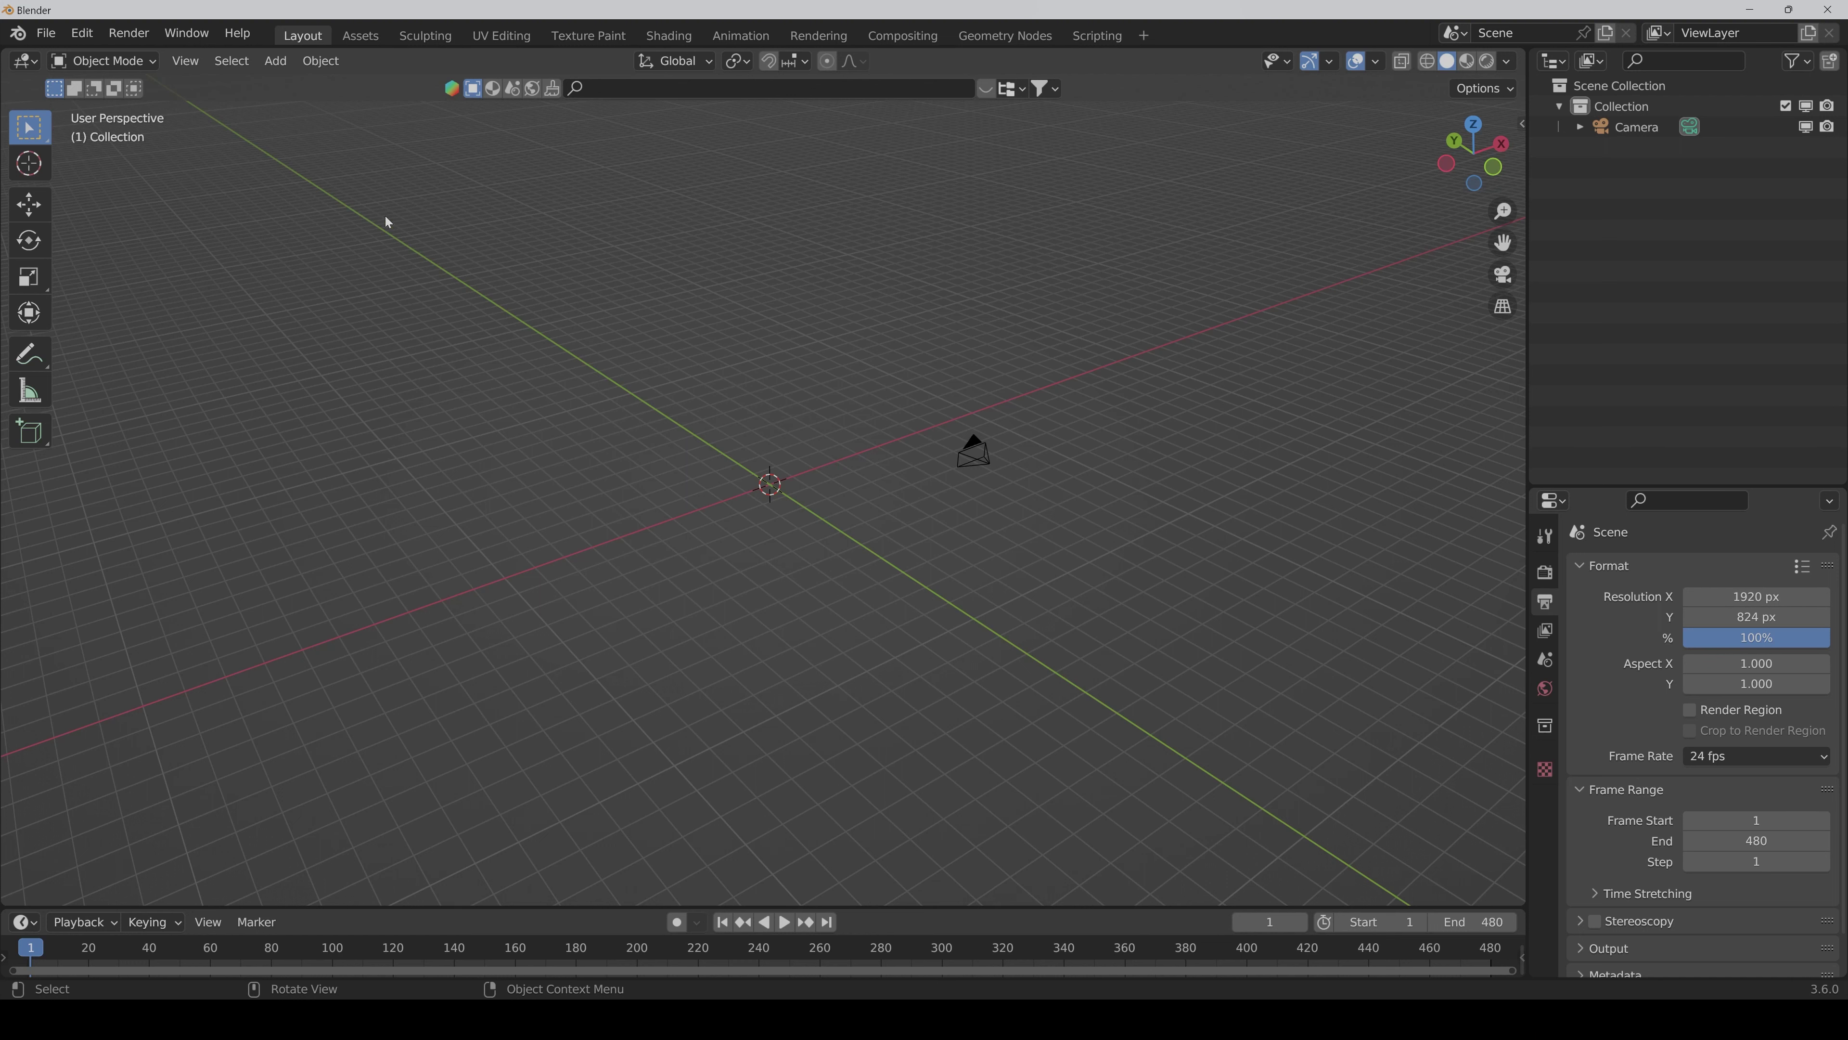
Step: Add a plane mesh and scale it by a factor of 100
click(275, 60)
mouse_move(342, 85)
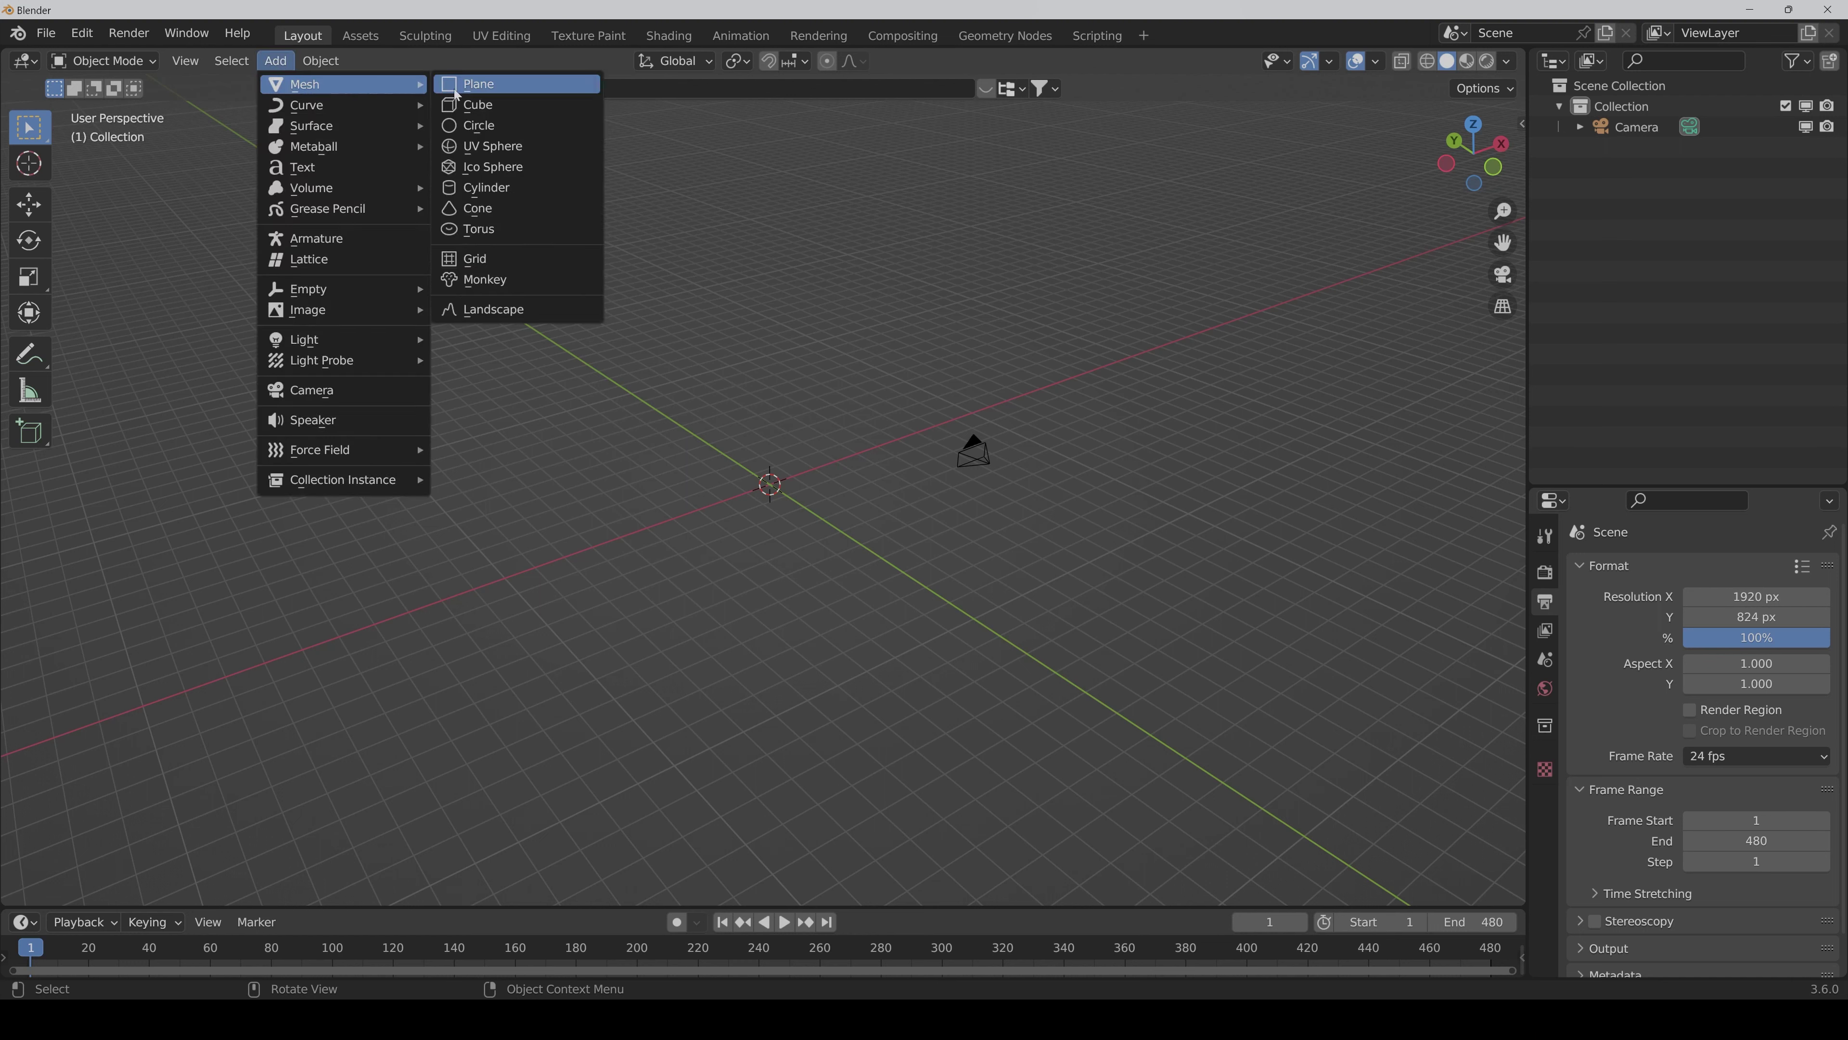
click(493, 86)
text(n)
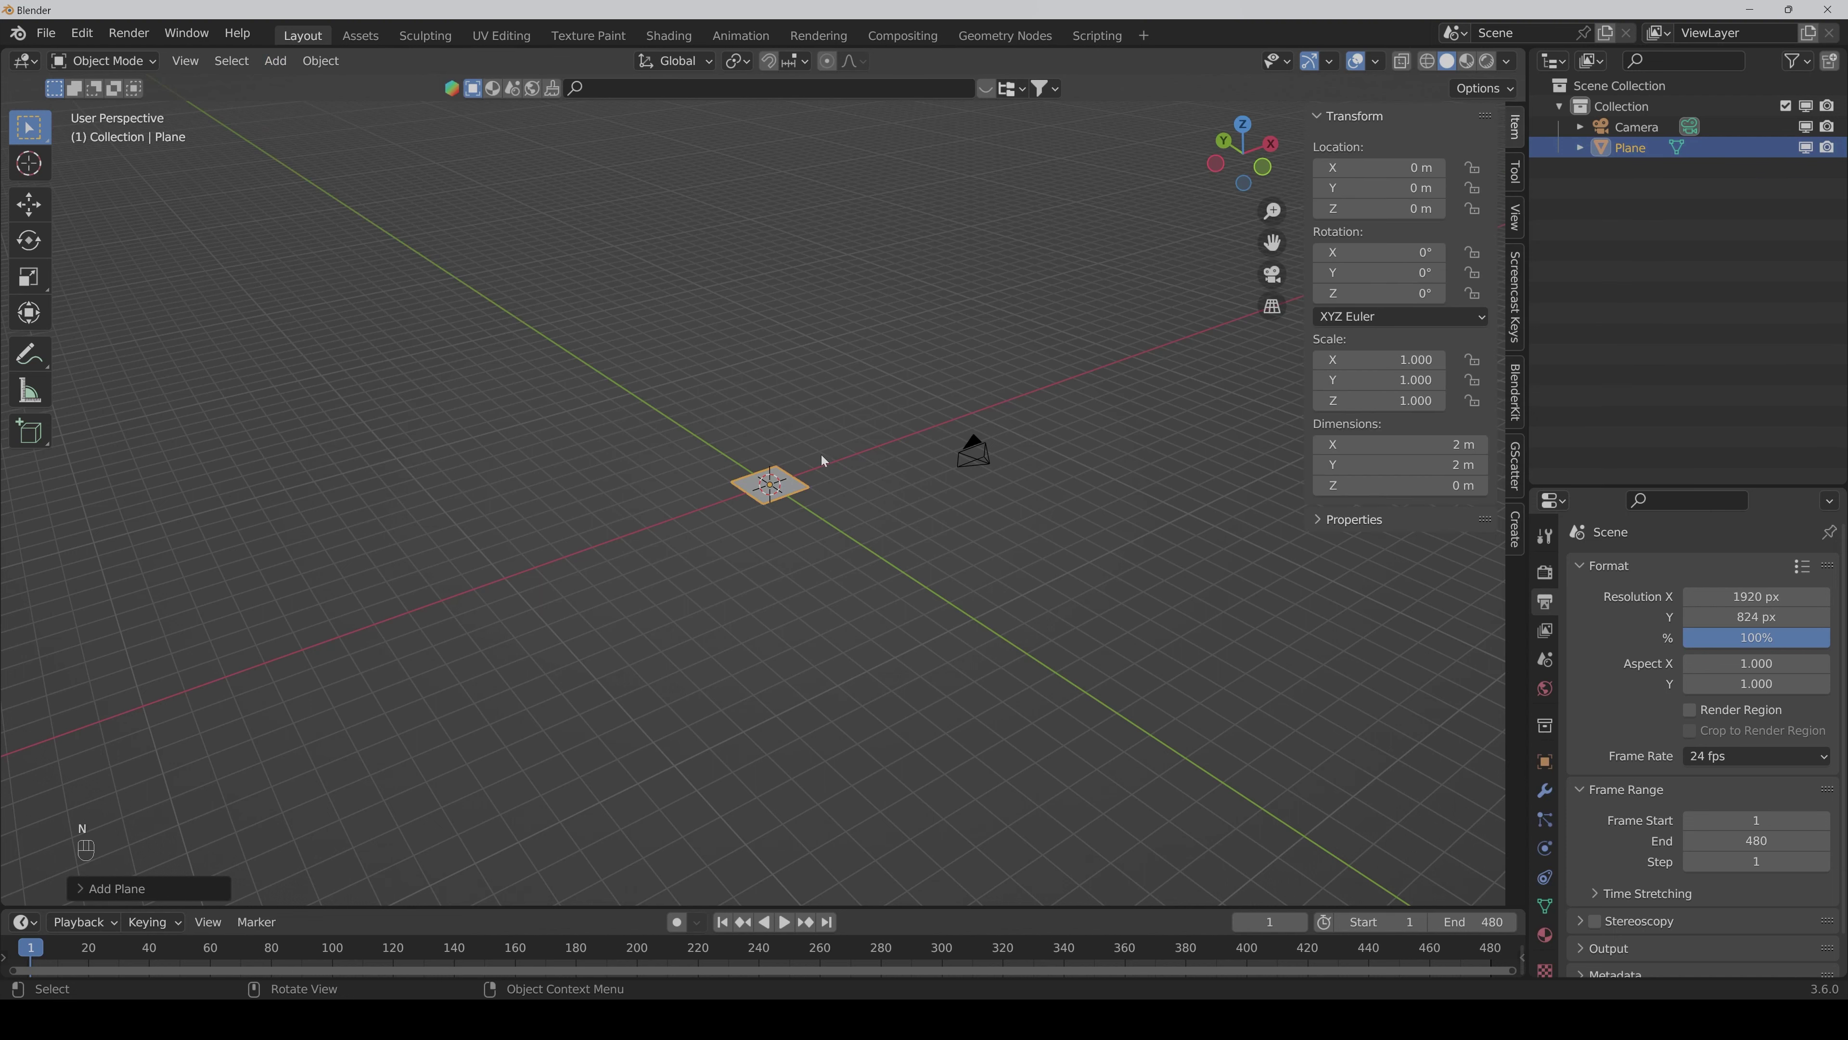
text(s100)
key(Return)
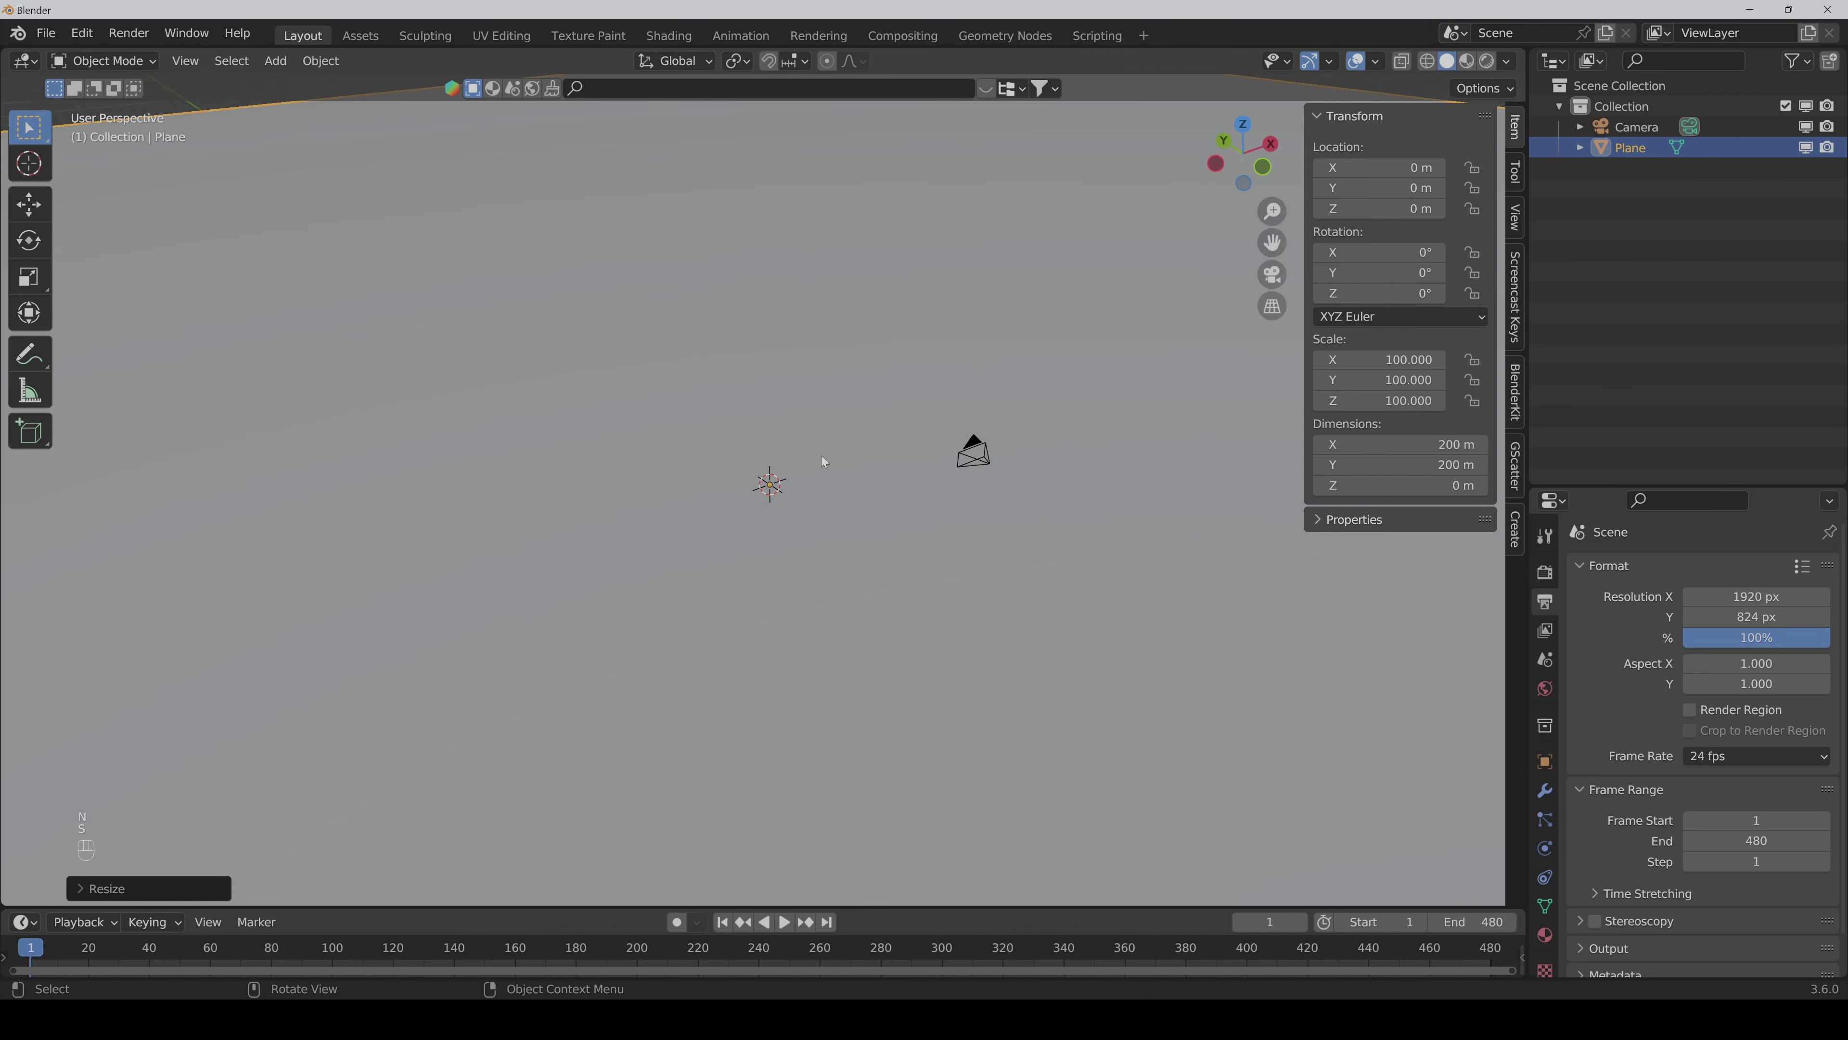
ctrl+middle_drag(818, 453, 828, 599)
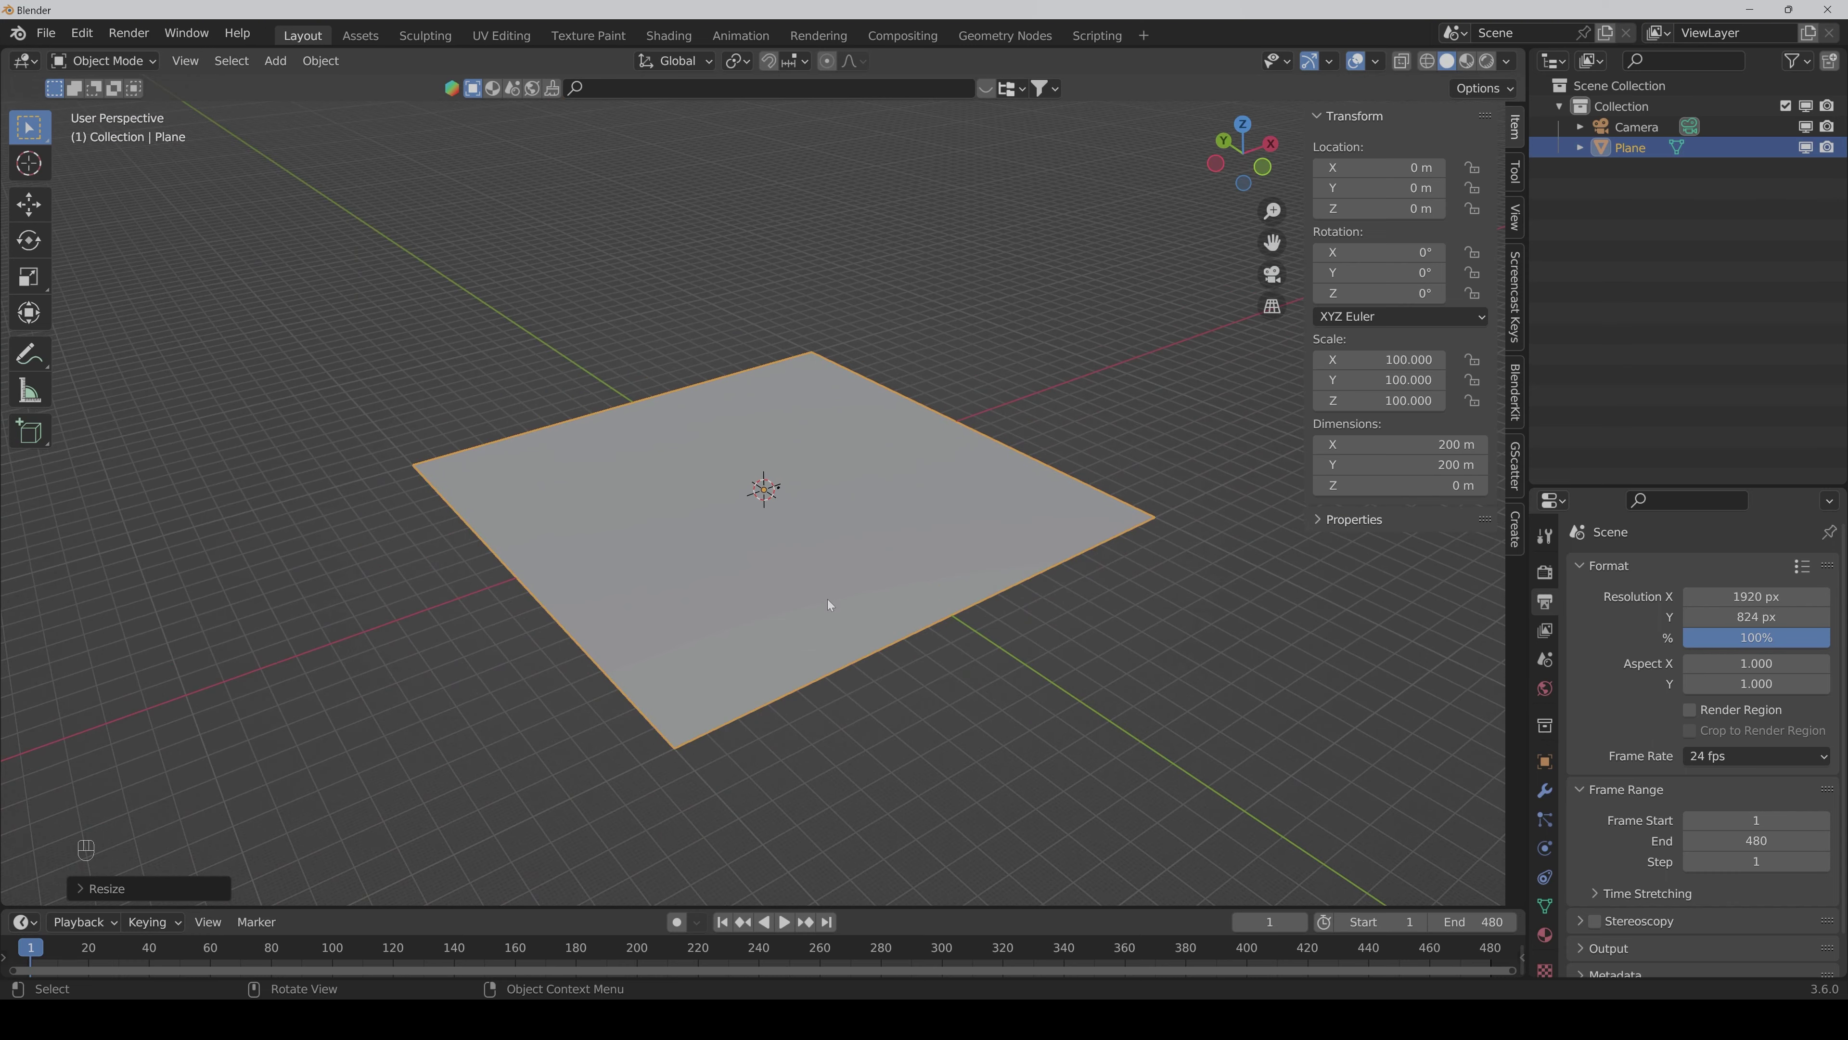
Step: Apply the plane's scale
key(ctrl+a)
click(804, 646)
scroll(879, 734, up, 2)
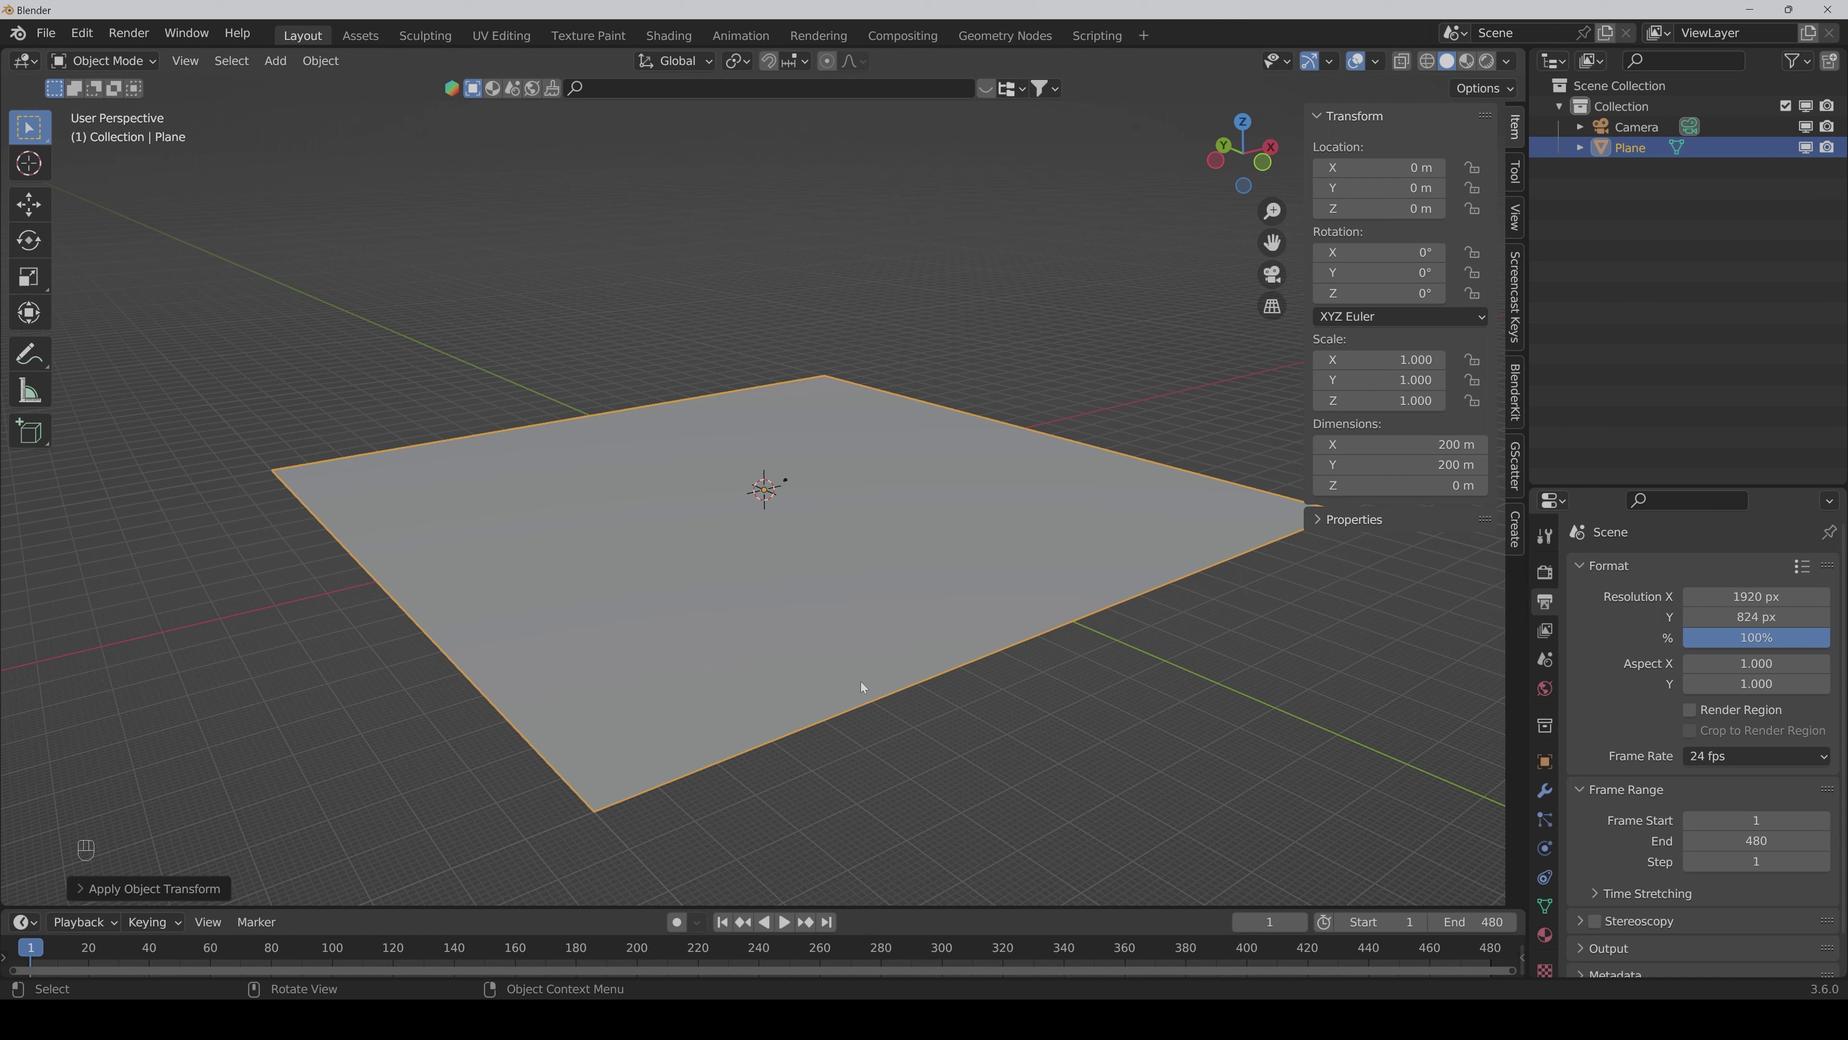
Step: Subdivide the plane in Edit Mode with 100 cuts
key(Tab)
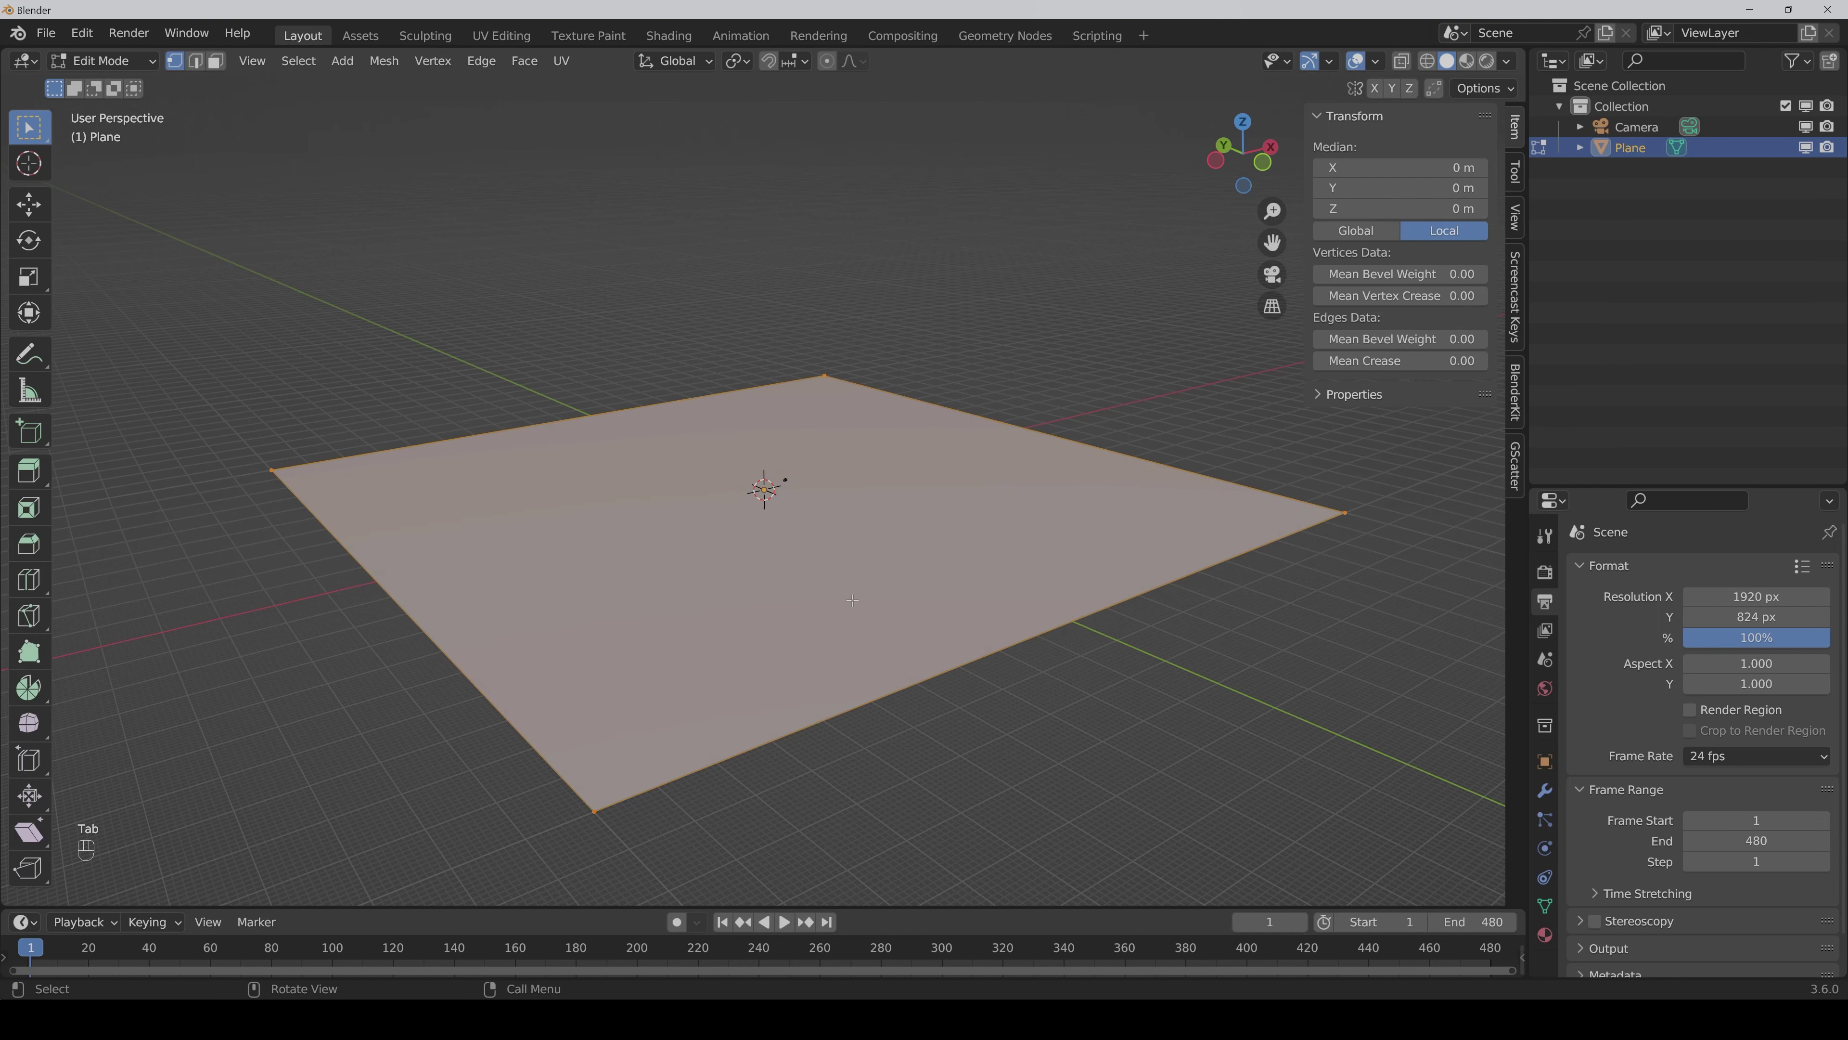
right_click(852, 602)
click(841, 540)
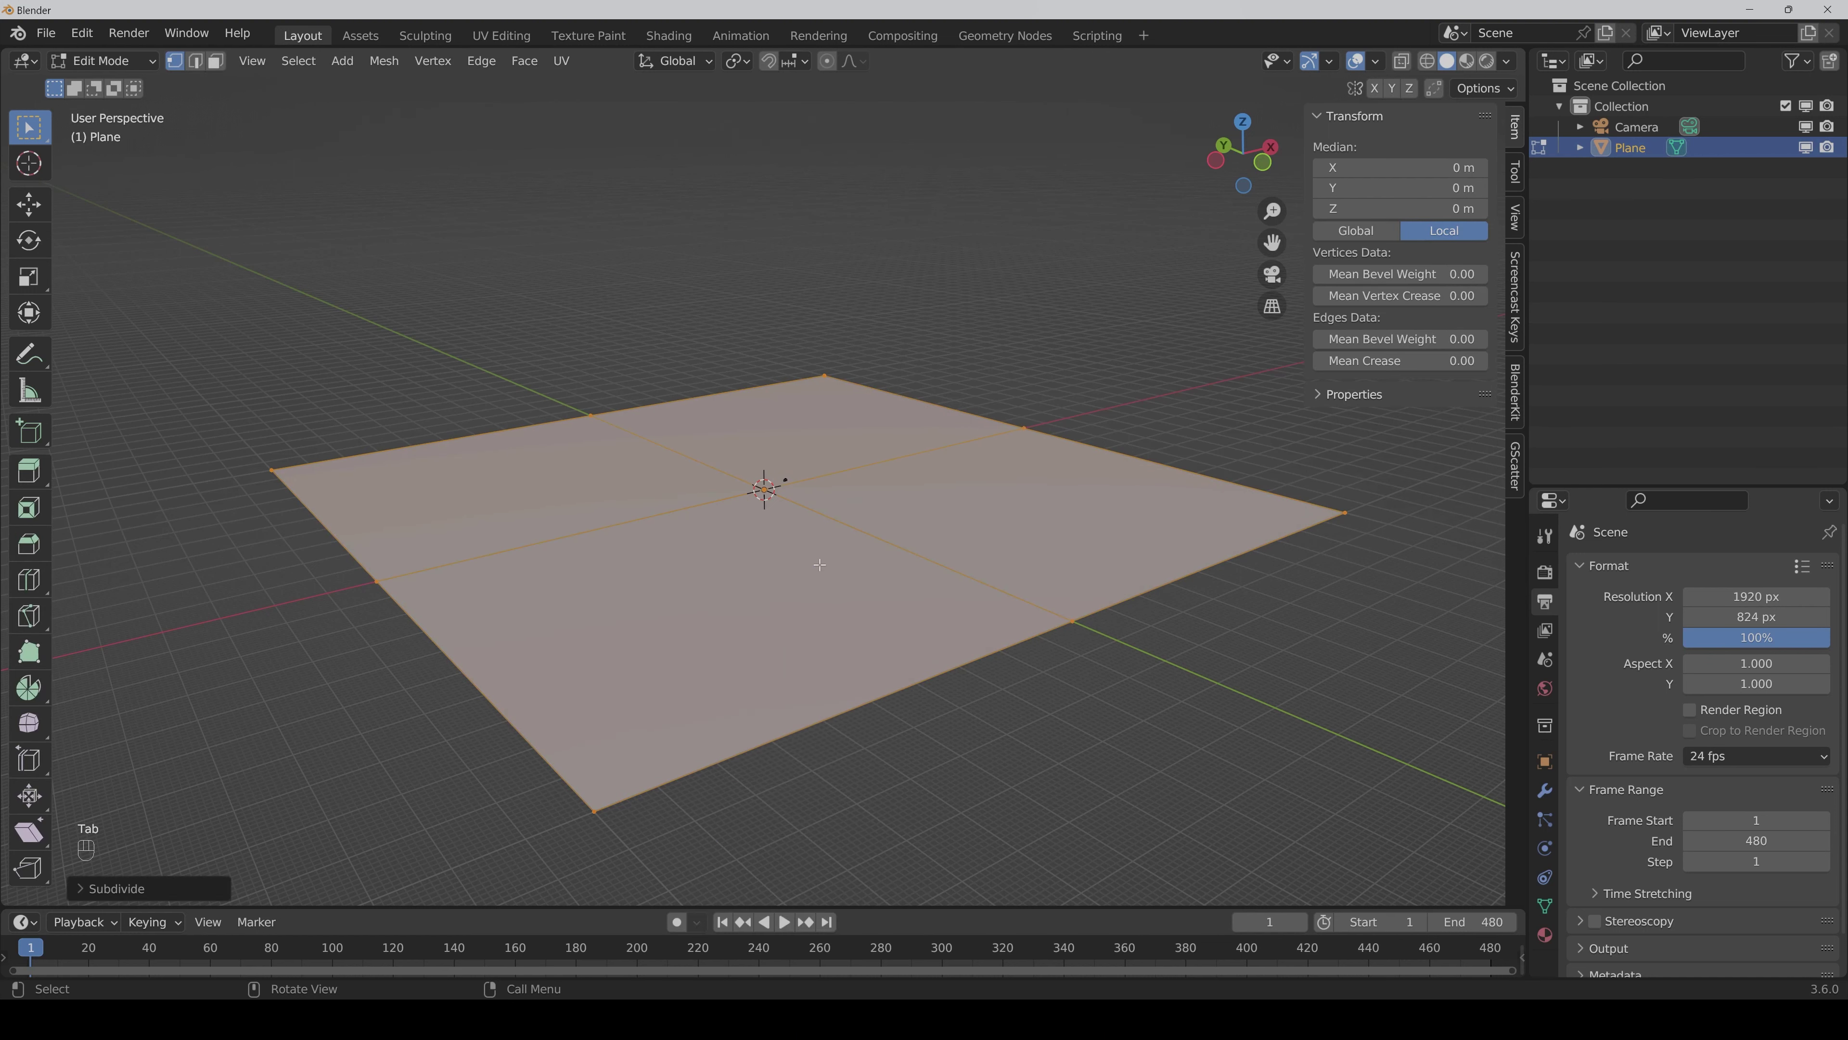
click(93, 896)
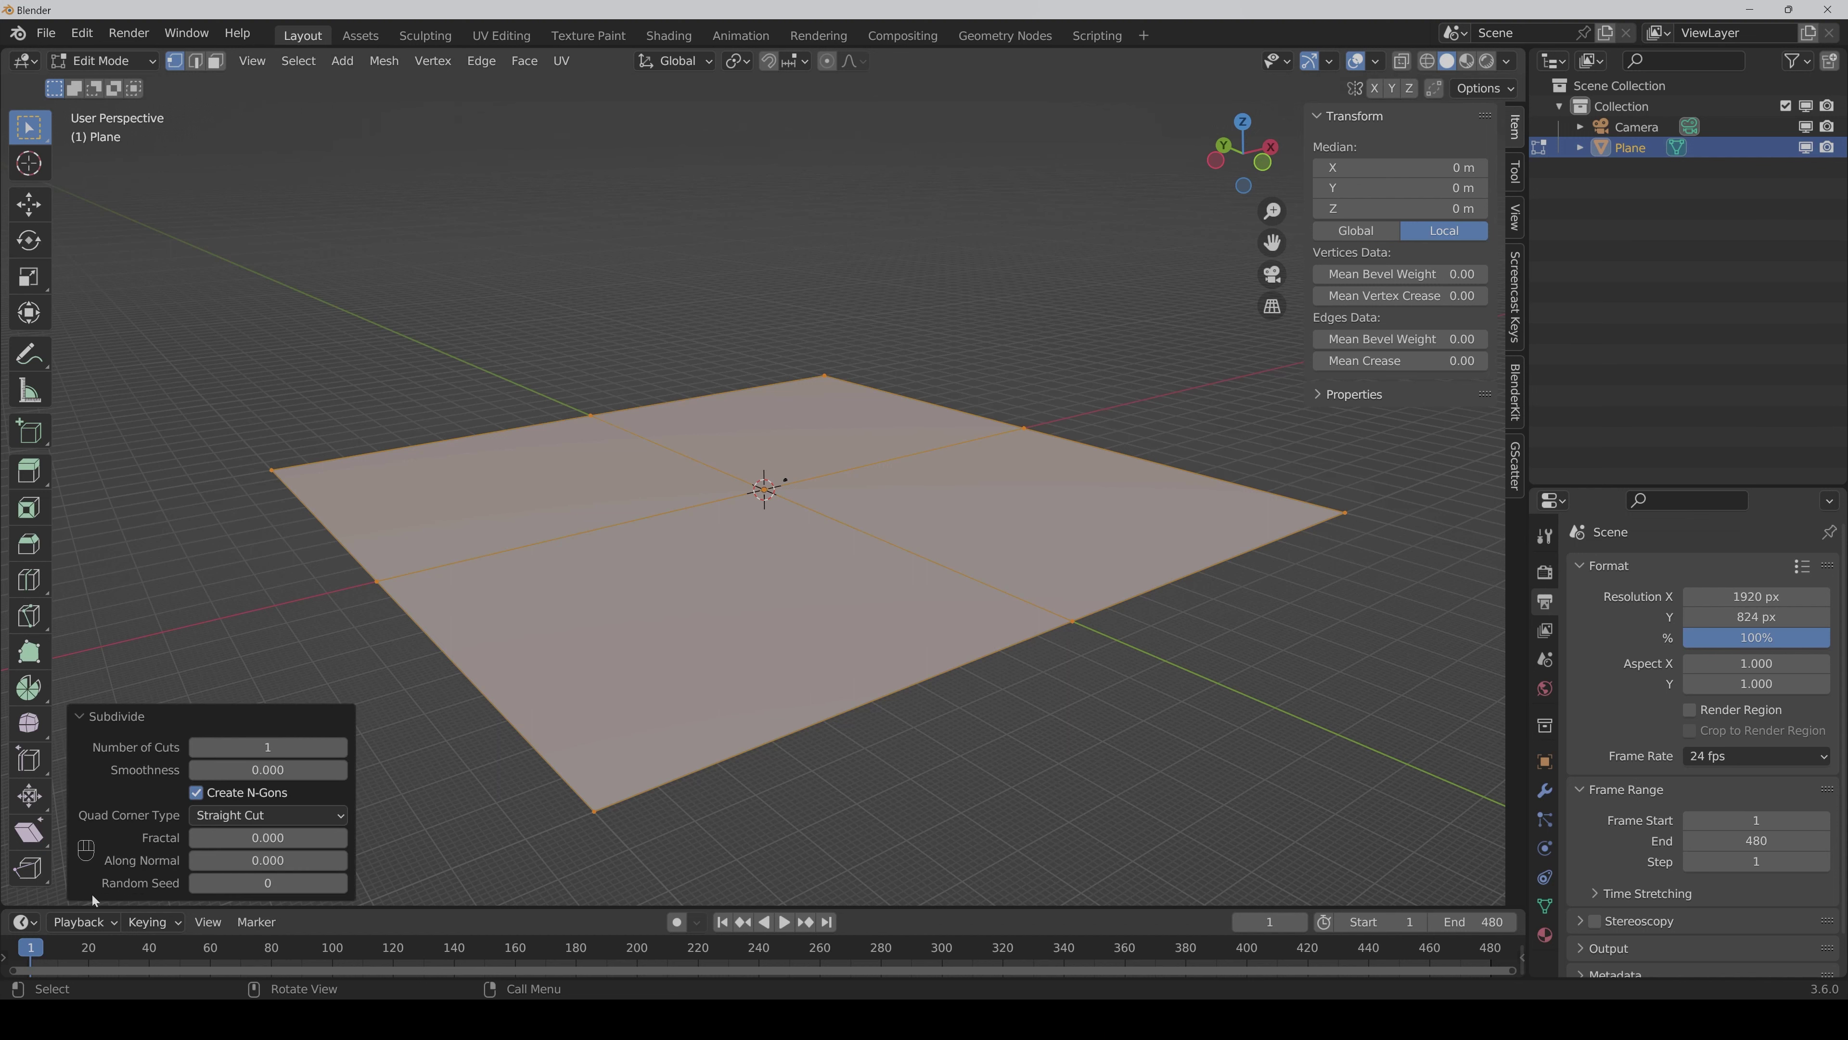
click(305, 746)
text(100)
key(Return)
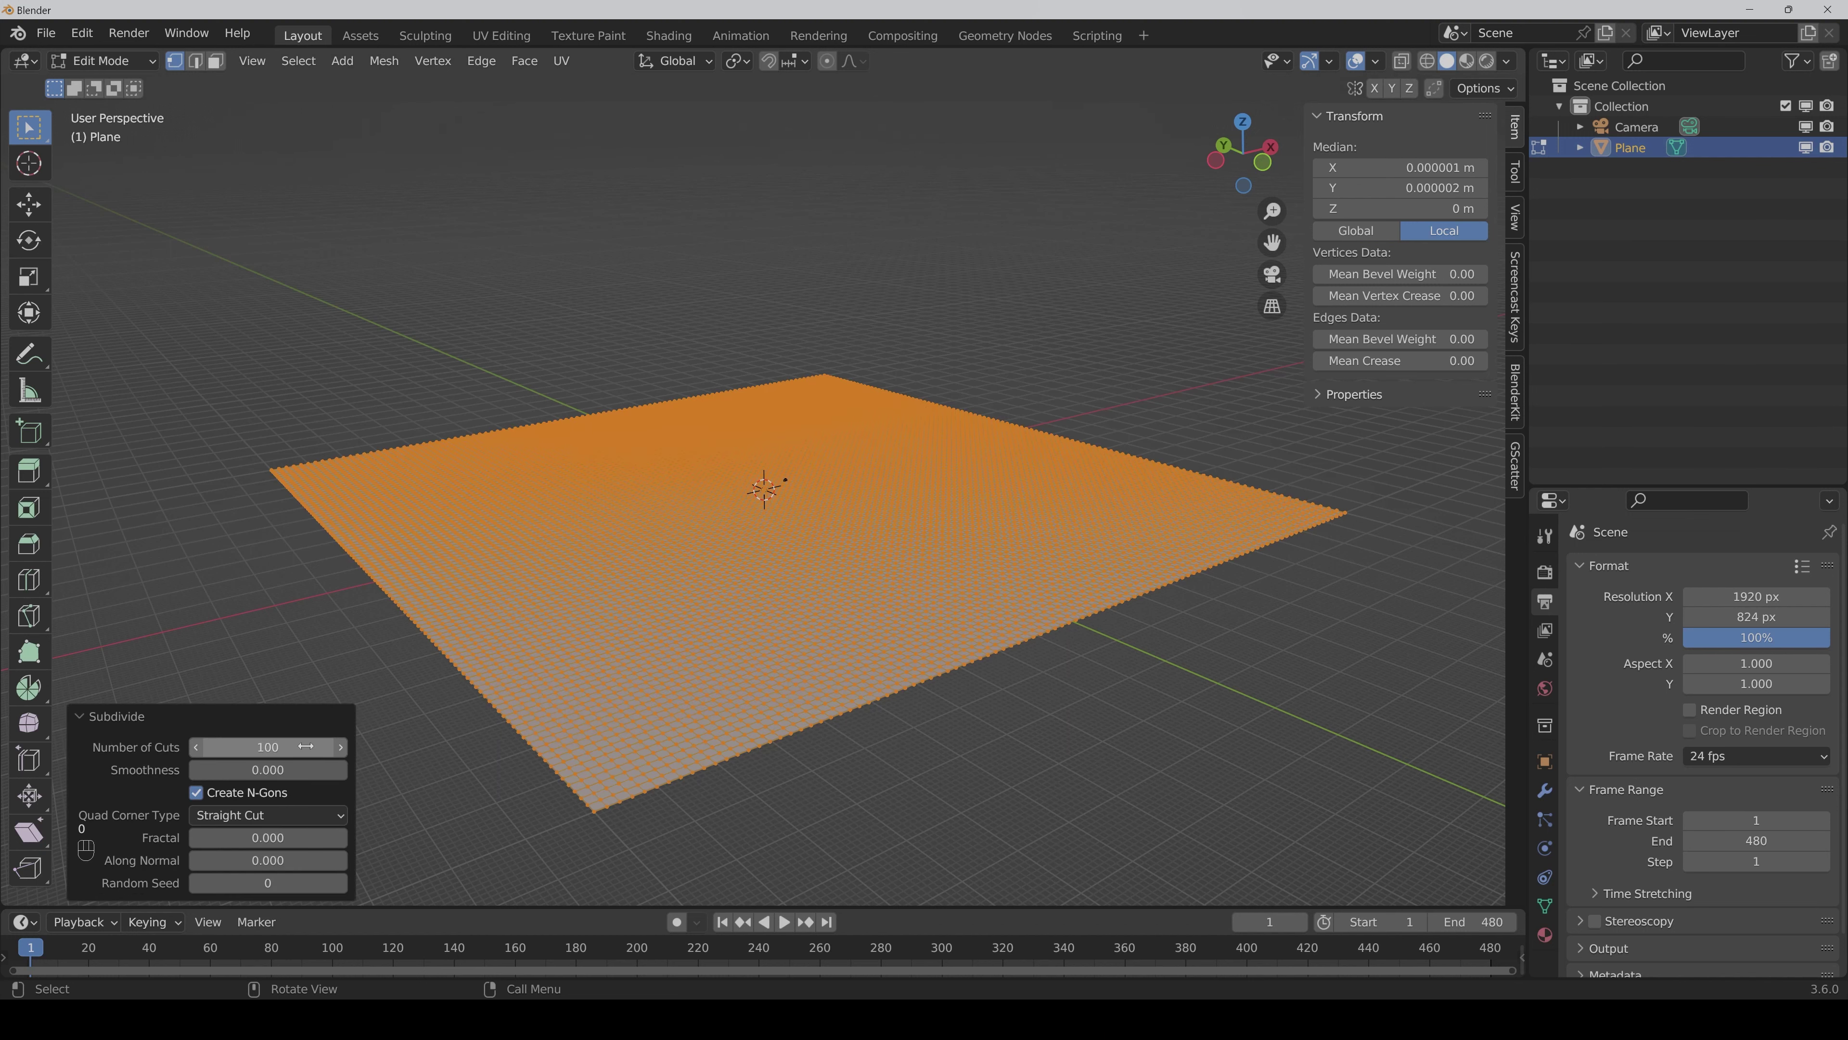
scroll(585, 694, up, 4)
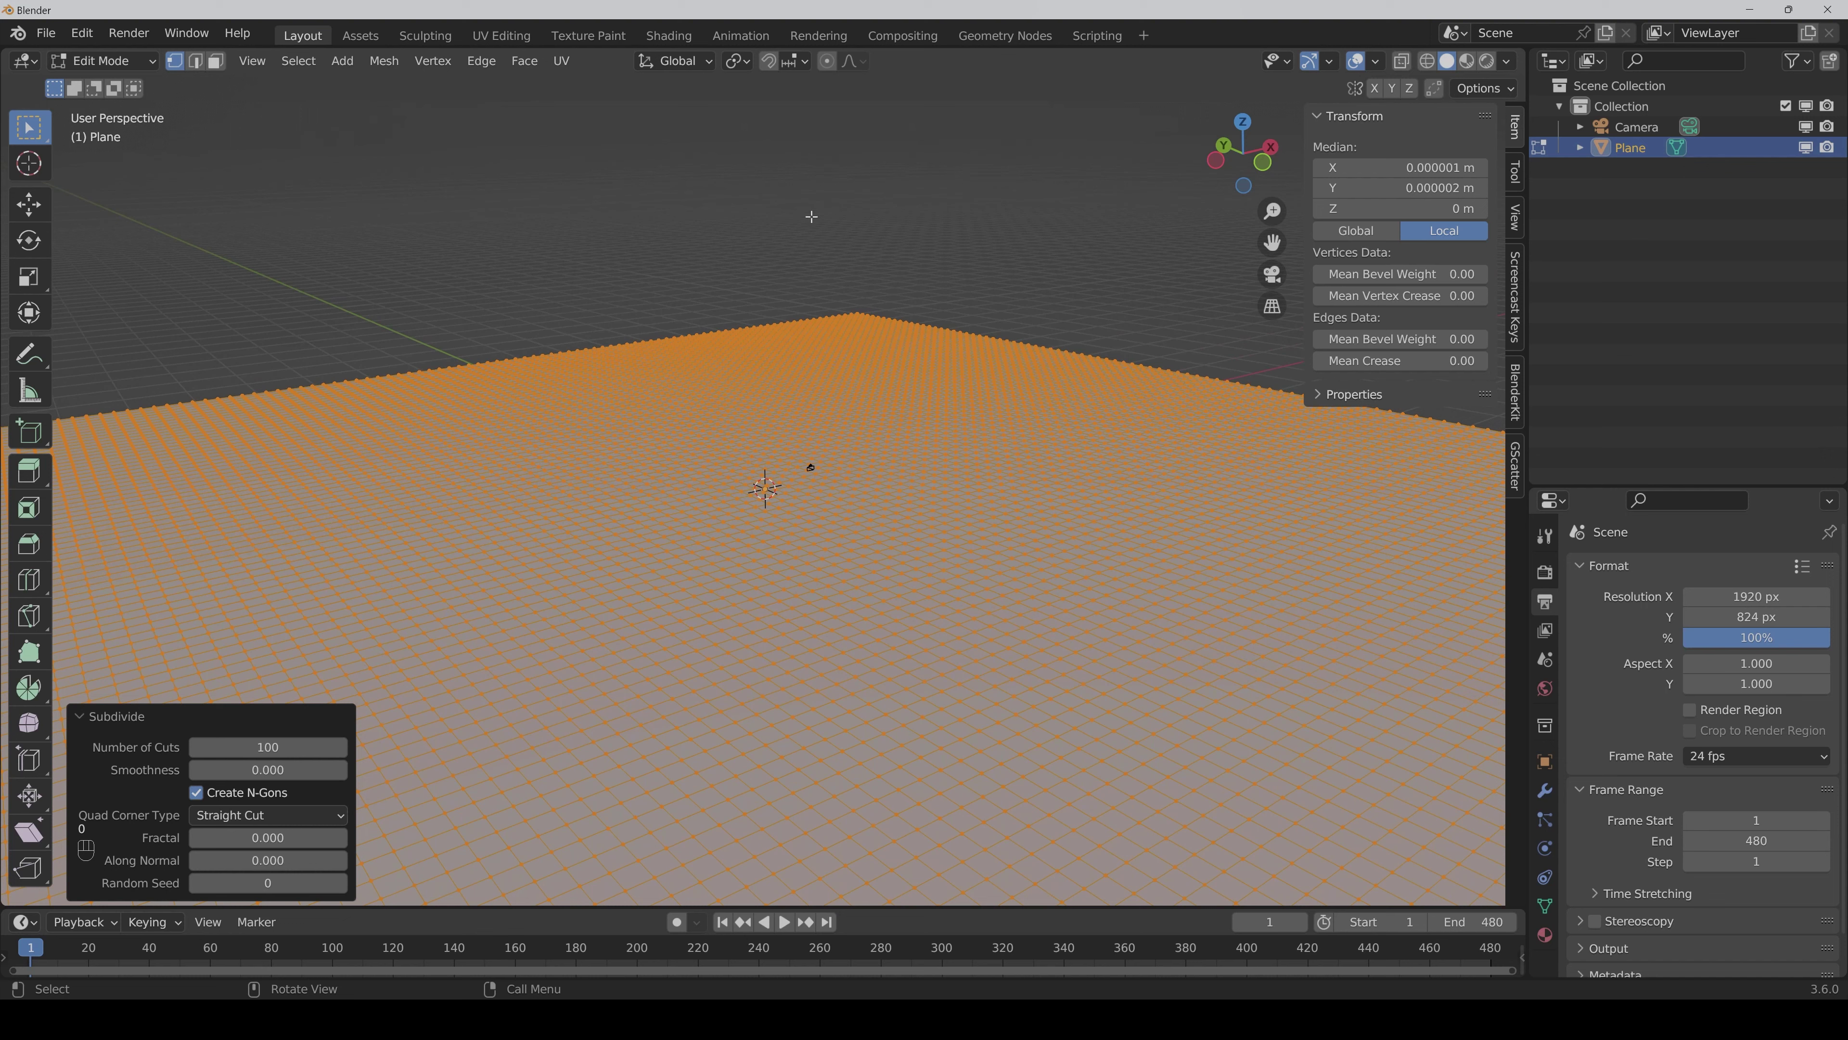
Step: Enable proportional editing and raise a vertex near the plane's centre about 3.1 m with a proportional size of about 25.5 m
click(829, 62)
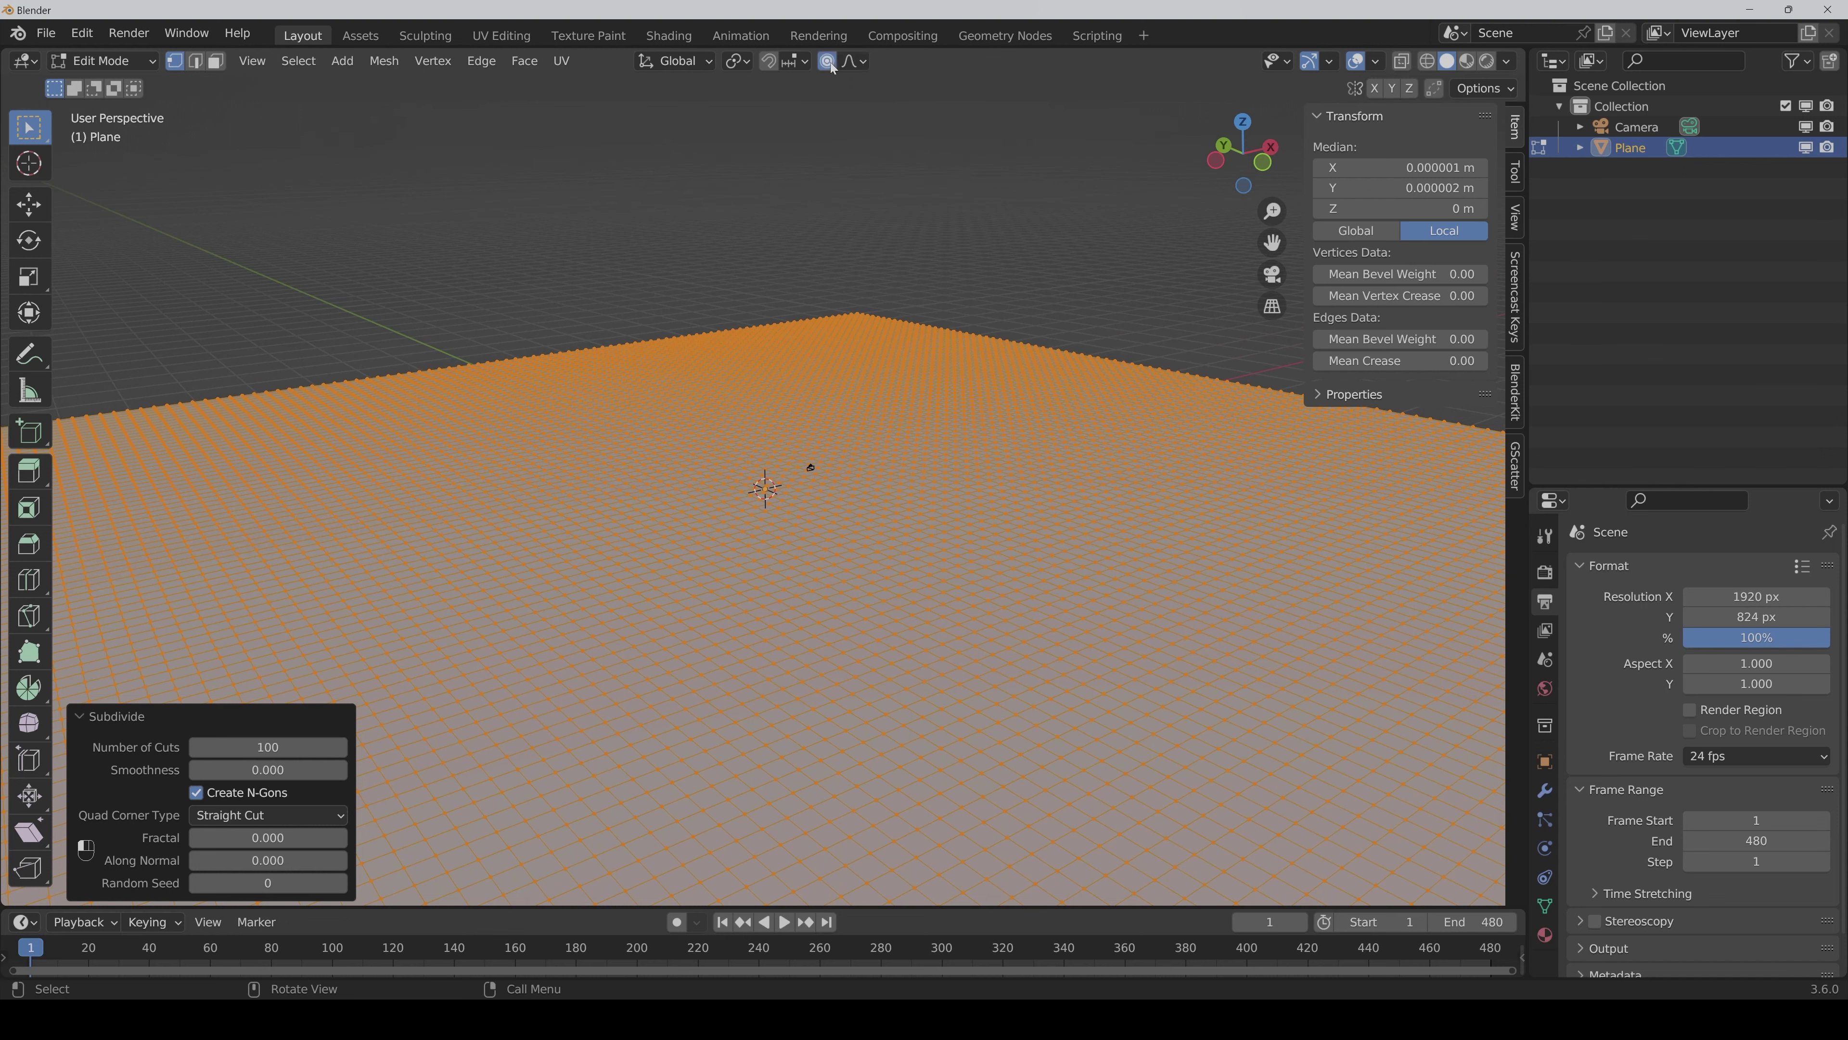
click(777, 631)
key(g)
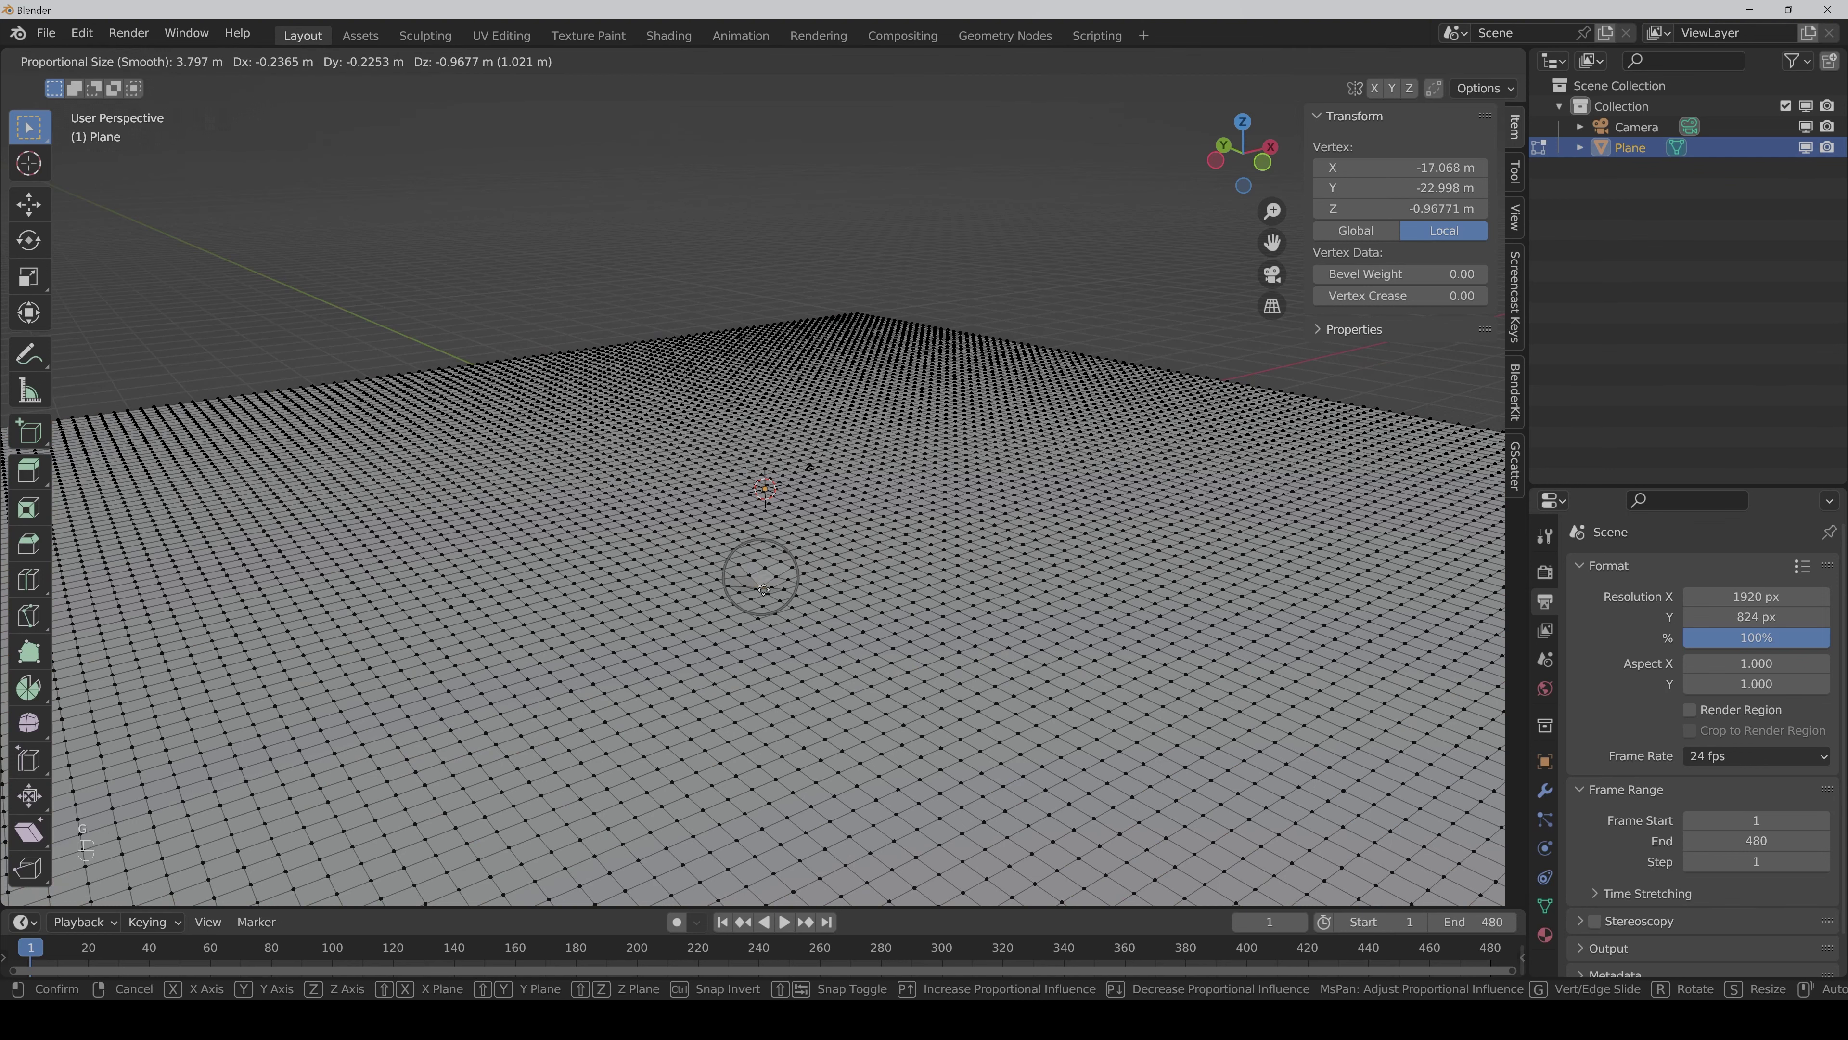
scroll(763, 588, down, 20)
click(976, 474)
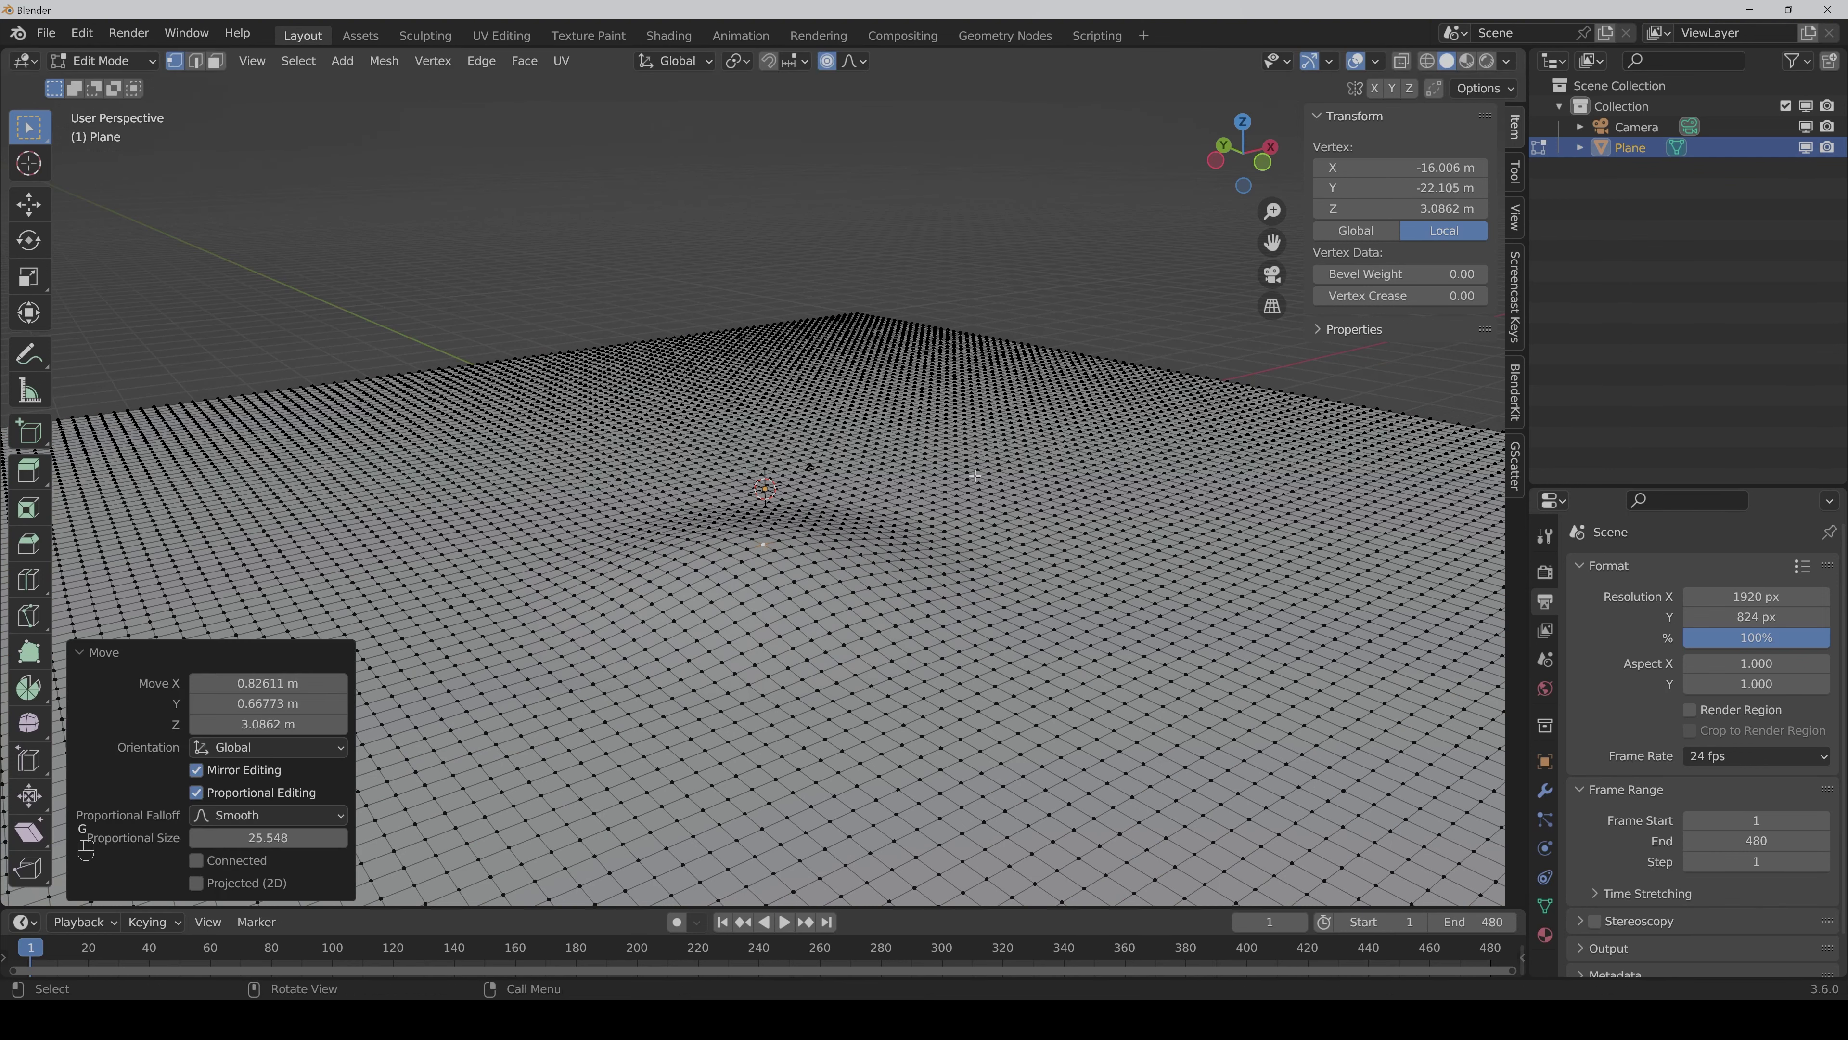
Step: Raise another vertex of the plane about 17.4 m with a proportional size of about 60 m to form a larger hill
scroll(975, 475, down, 6)
scroll(968, 495, up, 3)
click(990, 507)
key(g)
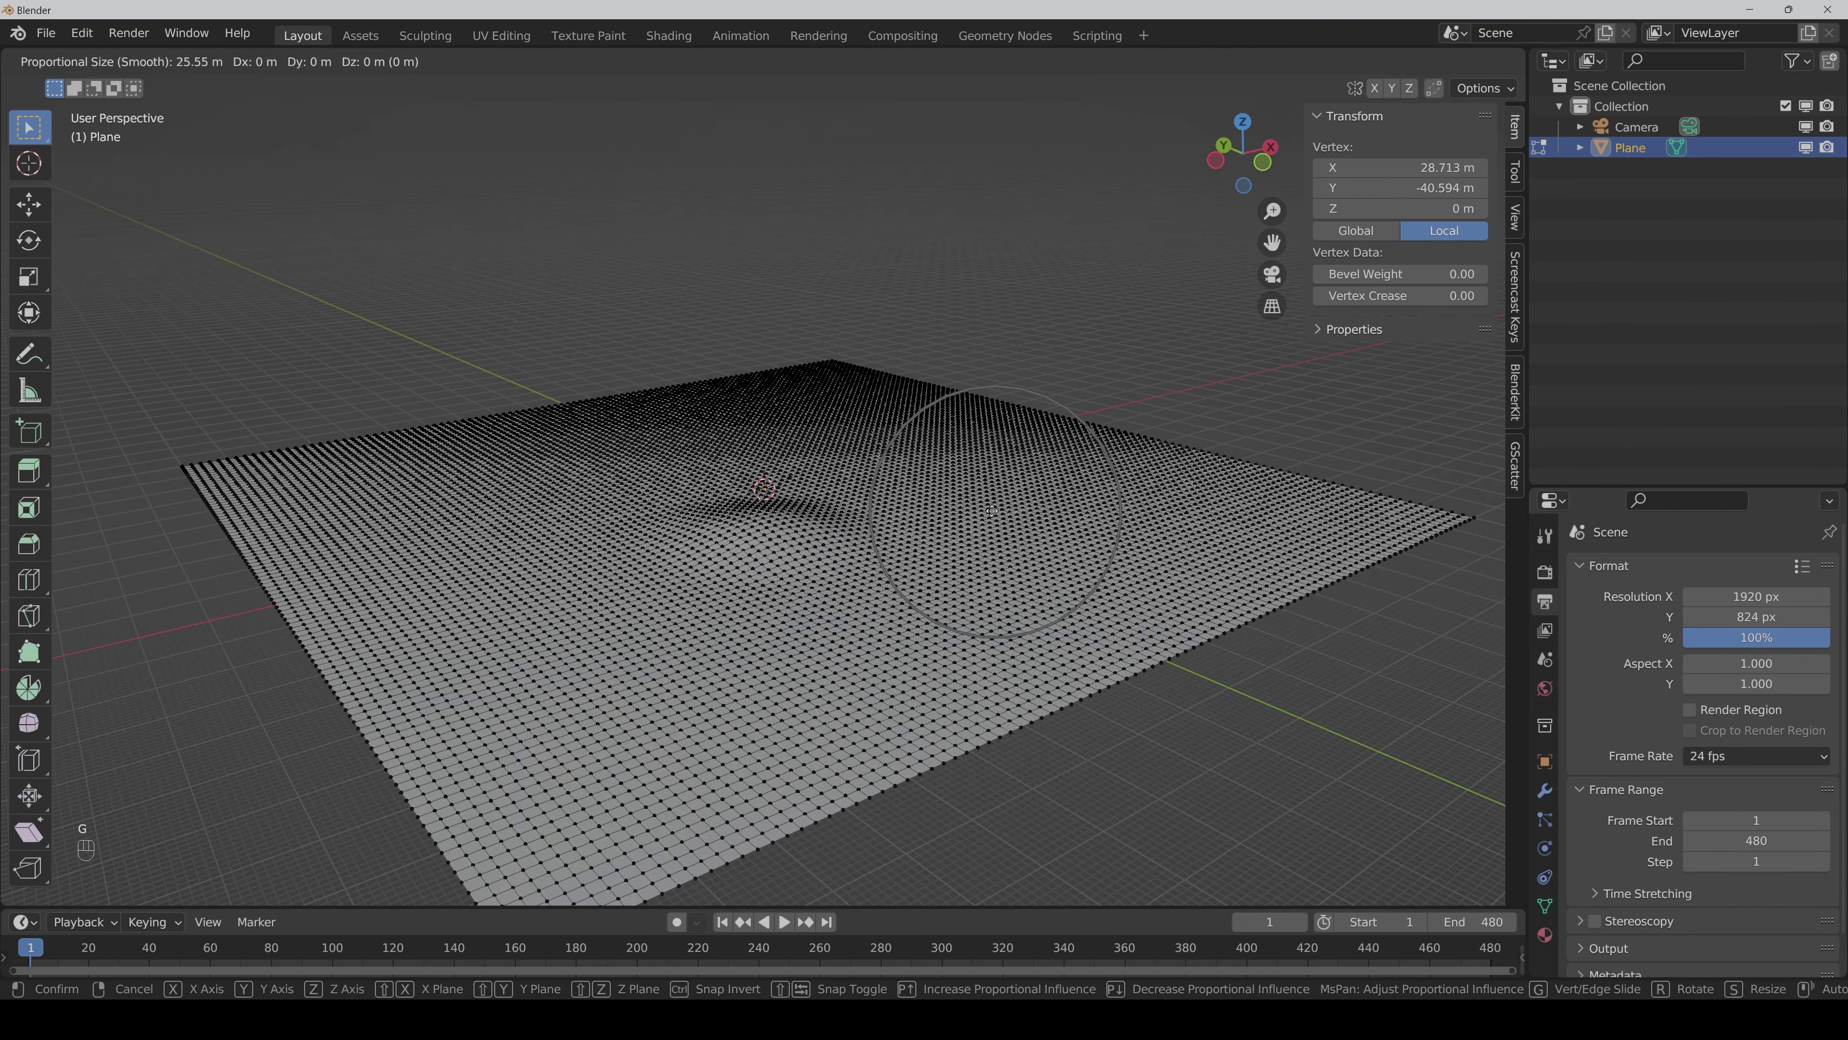
scroll(991, 473, down, 9)
click(990, 421)
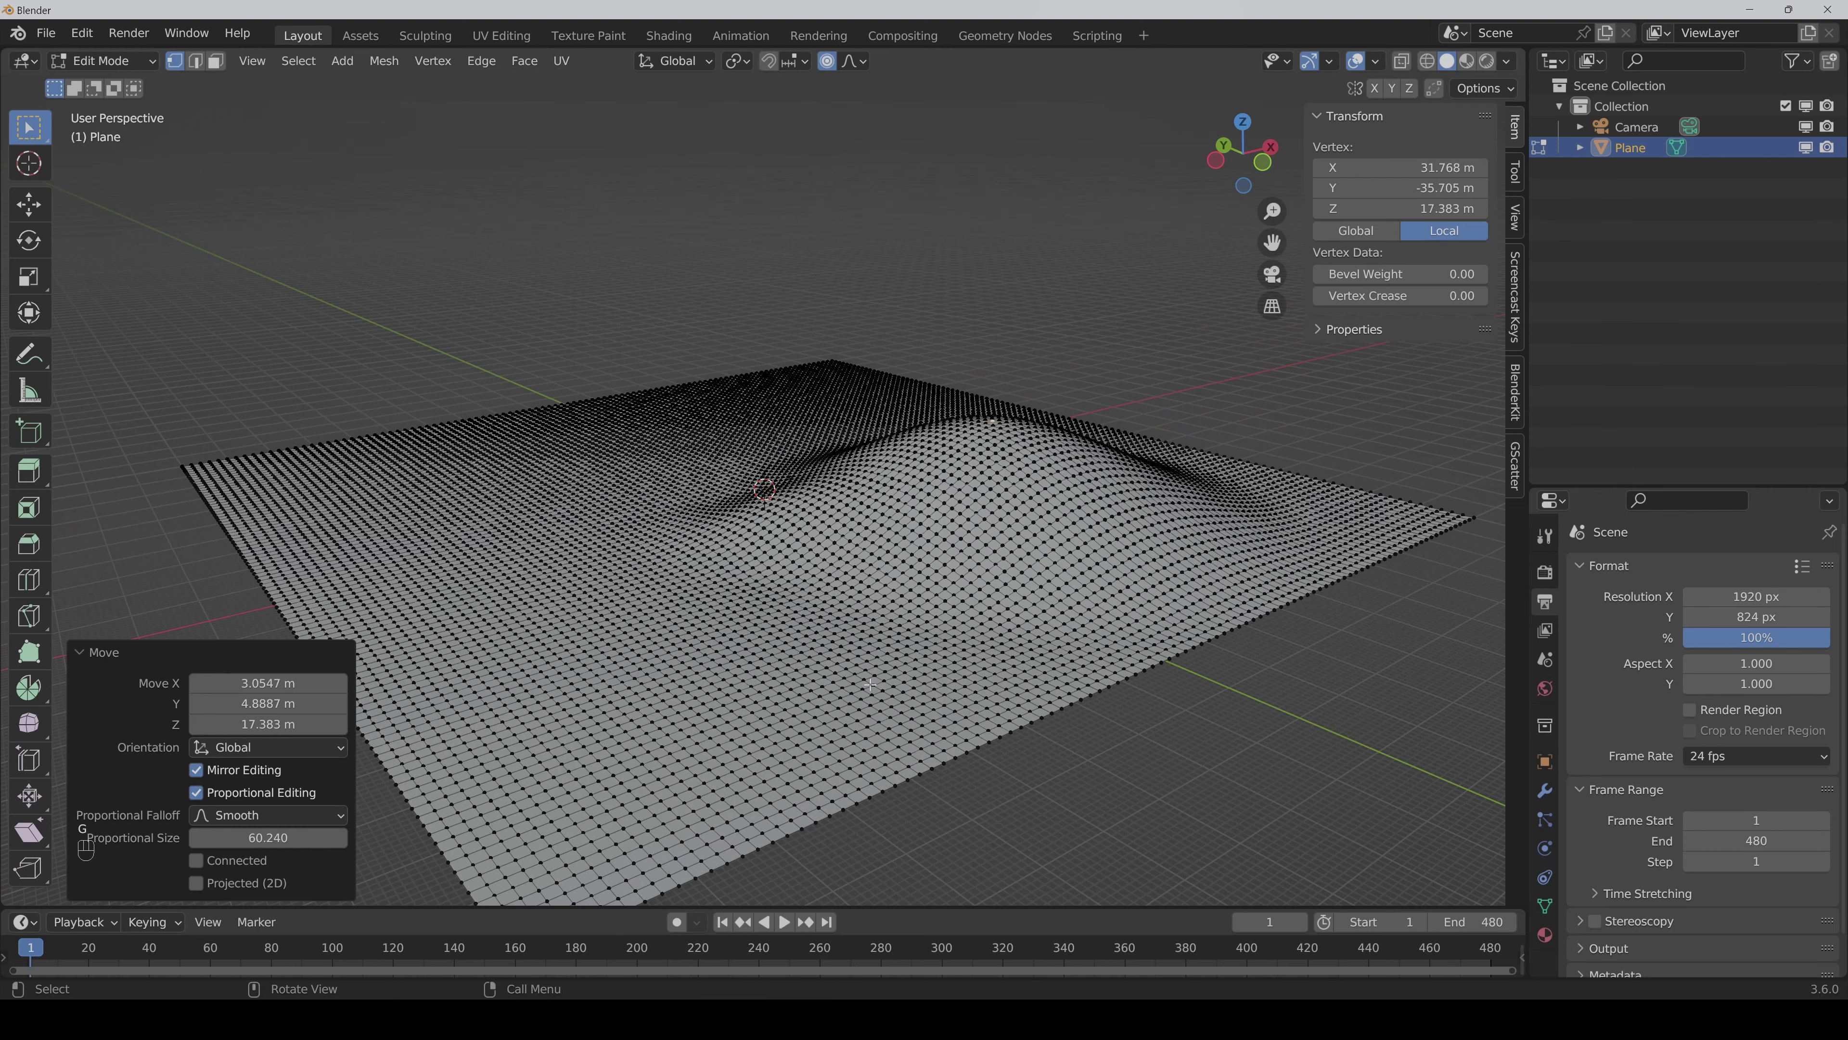
Step: Undo both vertex moves and the plane's subdivision, and return to Object Mode
scroll(871, 685, down, 3)
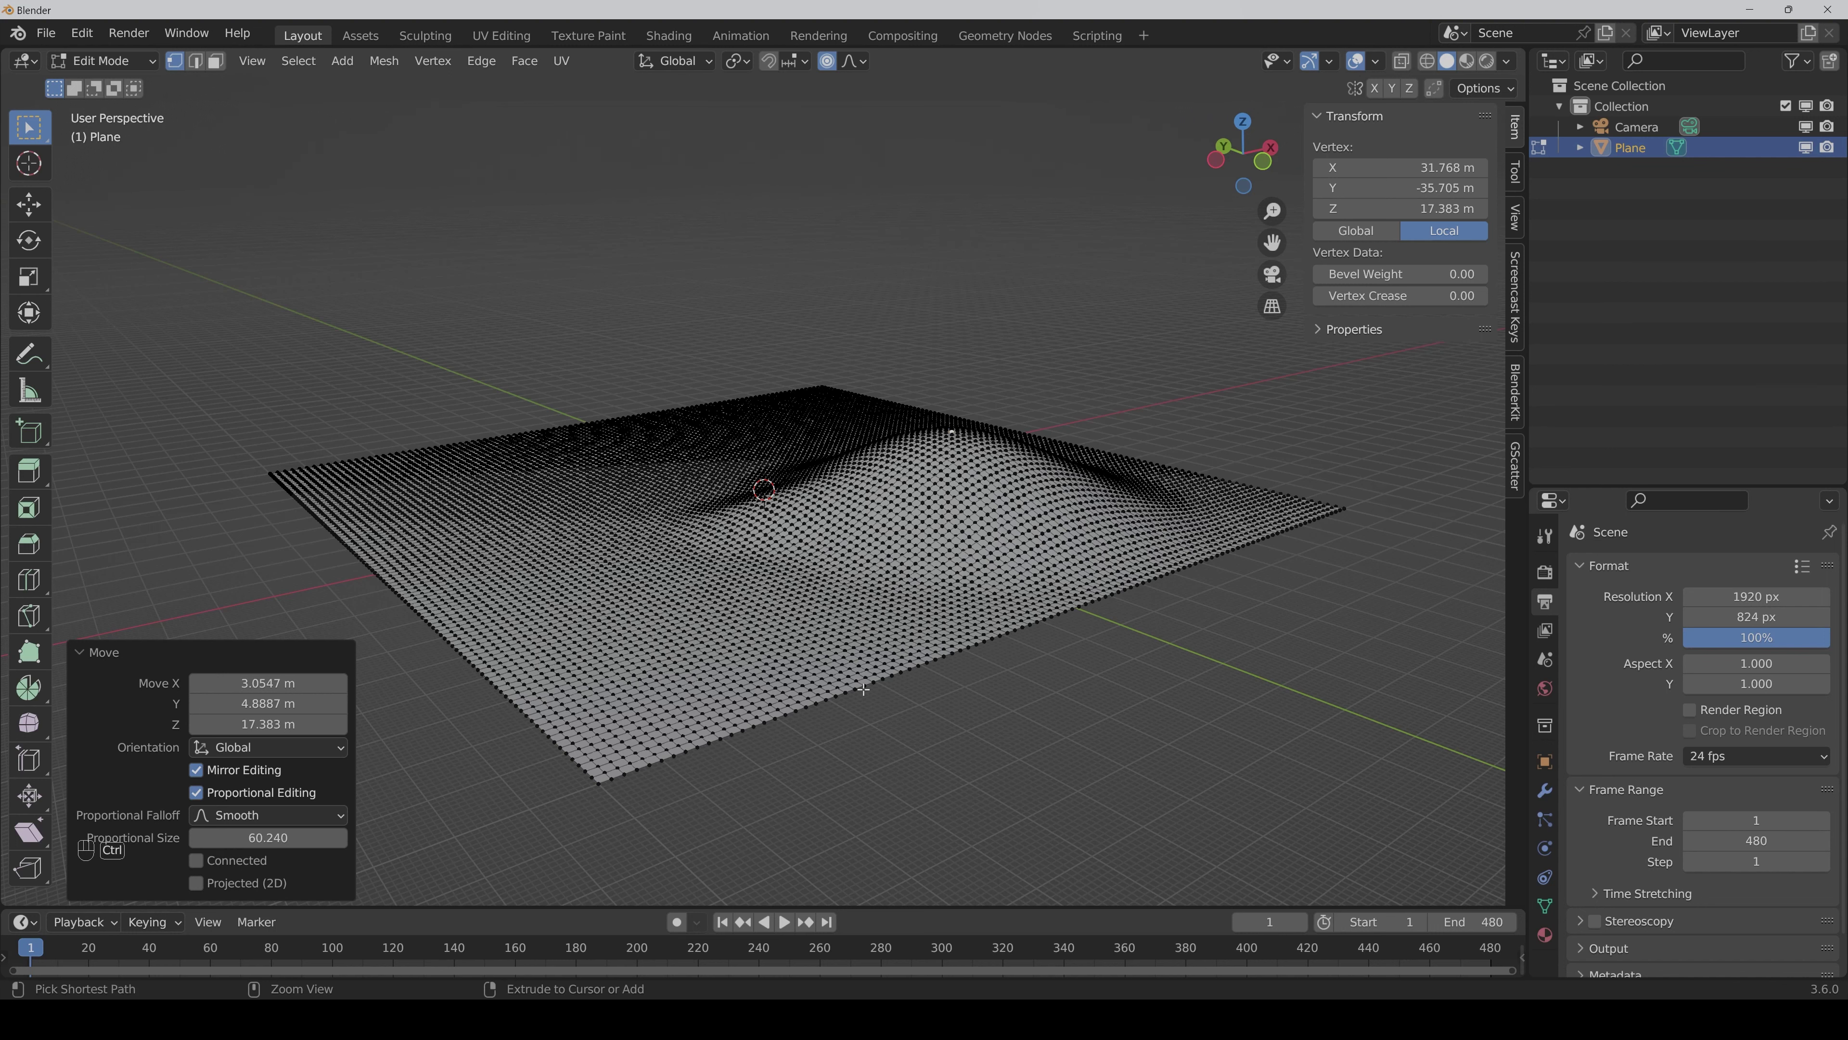
key(ctrl+z)
key(ctrl+z)
key(ctrl+z)
key(ctrl+z)
key(ctrl+z)
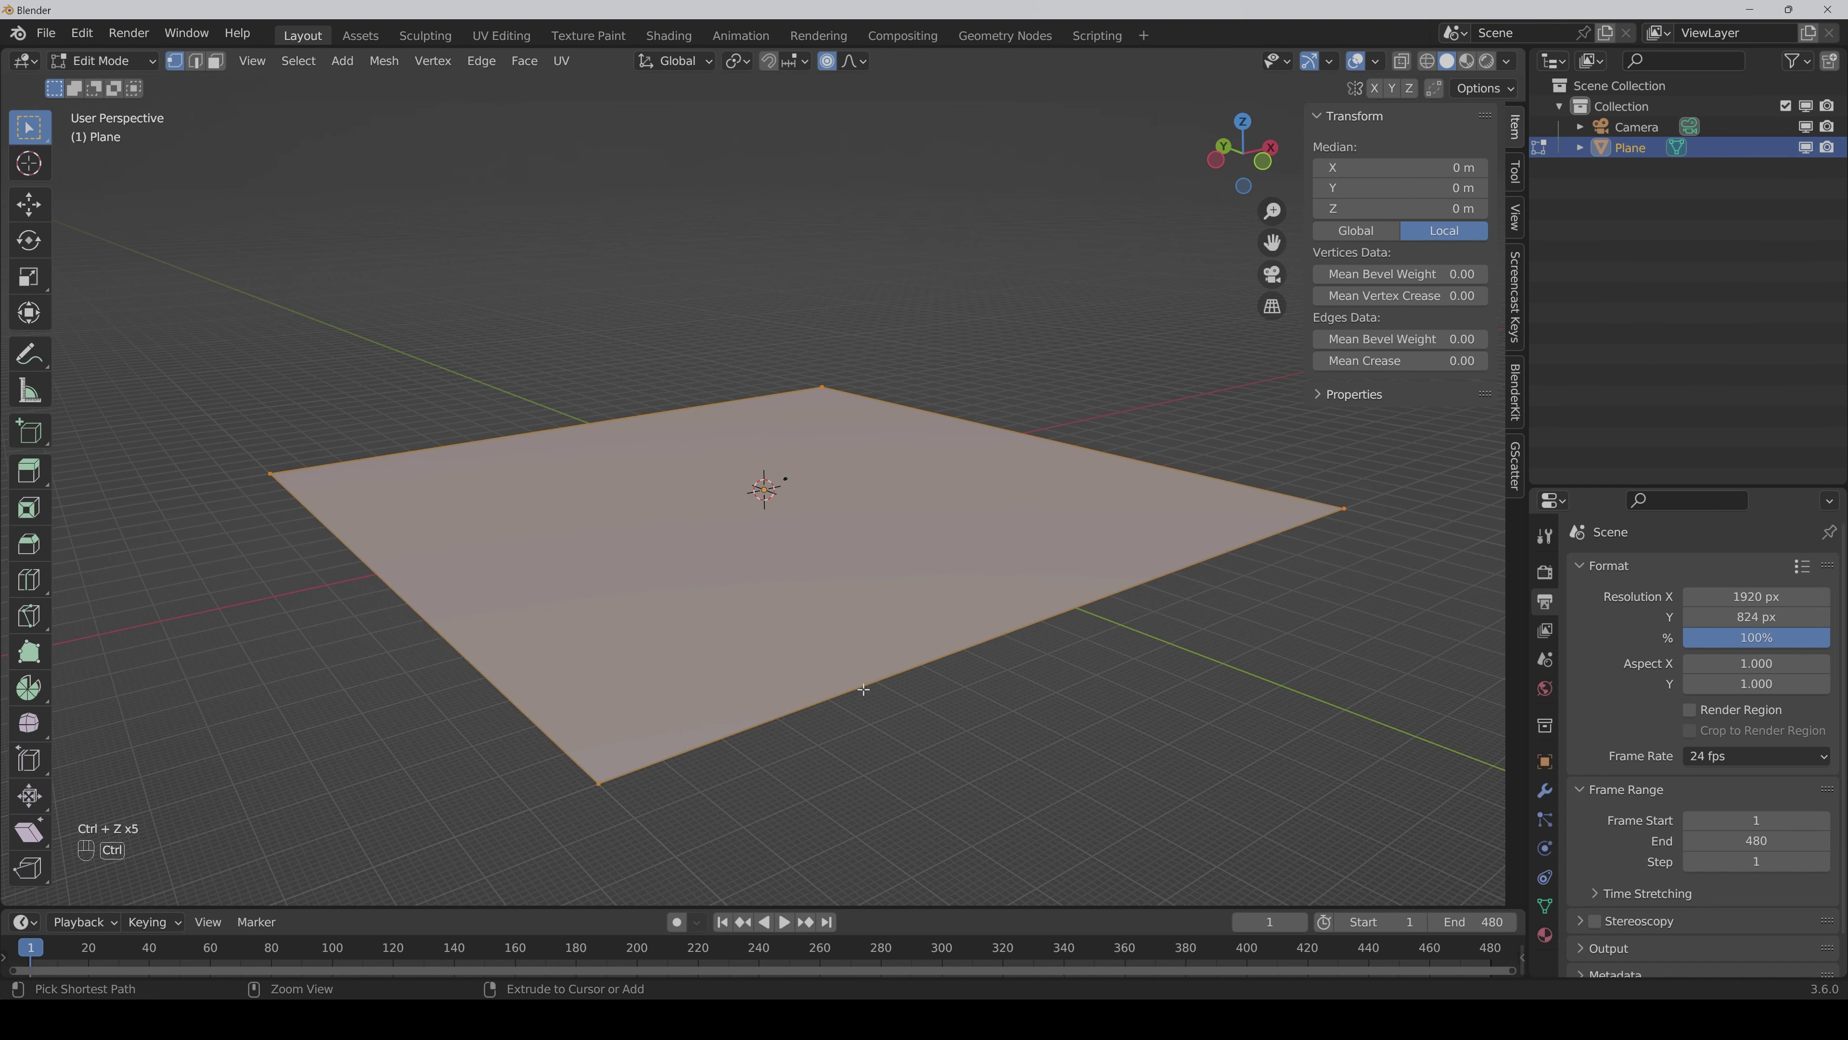
key(ctrl+z)
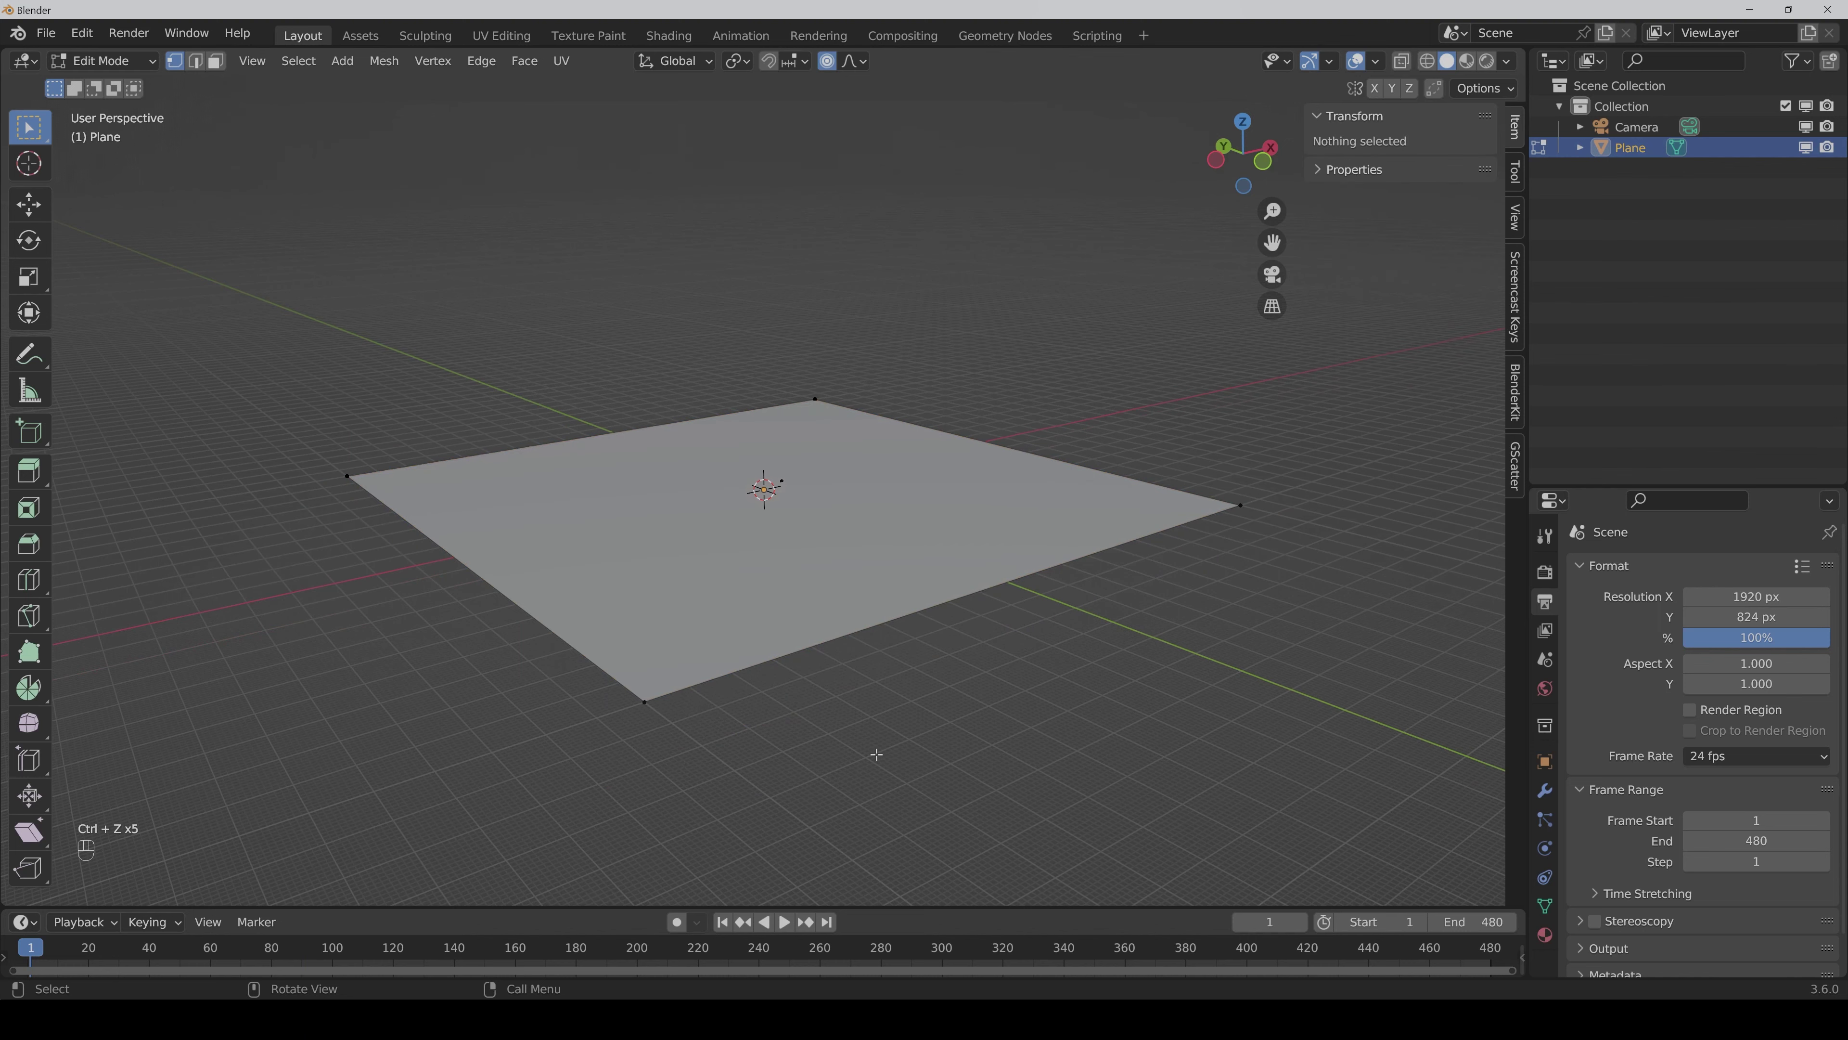
key(Tab)
Step: Split the 3D viewport horizontally, turn the lower area into a Geometry Node Editor and enlarge it
drag(5, 900, 22, 621)
click(26, 632)
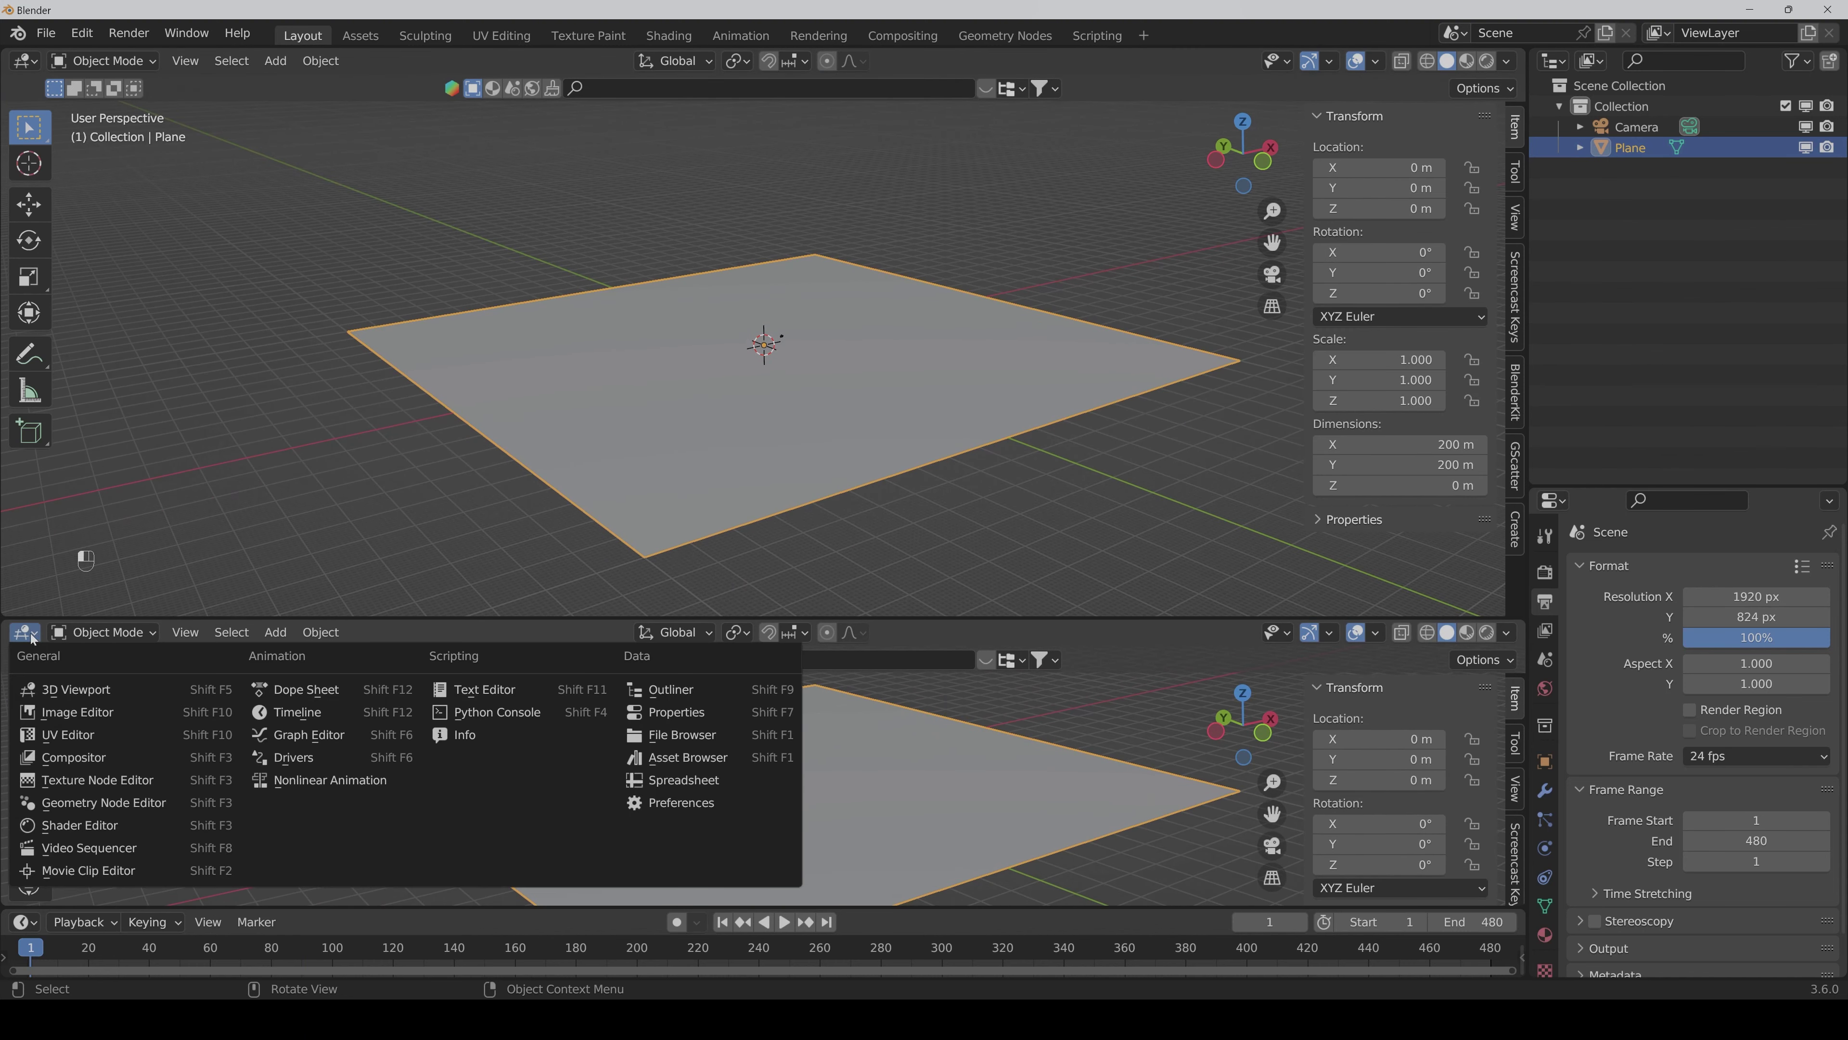
click(55, 803)
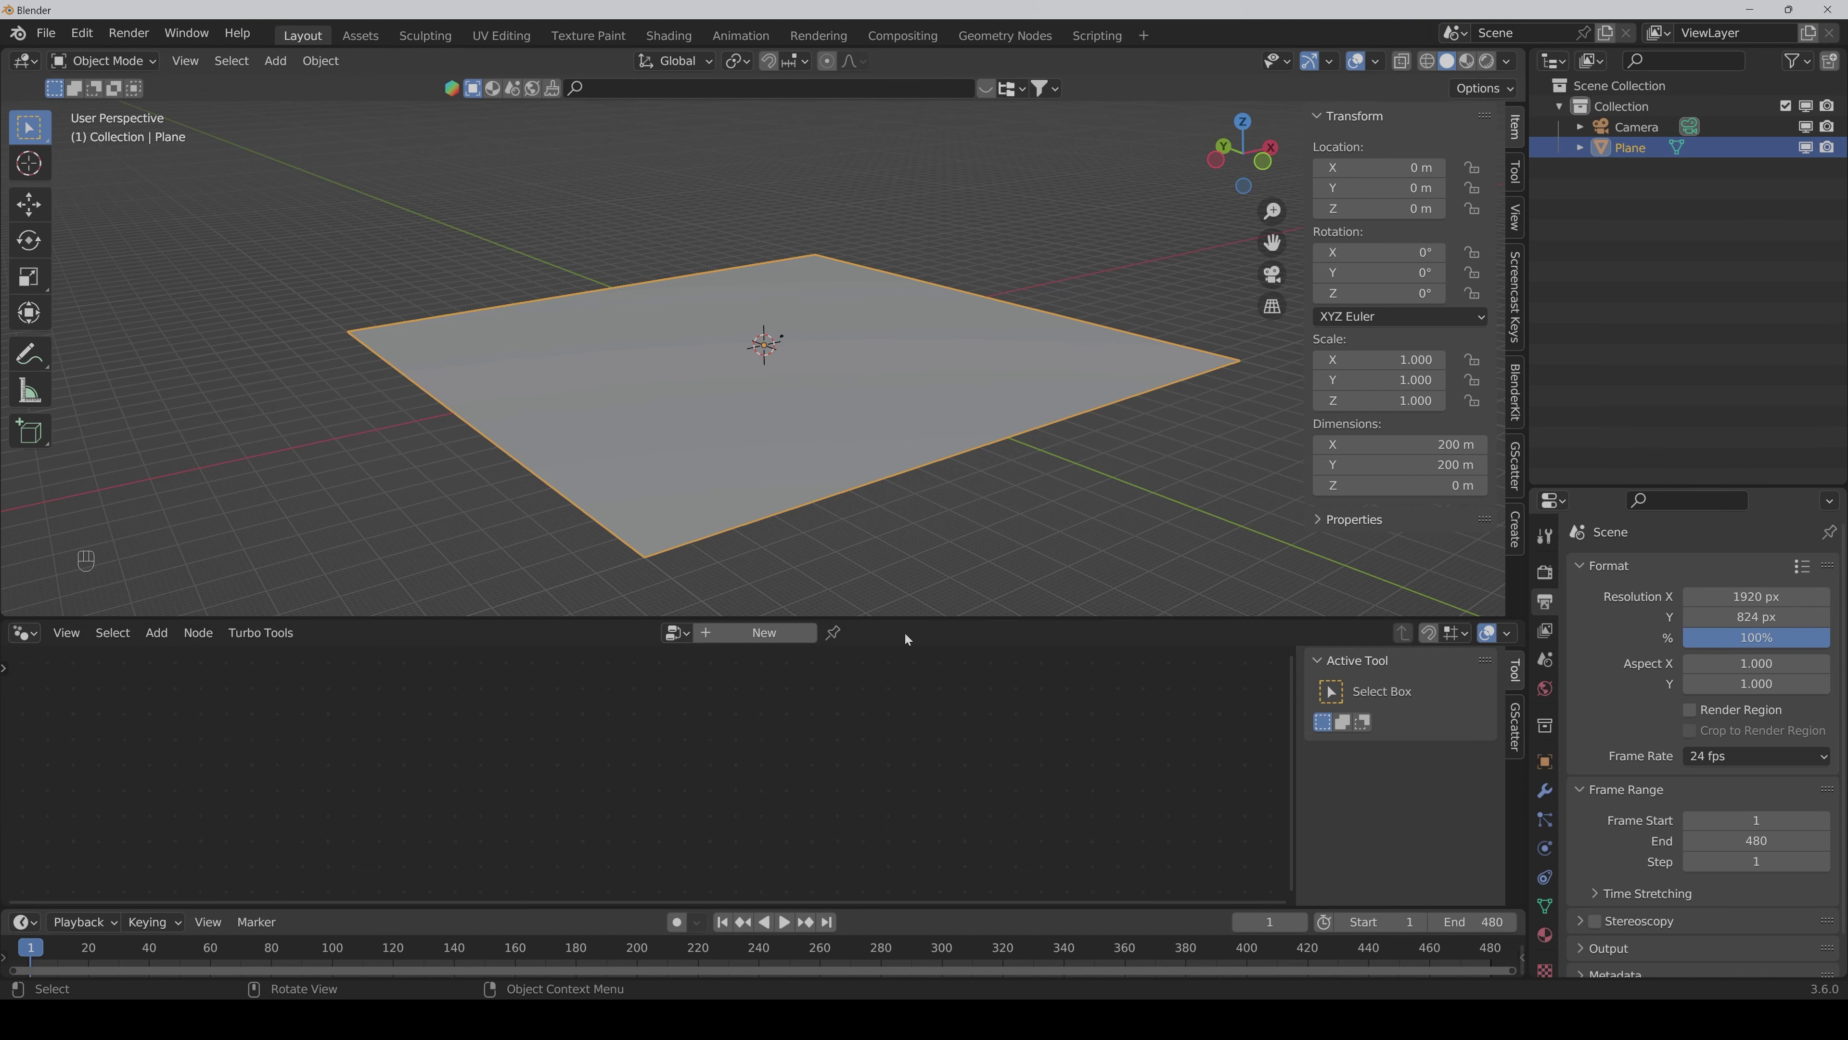
drag(921, 617, 932, 471)
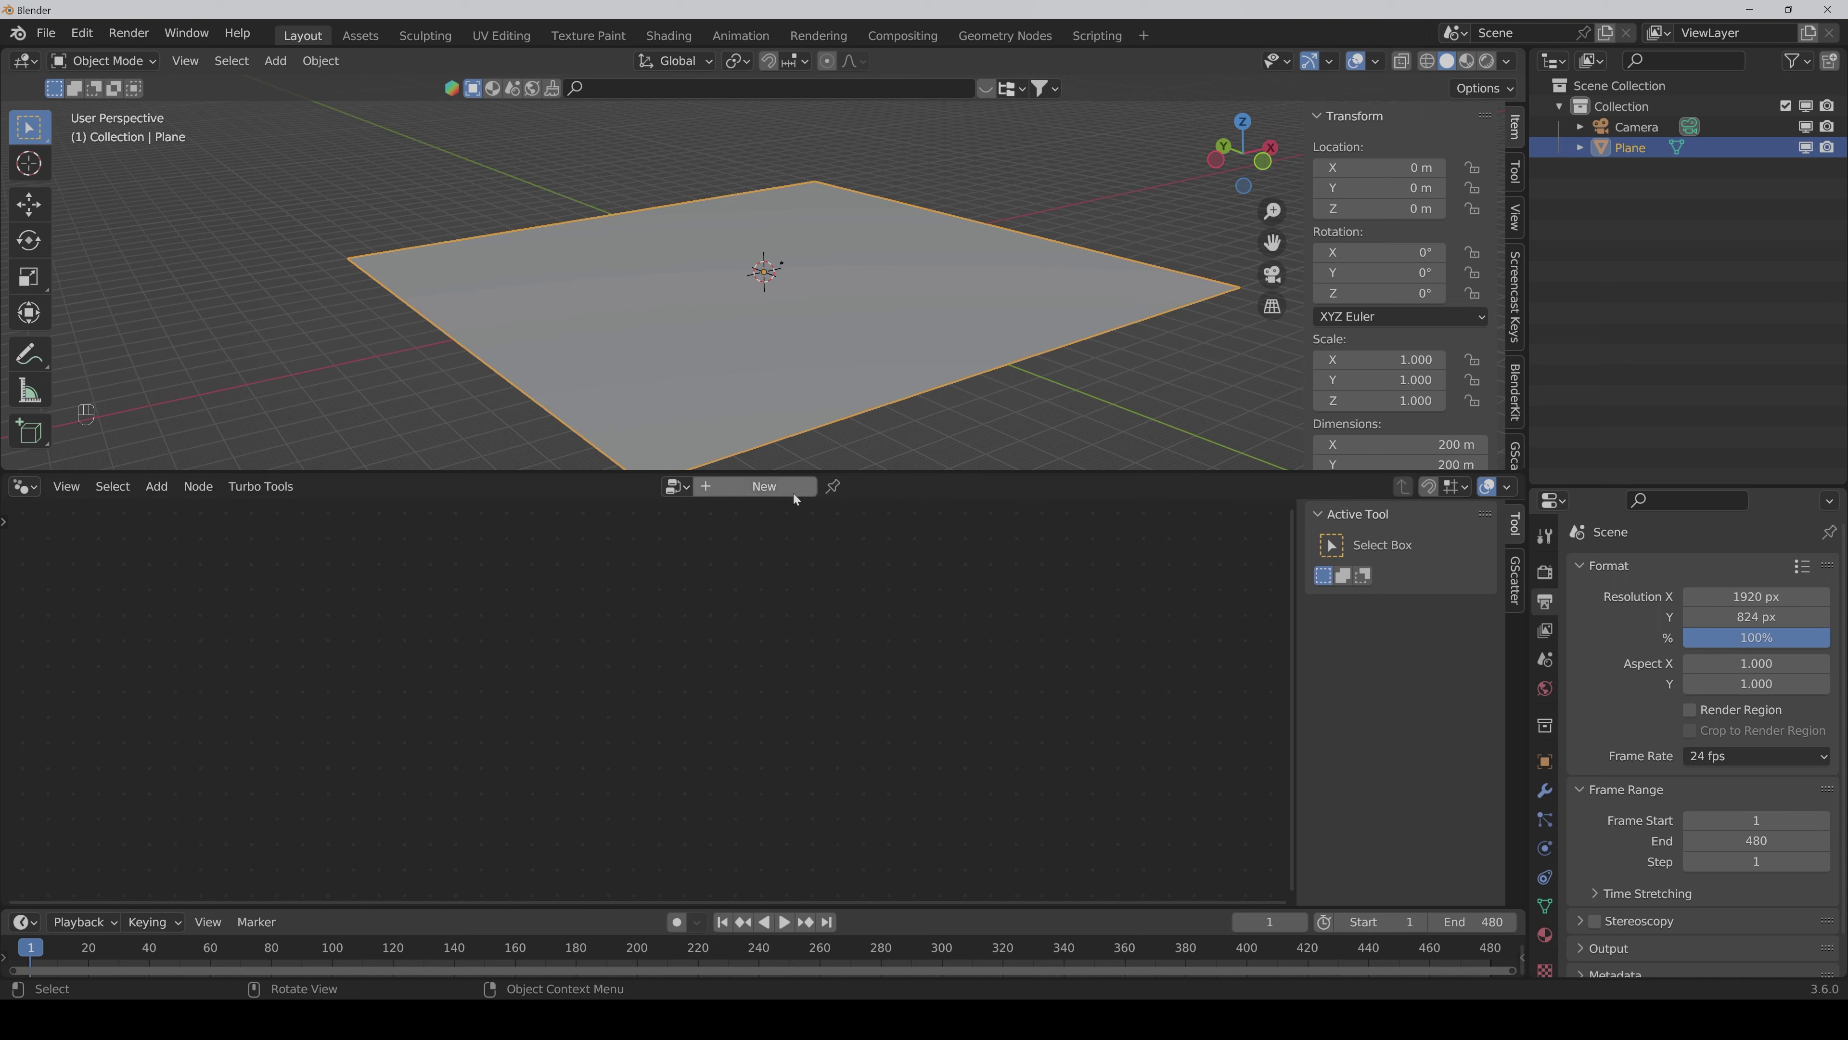
Step: Create a new geometry node tree for the plane and hide the node editor's sidebar
click(755, 489)
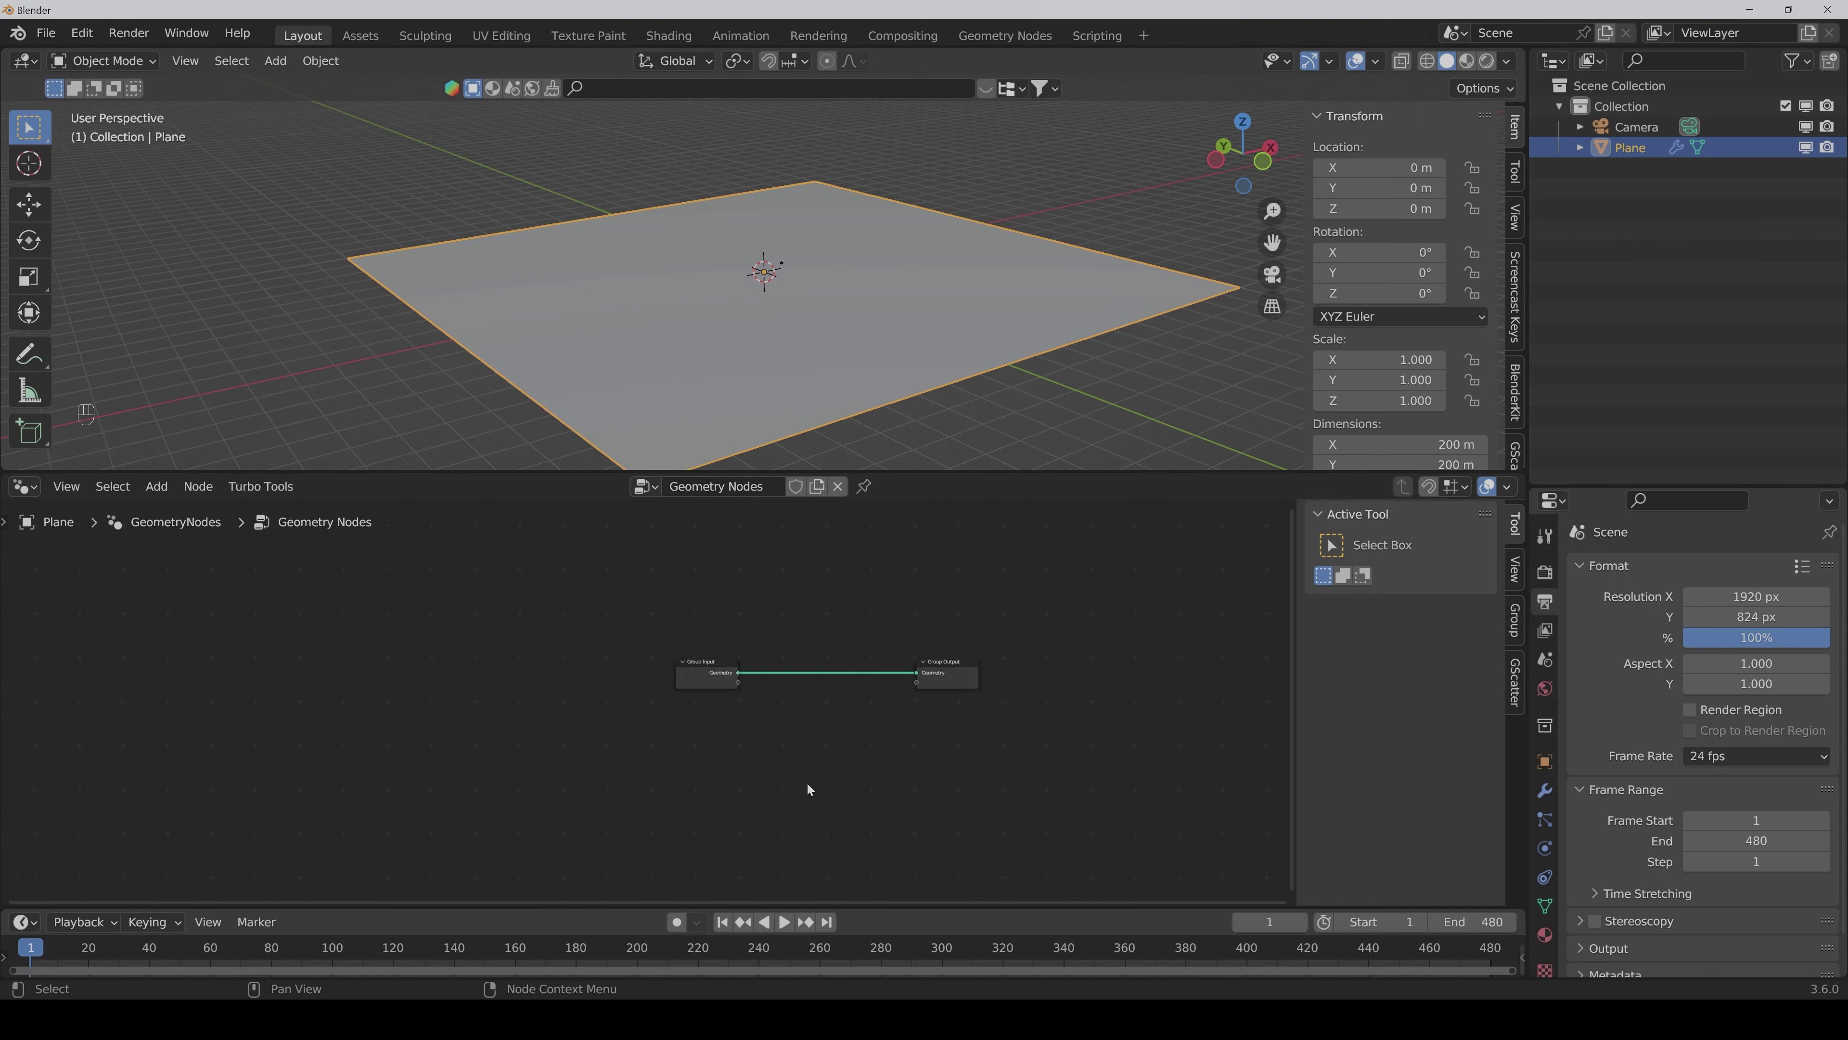
scroll(808, 782, up, 2)
key(n)
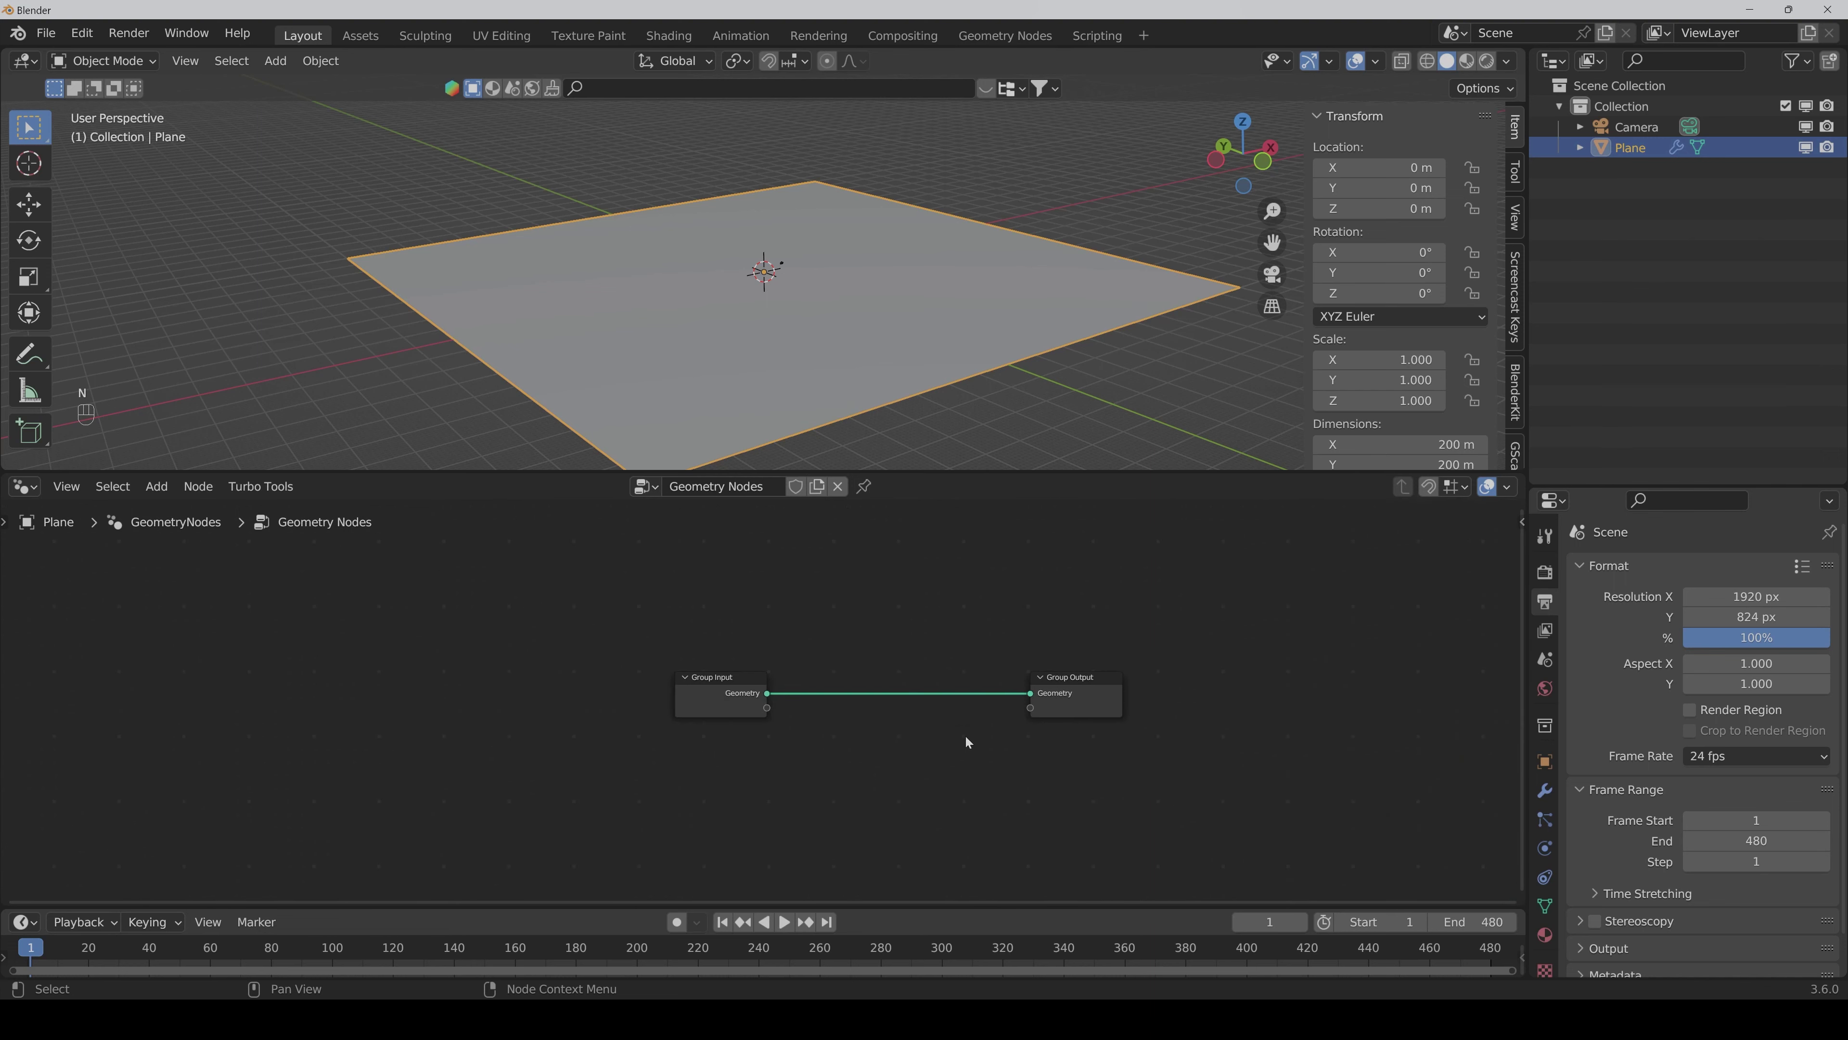
scroll(838, 770, up, 2)
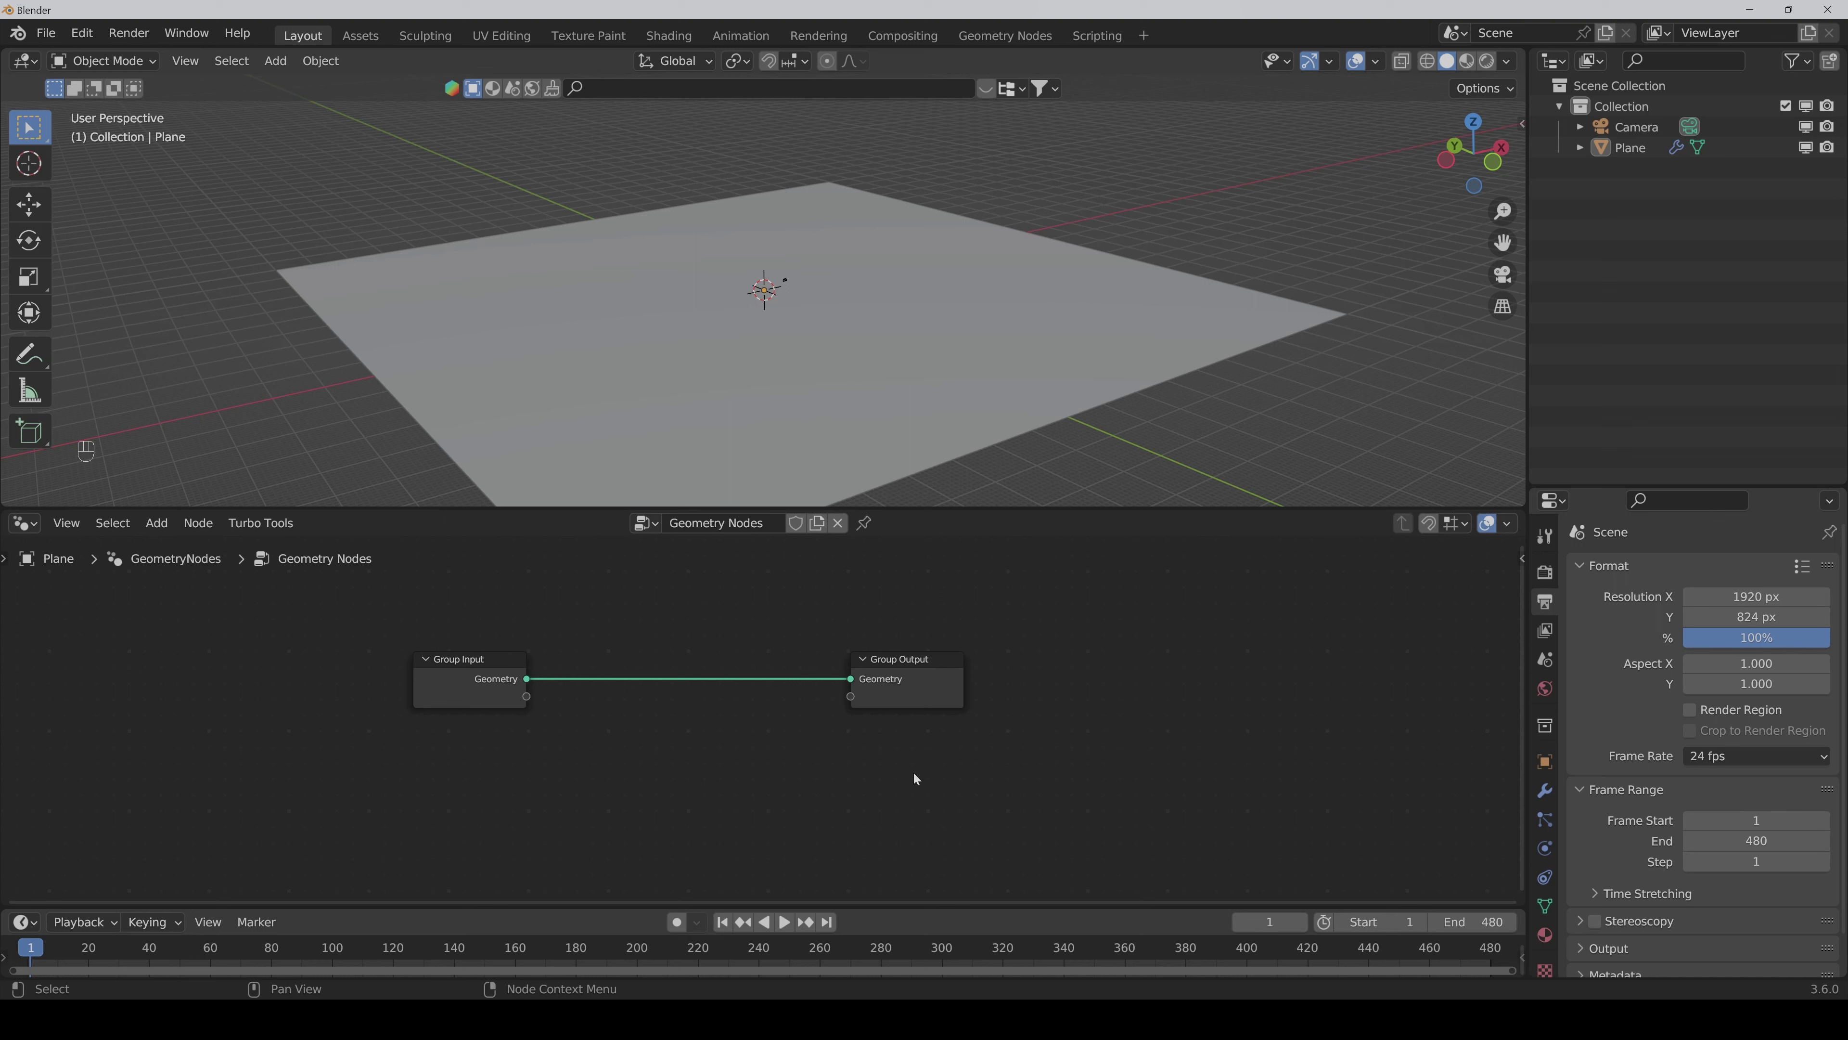
Step: Assign Shift+Ctrl+A as the shortcut for the node search entry used for adding nodes
key(shift+a)
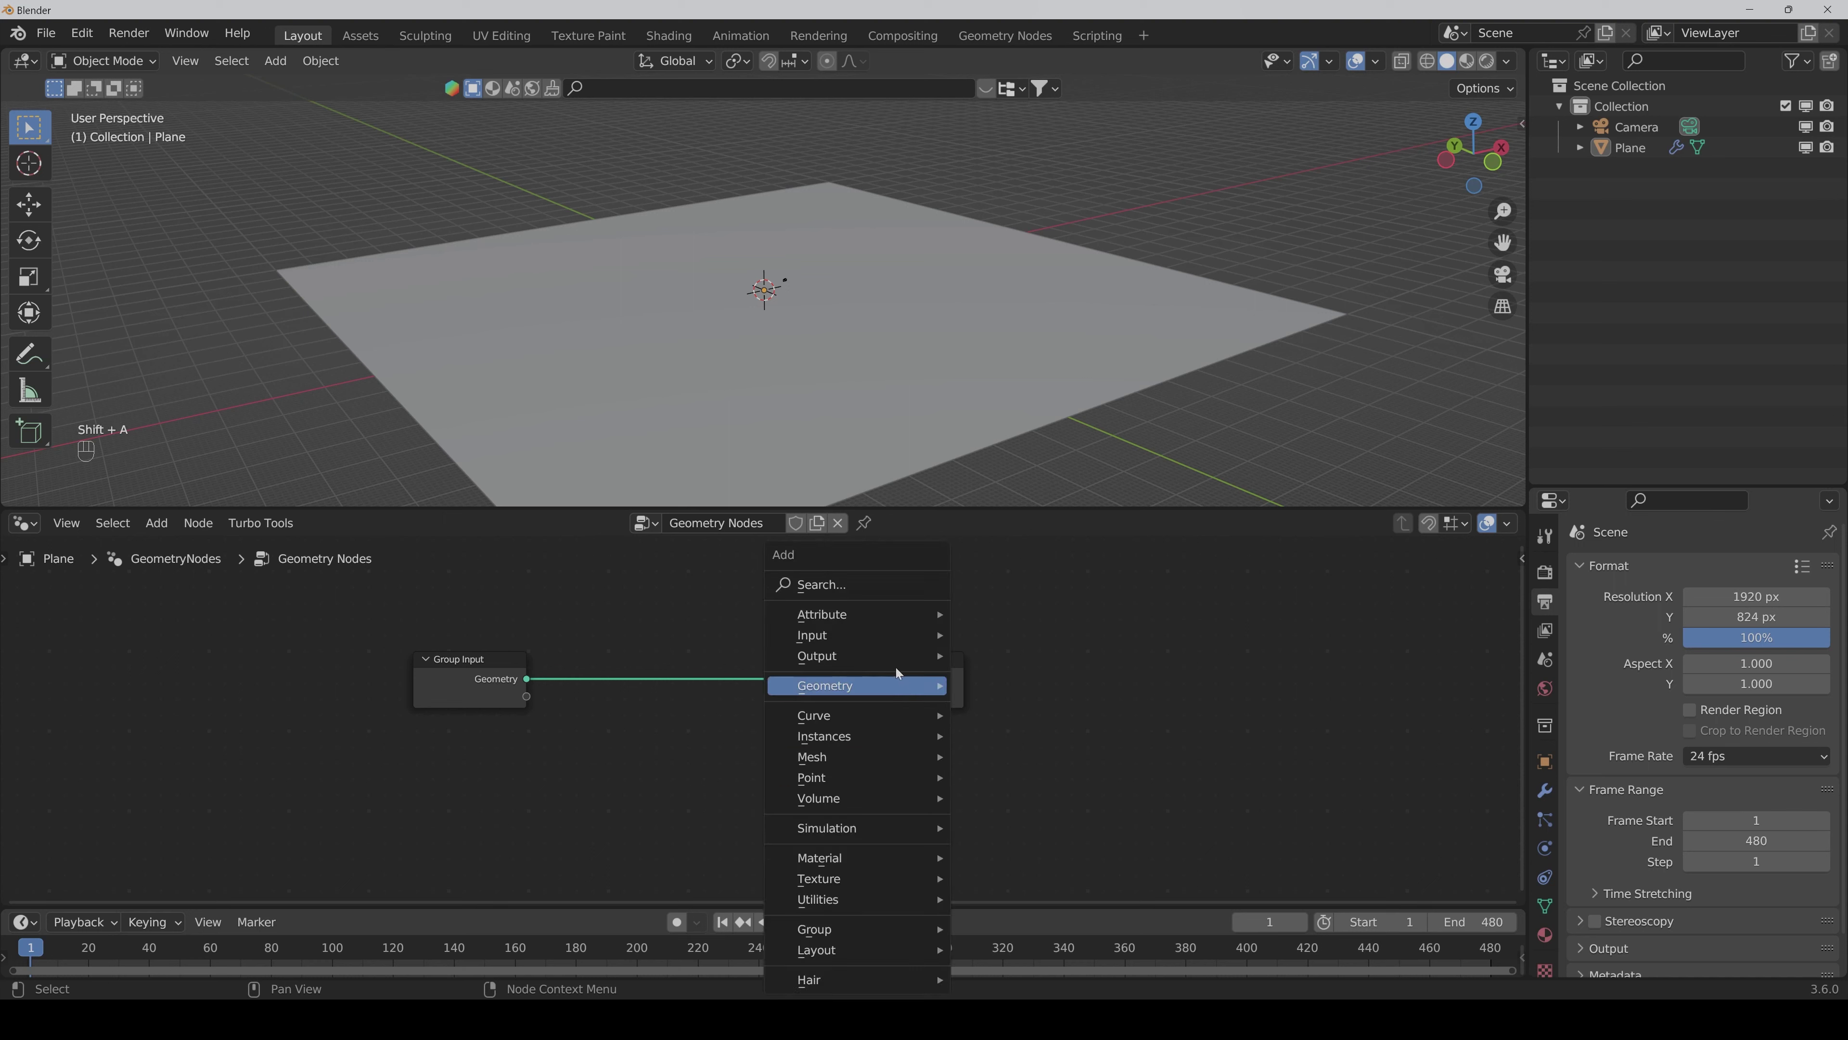
right_click(897, 588)
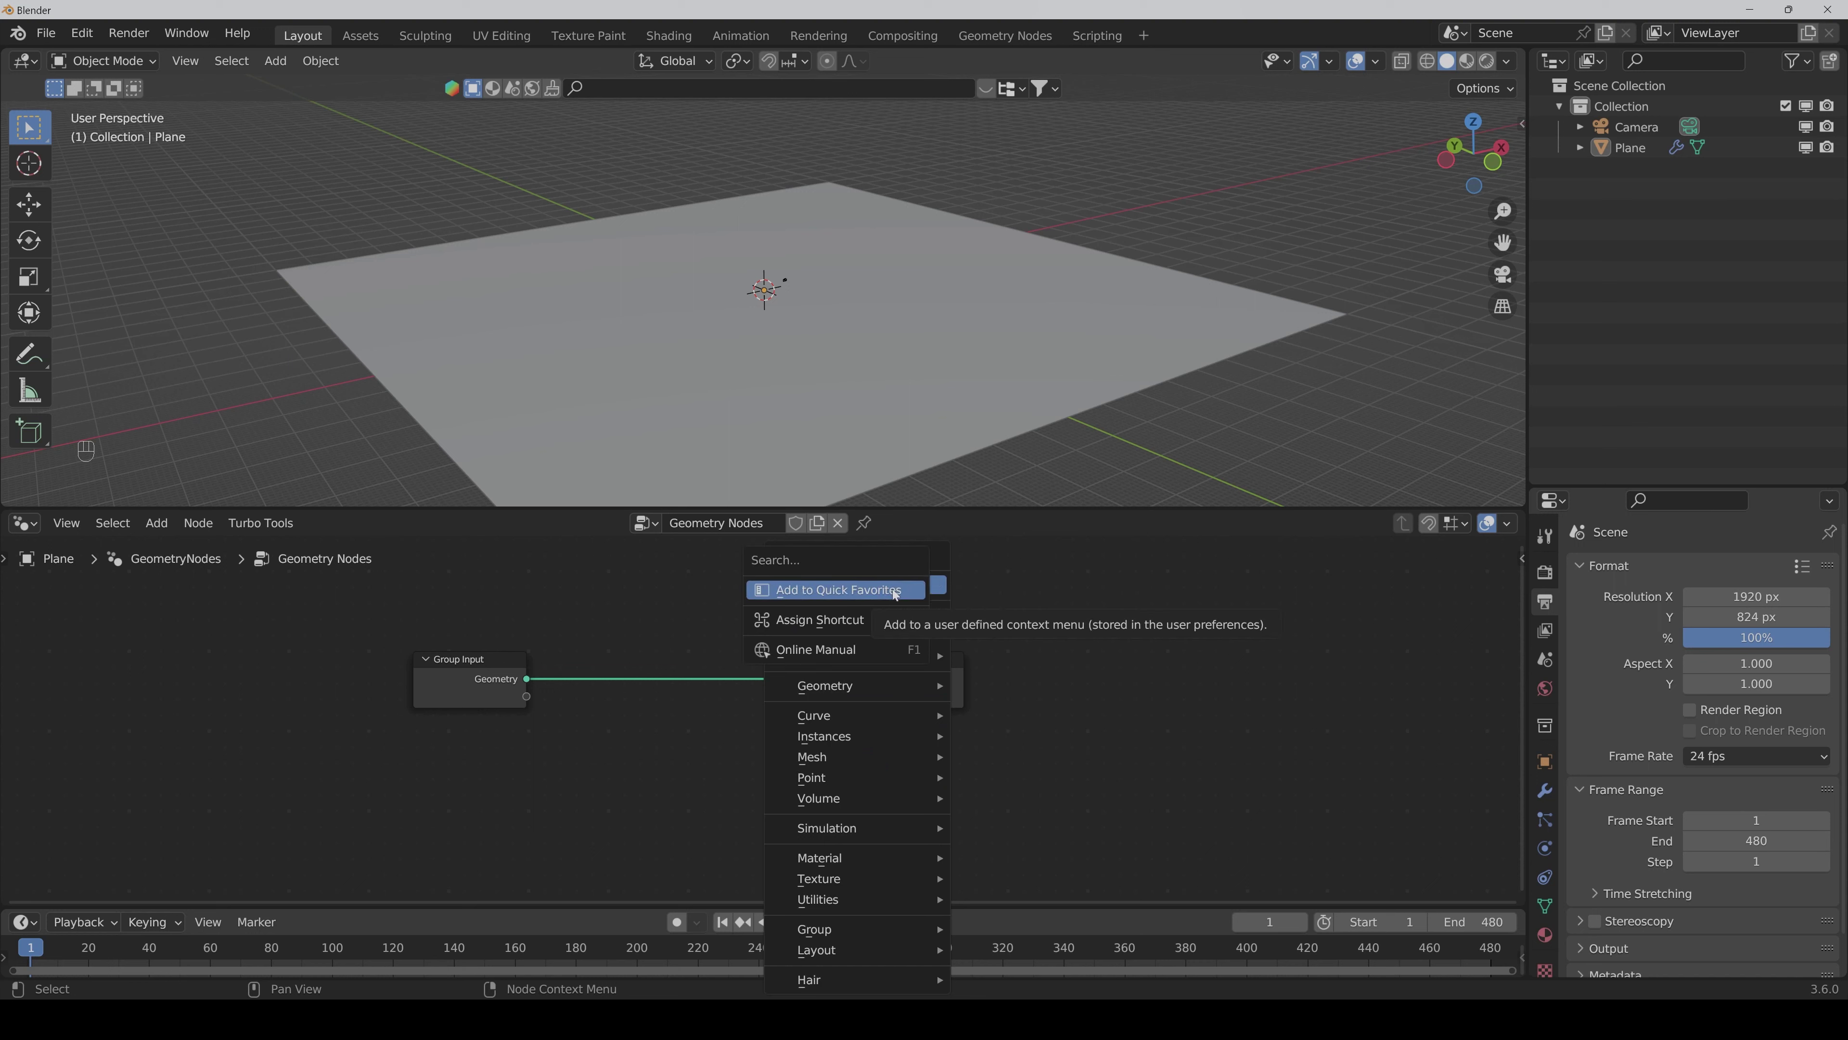
click(877, 620)
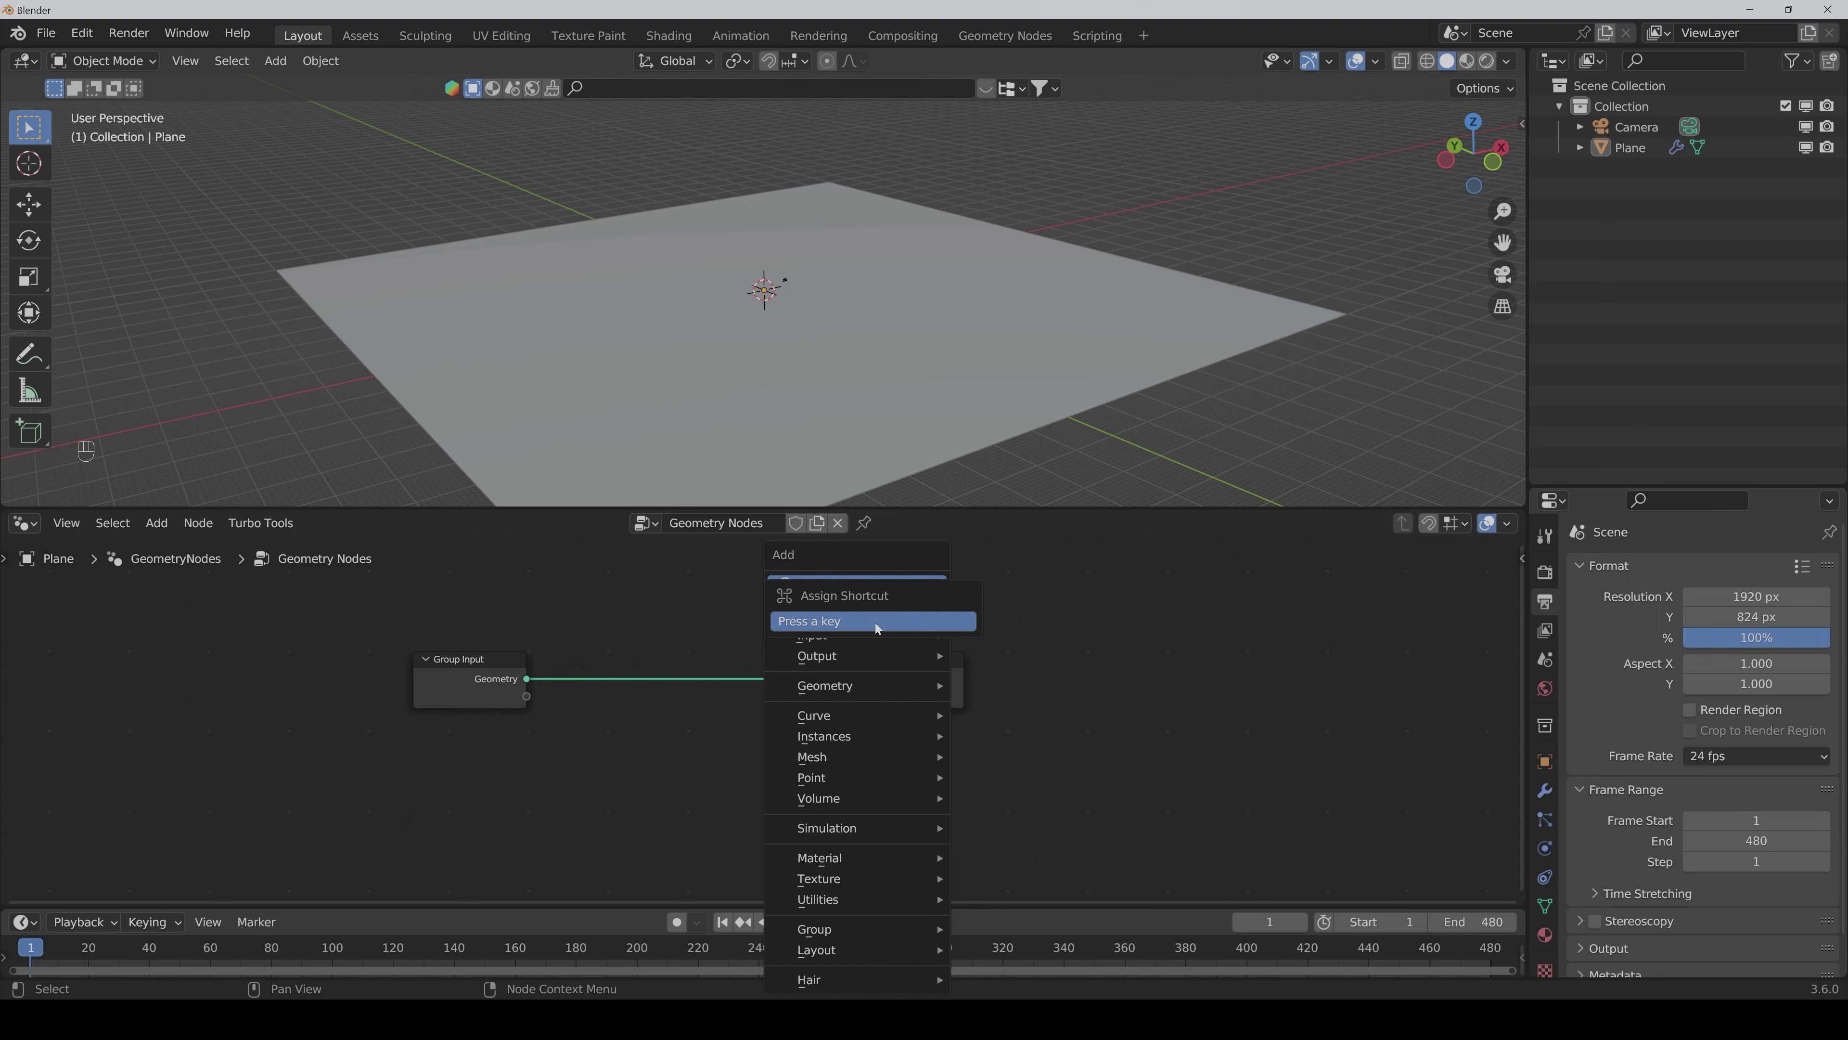
key(shift+ctrl)
key(shift+ctrl+a)
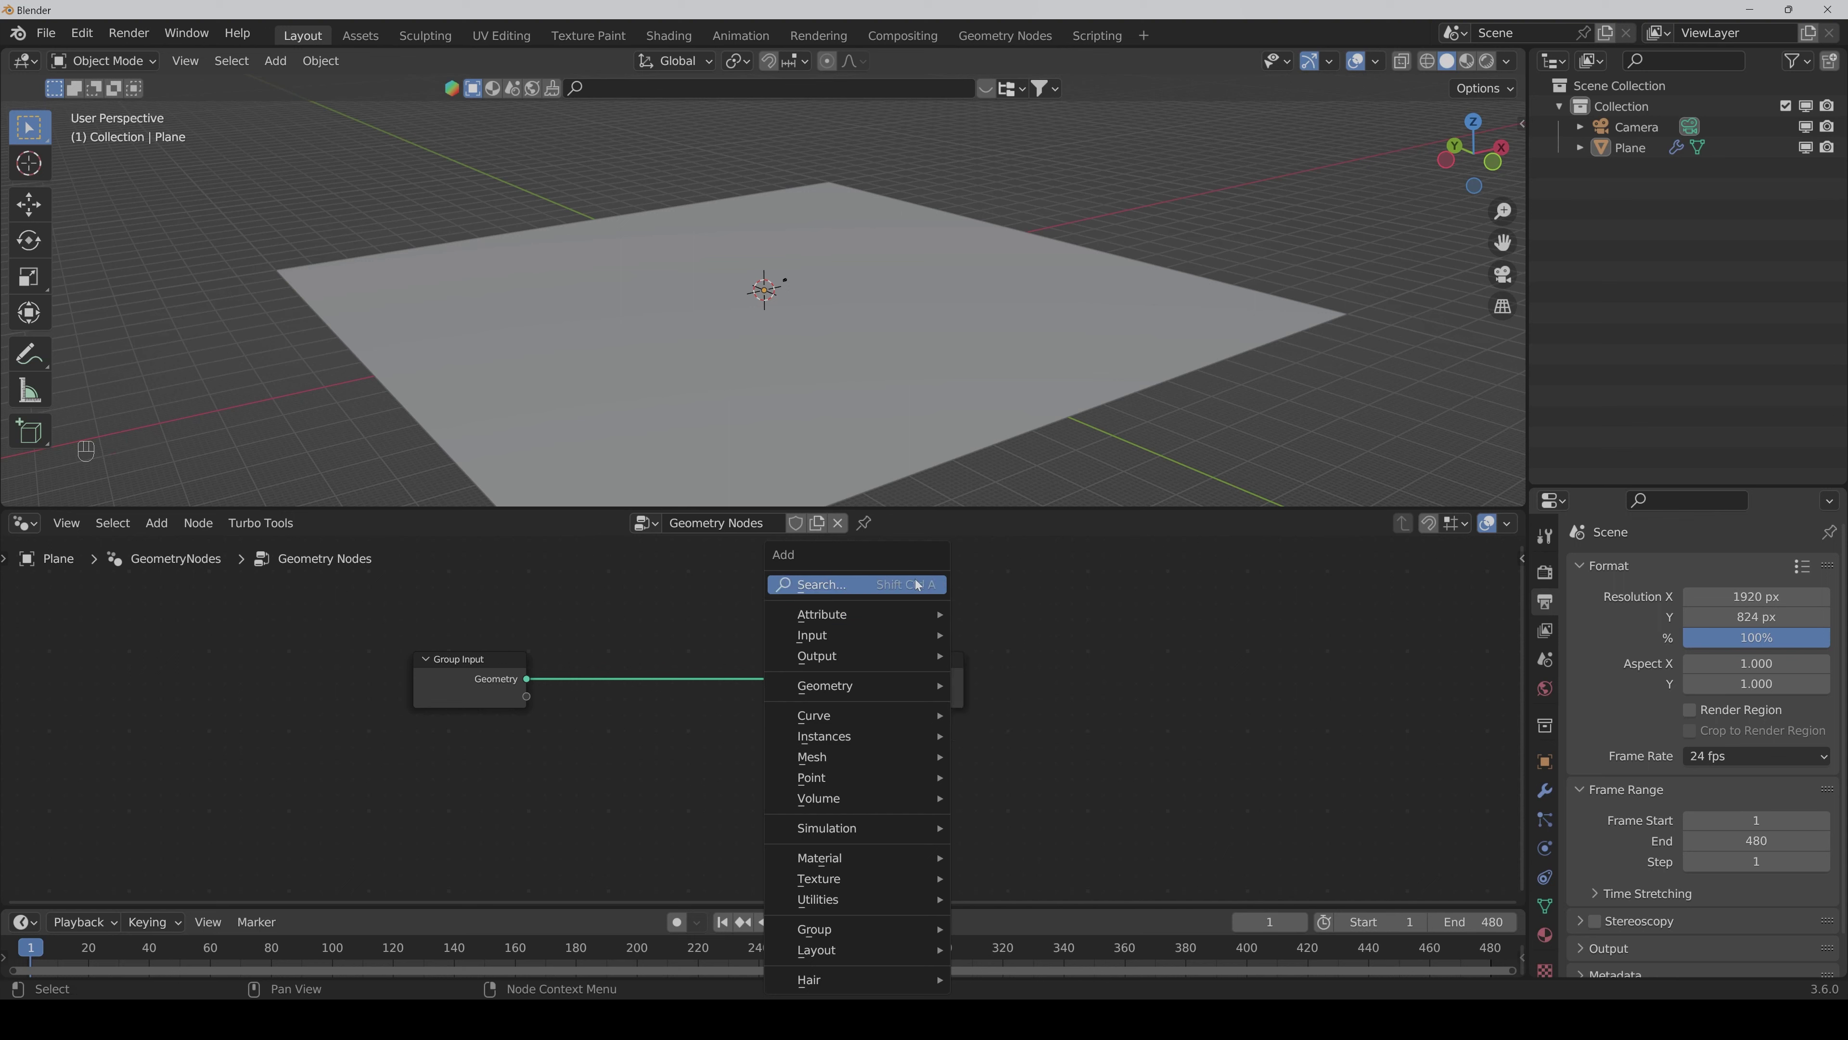
key(Escape)
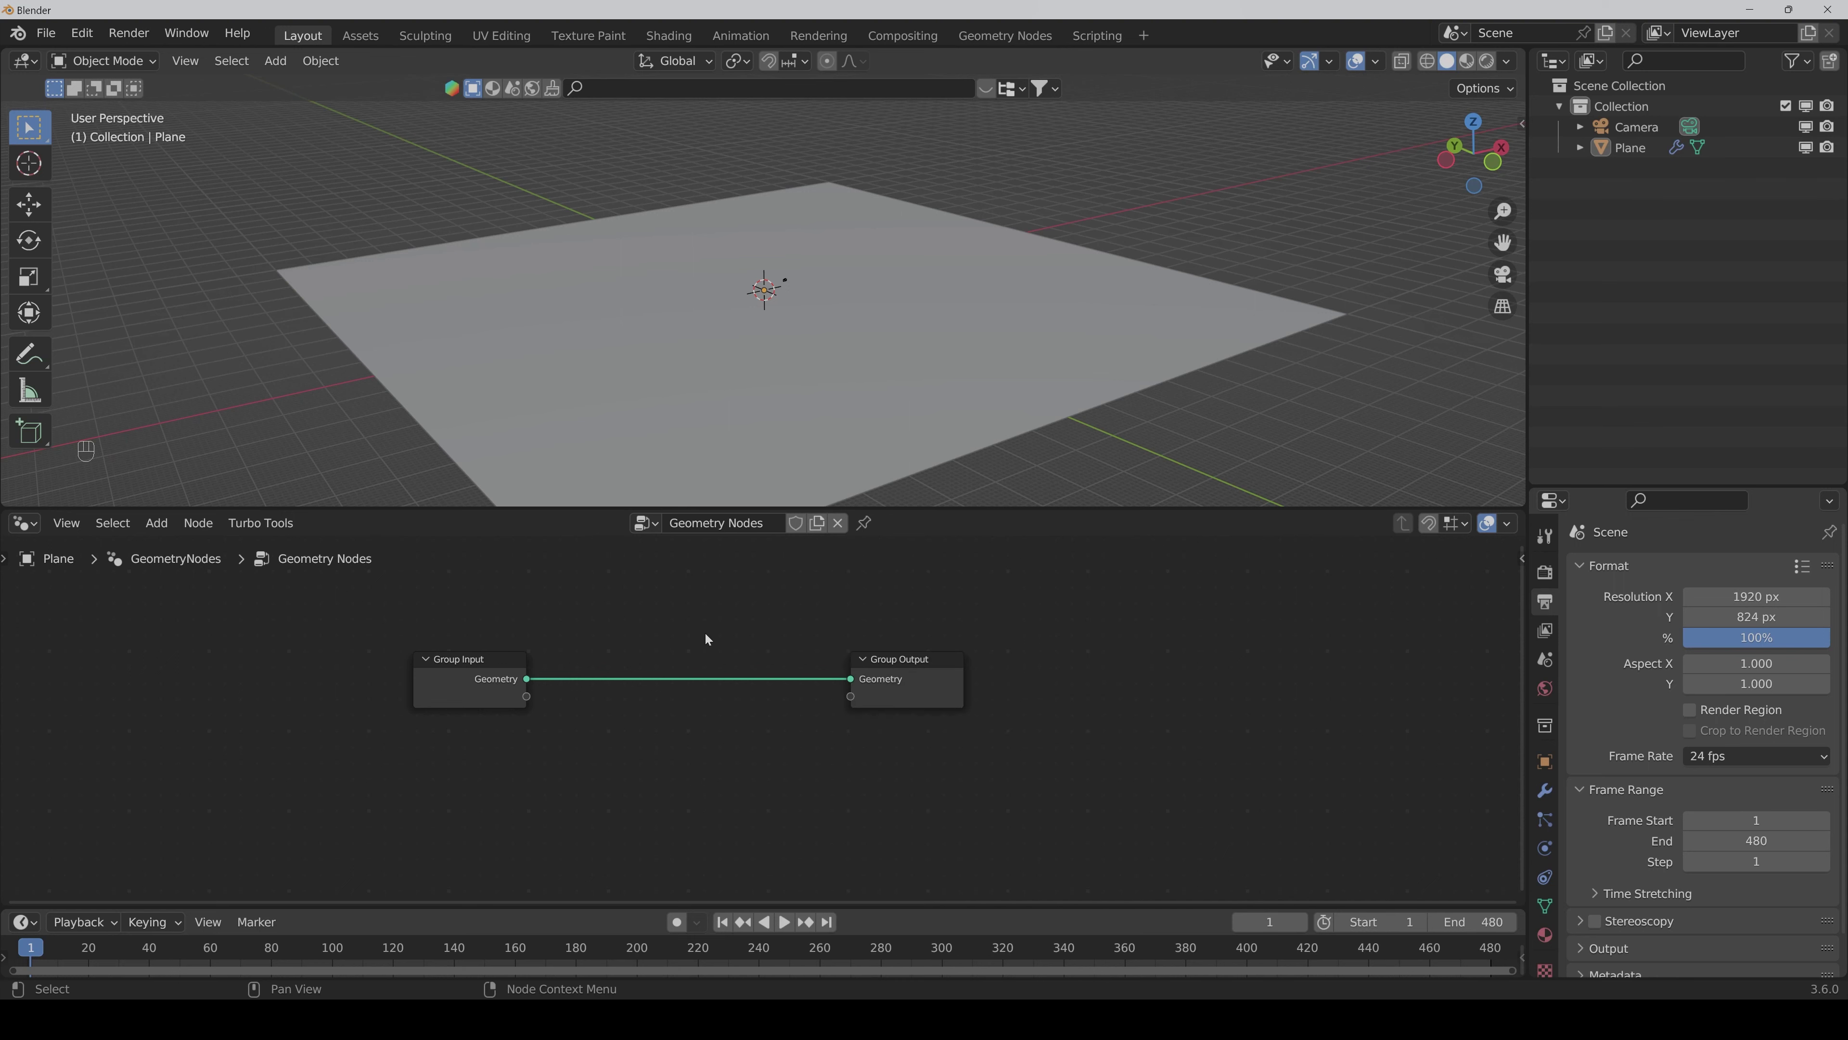
Step: Insert a Set Position node between Group Input and Group Output, and move Group Input far away from it to make room
key(Home)
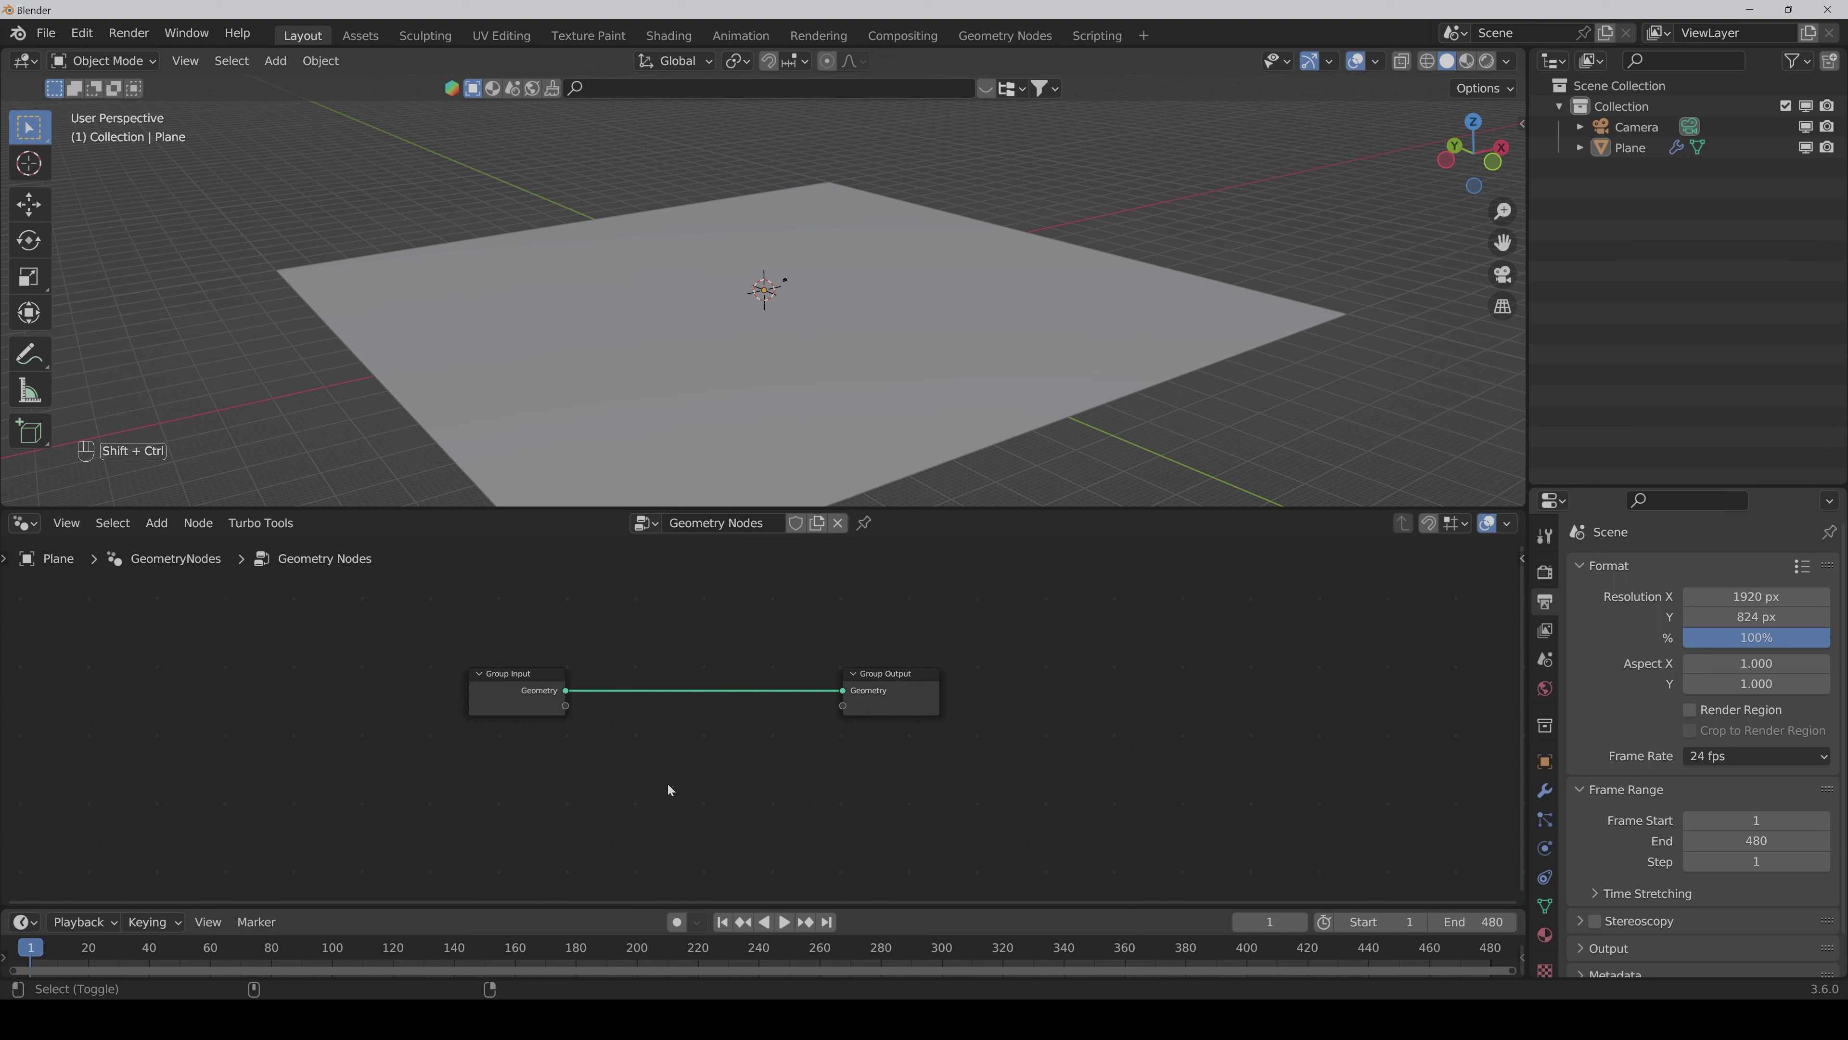
key(shift+ctrl+a)
text(set pos)
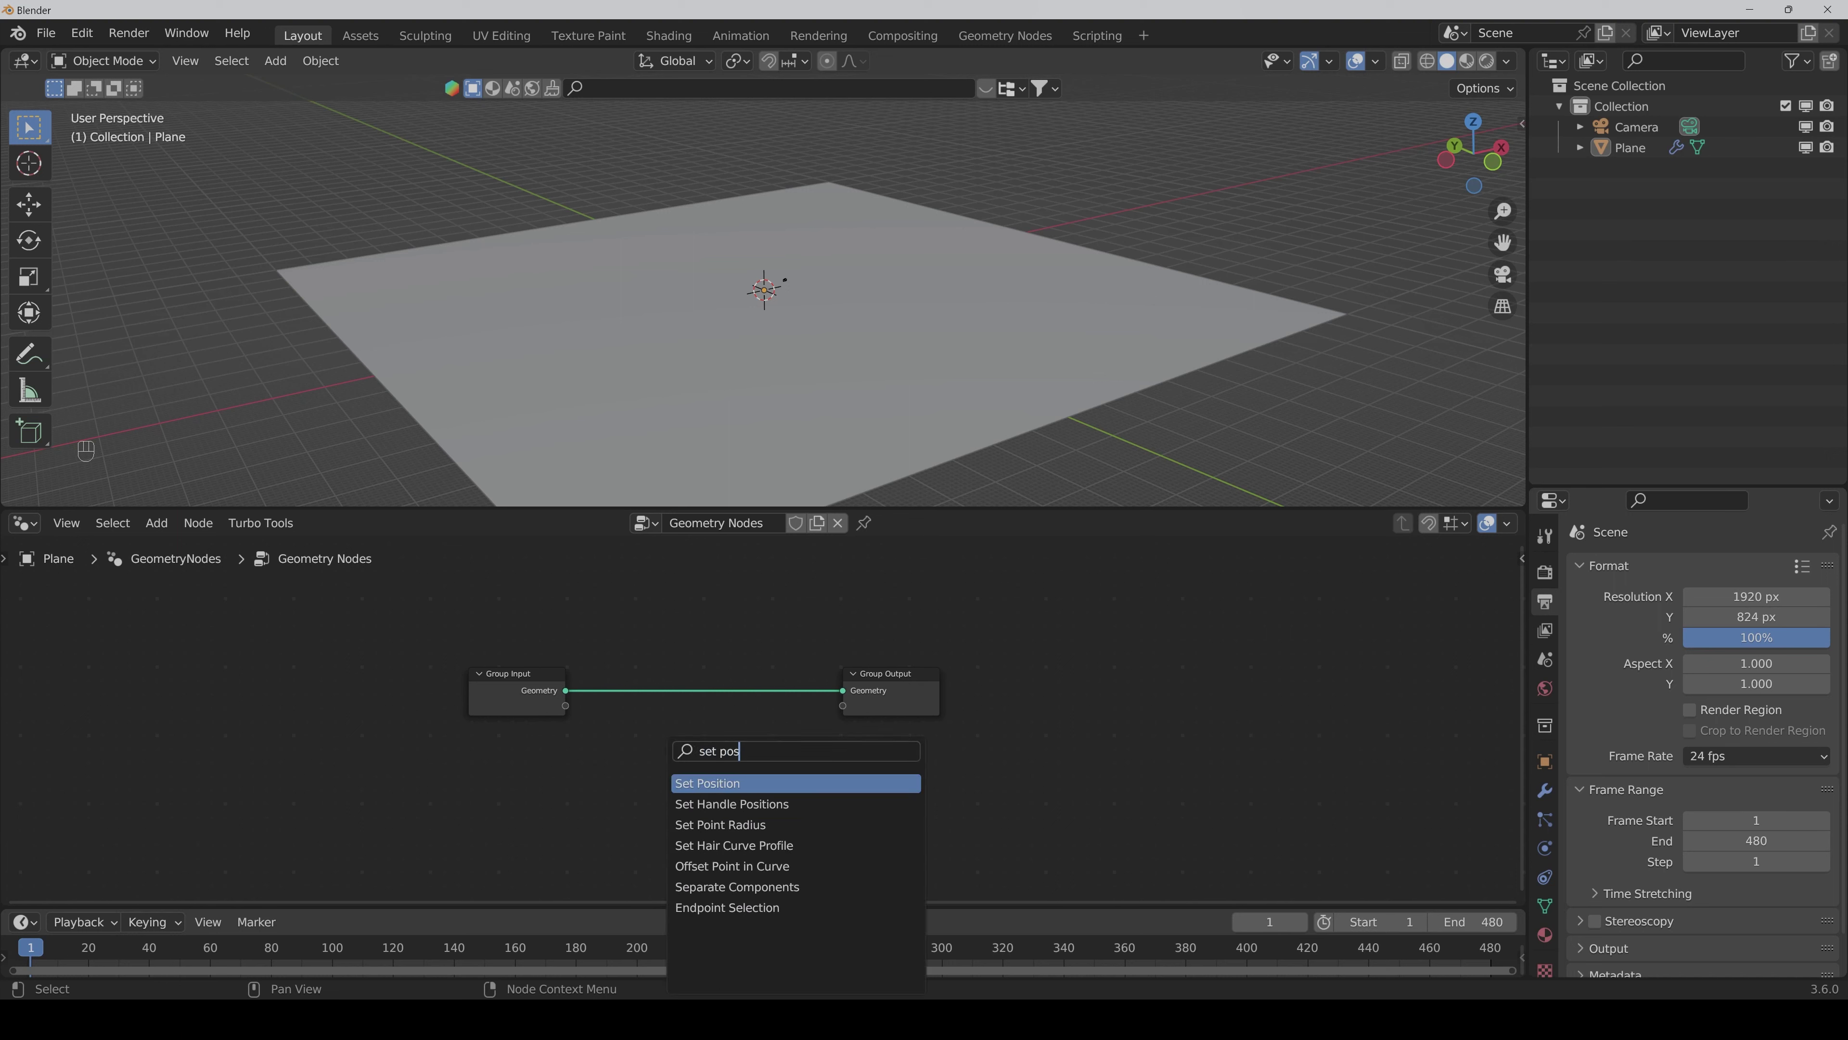
key(Return)
click(748, 726)
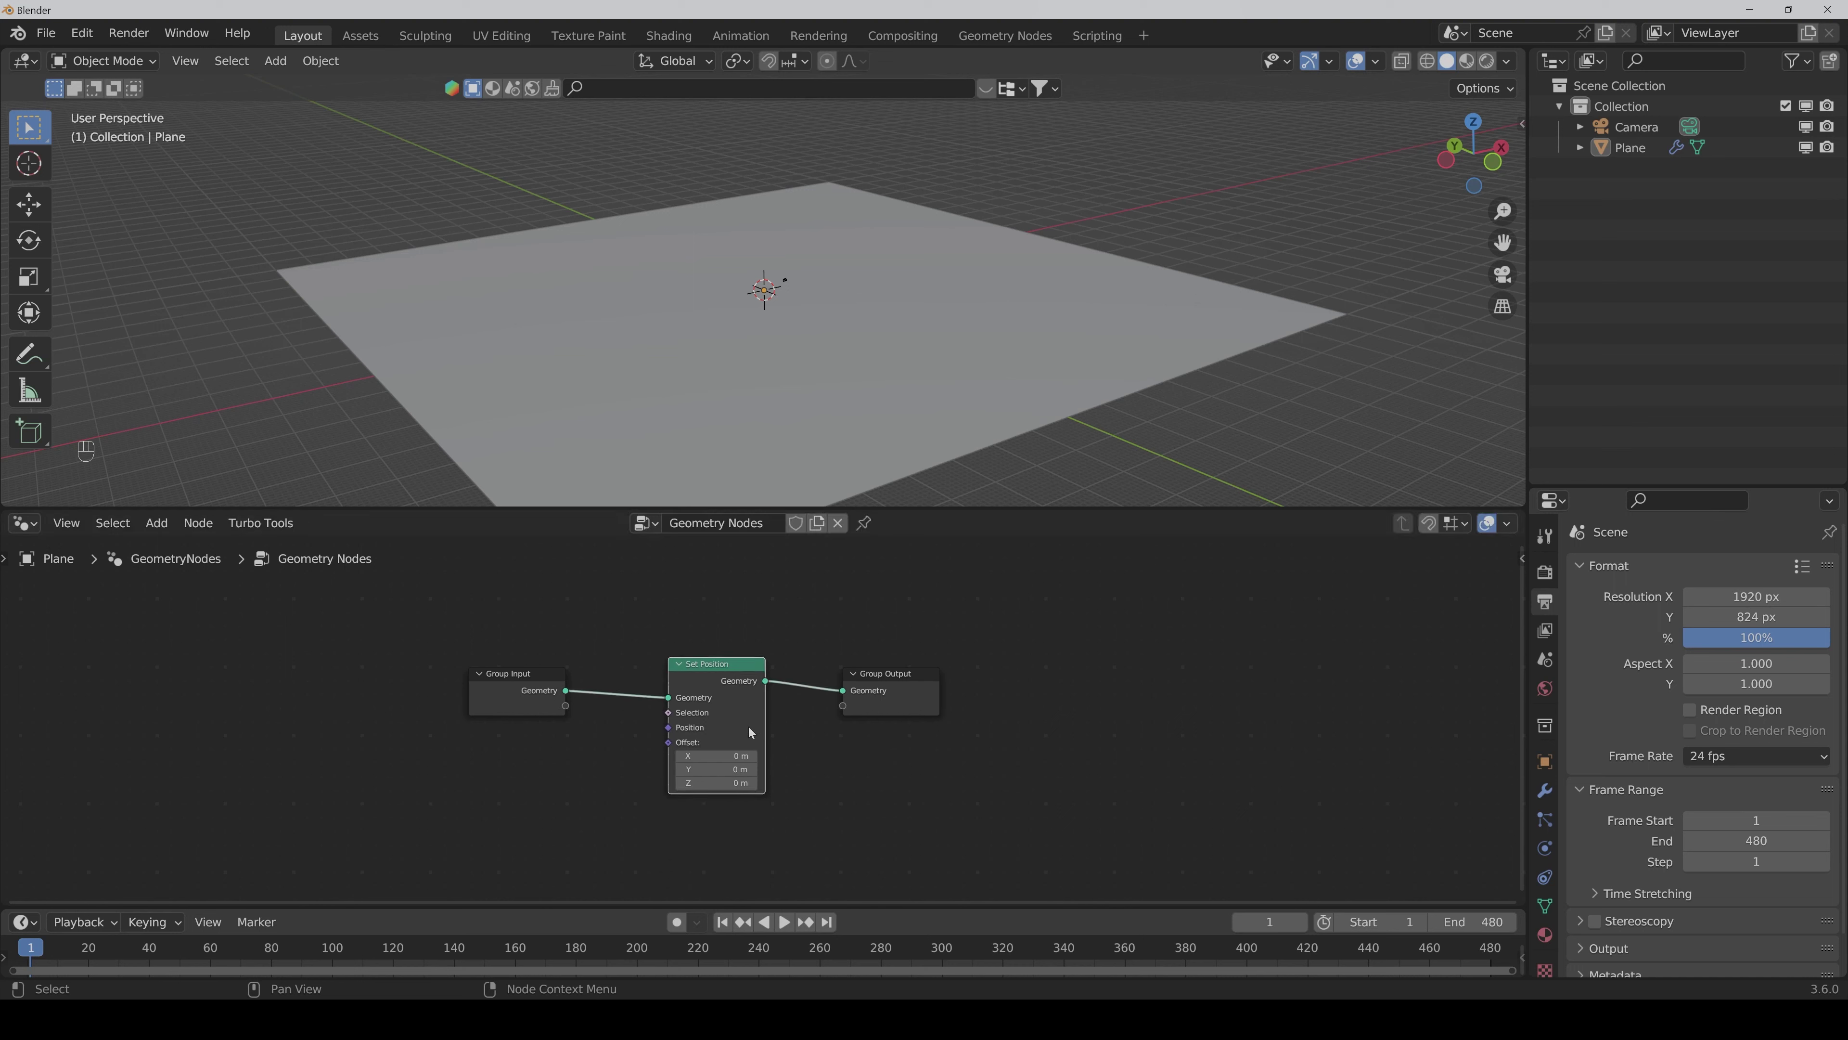
scroll(936, 778, down, 4)
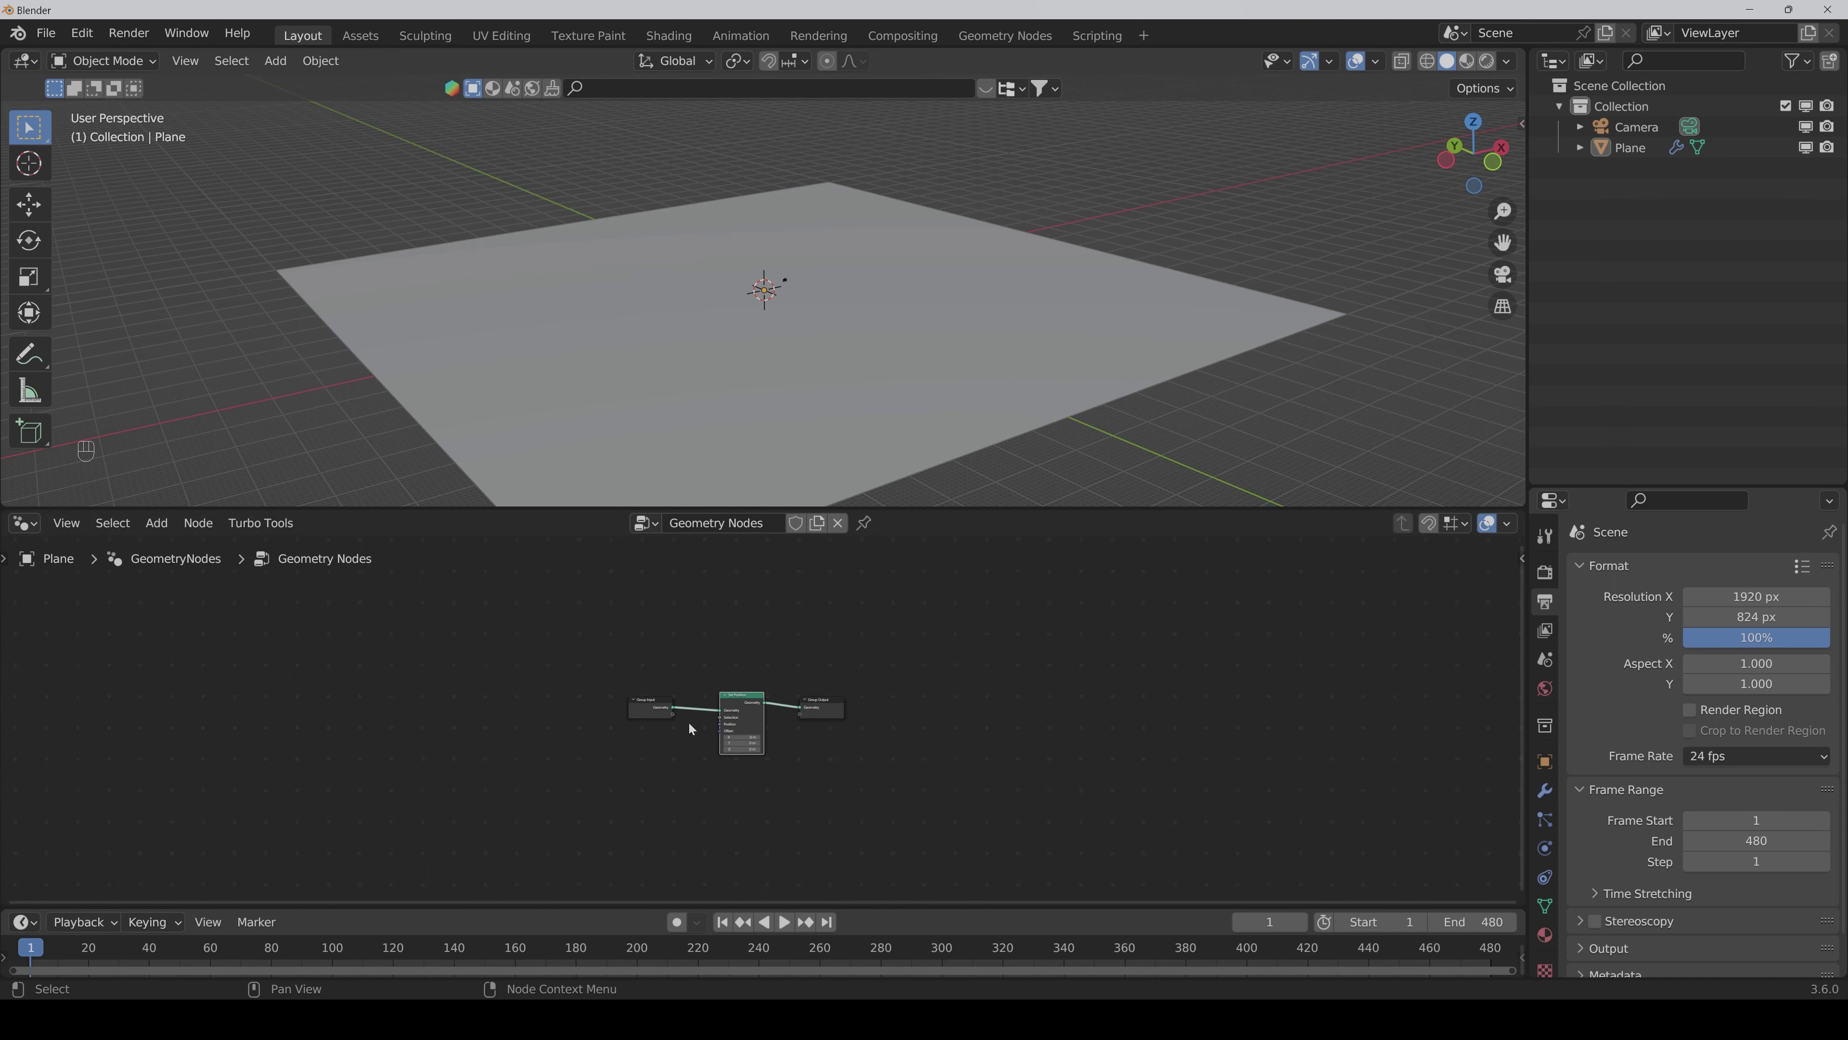
drag(643, 702, 54, 720)
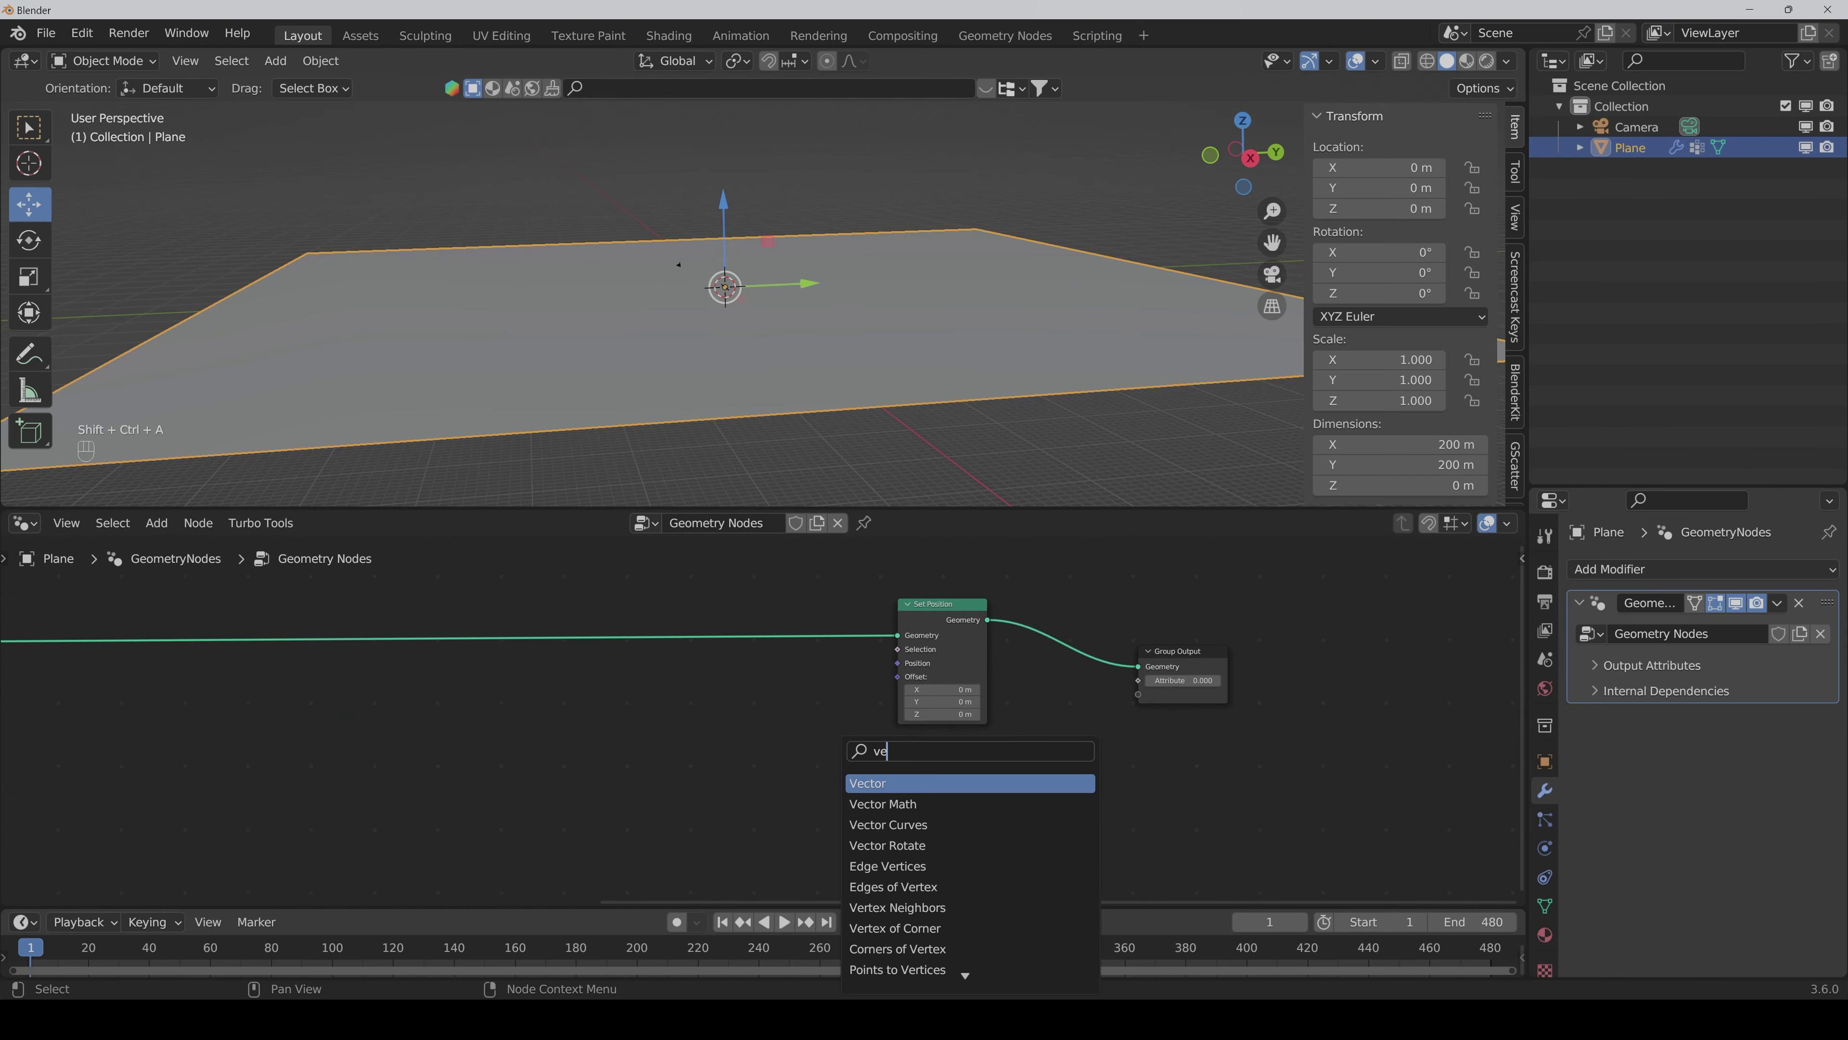
Step: Add a Vector Math node set to Add and place it just before the Set Position node
text(cto)
key(Down)
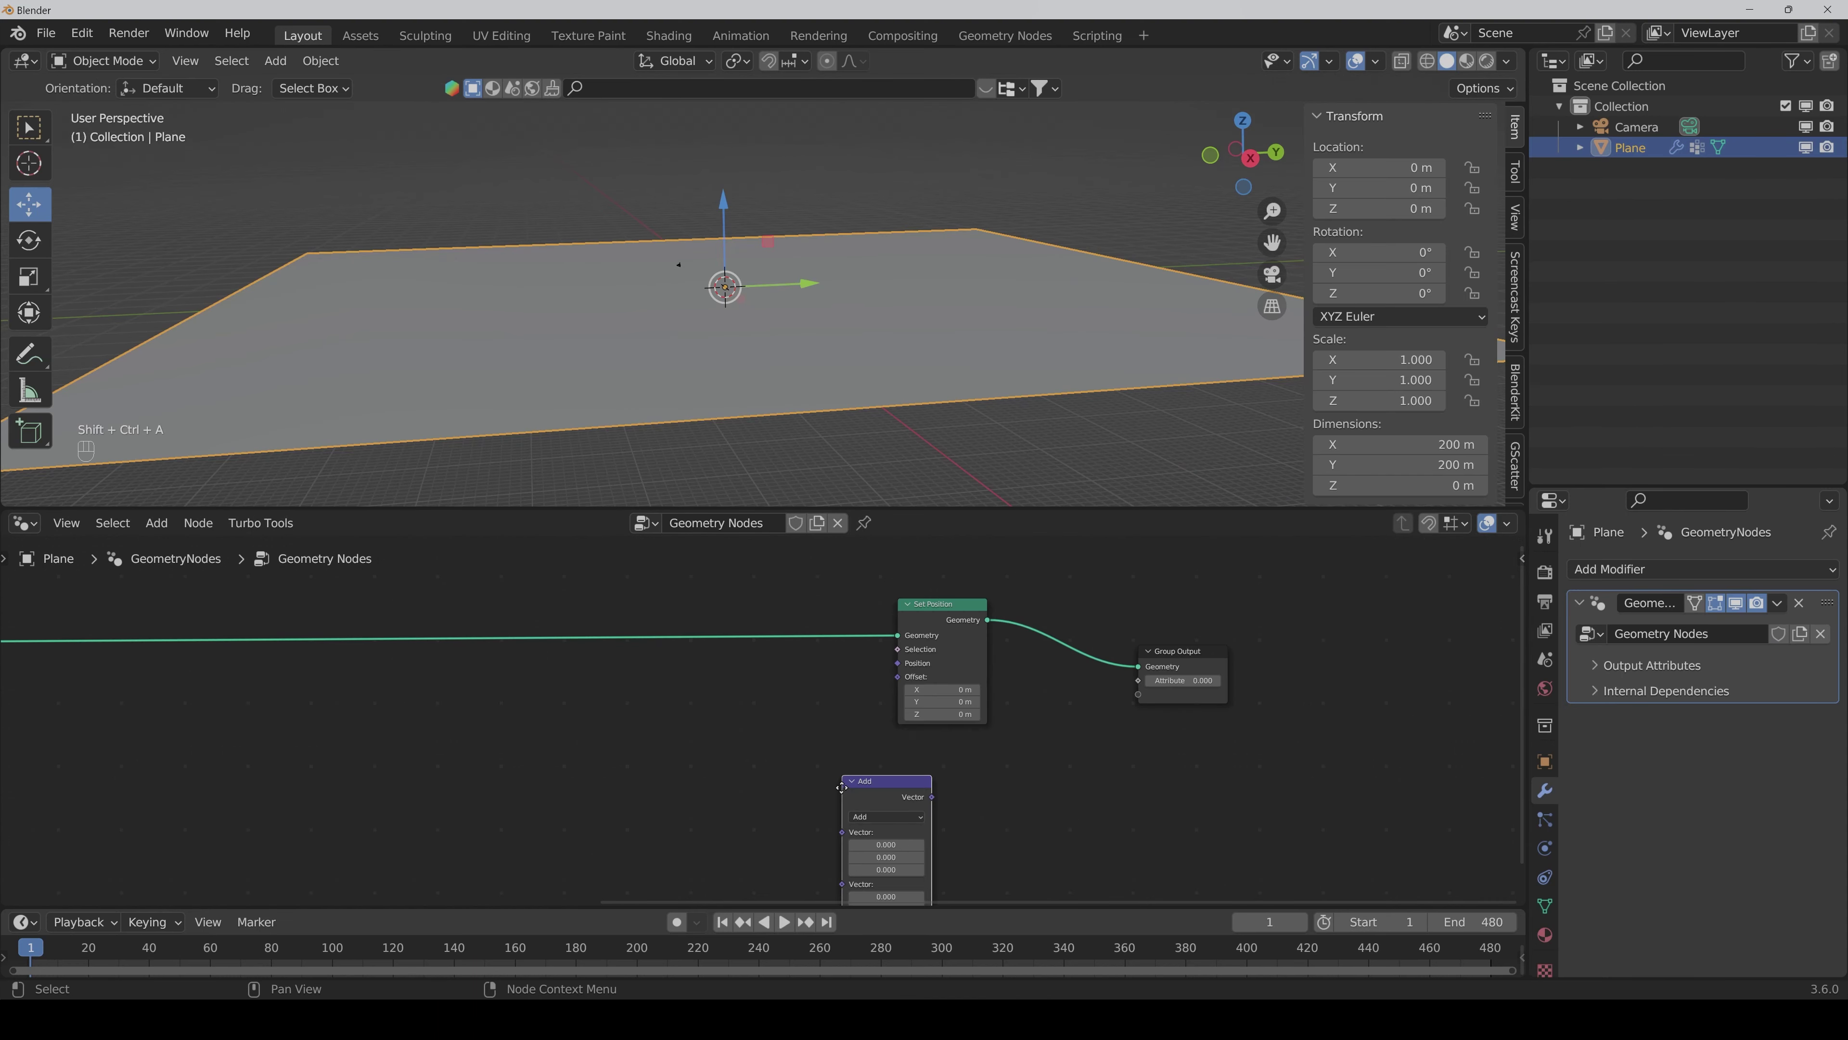
key(Return)
click(724, 676)
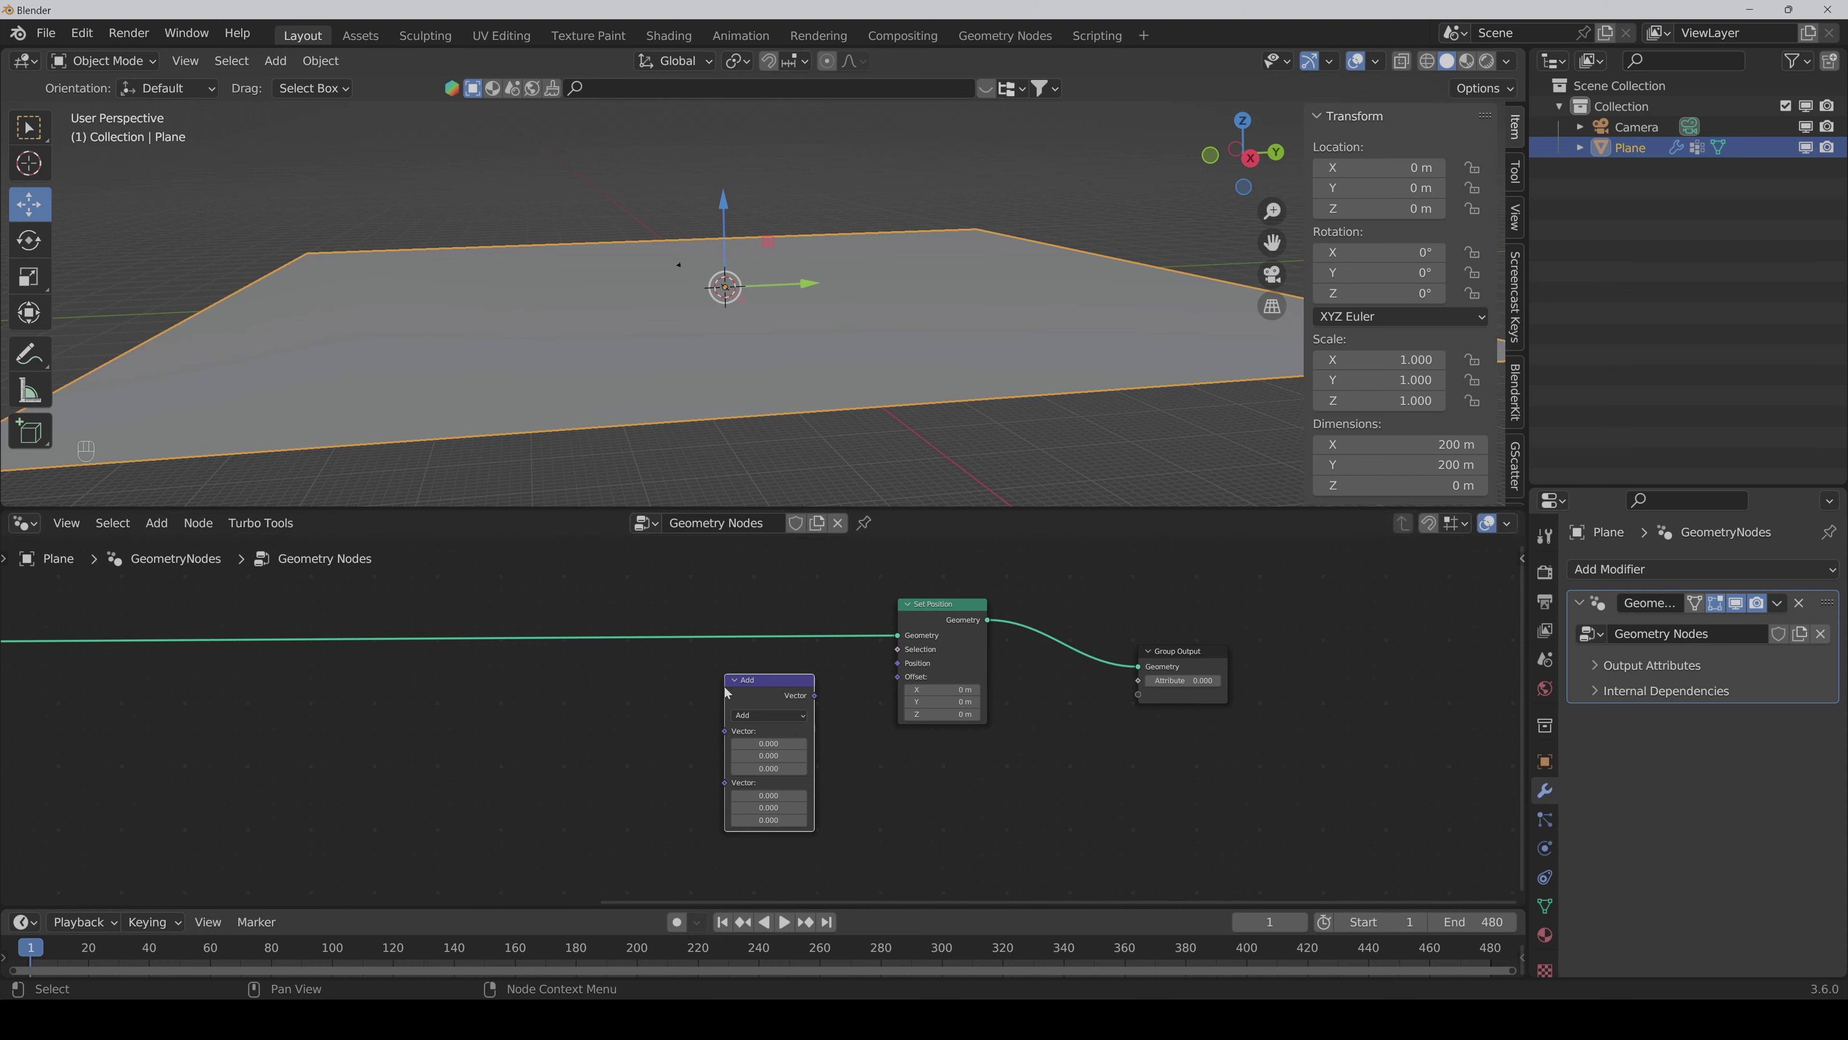
middle_drag(950, 771, 936, 726)
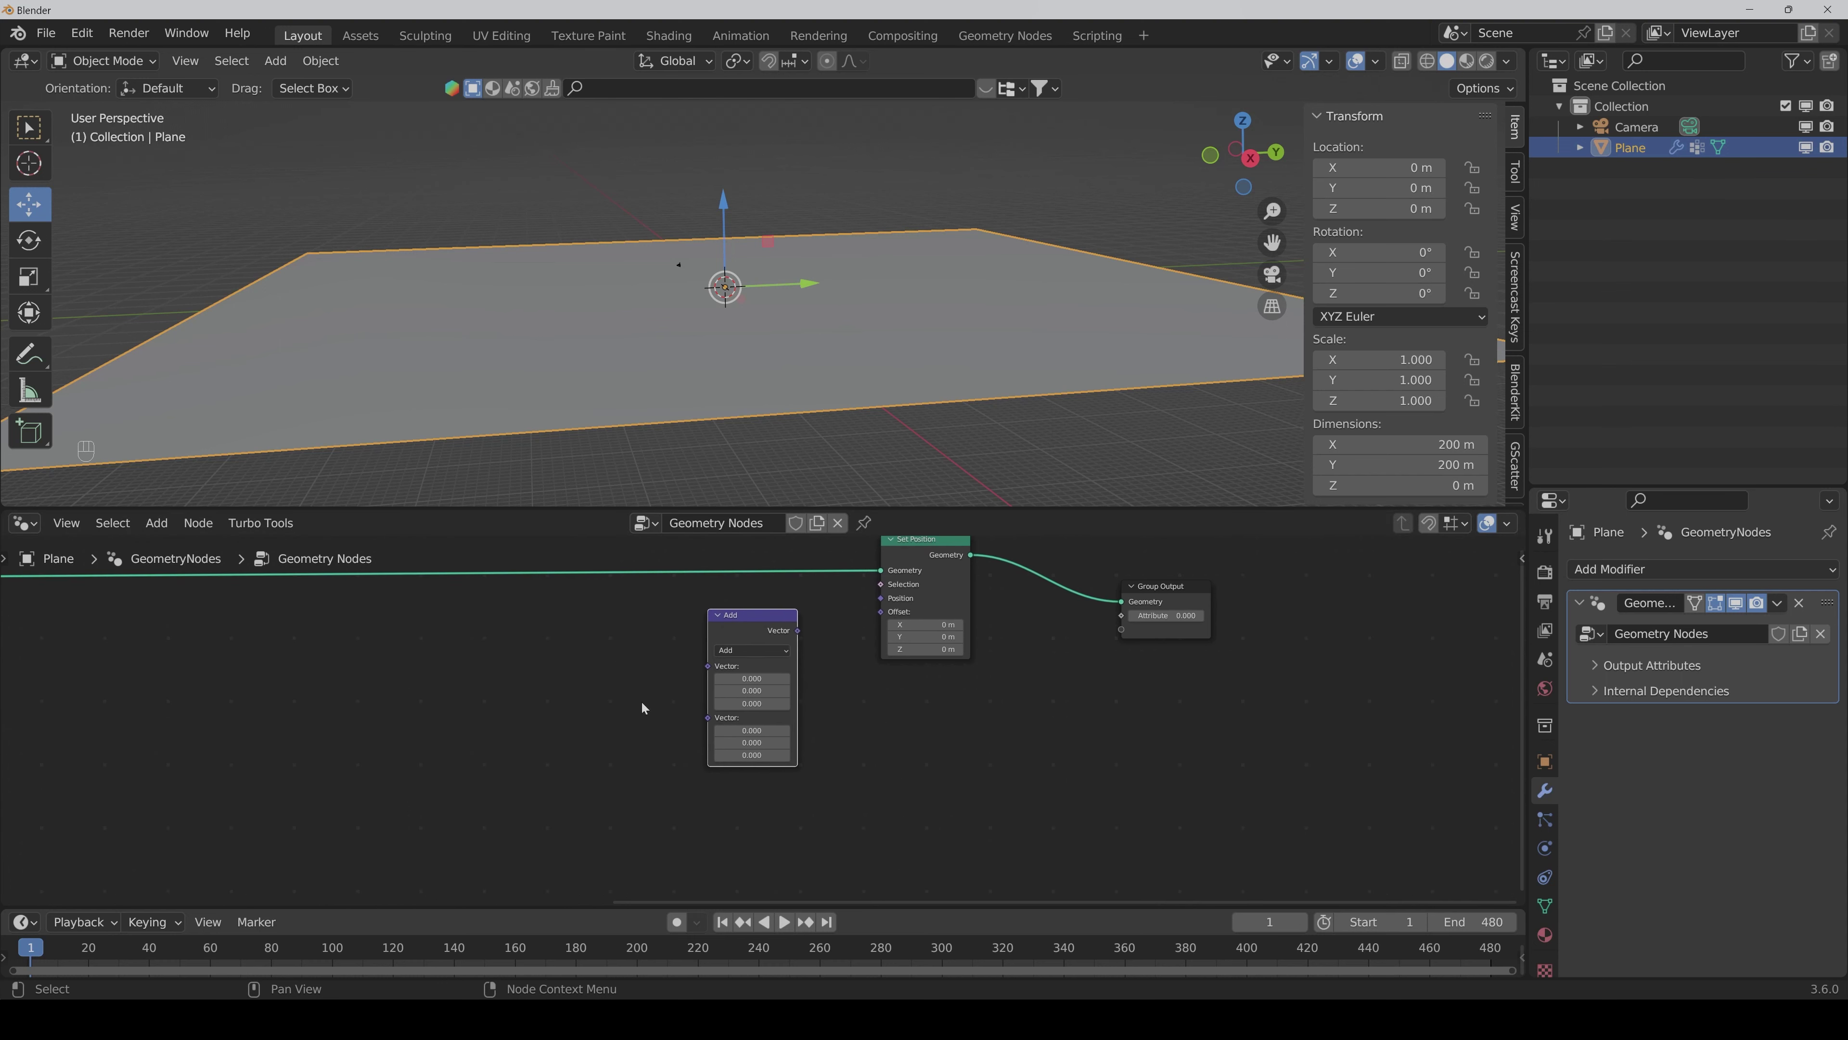
Step: Add a Position node and wire it through the vector Add node into Set Position's Position input
key(ctrl+shift+a)
text(pos)
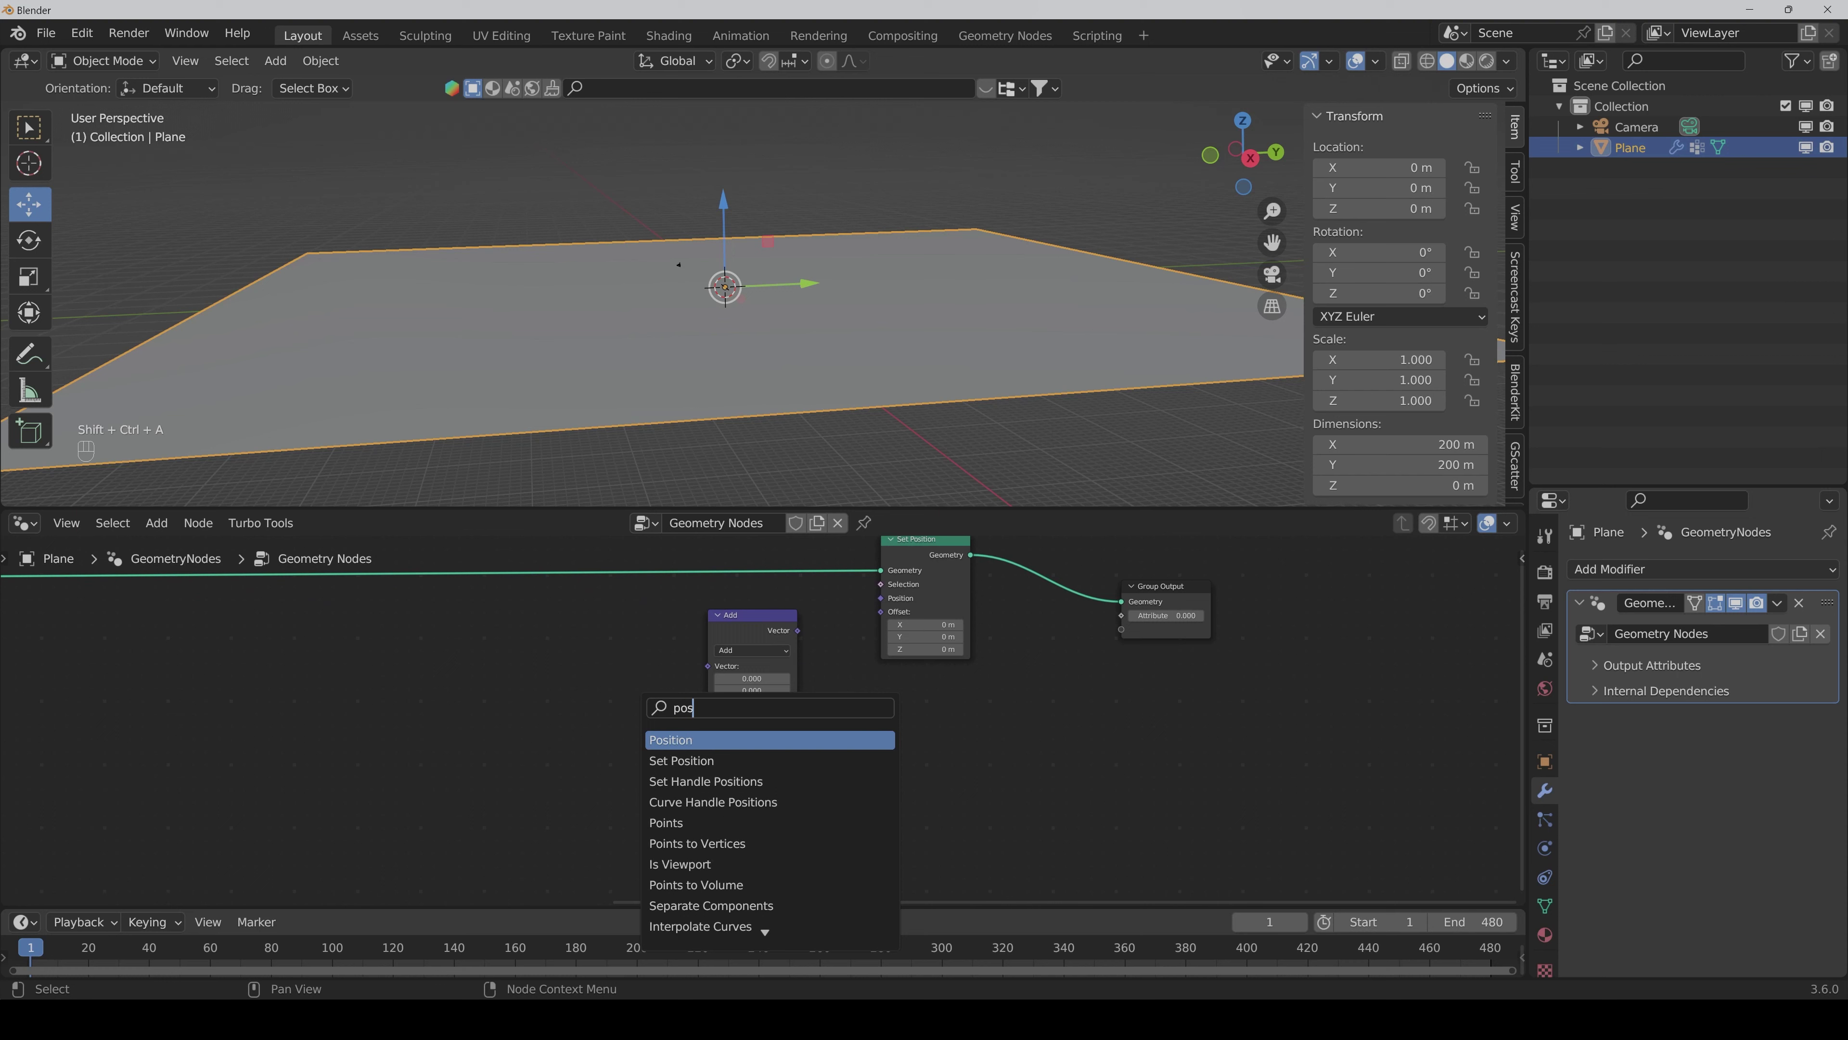
key(Return)
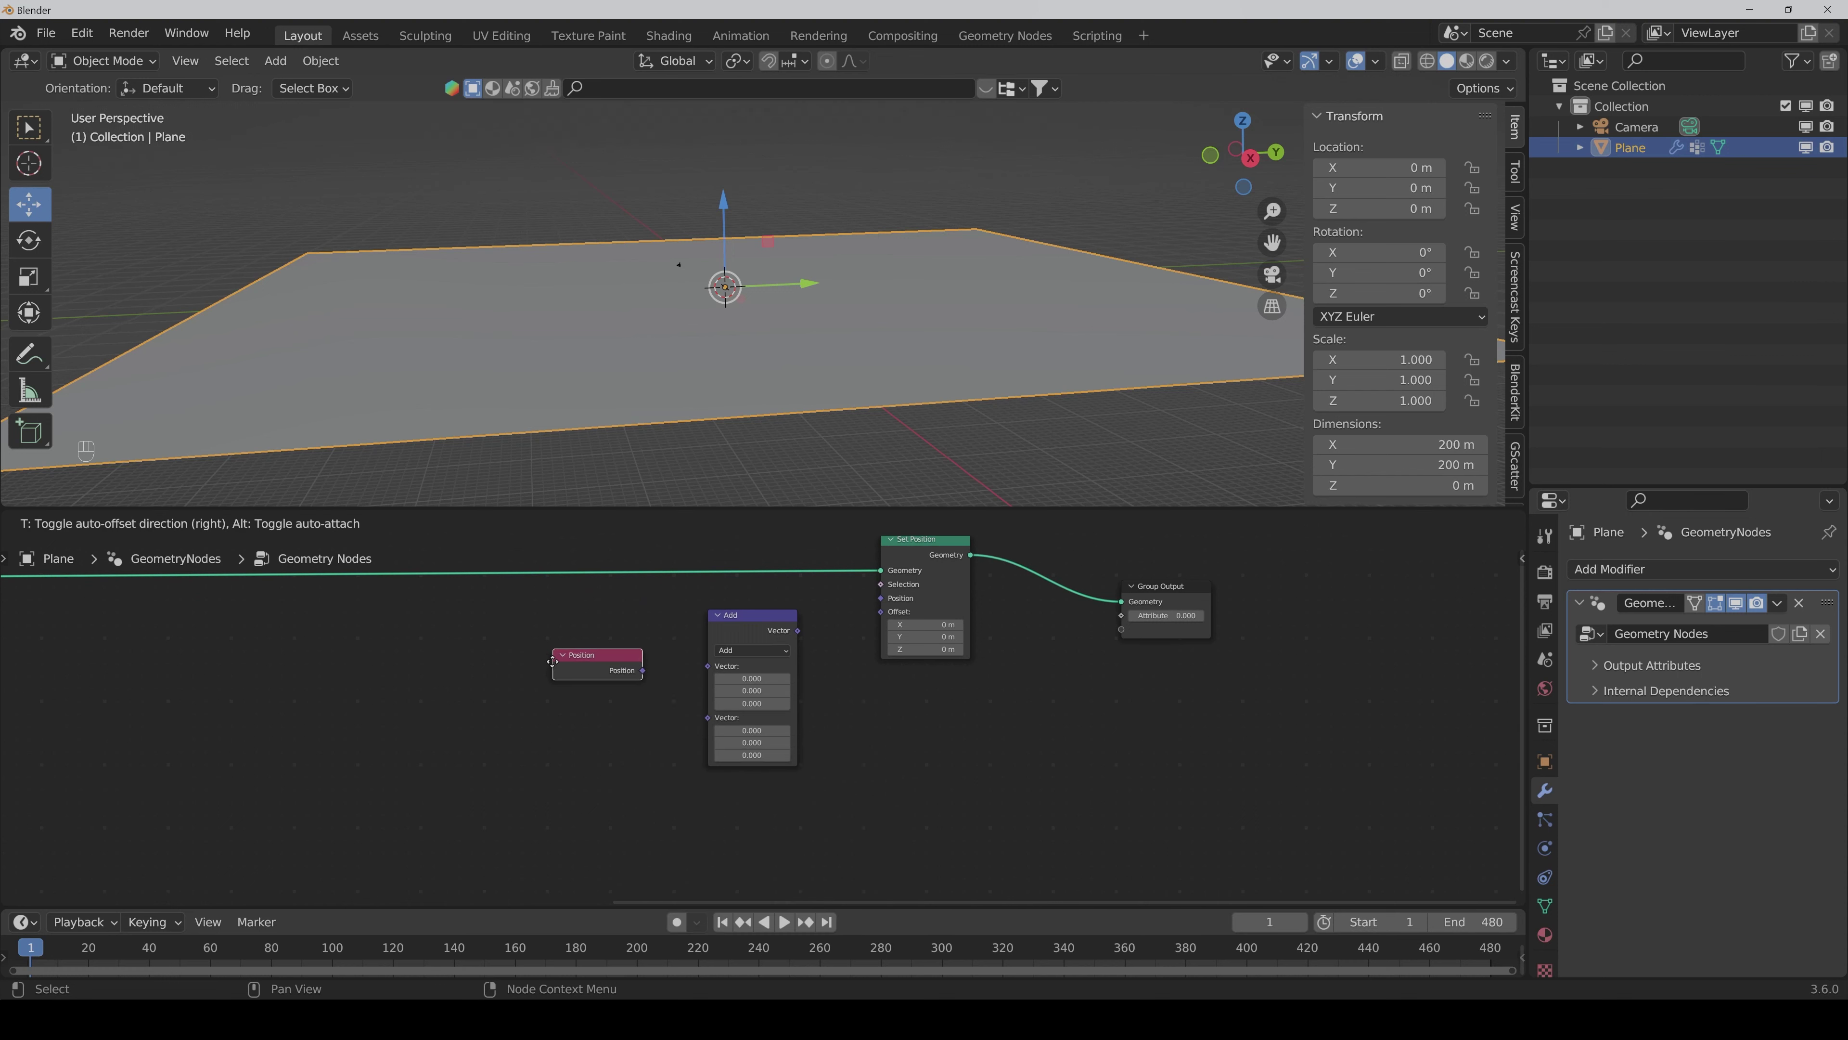
click(555, 667)
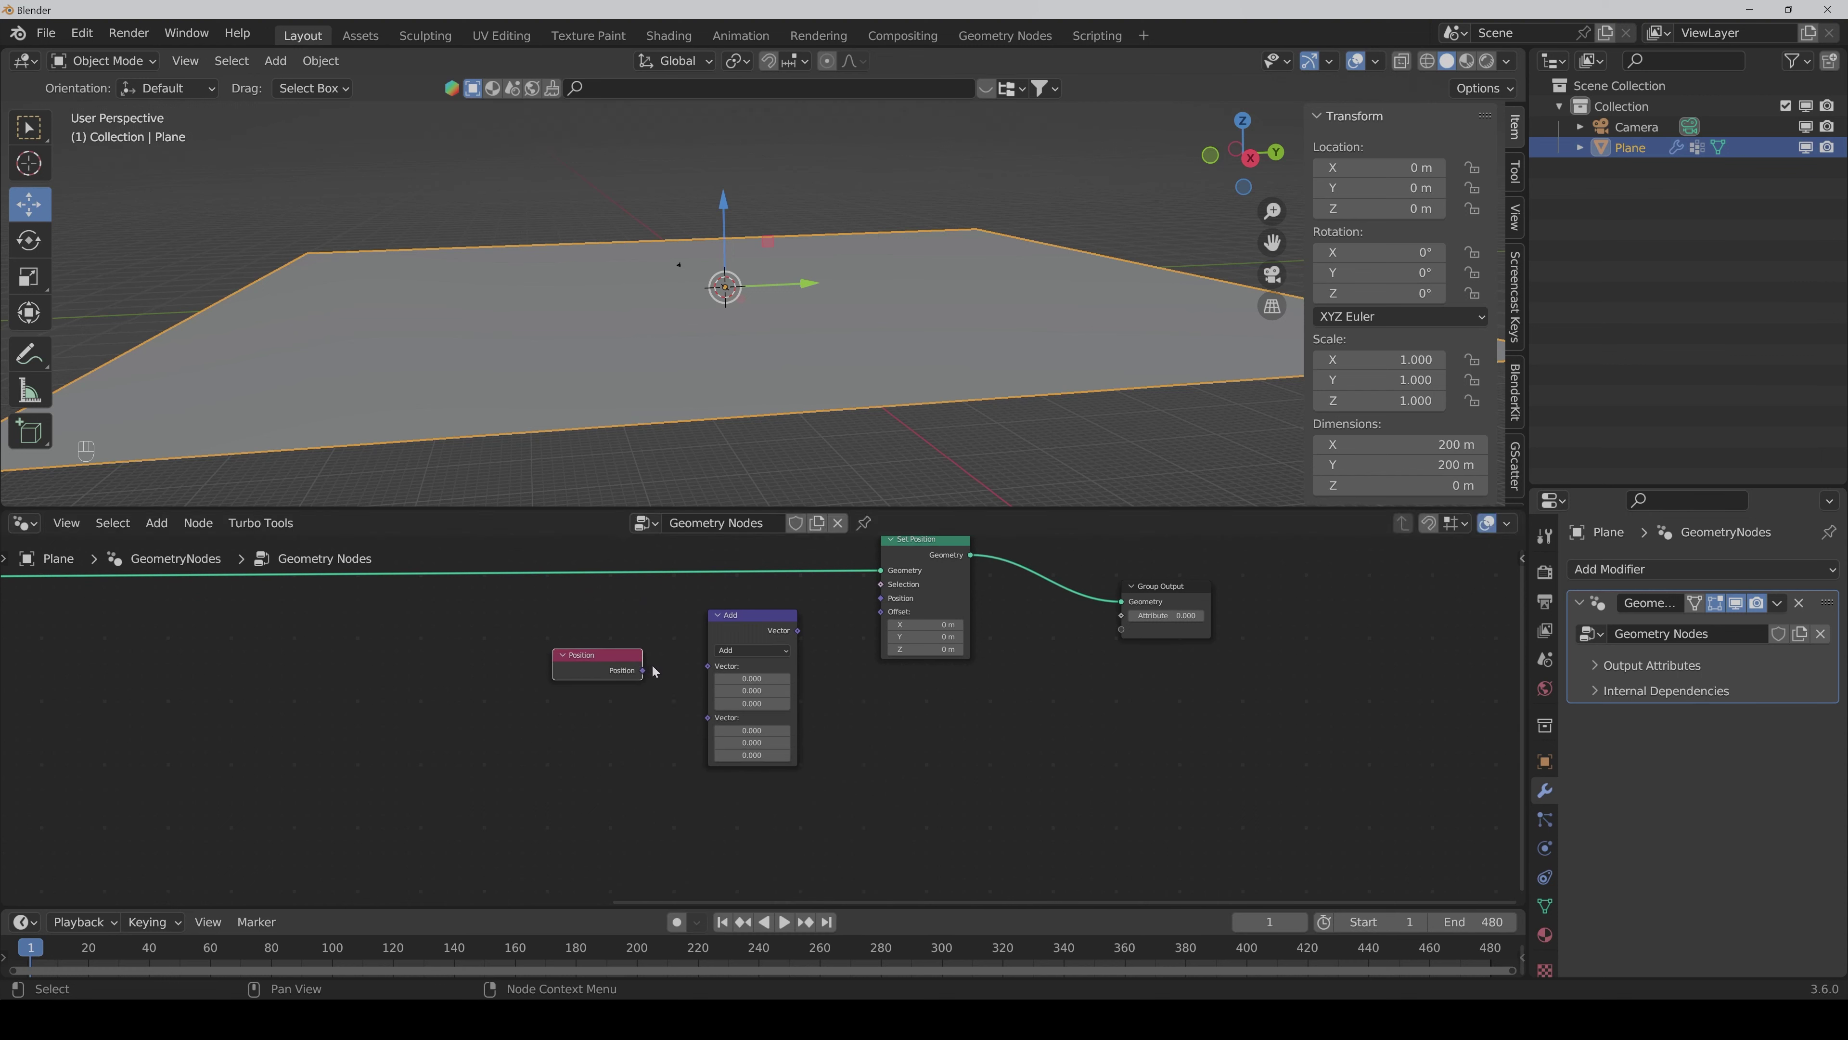
drag(644, 670, 881, 598)
middle_drag(882, 602, 916, 574)
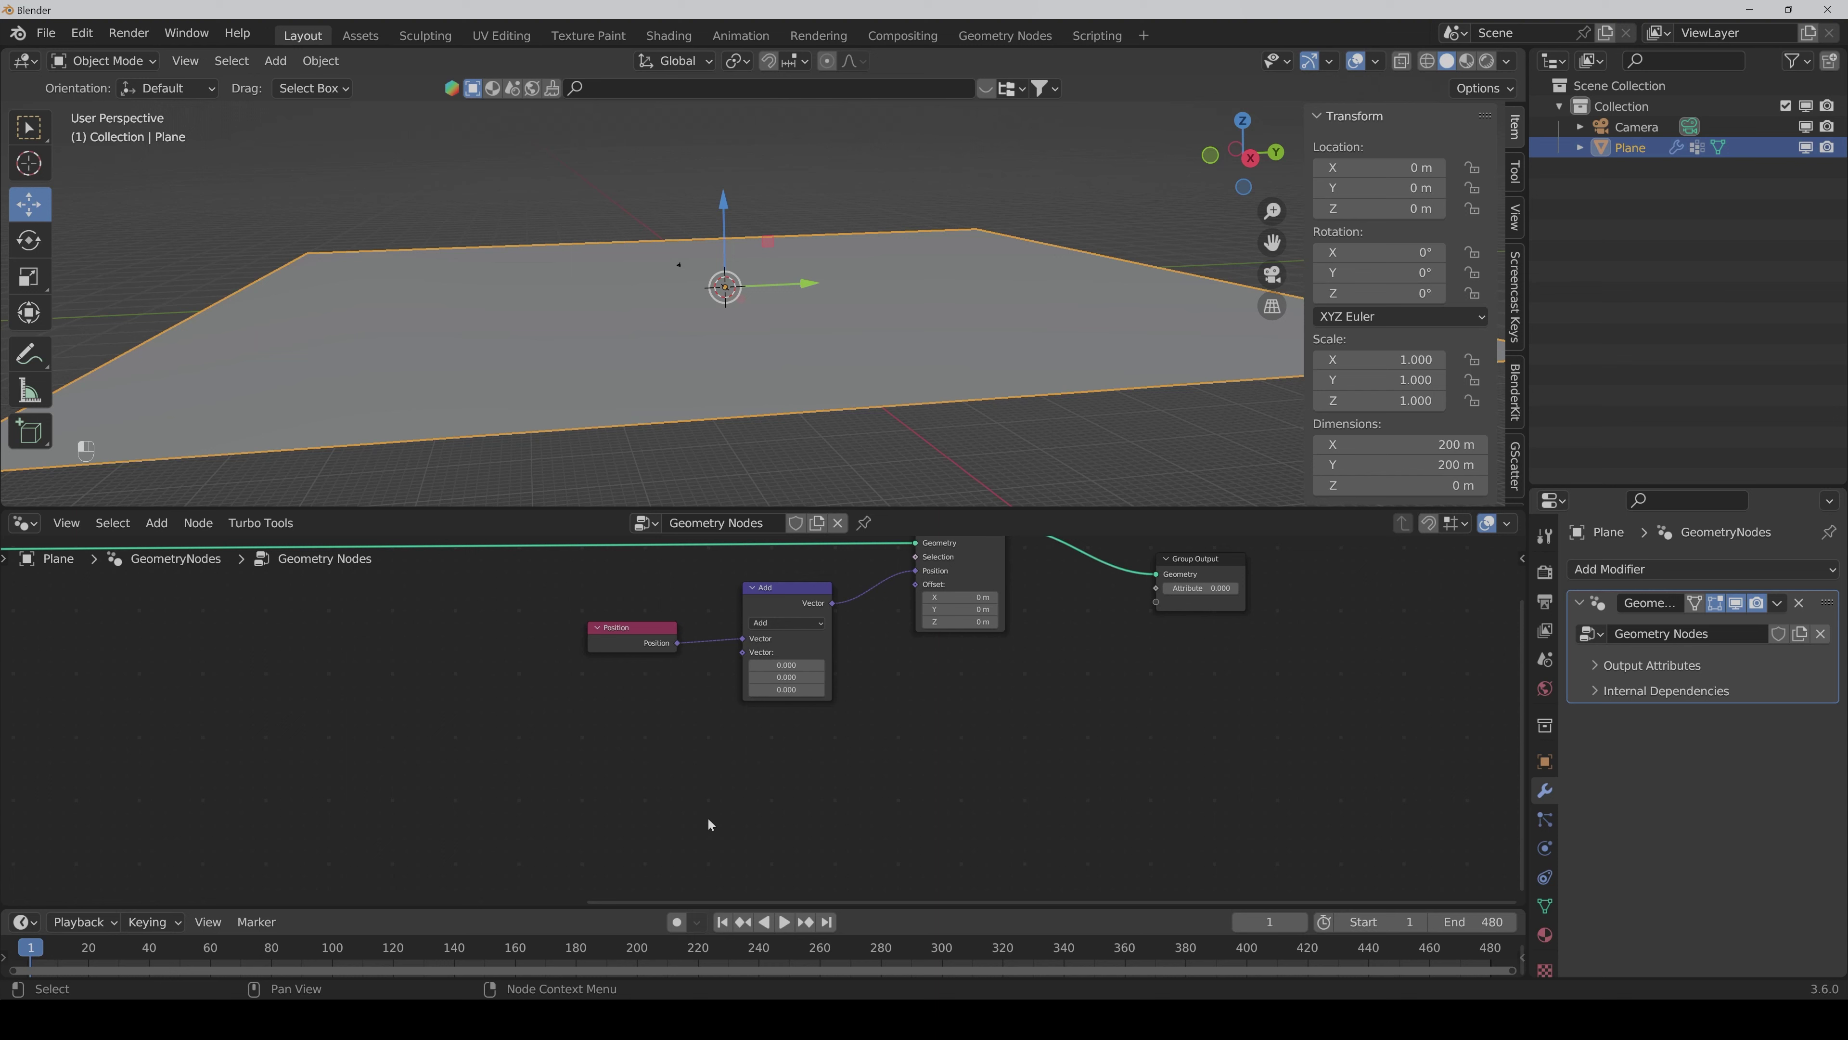
Step: Add a Math node set to Multiply below the Position node and place a duplicate directly beneath it
key(ctrl+shift+a)
text(mat)
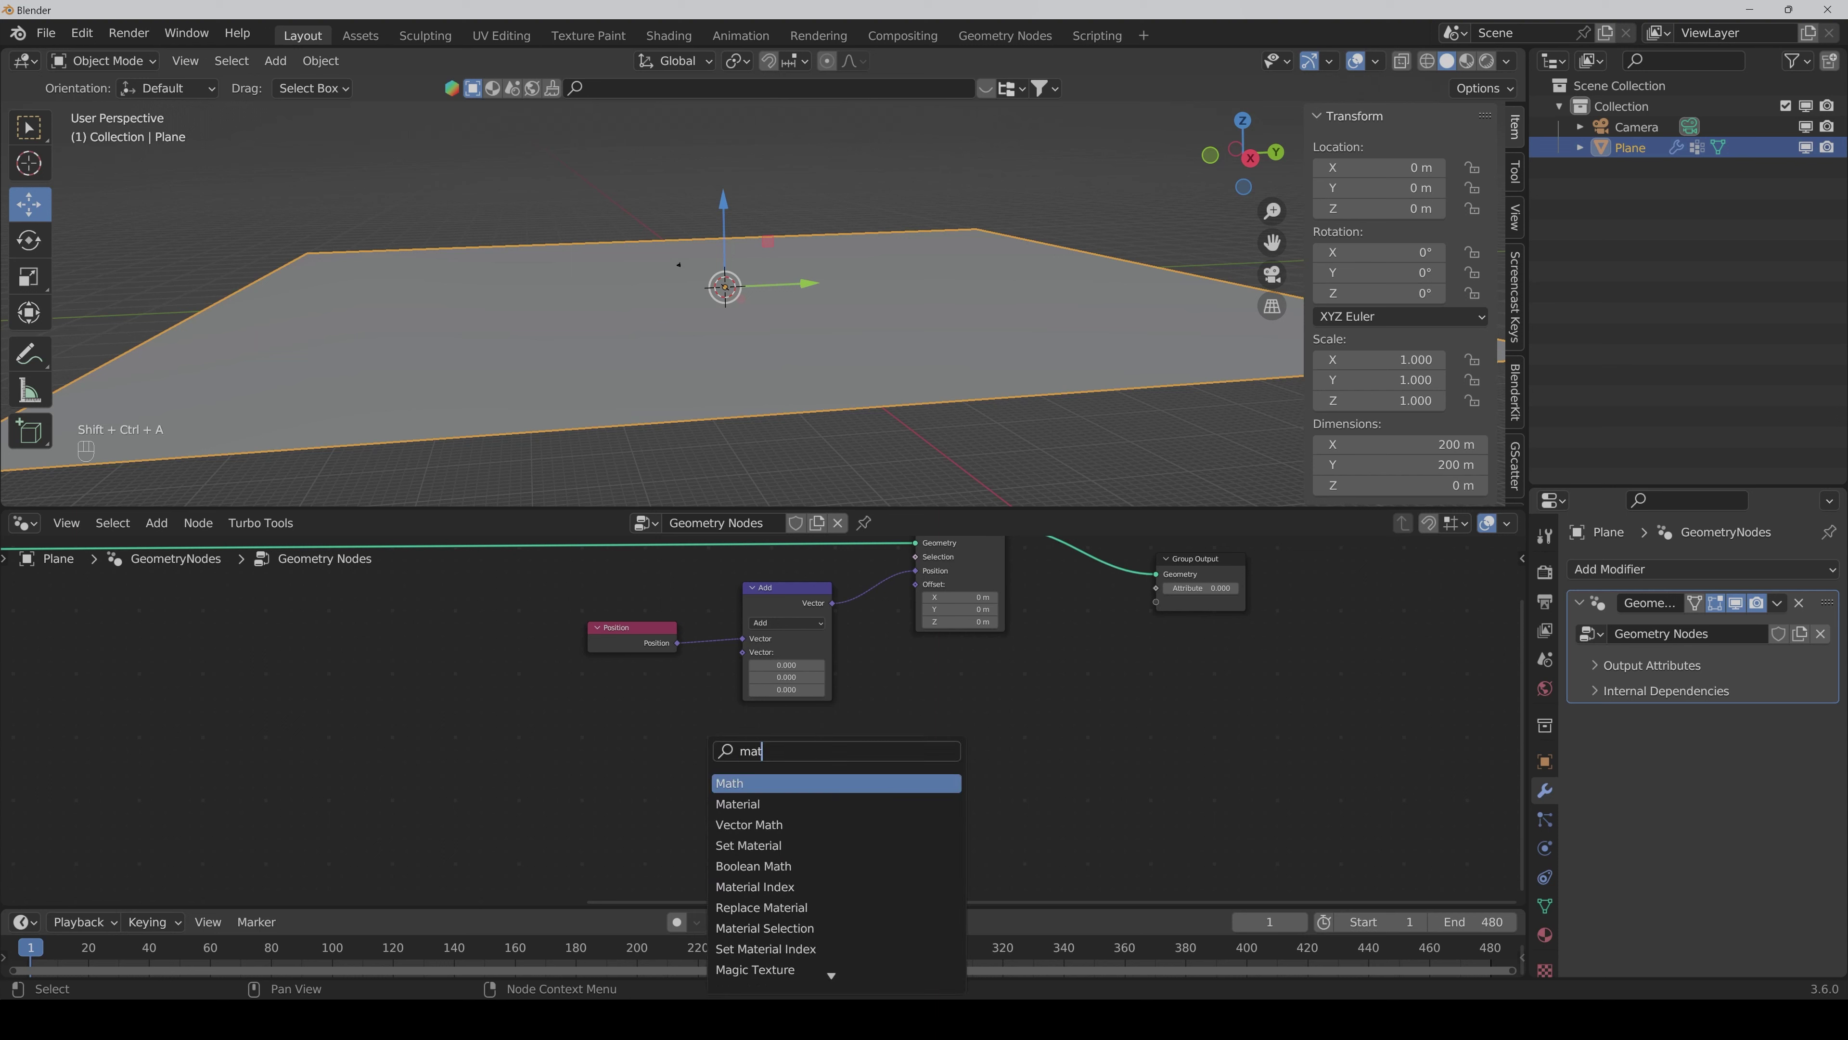
text(h)
key(Return)
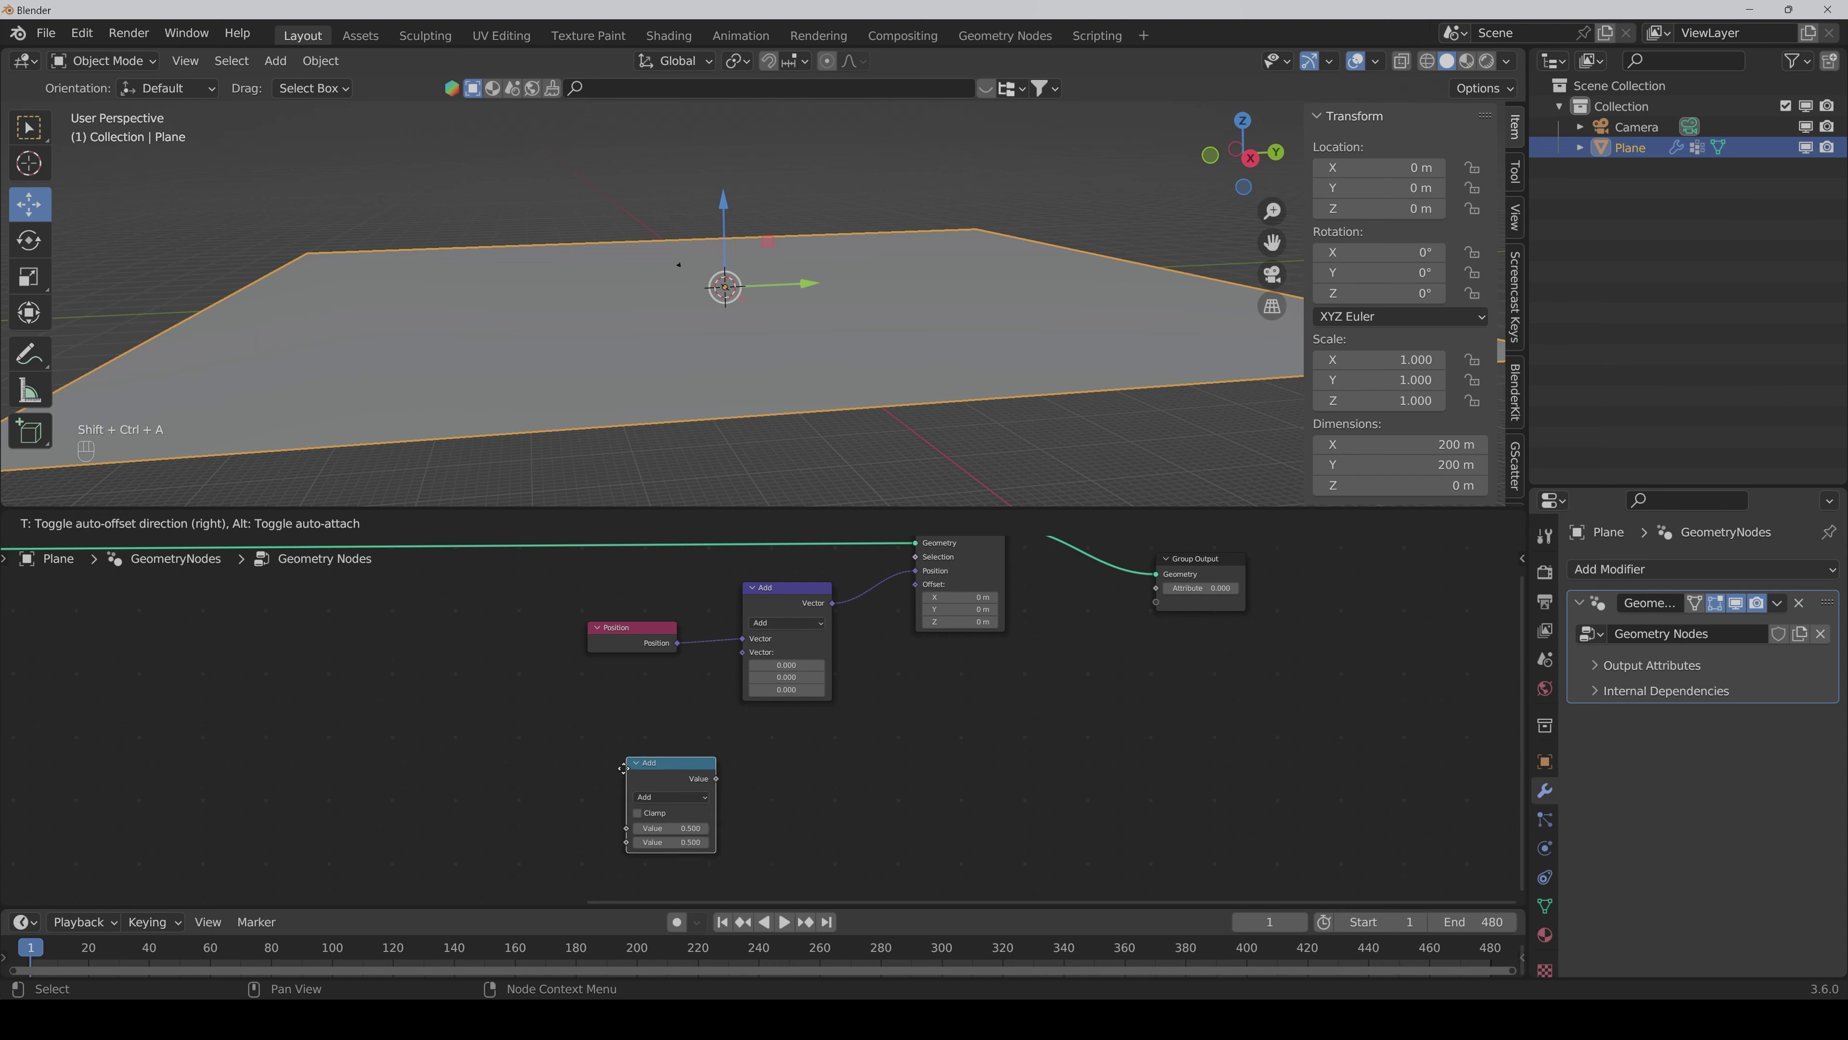
click(617, 758)
middle_drag(617, 759, 652, 710)
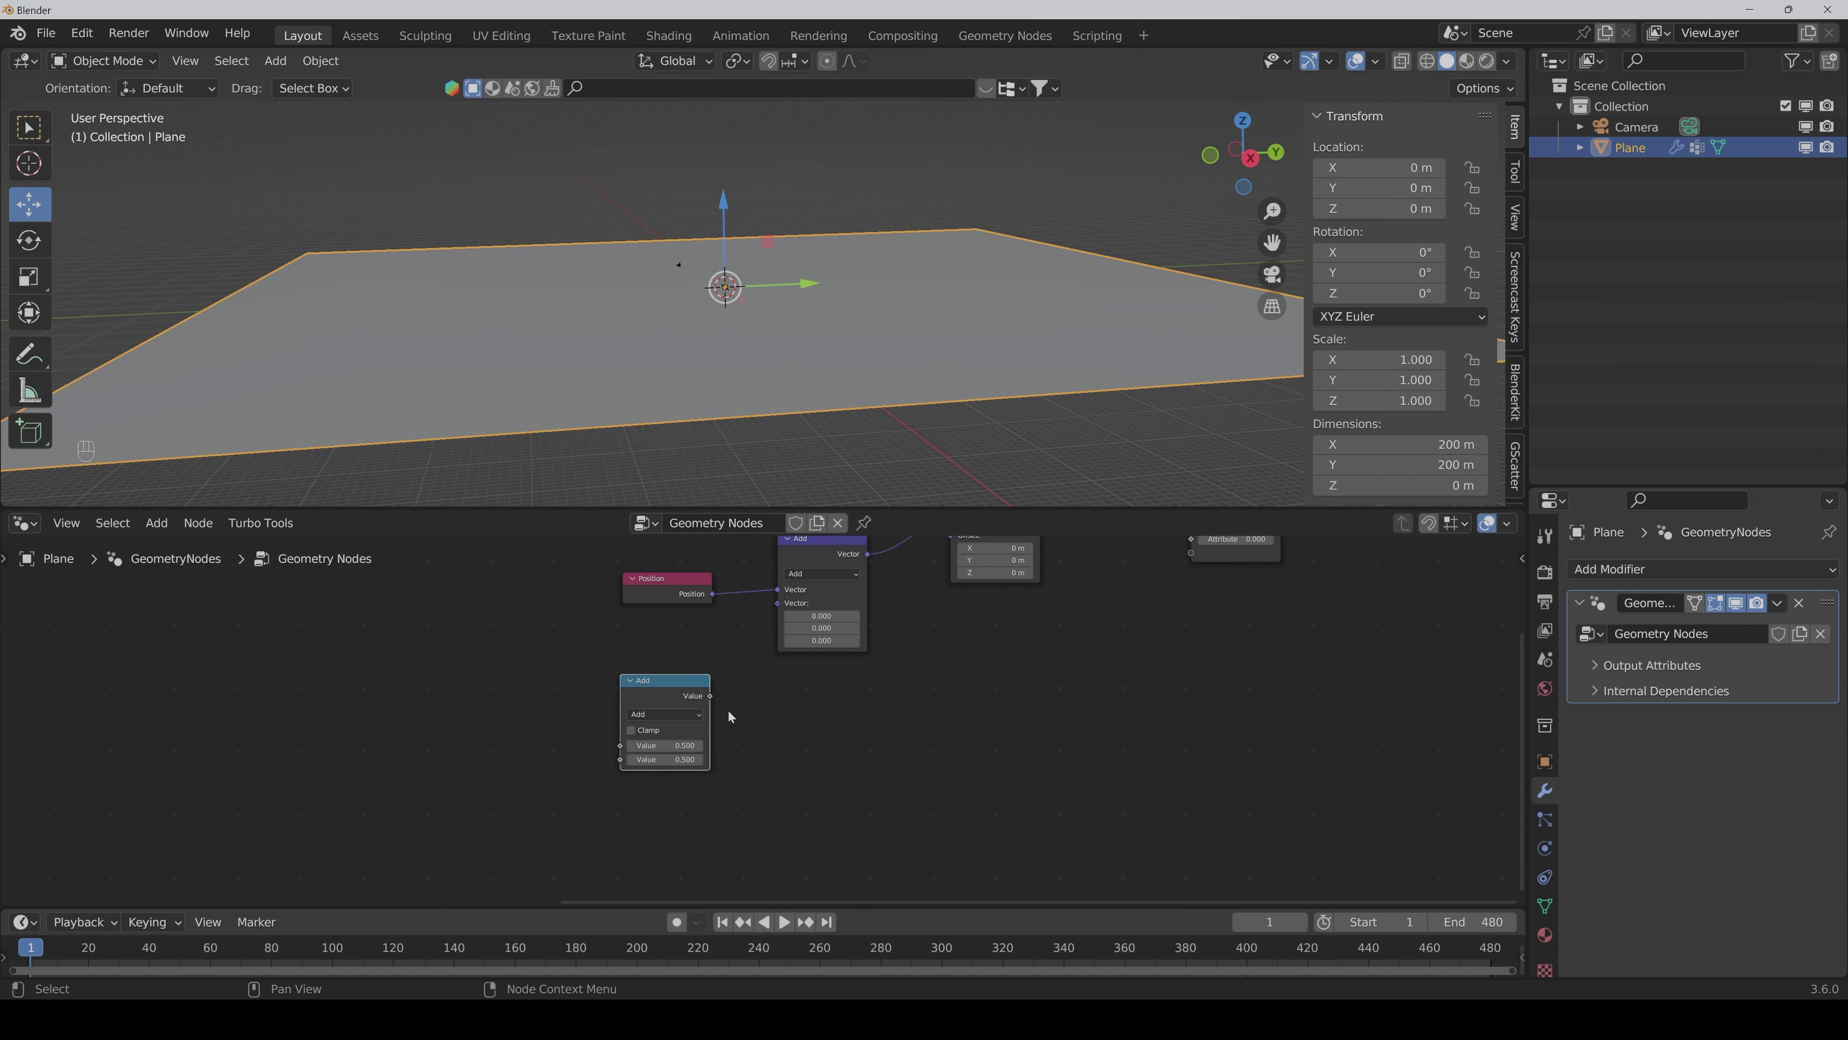
click(661, 715)
click(652, 775)
key(shift+d)
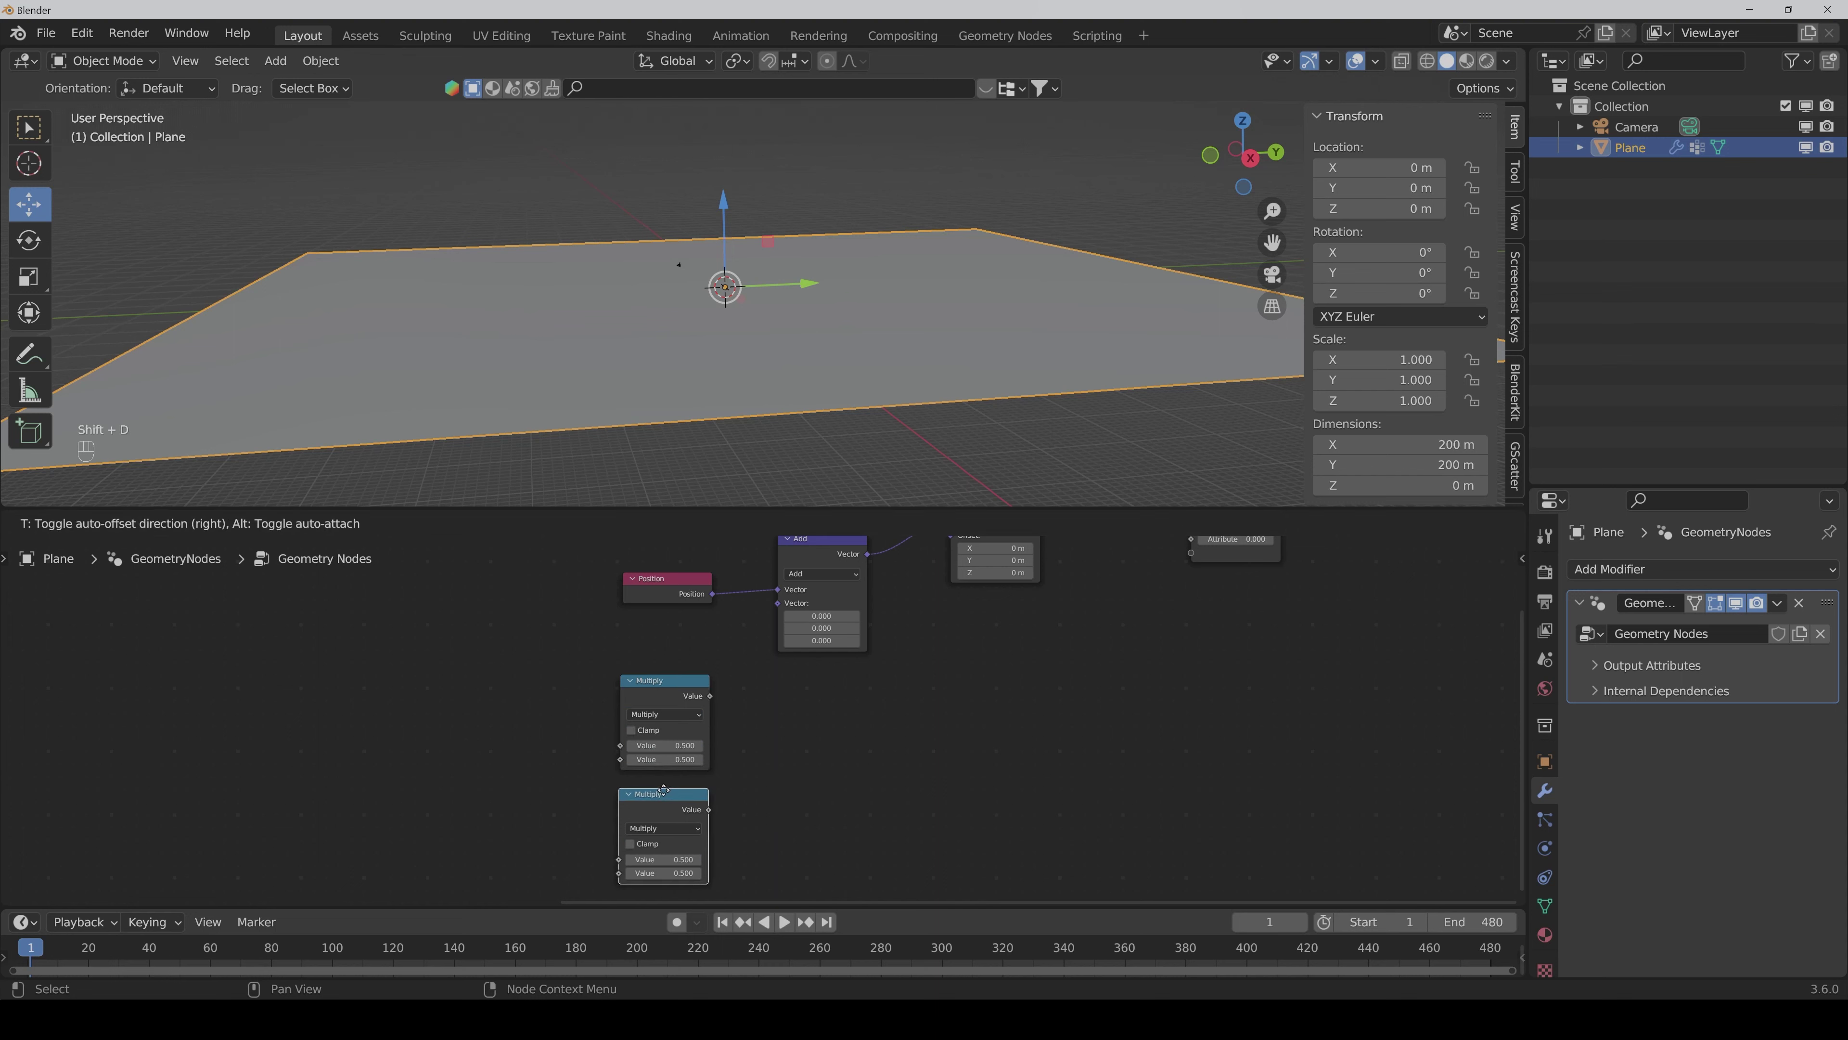
click(663, 790)
middle_drag(884, 839, 871, 787)
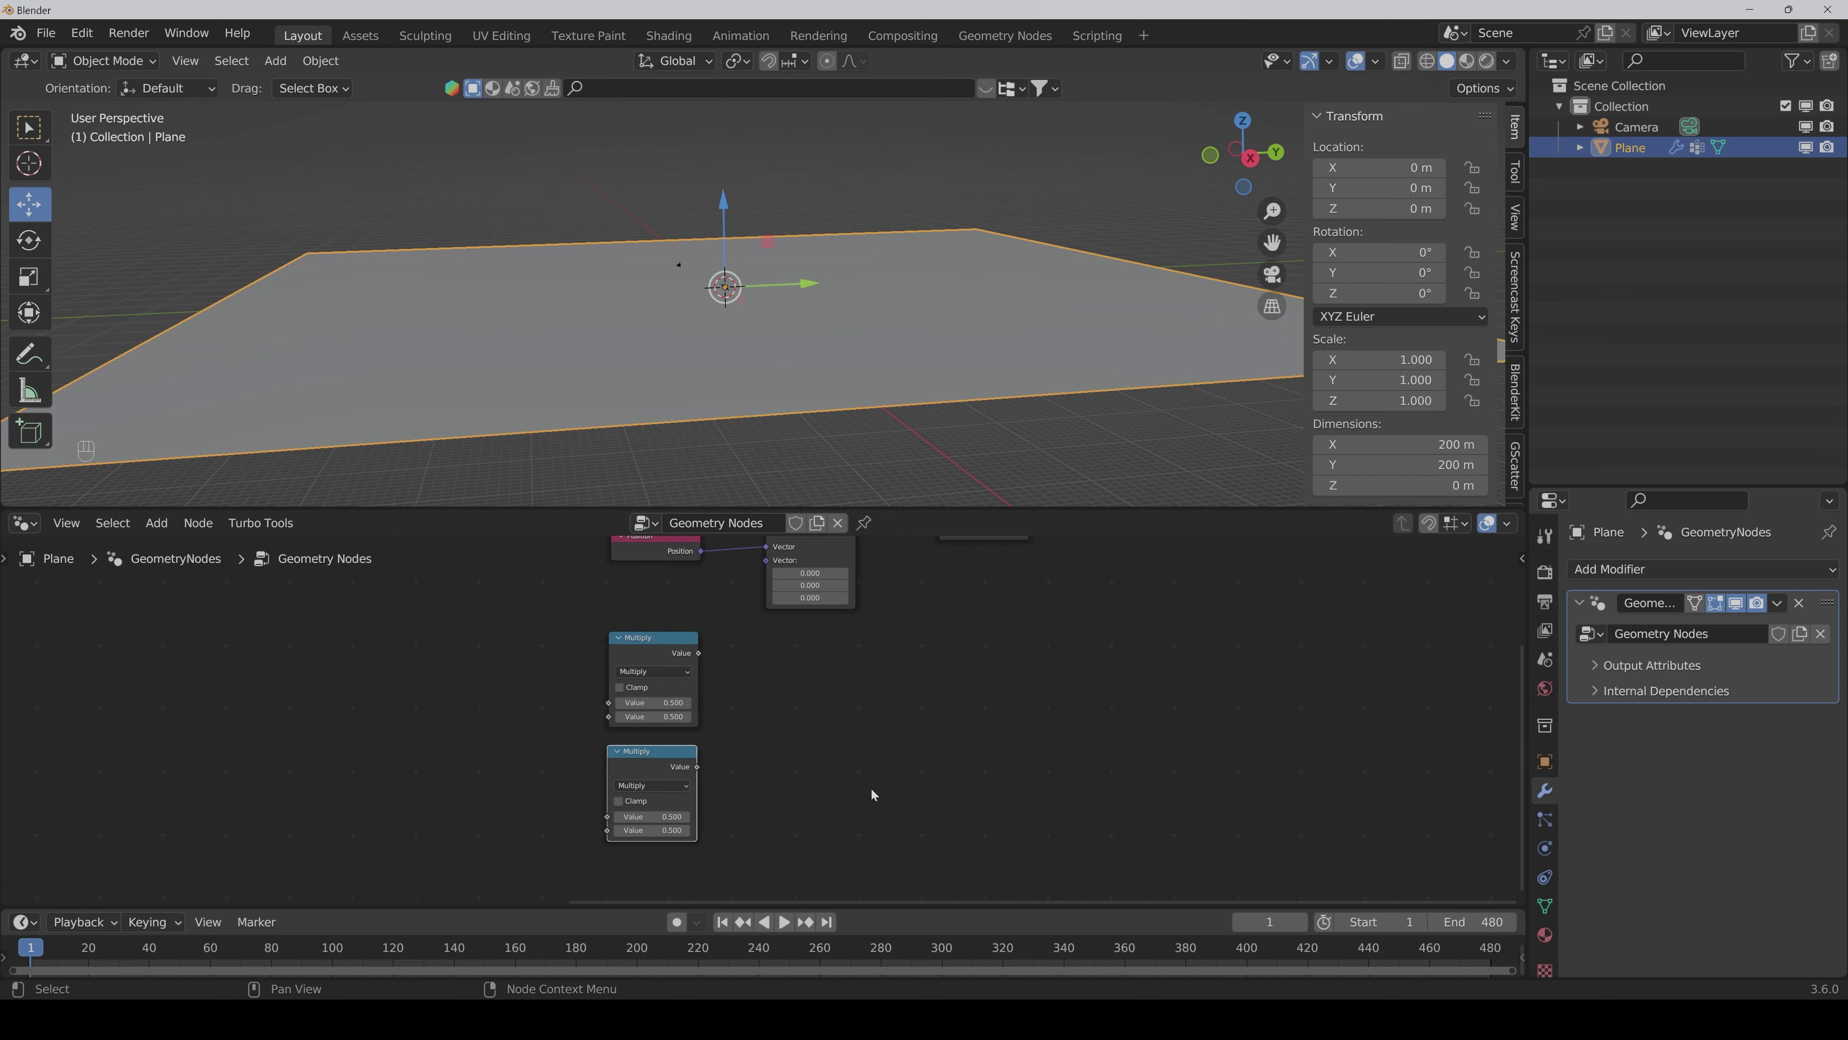
Step: Add a Combine XYZ node beside the upper Multiply node and place a duplicate beside the lower one
click(935, 703)
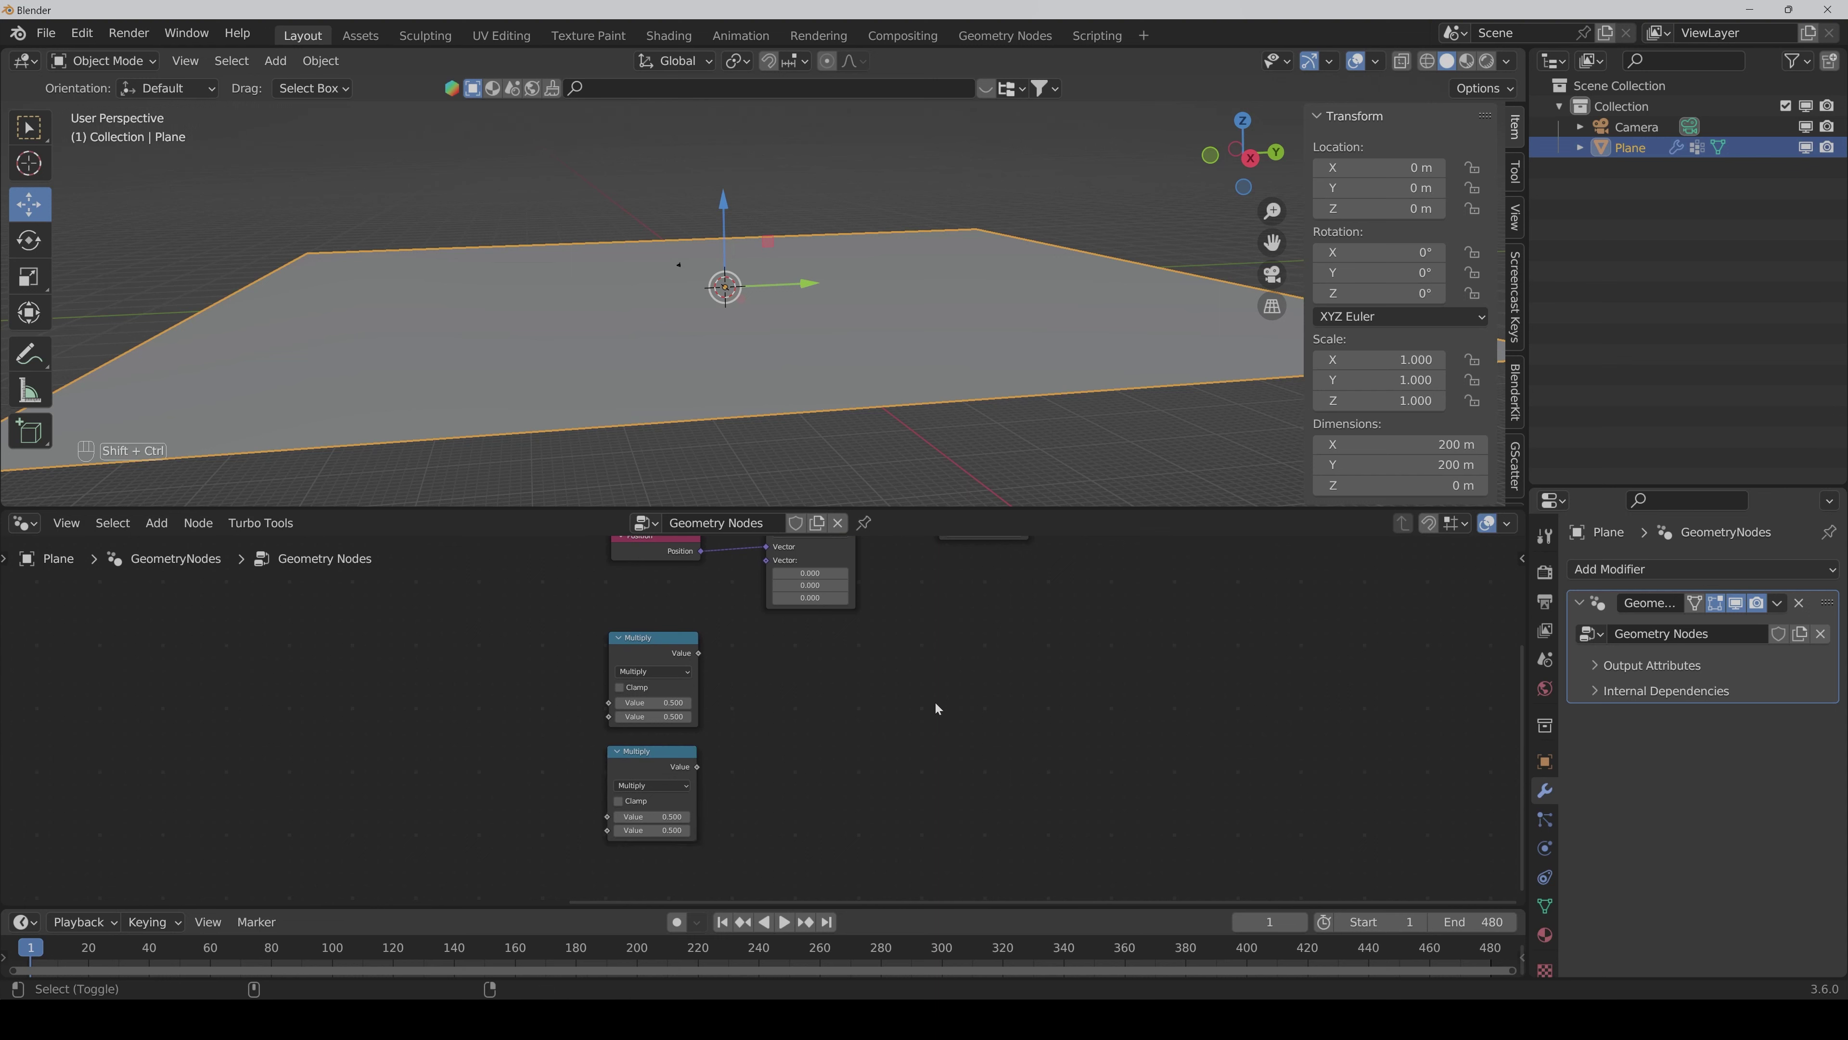
key(ctrl+shift+a)
text(comb)
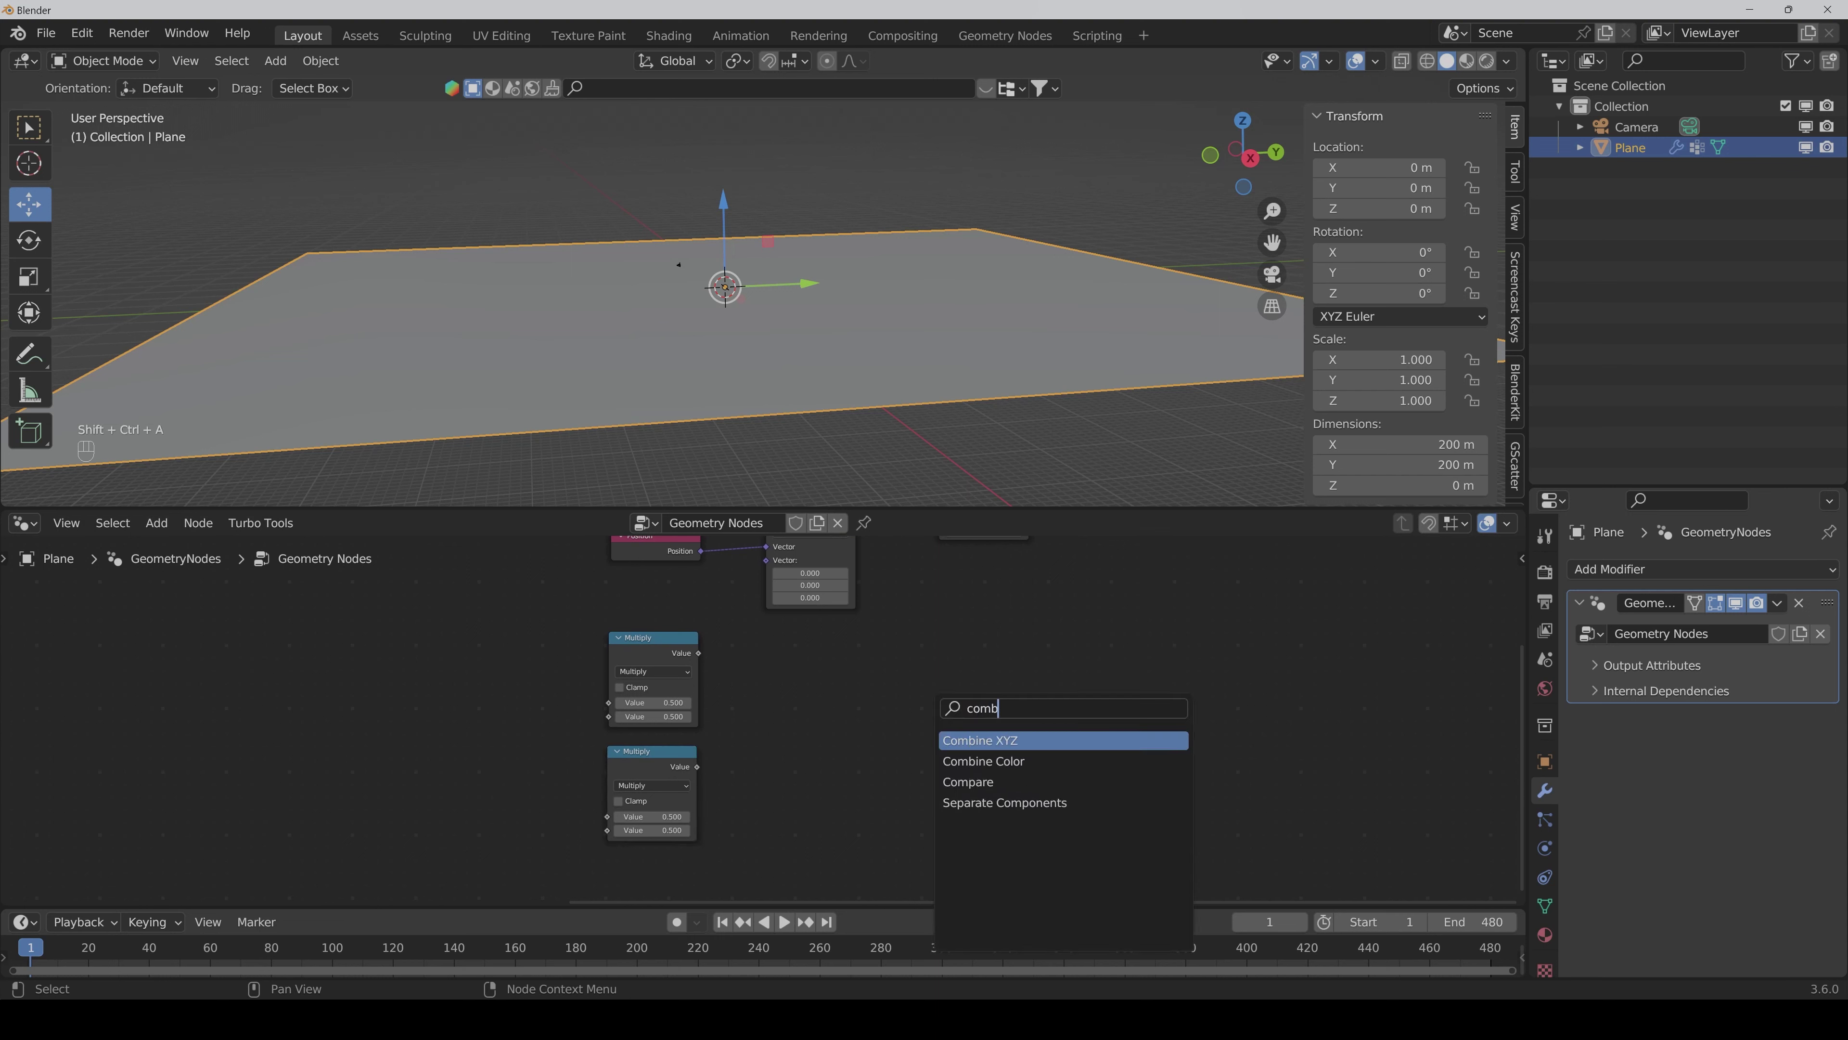
text(ine)
key(Return)
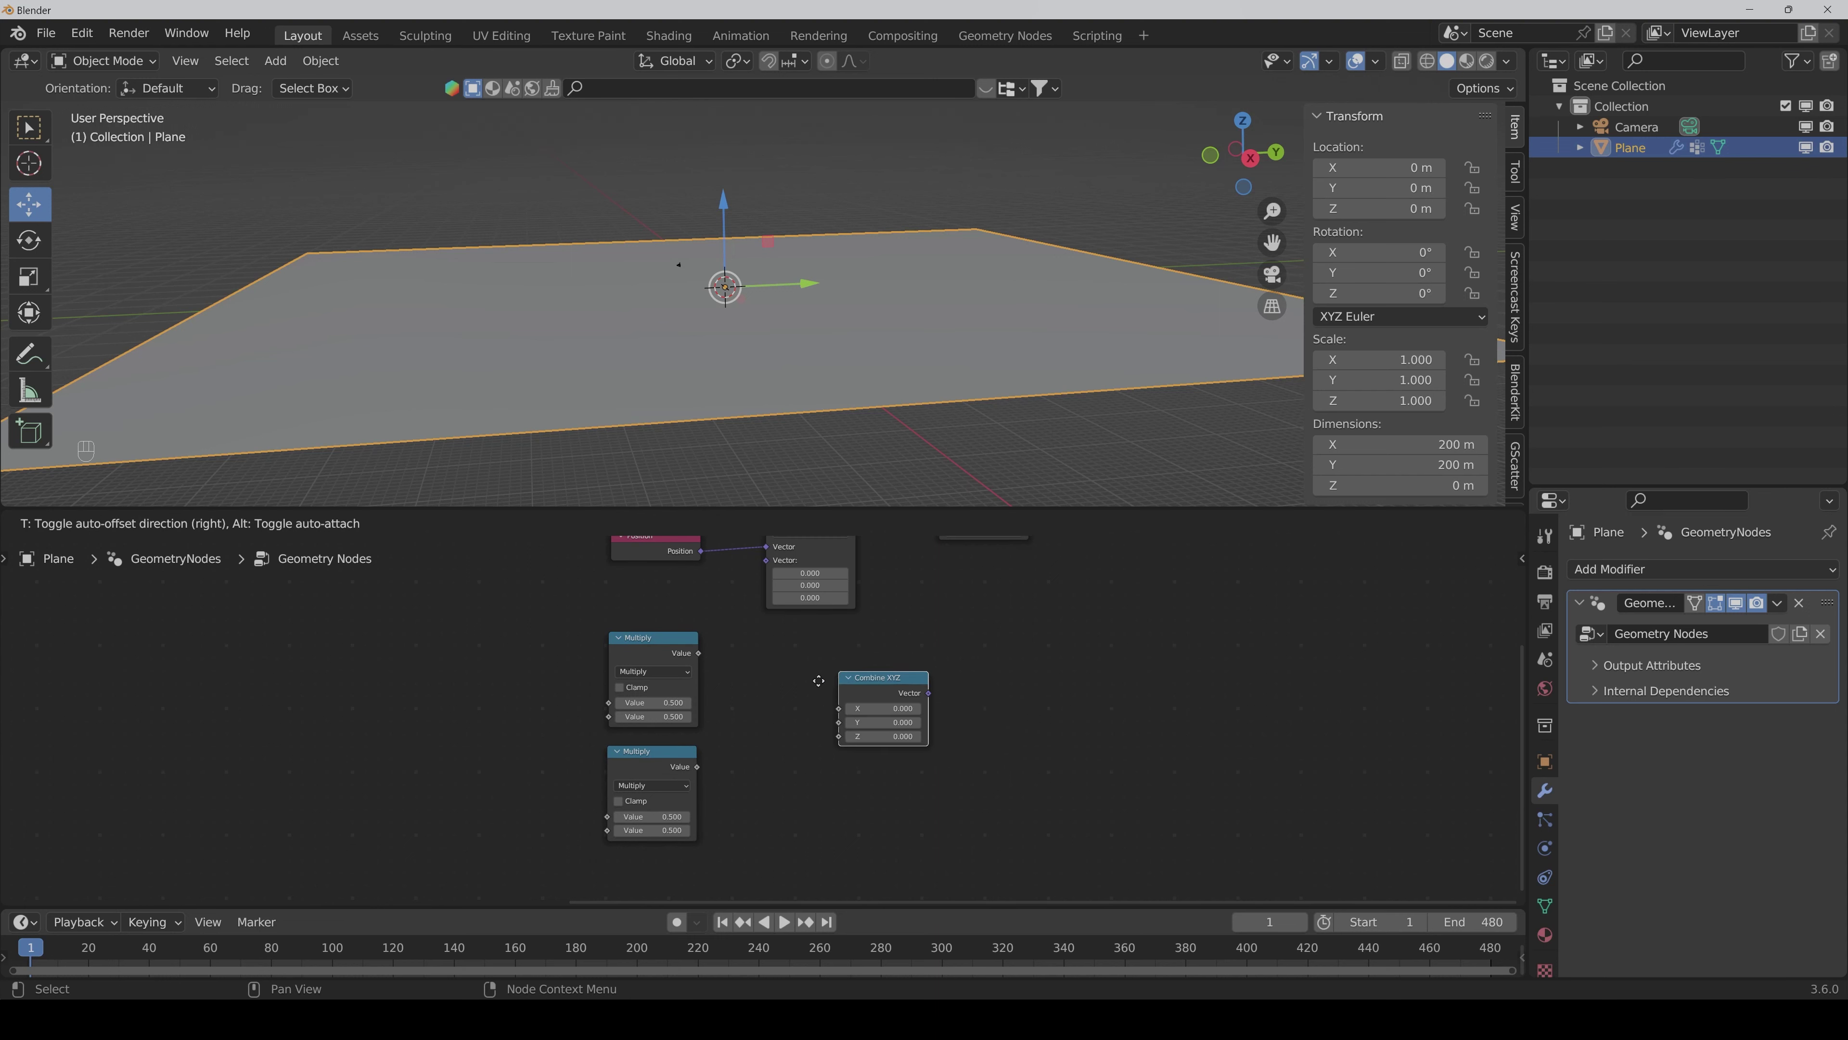
click(755, 652)
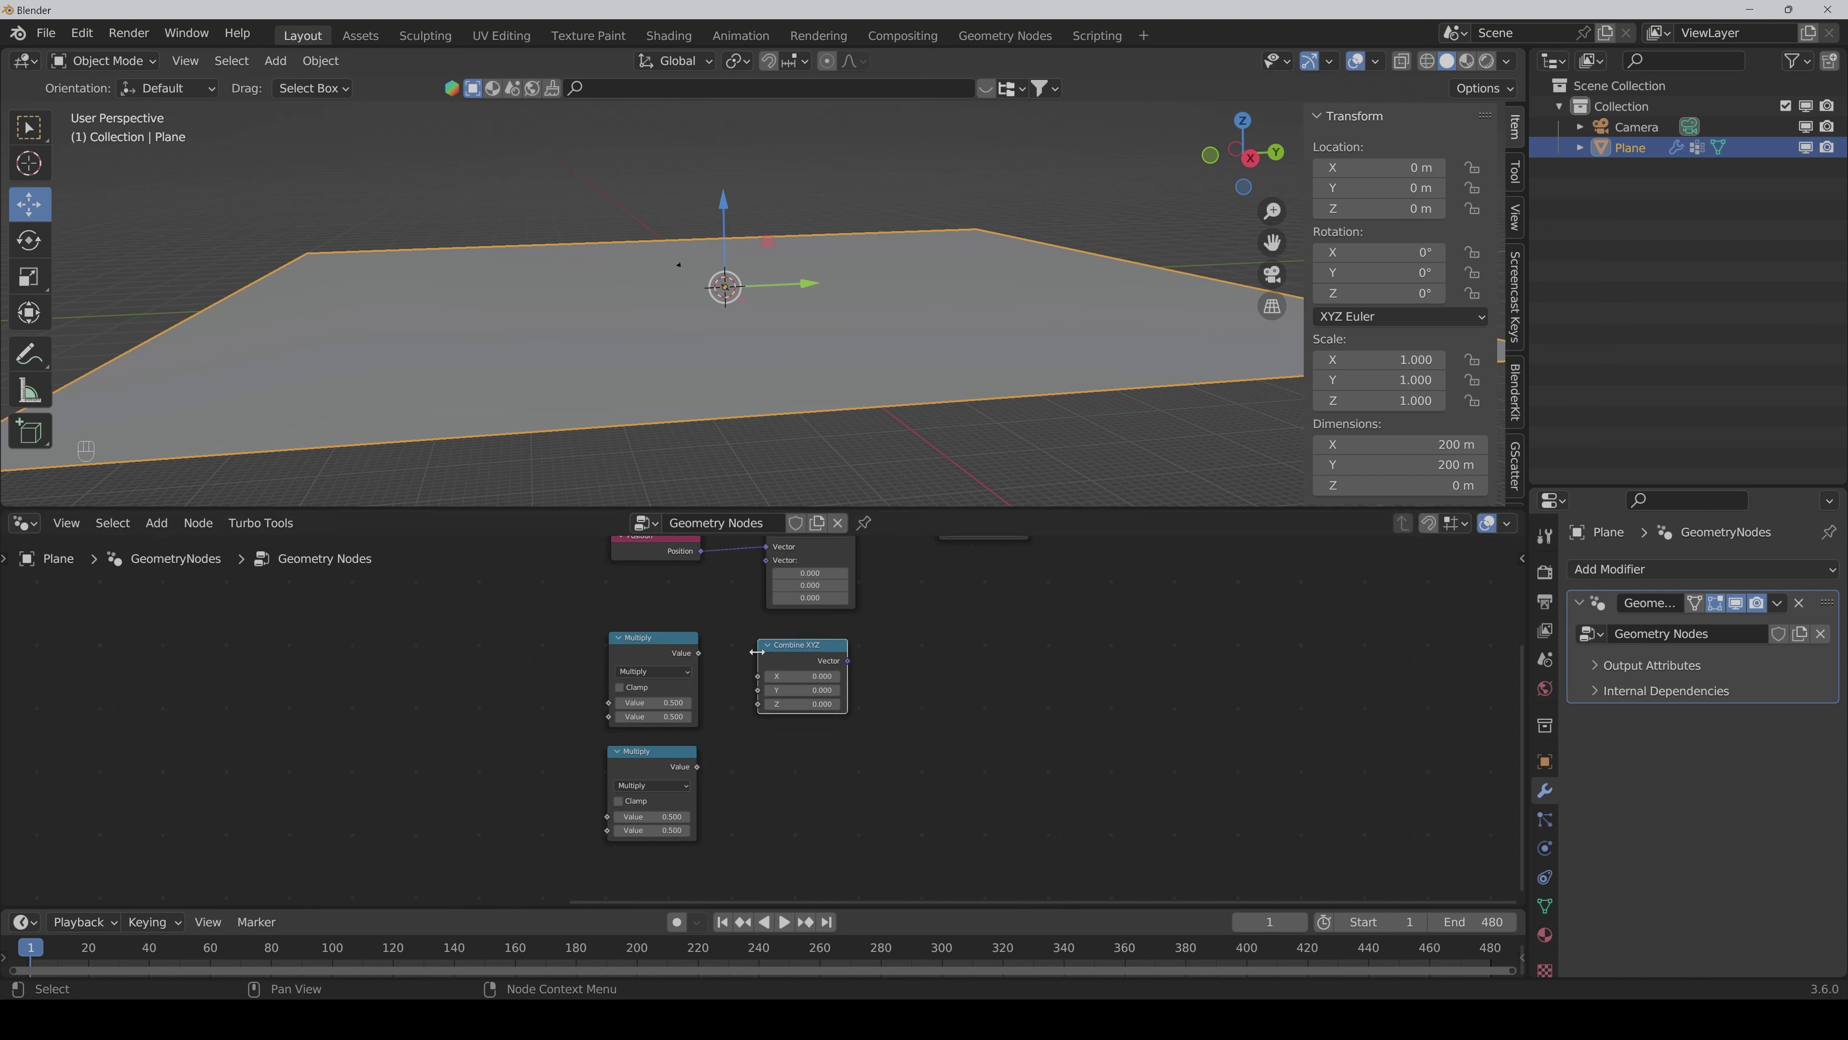
key(shift+d)
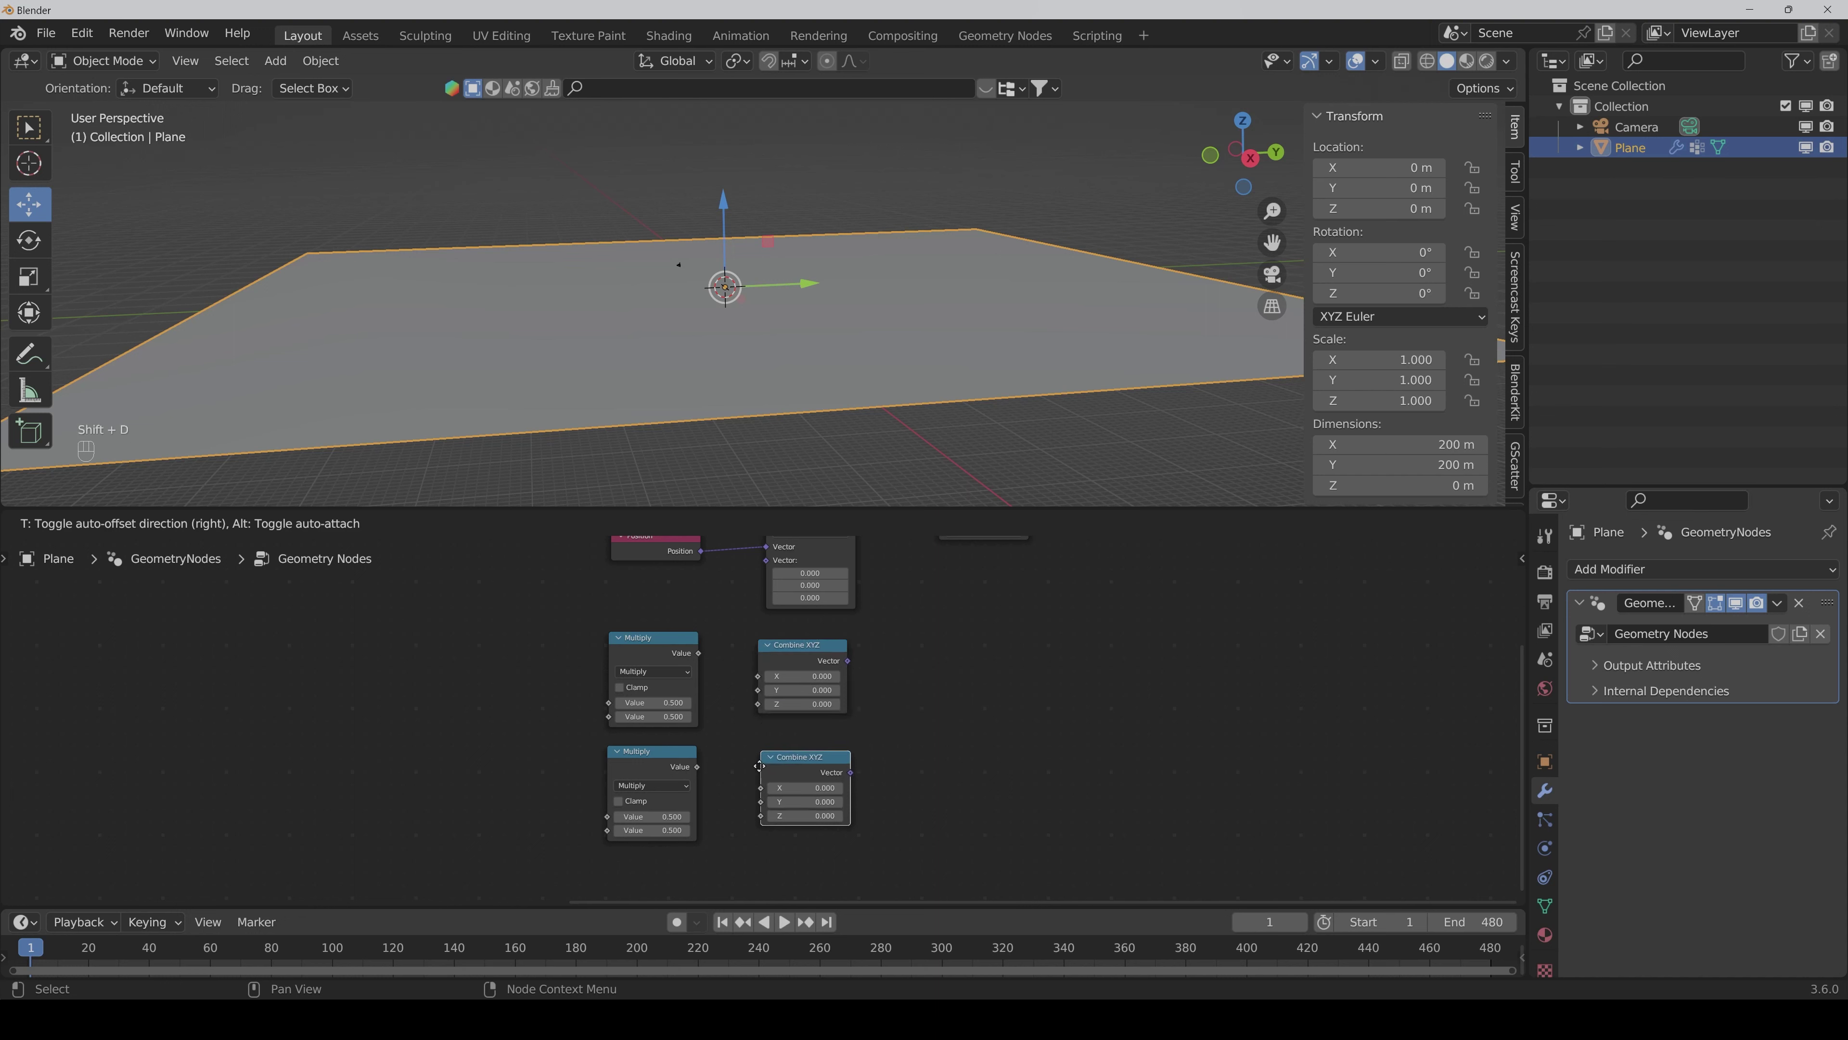
click(757, 759)
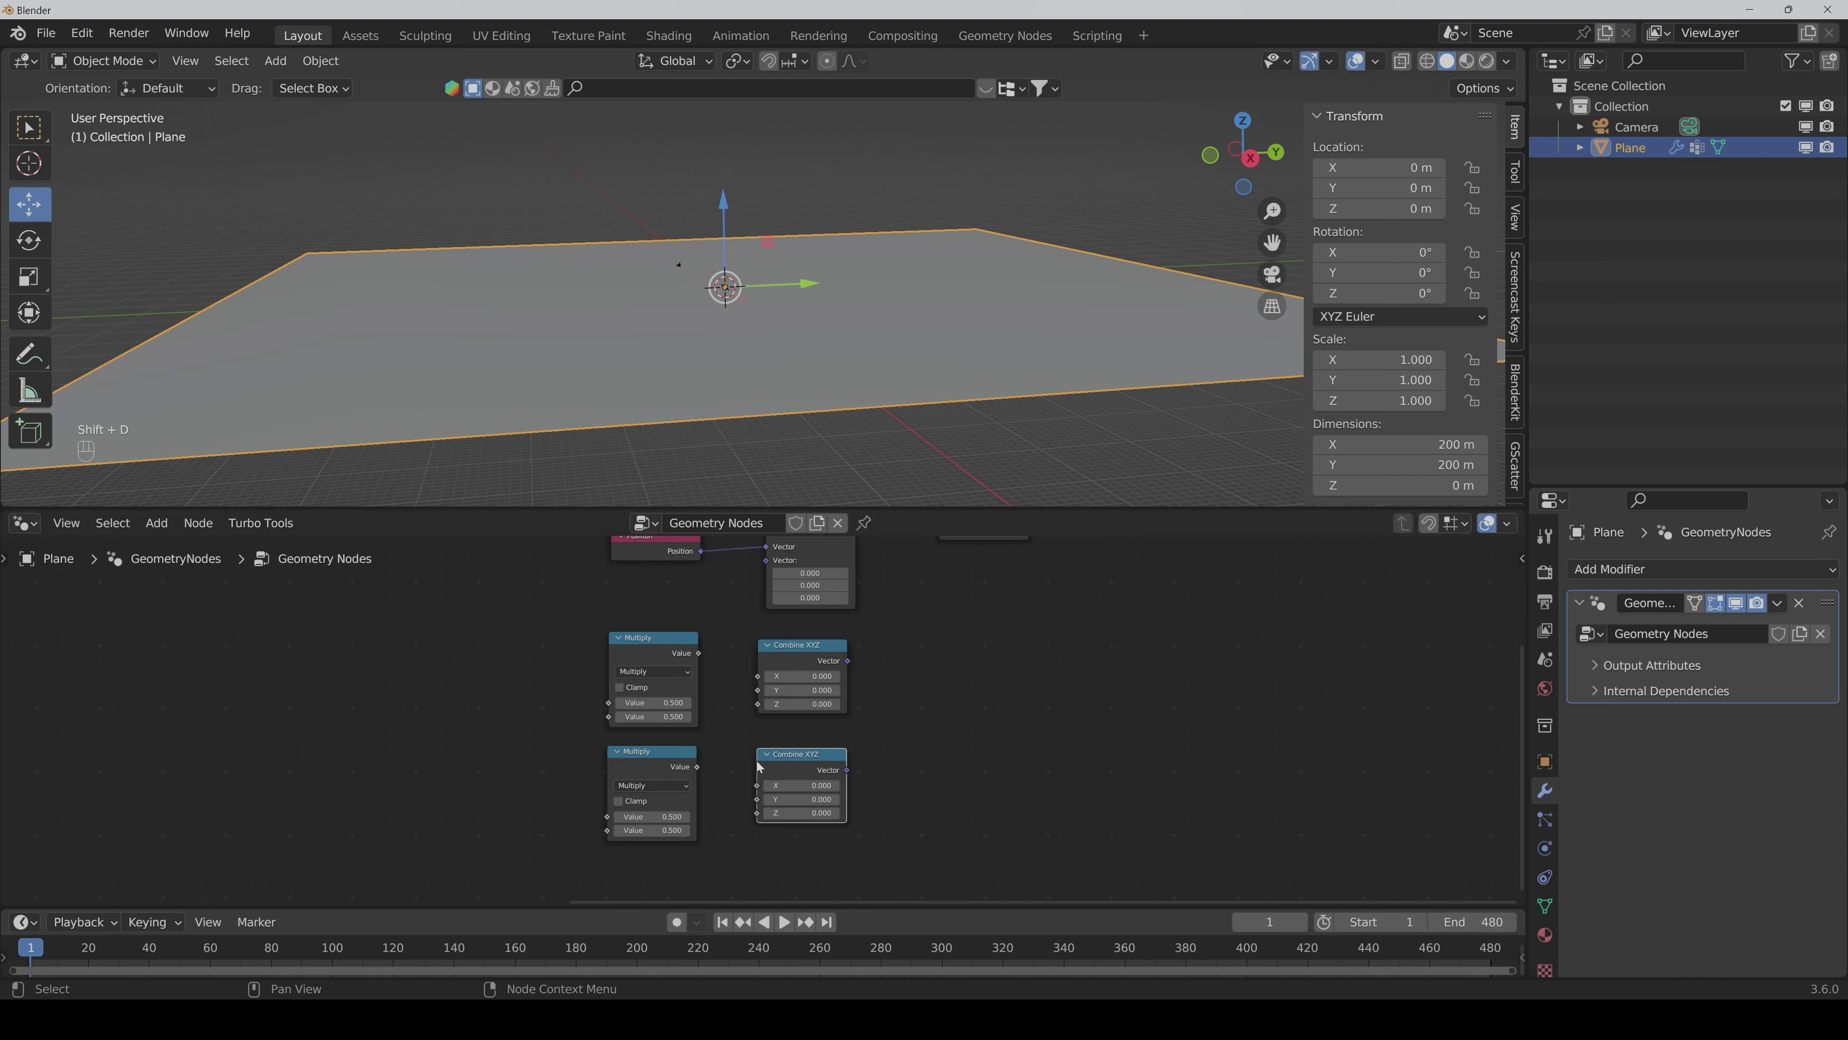
Step: Connect each Multiply node's Value output to the Z input of its neighbouring Combine XYZ node
drag(697, 654, 755, 706)
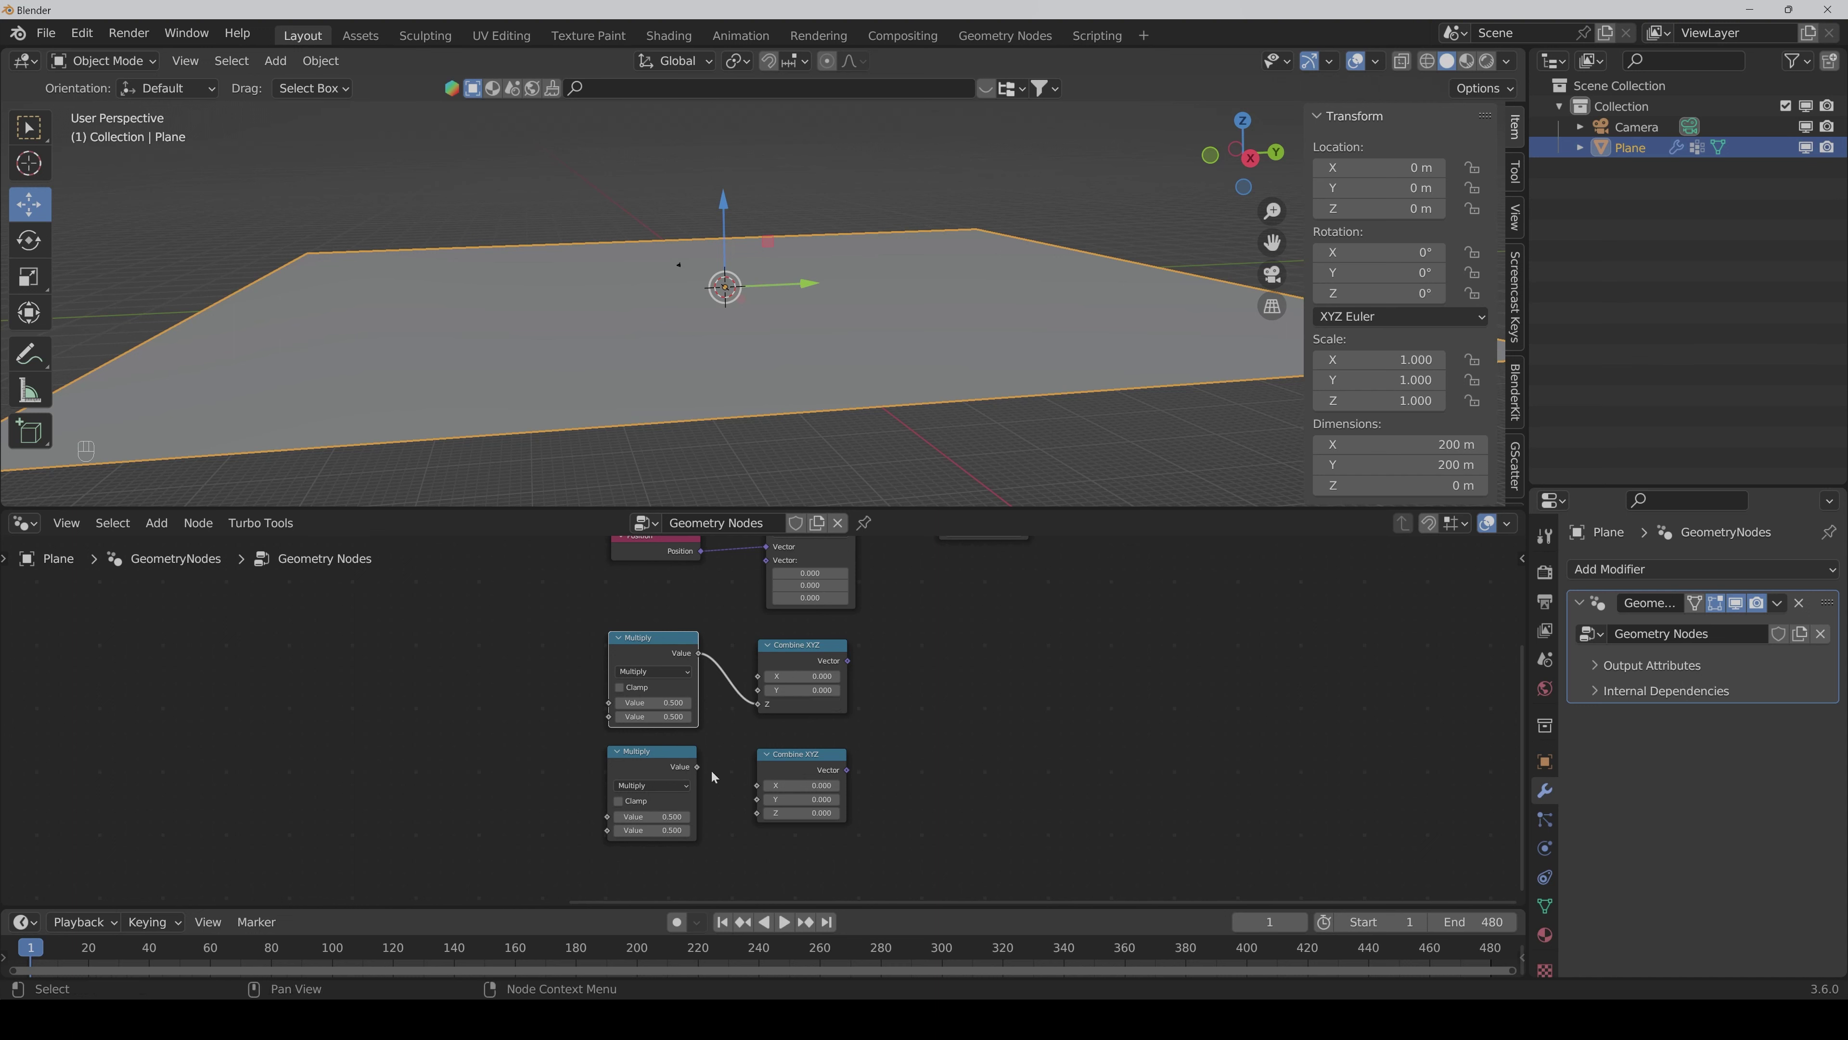
drag(697, 767, 755, 814)
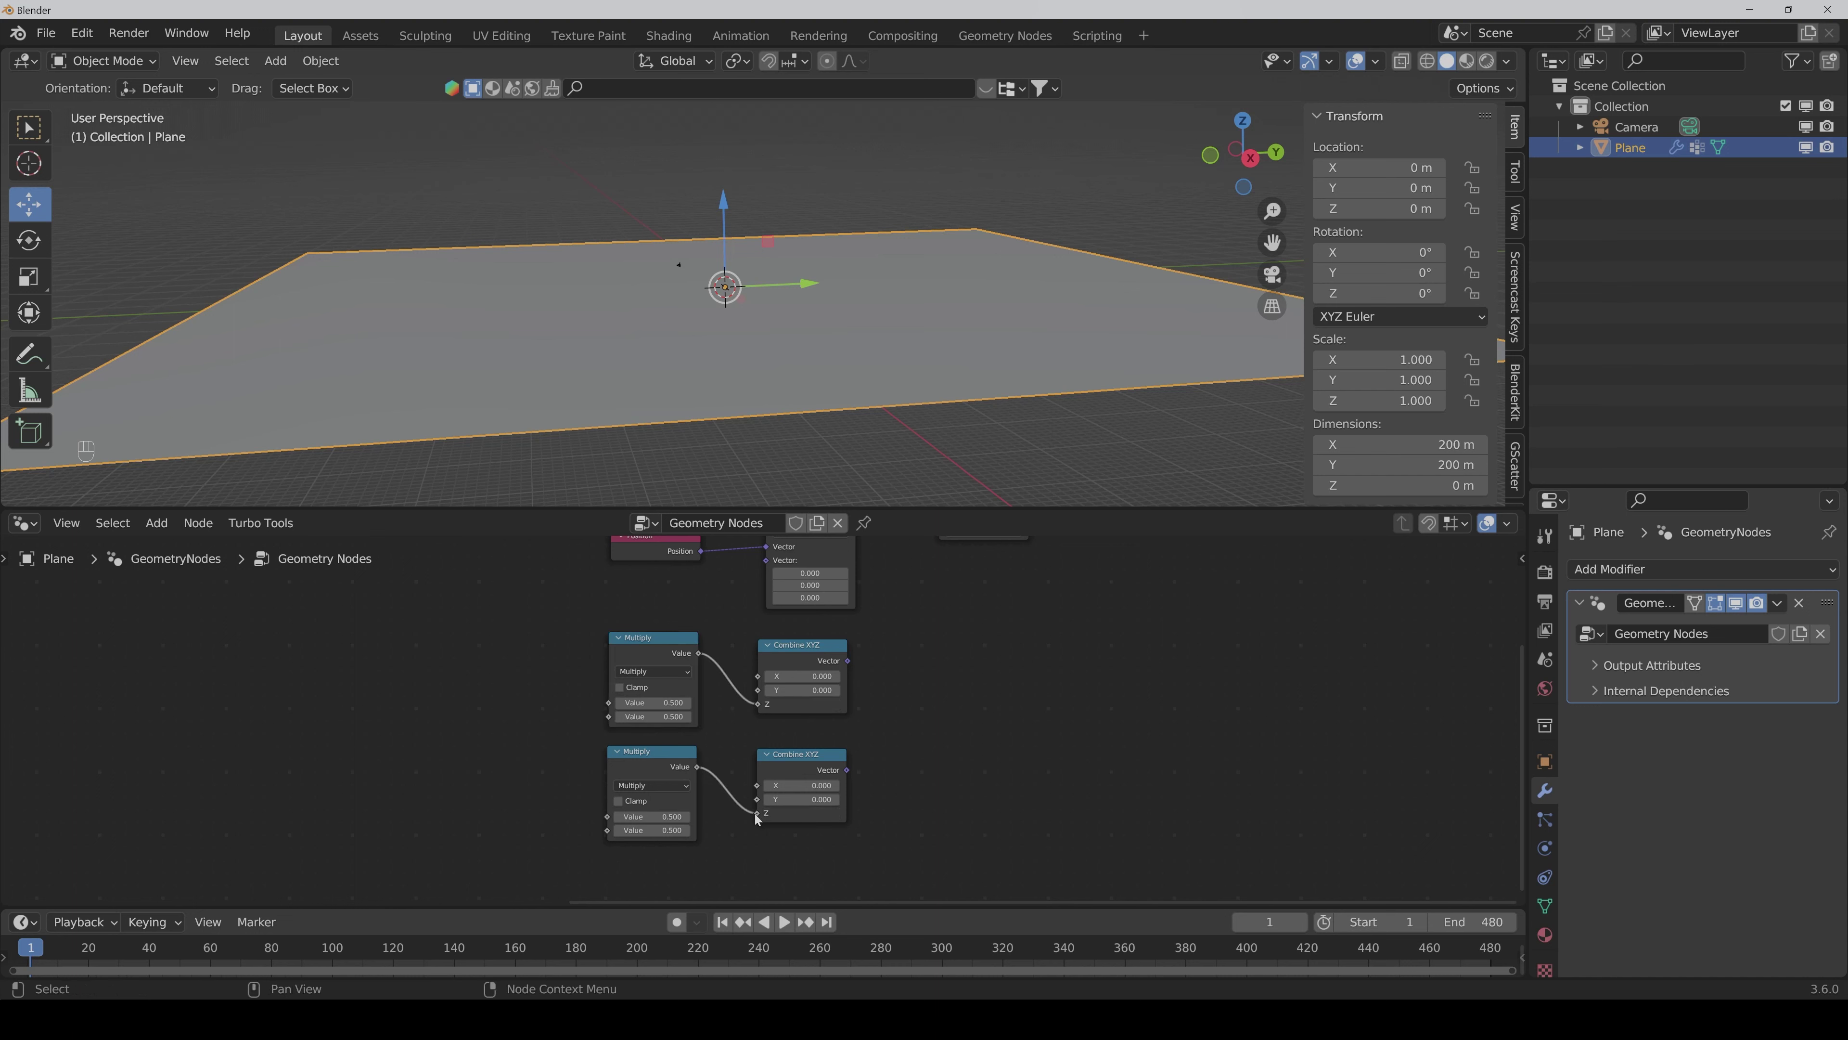
Step: Connect the upper Combine XYZ to the vector Add node's second input and the lower one to Set Position's Offset
middle_drag(1005, 667, 893, 761)
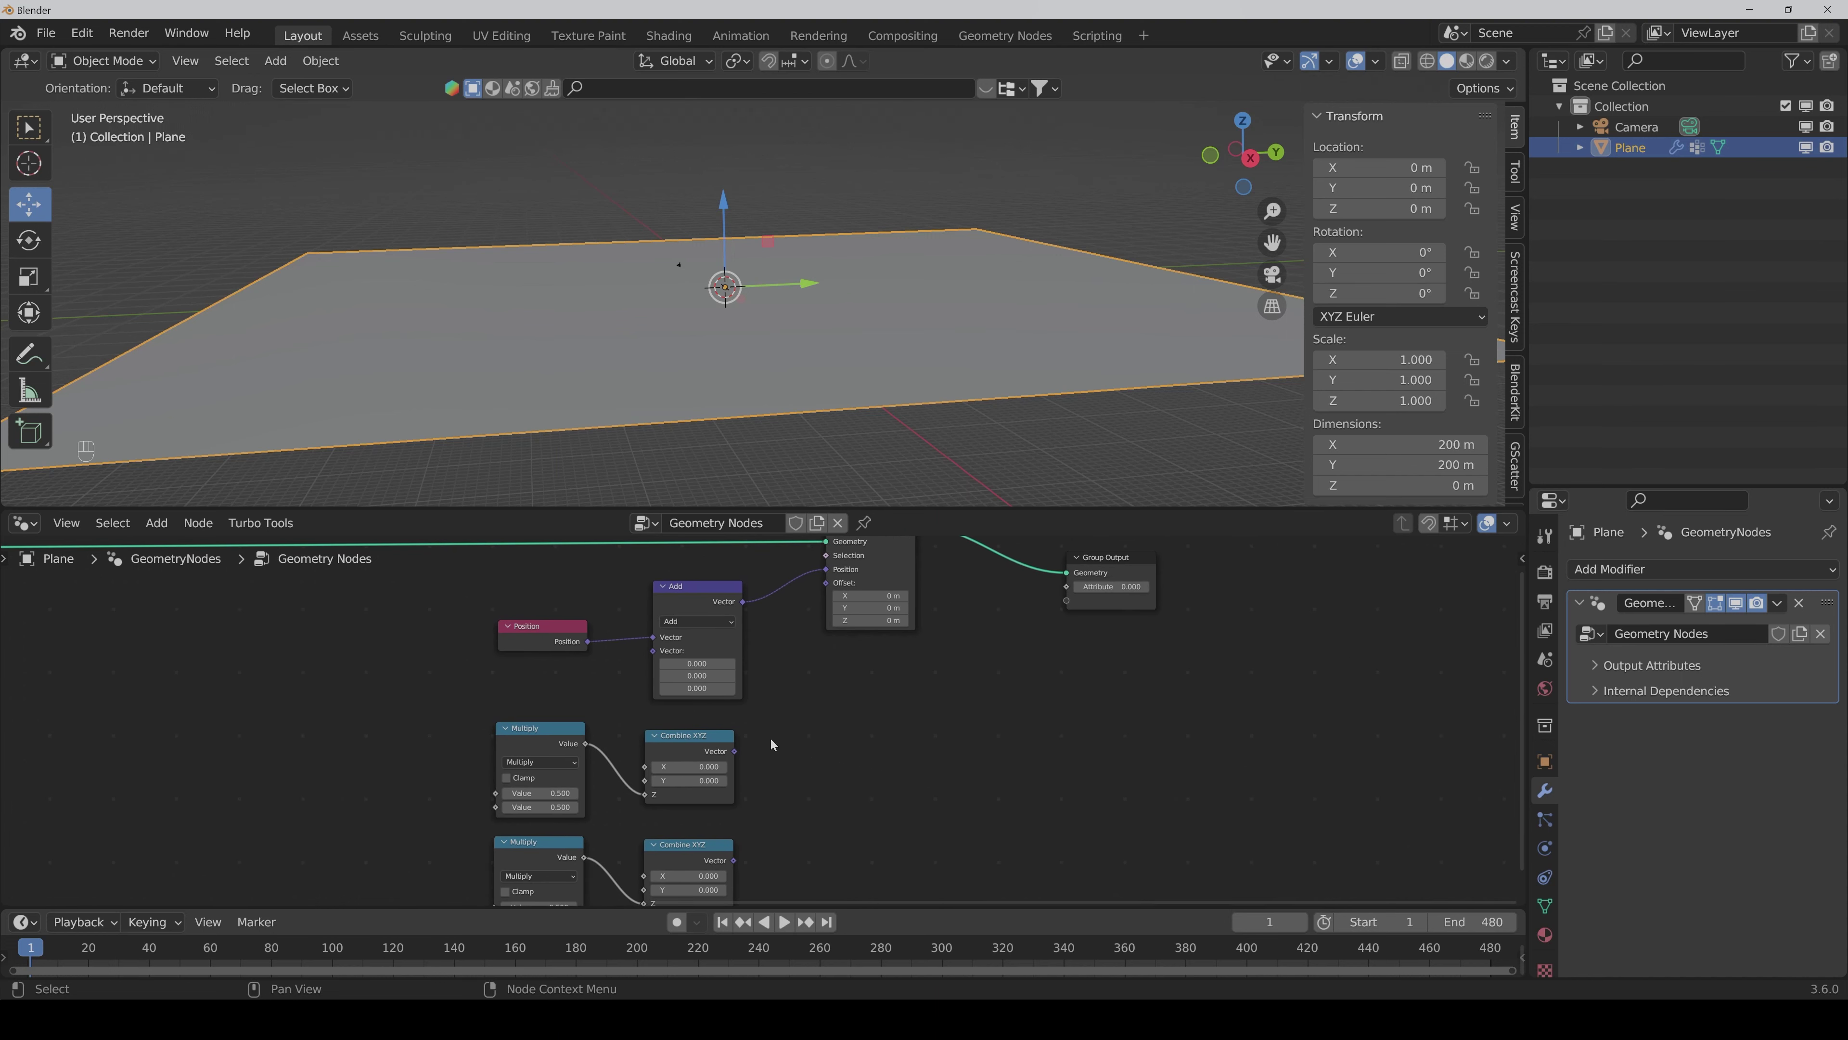
drag(734, 751, 653, 651)
middle_drag(958, 837, 951, 806)
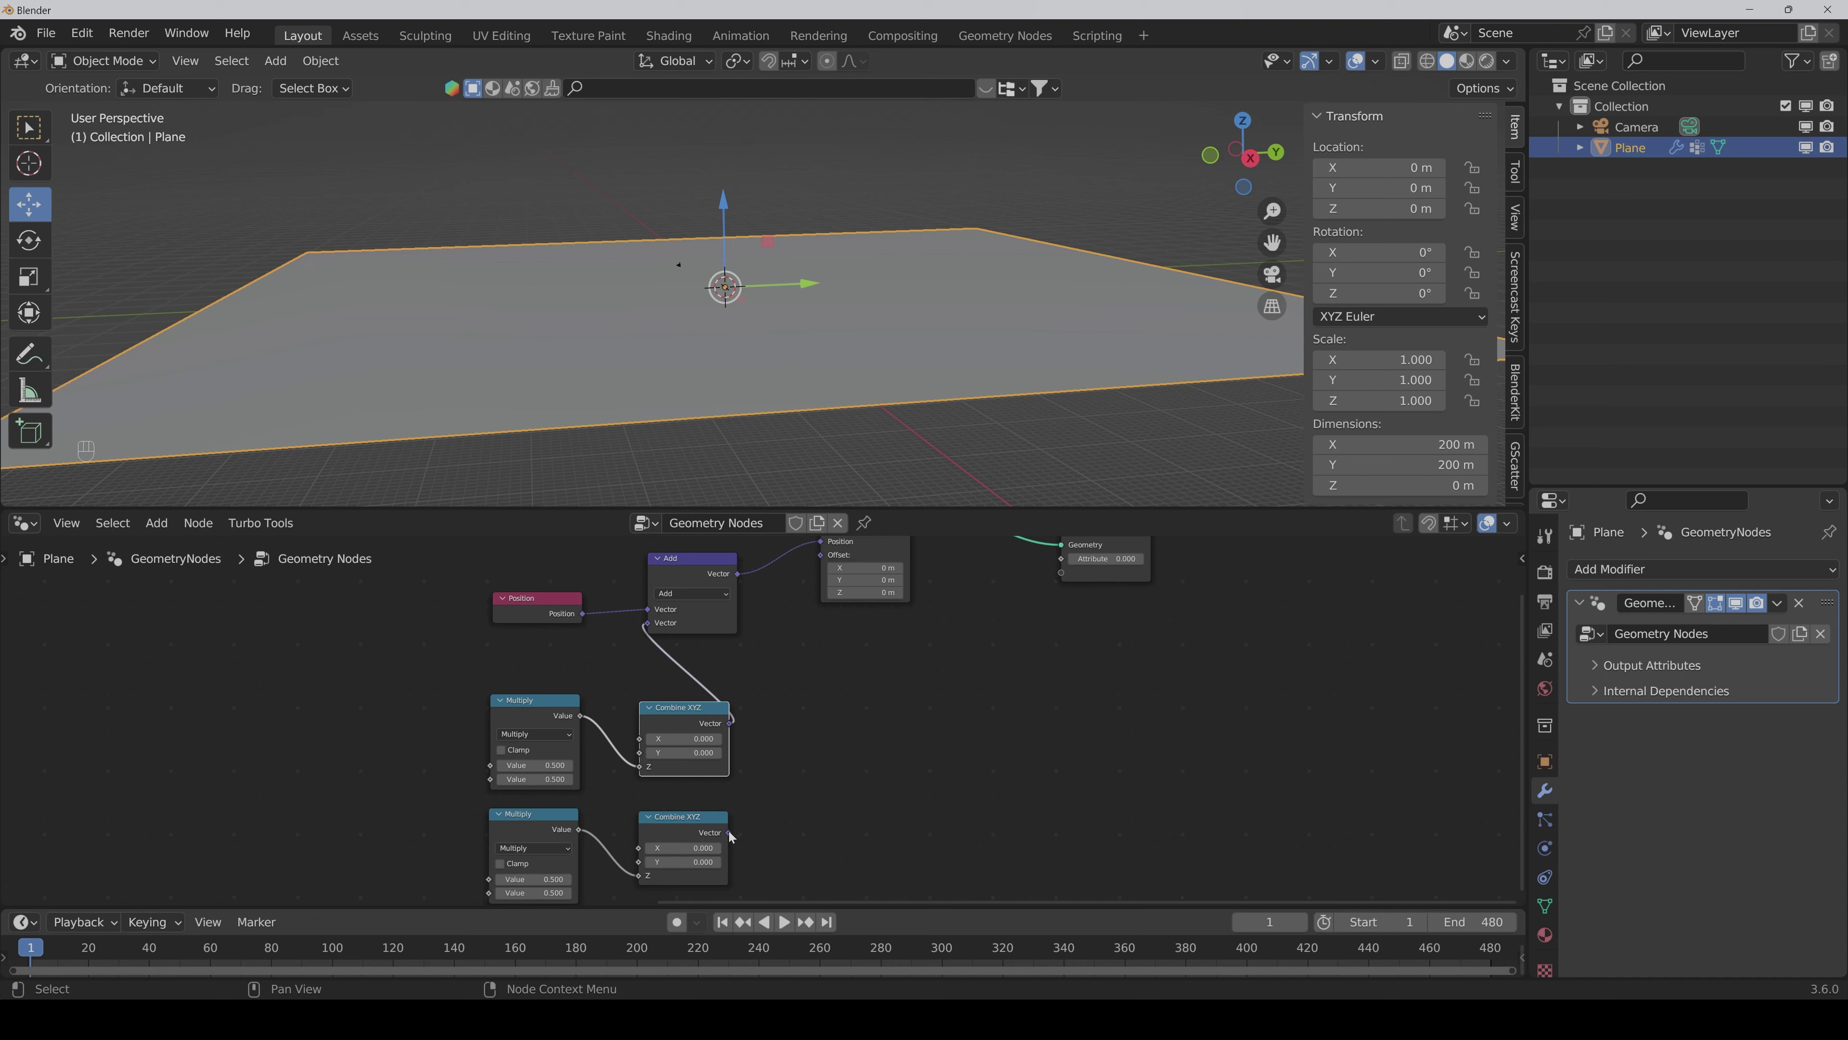
drag(728, 832, 821, 658)
Step: Move the two Multiply and two Combine XYZ nodes up together, closer beneath the Position and Add nodes
scroll(931, 761, down, 2)
middle_drag(932, 760, 978, 719)
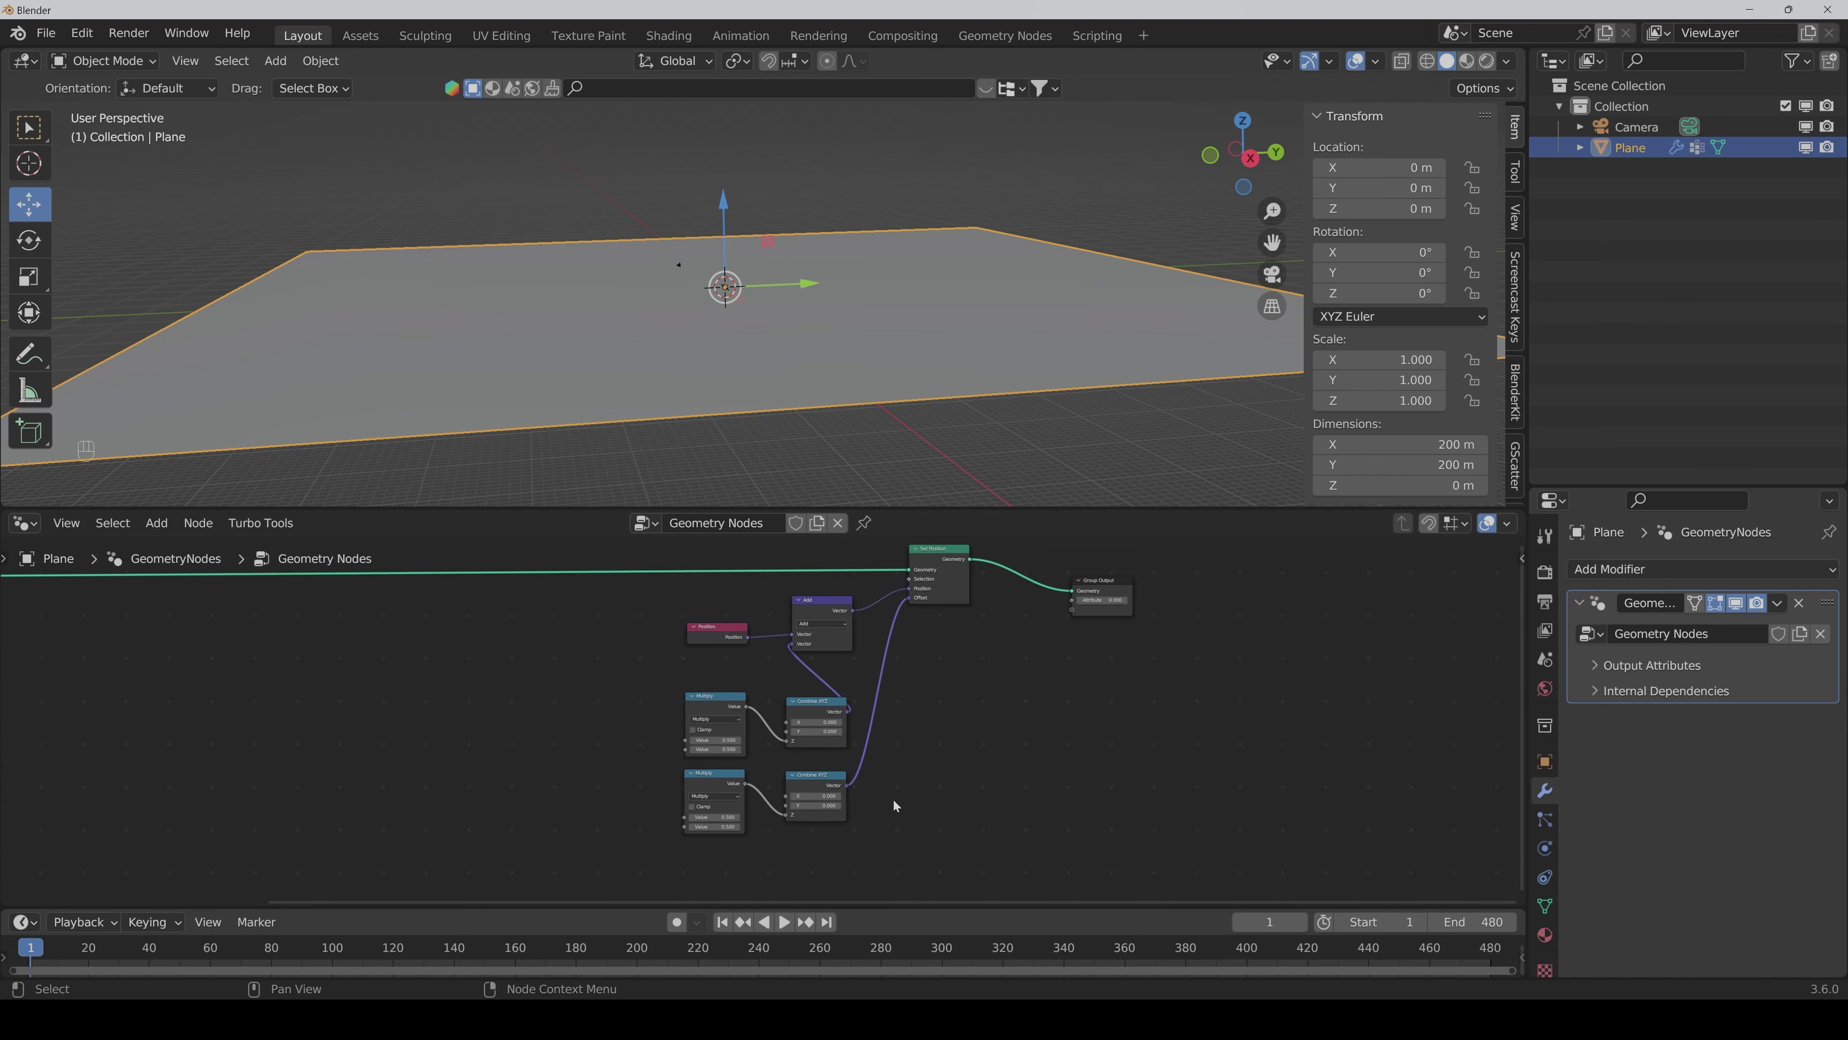
drag(889, 861, 726, 669)
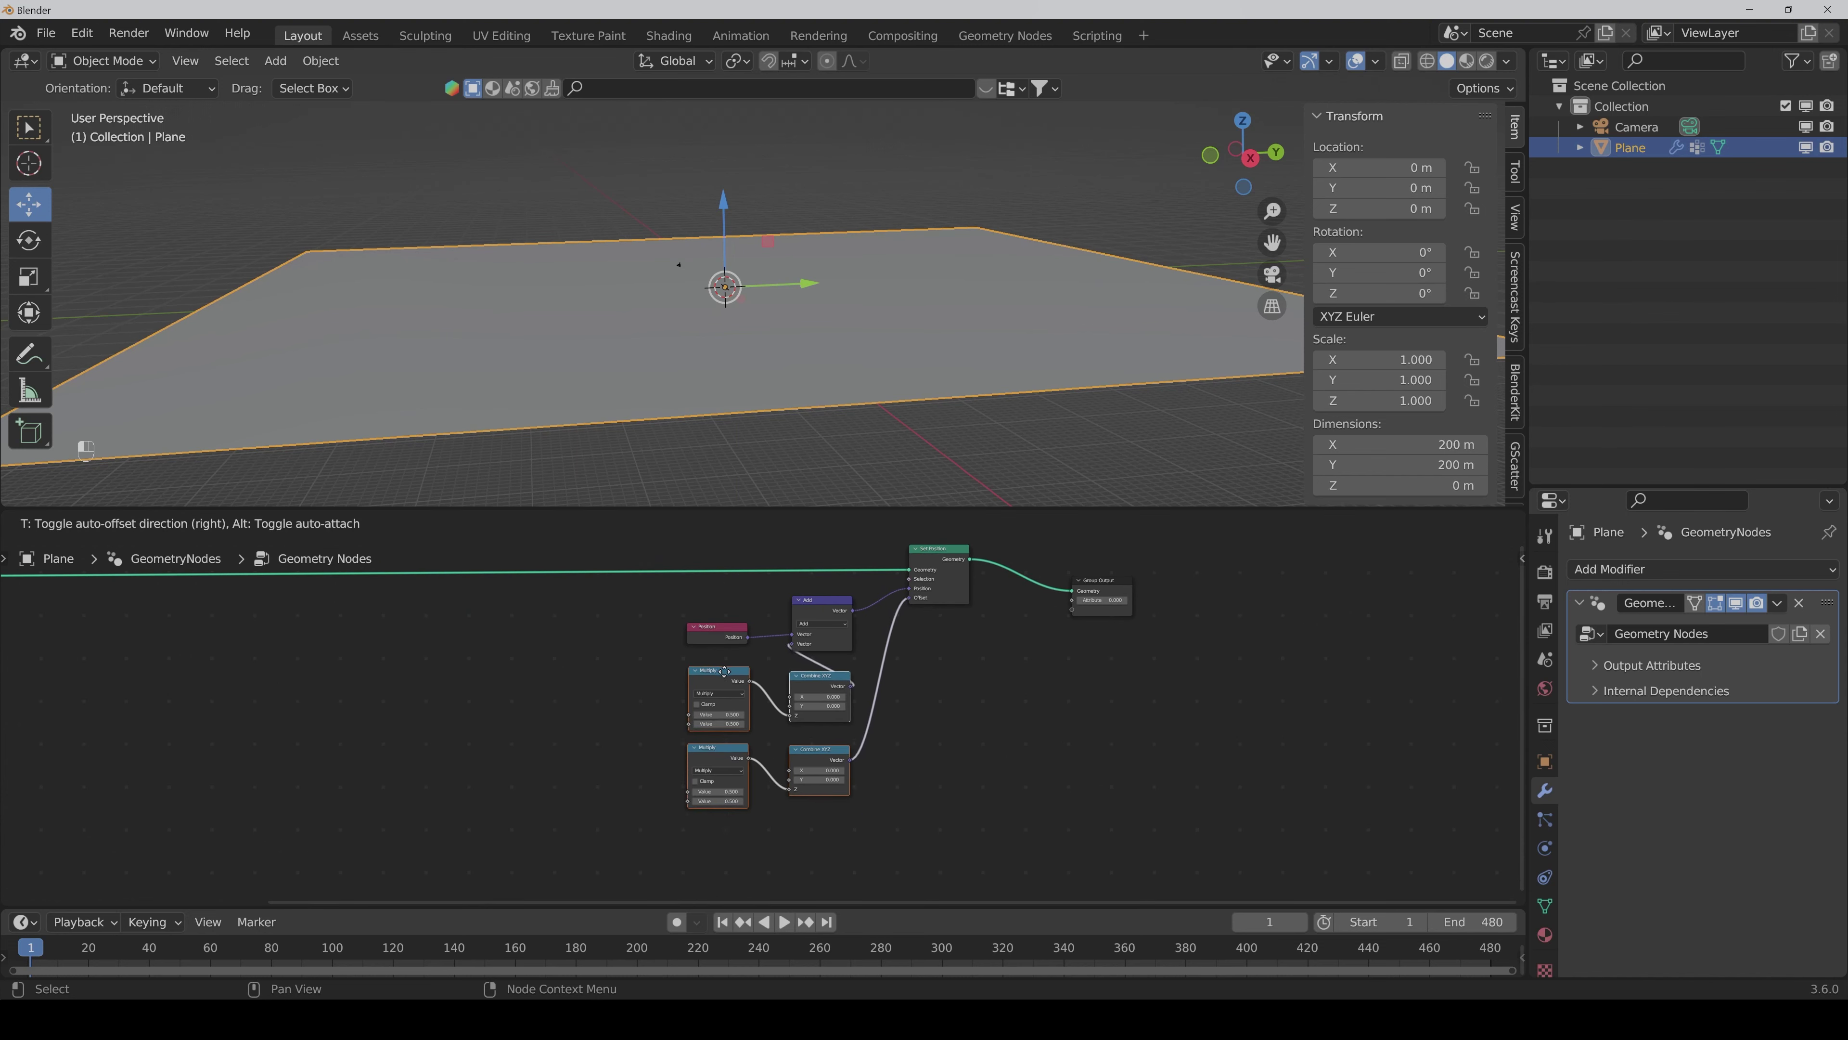
click(1033, 760)
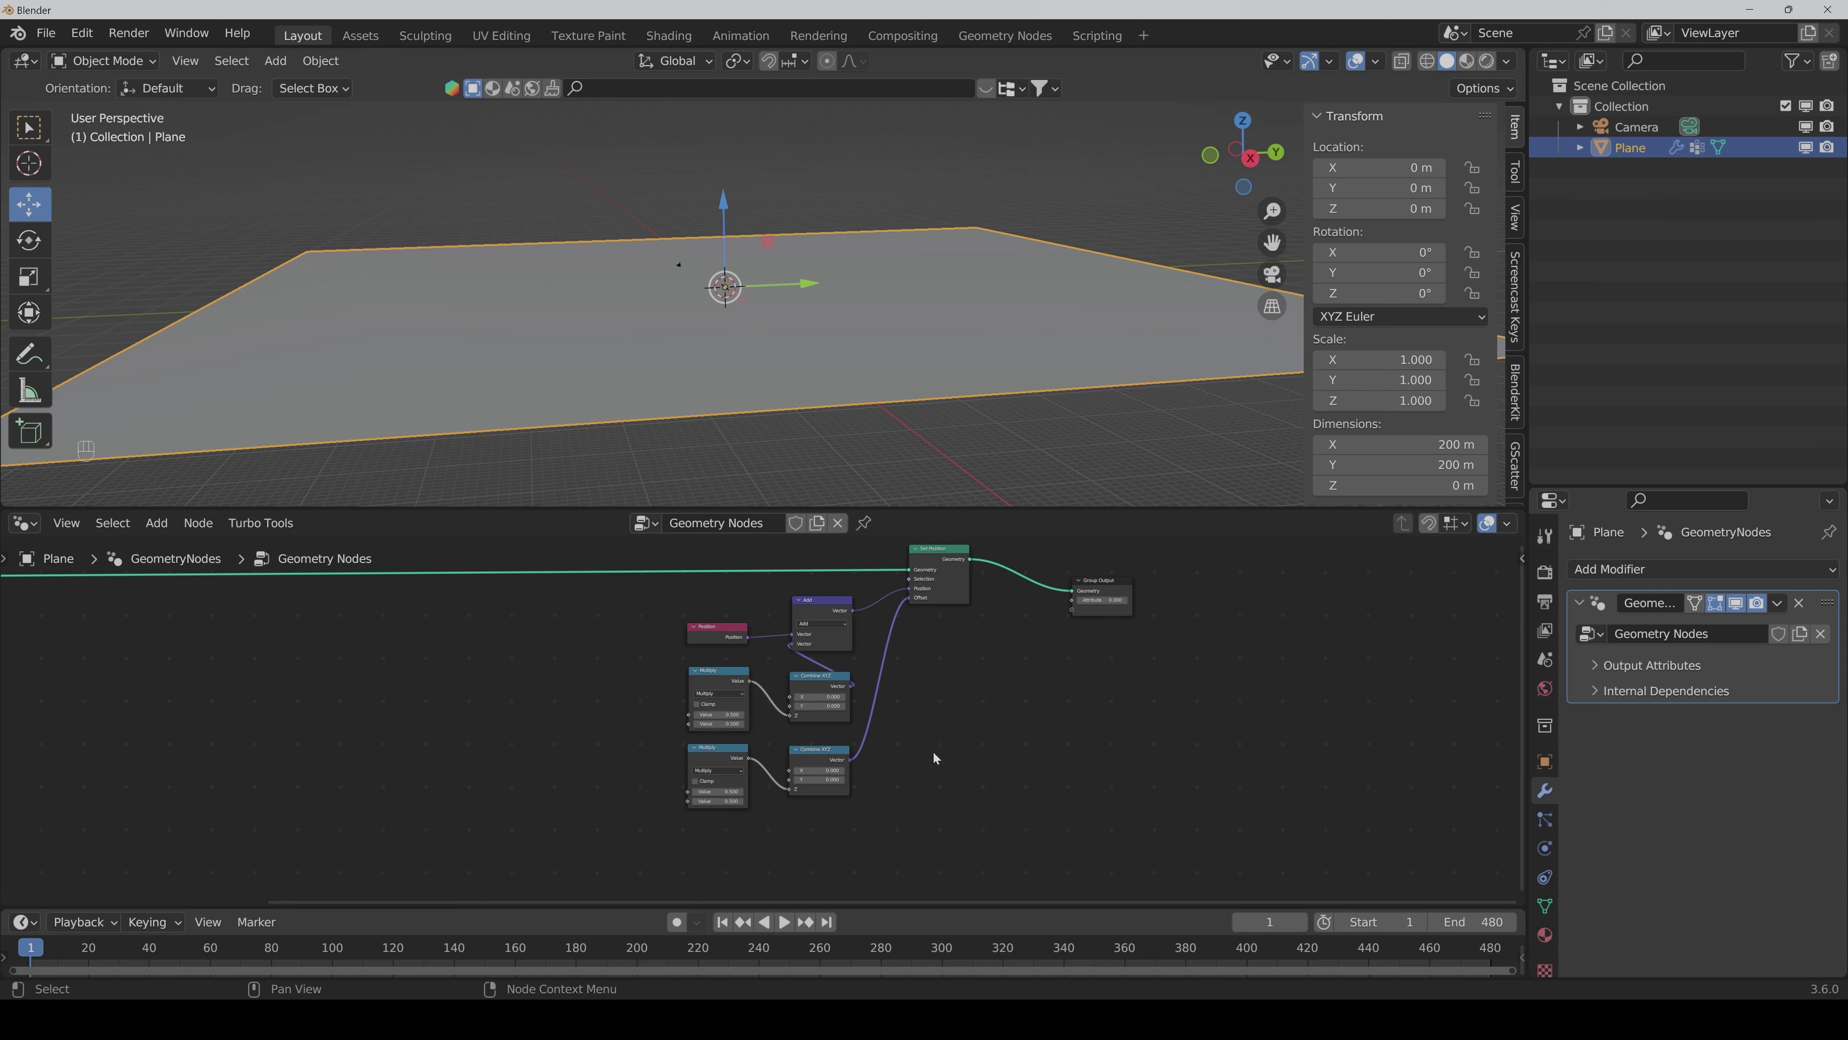
Step: Add a Noise Texture node in the free space between Group Input and the Multiply nodes
scroll(933, 751, down, 1)
middle_drag(933, 751, 1082, 783)
middle_drag(609, 686, 680, 693)
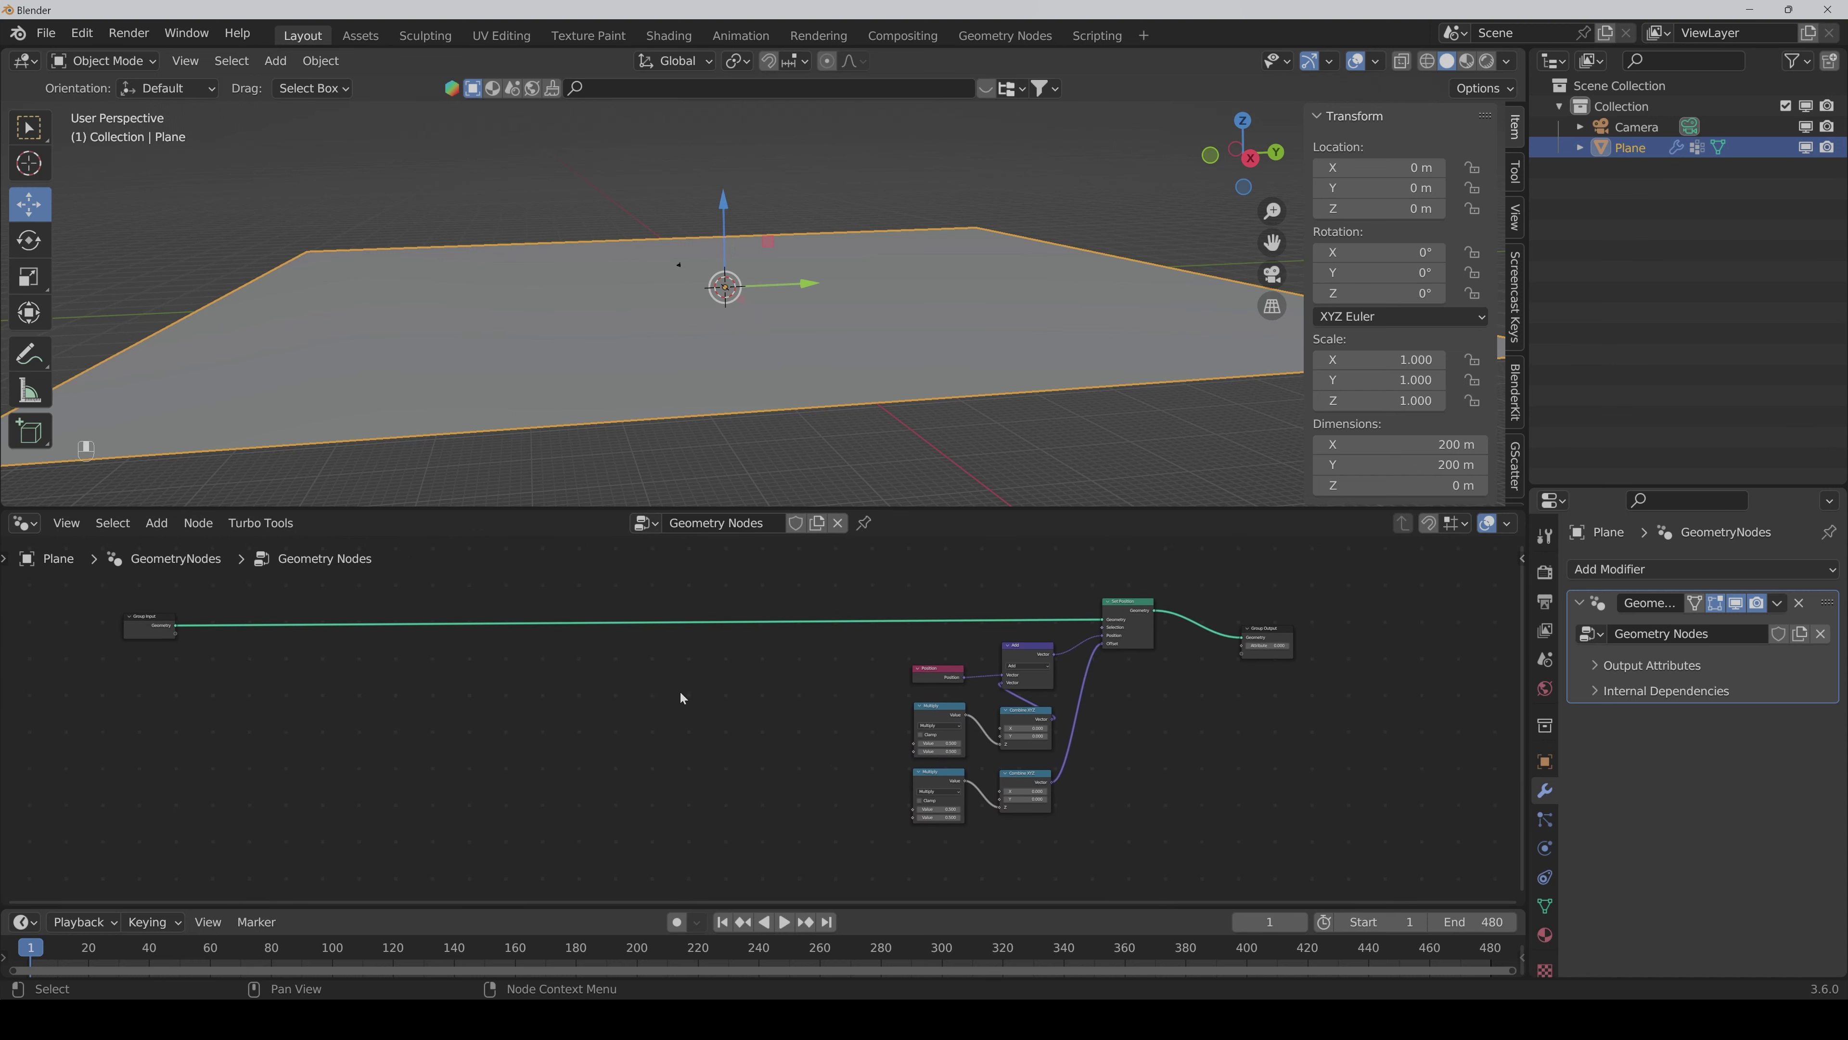
key(shift+ctrl+a)
text(n)
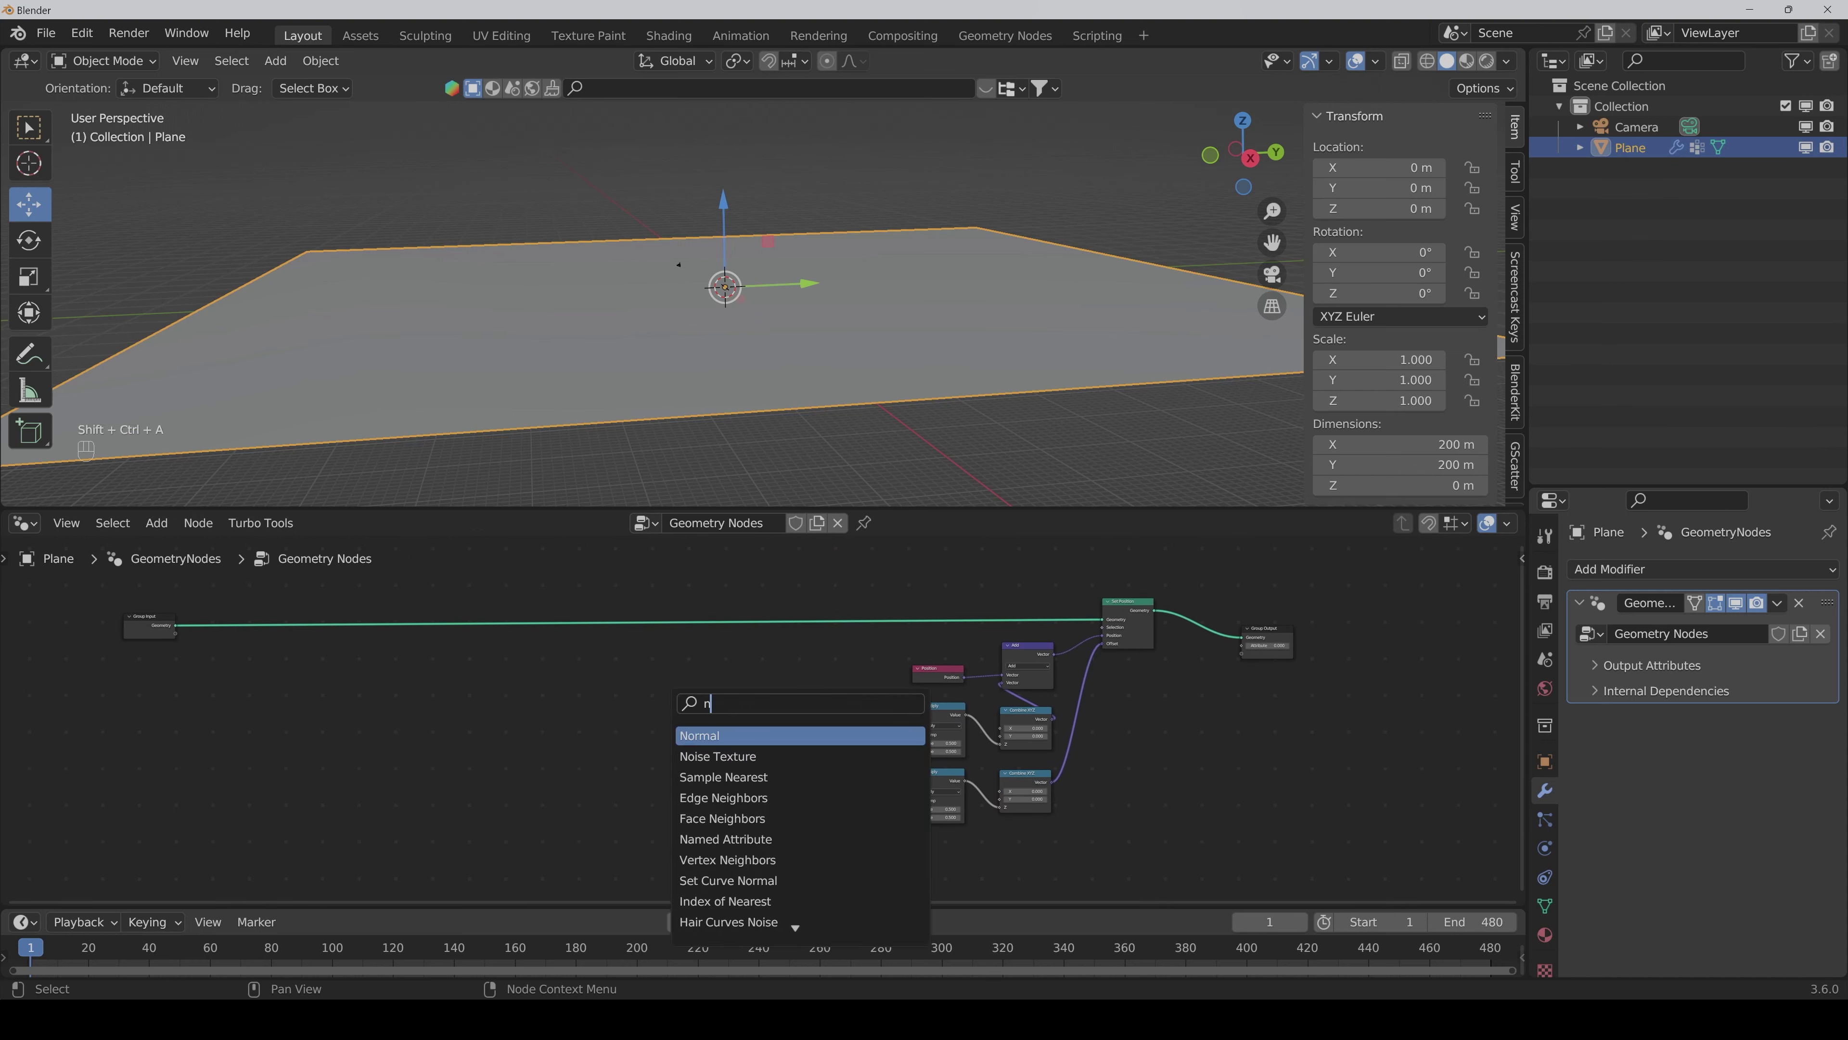
text(oise)
key(Return)
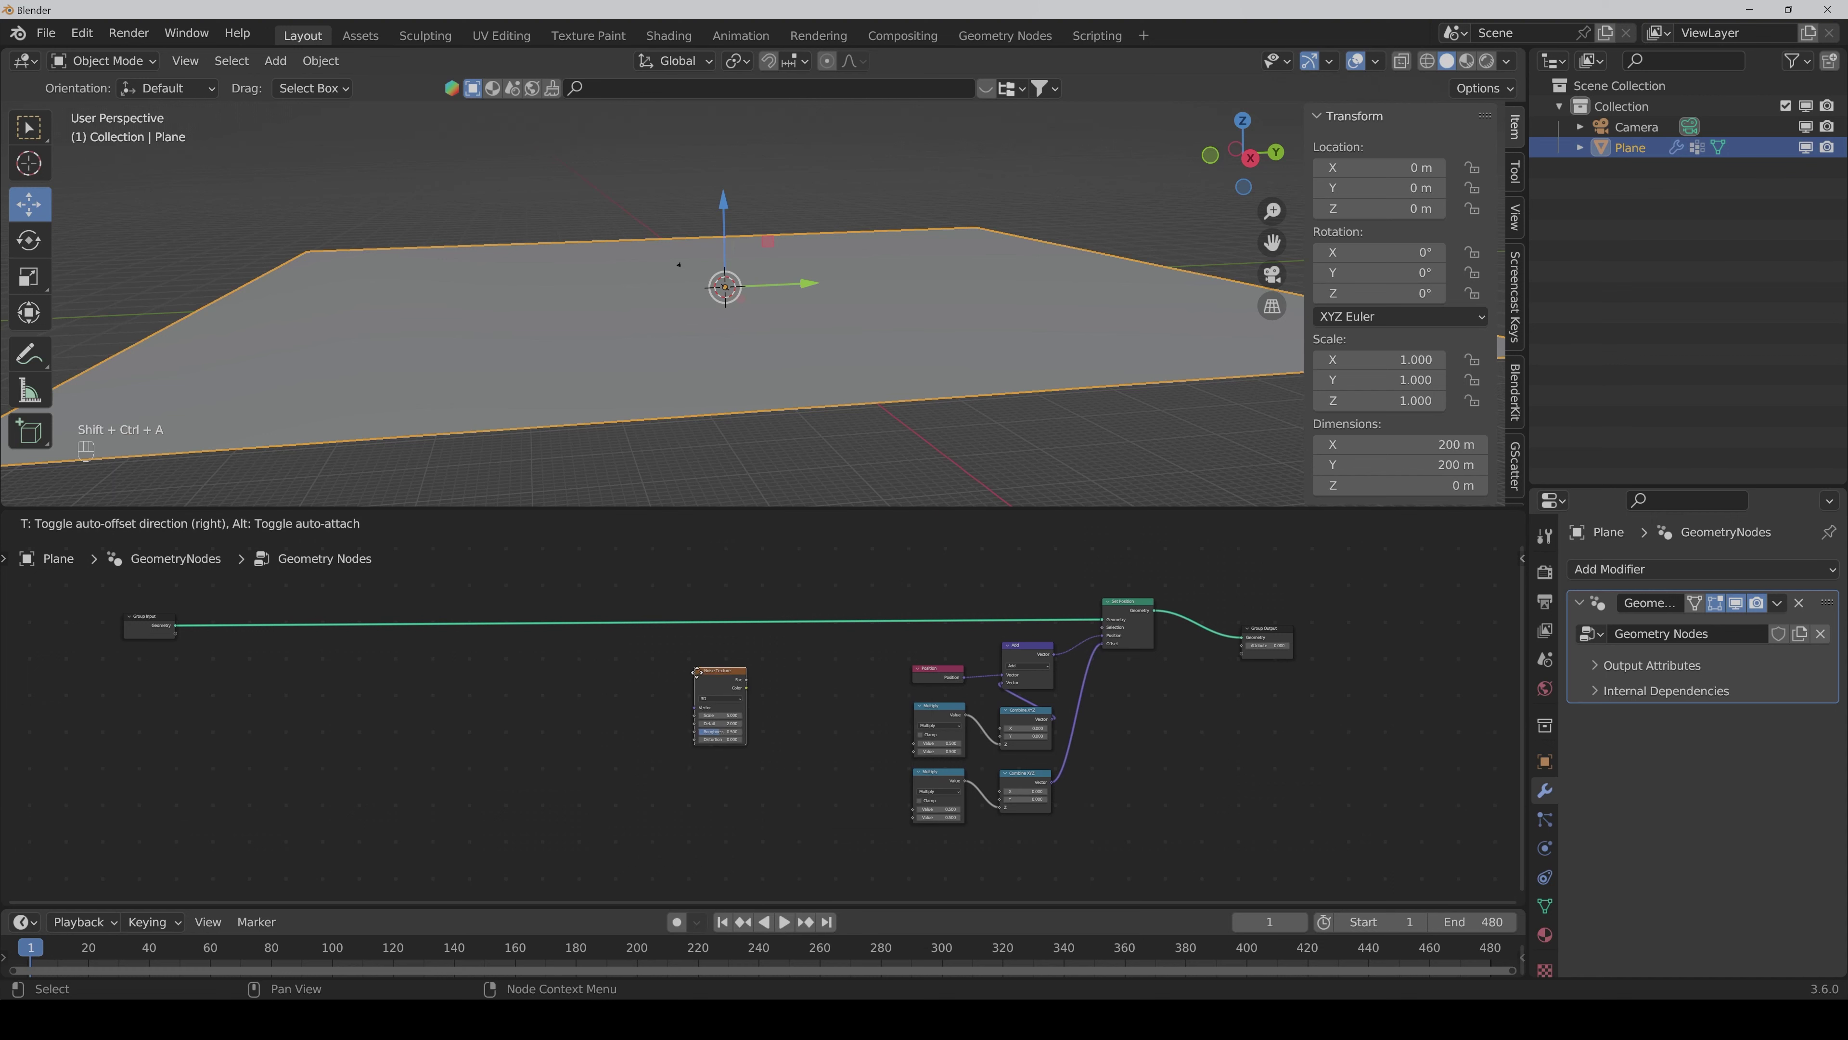
click(738, 666)
Step: Add a Color Ramp node and place it directly below the Noise Texture node
scroll(828, 735, up, 4)
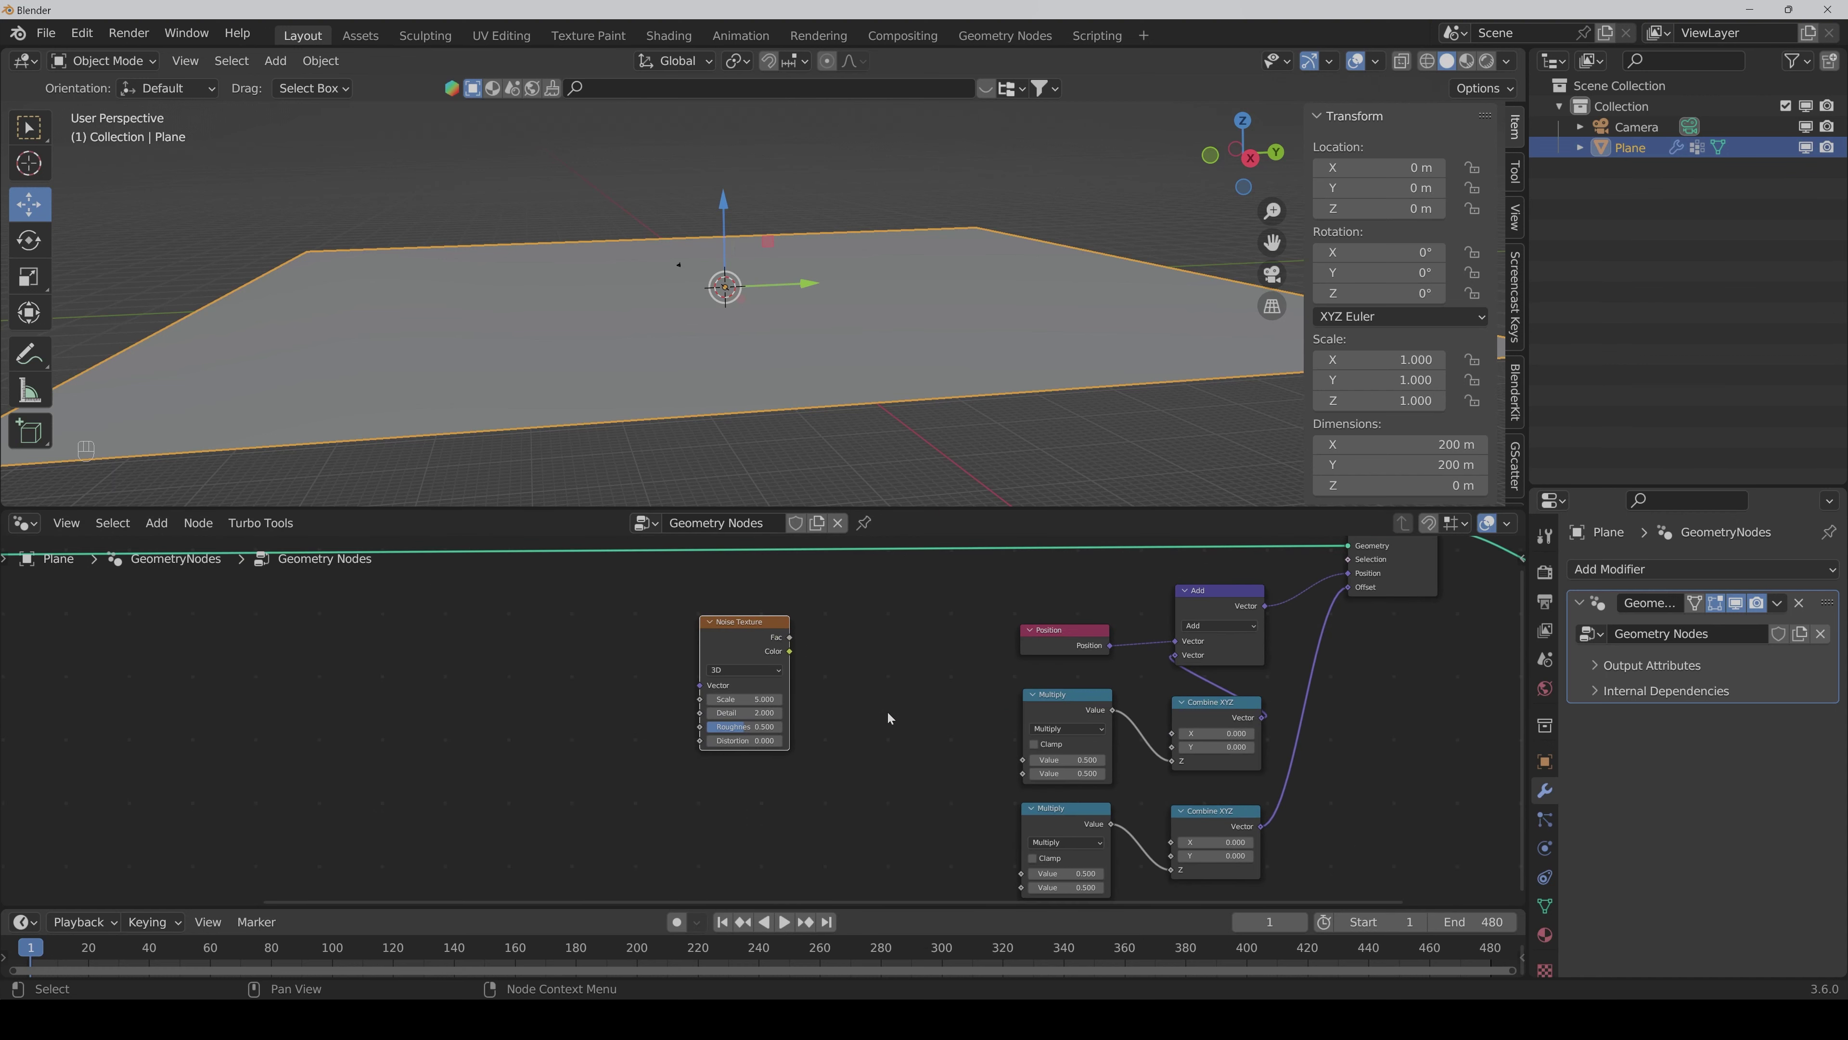
middle_drag(878, 689, 827, 741)
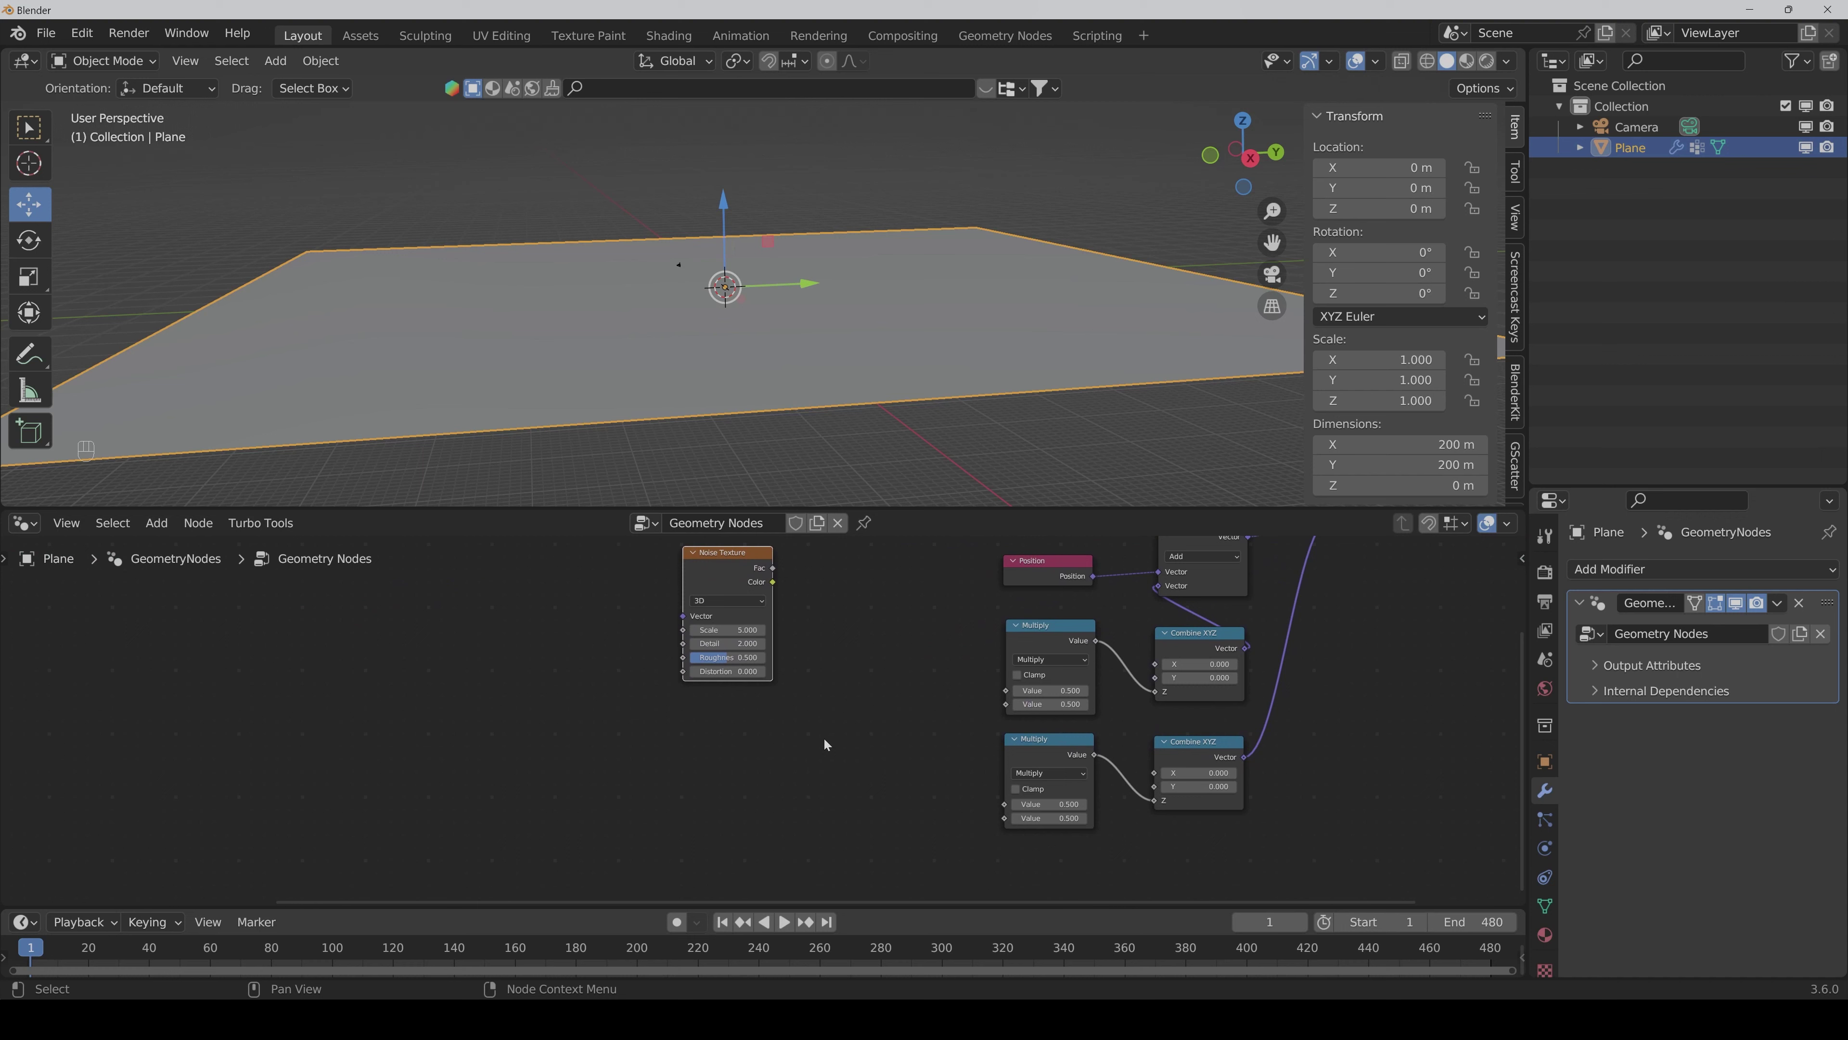
key(ctrl+shift+a)
text(co)
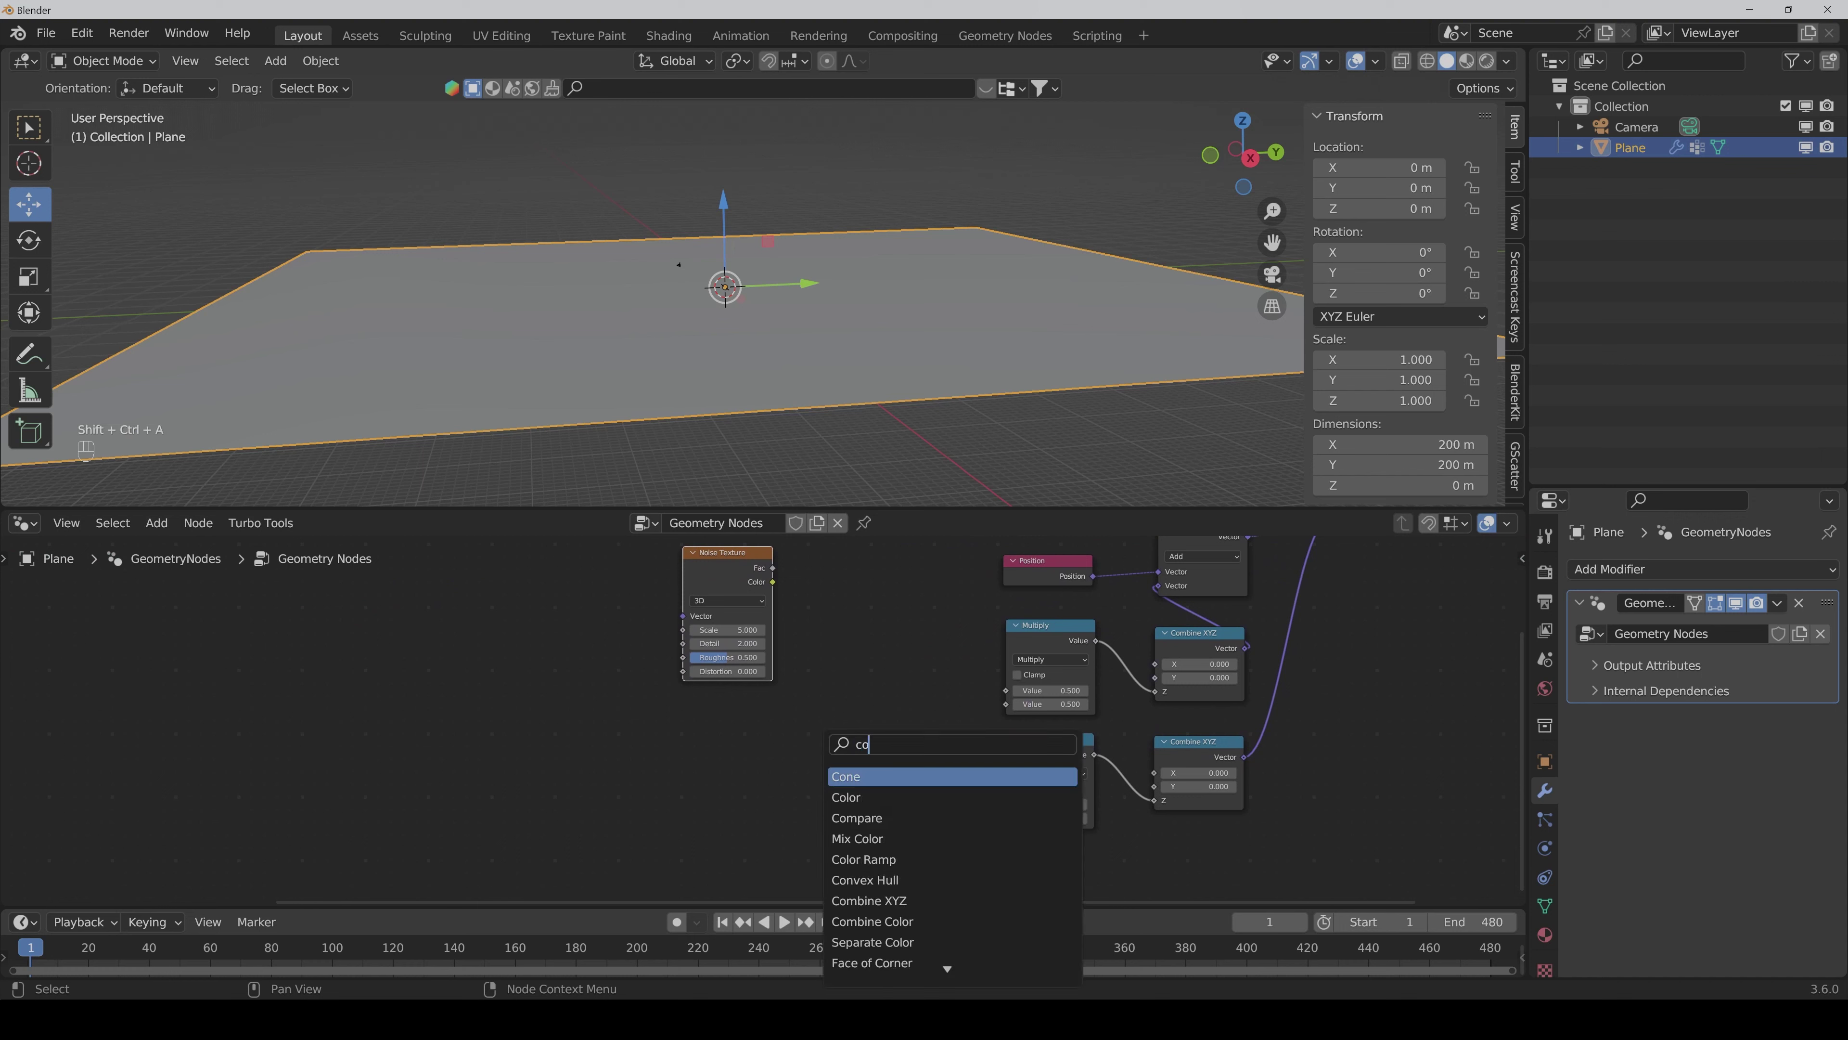
text(lor)
key(Down)
key(Down)
key(Return)
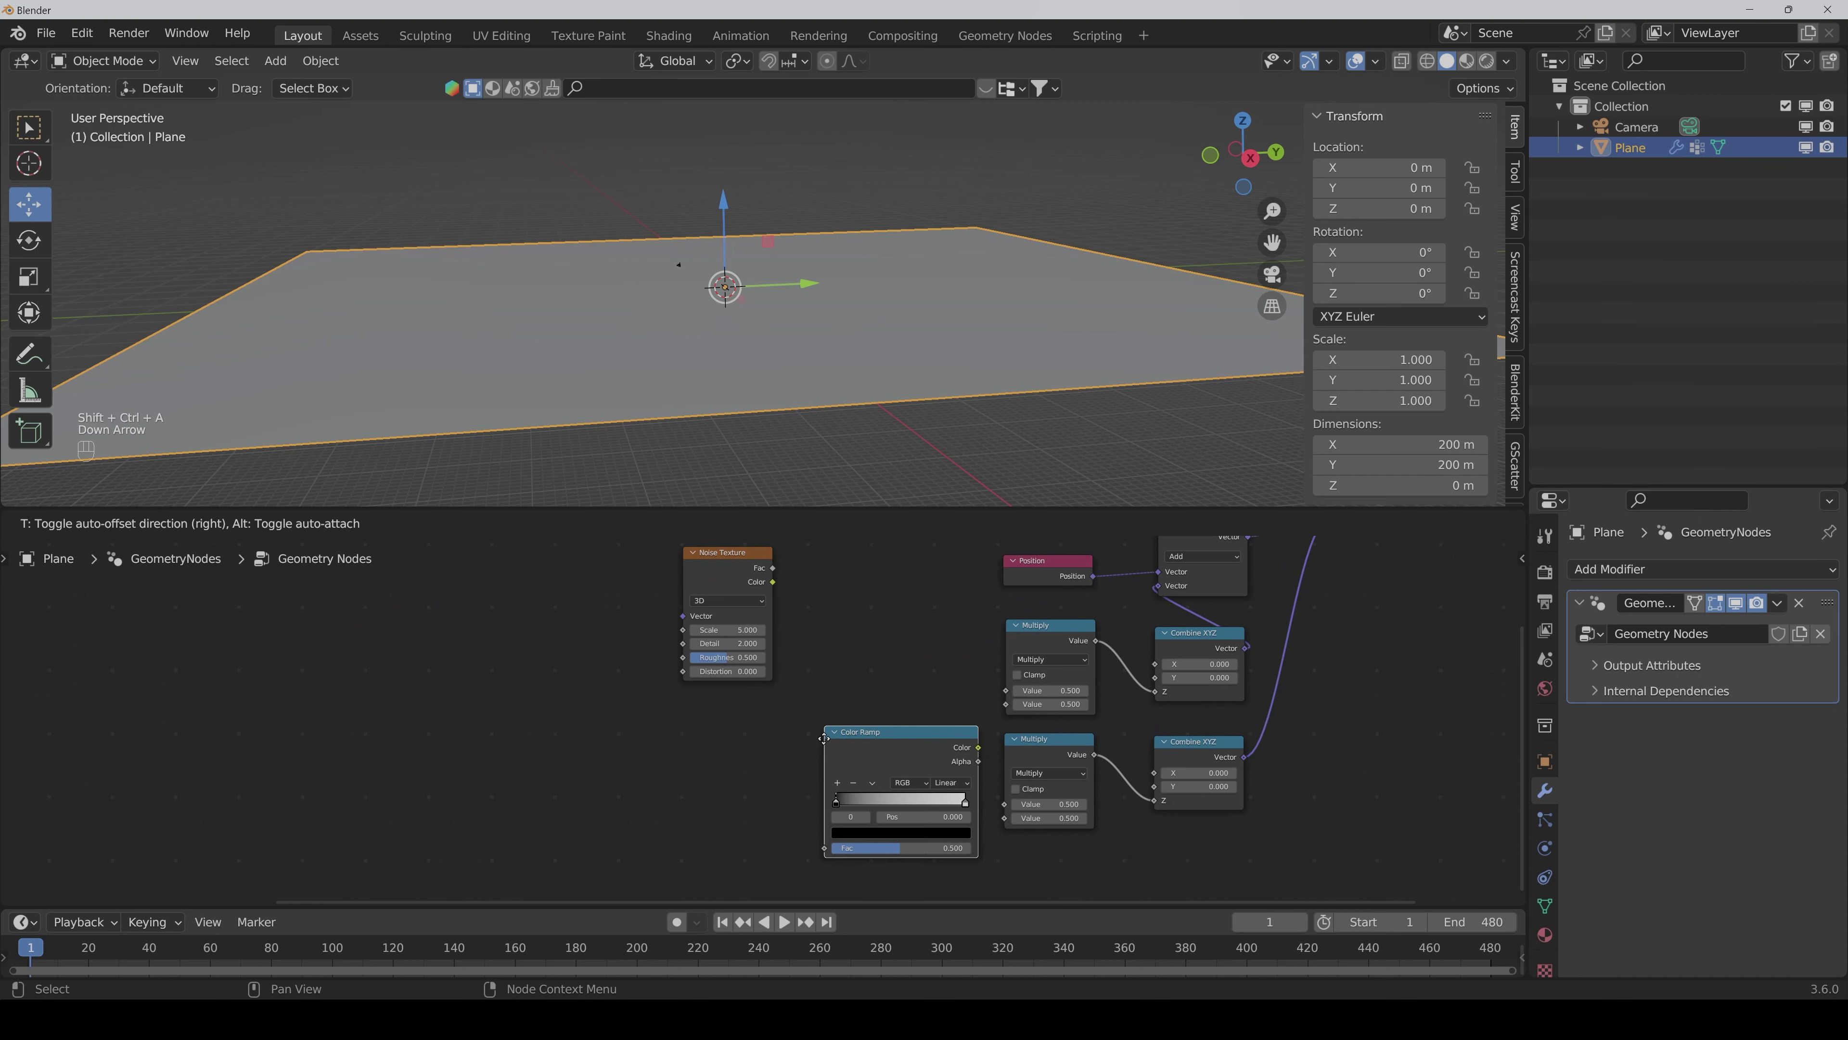
click(679, 723)
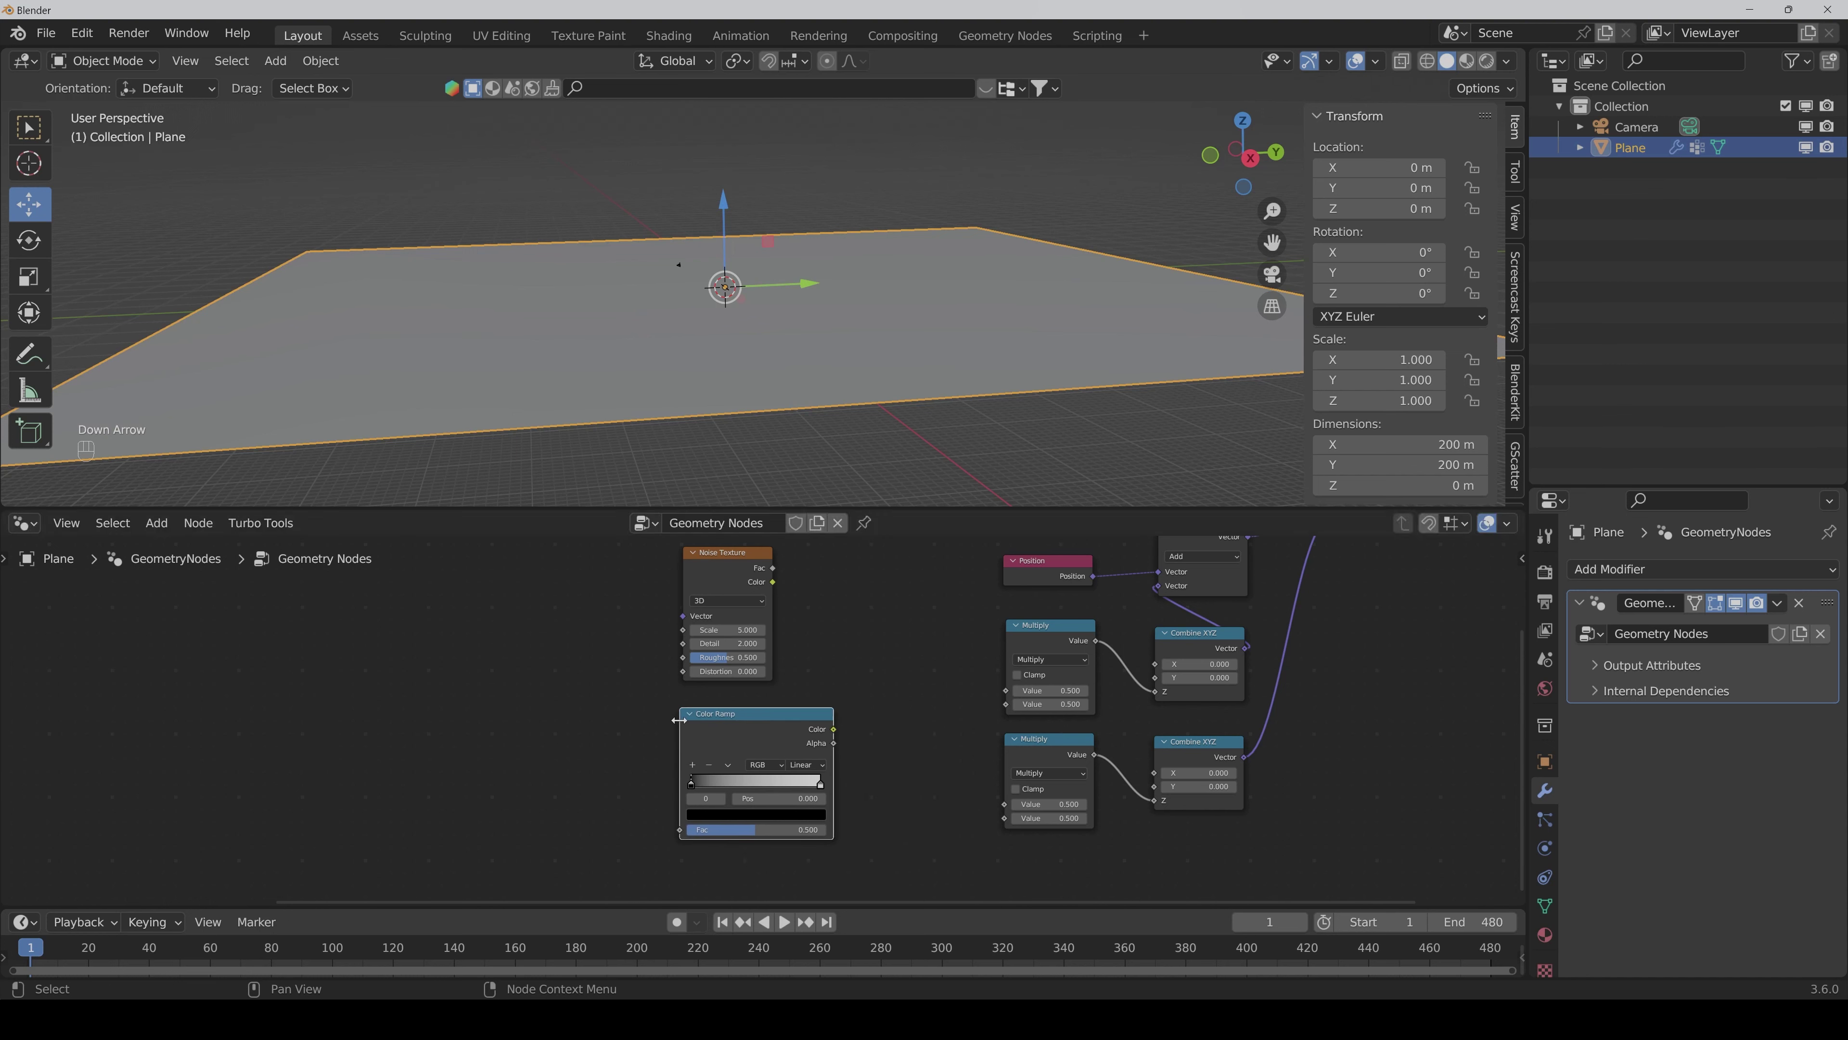
Step: Move the Noise Texture and Color Ramp nodes together farther away from the Multiply nodes to make room
scroll(756, 712, down, 2)
drag(635, 633, 795, 789)
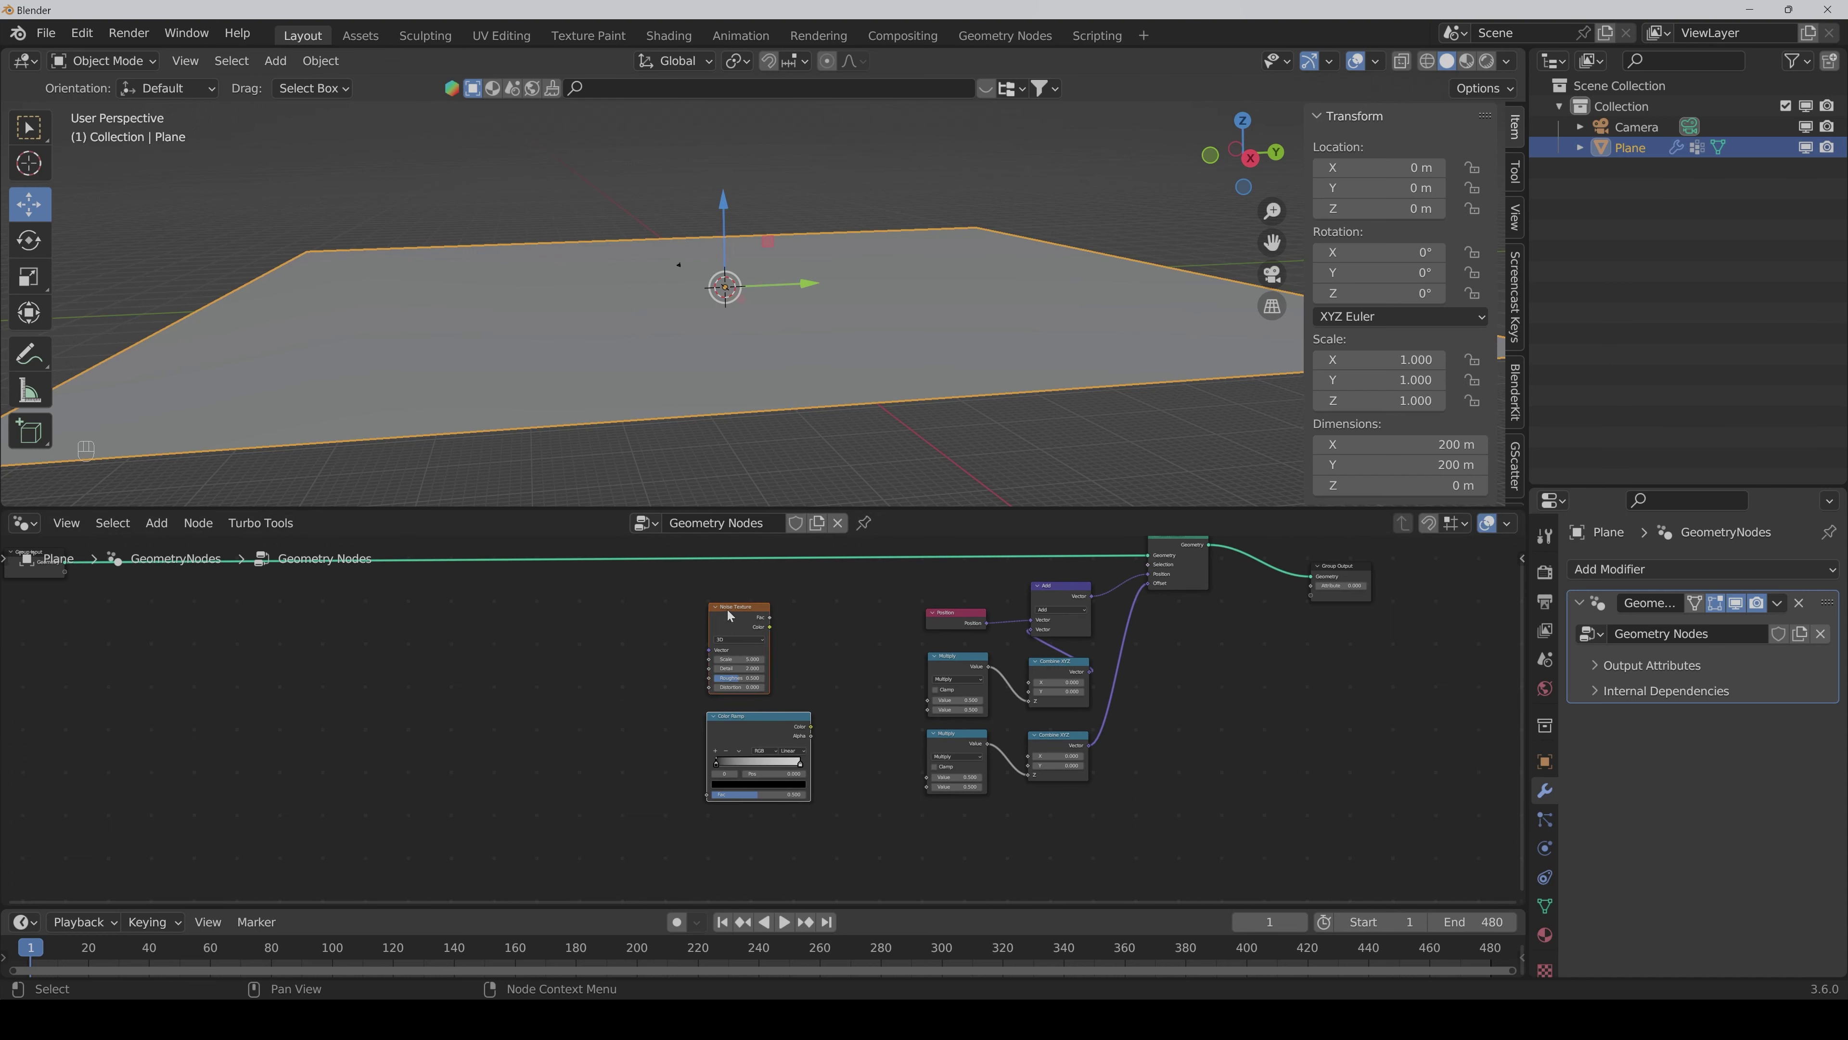
drag(730, 612, 617, 613)
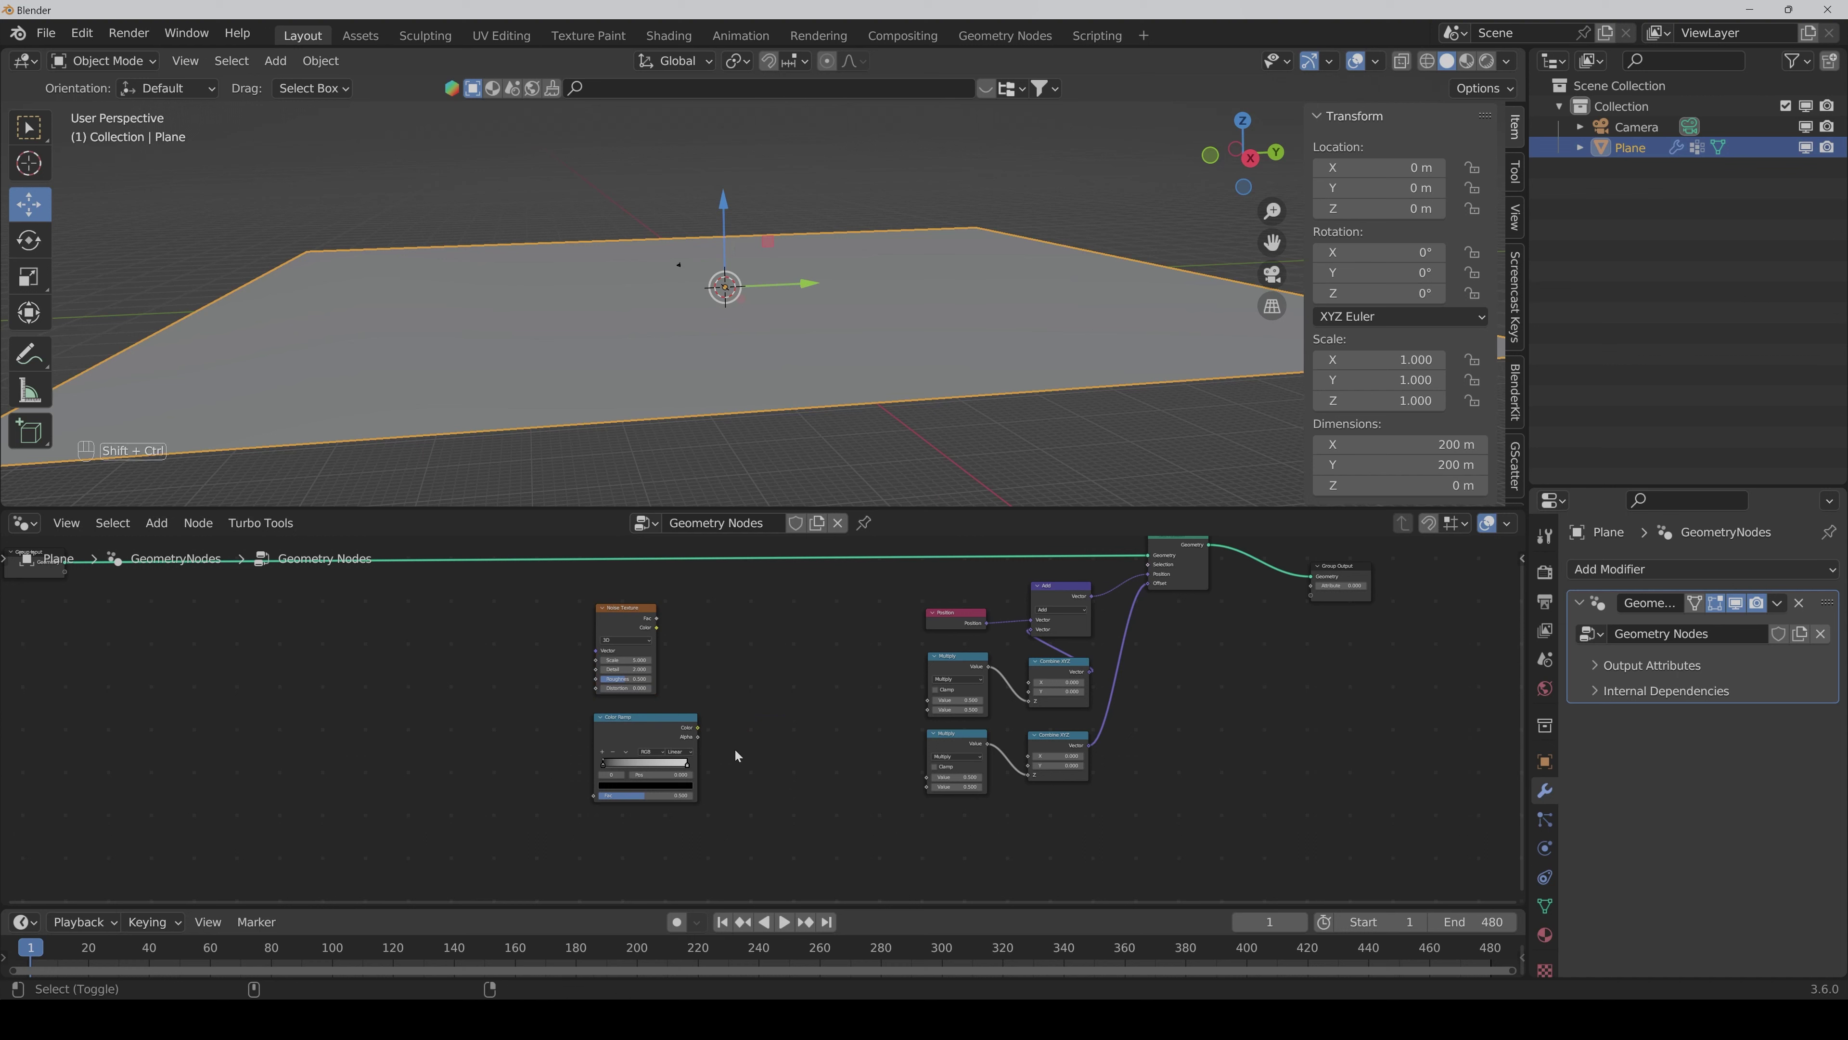
Step: Add a Math node beside the Color Ramp and set its operation to Multiply
key(ctrl+shift+a)
text(add)
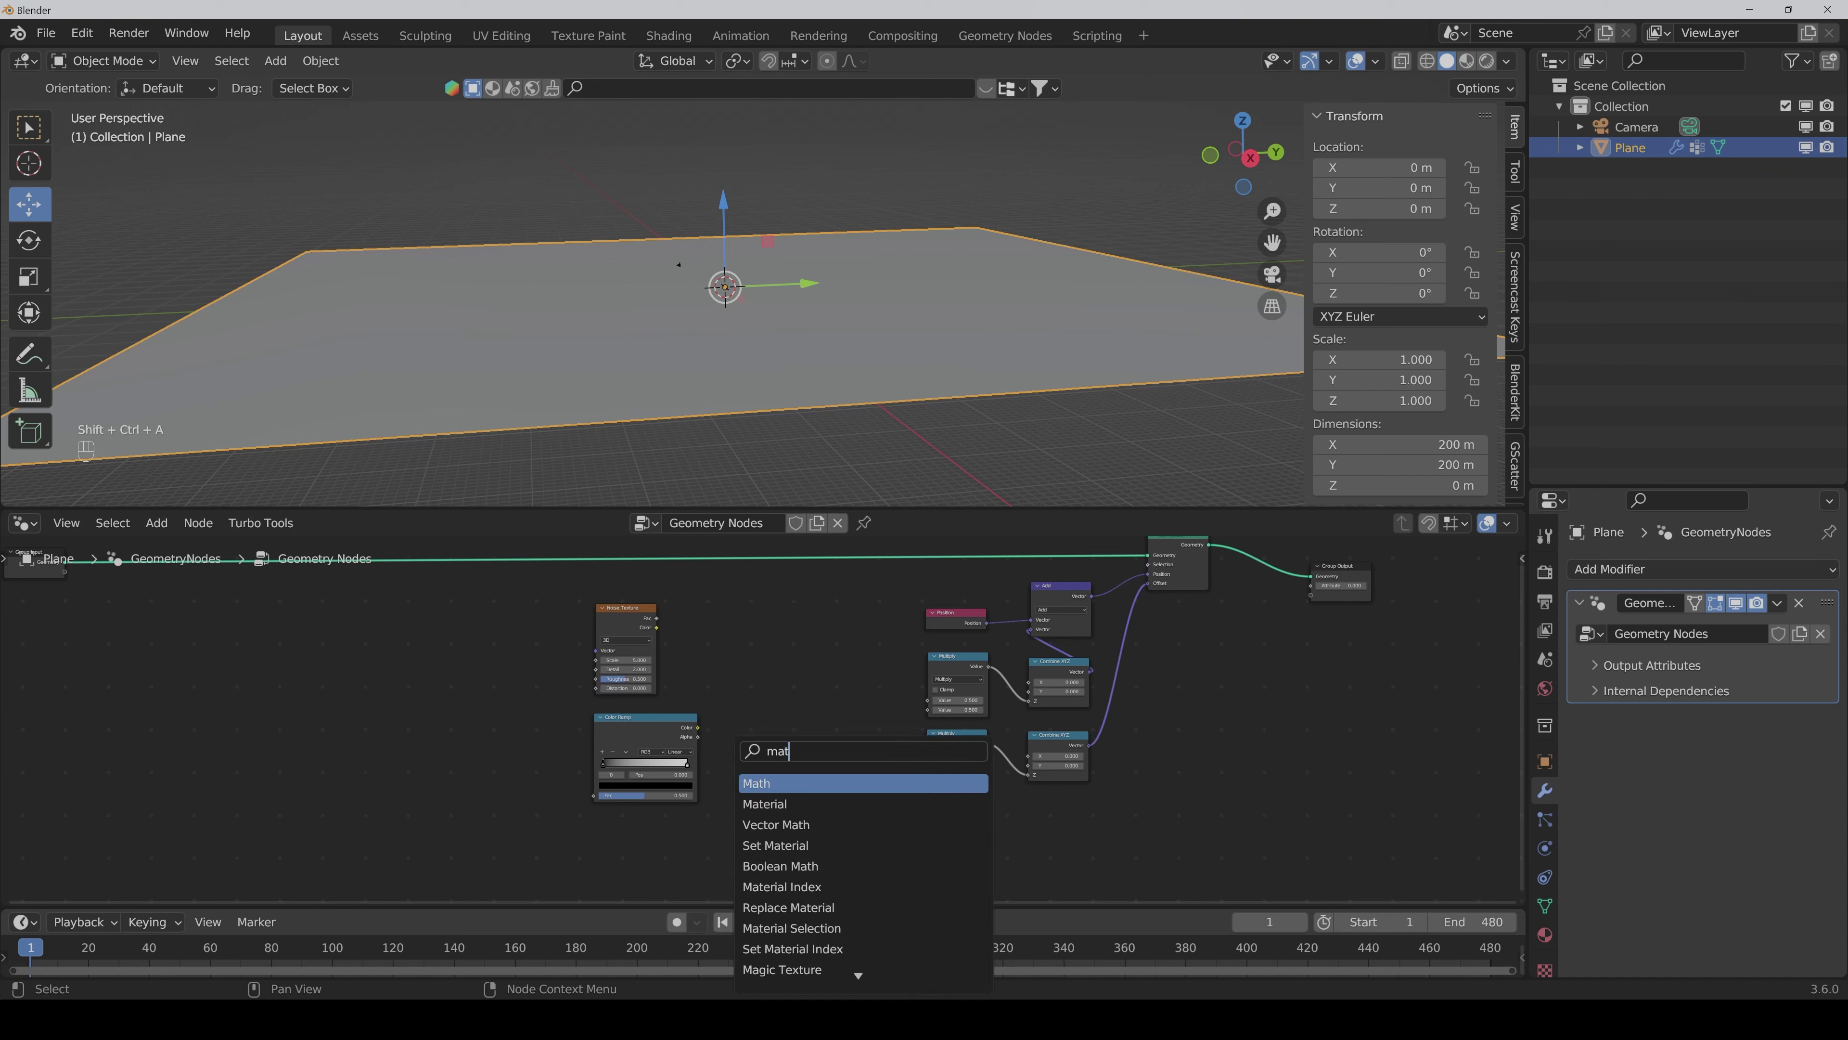
key(Return)
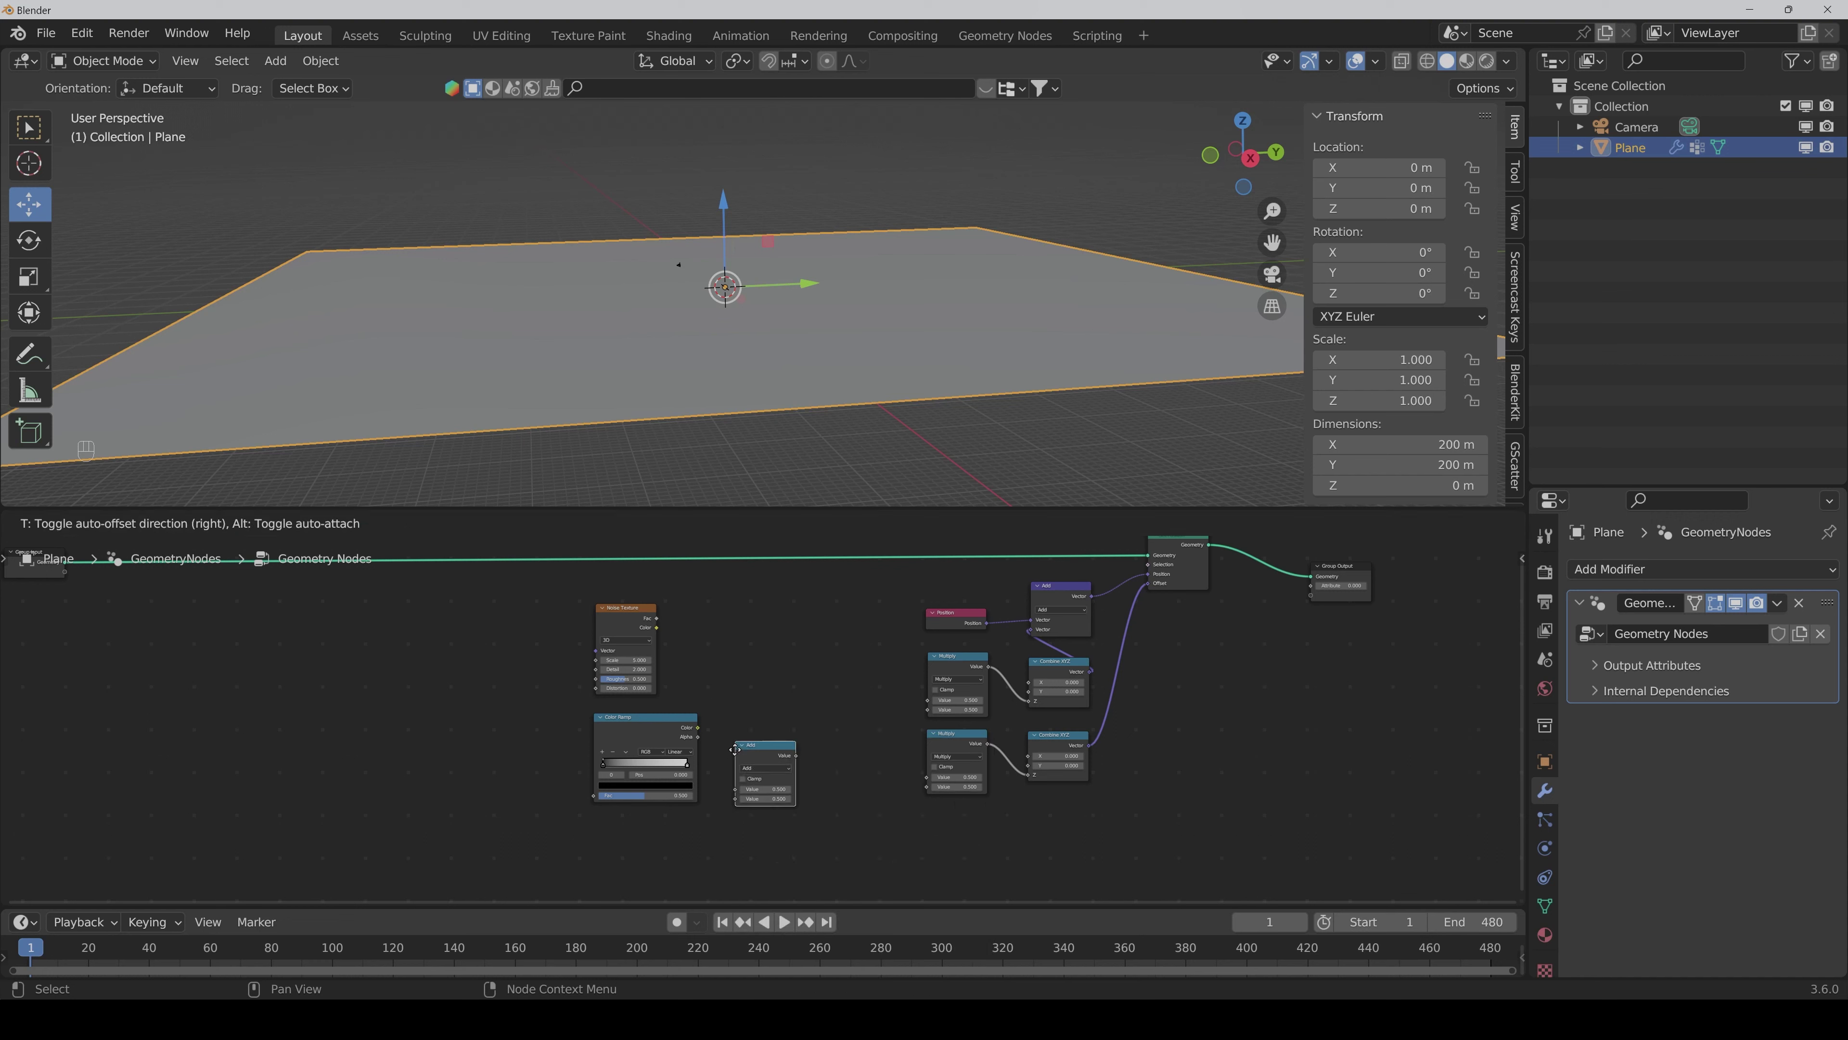
click(727, 741)
scroll(786, 779, up, 3)
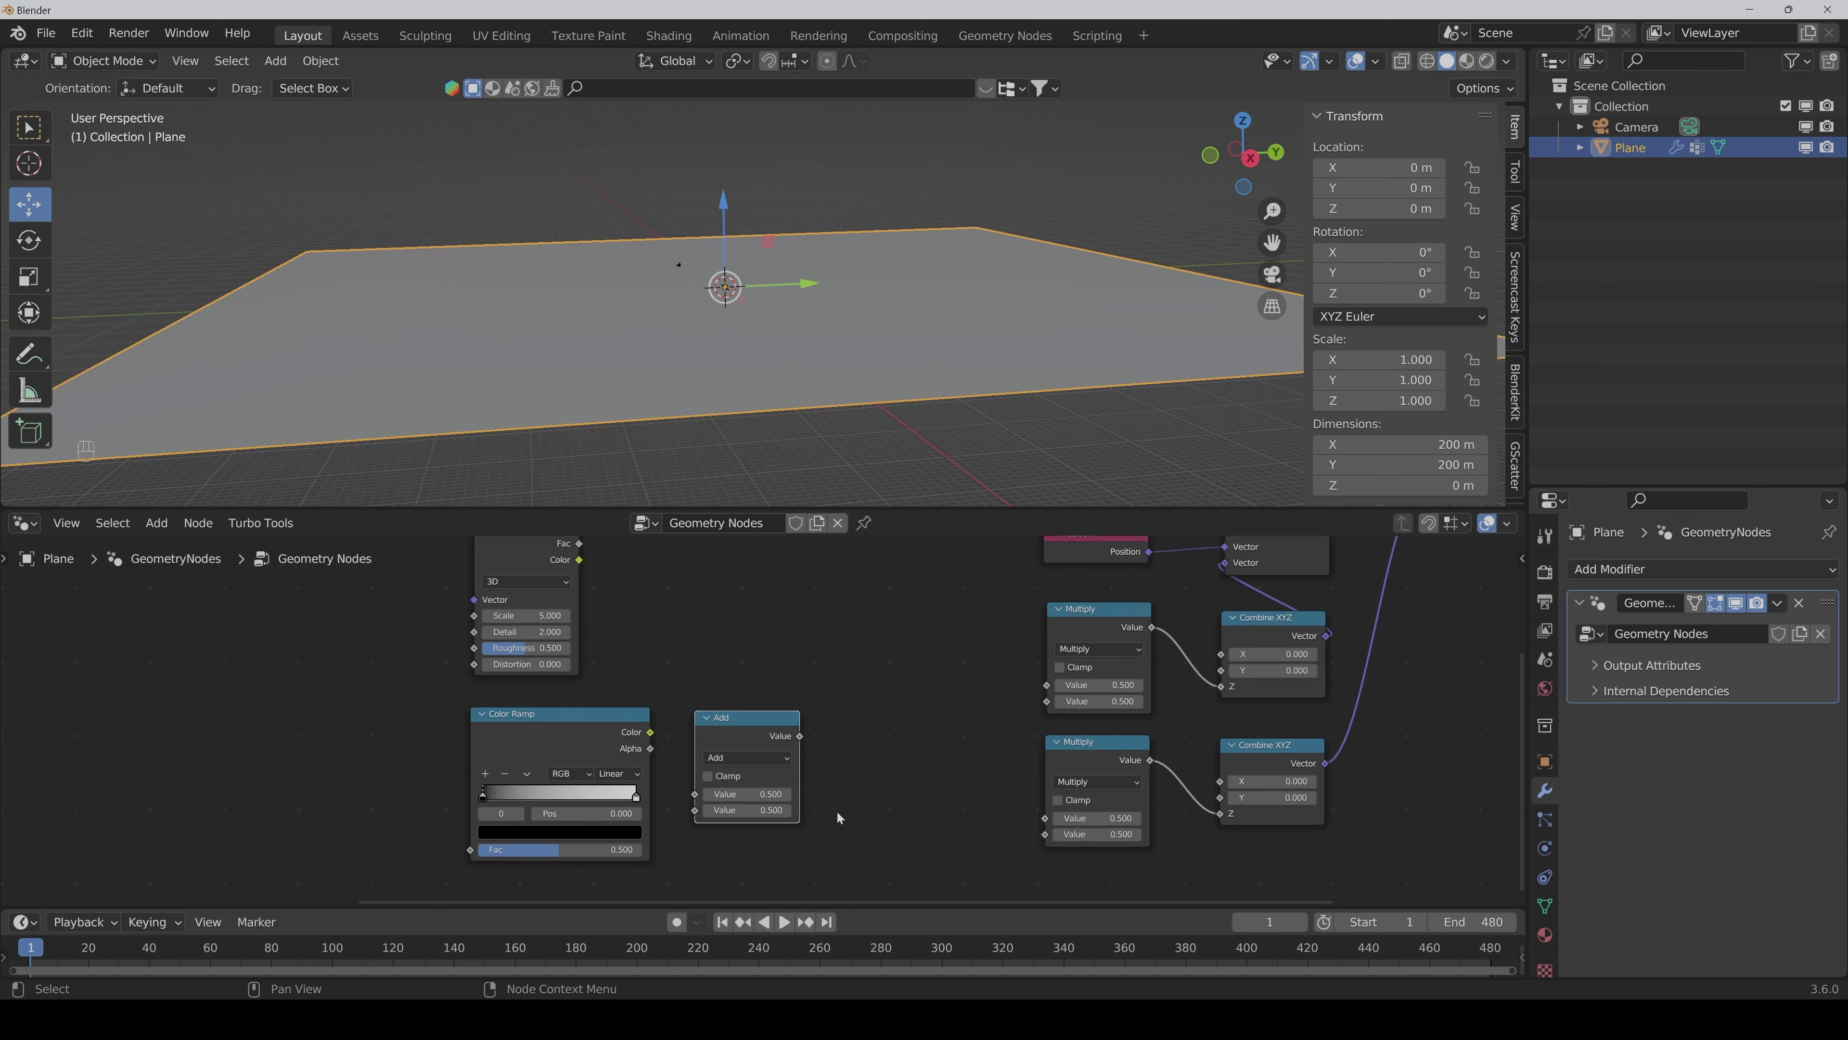
middle_drag(837, 816, 833, 761)
click(742, 702)
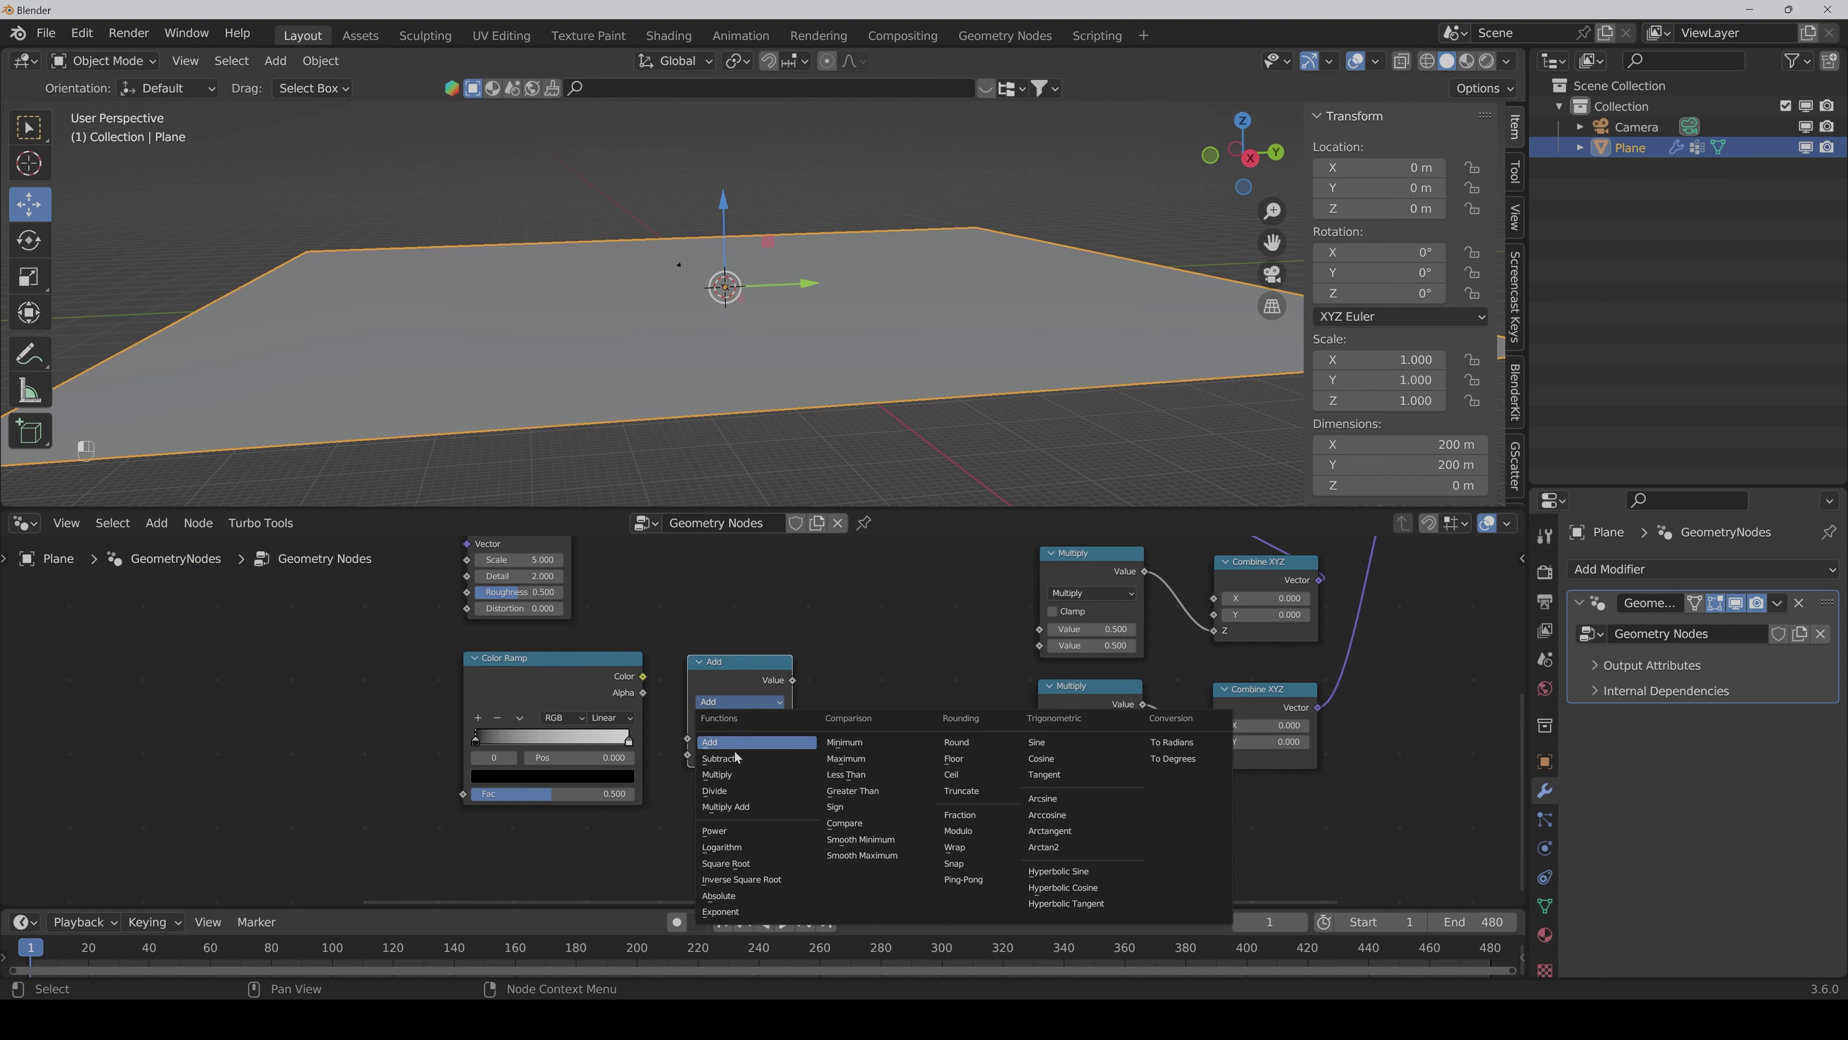
click(725, 775)
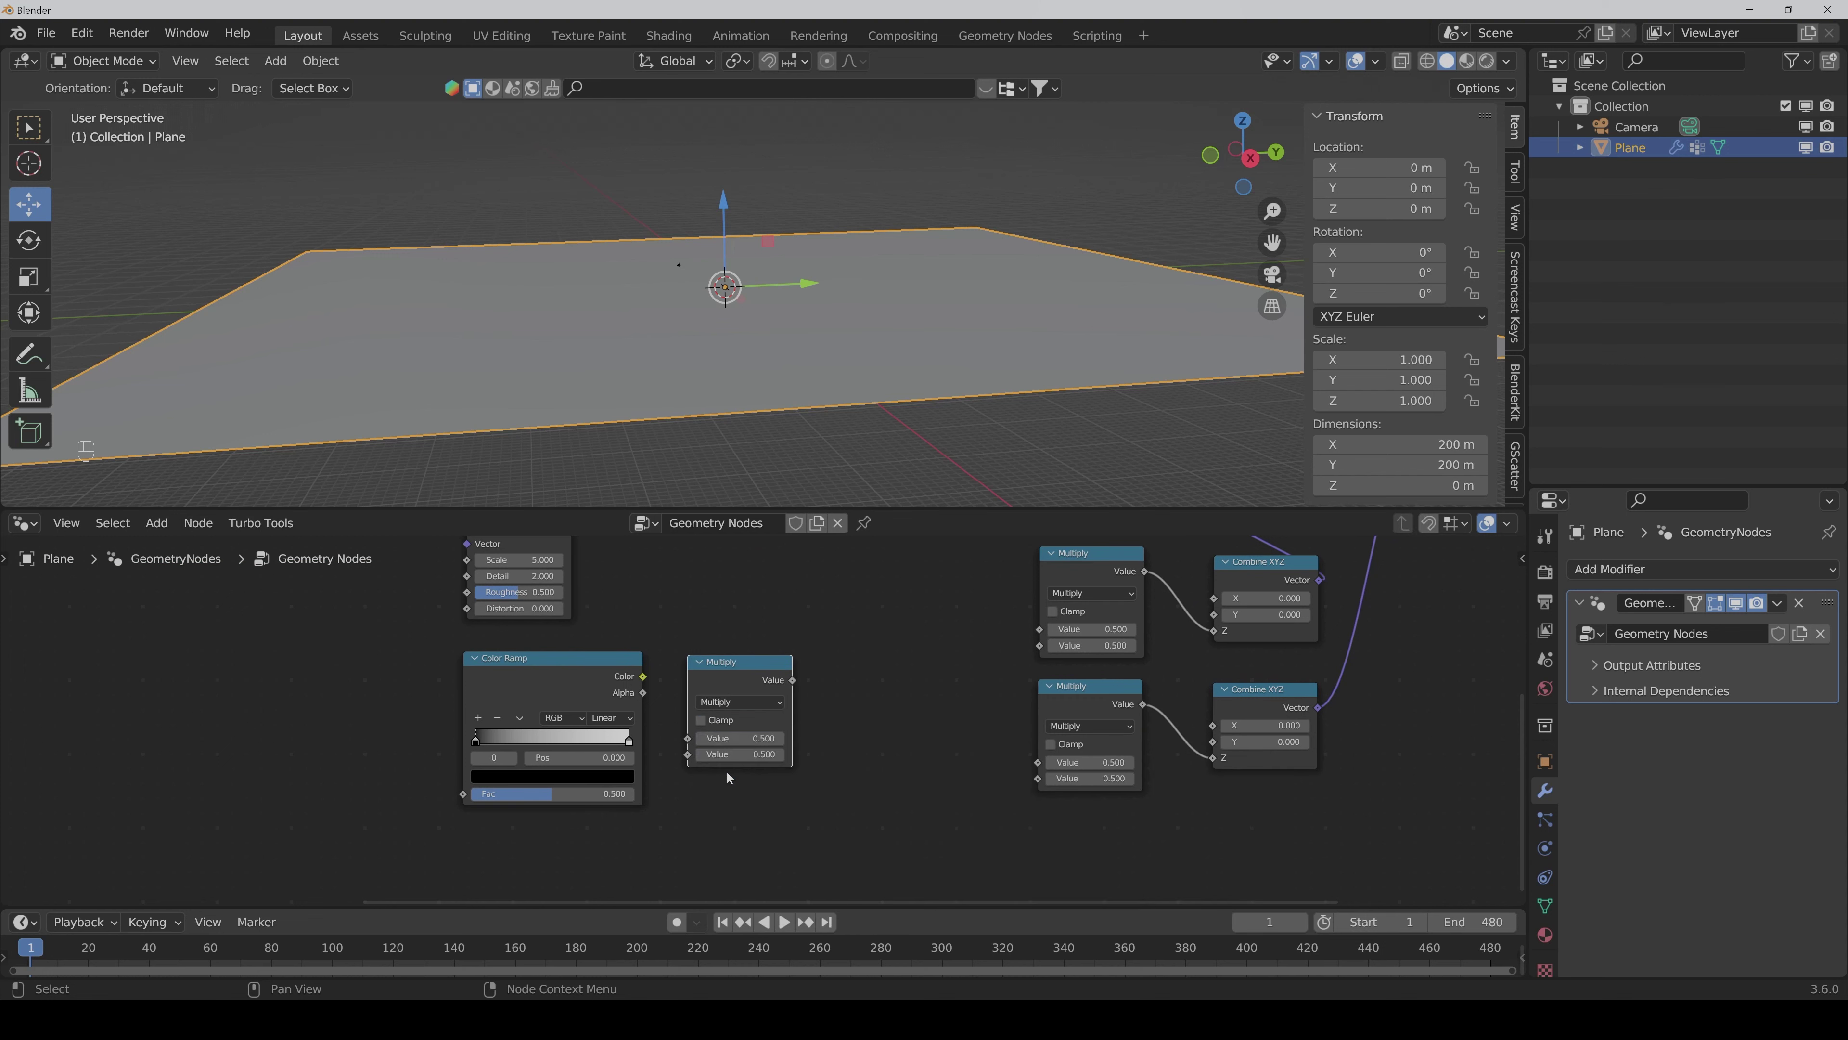
Step: Link the Color Ramp's Color to the new Multiply's first value, and its output to the upper Multiply's second and lower Multiply's first value
click(646, 678)
drag(645, 678, 688, 741)
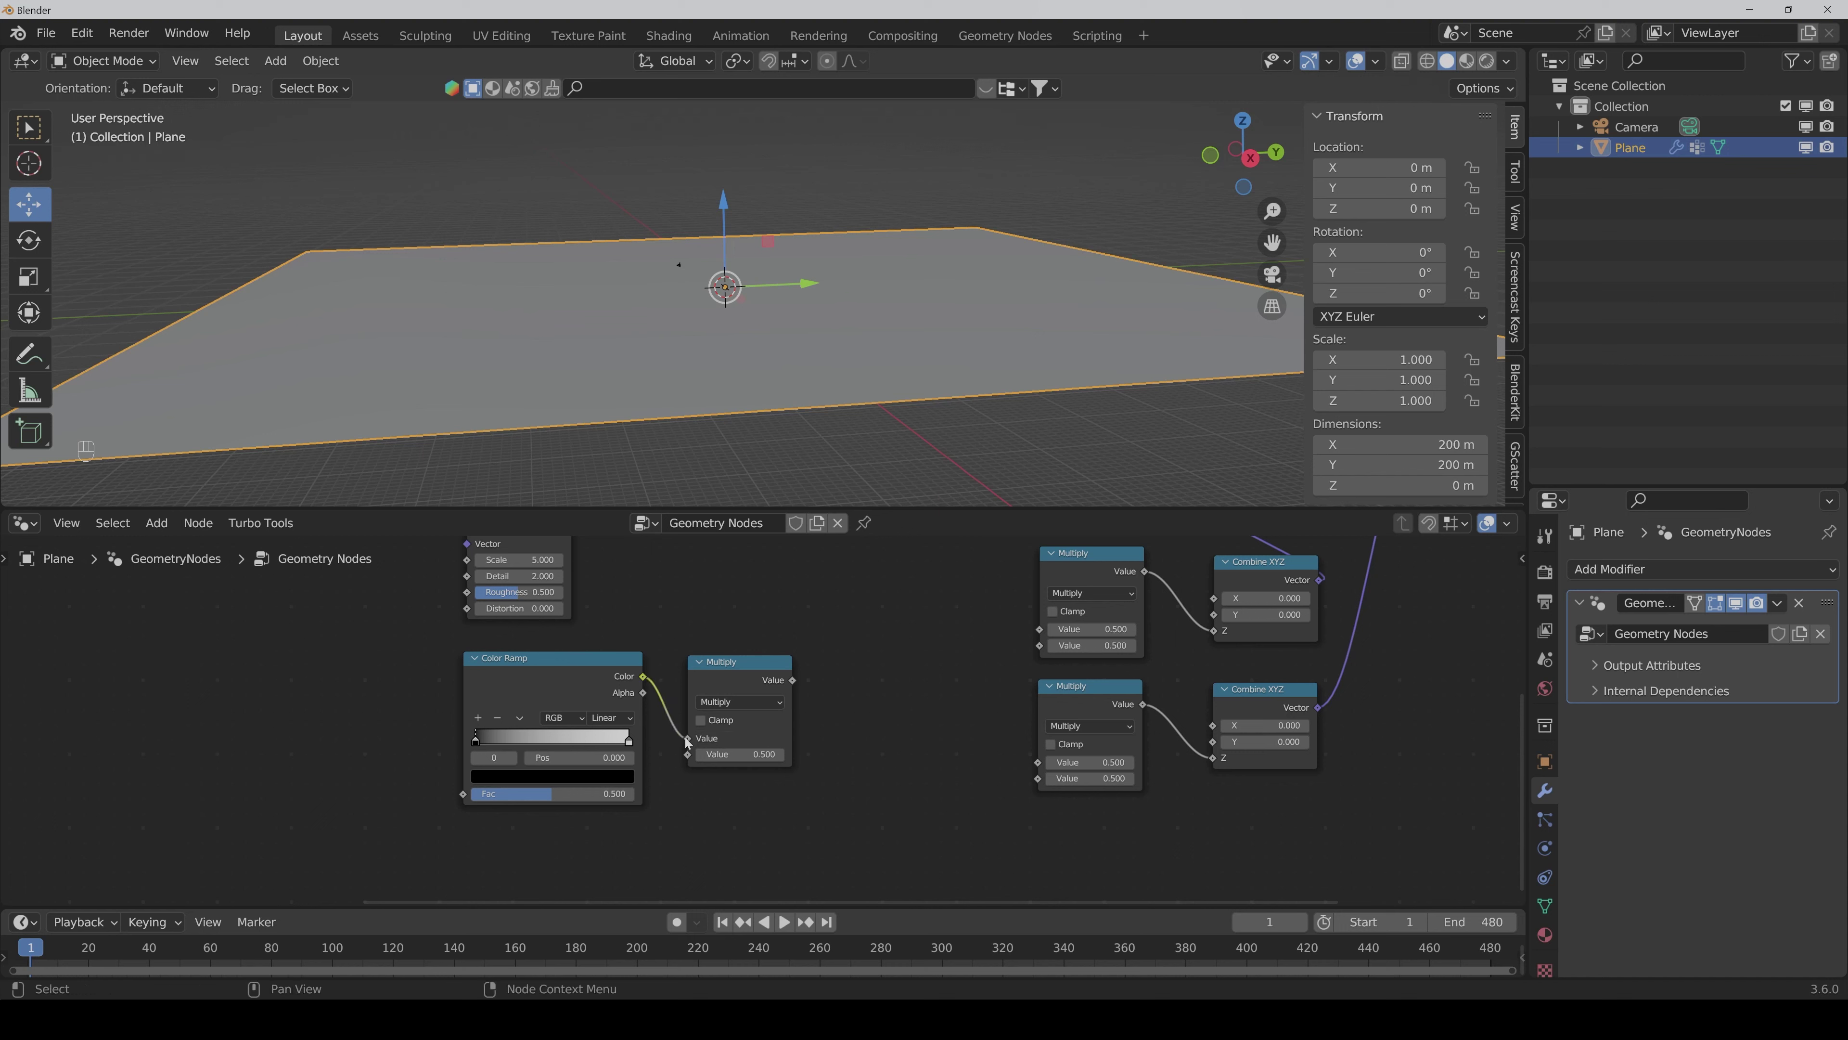
scroll(784, 610, down, 3)
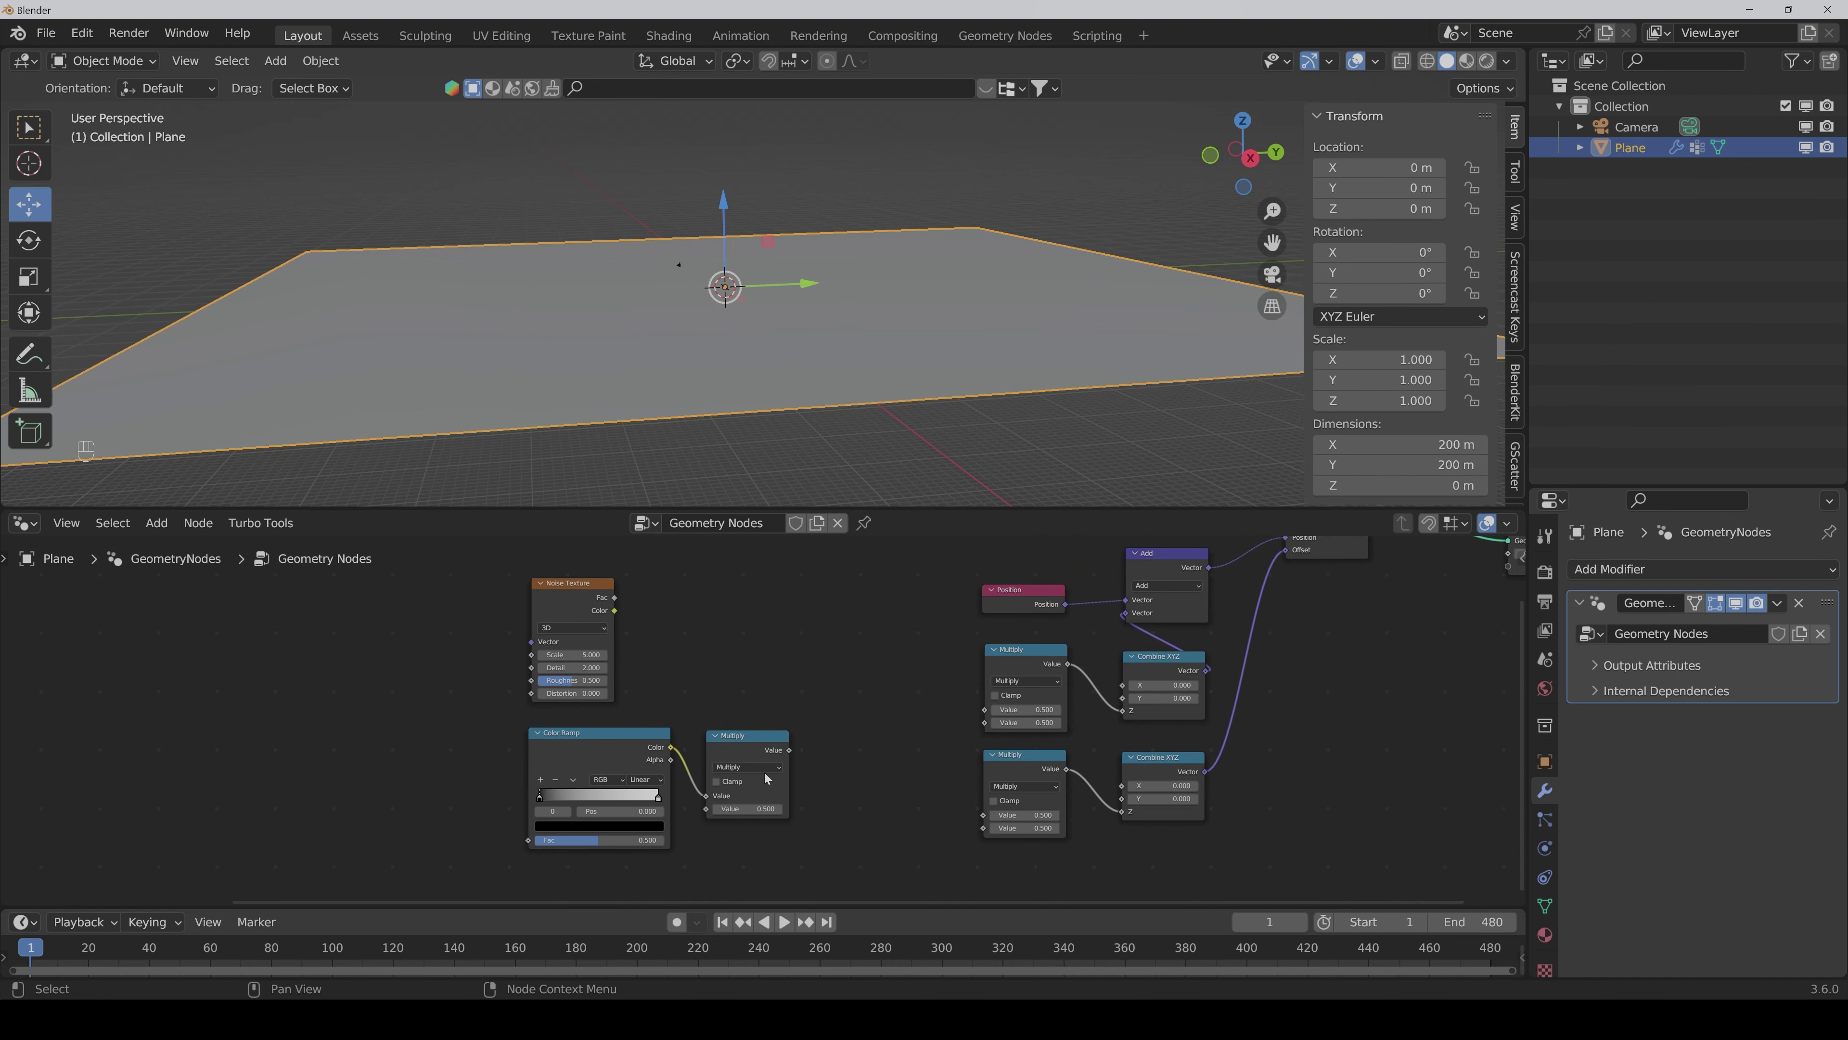
ctrl+scroll(765, 777, right, 2)
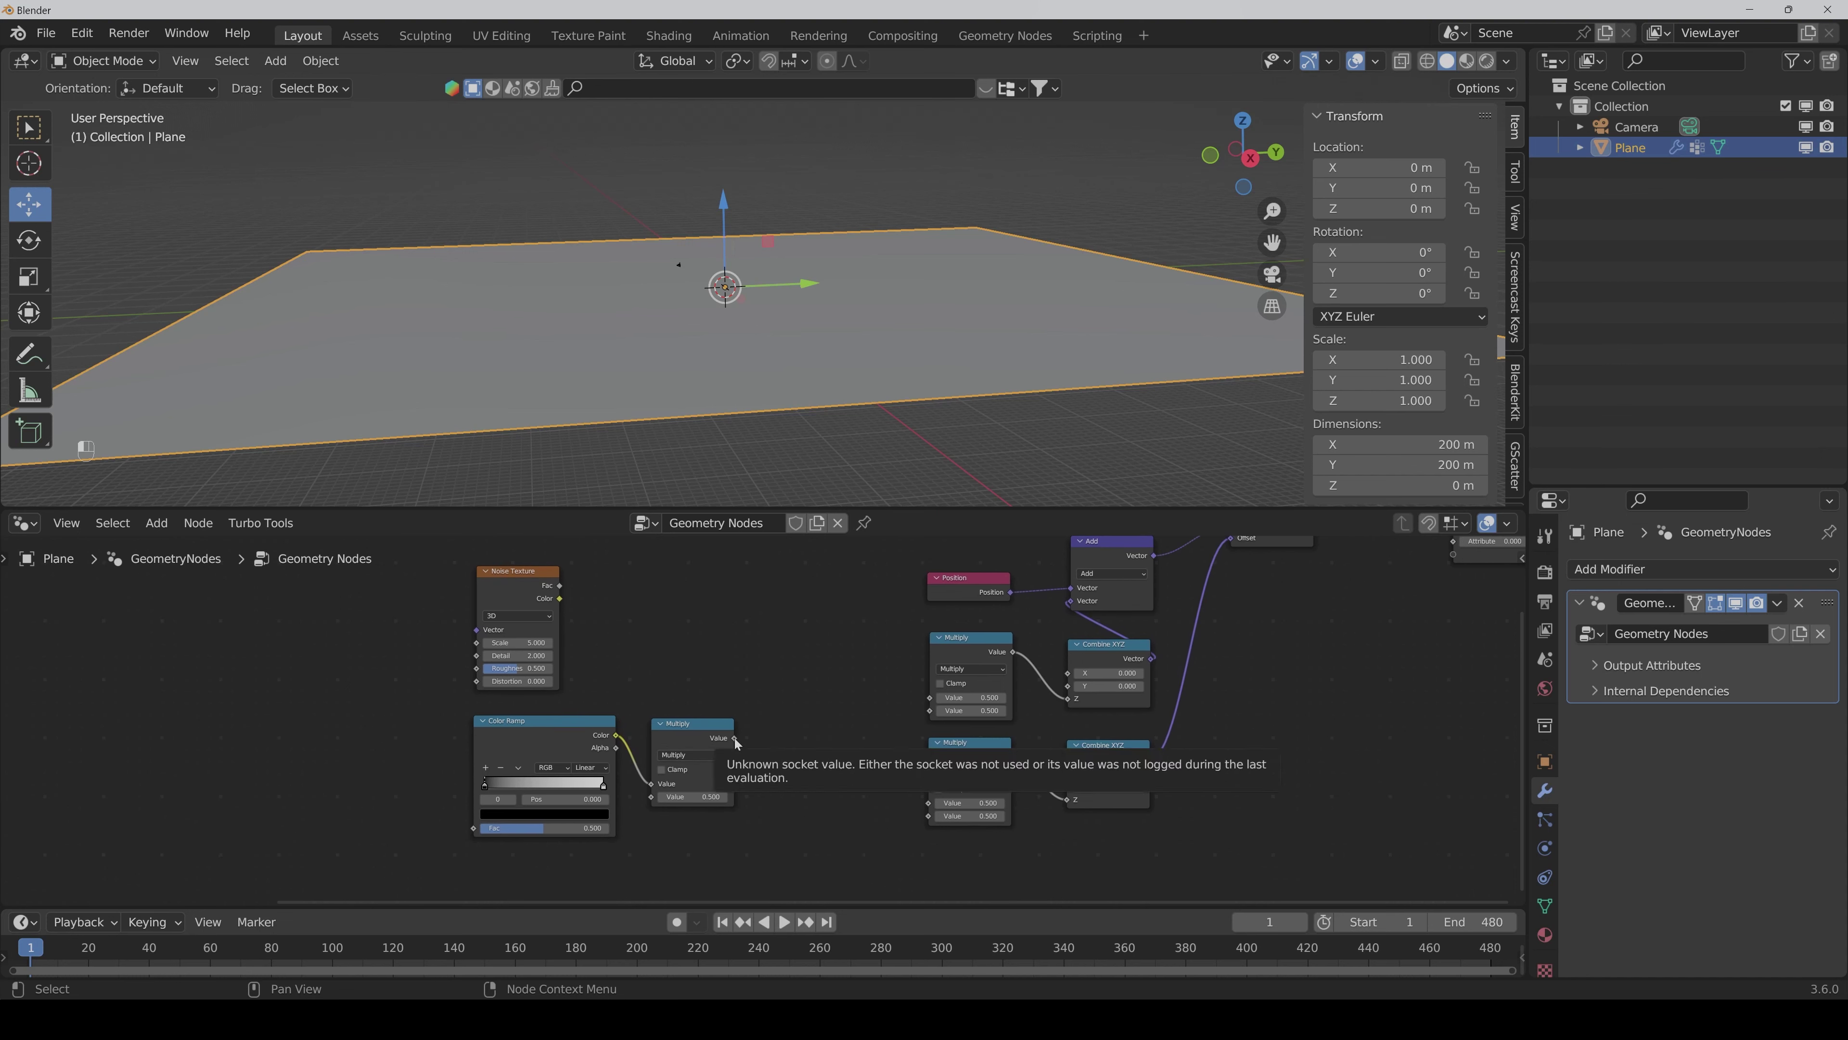
drag(735, 738, 780, 750)
drag(864, 813, 937, 806)
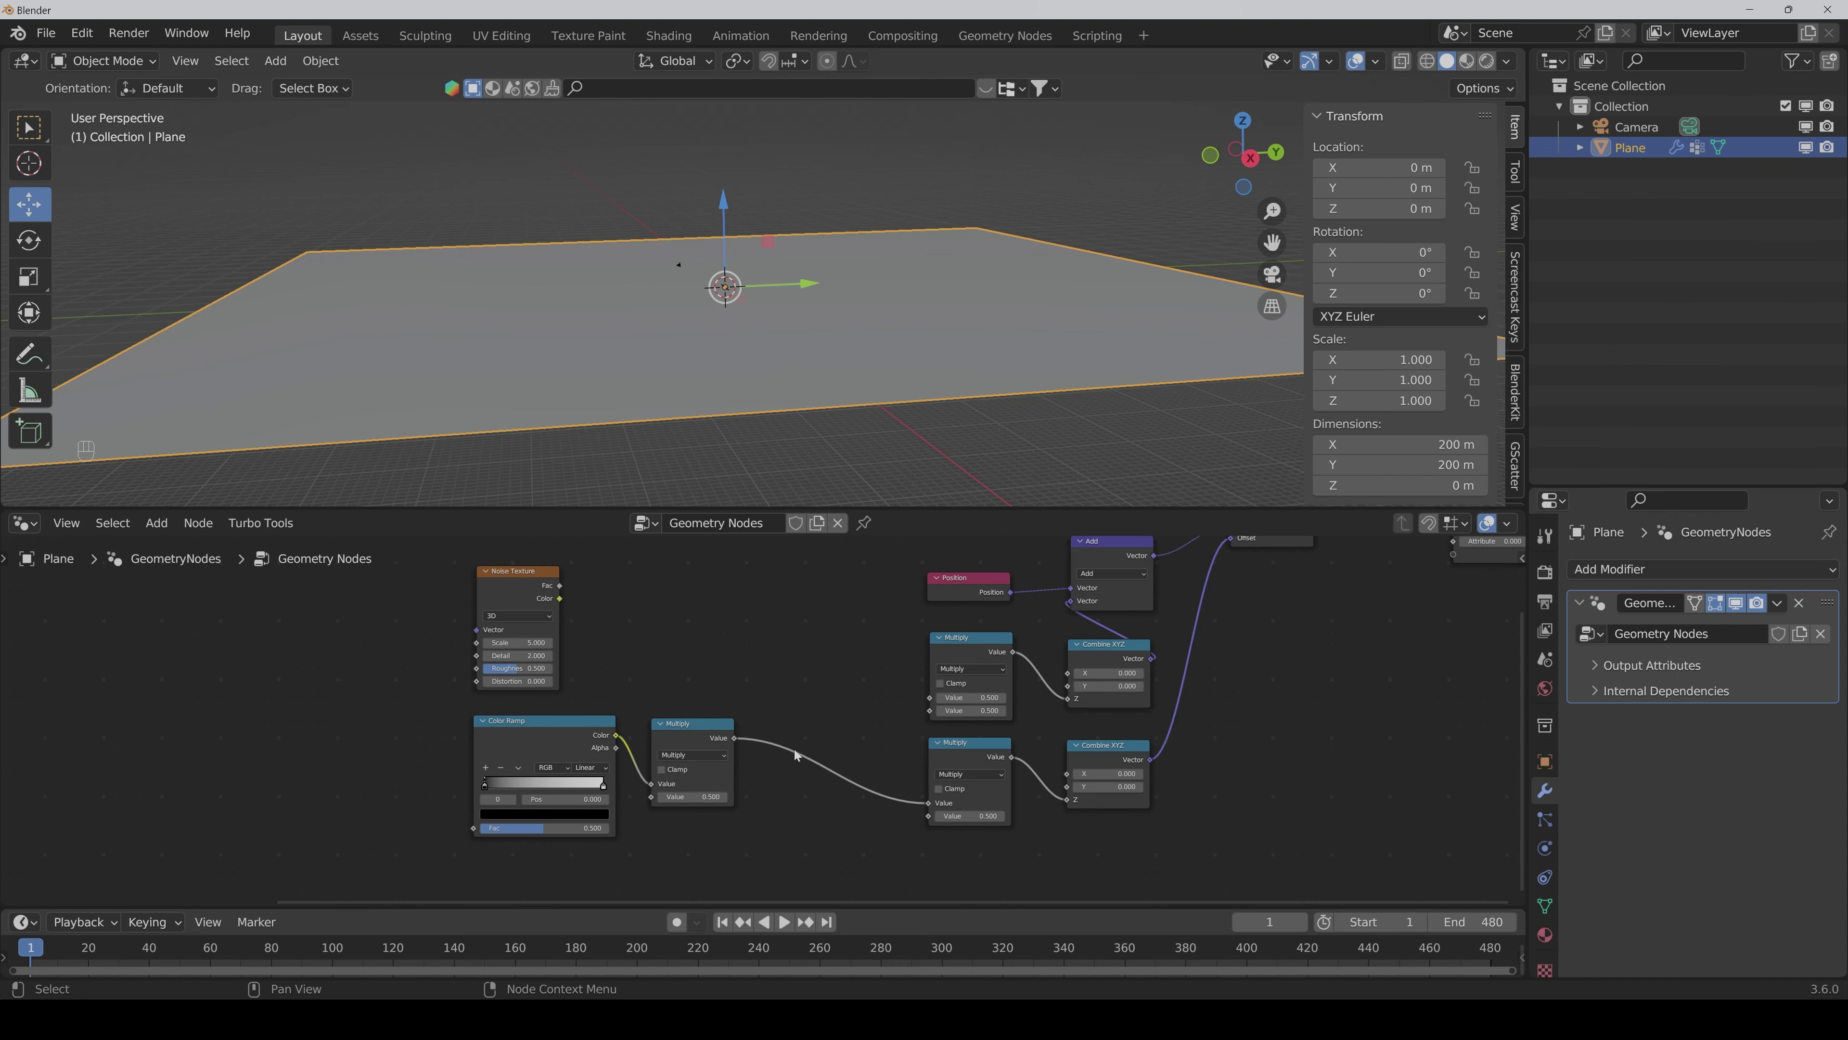
drag(734, 738, 934, 712)
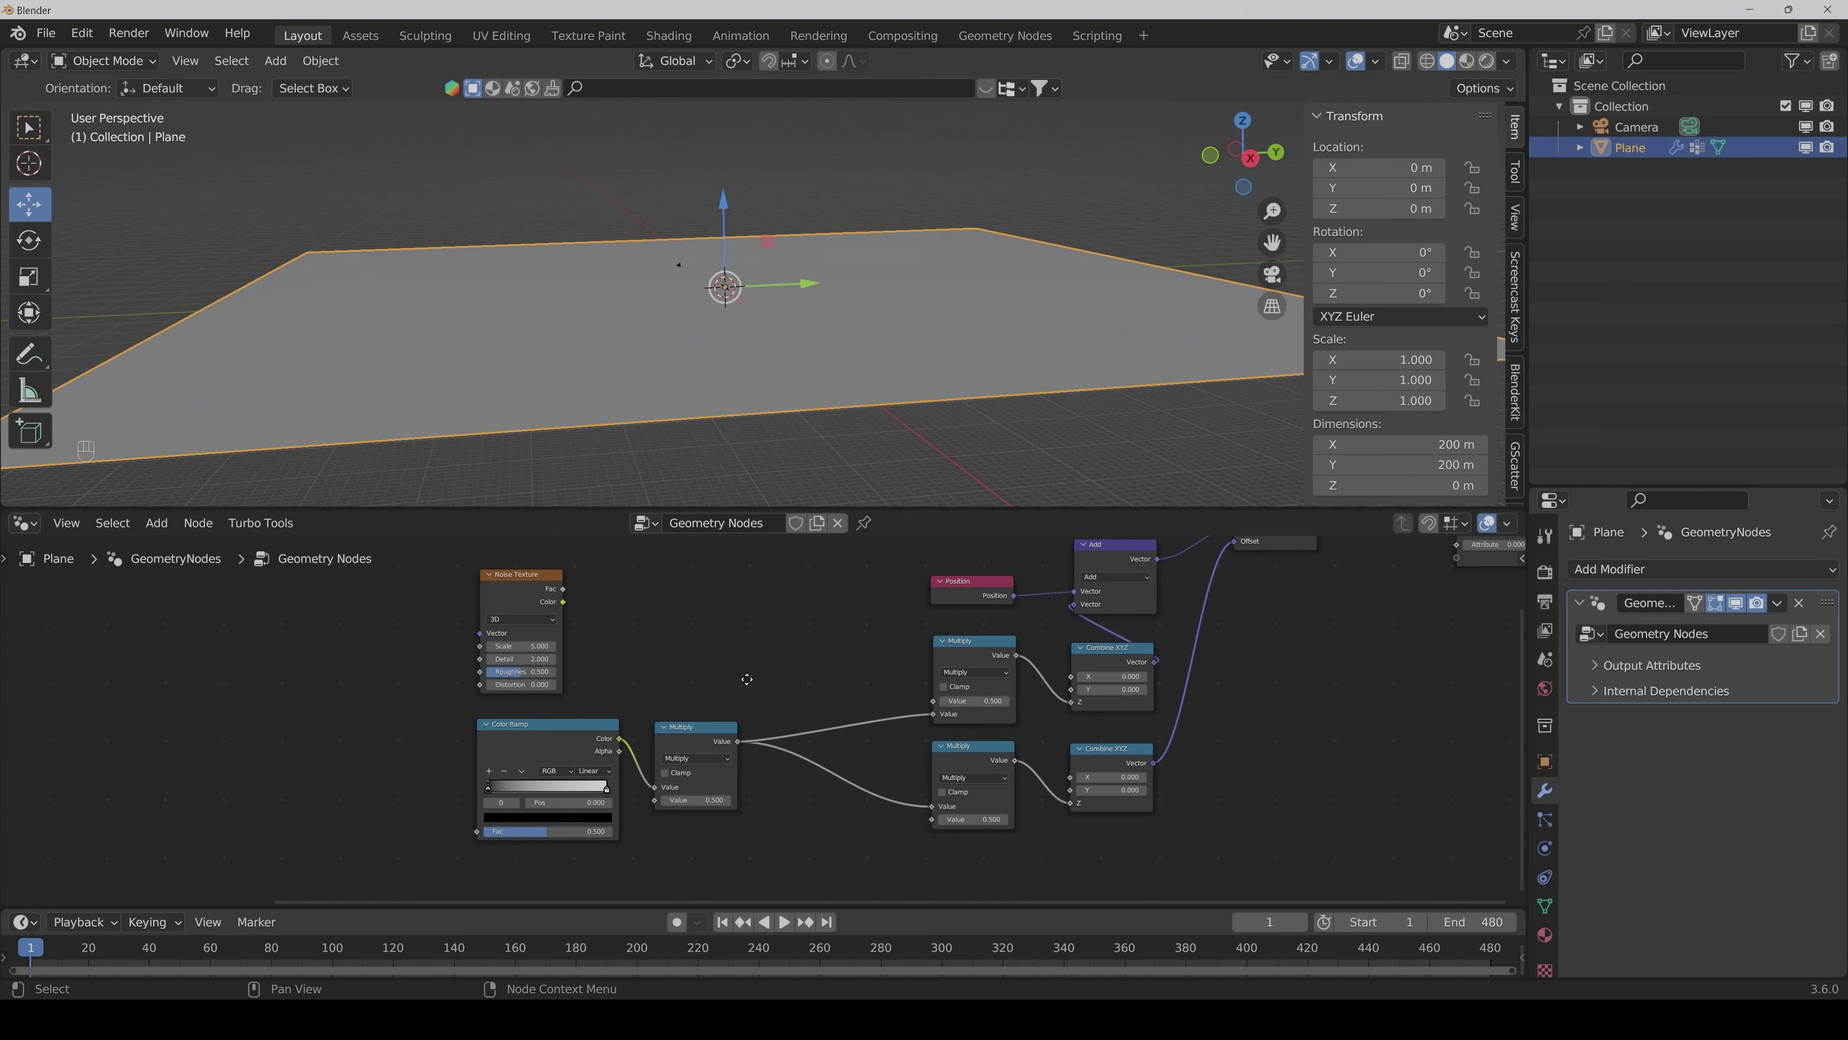
Step: Connect the Noise Texture's Fac output to the first value of the upper Multiply node feeding Combine XYZ
middle_drag(651, 640, 704, 692)
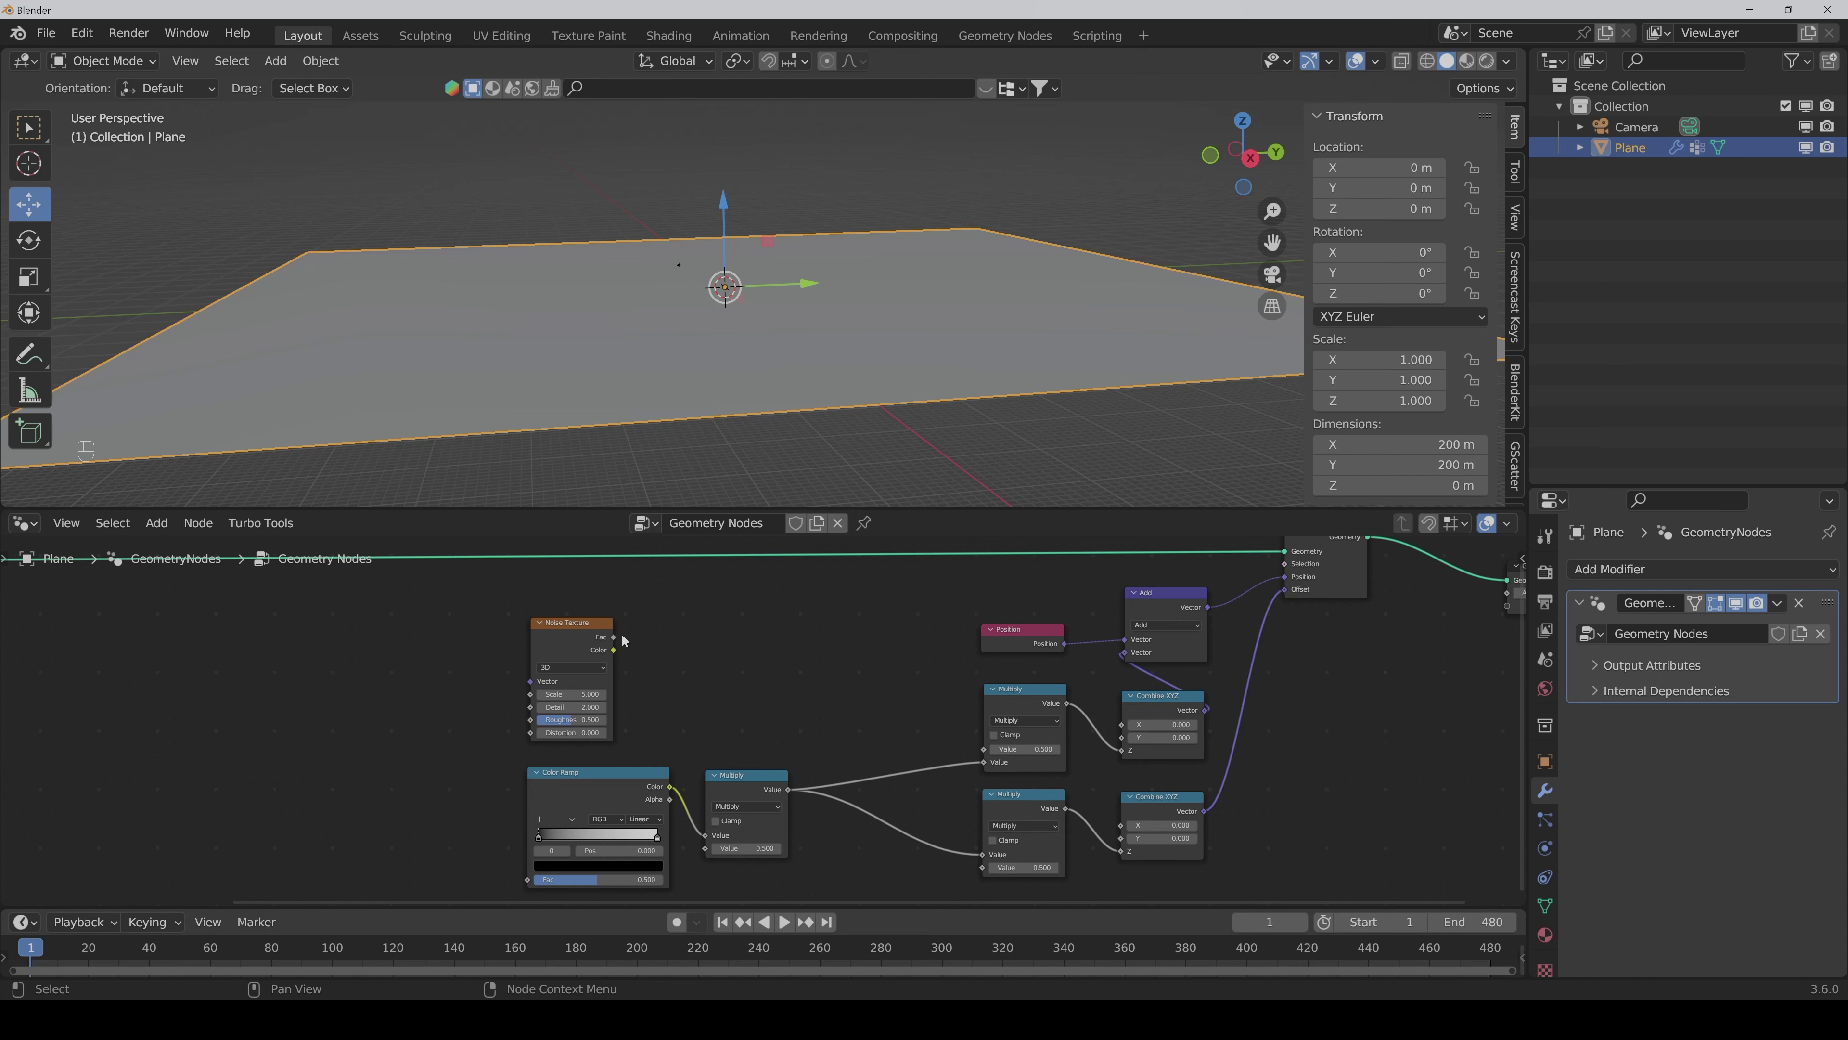
drag(614, 638, 986, 750)
middle_drag(1153, 773, 1110, 741)
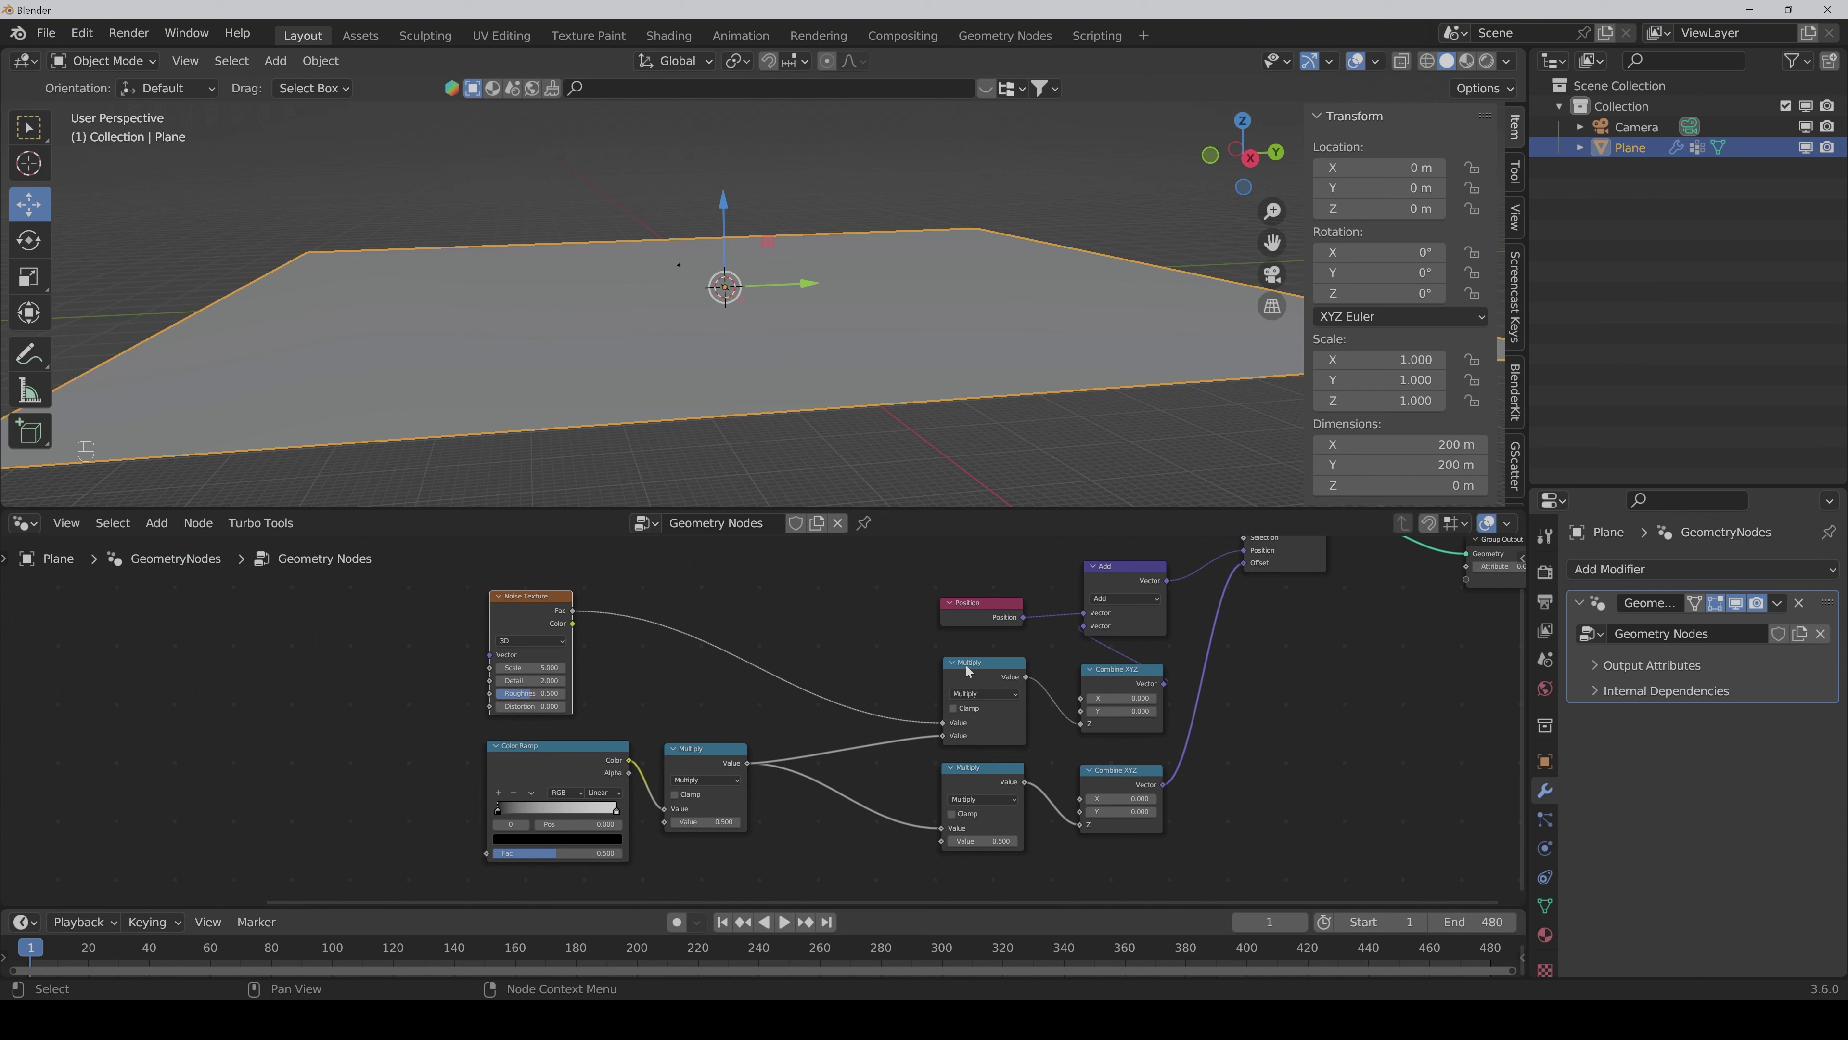
Step: Flip the Color Ramp so its gradient runs from white to black
middle_drag(765, 820, 833, 771)
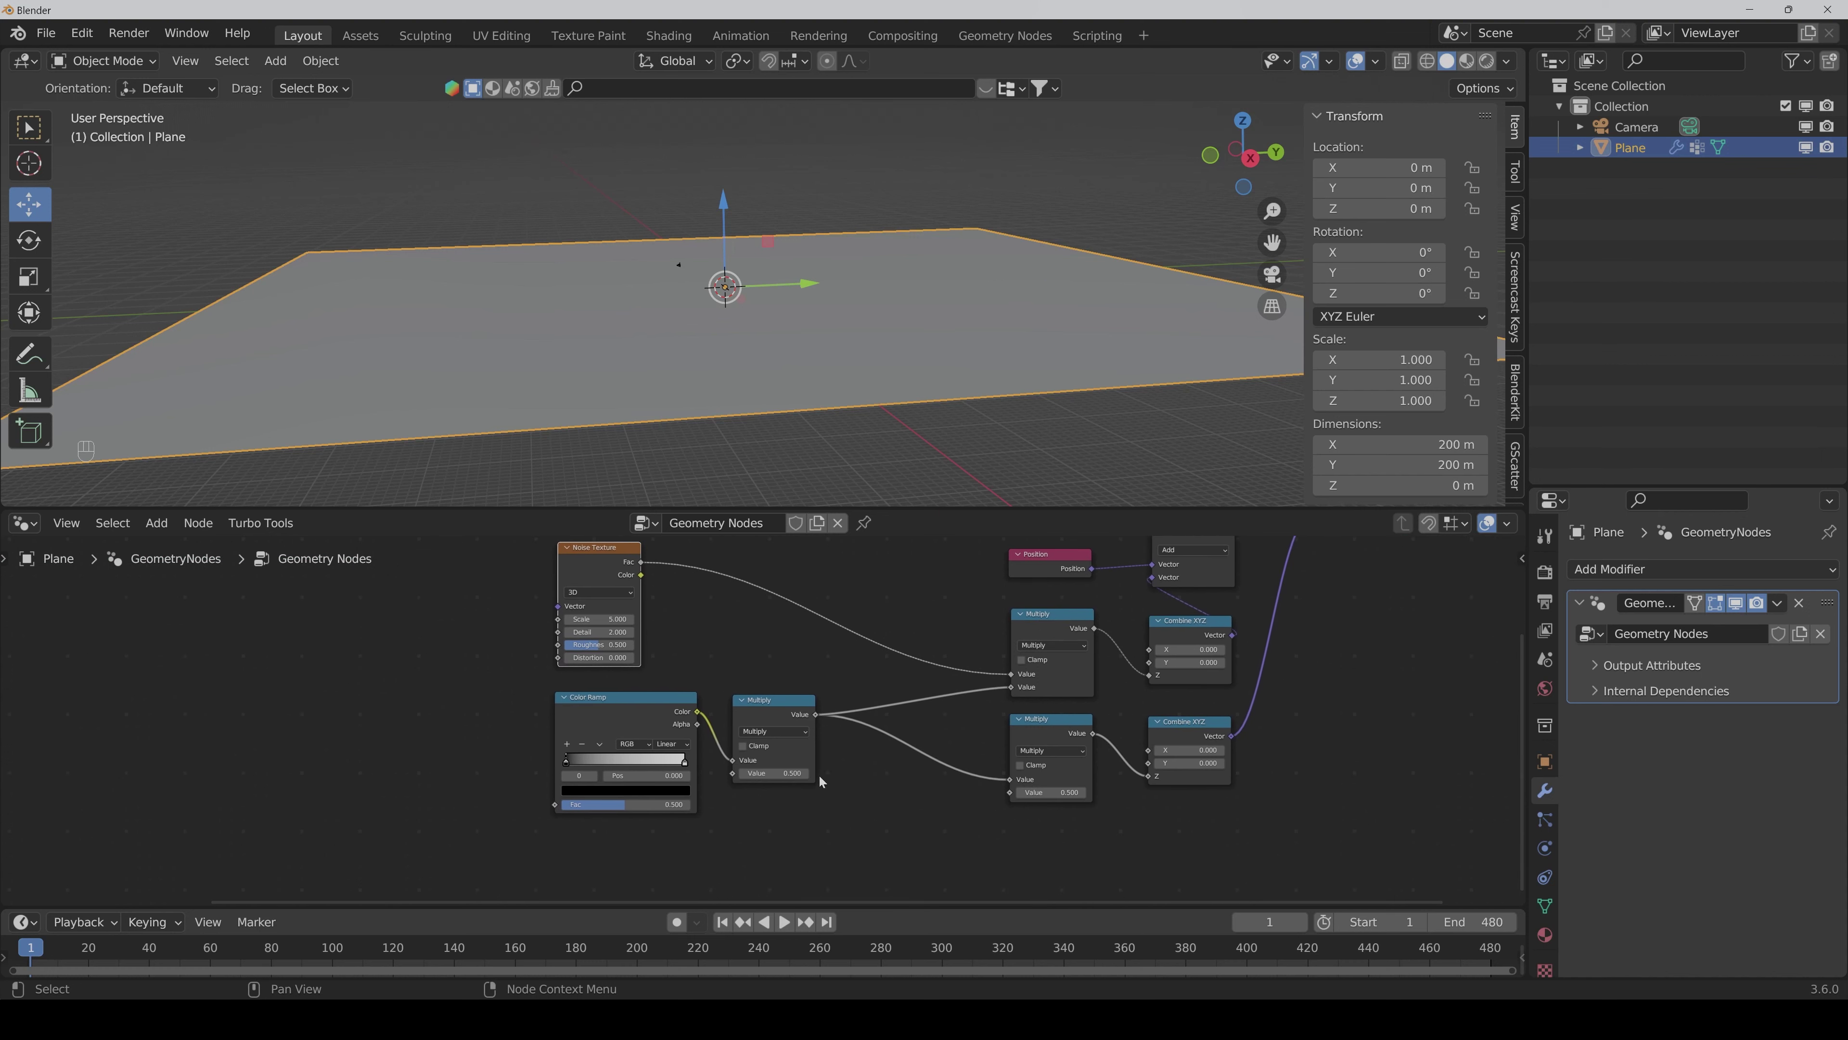
click(601, 744)
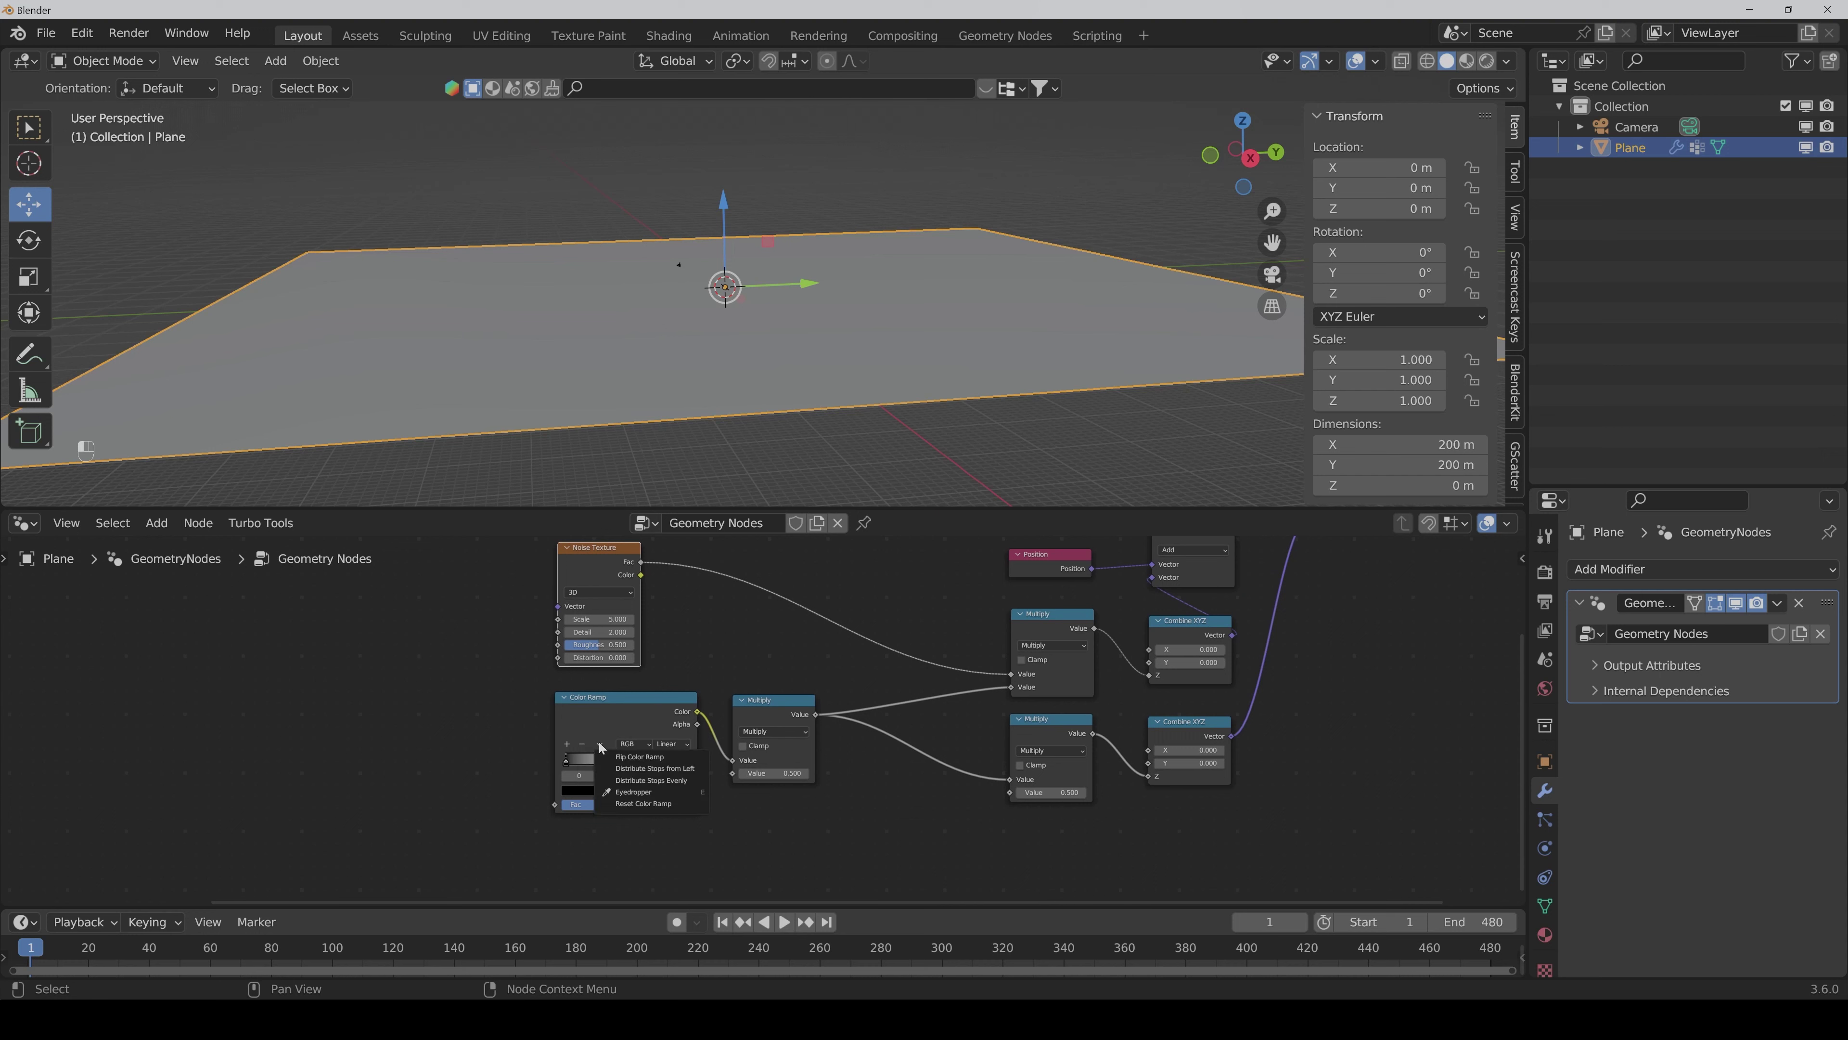
click(643, 758)
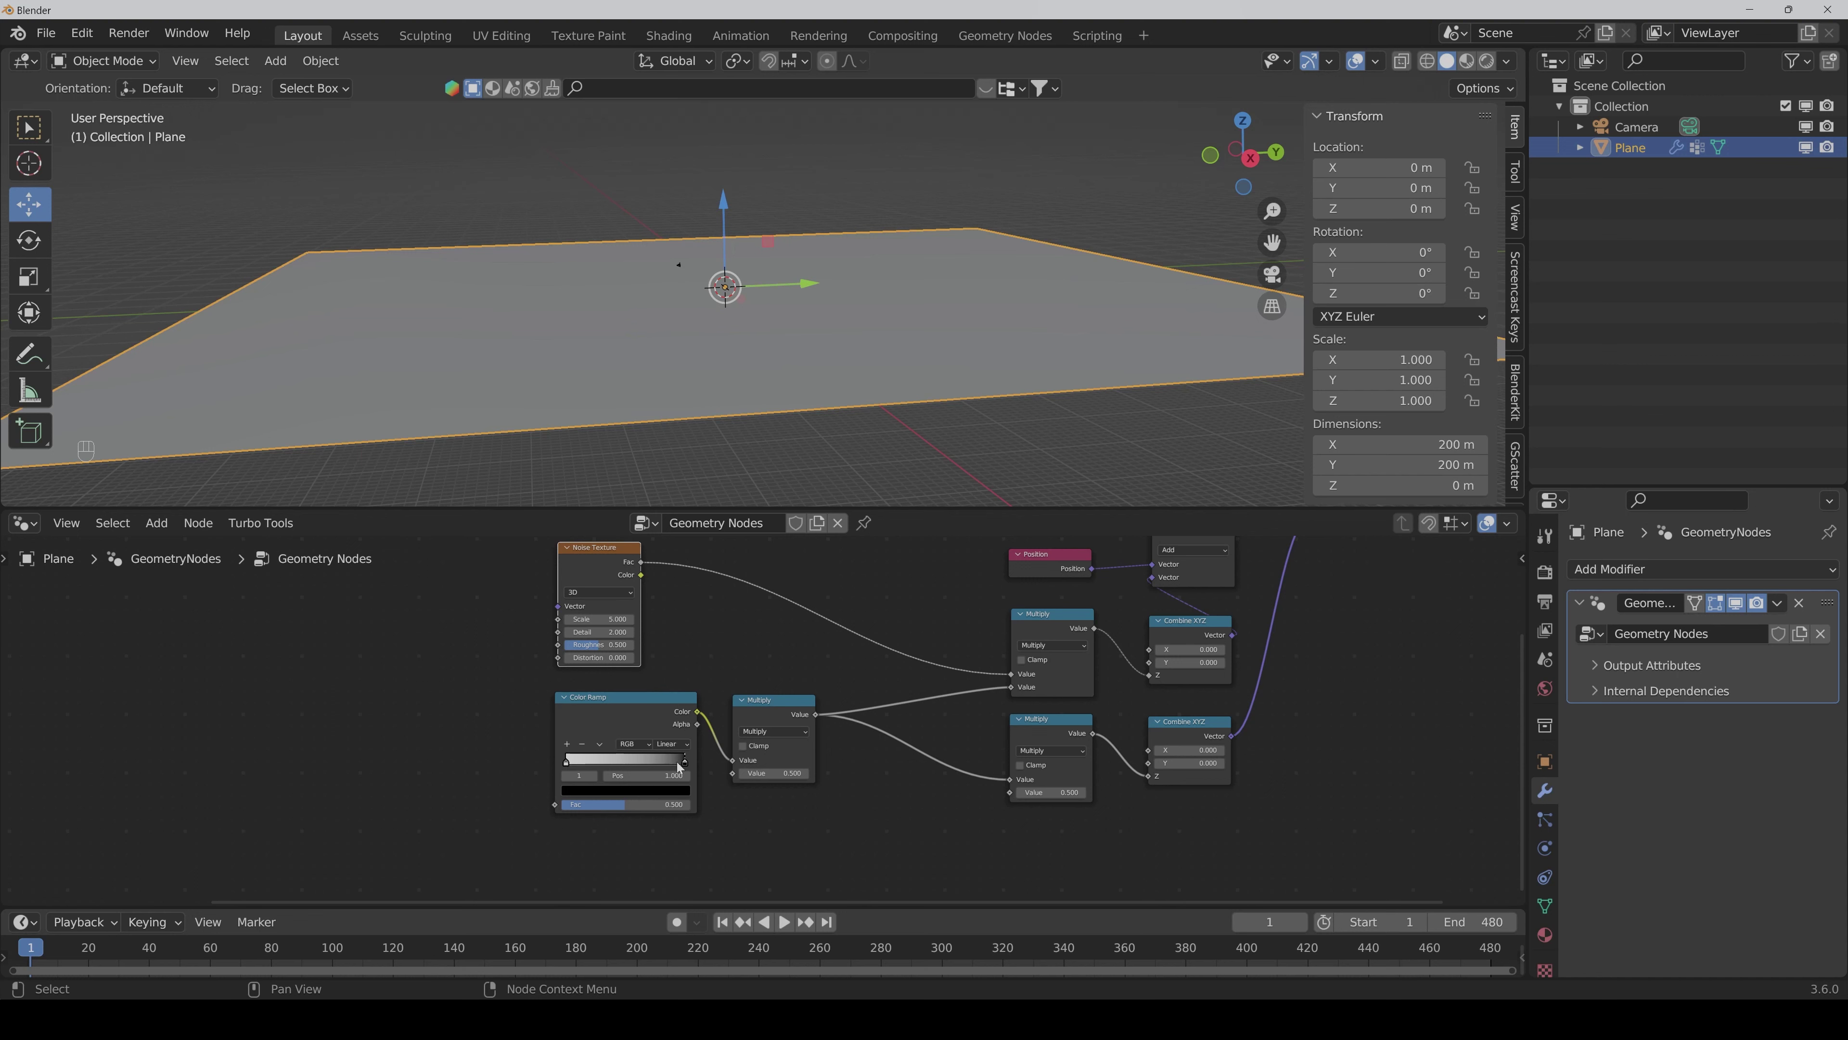
Step: Add a Set Position node in the free space before the Noise Texture and Color Ramp nodes
ctrl+scroll(517, 795, left, 6)
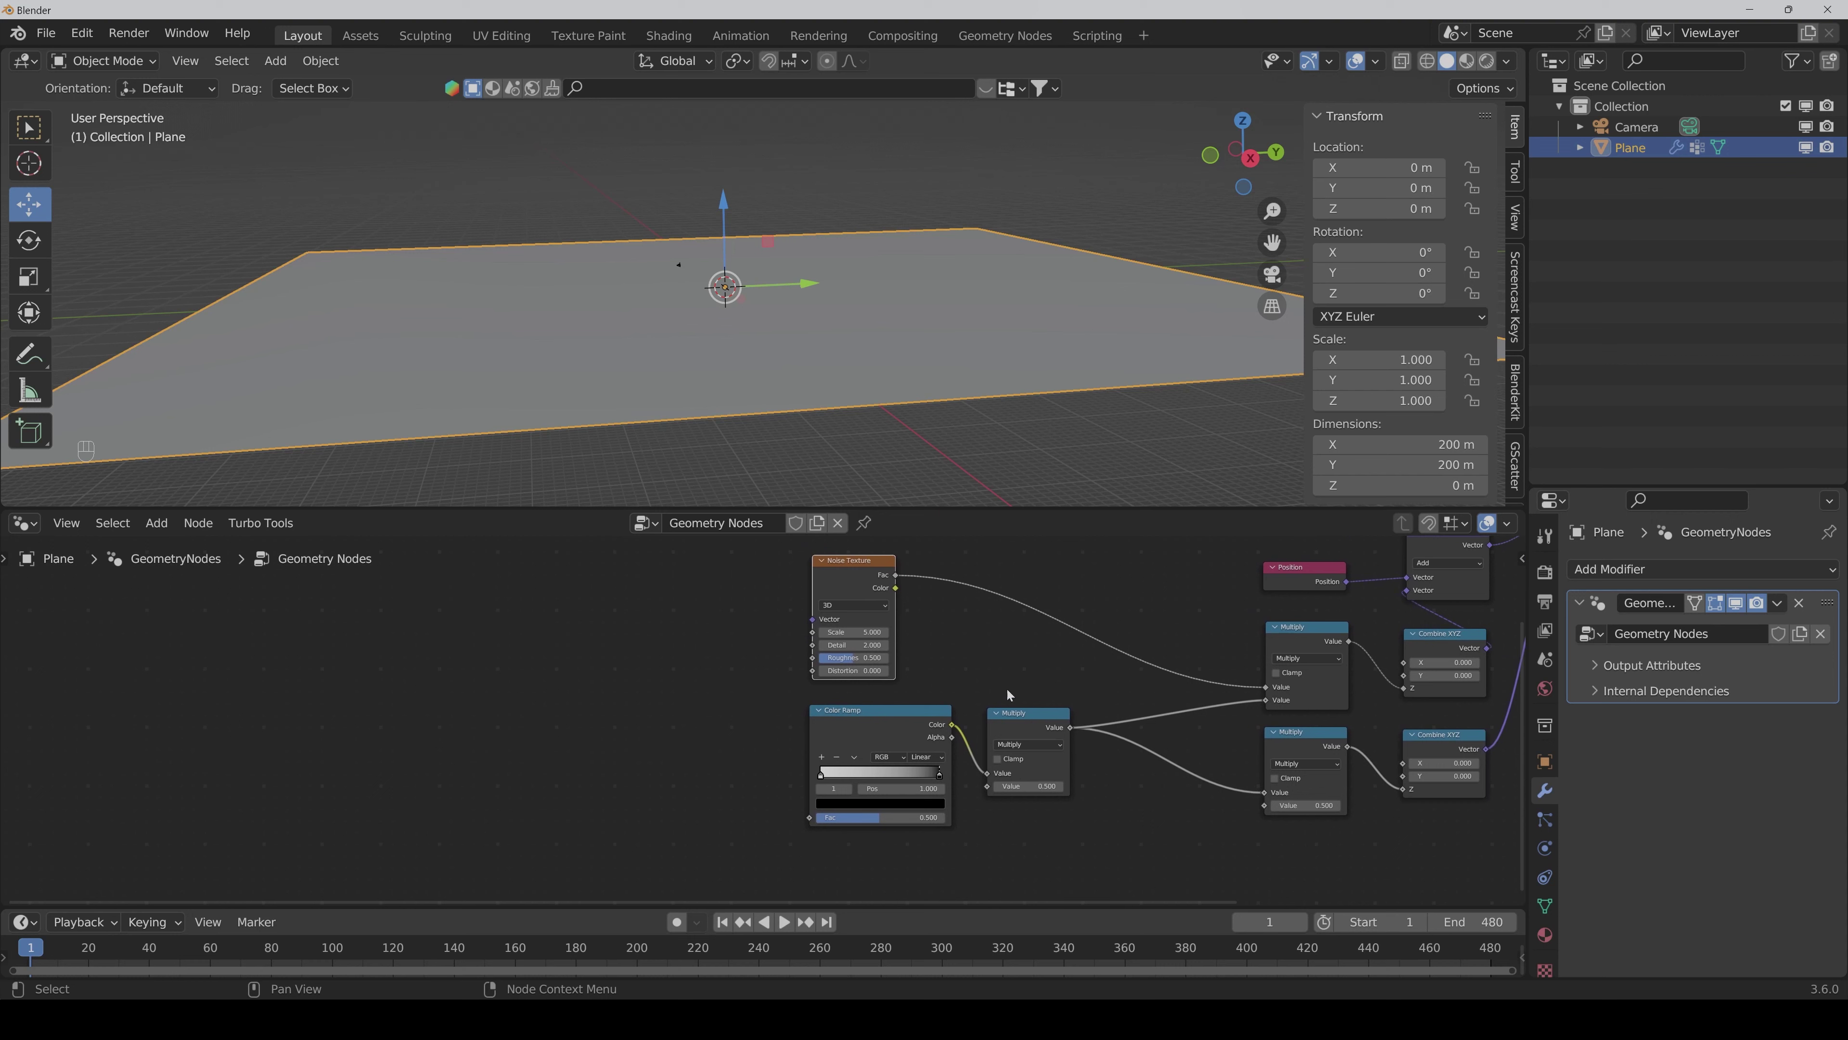
scroll(653, 658, down, 1)
ctrl+scroll(717, 669, left, 4)
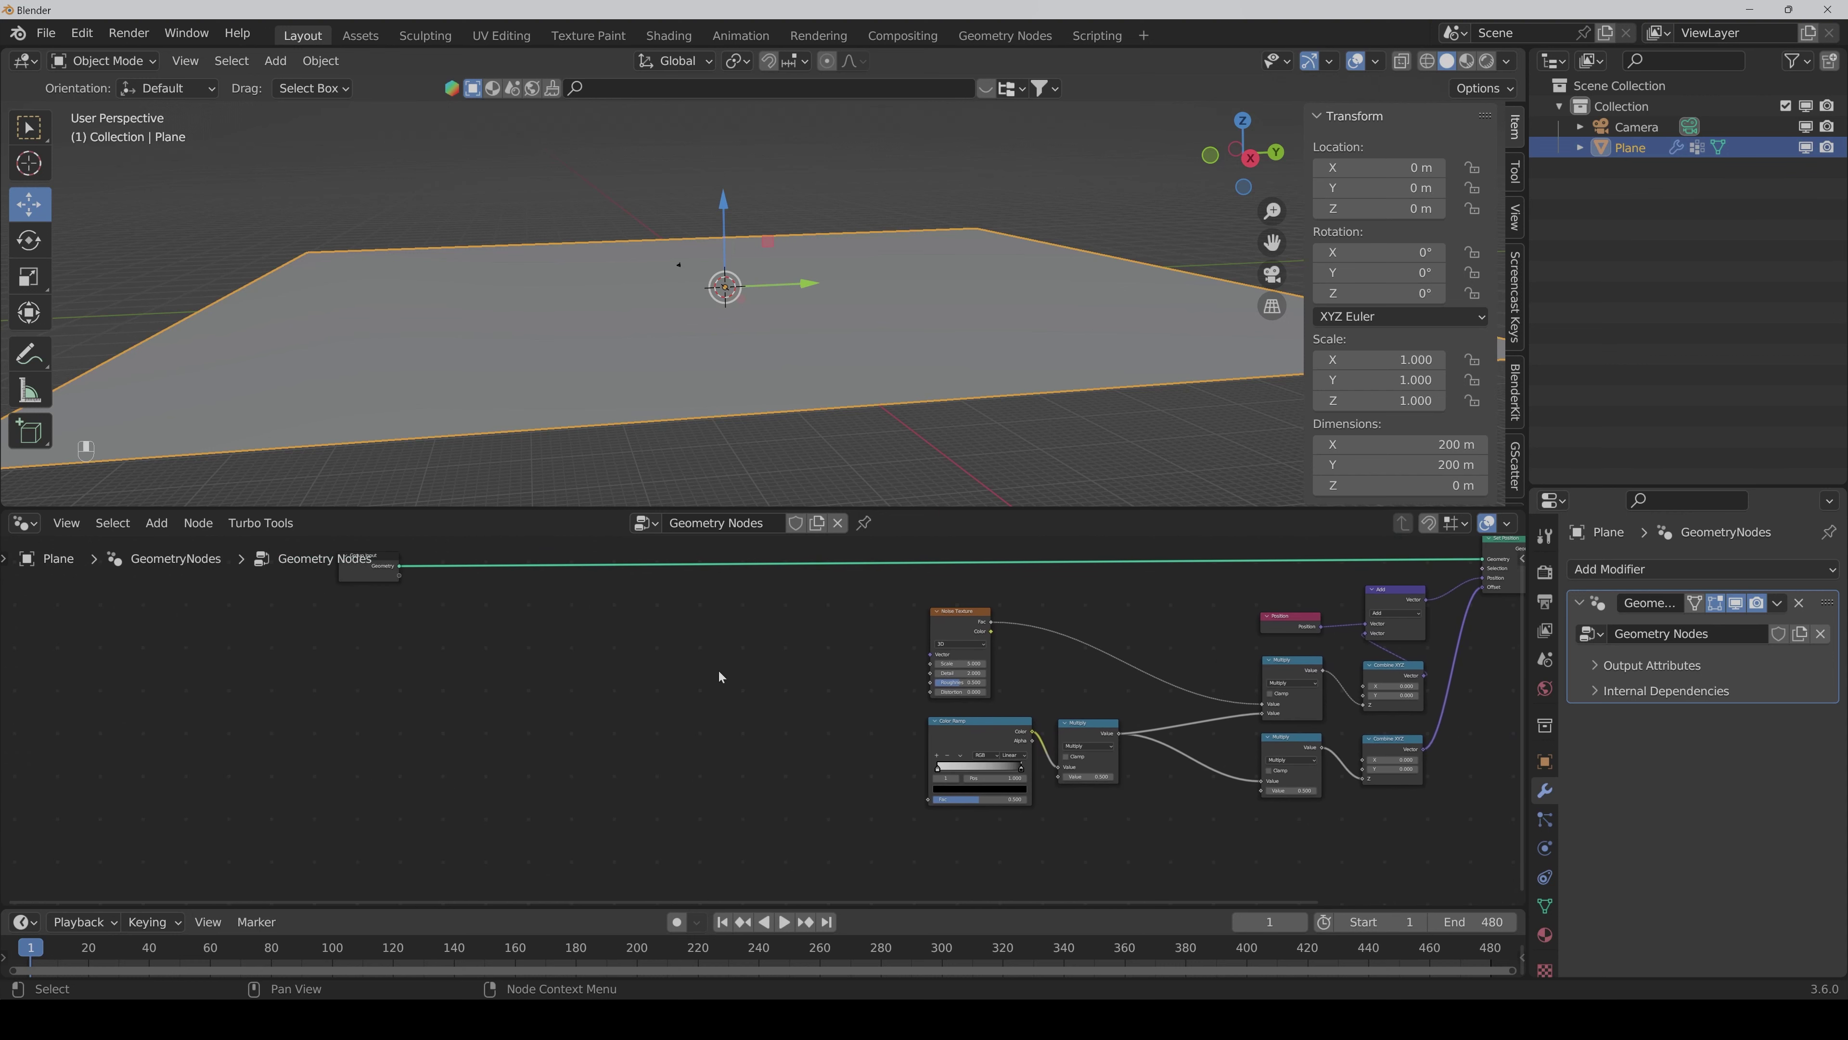
key(shift+ctrl+a)
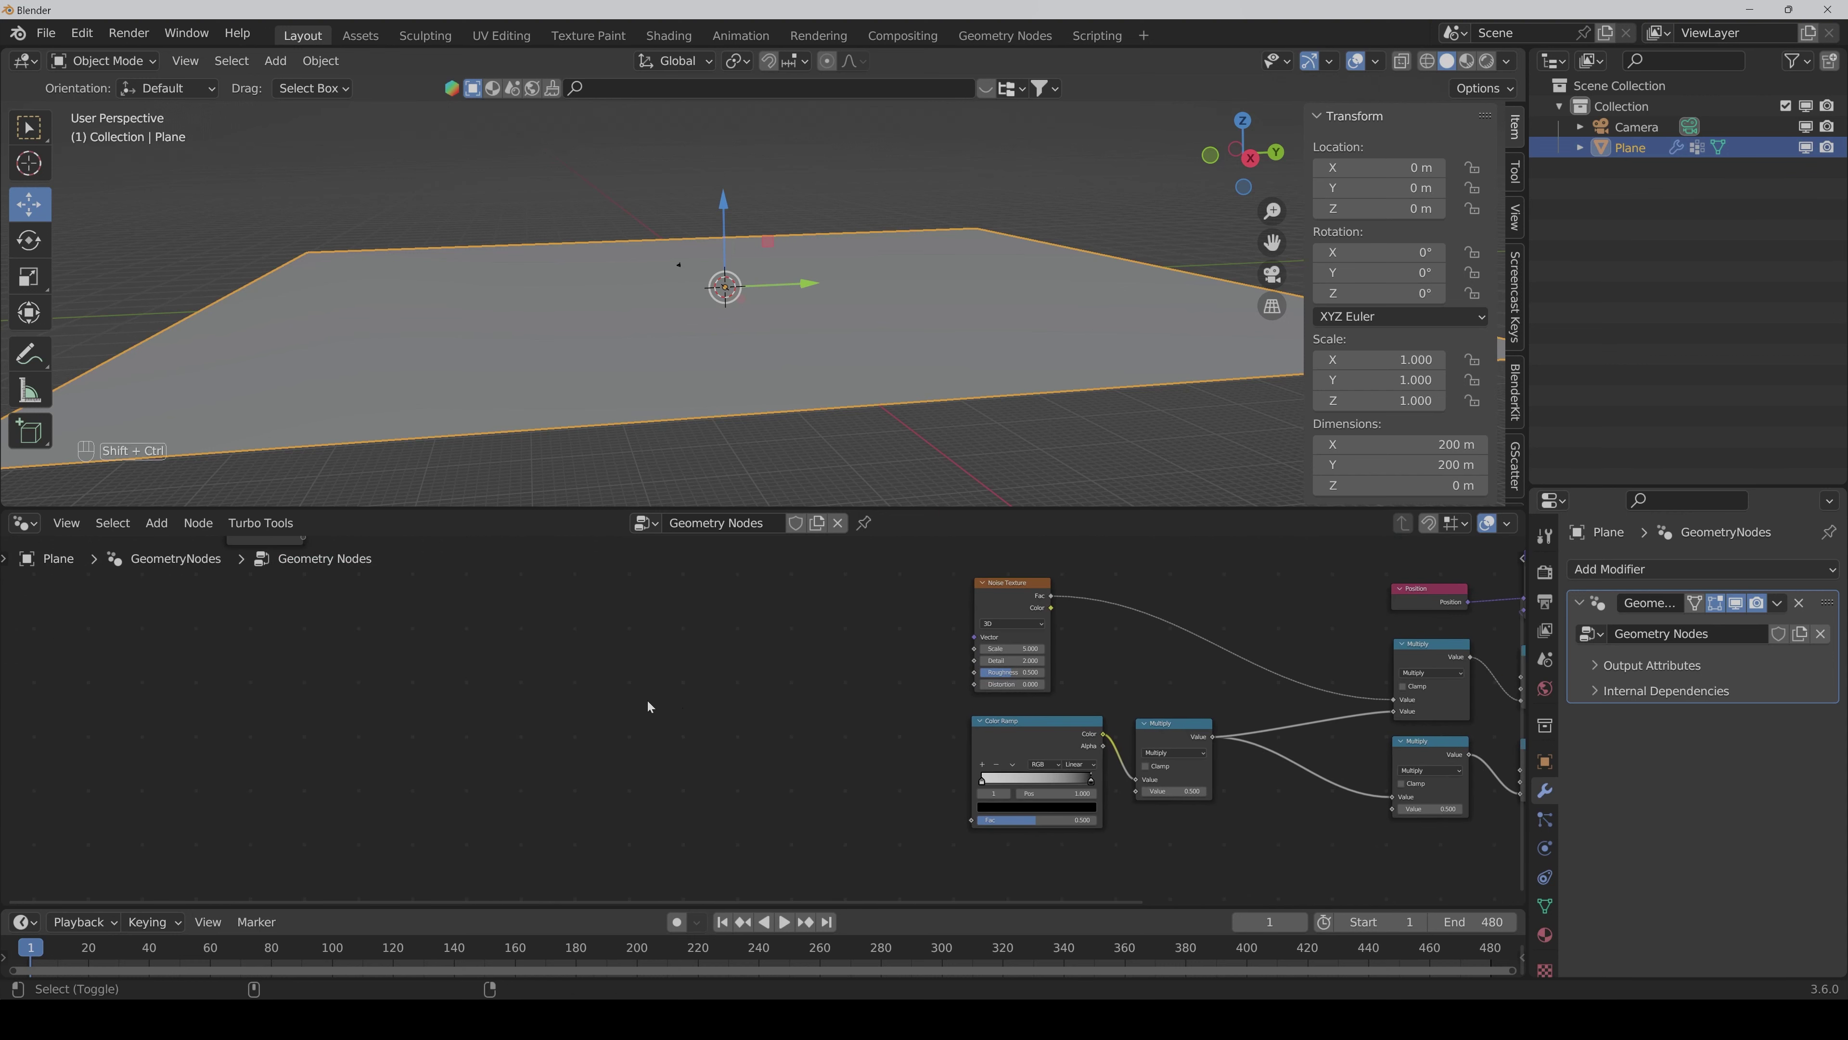
text(set)
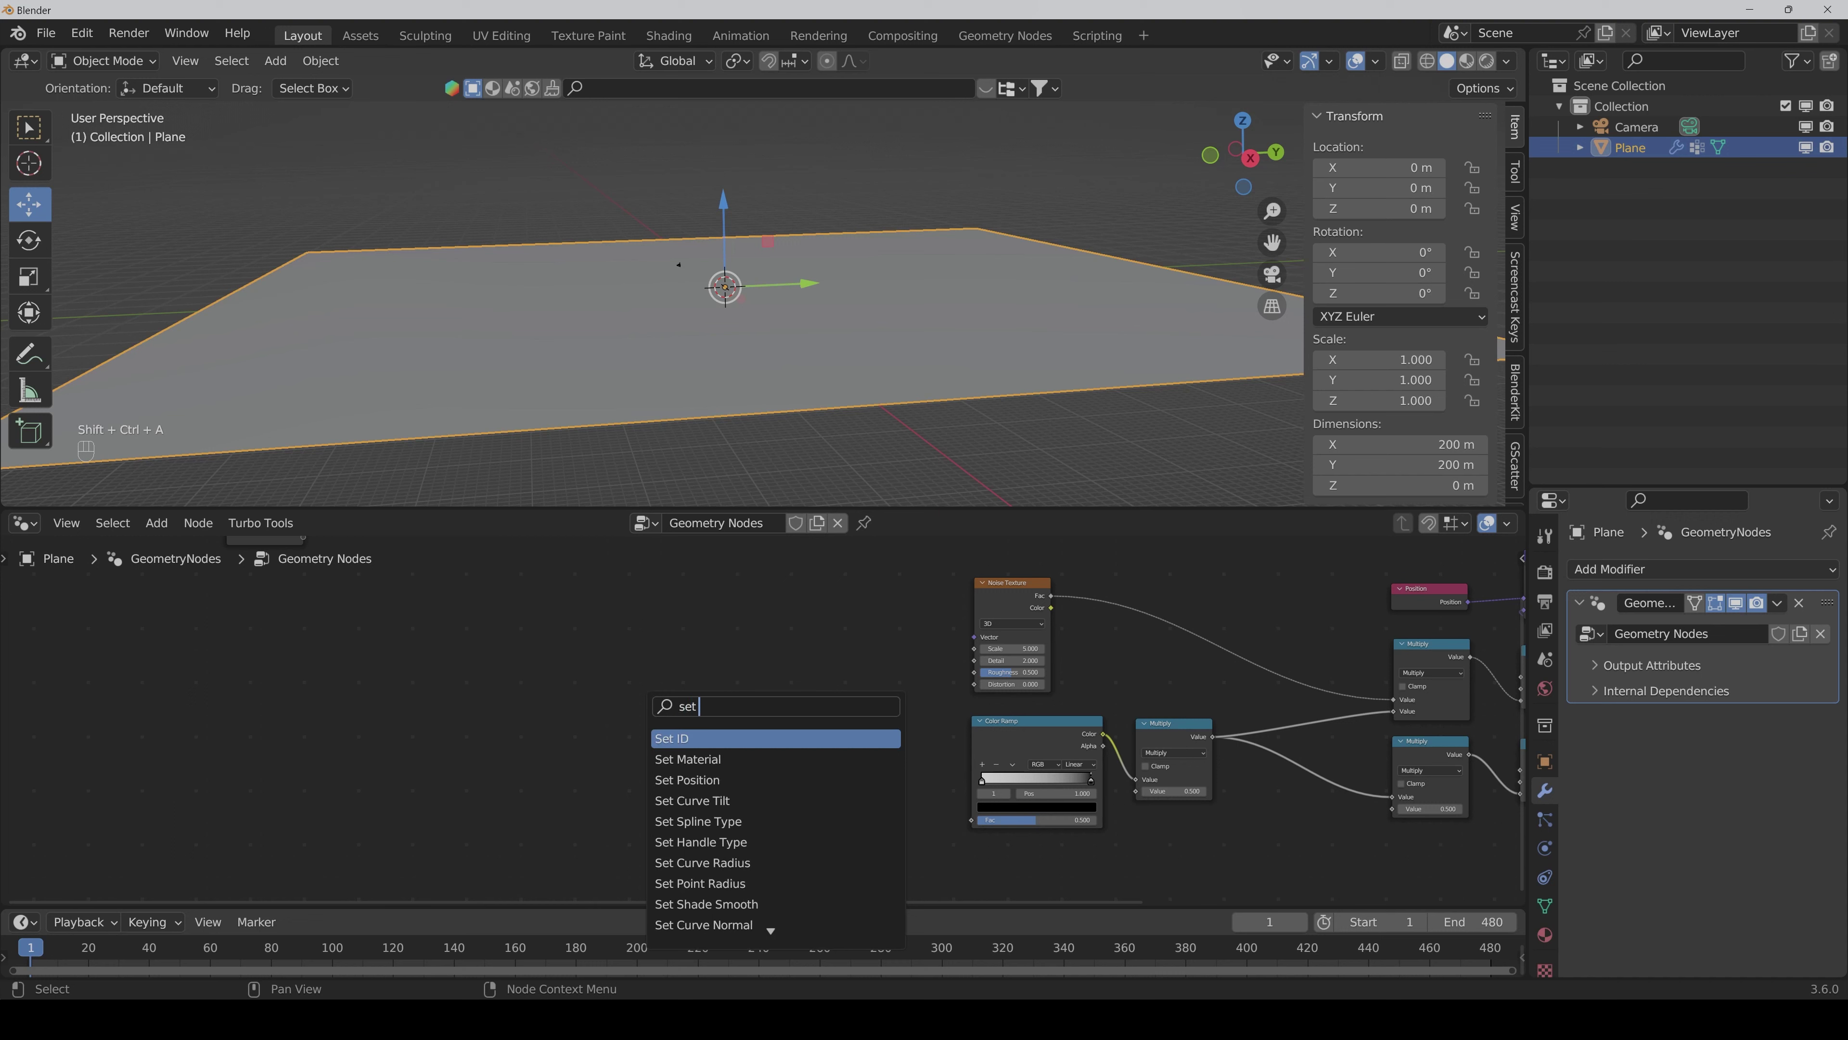
key(Down)
key(Down)
key(Return)
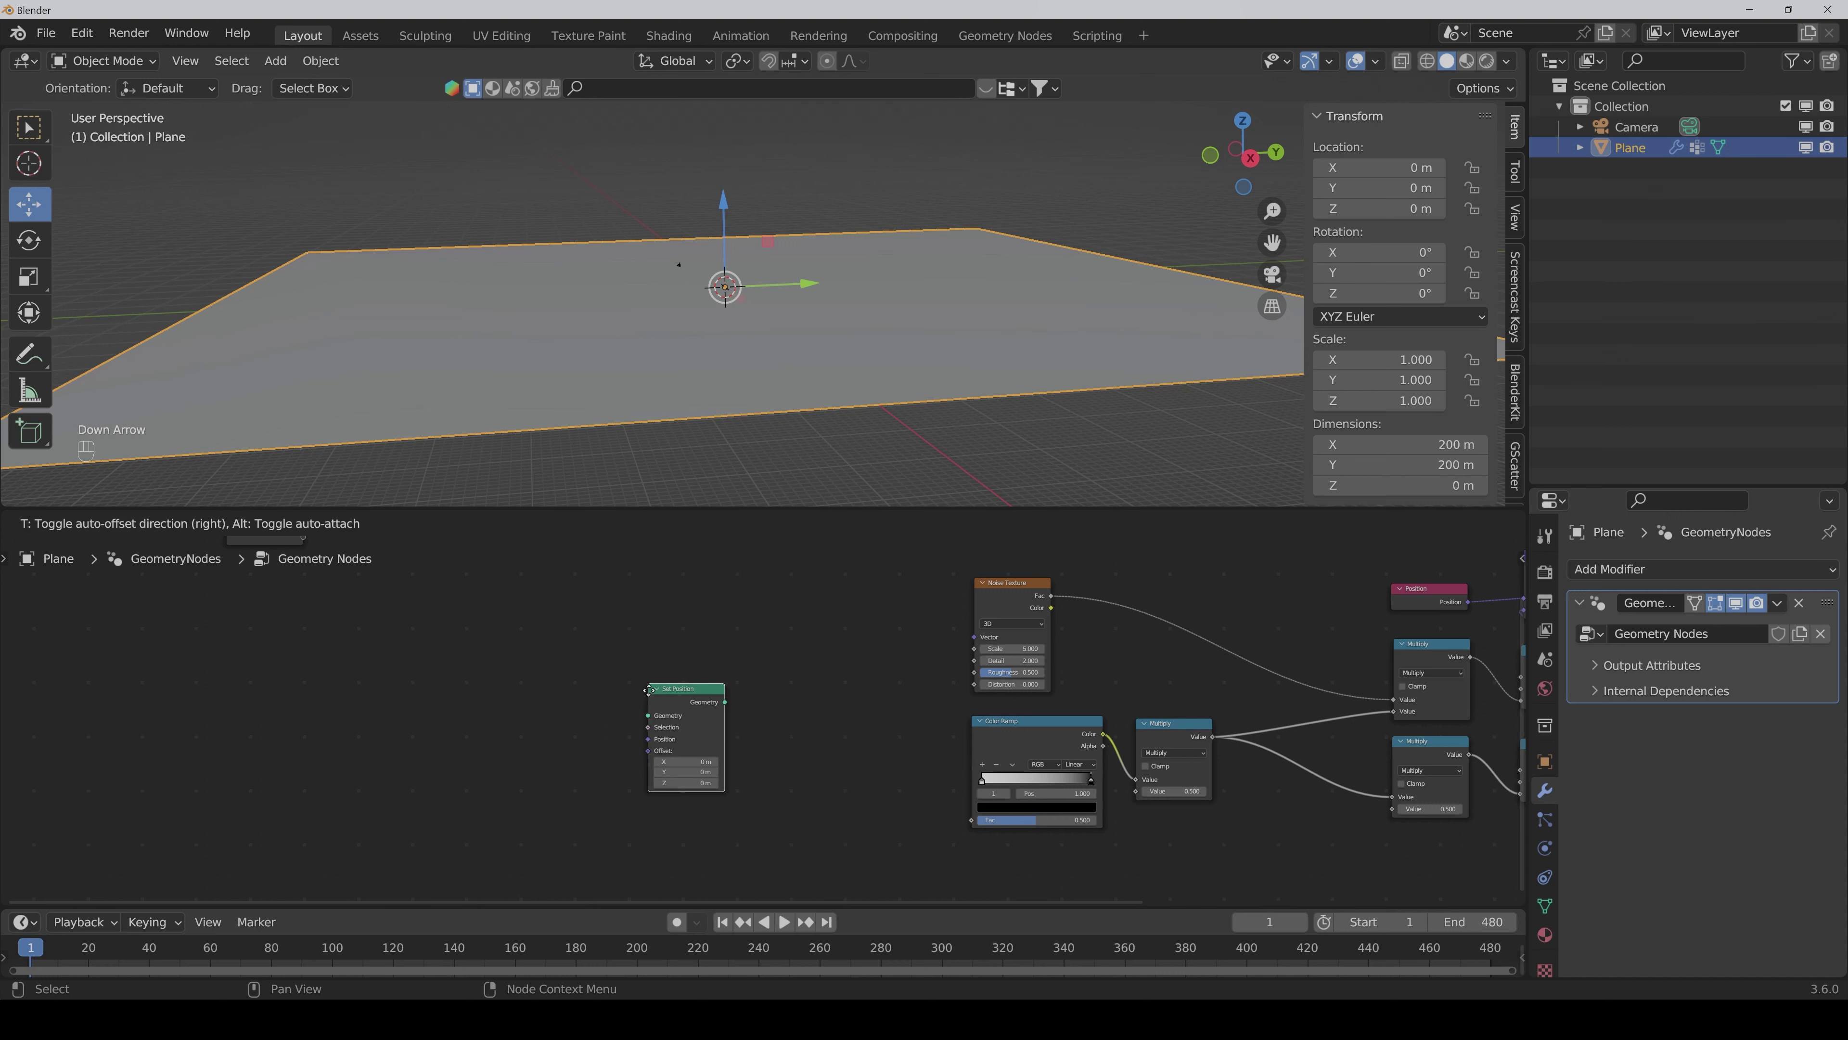
click(665, 676)
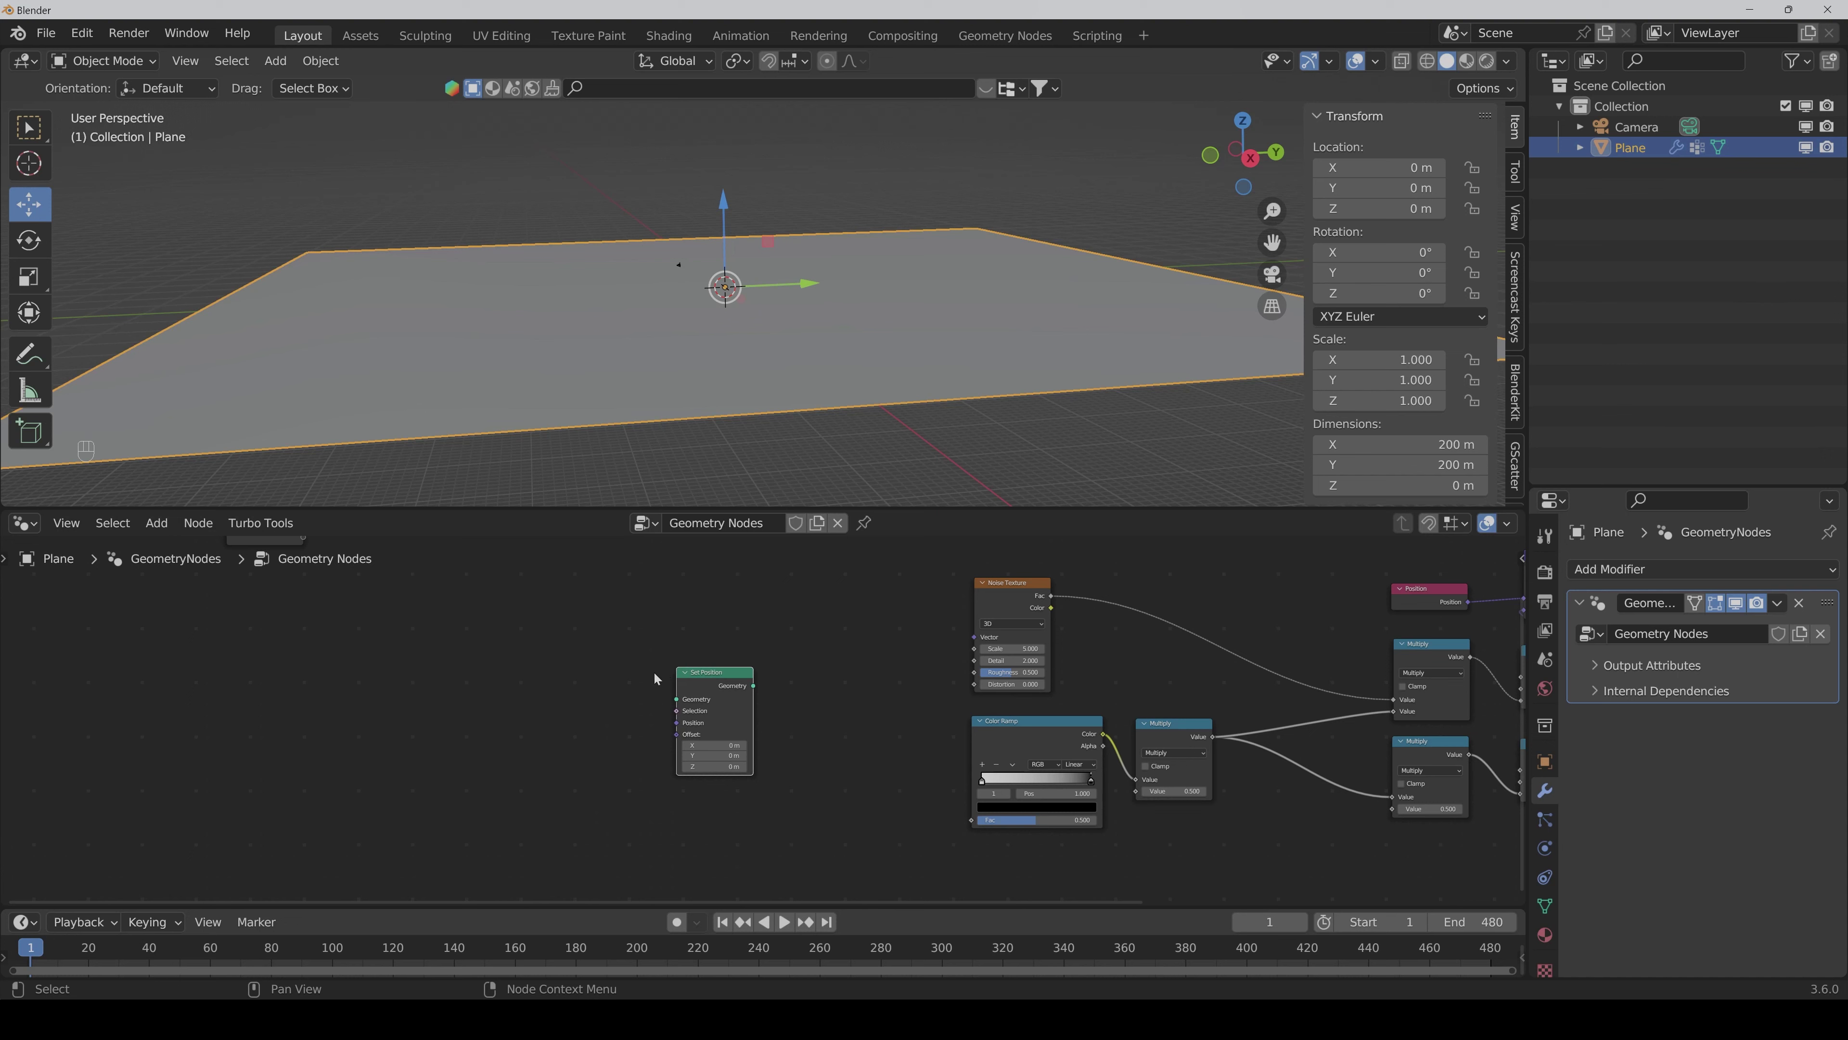
Step: Add a Capture Attribute node just before the new Set Position node
middle_drag(654, 672, 782, 680)
scroll(778, 678, up, 1)
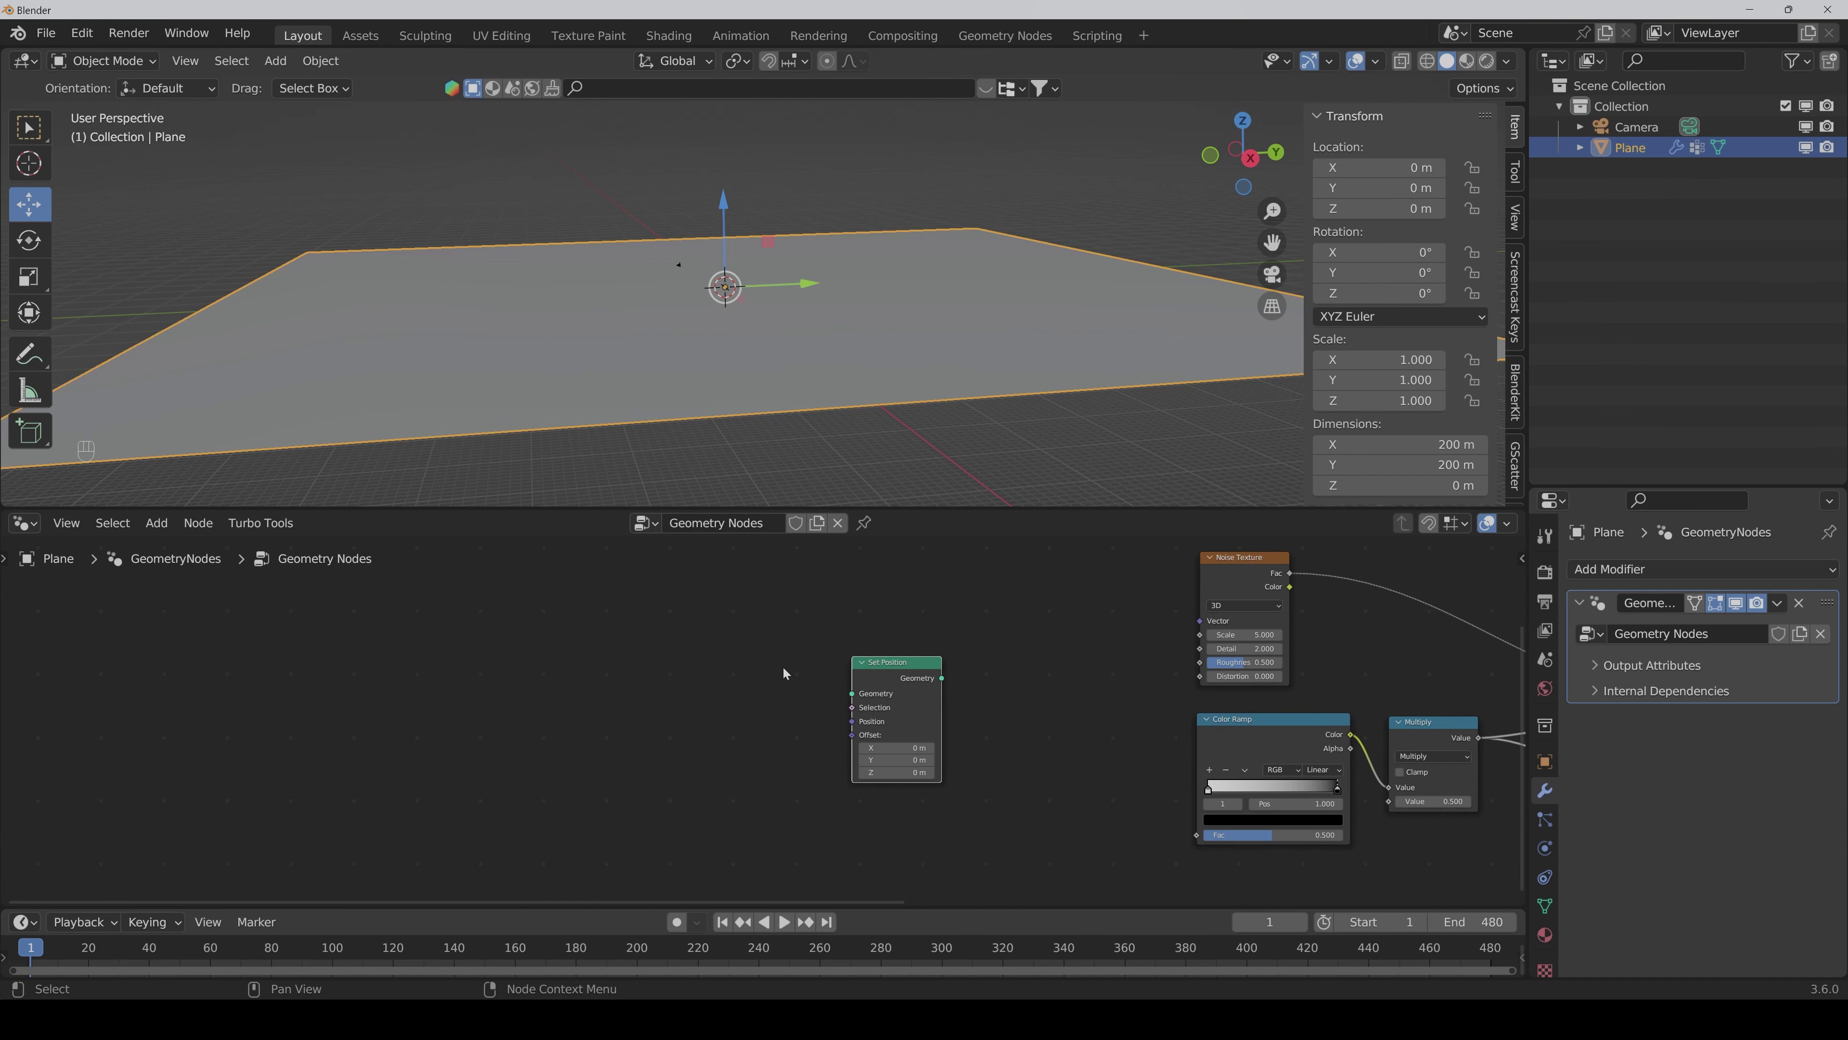
key(ctrl+shift+a)
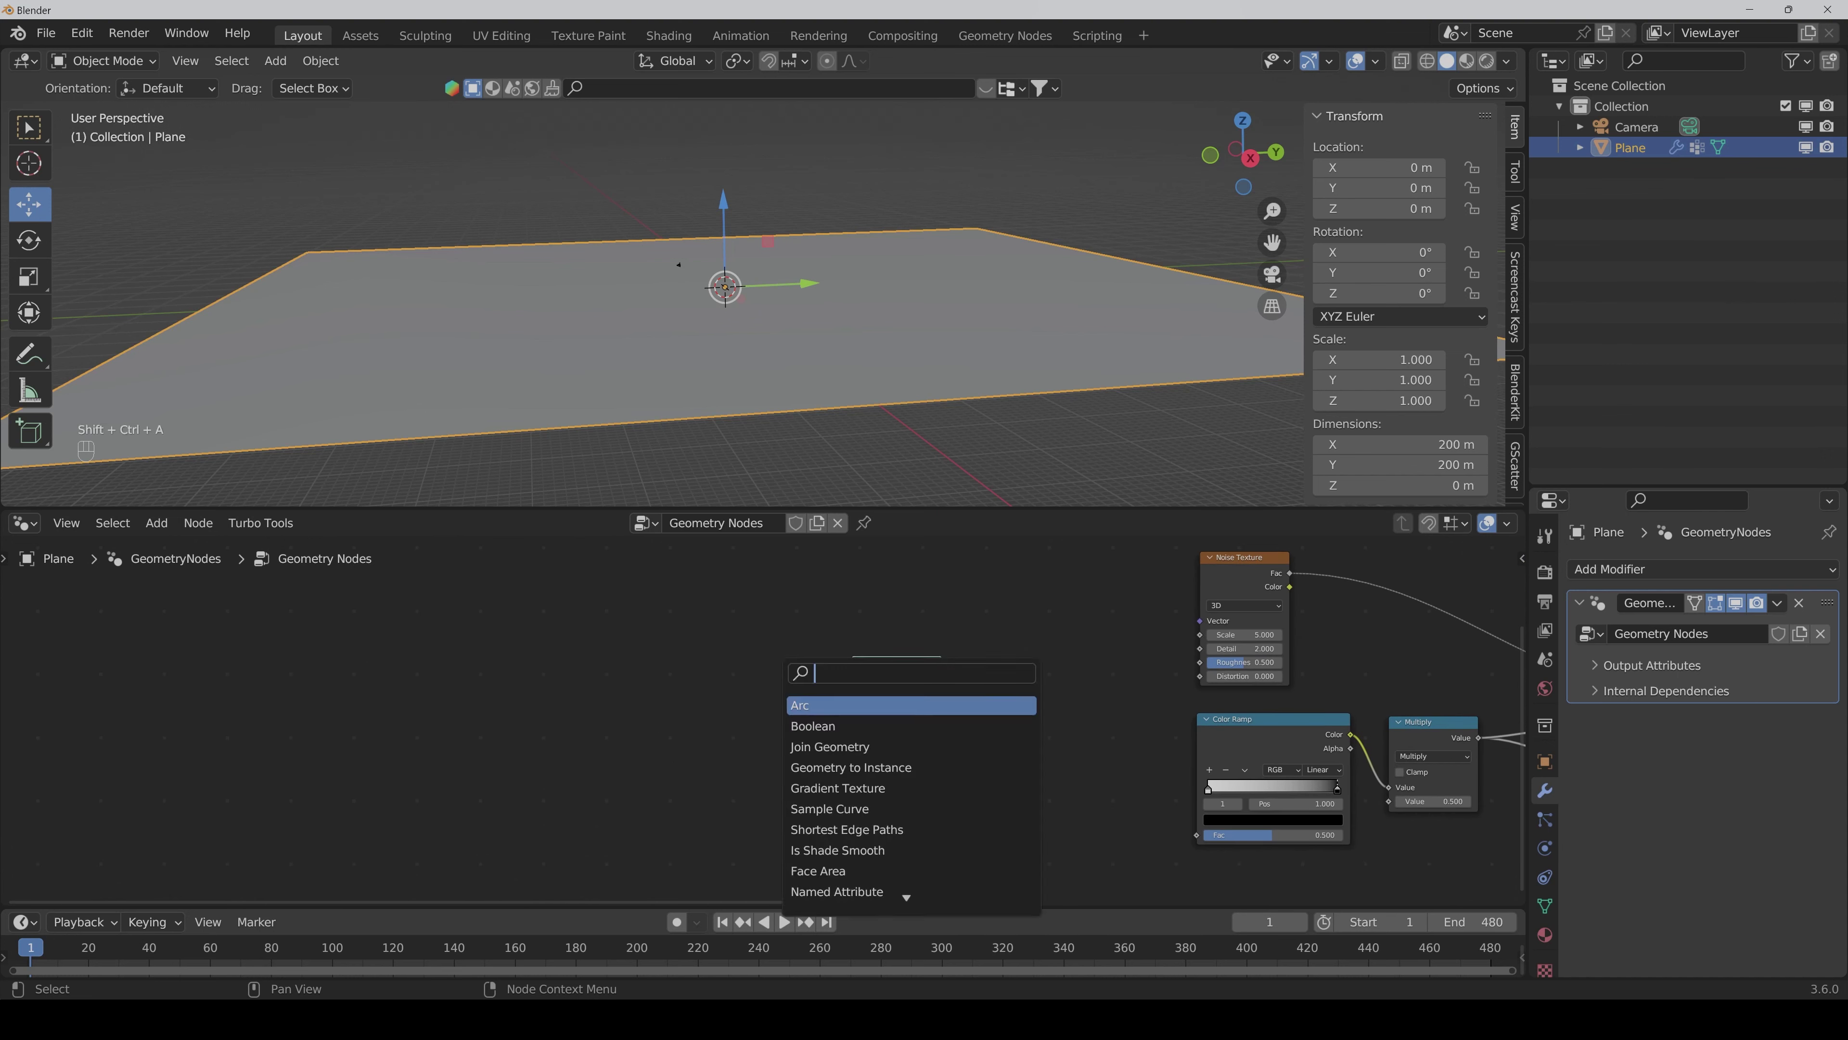
text(capture)
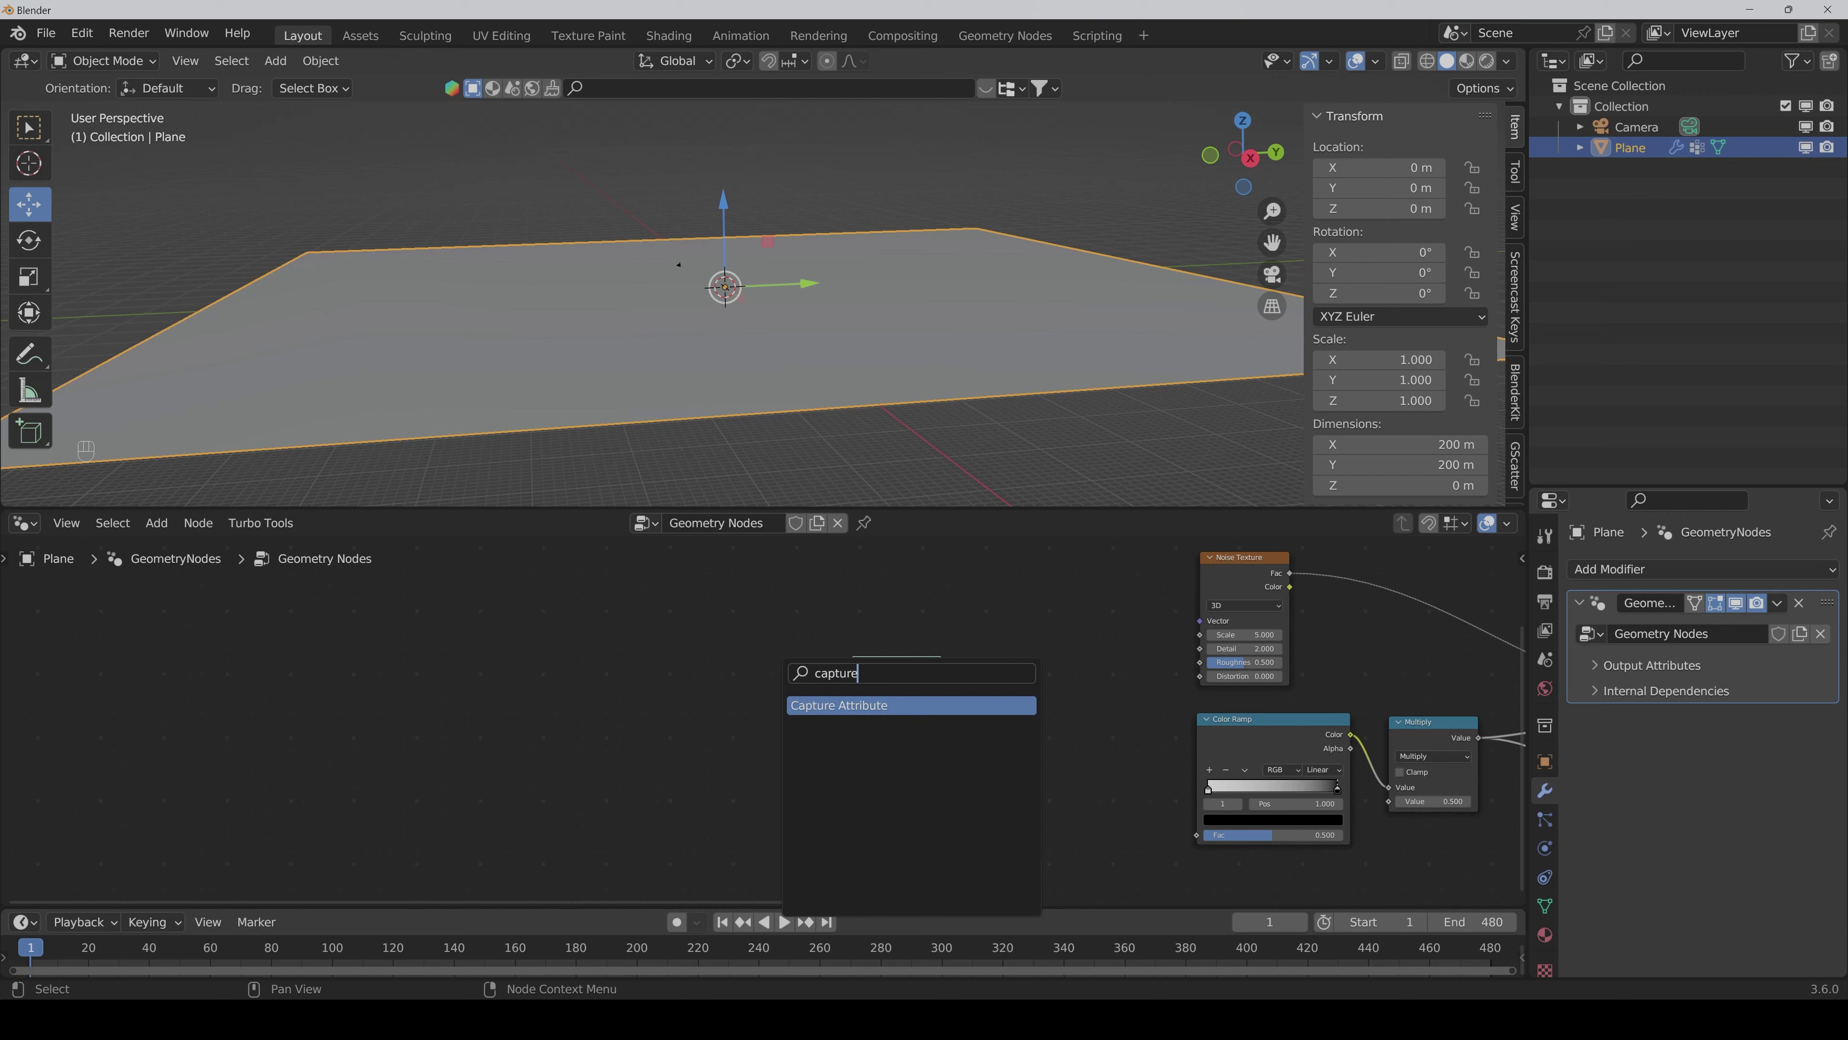
key(Return)
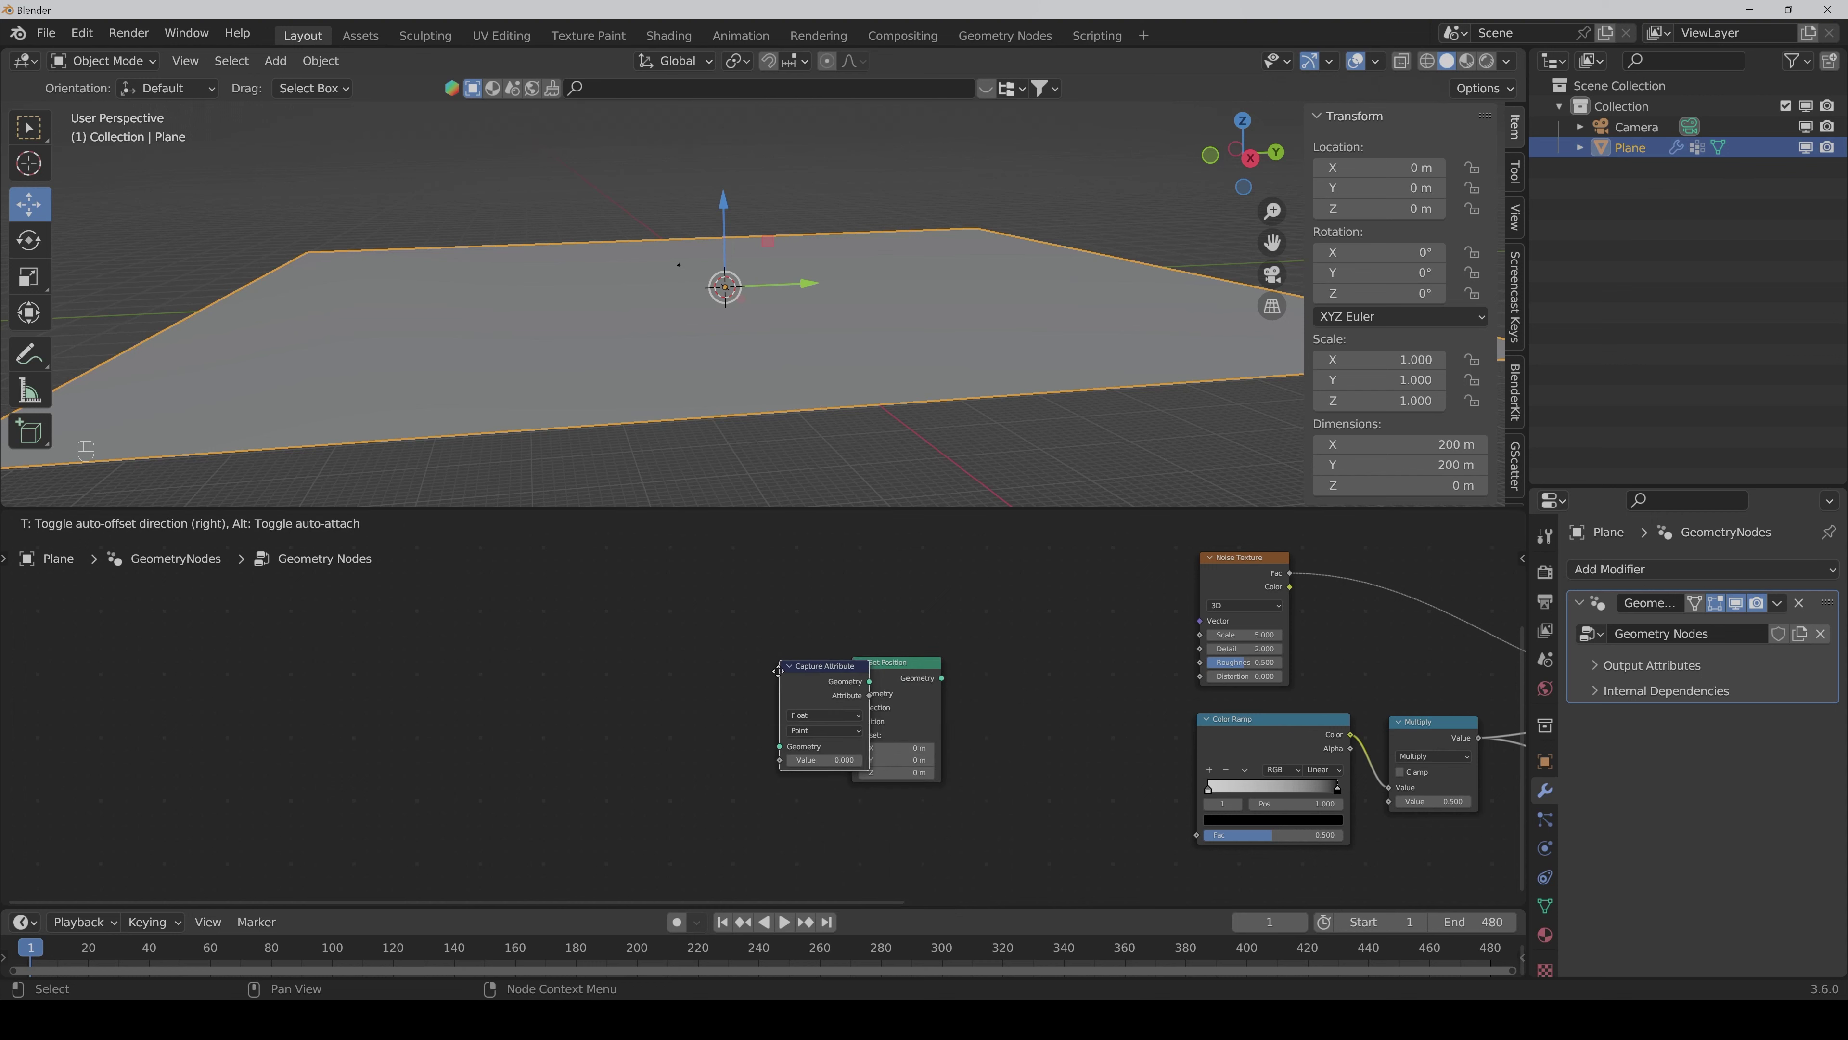
click(696, 630)
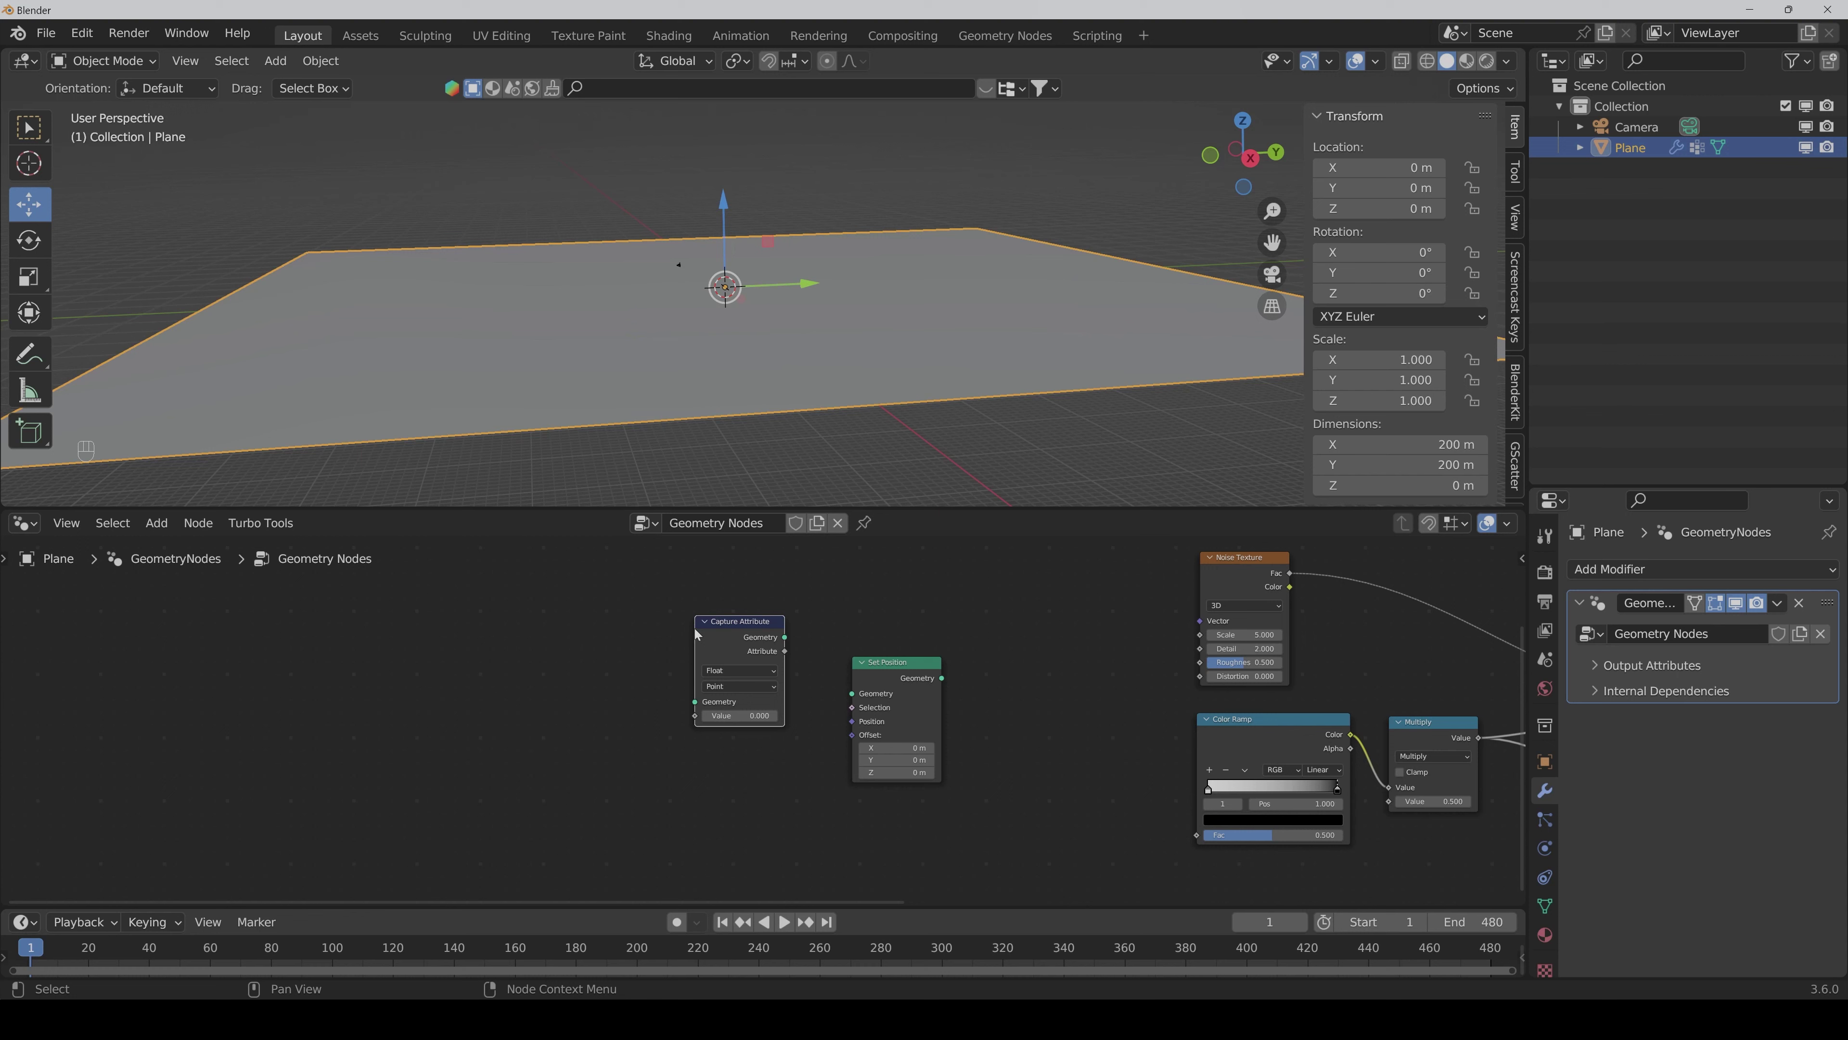
Step: Add a Vector Math node directly below Capture Attribute and set its operation to Subtract
key(ctrl+shift+a)
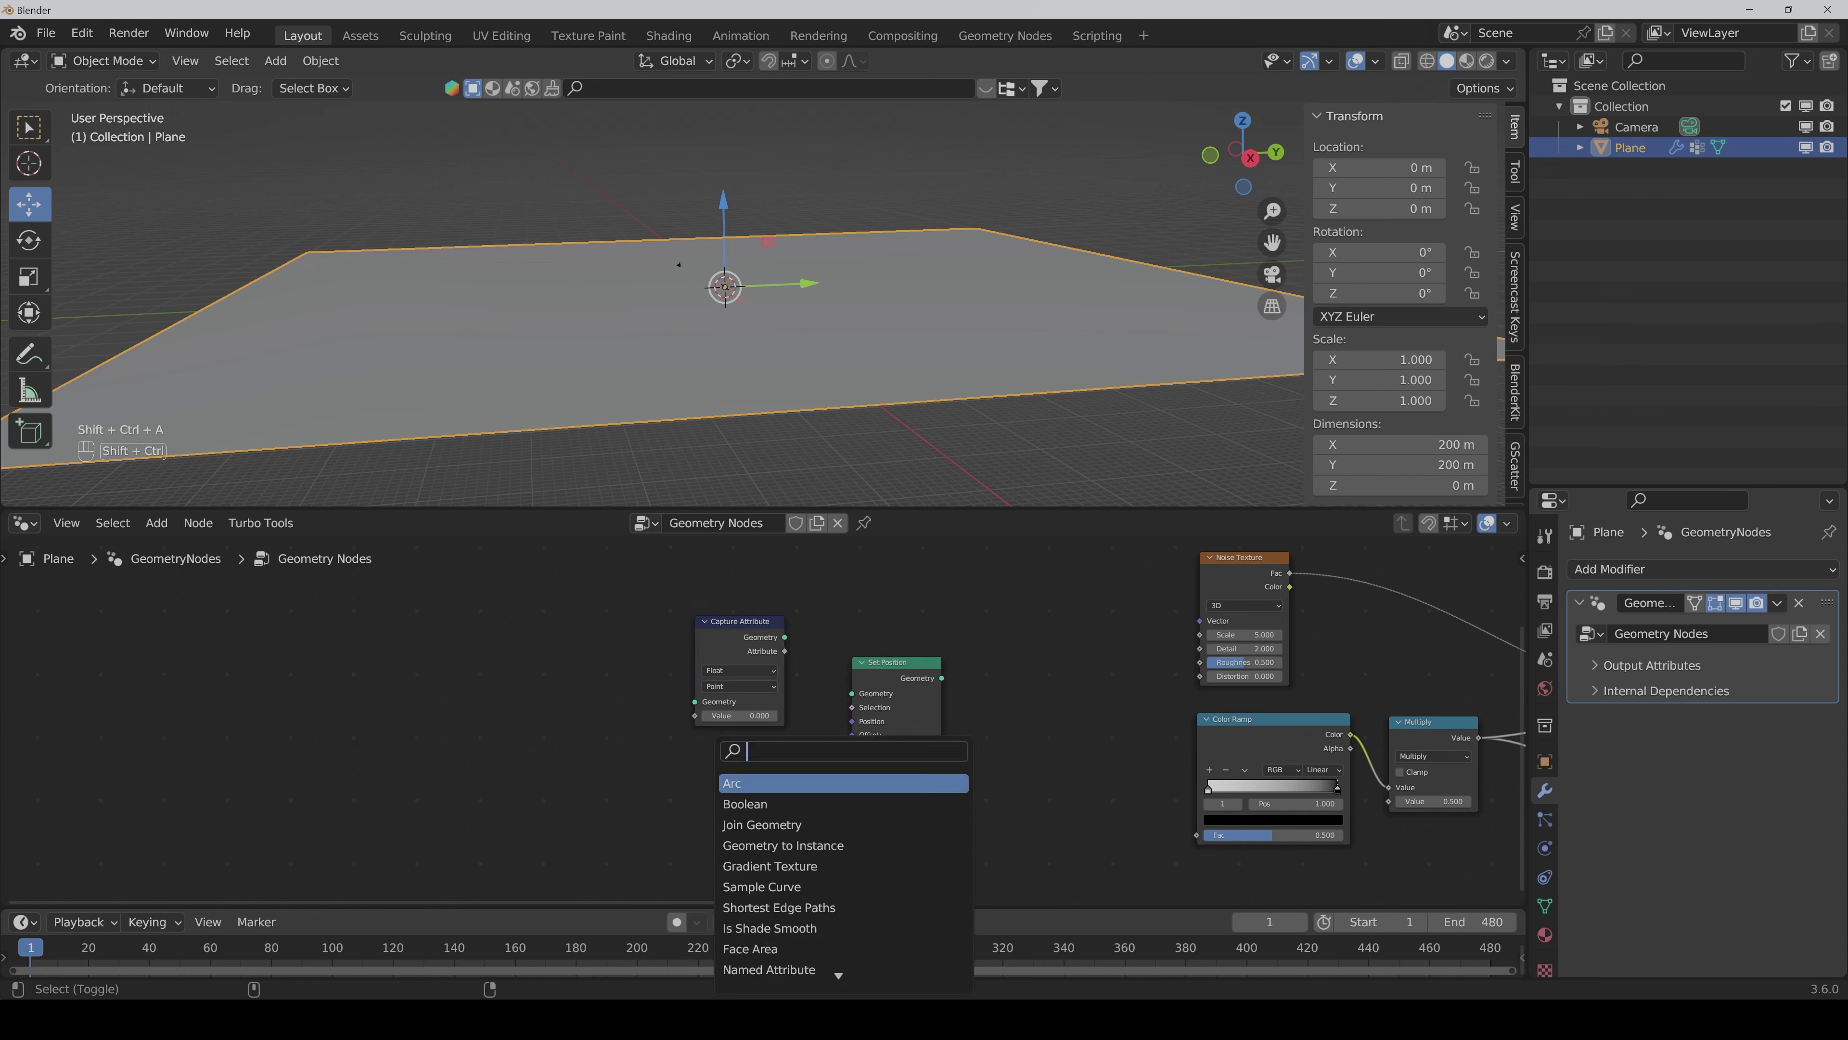
text(vect)
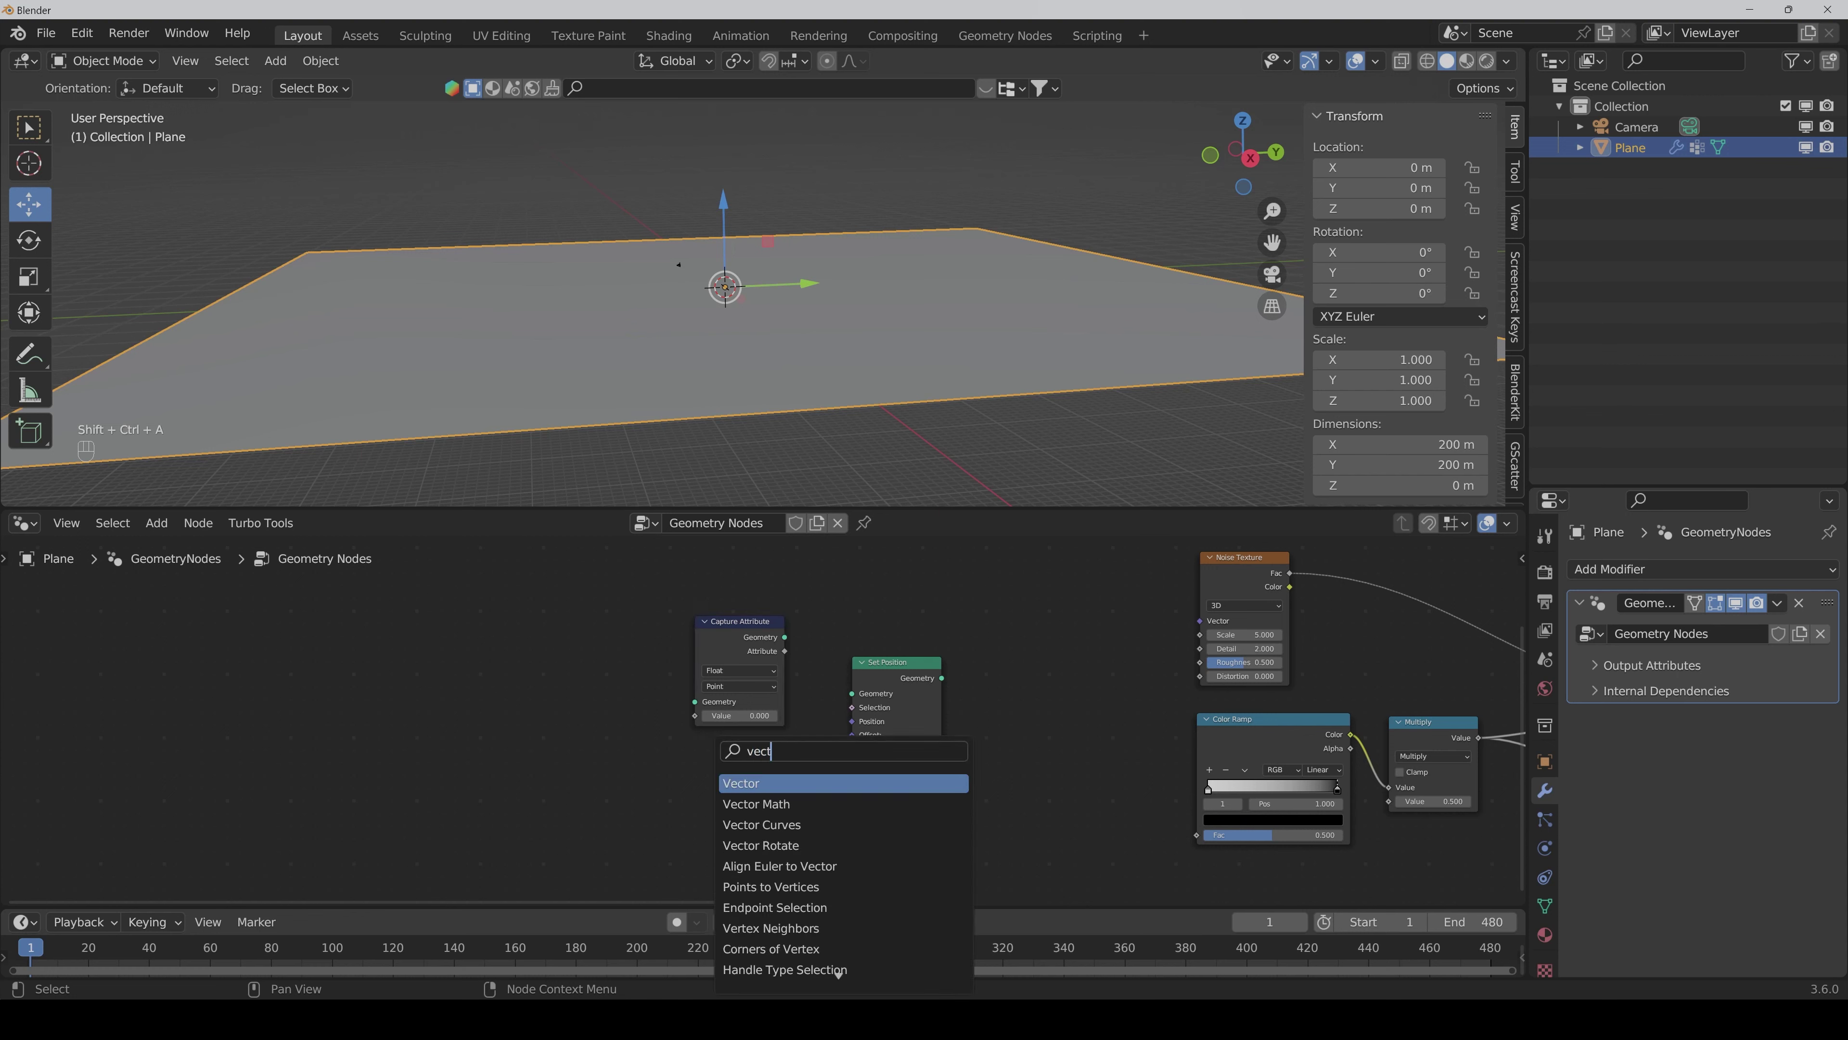
text(or)
click(721, 803)
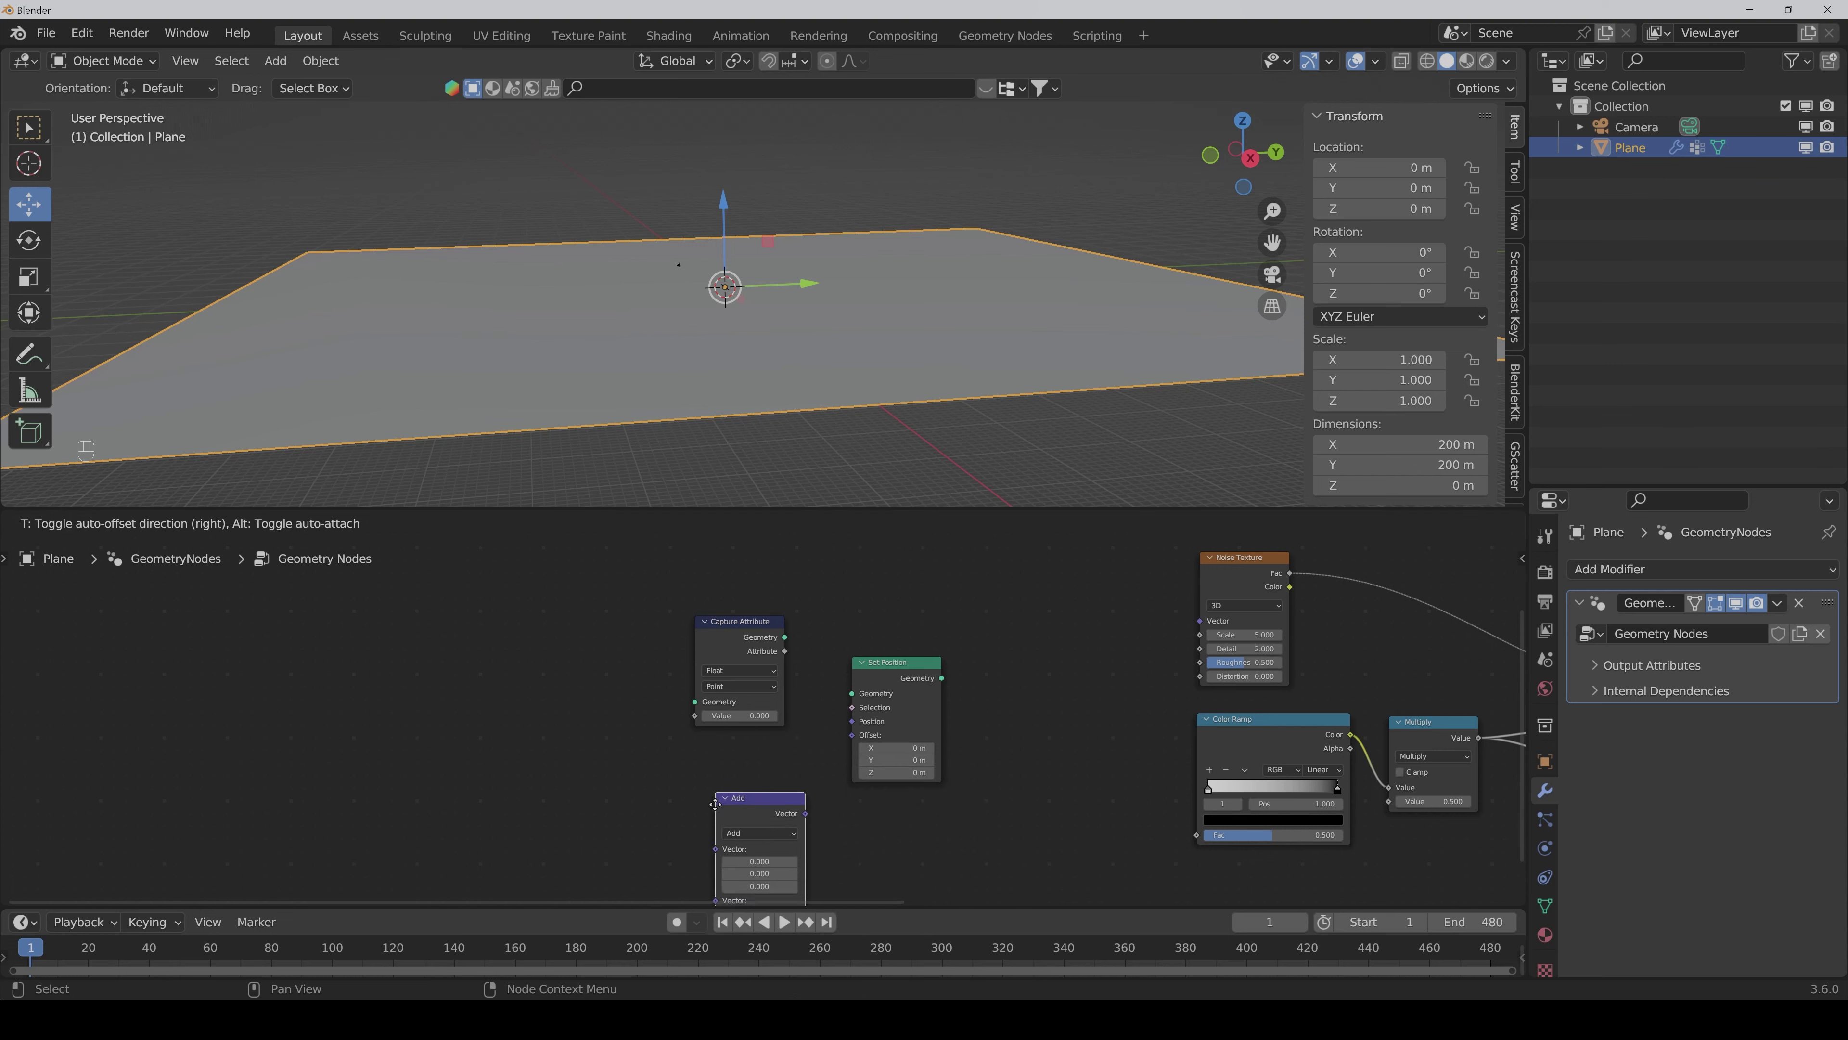
click(697, 761)
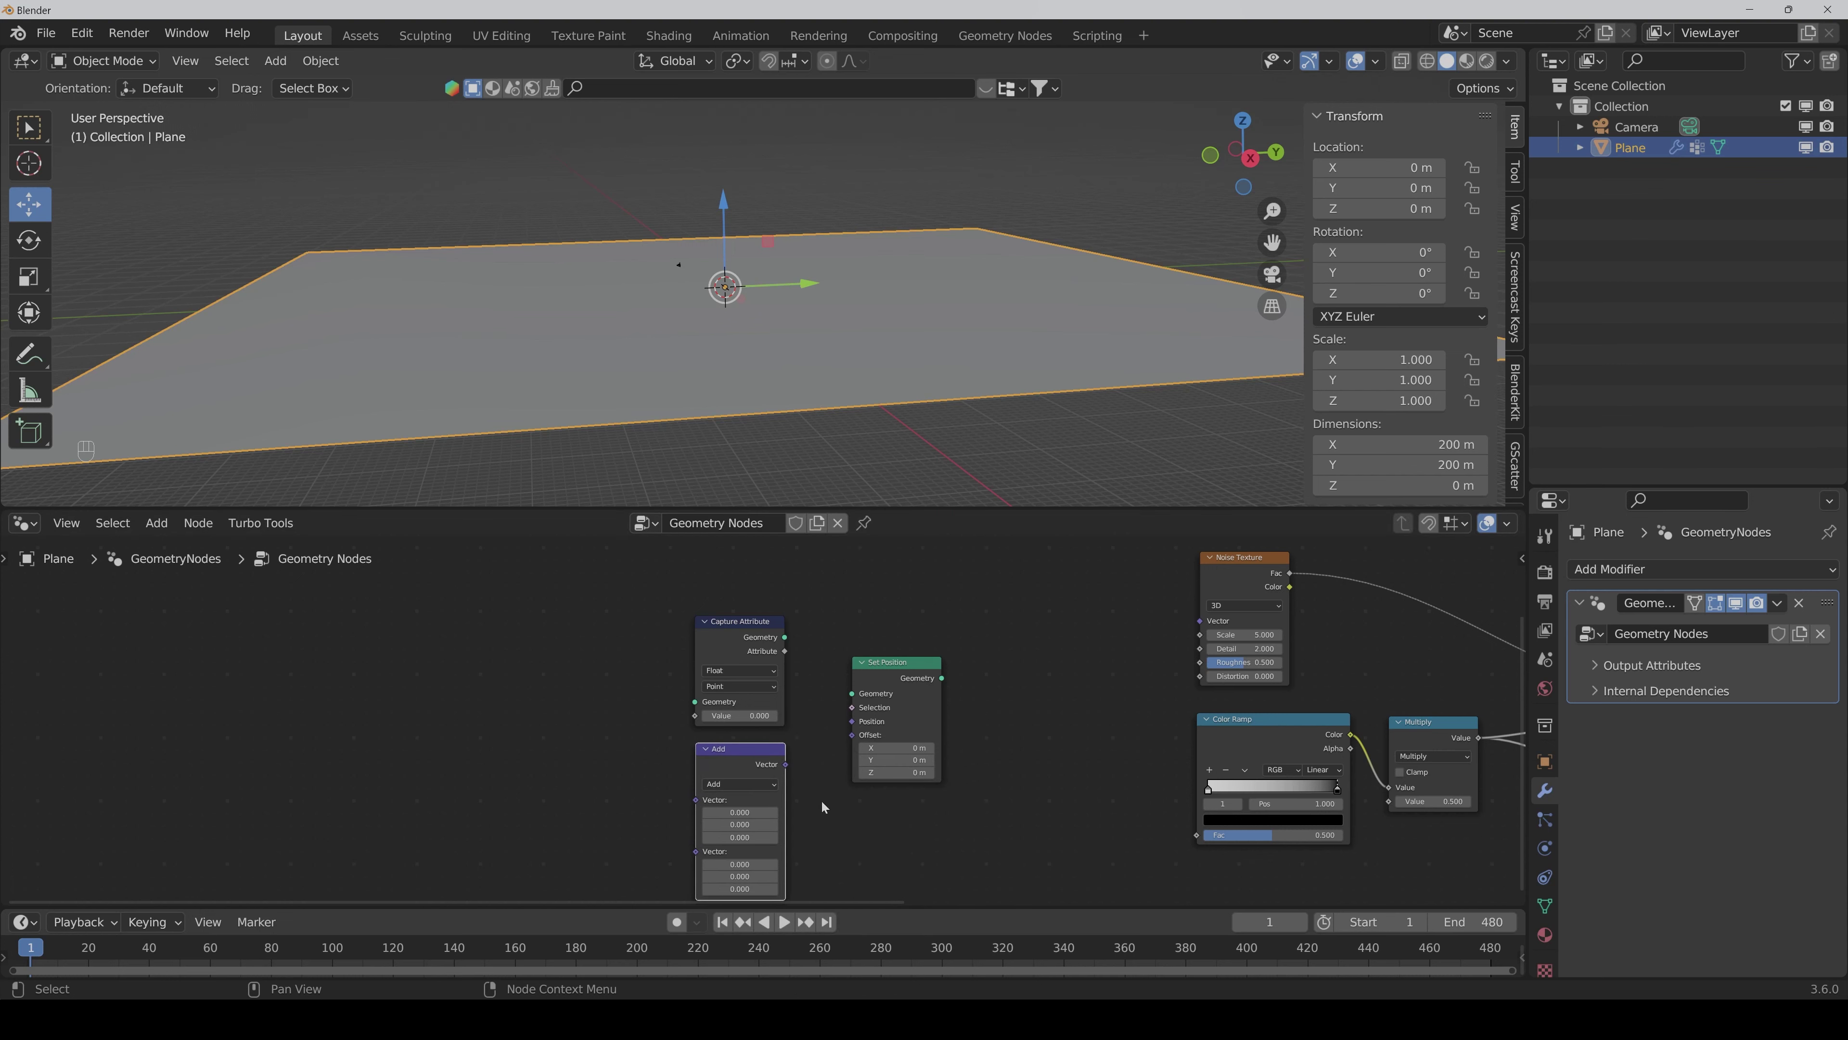
middle_drag(822, 800, 815, 737)
click(753, 720)
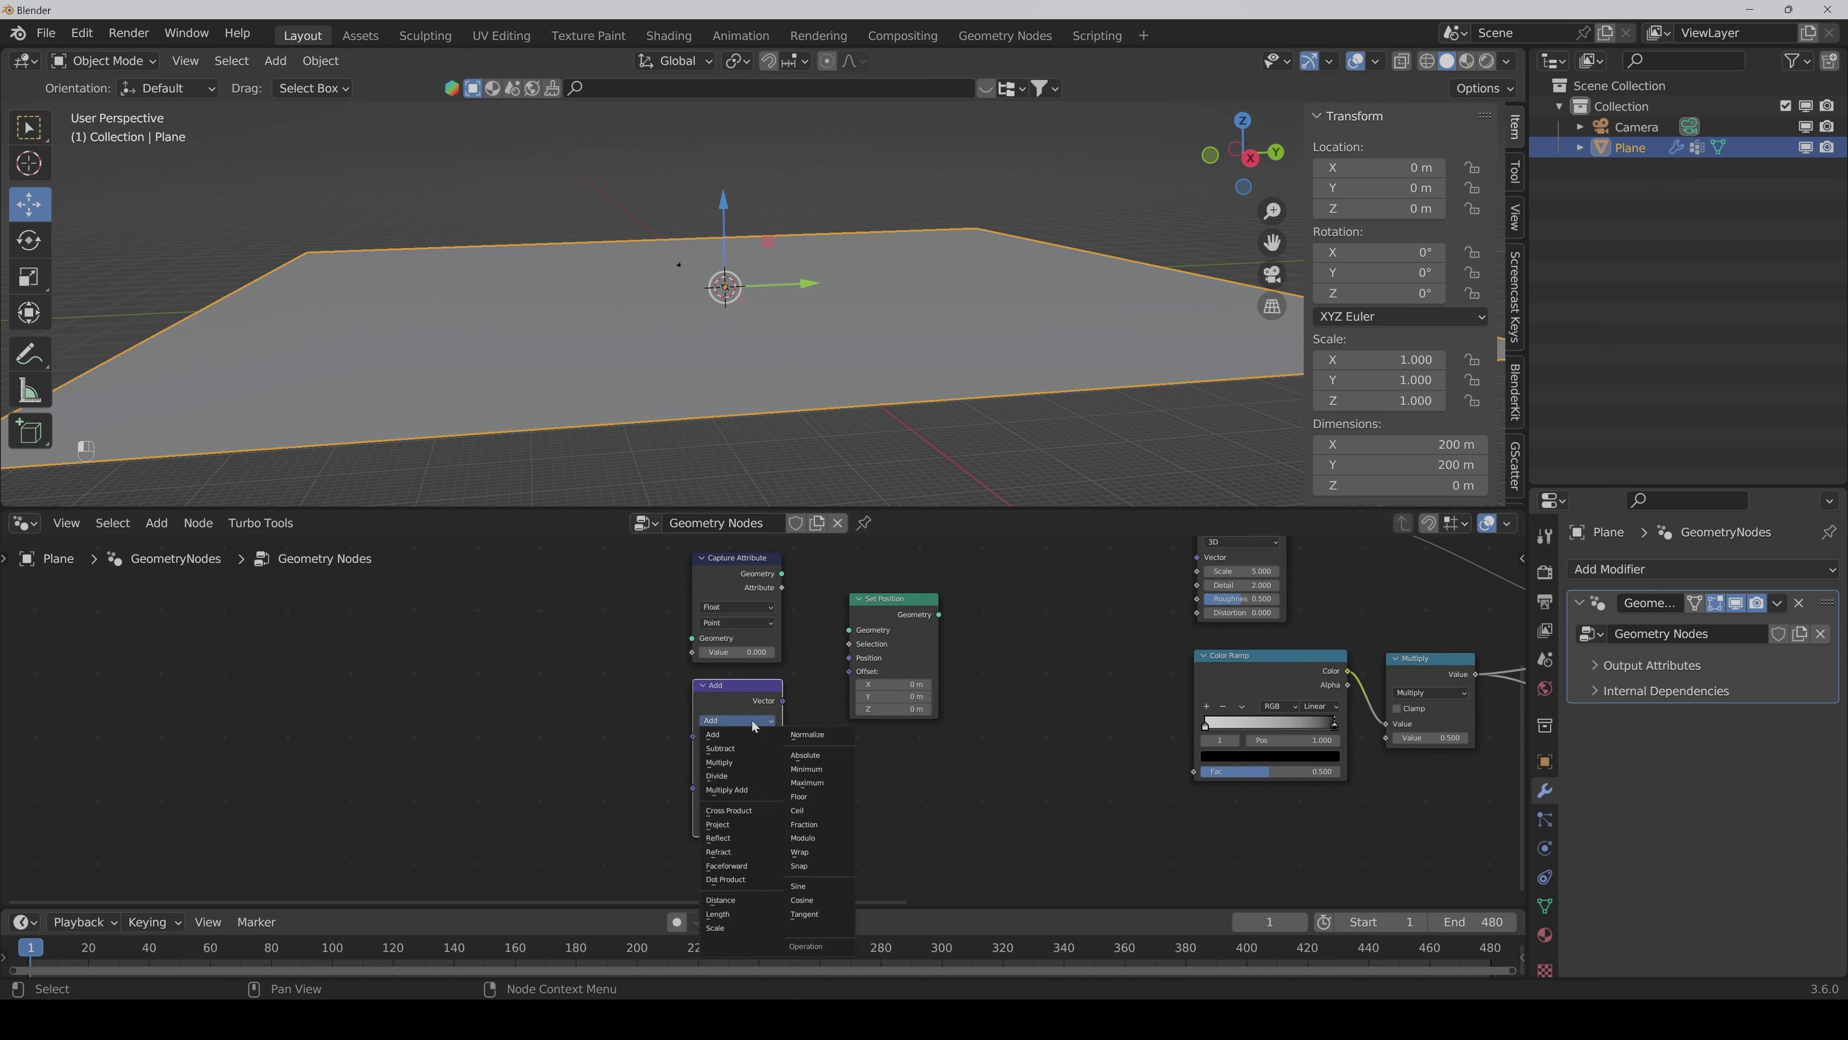
click(735, 750)
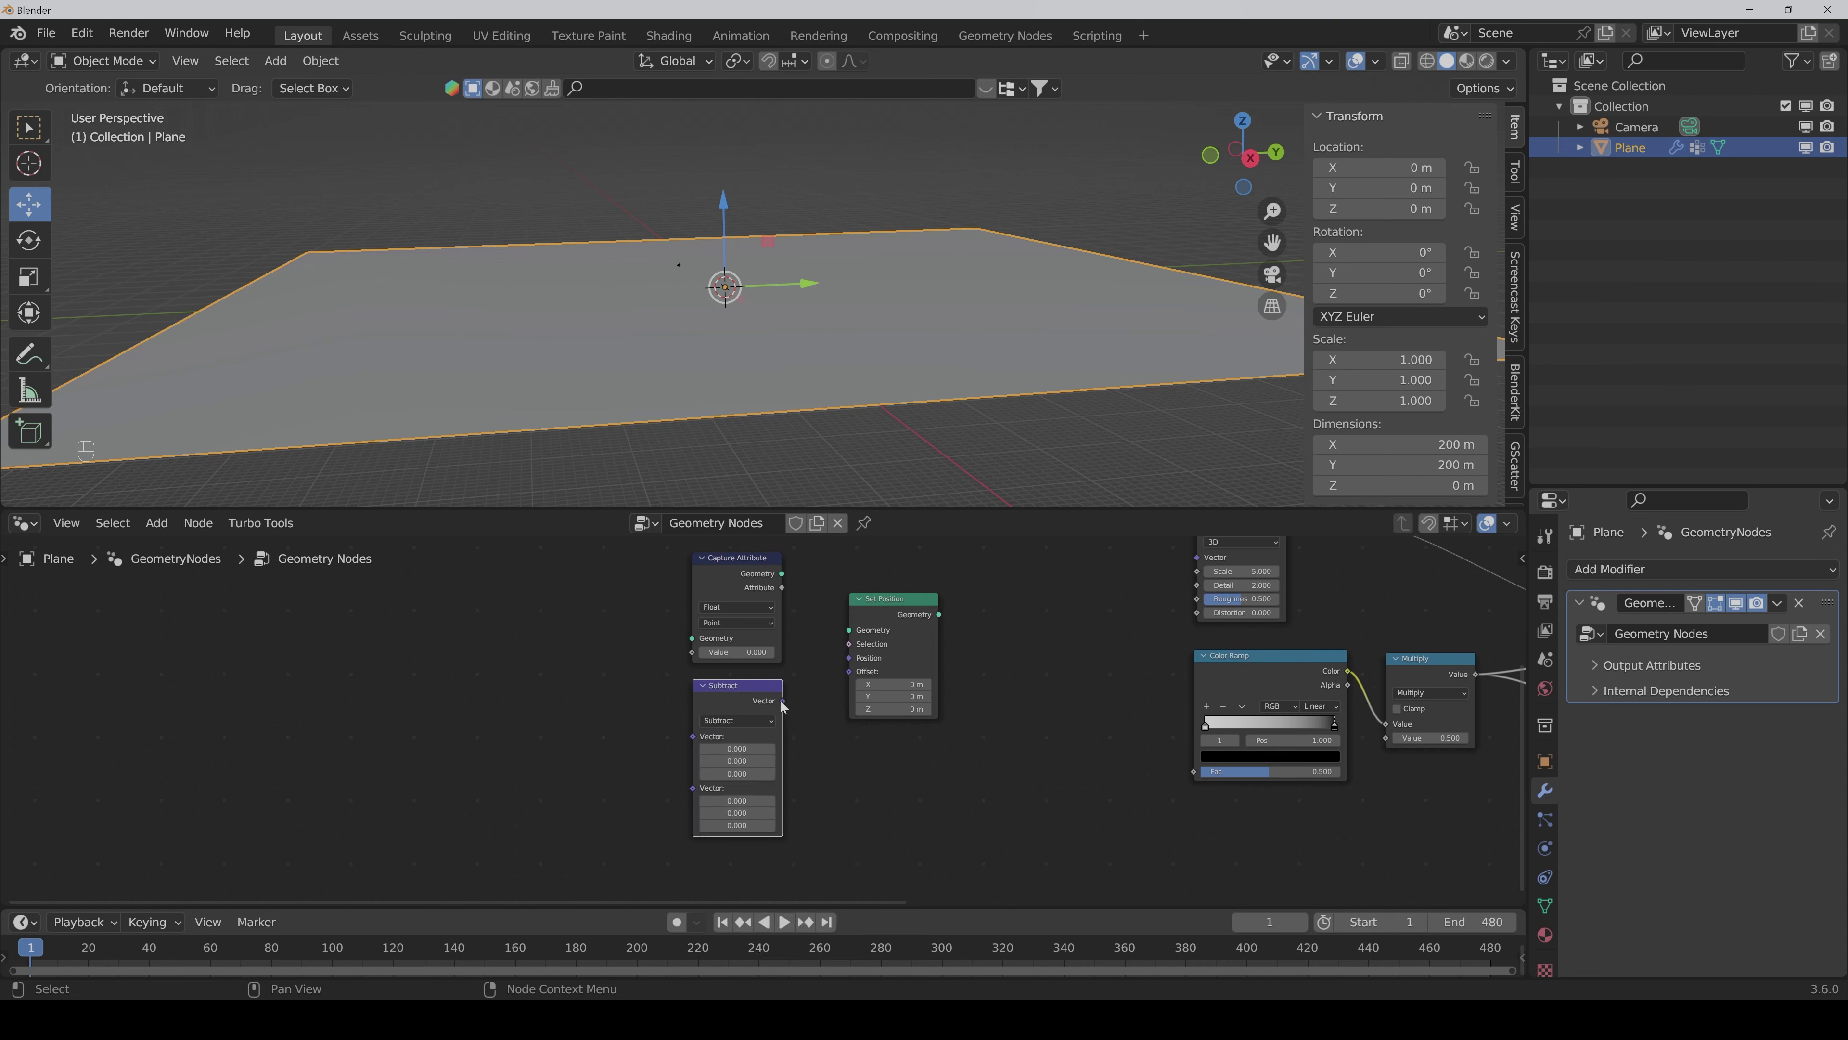
Step: Connect the Subtract vector to the new Set Position's Position input and the Capture Attribute geometry to its Geometry input
drag(782, 701, 848, 658)
middle_drag(916, 789, 901, 834)
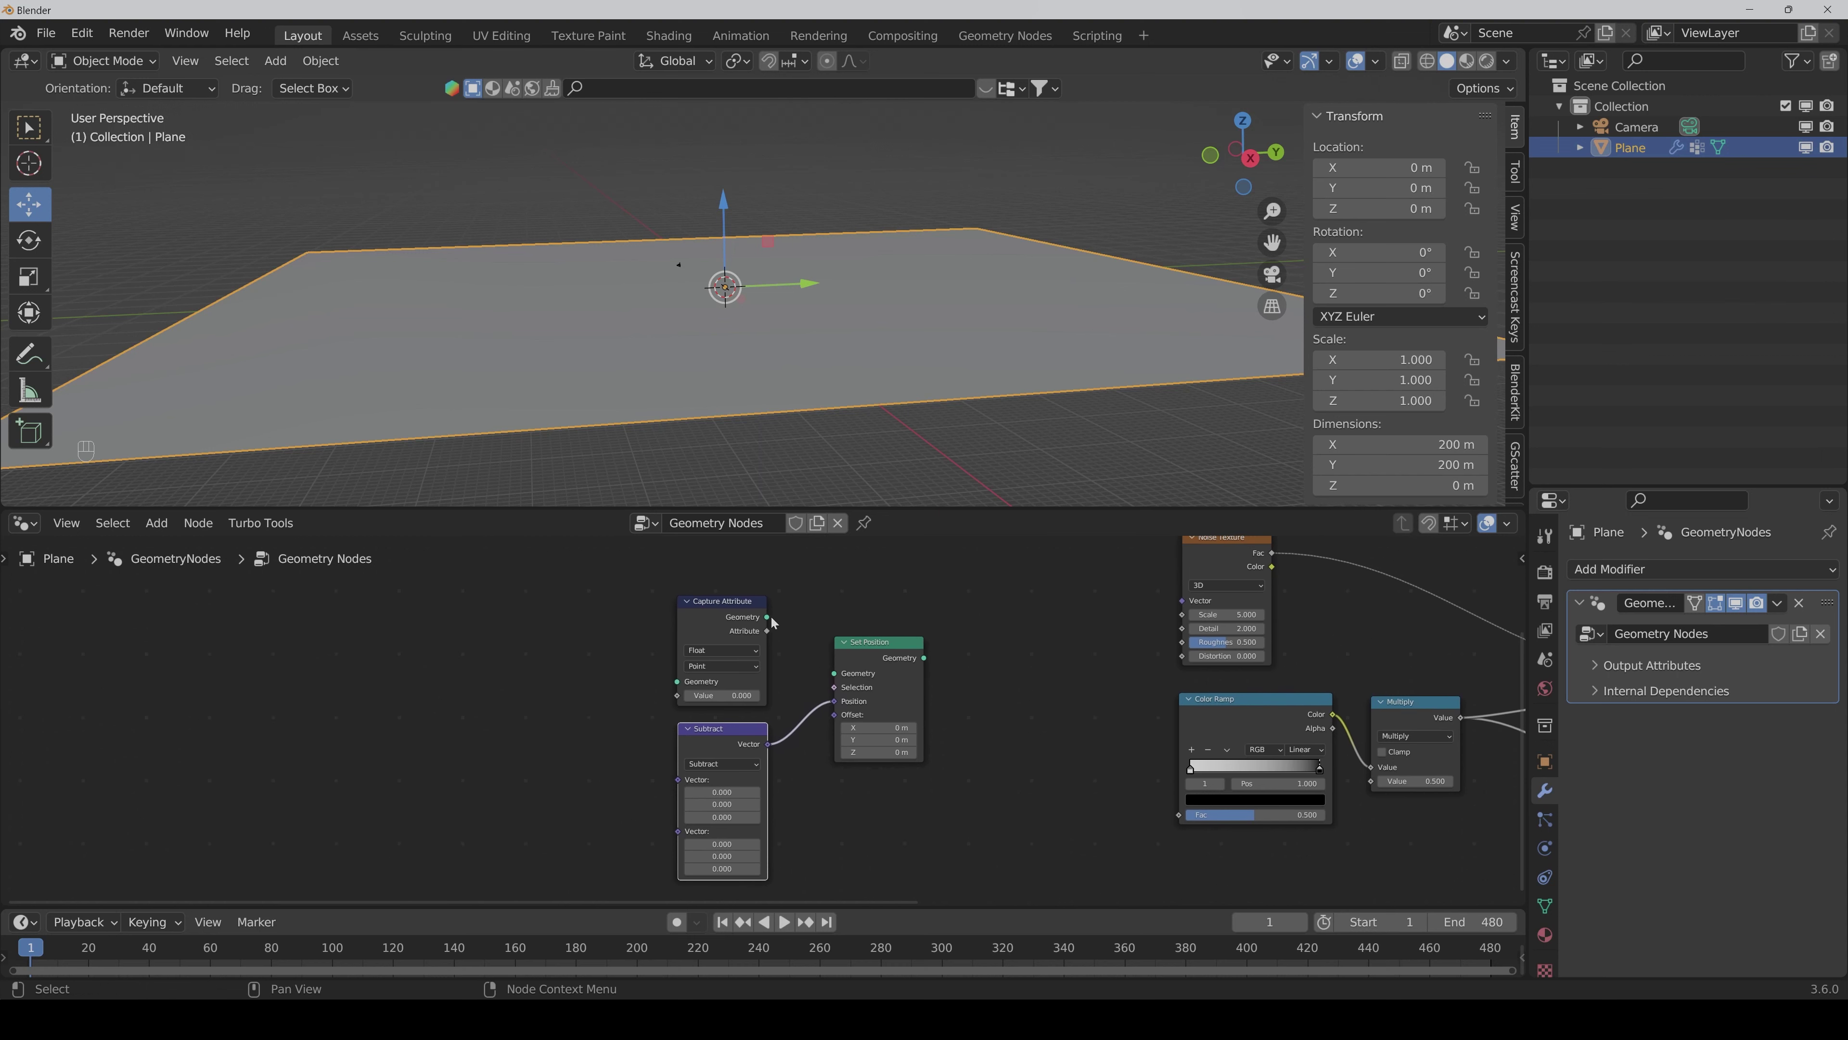
drag(768, 616, 834, 675)
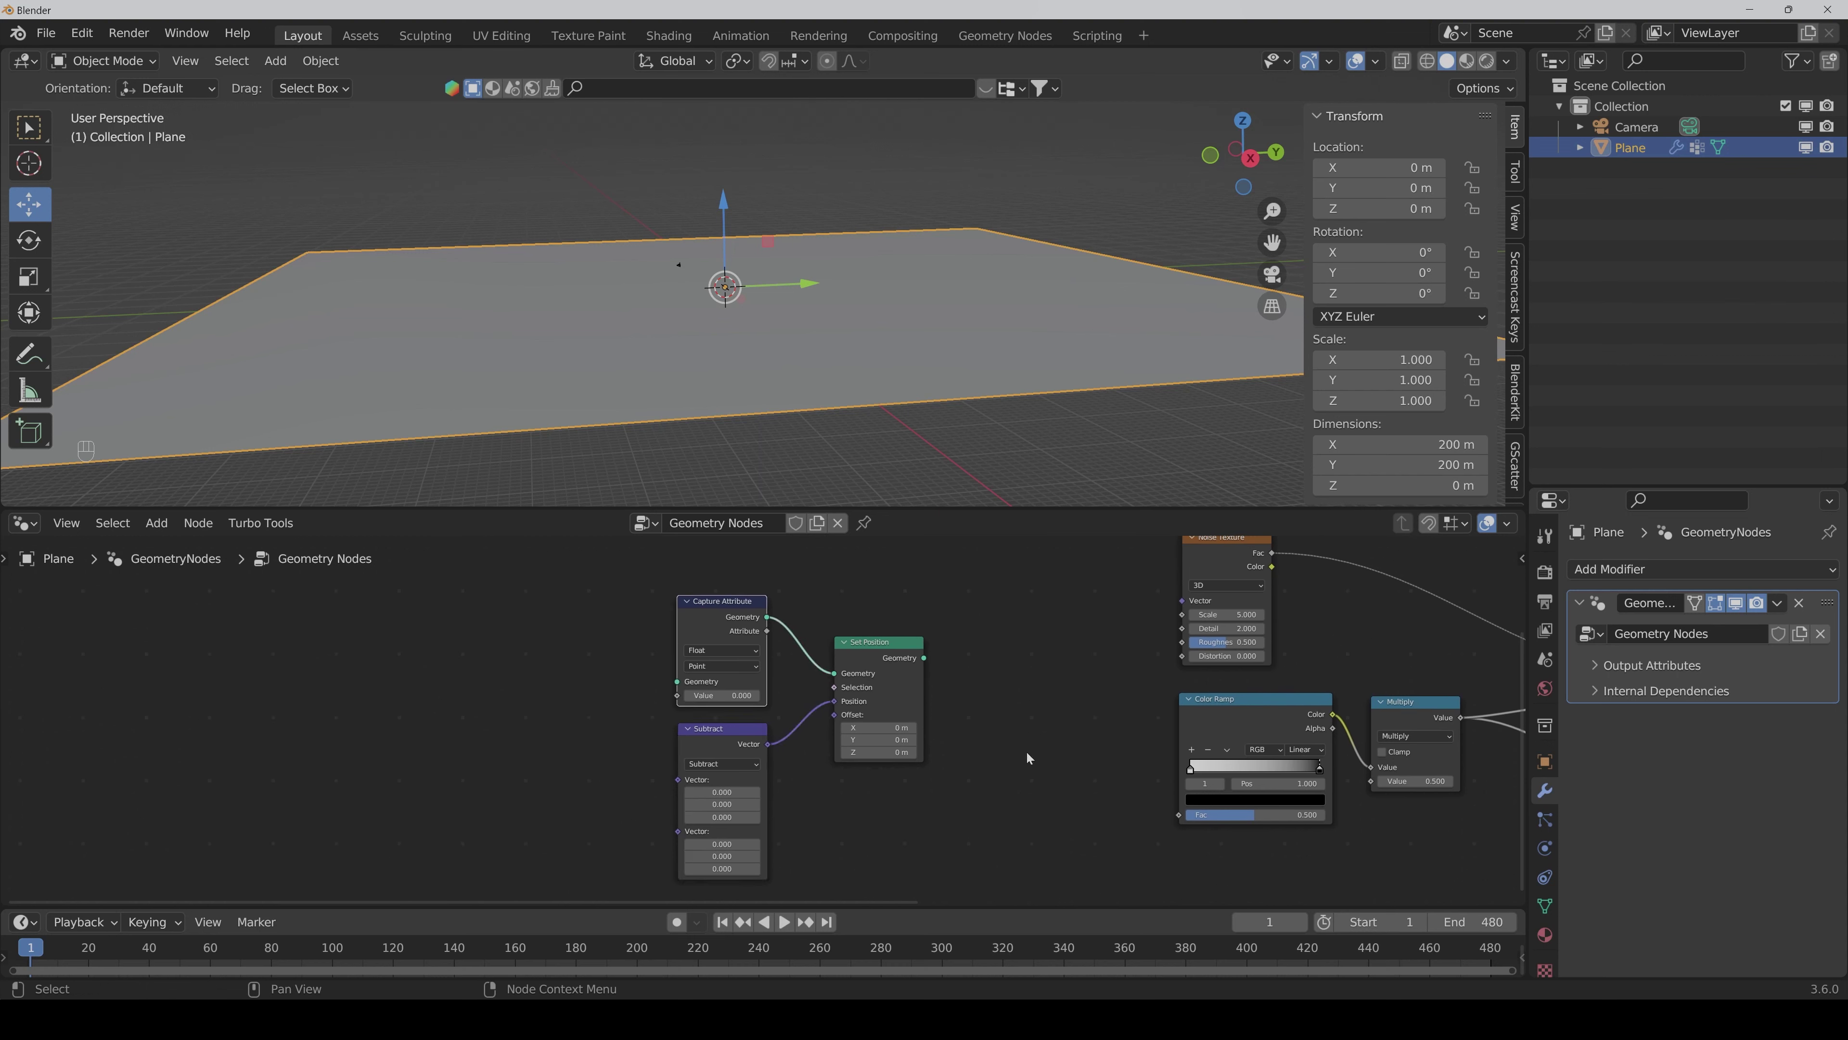
scroll(1059, 748, down, 3)
middle_drag(1112, 718, 770, 743)
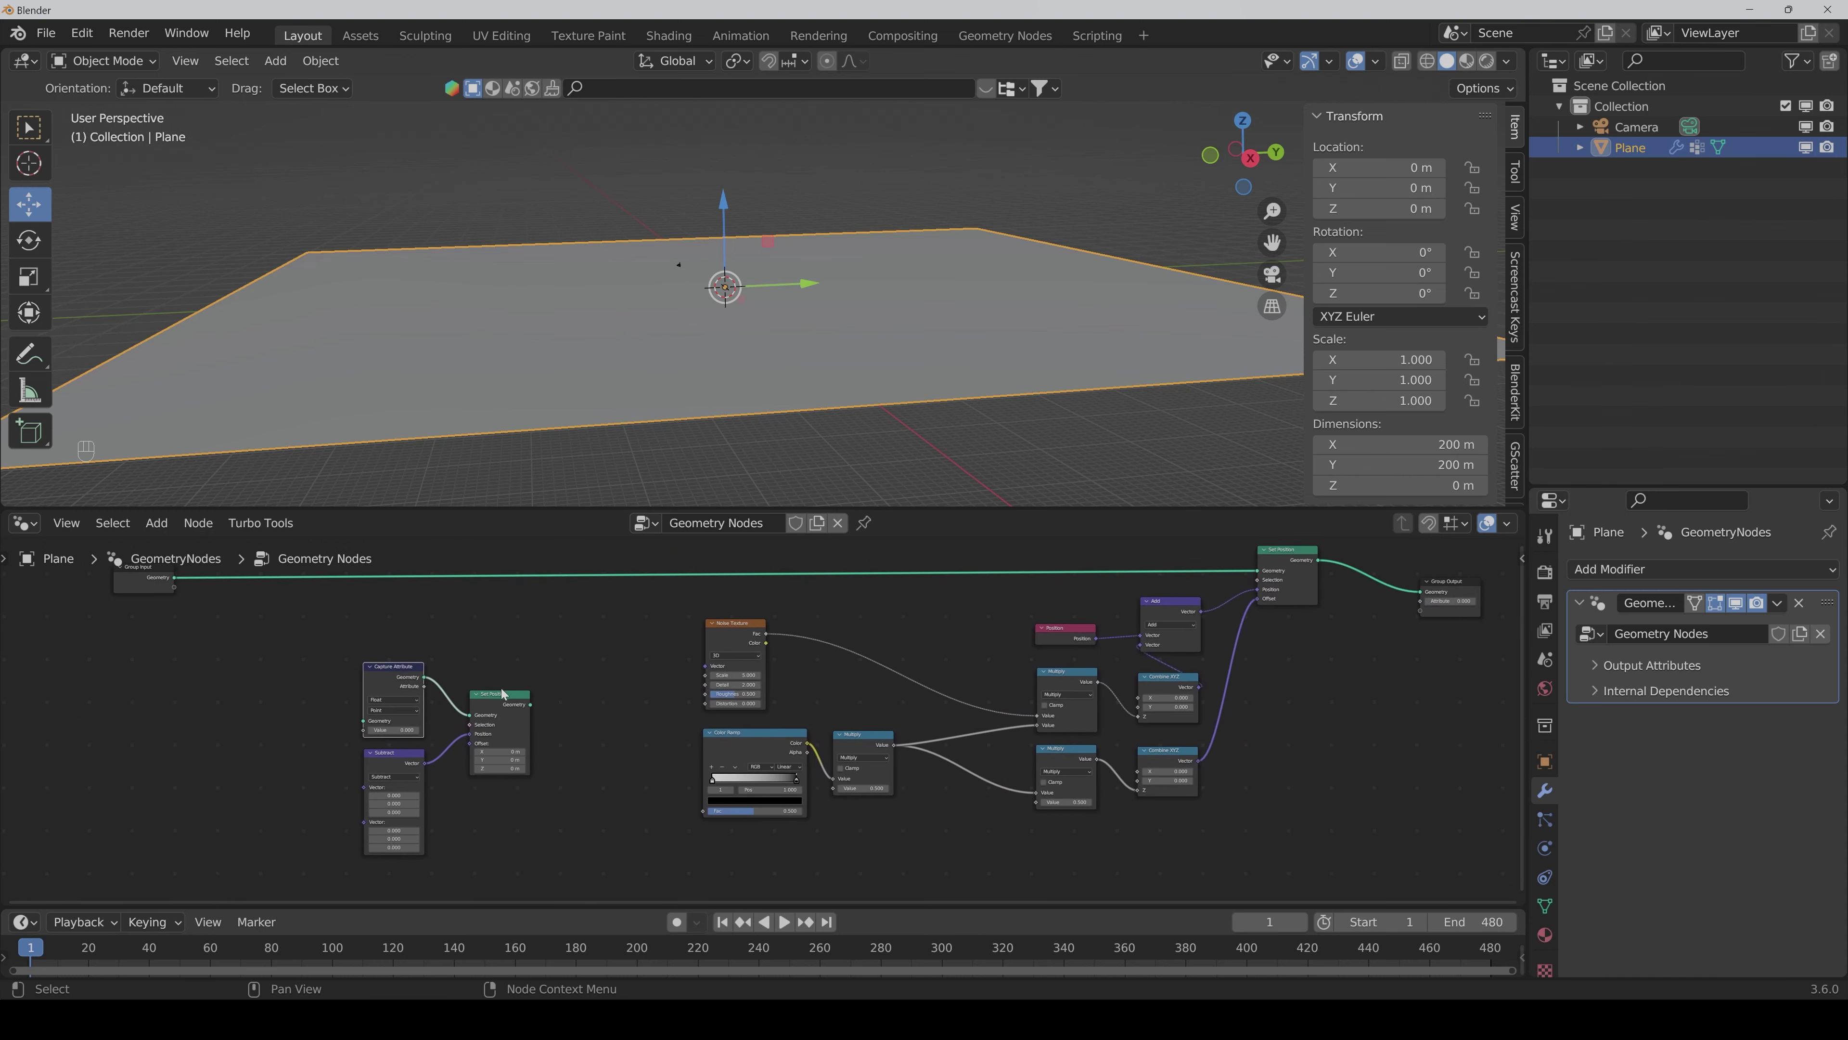
Step: Connect the new Set Position's geometry output to the final Set Position's Geometry input and move the Group Input node farther from the other nodes
drag(530, 706, 1262, 606)
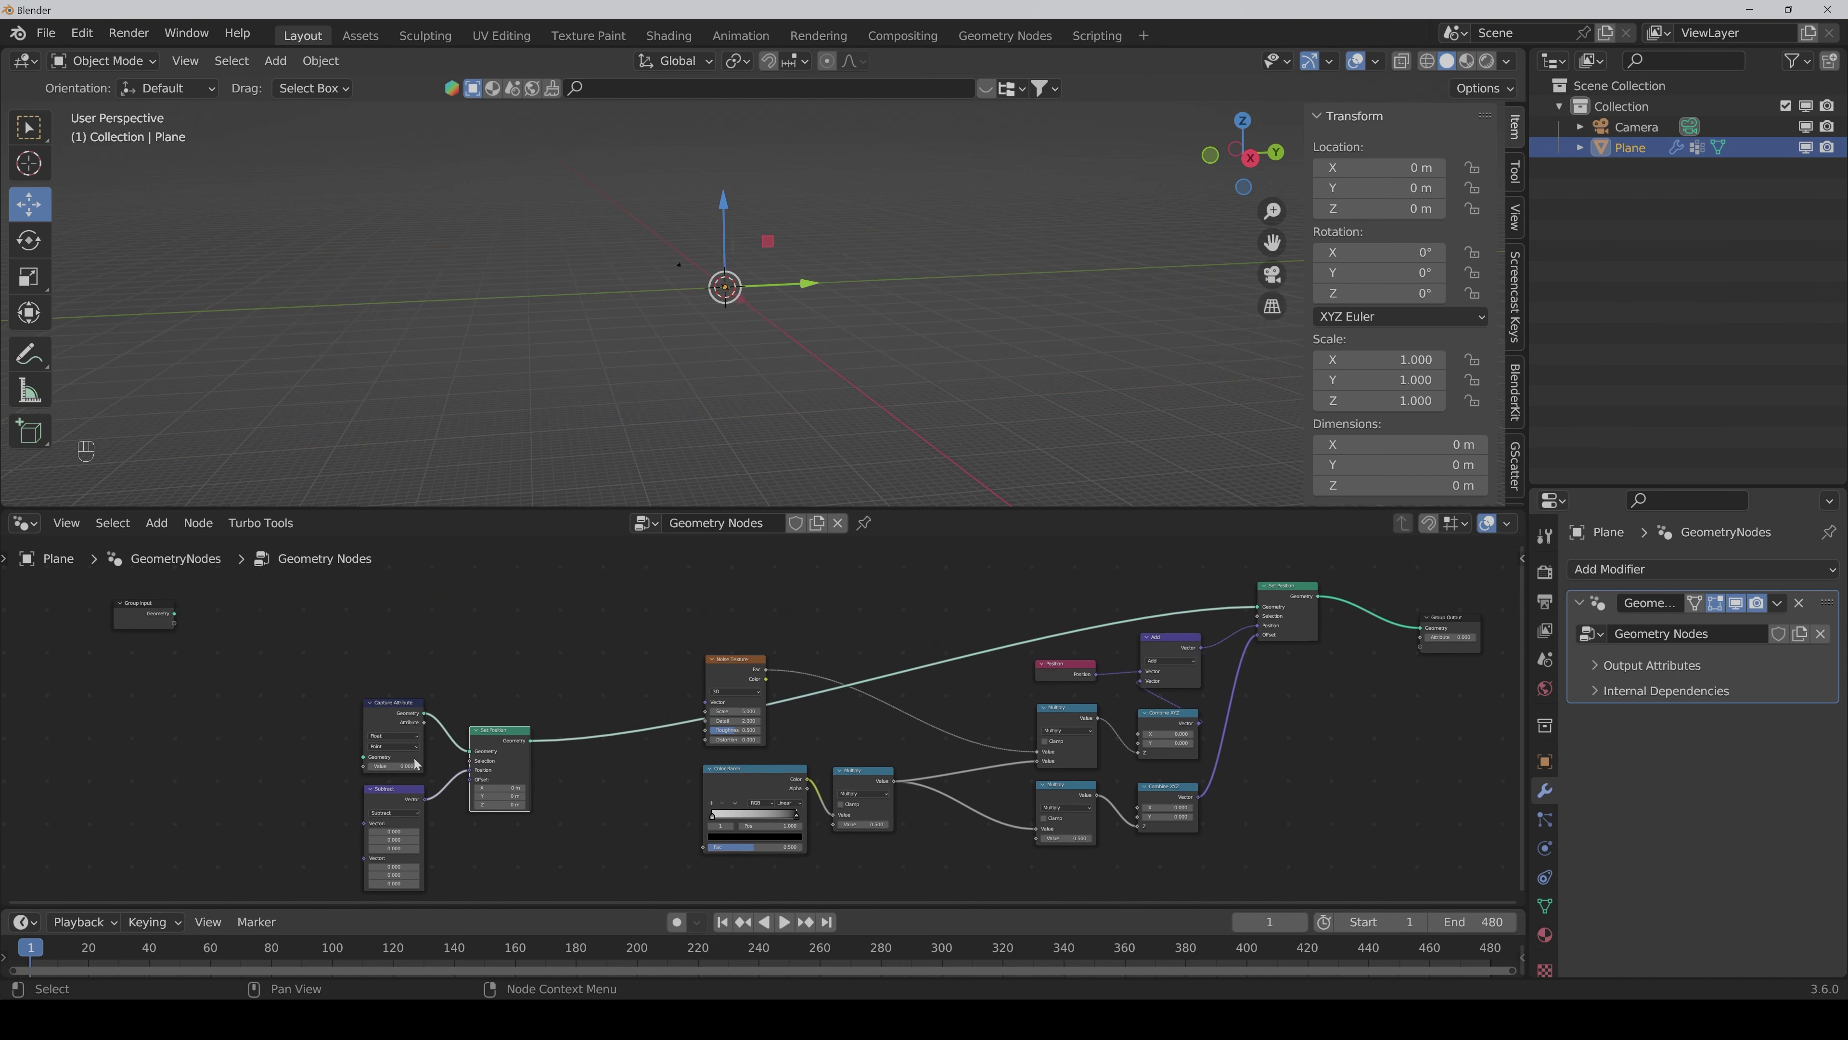
middle_drag(268, 755, 587, 709)
scroll(587, 712, down, 1)
drag(501, 579, 378, 626)
middle_drag(698, 768, 749, 723)
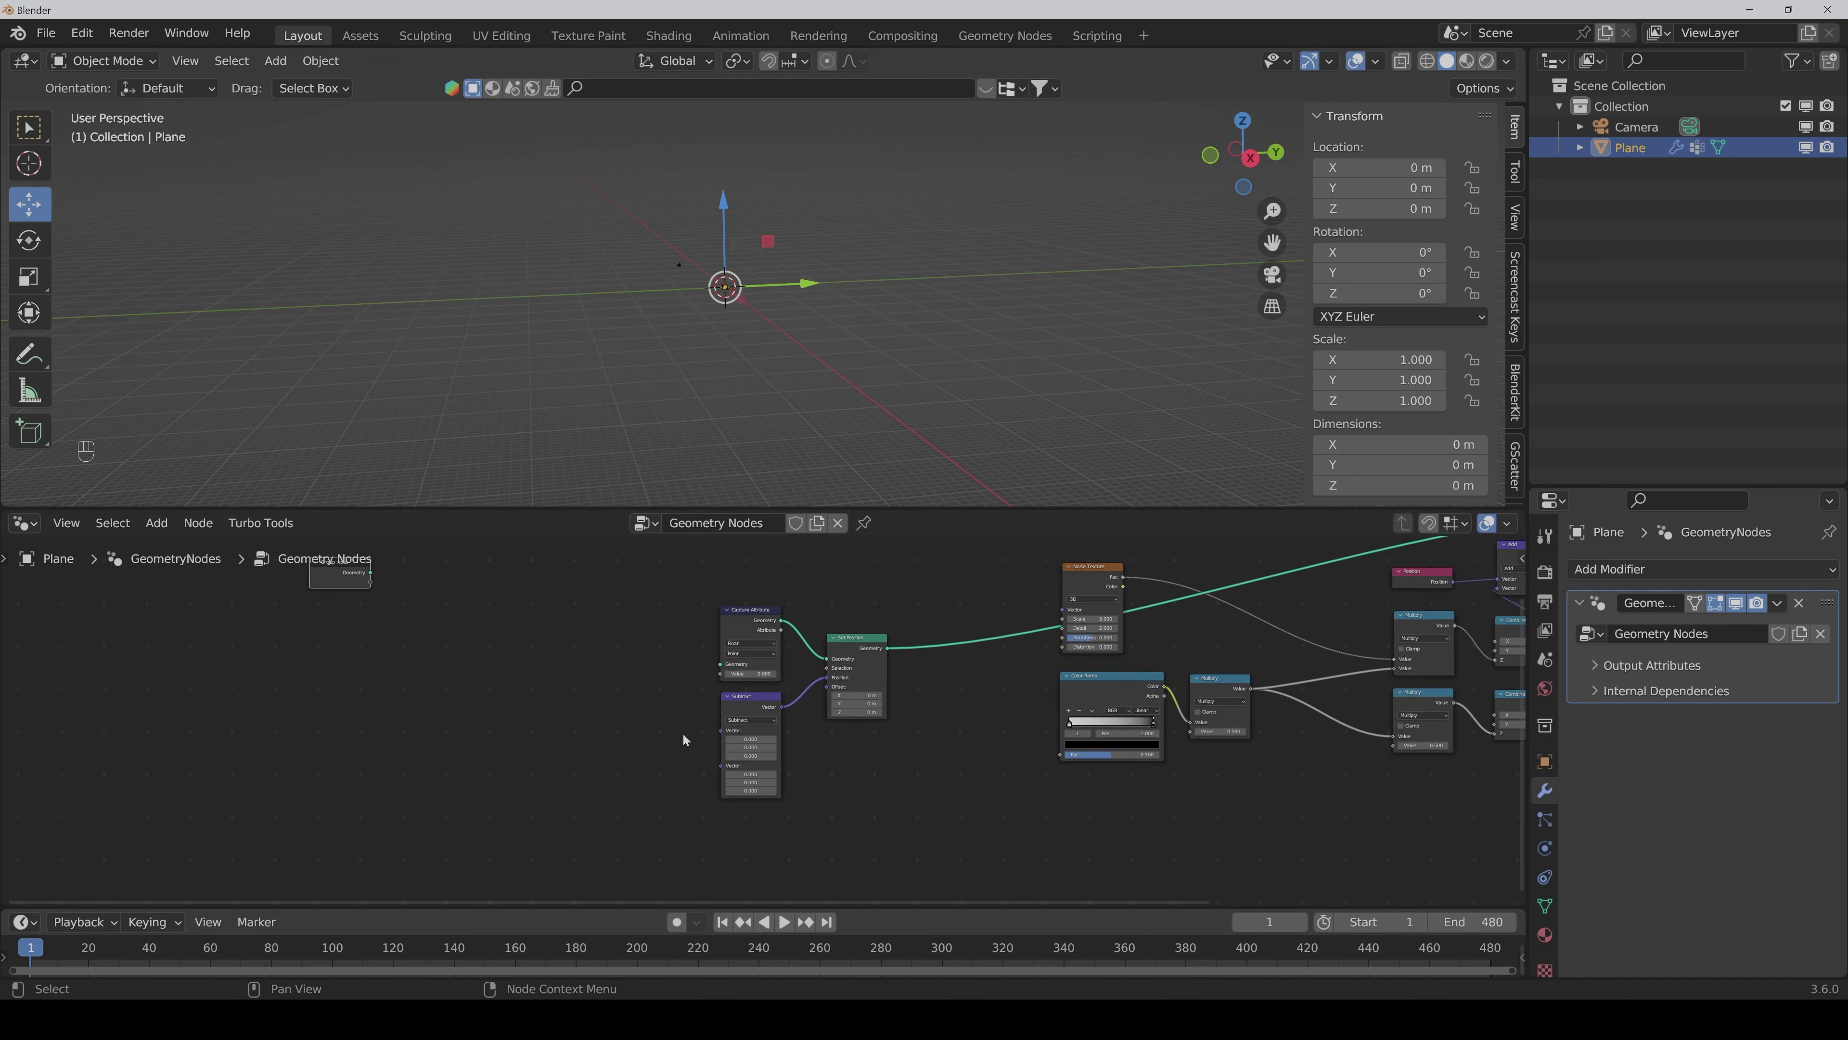
Step: Add a Position node in the free space just before the Subtract node
scroll(650, 739, up, 1)
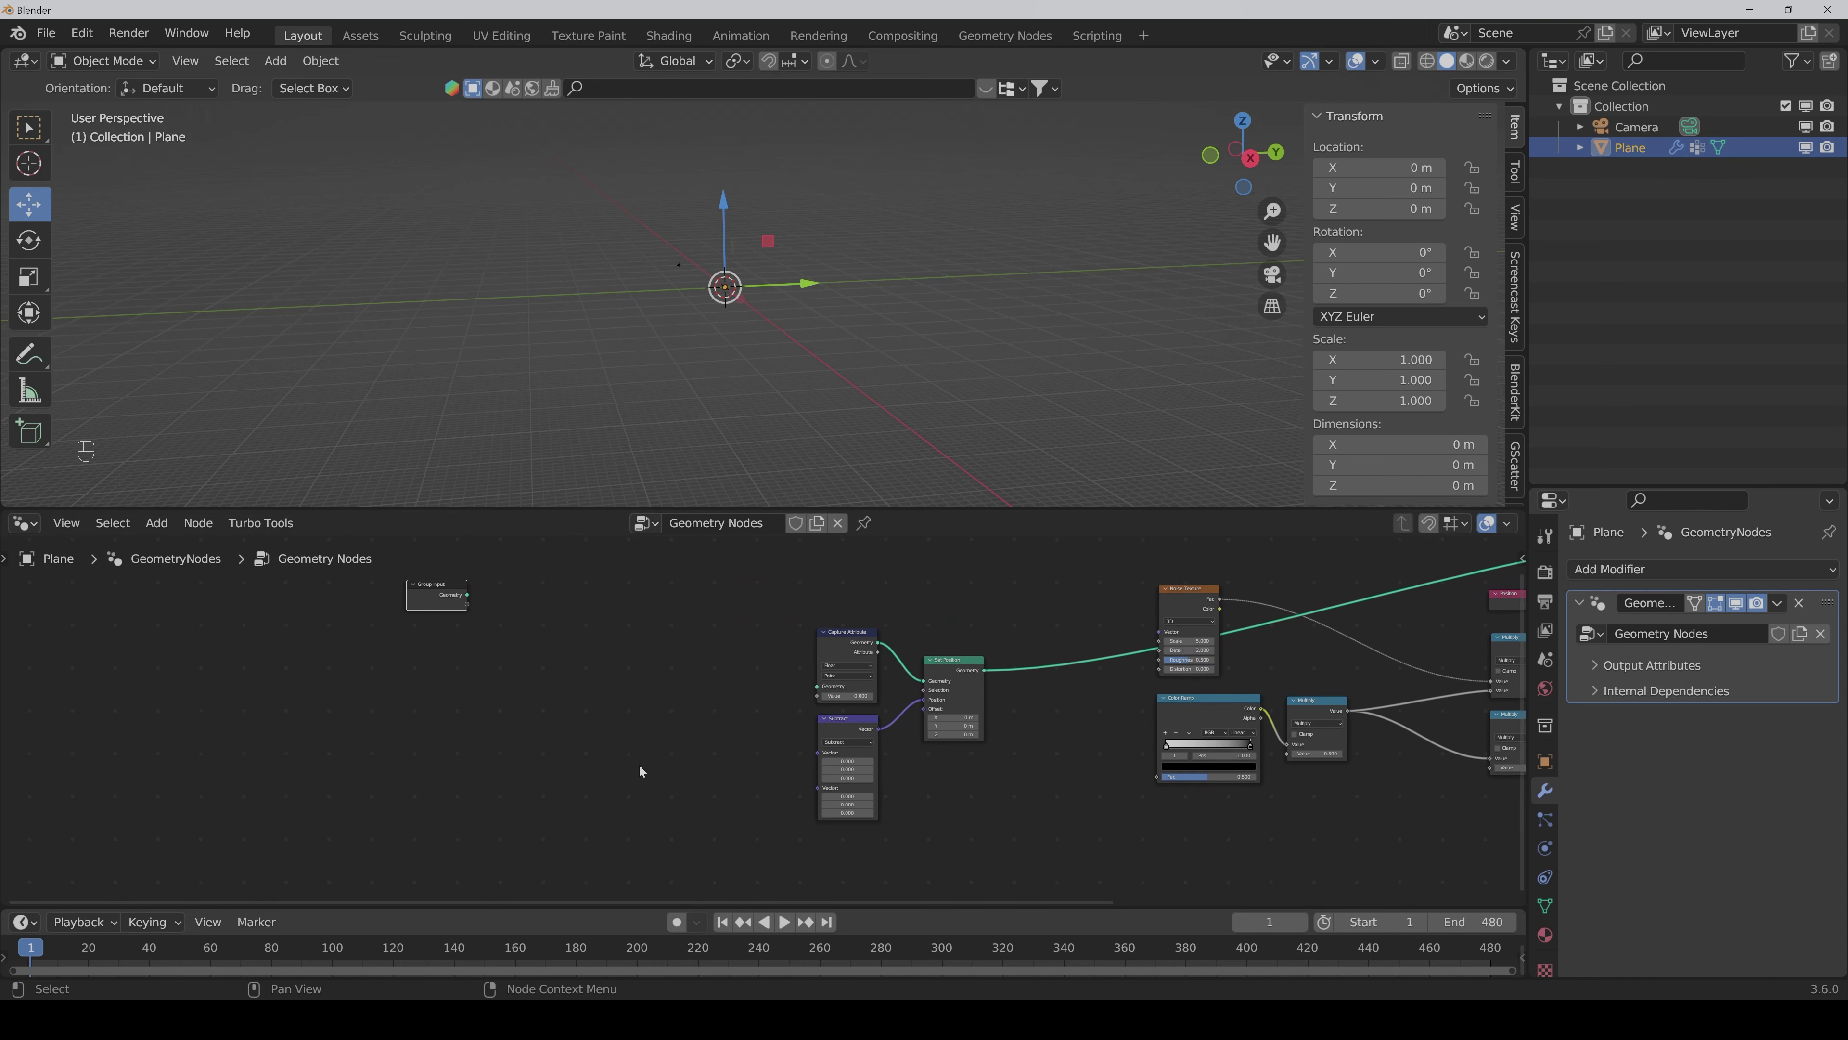
middle_drag(713, 745, 734, 747)
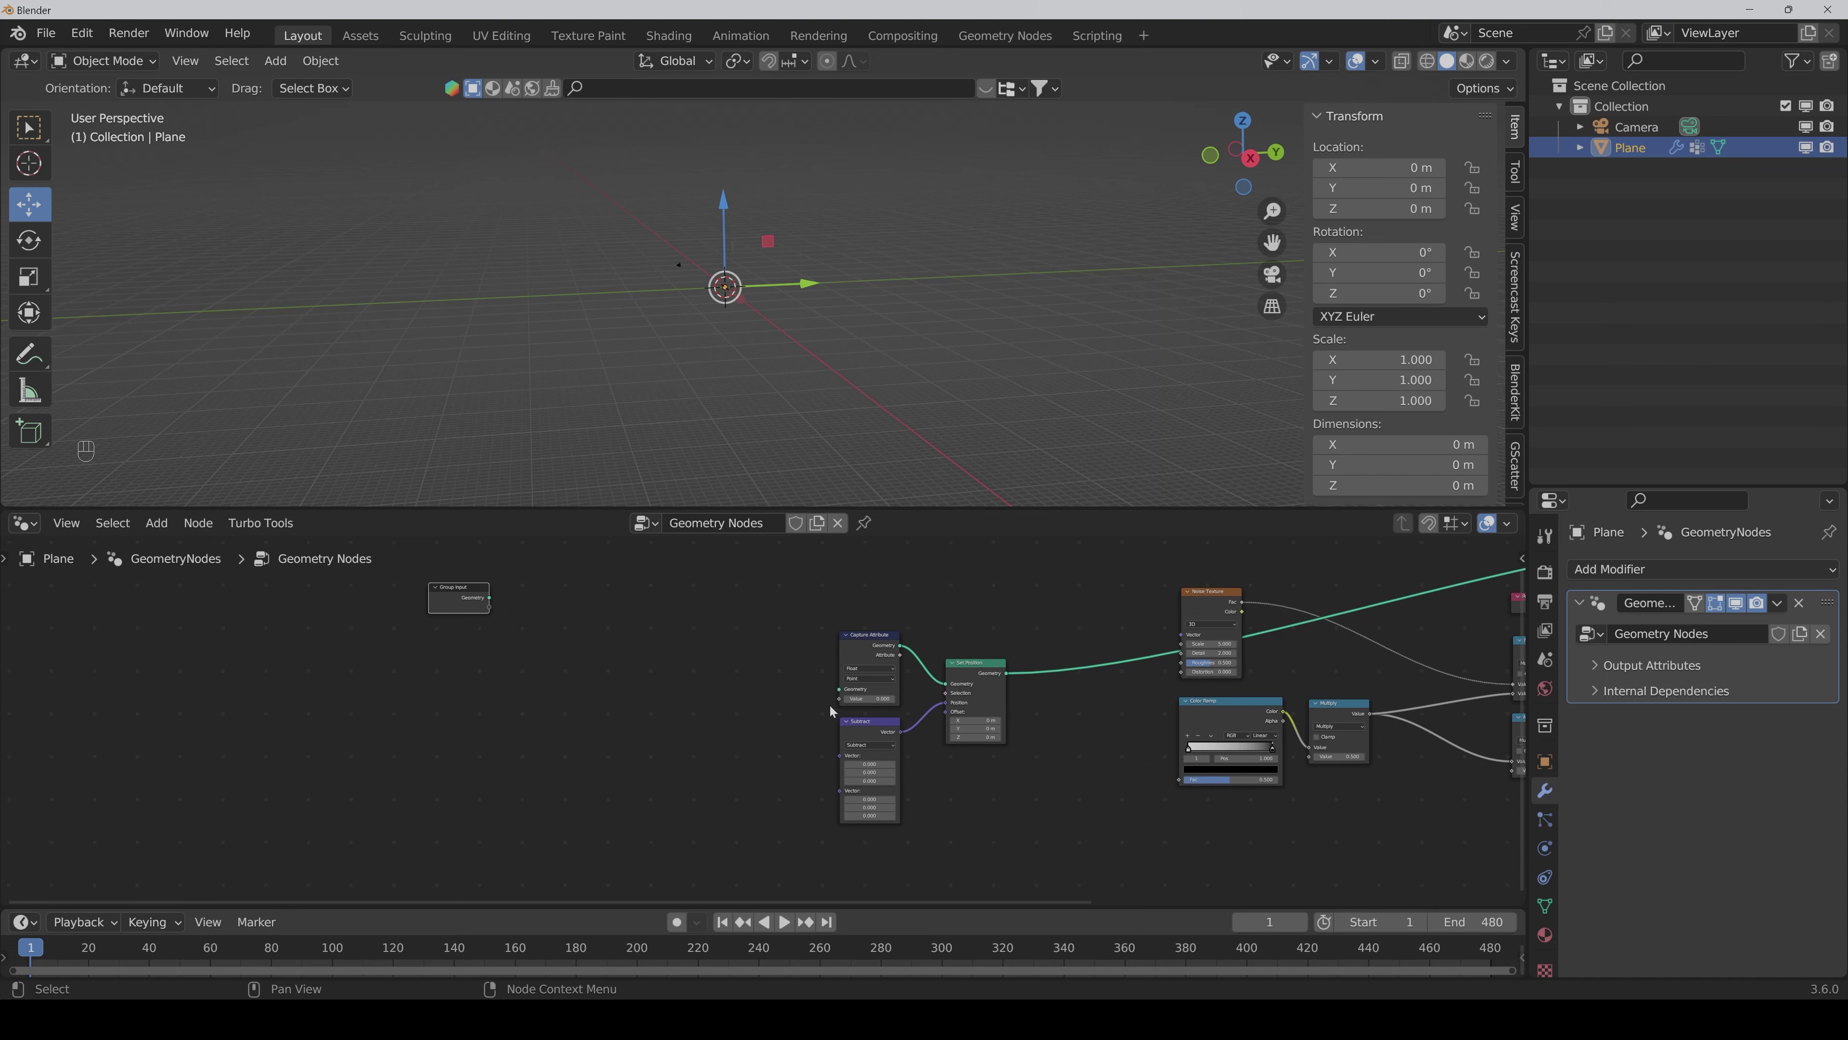
key(shift+ctrl+a)
text(pos)
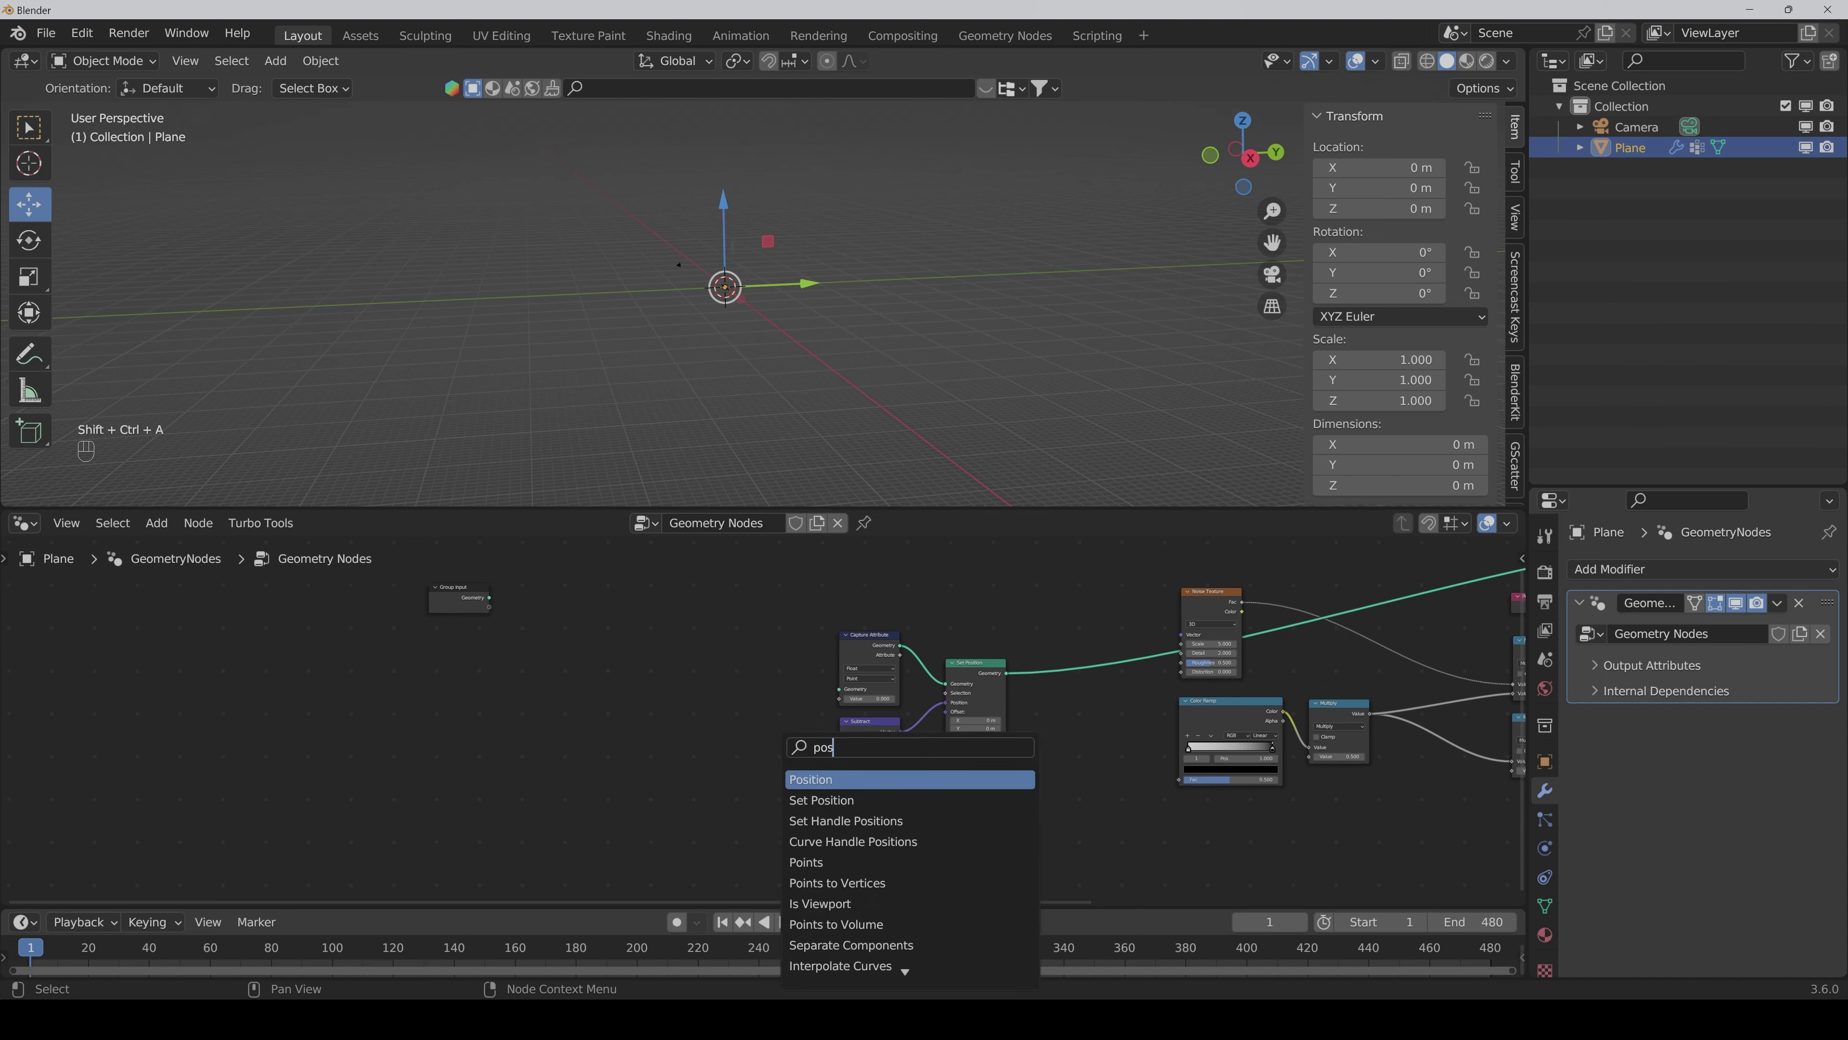
key(Return)
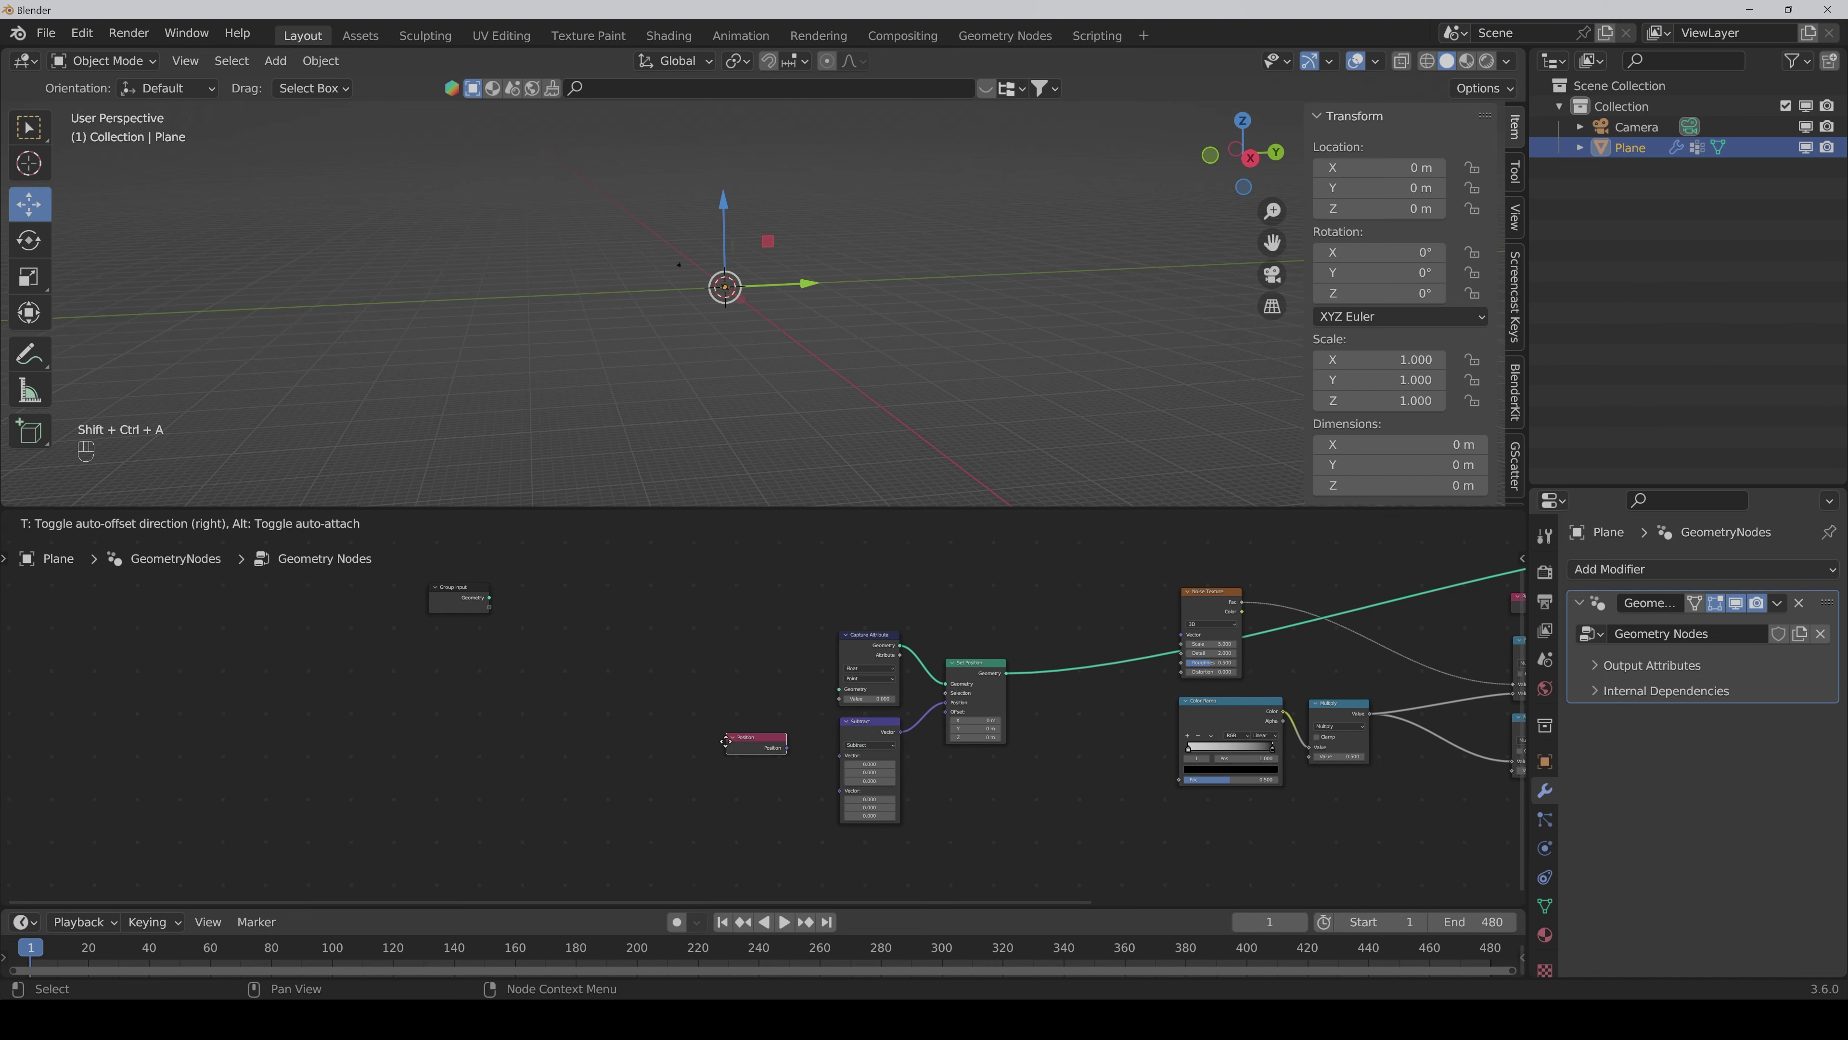
click(722, 743)
Step: Add a Combine XYZ node directly below the new Position node
scroll(837, 754, up, 2)
scroll(728, 750, up, 1)
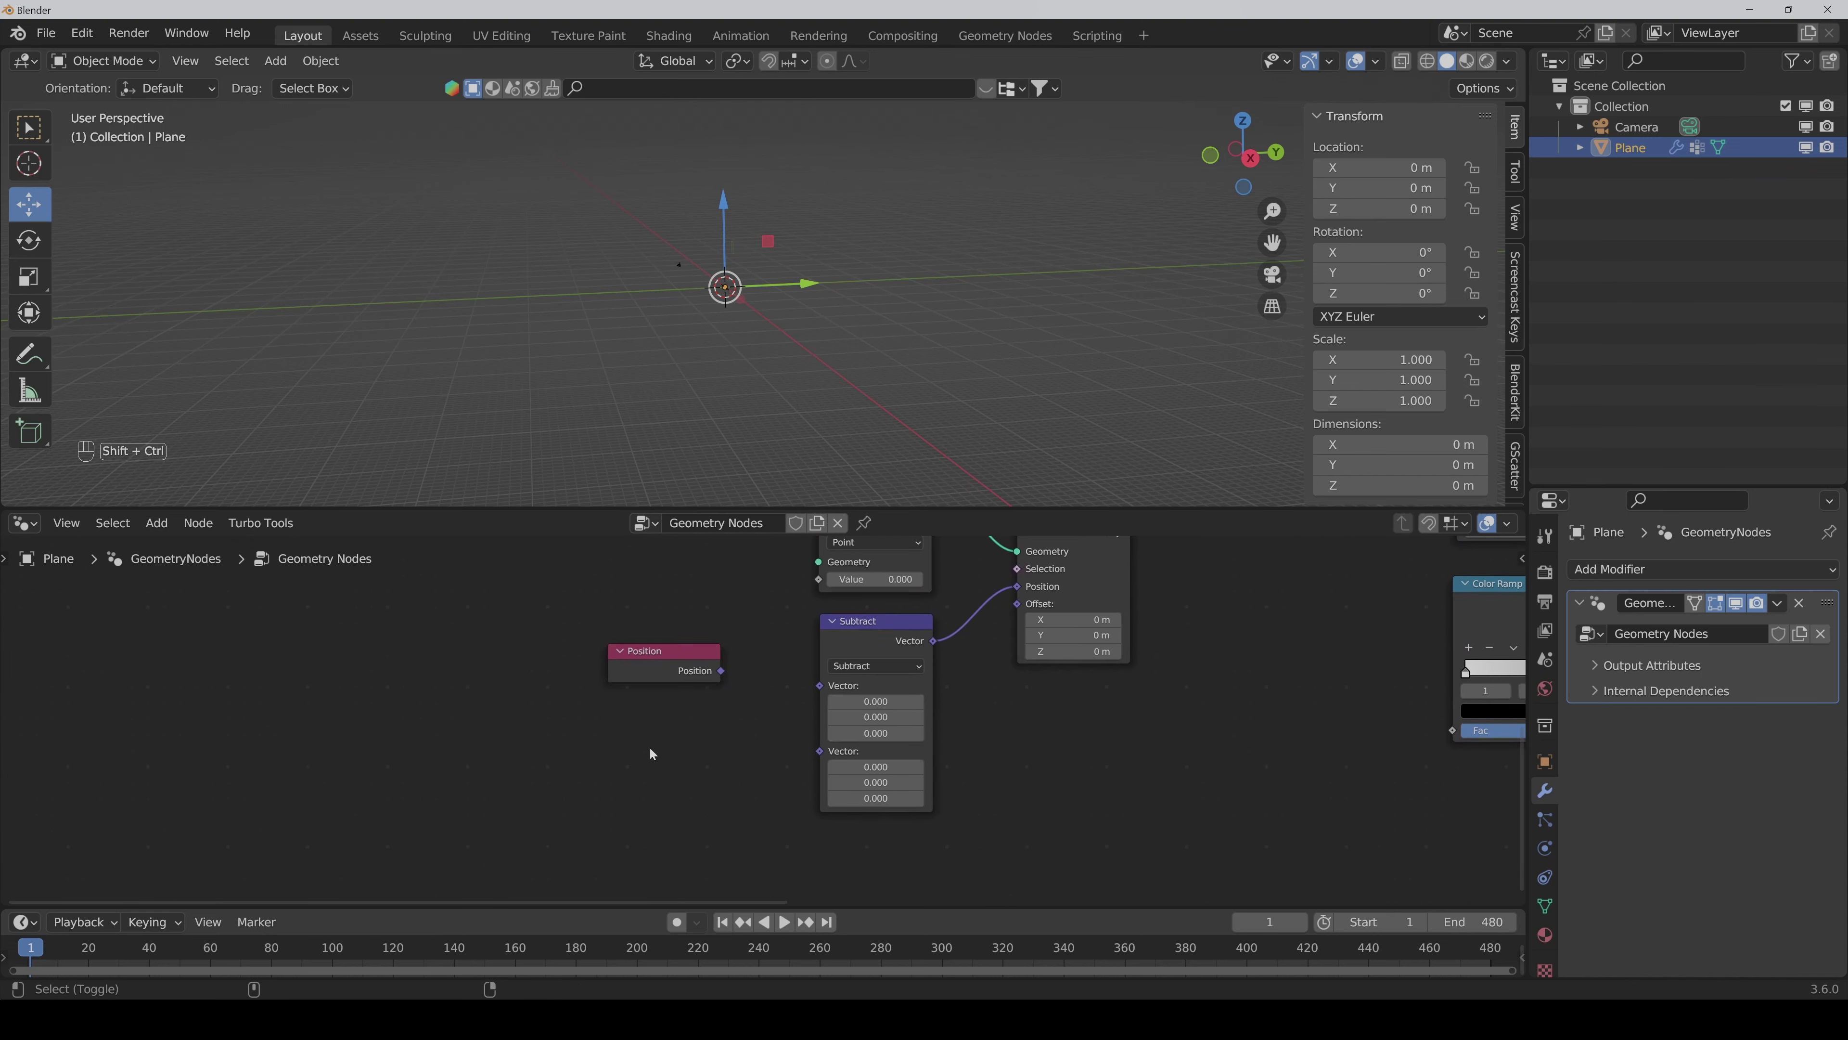
key(shift+ctrl+a)
text(combine)
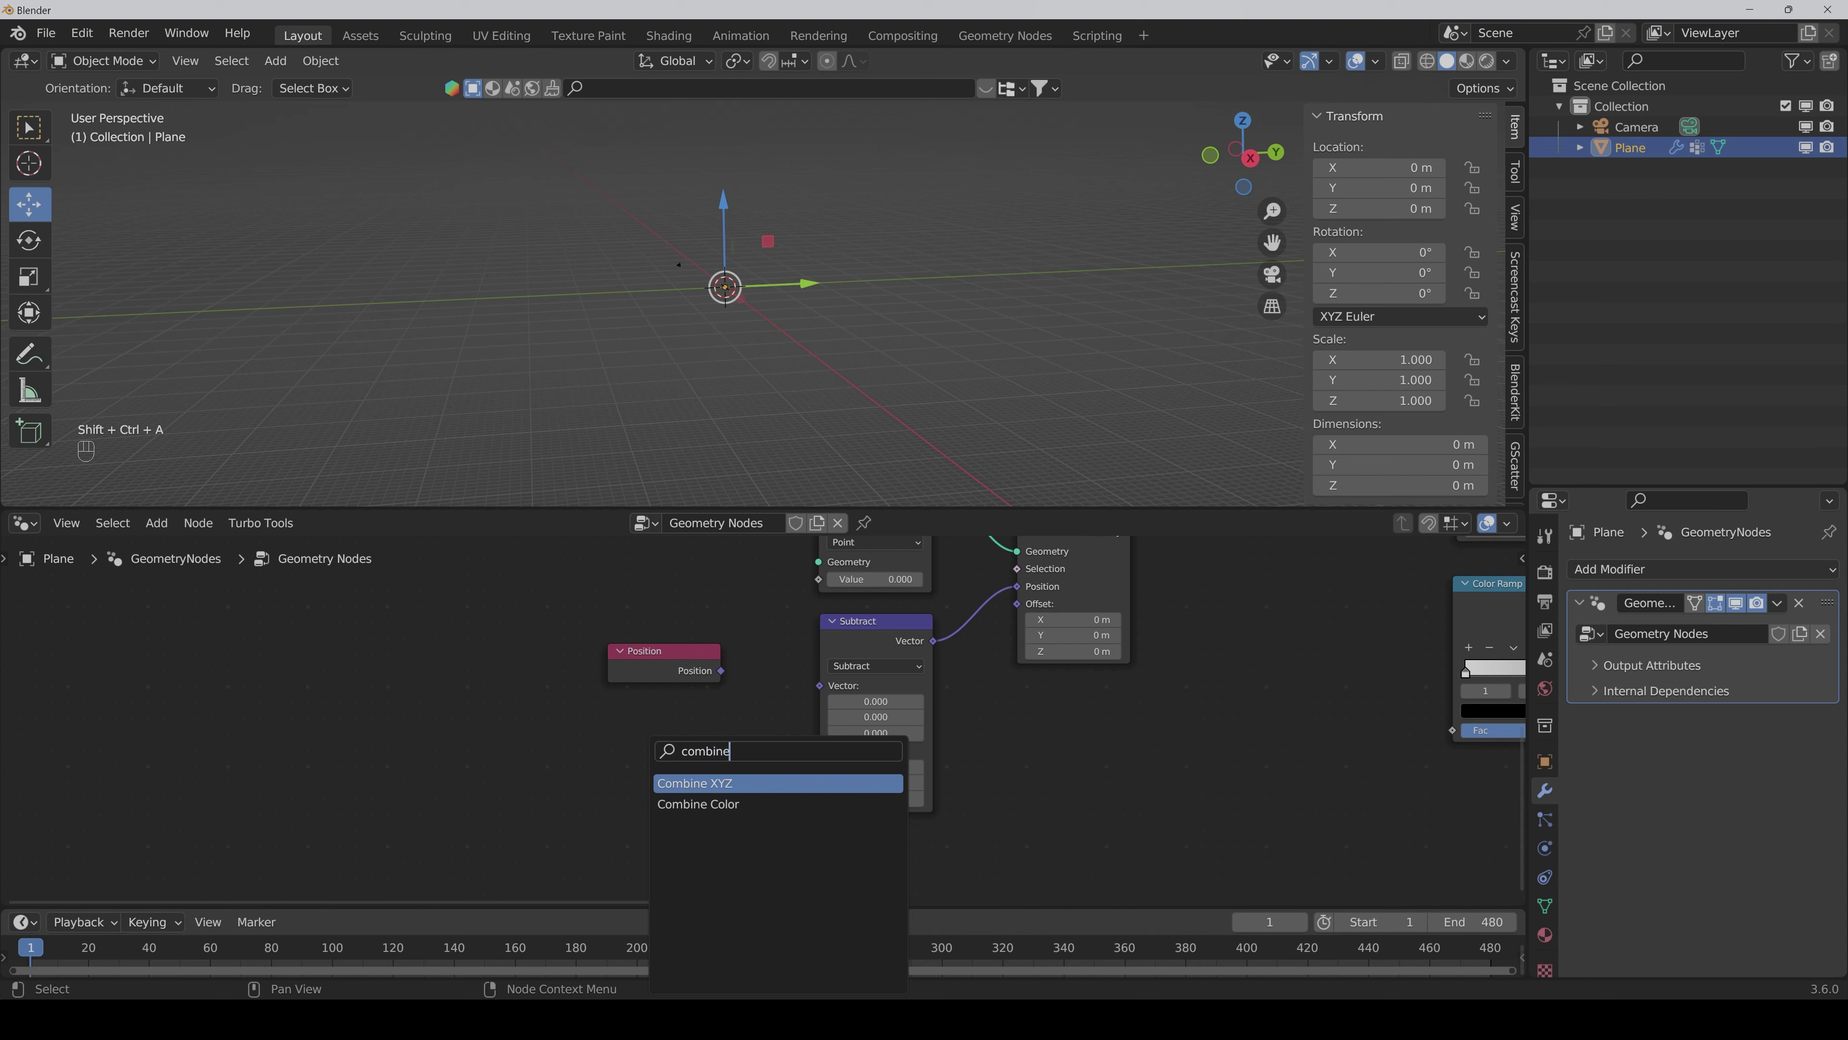
key(Return)
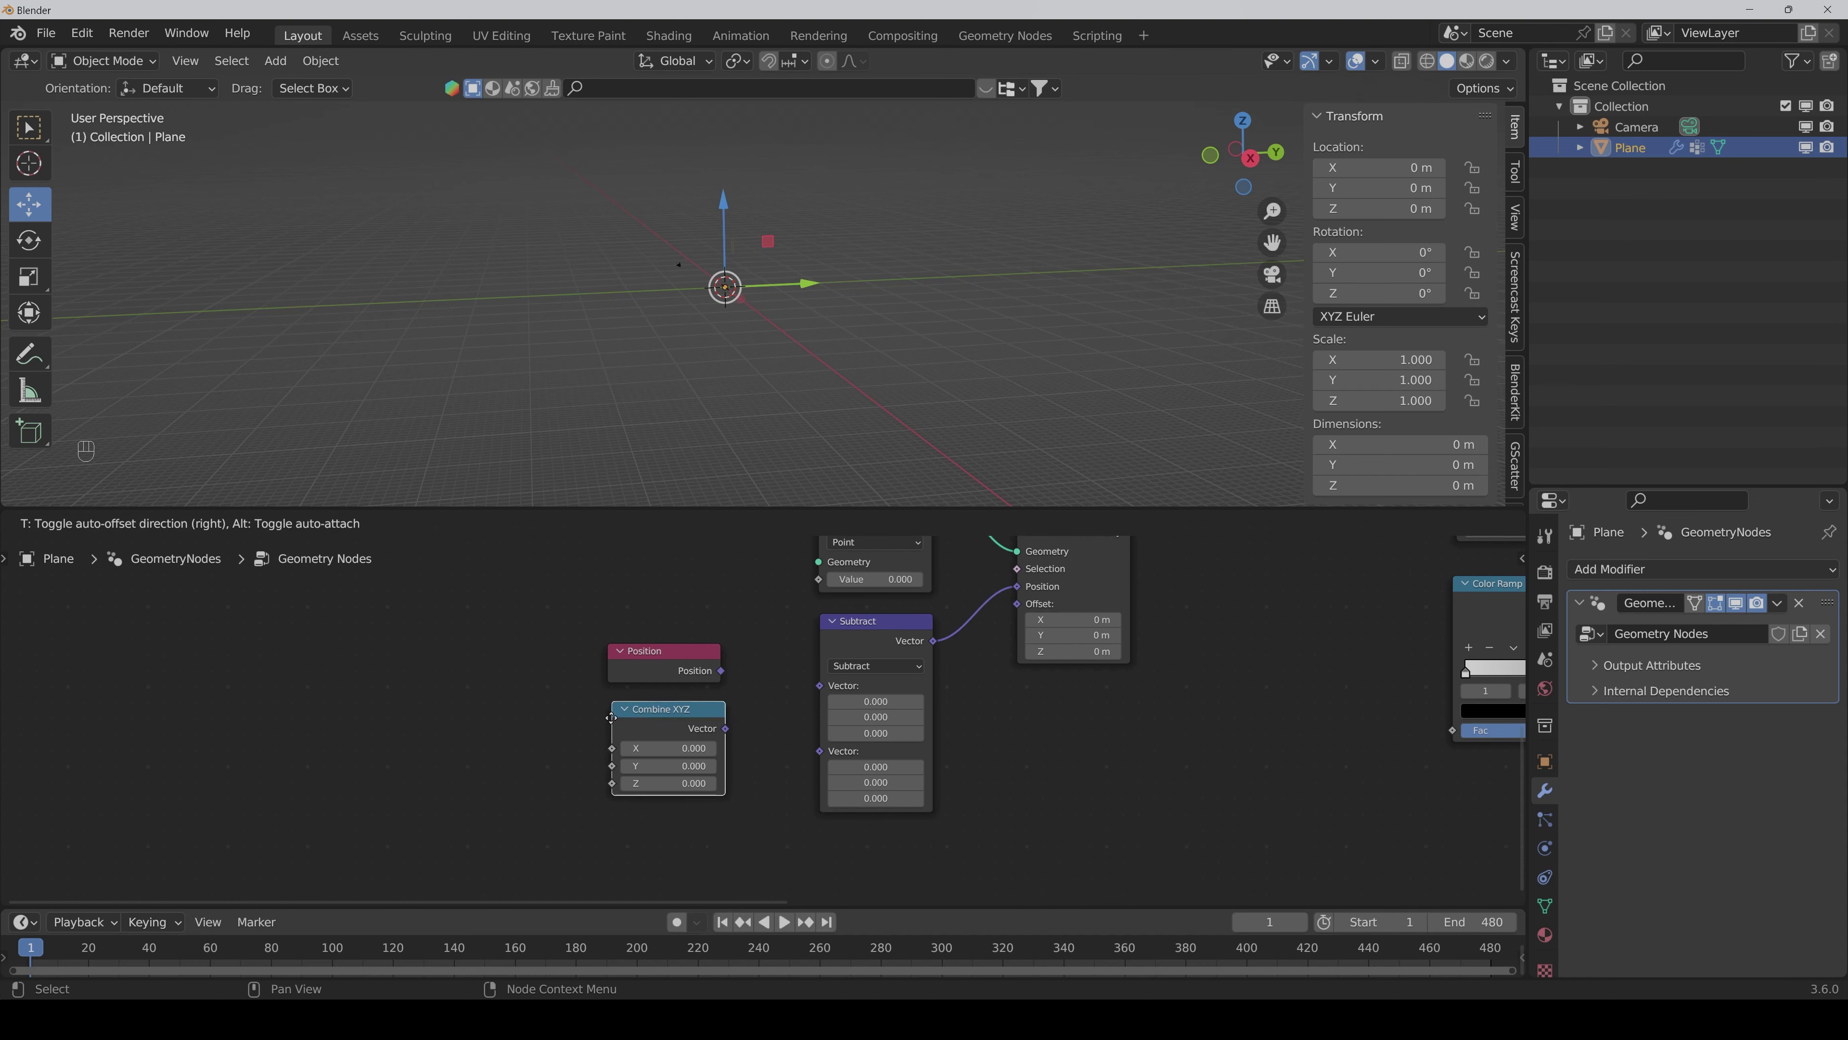
click(610, 721)
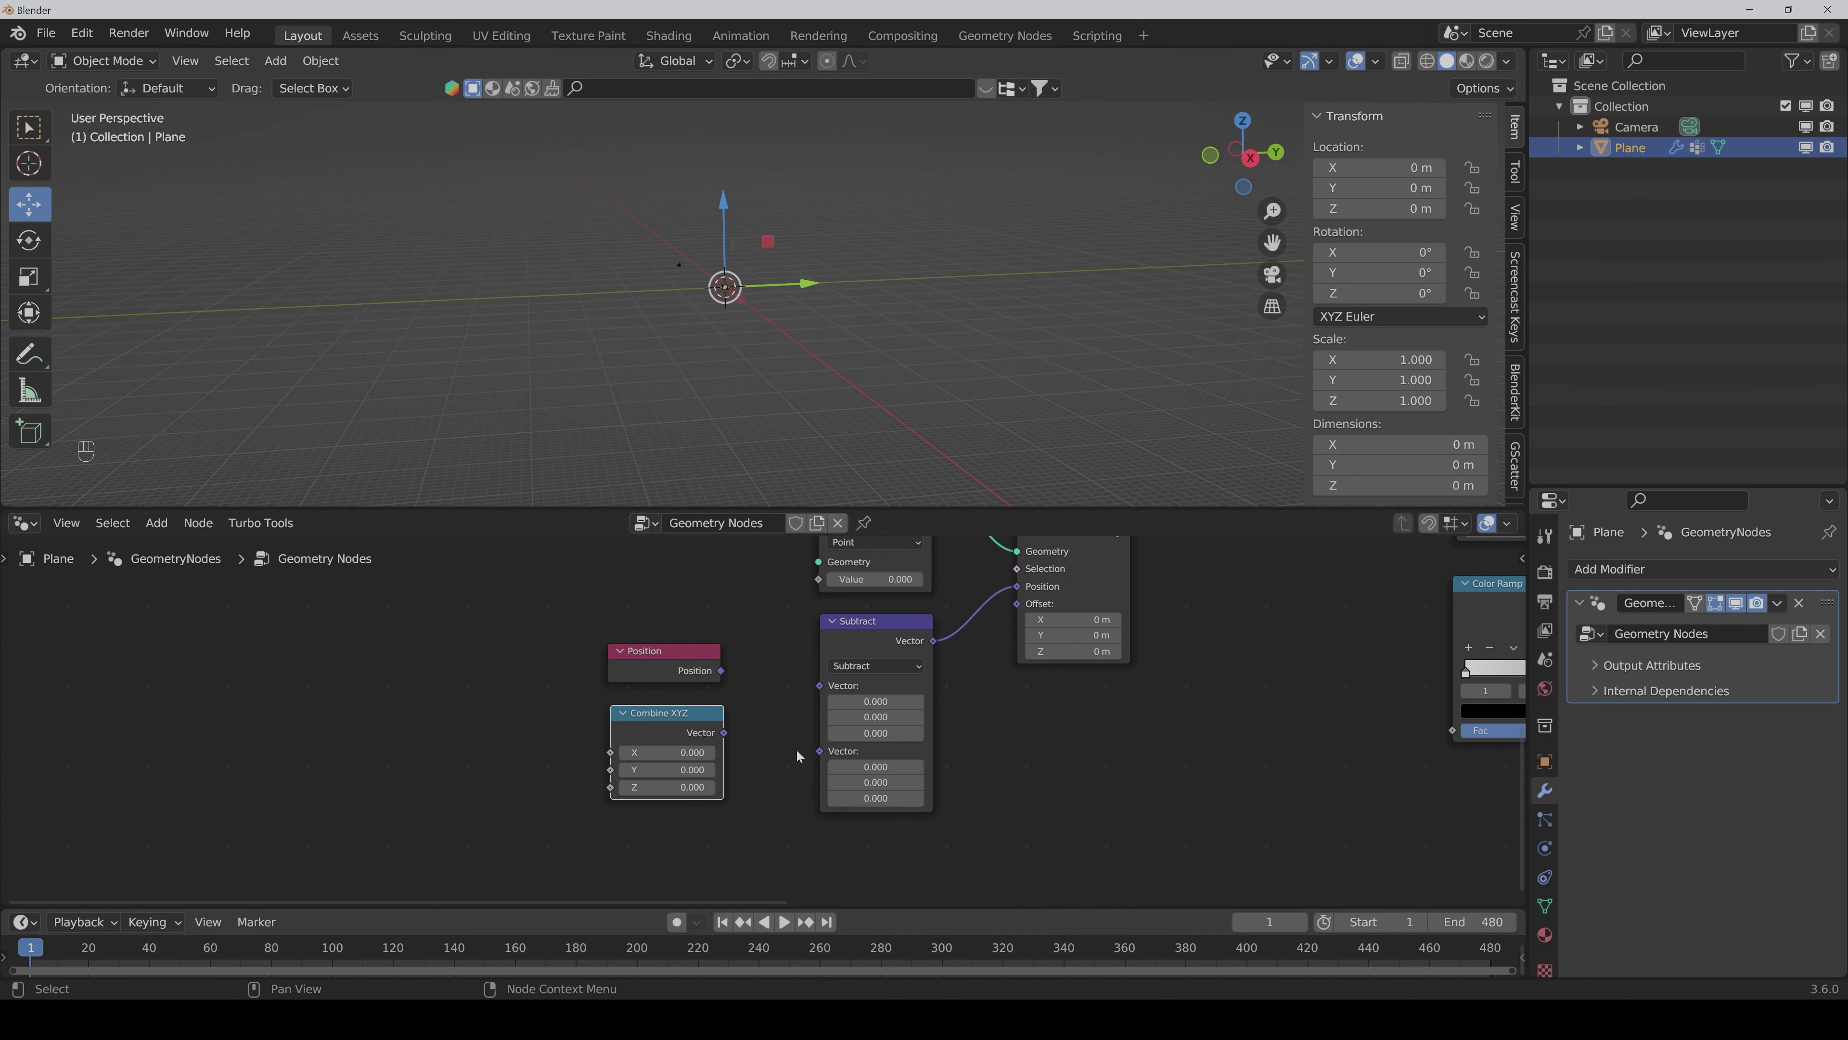
Step: Connect the Position output to Subtract's first Vector input and the Combine XYZ vector to its second Vector input
drag(724, 733, 822, 751)
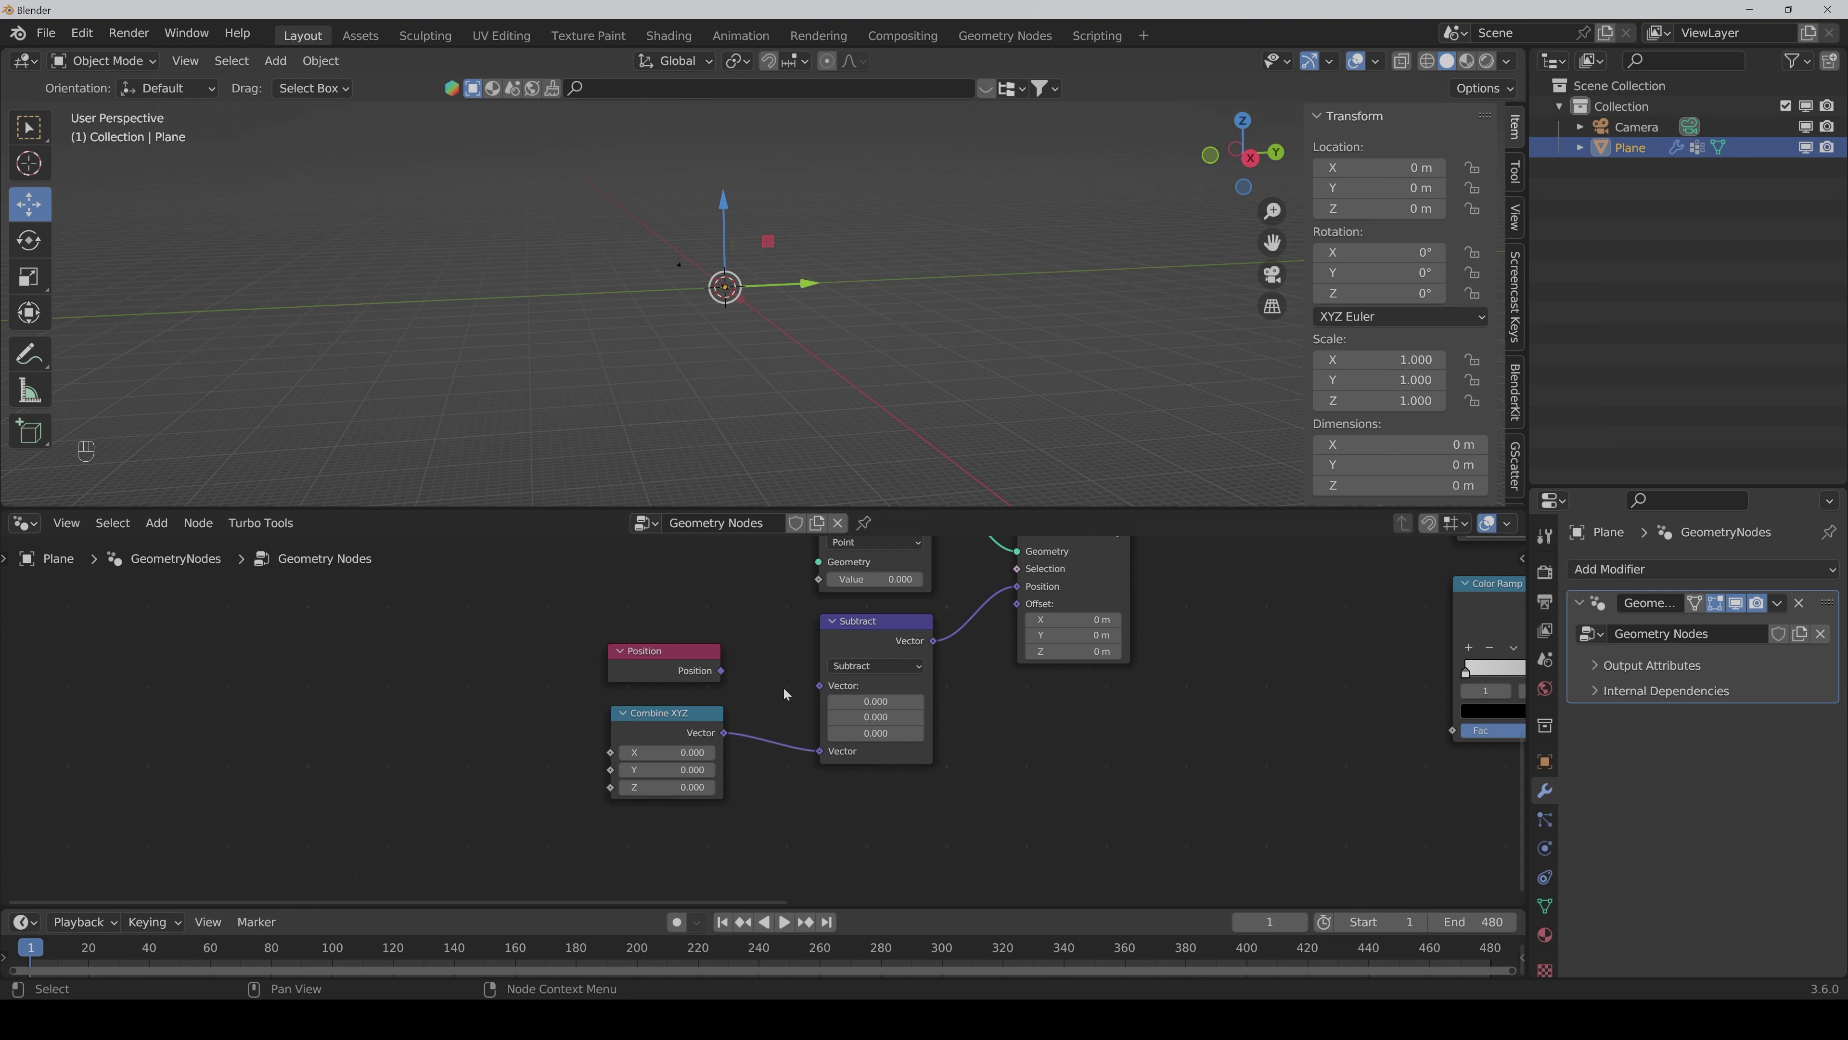
drag(721, 670, 820, 694)
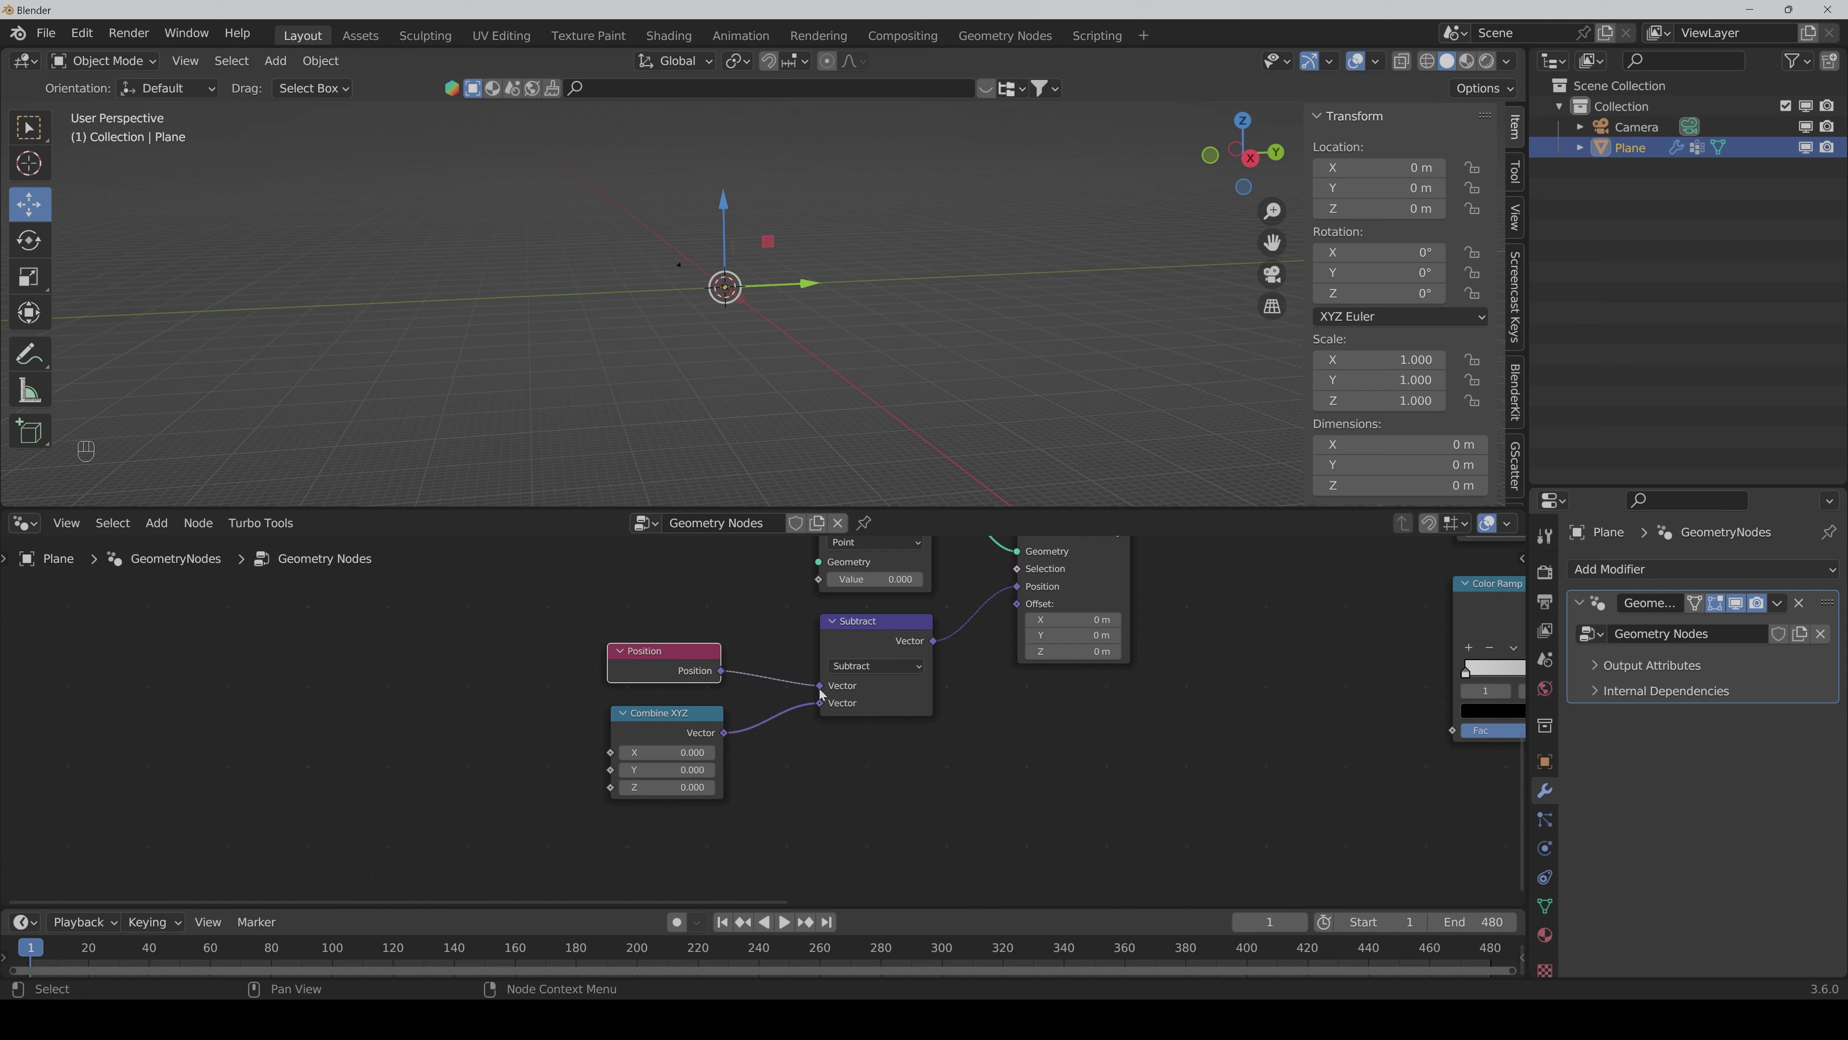
click(993, 771)
Step: Add a Math node before the Combine XYZ node and set its operation to Multiply
scroll(988, 773, down, 2)
middle_drag(974, 779, 1152, 777)
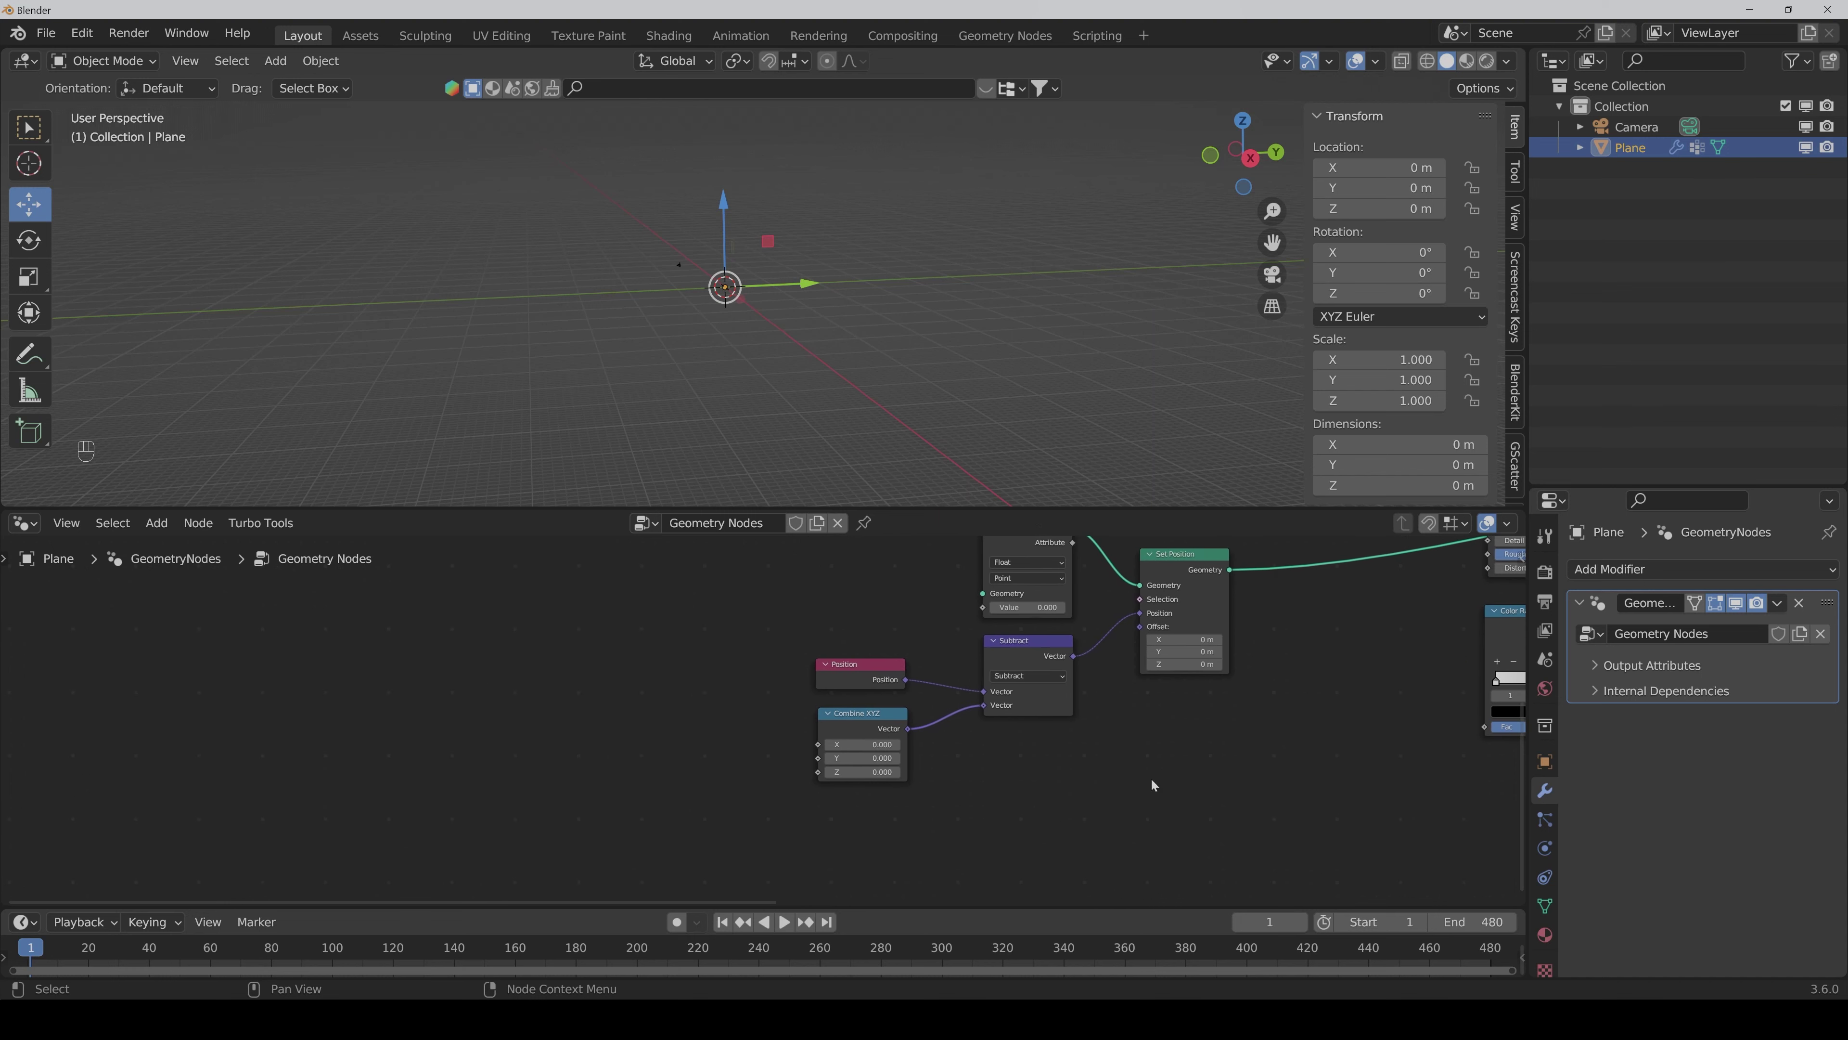
key(shift+ctrl+a)
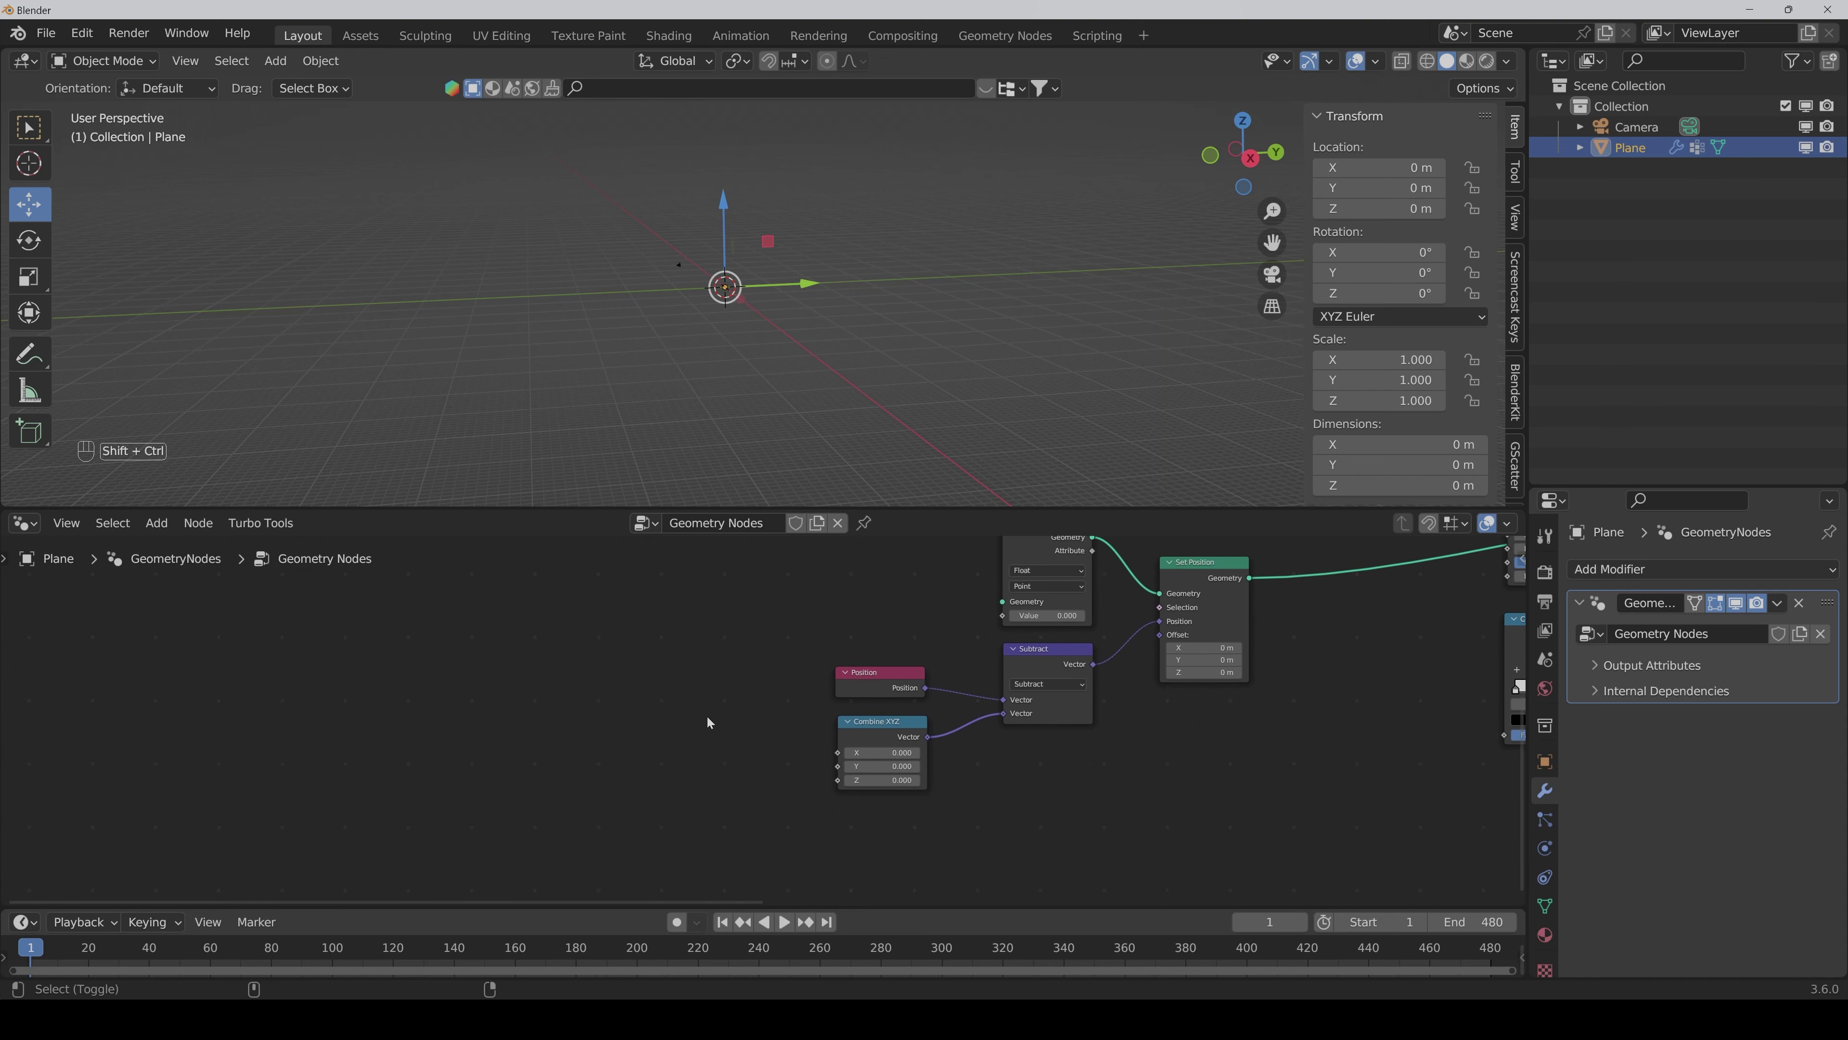
text(math)
key(Return)
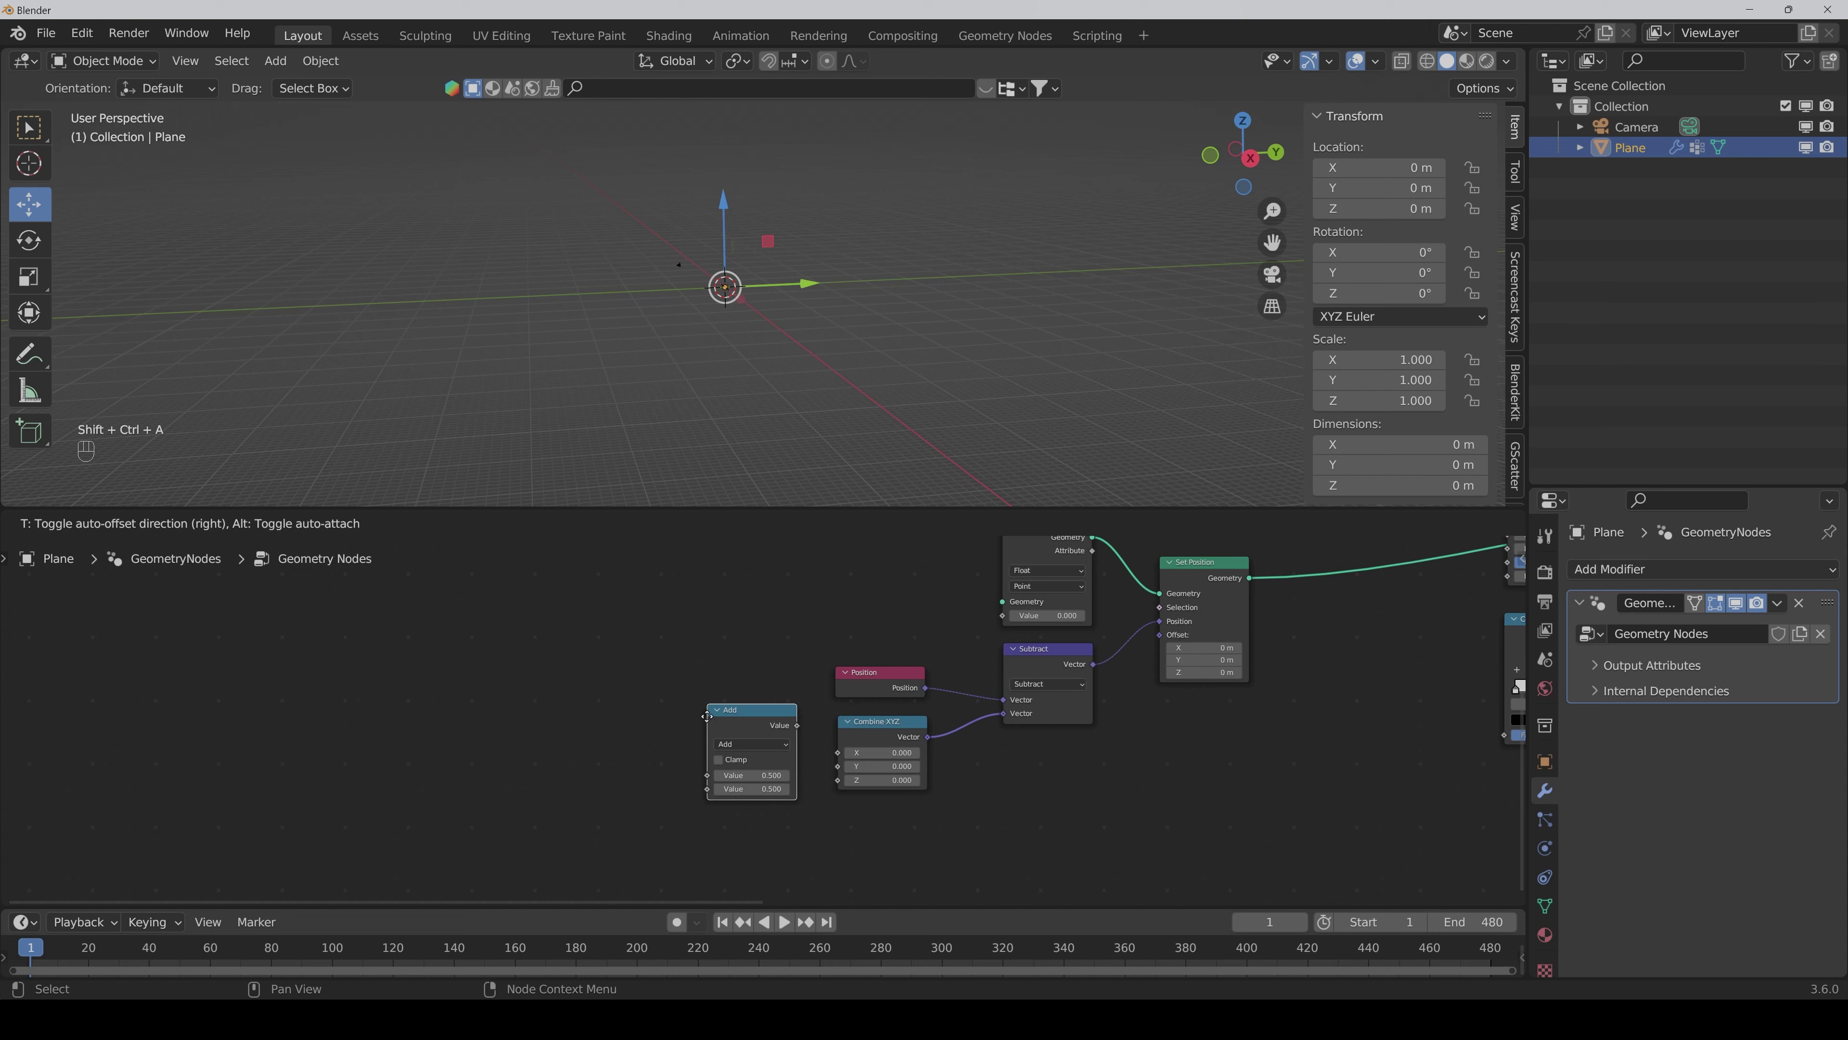
click(632, 689)
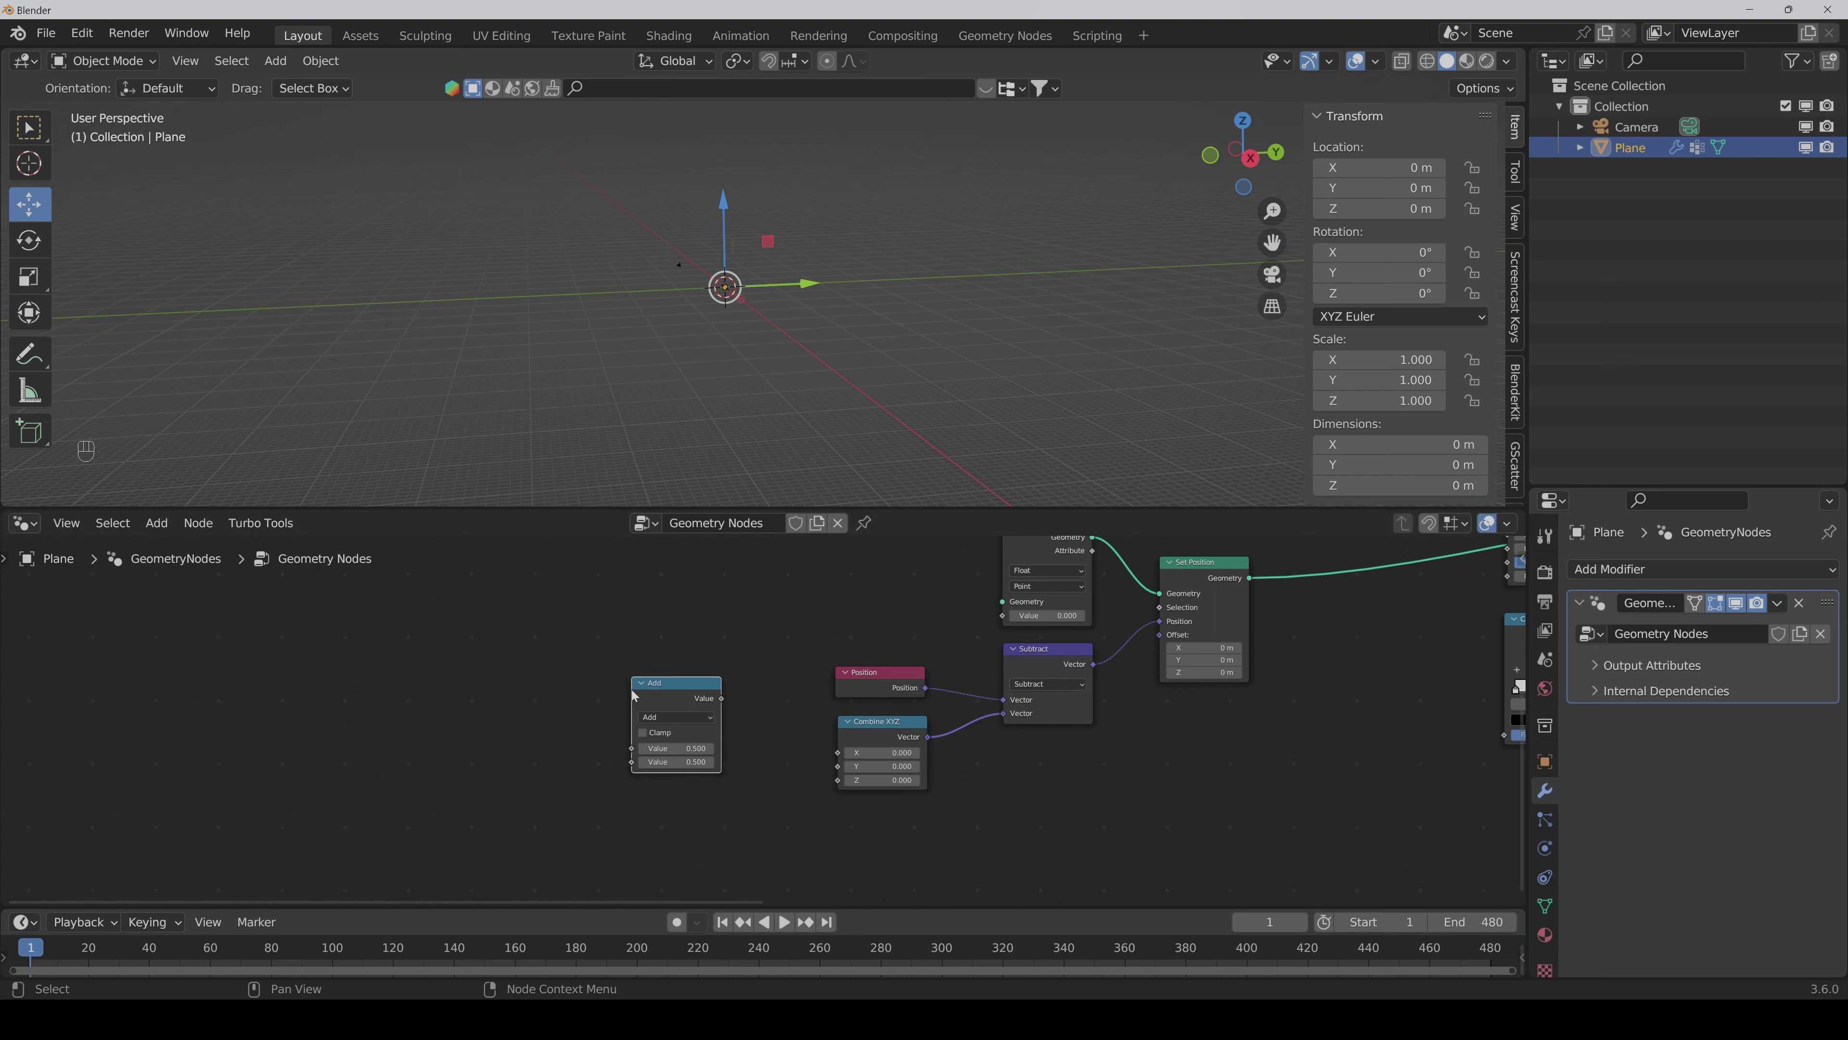
click(676, 717)
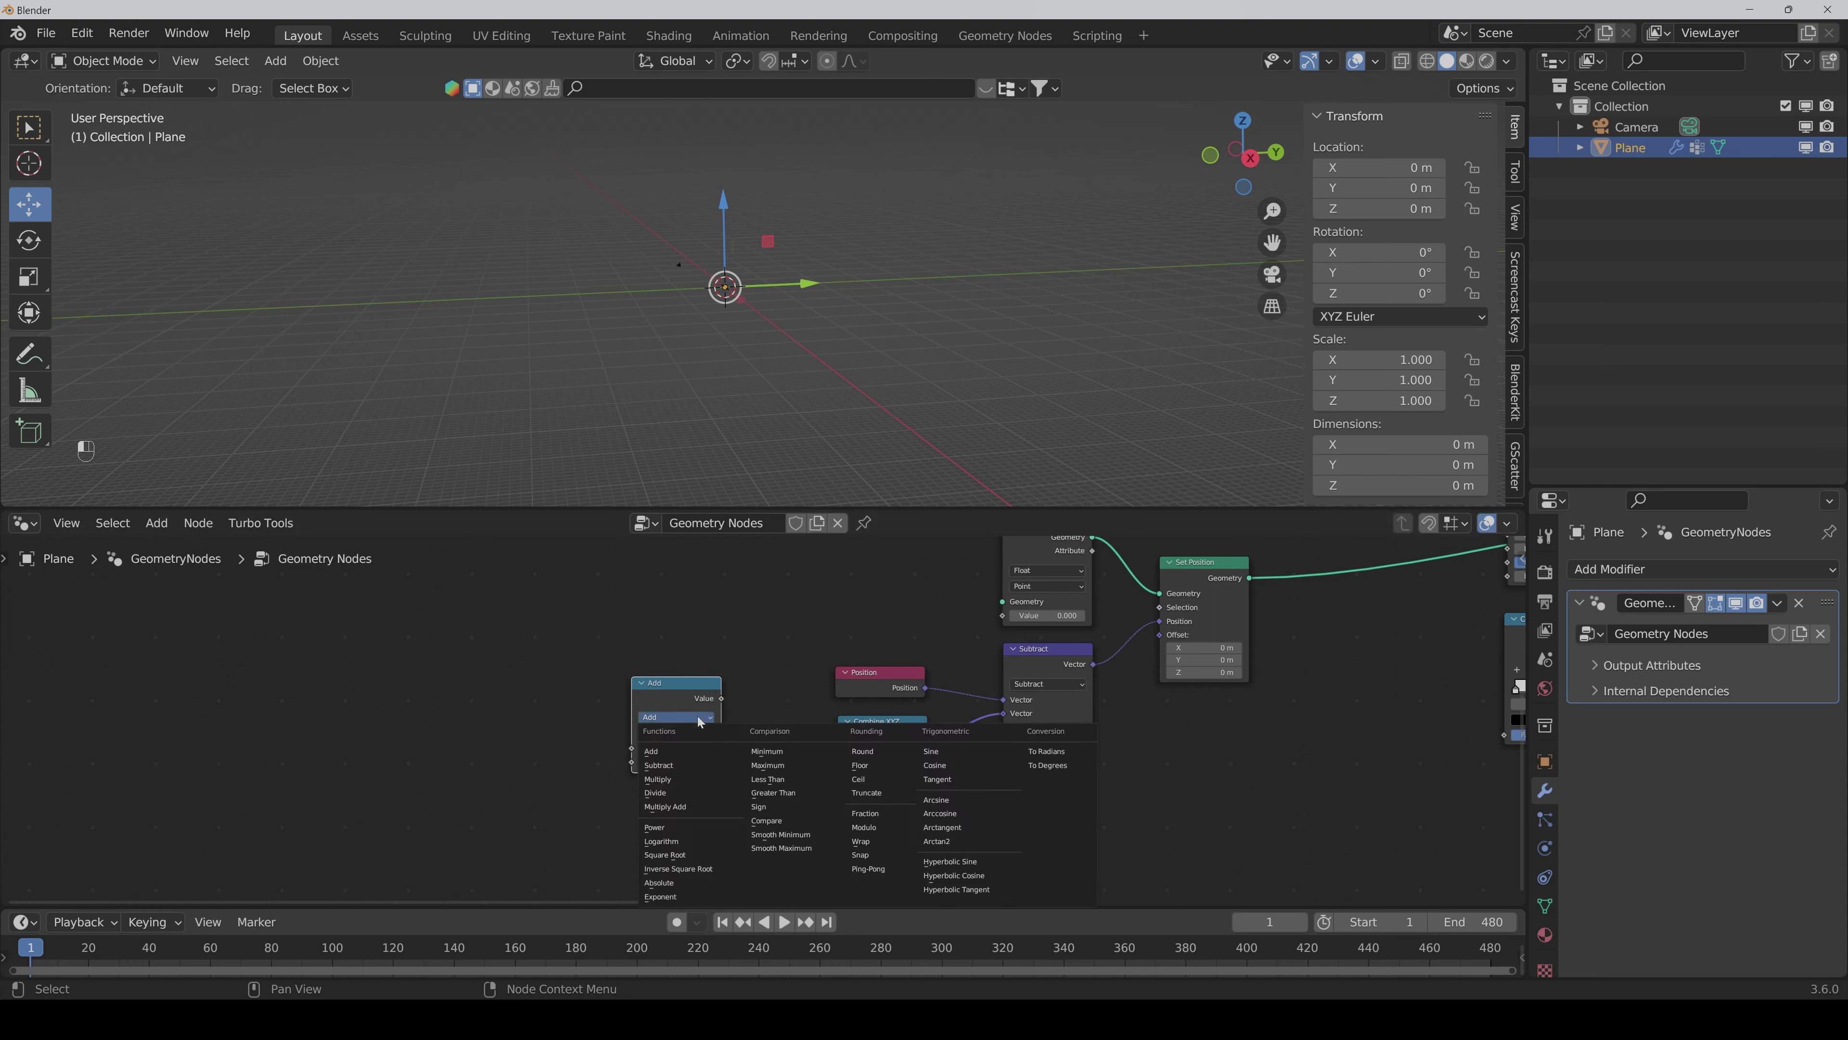
click(665, 779)
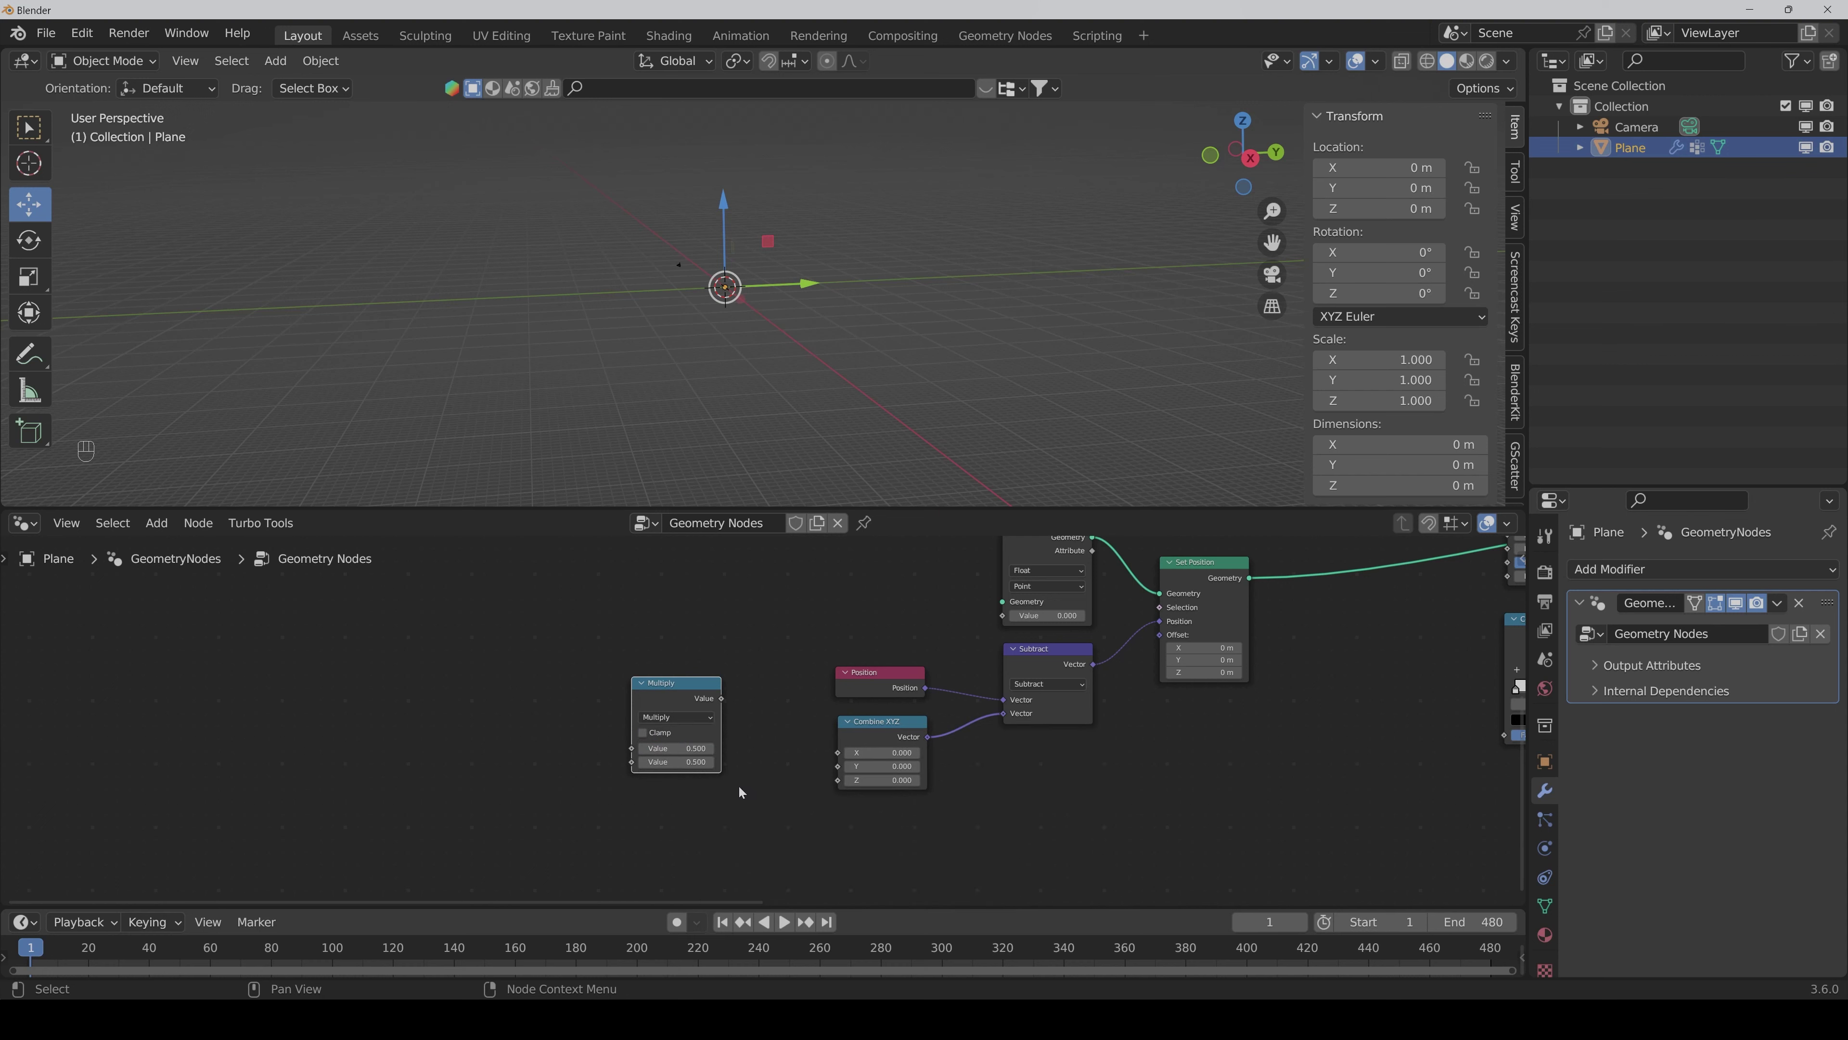
Step: Add a Color Ramp node in the free space just before the new Multiply node
middle_drag(740, 792, 913, 806)
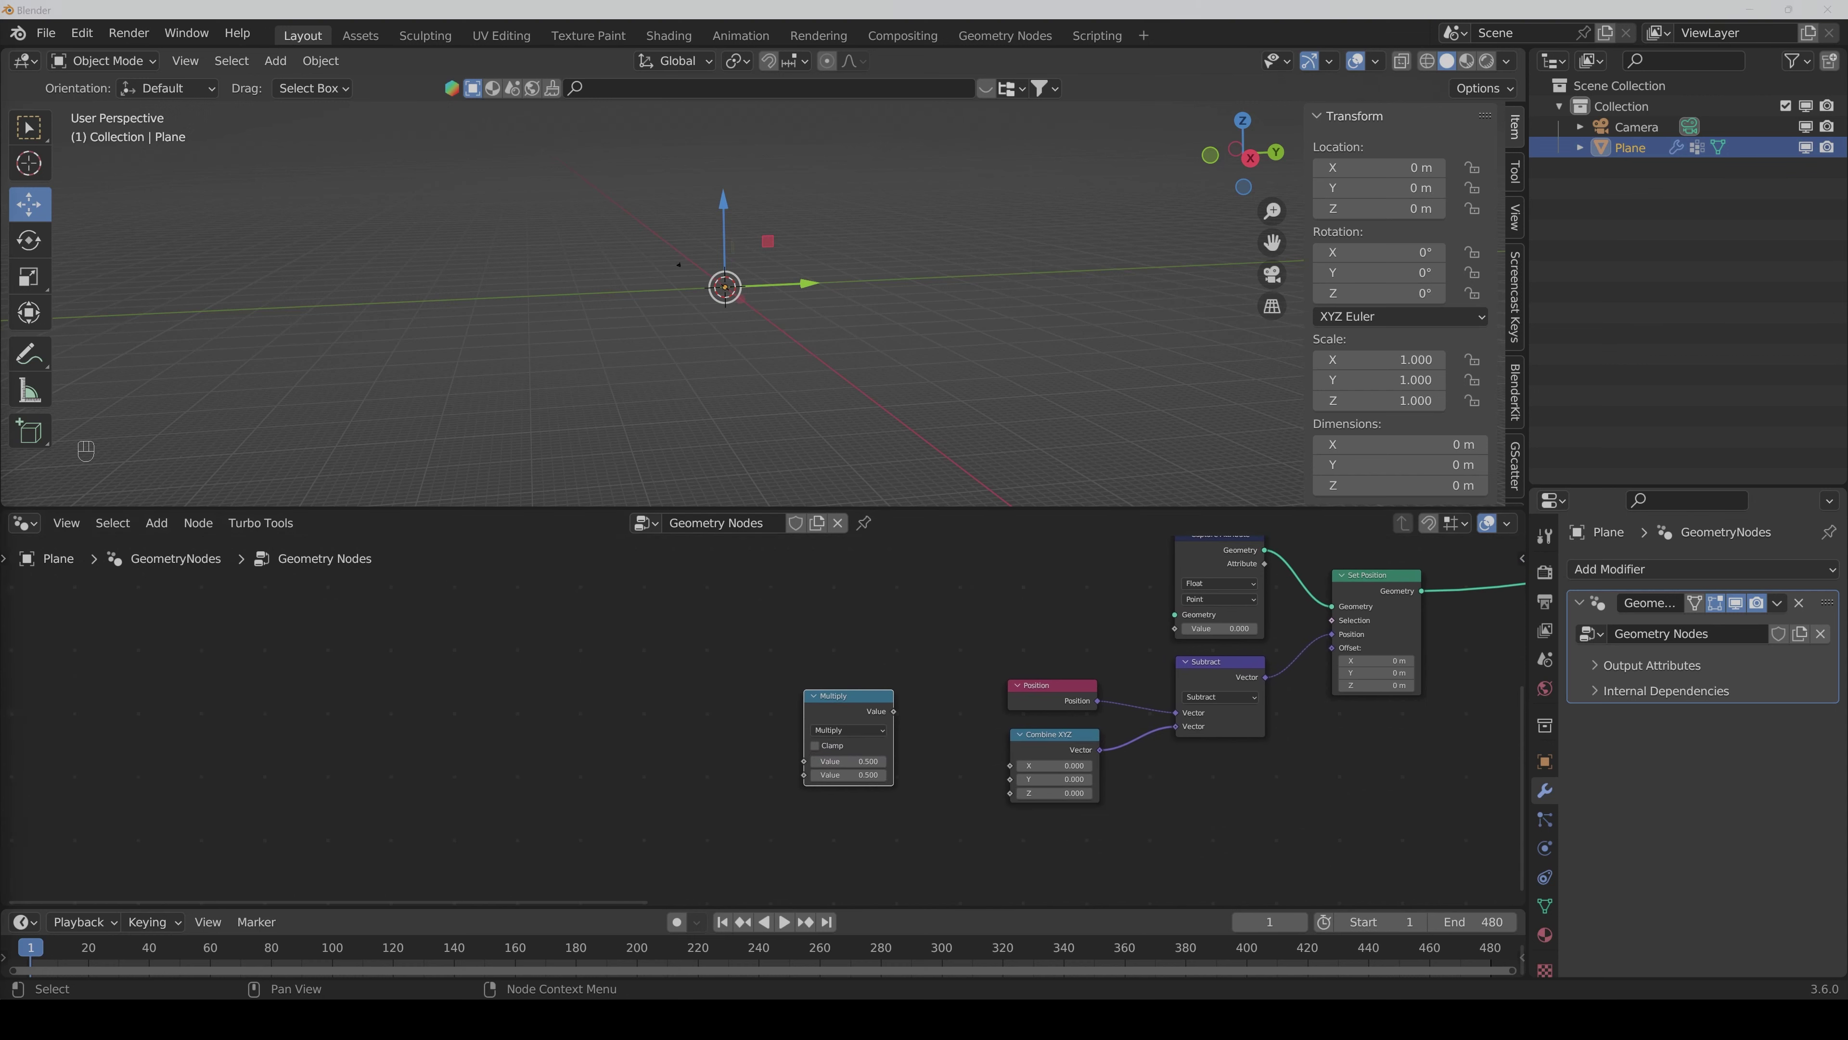
click(701, 742)
key(shift+ctrl+a)
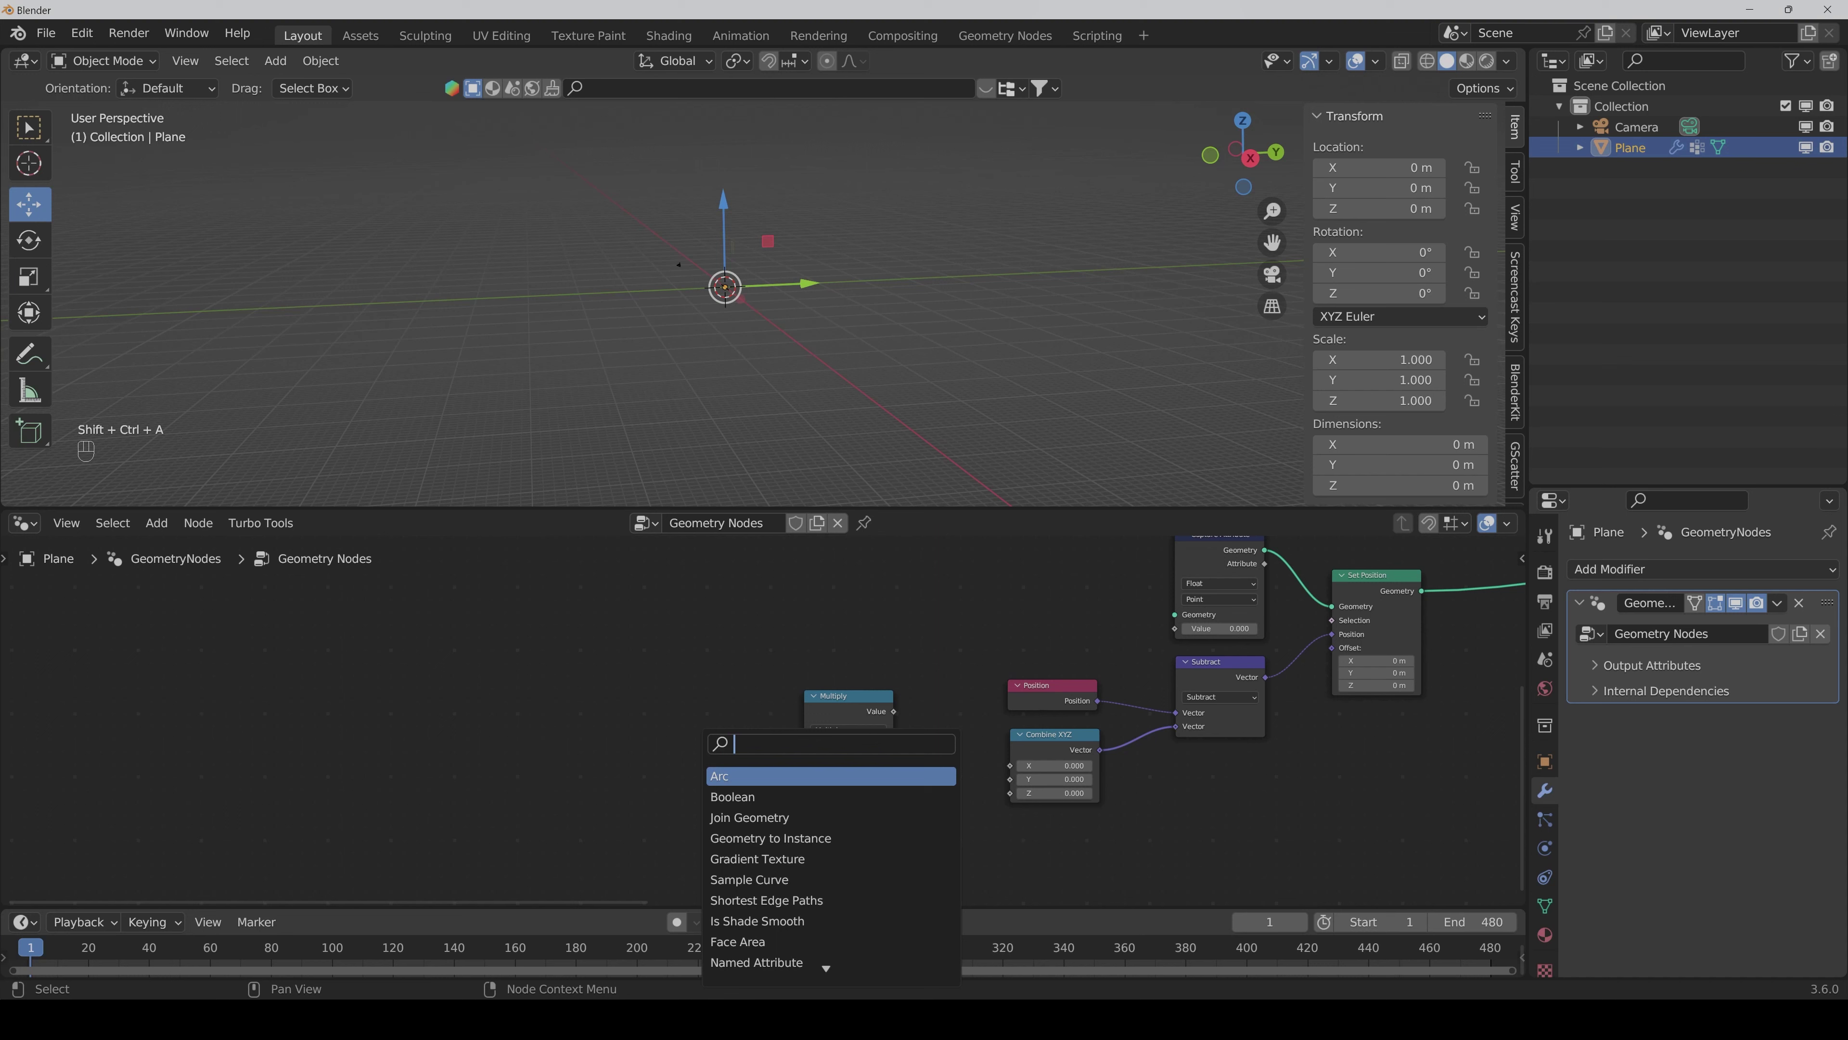
text(colo)
key(Down)
key(Down)
key(Down)
key(Down)
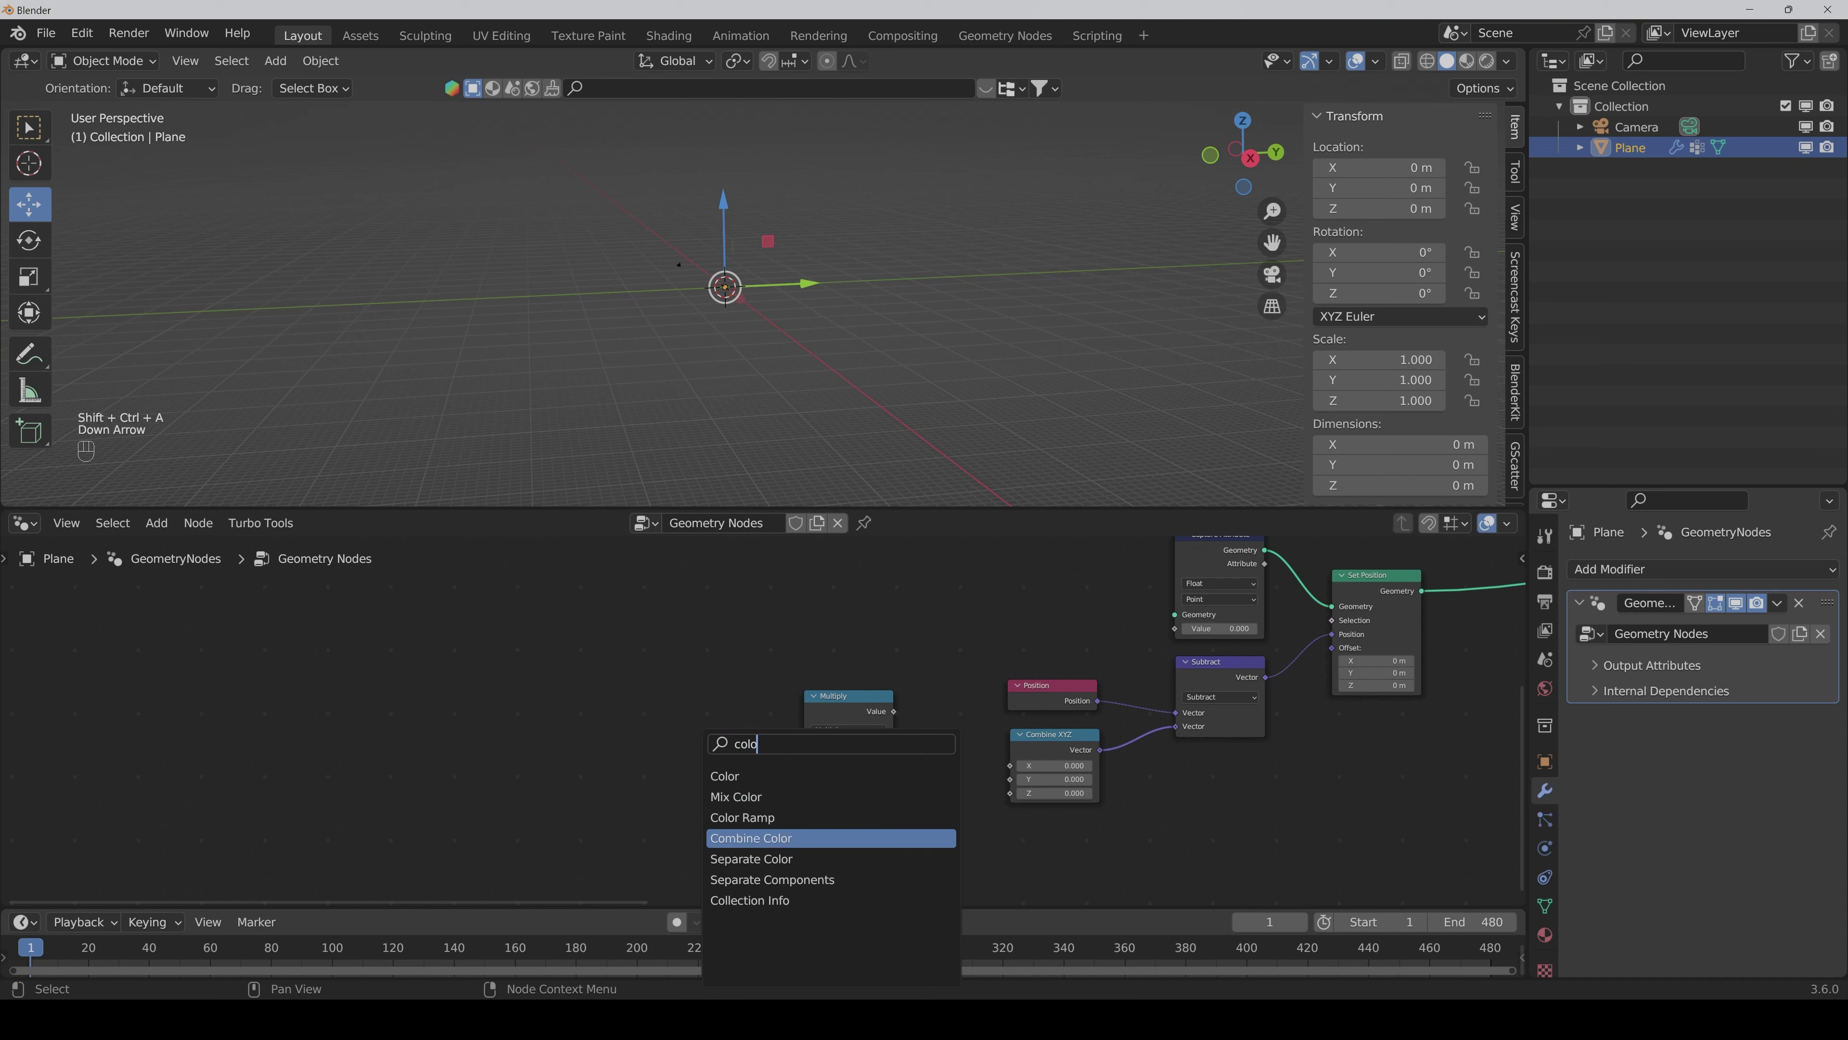
key(Up)
key(Up)
key(Return)
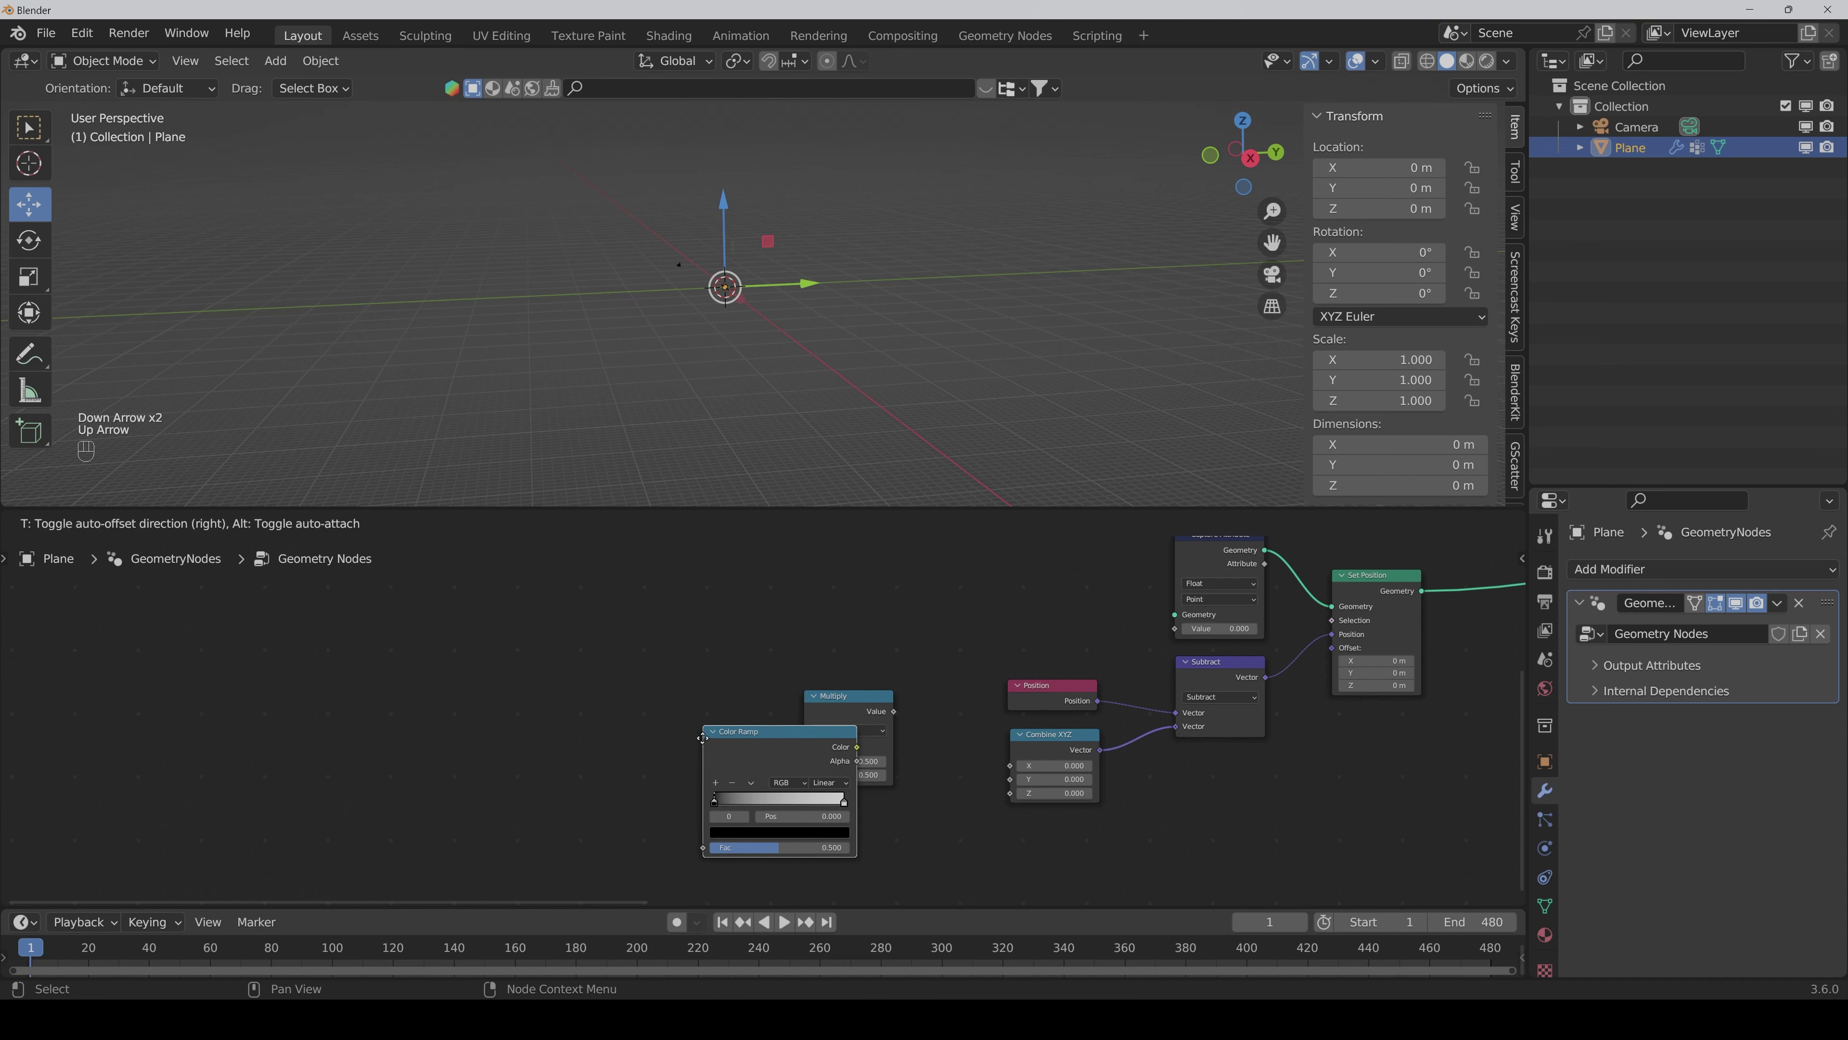
click(599, 706)
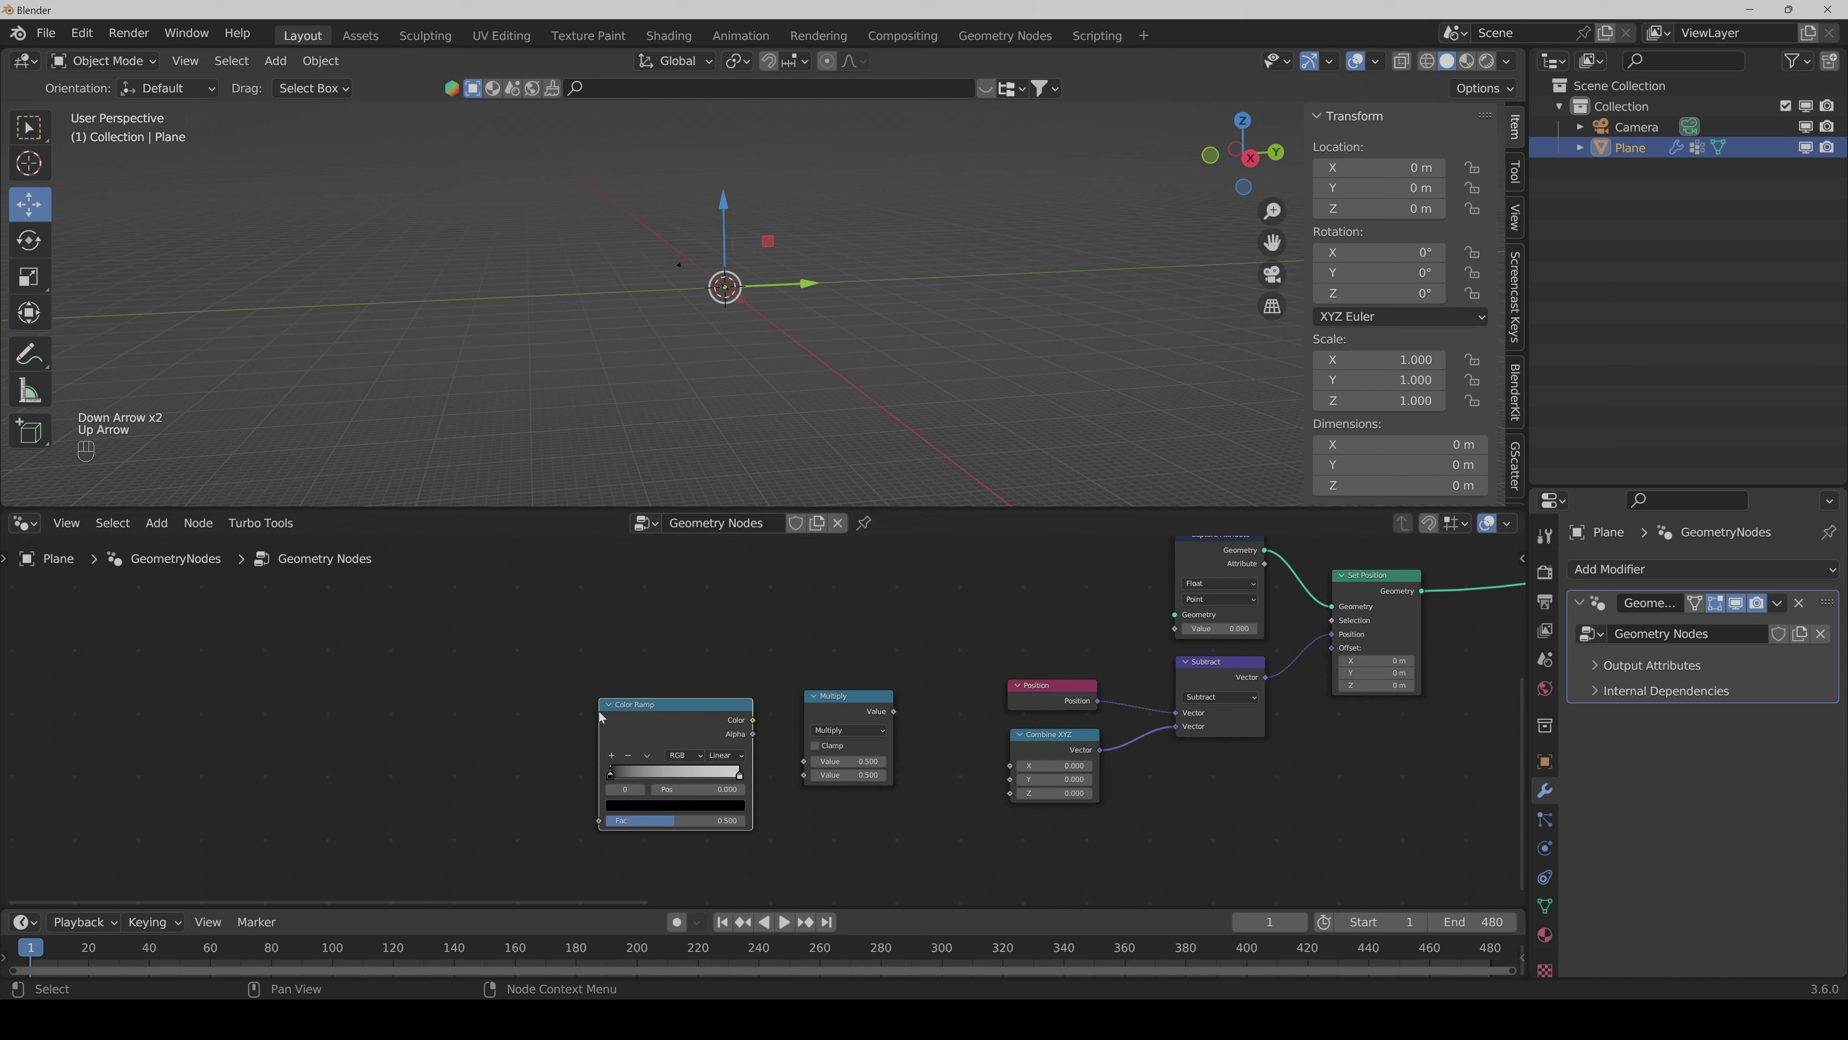
Step: Flip the new Color Ramp so its gradient runs from white to black
click(647, 757)
click(648, 757)
click(648, 757)
click(660, 769)
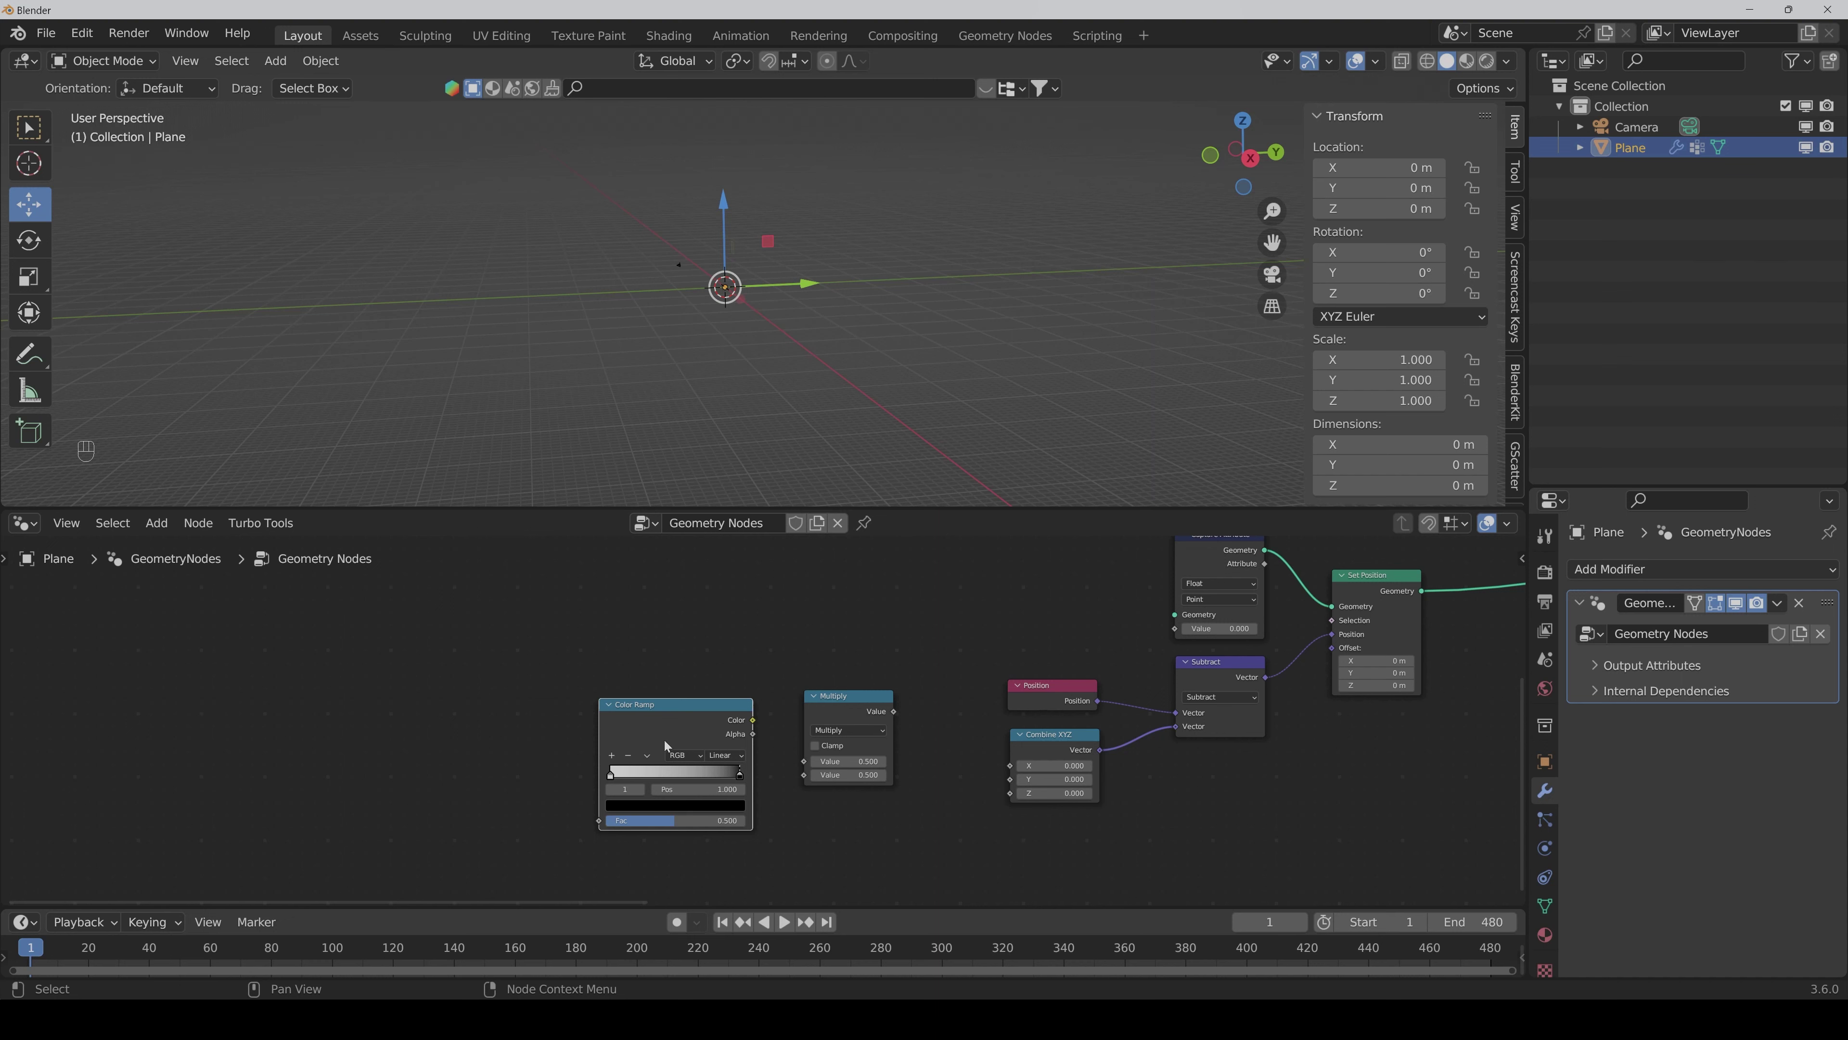
Step: Connect the flipped Color Ramp's Color output to the Multiply node's first Value input and align the Multiply node with the ramp
middle_drag(890, 743, 773, 742)
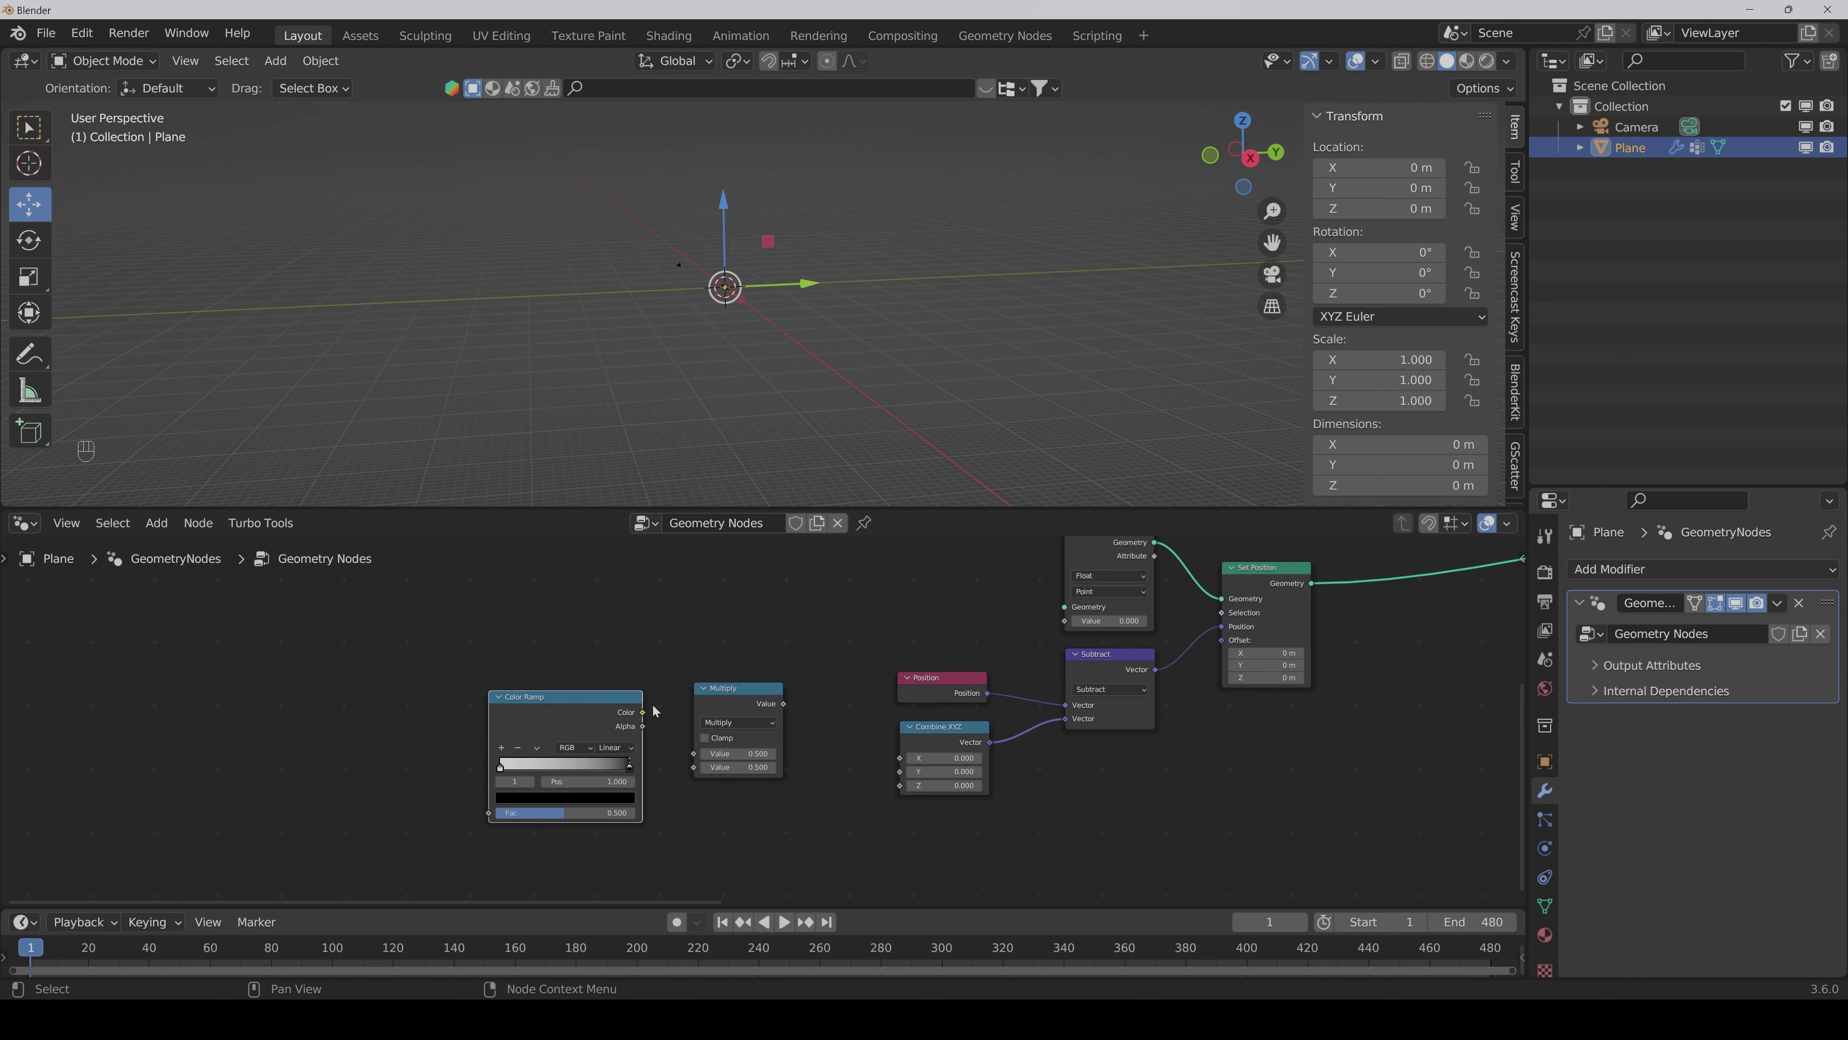
drag(643, 712, 699, 758)
drag(738, 693, 740, 705)
scroll(866, 804, down, 1)
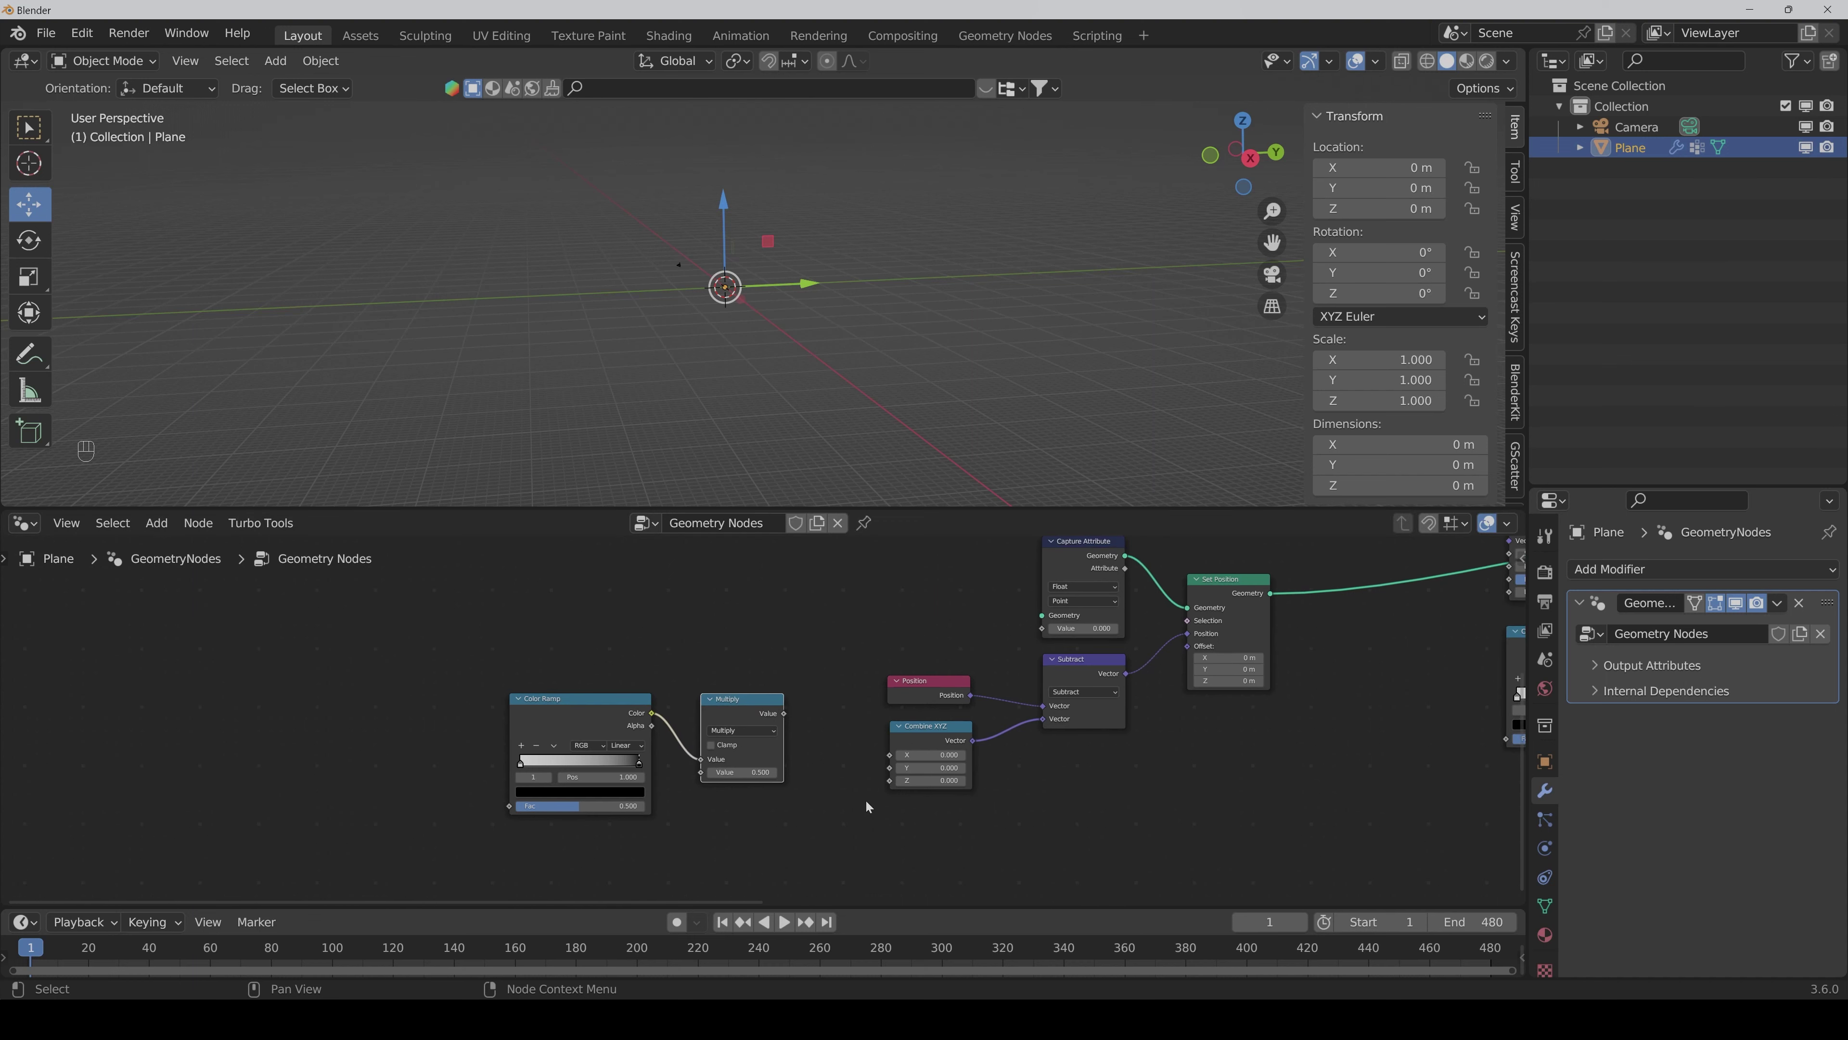
Step: Connect the Multiply value to the Capture Attribute's Value input and to the Z input of Combine XYZ
middle_drag(866, 804, 687, 804)
drag(600, 716, 857, 630)
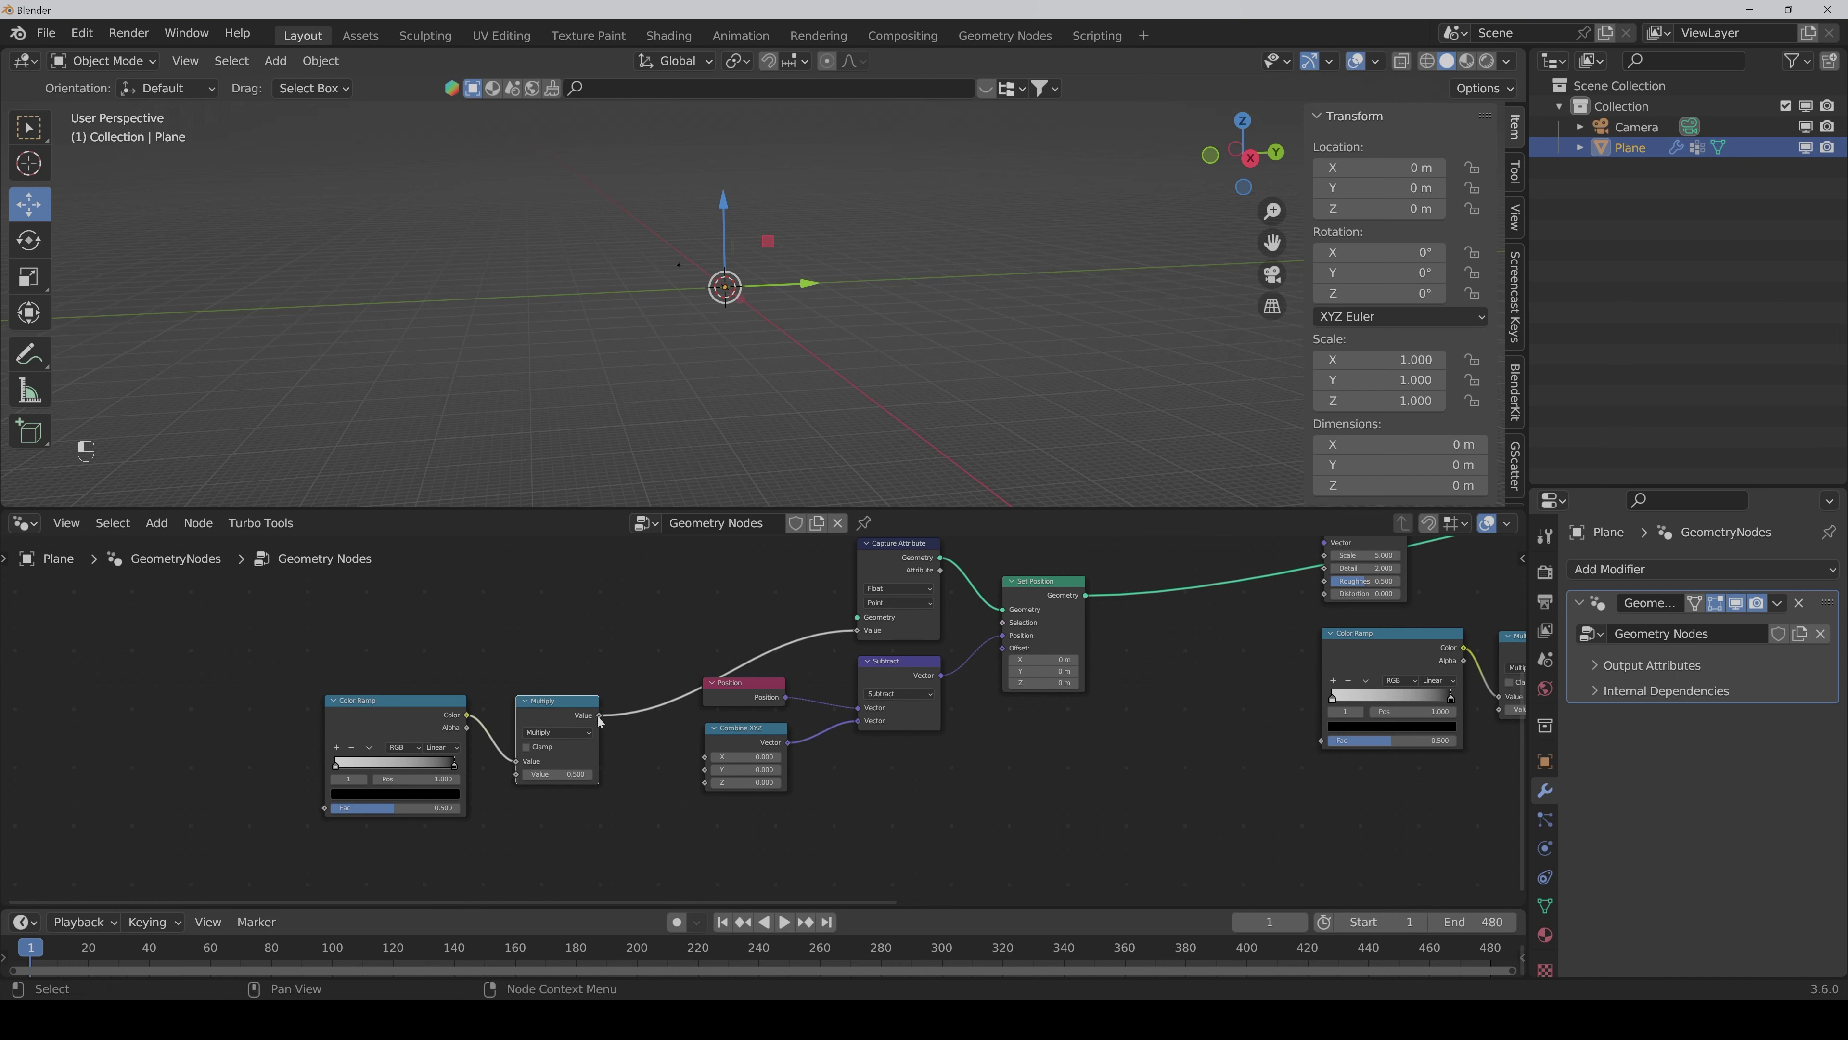
drag(599, 720, 707, 783)
ctrl+scroll(604, 848, left, 3)
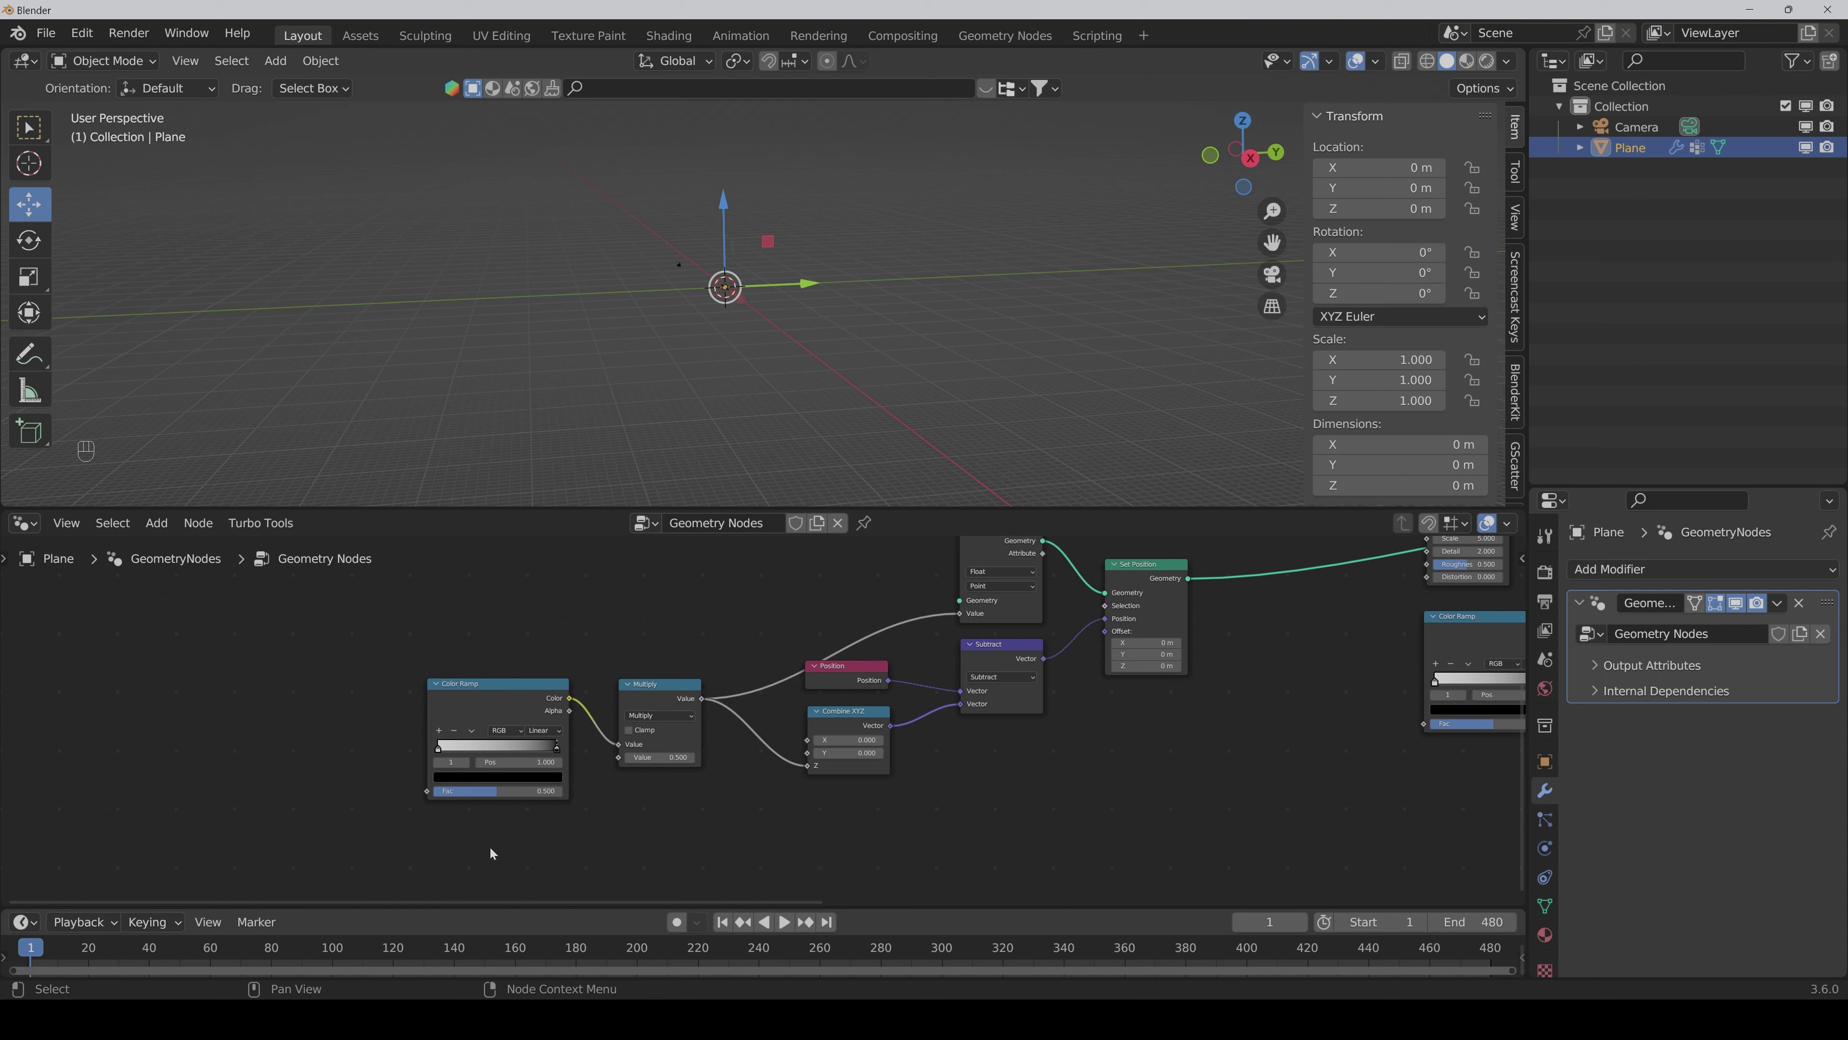
Step: Add a Math node set to Multiply before the flipped Color Ramp and connect its value to the ramp's Fac input
middle_drag(421, 807, 711, 803)
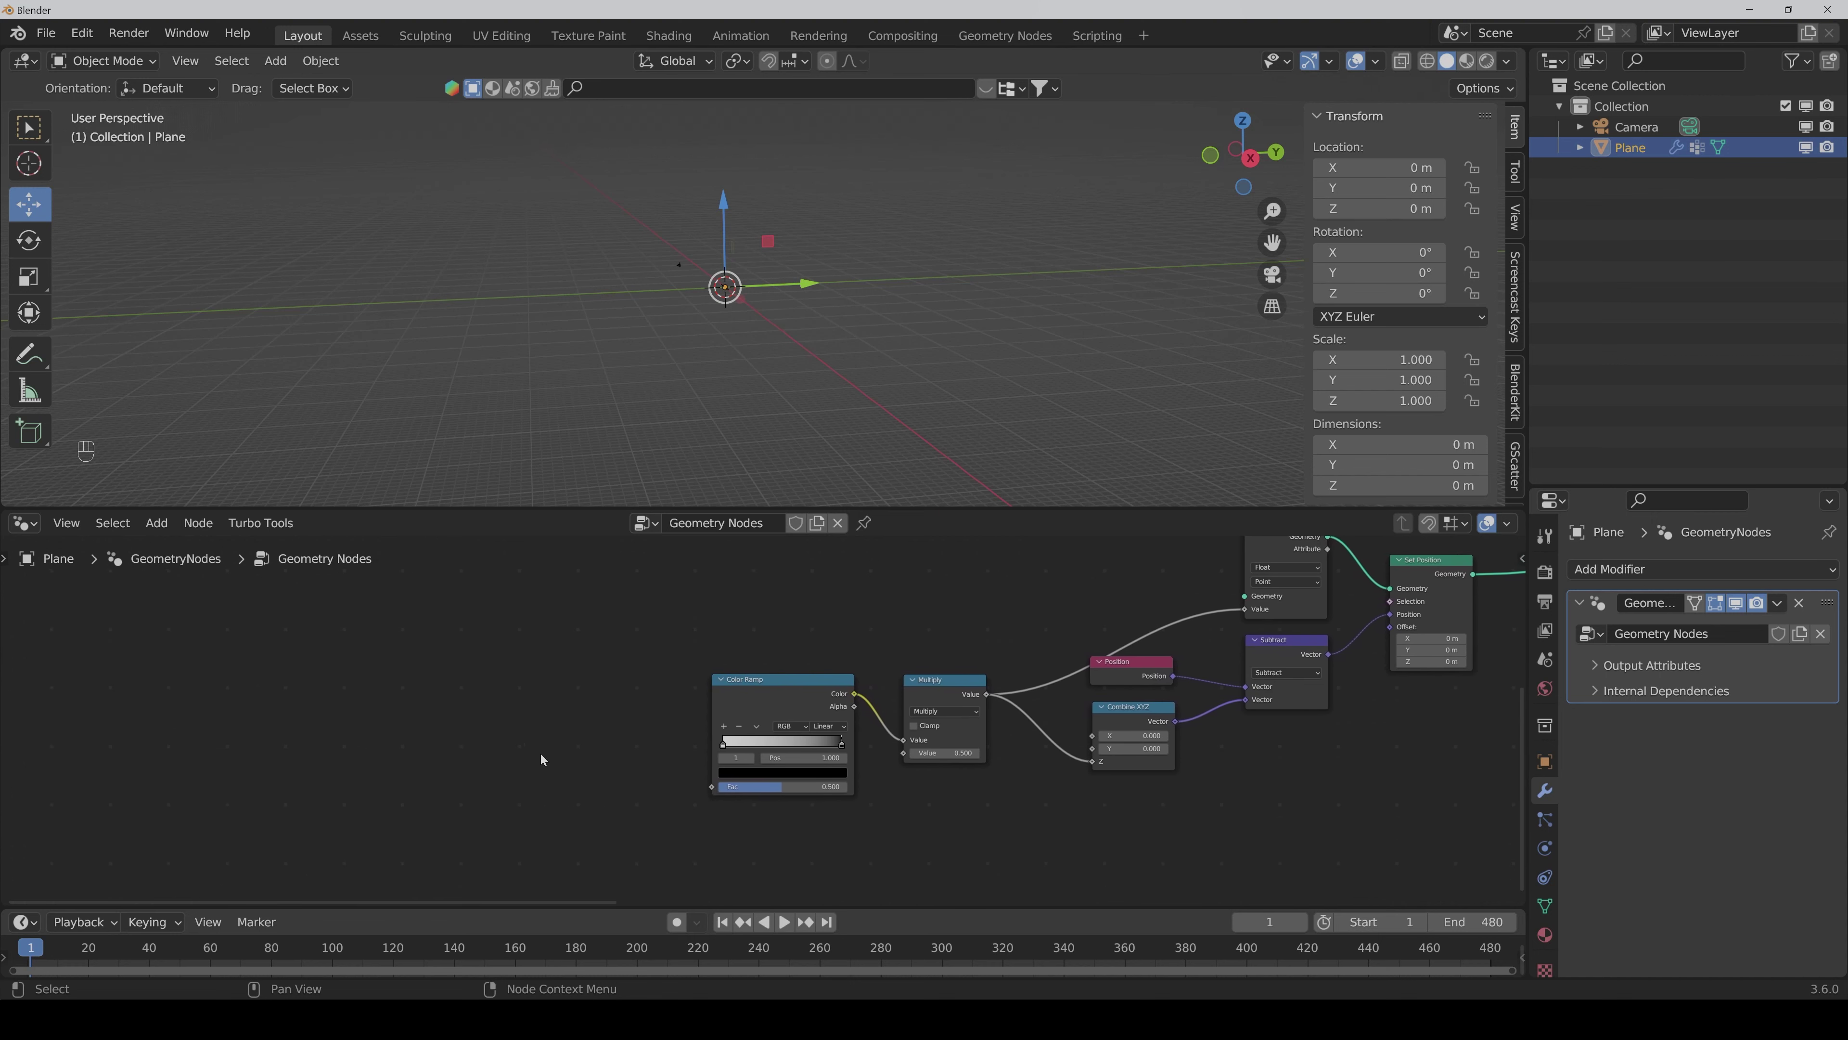
key(shift+ctrl+a)
text(add)
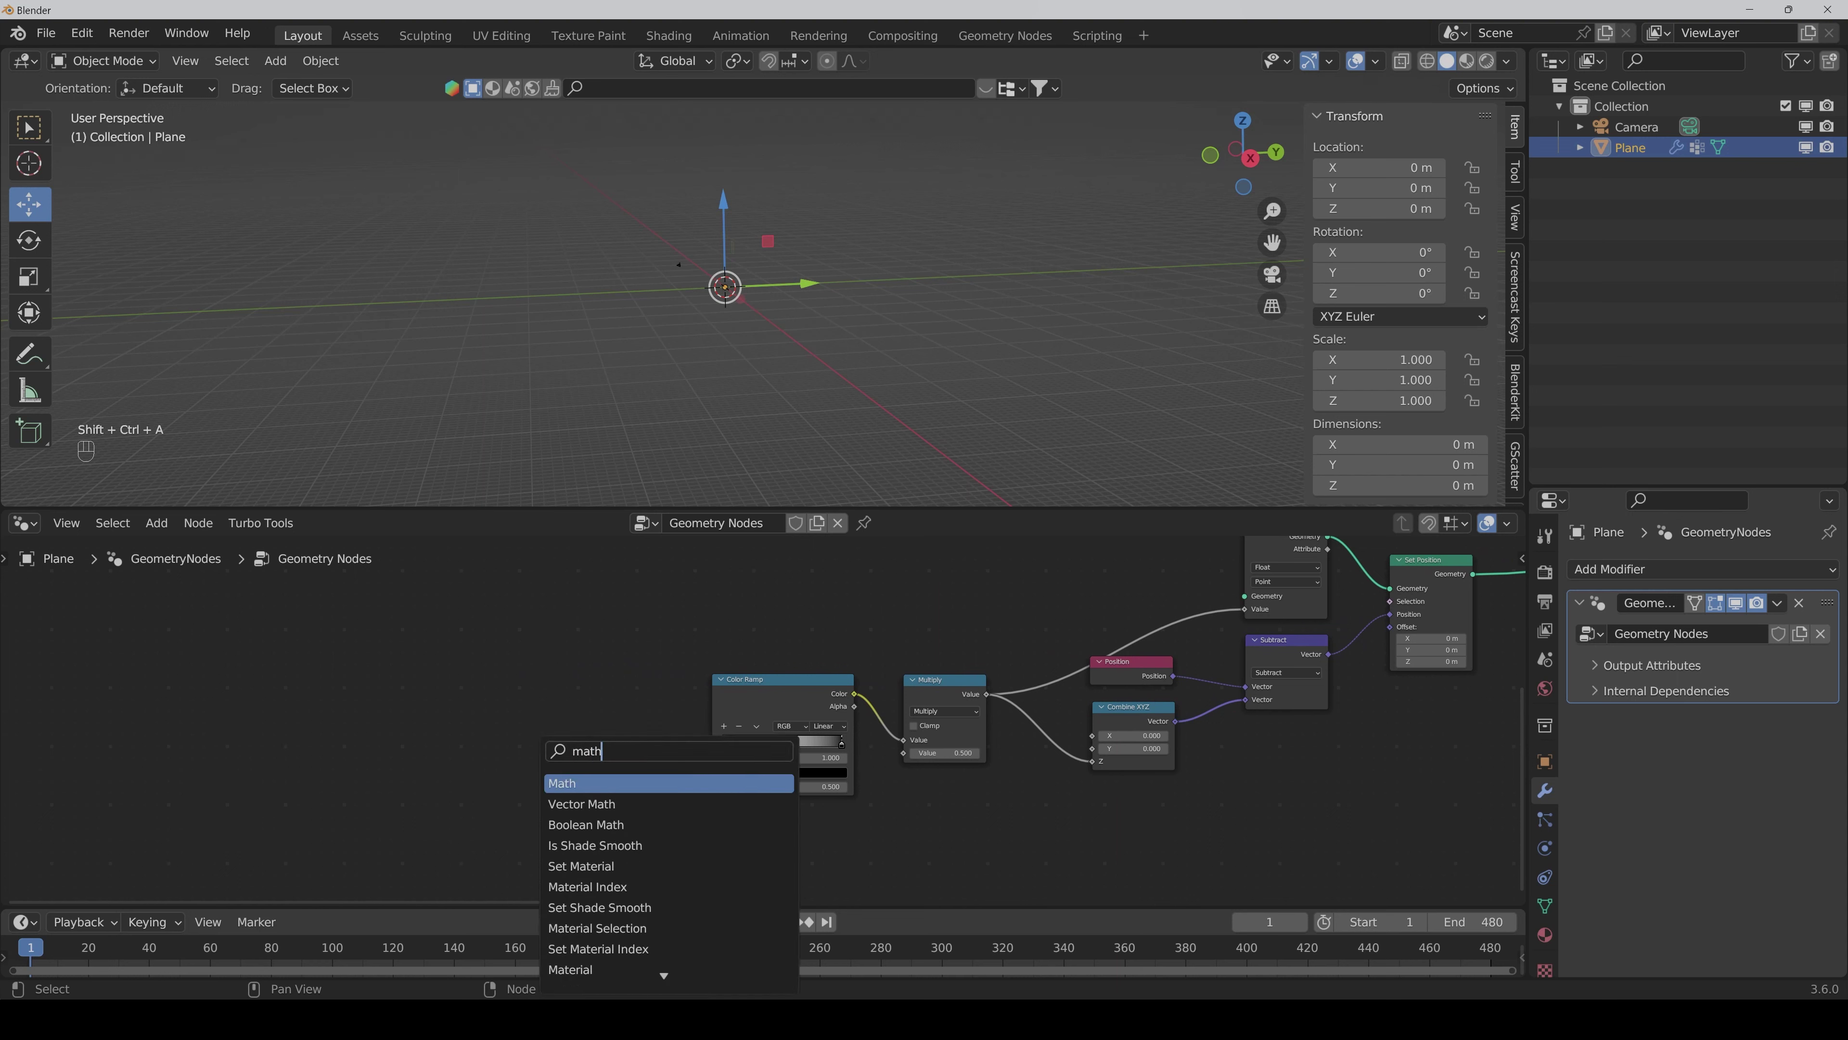
key(Return)
click(581, 691)
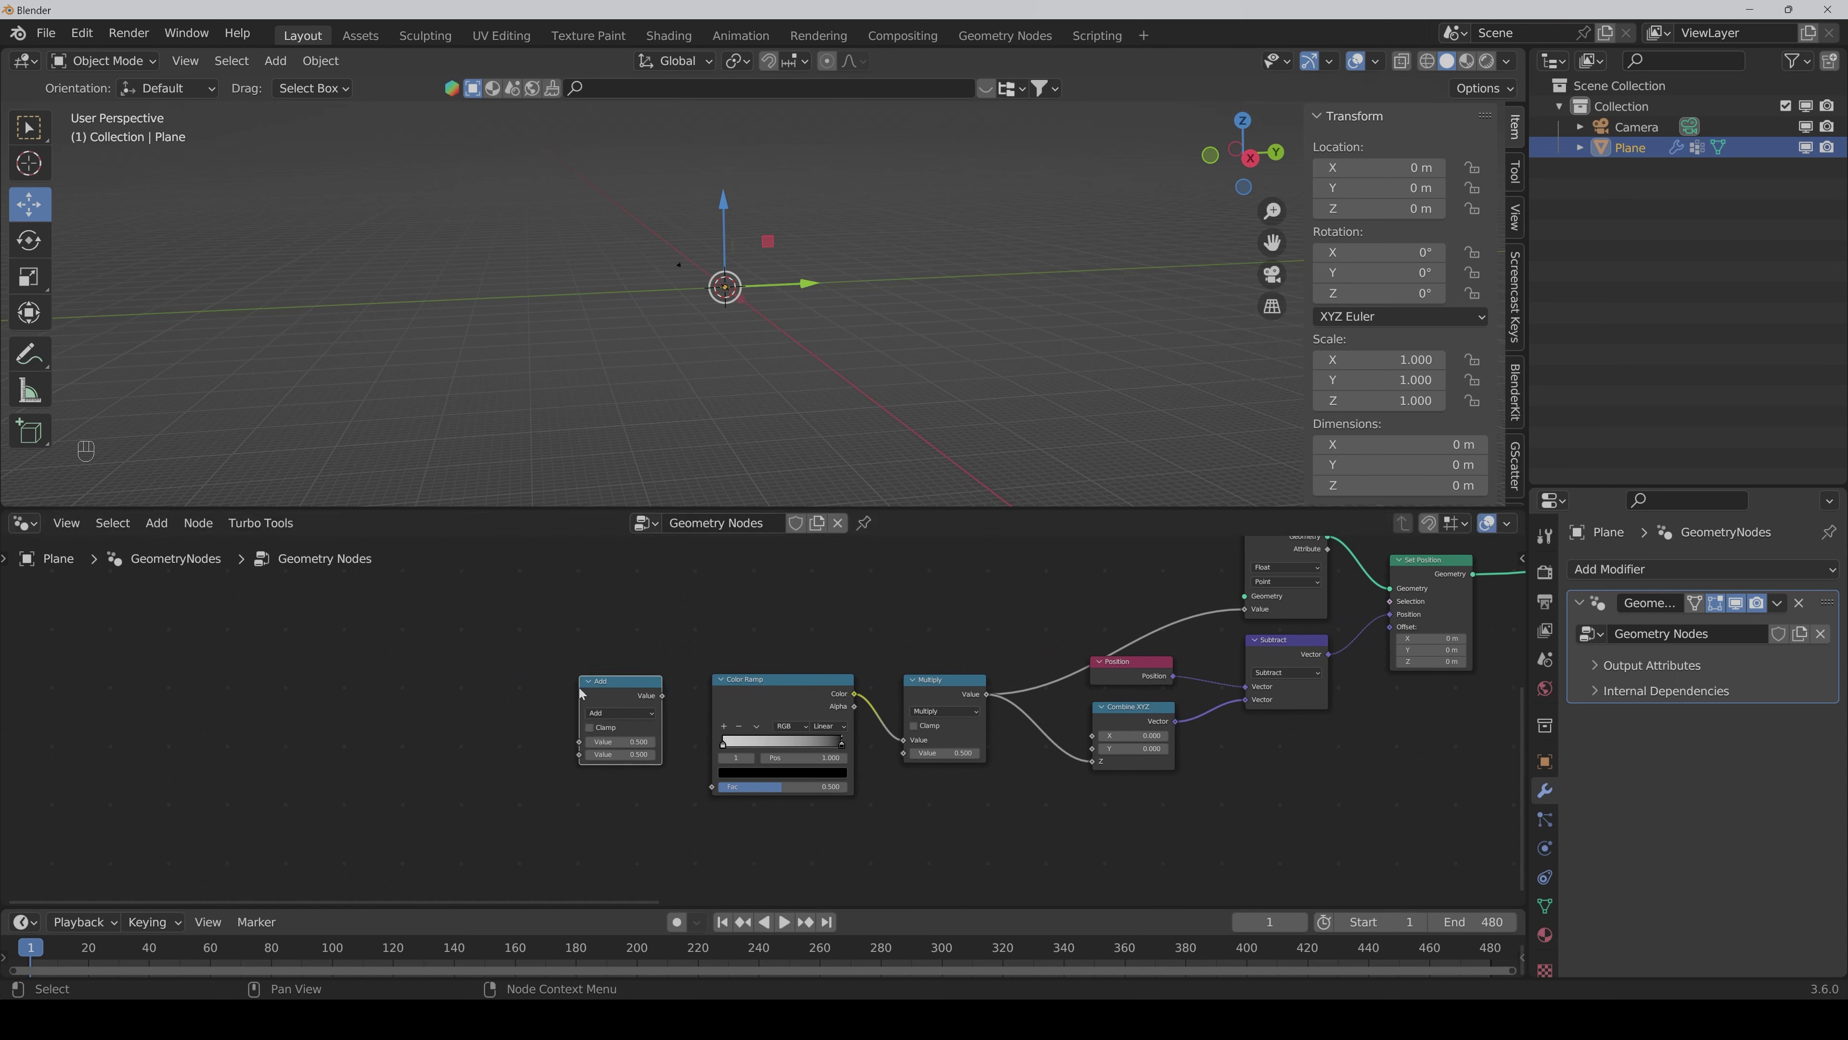
click(618, 712)
click(602, 770)
drag(663, 696, 714, 792)
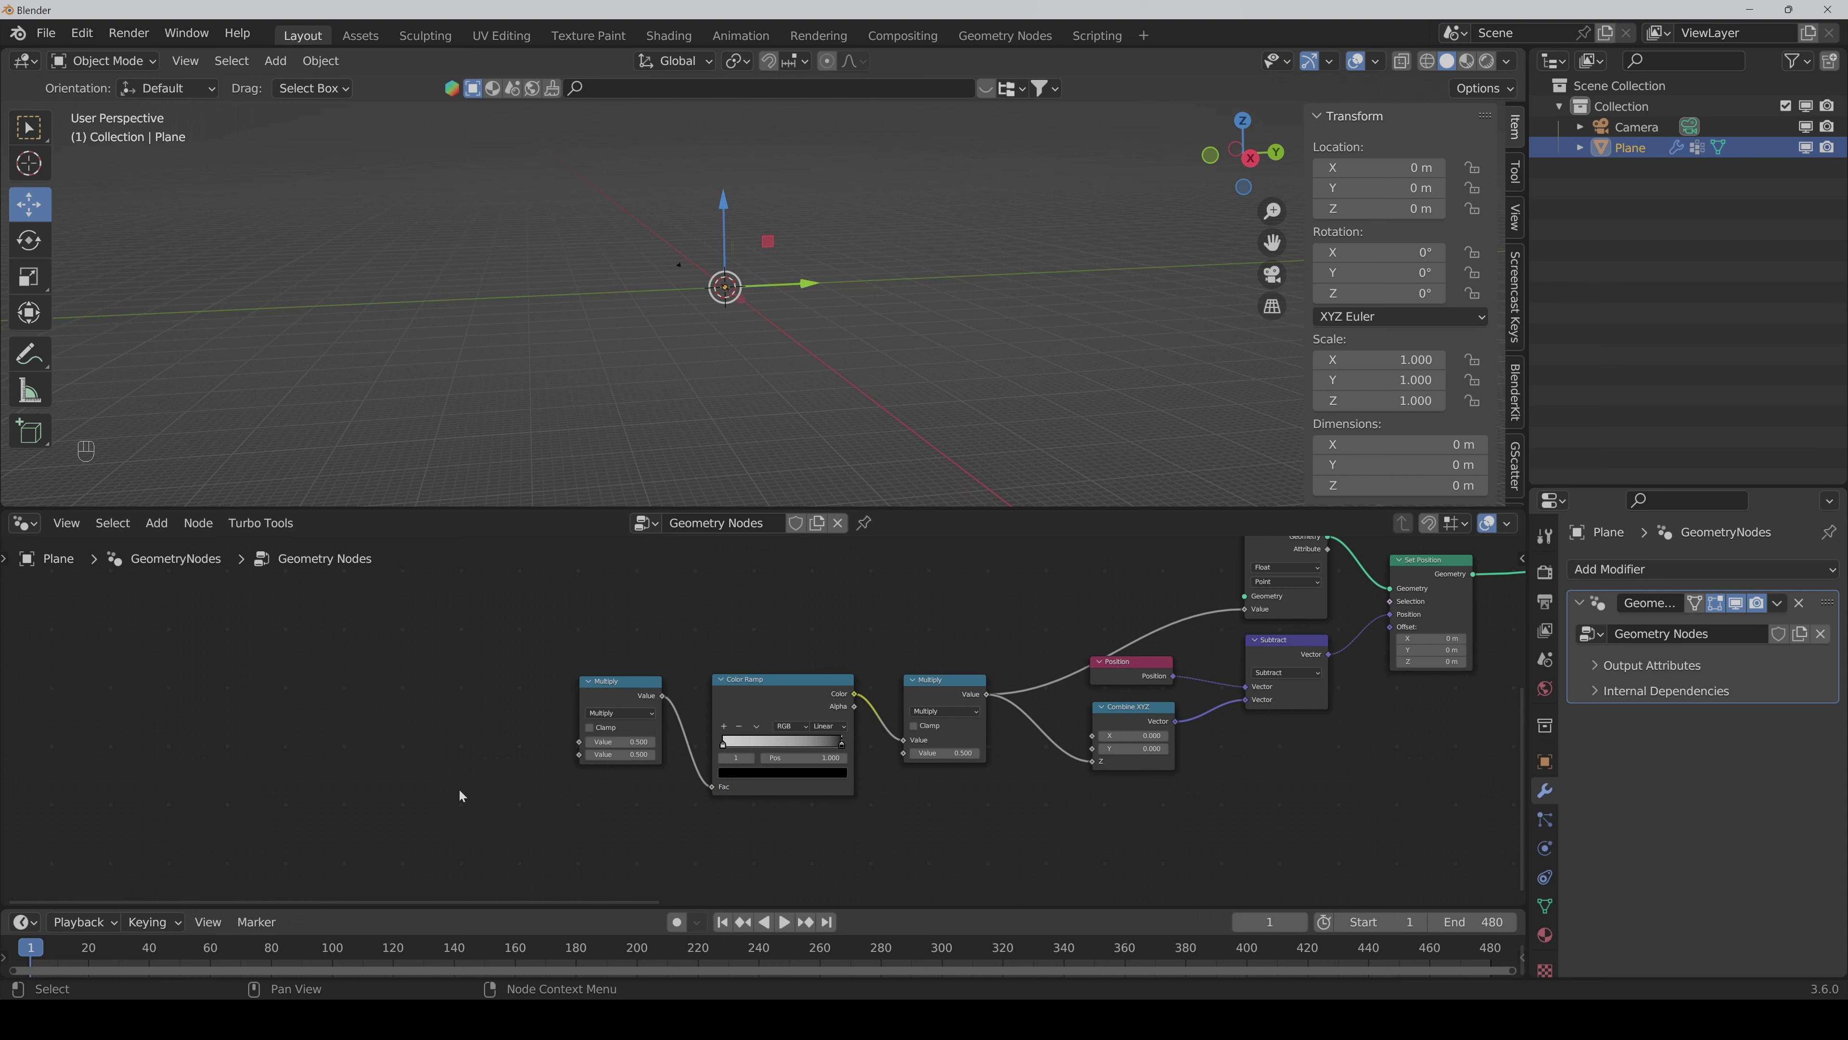
Step: Add a Geometry Proximity node before the first Multiply node and connect its Distance output to that node's first Value input
middle_drag(460, 795, 575, 792)
key(shift+ctrl+a)
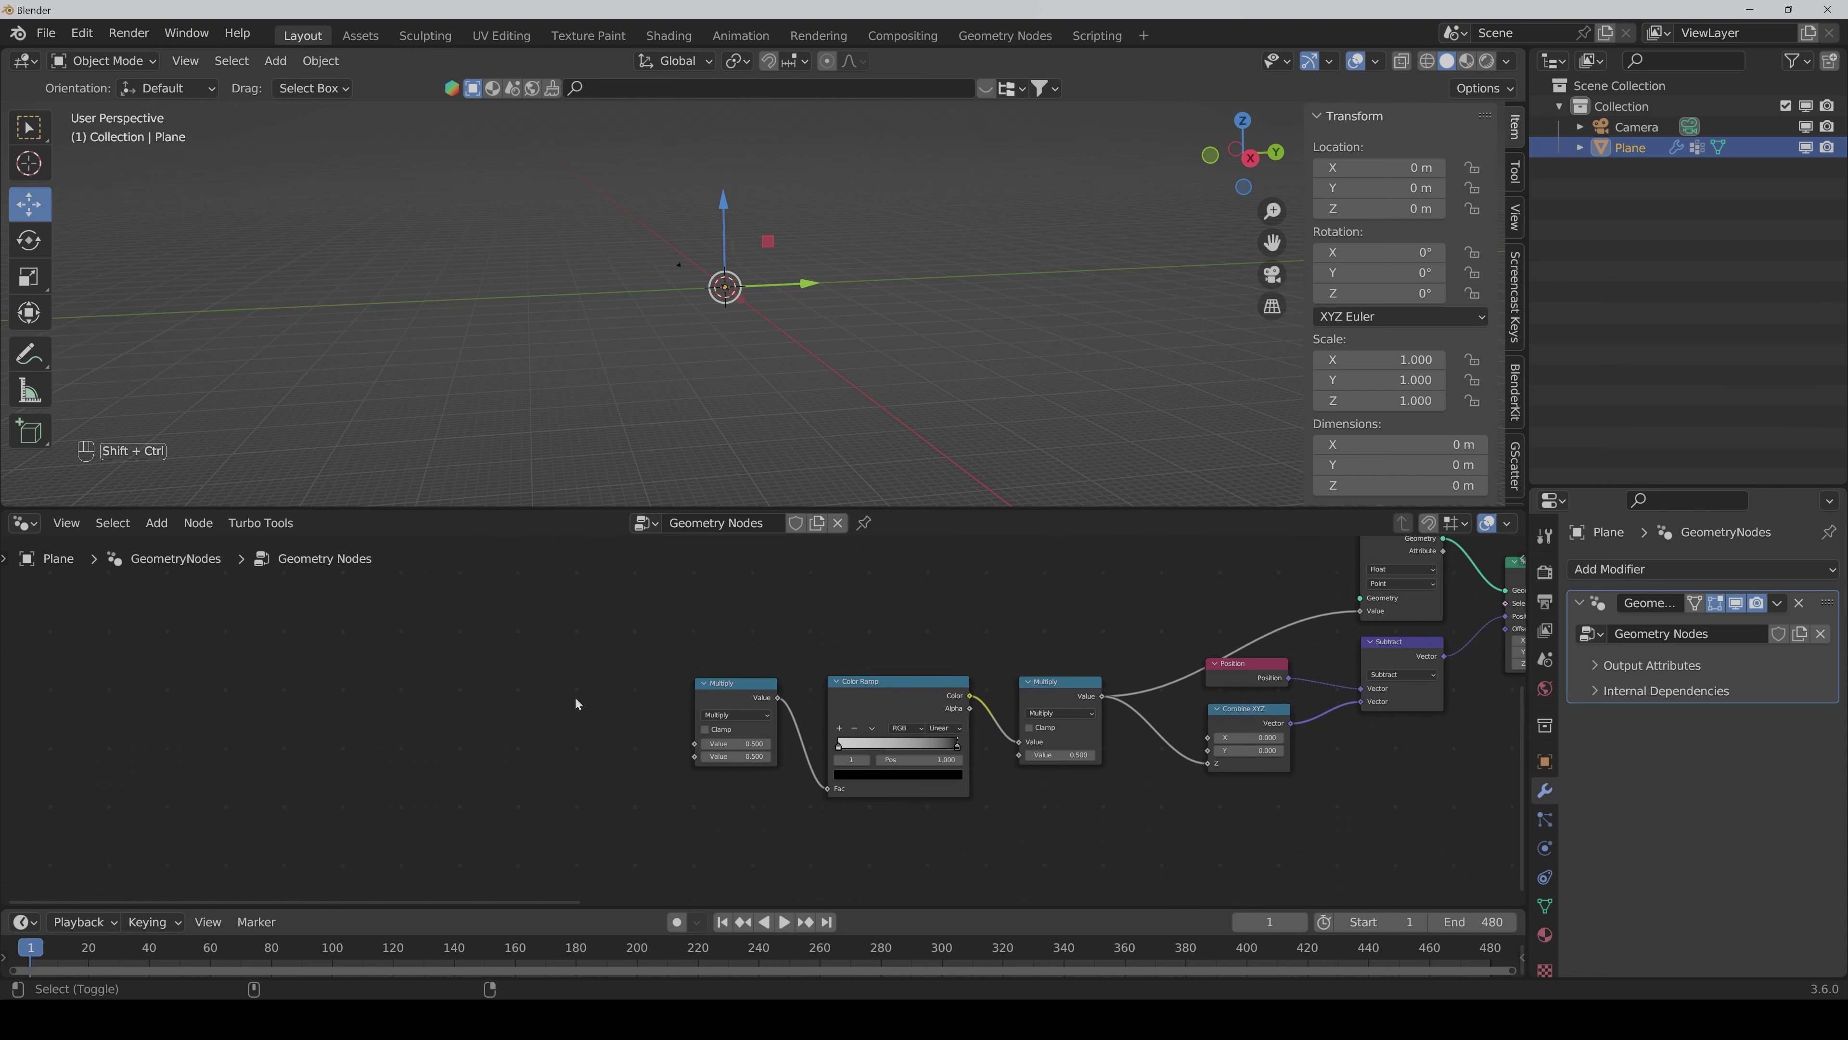
text(geometry)
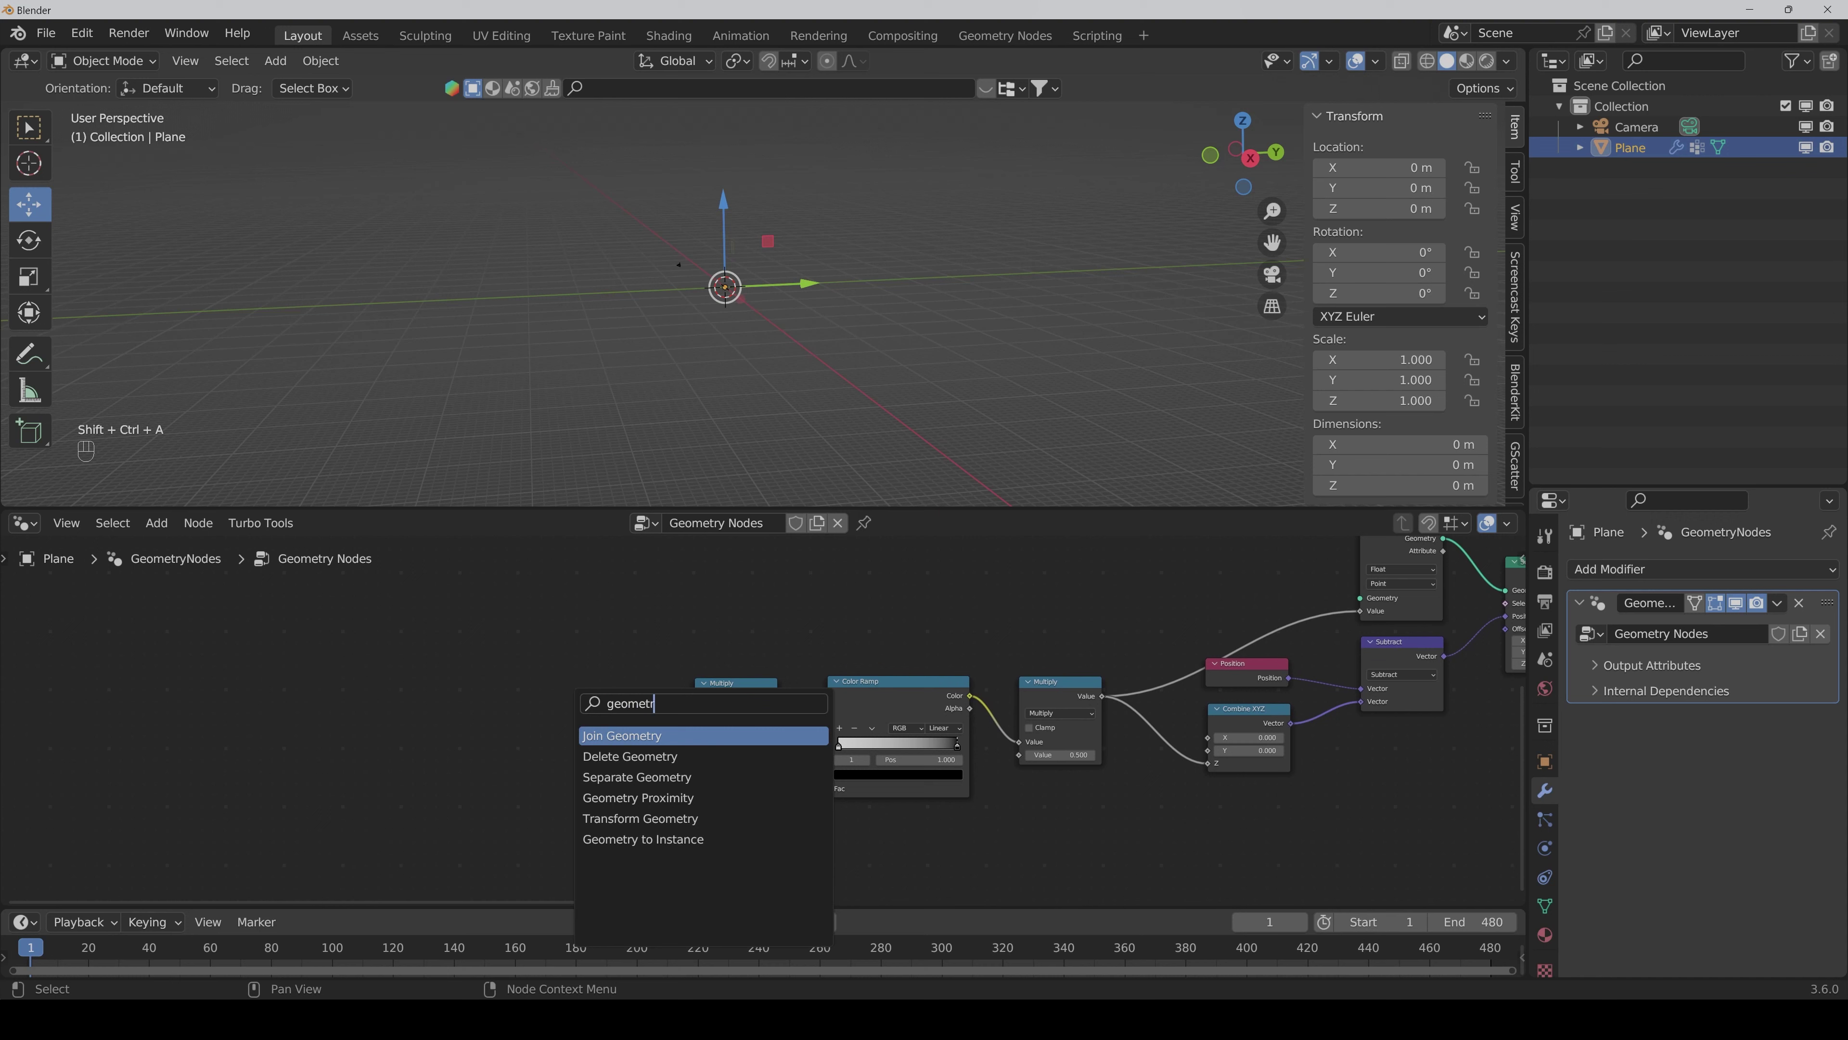
key(Down)
key(Down)
key(Down)
key(Return)
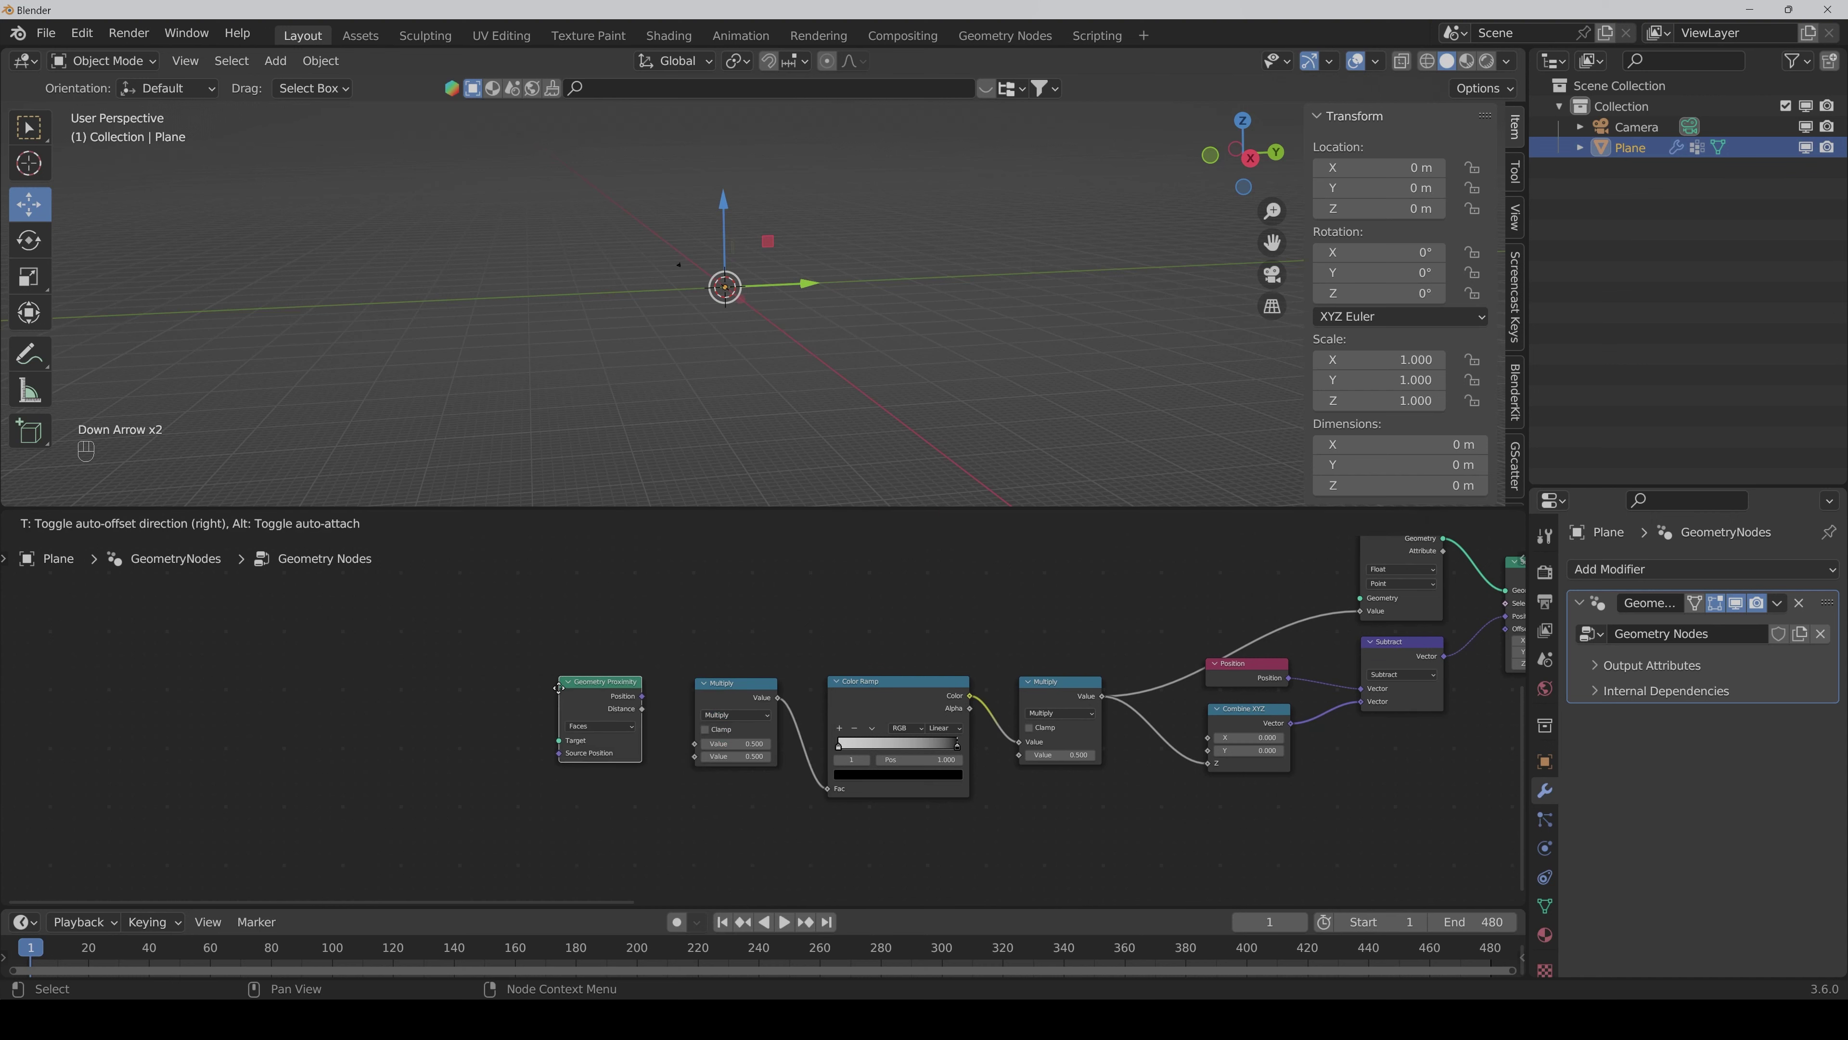
click(558, 687)
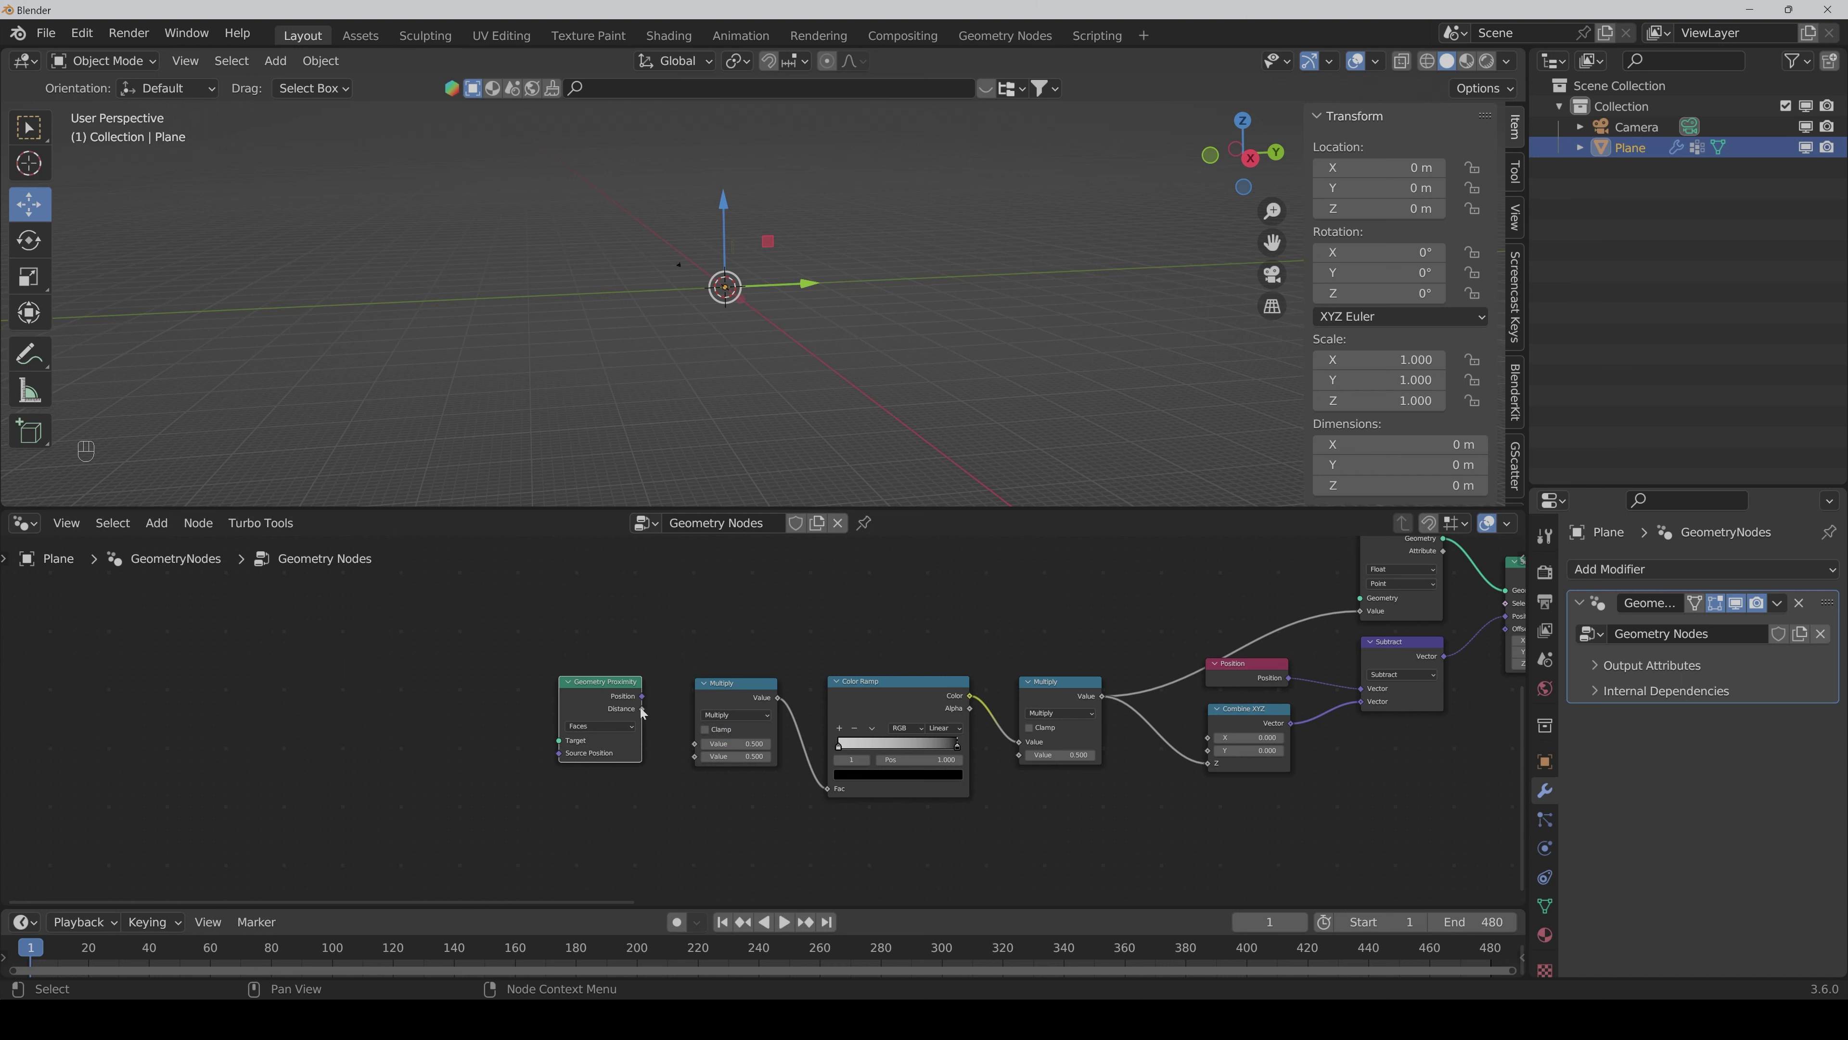
drag(642, 710, 699, 746)
Step: Add a Curve to Mesh node before Geometry Proximity and connect its Mesh output to the Target input
middle_drag(466, 815, 666, 817)
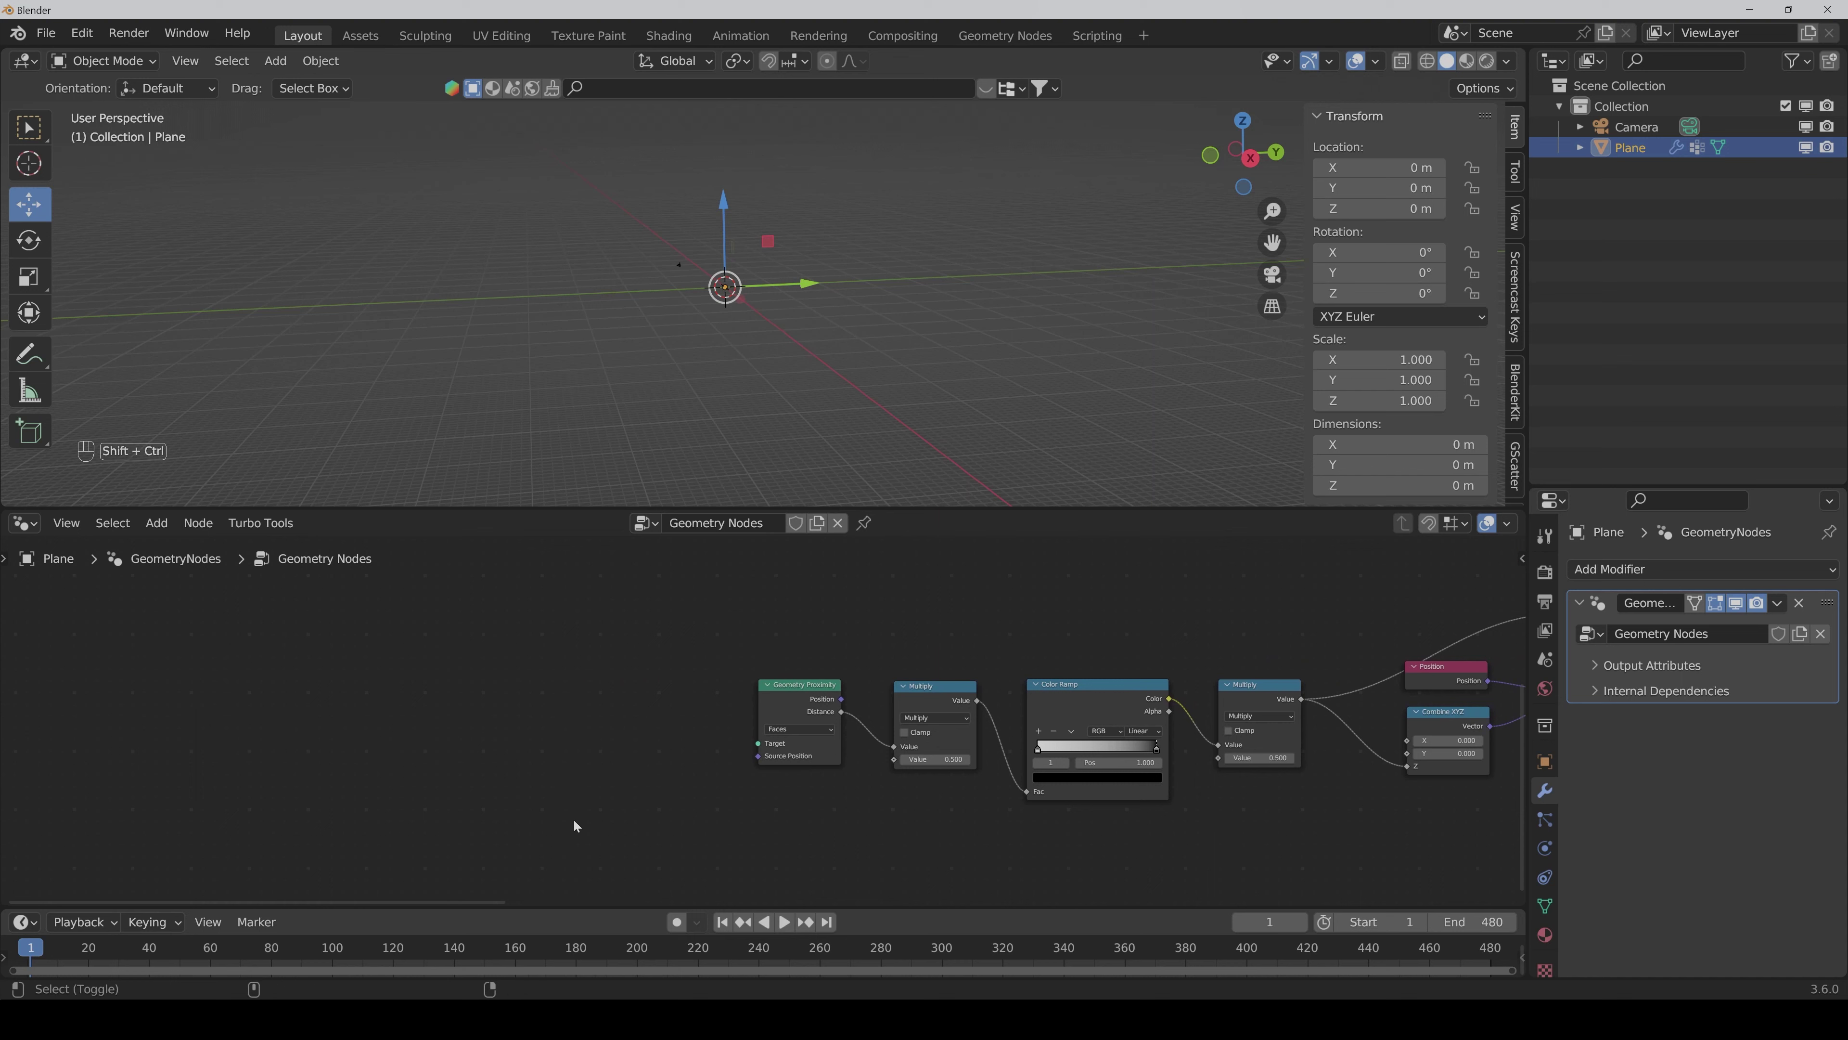
key(ctrl+shift+a)
text(curv)
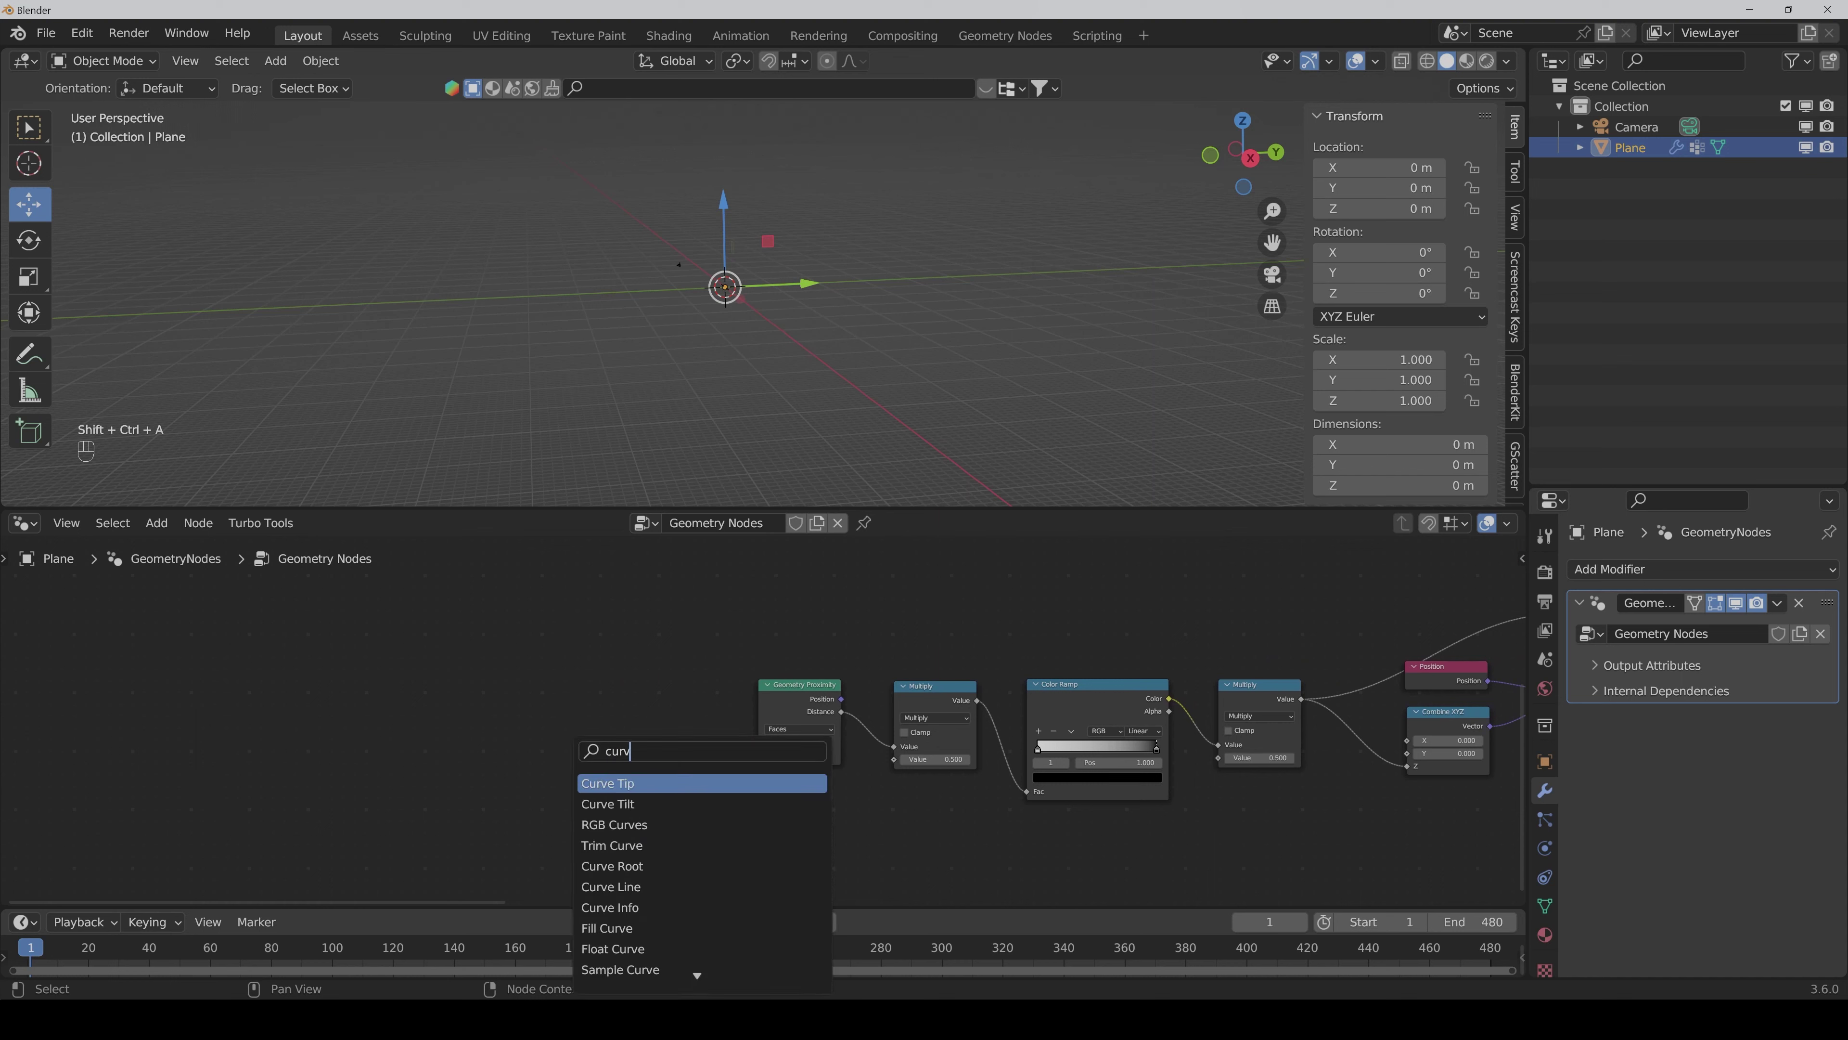
text(e to me)
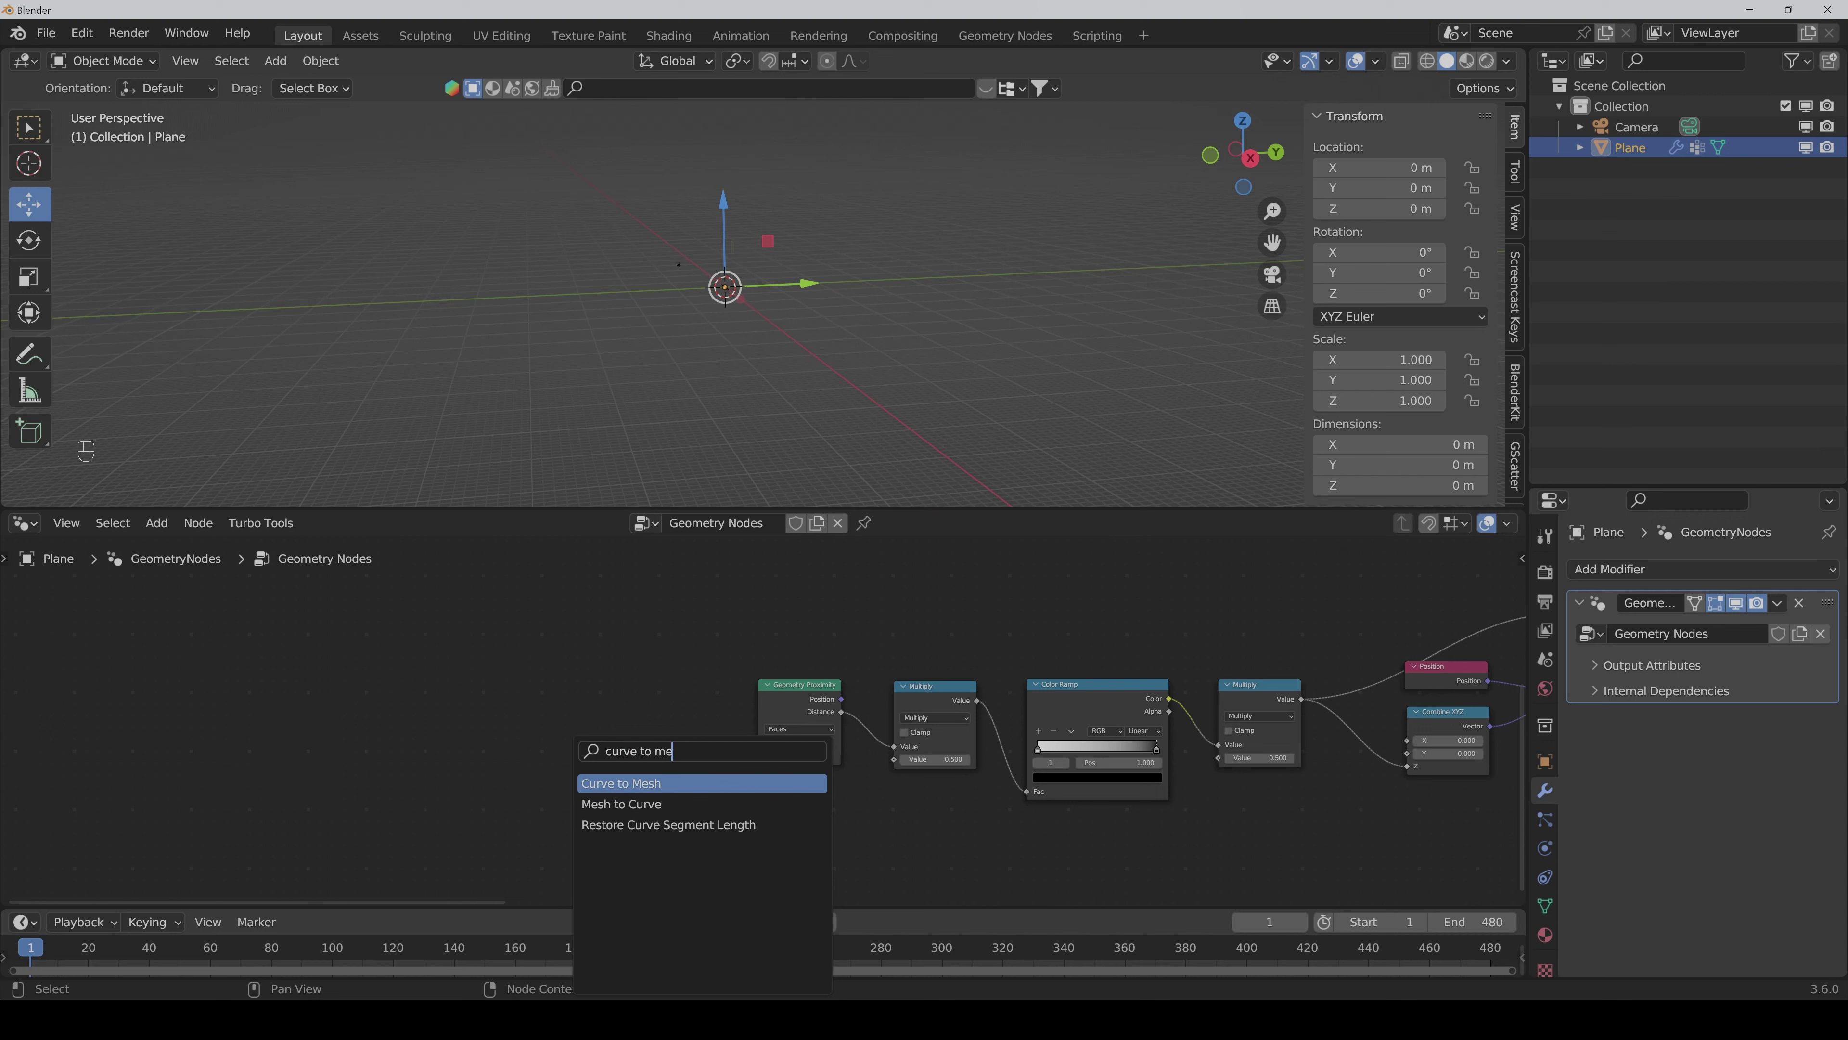
key(Return)
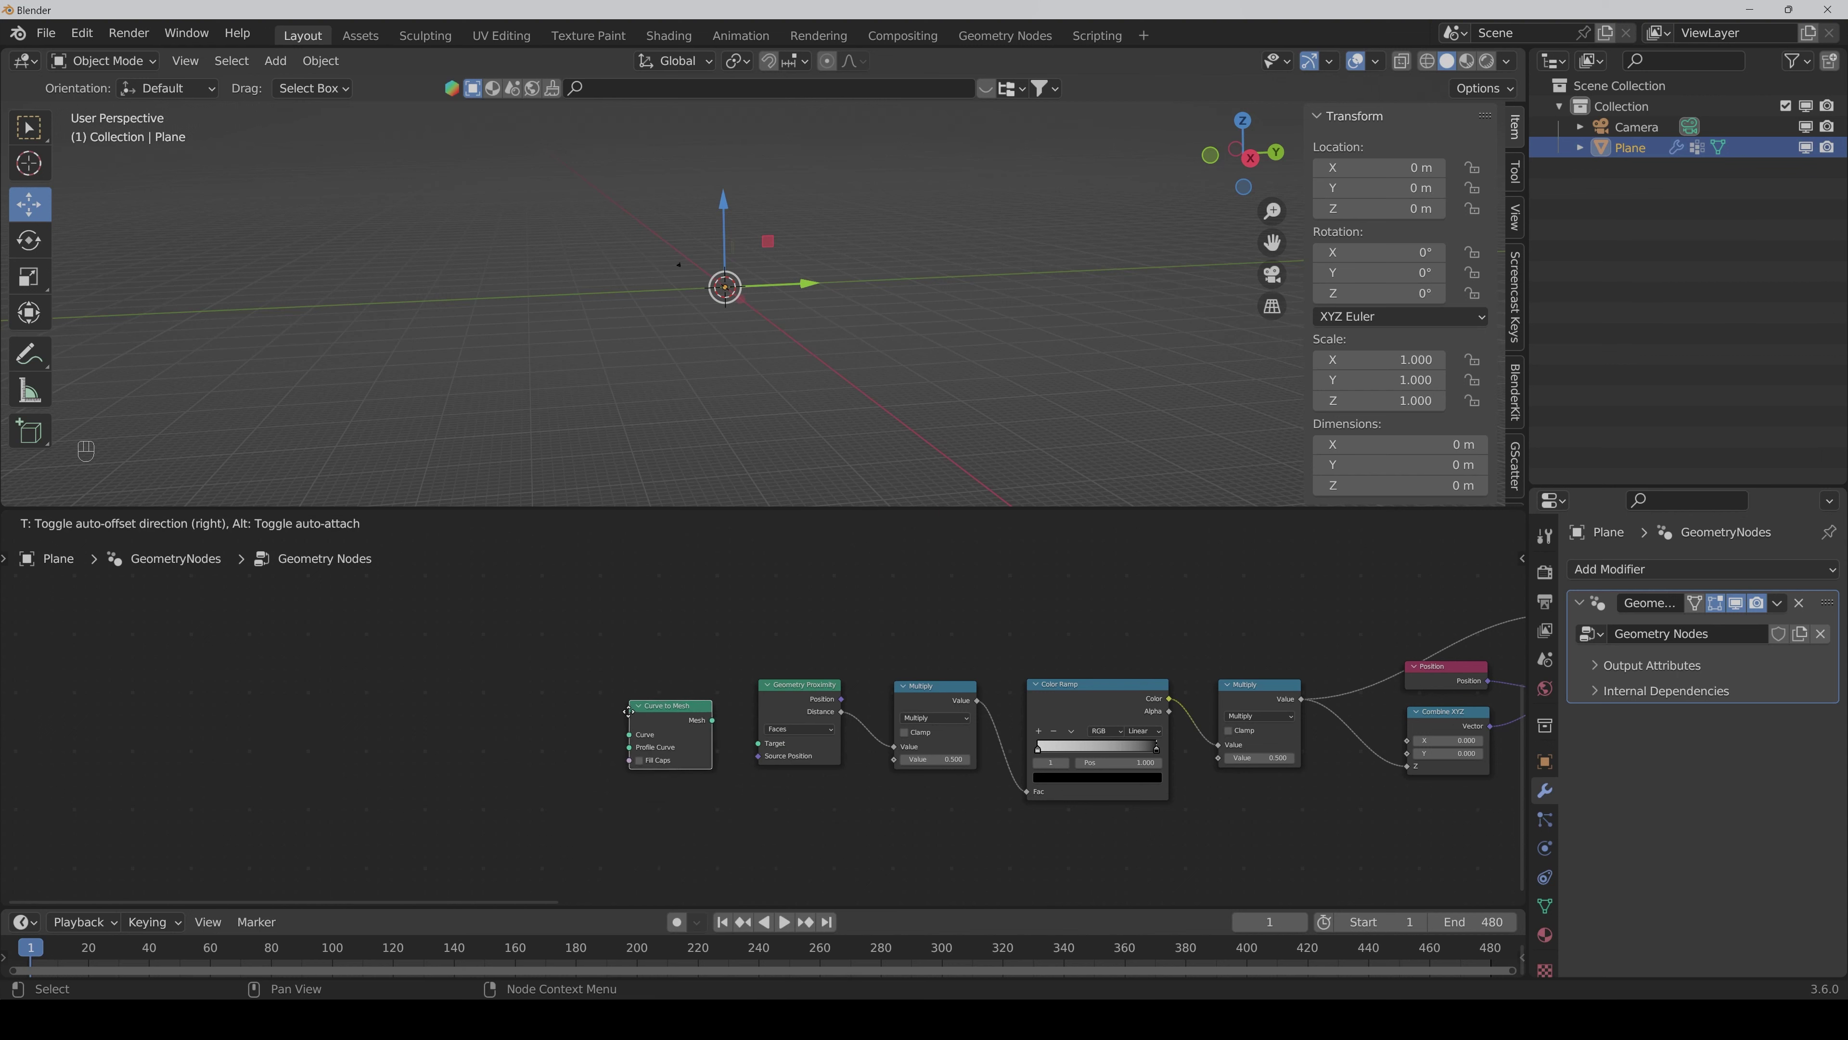
click(626, 706)
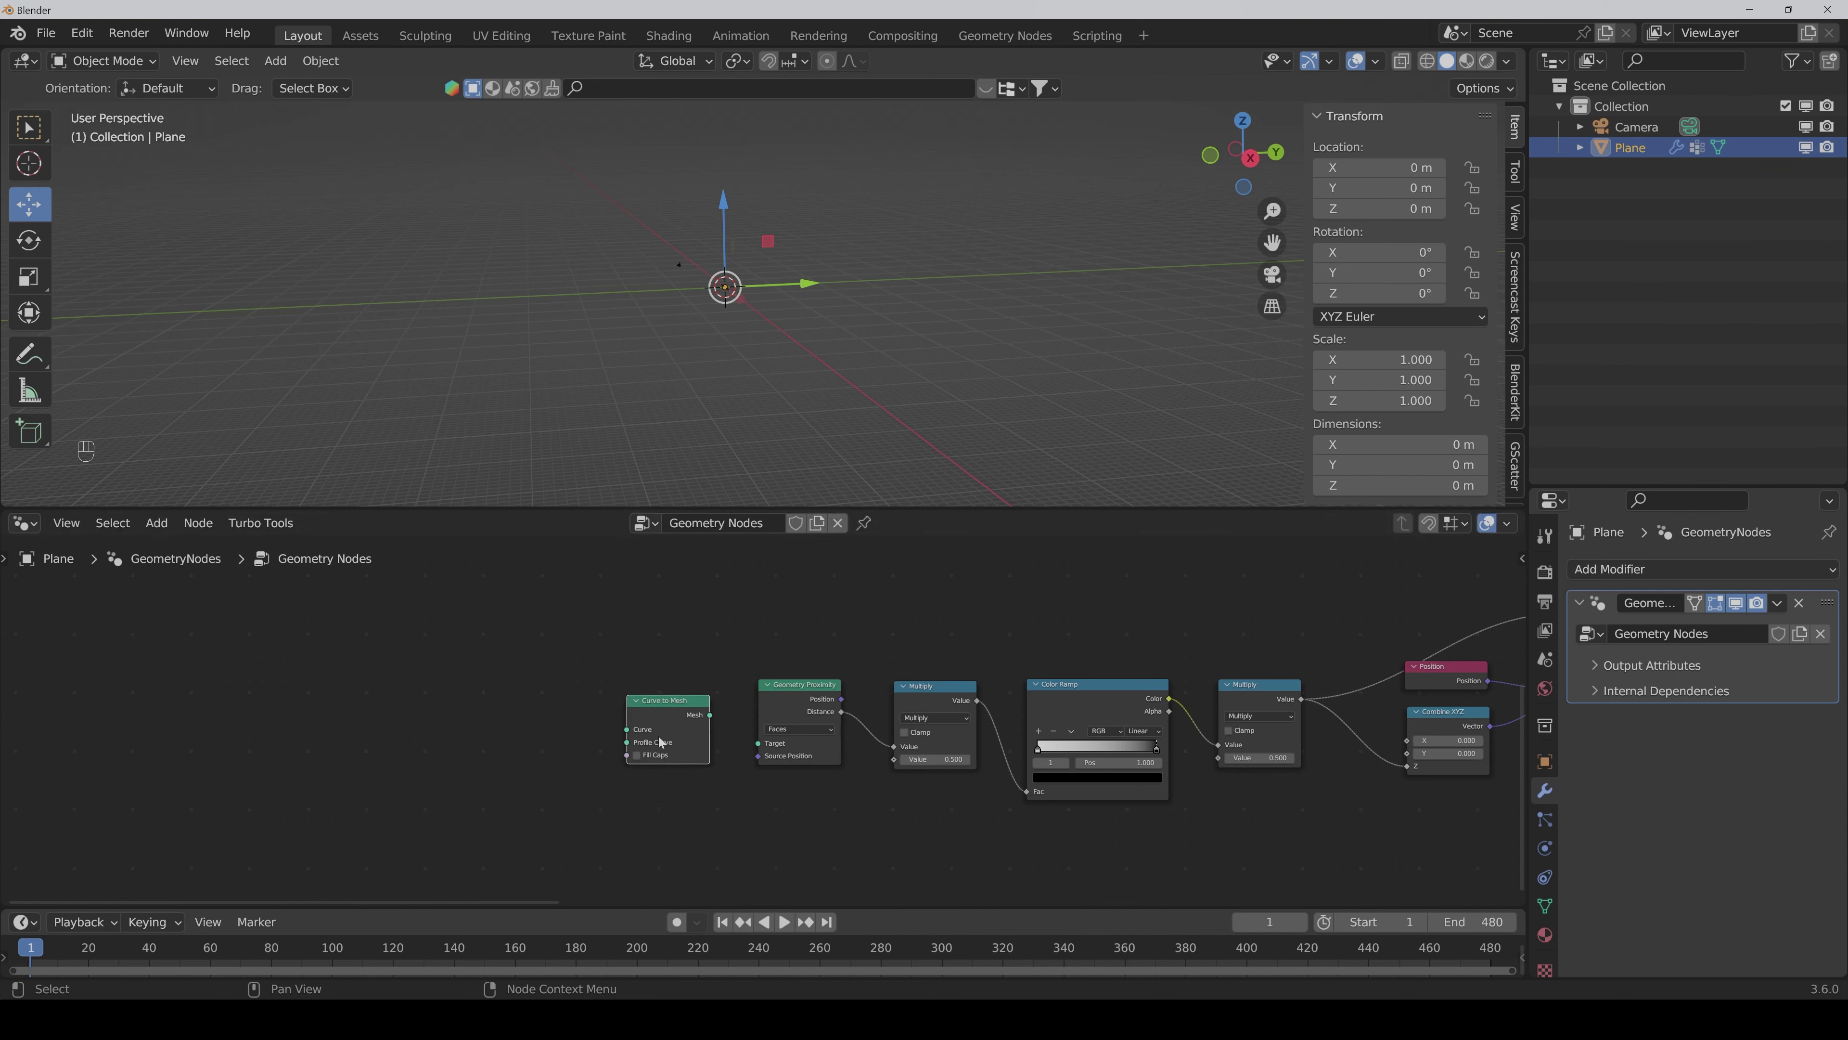
drag(711, 715, 758, 743)
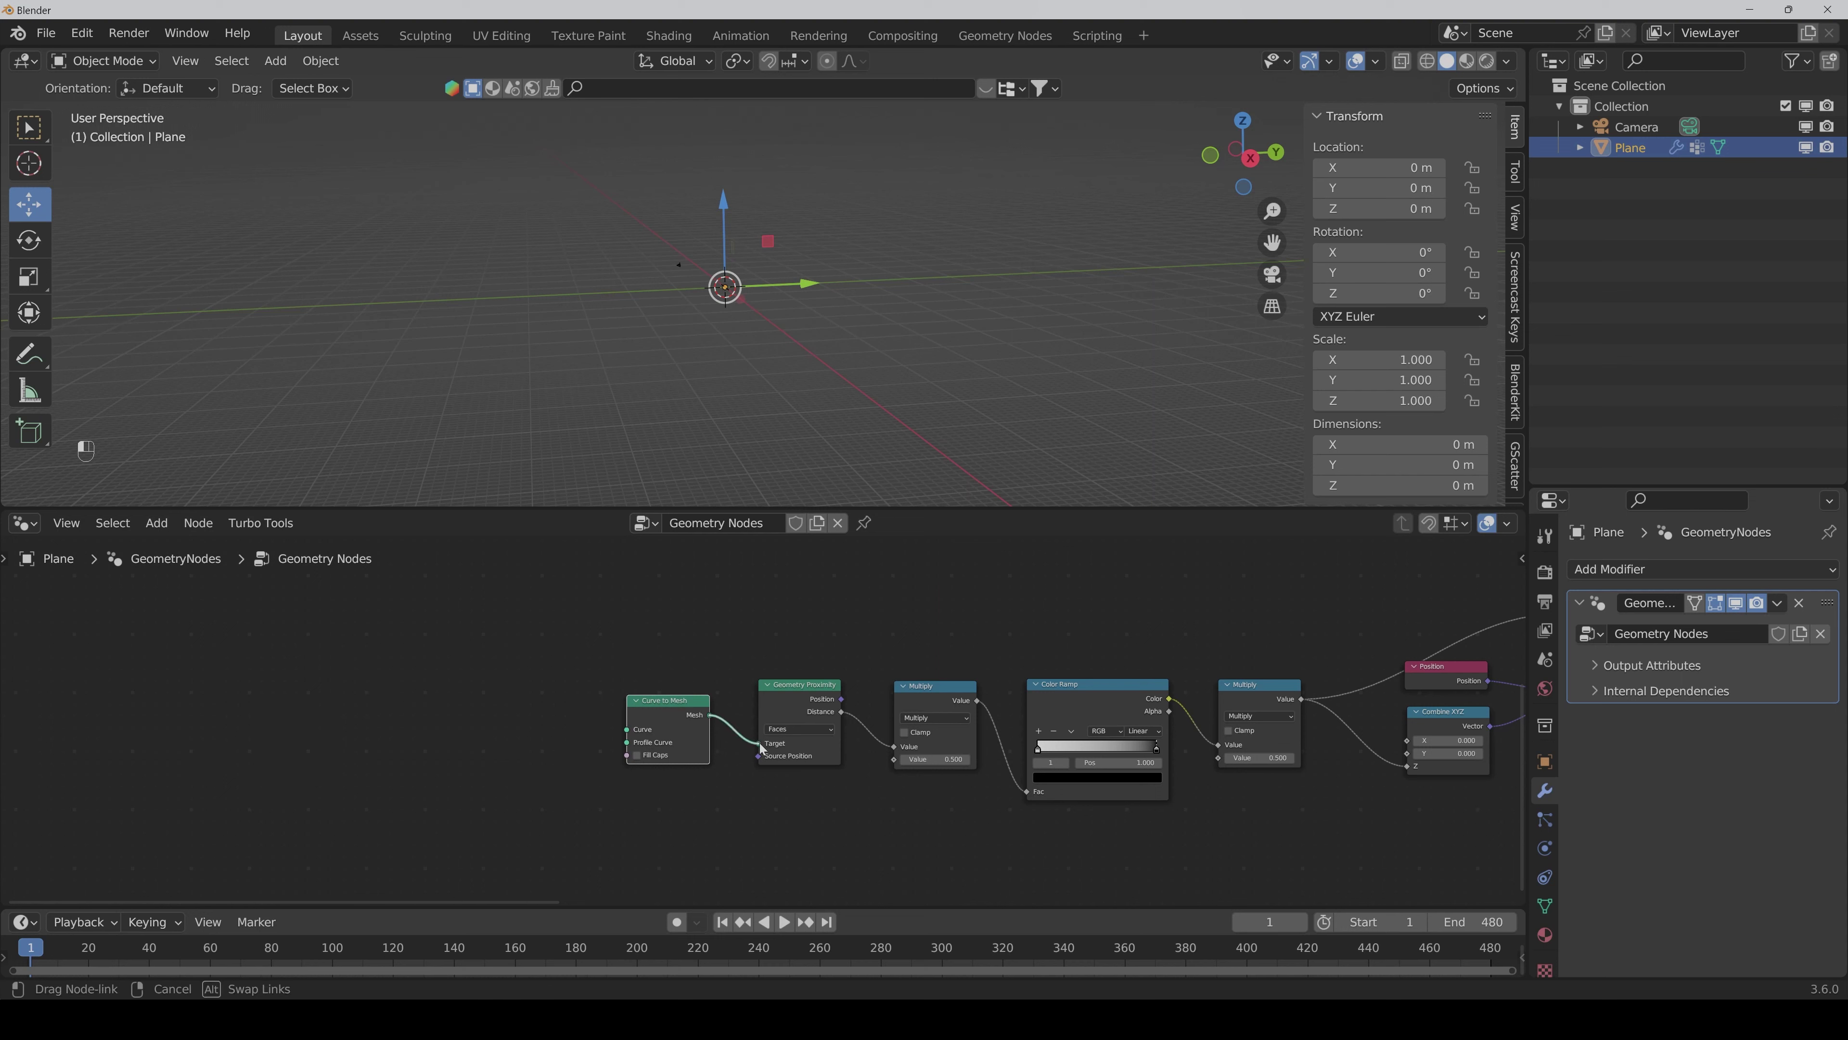
Step: Add an Object Info node before Curve to Mesh and connect its Geometry output to the Curve input
scroll(747, 817, up, 1)
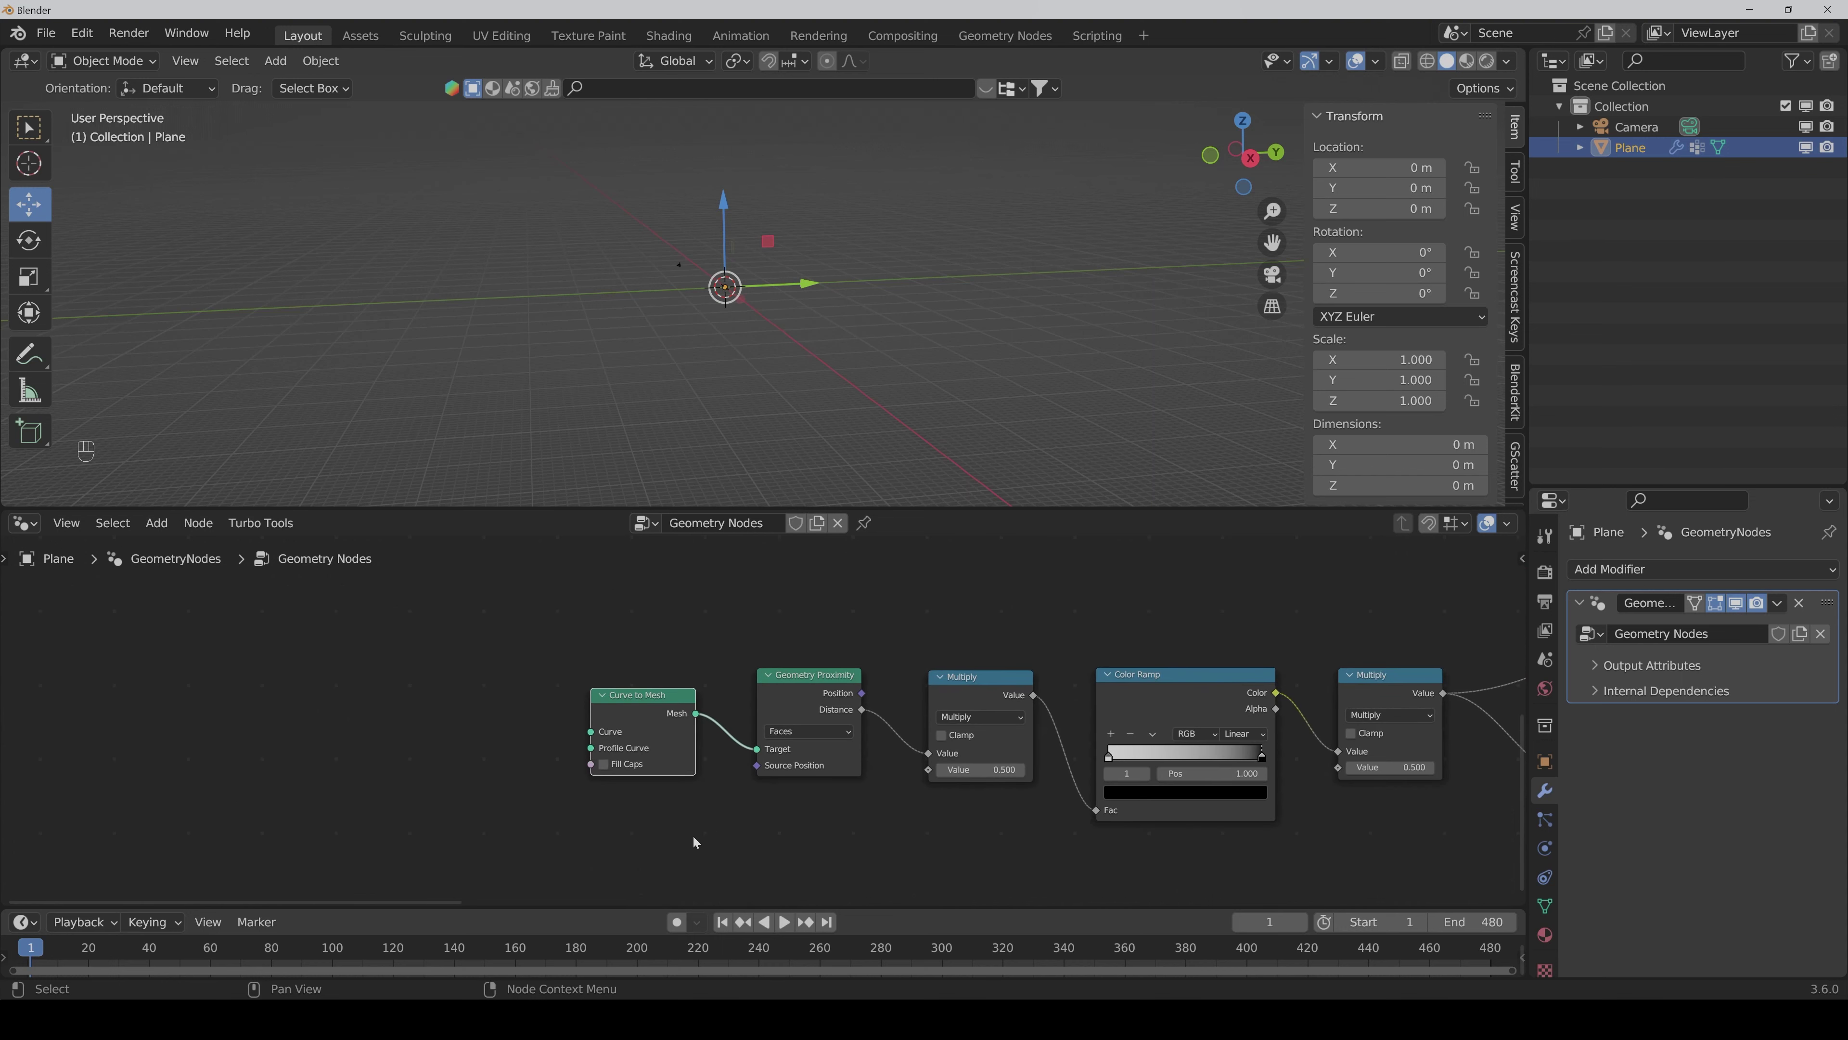
middle_drag(694, 842, 811, 830)
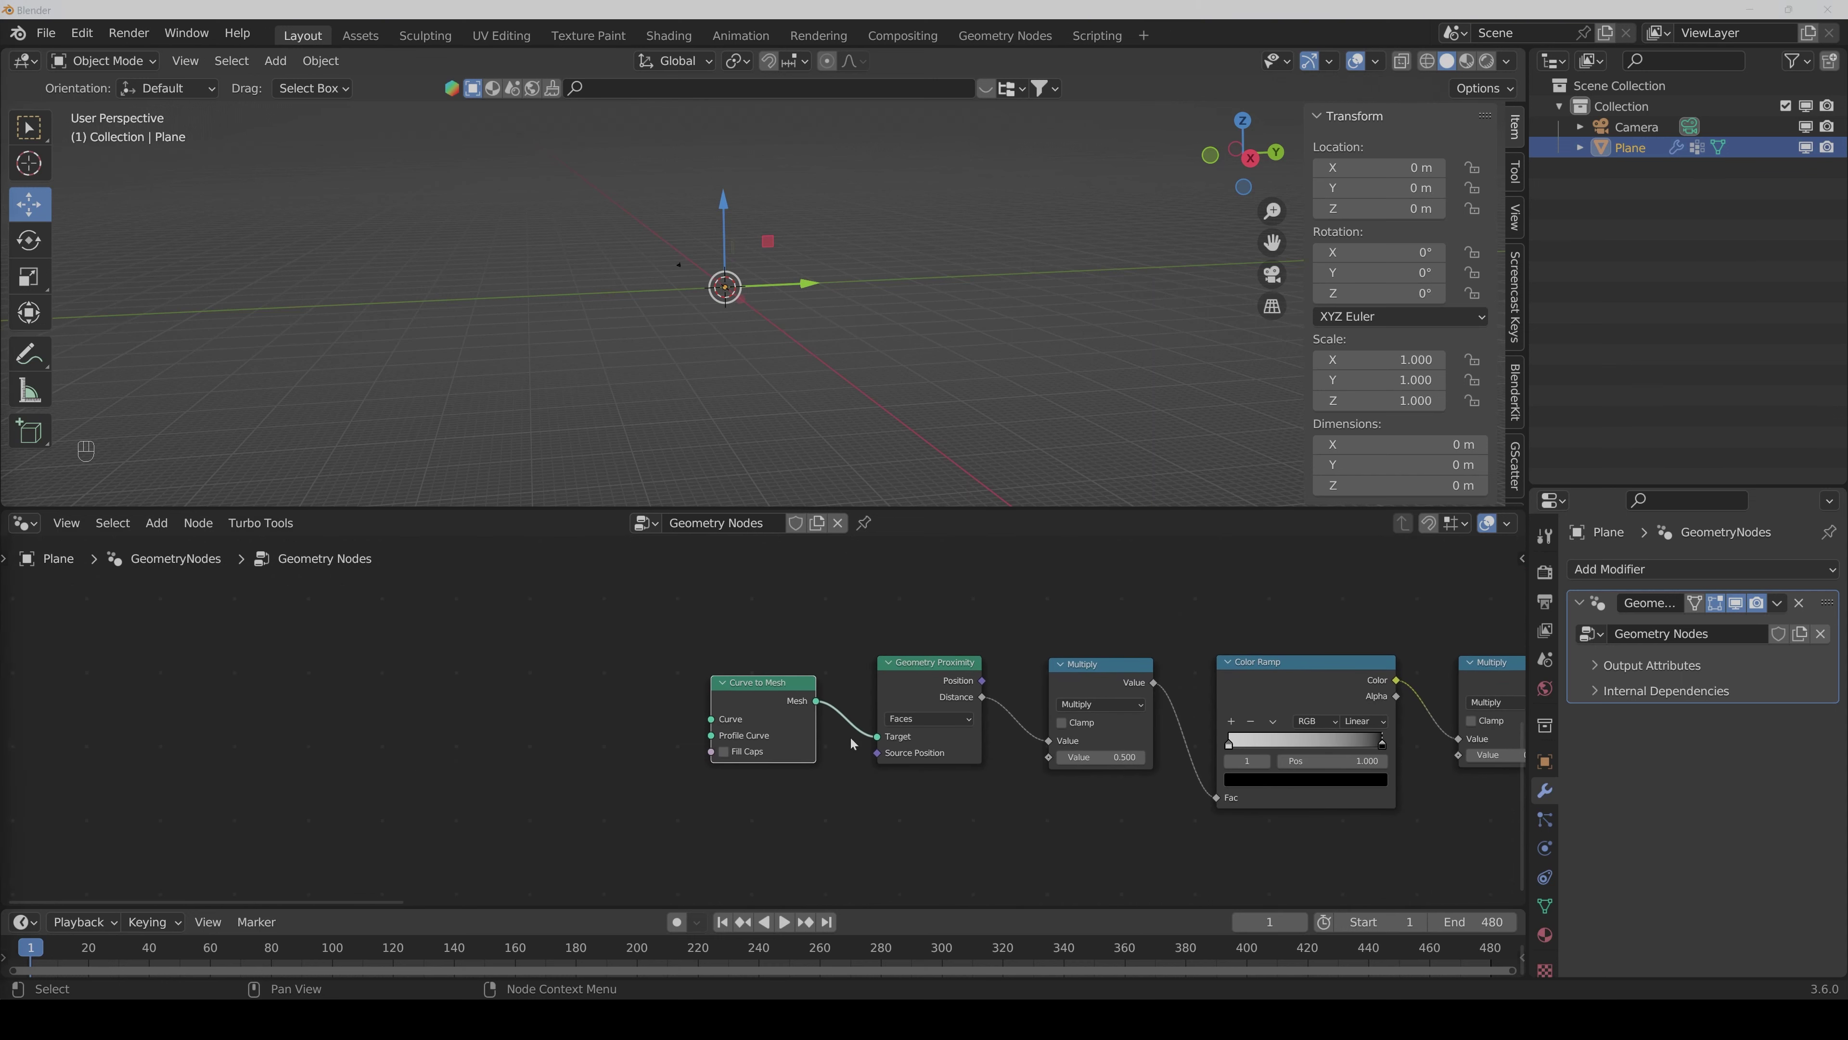
key(shift+ctrl+a)
text(ob)
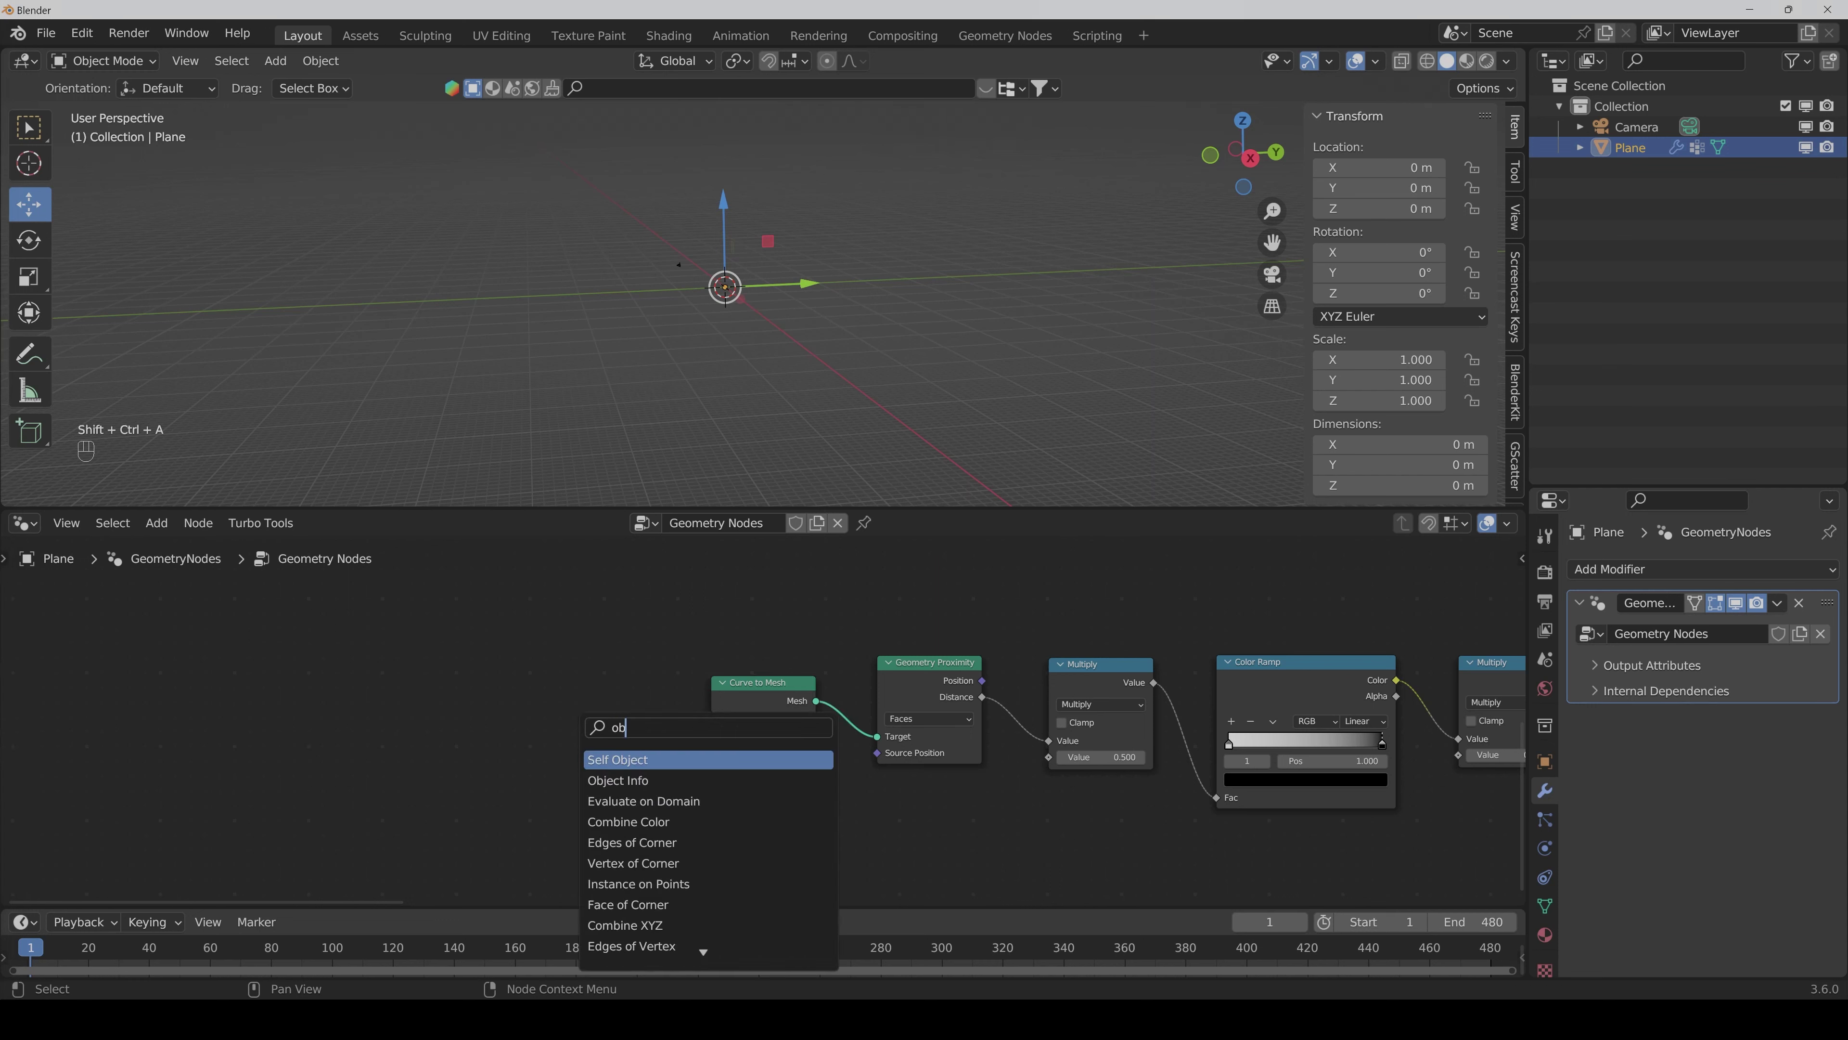
text(ject)
key(Down)
key(Return)
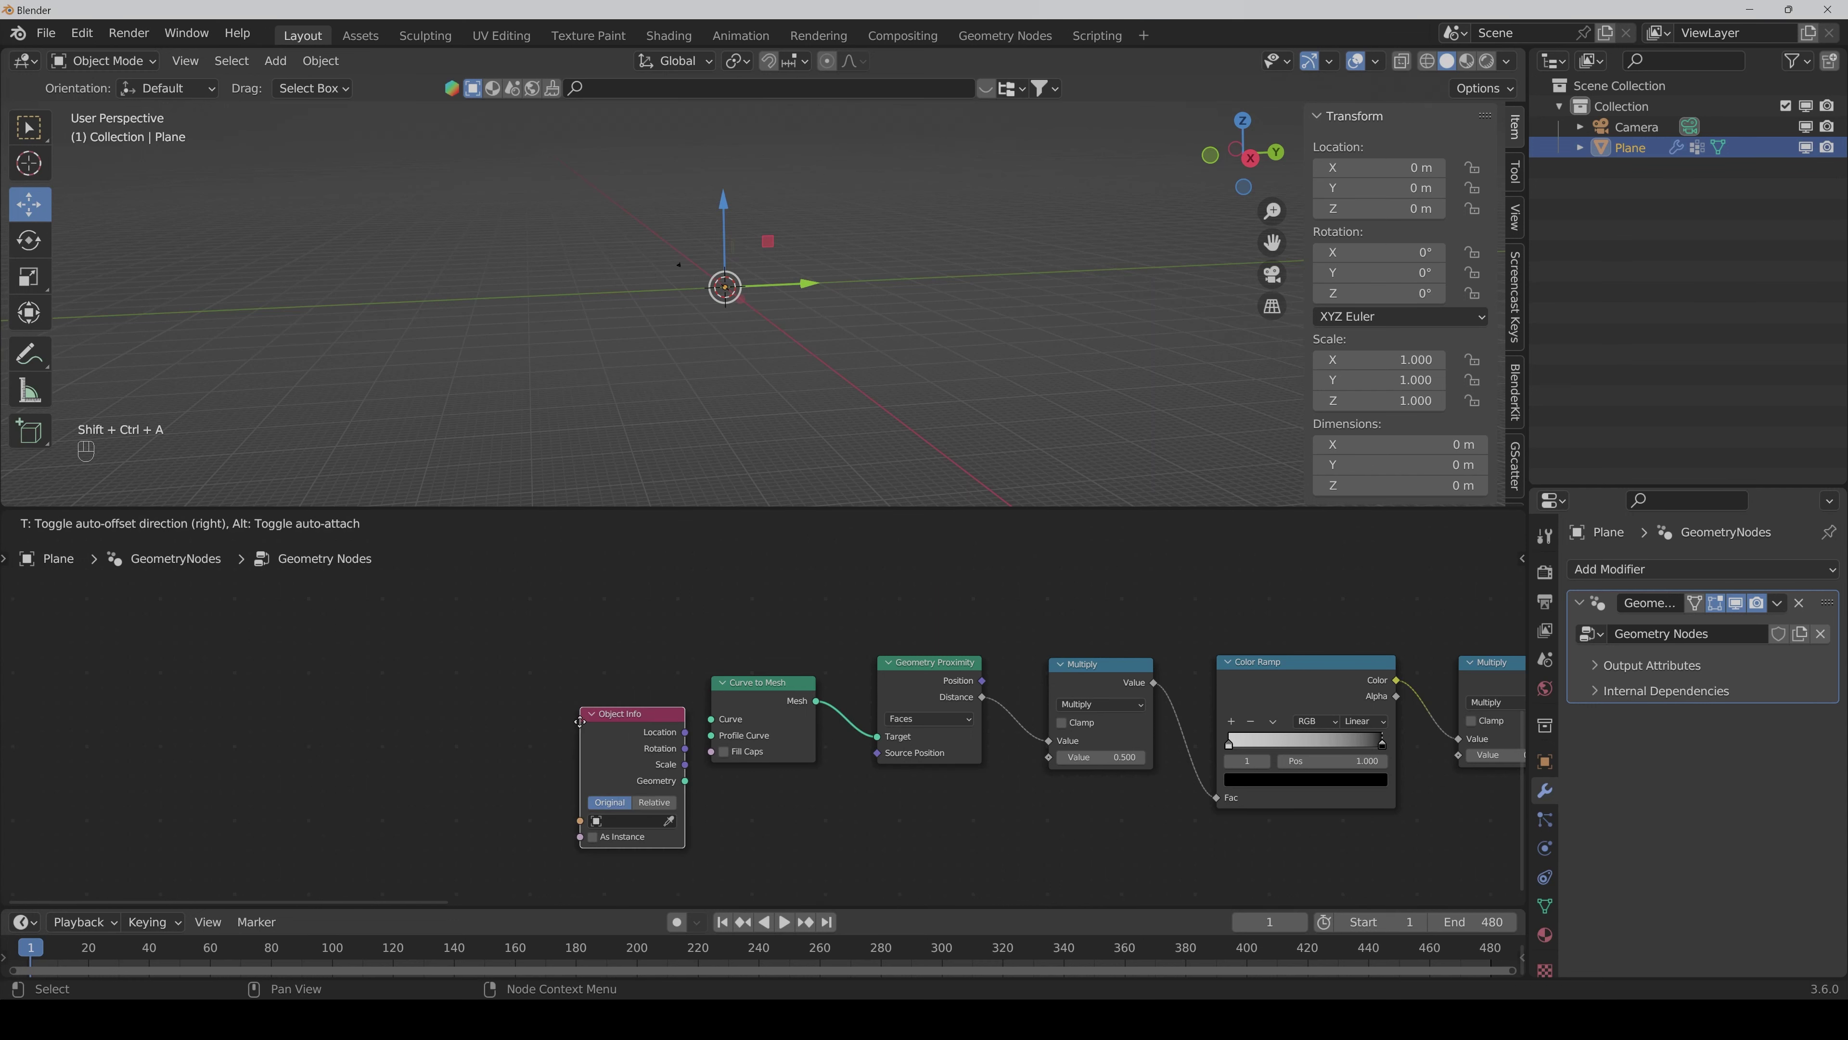
click(512, 689)
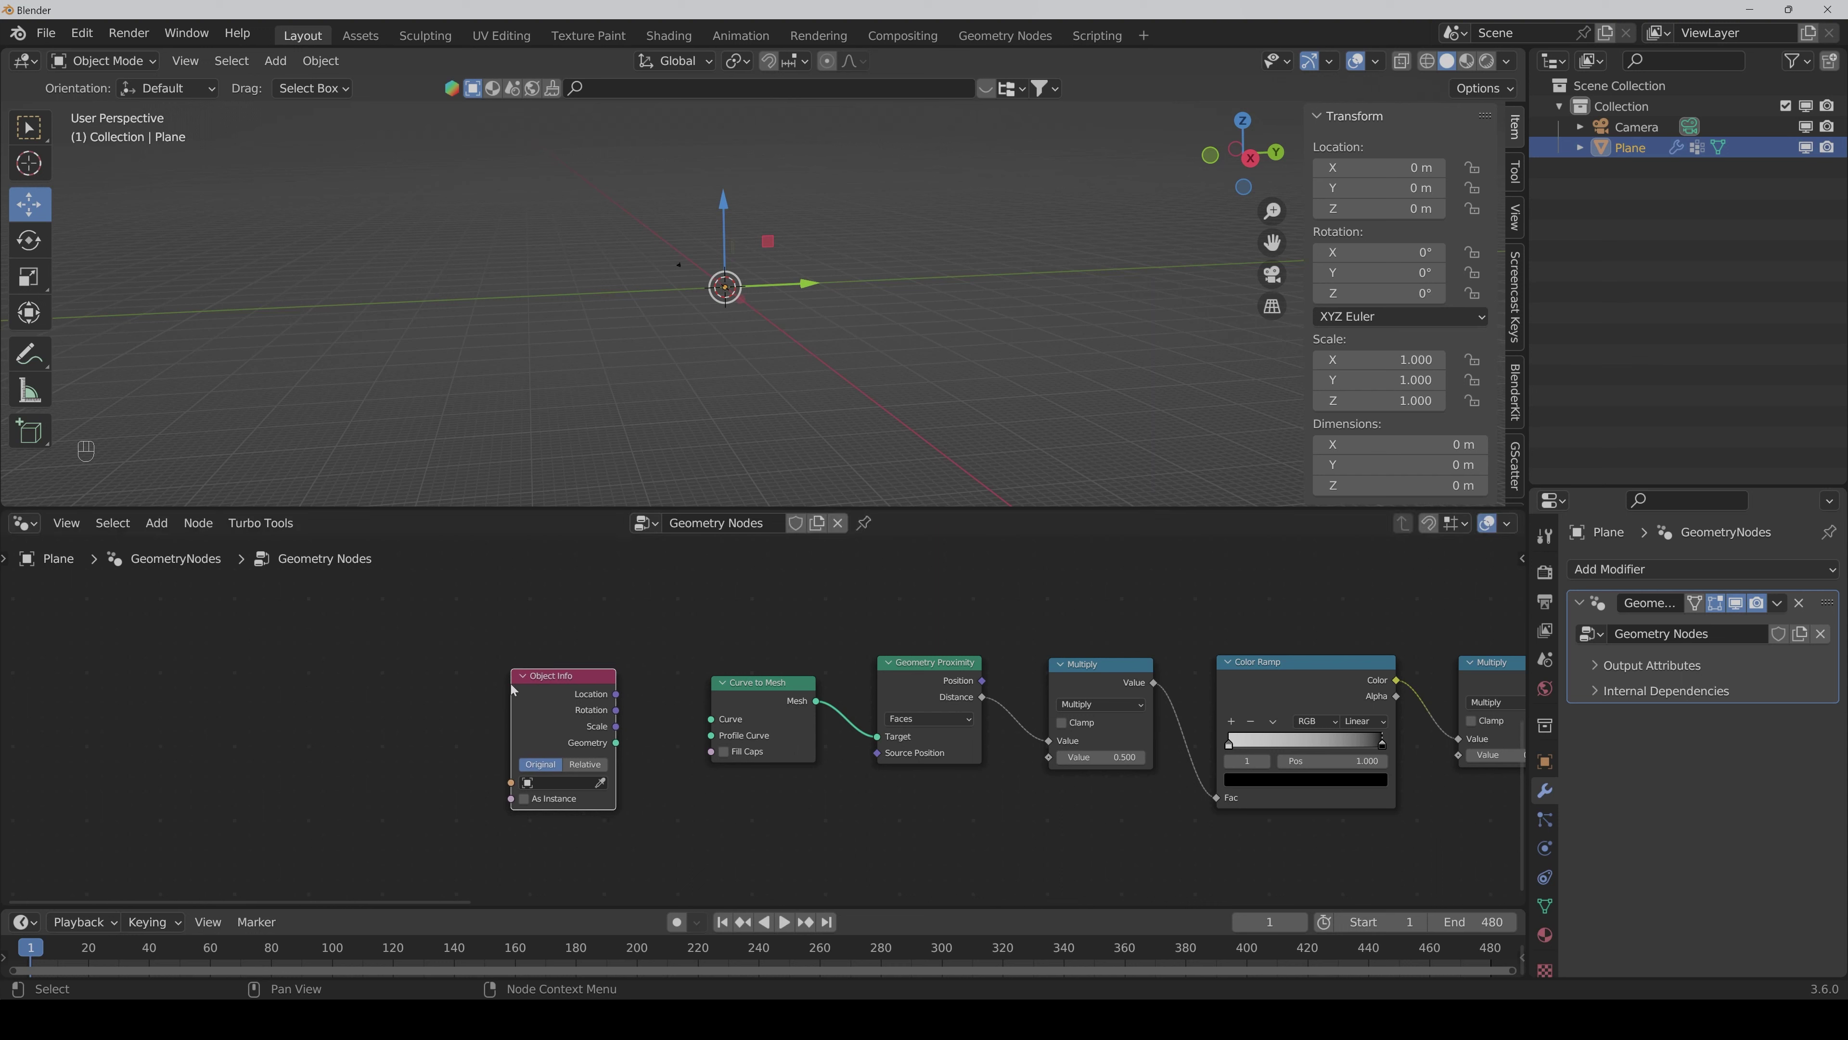
drag(619, 743, 709, 719)
Step: Move the Group Input node to the start of the node chain, above and ahead of the Object Info node
middle_drag(807, 818, 716, 814)
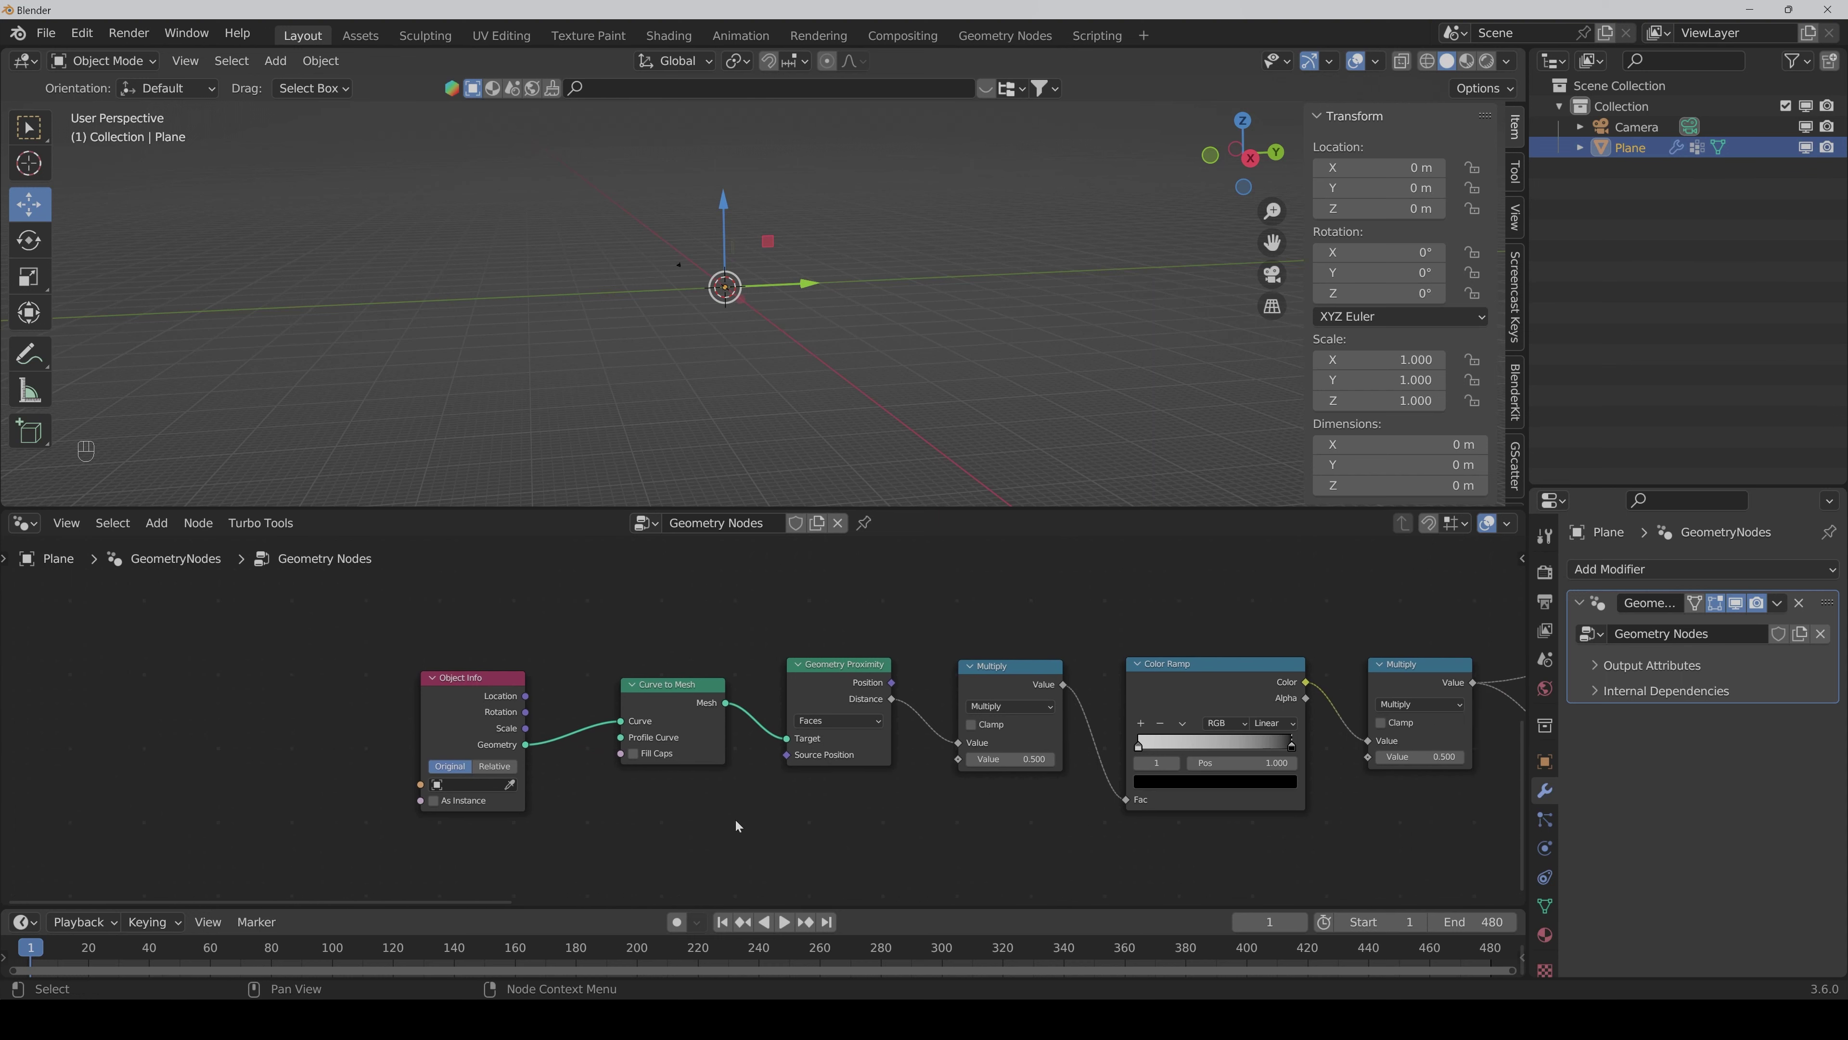
scroll(745, 610, down, 3)
middle_drag(758, 621, 623, 678)
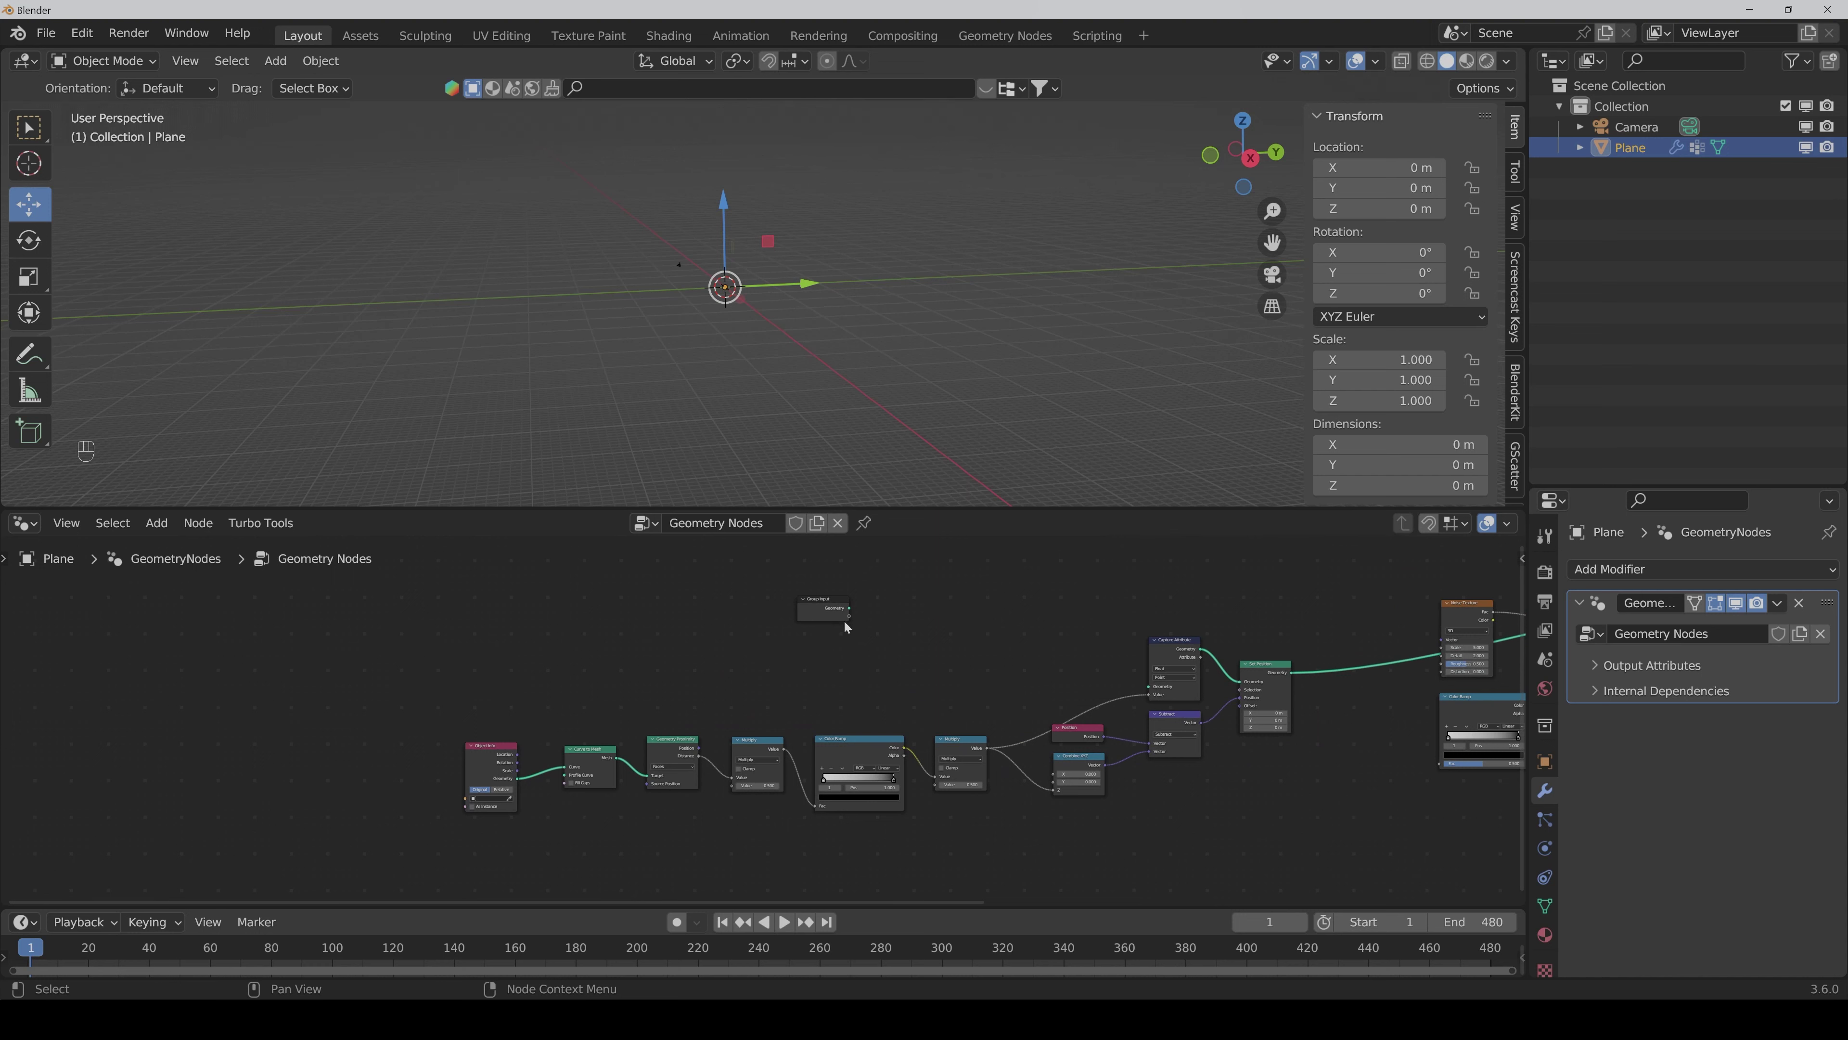
drag(832, 609, 338, 655)
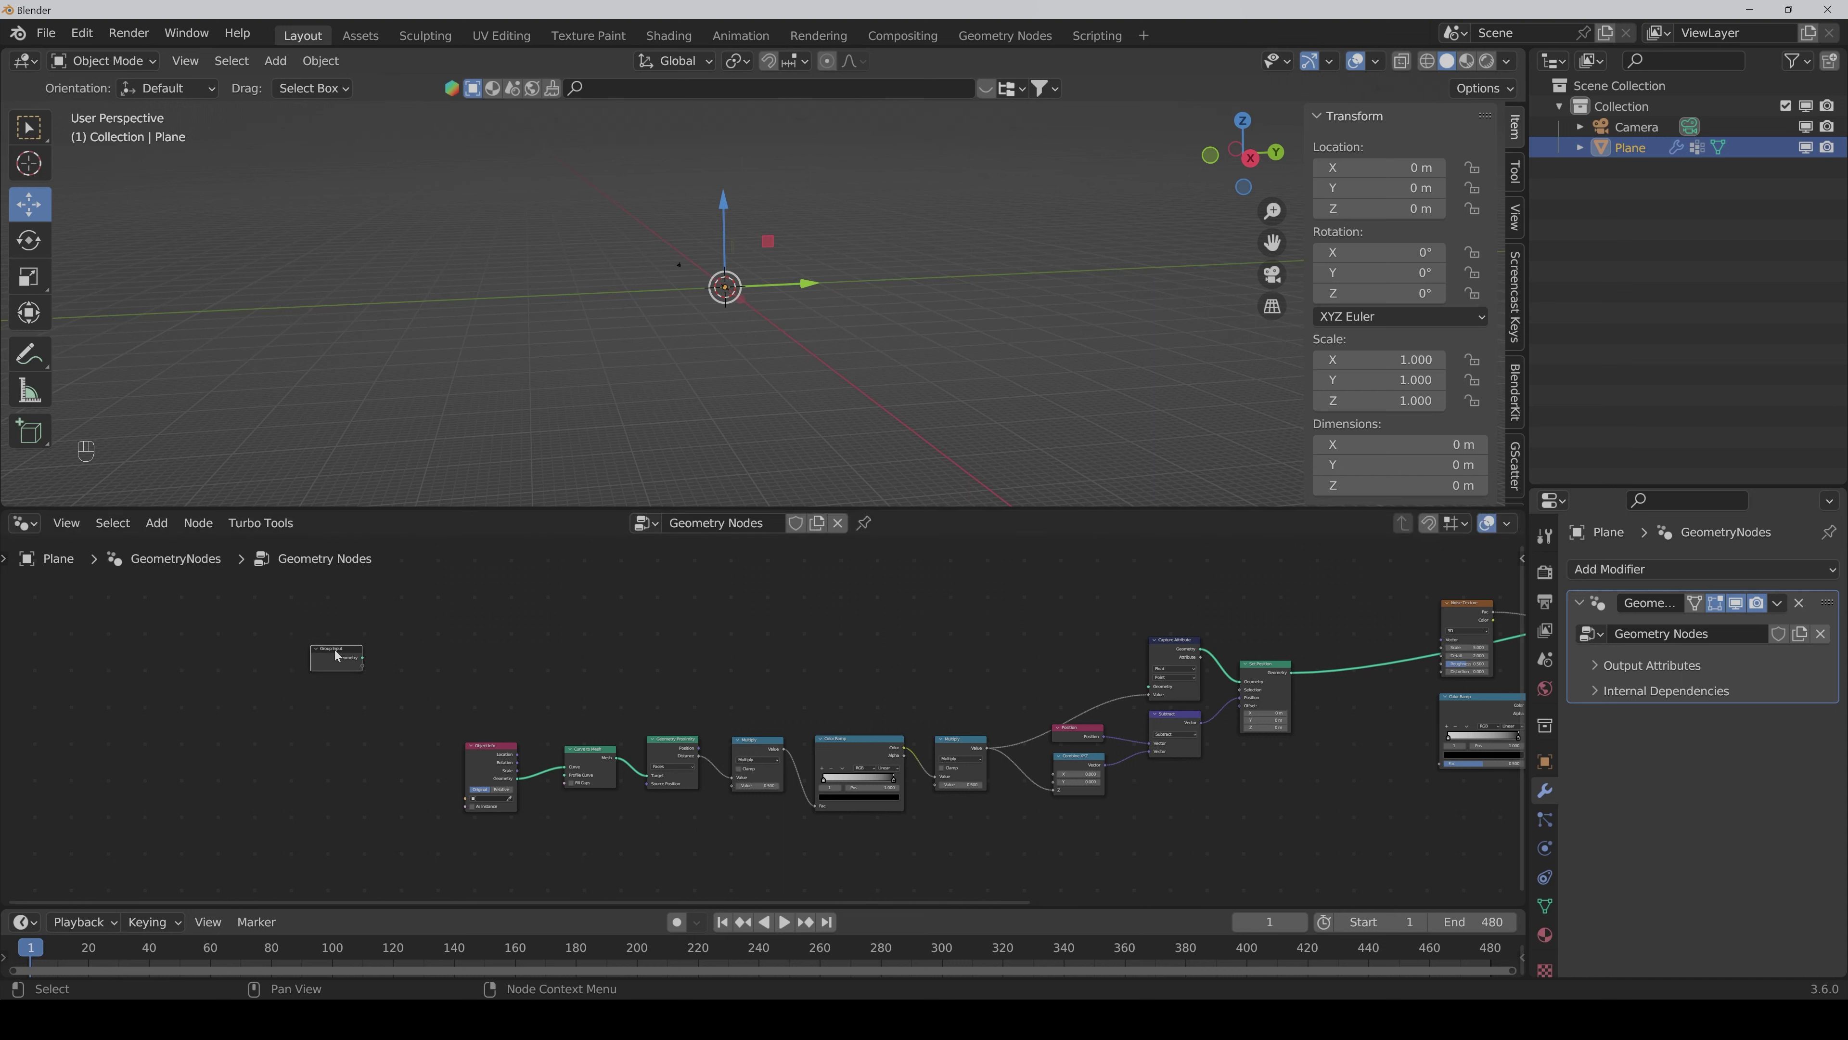
scroll(501, 718, up, 2)
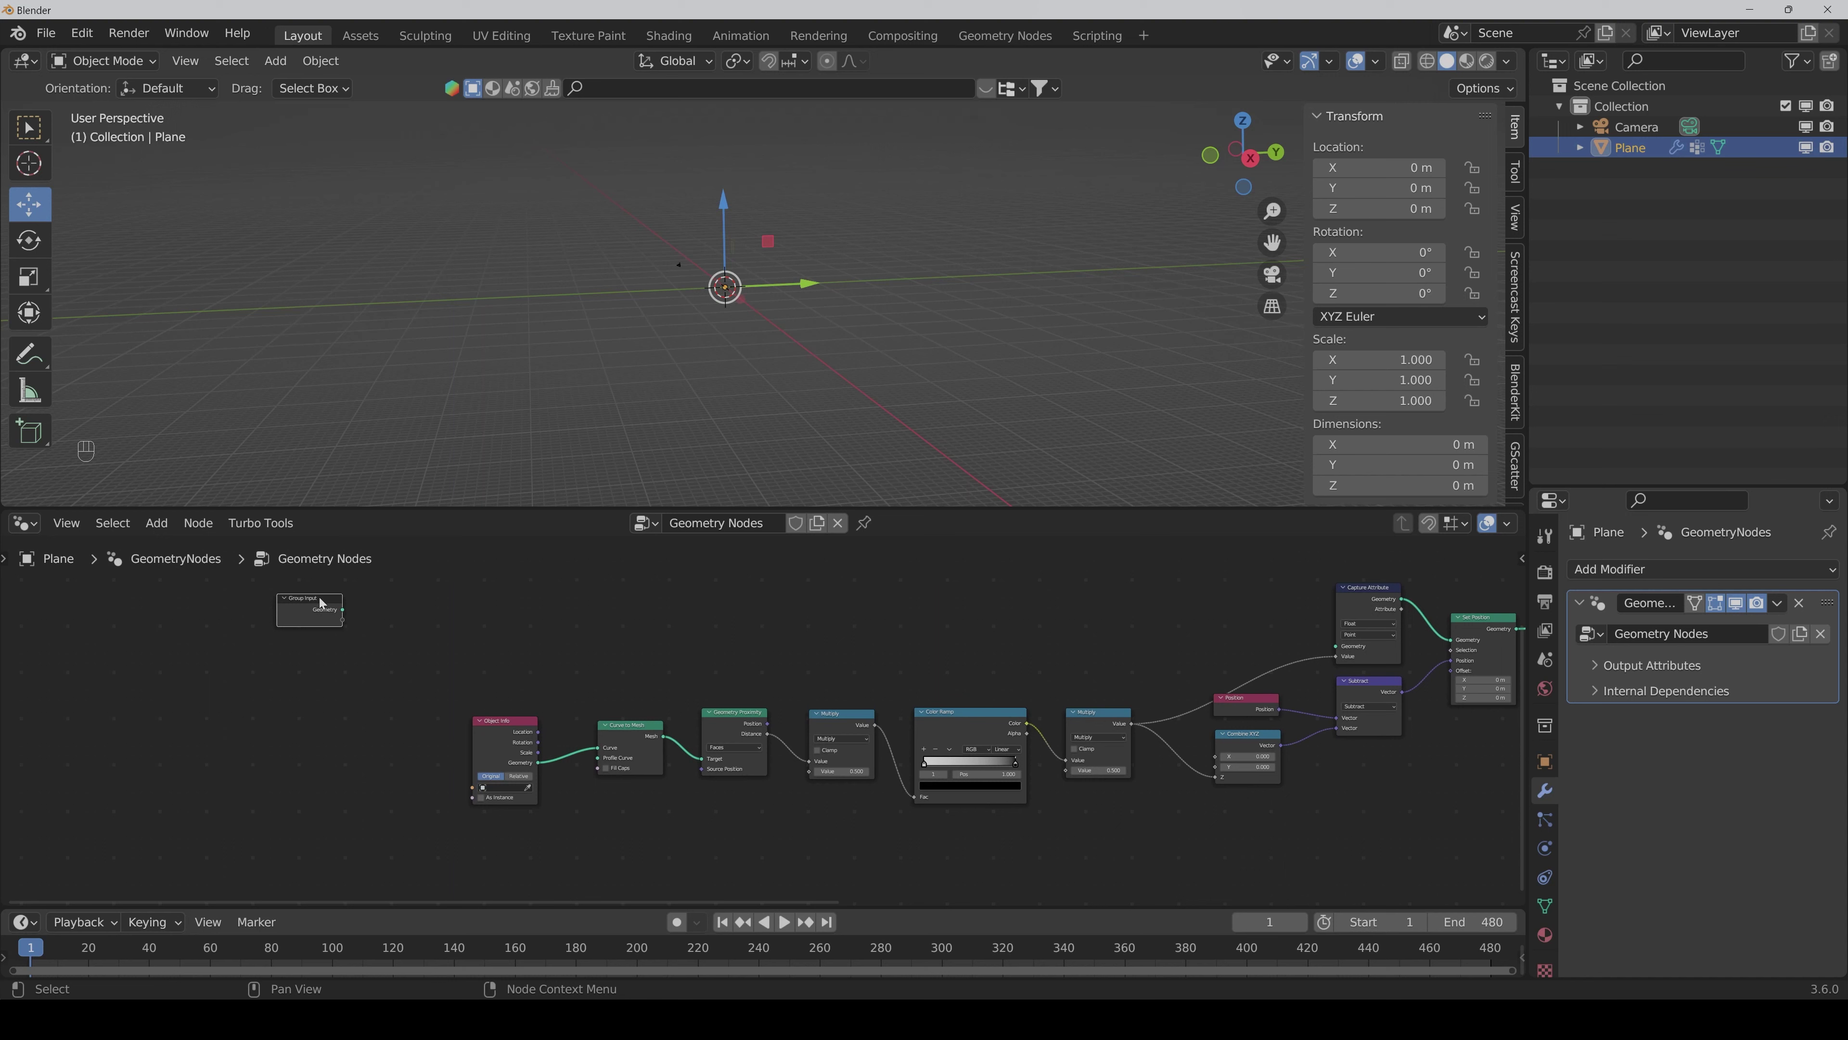
drag(321, 603, 387, 651)
Step: Connect the Group Input's Geometry output to the Capture Attribute node's Geometry input
scroll(538, 681, right, 3)
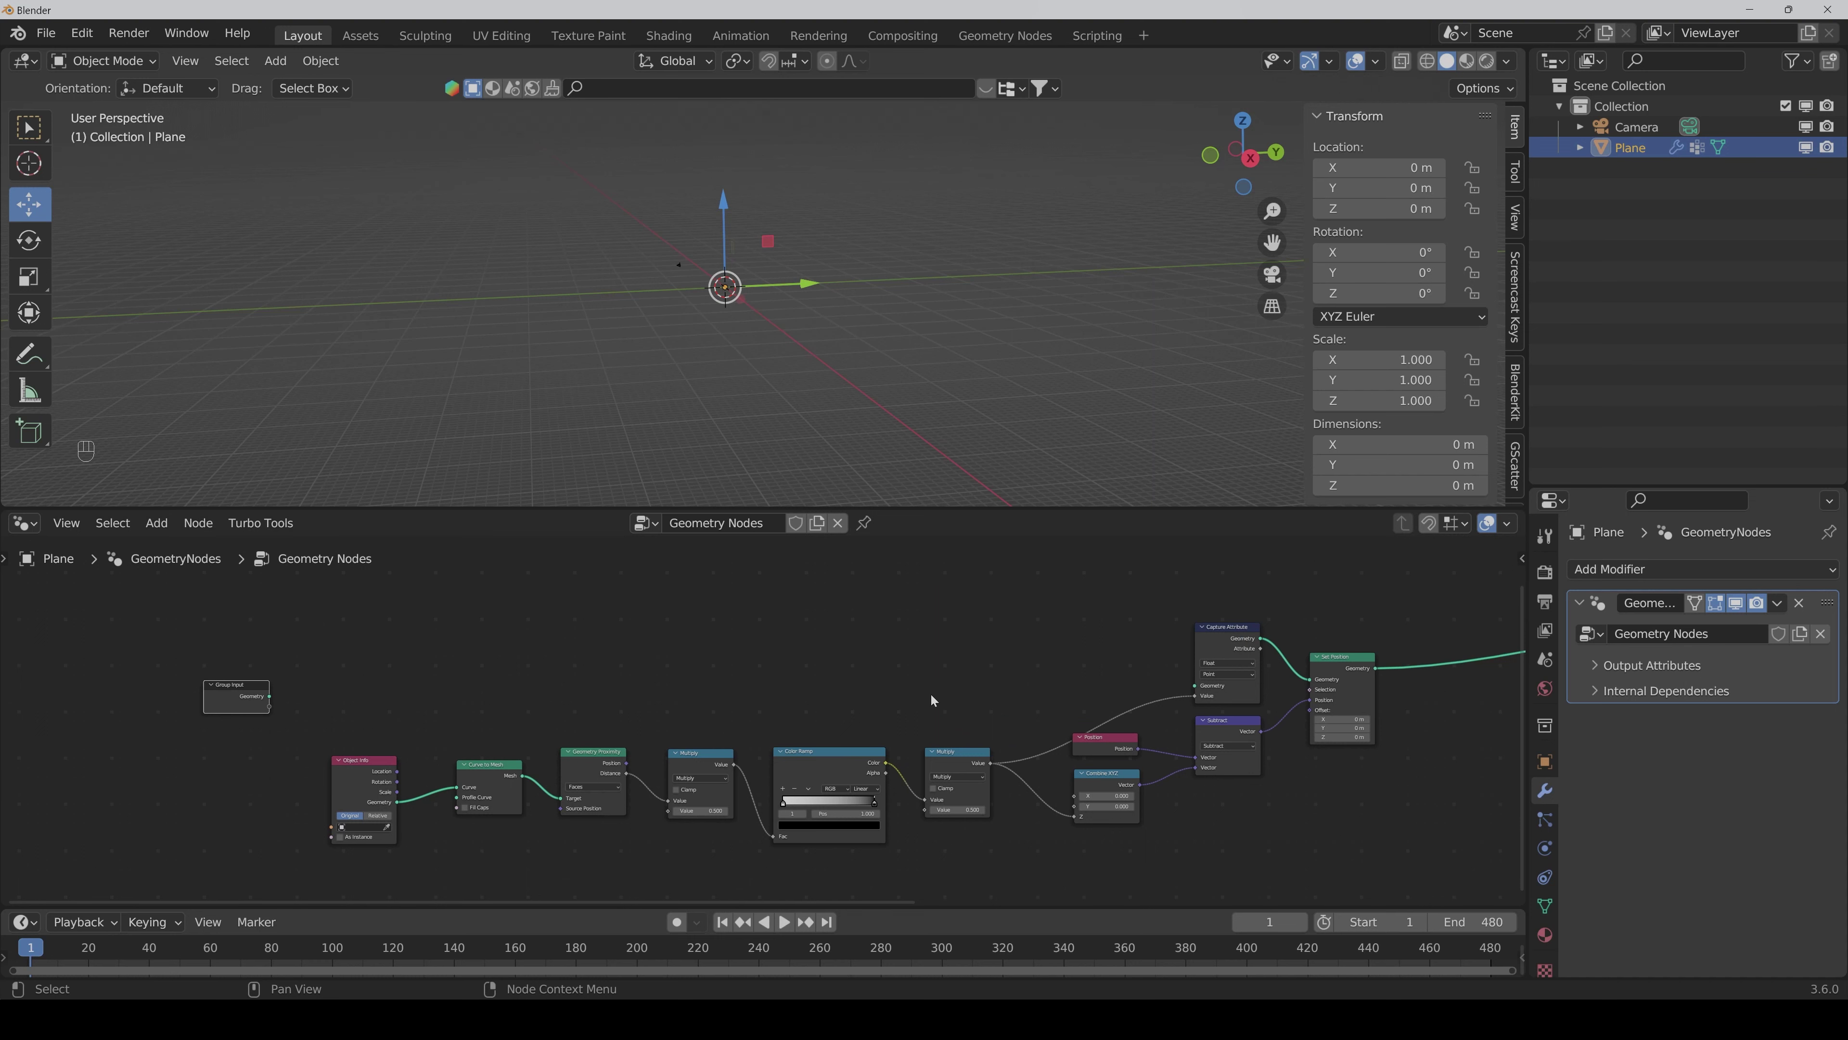
middle_drag(933, 701, 837, 686)
scroll(837, 686, down, 1)
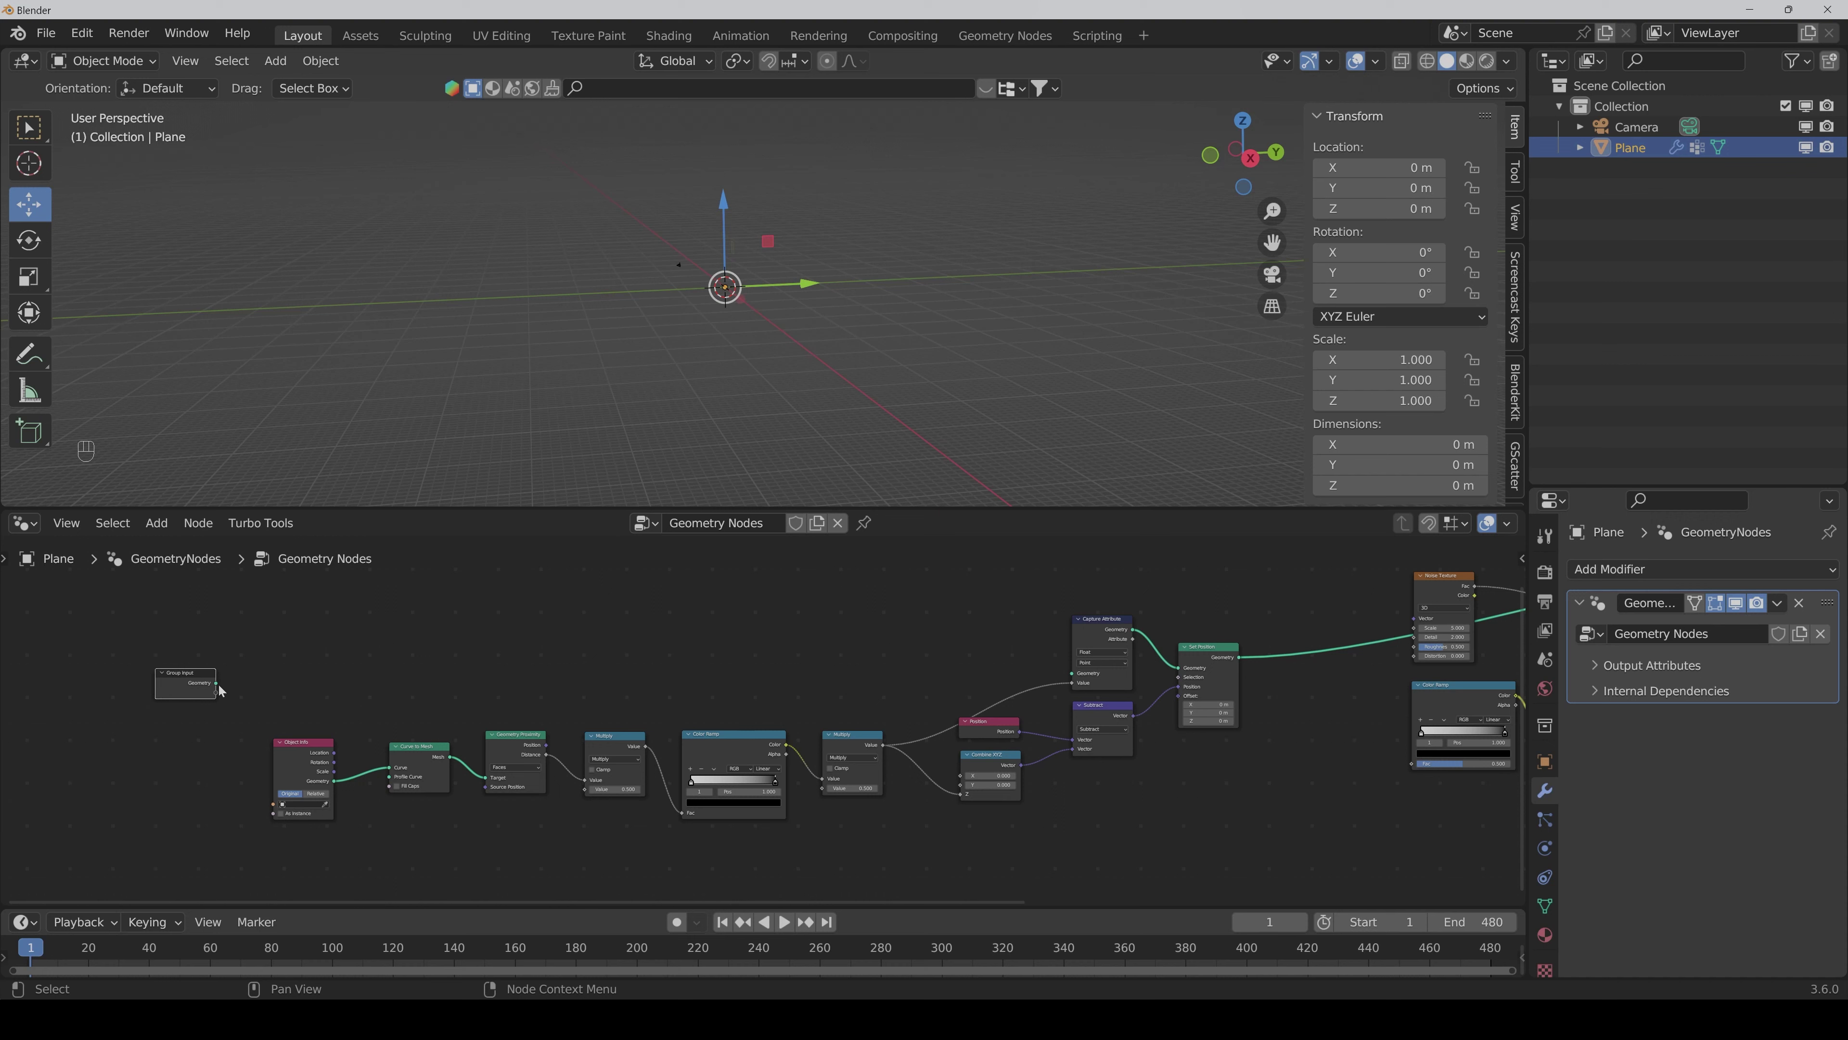
drag(218, 689, 1078, 677)
Step: Insert a Subdivide Mesh node into the link between Group Input and Capture Attribute
scroll(712, 650, up, 2)
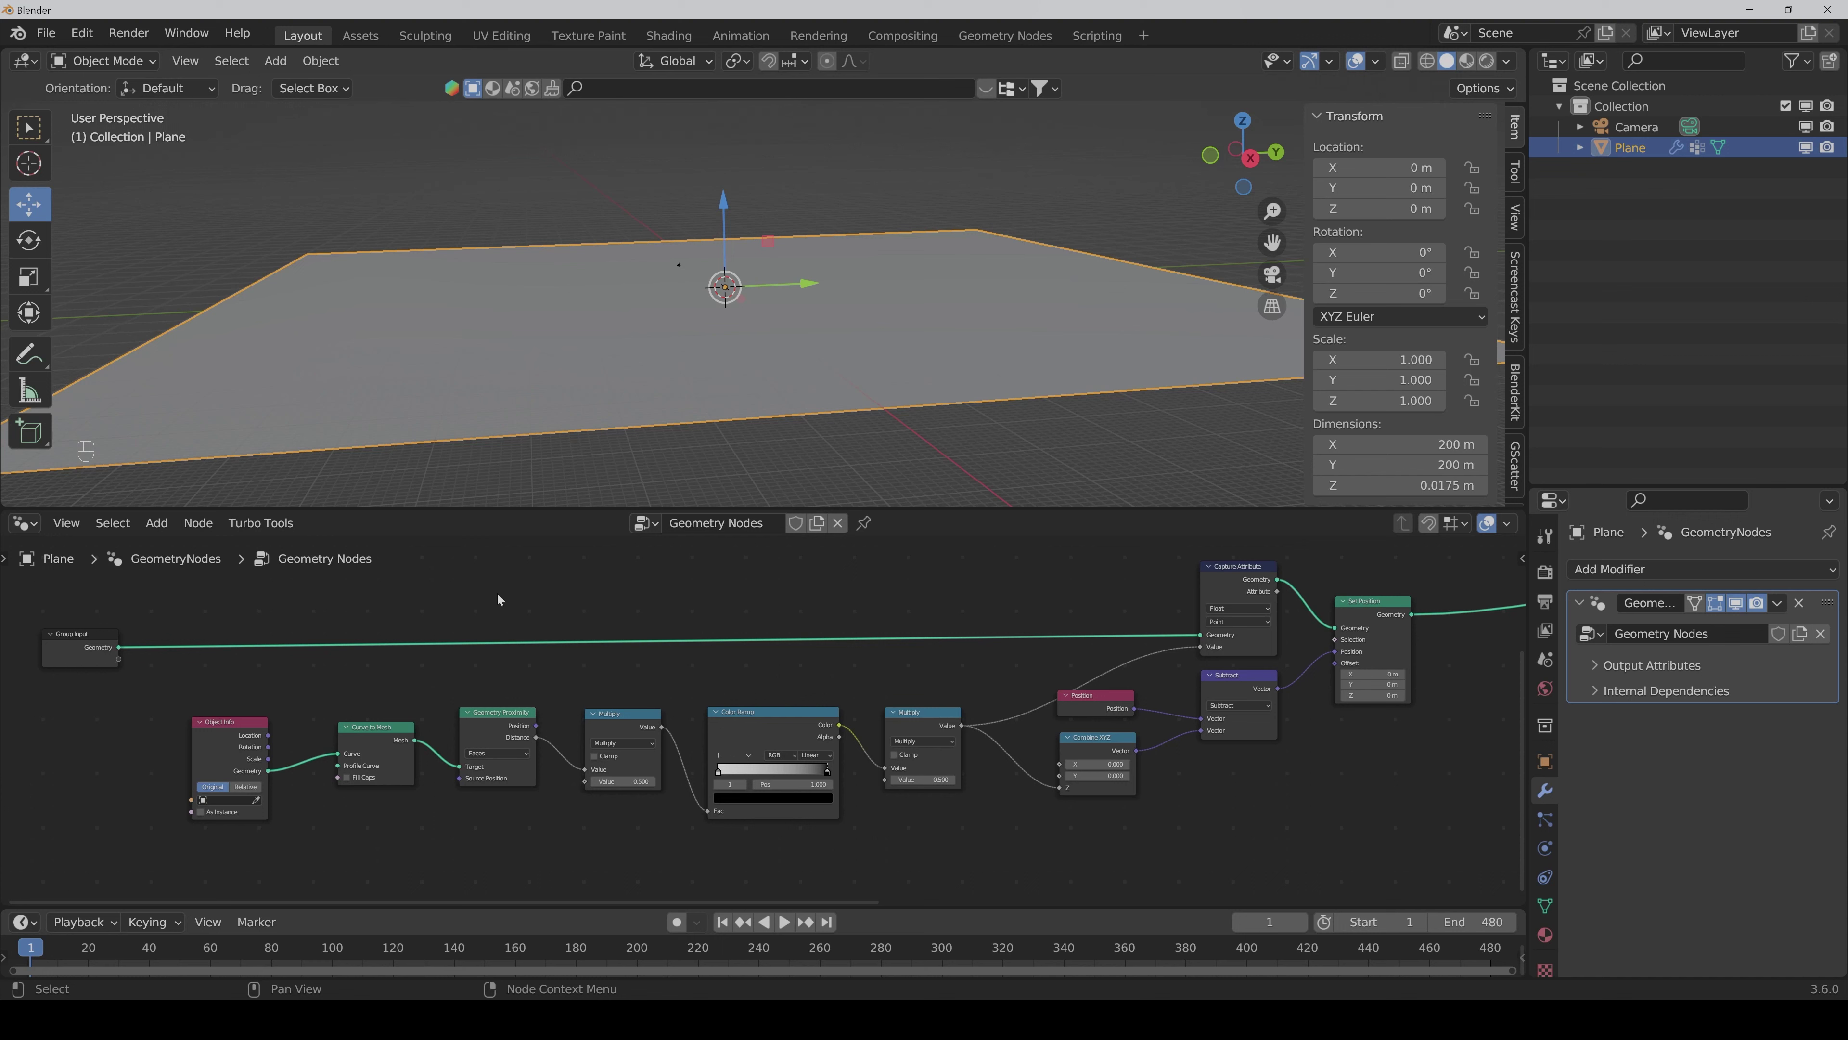
scroll(524, 612, down, 2)
middle_drag(554, 628, 559, 639)
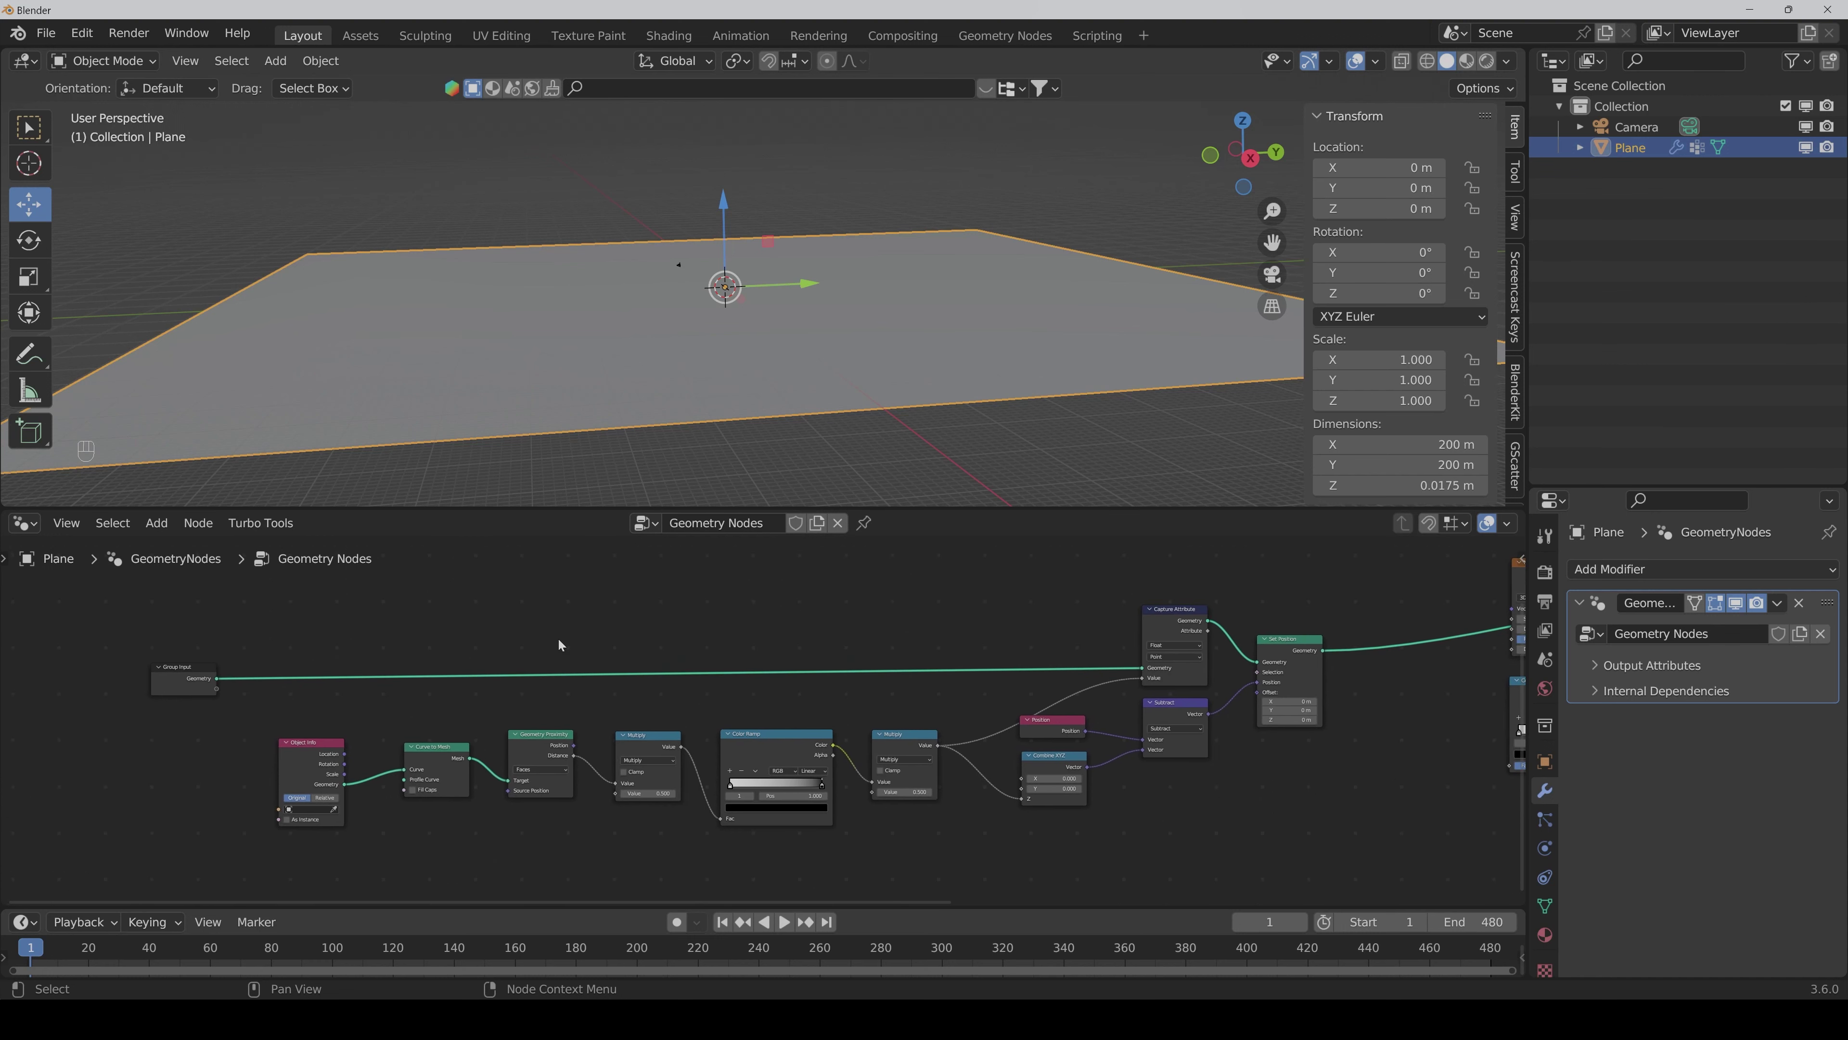
key(ctrl+shift+a)
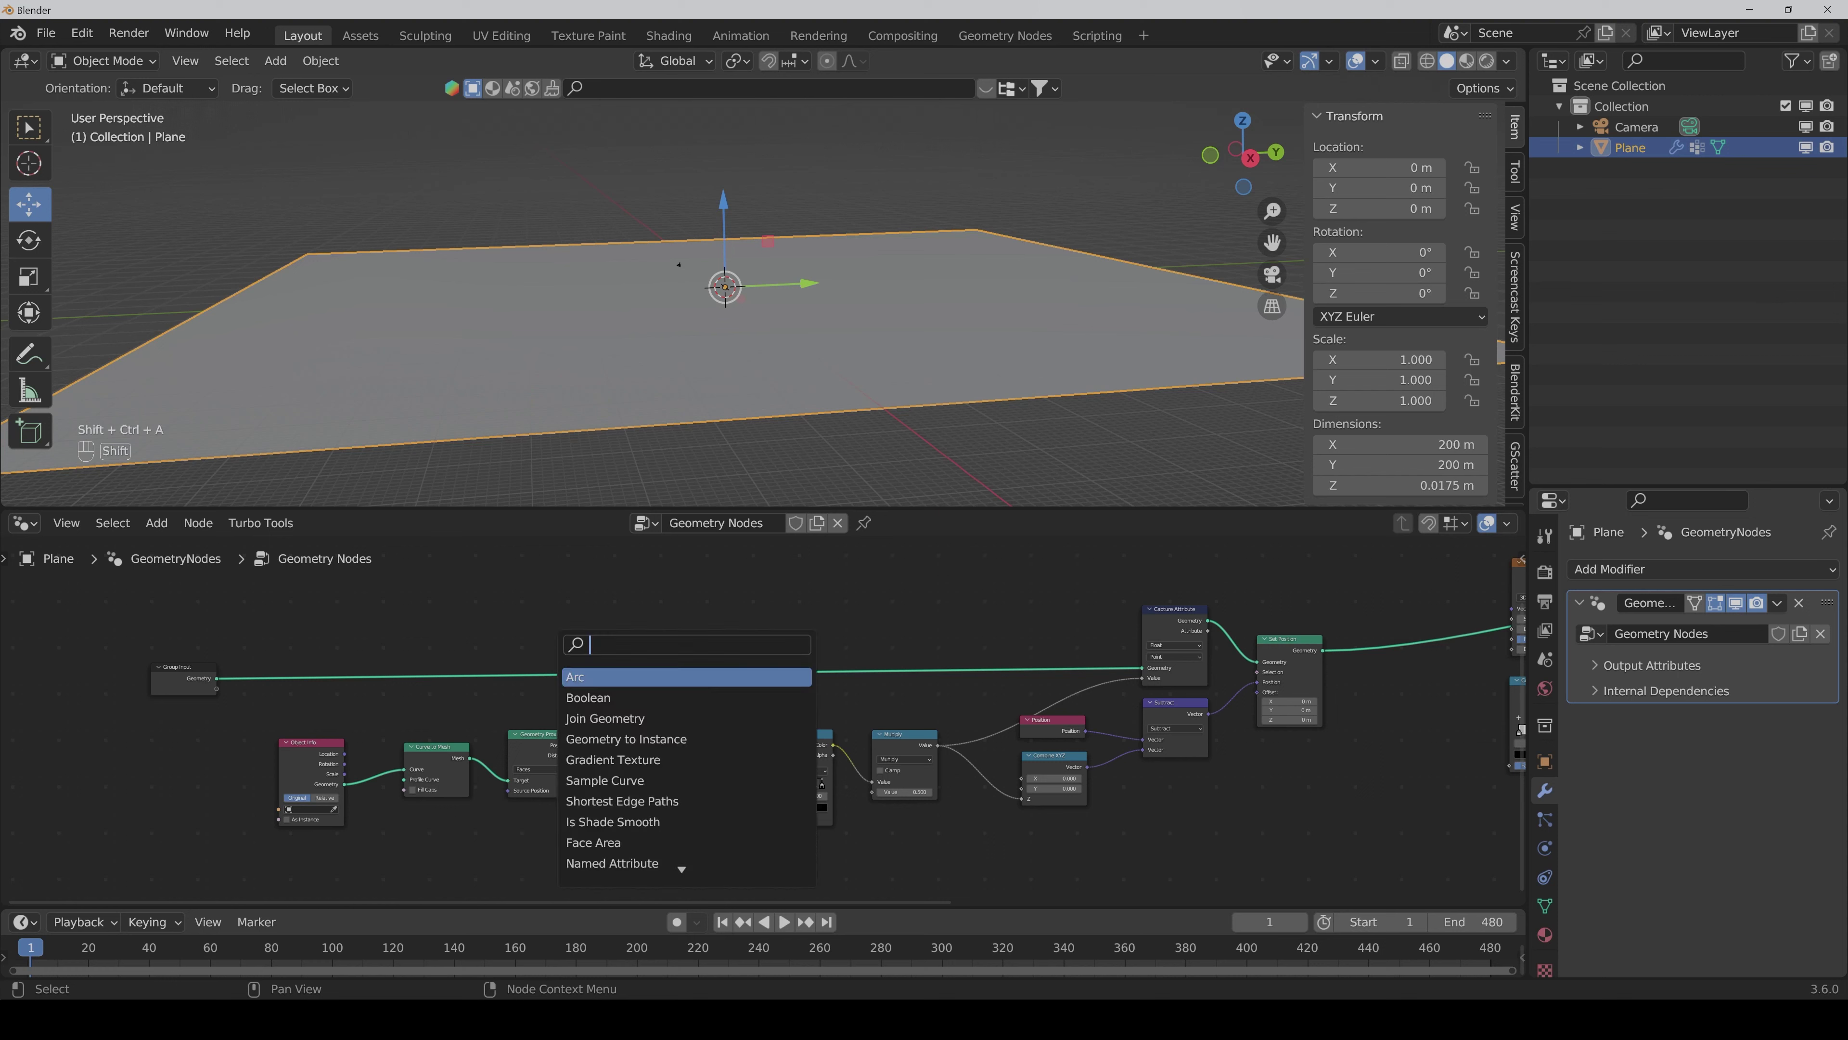
text(subdivide)
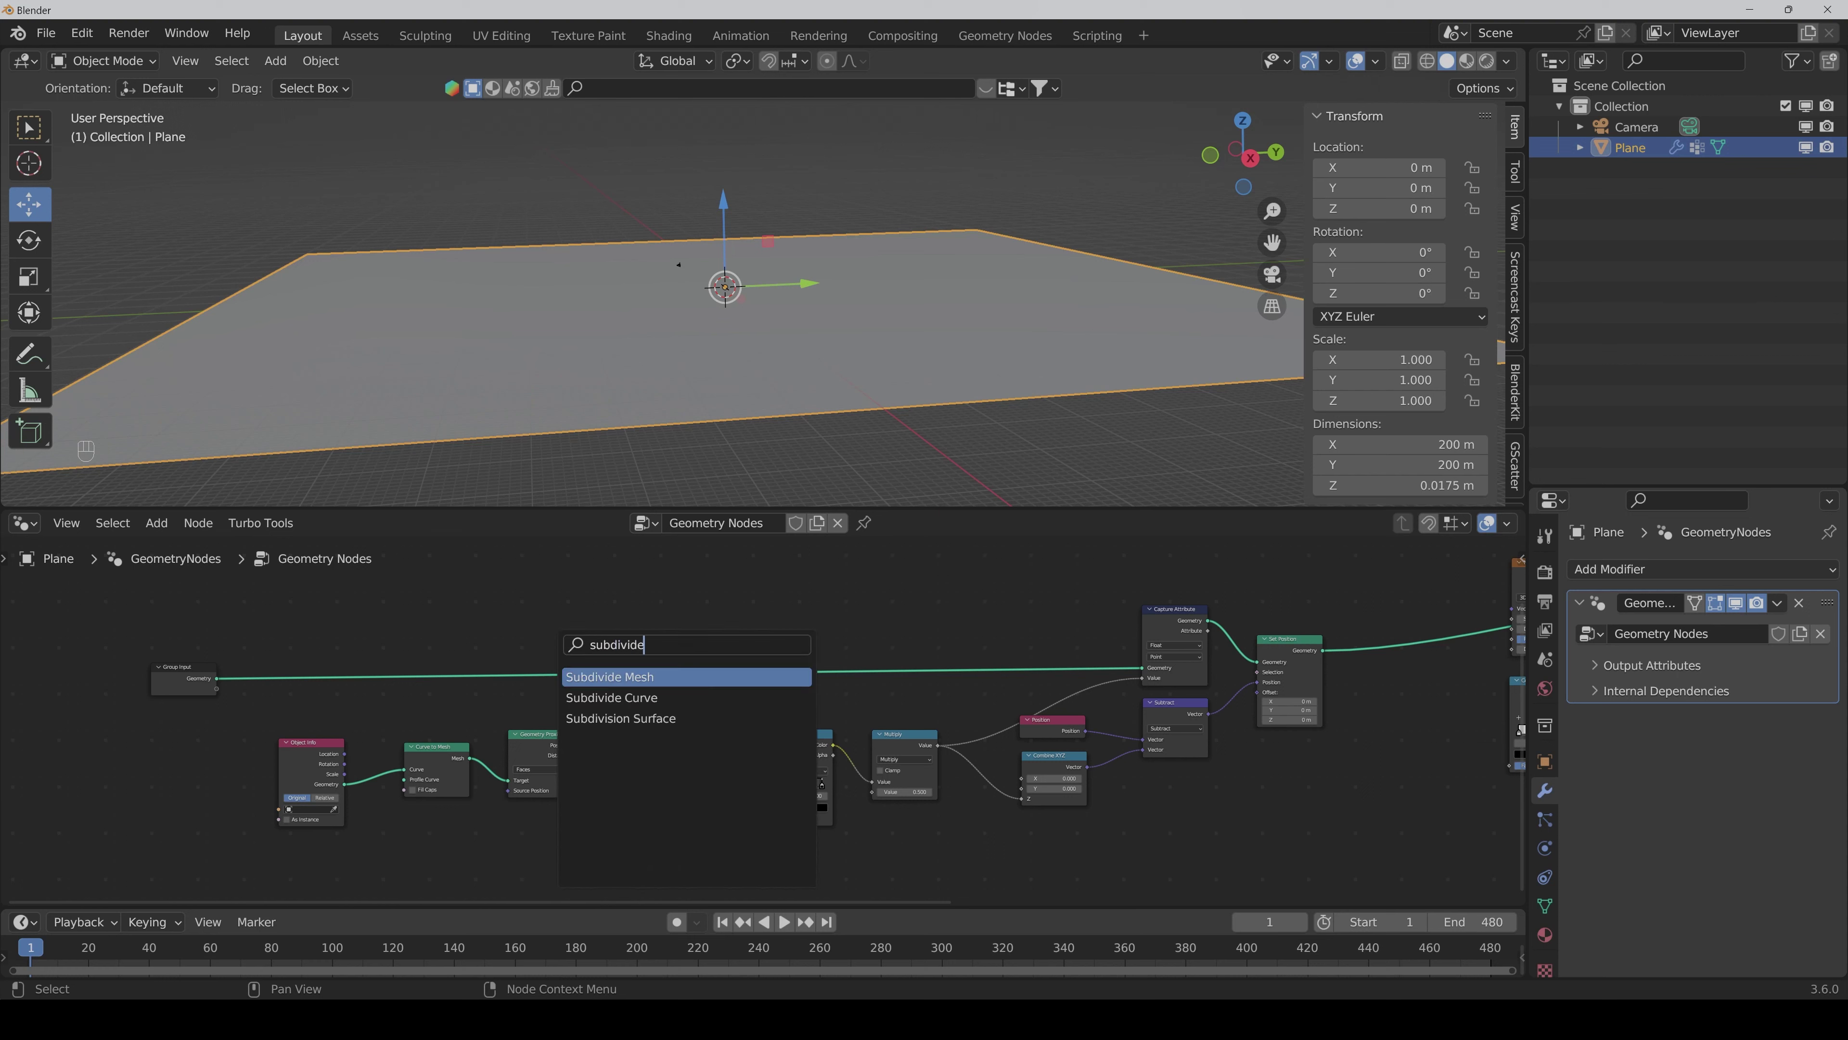
key(Return)
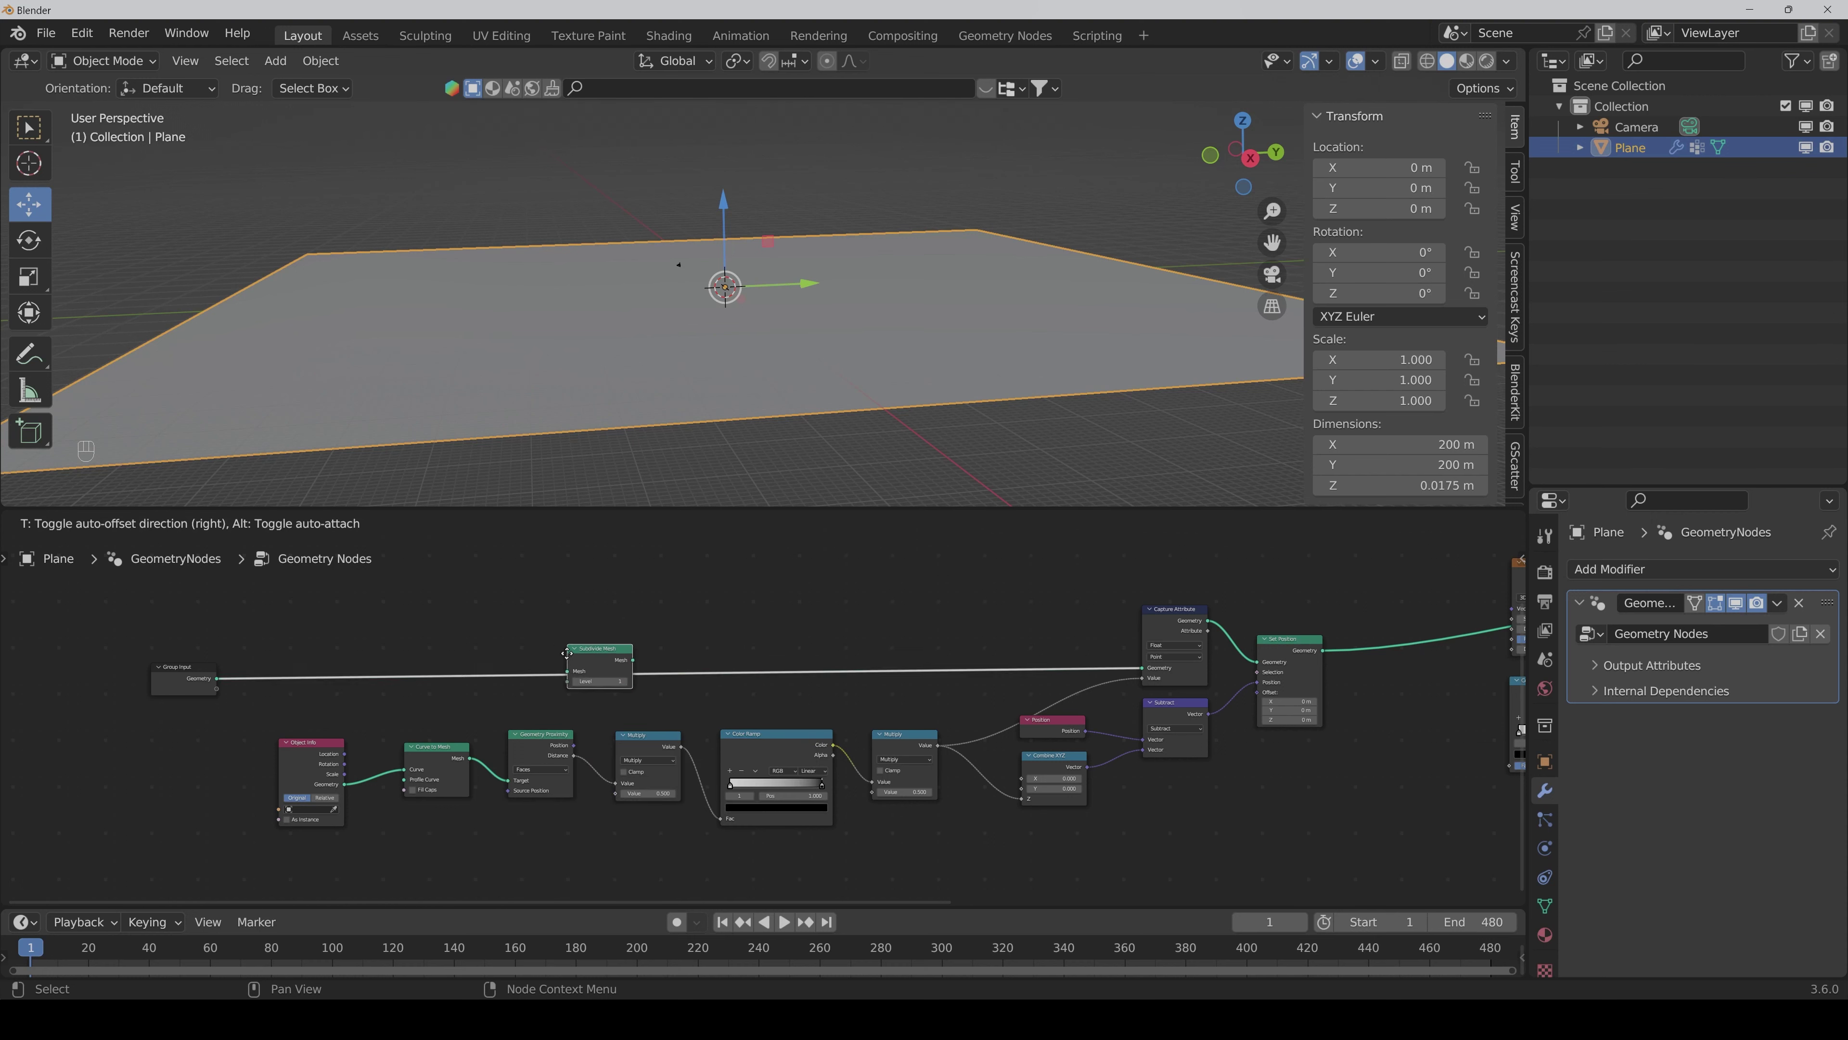
click(574, 657)
Step: Raise the Subdivide Mesh node's Level and shift the node slightly upward along its link
middle_drag(688, 697, 697, 676)
scroll(697, 676, up, 2)
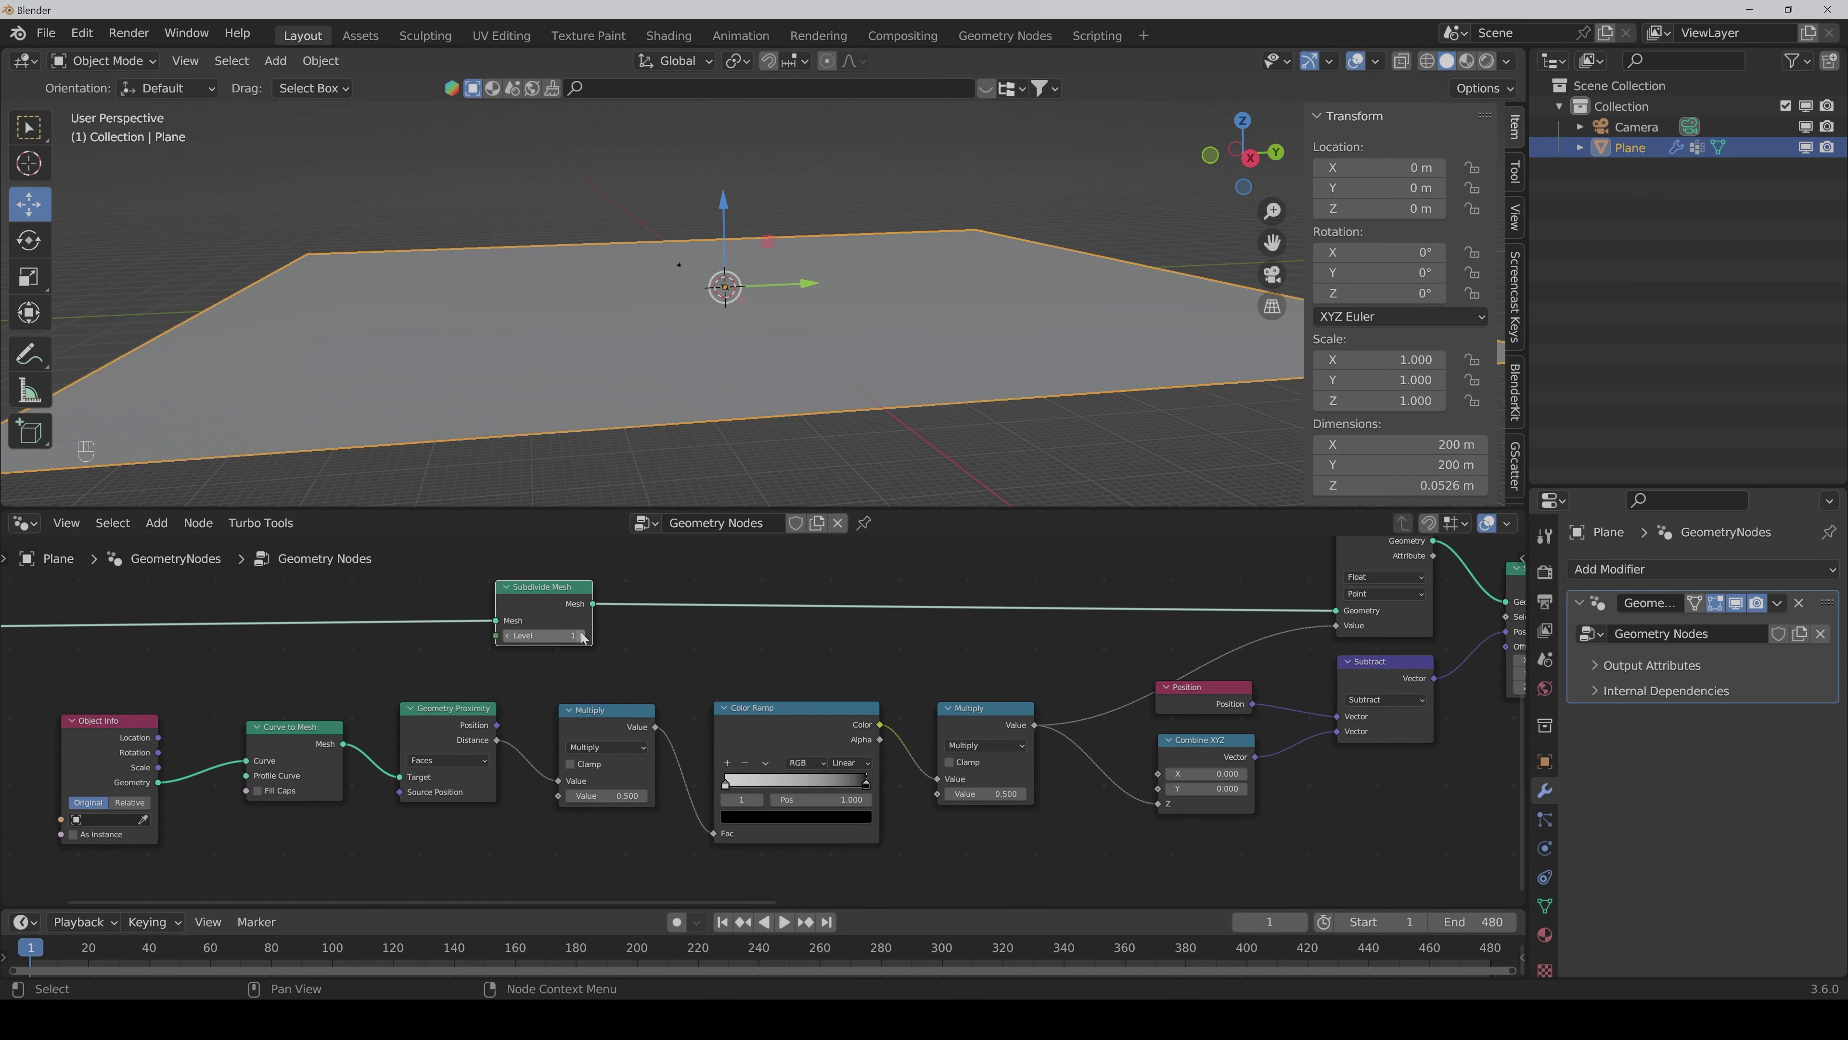
drag(542, 634, 560, 634)
click(560, 633)
key(Return)
scroll(800, 728, down, 3)
middle_drag(1164, 783, 1066, 764)
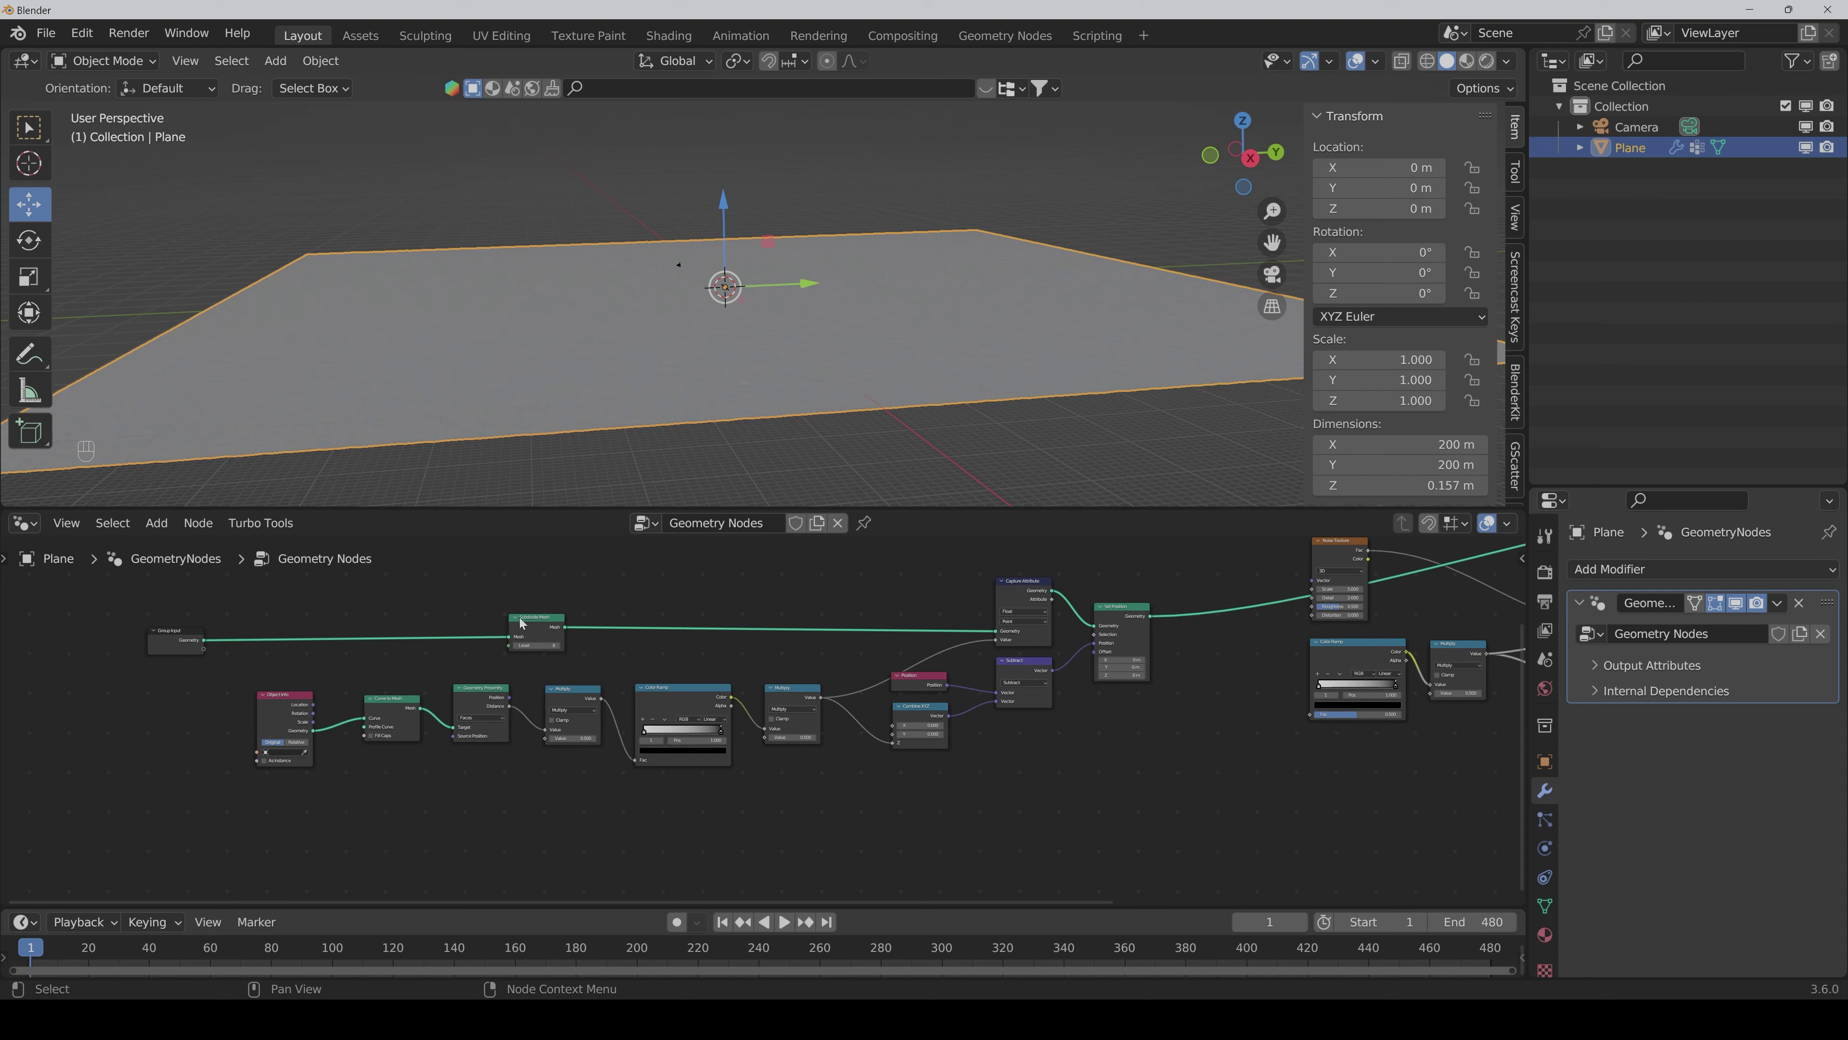
drag(520, 621, 529, 606)
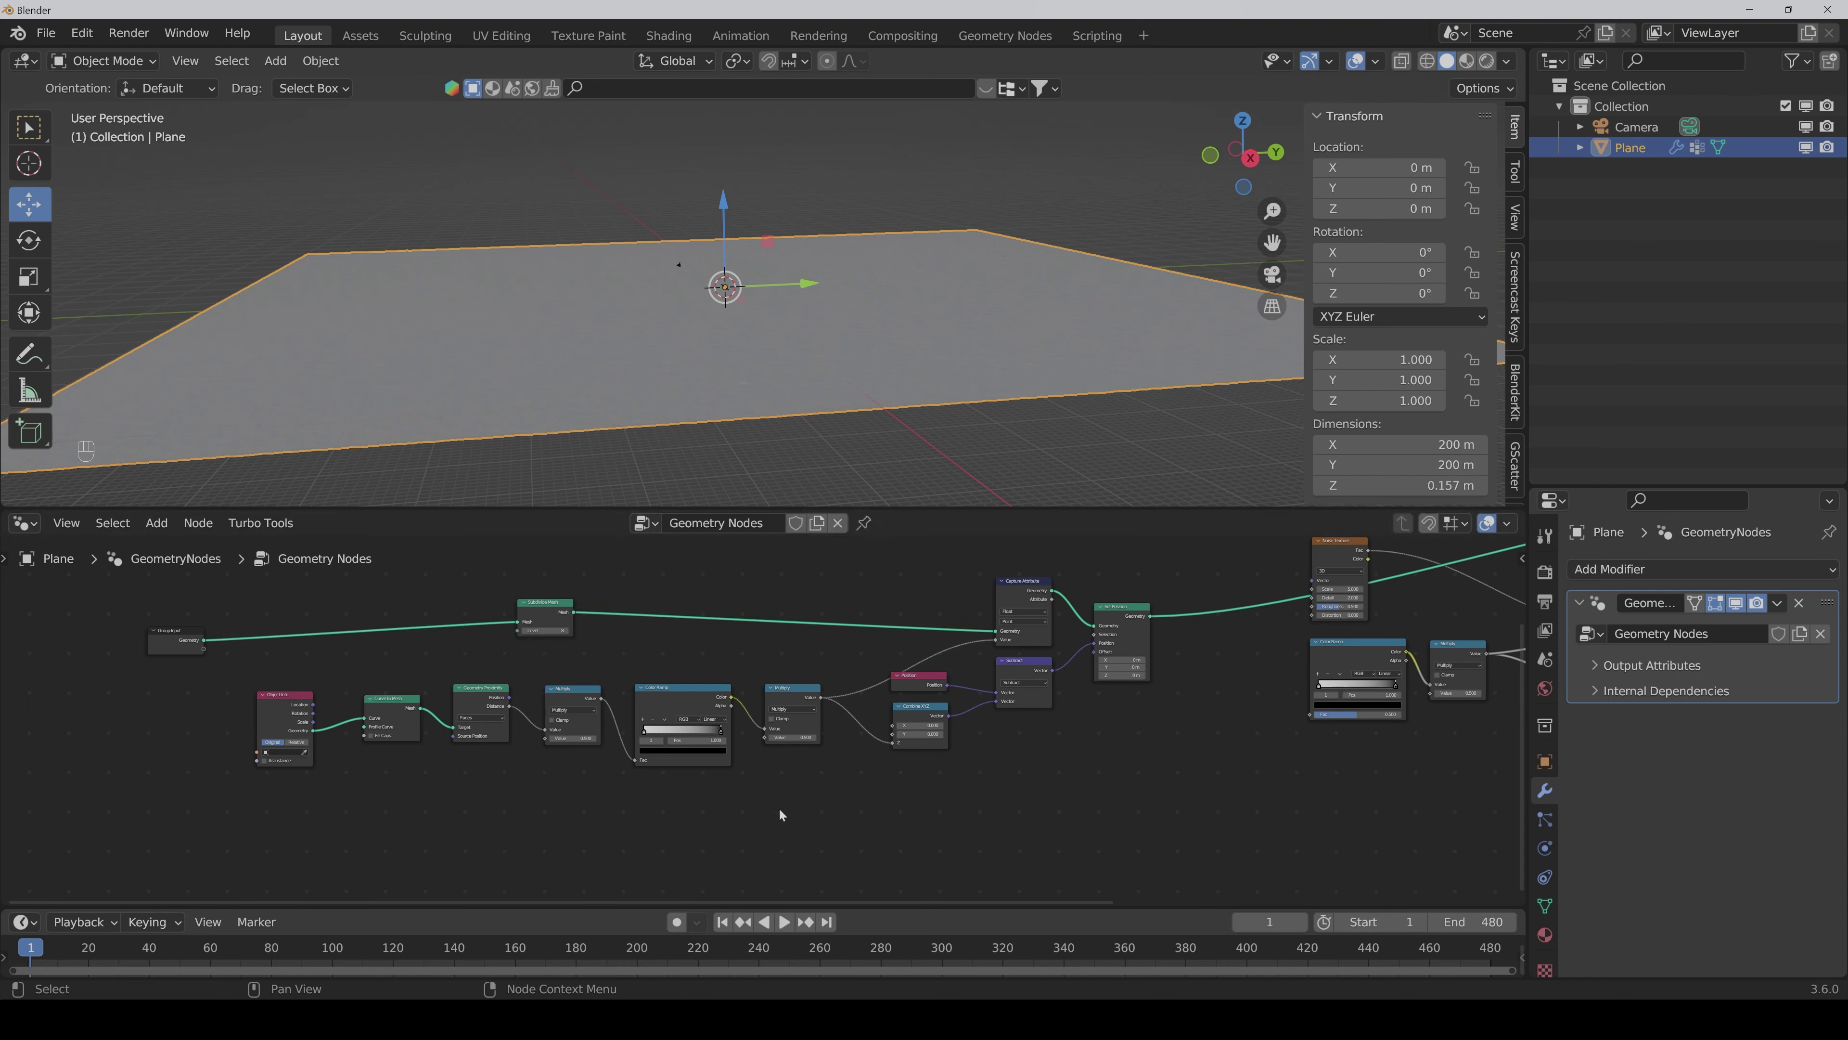
Step: Connect the Capture Attribute node's Attribute output to the empty Group Output socket to expose it as an output attribute
scroll(381, 801, up, 2)
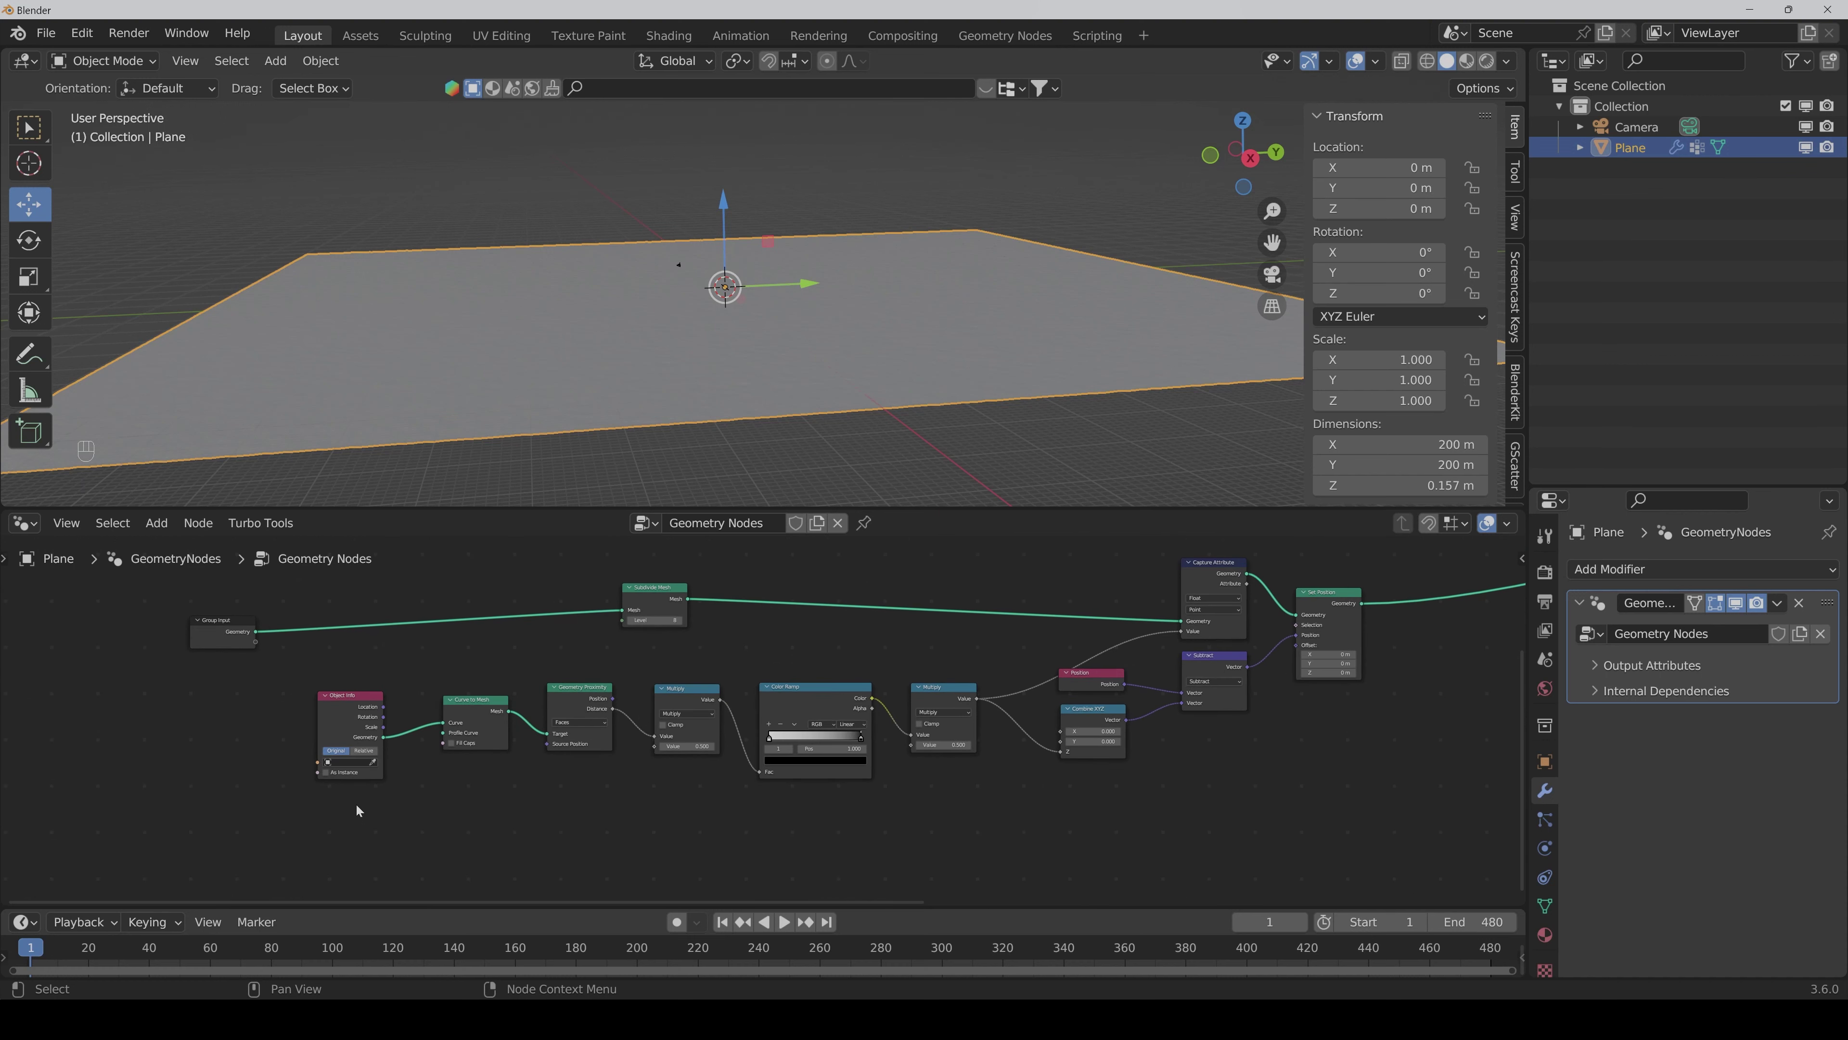
middle_drag(357, 810, 120, 807)
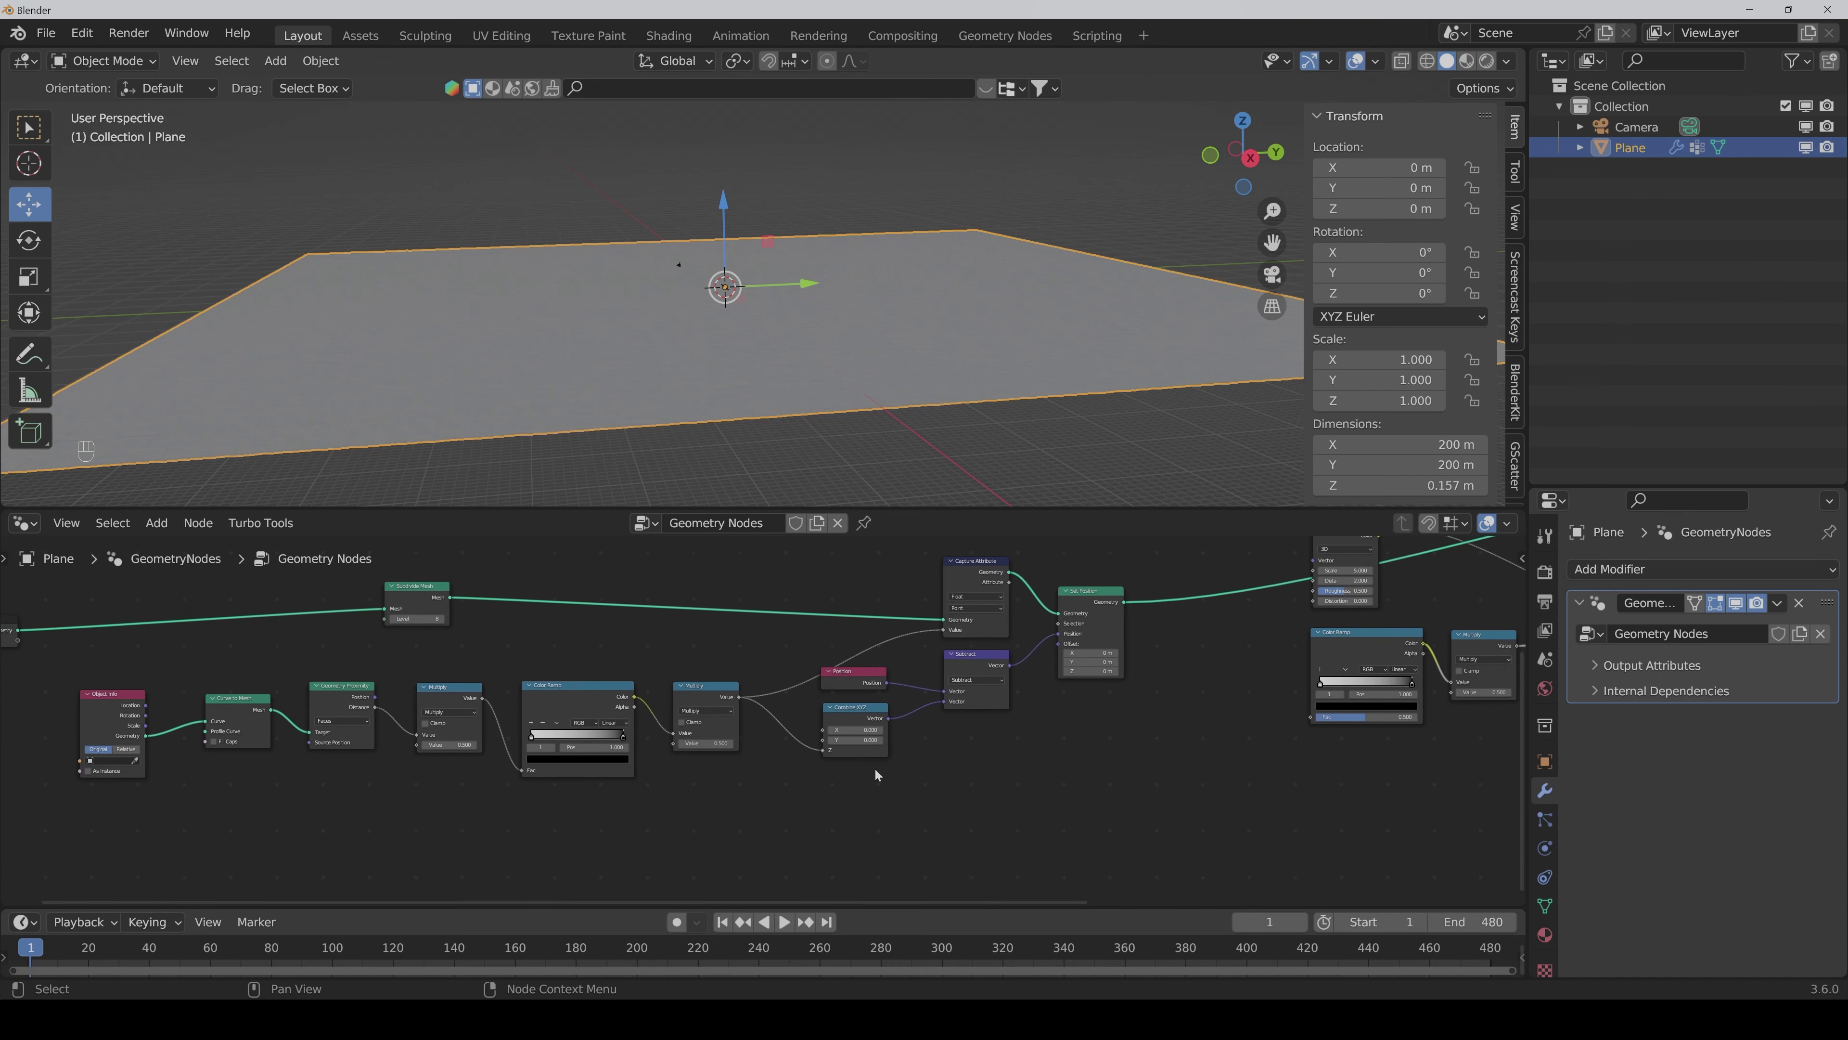
scroll(1166, 772, down, 3)
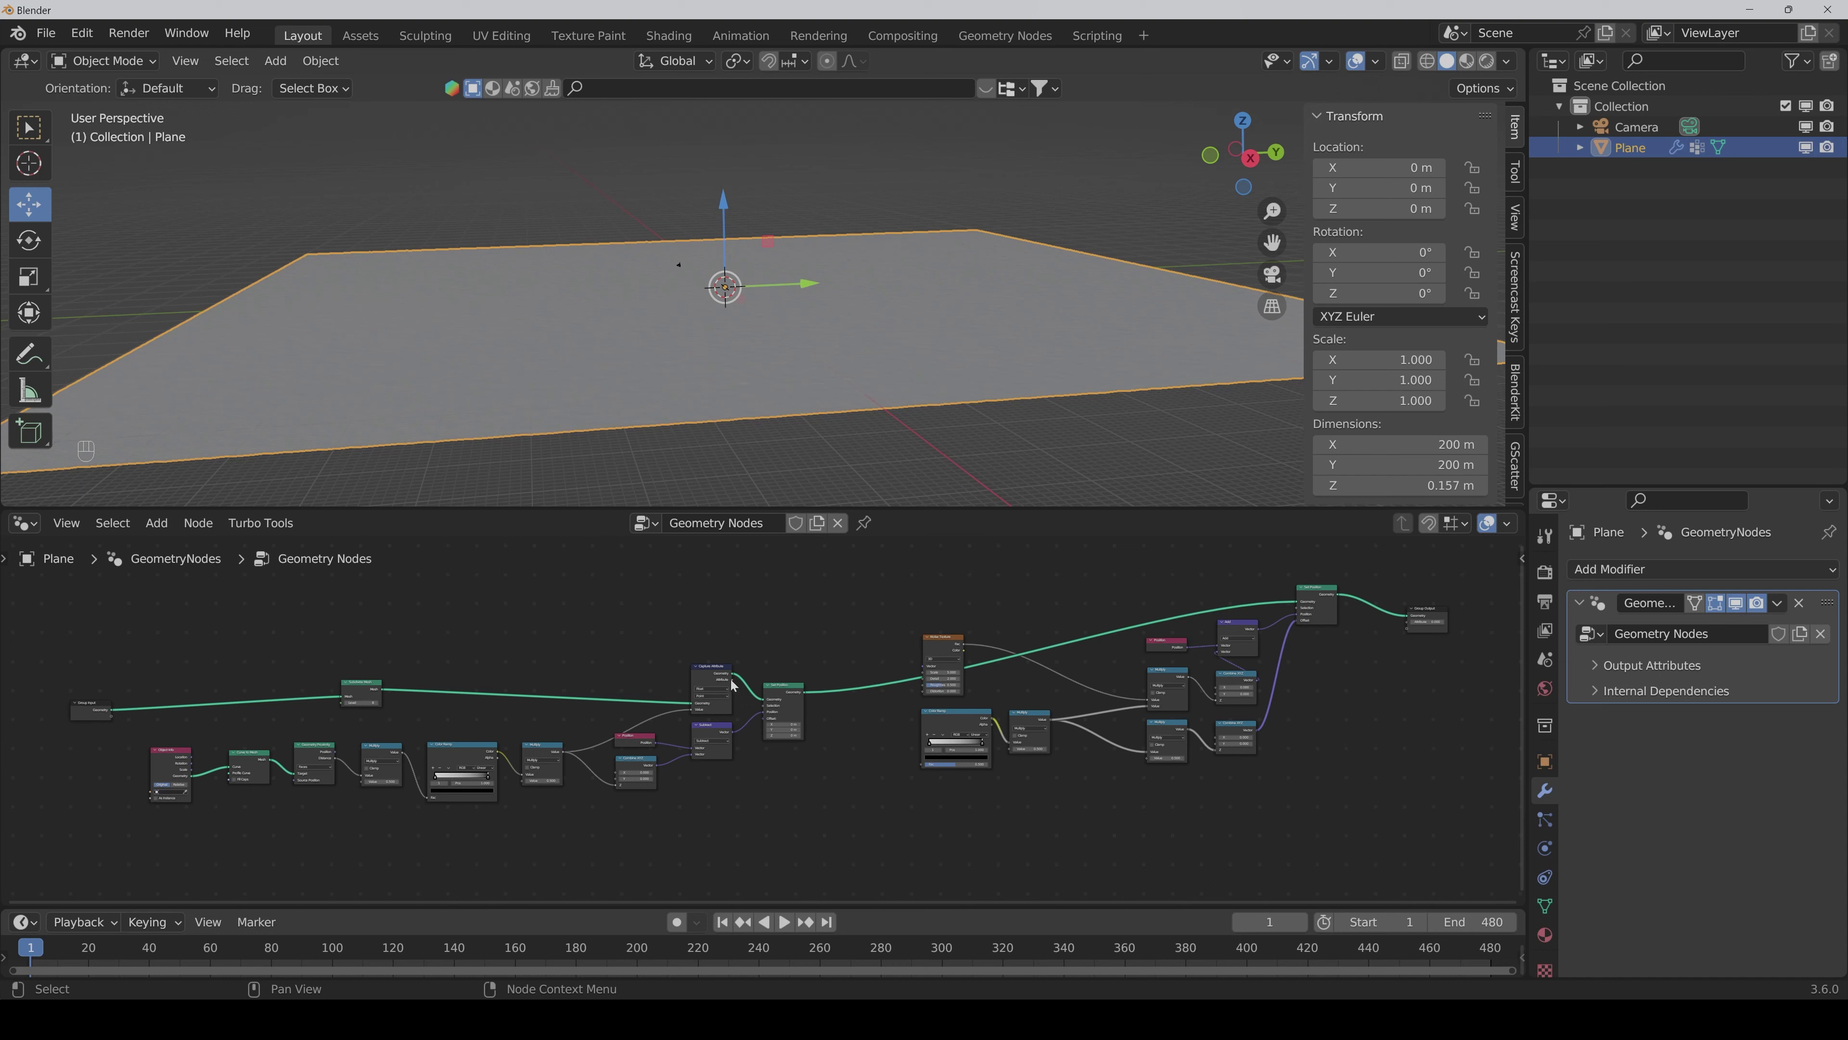
drag(732, 680, 1409, 625)
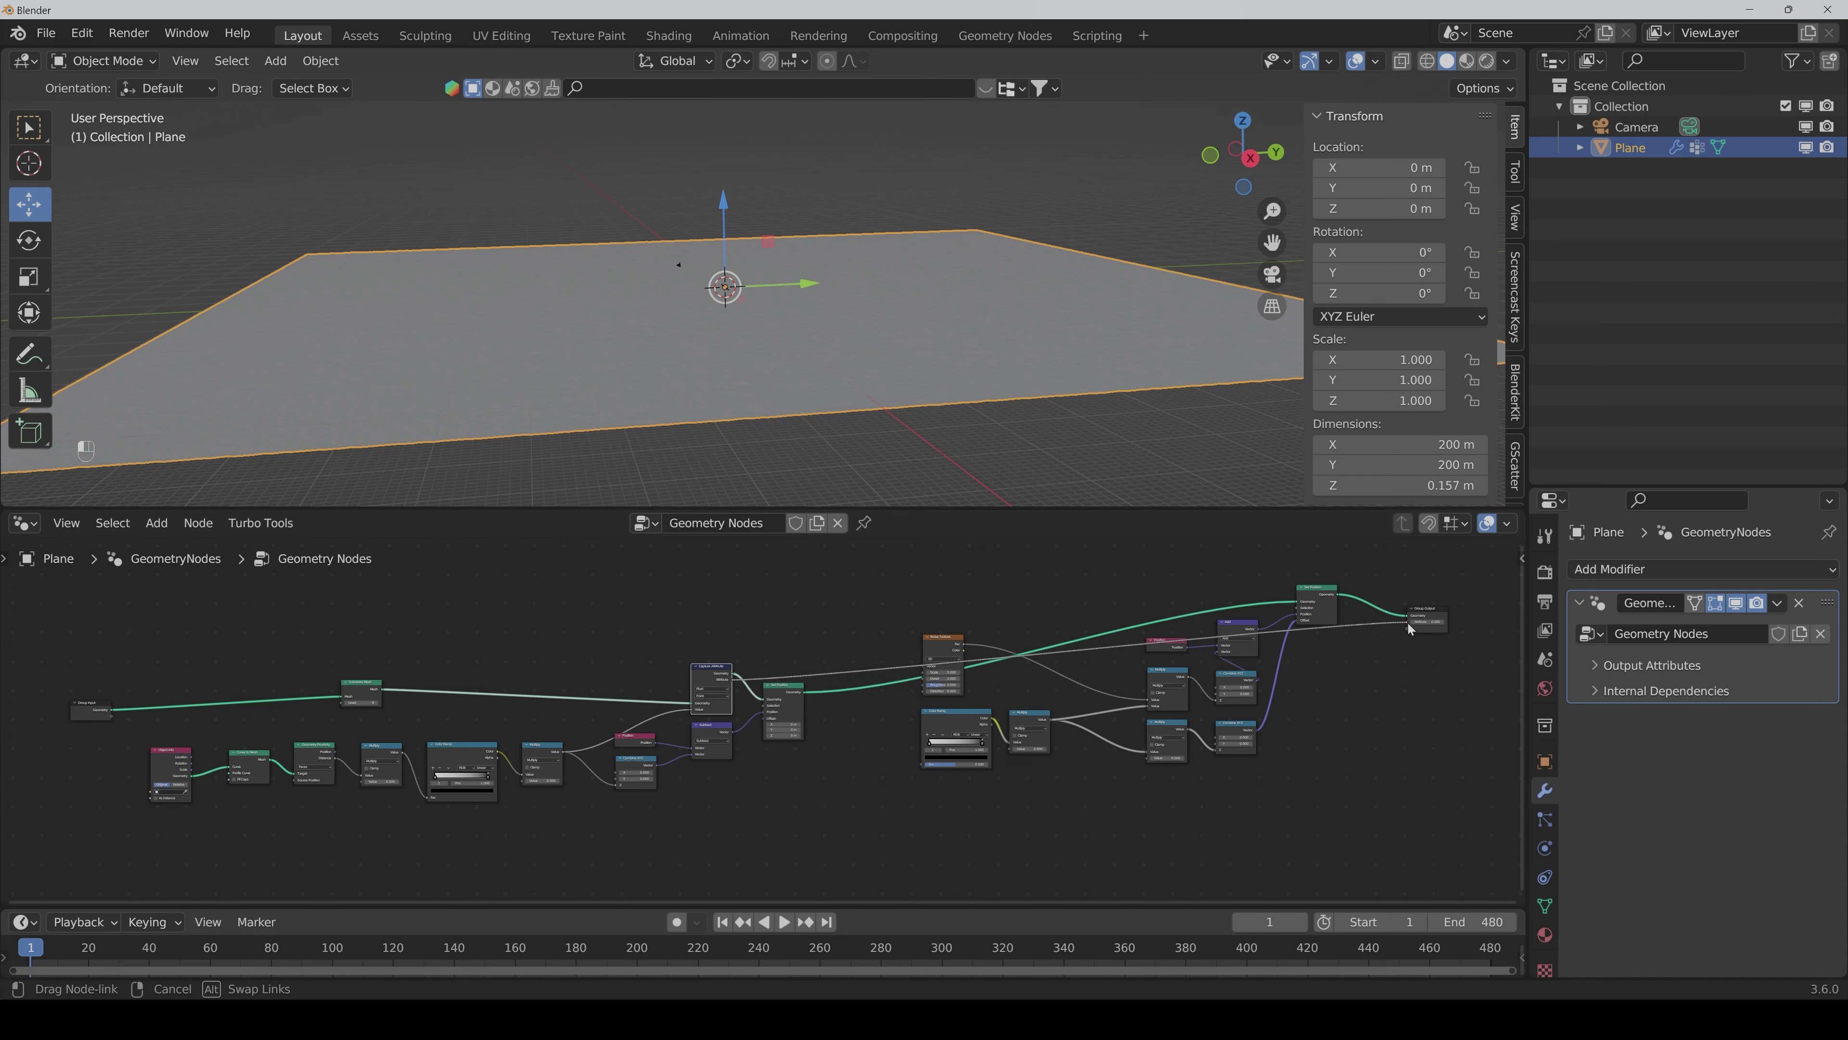
drag(1408, 621, 1408, 621)
Step: Connect the Capture Attribute node's Attribute output to the Fac input of the Color Ramp below the Noise Texture
scroll(1434, 714, up, 2)
middle_drag(1433, 715, 1088, 737)
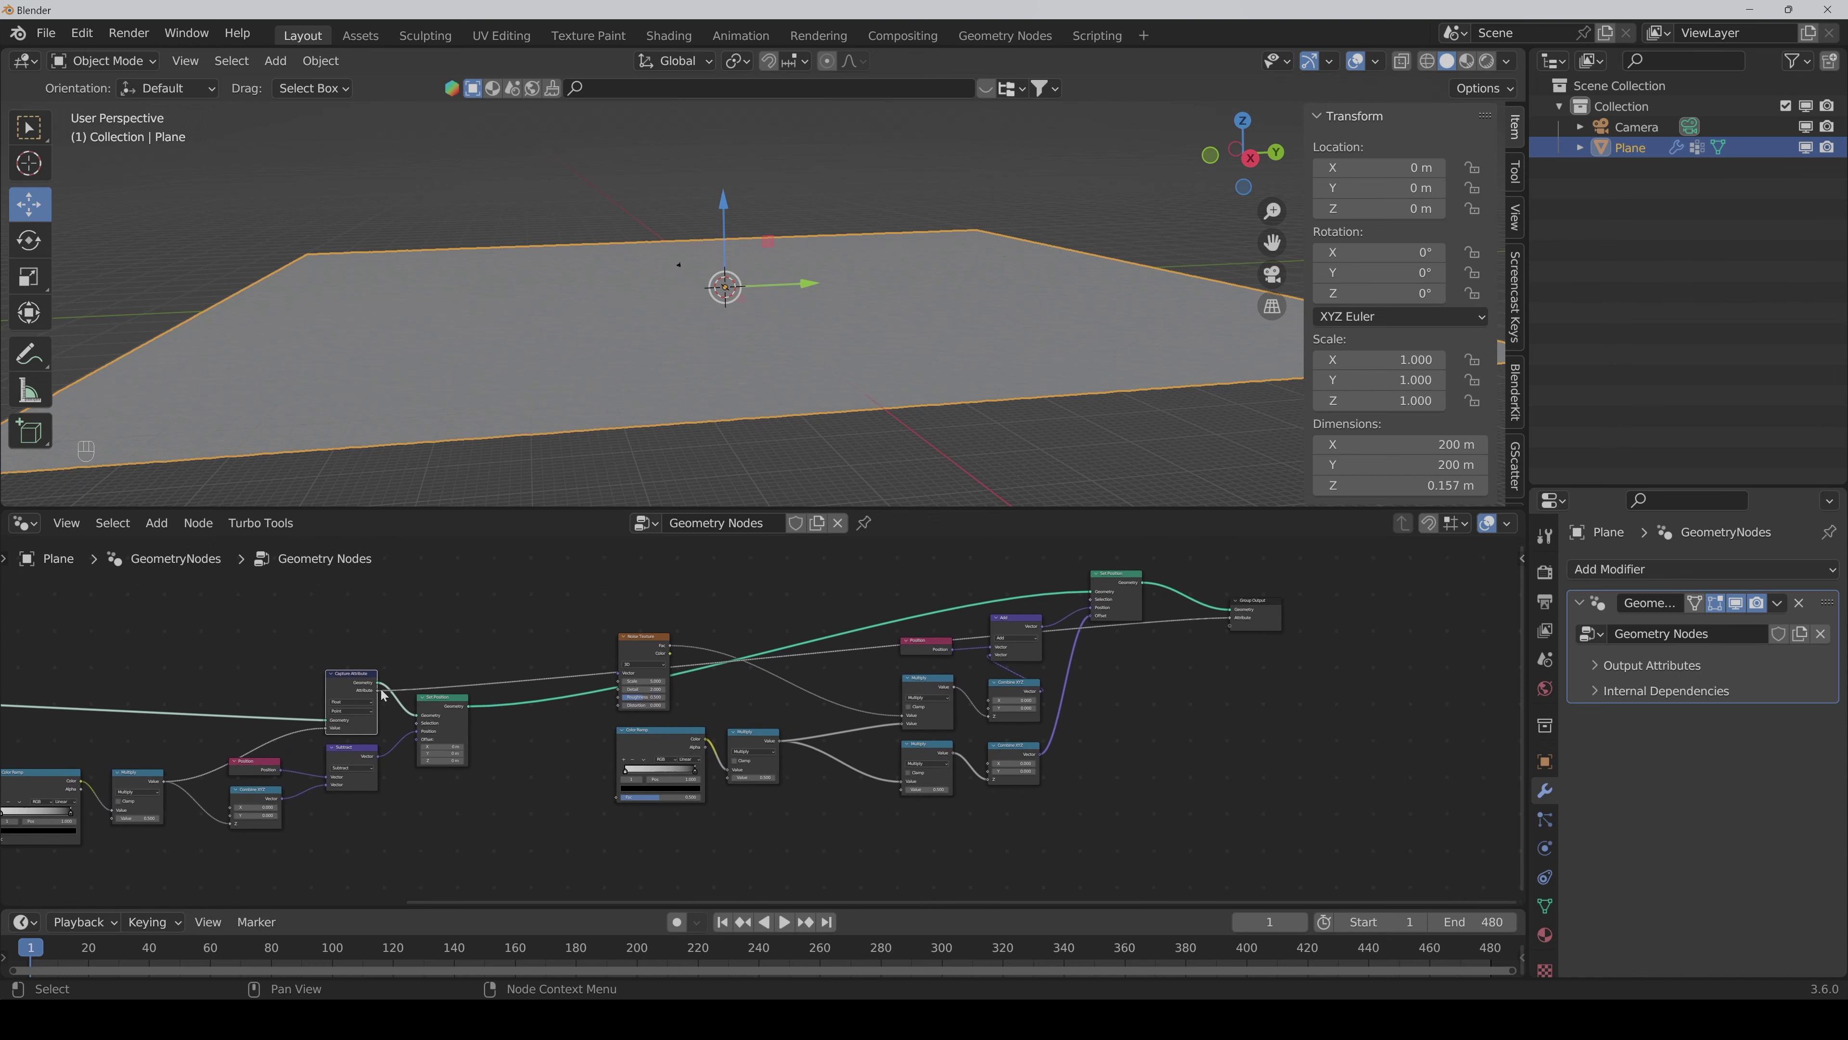
drag(378, 691, 620, 794)
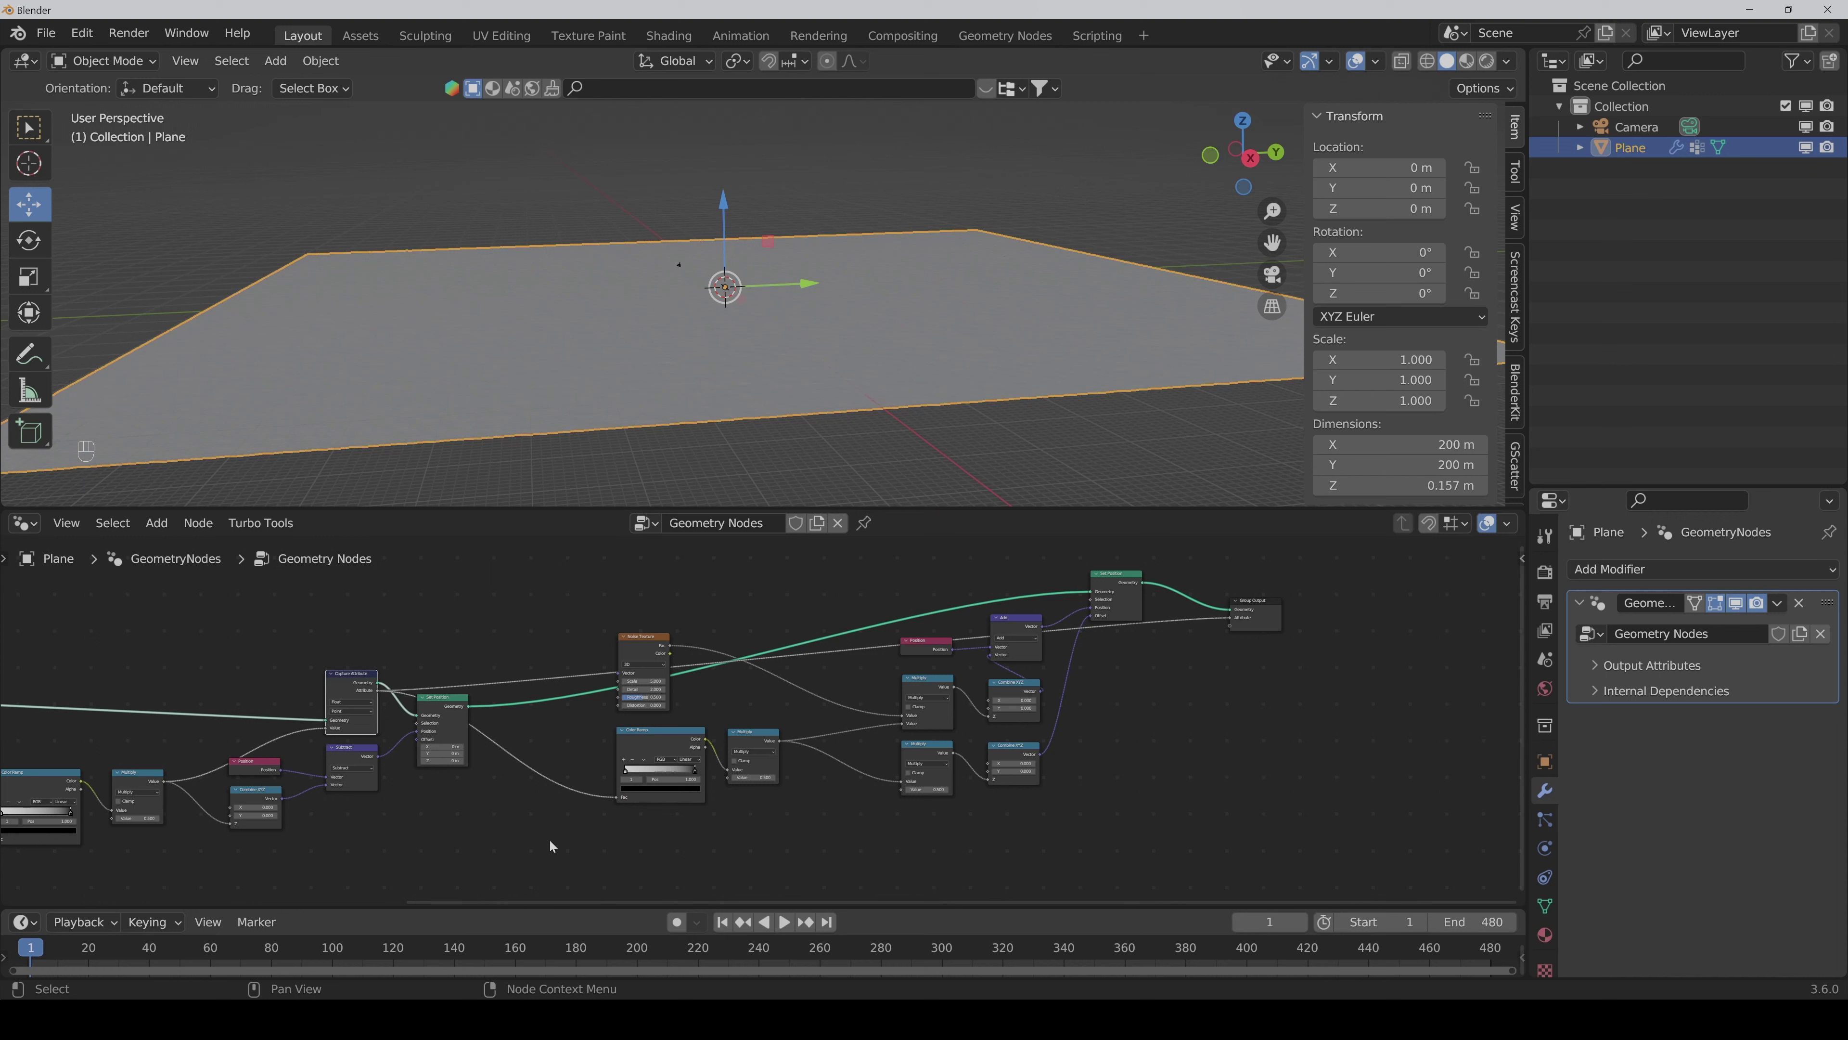
Step: Connect the Capture Attribute node's Attribute output to the Group Output's empty socket and to the Fac input of the Color Ramp below the Noise Texture
middle_drag(551, 845, 630, 845)
middle_drag(542, 825, 644, 834)
scroll(810, 377, up, 3)
mouse_move(810, 378)
middle_down()
mouse_move(852, 374)
mouse_move(784, 364)
middle_up()
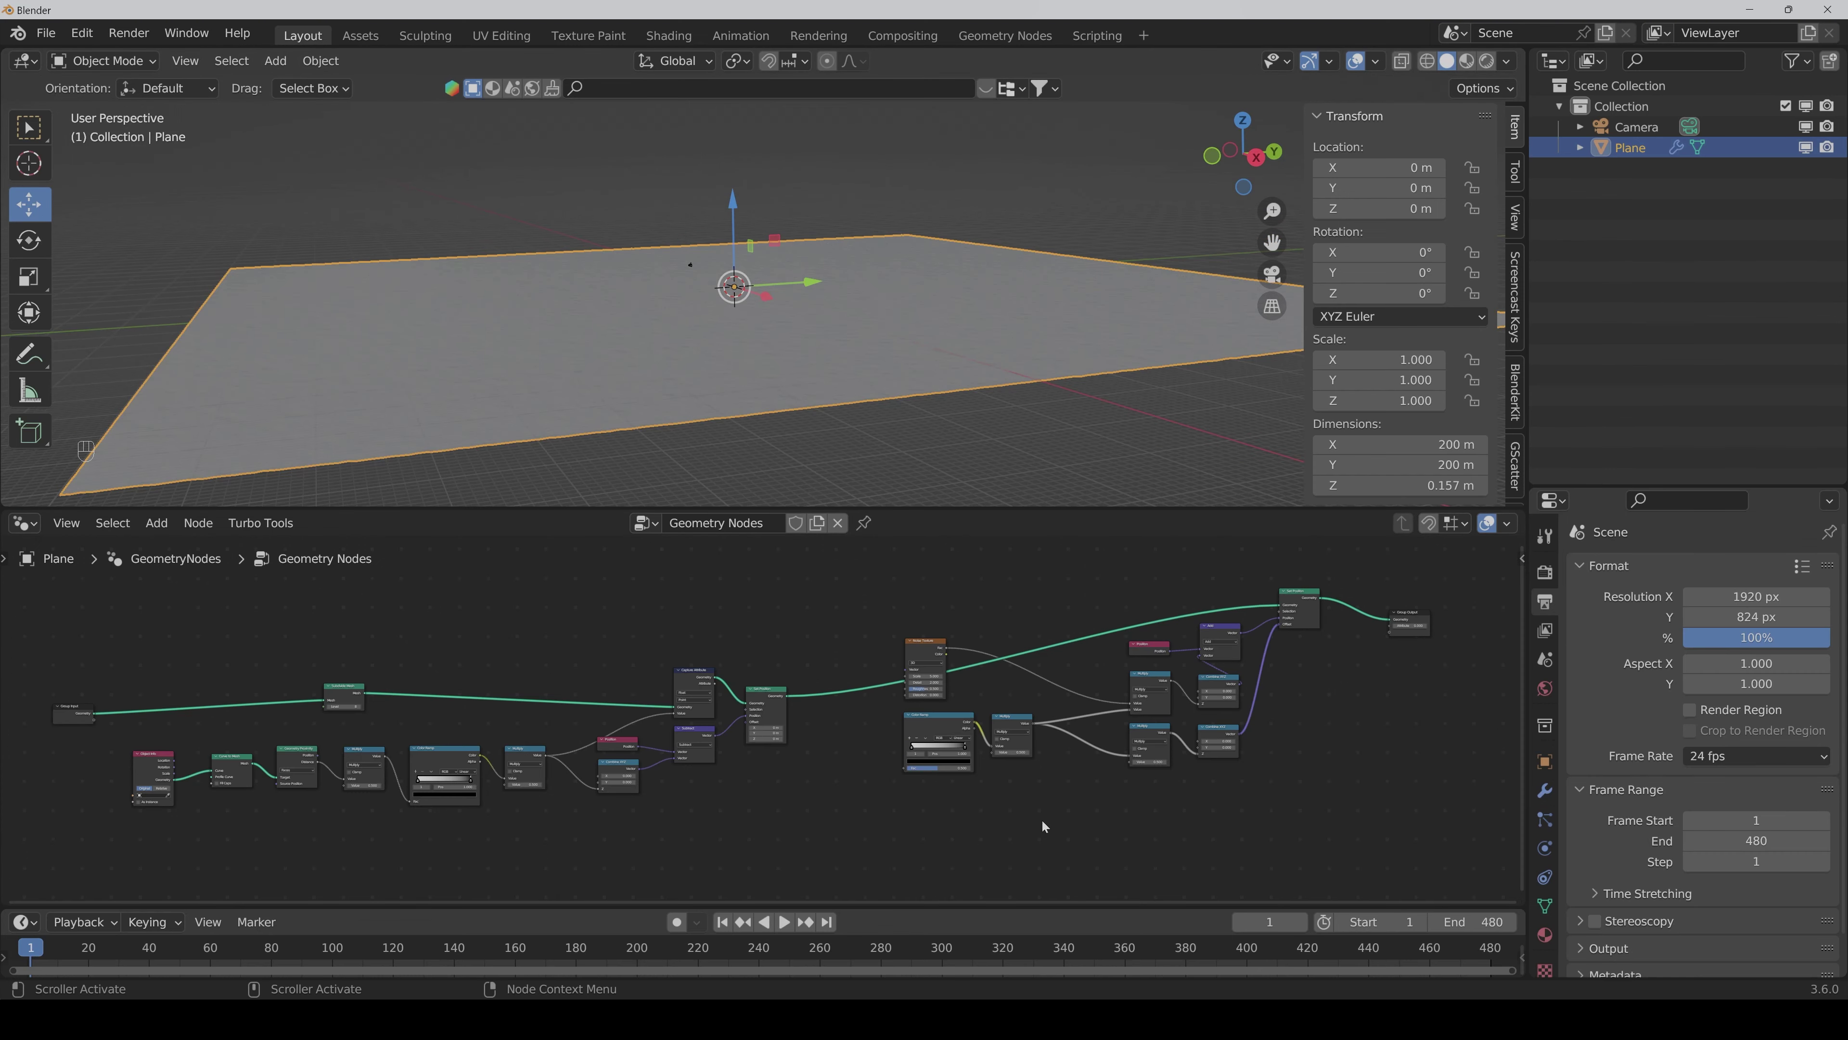
scroll(1152, 812, up, 2)
middle_drag(1153, 813, 974, 830)
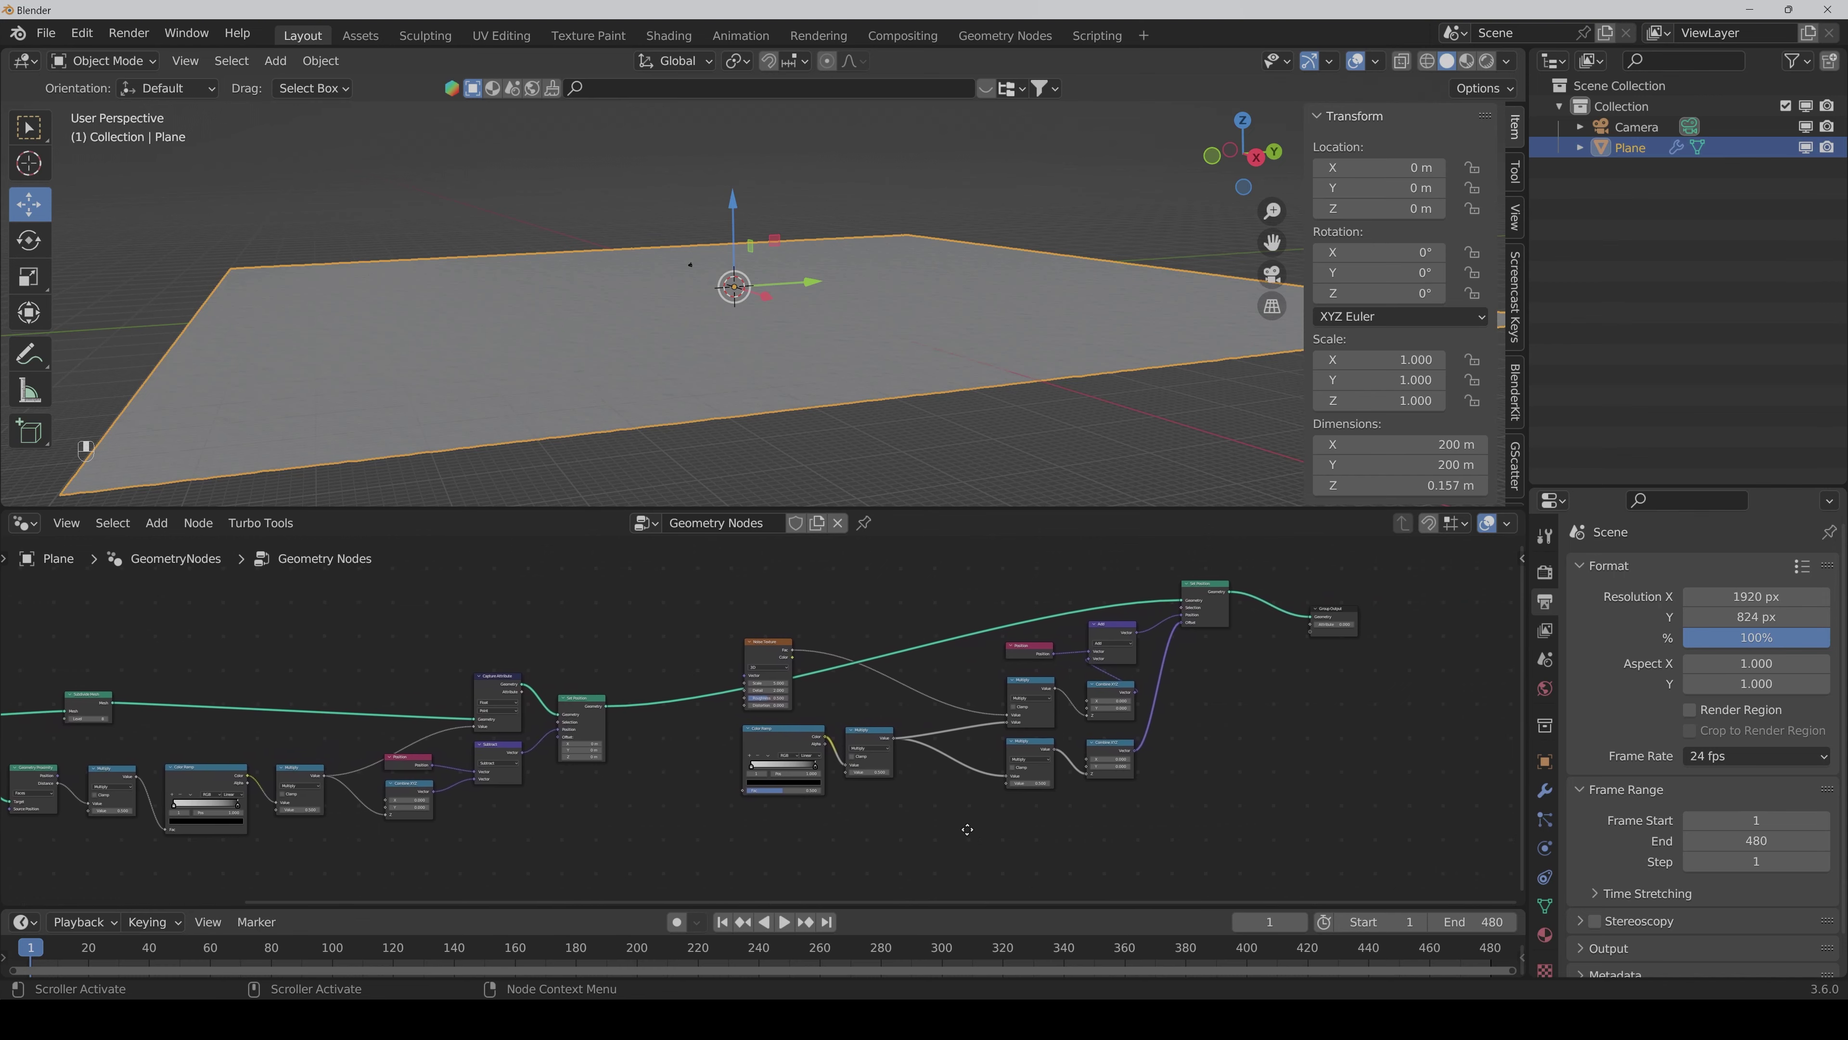
drag(522, 691, 1313, 628)
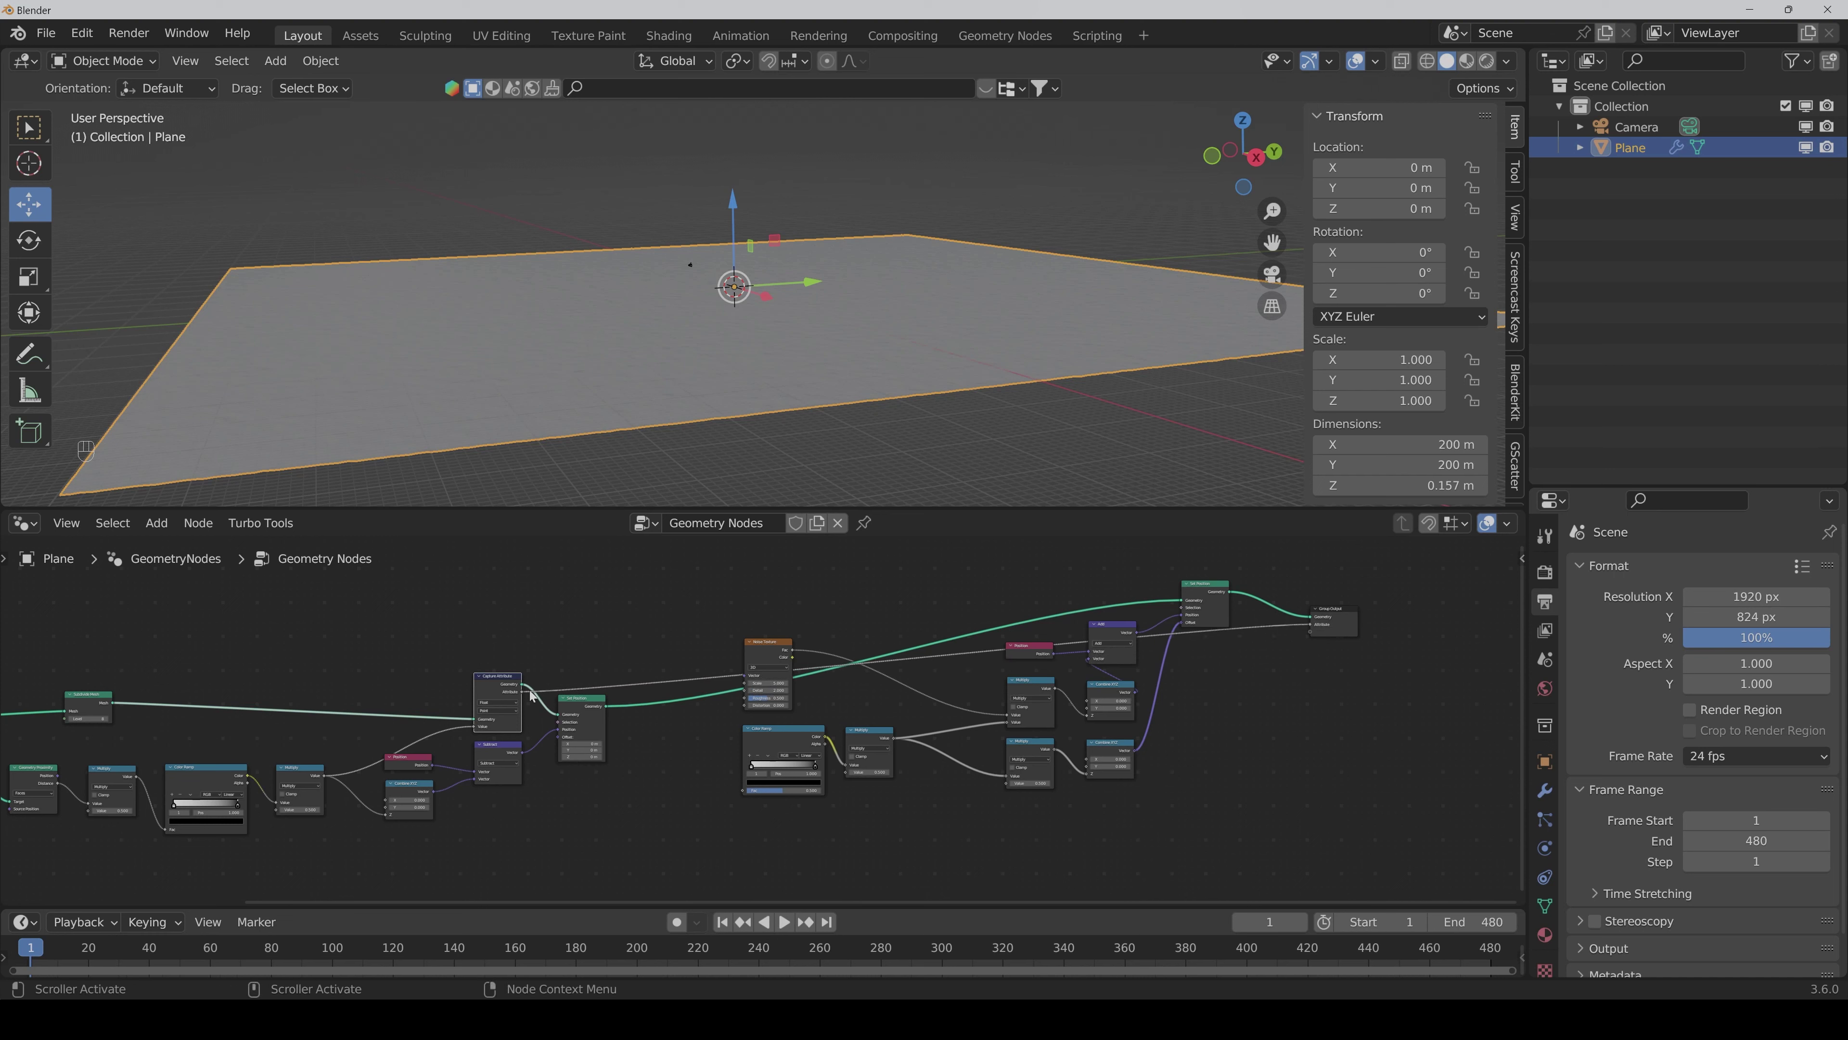
drag(531, 696, 743, 796)
scroll(1252, 772, up, 2)
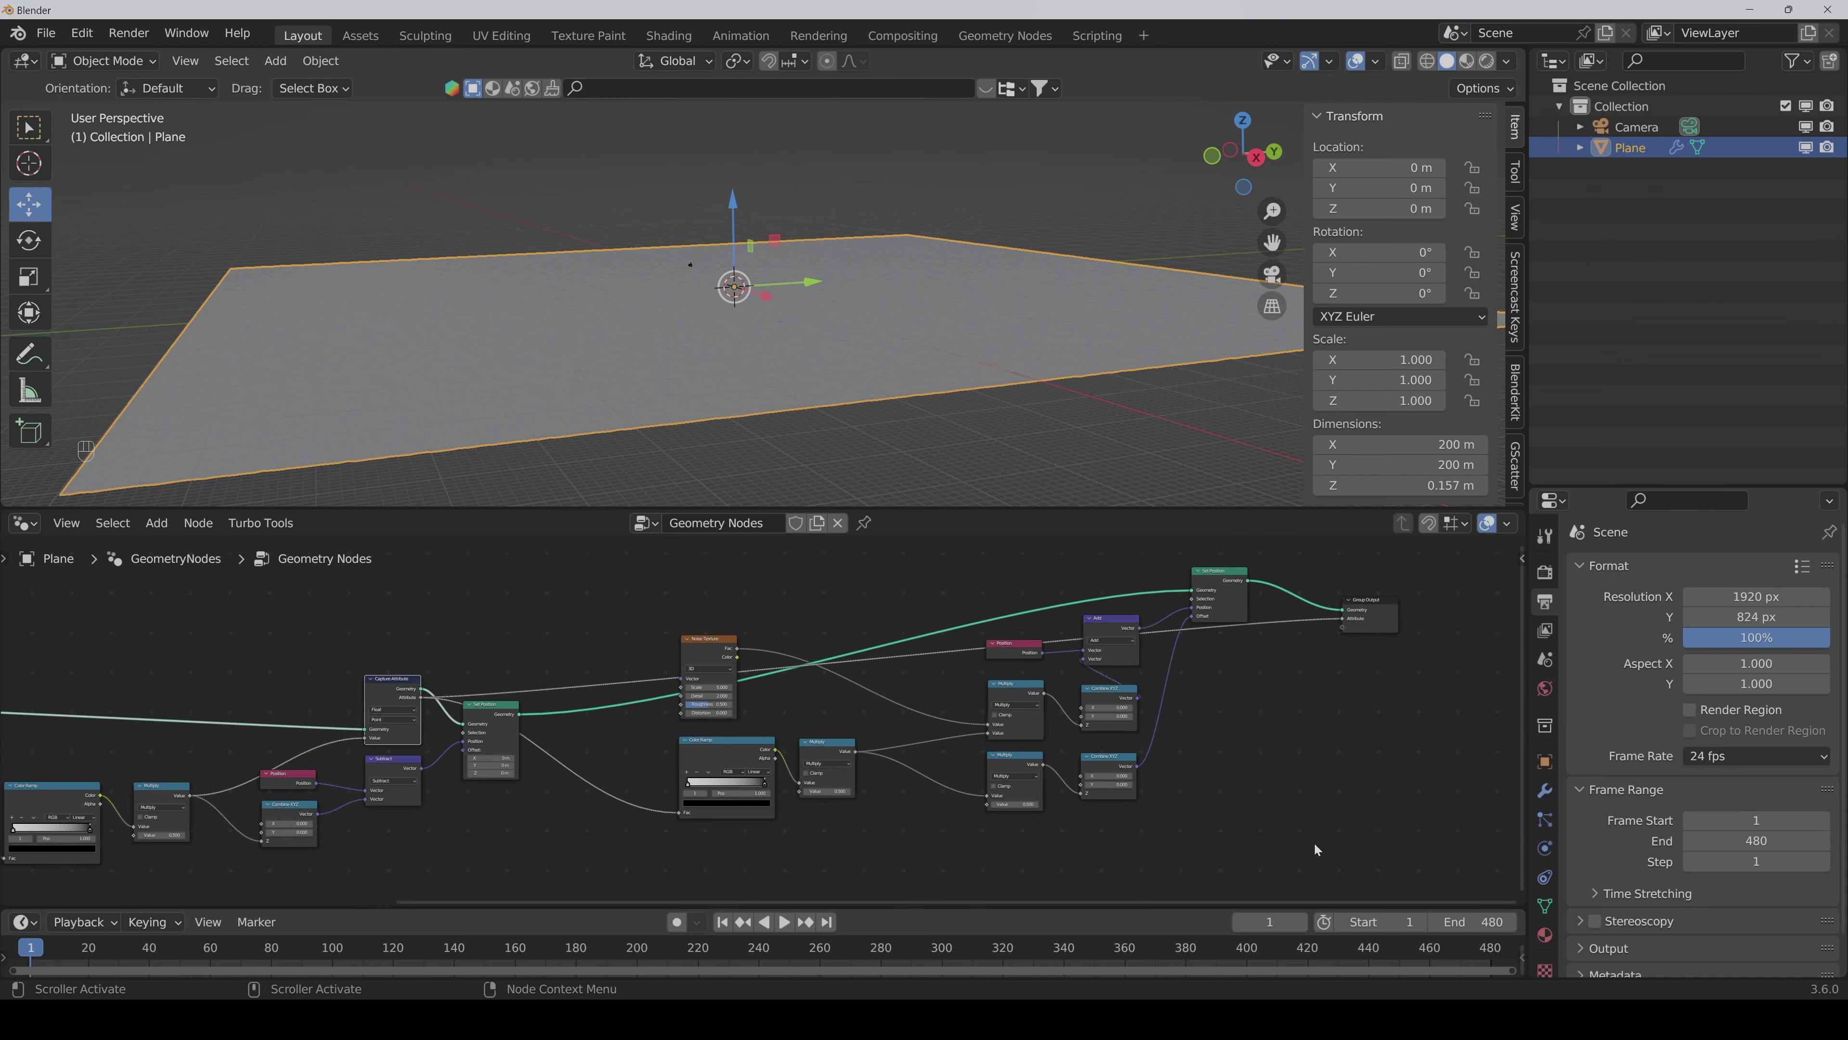
Step: Add a vertex group to the plane and rename it Path
click(1546, 908)
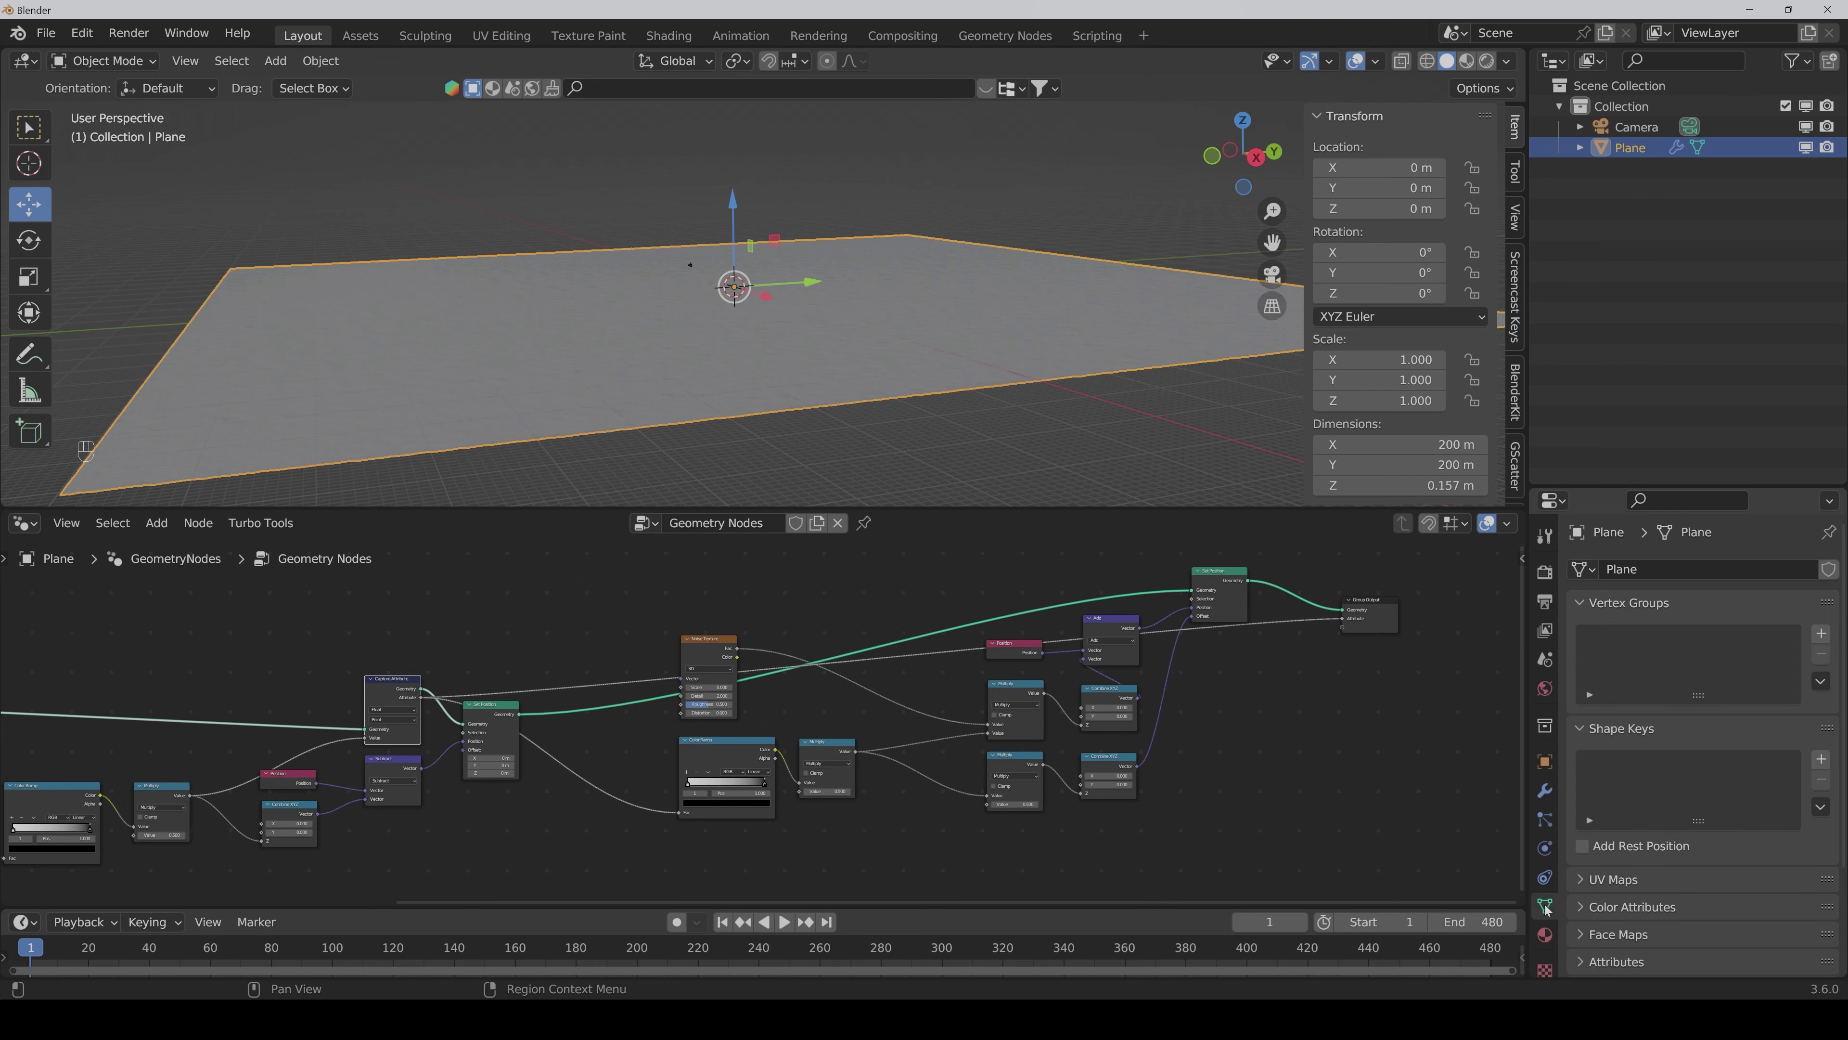
click(1820, 635)
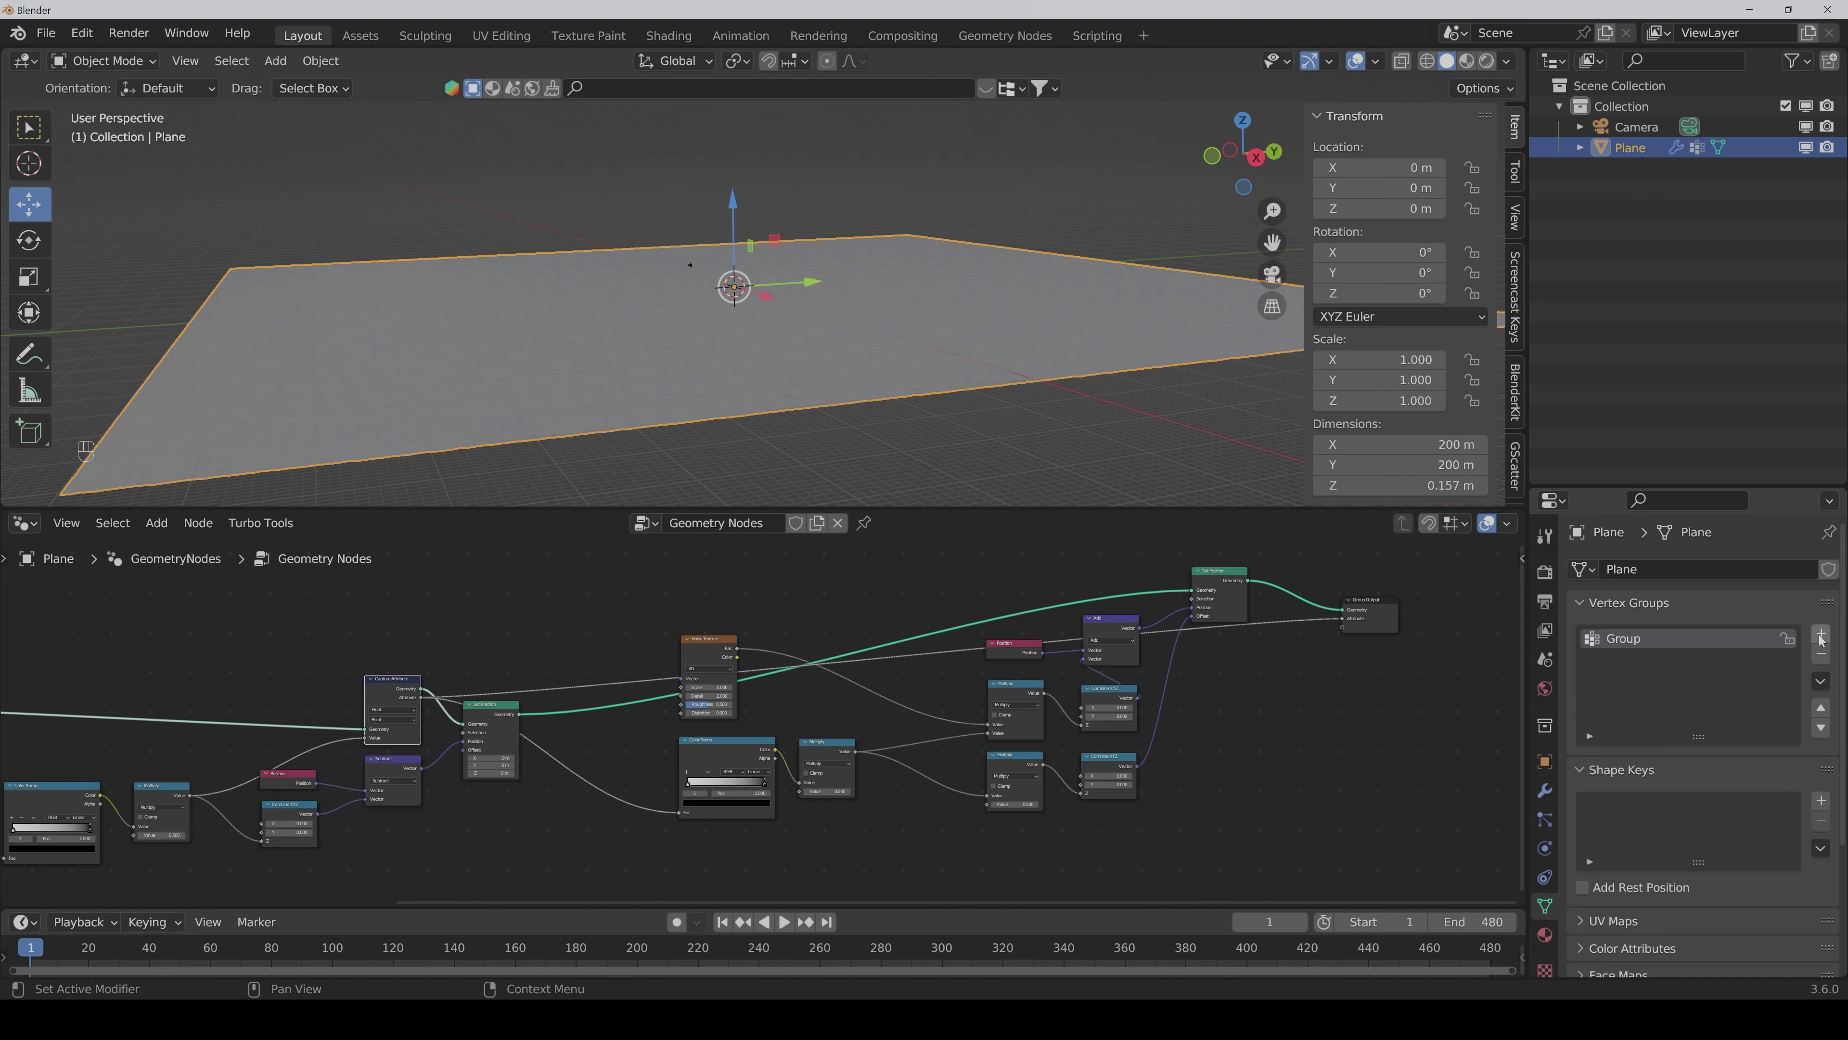
double_click(1623, 639)
text(Path)
key(Return)
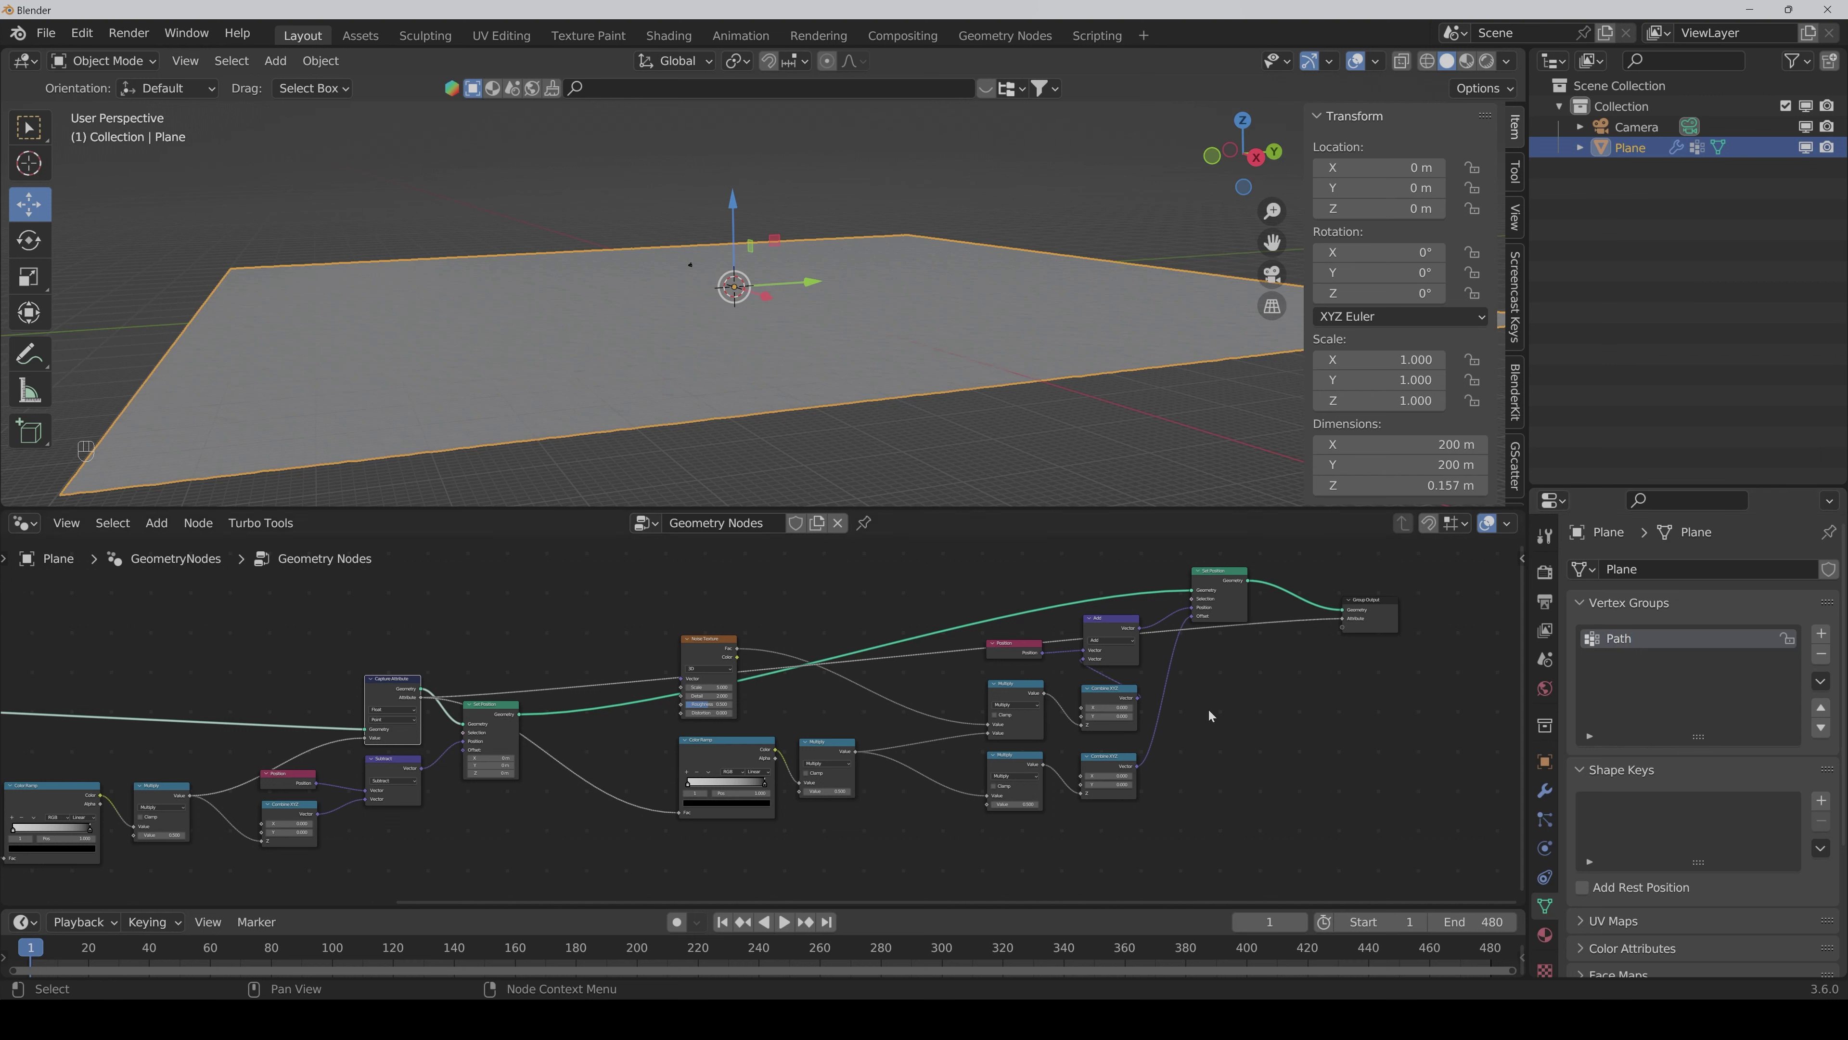
Step: Assign the Path vertex group to the Geometry Nodes modifier's output attribute
click(1546, 791)
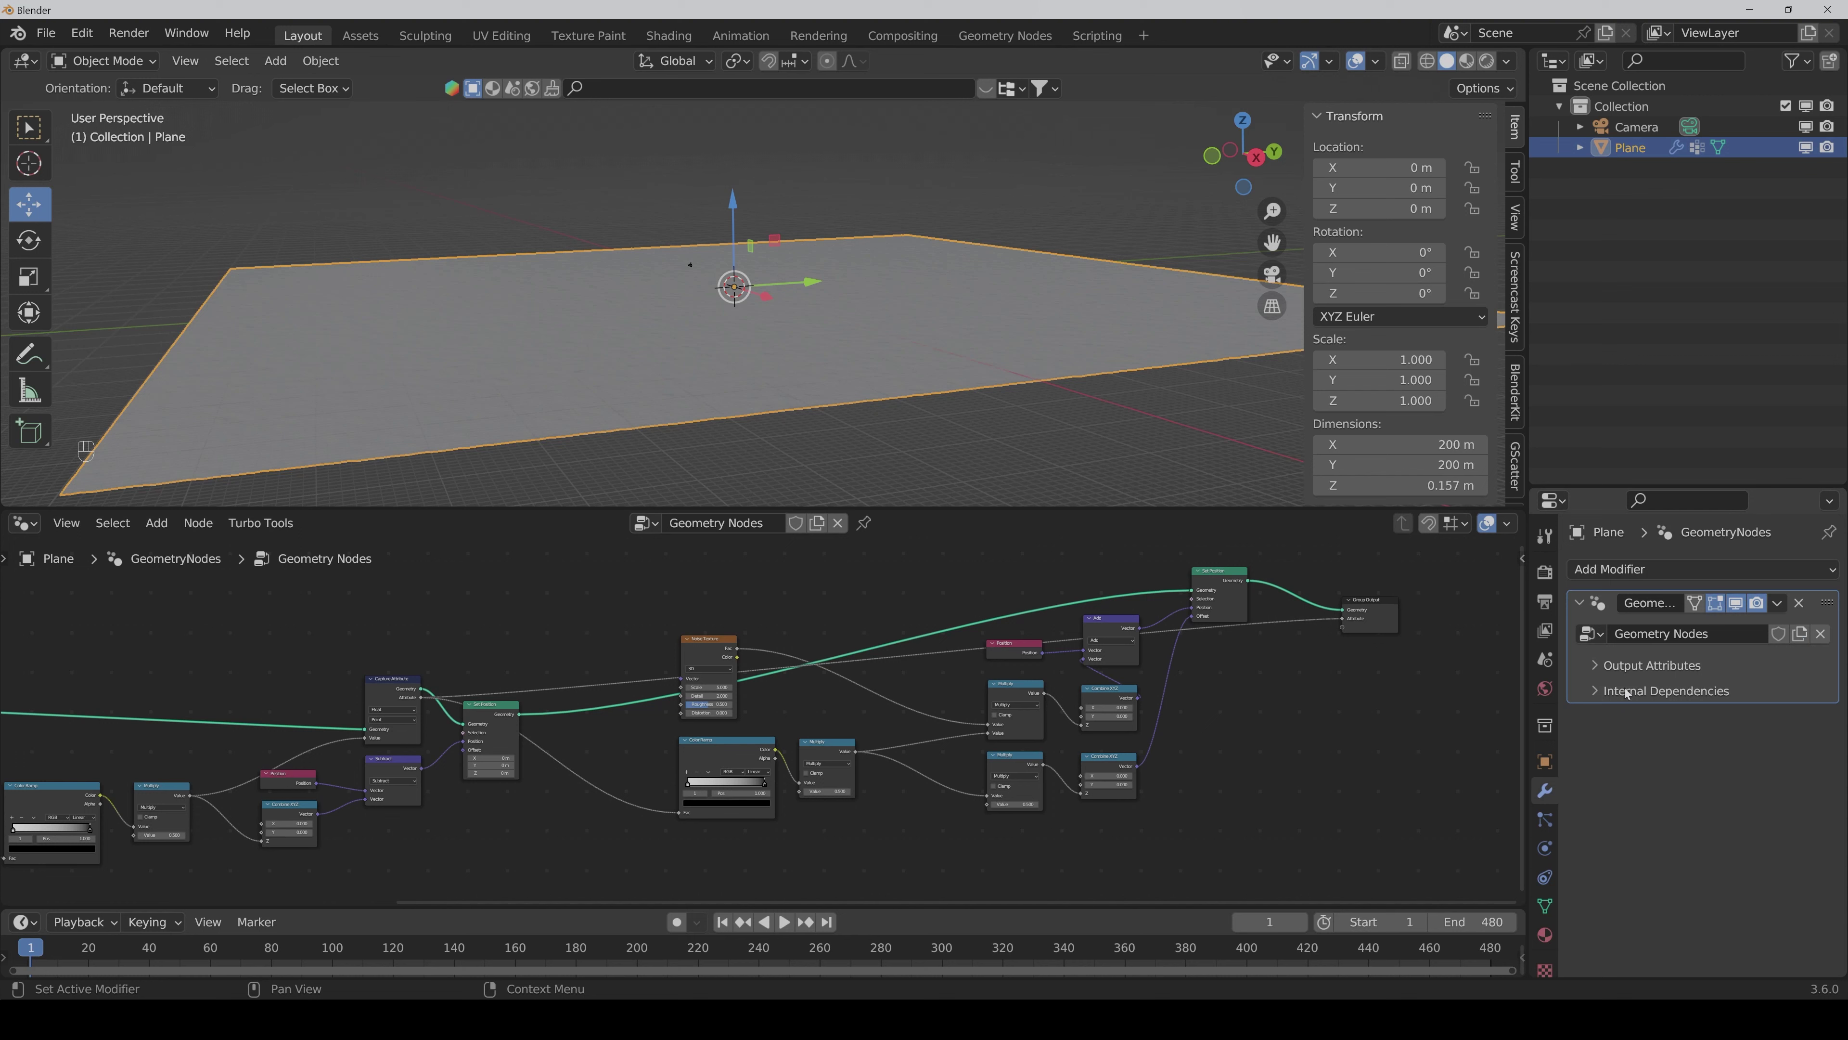
click(1631, 666)
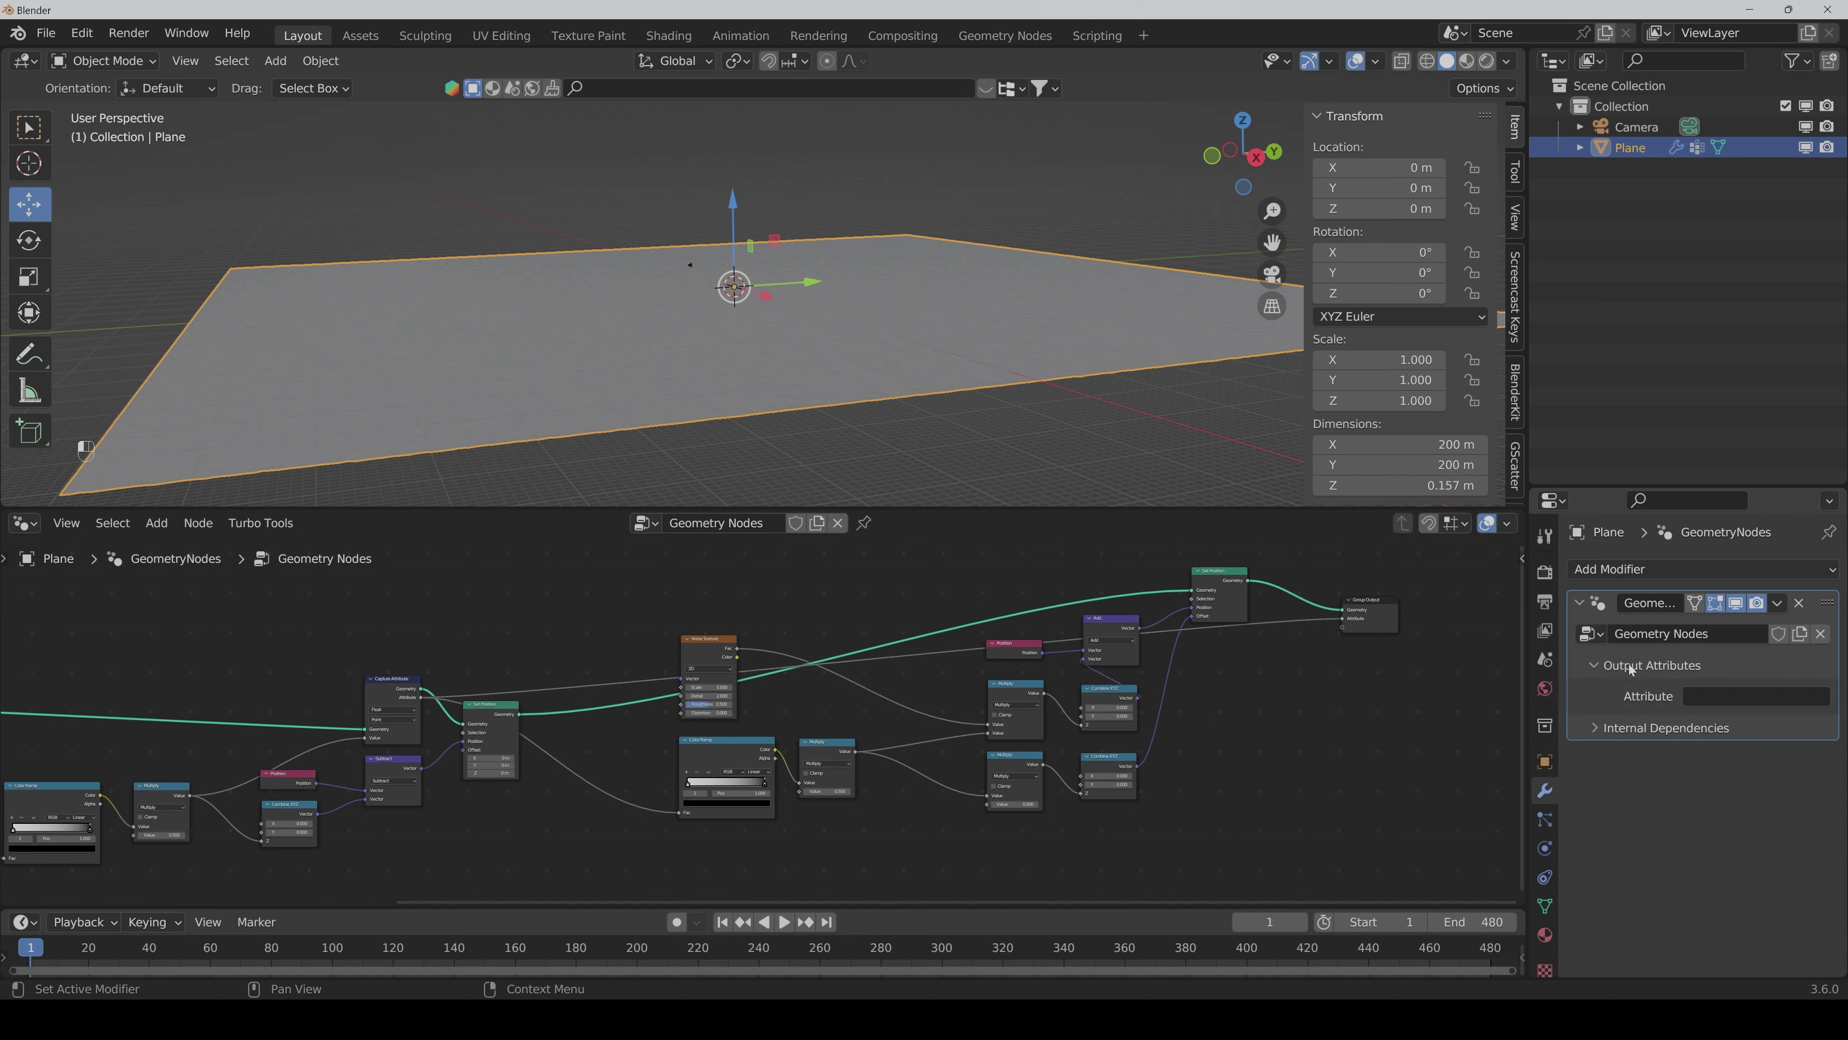
click(1723, 700)
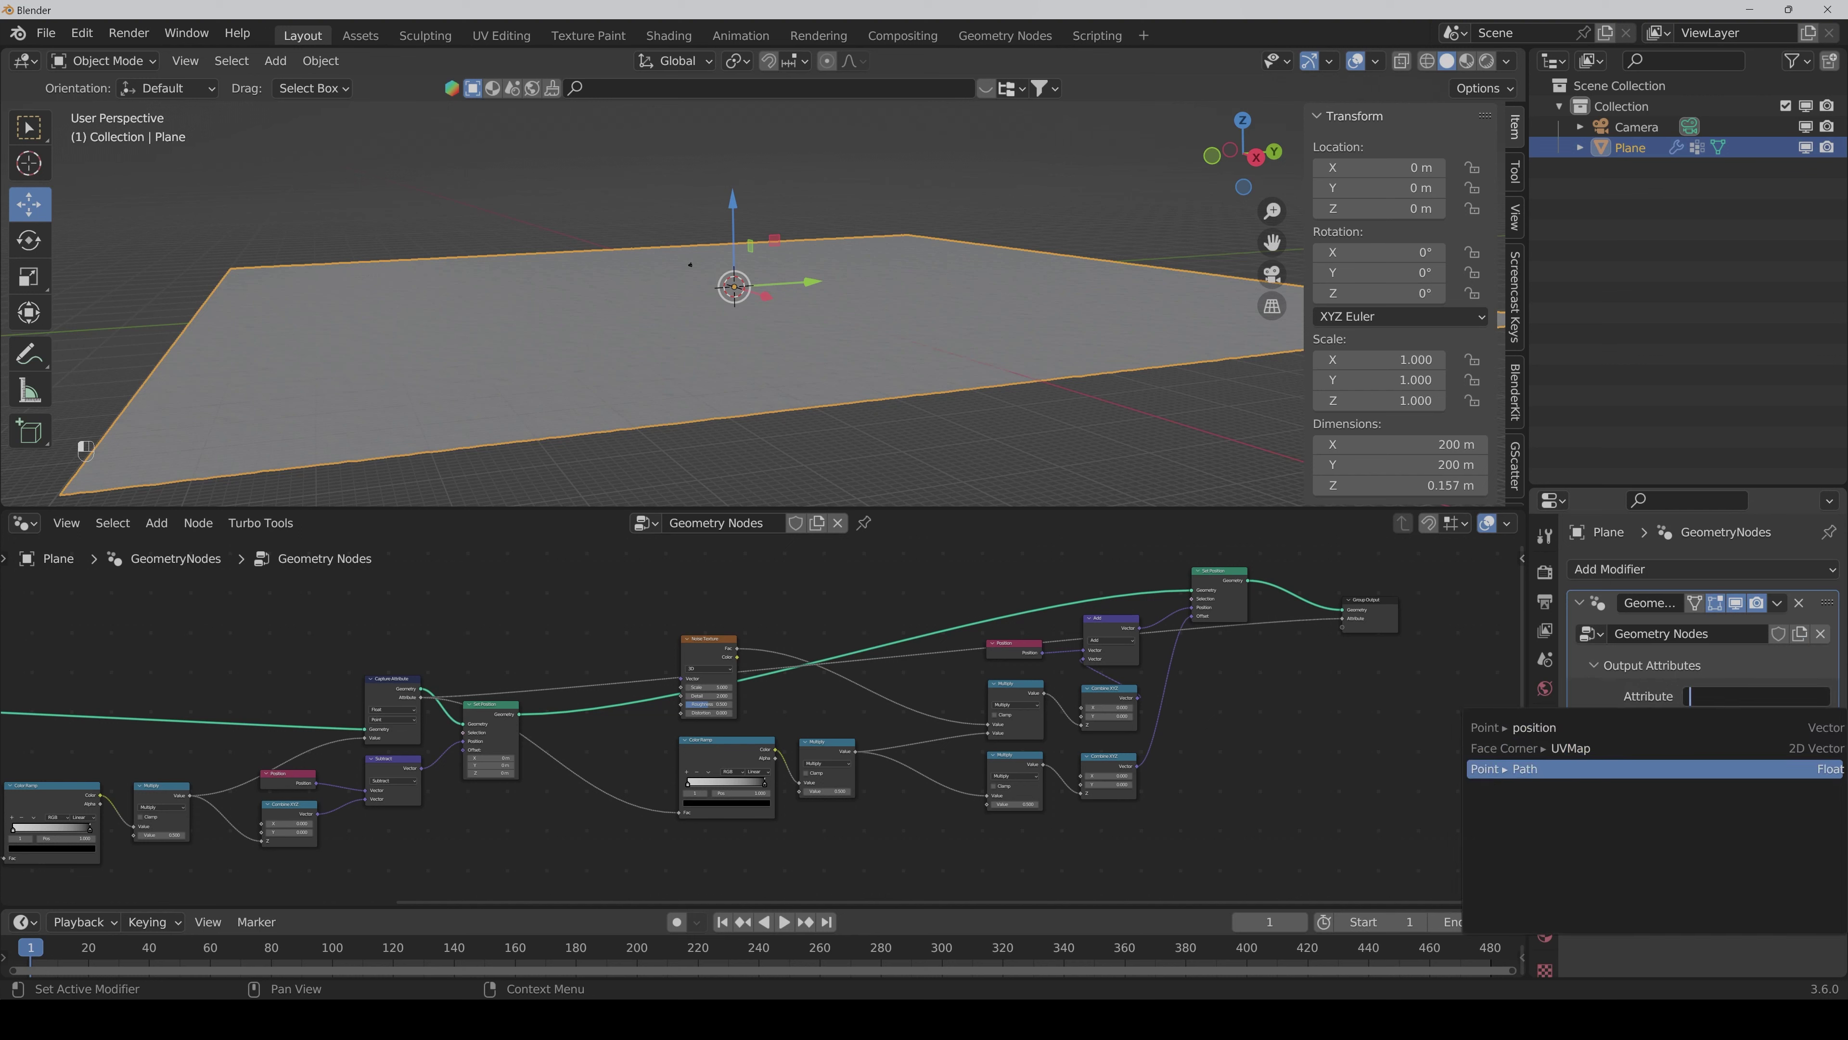
click(1499, 767)
key(Home)
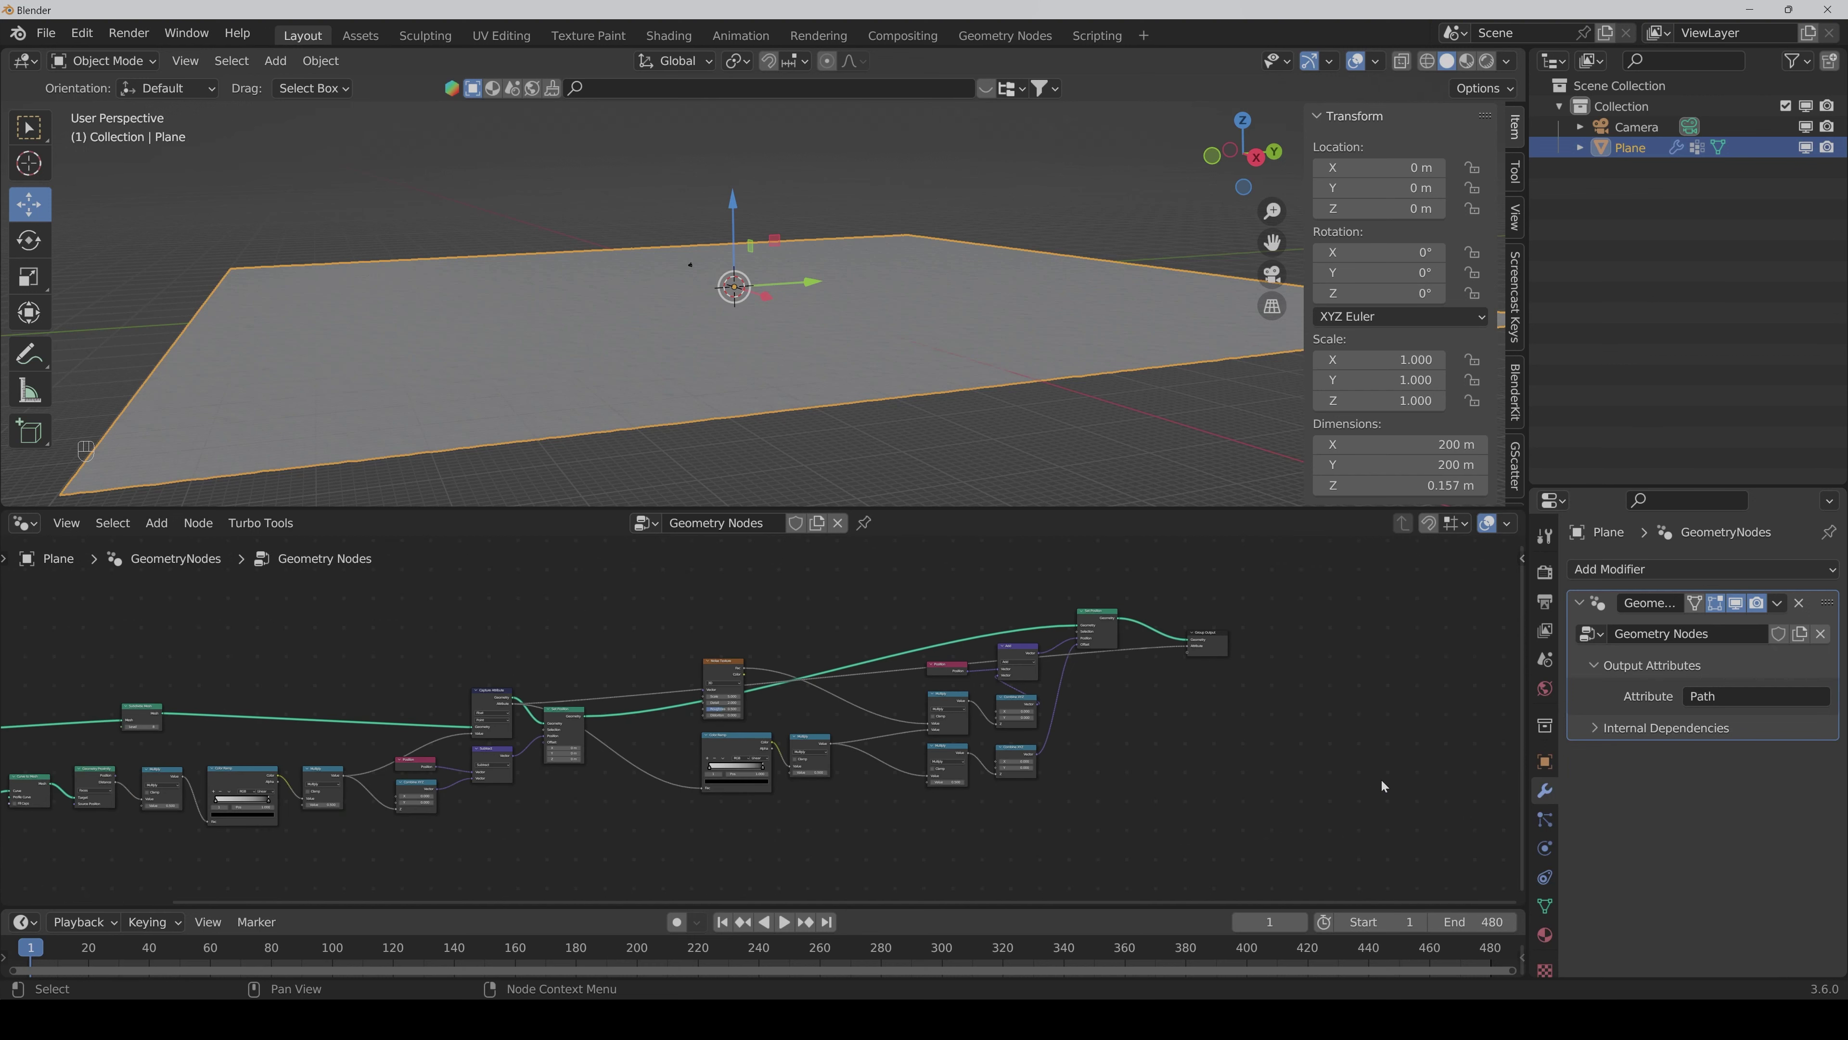
Step: Add a Bezier curve to the scene at the plane's centre
middle_drag(733, 793, 703, 815)
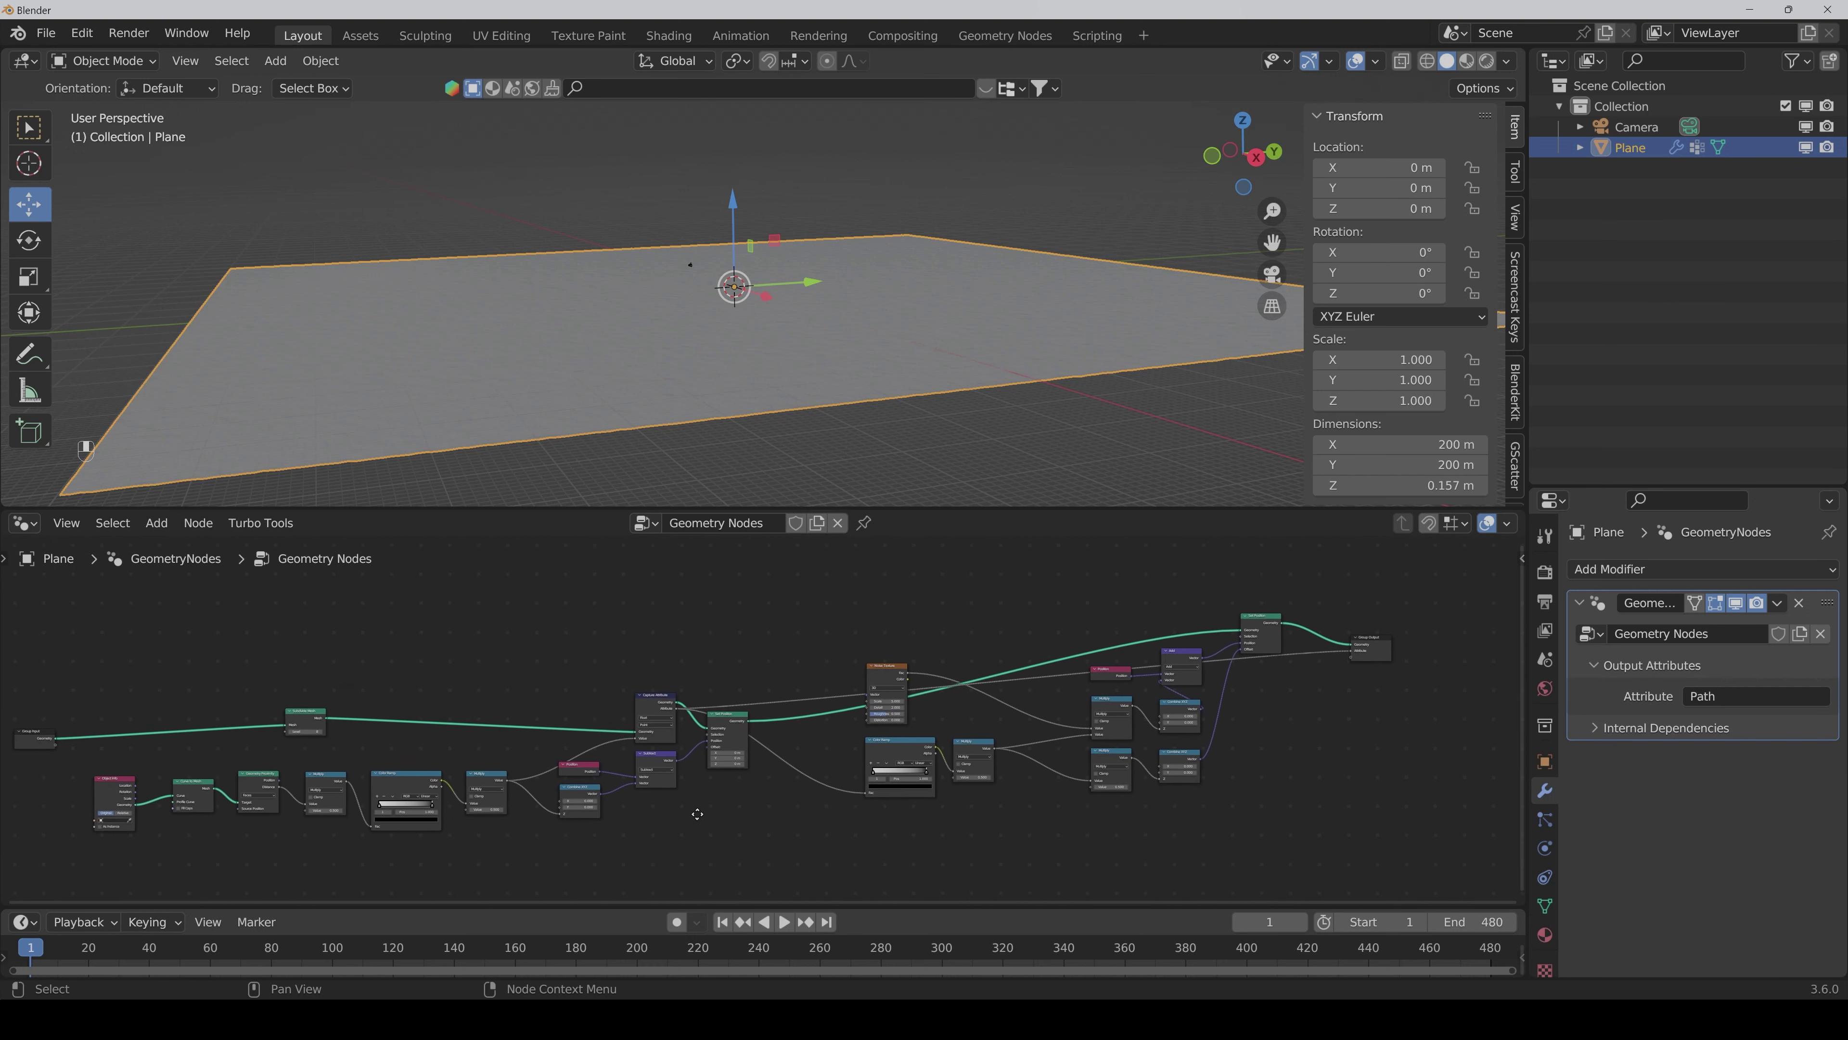
scroll(801, 478, down, 3)
middle_drag(848, 402, 854, 395)
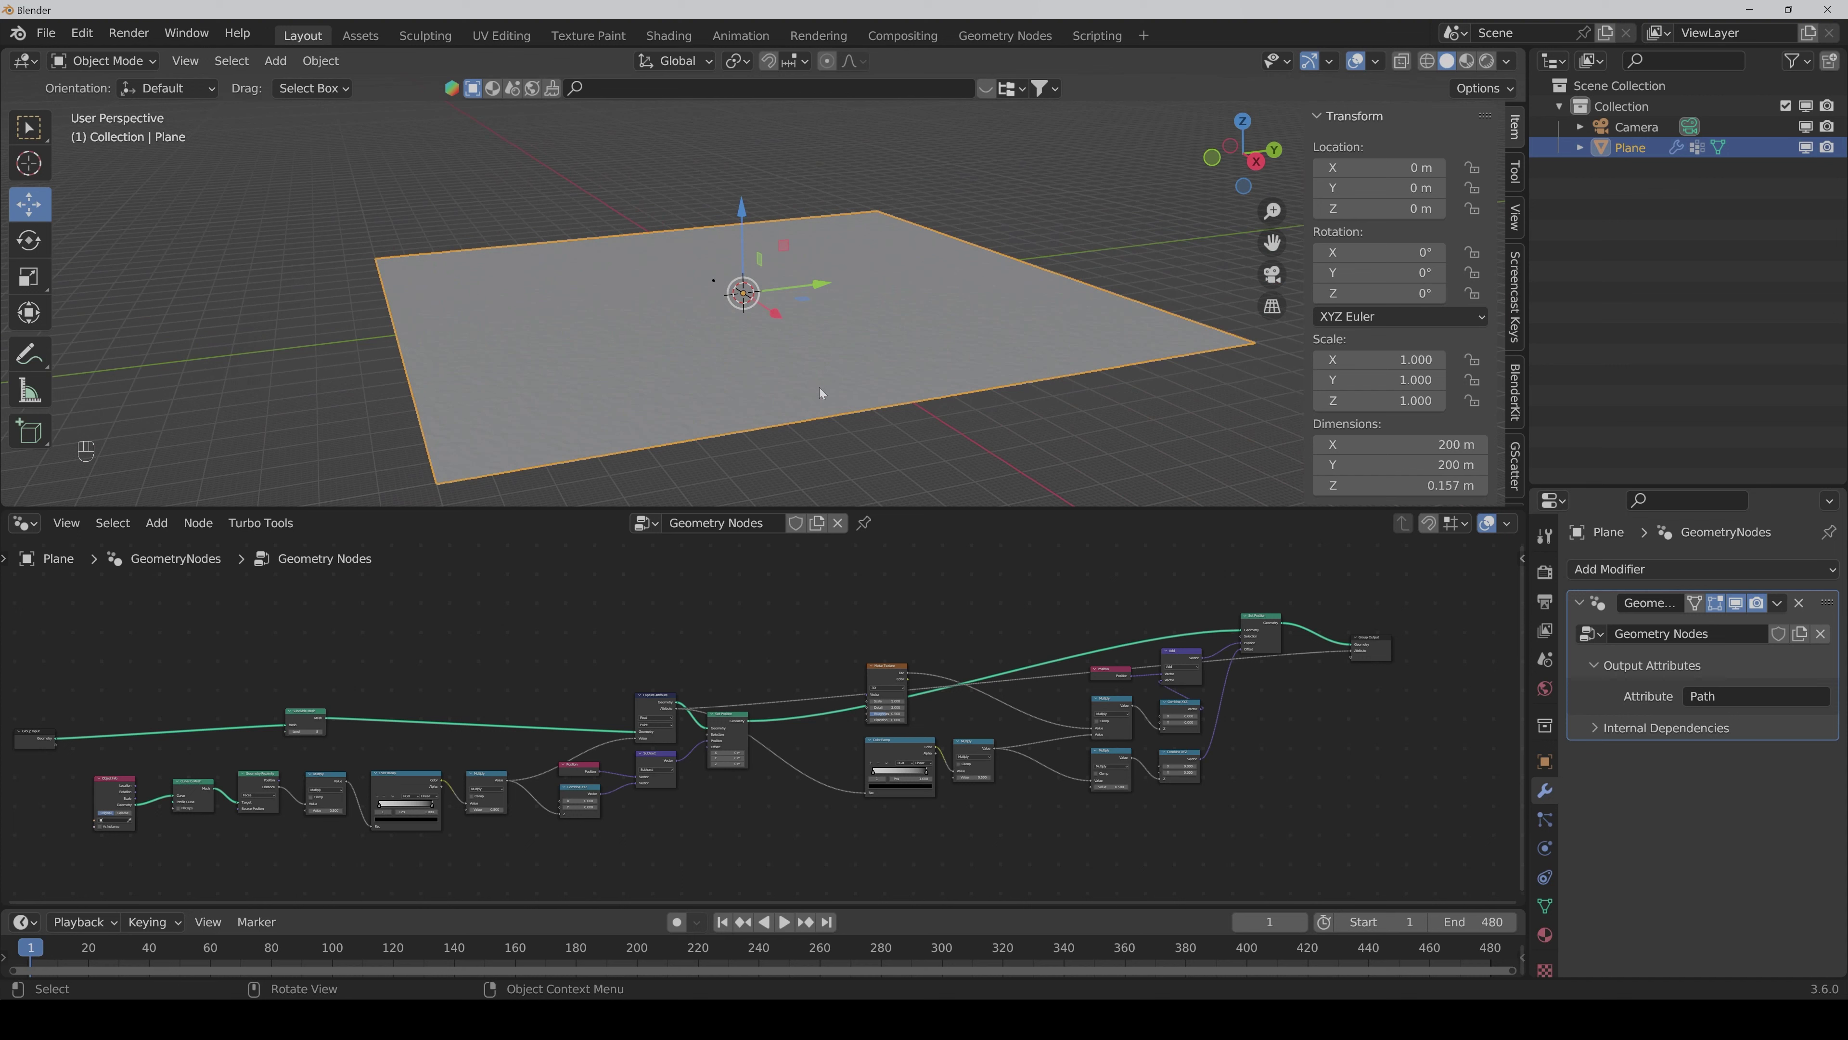
click(275, 61)
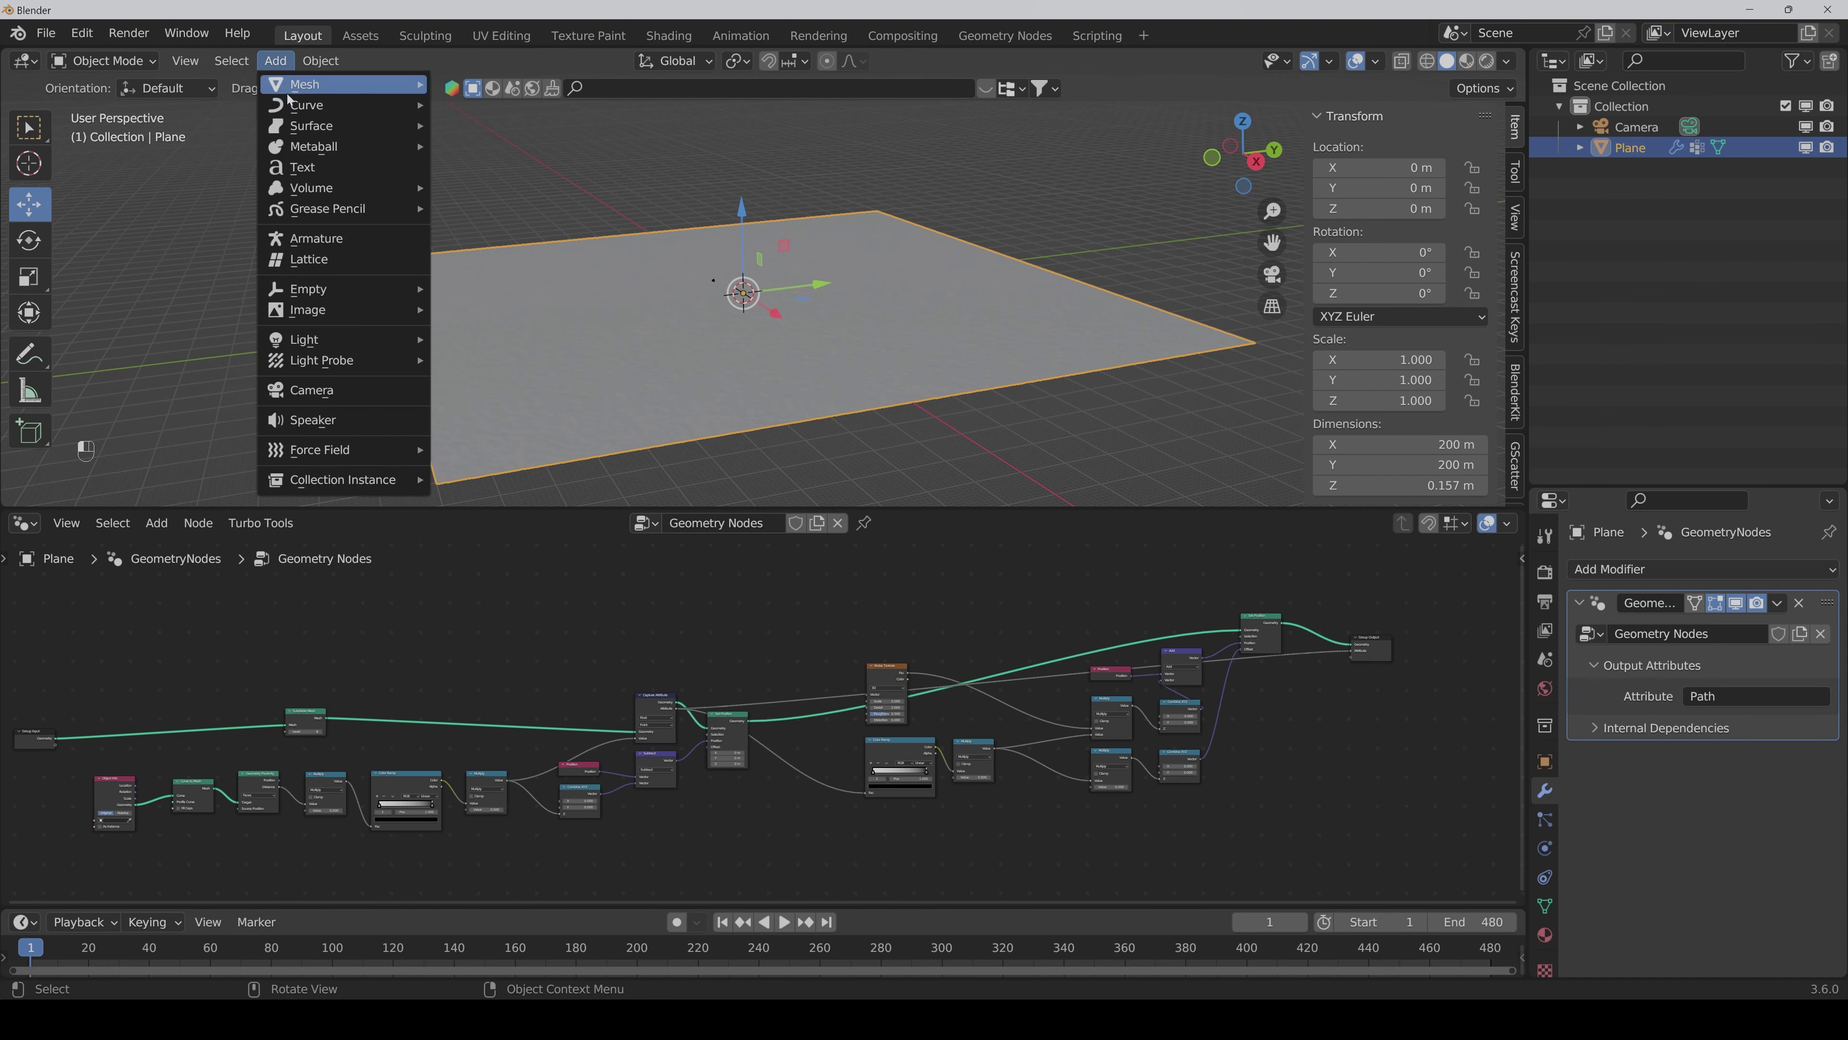
mouse_move(292, 107)
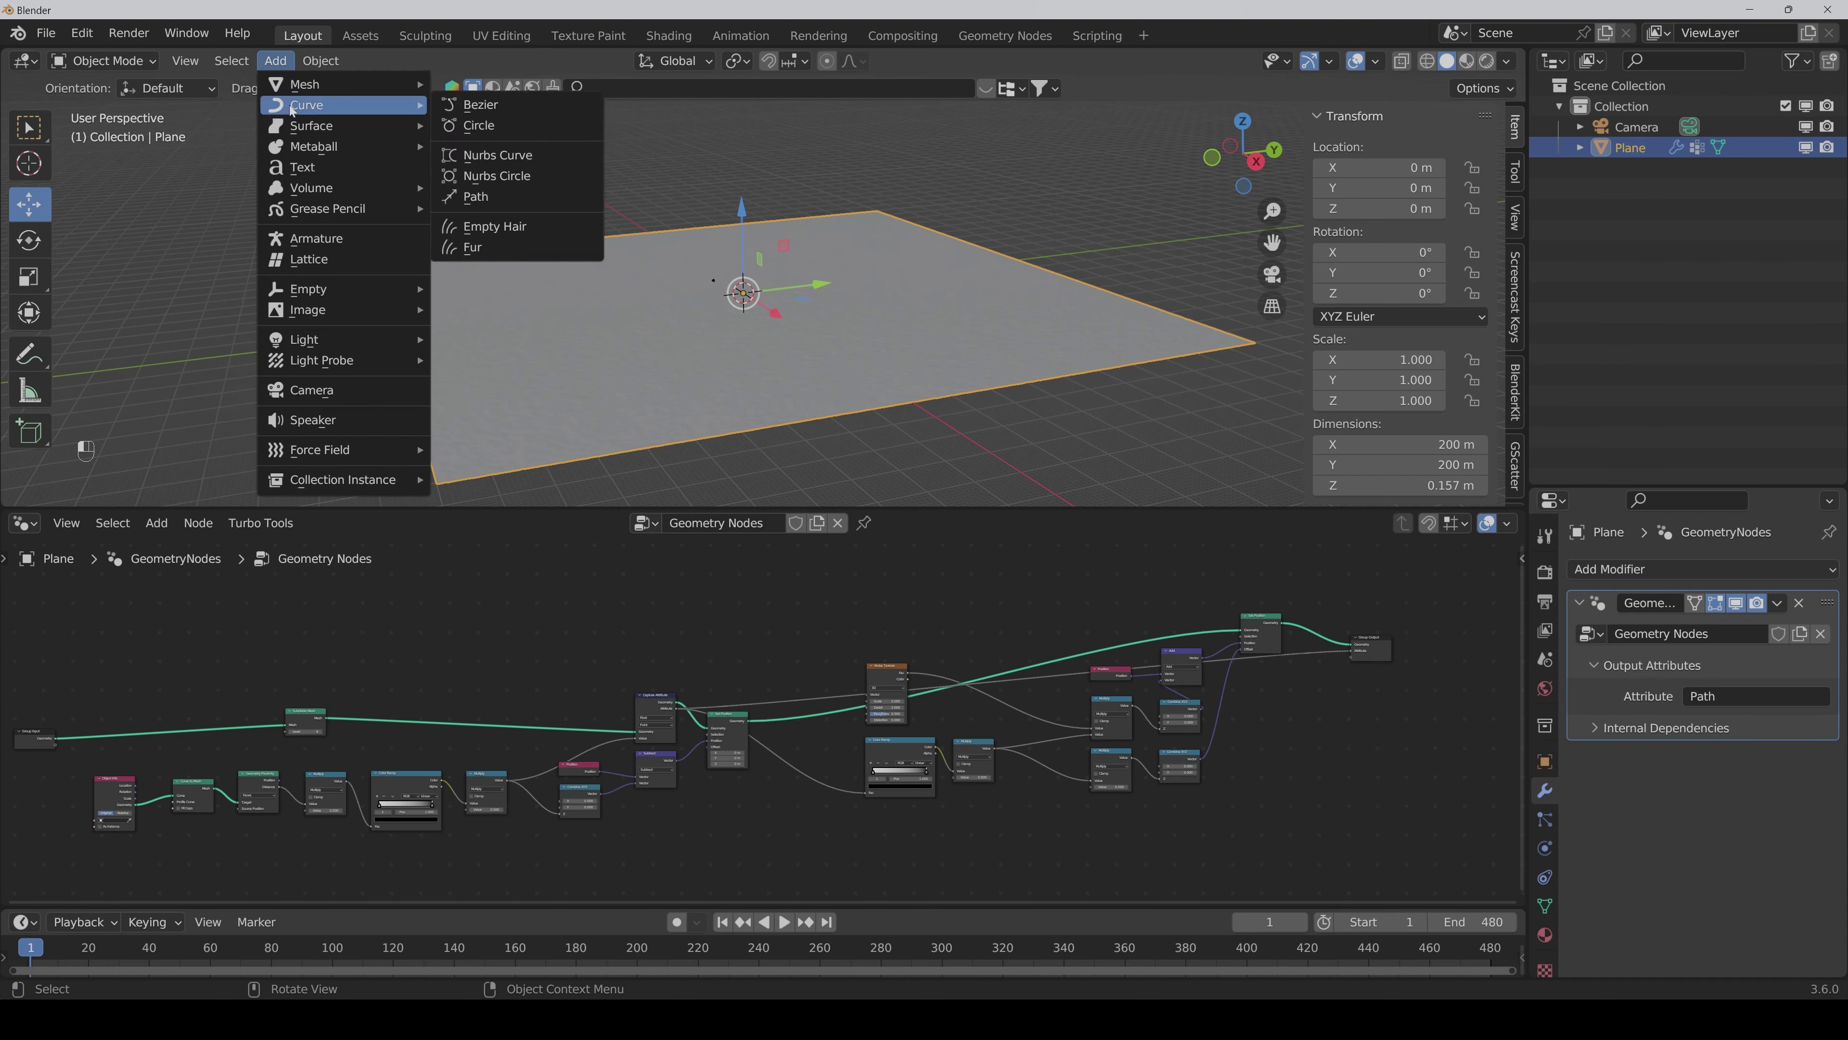
click(488, 108)
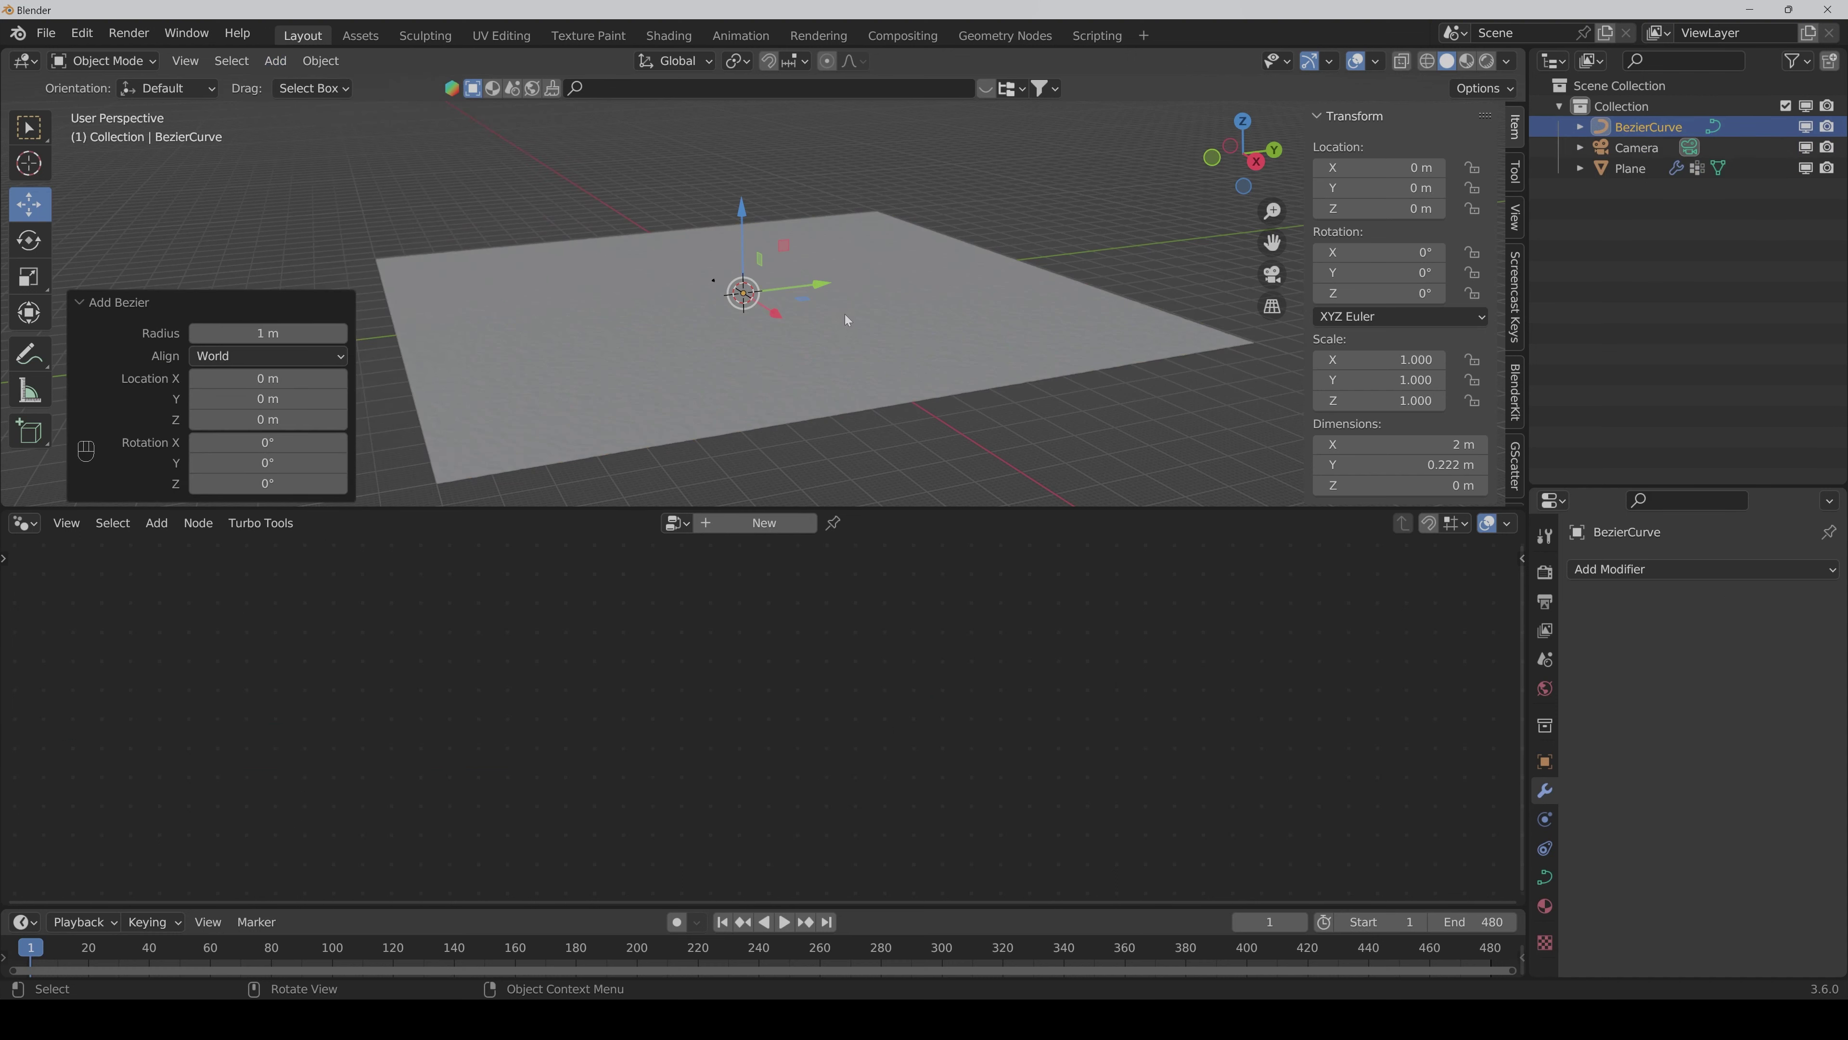
Step: Scale the Bezier curve uniformly by 100 so it spans the 200 m plane
middle_drag(845, 314, 948, 347)
scroll(948, 347, up, 3)
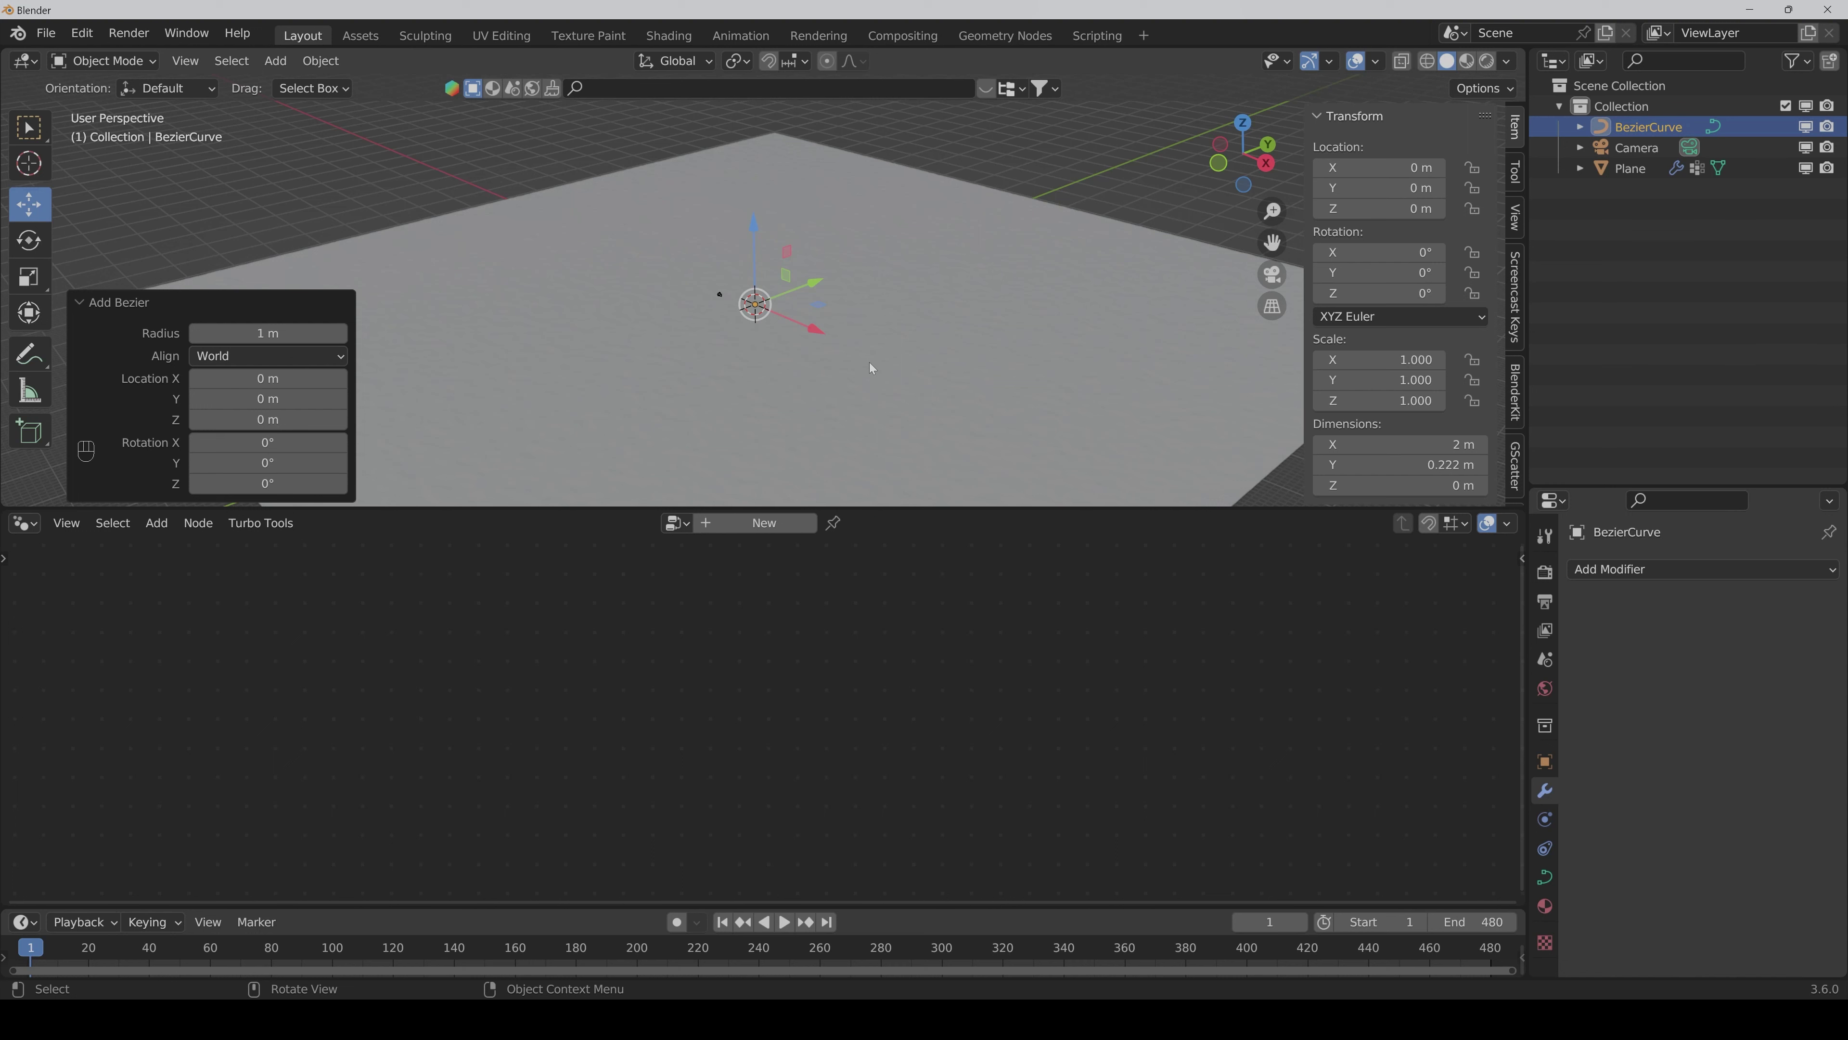
middle_drag(869, 362, 837, 350)
scroll(837, 352, down, 2)
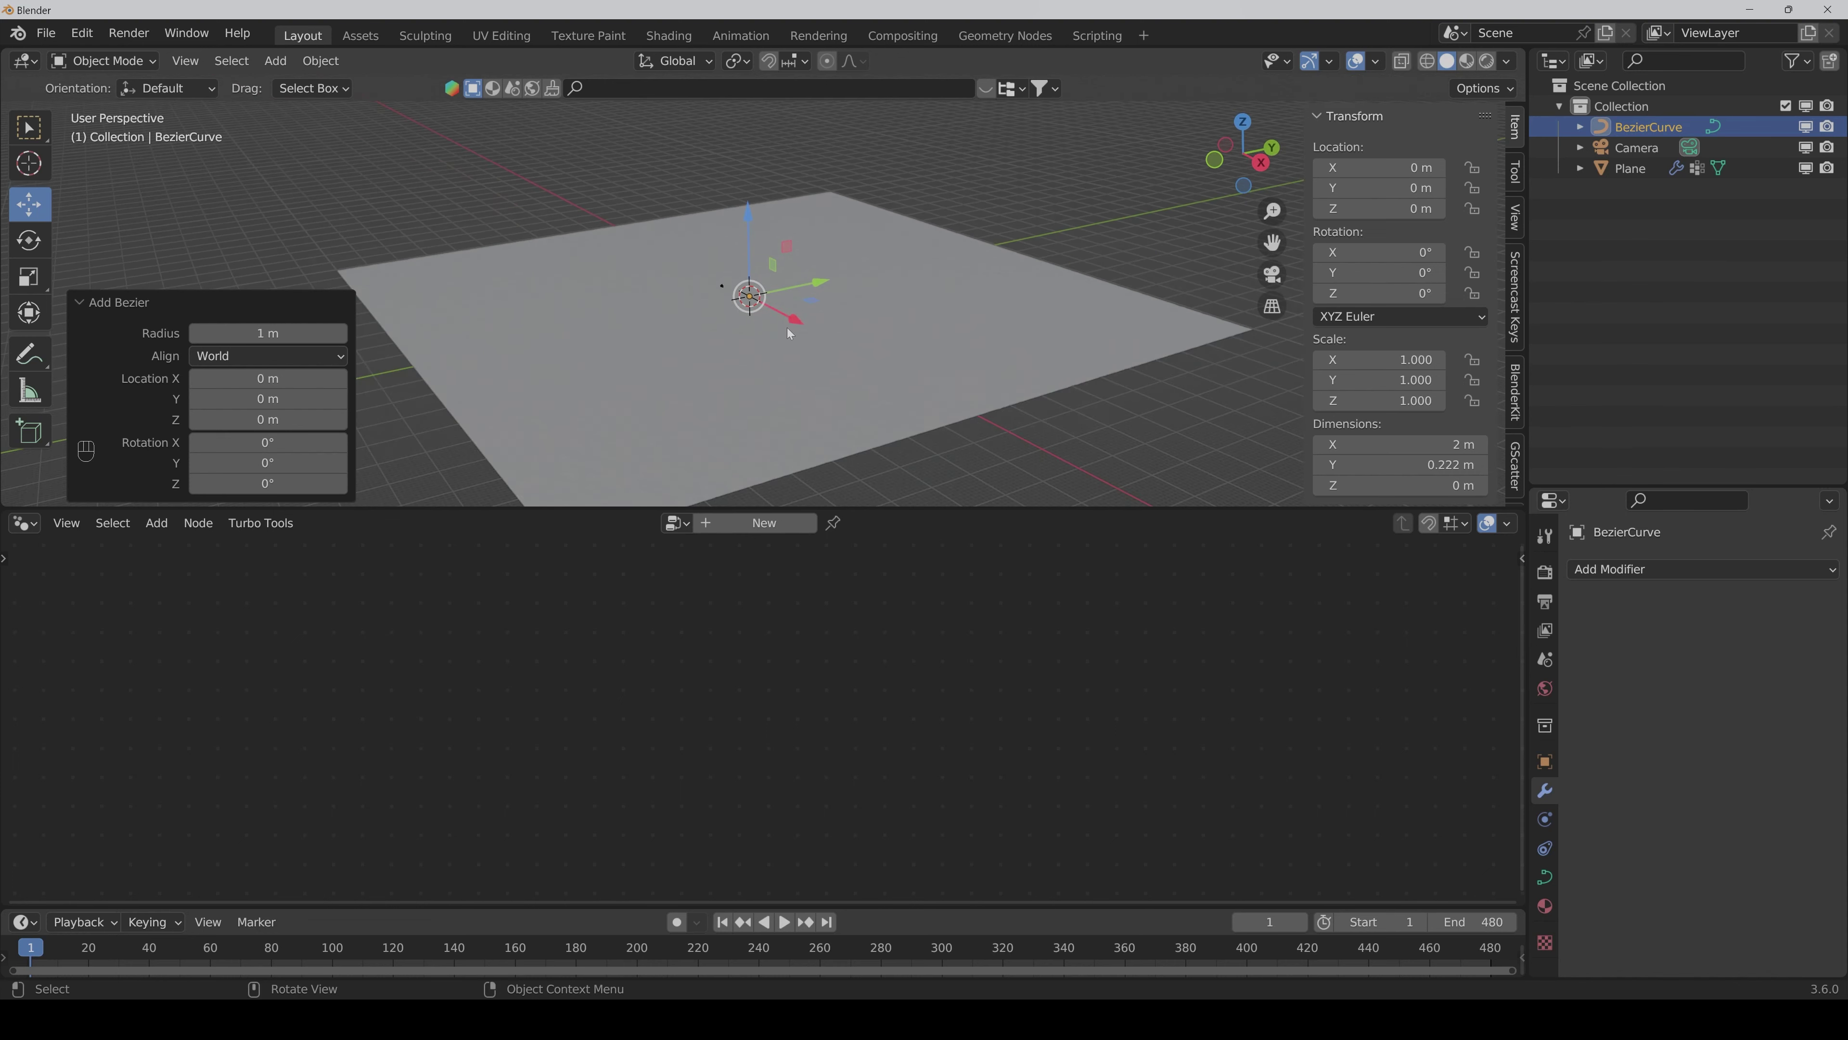
text(s100)
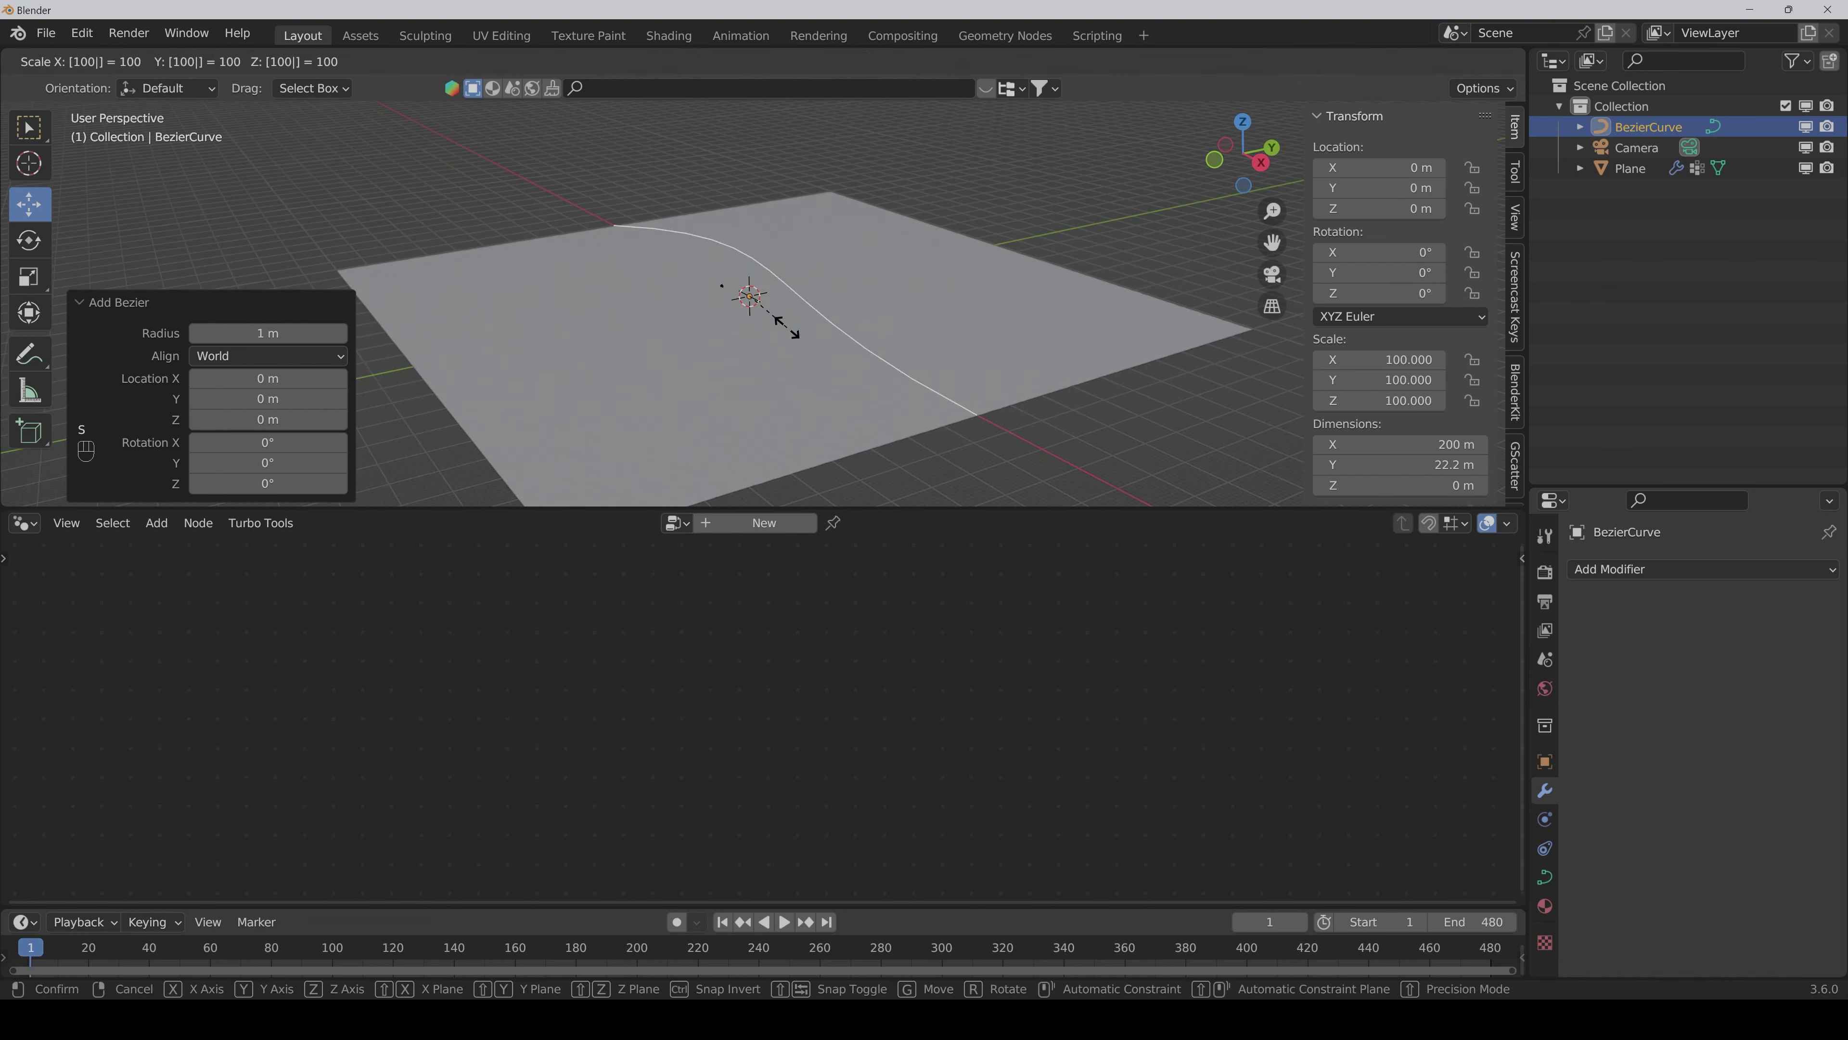
key(Return)
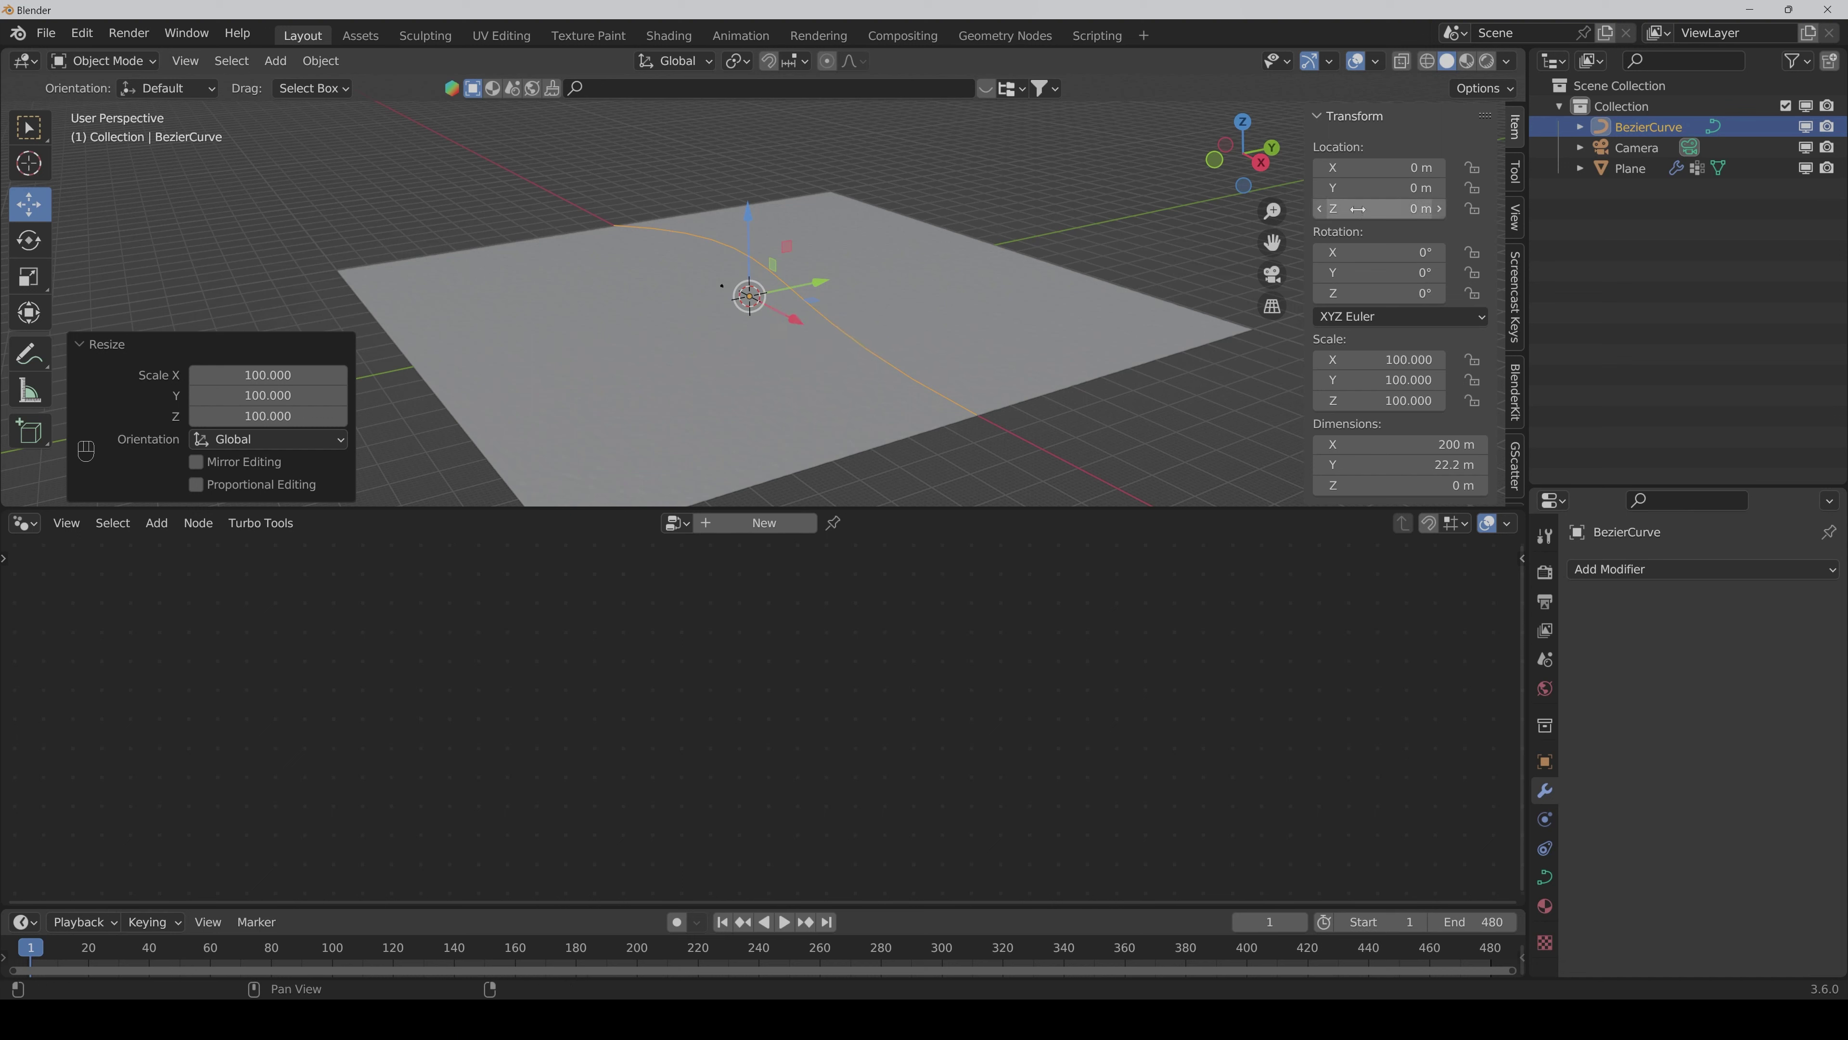
Step: Set the Bezier curve's Z location to 1 m and deselect it
click(1379, 208)
text(1)
key(Return)
click(1062, 161)
scroll(842, 235, up, 3)
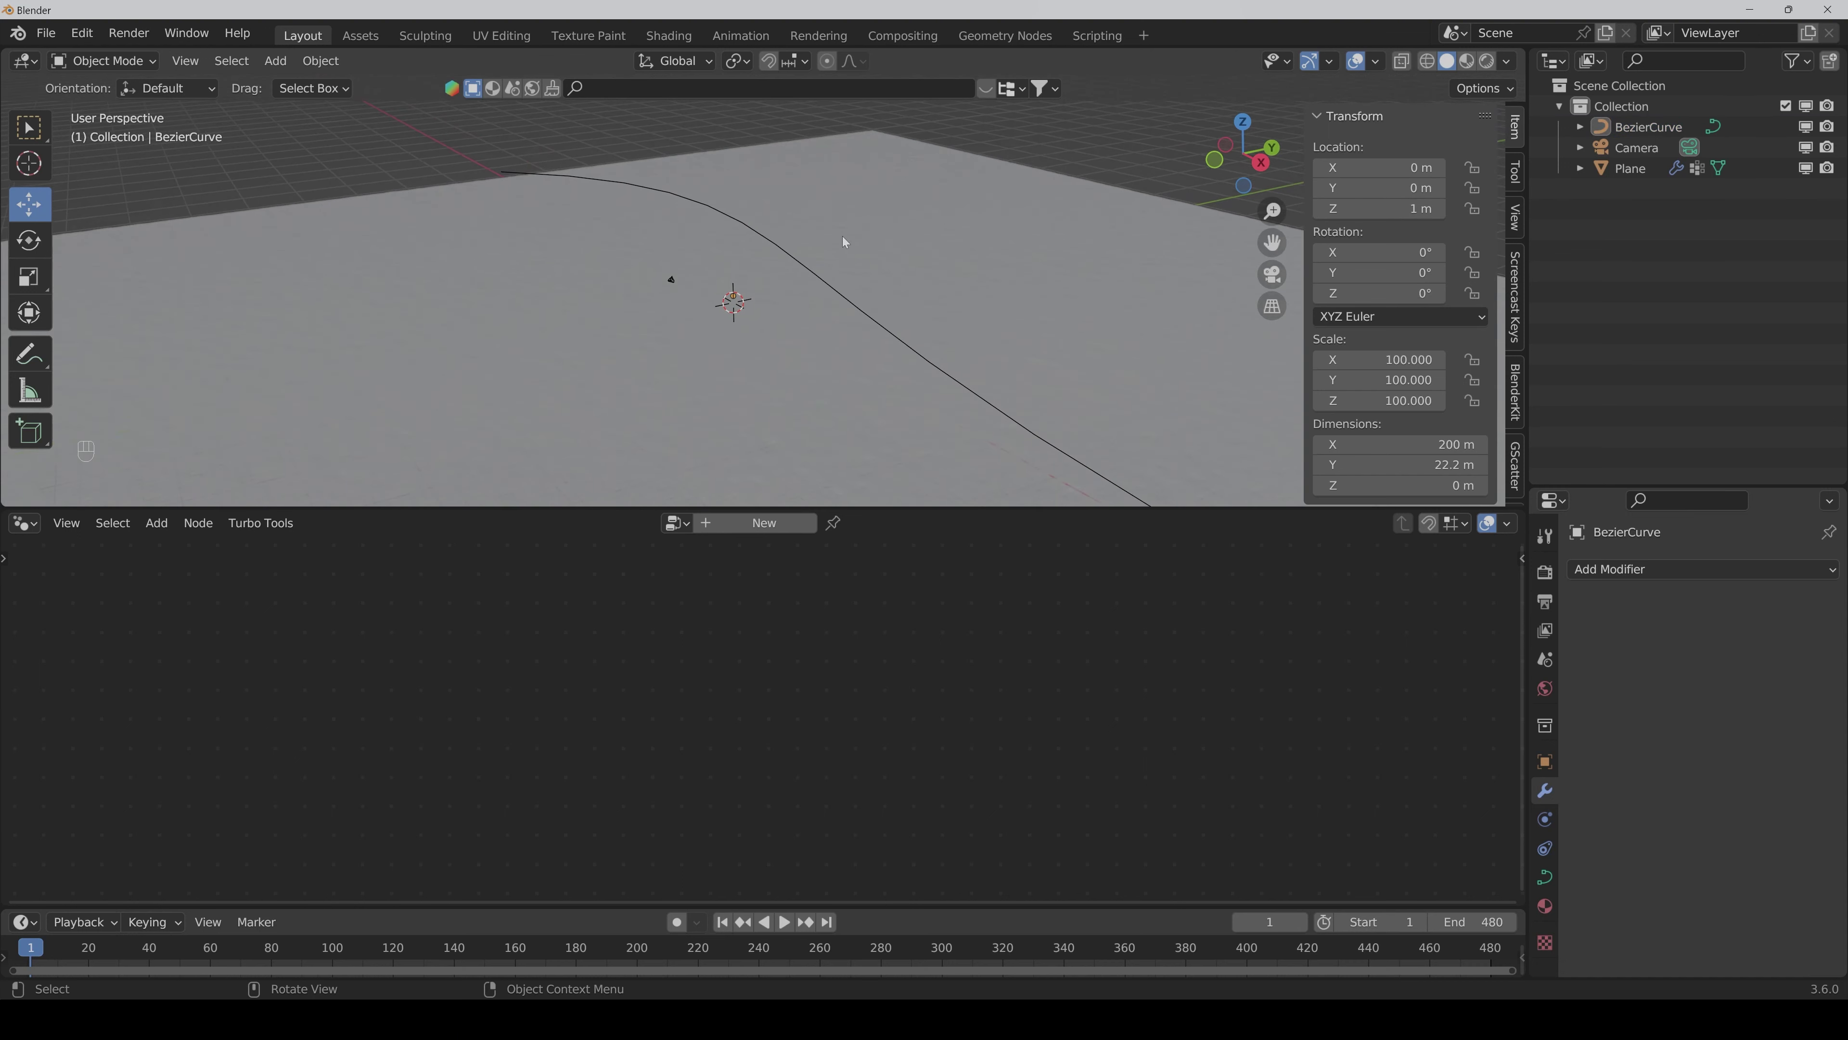
Step: In the plane's node tree, set the Object Info node to Relative and the Geometry Proximity node's target to Edges
click(679, 397)
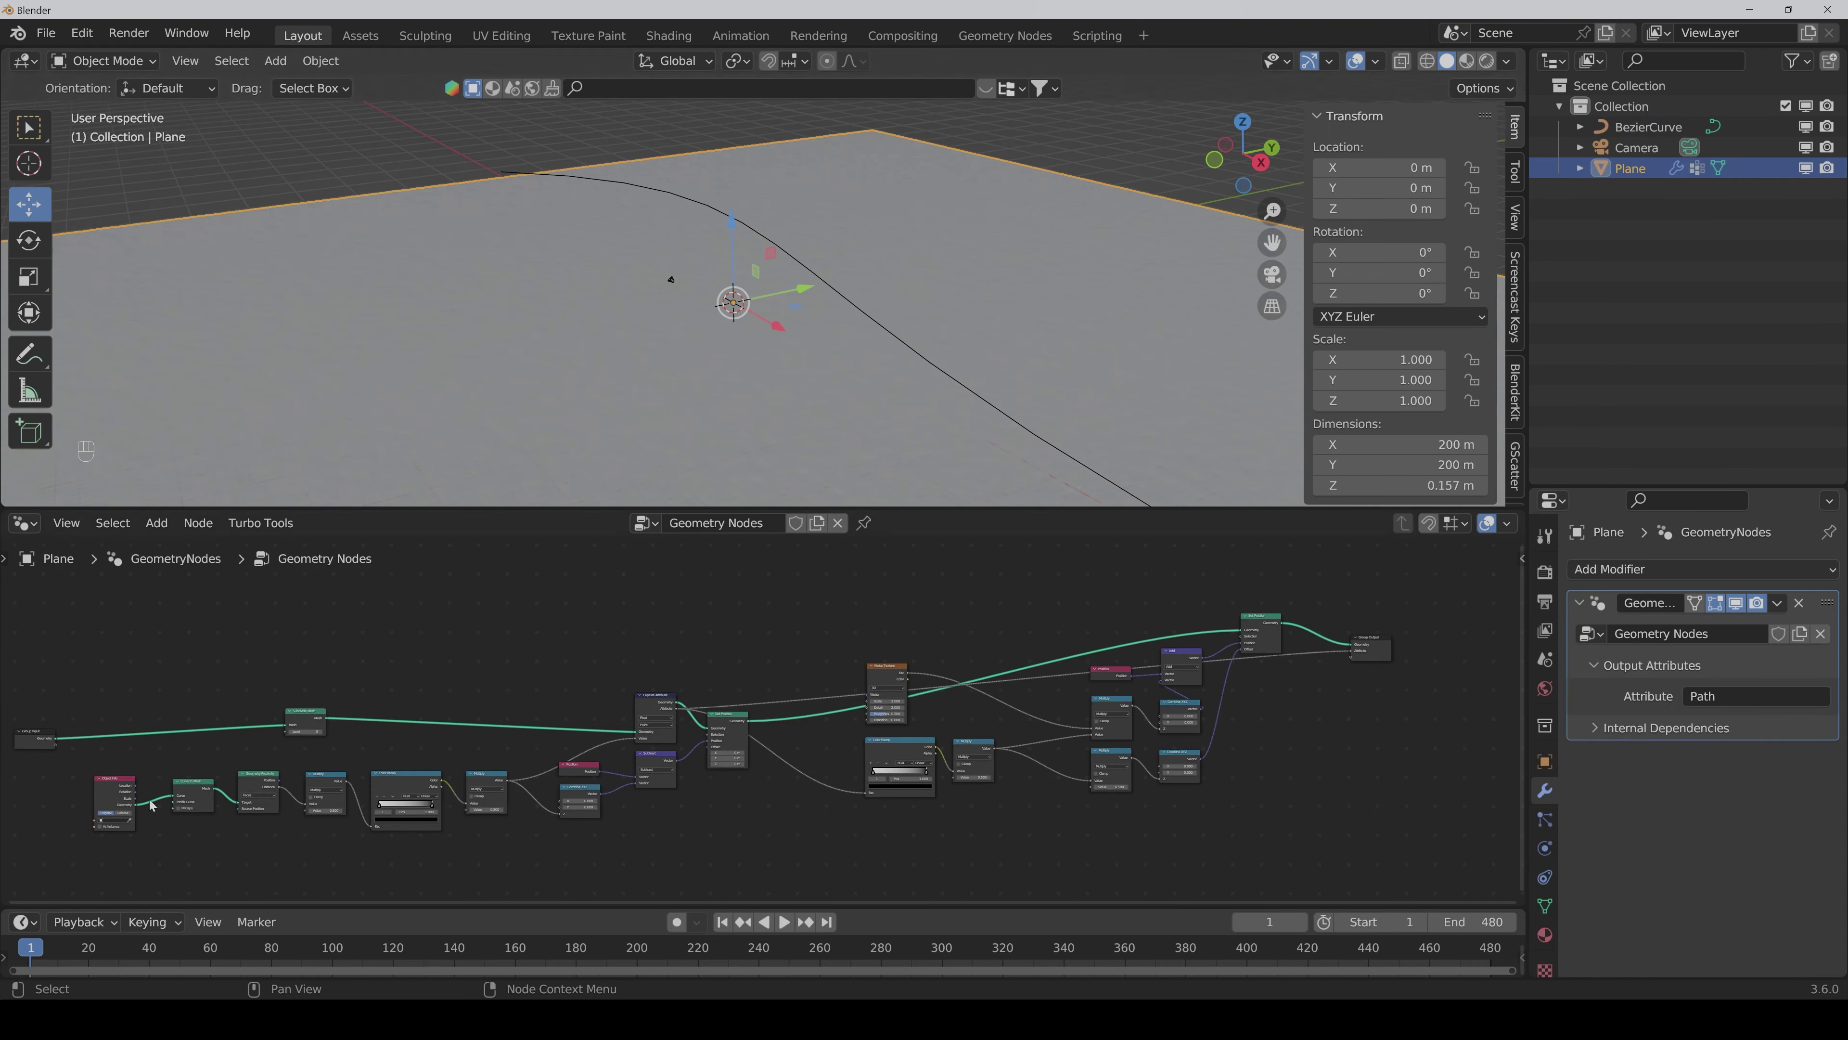
mouse_move(150, 841)
middle_down()
mouse_move(451, 810)
mouse_move(306, 828)
mouse_move(397, 821)
middle_up()
scroll(450, 810, up, 3)
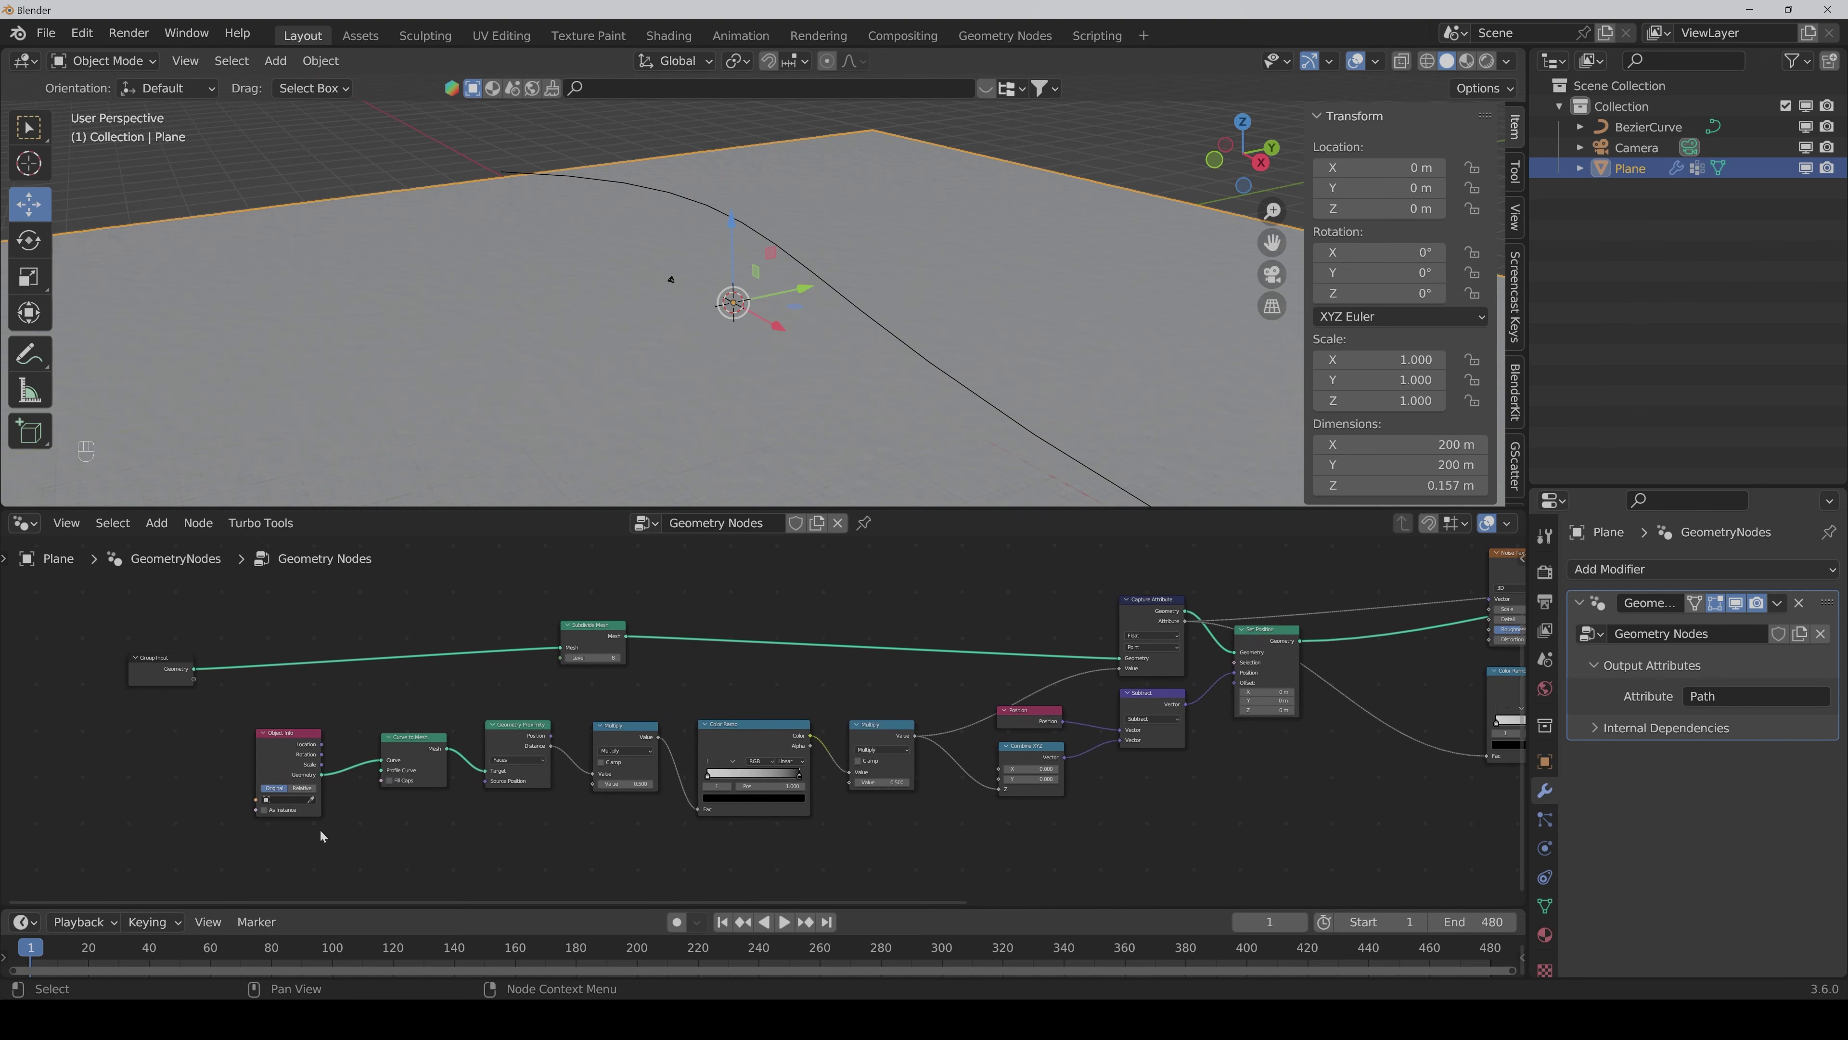
click(302, 789)
click(528, 763)
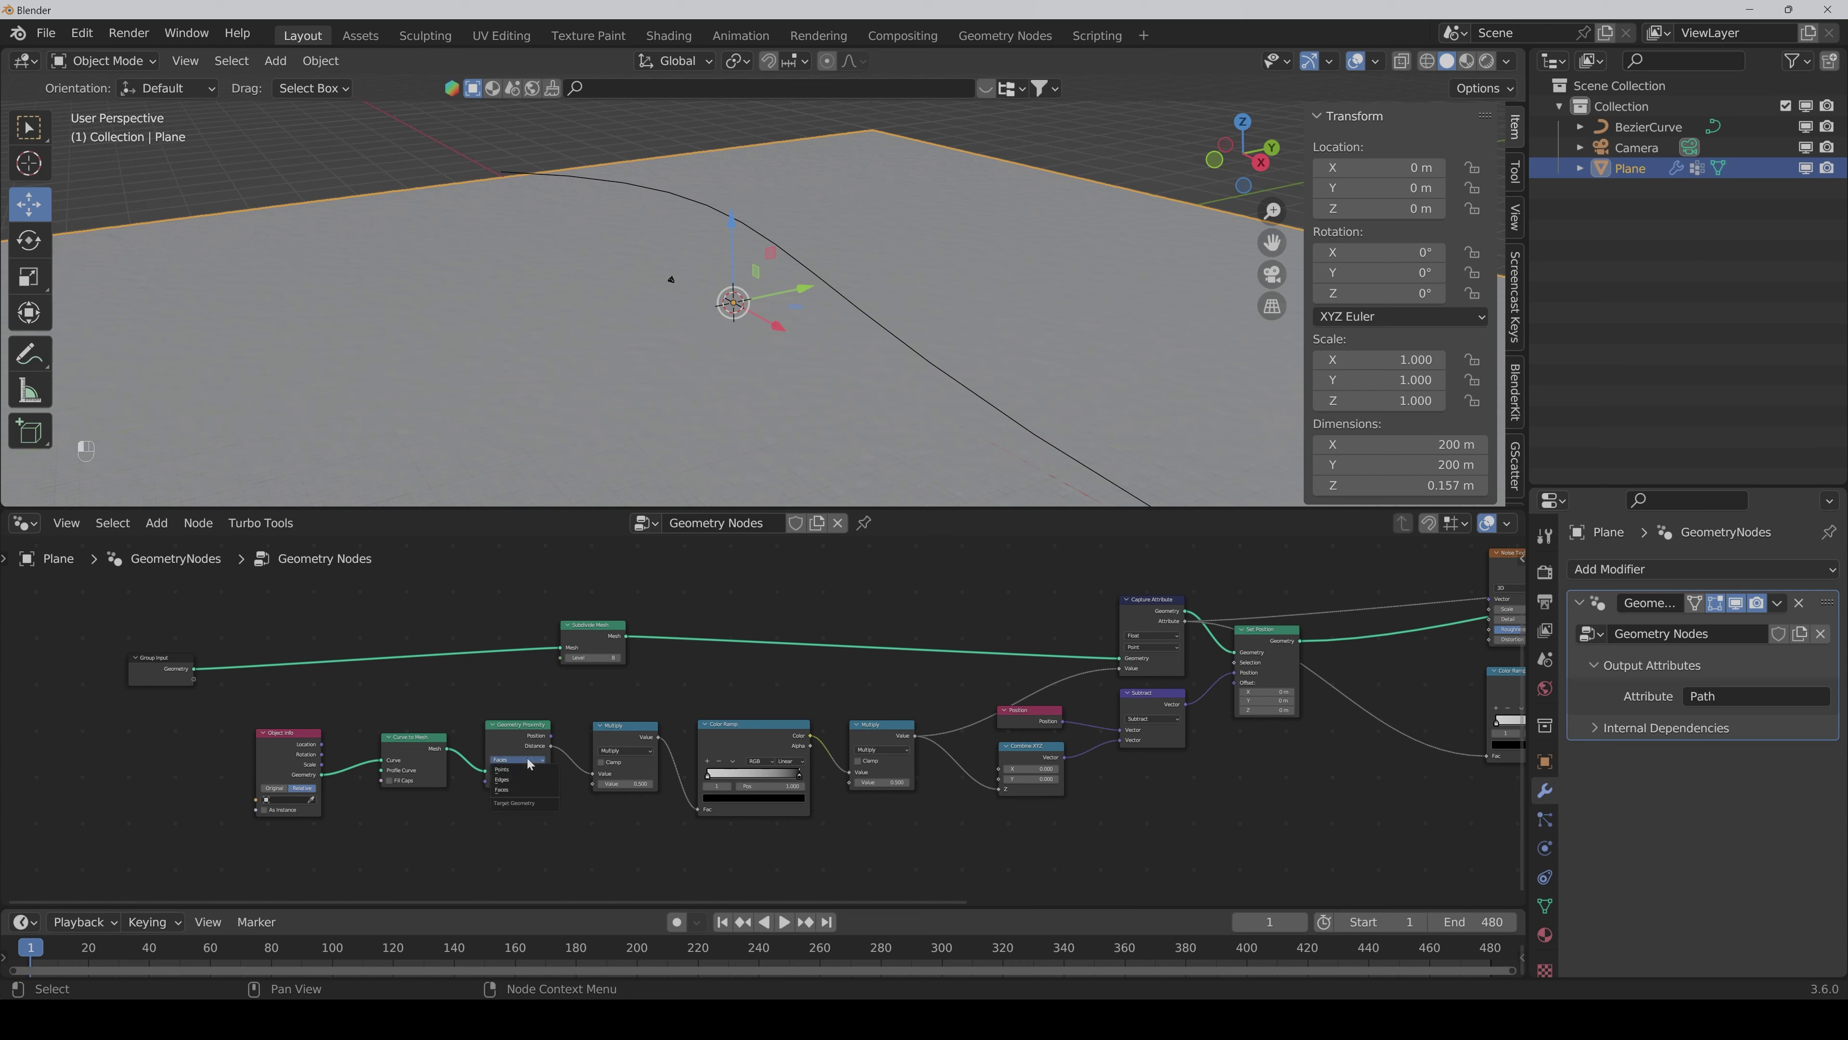
click(515, 780)
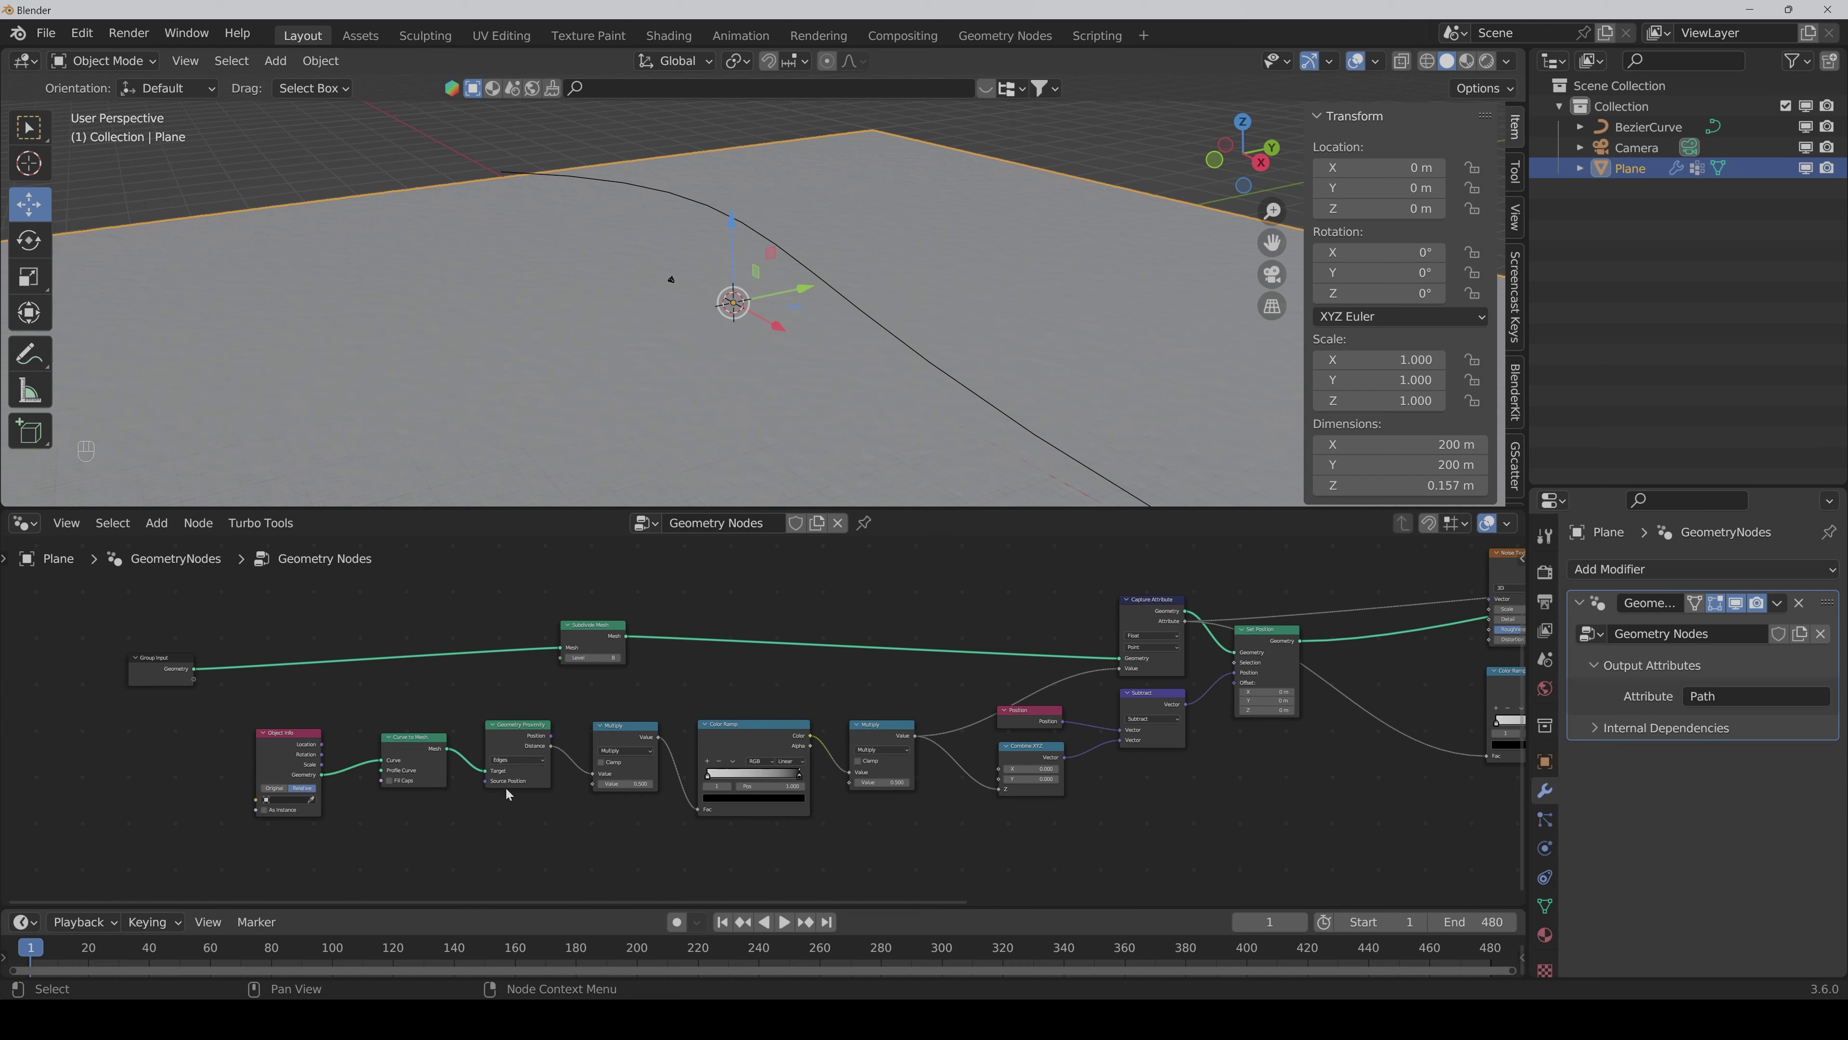
Step: Choose BezierCurve as the source object in the Object Info node
click(288, 800)
click(284, 819)
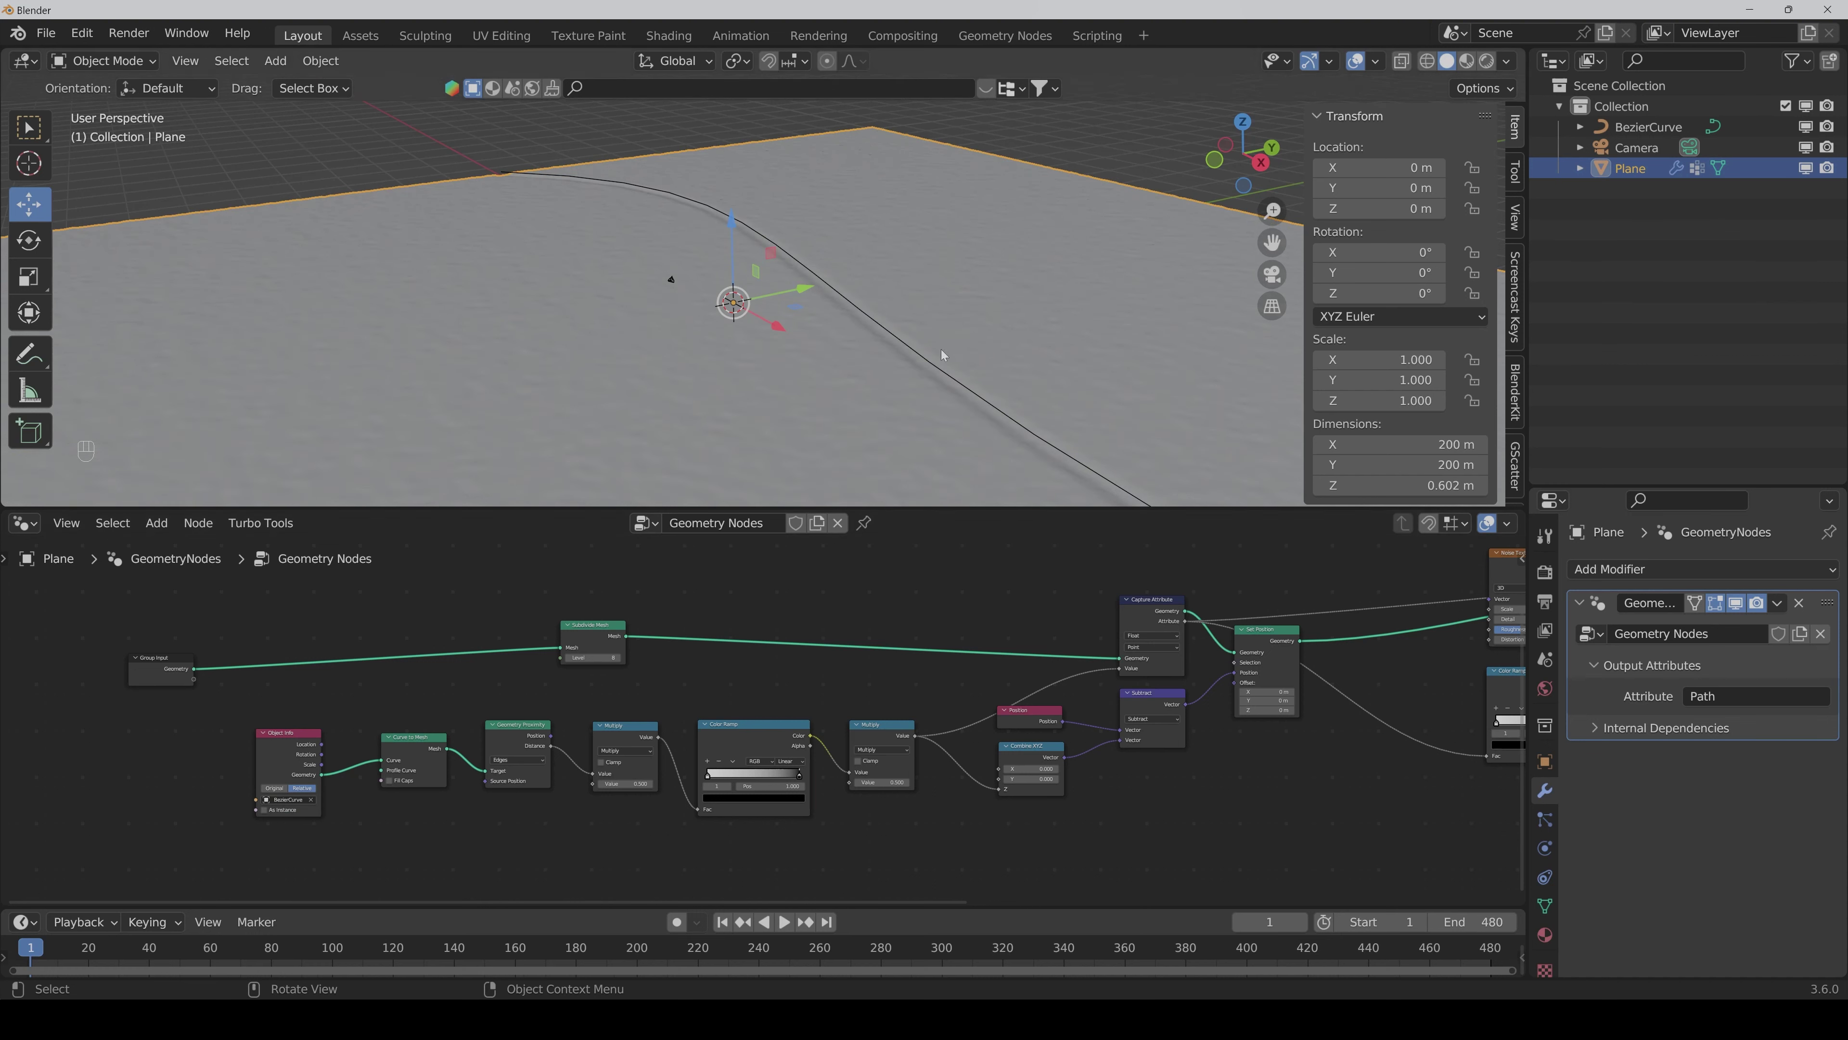
middle_drag(941, 349, 901, 335)
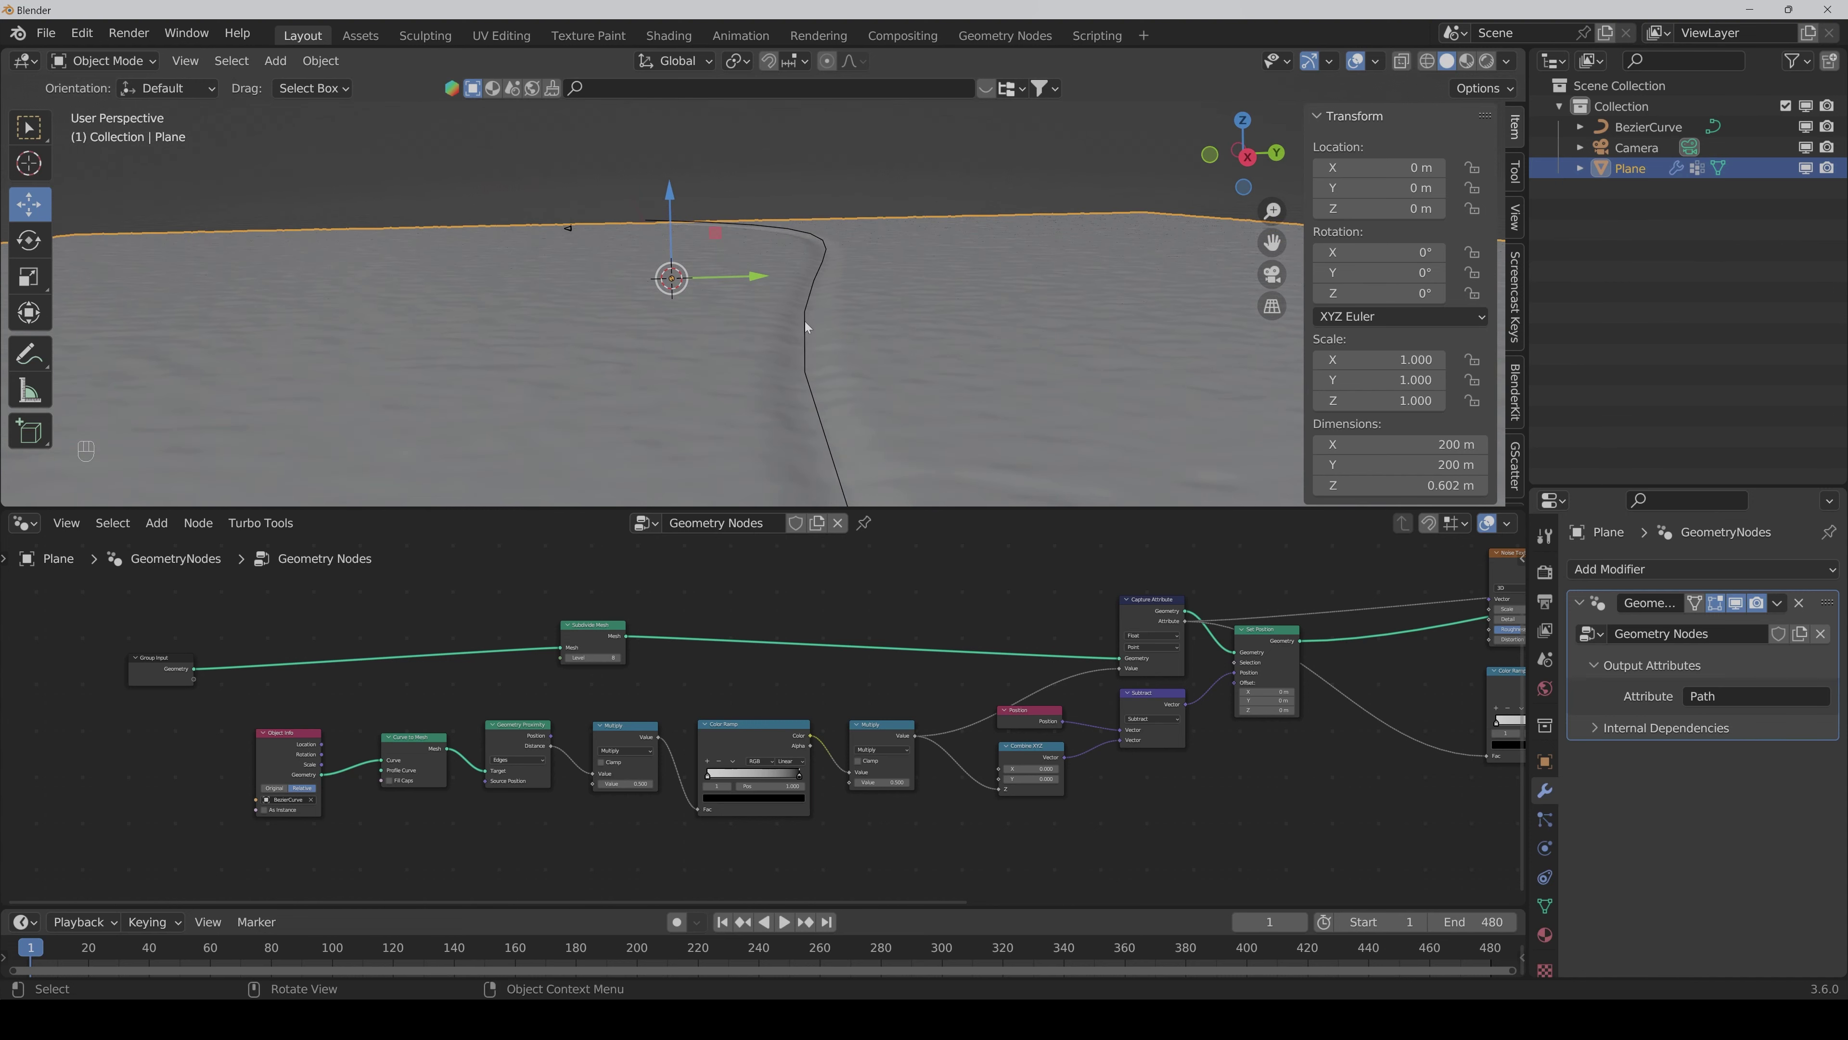
Step: Select the Bezier curve and move it about -5.52 m along the Y axis
click(1643, 127)
scroll(882, 338, down, 2)
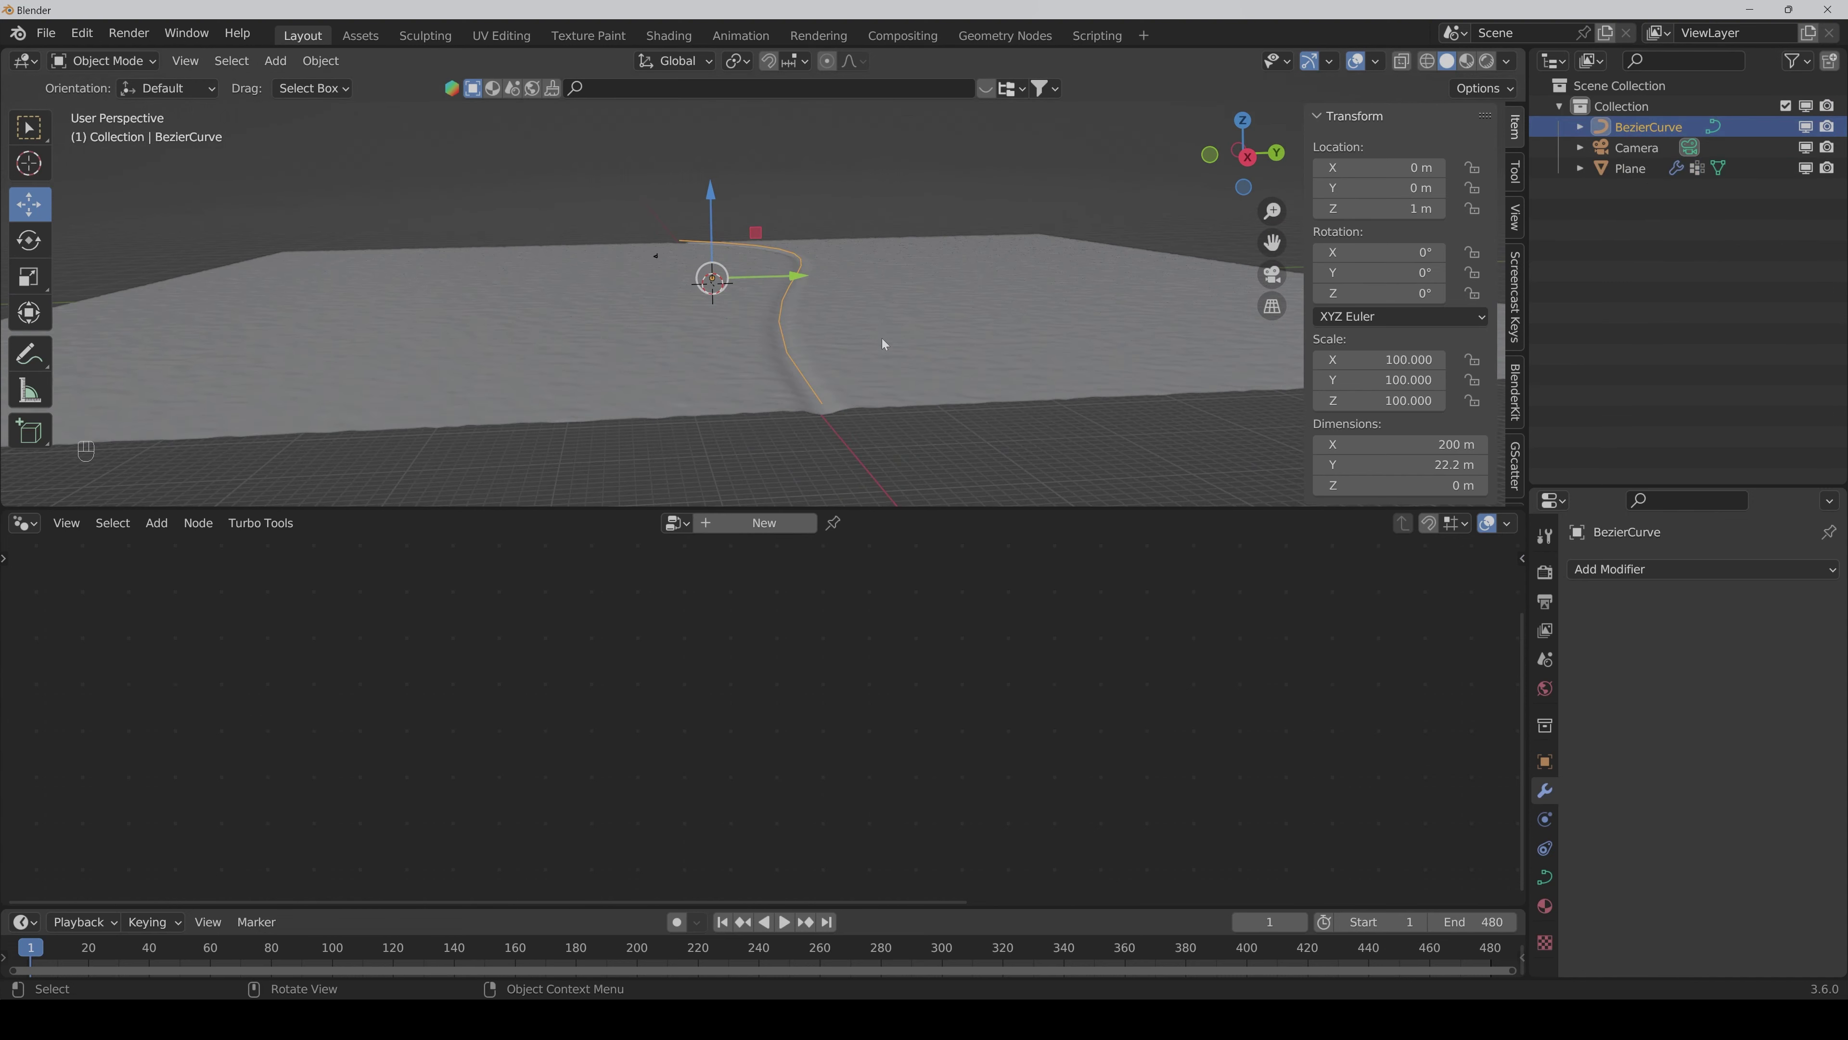
scroll(878, 355, up, 3)
drag(778, 278, 833, 392)
middle_drag(833, 392, 901, 373)
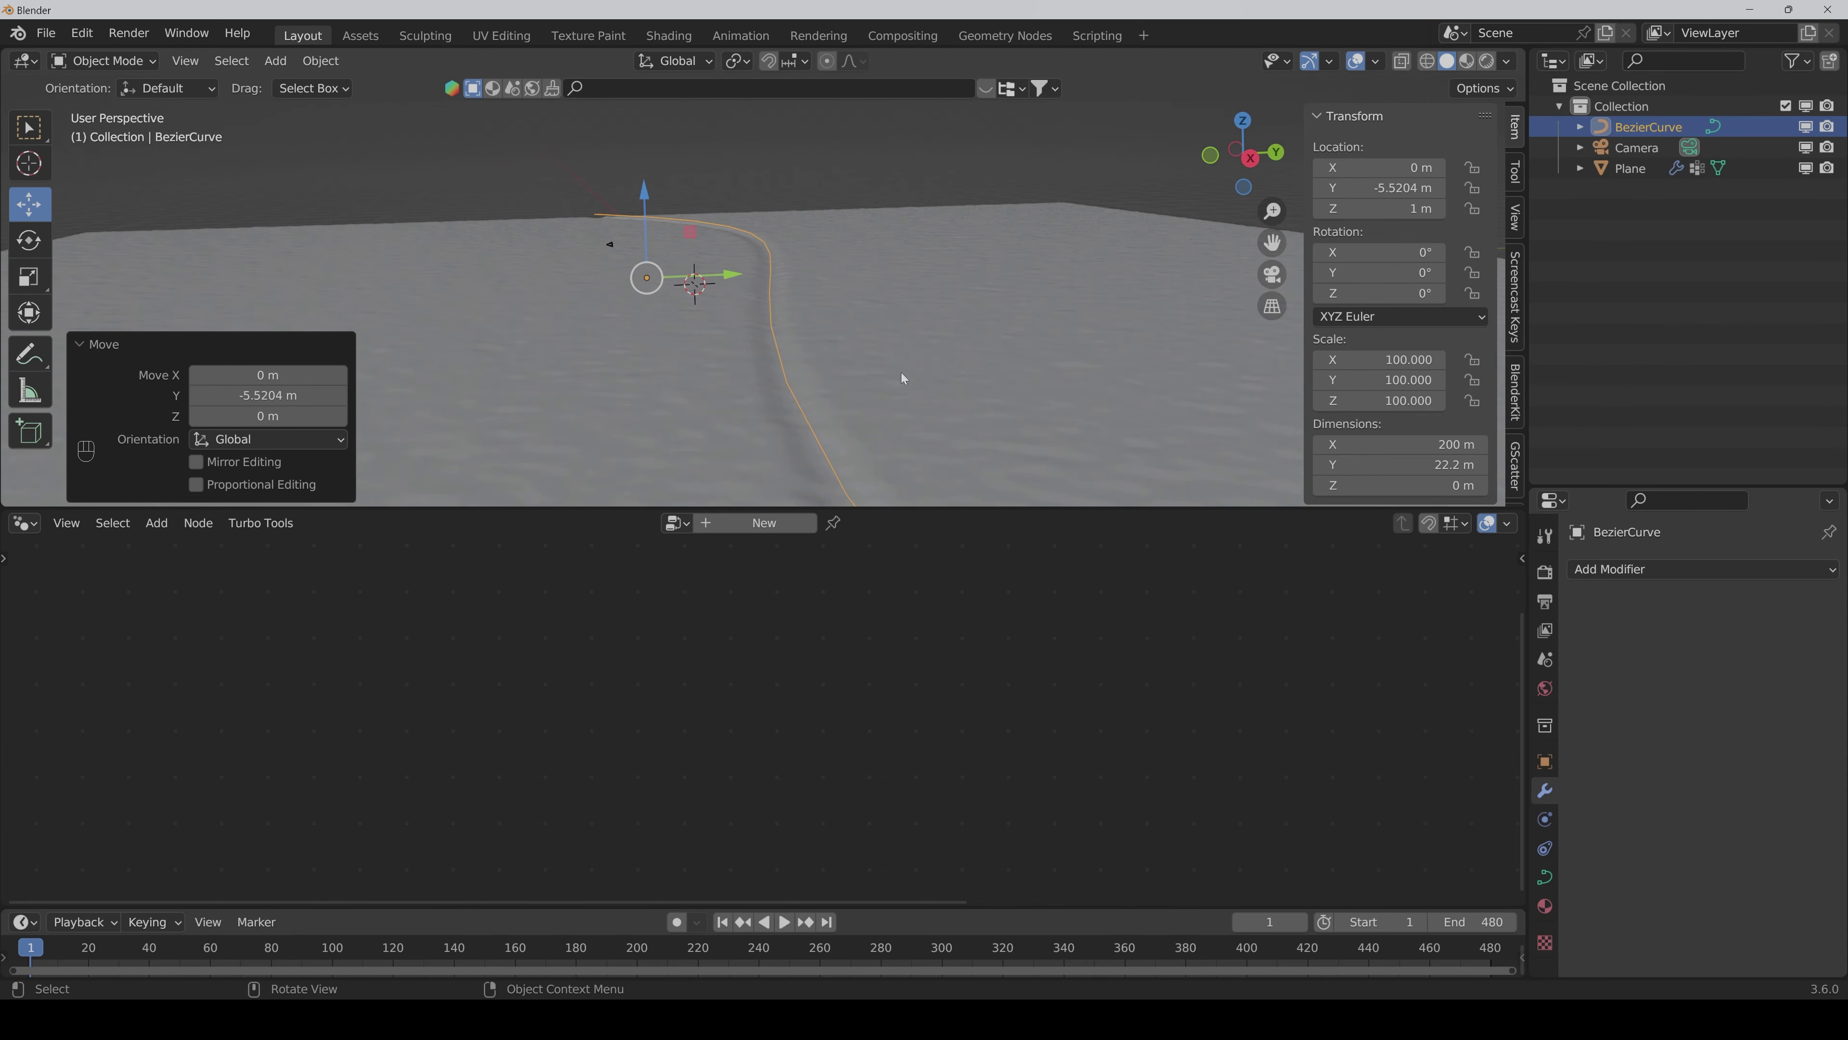
Step: Select the plane and set its Noise Texture node's Scale to 0.5
click(729, 374)
scroll(1125, 690, up, 2)
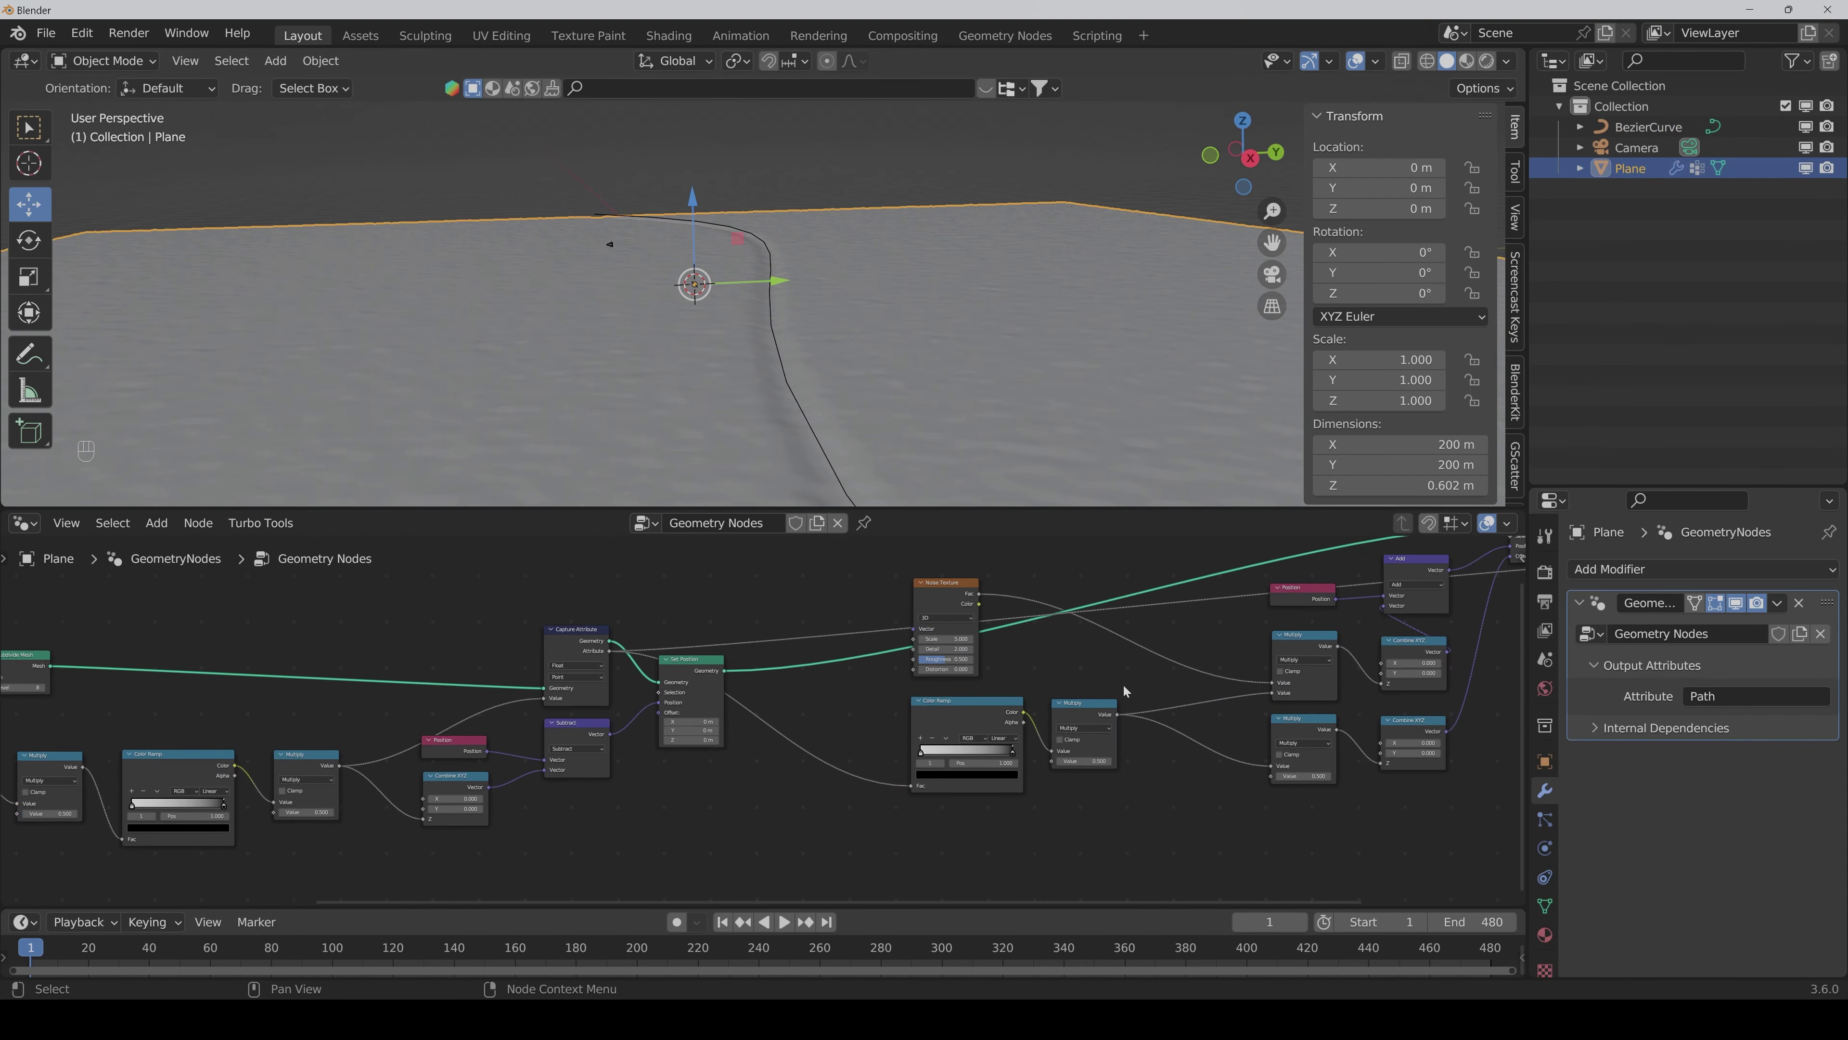
middle_drag(1124, 691, 1023, 724)
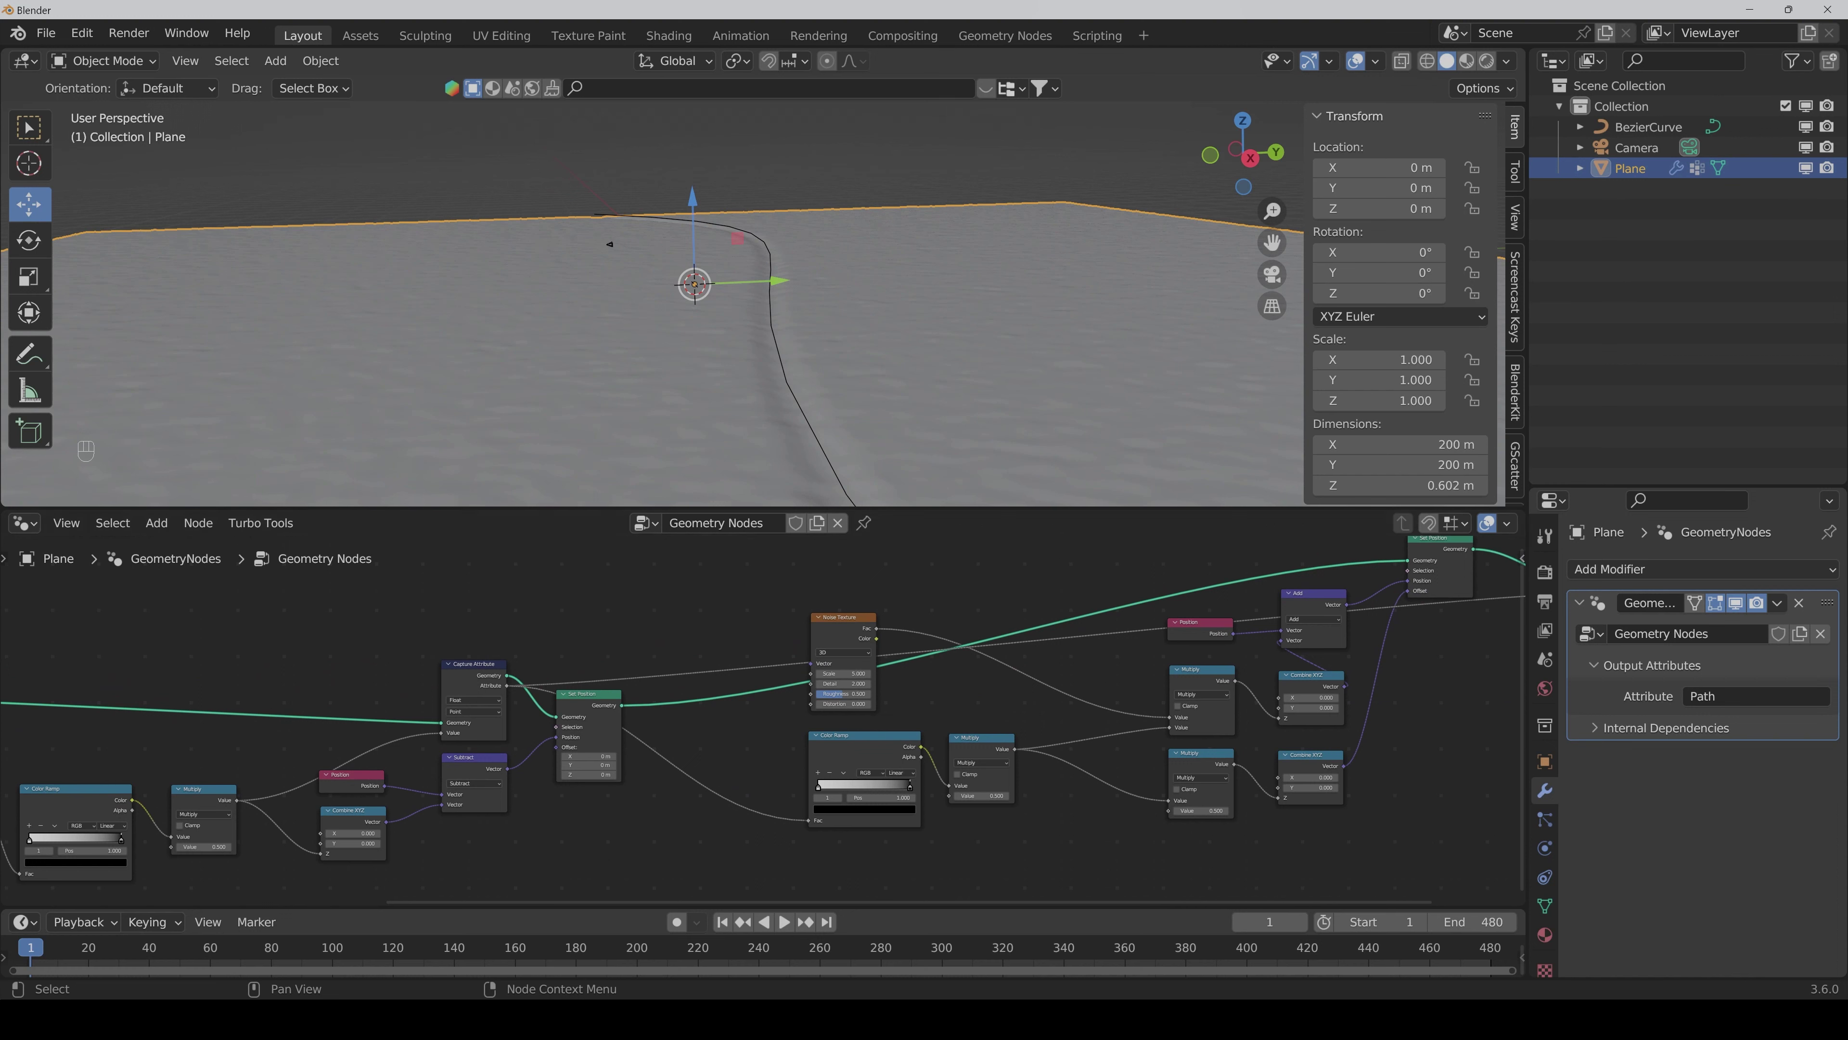
scroll(1166, 681, up, 1)
middle_drag(1166, 681, 1072, 707)
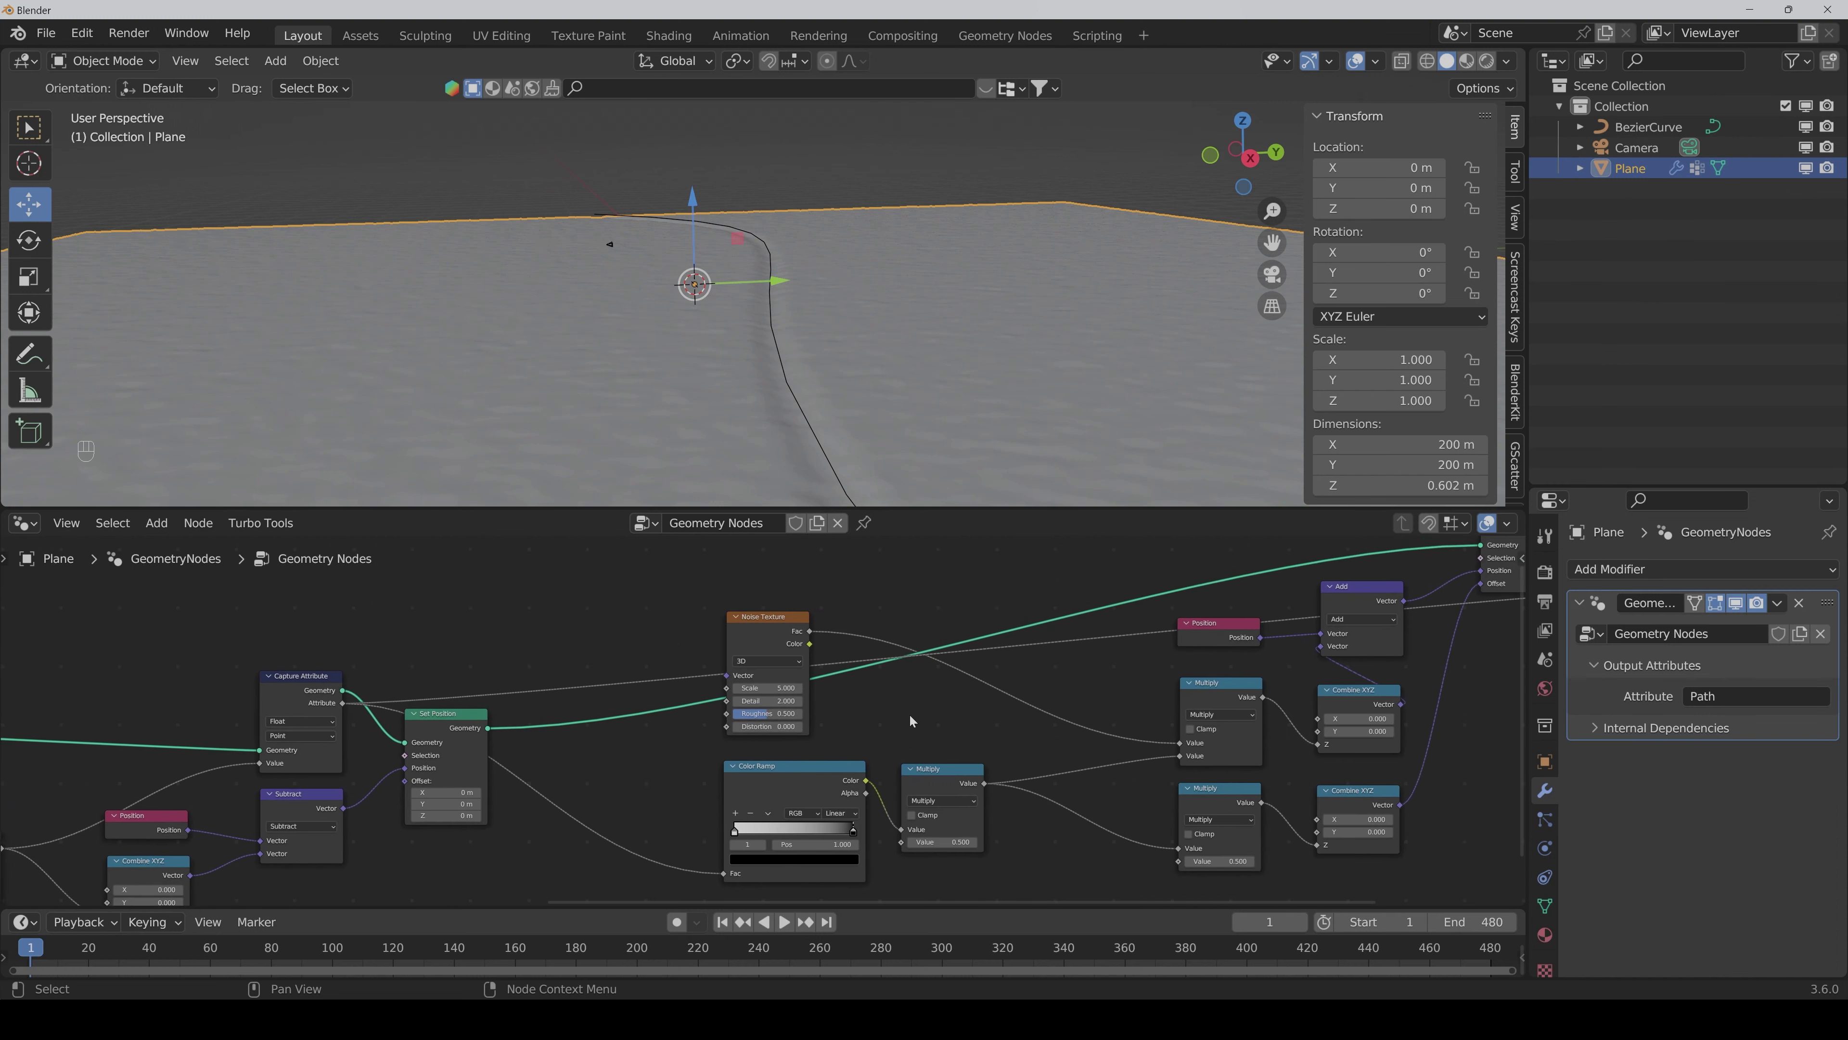
click(768, 687)
key(BackSpace)
text(.5)
key(Return)
Step: Clear the selection on the terrain plane
middle_drag(795, 296, 953, 321)
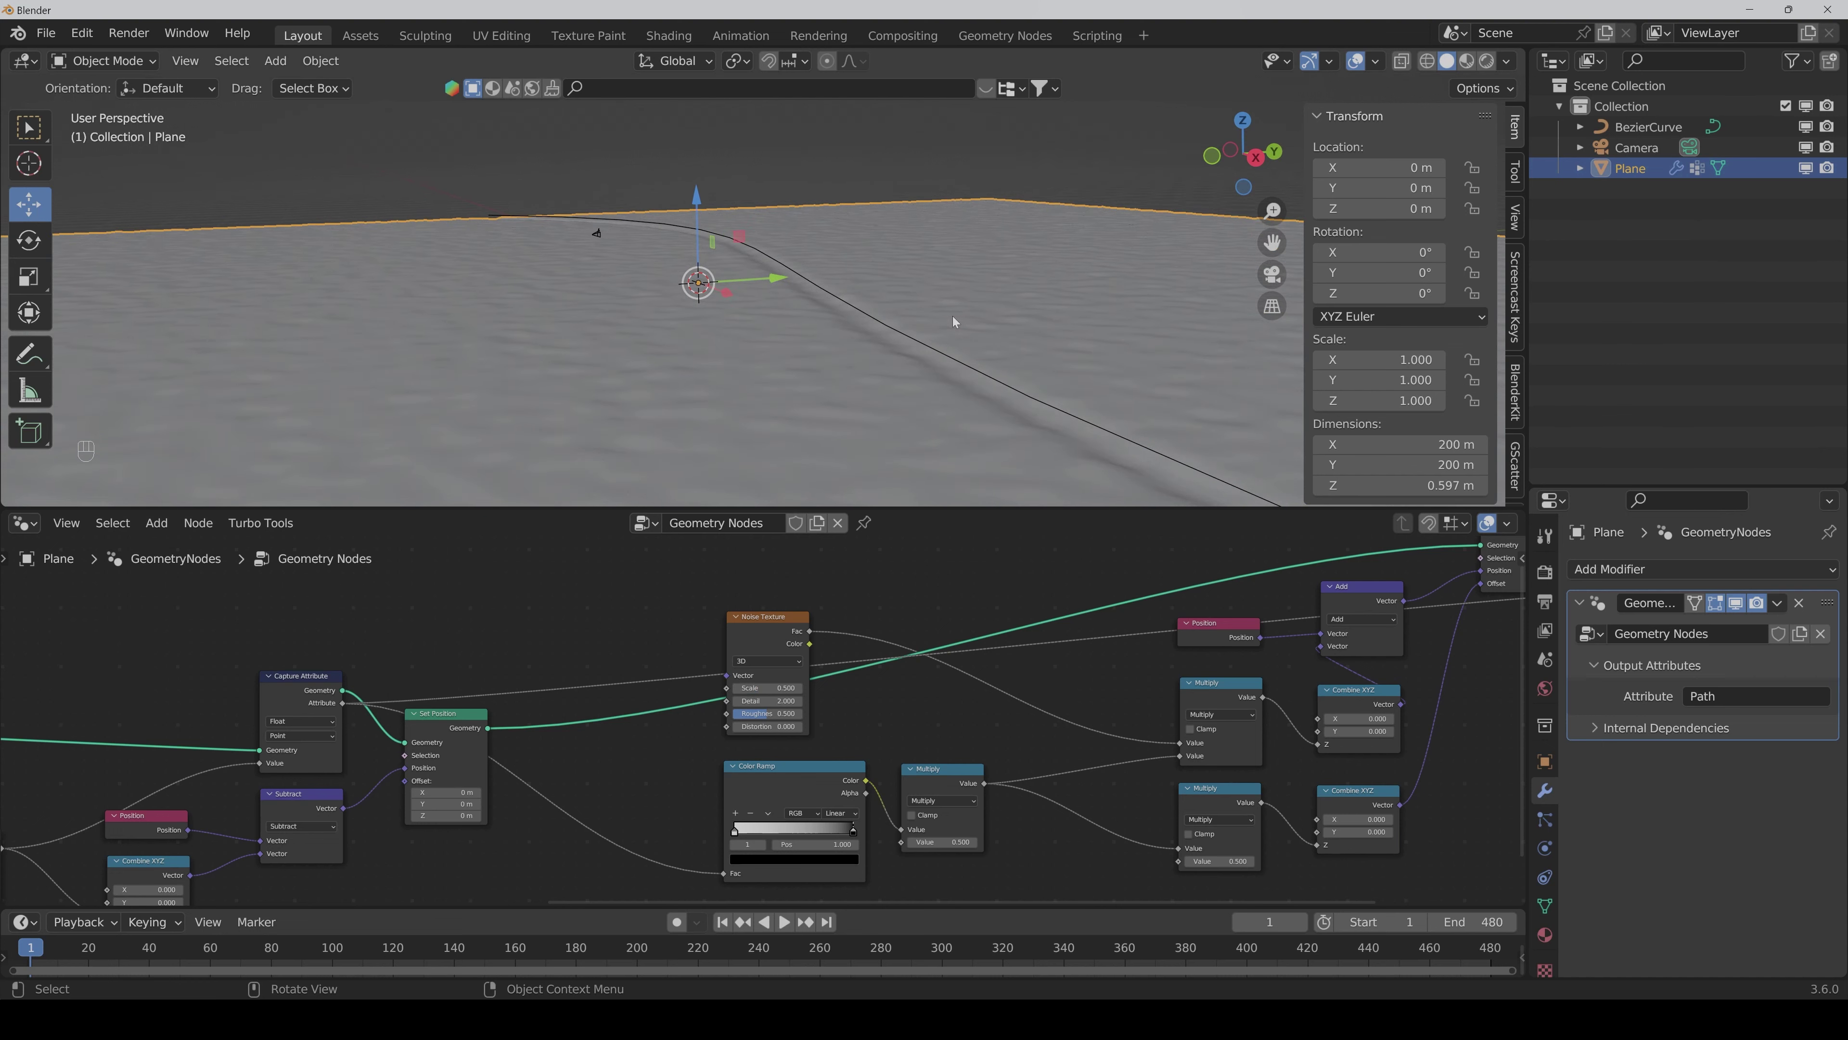
scroll(953, 316, down, 5)
scroll(953, 316, up, 2)
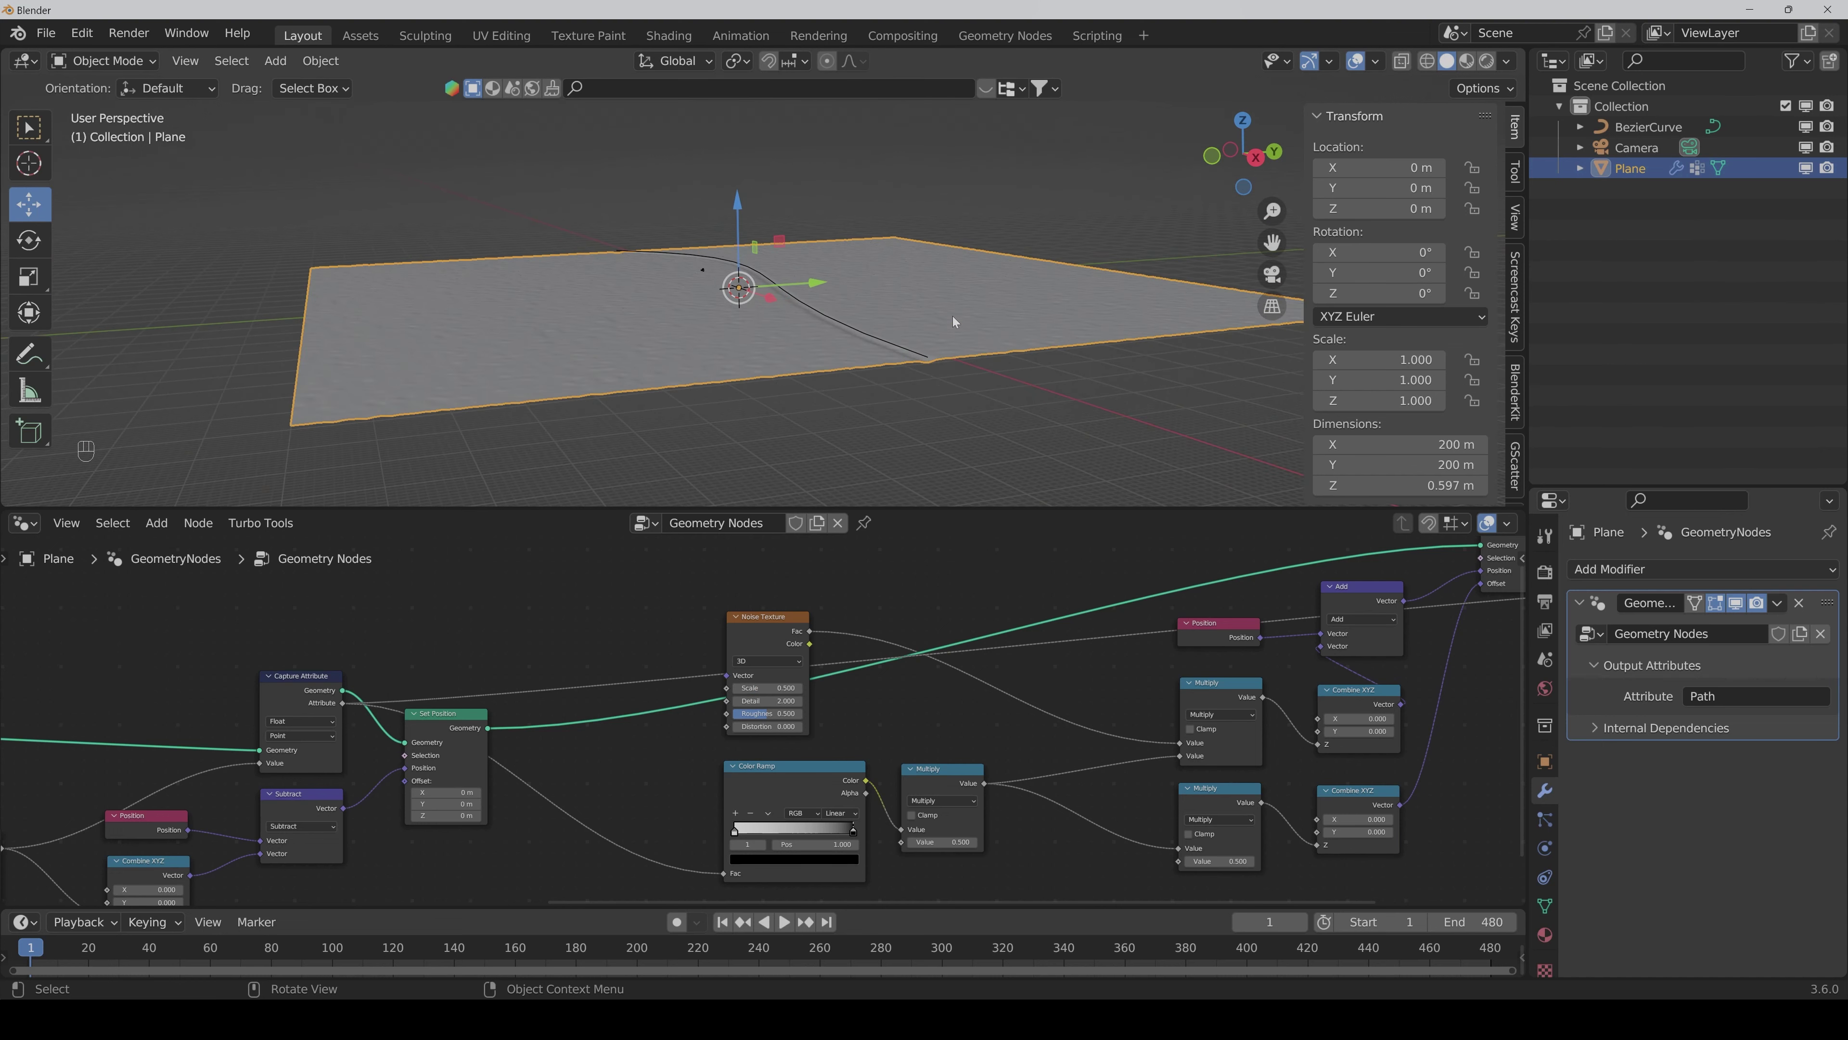
click(979, 437)
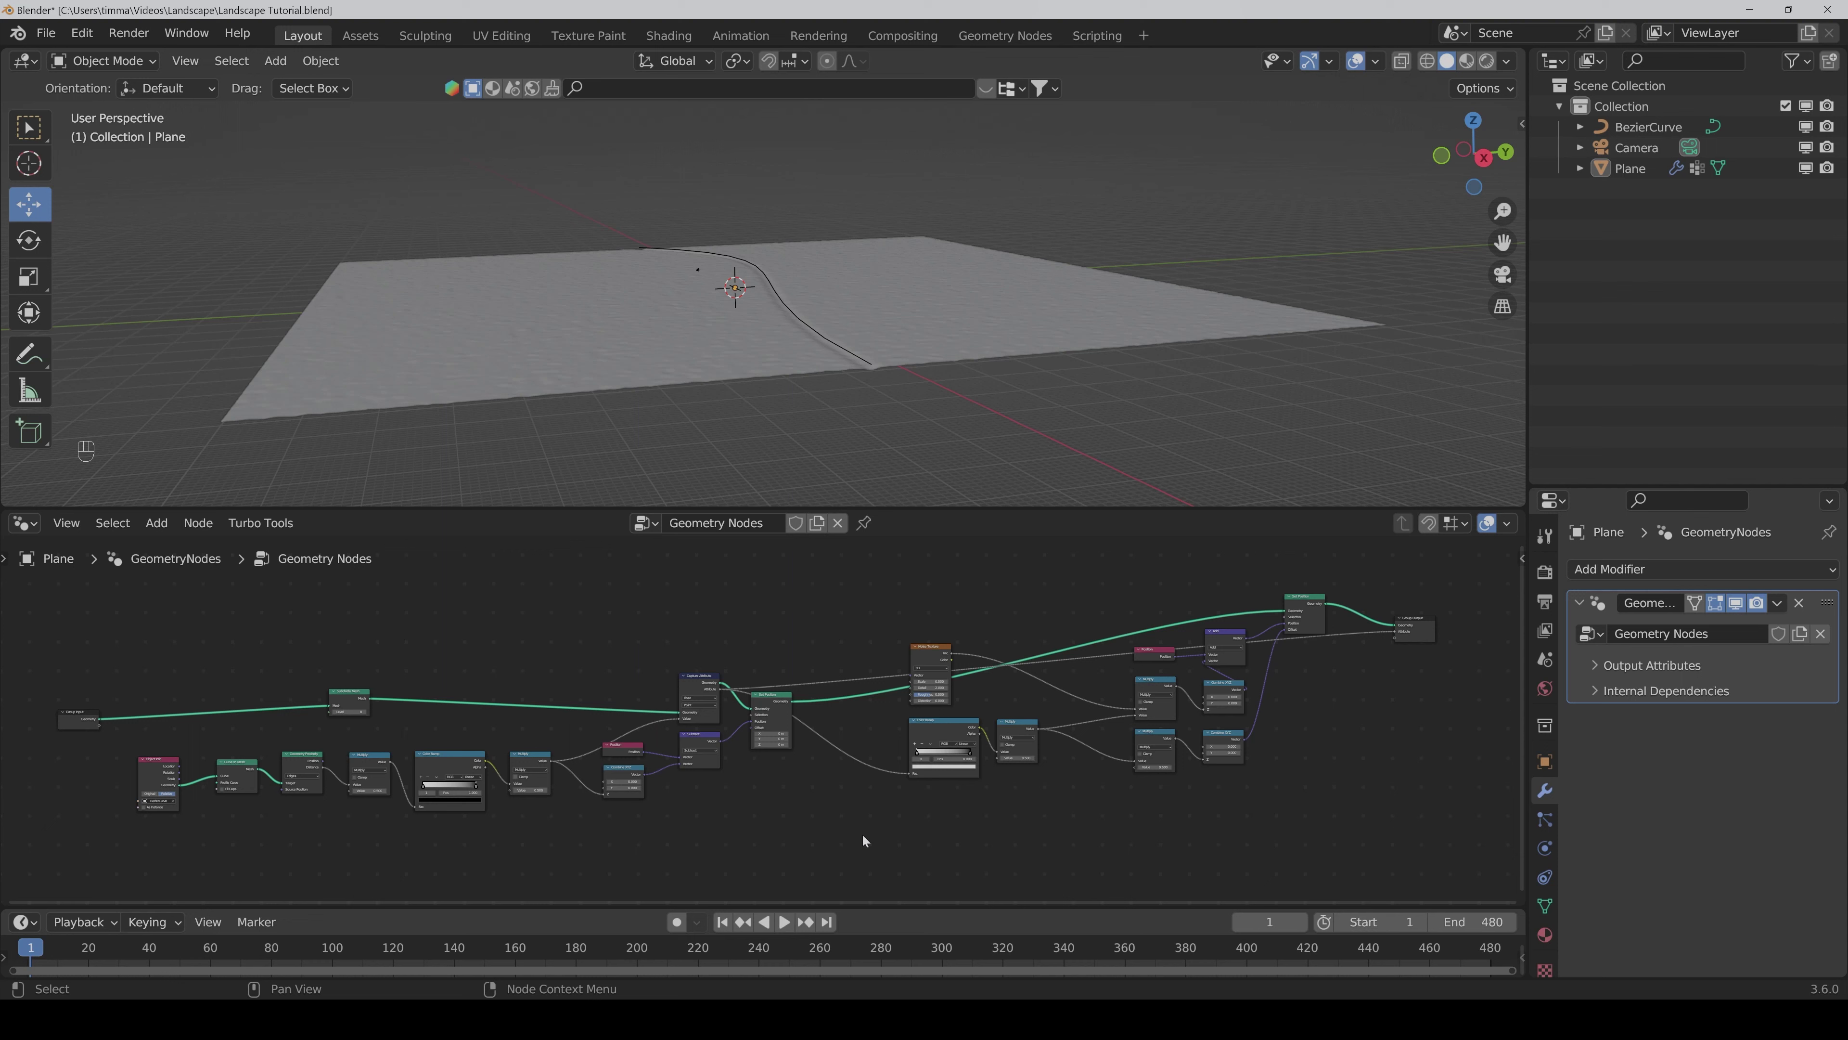
Step: Set the white stop of the path's Color Ramp, after the Geometry Proximity branch, to position 0.4
scroll(839, 382, up, 3)
middle_drag(839, 381, 928, 391)
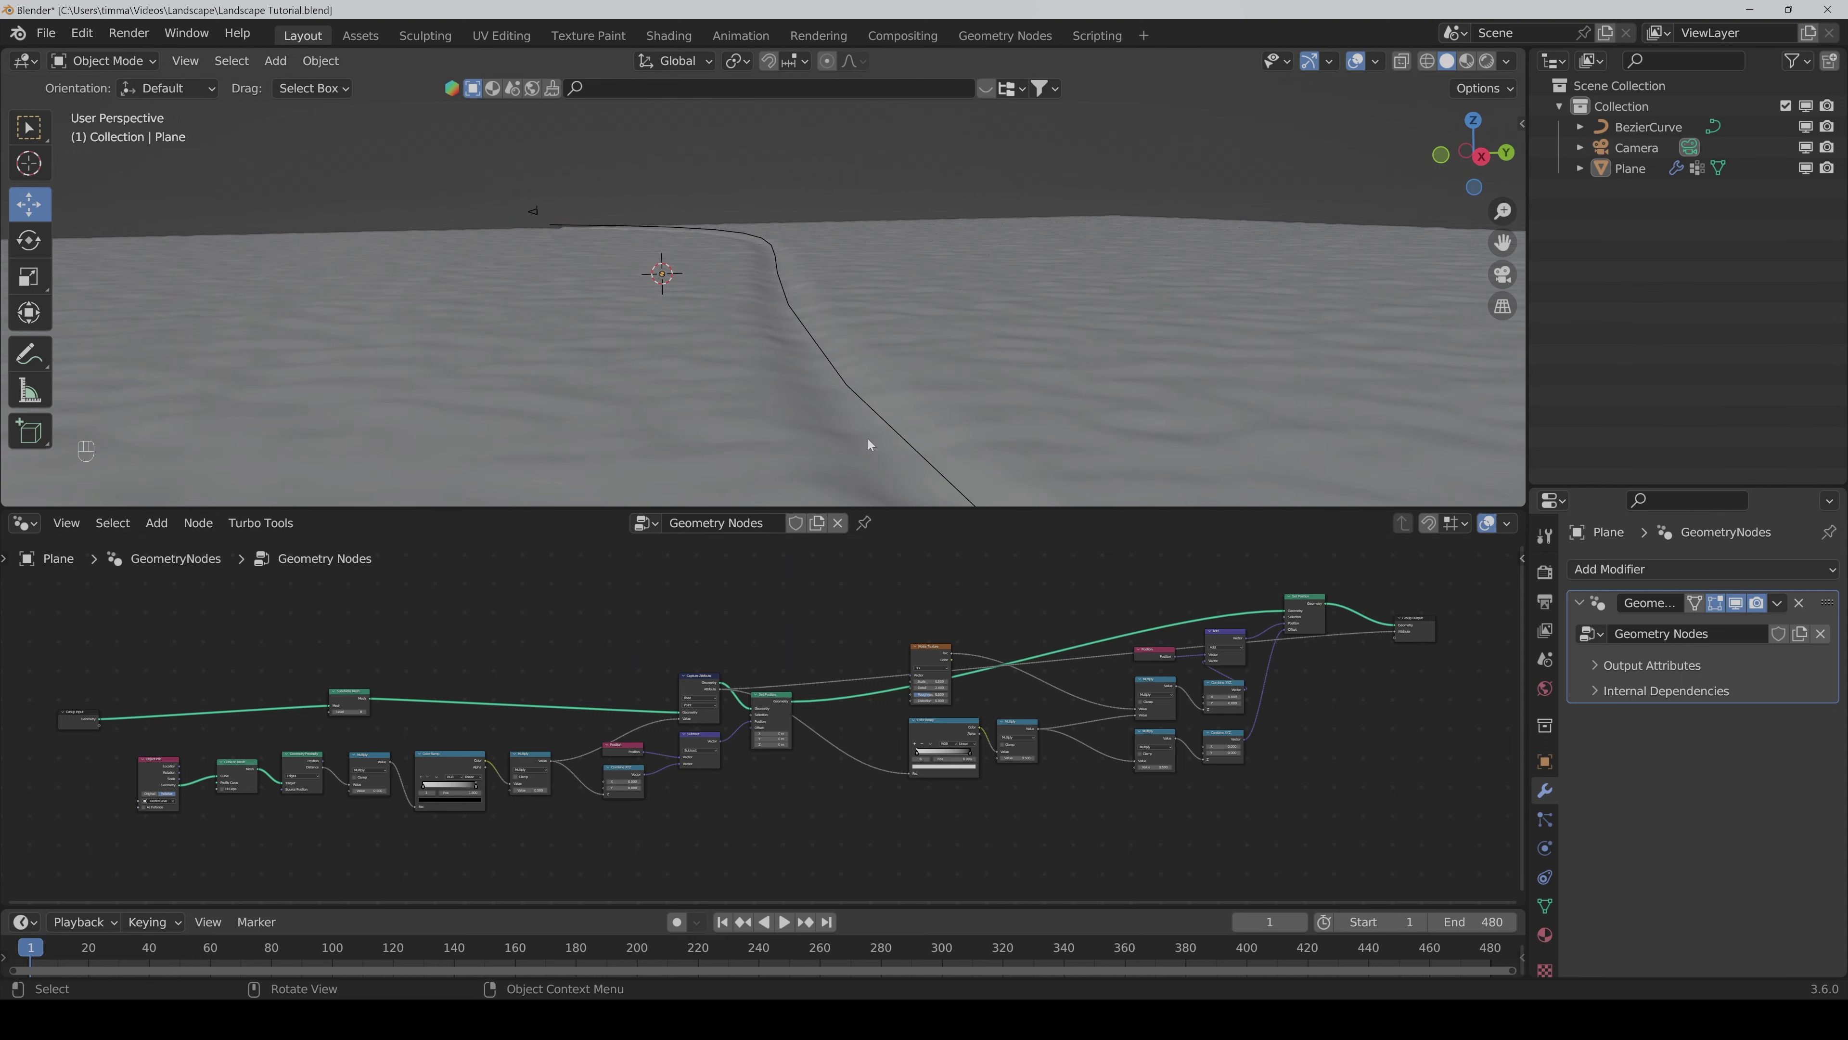
scroll(470, 852, up, 2)
scroll(676, 785, up, 1)
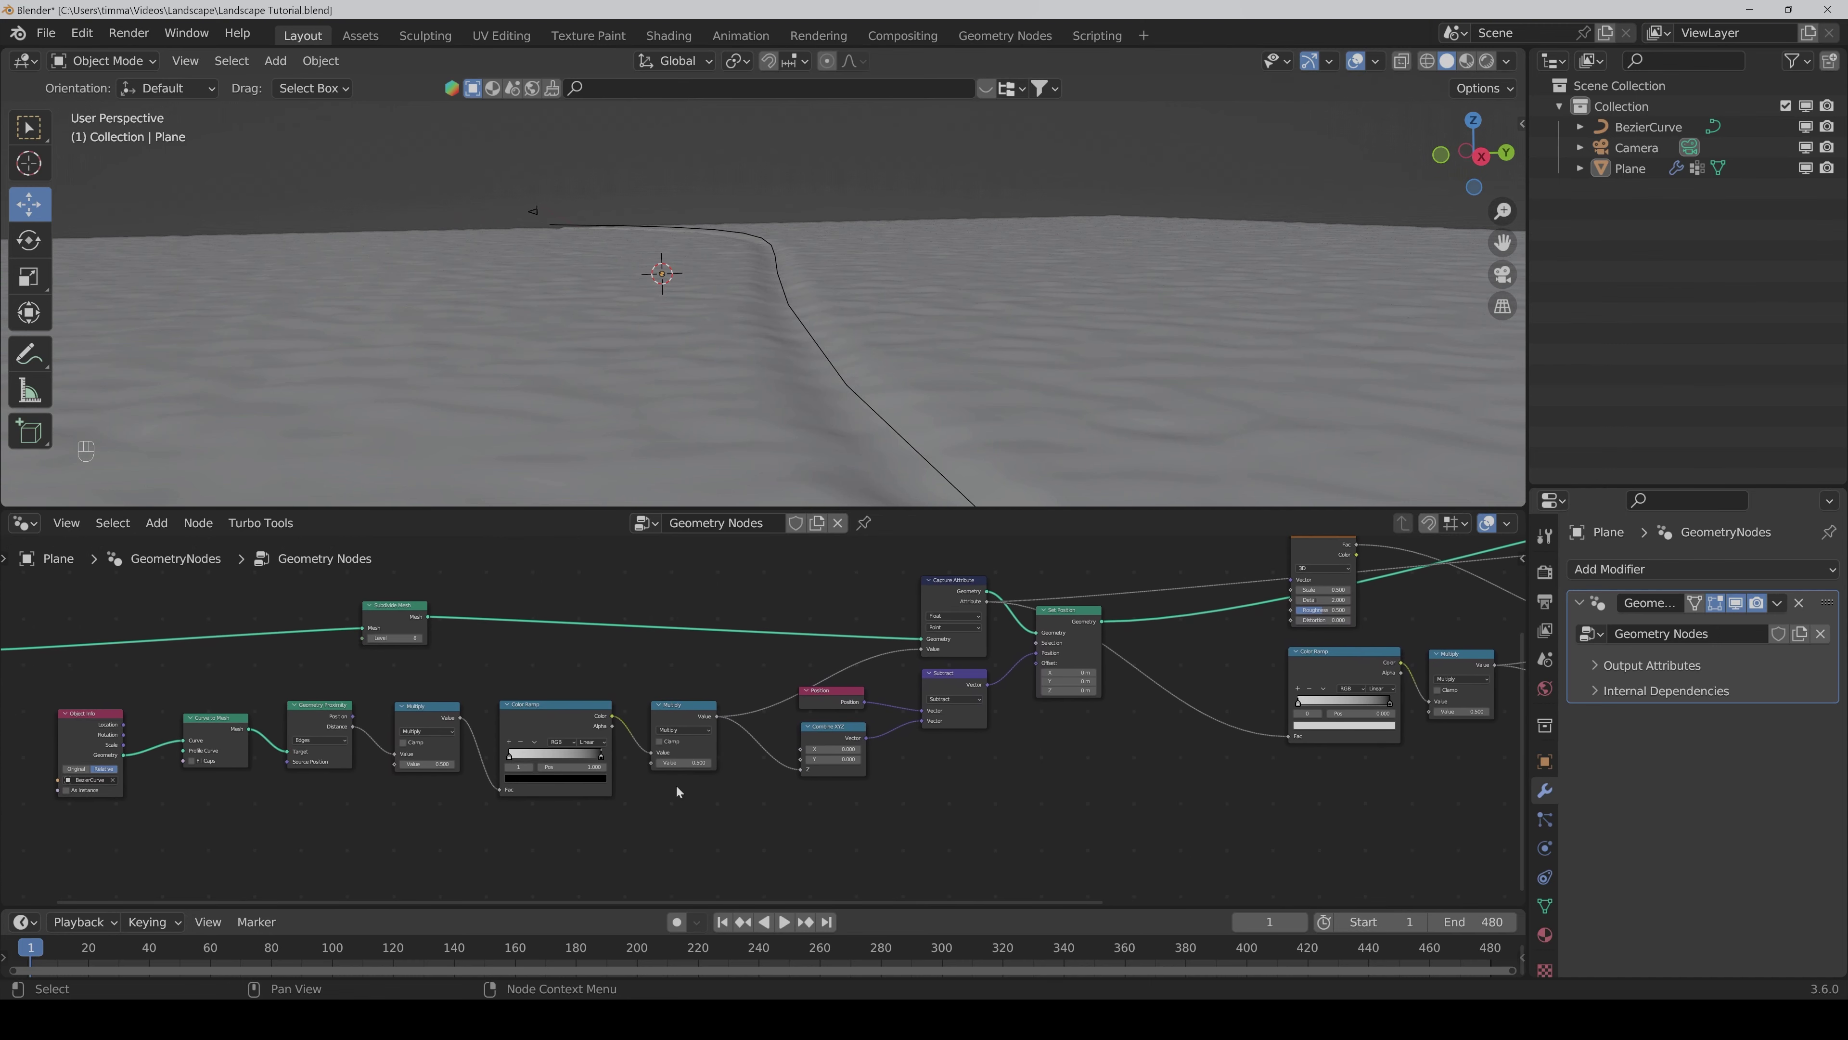
scroll(627, 845, up, 1)
scroll(627, 845, up, 1)
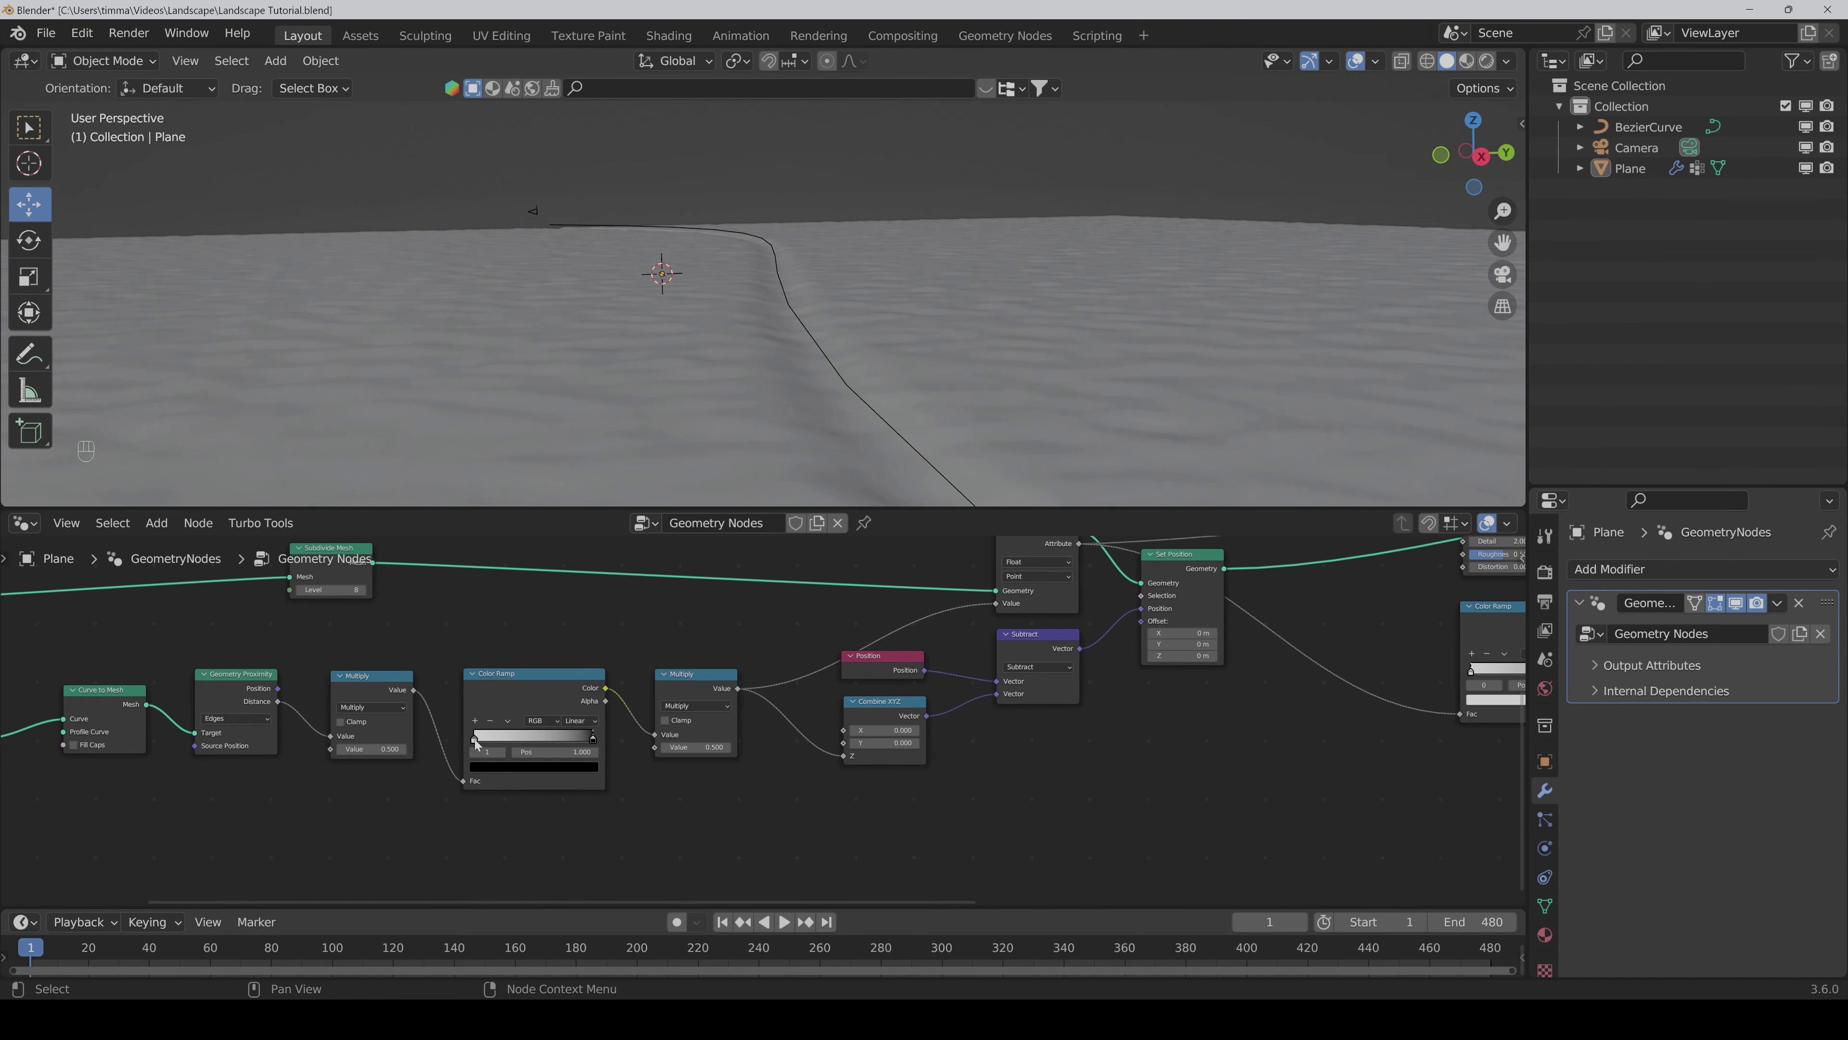
drag(475, 740, 572, 741)
click(525, 740)
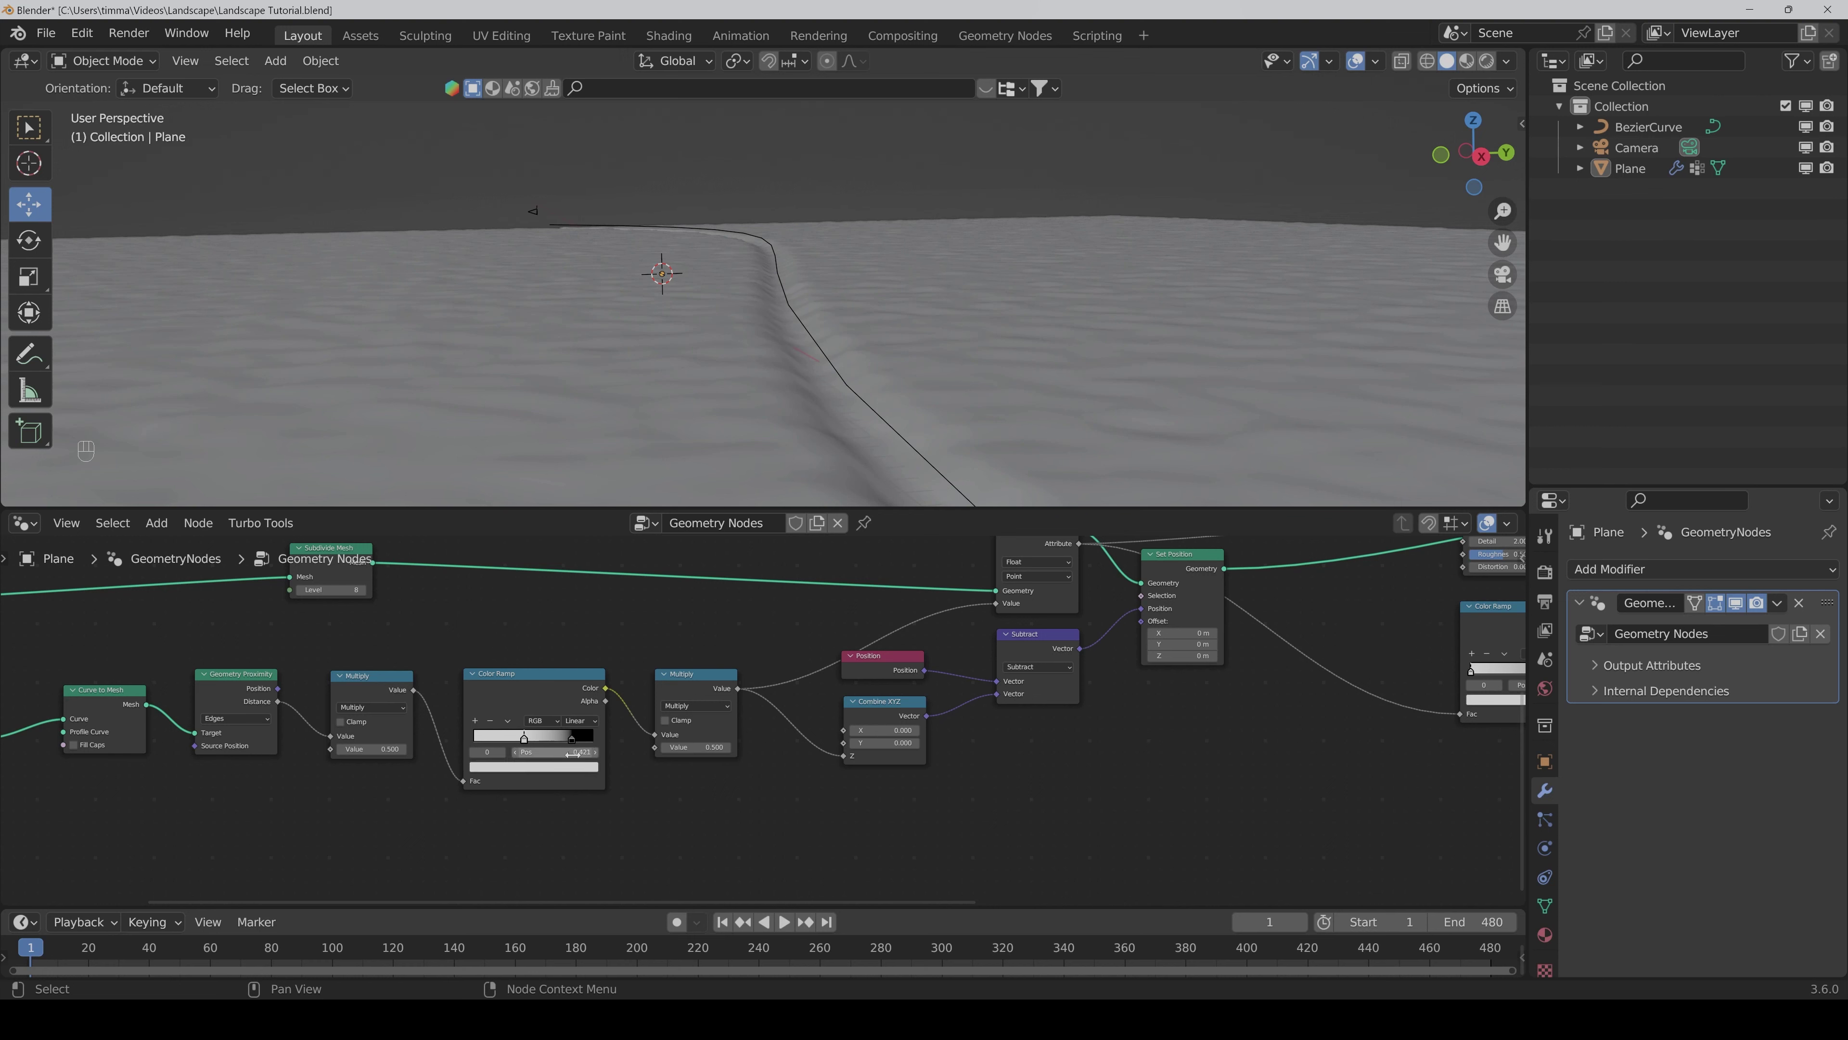
click(568, 754)
key(BackSpace)
text(.4)
key(Return)
Step: Set the black stop of the path's Color Ramp to position 0.68
click(571, 738)
click(553, 752)
key(BackSpace)
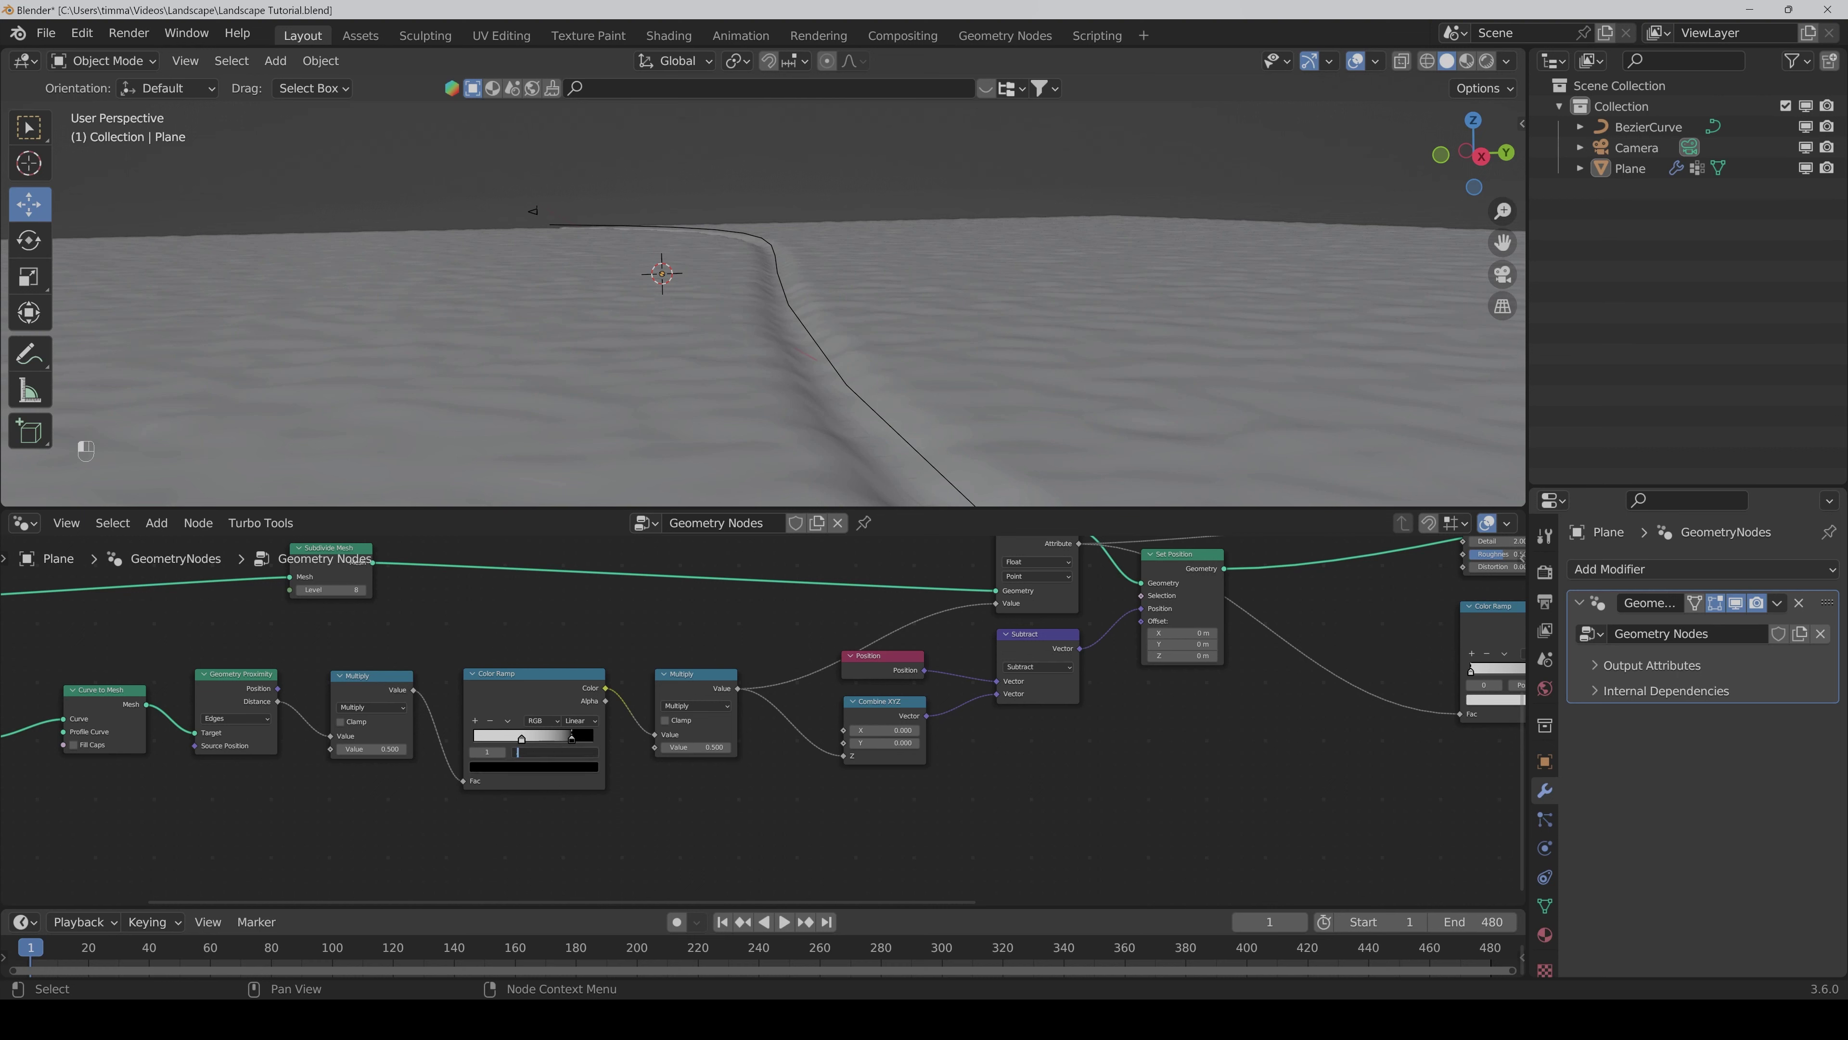
text(.68)
key(Return)
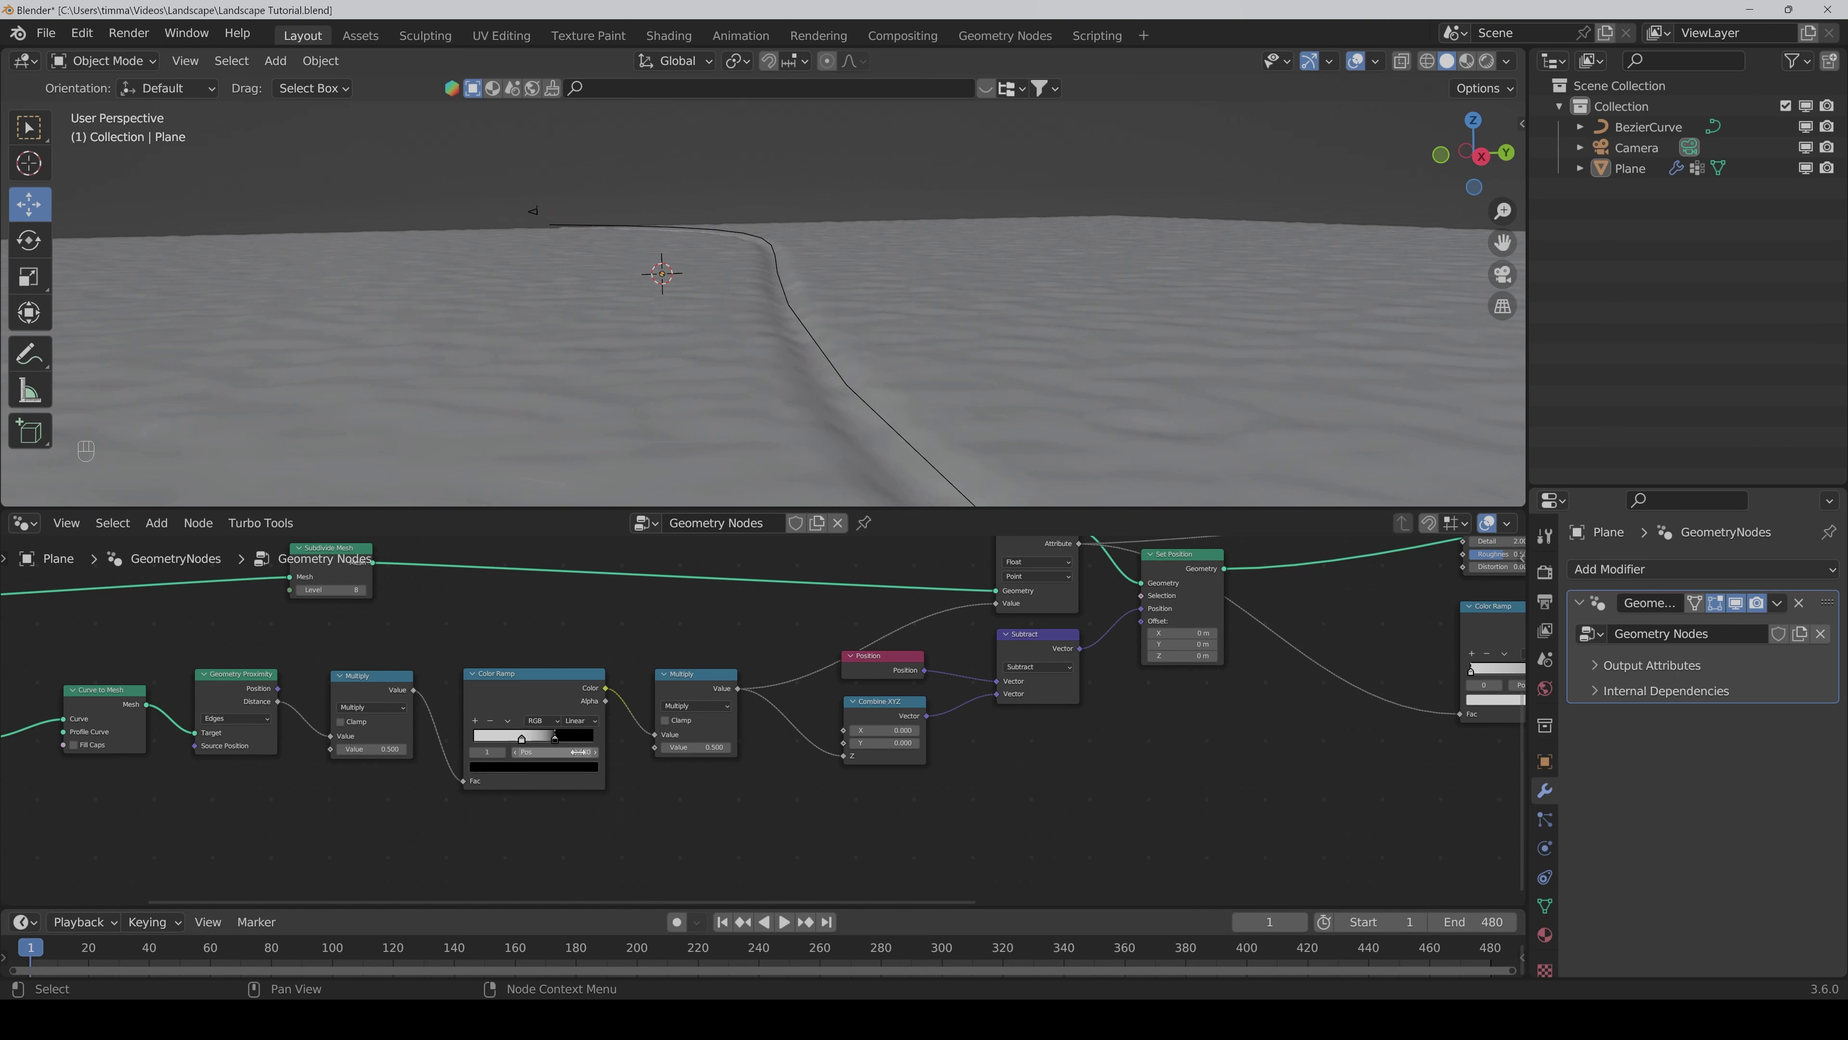
Step: Set the black stop of the Color Ramp below the Noise Texture to position 0.5
middle_drag(1333, 768, 641, 821)
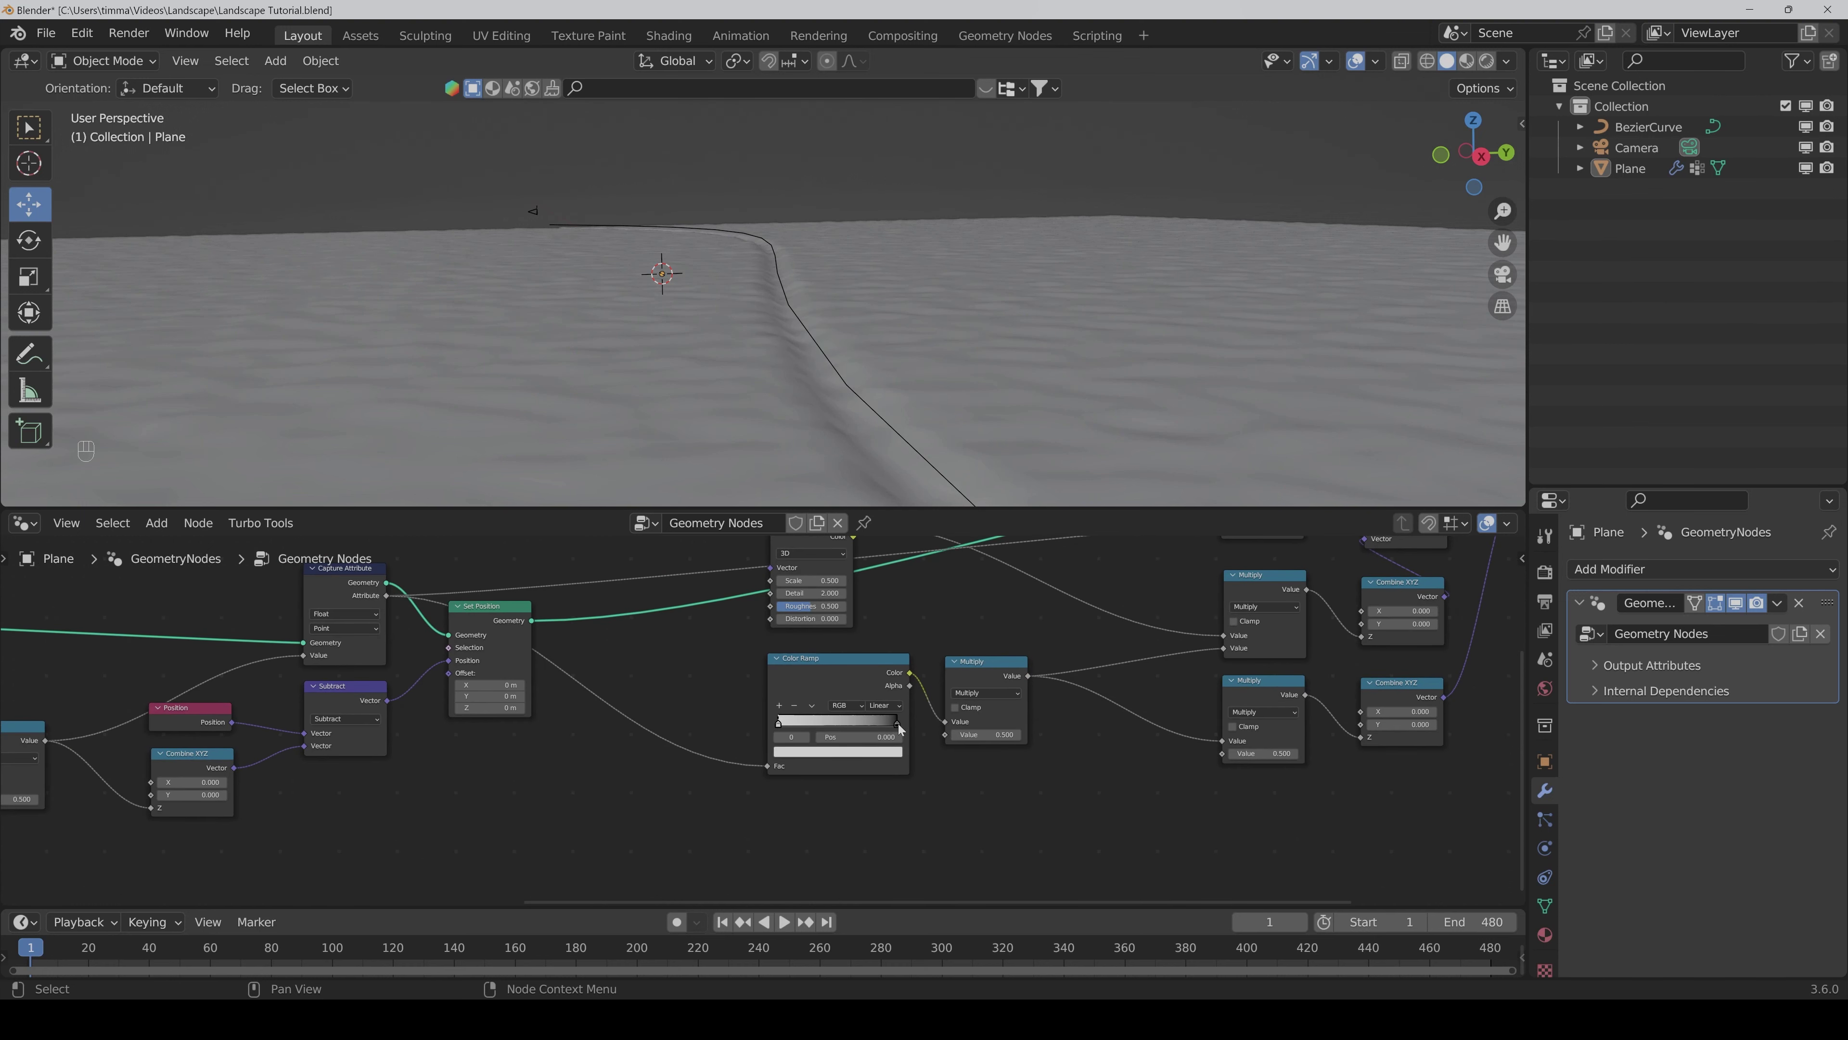
click(897, 724)
click(859, 737)
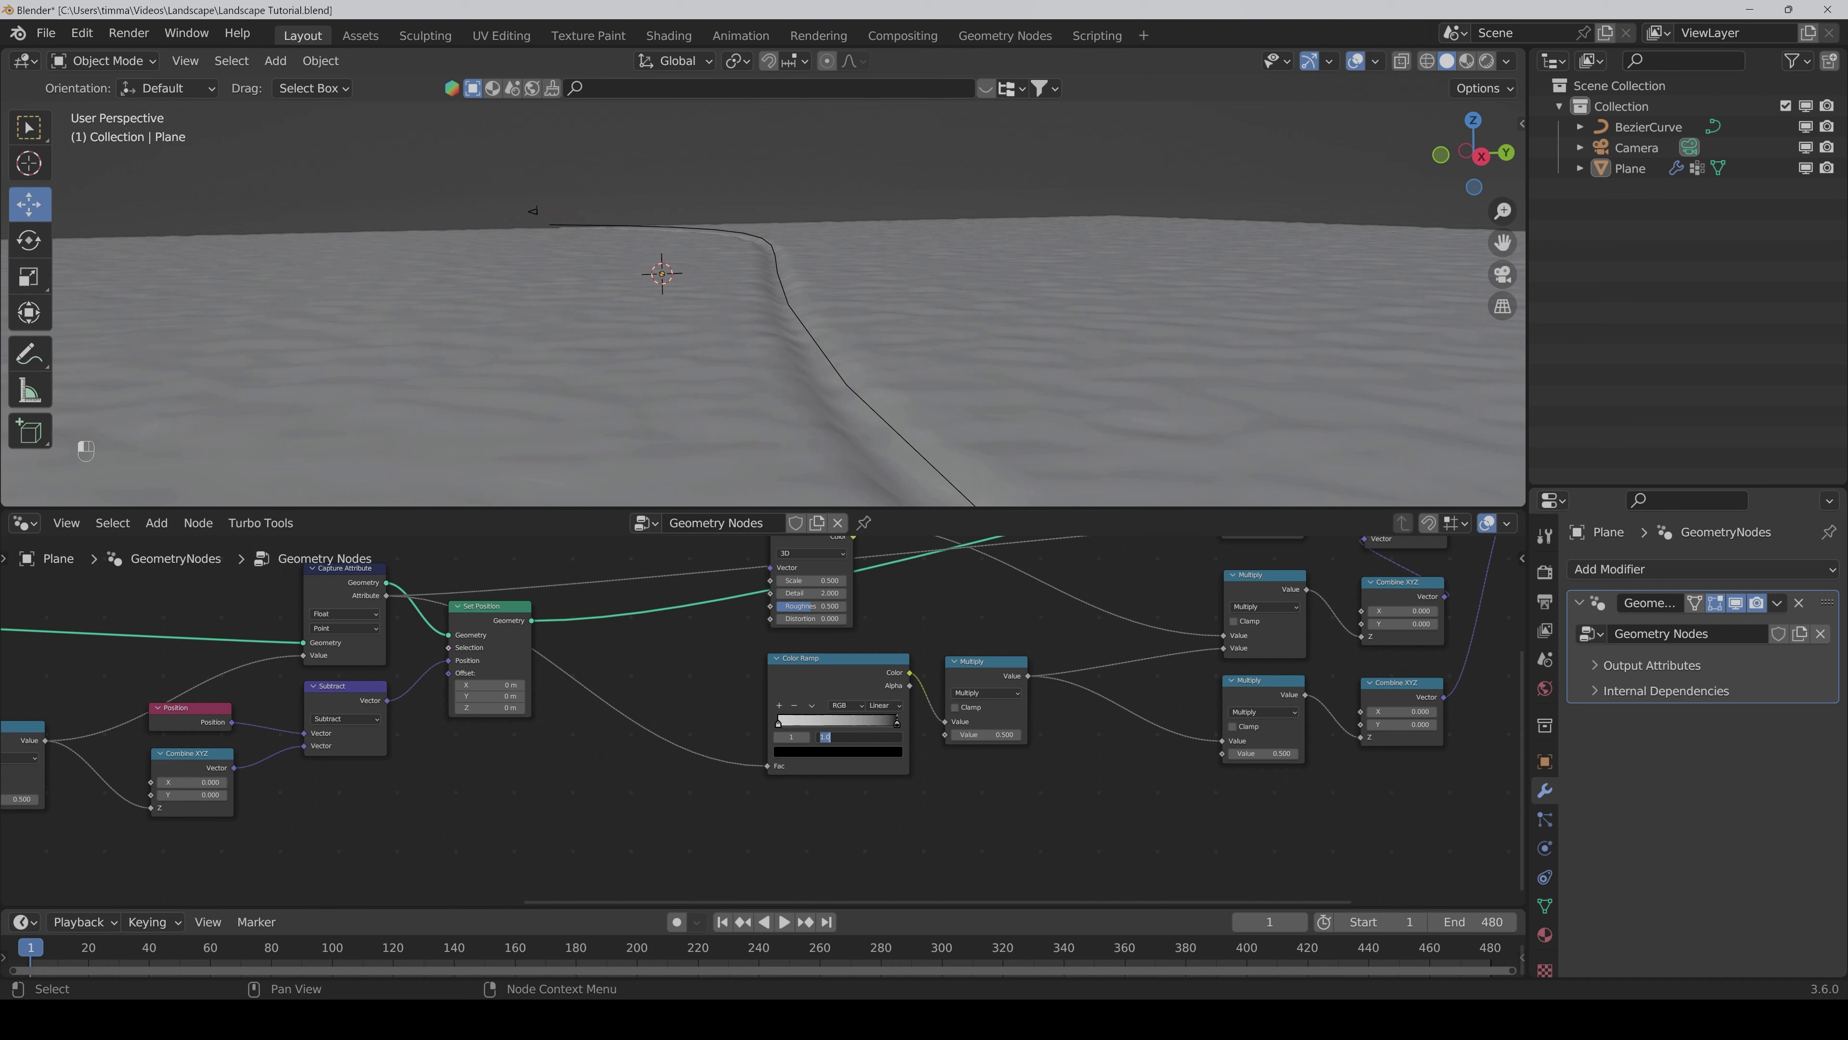
text(.5)
key(Return)
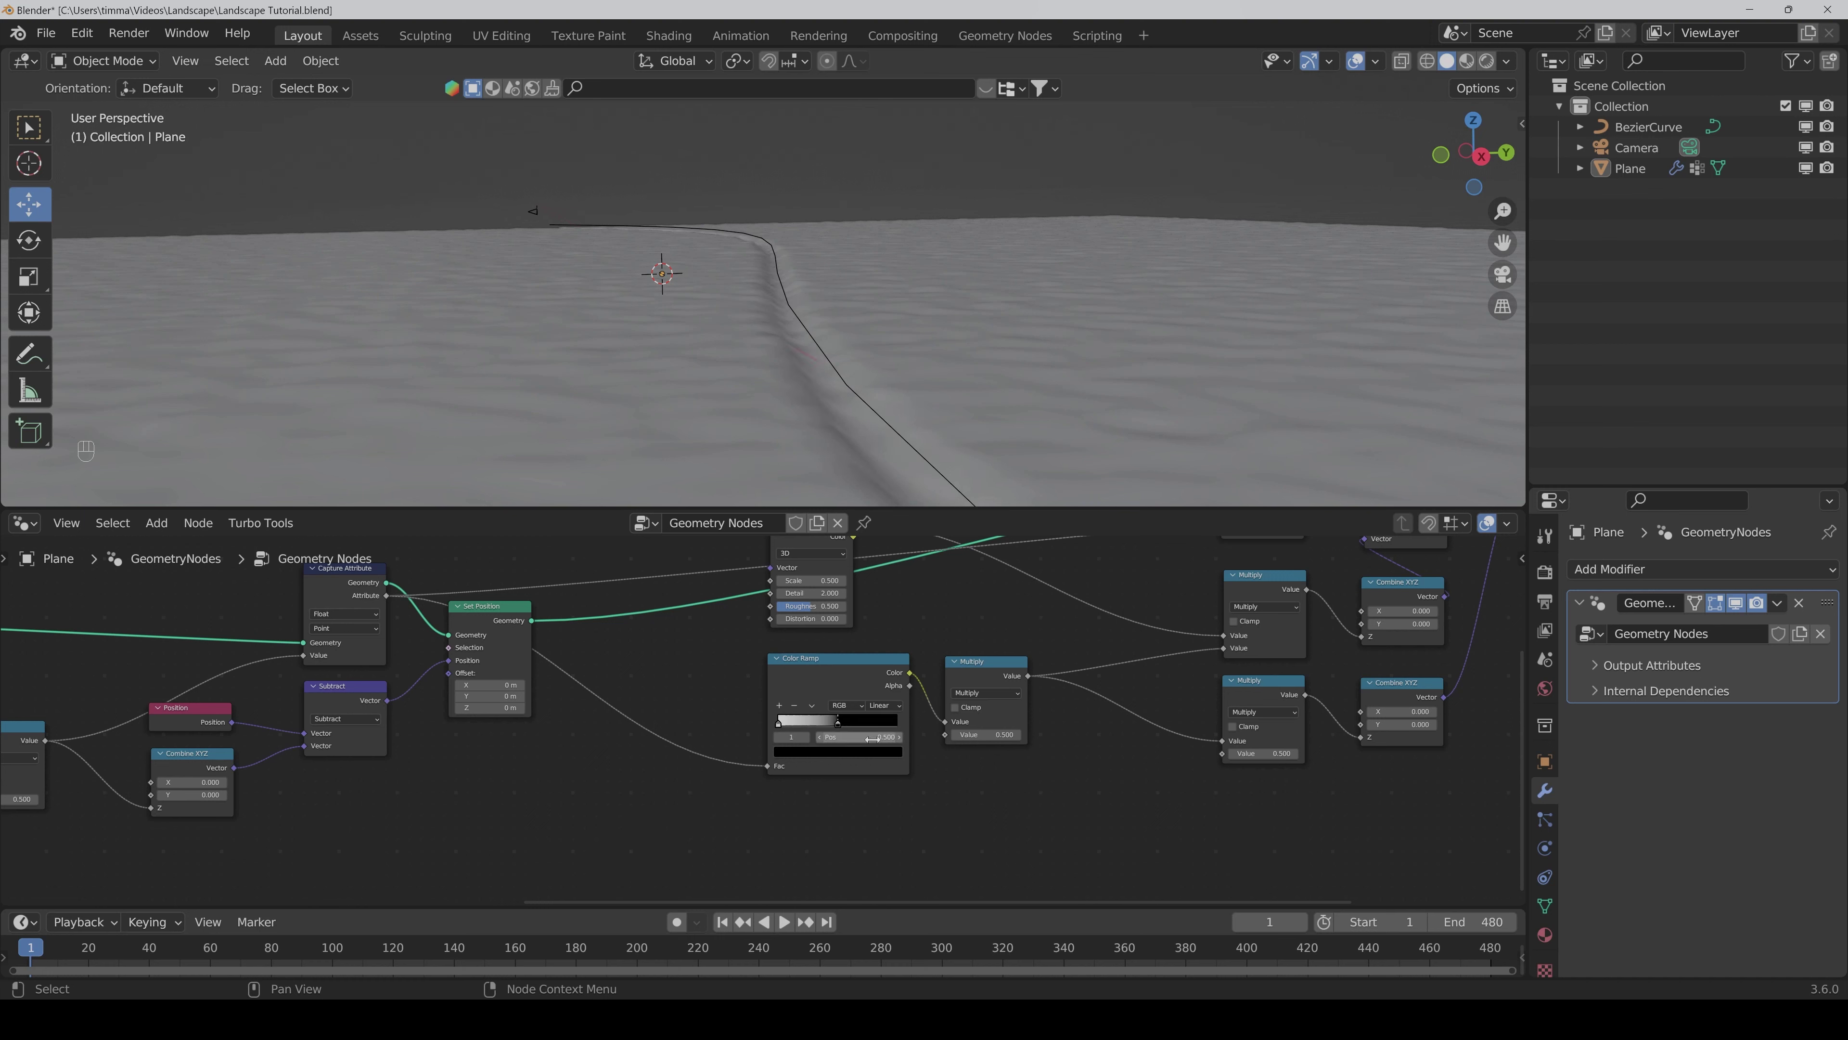
Step: Rename the geometry node tree as Terrain
scroll(685, 847, down, 5)
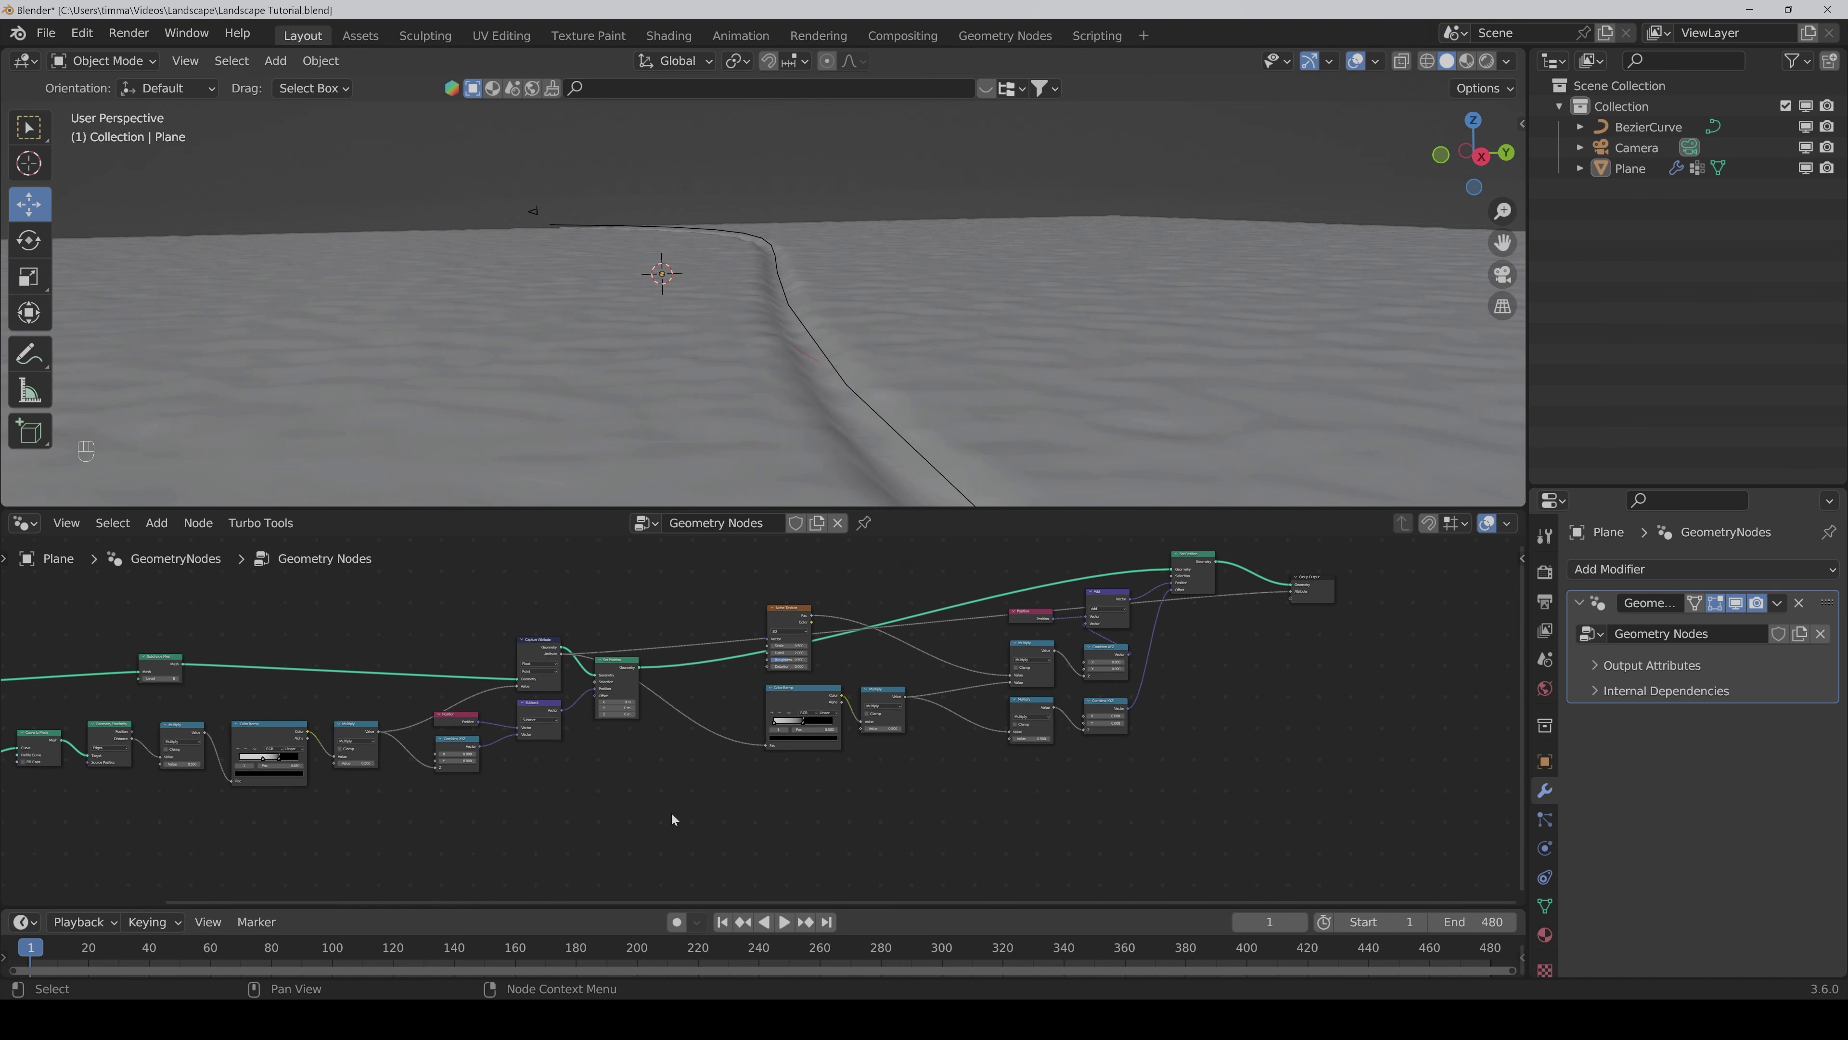
middle_drag(671, 812, 805, 858)
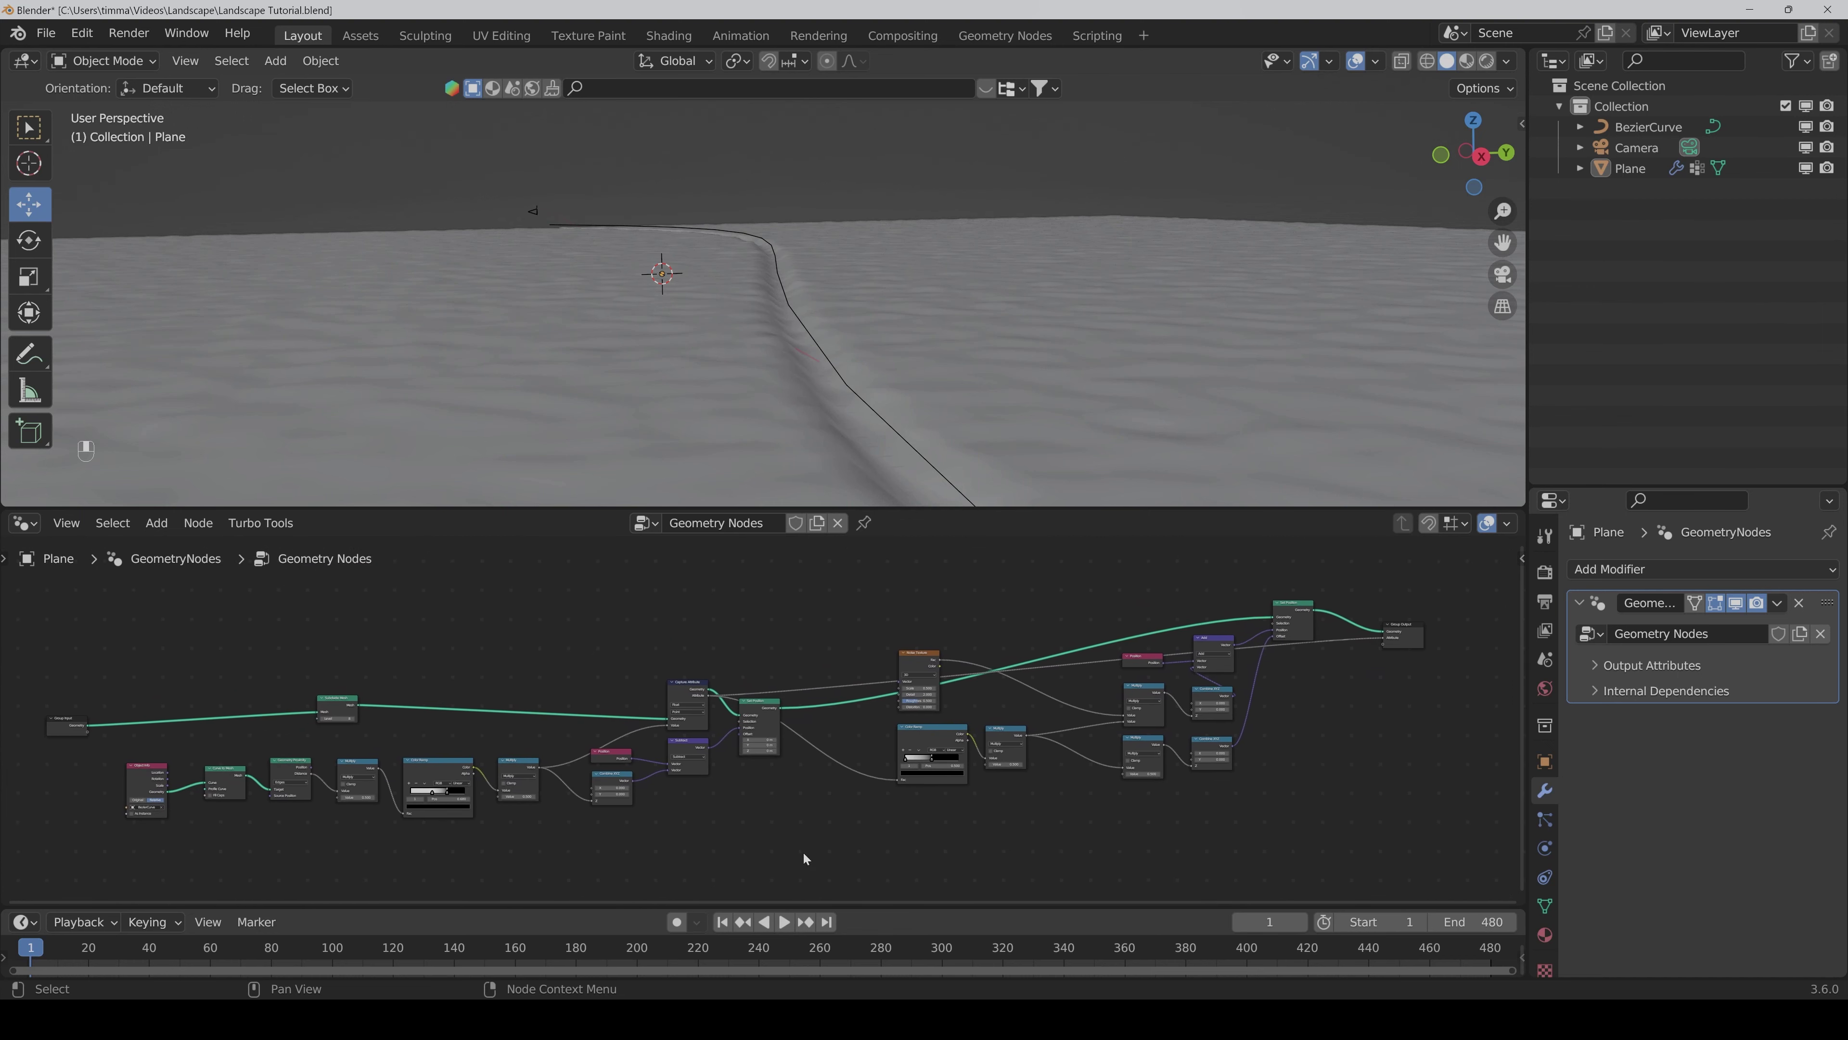
click(697, 530)
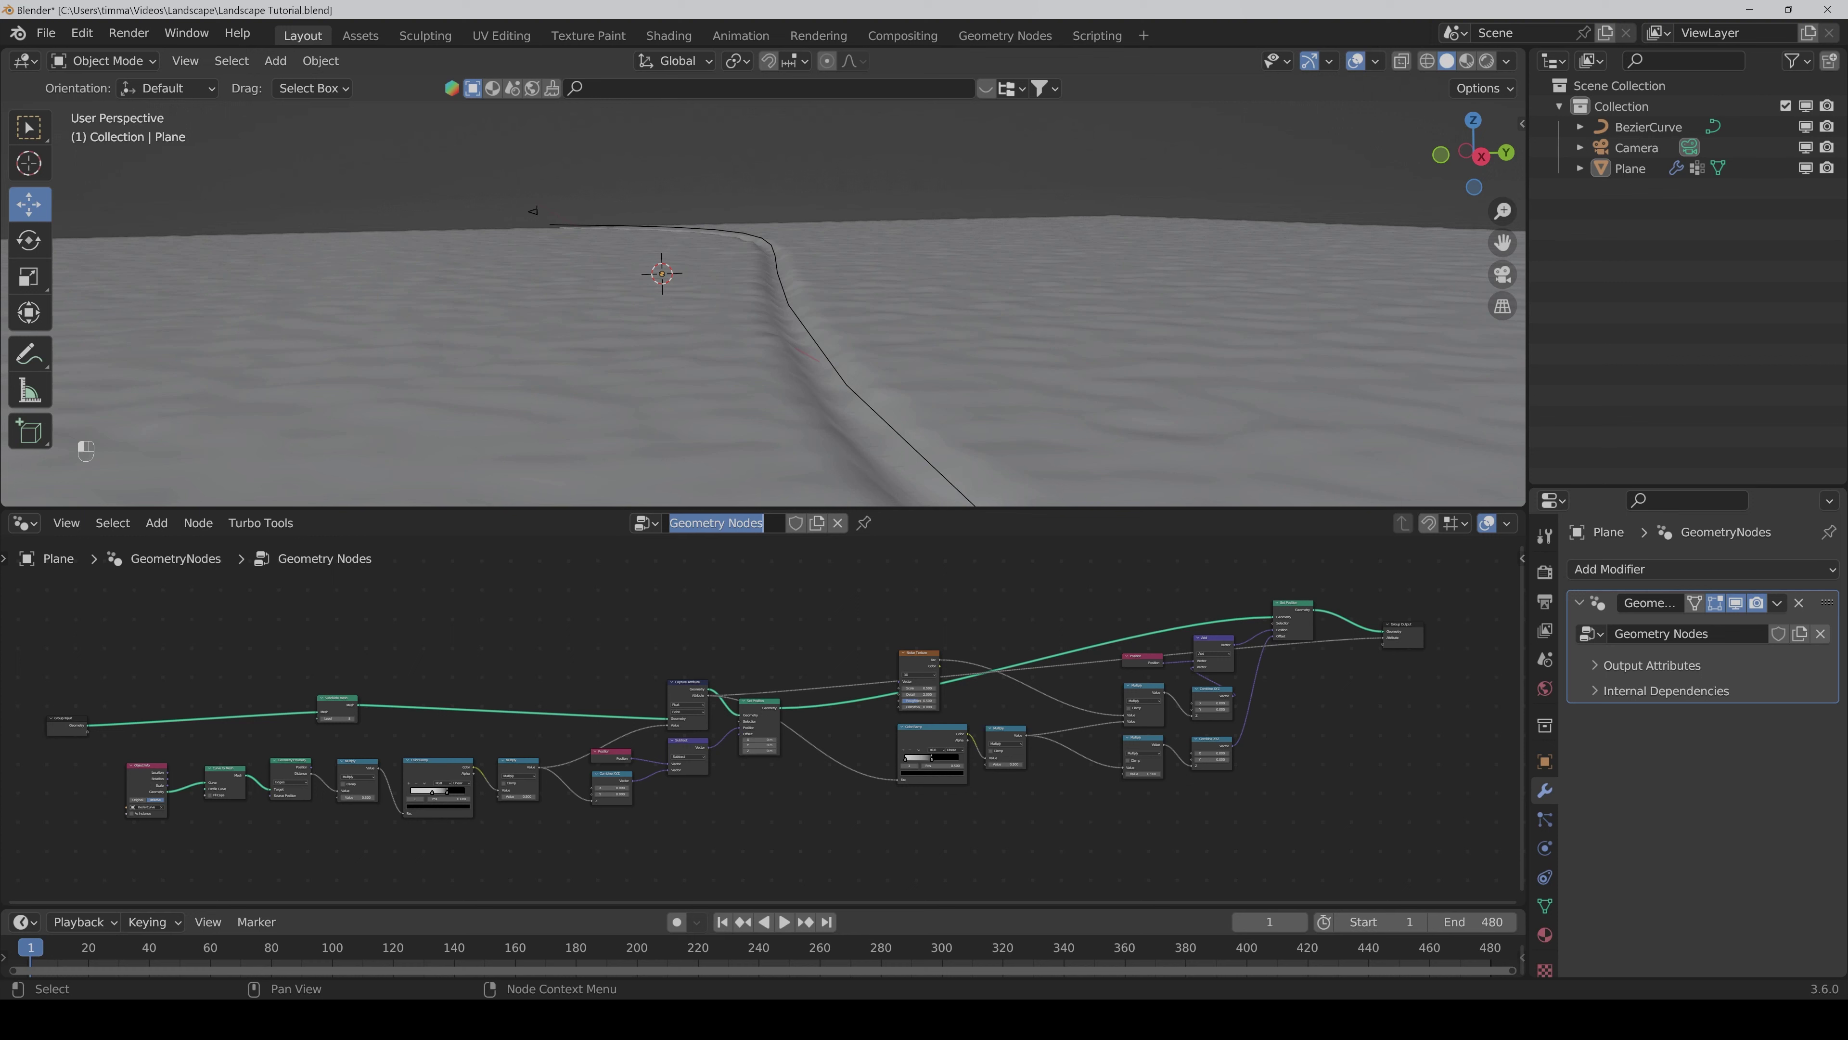
text(Terrain)
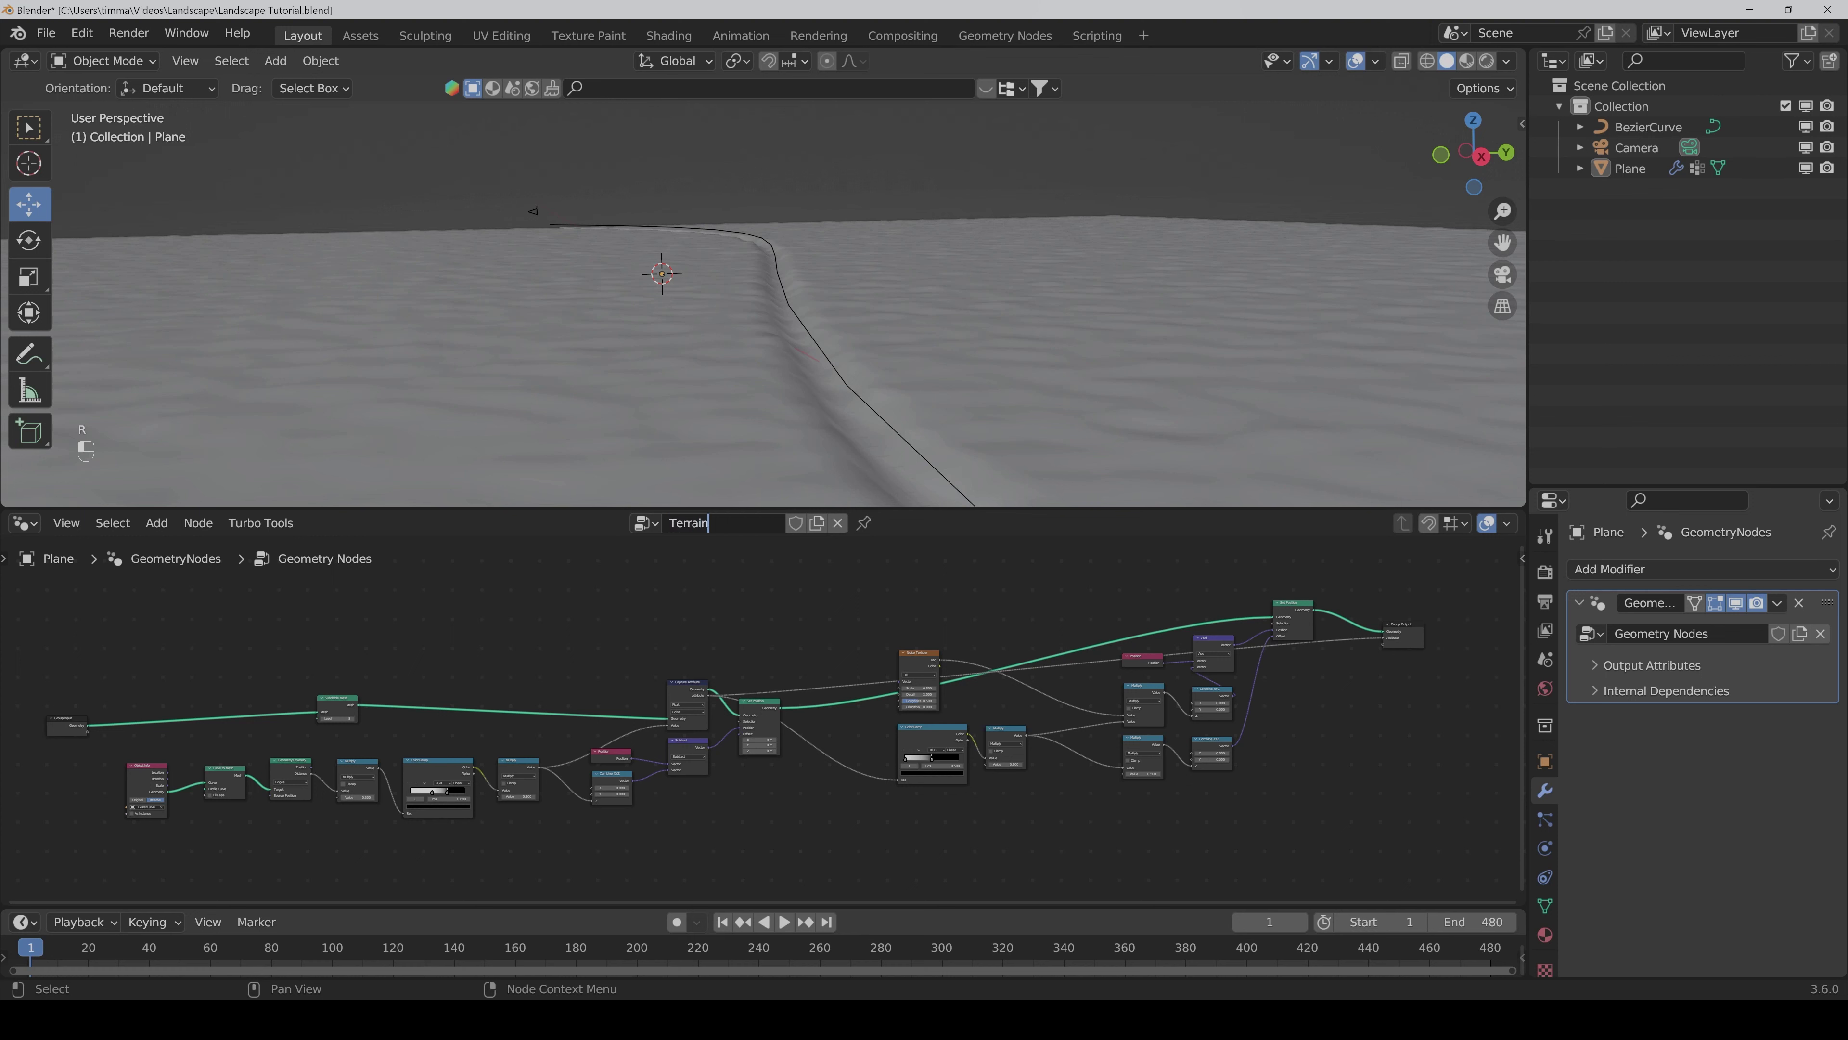
key(Return)
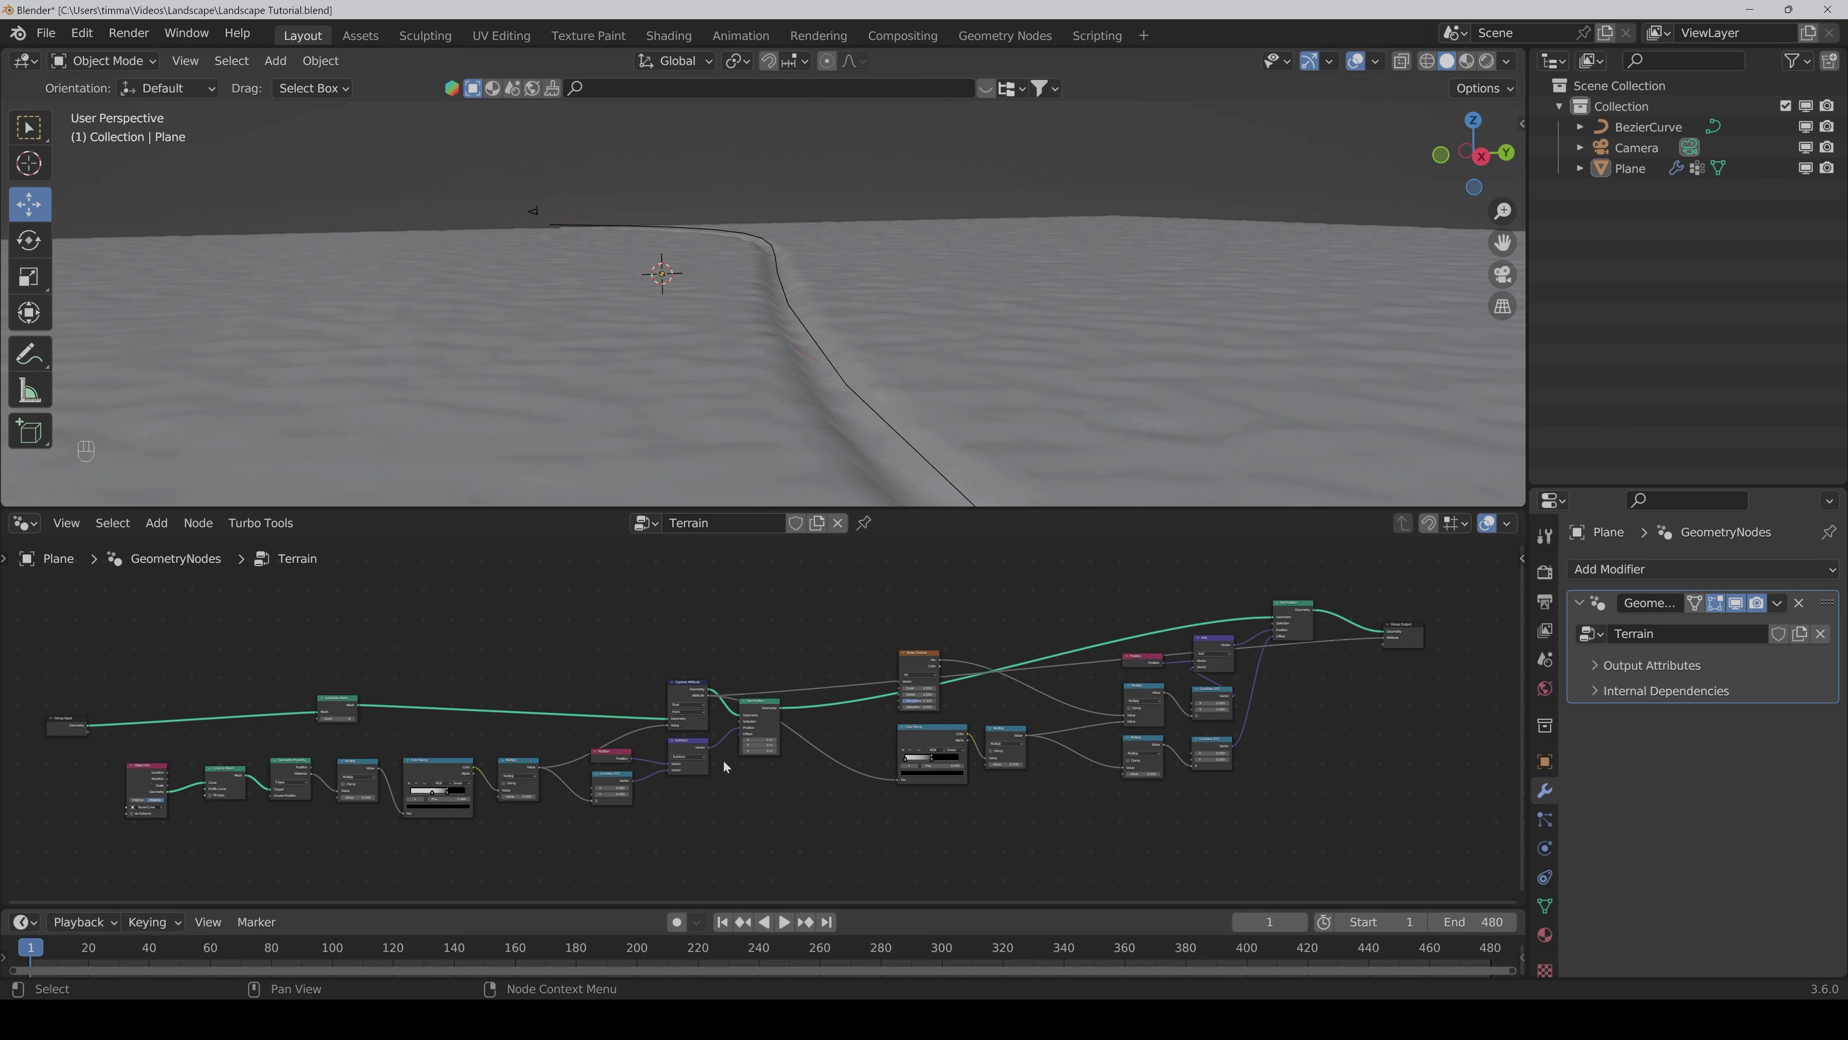
Step: Expose the Subdivide Mesh node's Level as an input on the Group Input node
scroll(440, 658, up, 1)
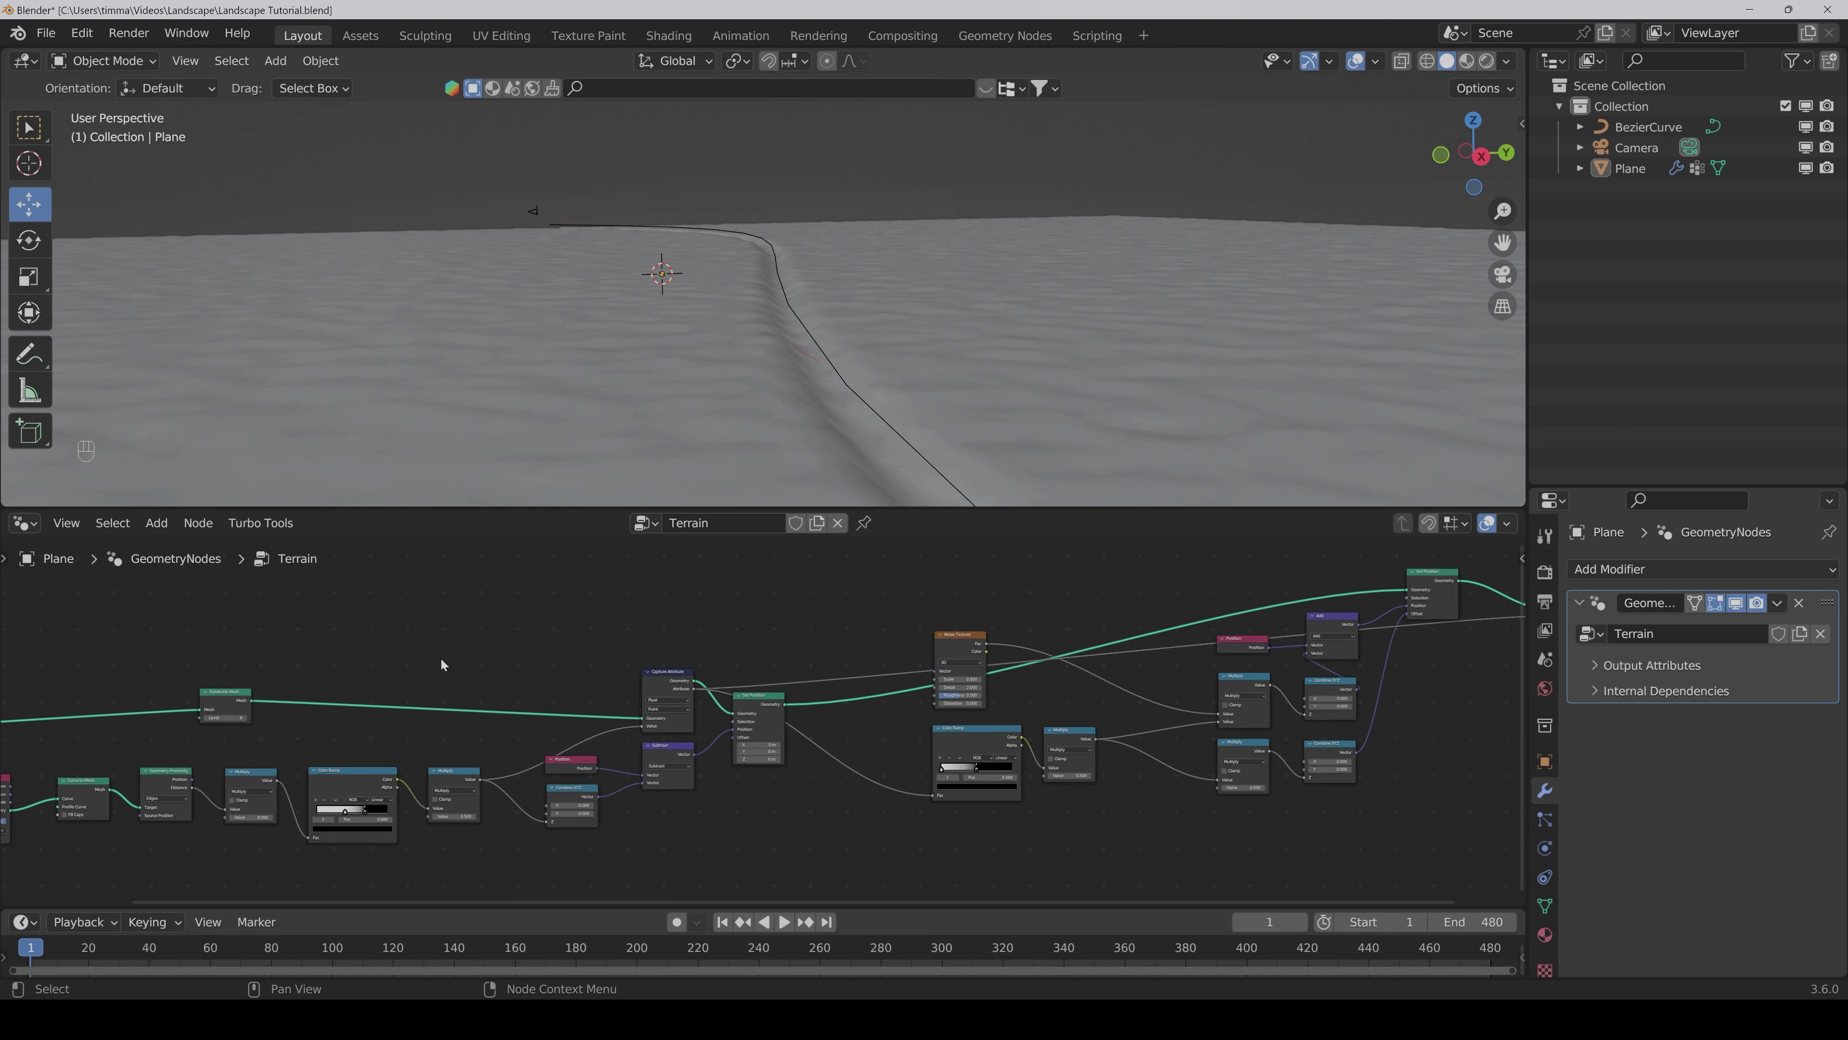
middle_drag(440, 657, 734, 626)
scroll(734, 626, up, 2)
middle_drag(526, 645, 650, 655)
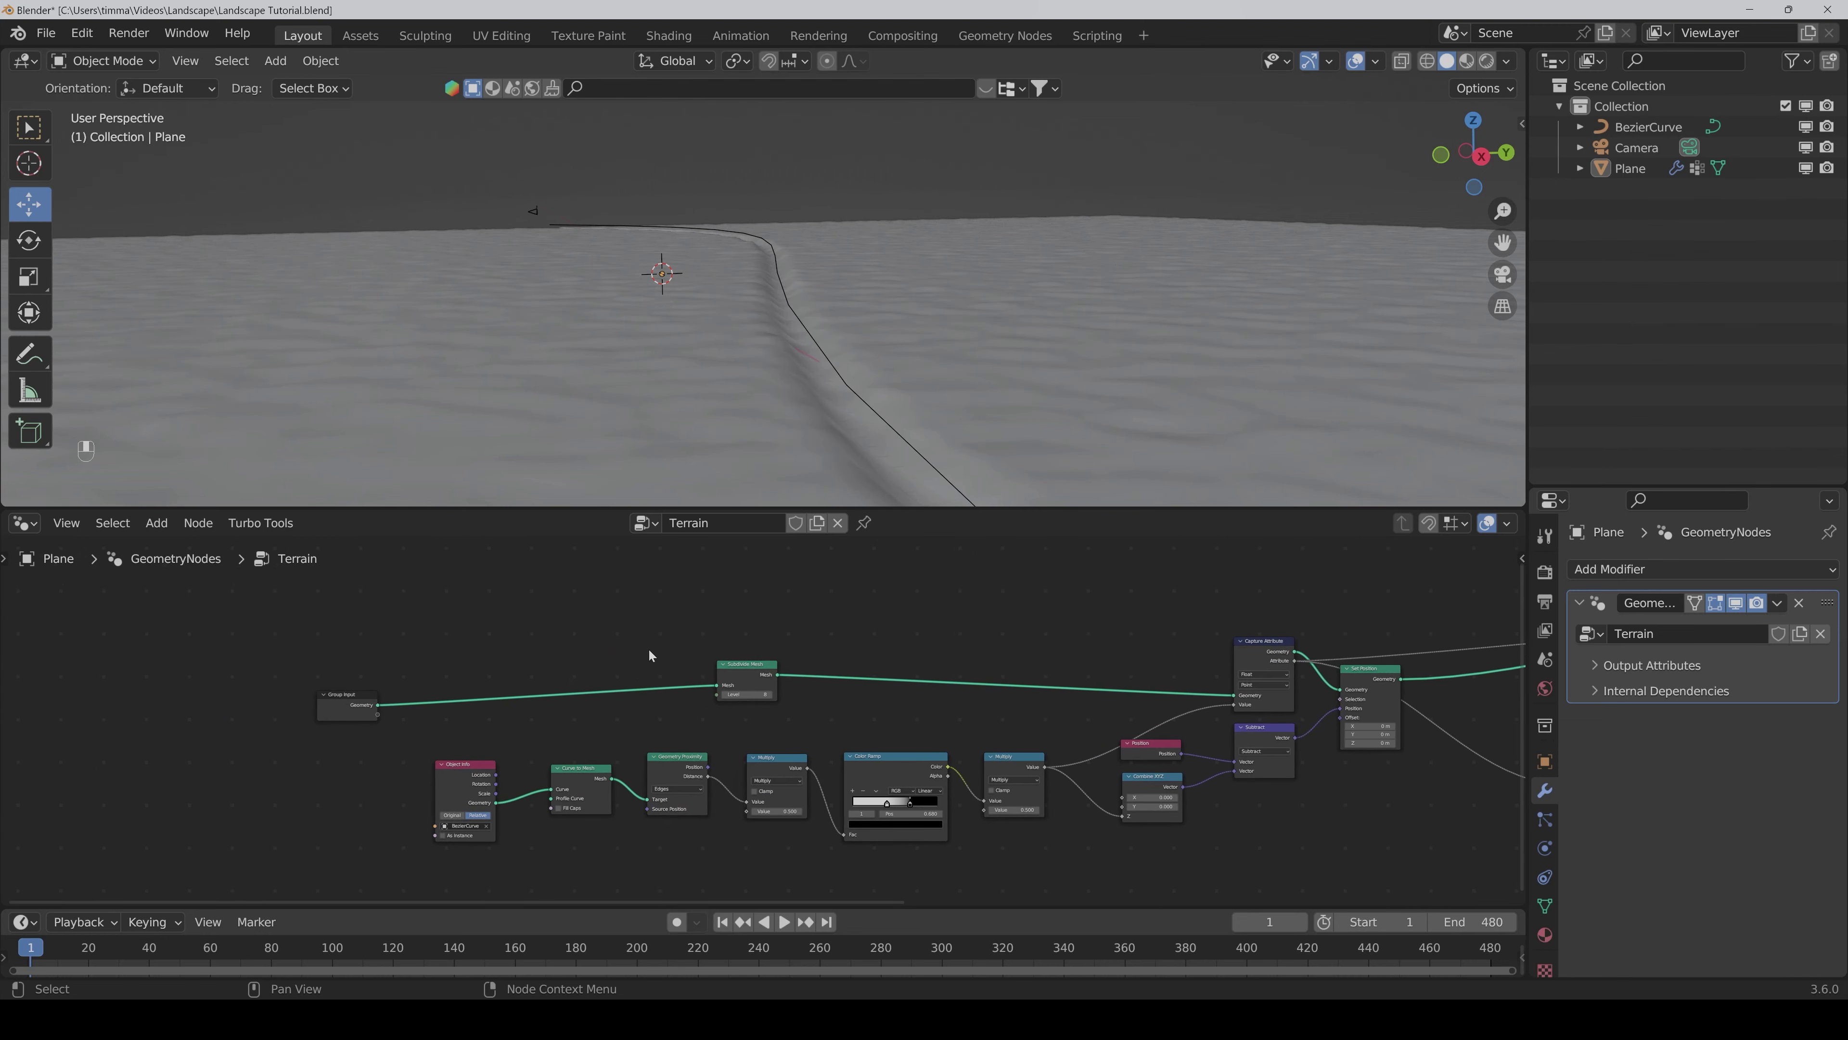
click(717, 695)
drag(718, 694, 377, 714)
click(609, 623)
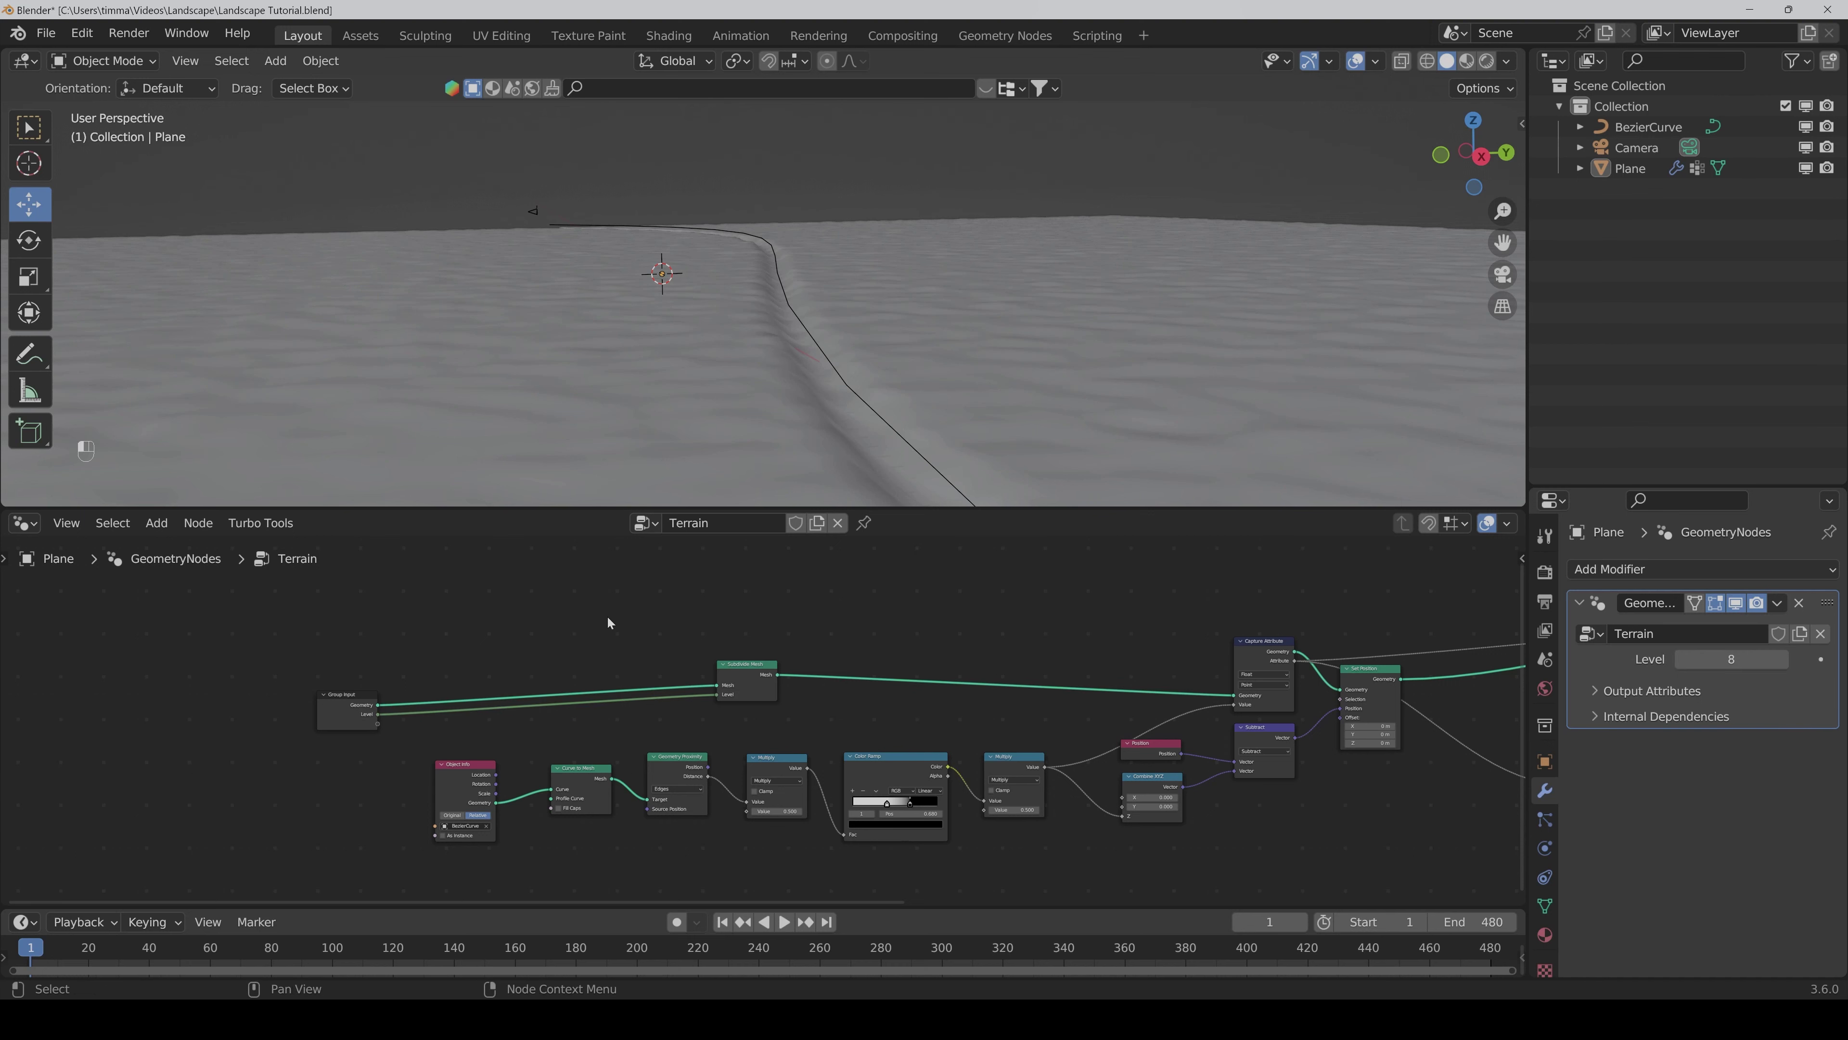
Step: Rename the Level group input as Subdivision Level
key(n)
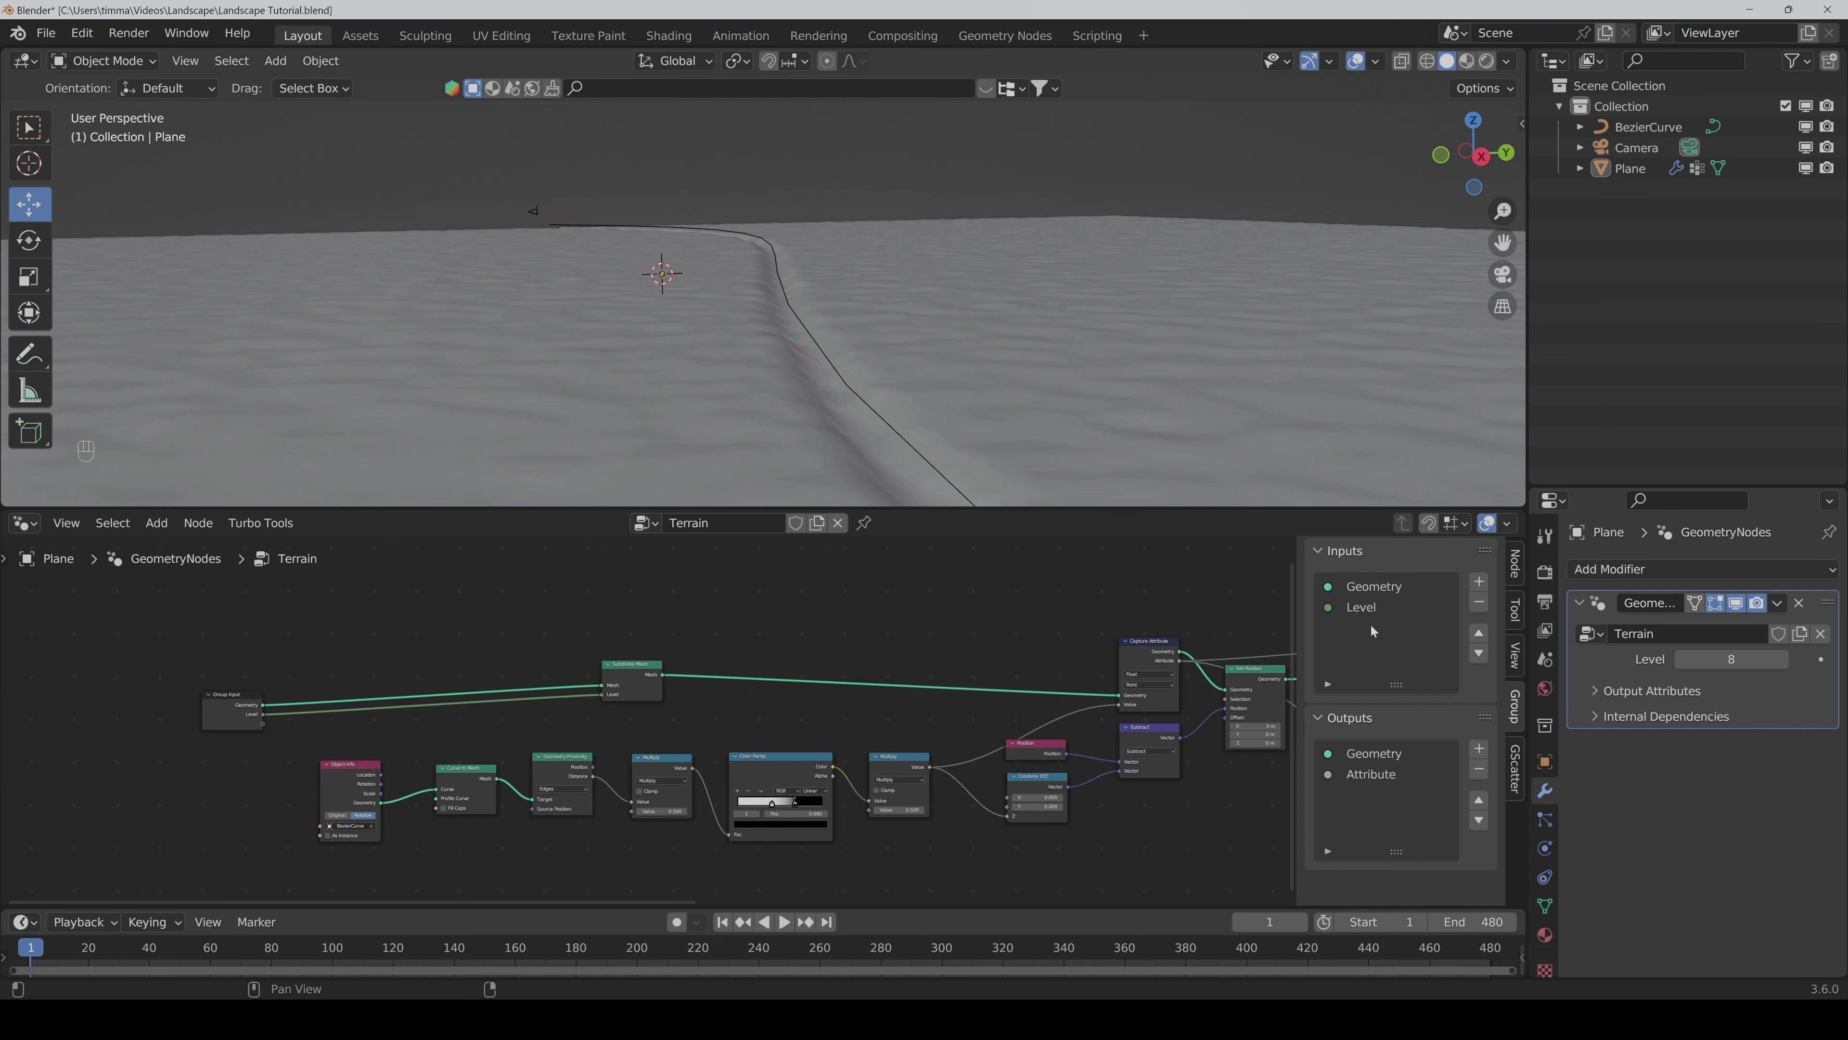
click(1366, 608)
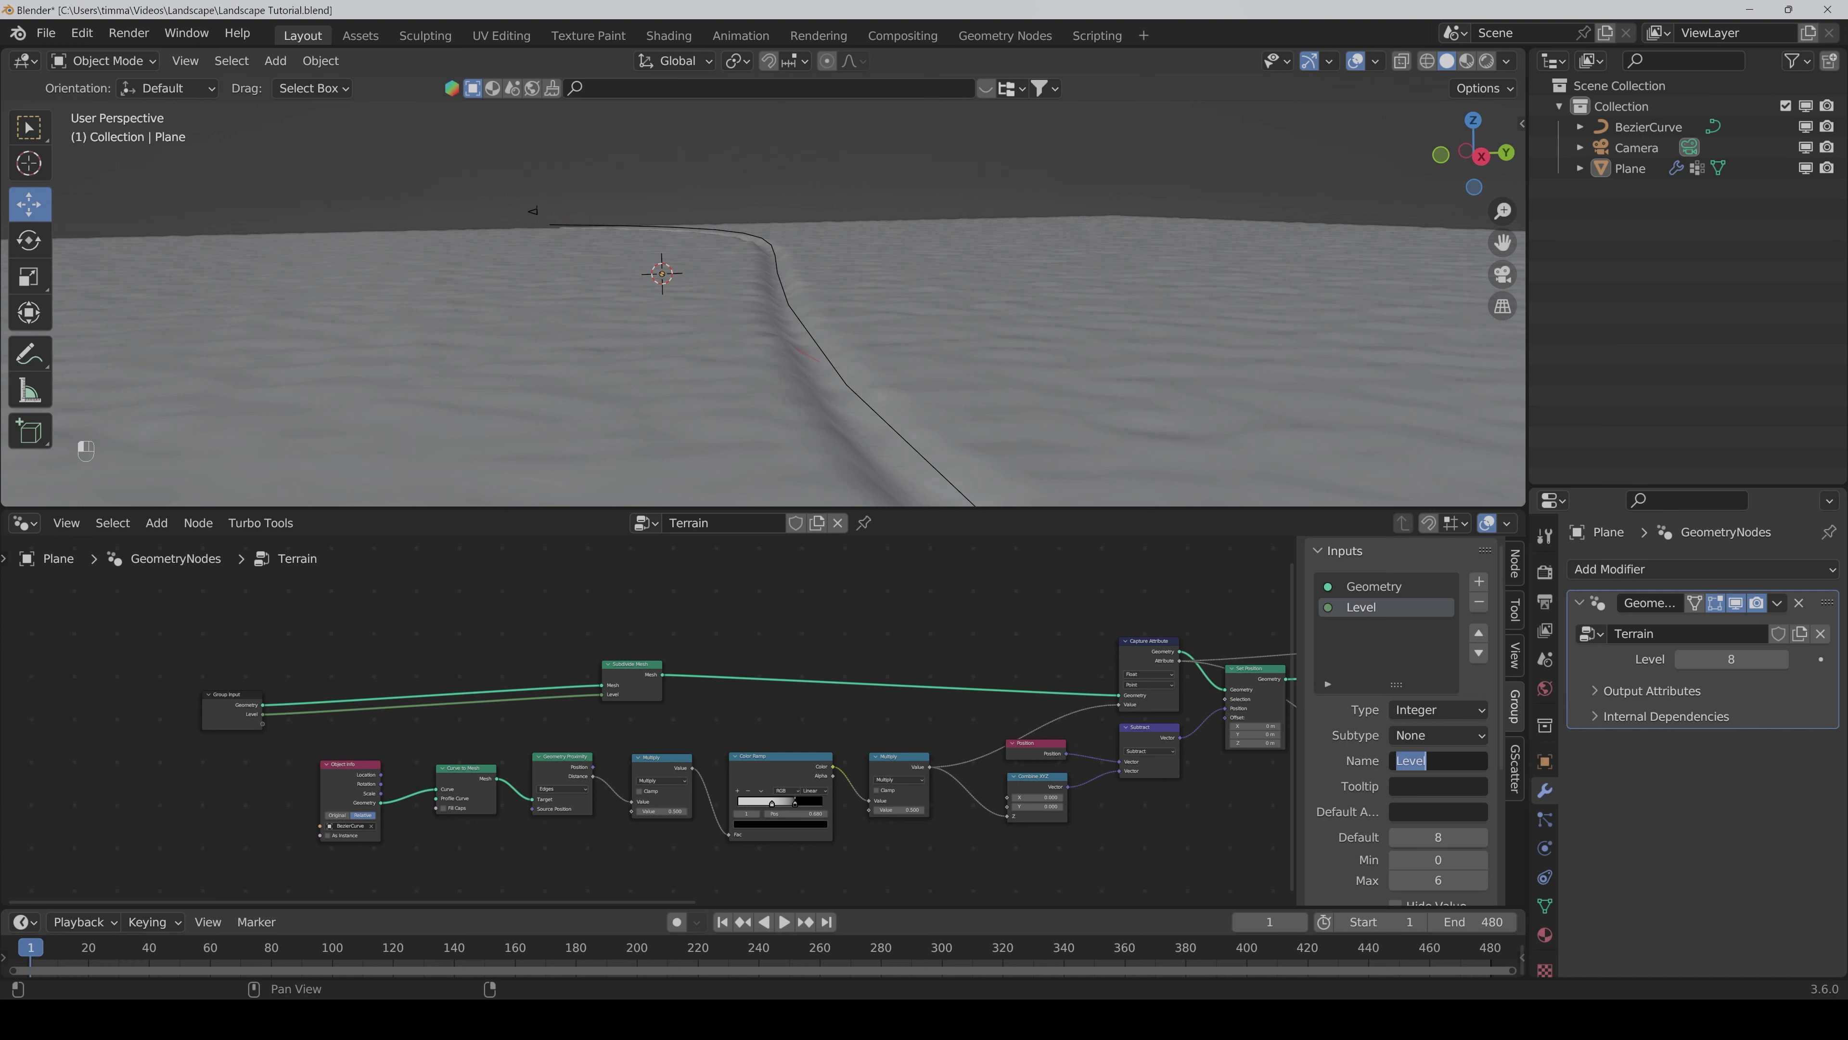
text(Subd)
text(ivision L)
text(evel)
key(Return)
scroll(913, 705, down, 2)
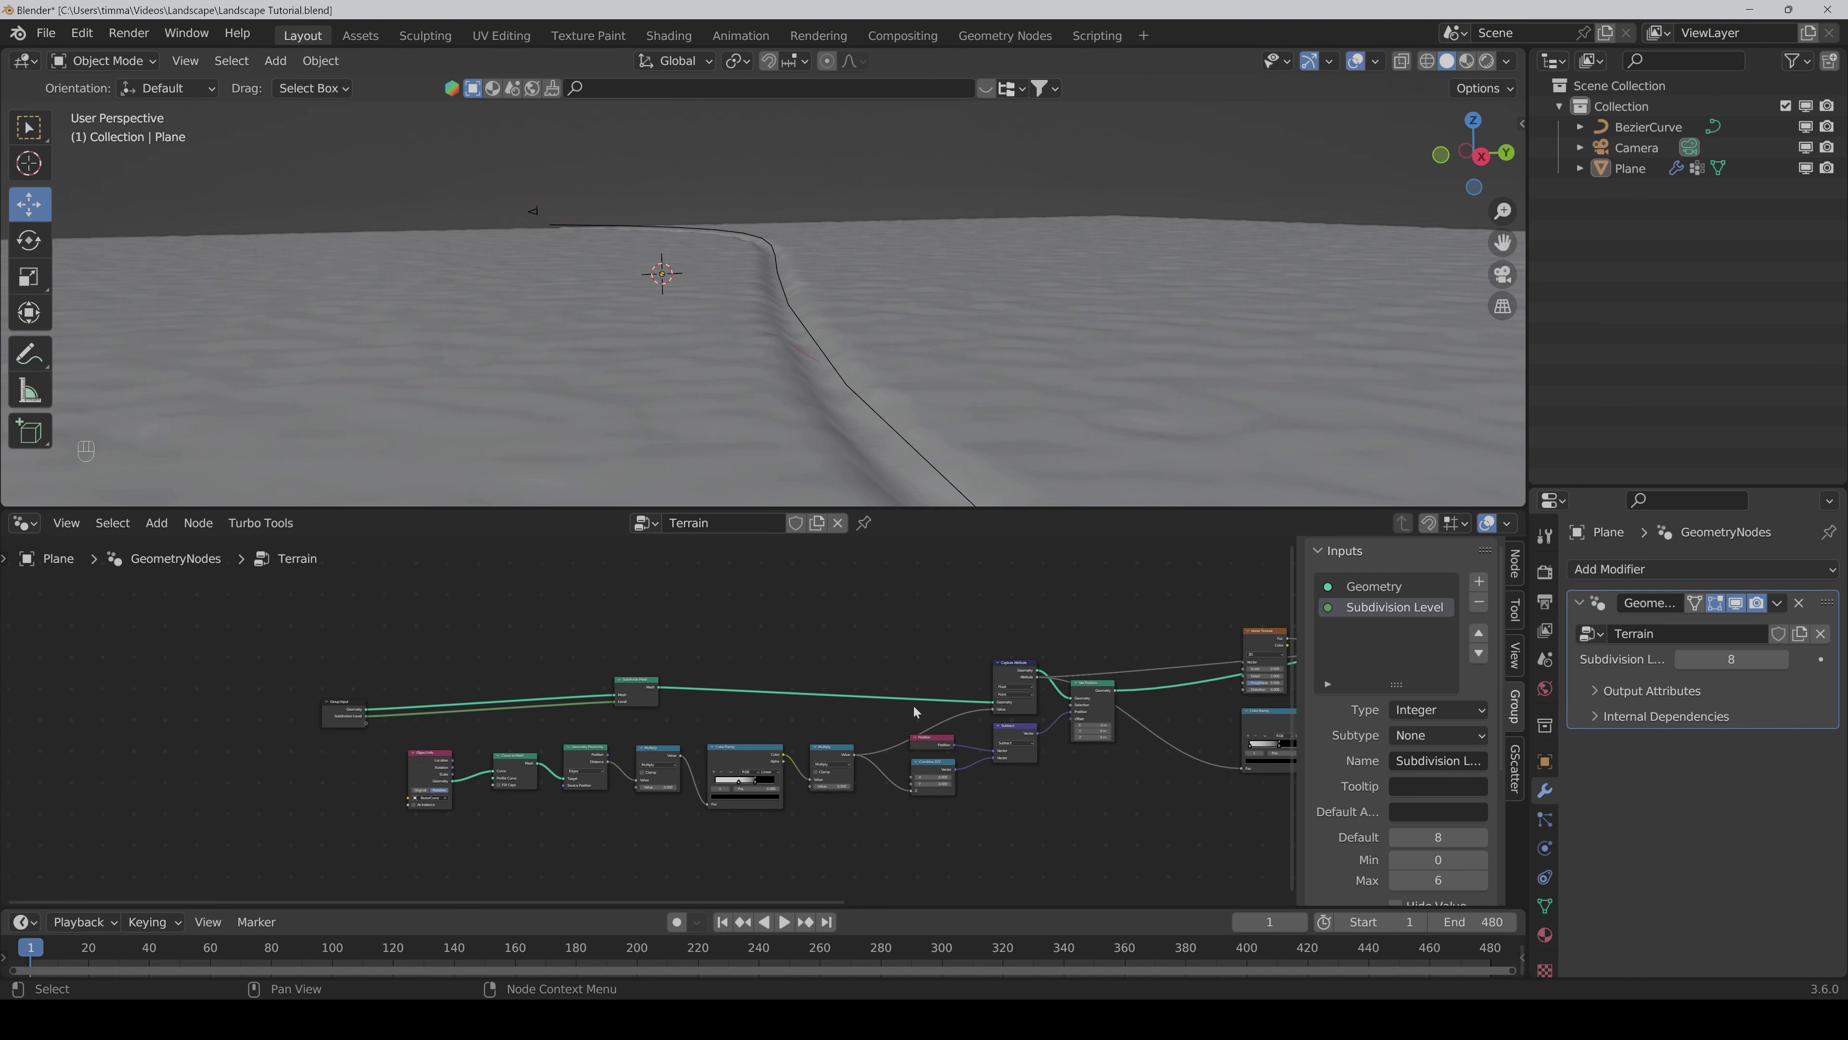
Step: Try a value of 0.3 in the Multiply node after Geometry Proximity to preview the path's width
middle_drag(915, 710, 904, 777)
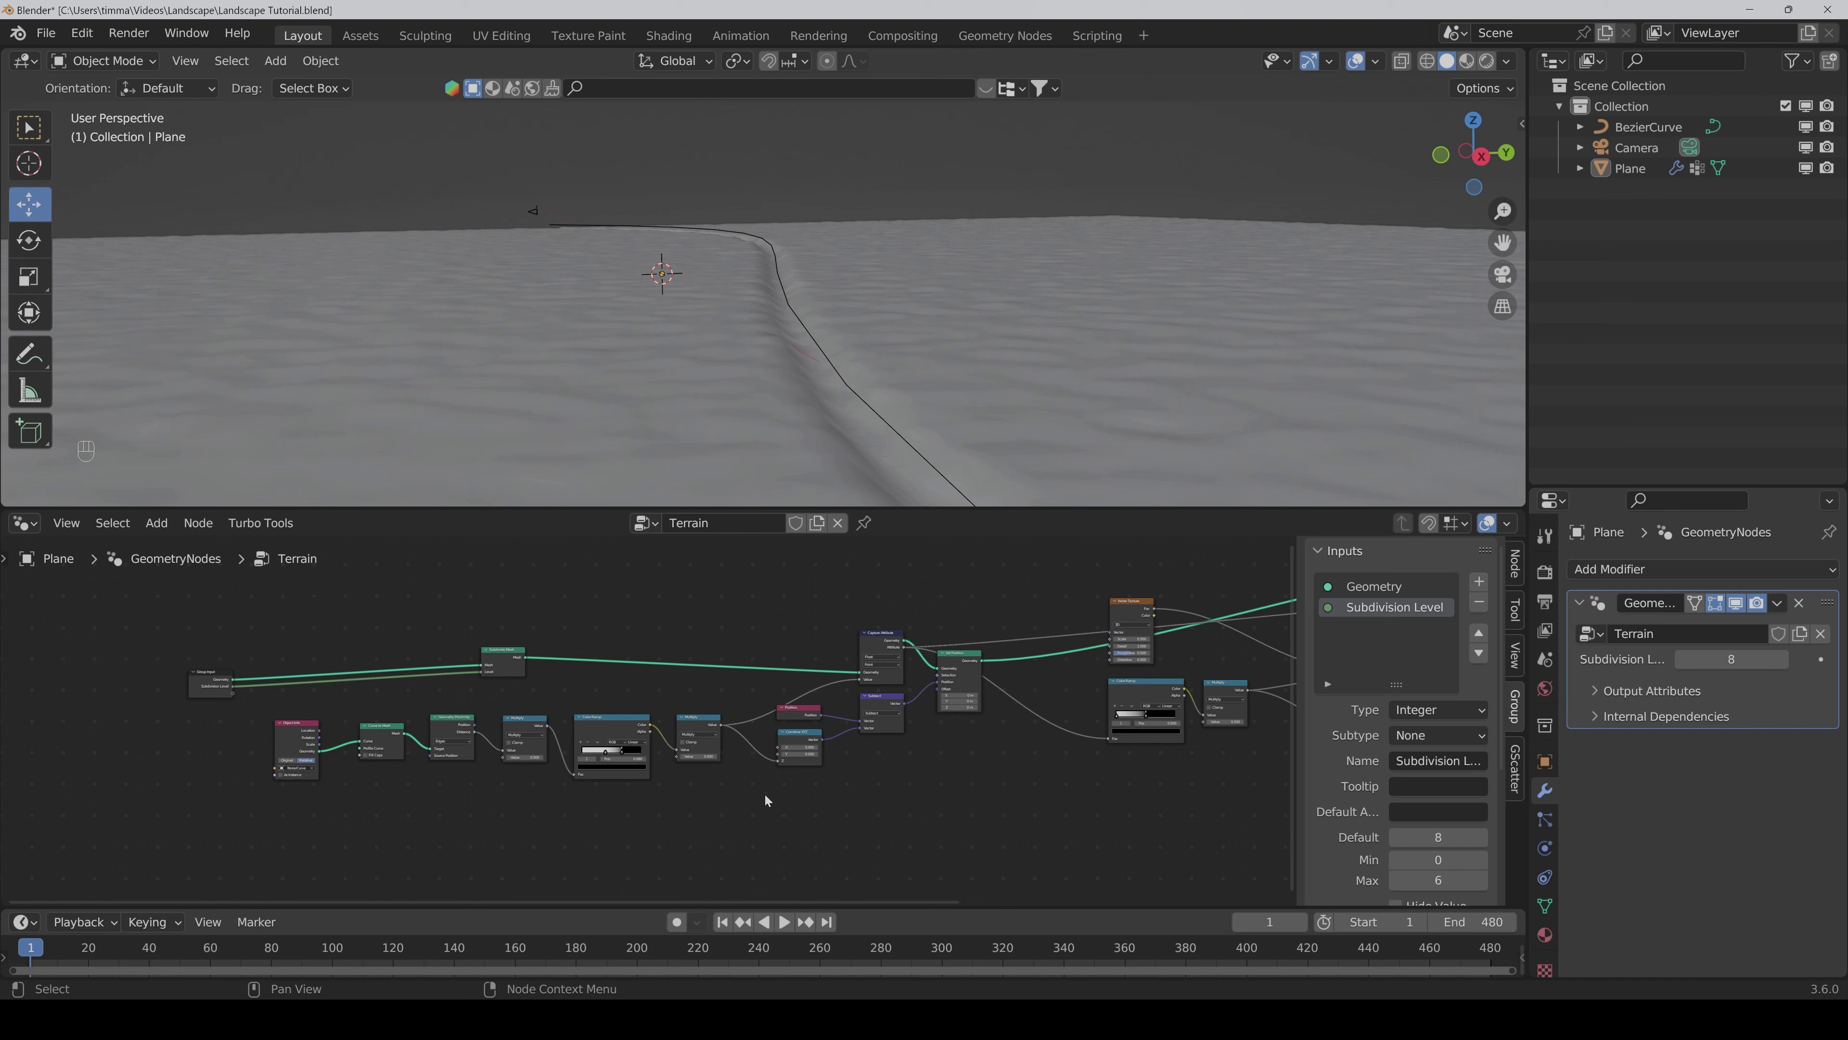
scroll(653, 803, up, 3)
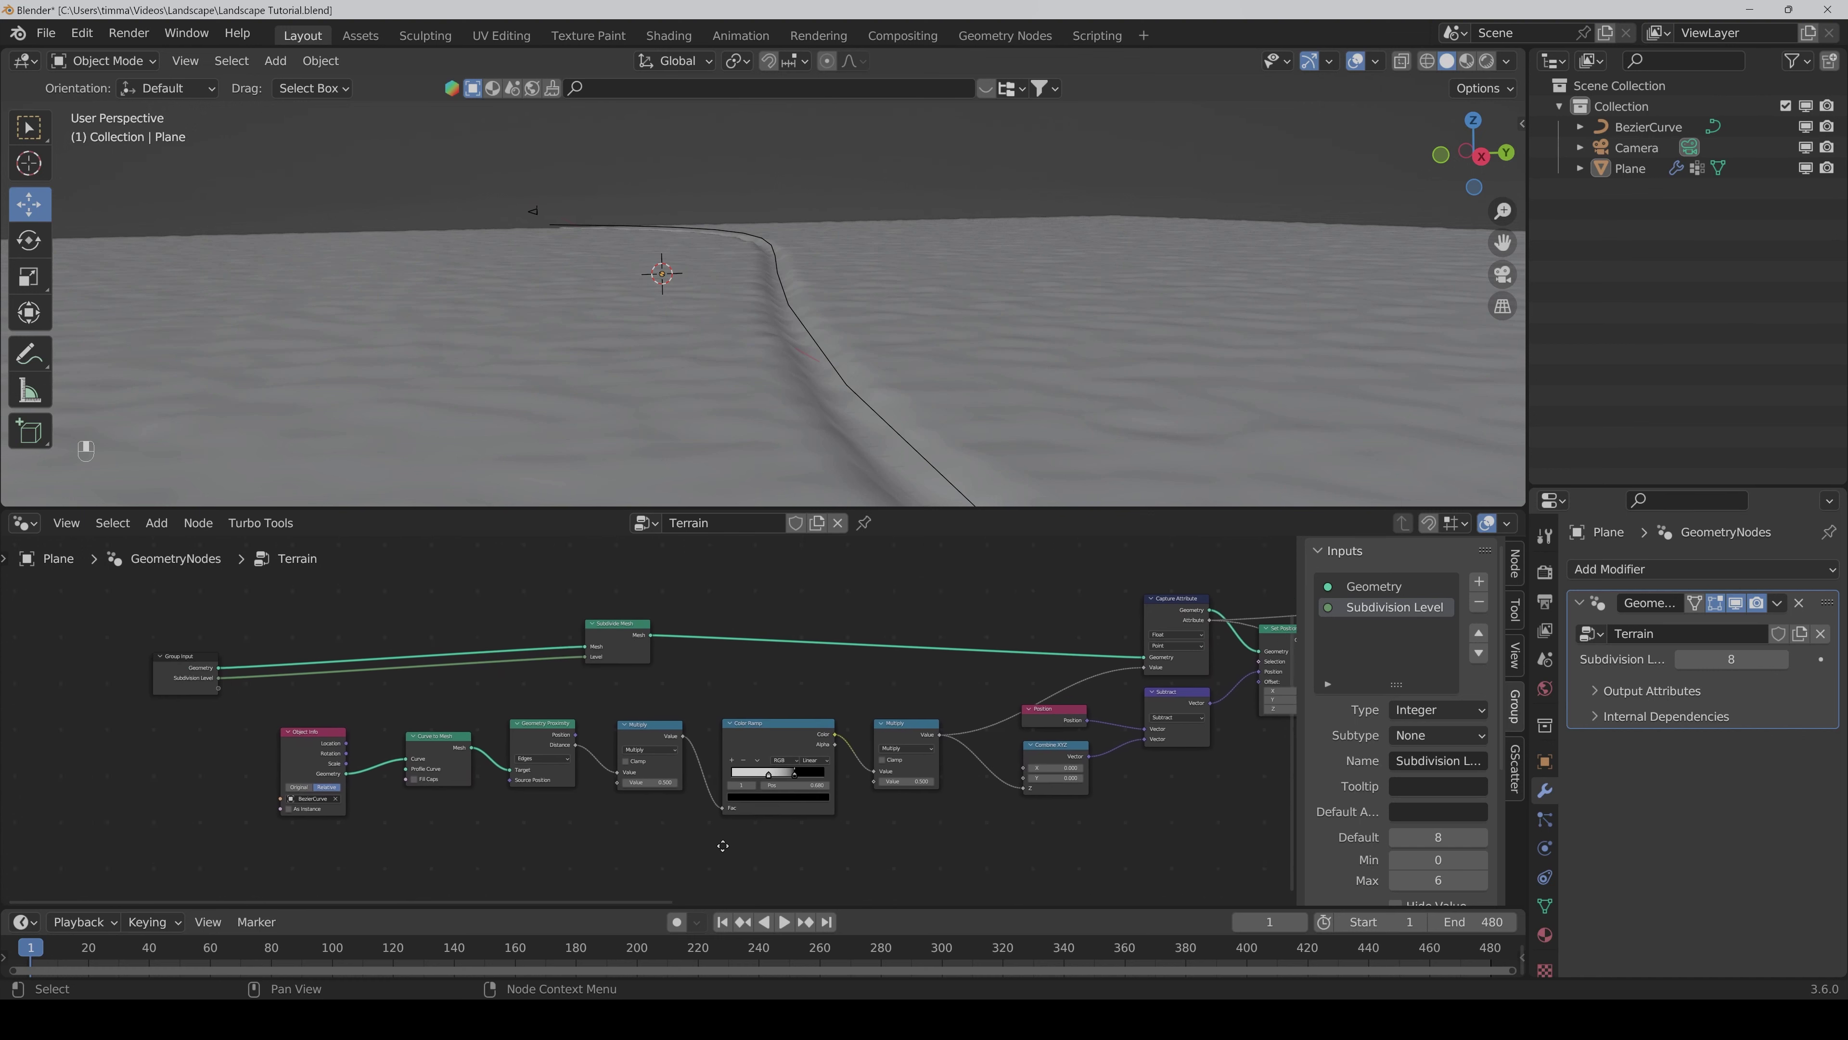
middle_drag(682, 846, 700, 849)
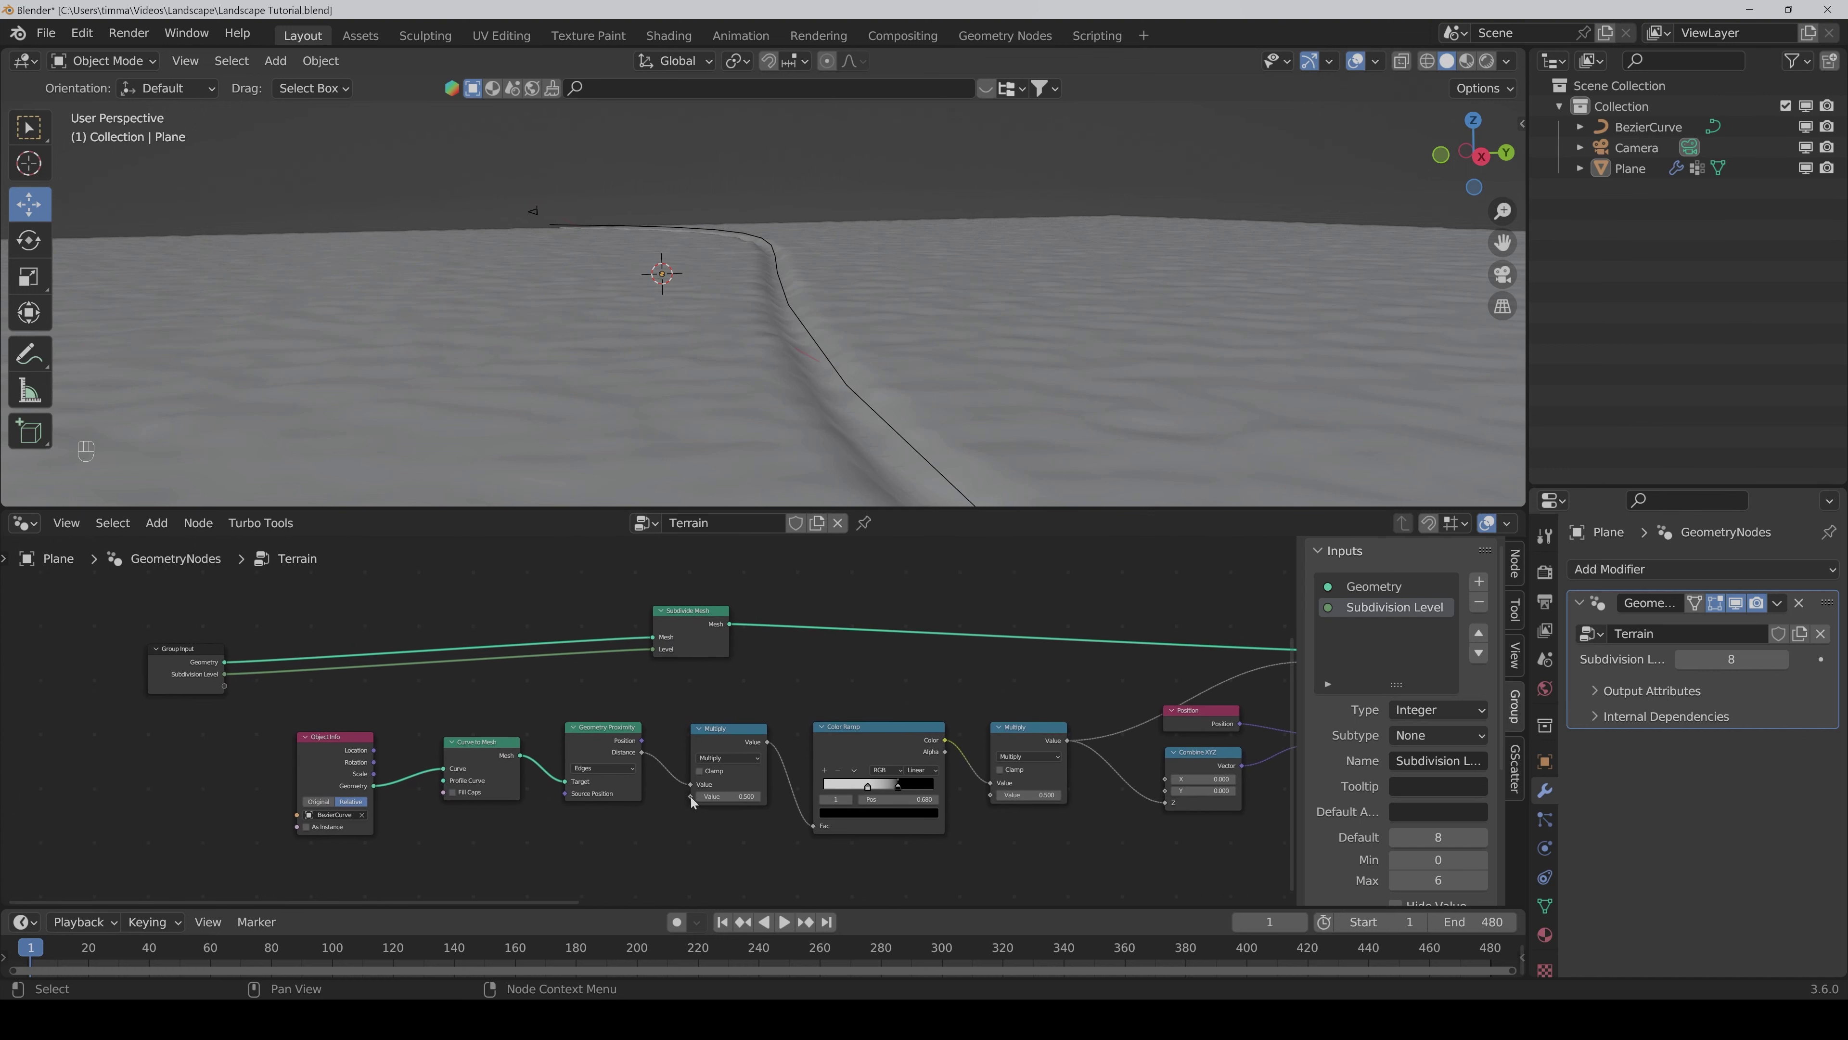
mouse_move(701, 795)
mouse_down()
mouse_move(658, 795)
mouse_move(726, 795)
mouse_up()
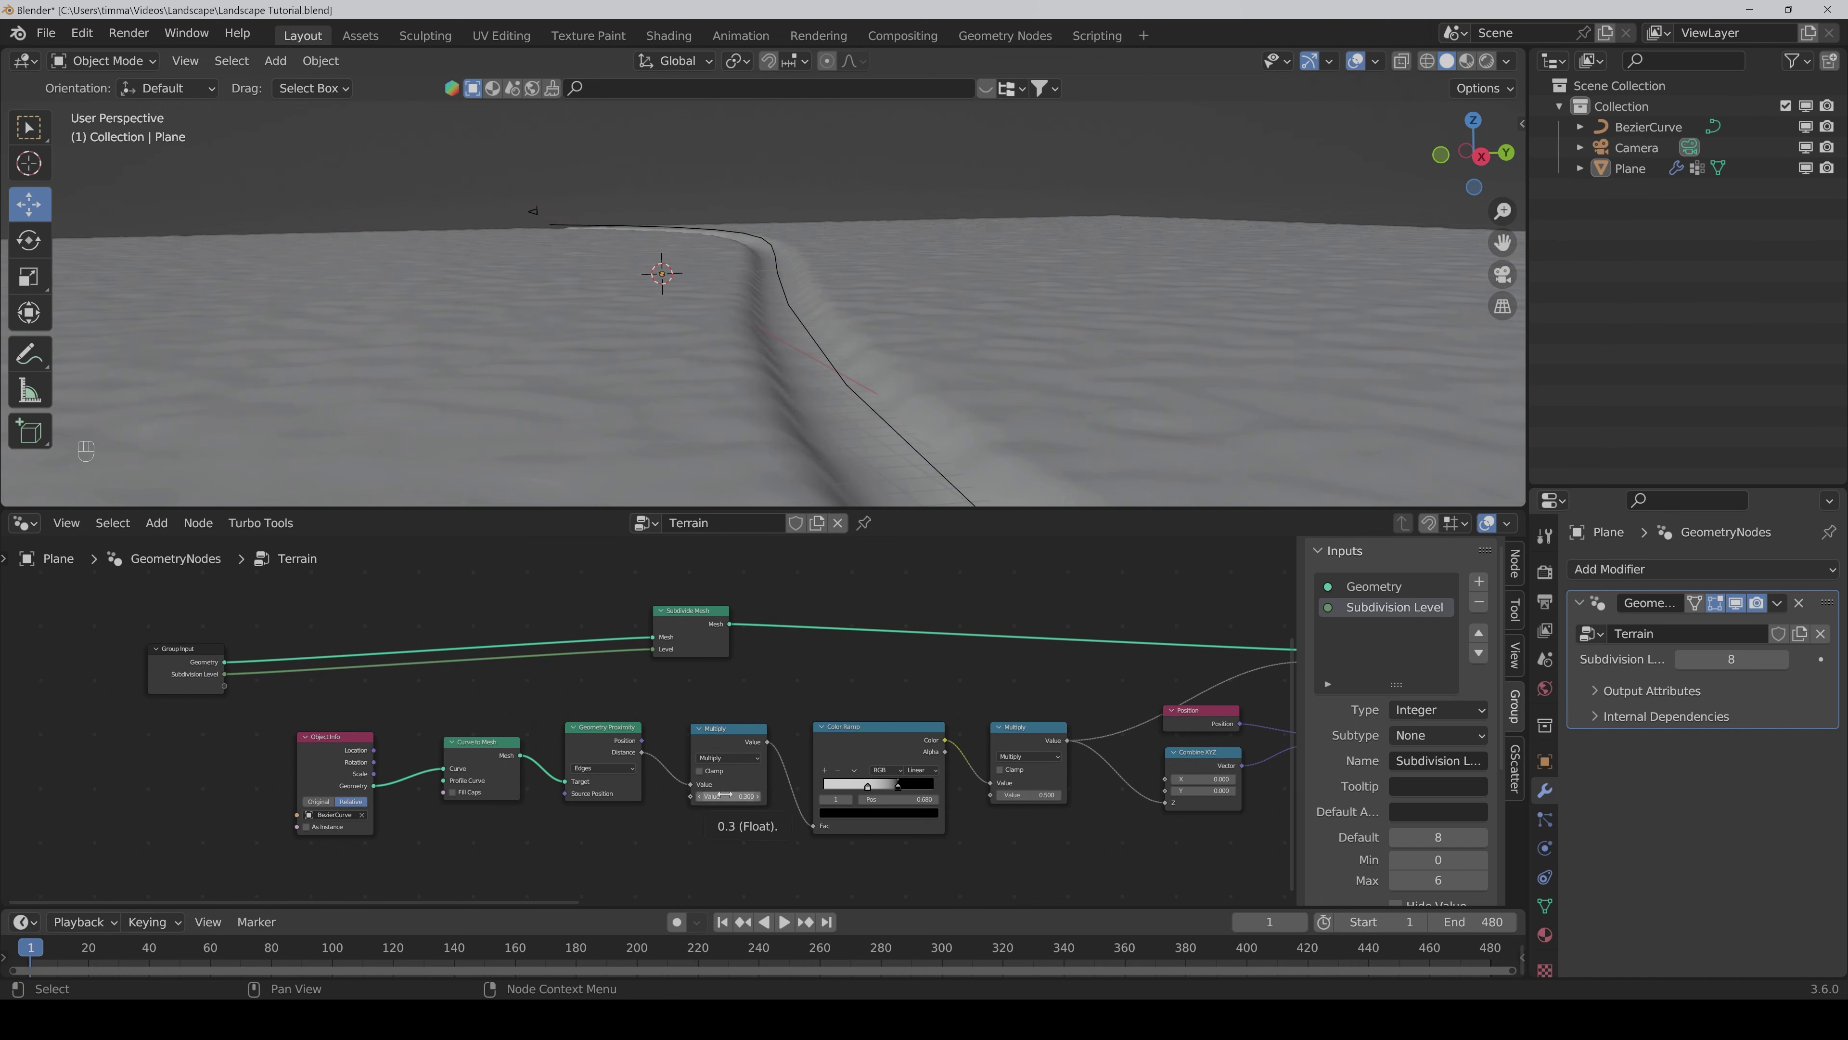
key(BackSpace)
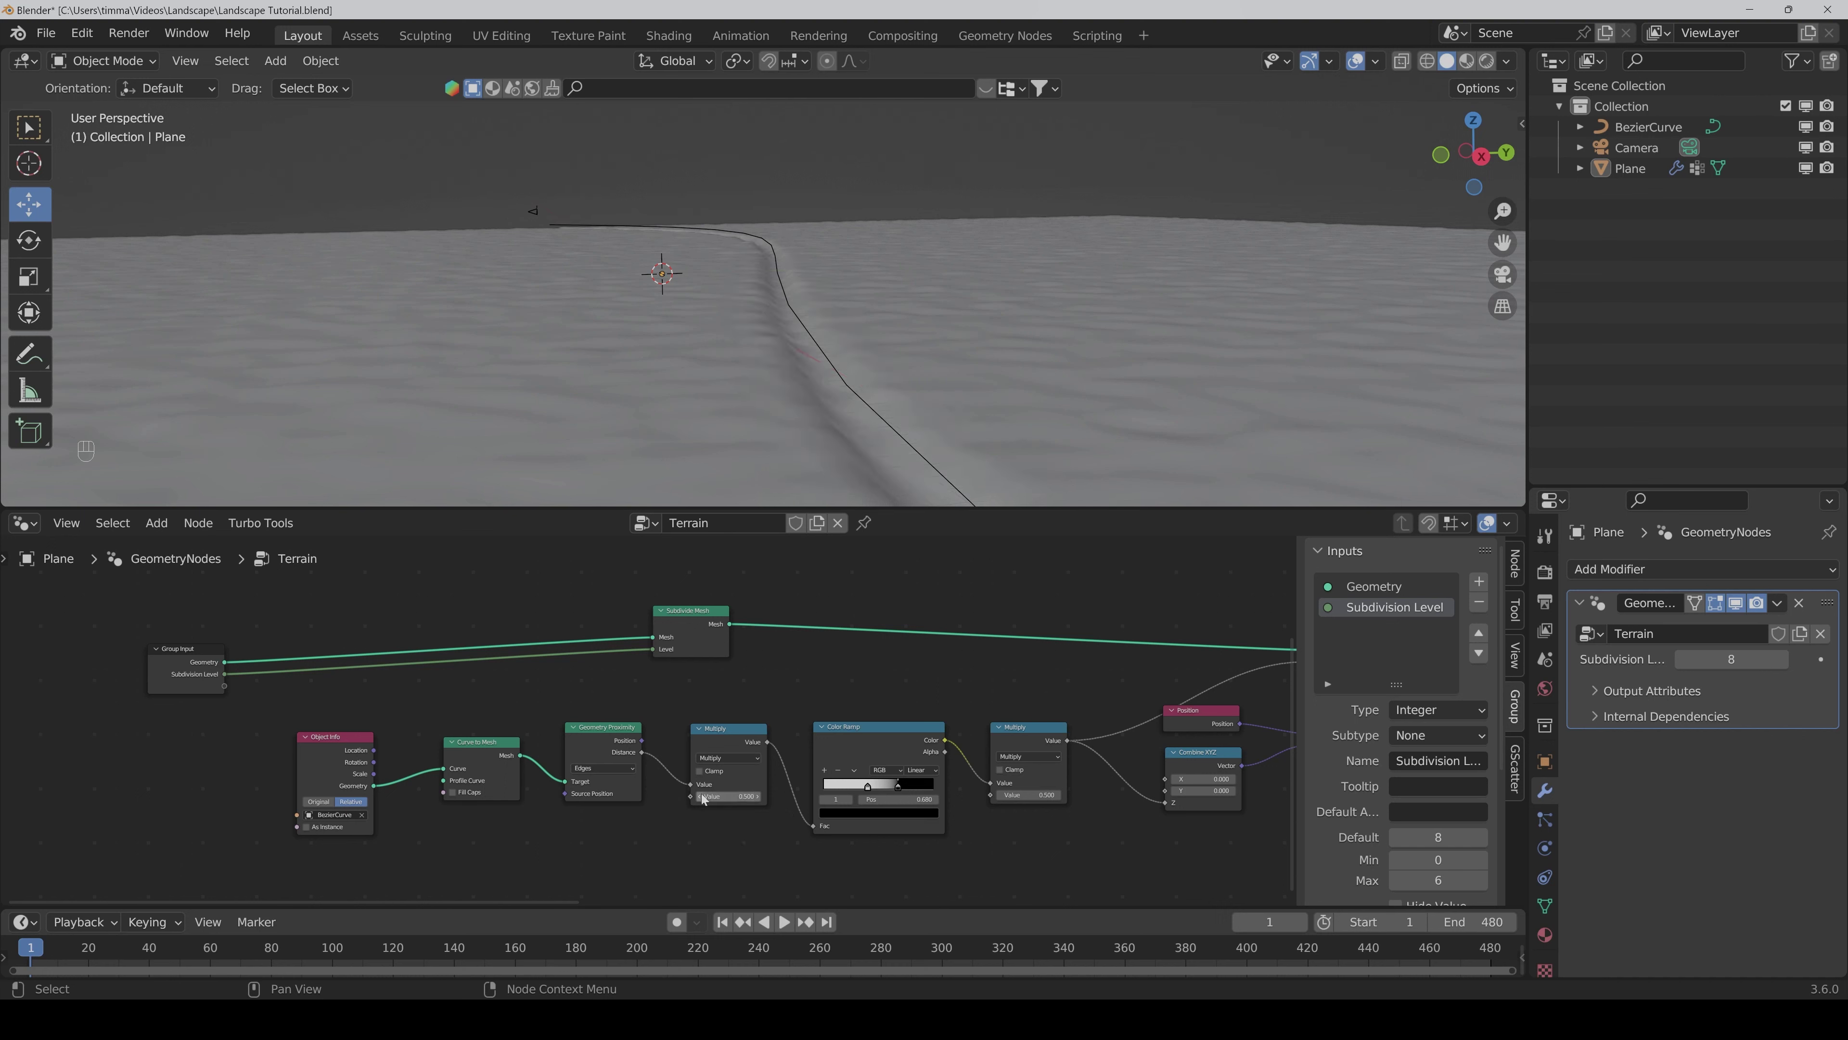
Step: Expose the value of the Multiply node after Geometry Proximity as a group input named Path Width
drag(691, 795, 225, 686)
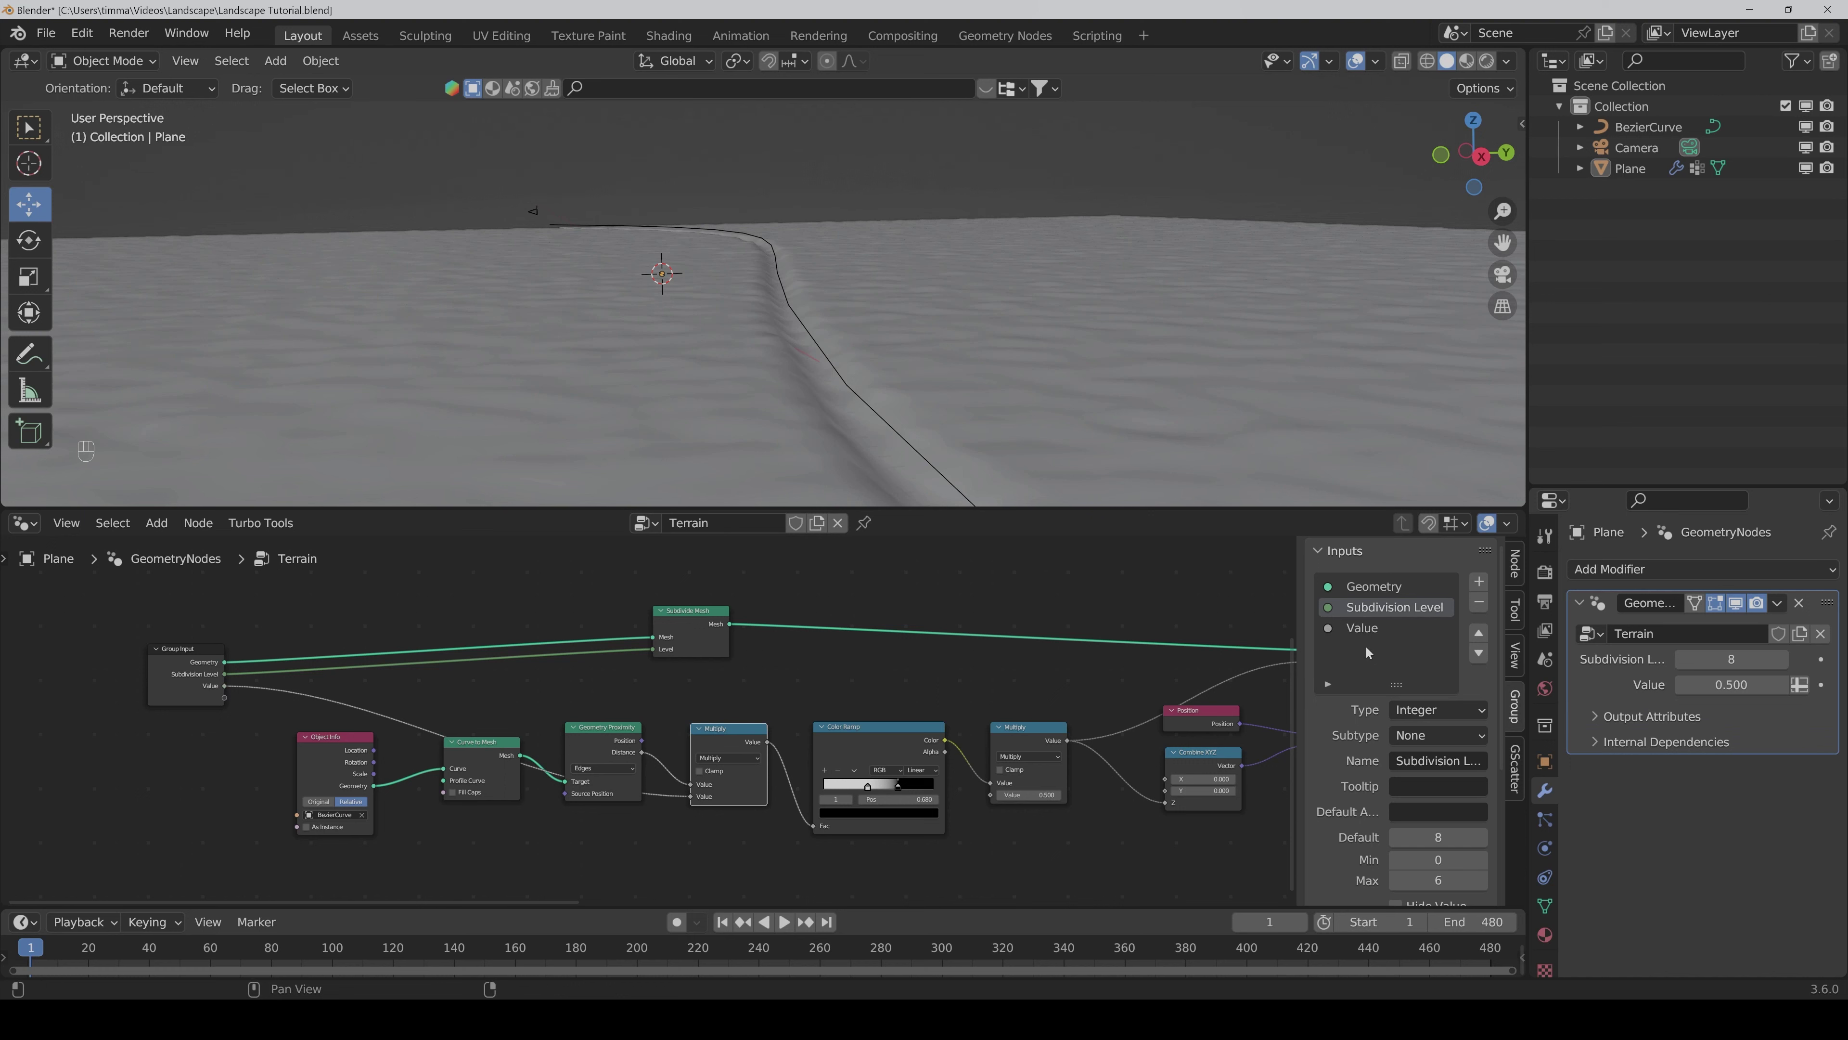
click(1365, 630)
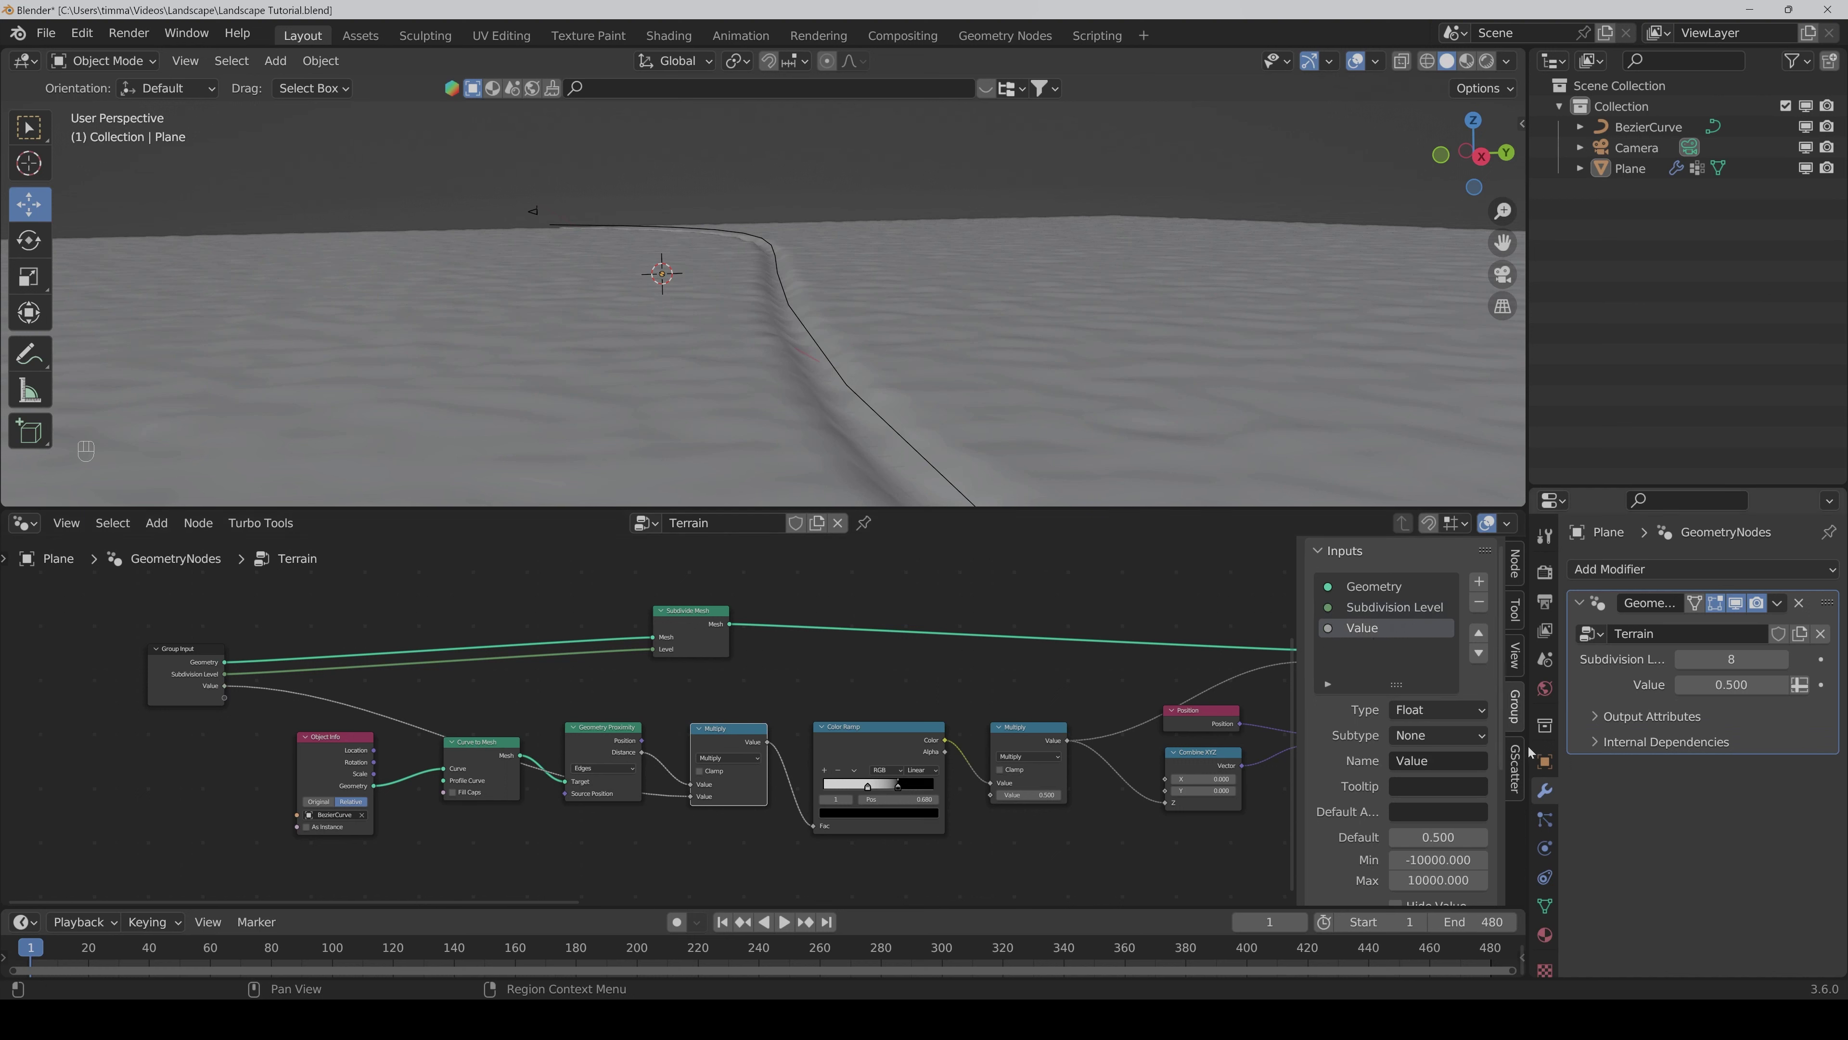
click(1430, 762)
text(Path Width)
key(Return)
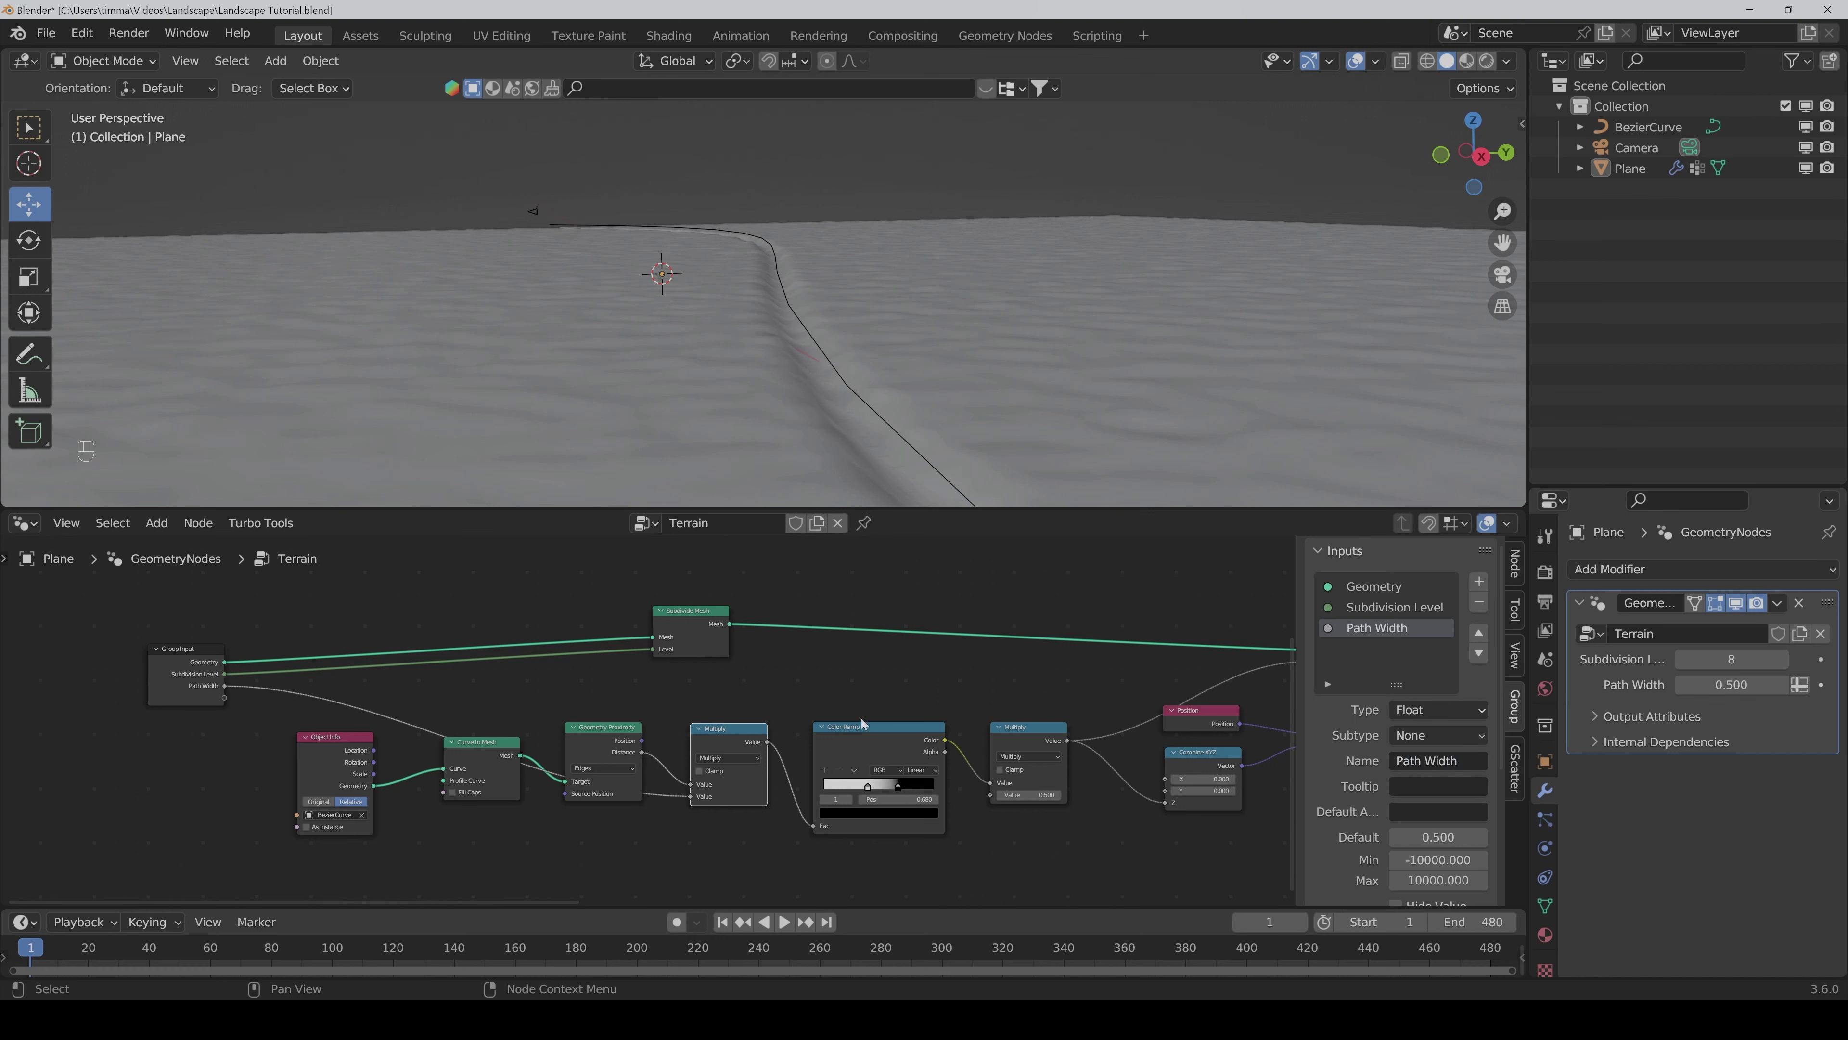
Step: Try a different path depth in the Multiply node after the path's Color Ramp and restore its value to 0.5
middle_drag(1101, 860, 966, 839)
click(873, 848)
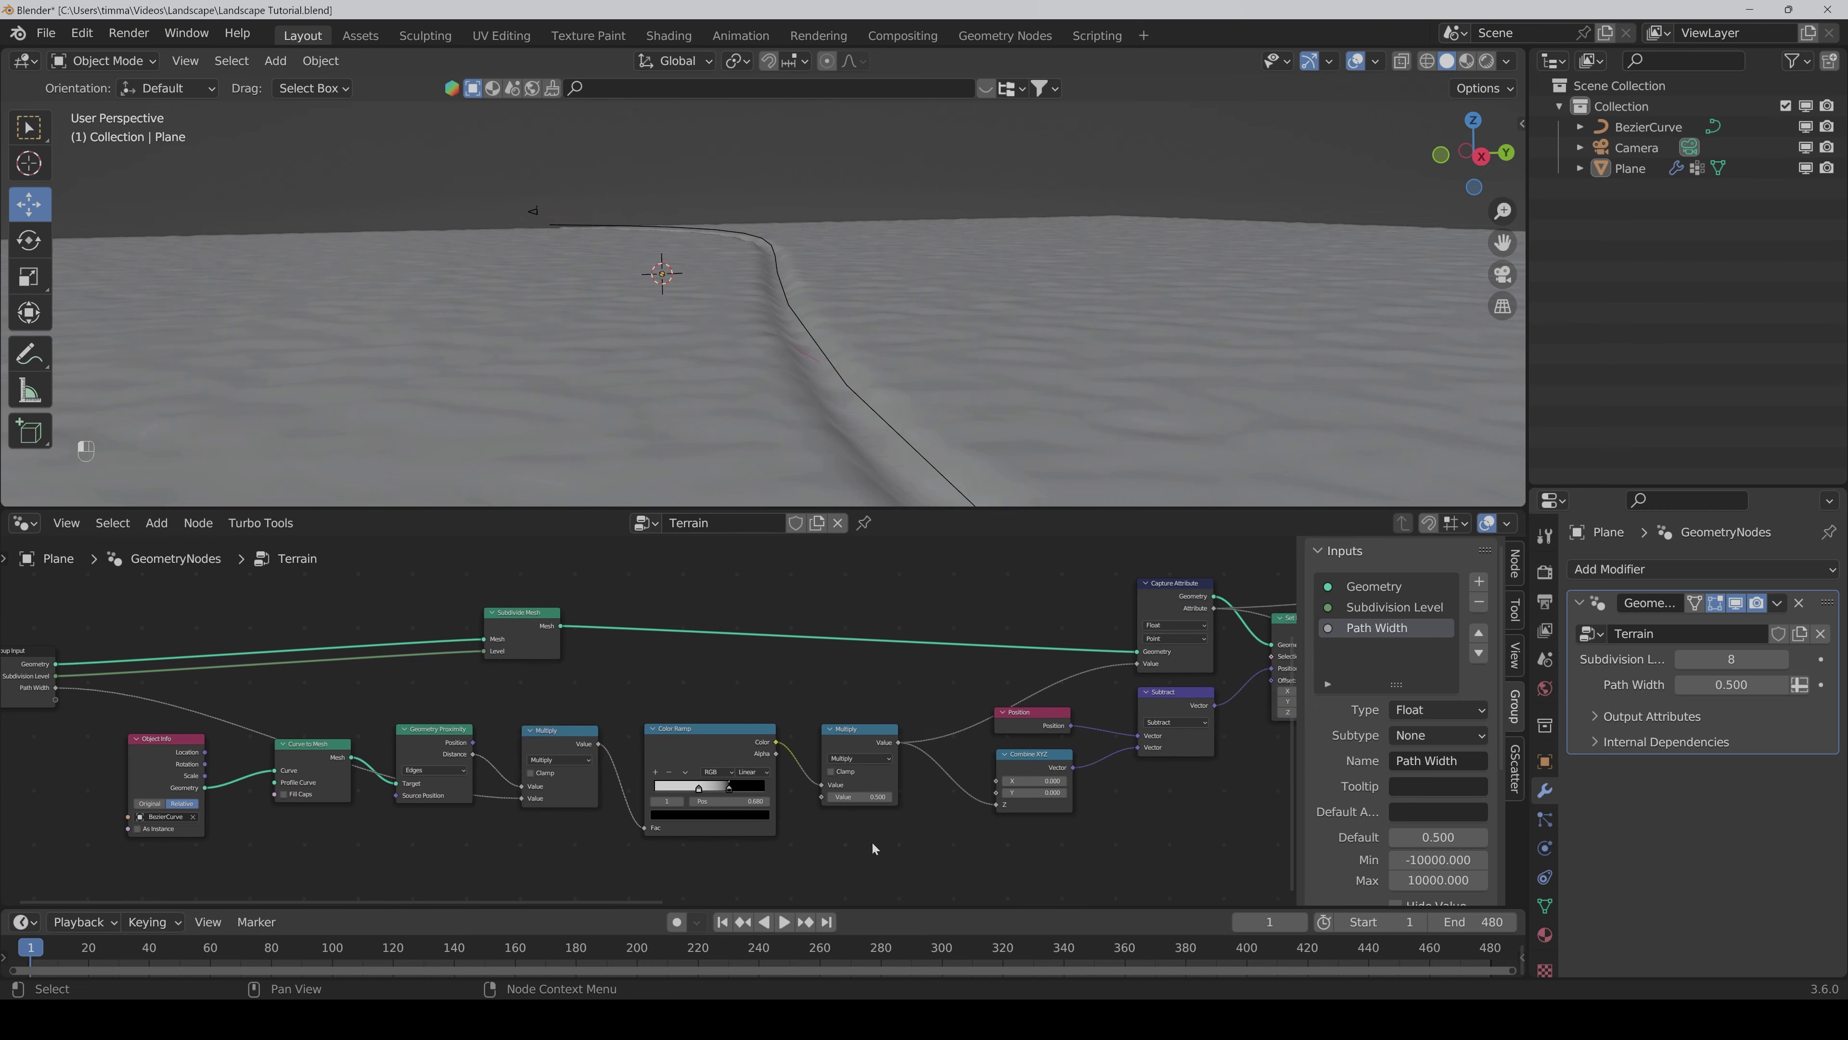
drag(853, 798, 855, 799)
click(855, 798)
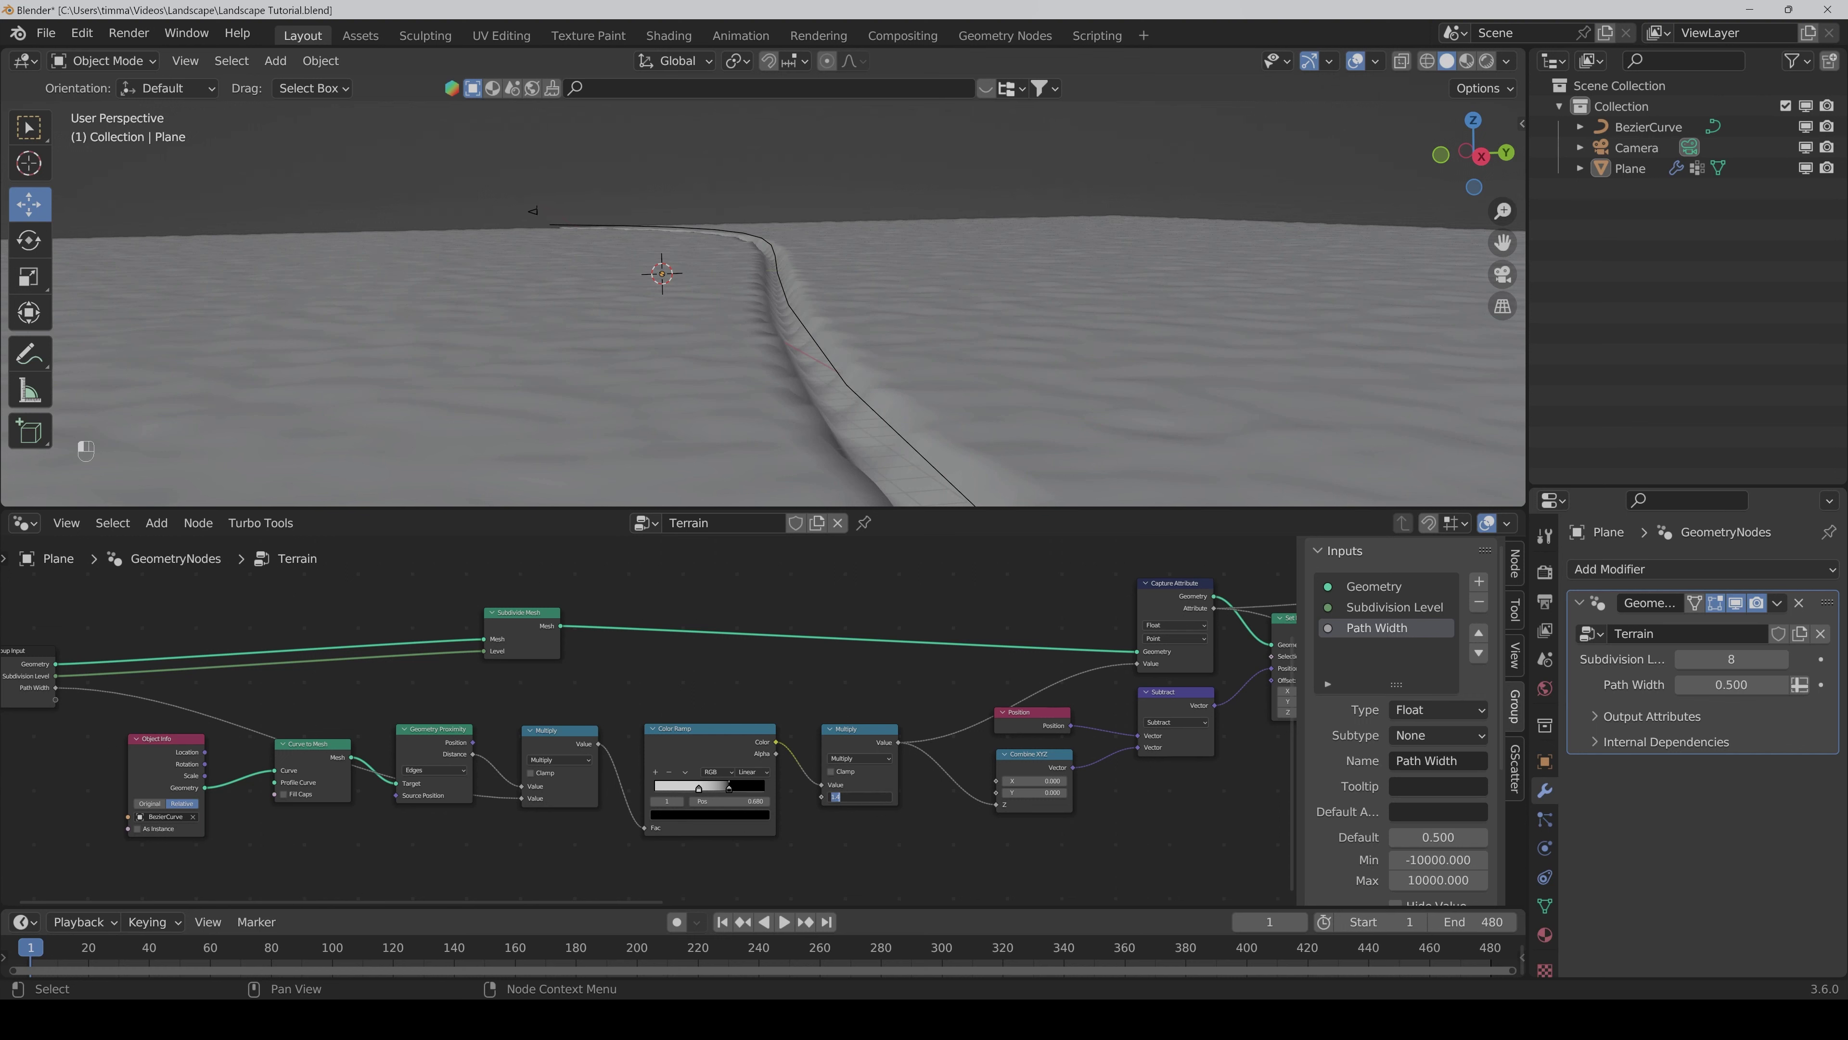
text(0.5)
key(Return)
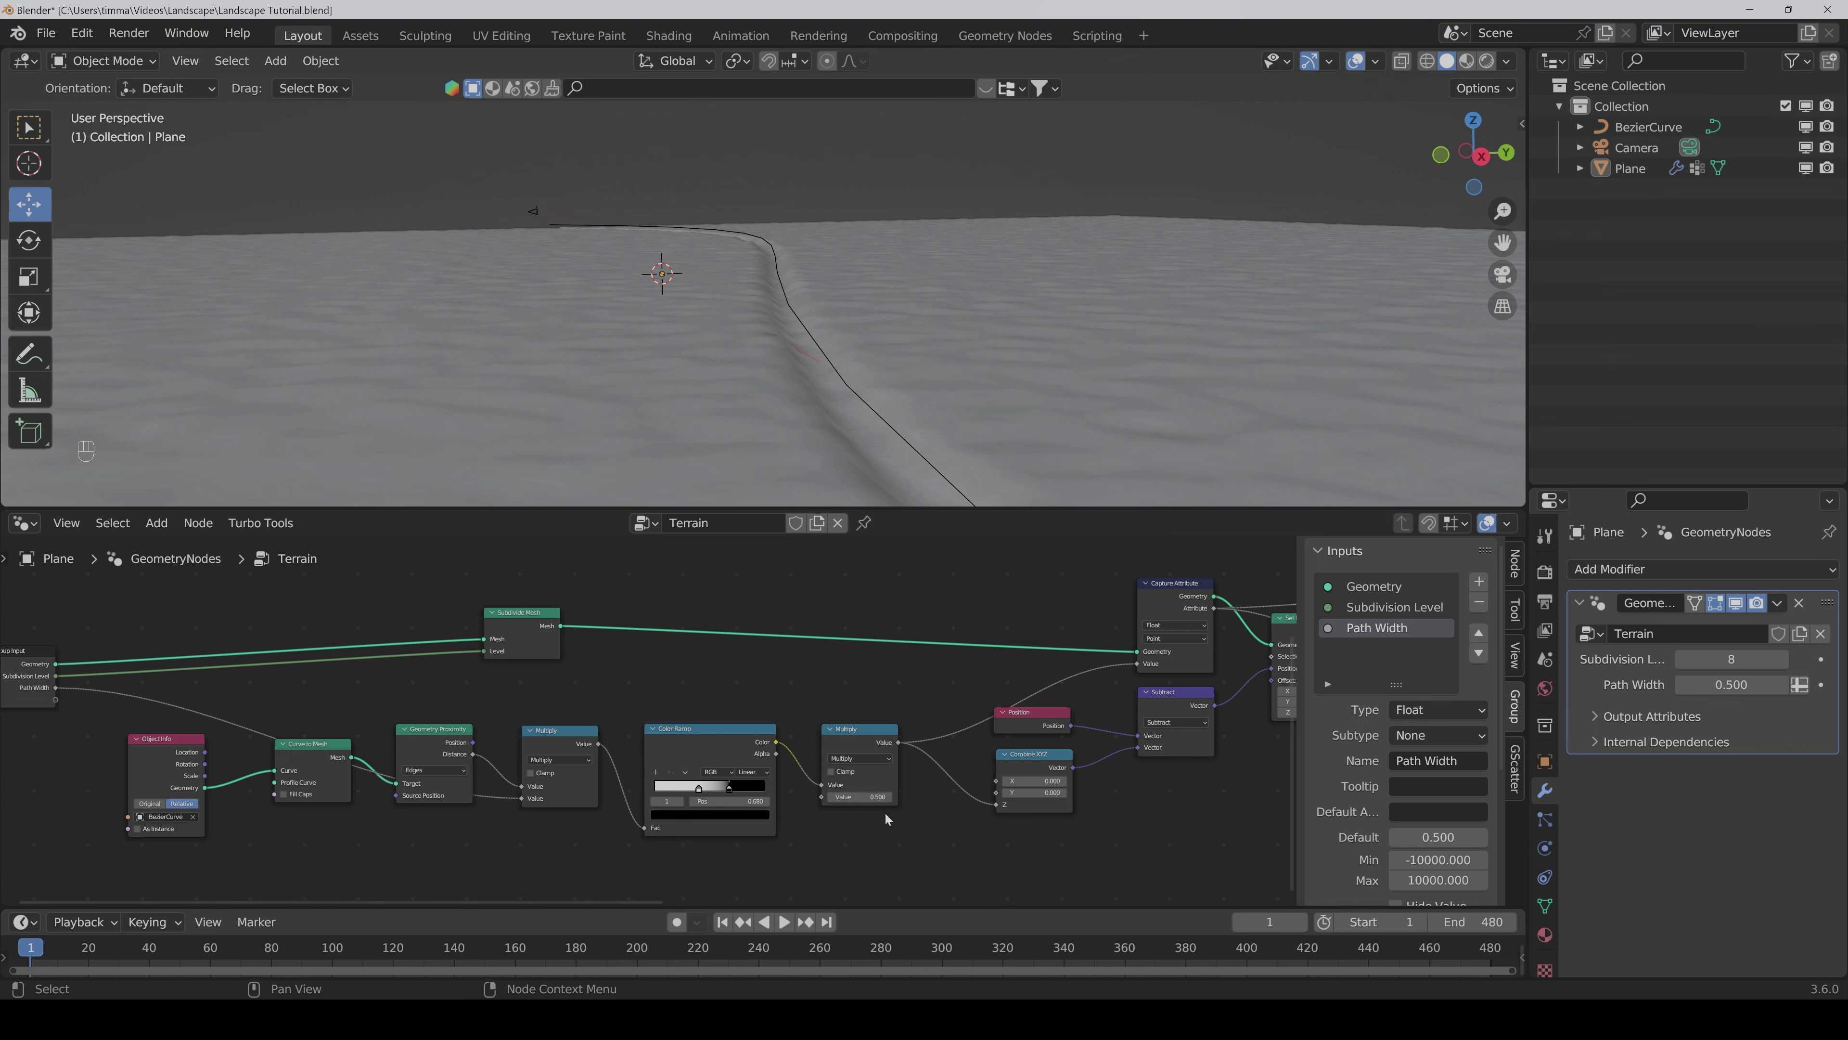
Step: Expose the value of the Multiply node after the path's Color Ramp as a group input and rename the Path Width input as Path Depth
middle_drag(884, 812, 938, 814)
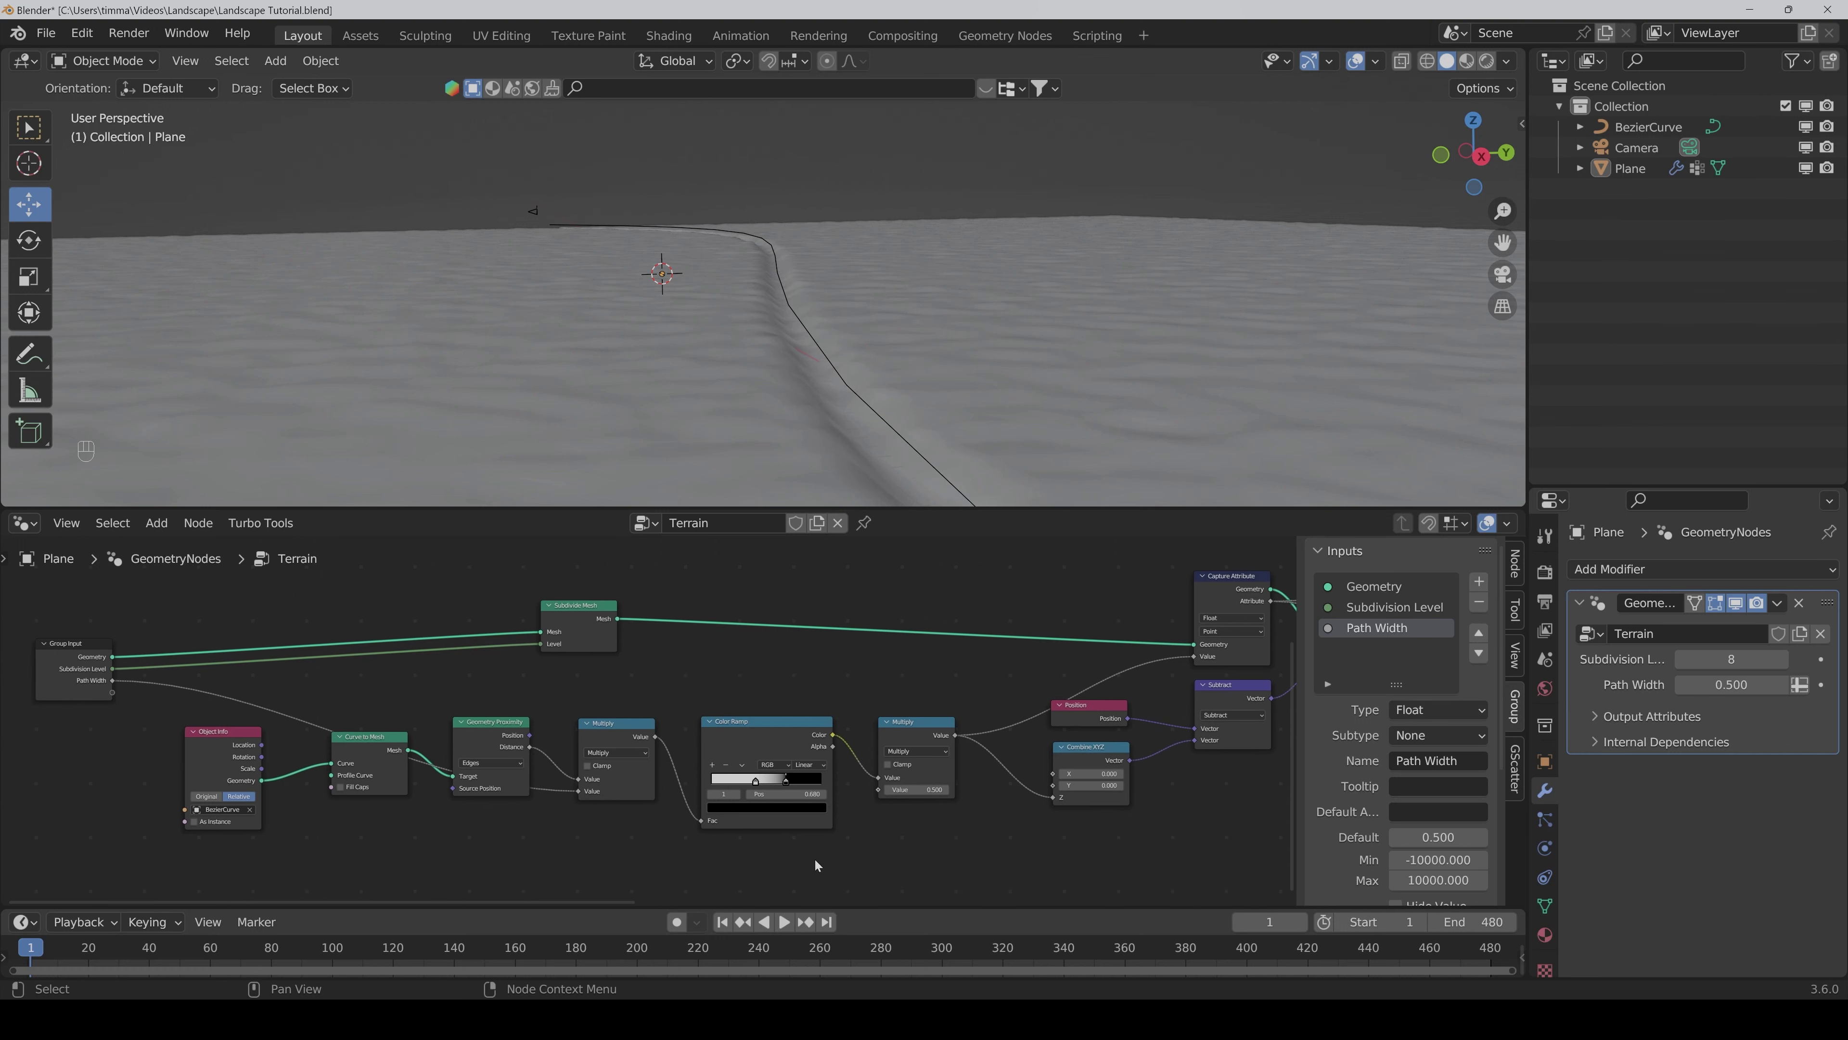
drag(879, 790, 110, 694)
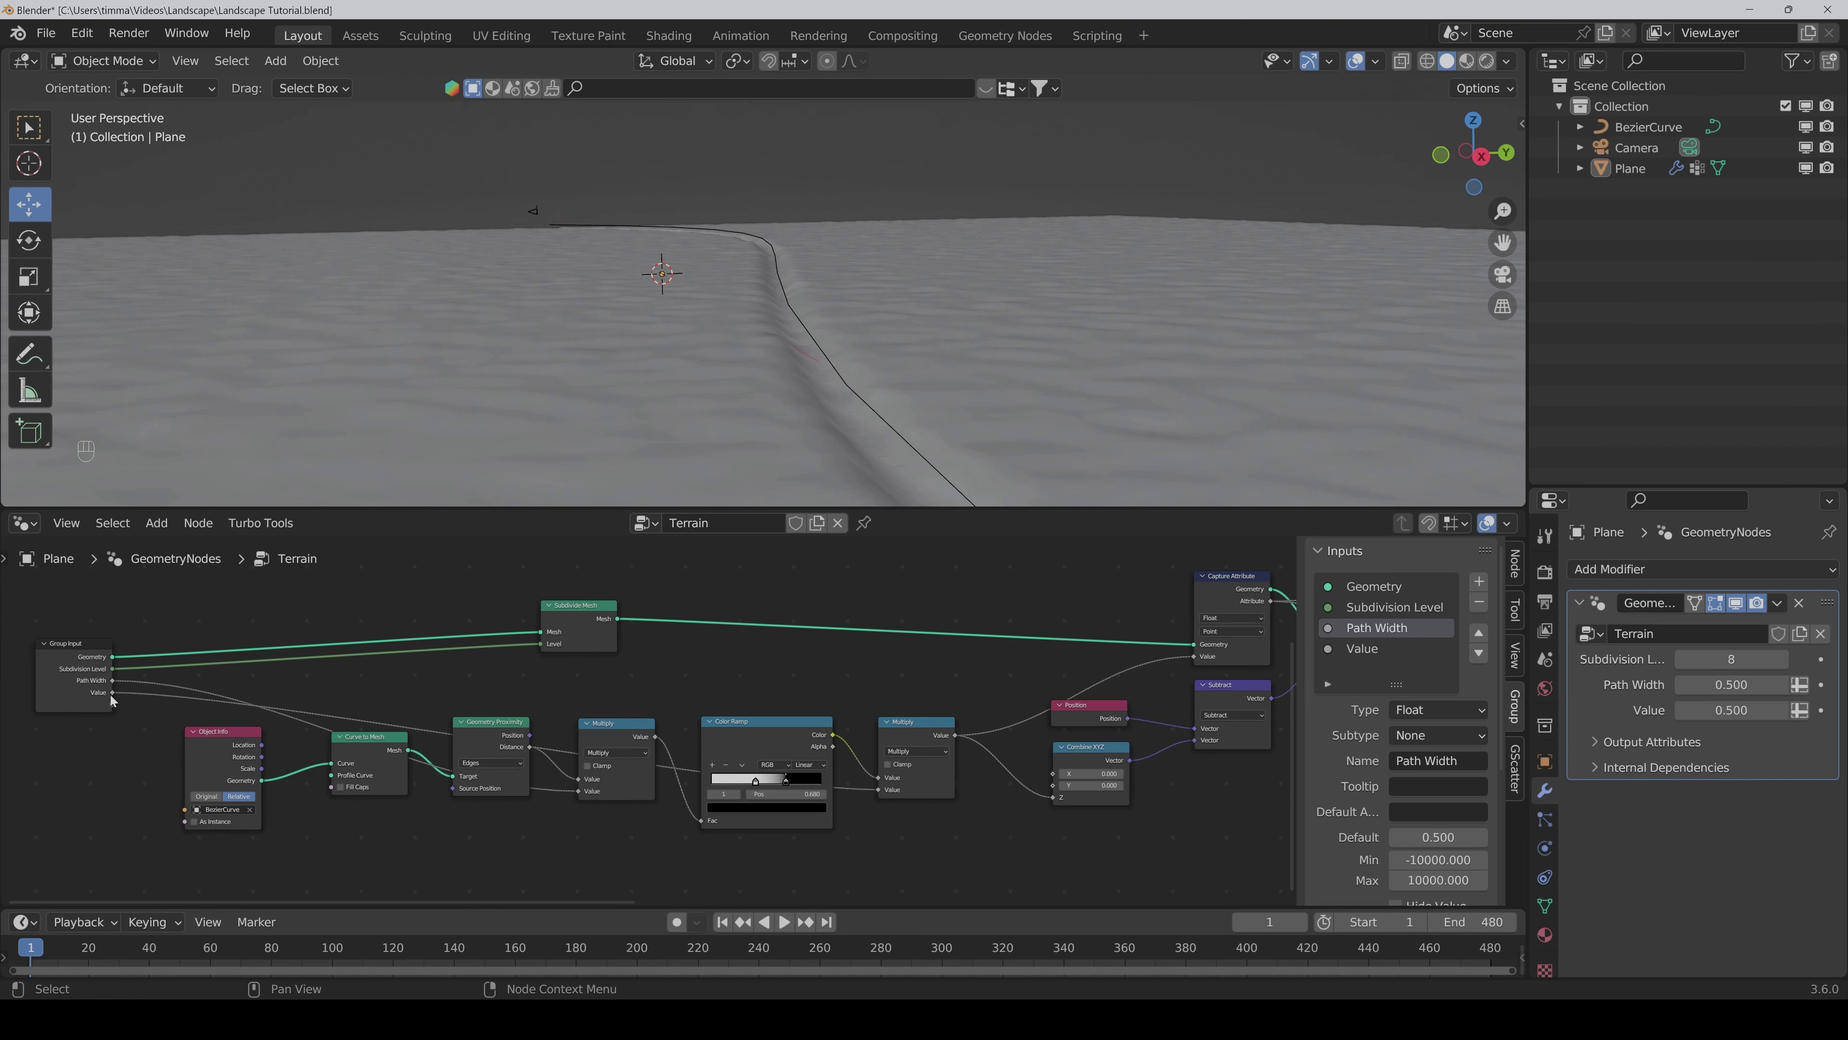
click(1457, 763)
text(Path Depth)
key(Return)
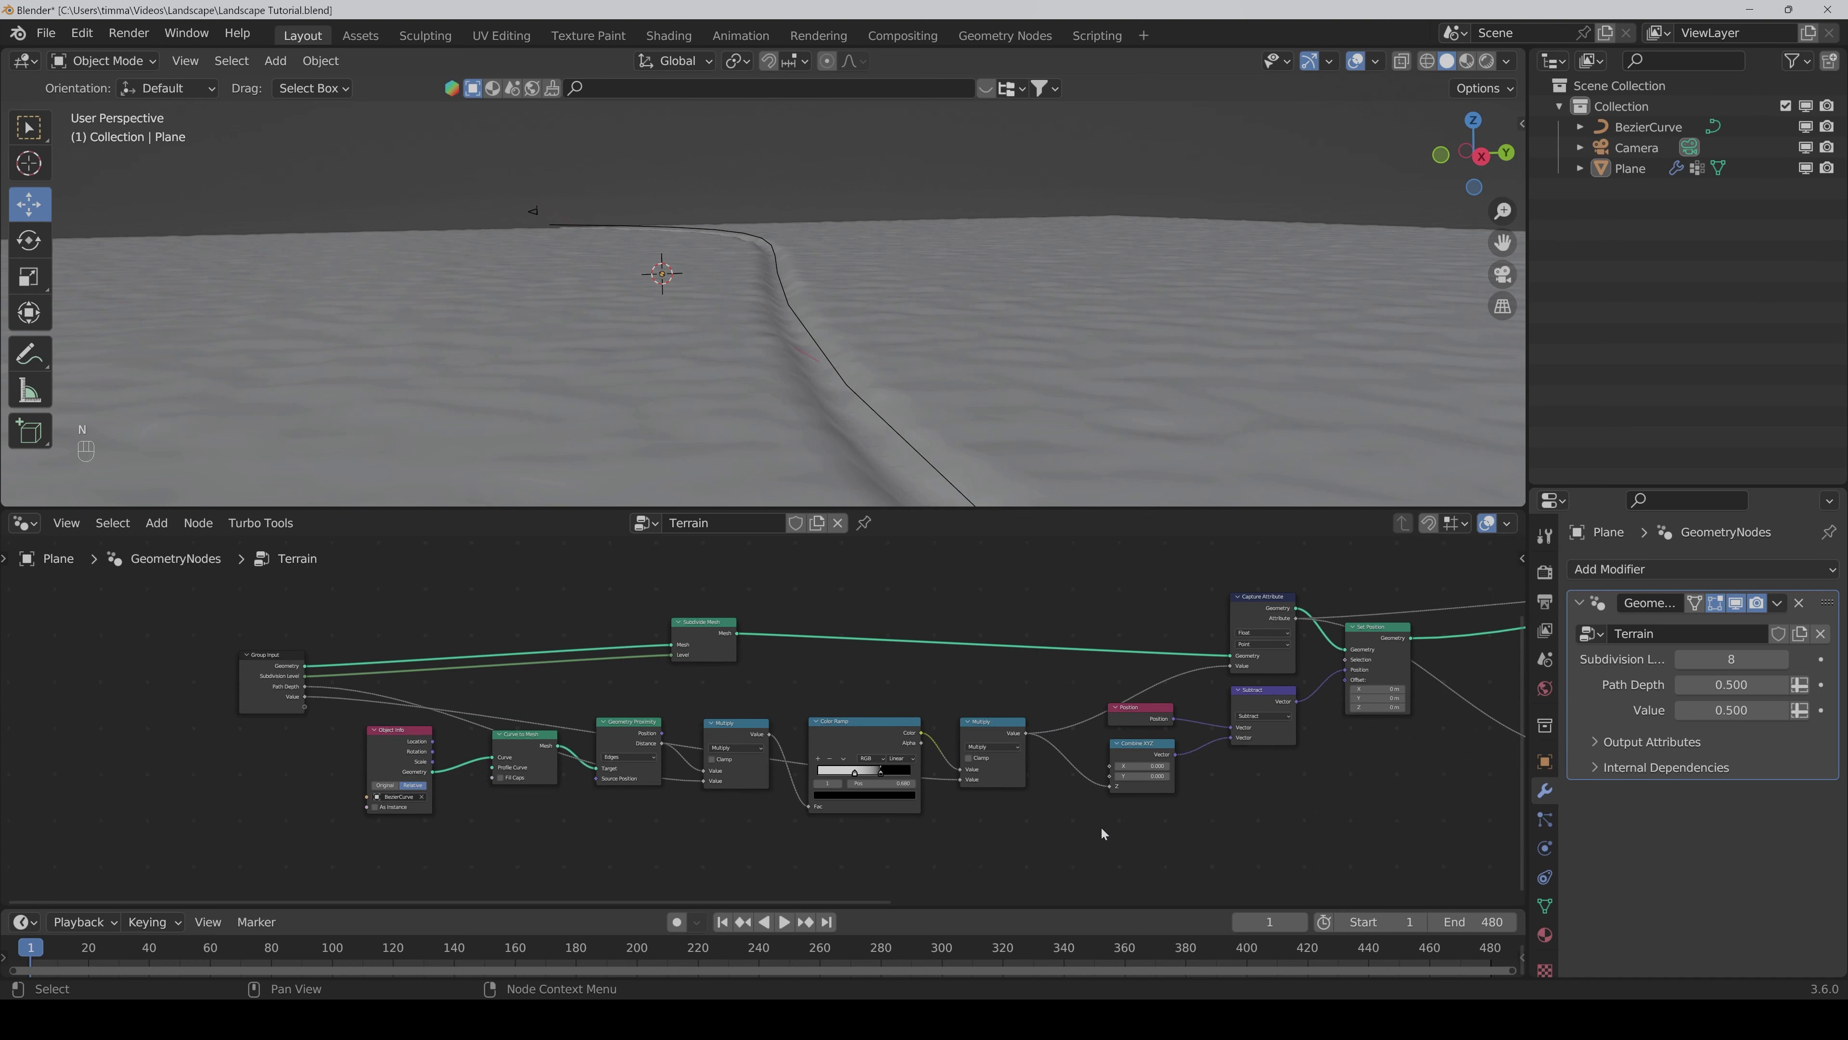
key(n)
scroll(950, 833, down, 3)
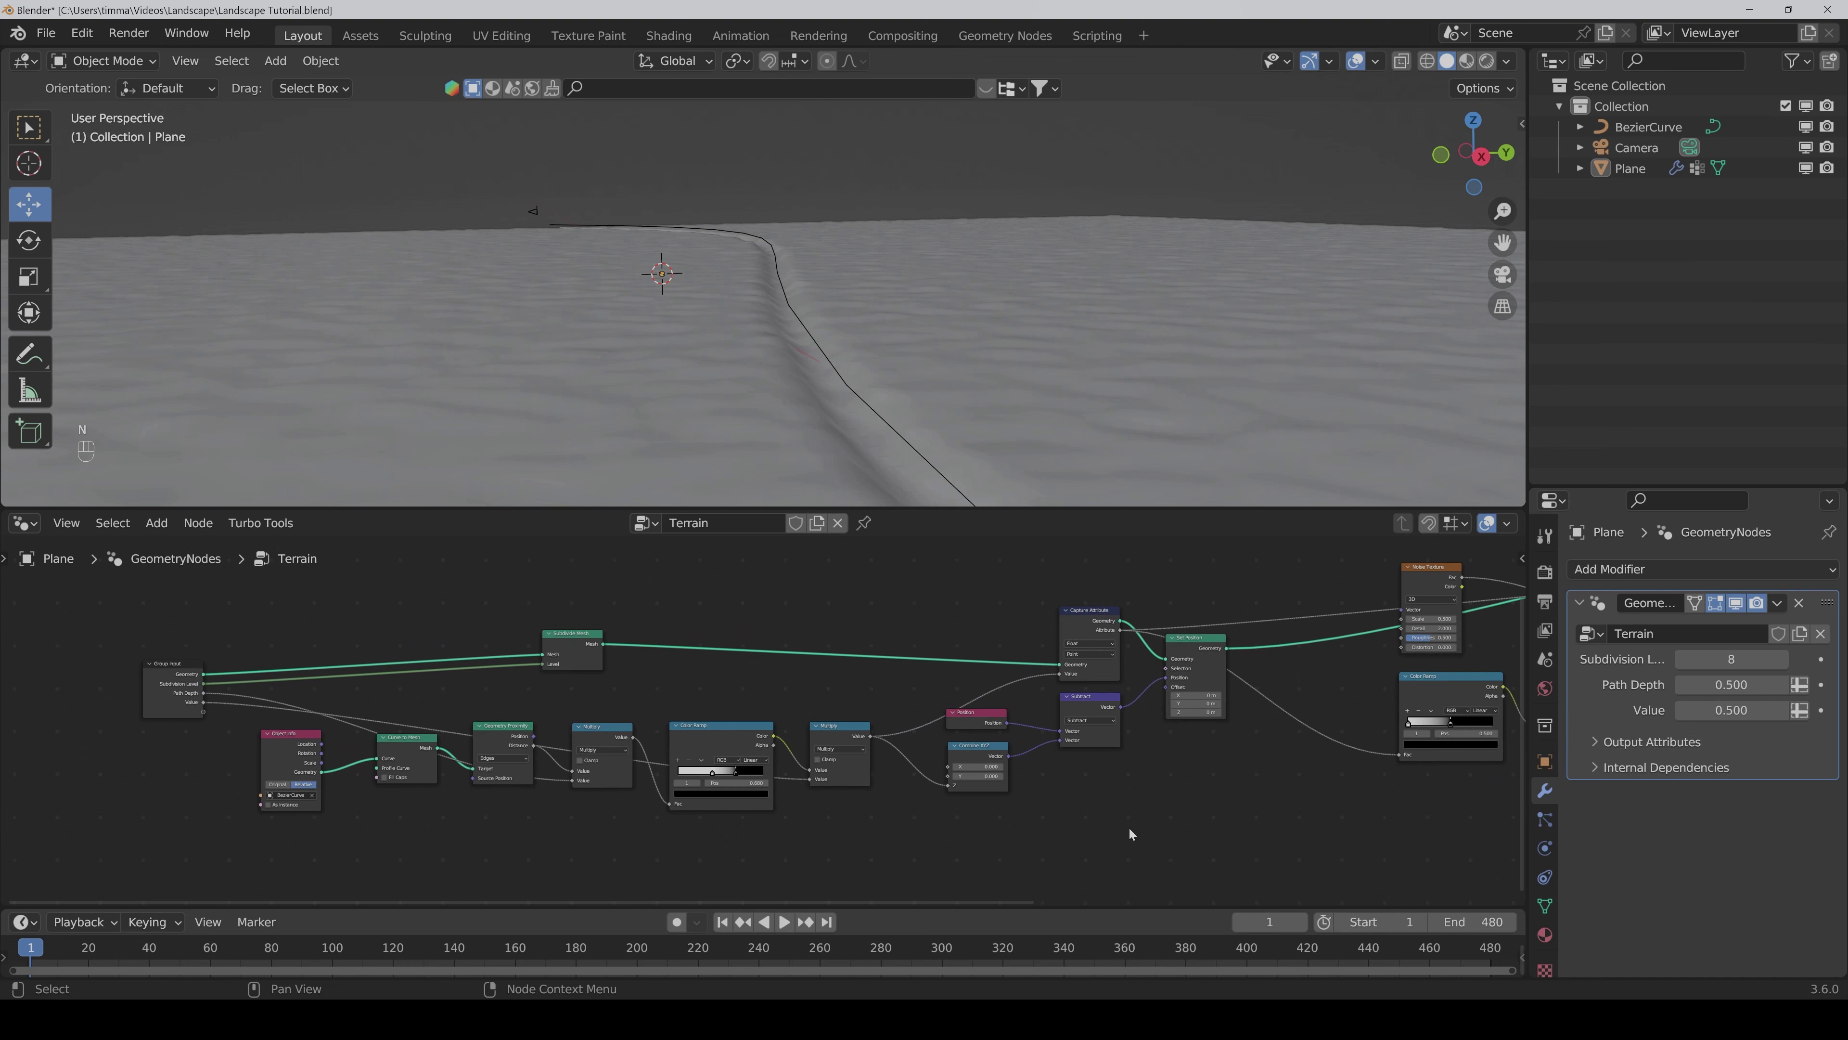
Step: Combine the subdivision and path nodes, from Object Info through the first Set Position, into one node group and return to the Terrain tree
scroll(950, 859, down, 3)
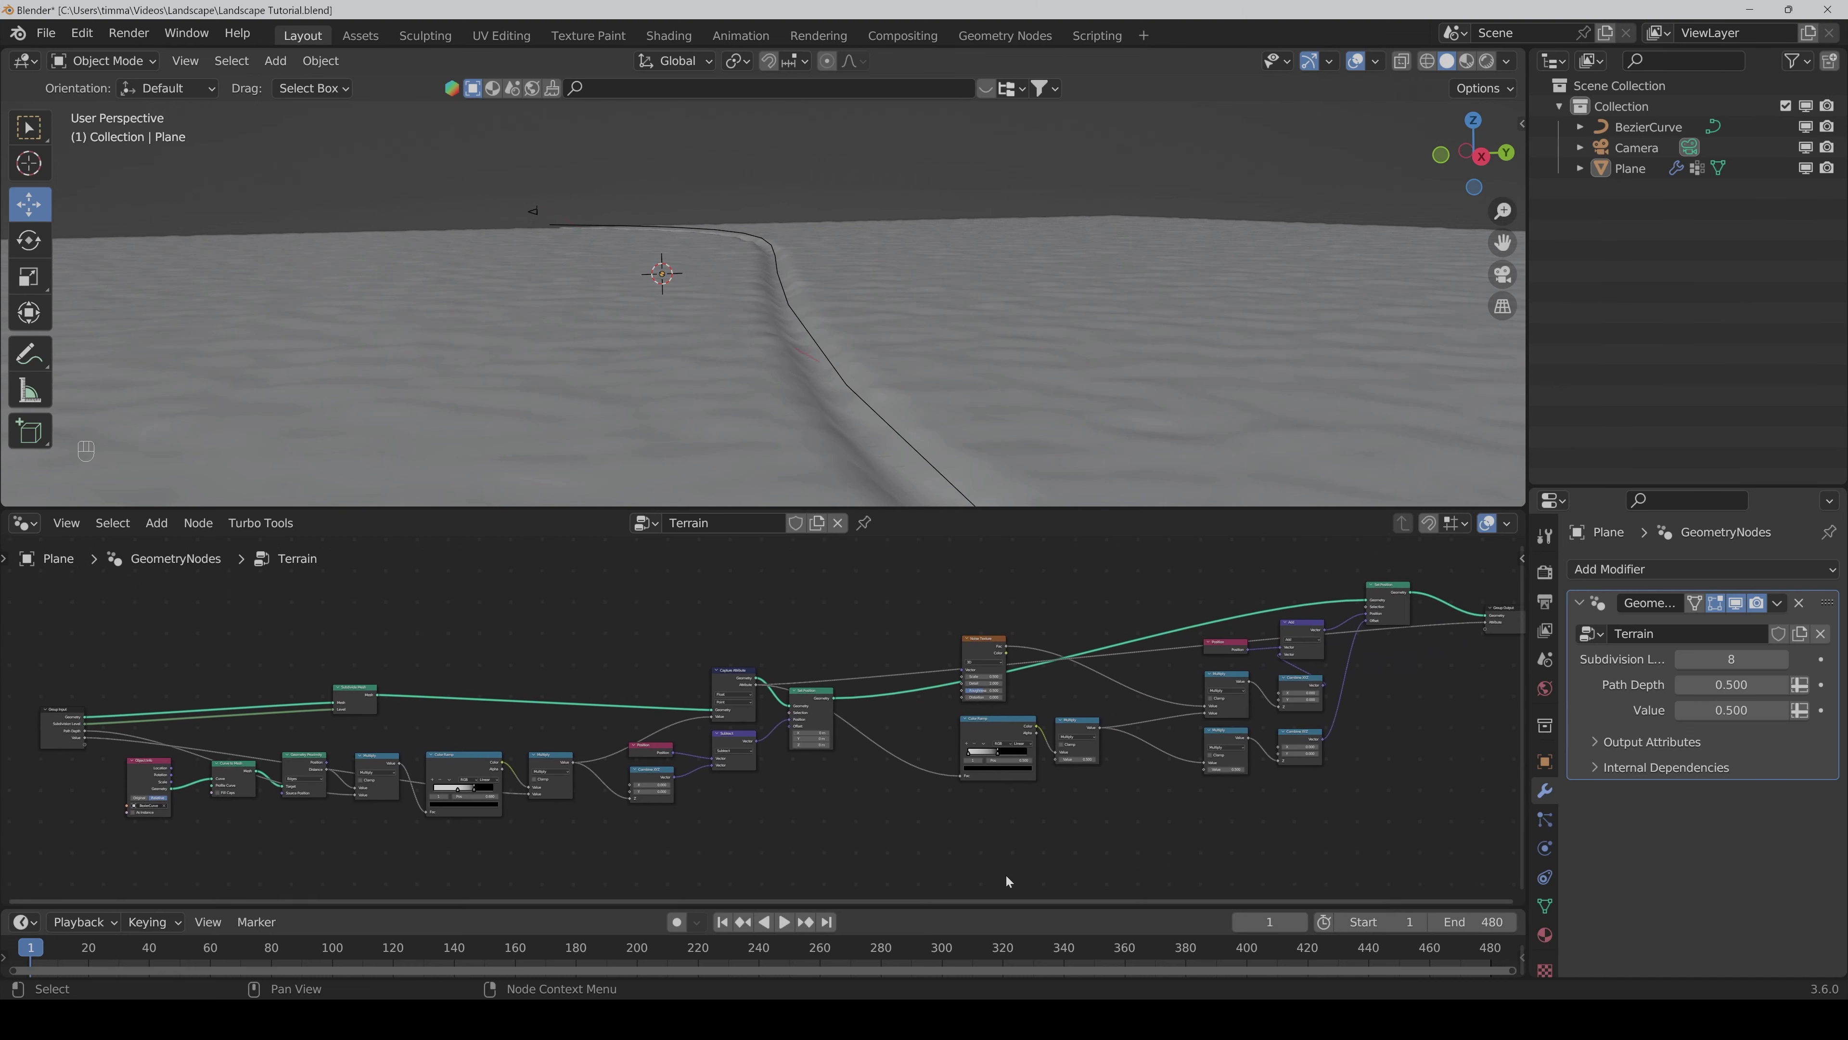
middle_drag(1012, 862, 993, 862)
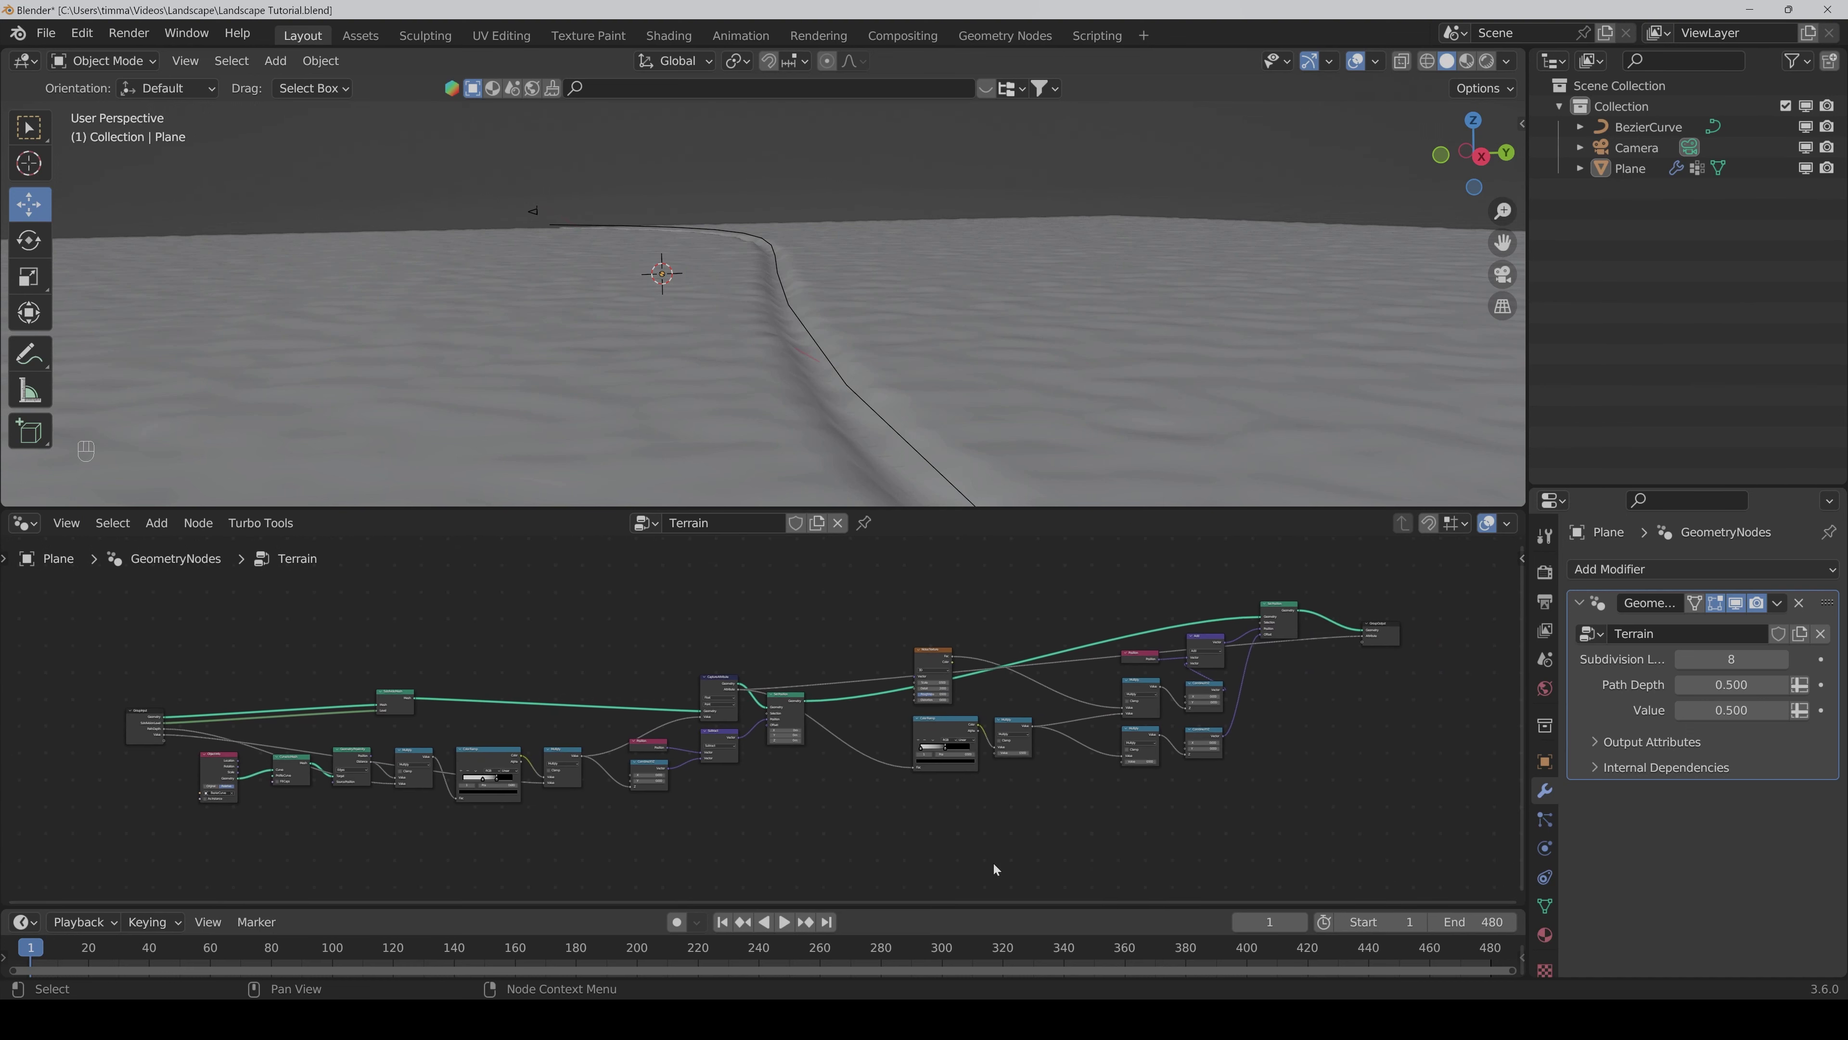
scroll(993, 862, up, 1)
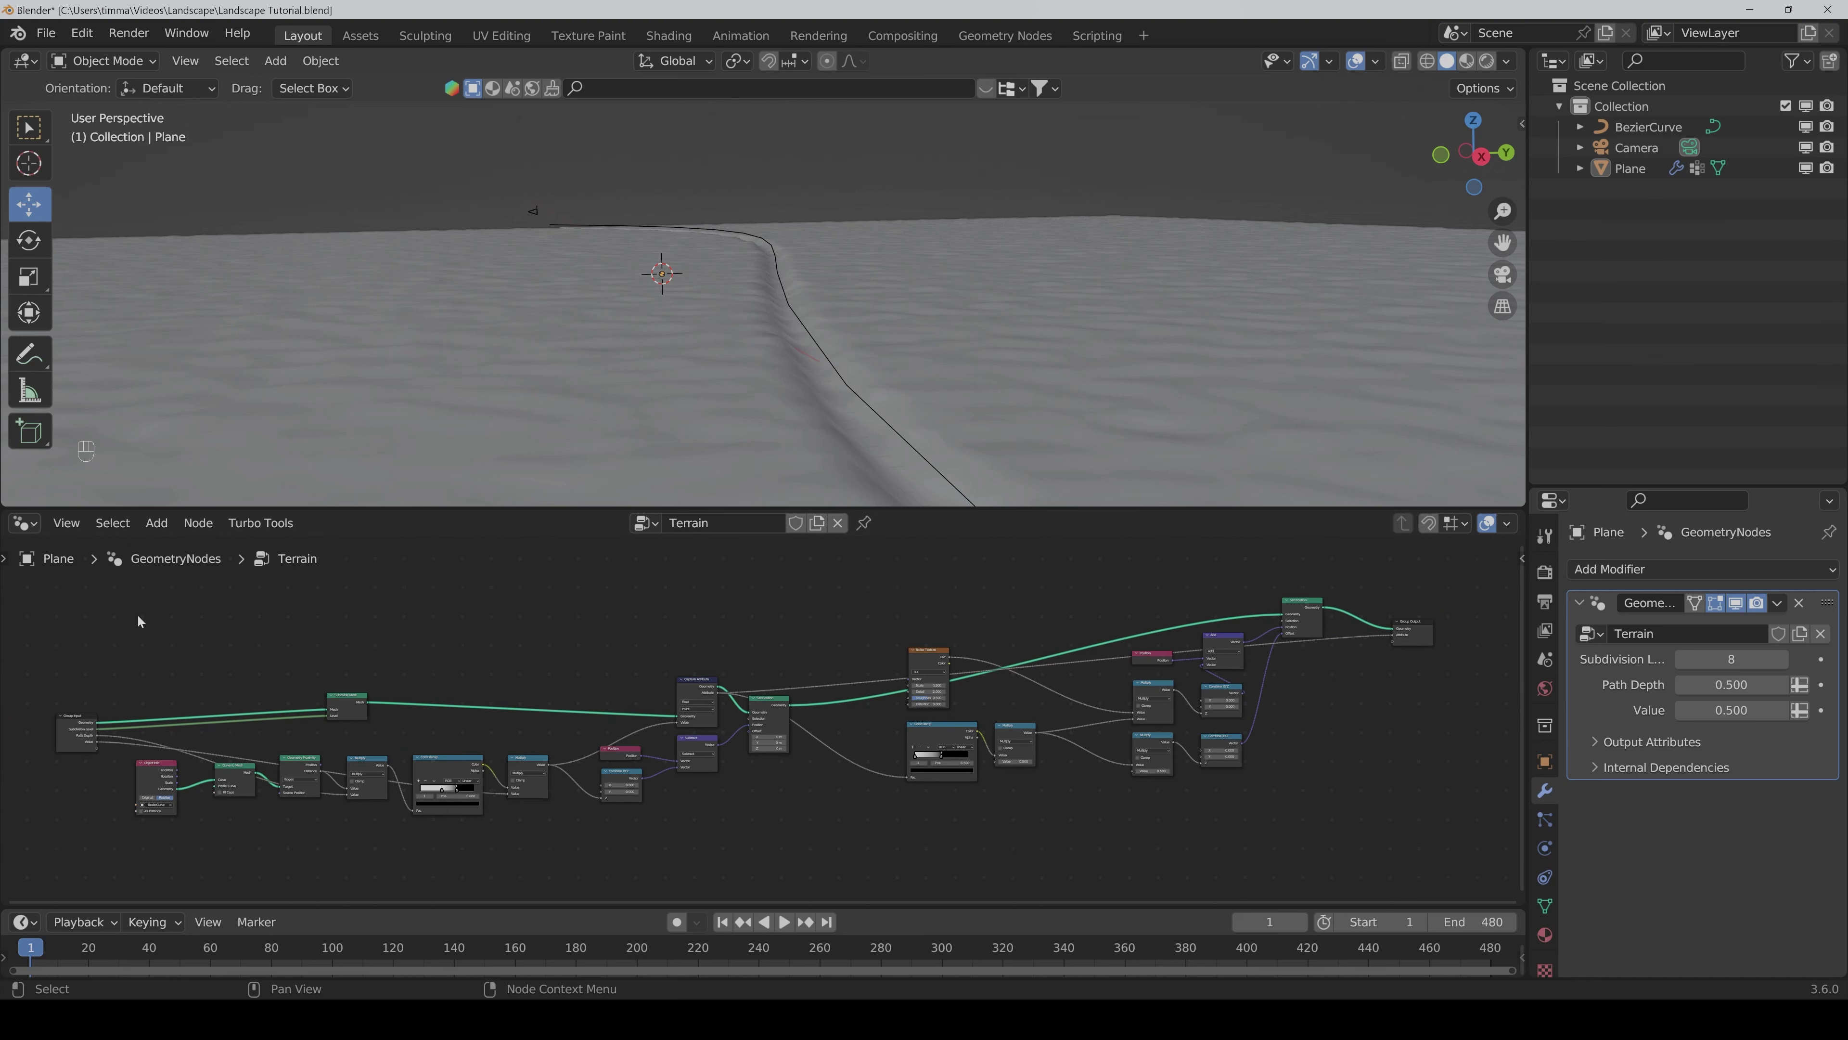
drag(138, 615, 776, 874)
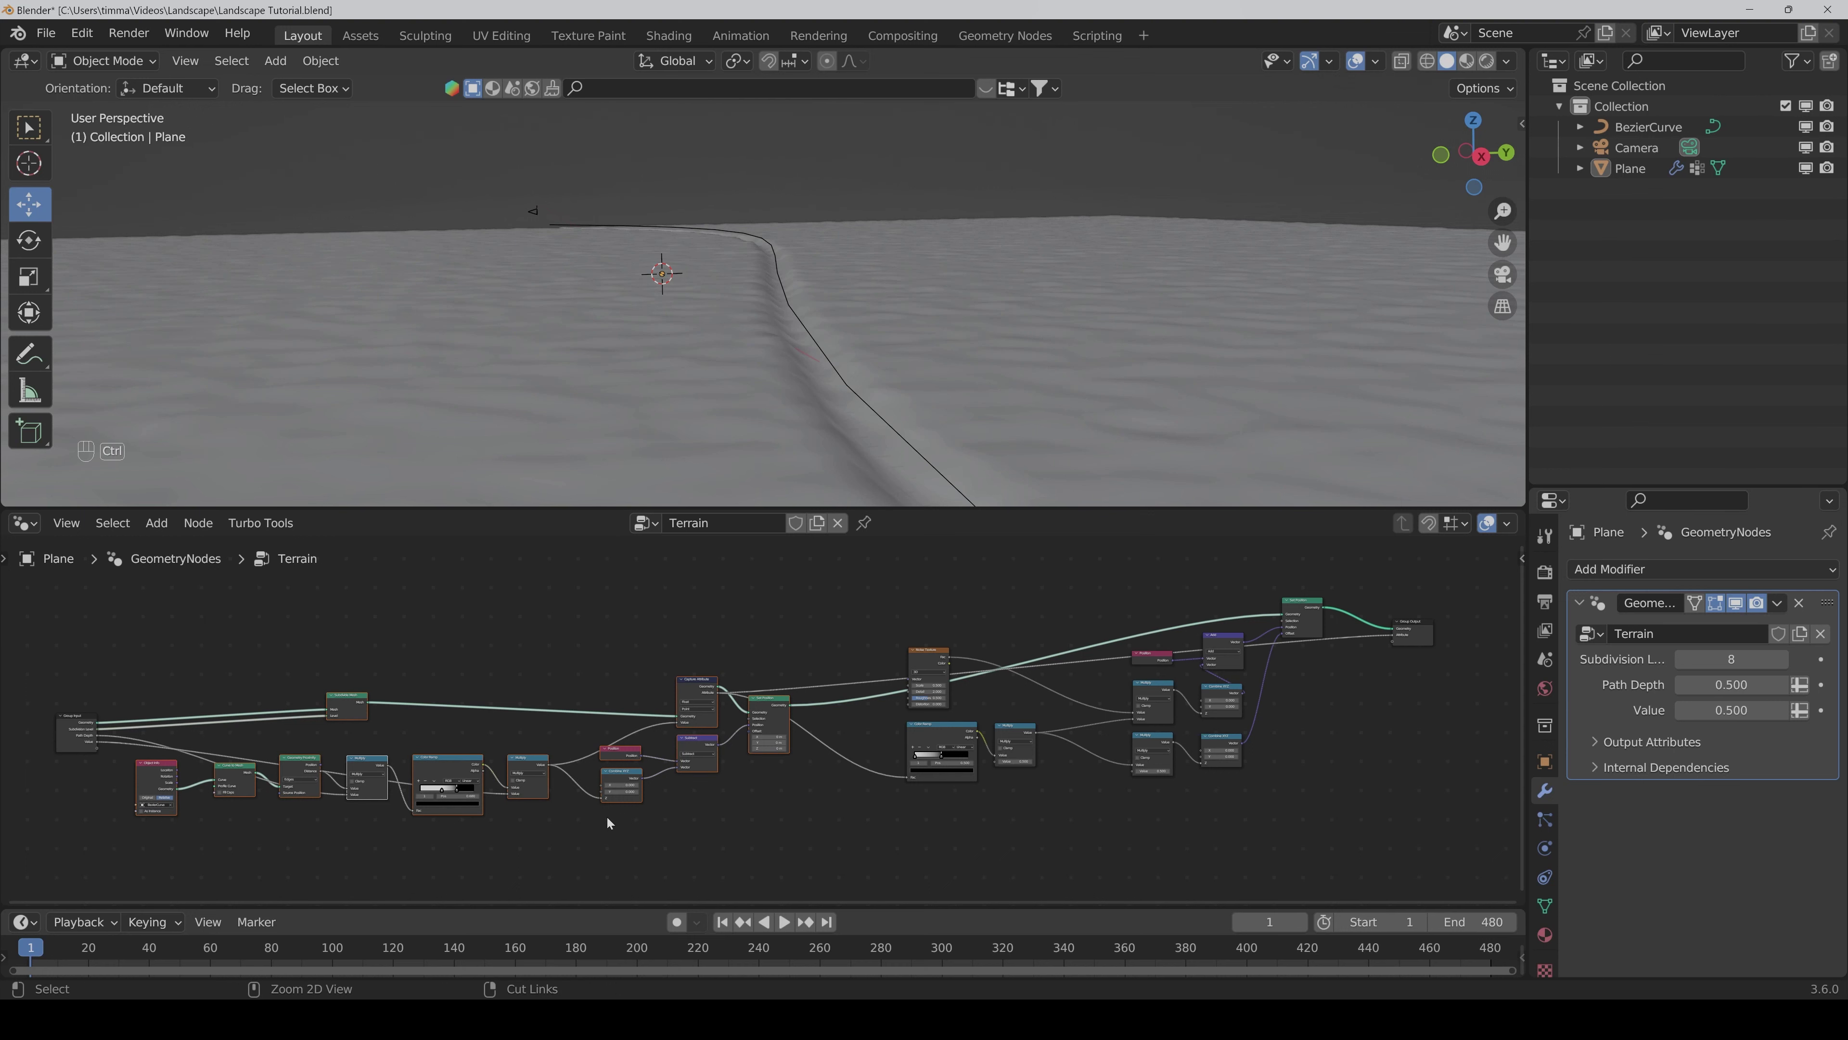
key(ctrl+g)
click(692, 643)
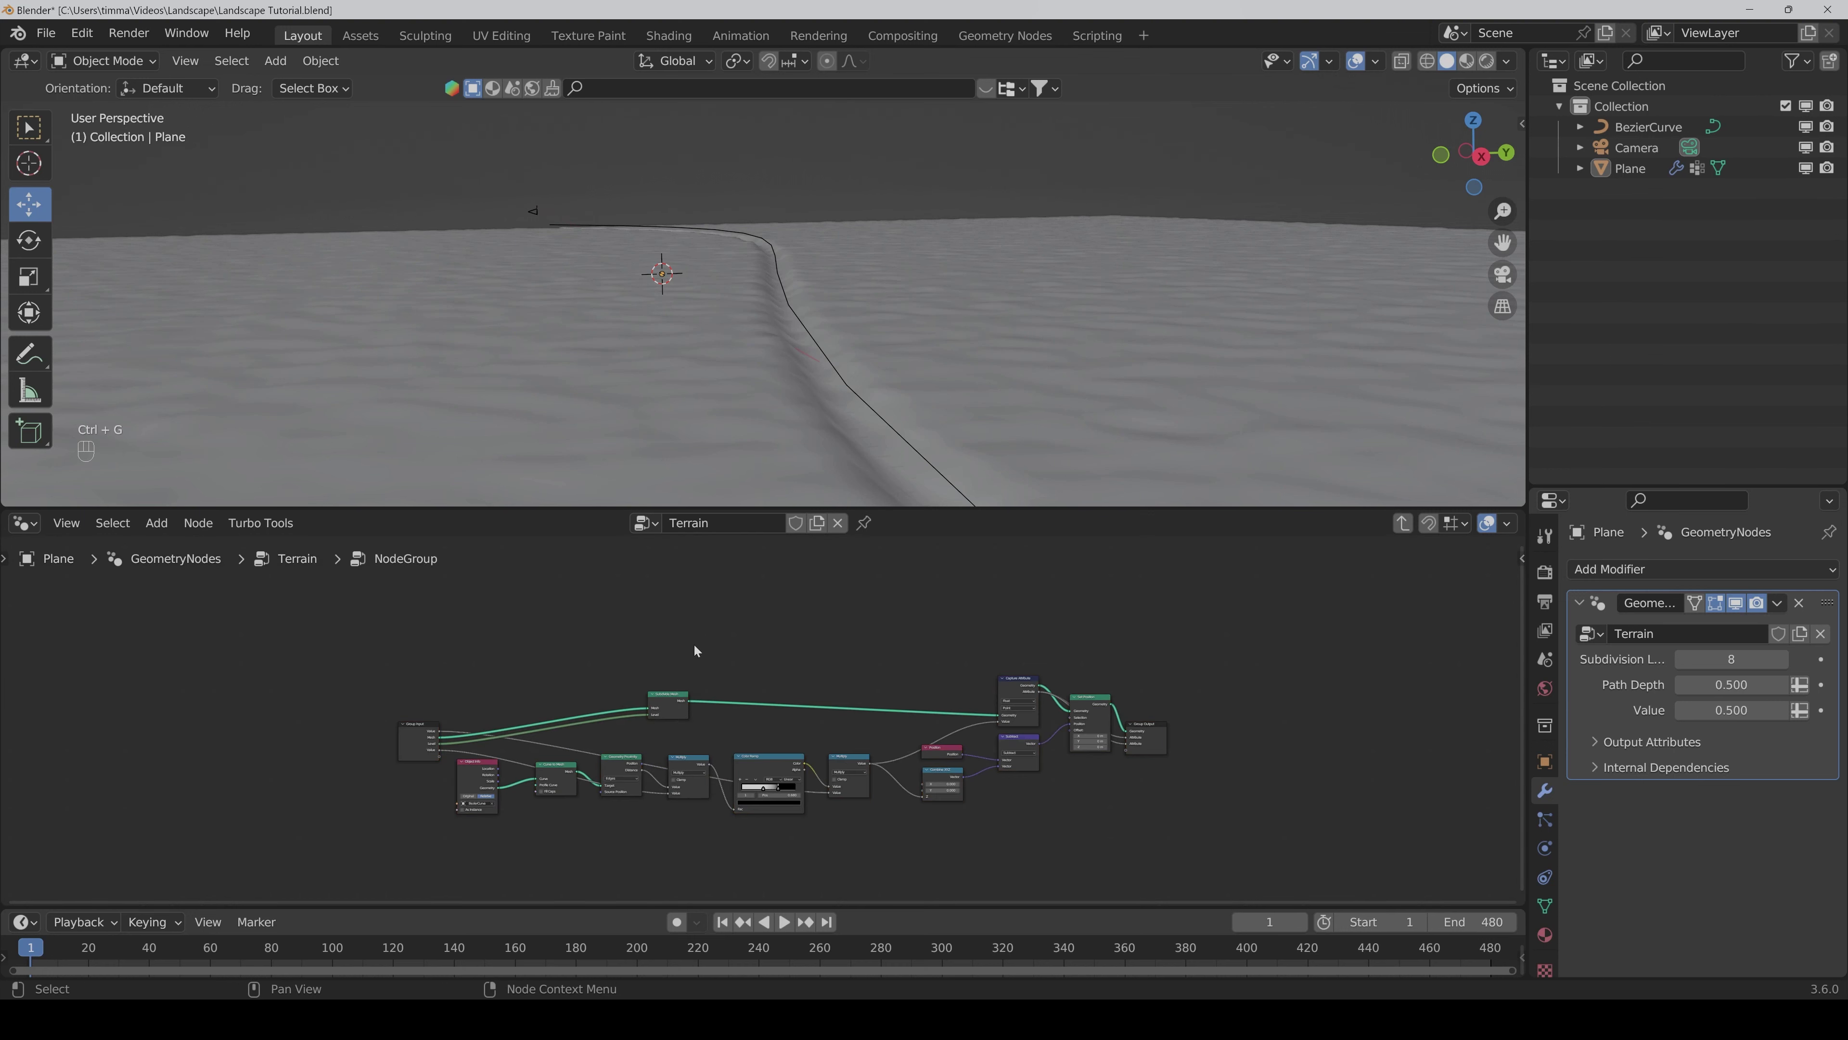
scroll(886, 649, down, 1)
scroll(890, 654, up, 2)
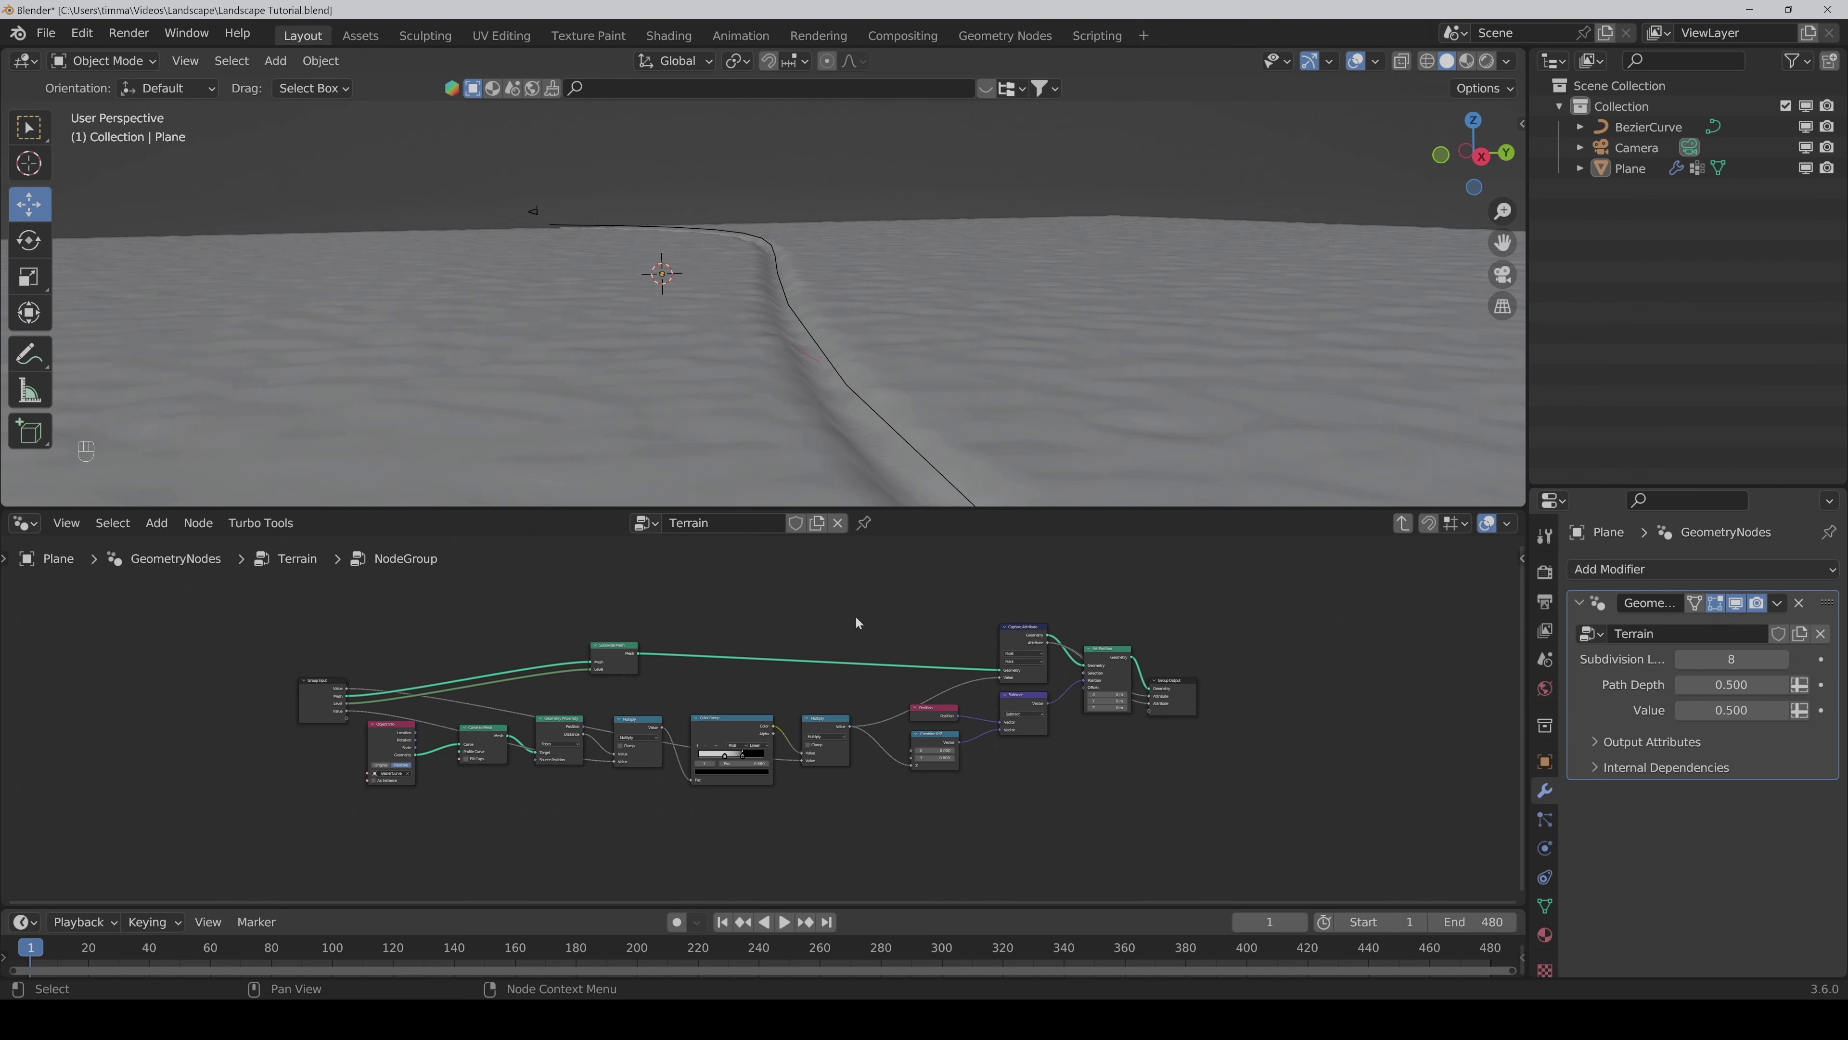
key(Tab)
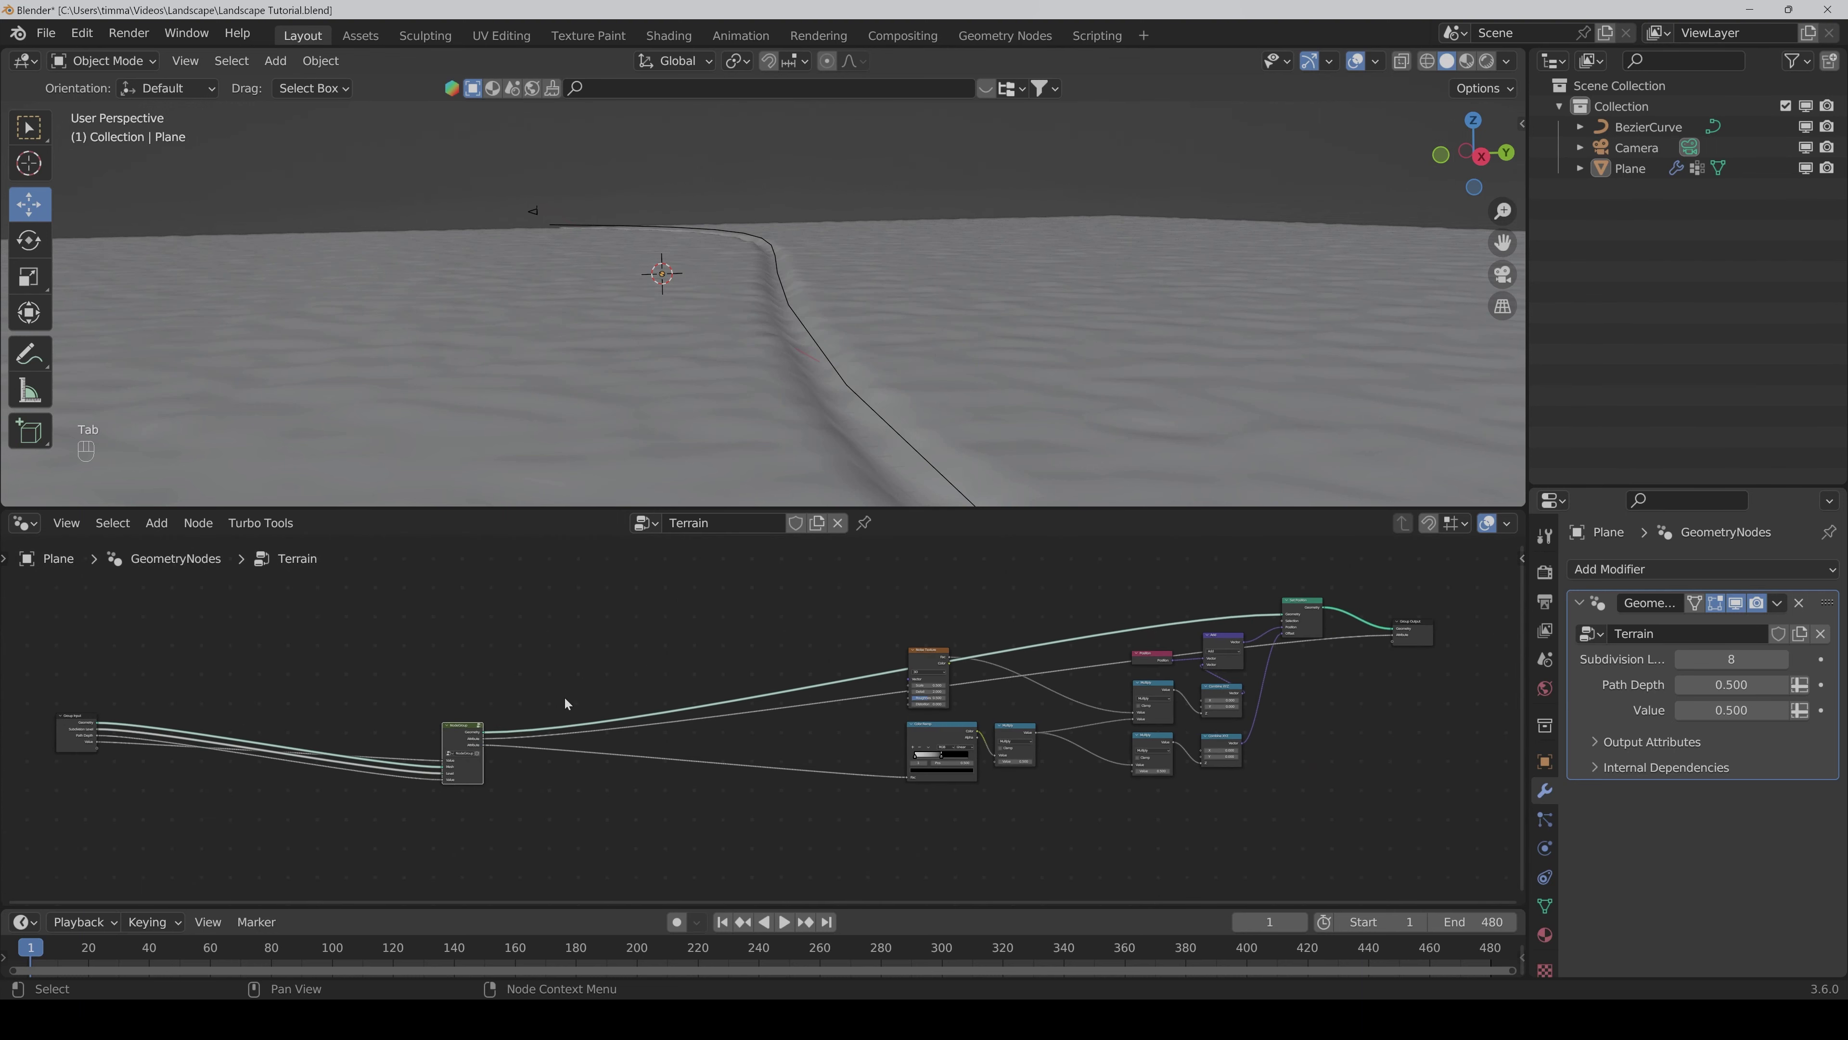
Step: Label the new path node group Proximity Displacer
scroll(564, 696, up, 4)
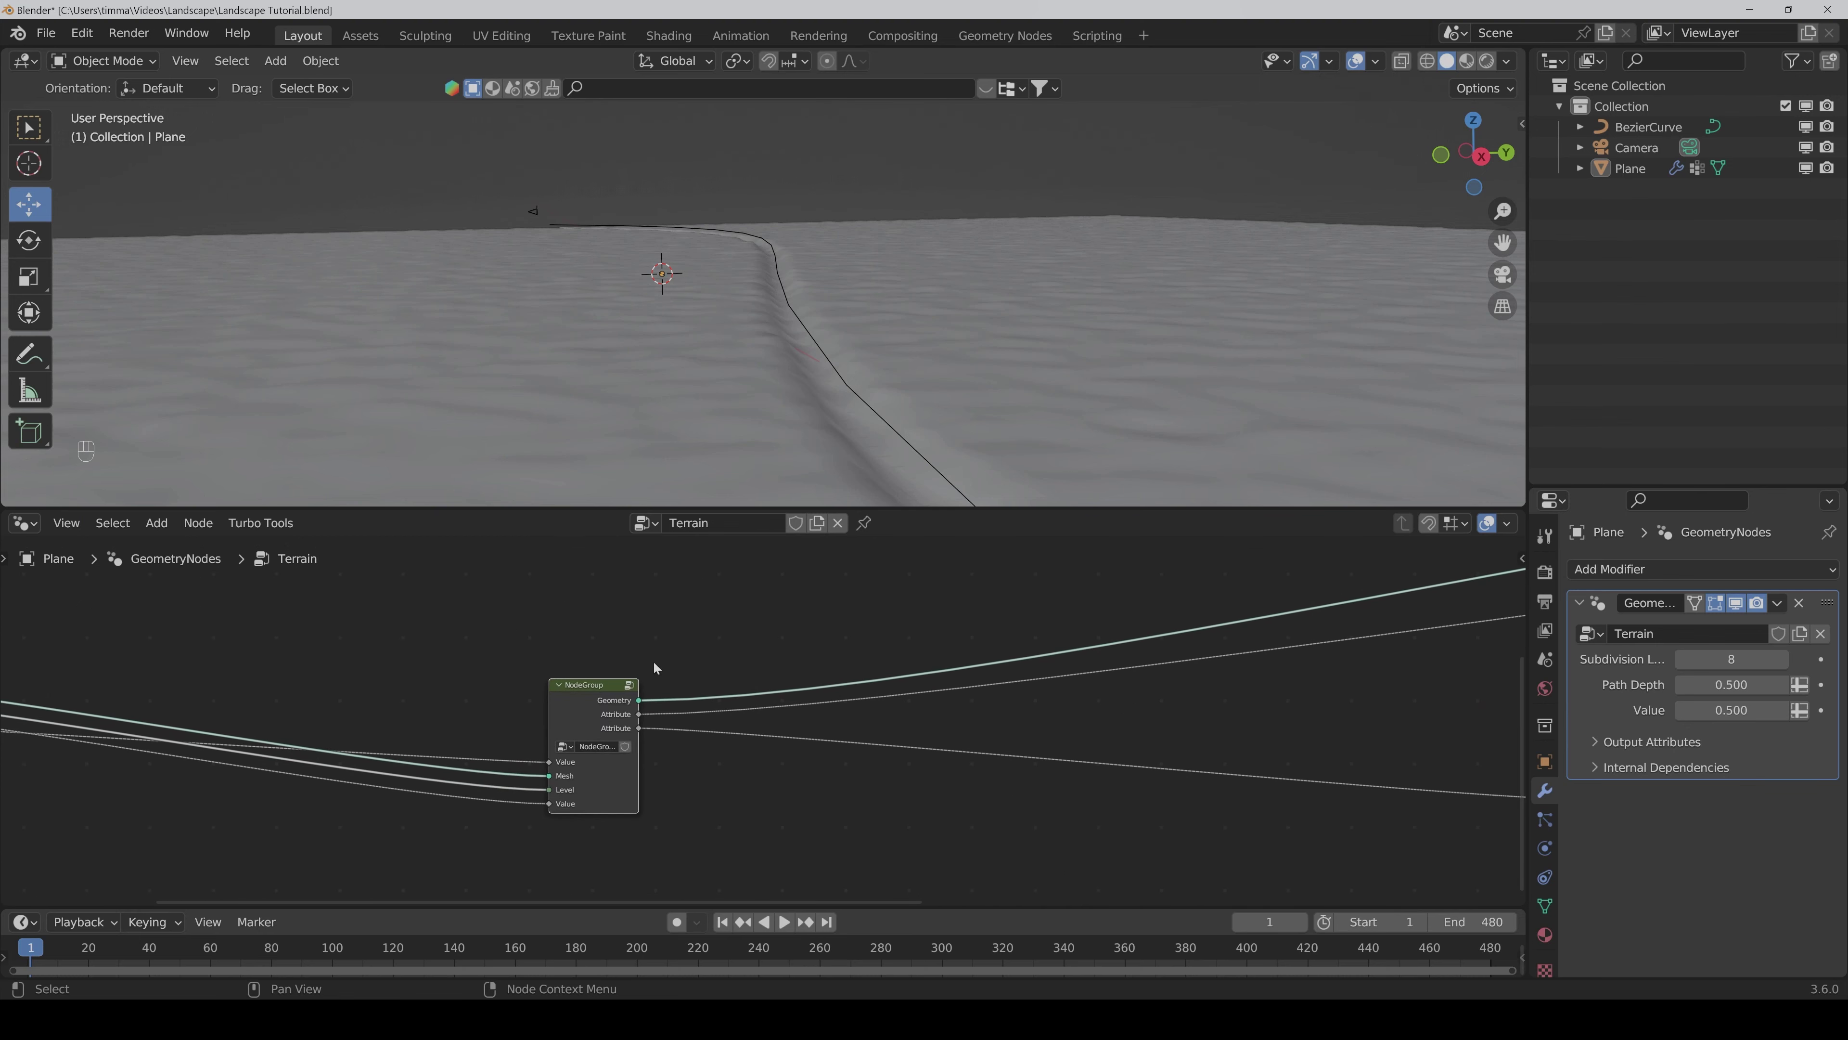
key(F2)
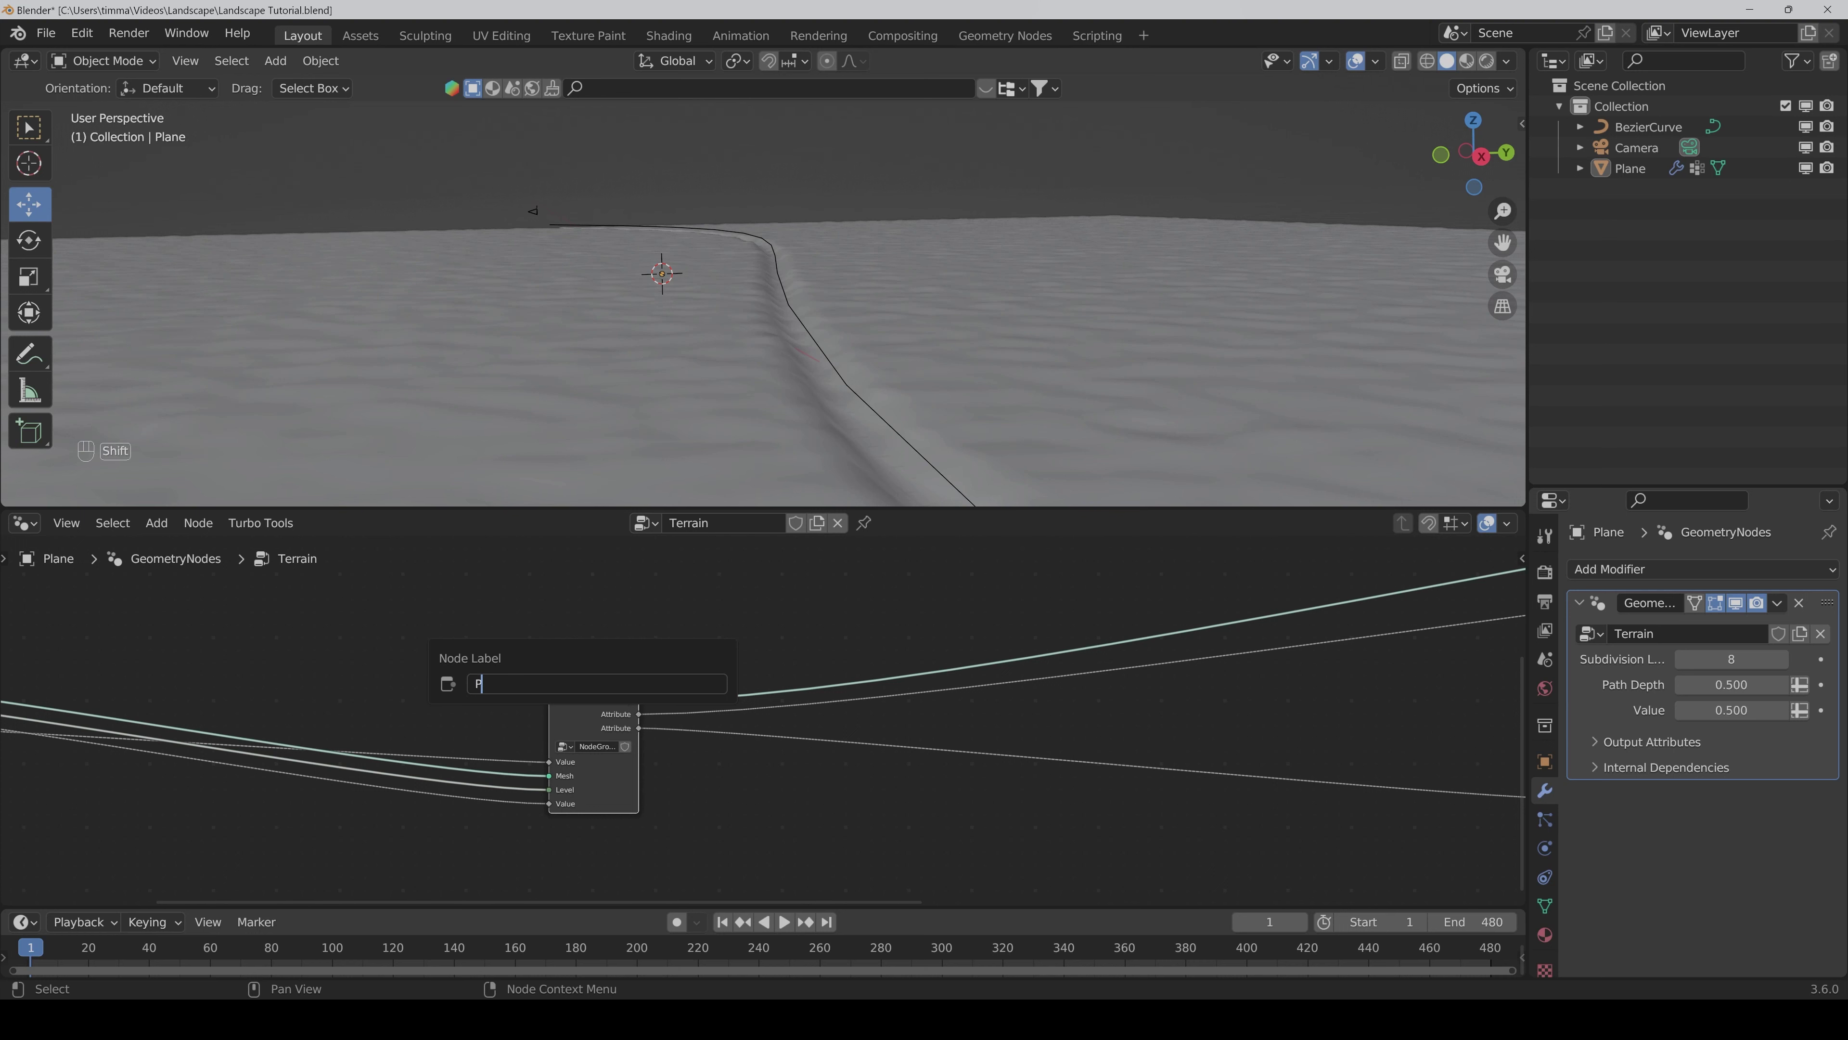
text(Proximity Displacer)
key(Return)
Step: Group the final Position, Add, Multiply, Combine XYZ and Set Position nodes, check the group's contents and return to the Terrain tree
scroll(784, 600, down, 5)
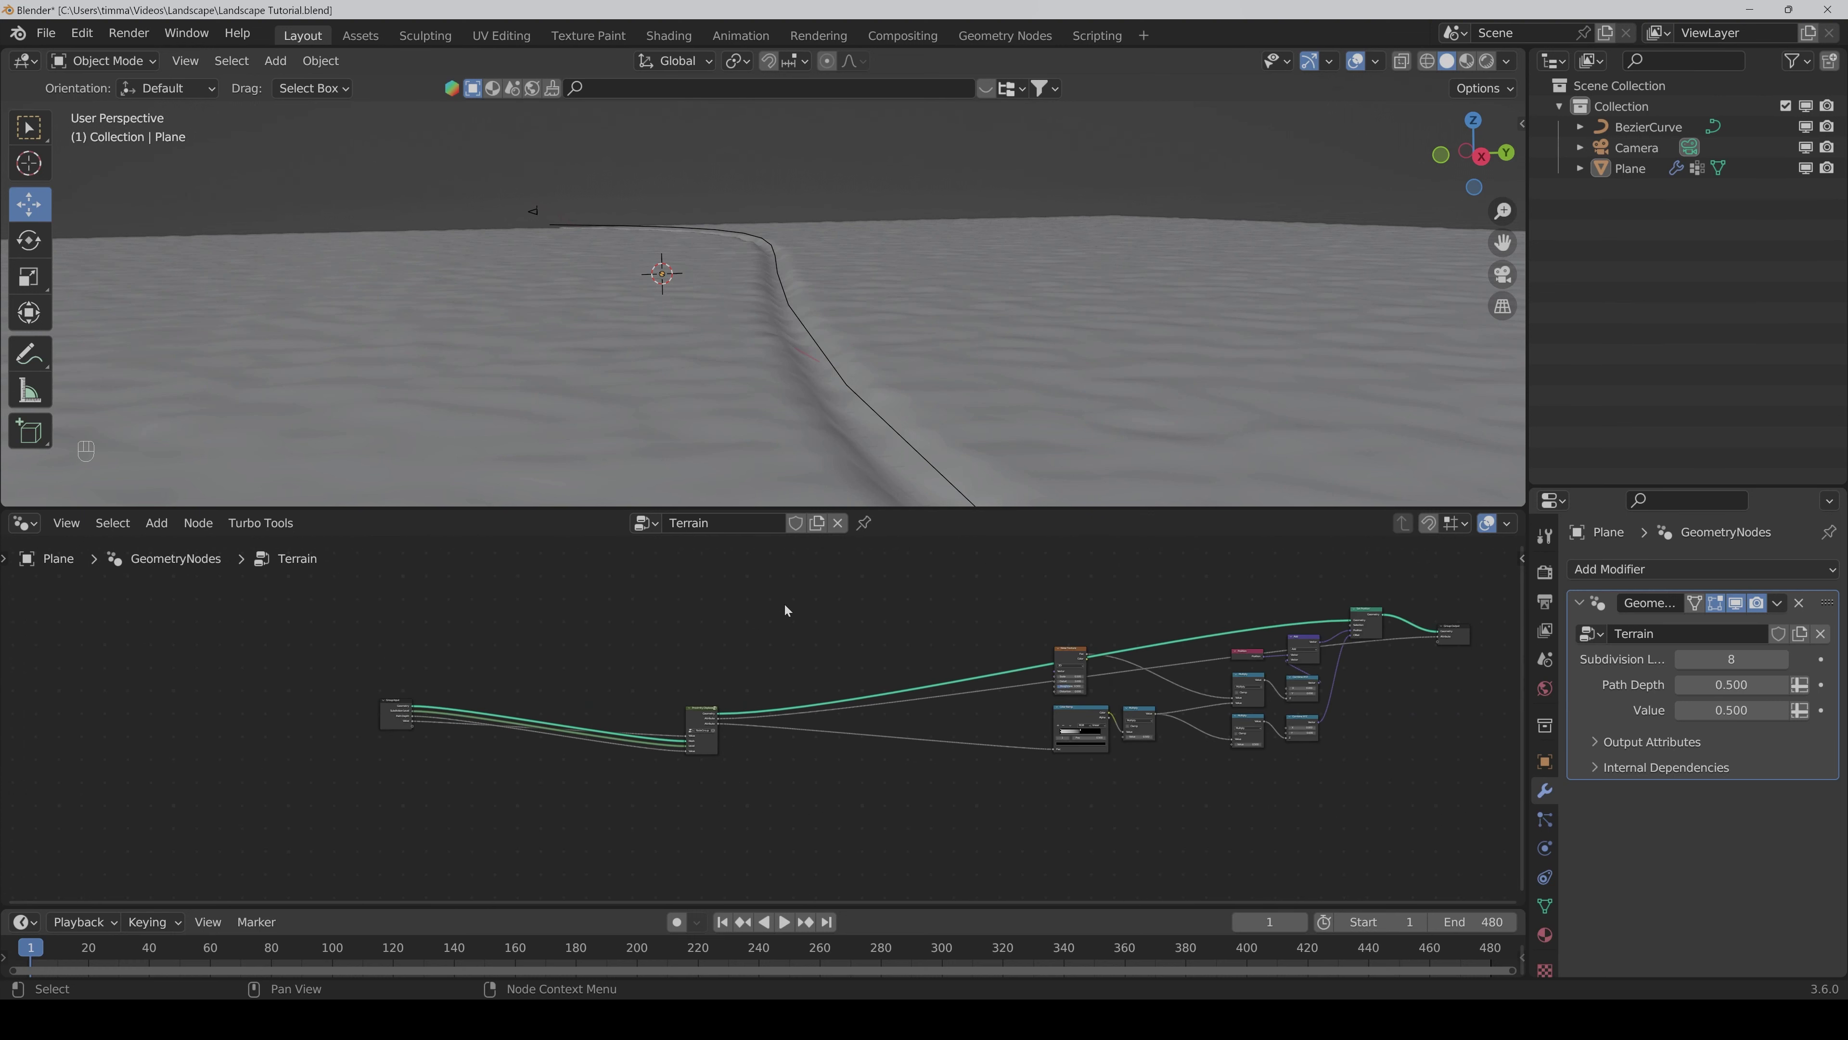
middle_drag(1316, 710, 1084, 734)
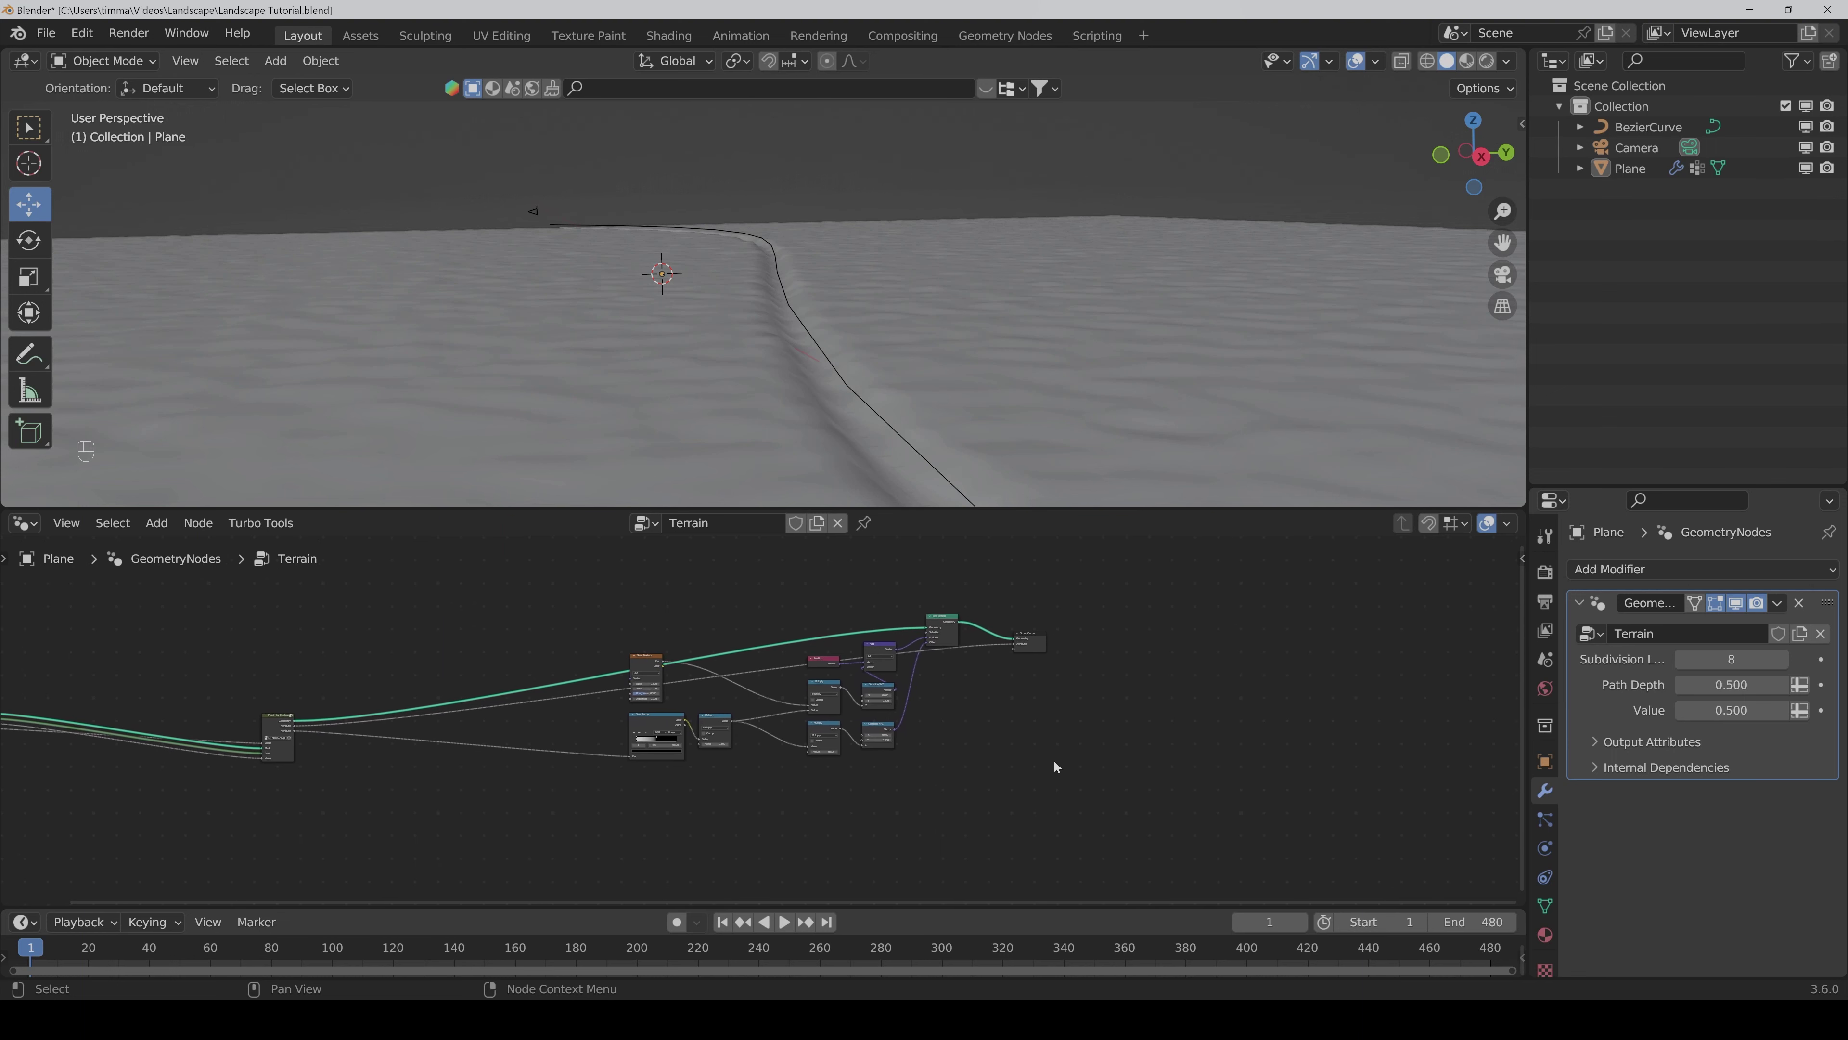
scroll(1049, 760, up, 2)
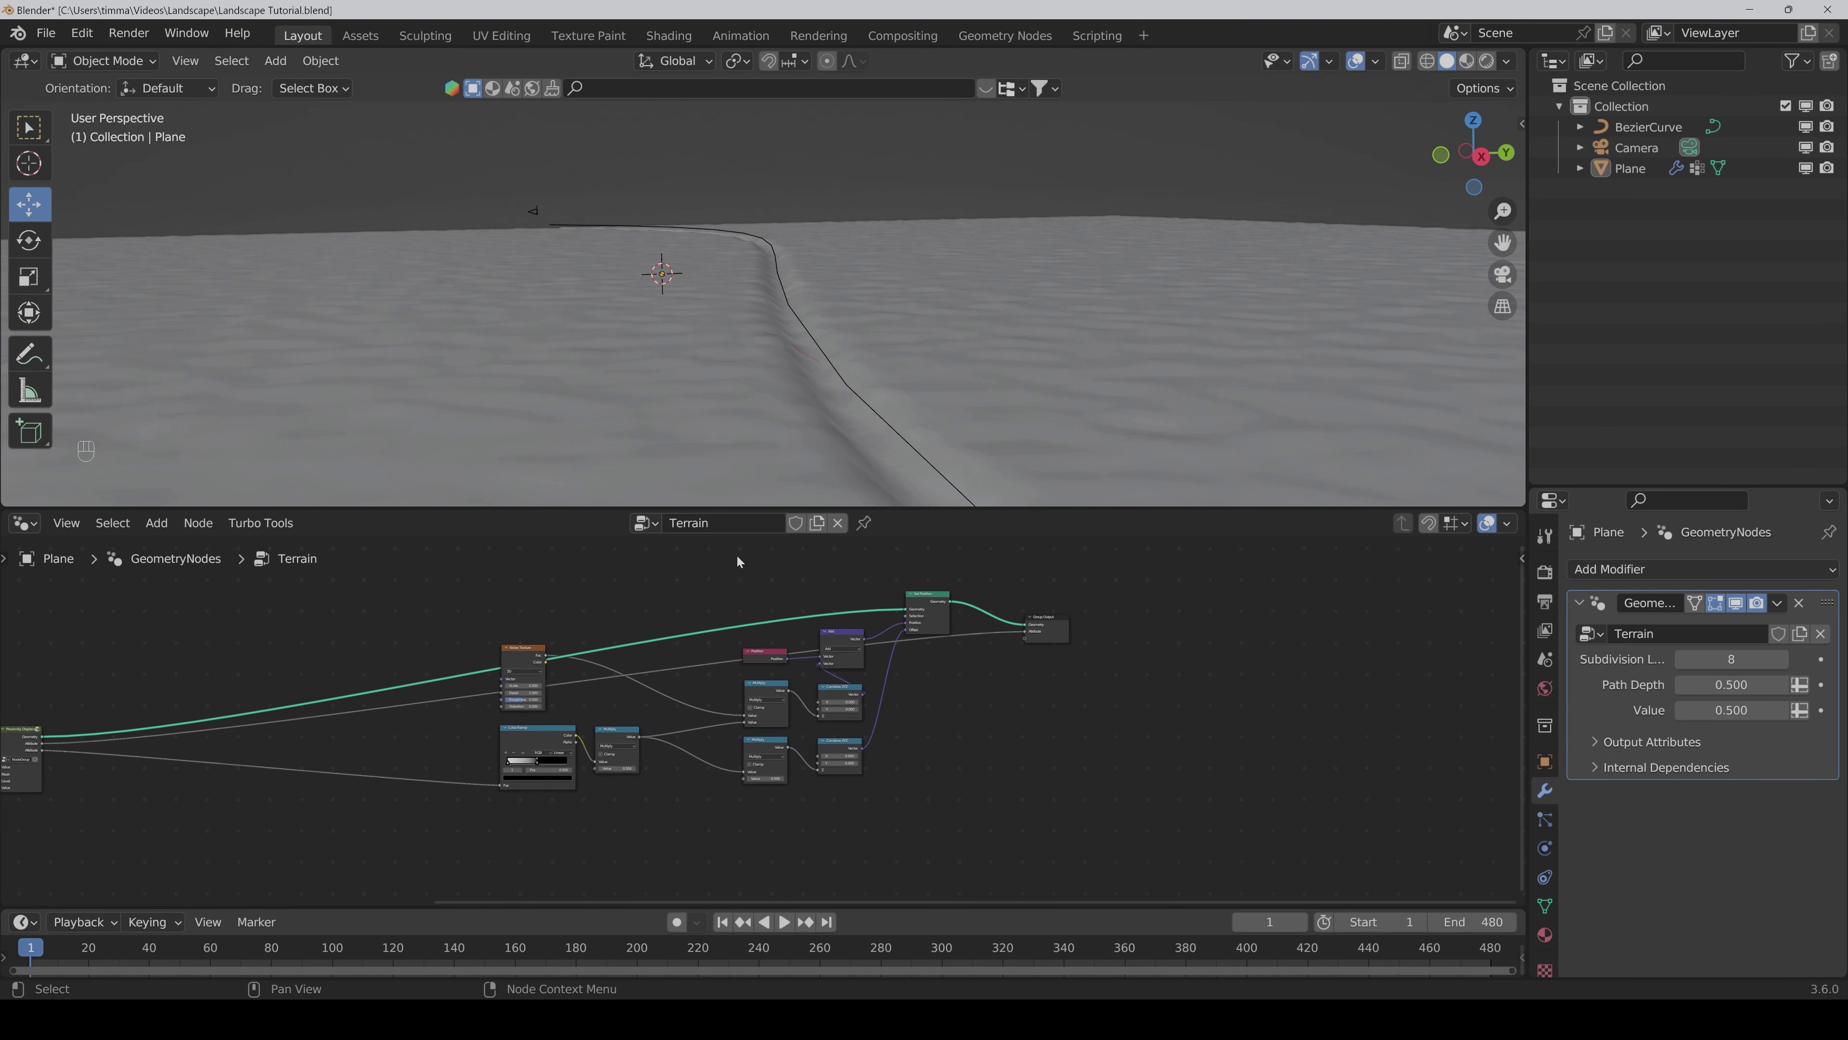
drag(736, 556, 938, 801)
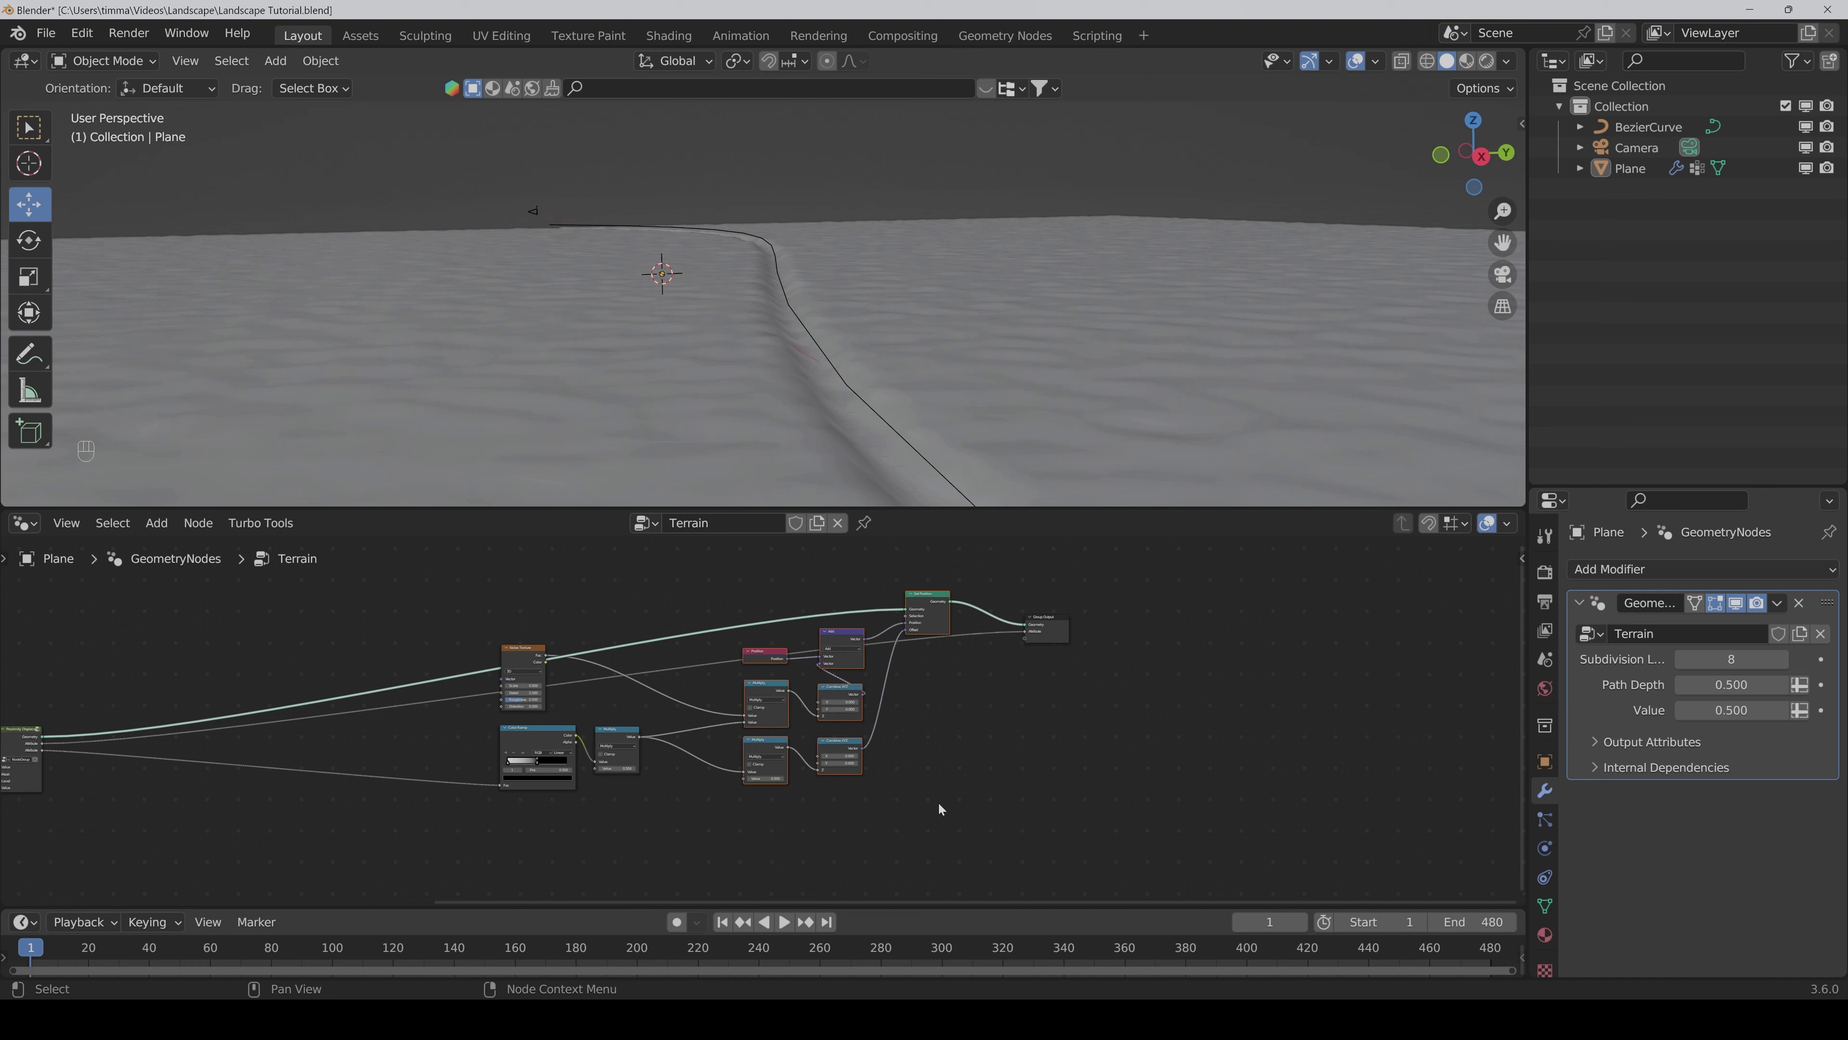
key(ctrl+g)
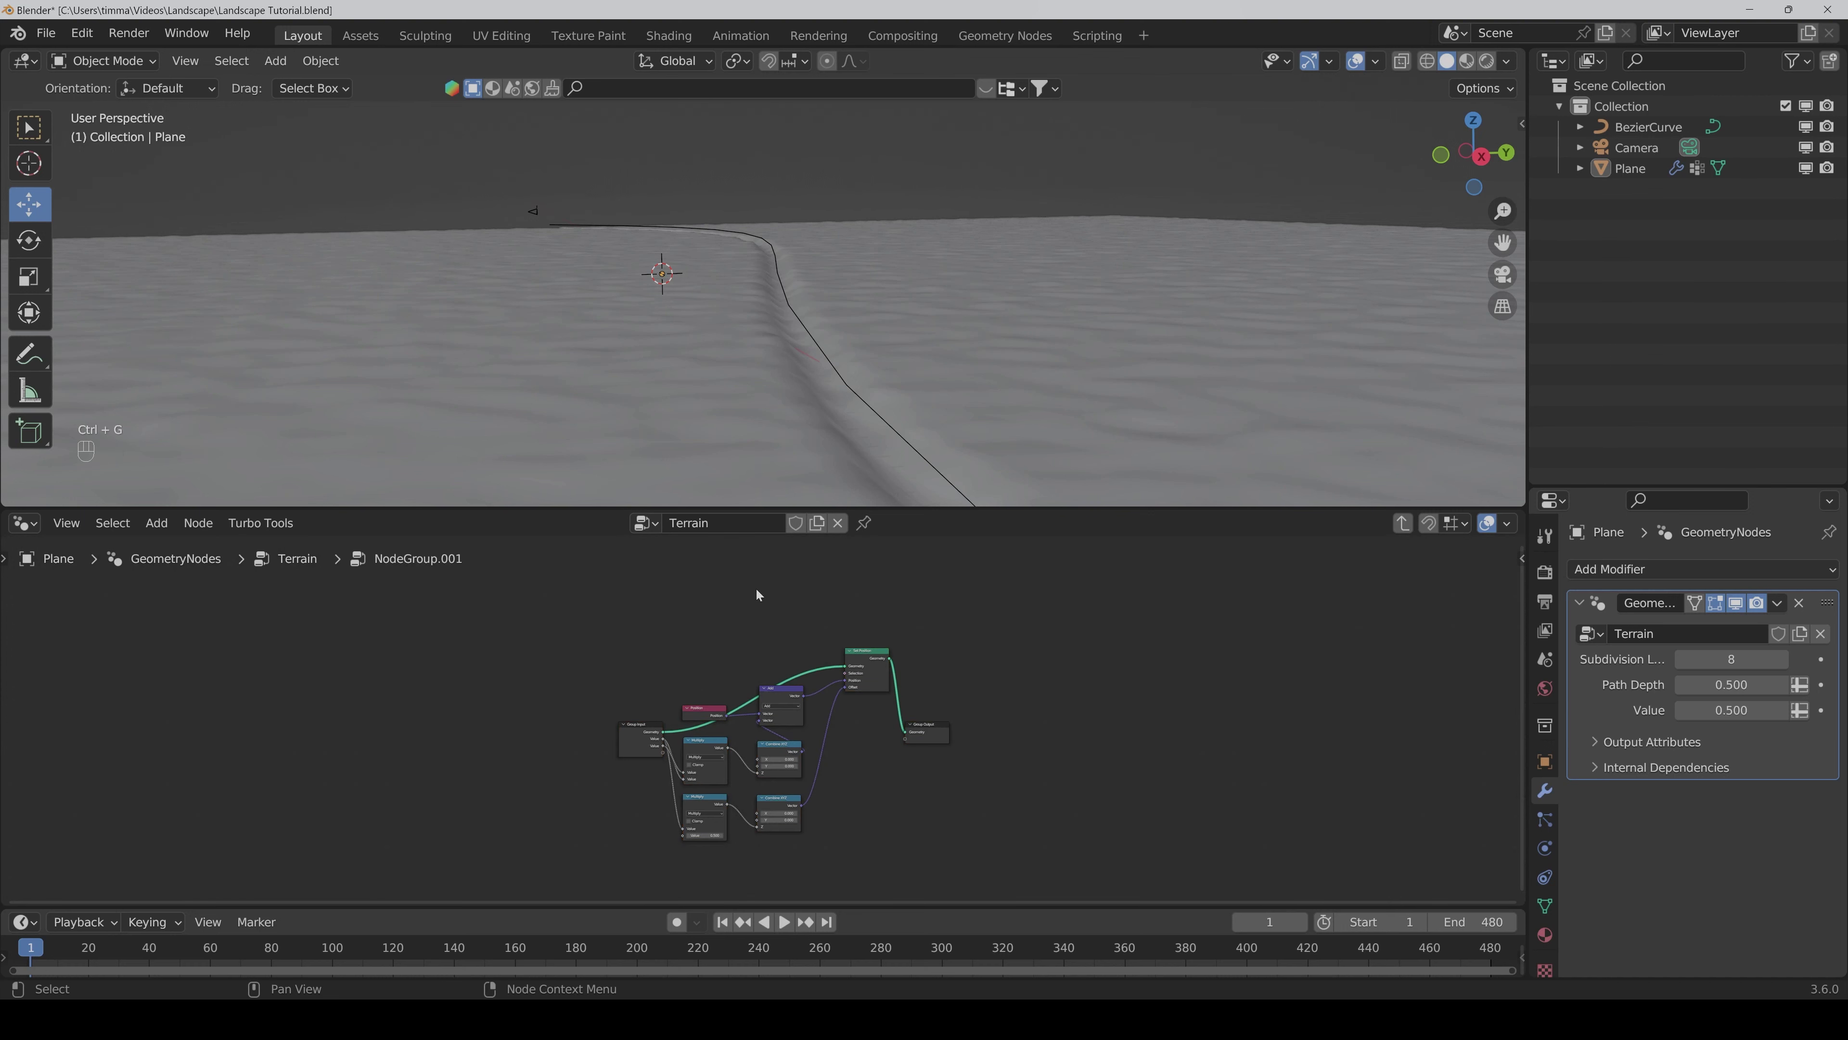
key(Tab)
middle_drag(756, 588, 922, 755)
key(Tab)
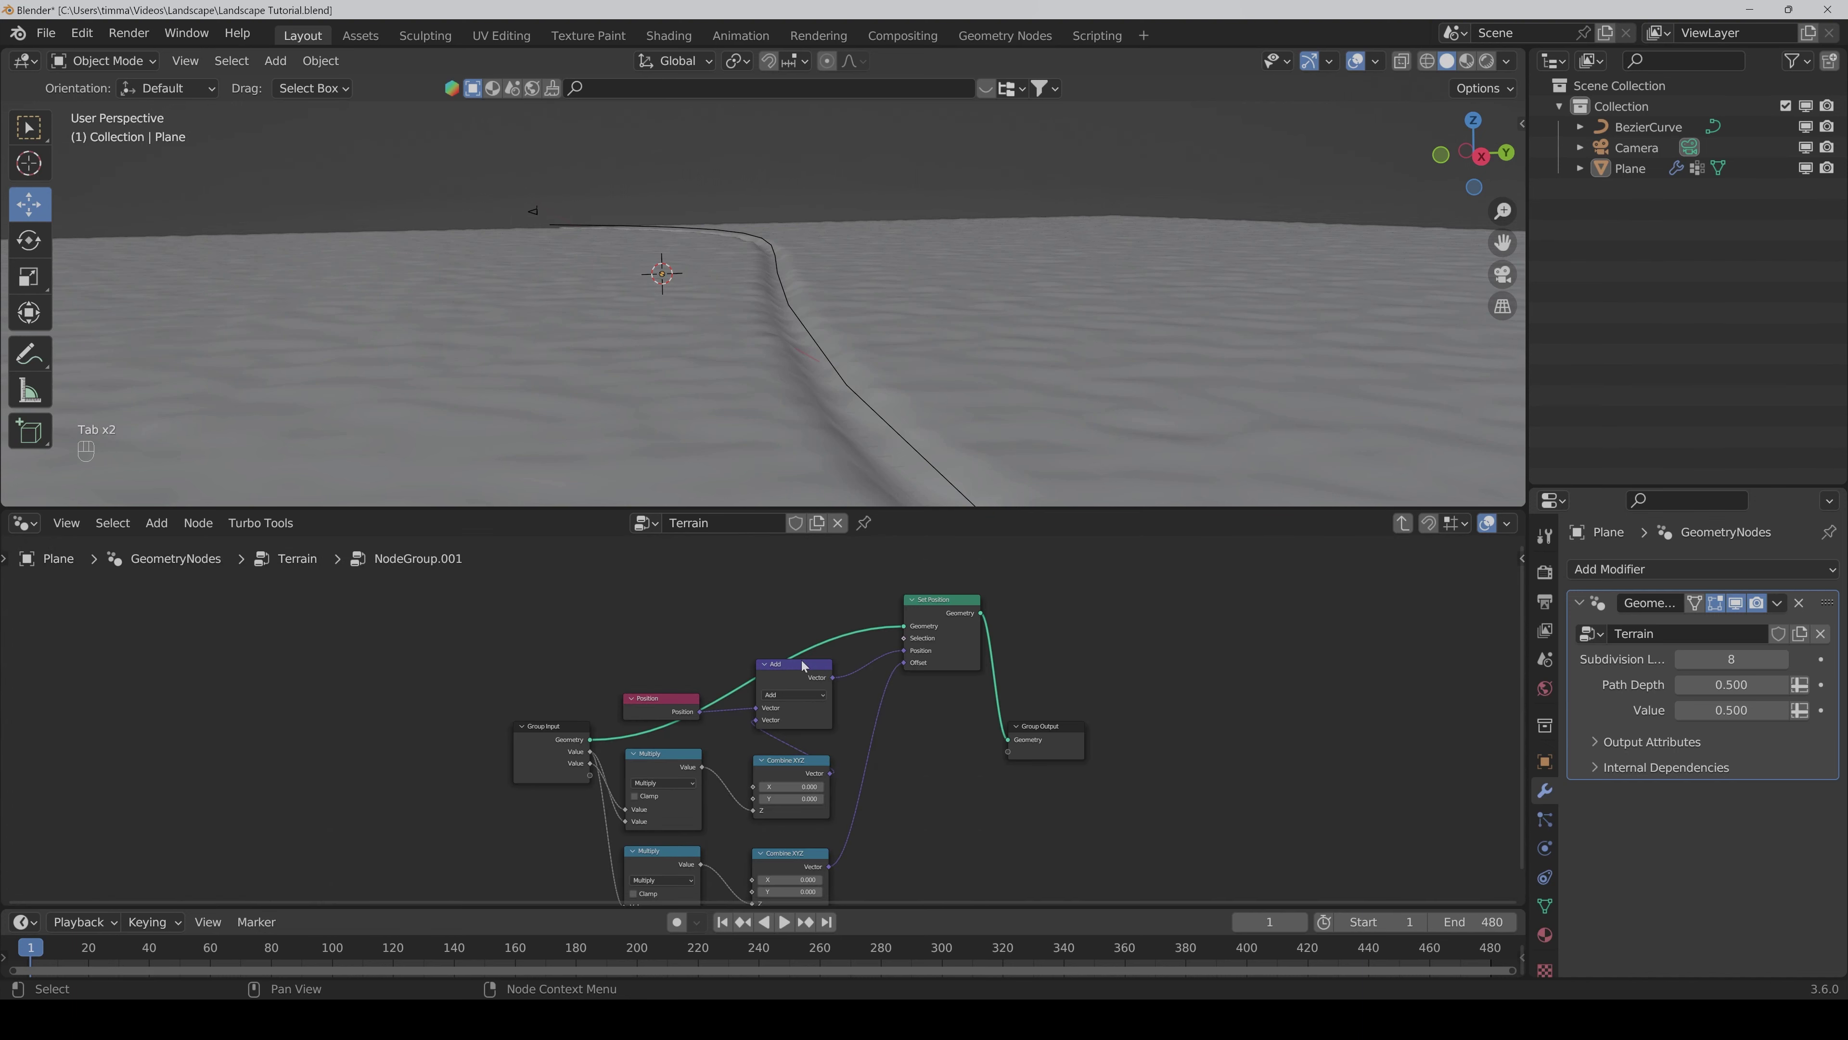
key(Tab)
Step: Label the second node group Z Displacement
key(F2)
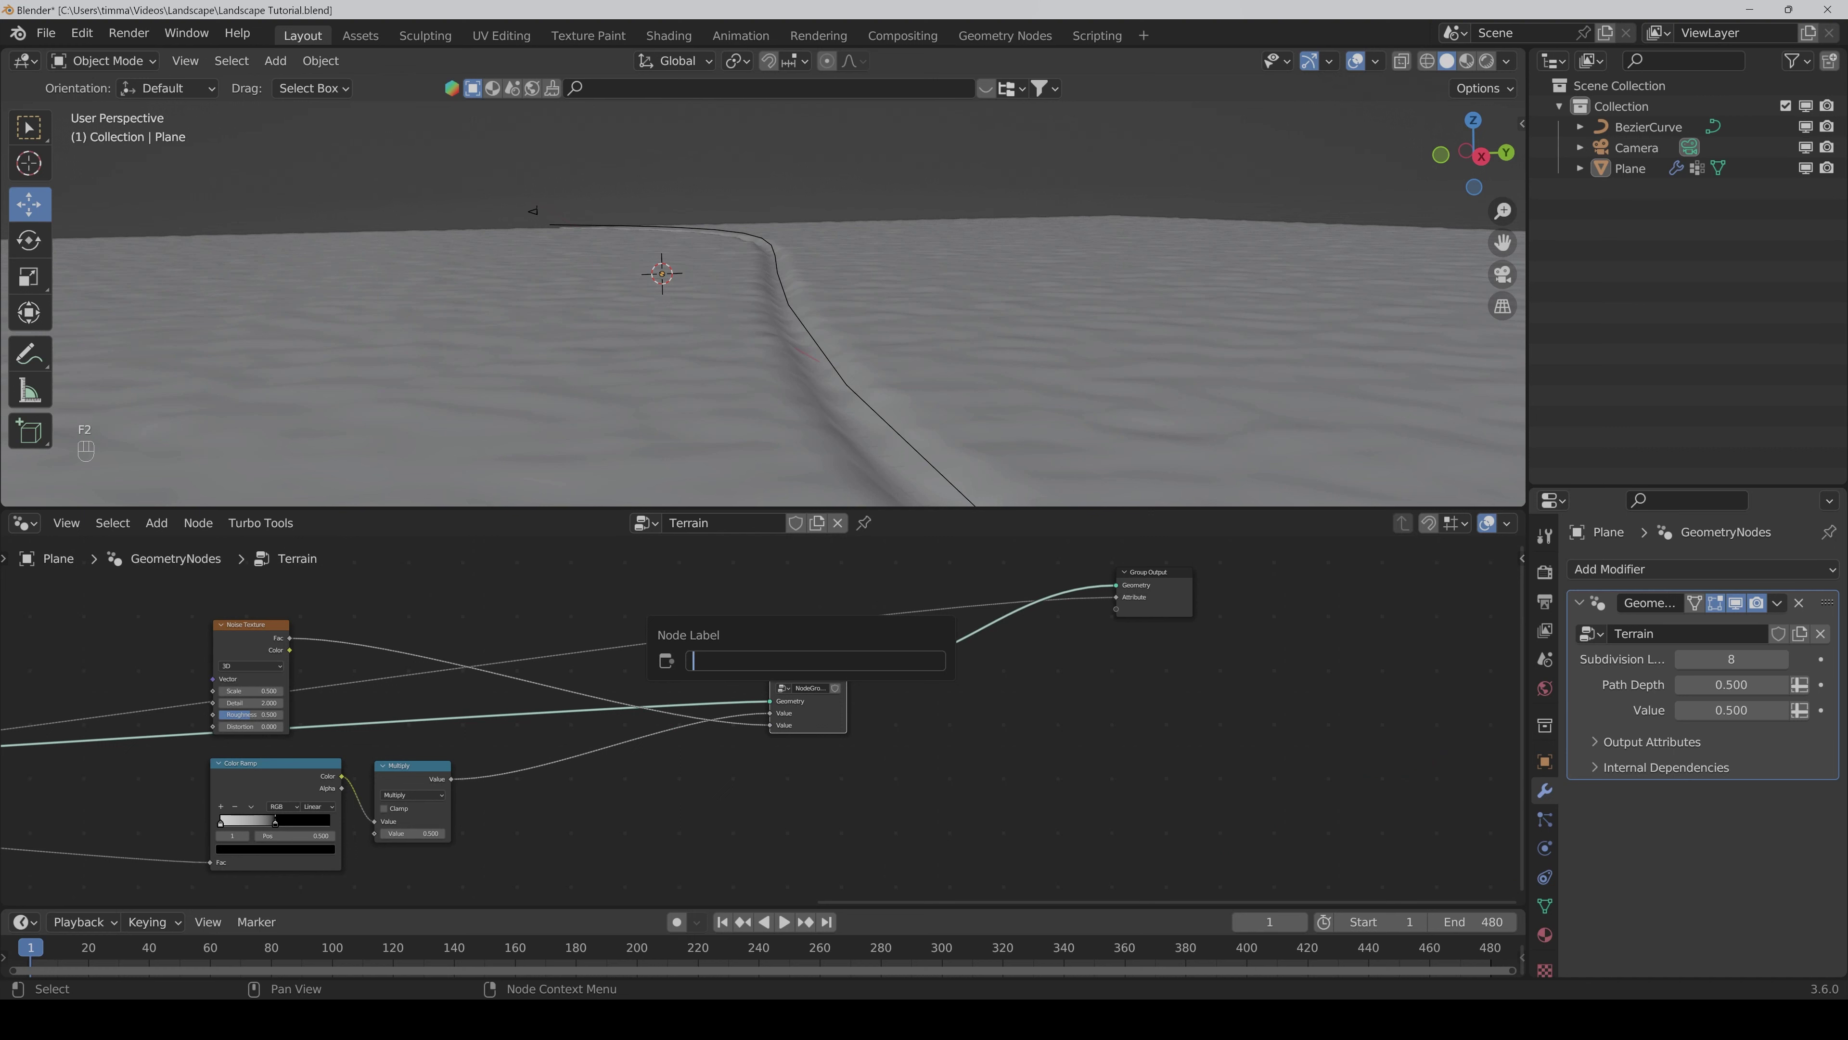
text(Z Displacement)
key(Return)
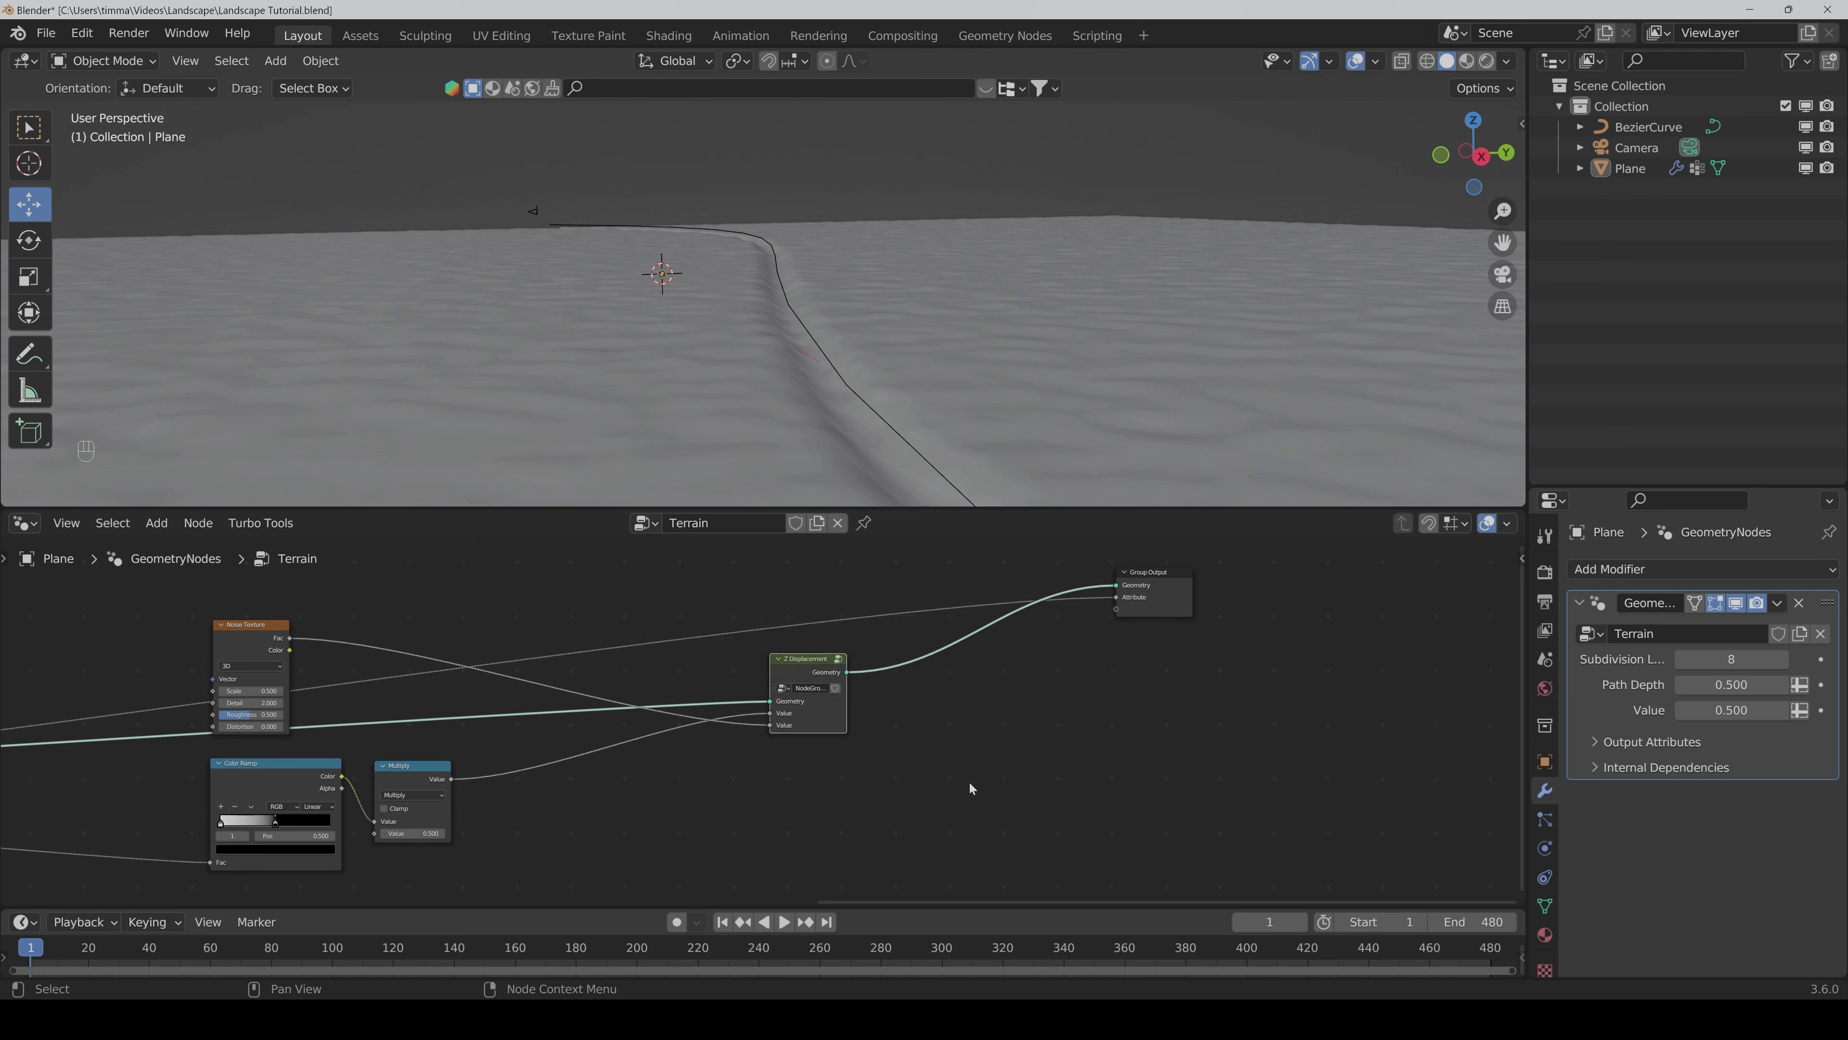
Step: Tighten the node layout by moving Proximity Displacer, Z Displacement and Group Output closer to the noise and Color Ramp nodes
scroll(969, 782, down, 3)
ctrl+scroll(937, 788, left, 5)
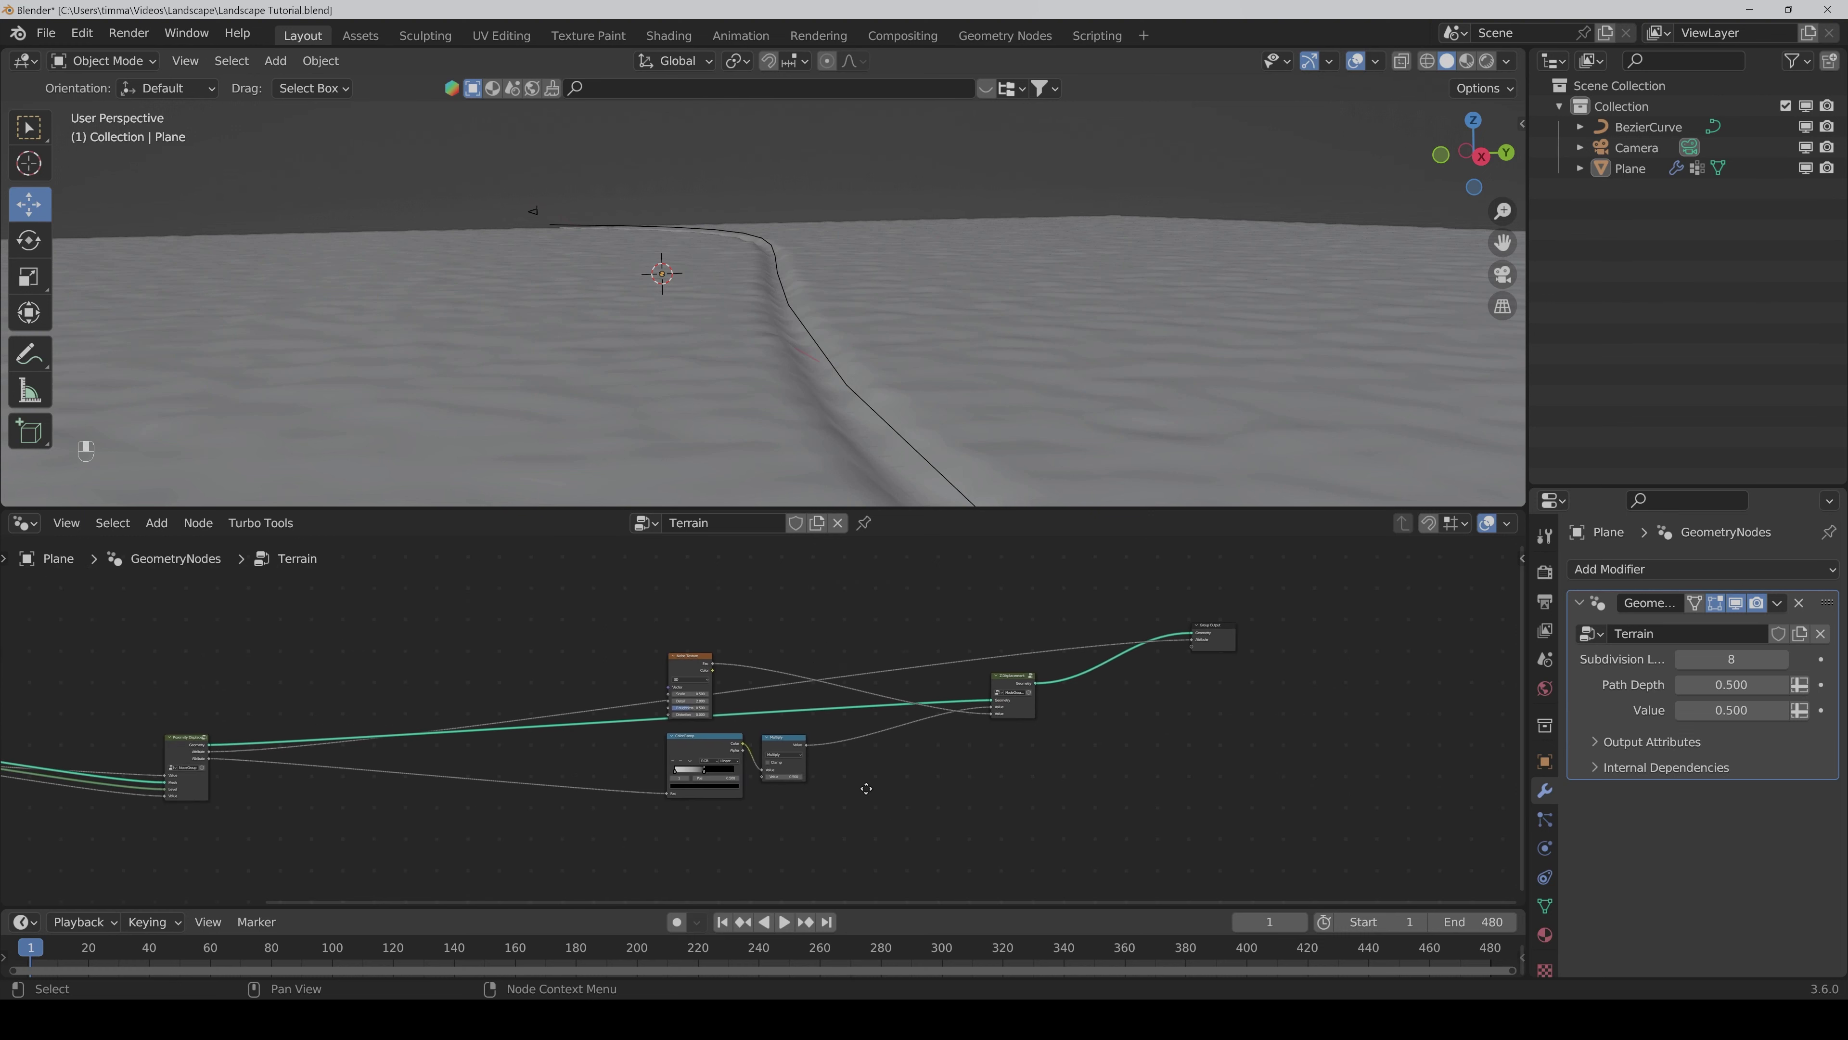
scroll(867, 787, down, 2)
drag(44, 667, 398, 855)
drag(369, 740, 617, 713)
scroll(1051, 826, up, 2)
middle_drag(1051, 827, 1027, 797)
drag(995, 653, 907, 676)
drag(1198, 603, 1026, 678)
scroll(1030, 776, up, 2)
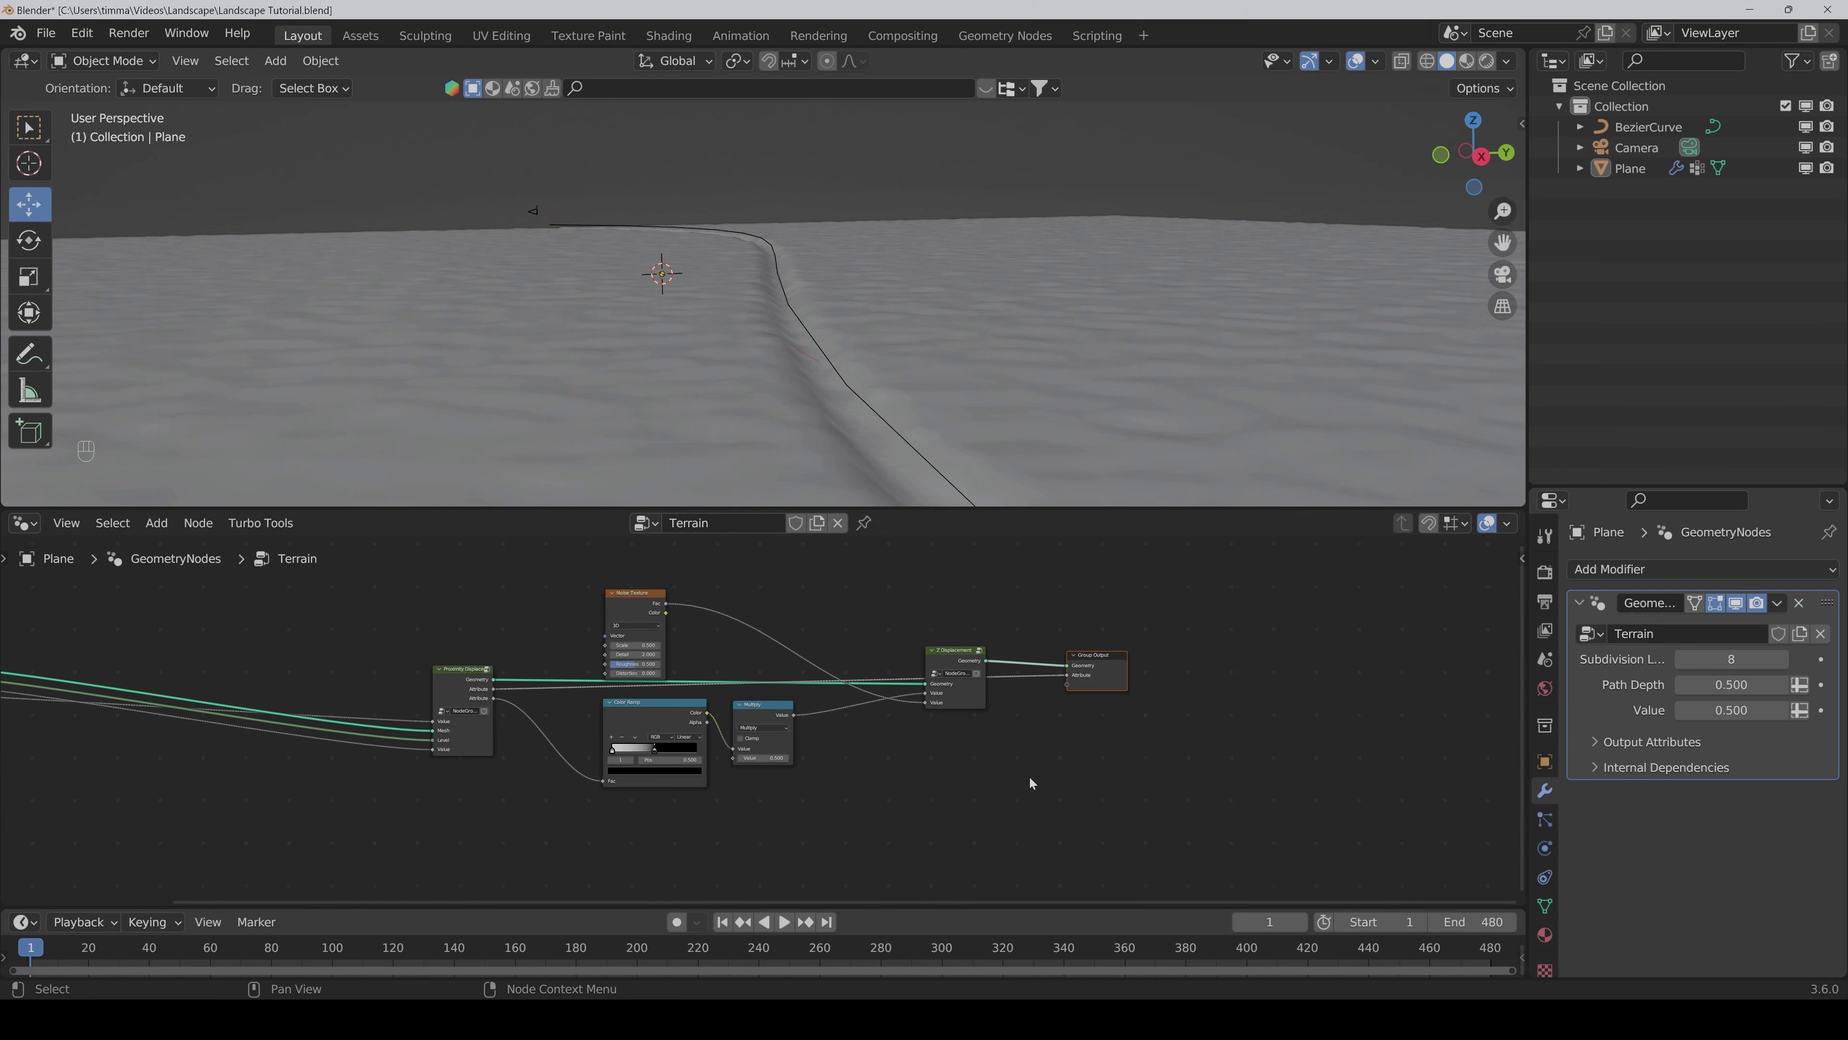
Step: Shift the Noise Texture, Color Ramp and Multiply nodes slightly upward between the two node groups
middle_drag(1030, 776, 1071, 771)
drag(704, 585, 708, 571)
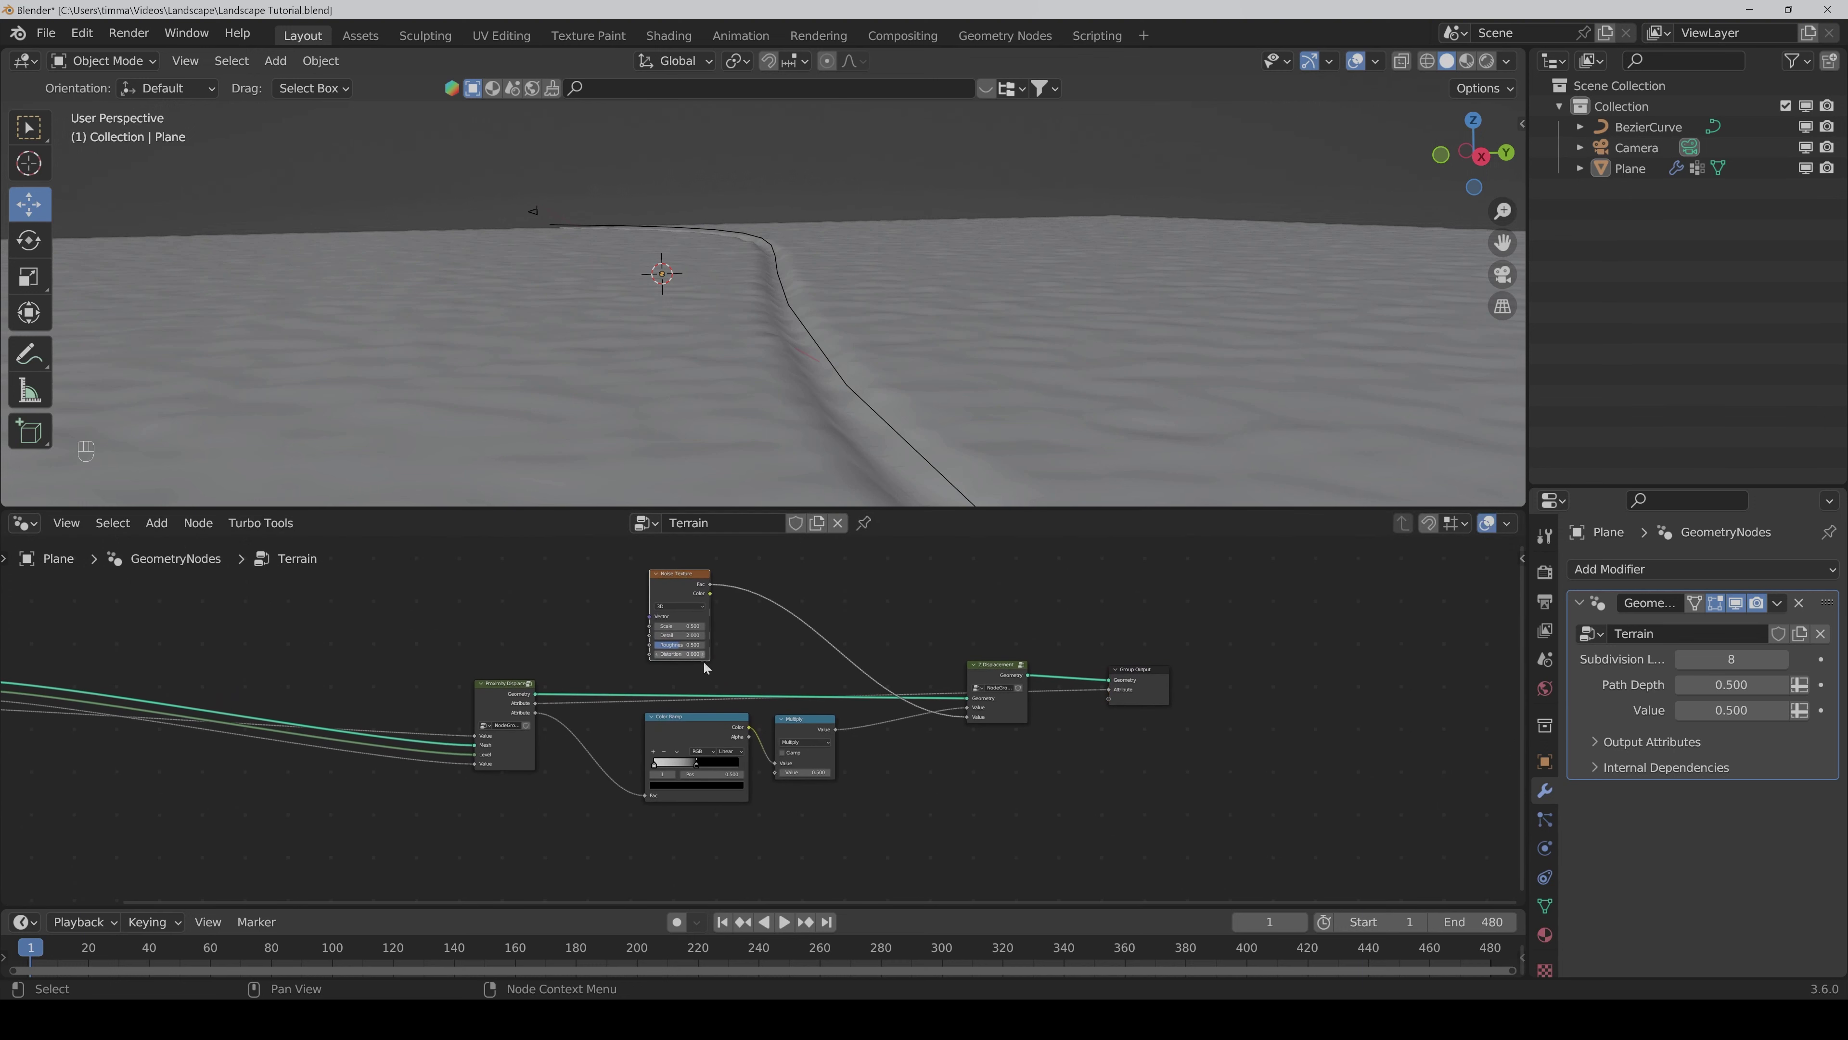
drag(694, 709, 697, 675)
drag(802, 714, 805, 680)
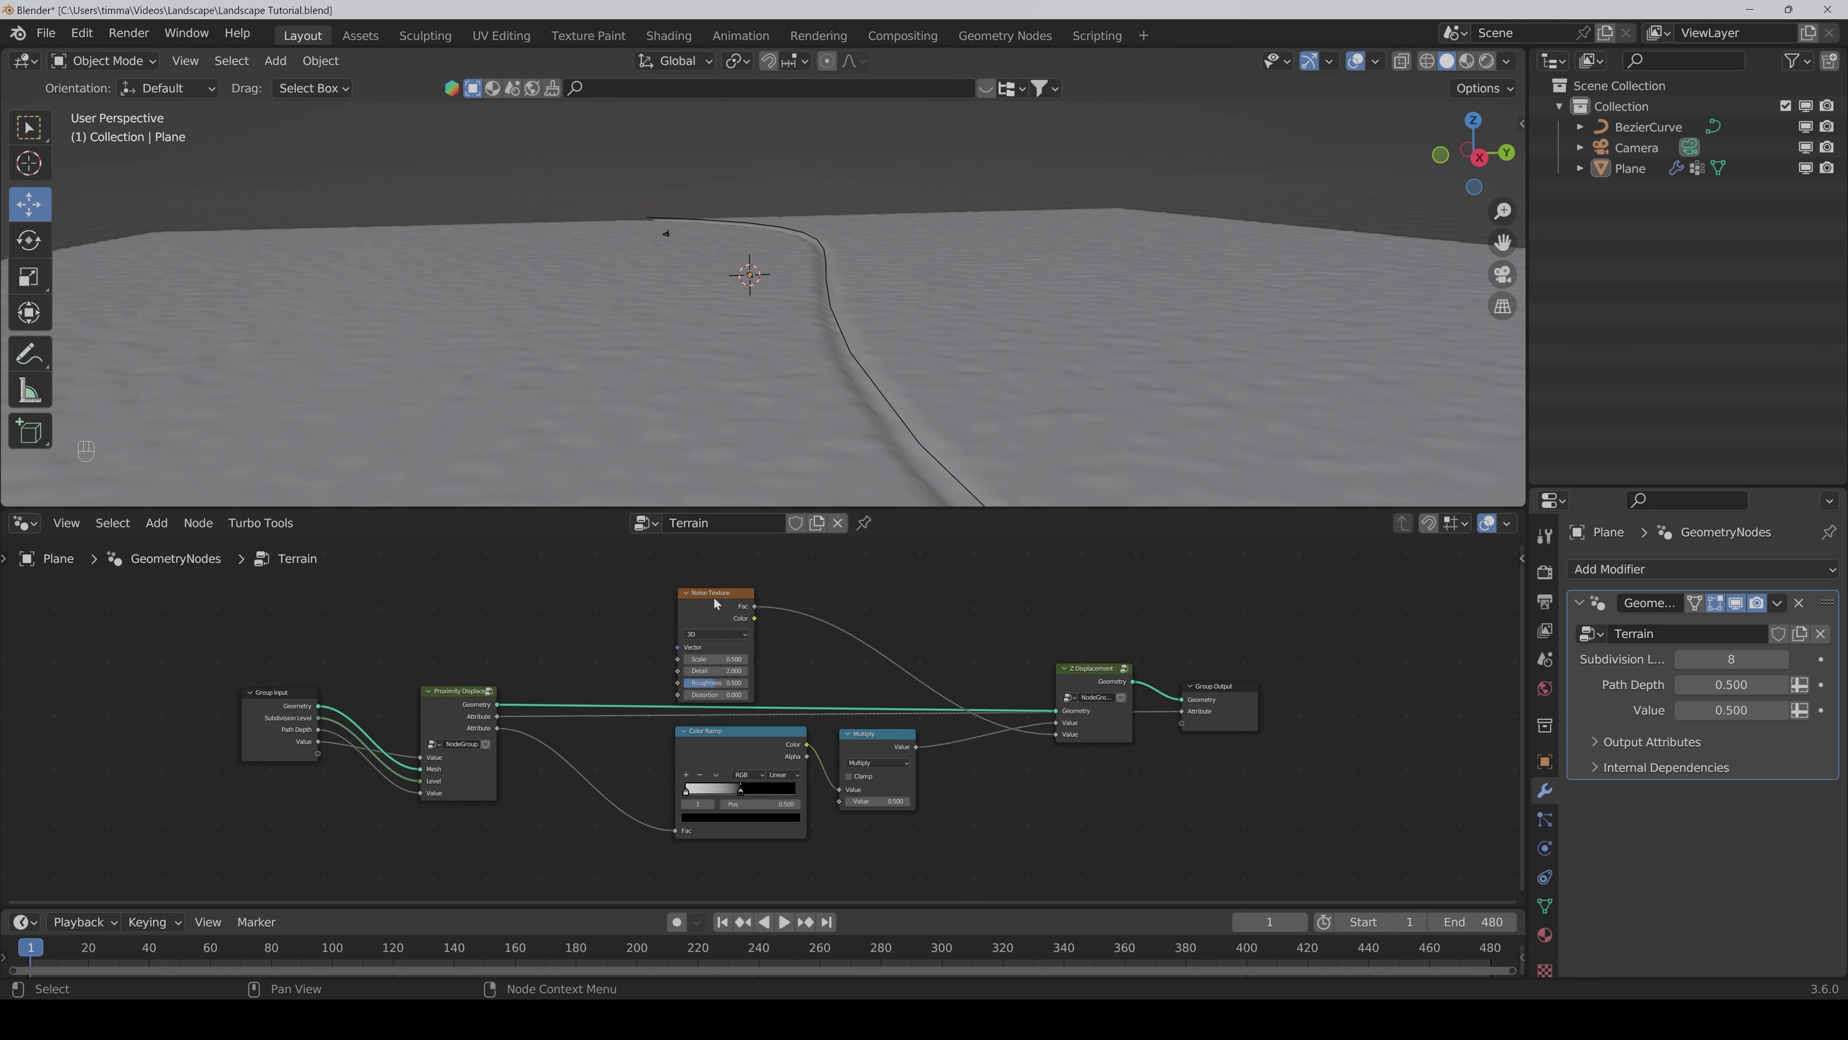
Step: Duplicate the Noise Texture, Color Ramp and Multiply nodes together and place the copies below the originals
middle_drag(779, 429, 836, 392)
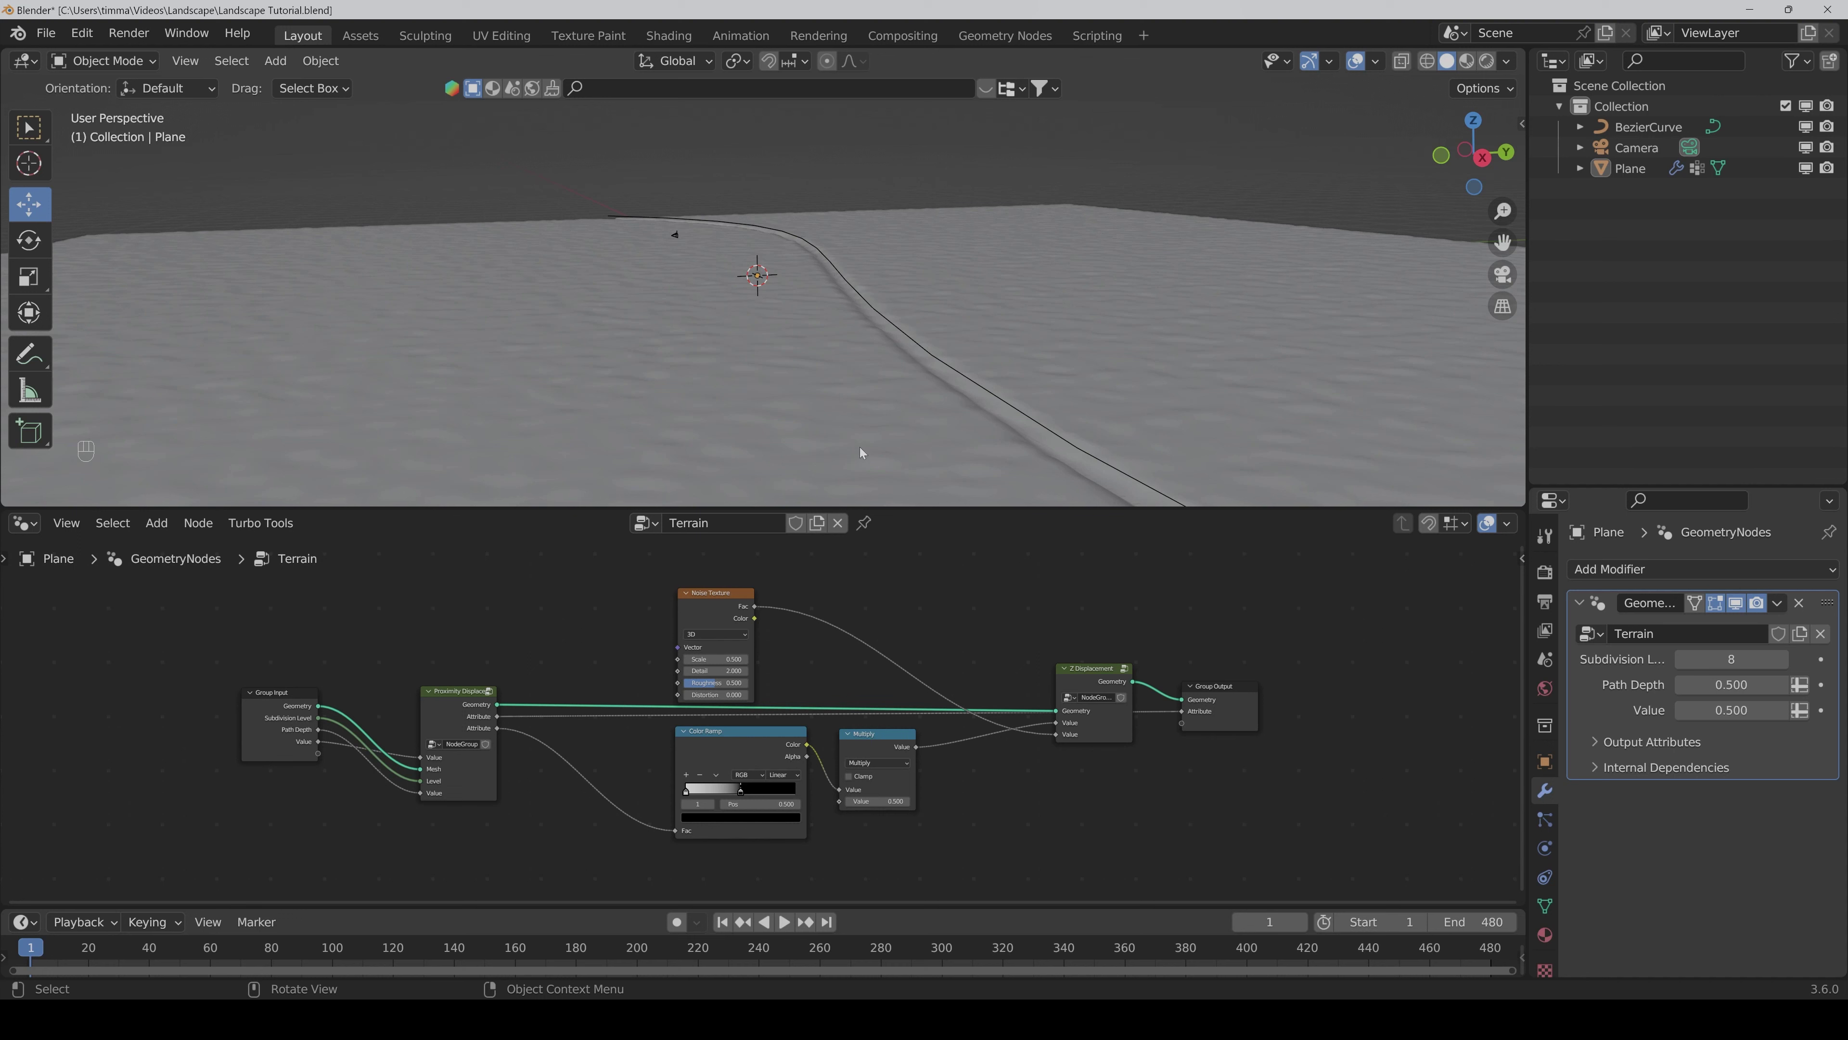
scroll(1038, 809, down, 2)
middle_drag(988, 787, 983, 787)
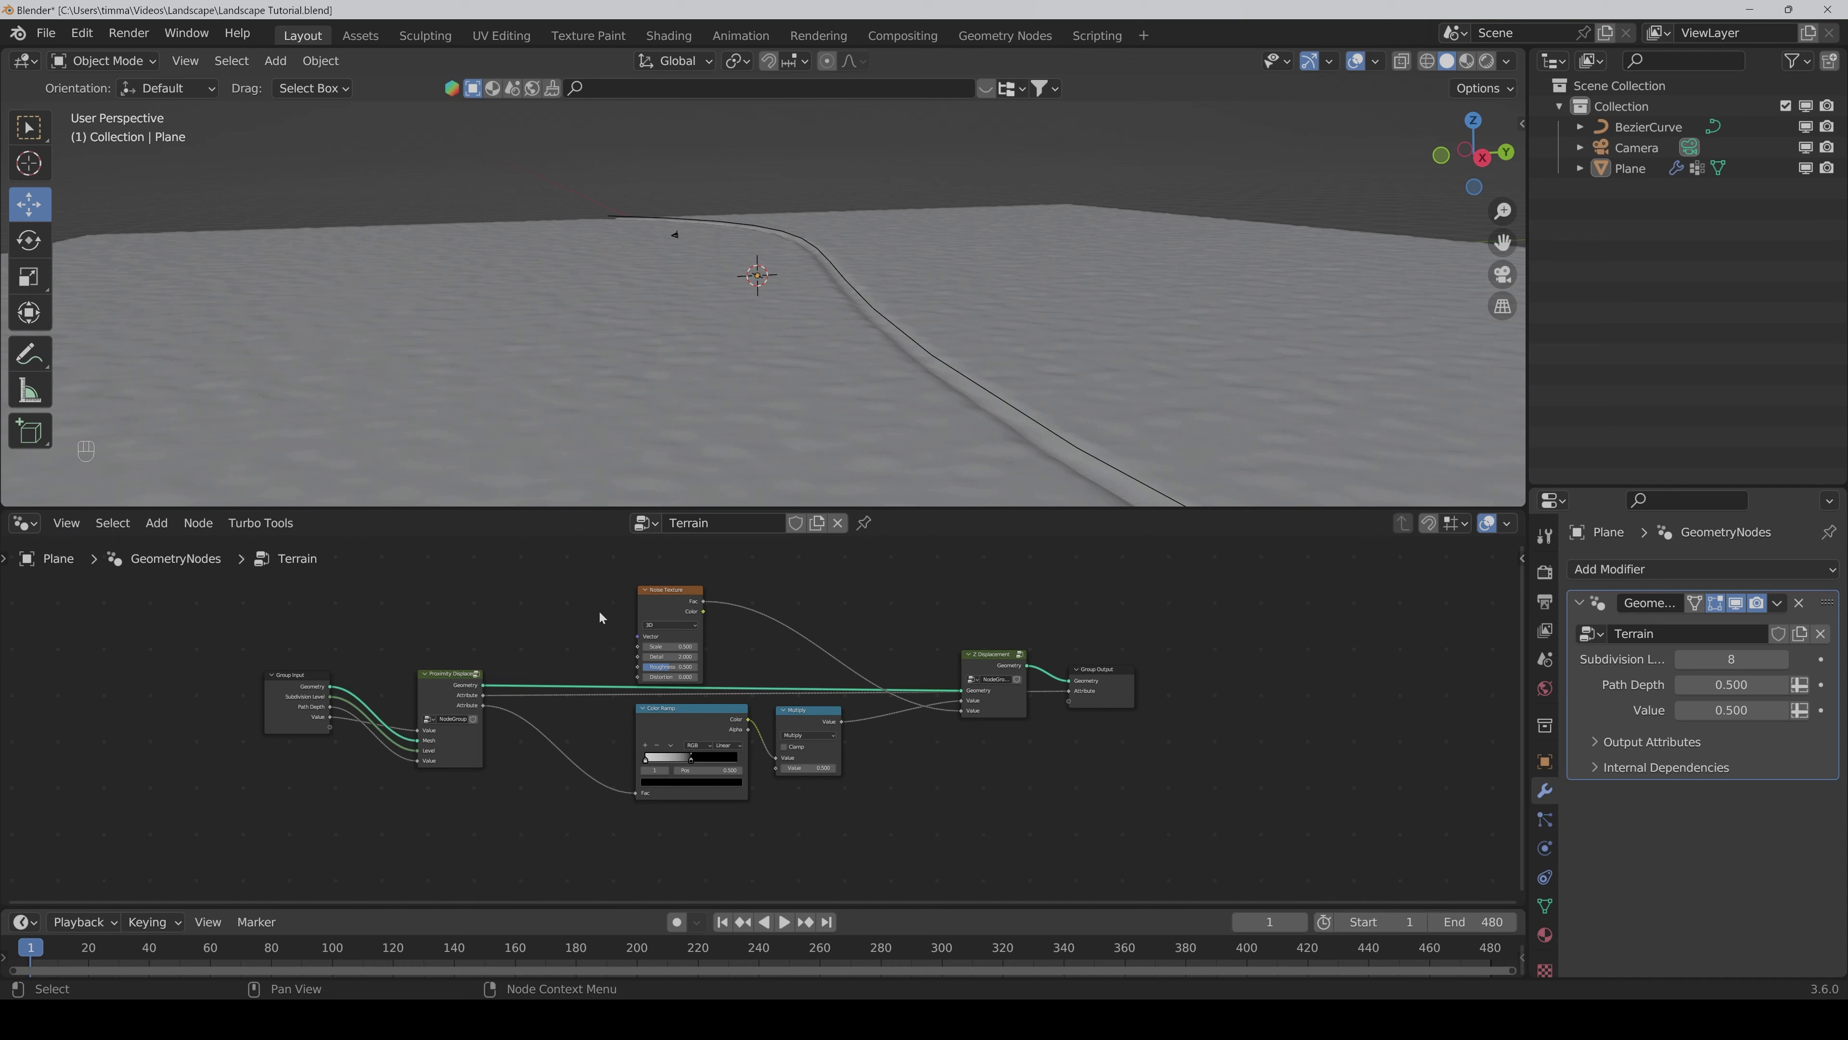
drag(601, 607, 806, 830)
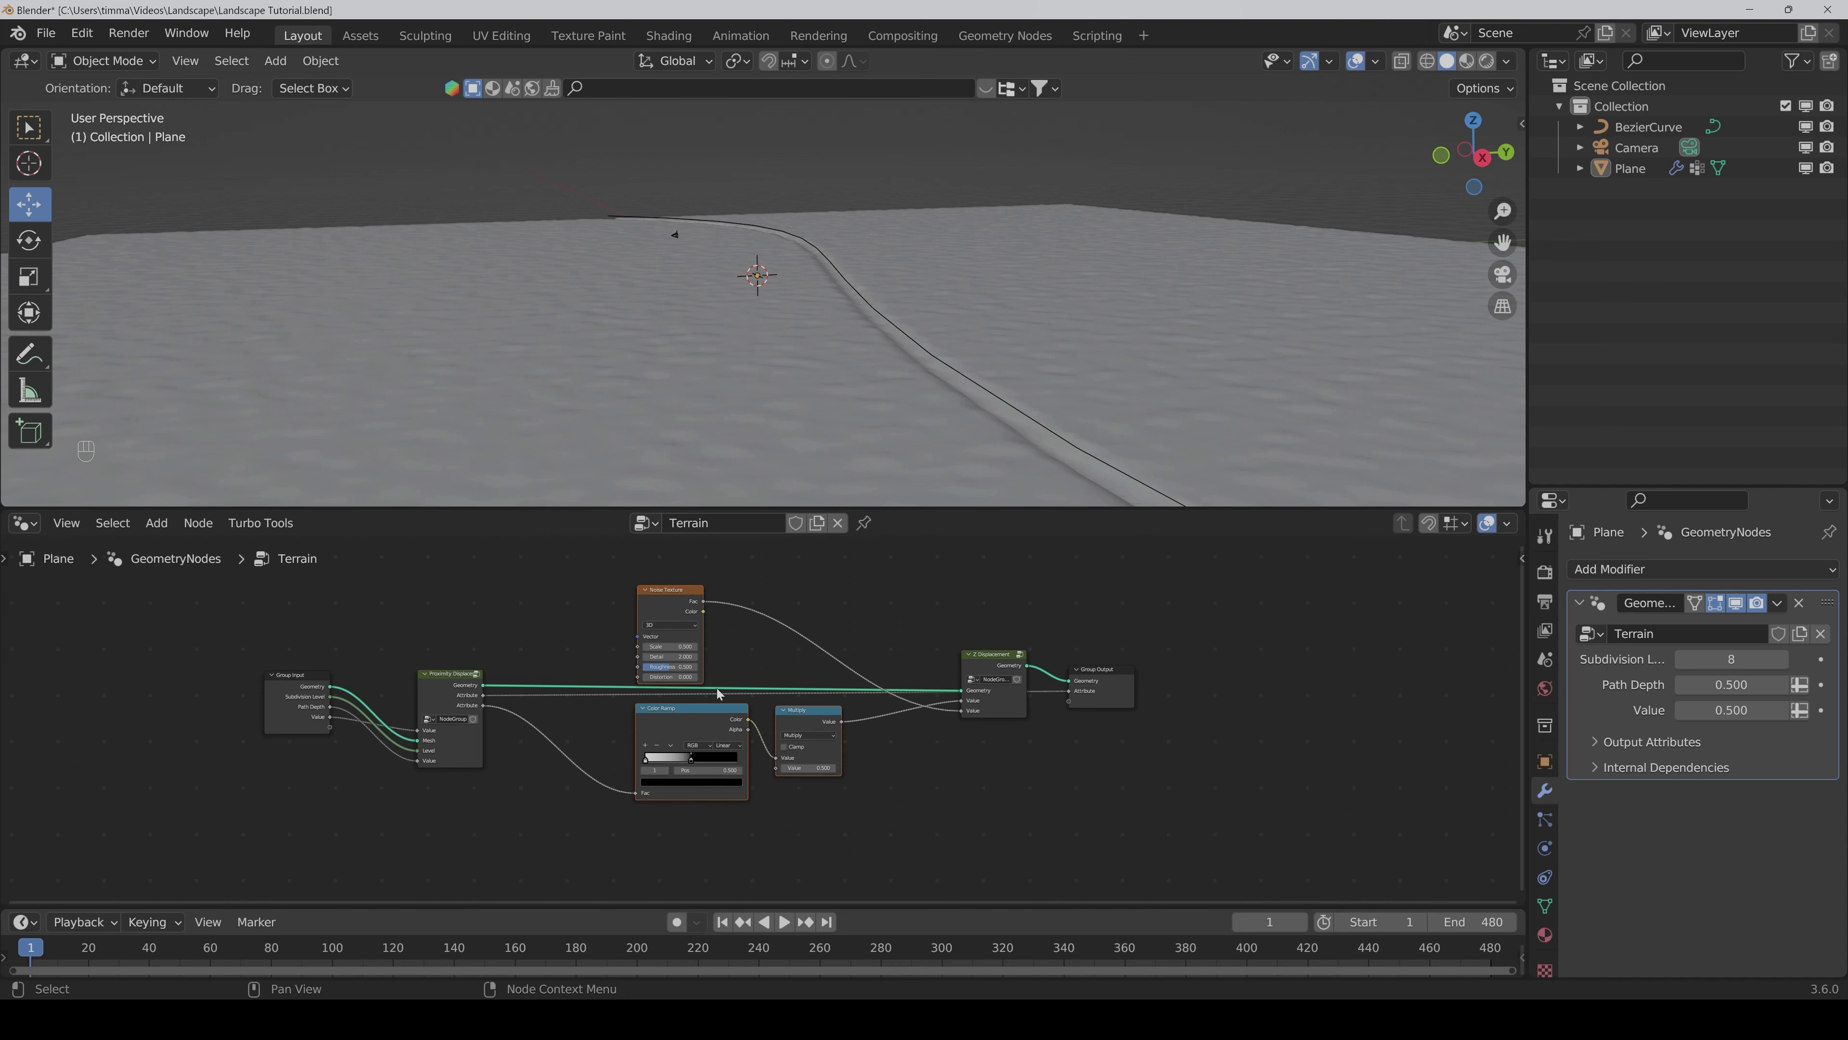
key(shift+d)
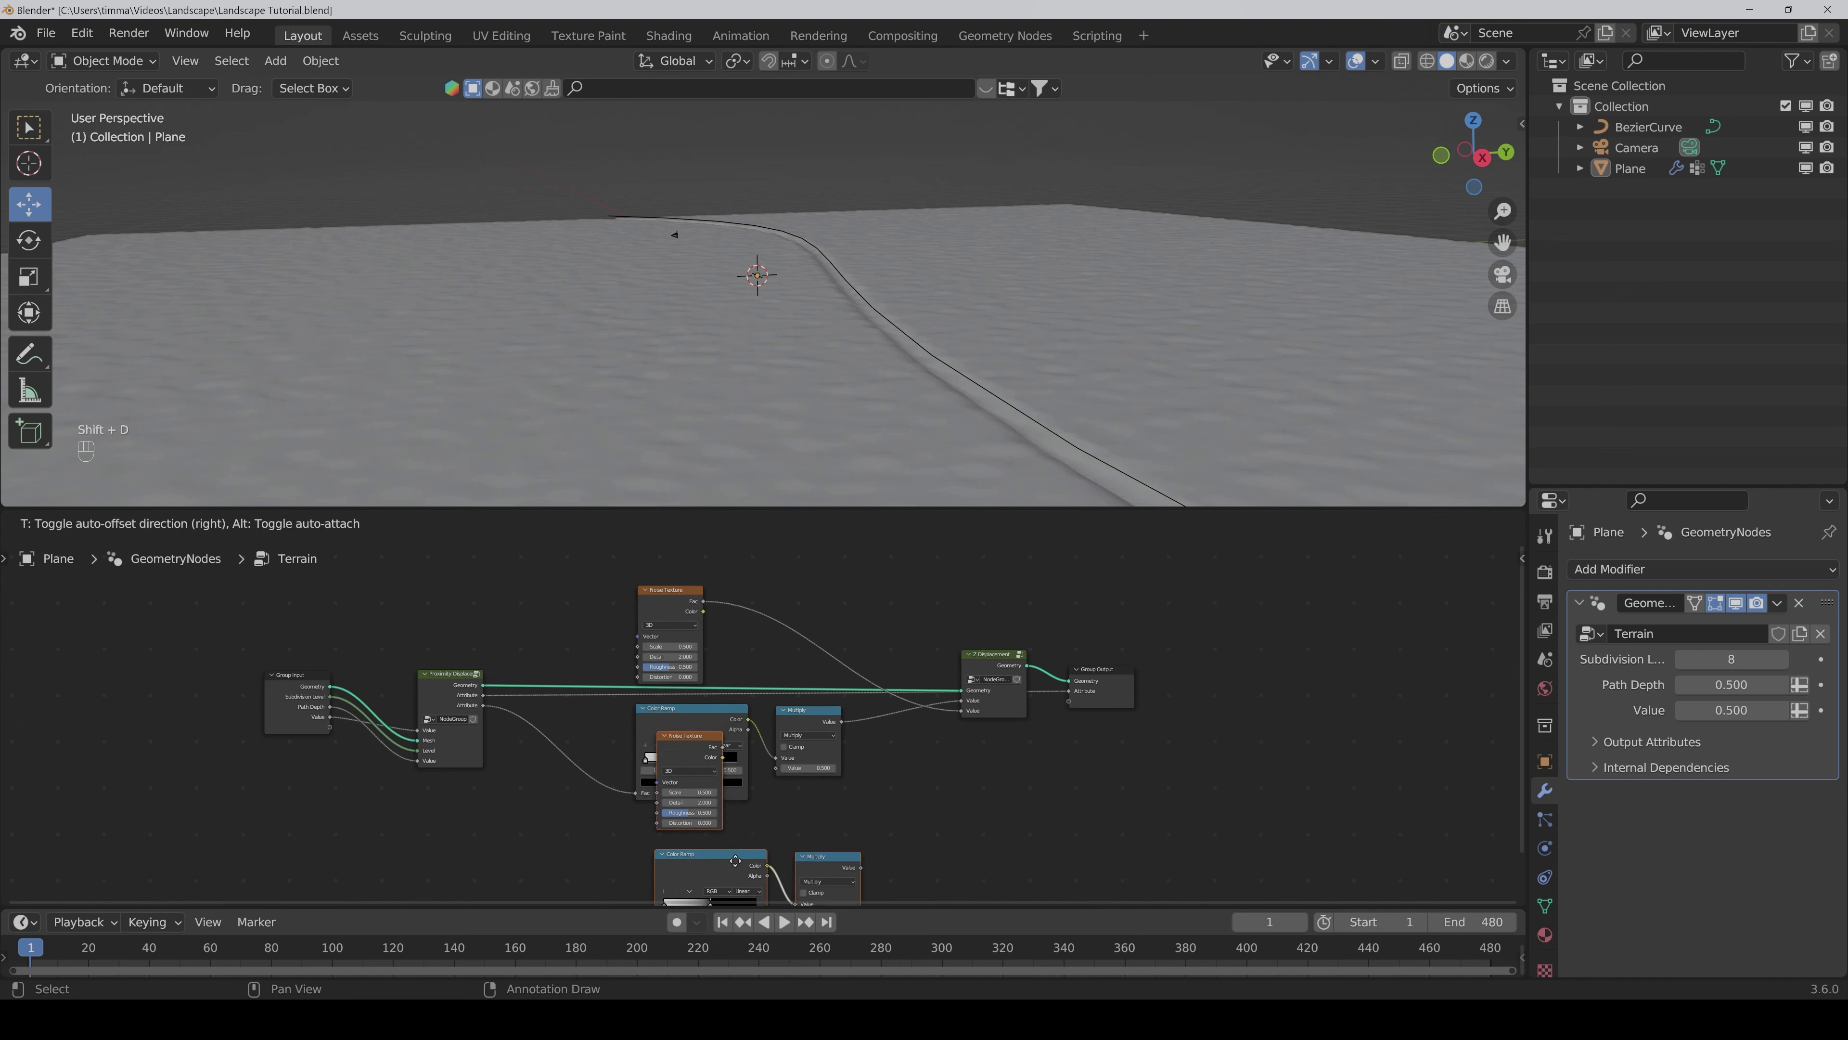
click(720, 692)
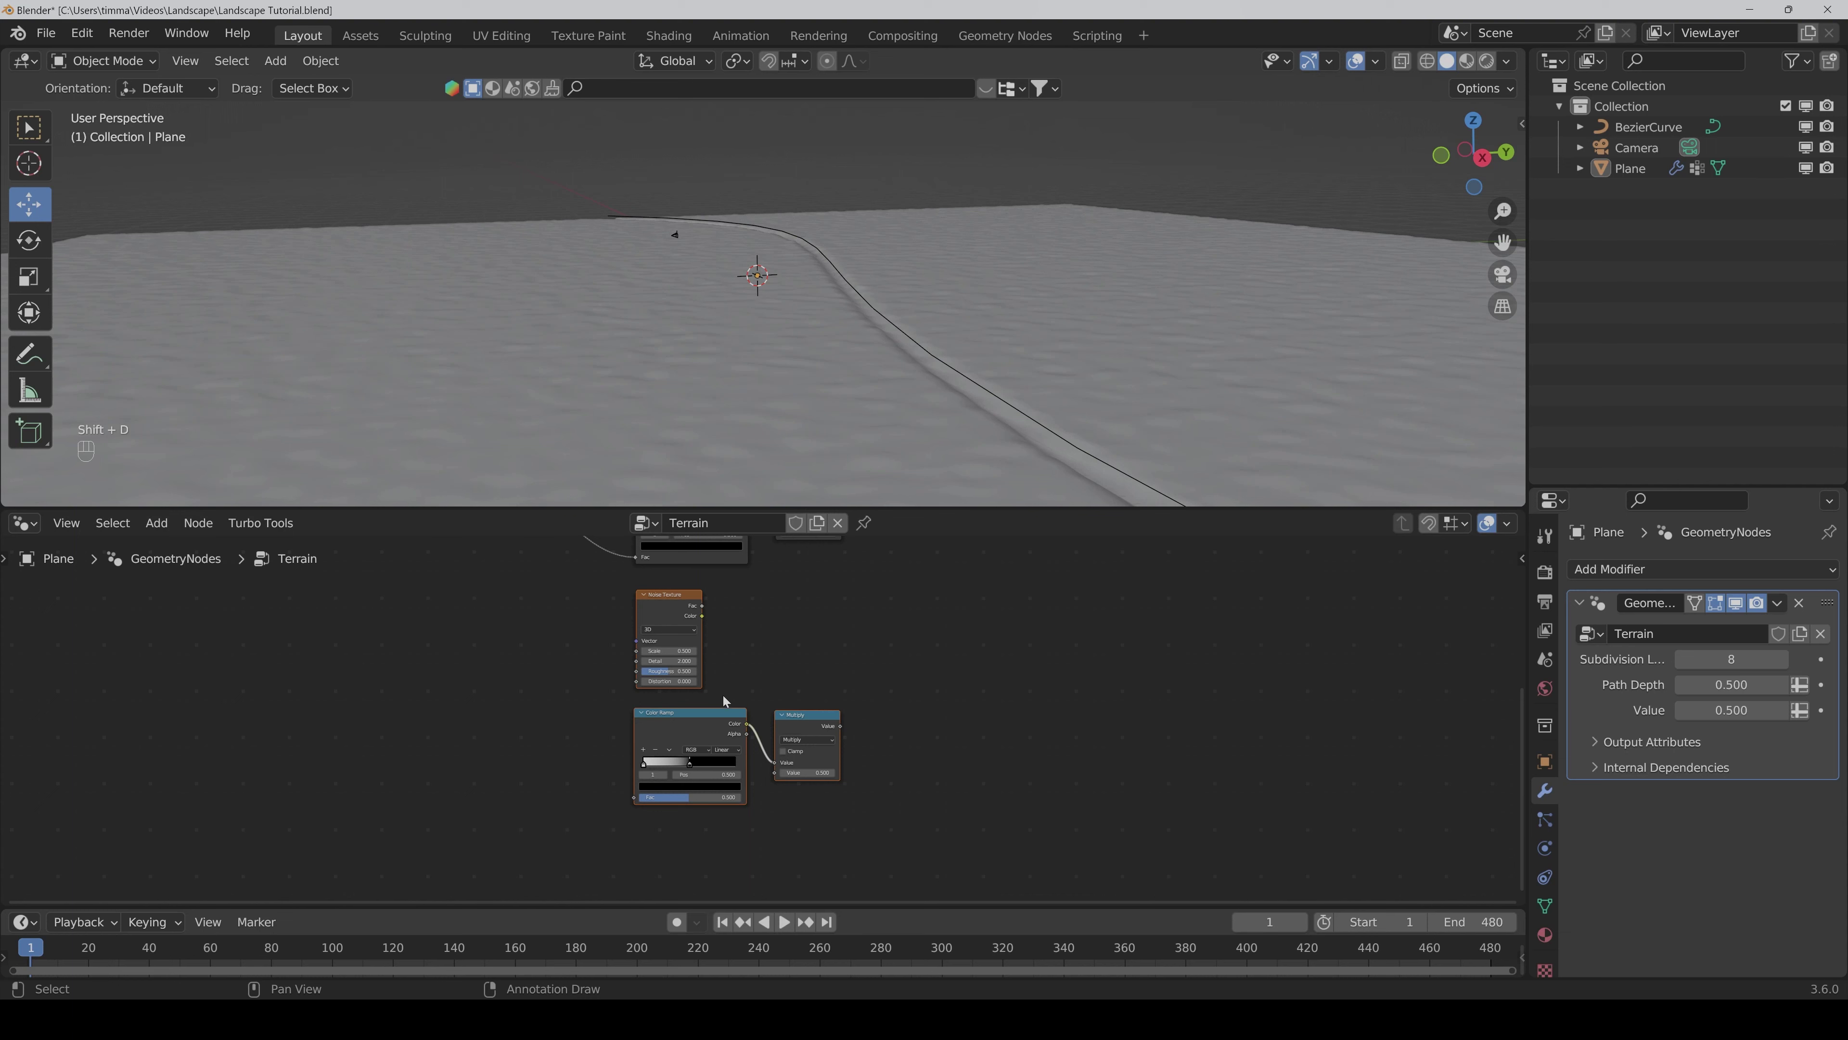
Step: Duplicate the Z Displacement group and insert the copy into the geometry link between the original and Group Output
key(Home)
scroll(917, 750, up, 2)
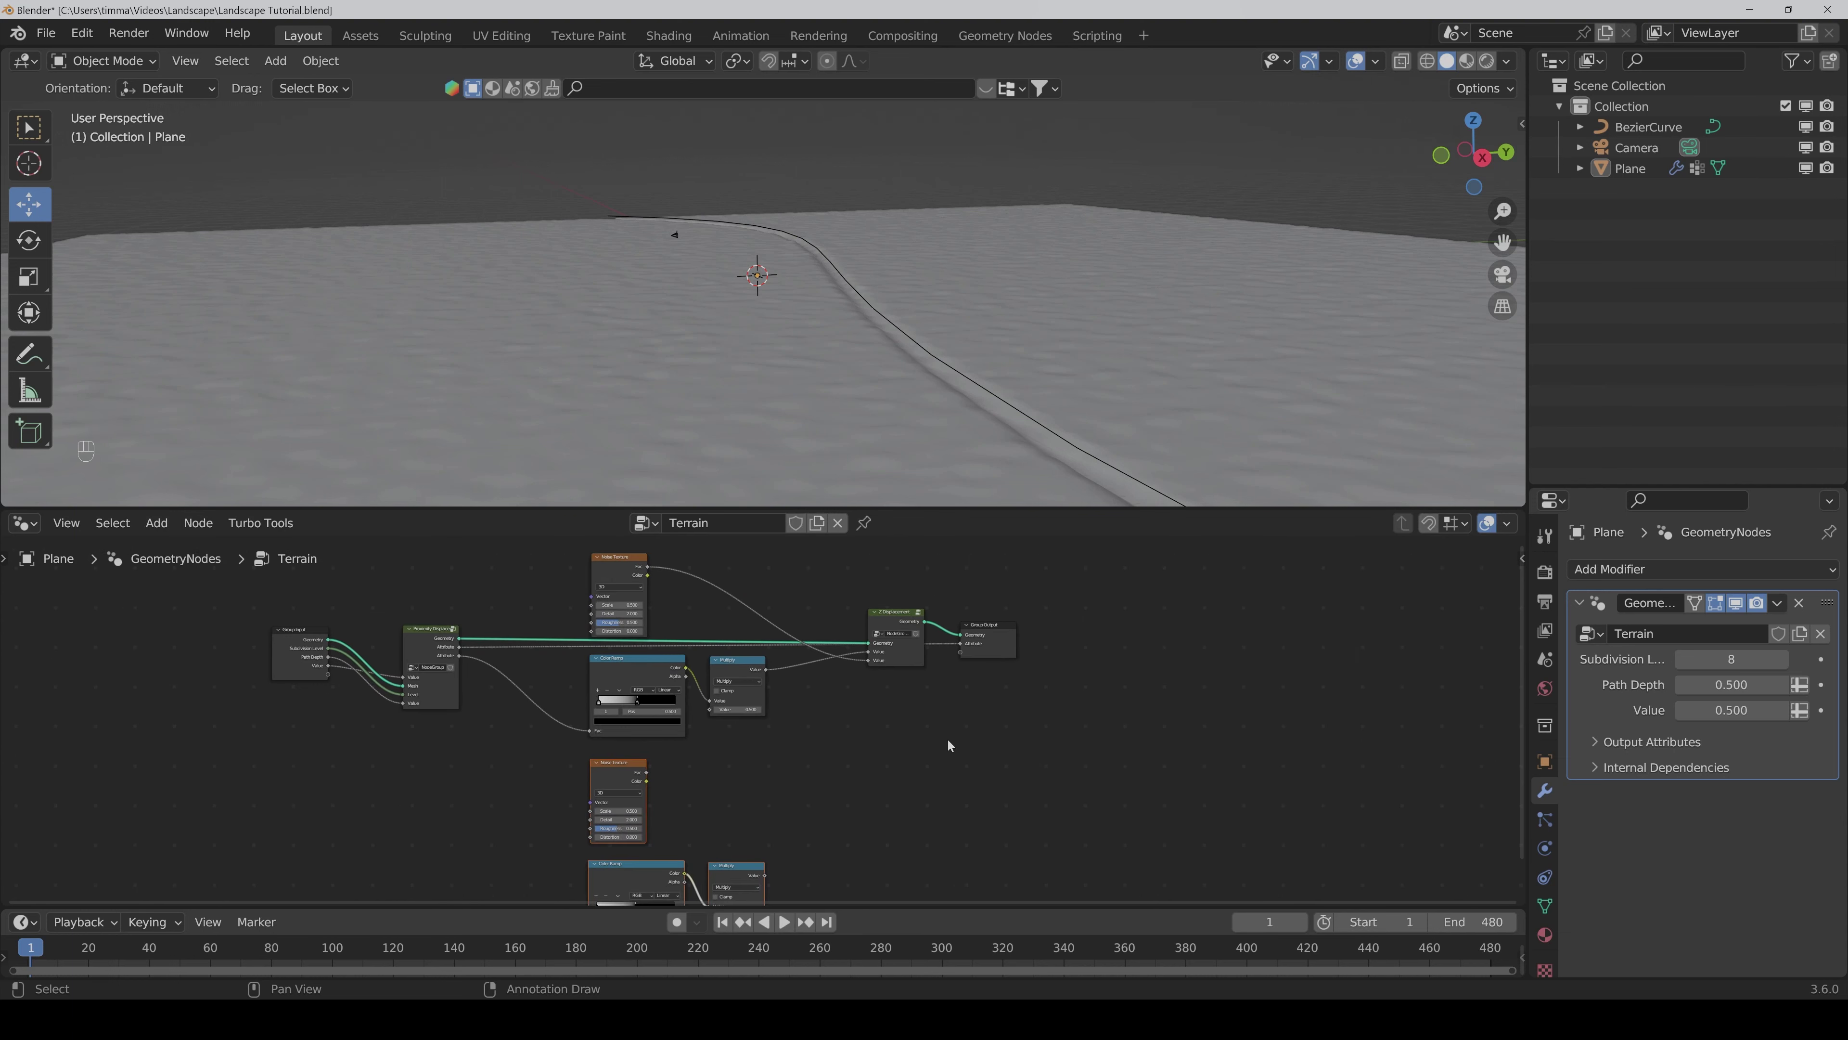
click(886, 637)
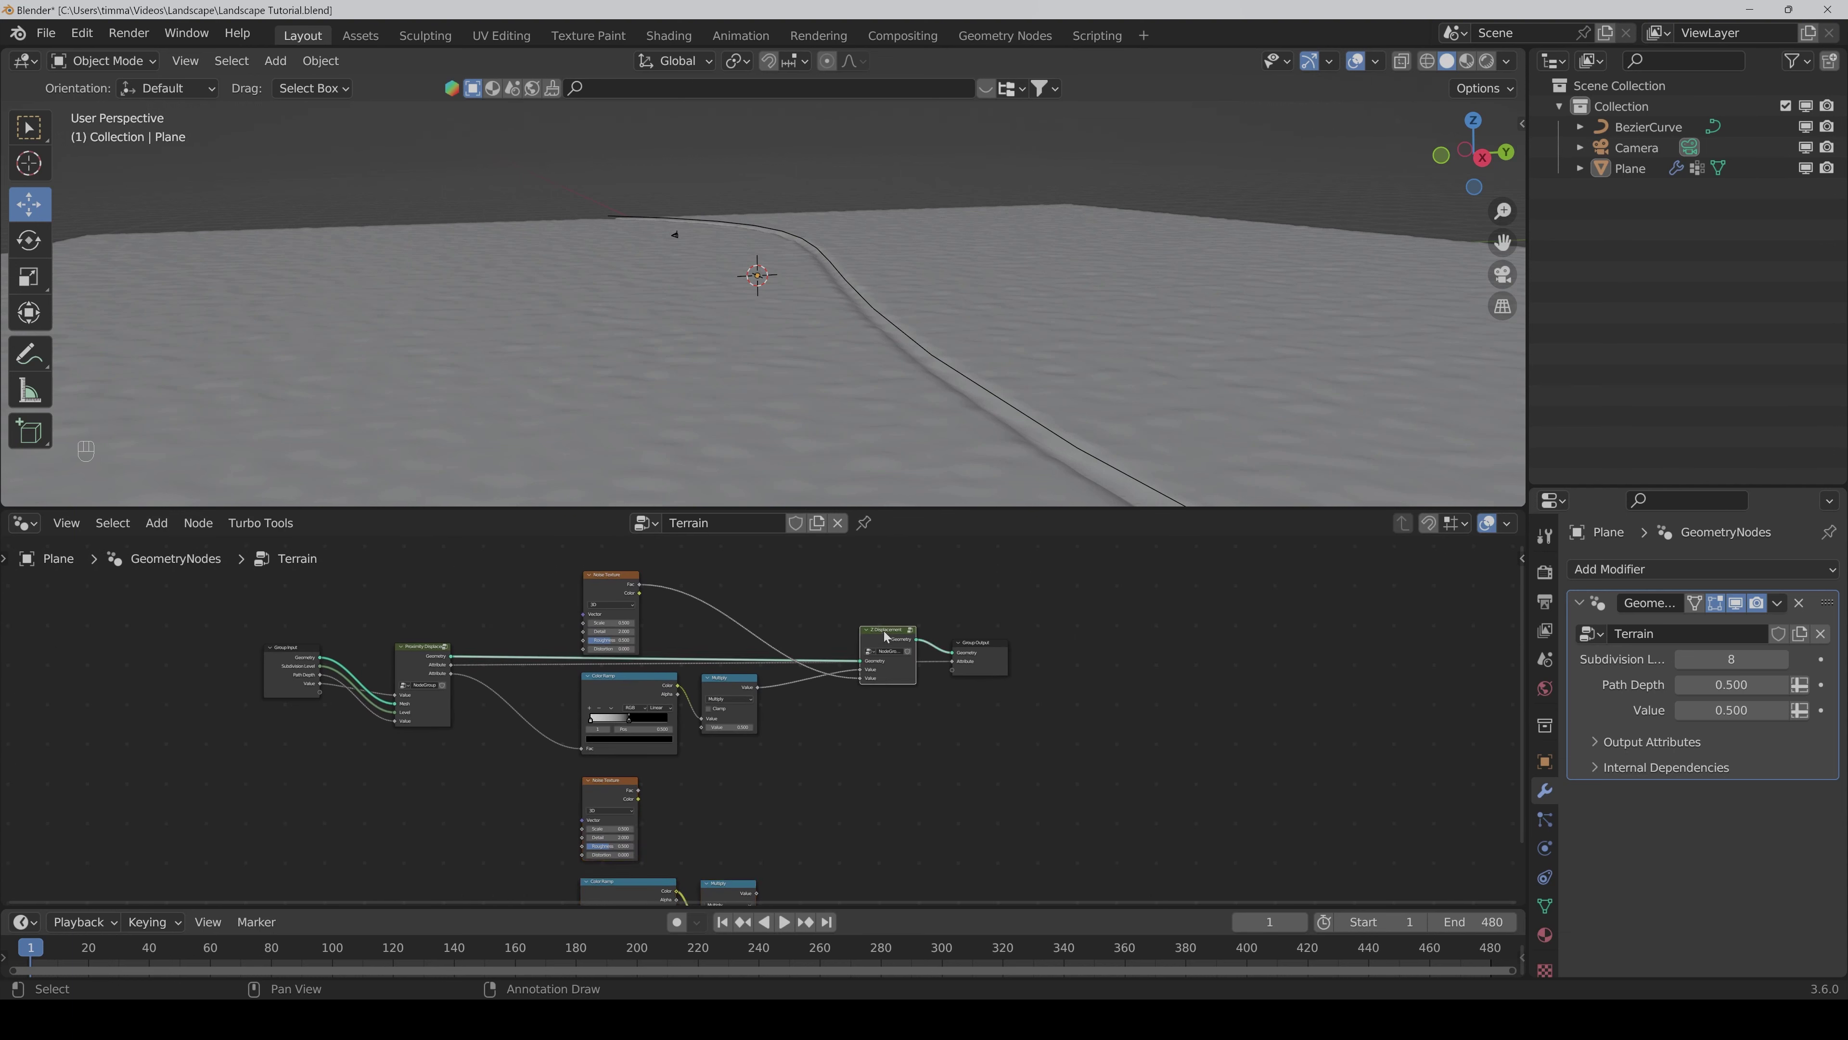
key(shift)
key(shift+d)
click(964, 648)
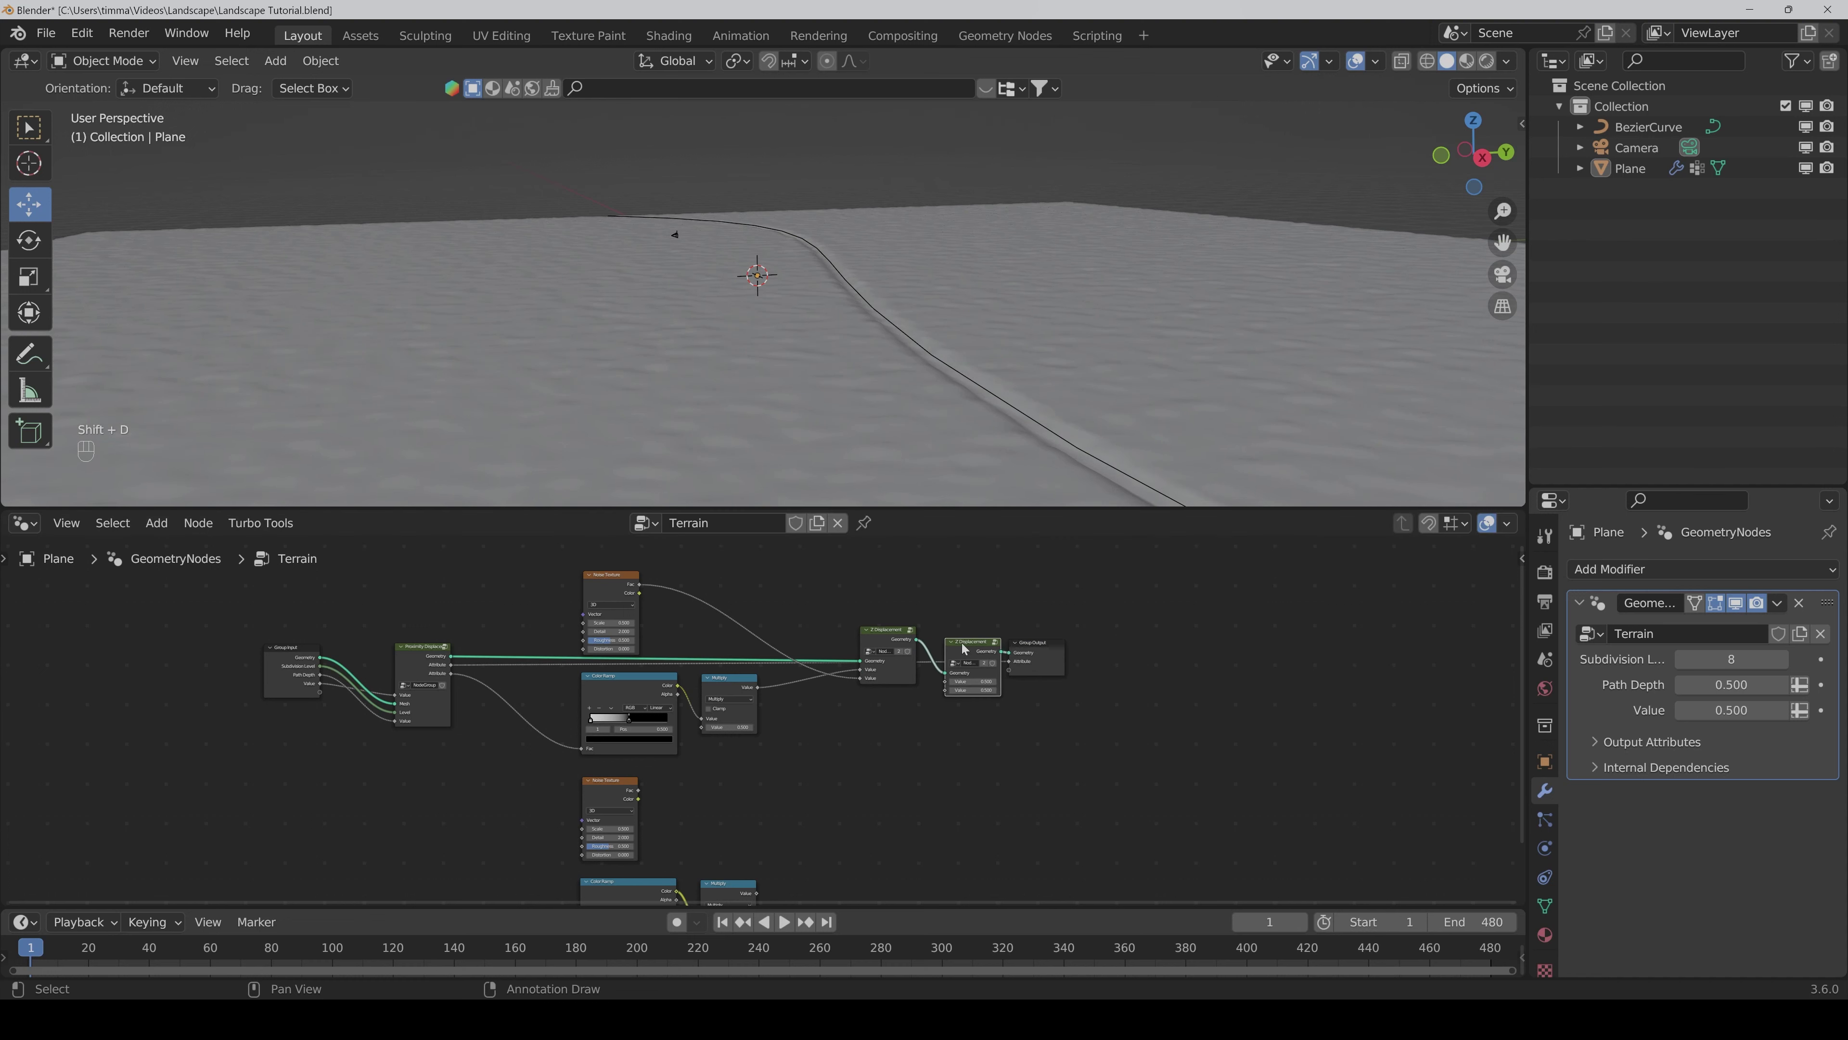
scroll(961, 730, down, 2)
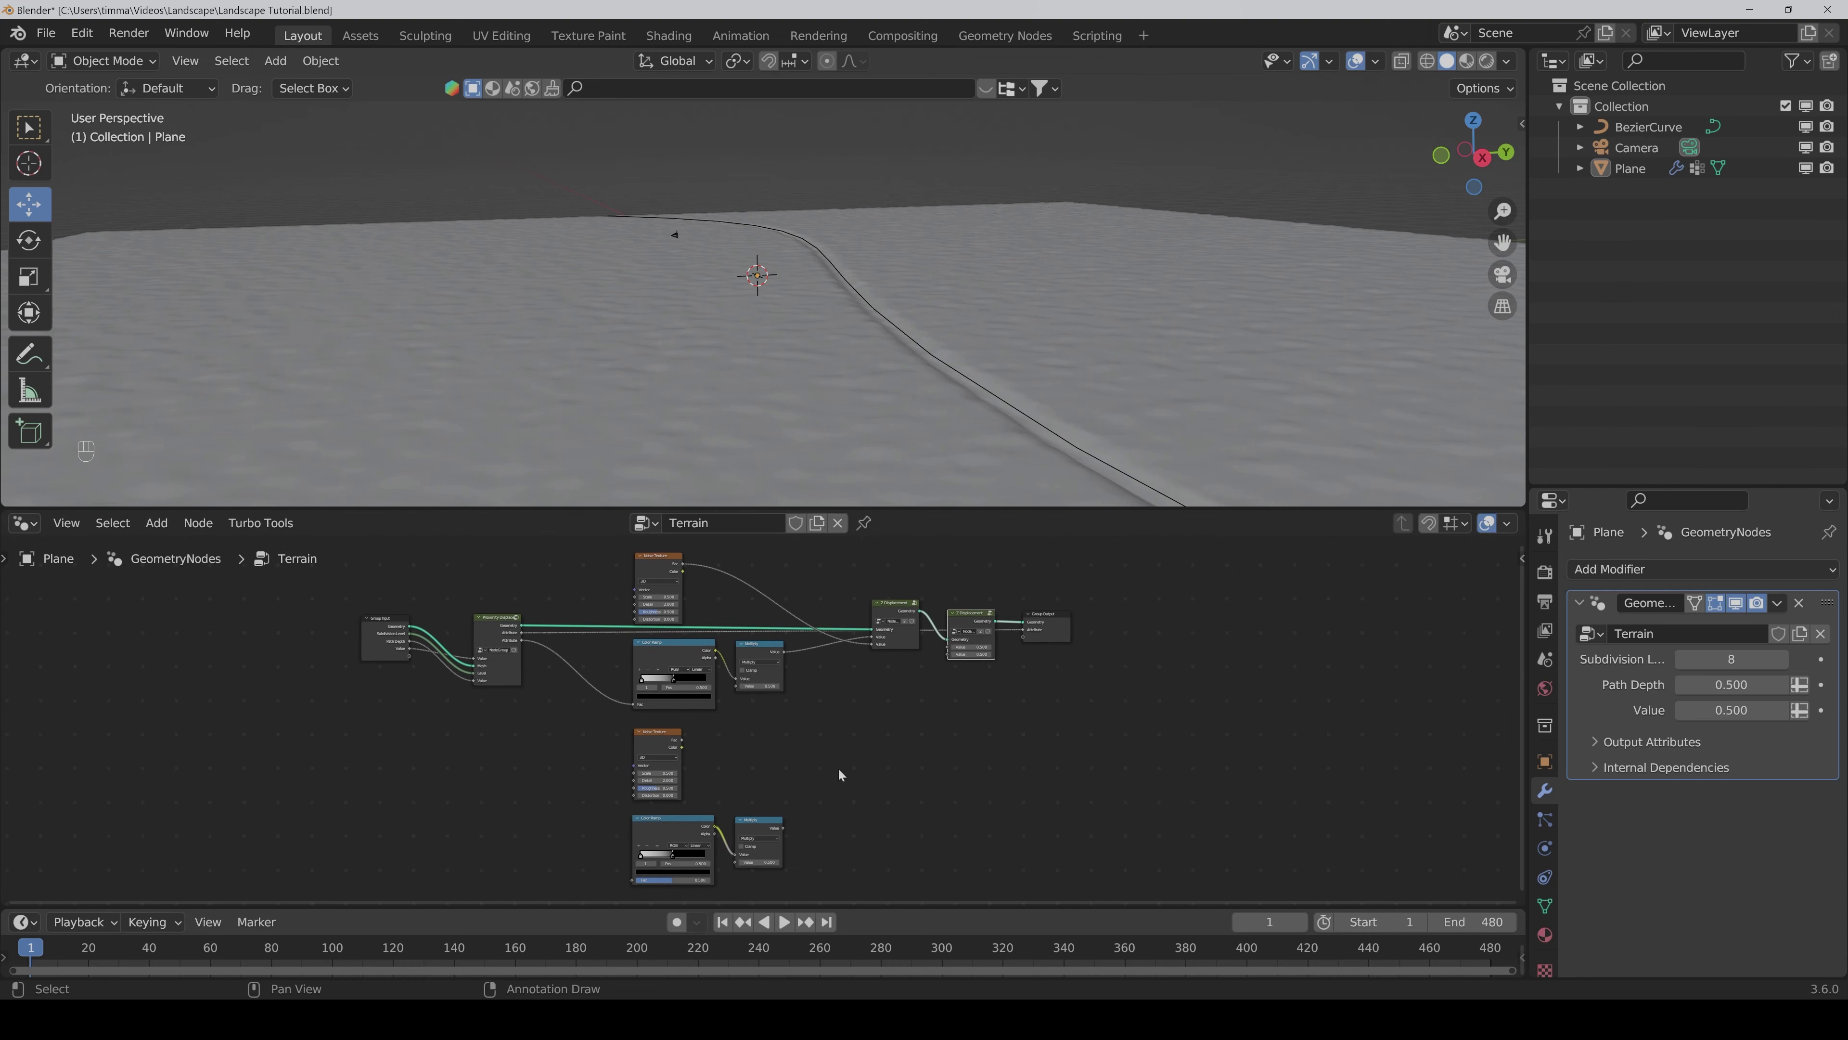
scroll(783, 748, up, 2)
middle_drag(763, 731, 752, 785)
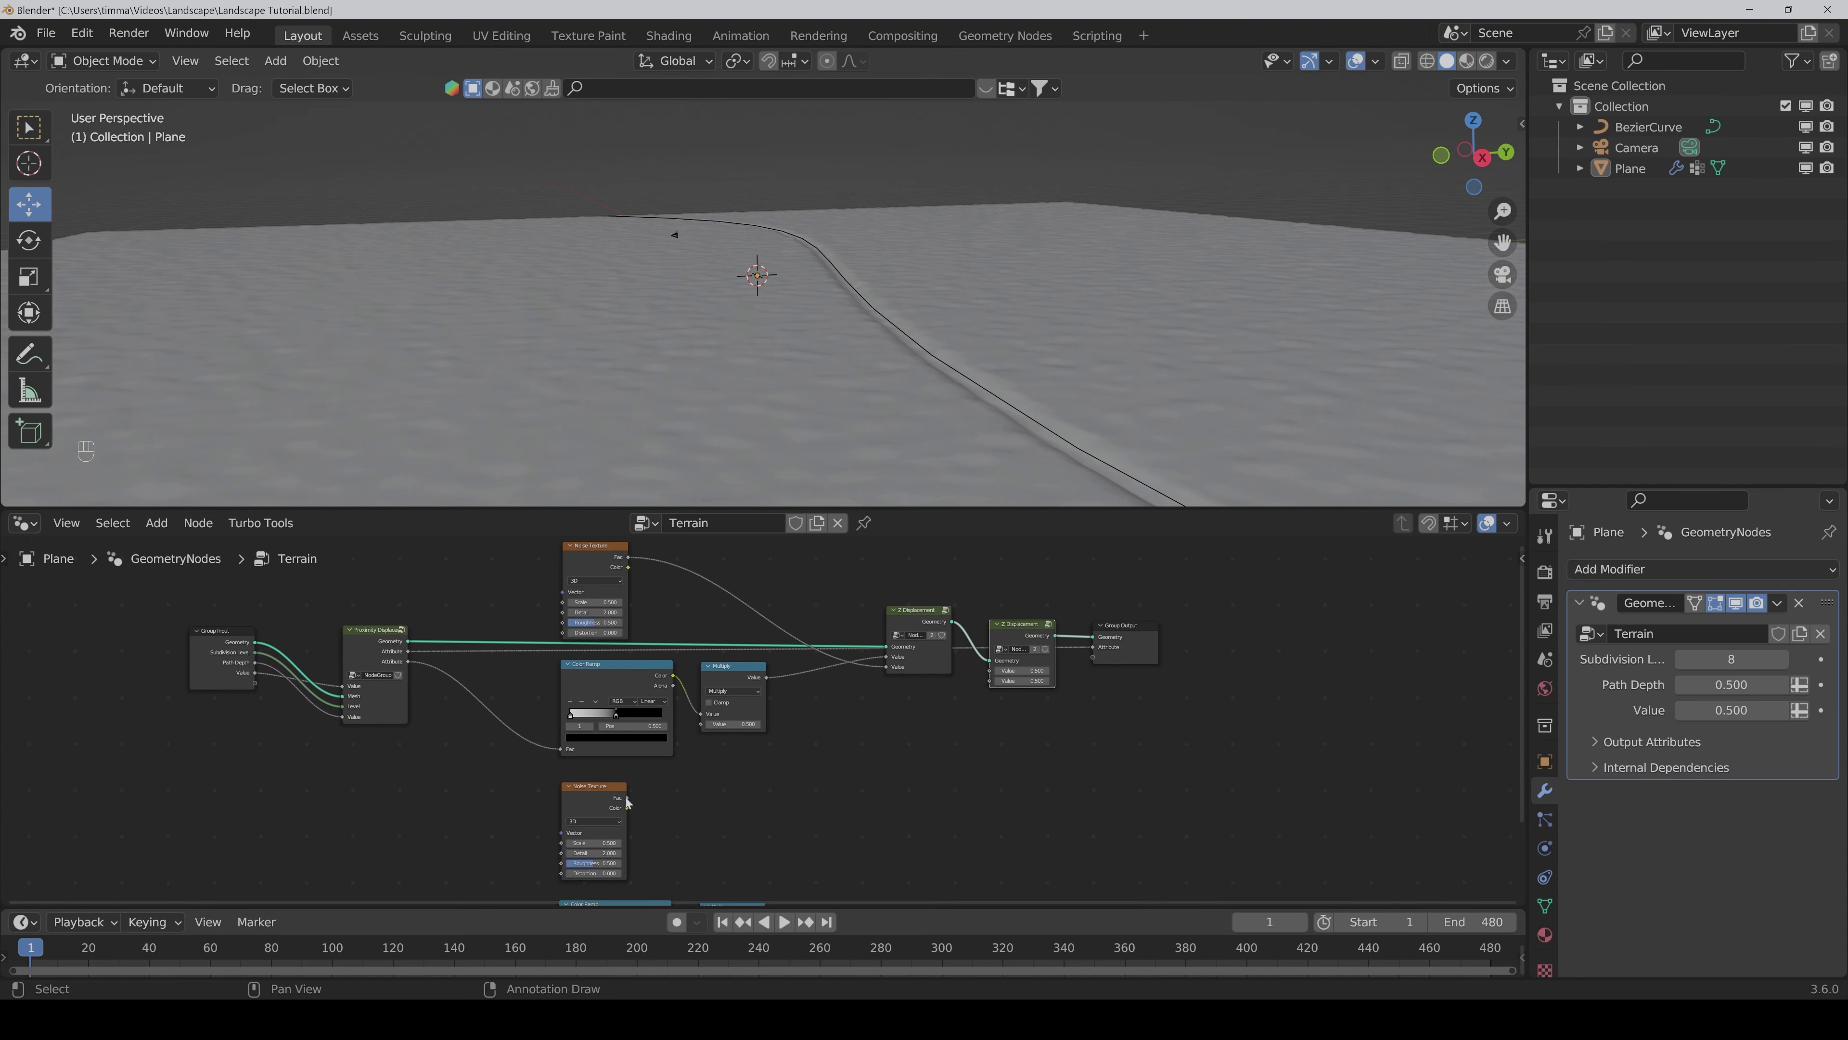
Step: Connect the lower Noise Texture's Fac to the second displacement group's last Value input, and the lower Multiply's output to the Value input above it
drag(626, 798, 995, 684)
shift+scroll(996, 731, down, 2)
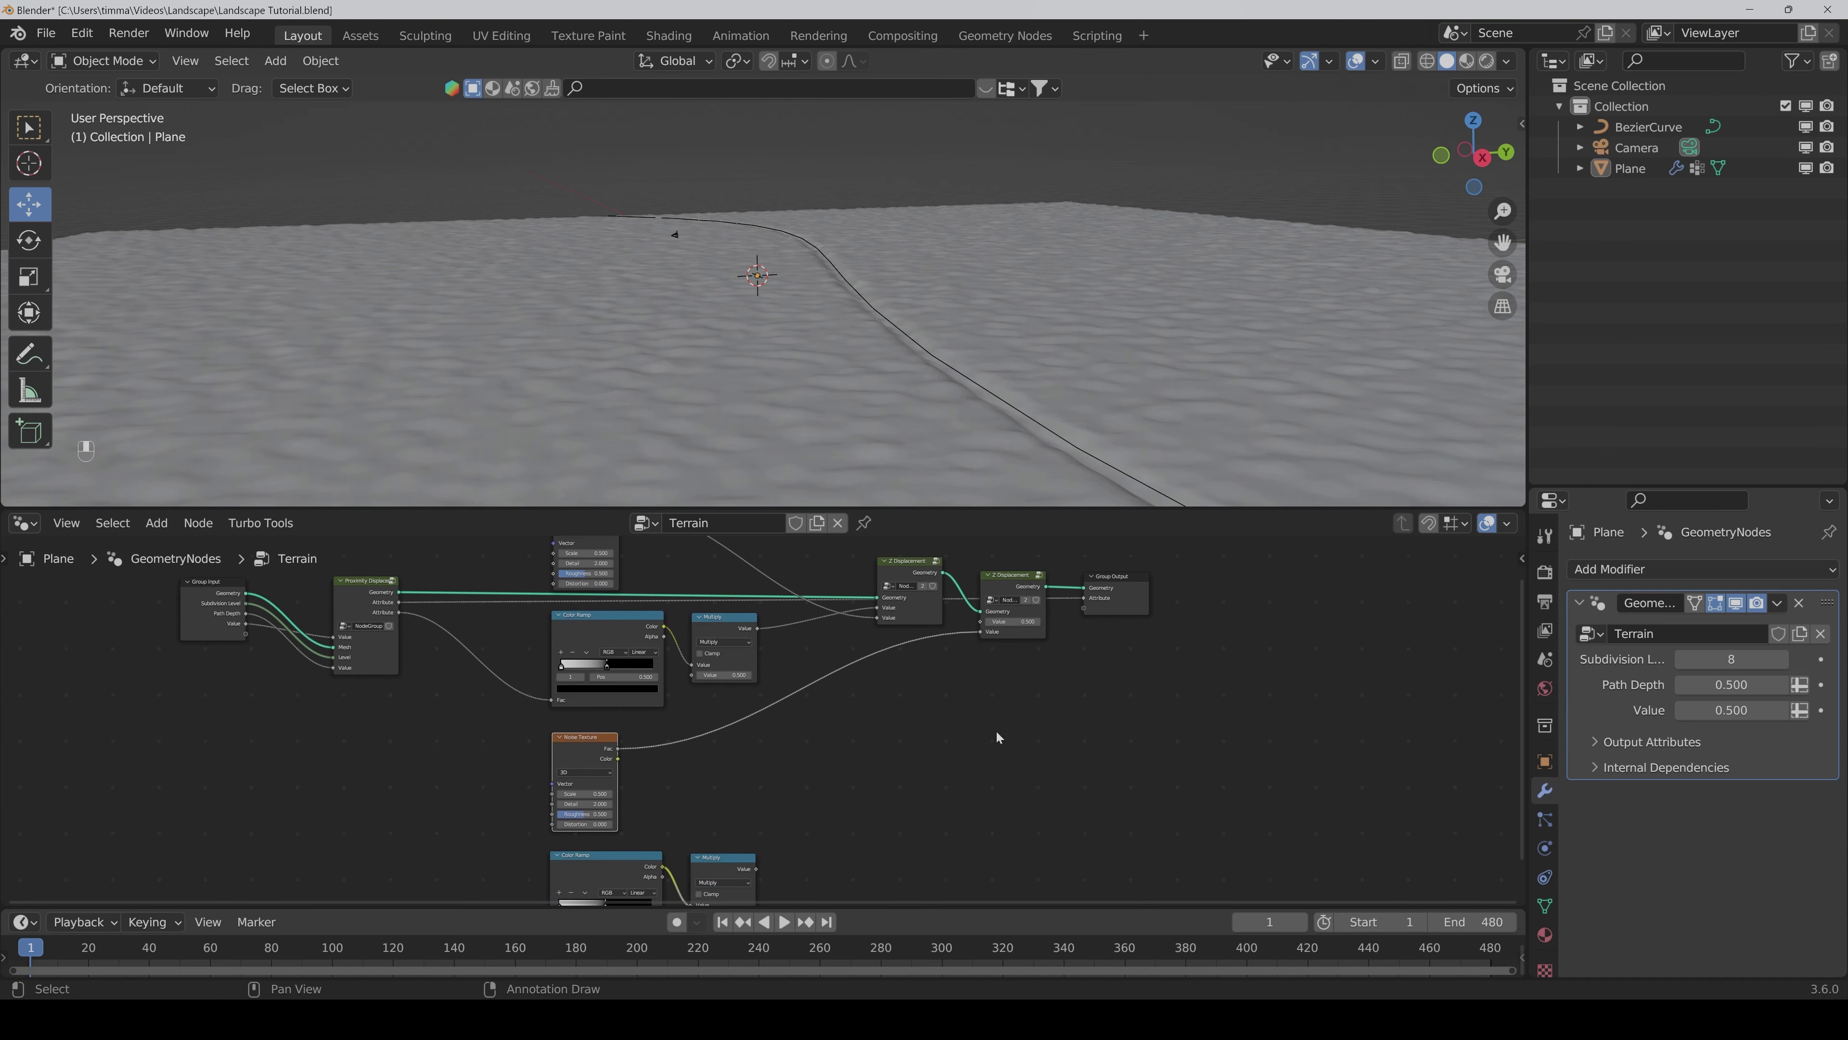
scroll(996, 731, down, 1)
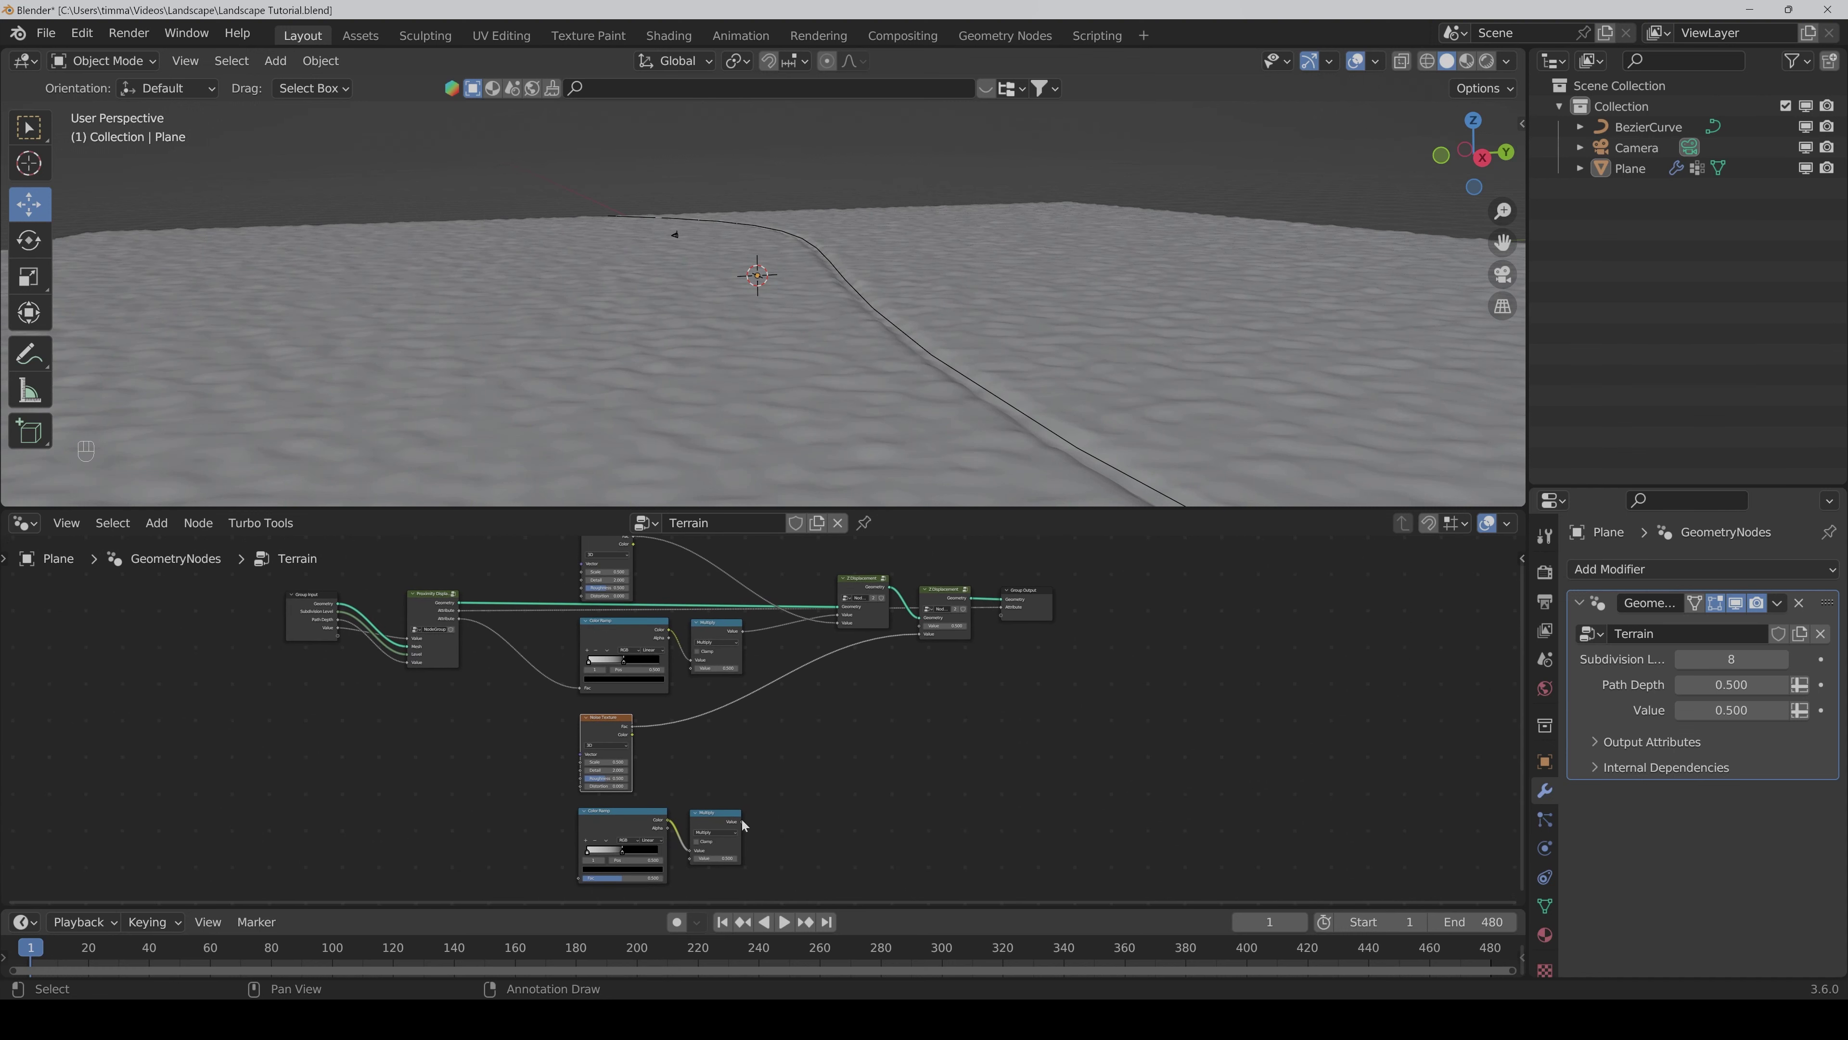
drag(741, 820, 921, 627)
middle_drag(953, 711, 966, 721)
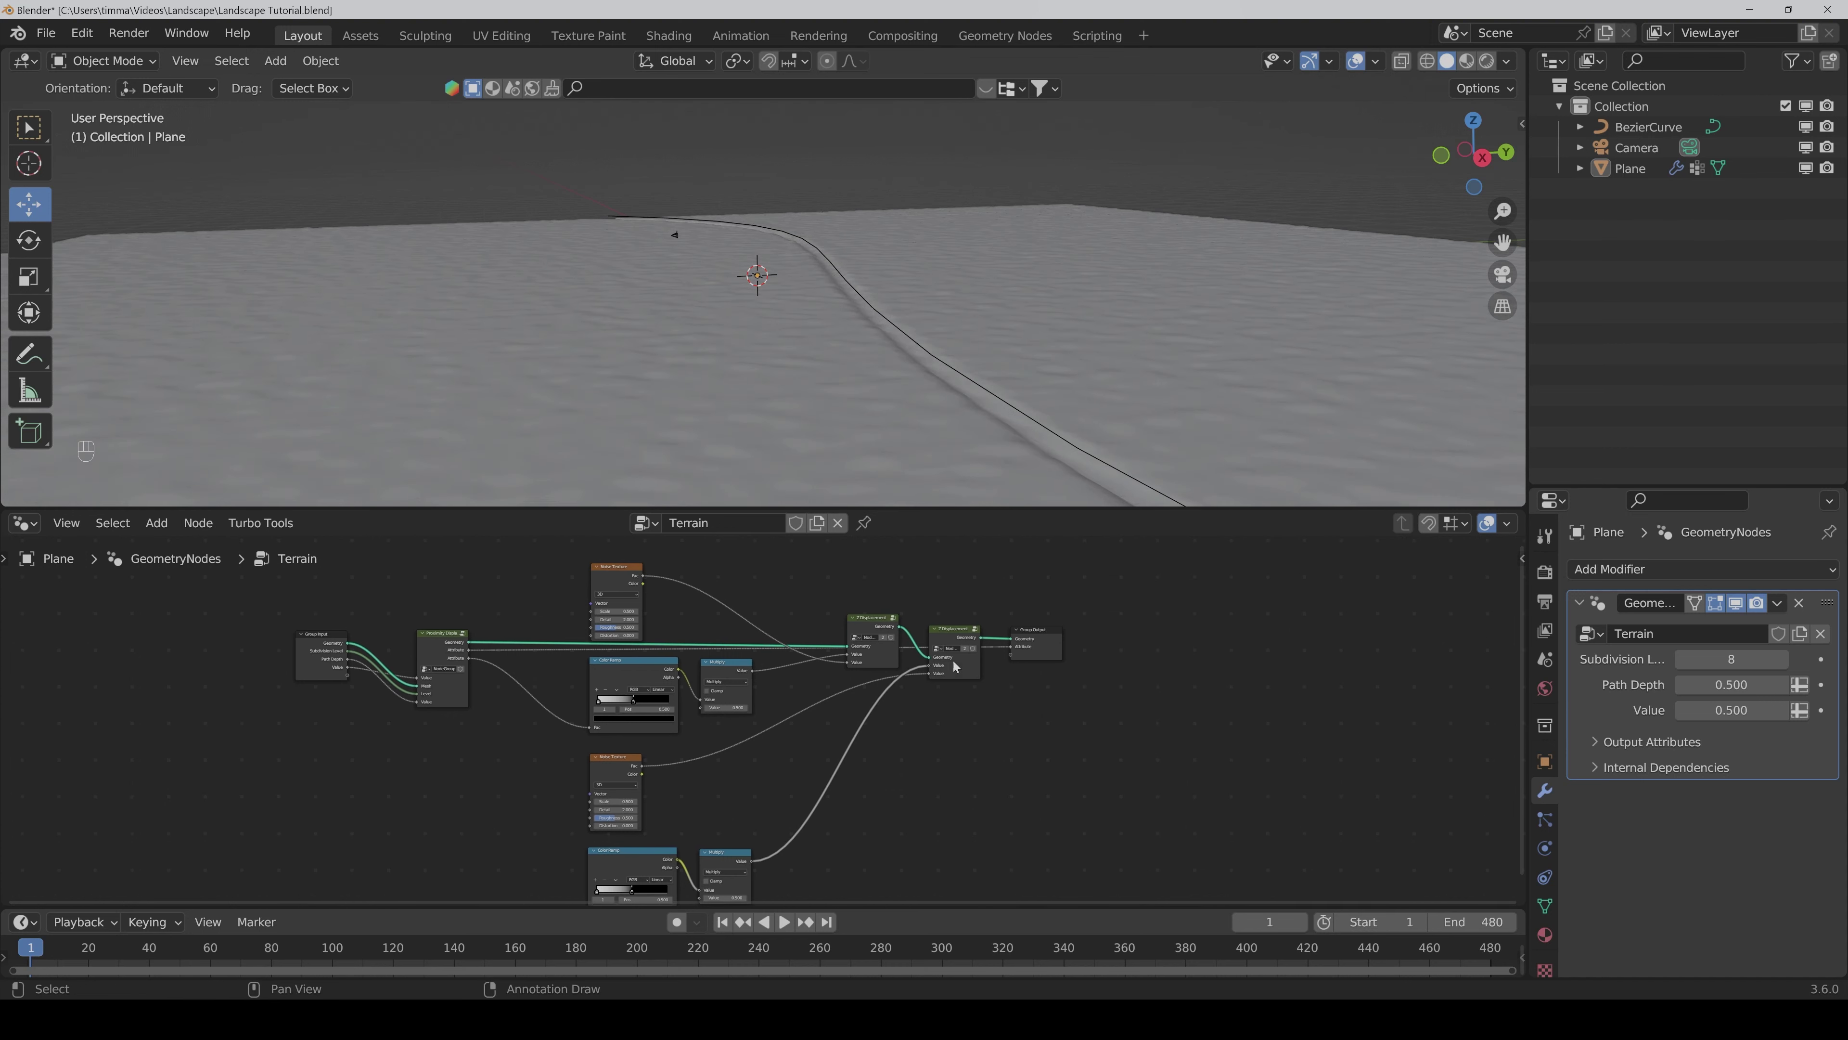
Step: Set the Scale of the lower Noise Texture node to 0.02
scroll(854, 359, down, 4)
scroll(861, 367, up, 3)
scroll(862, 370, up, 1)
shift+scroll(692, 820, down, 3)
scroll(695, 827, up, 1)
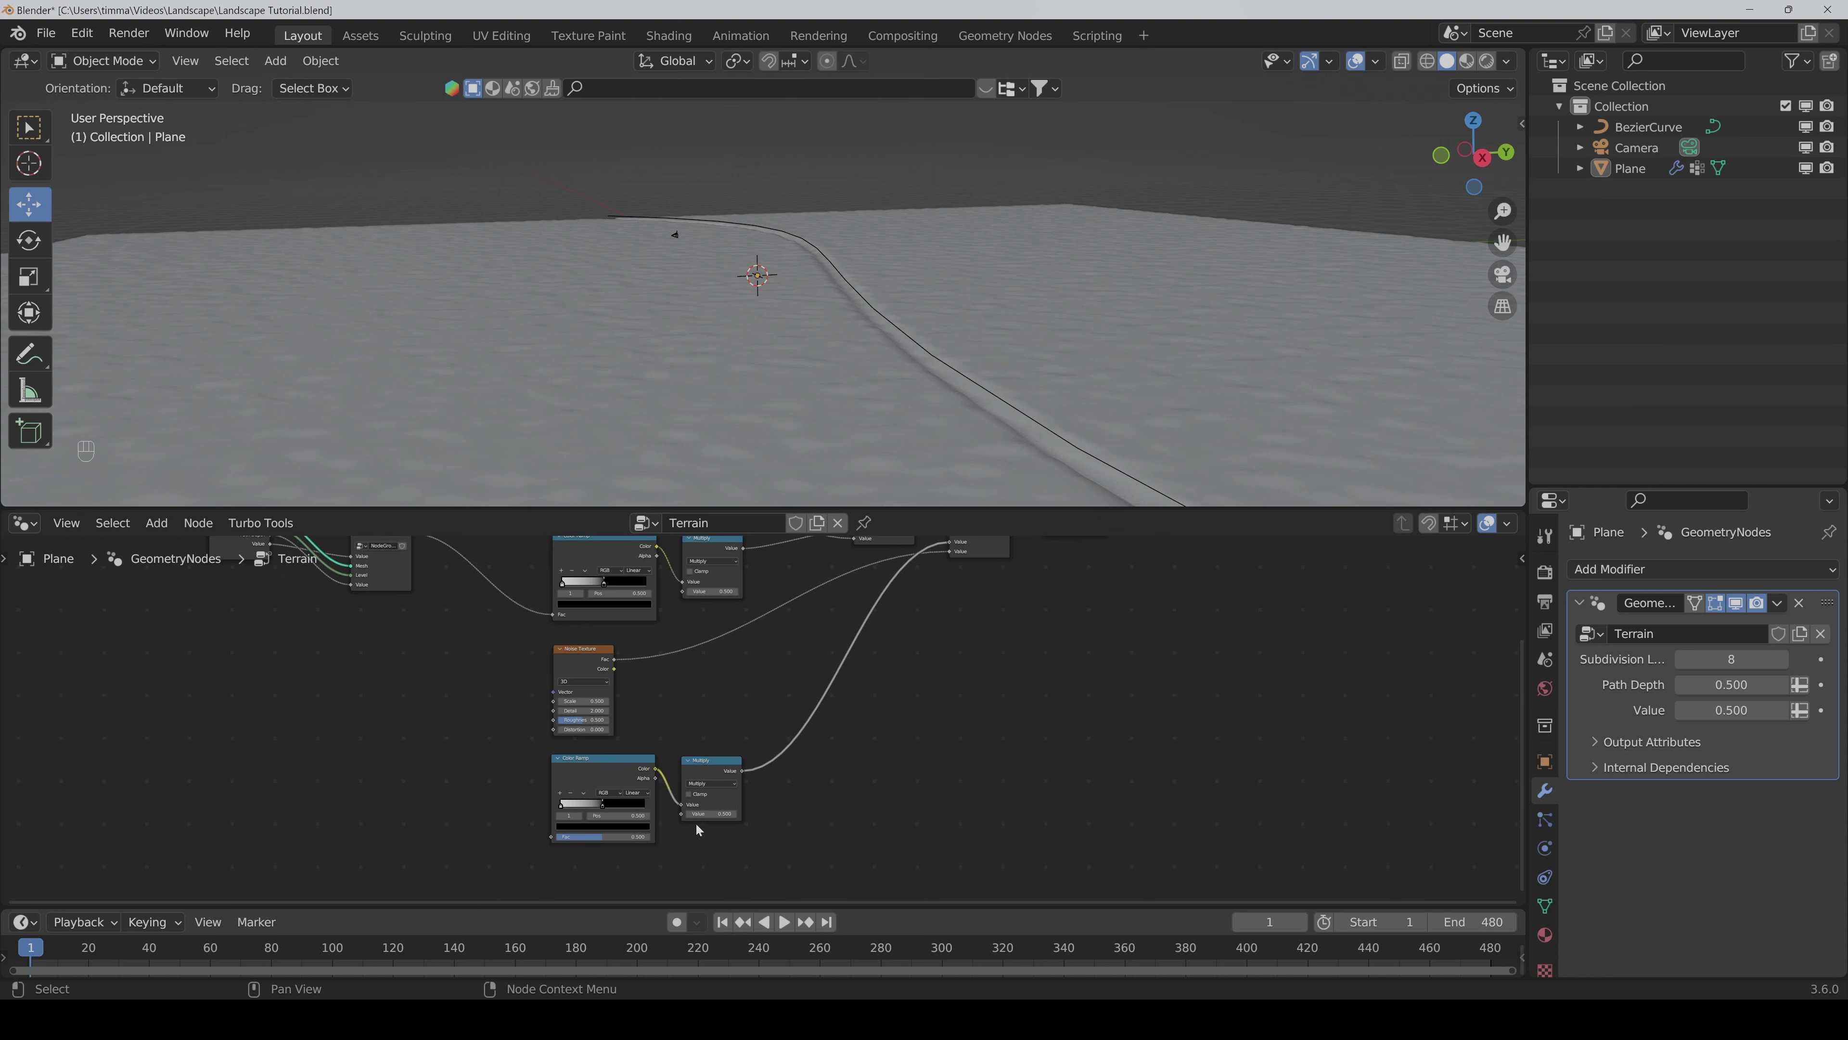
double_click(582, 701)
text(.02)
key(Return)
Step: Change the lower Multiply node's value and set the lower Color Ramp's black stop to position 1
double_click(709, 814)
key(Return)
click(606, 812)
text(1)
key(Return)
middle_drag(1019, 204, 1043, 243)
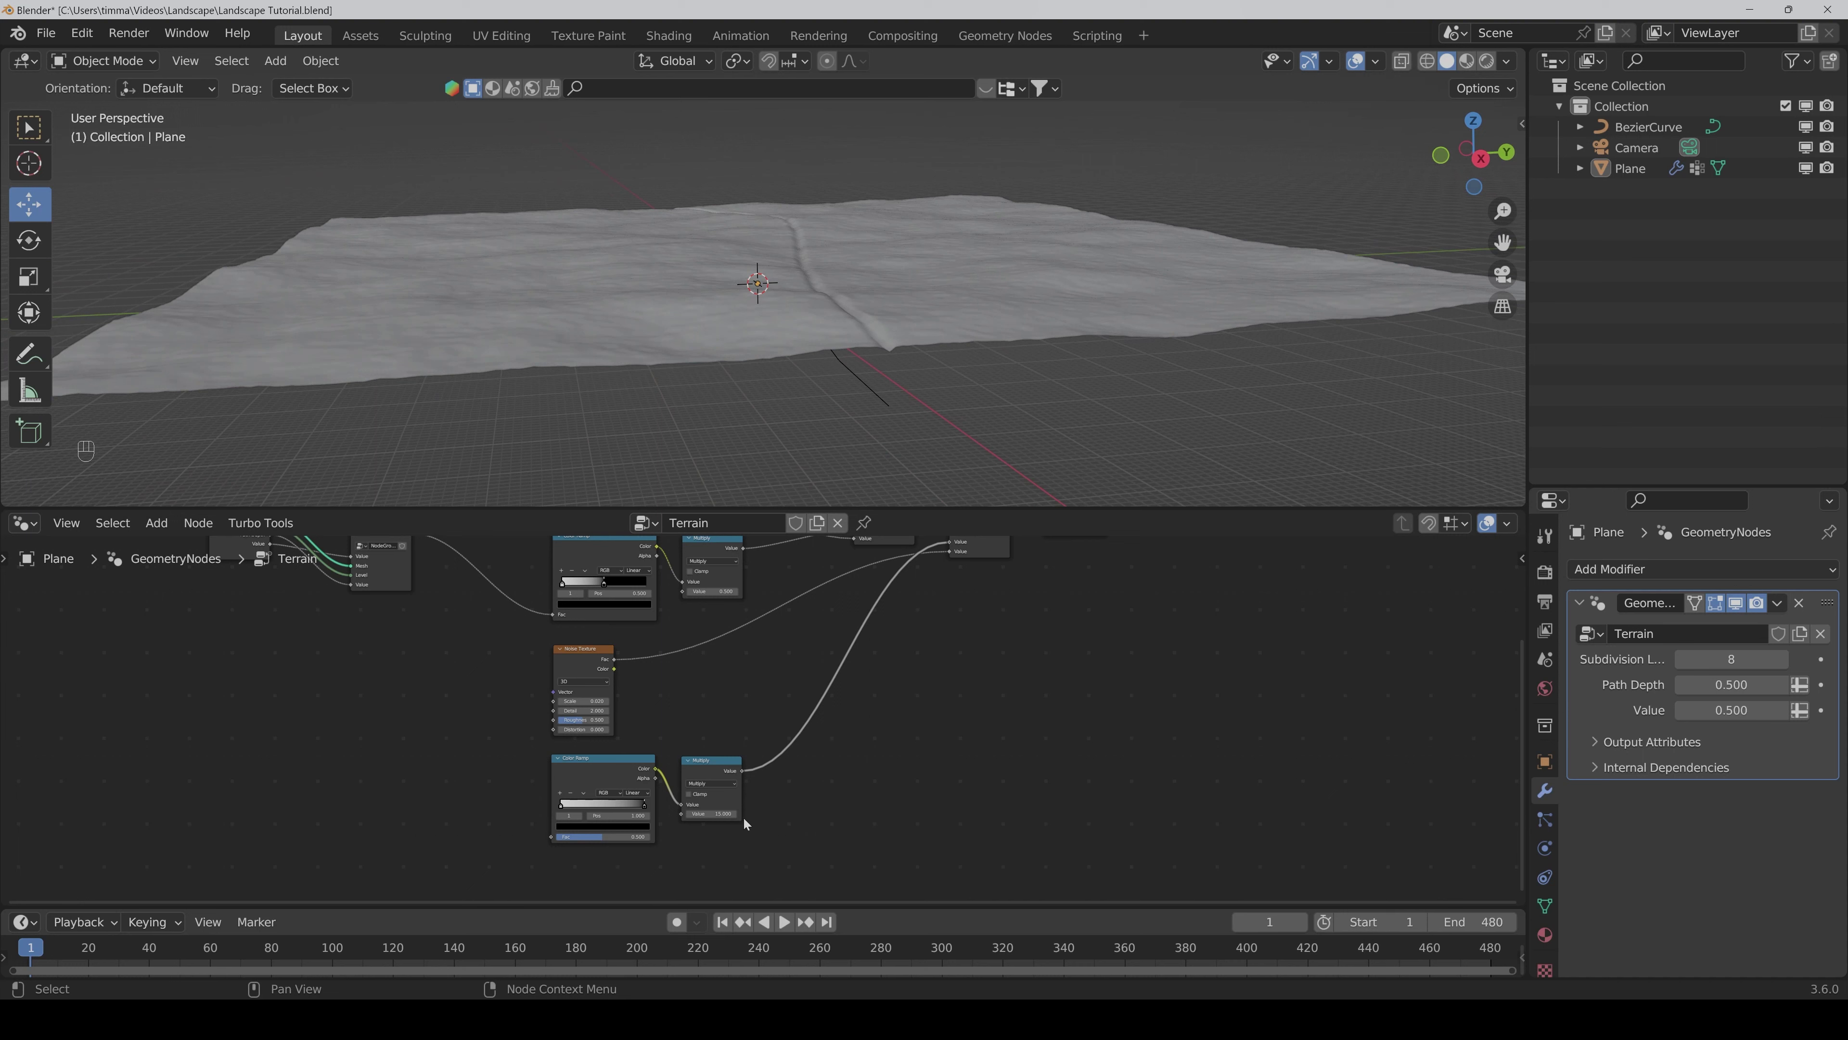
Step: Try a stronger displacement with the lower Multiply node, then set its value to 15
scroll(903, 771, down, 1)
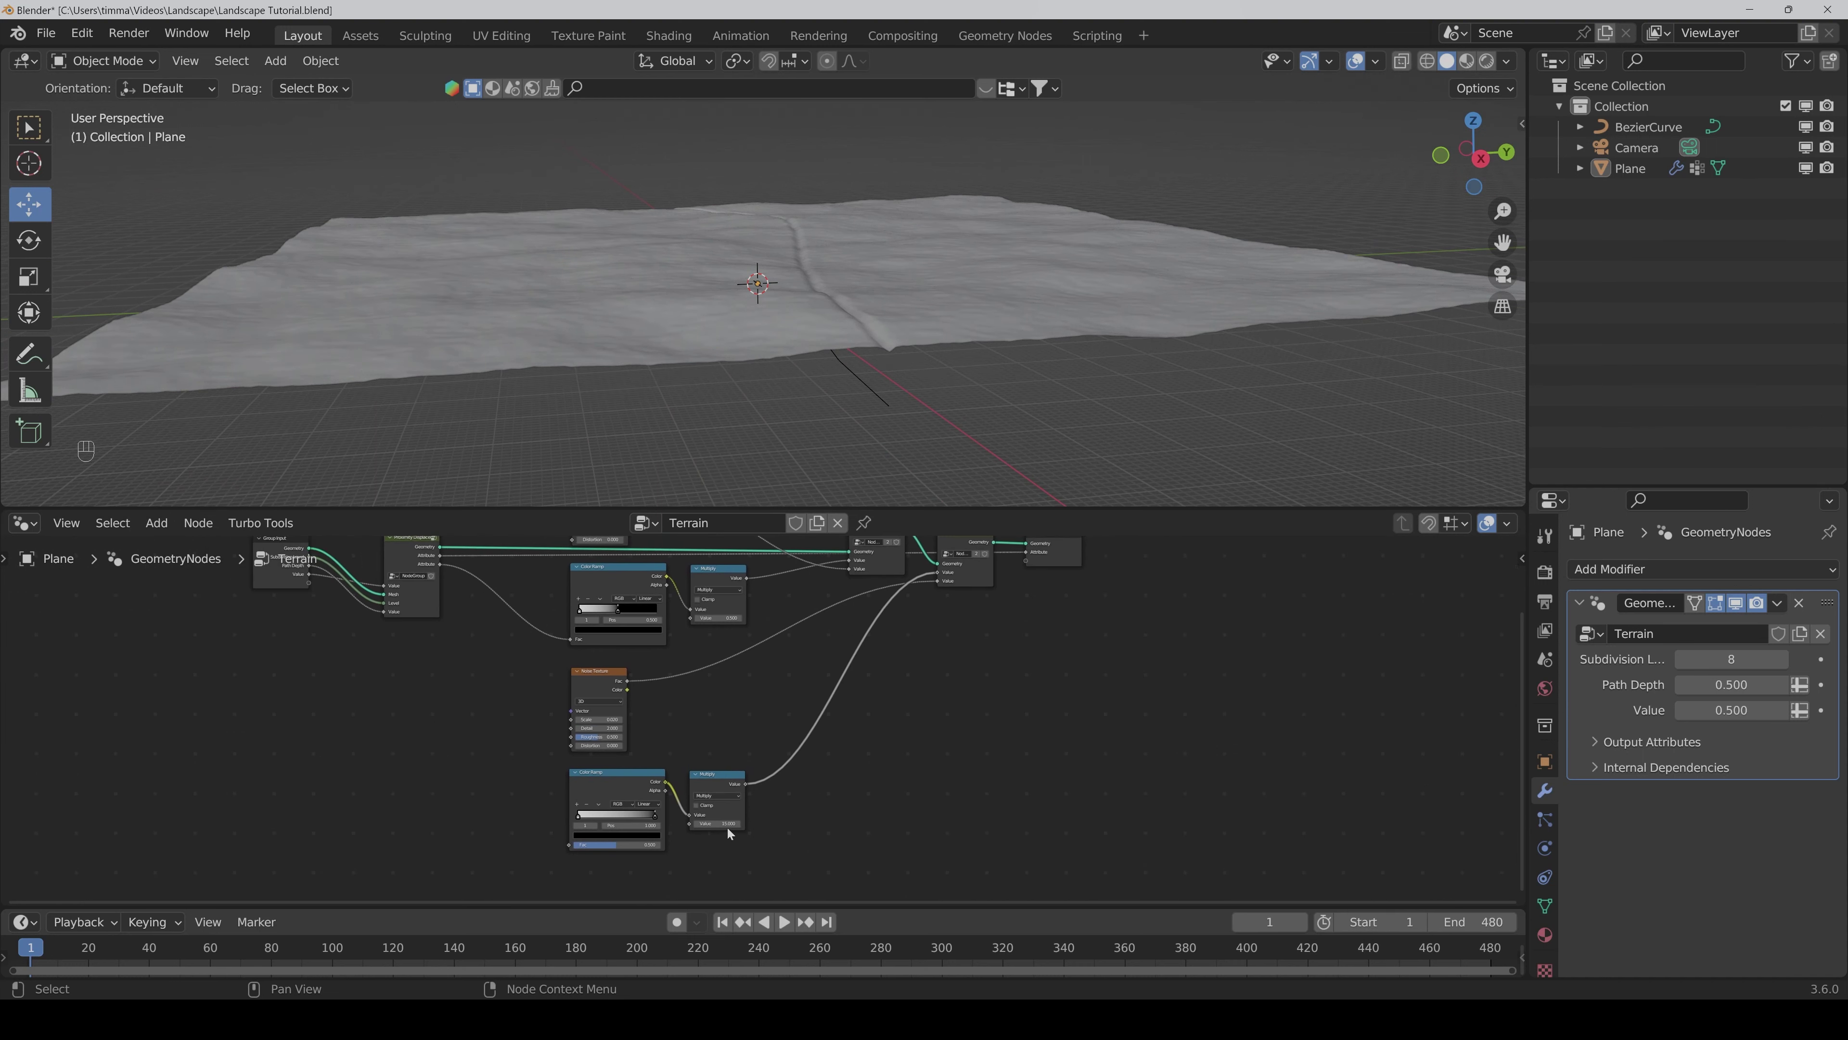
drag(728, 827, 811, 827)
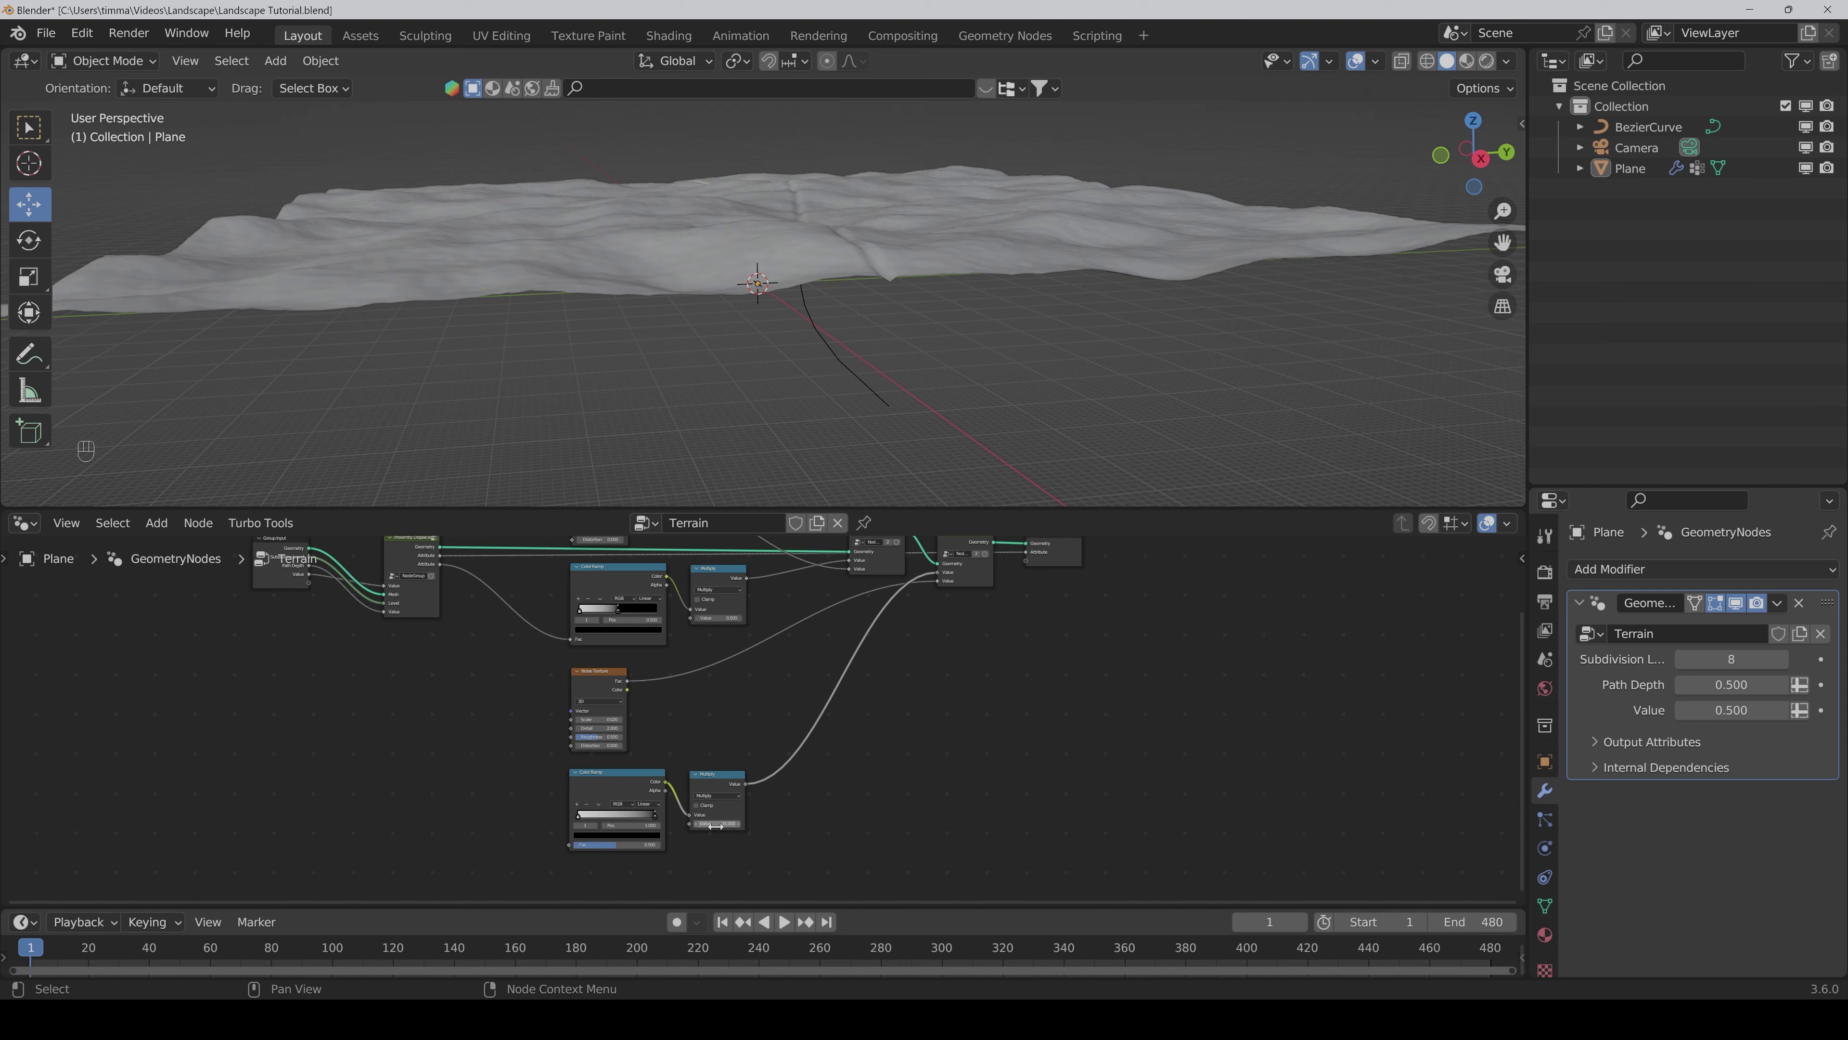
click(715, 825)
text(15)
key(Return)
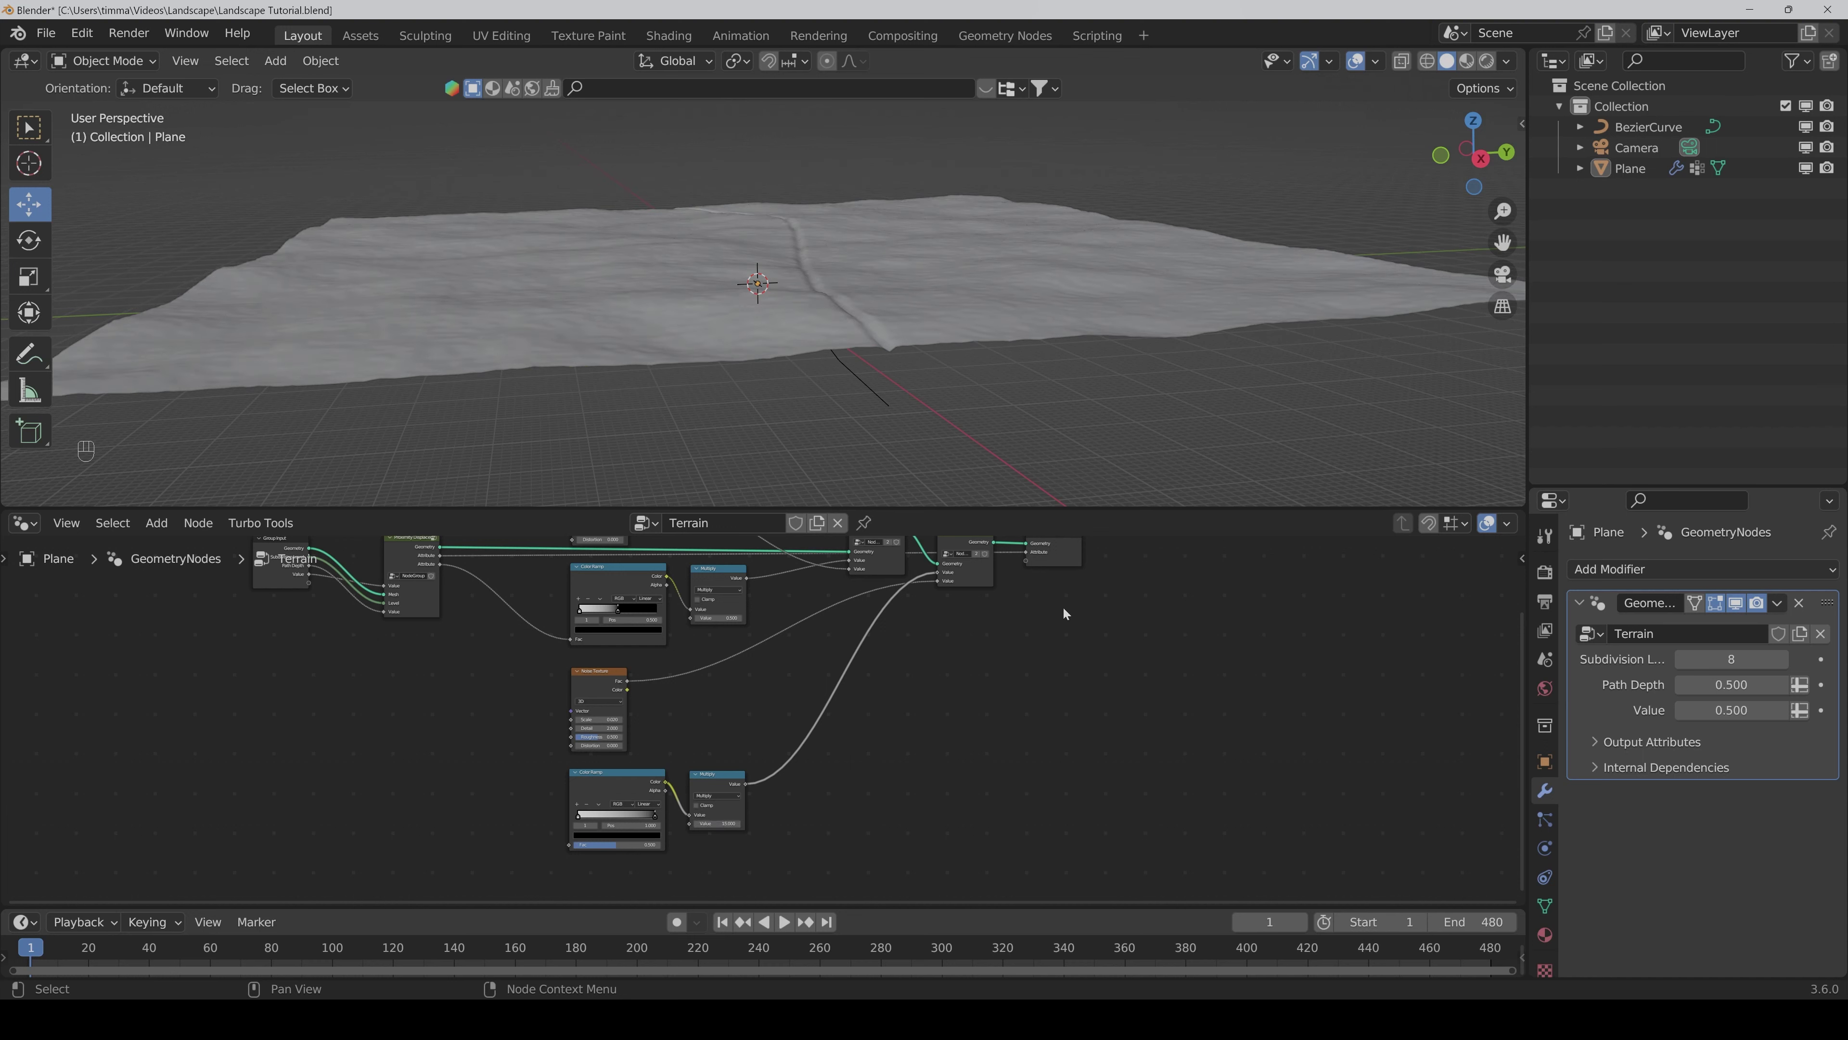
Step: Inside the second displacement node group, enter a negative value in the lower Multiply node, then return to the Terrain node tree
middle_drag(1063, 607, 1010, 752)
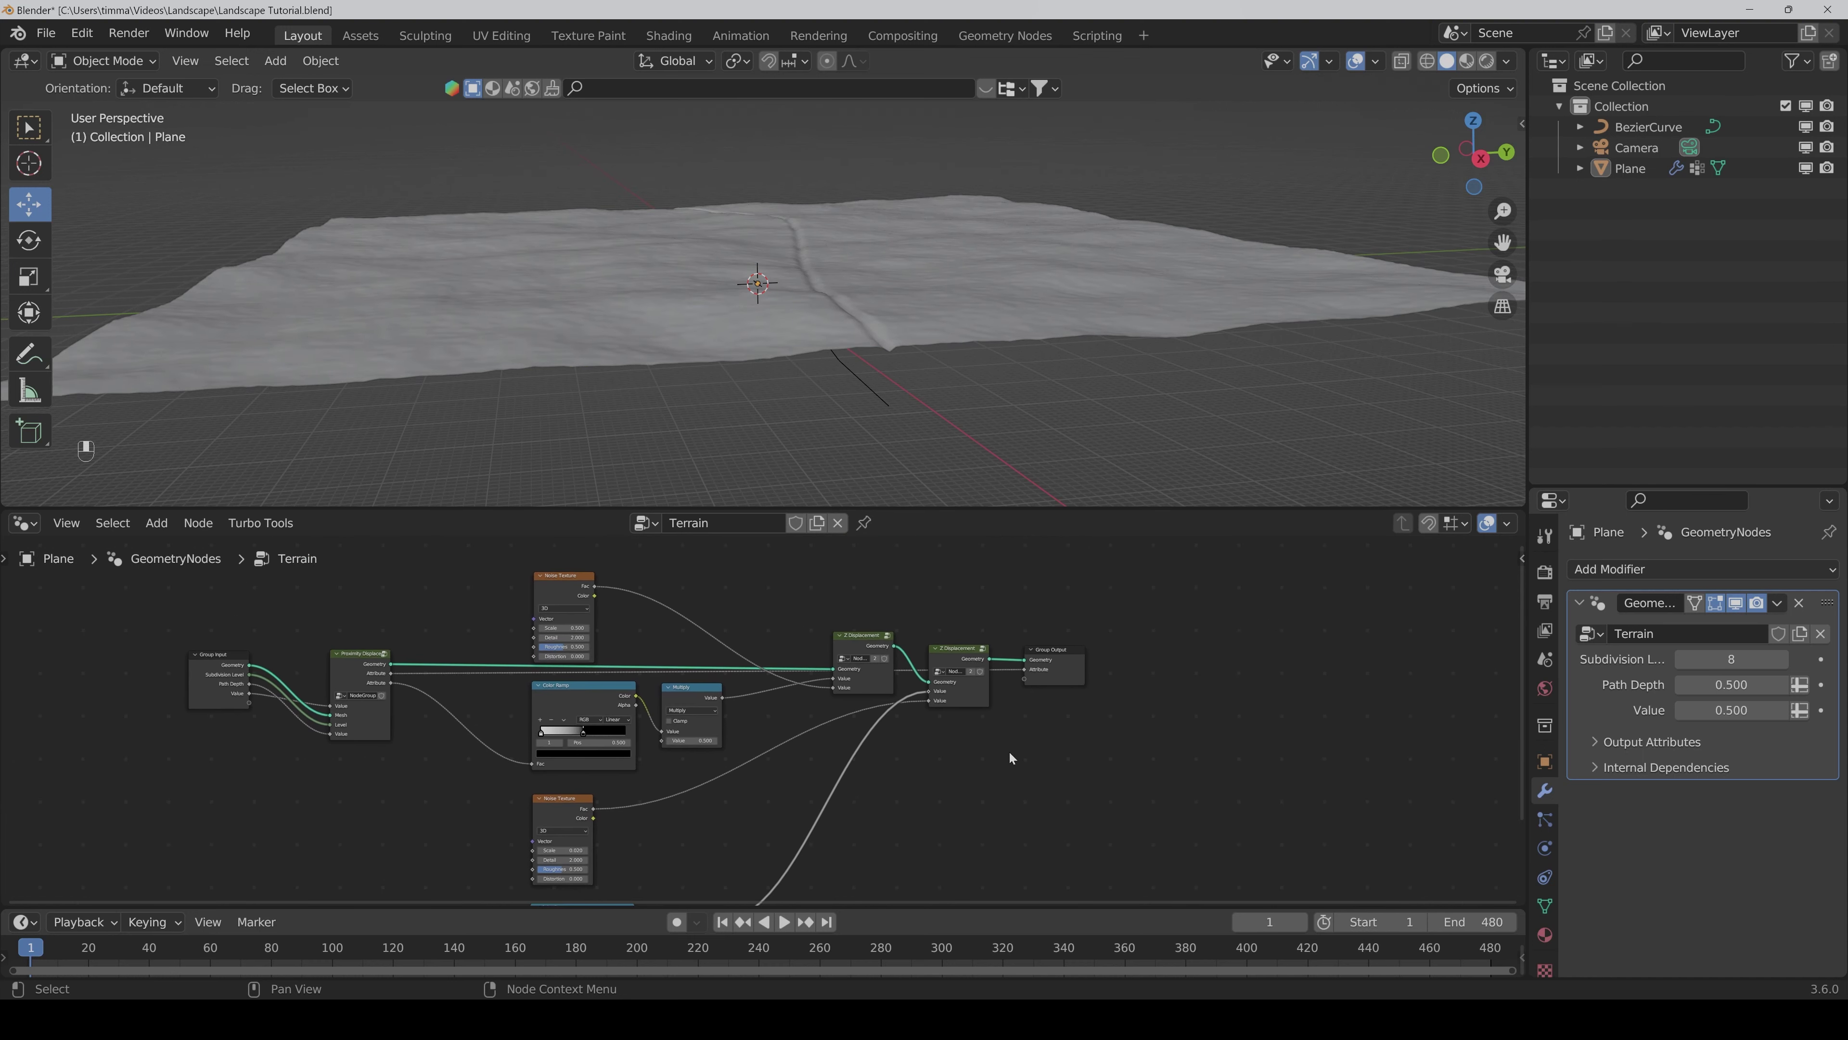
click(960, 650)
key(Tab)
click(664, 842)
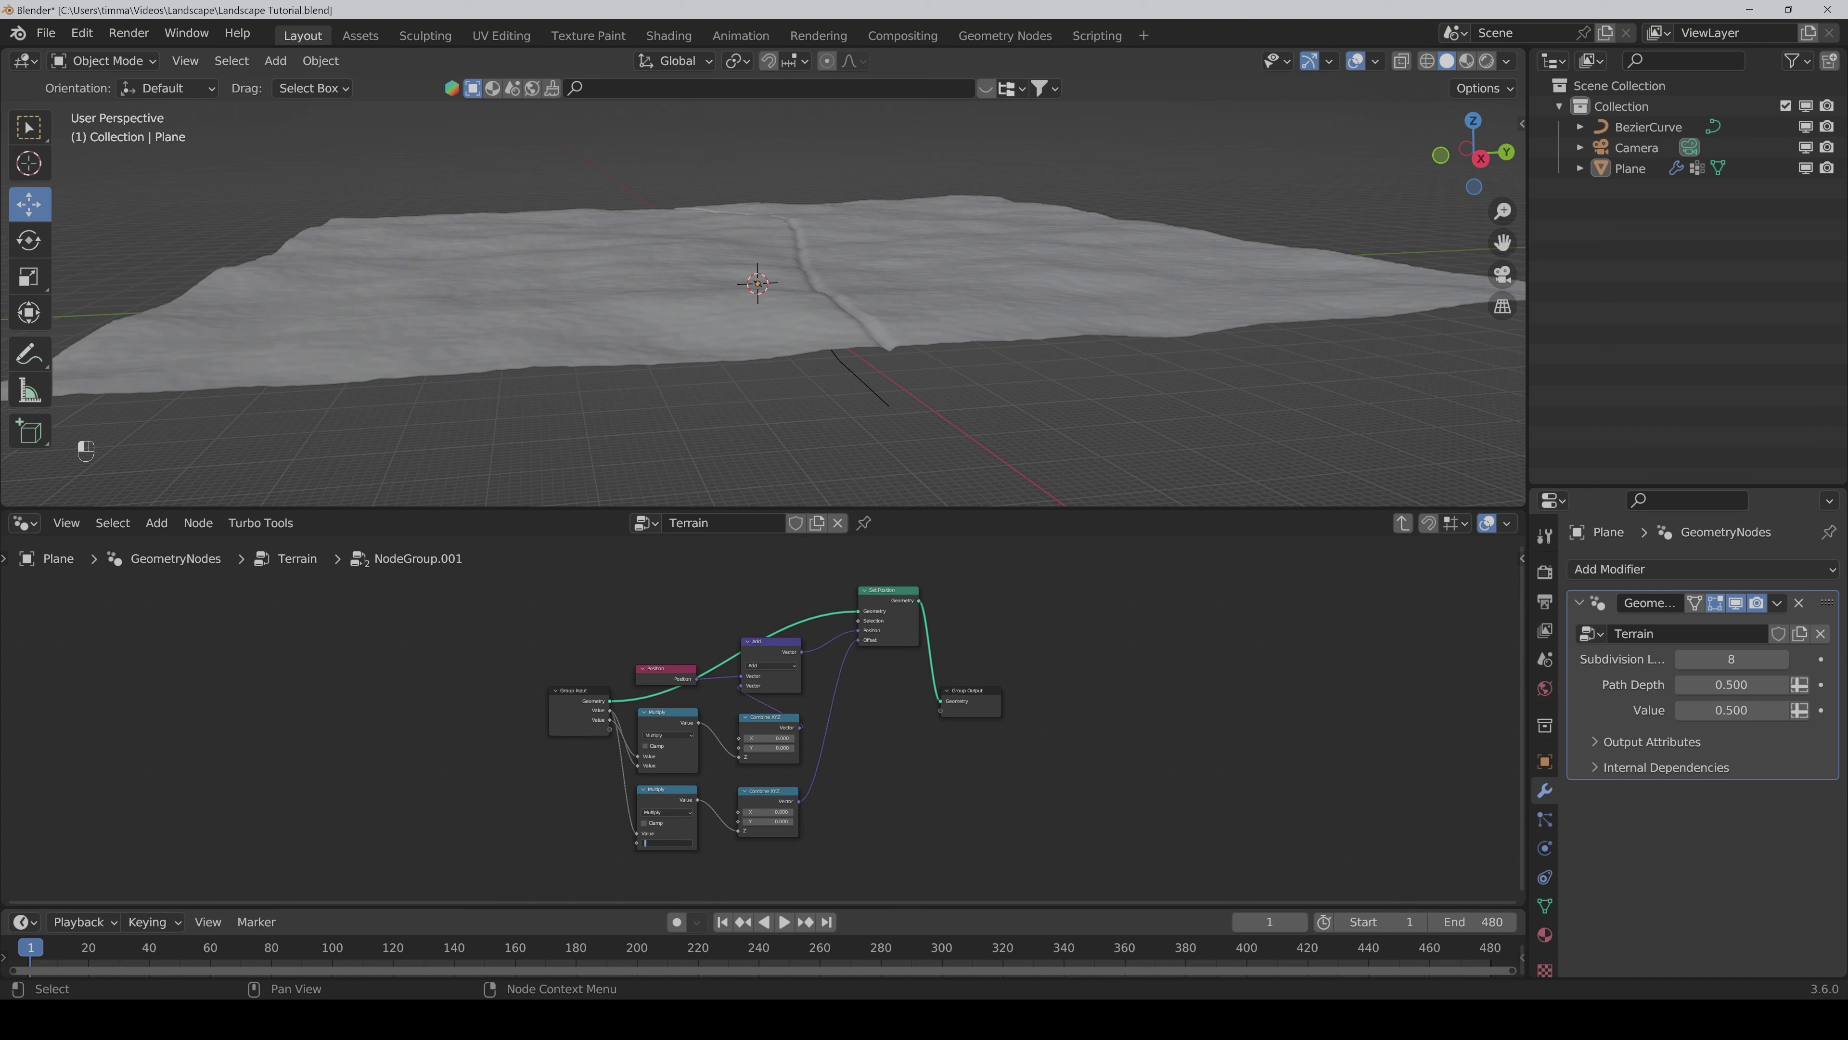
text(-)
key(Return)
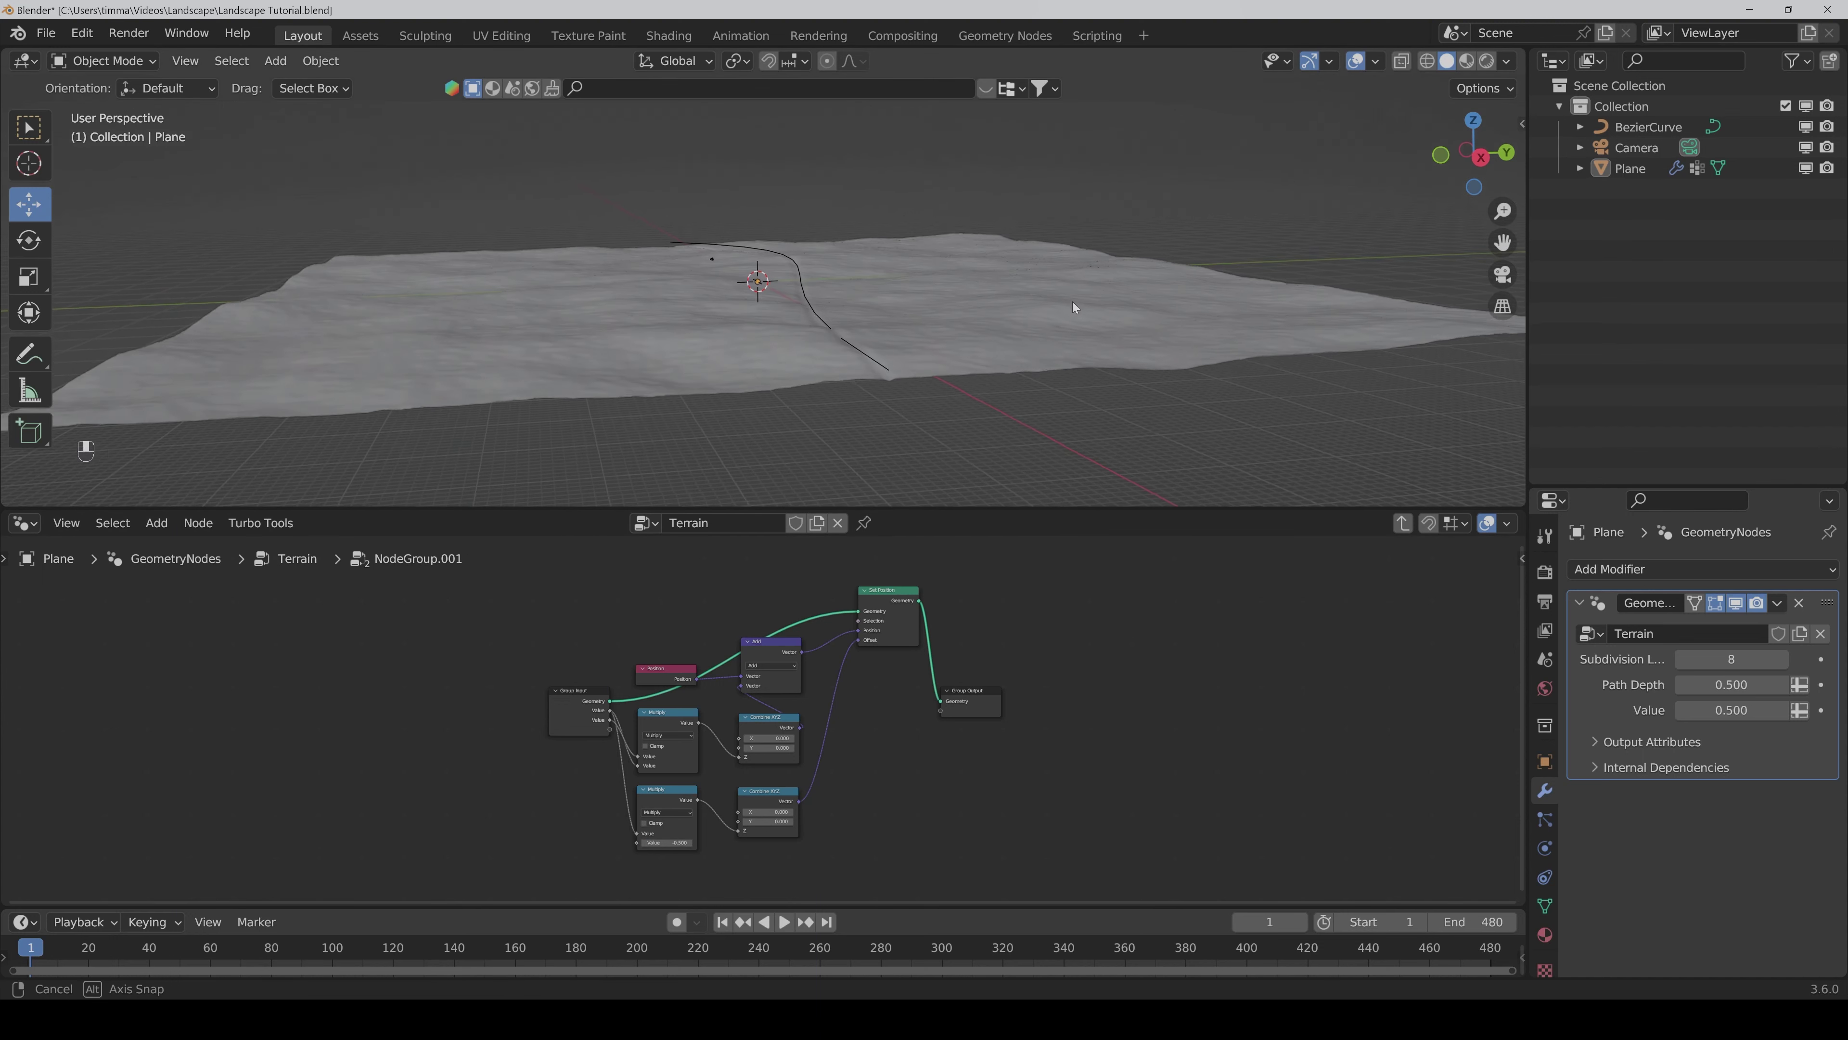
key(Tab)
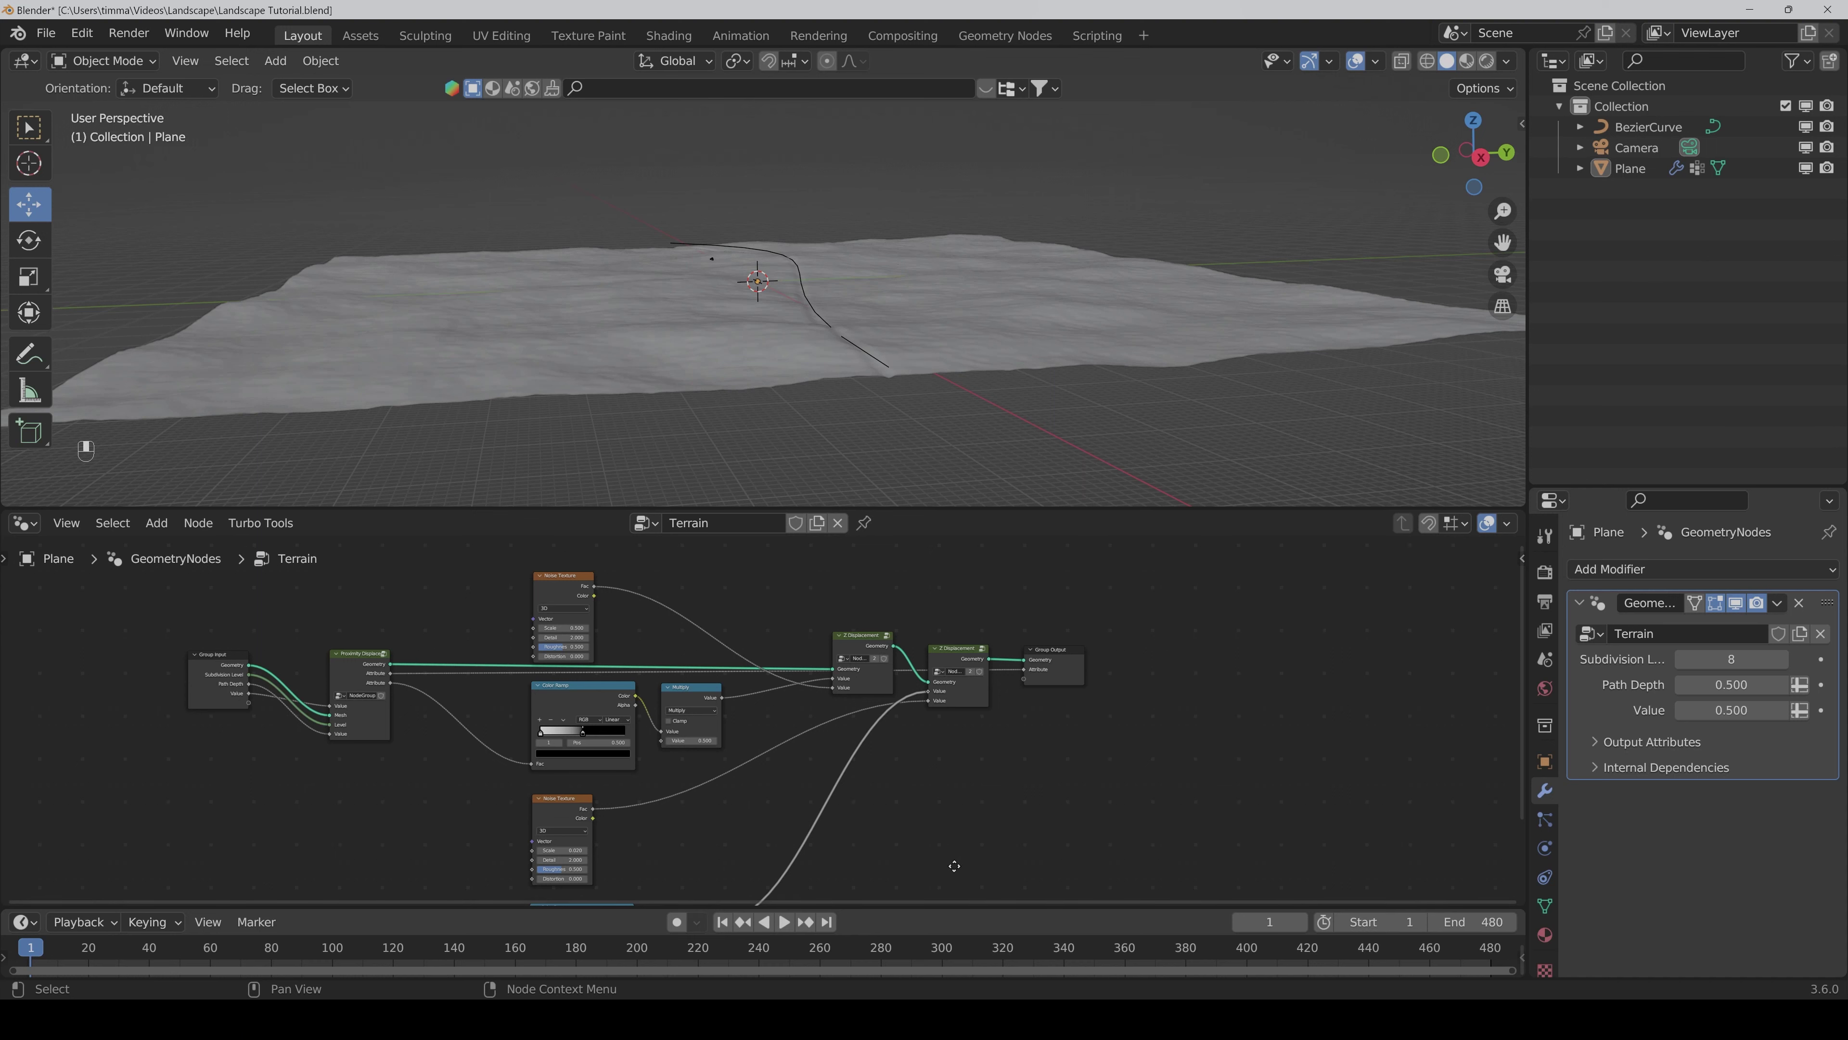
Step: Try a much higher value in the lower Multiply node to exaggerate the hills, then restore it to 15
scroll(973, 805, down, 5)
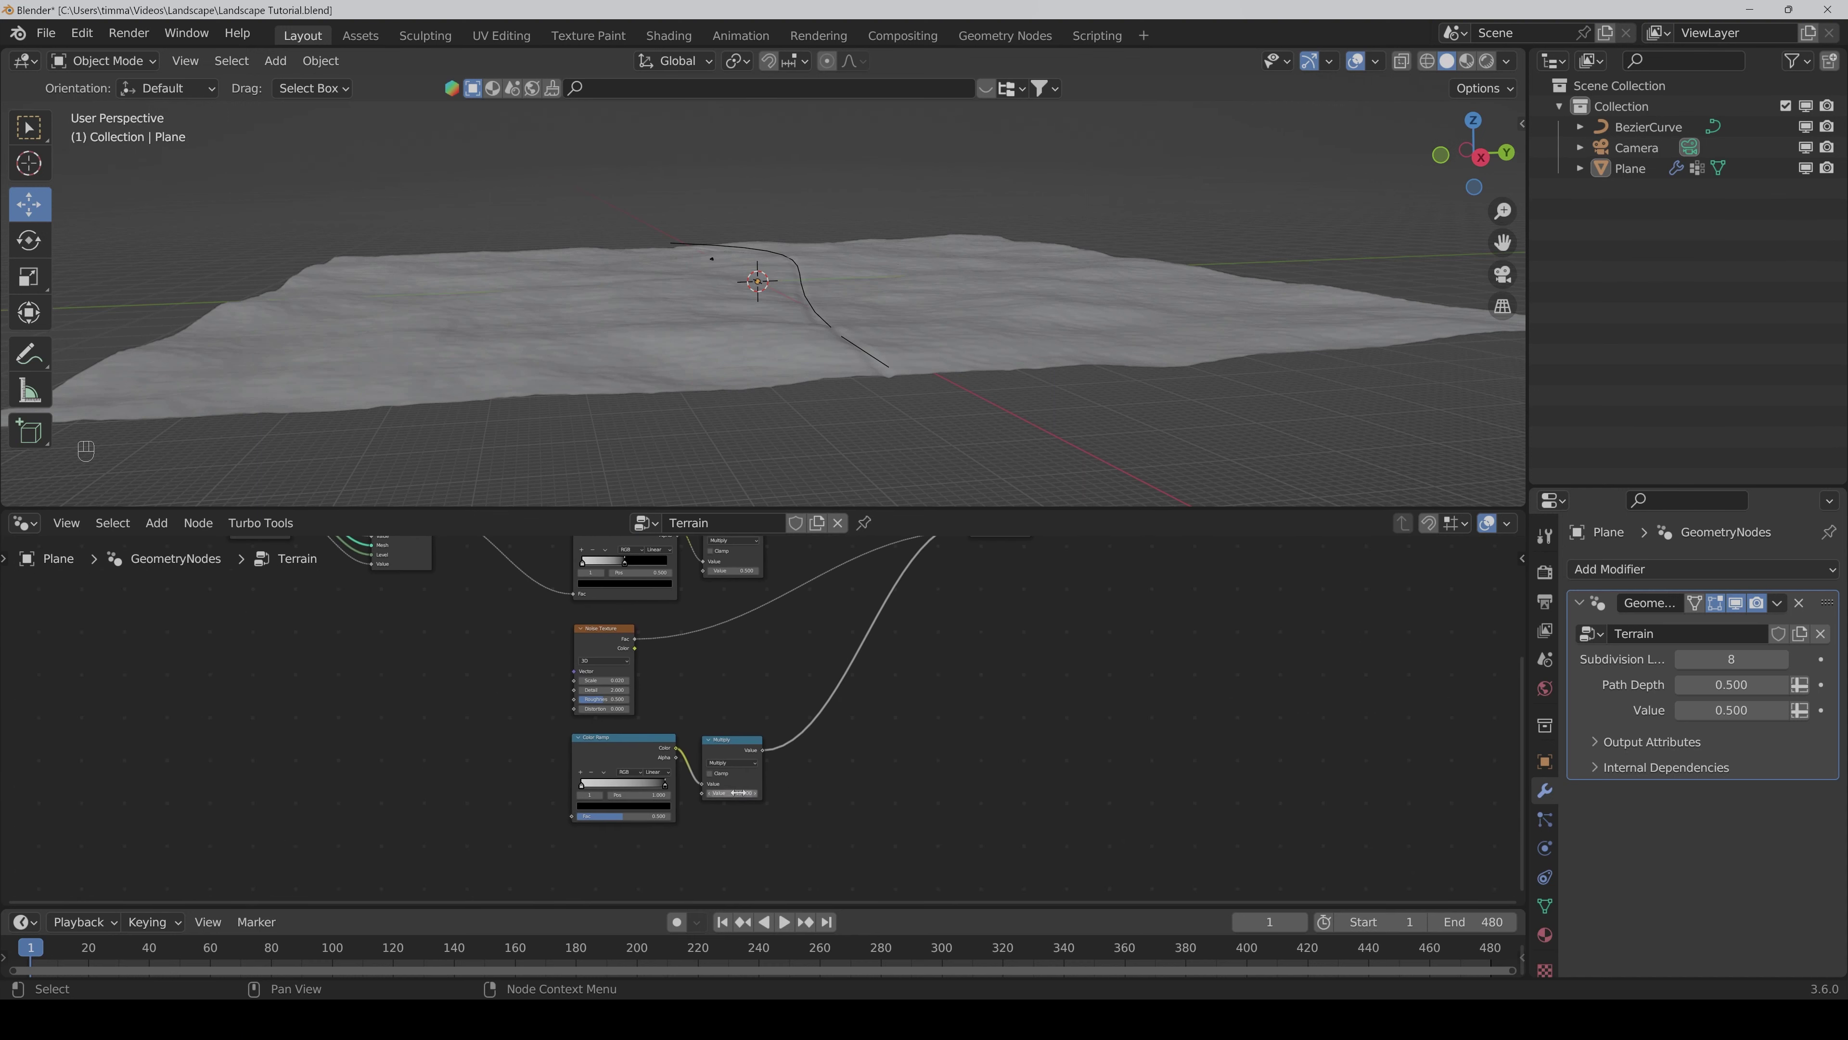
drag(739, 792, 899, 792)
scroll(836, 328, down, 4)
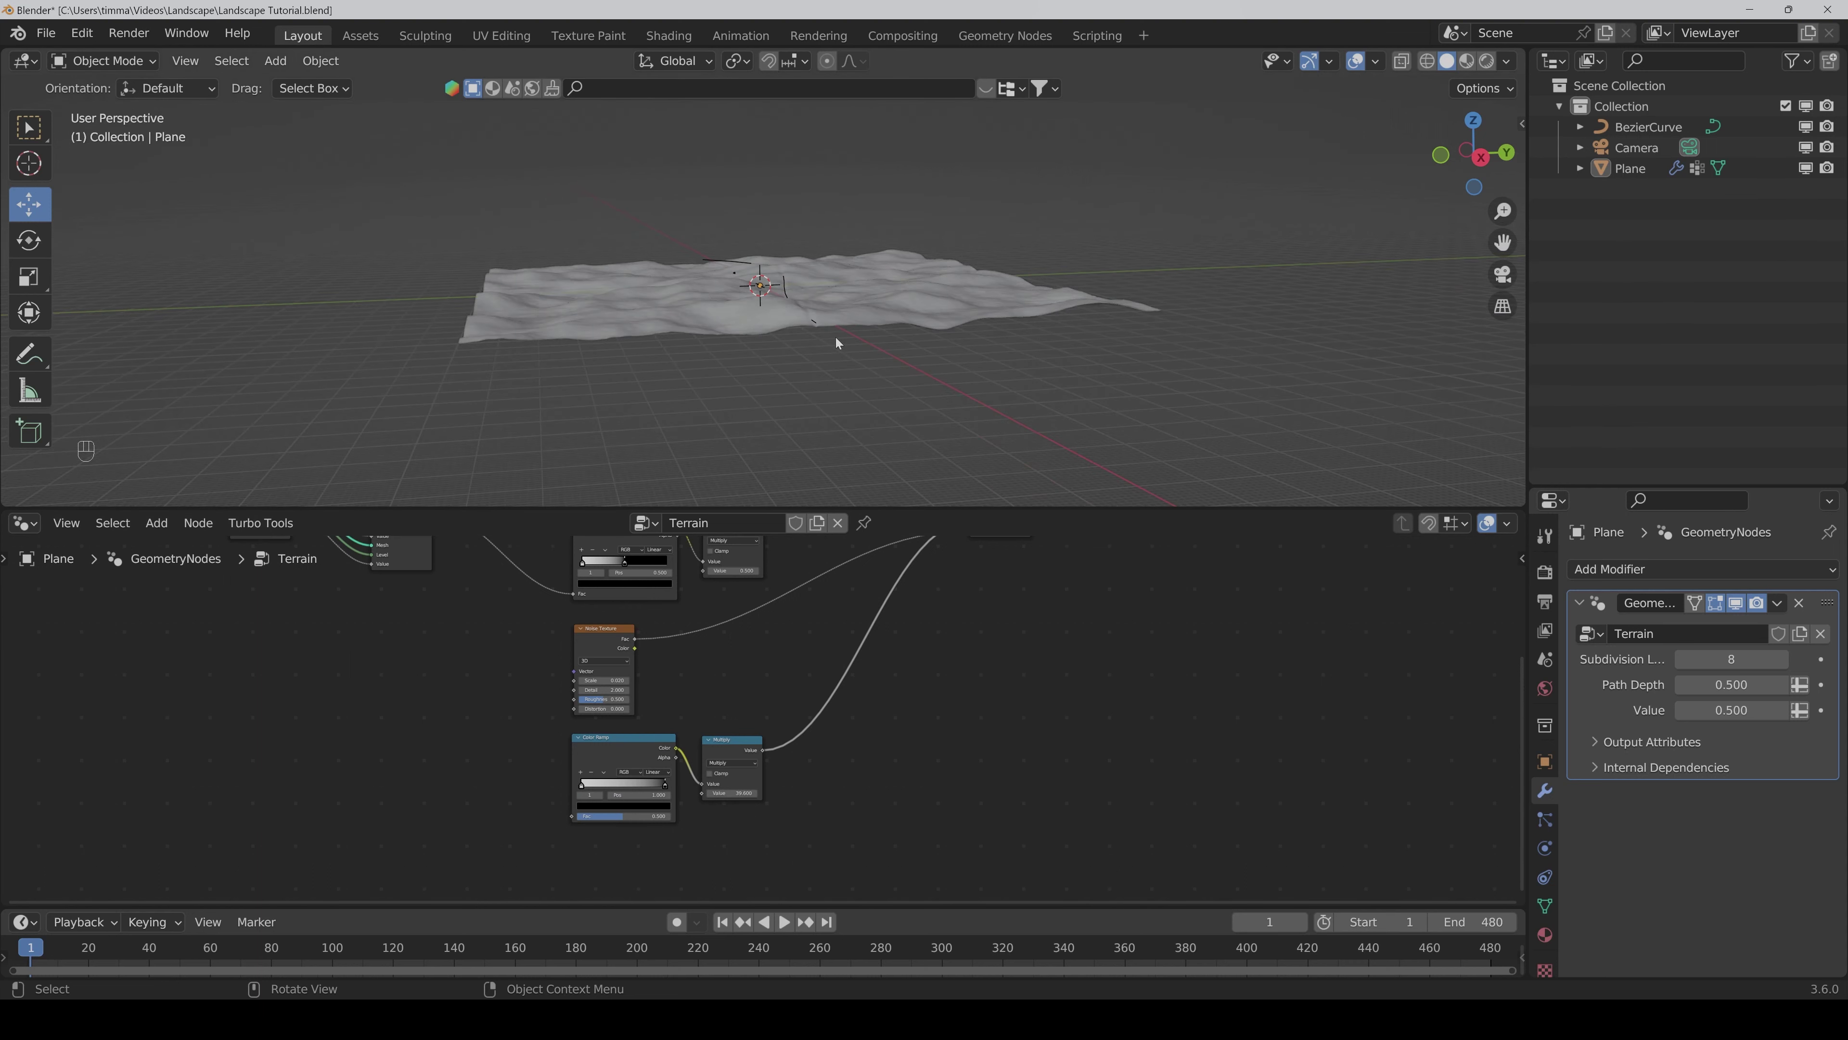
scroll(874, 356, up, 4)
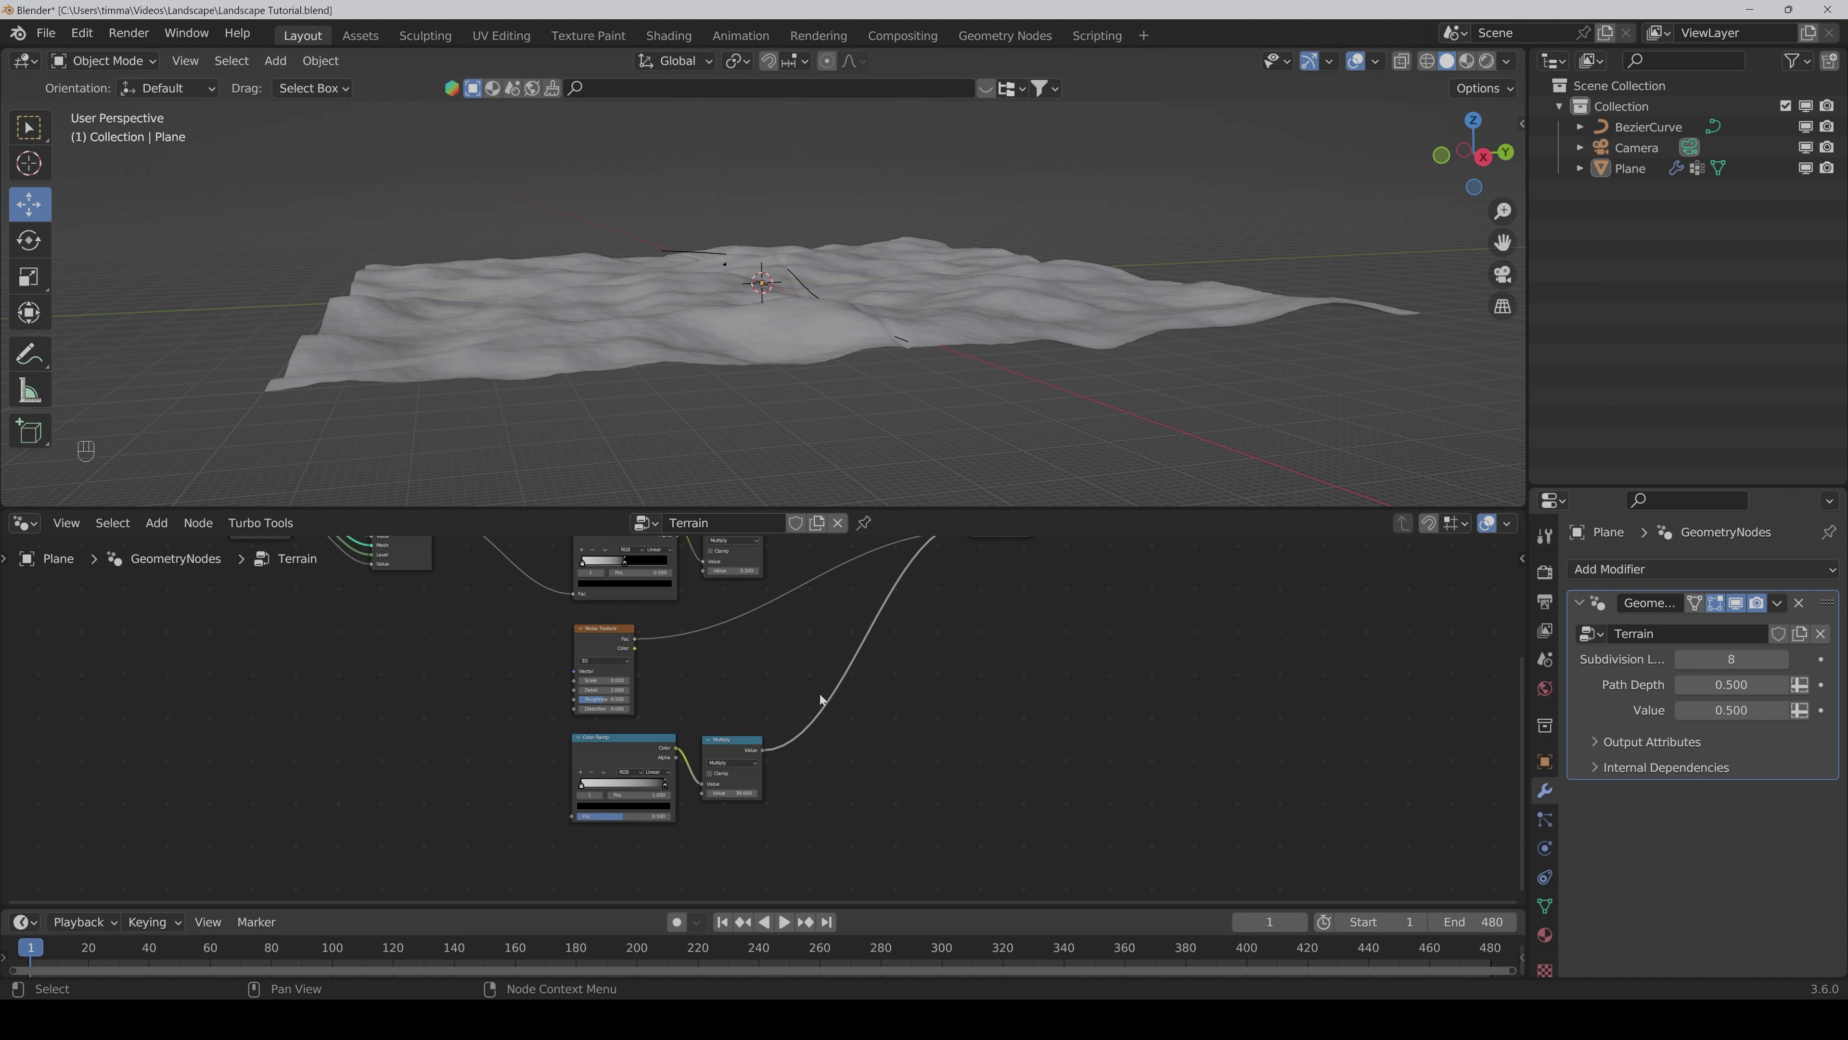
click(731, 793)
text(15)
key(Return)
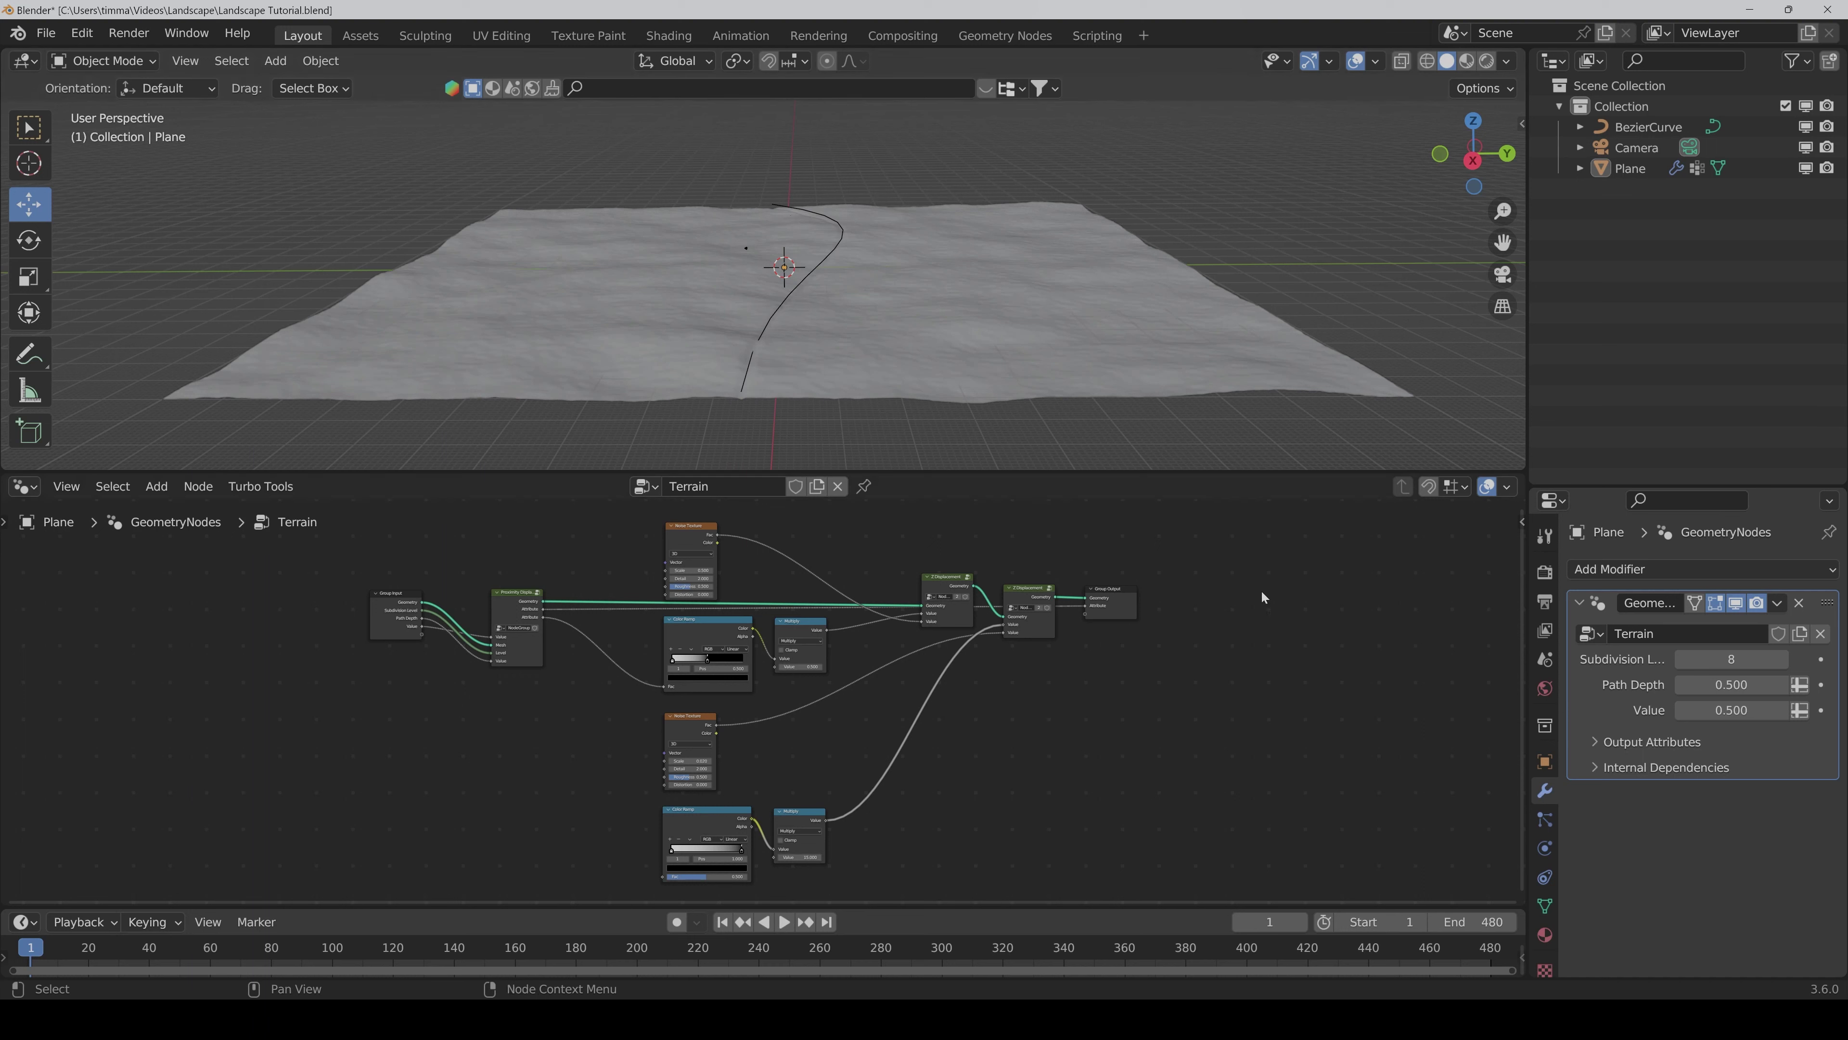
Step: Add a second Geometry Nodes modifier to the plane and create a new node tree for it
click(1646, 571)
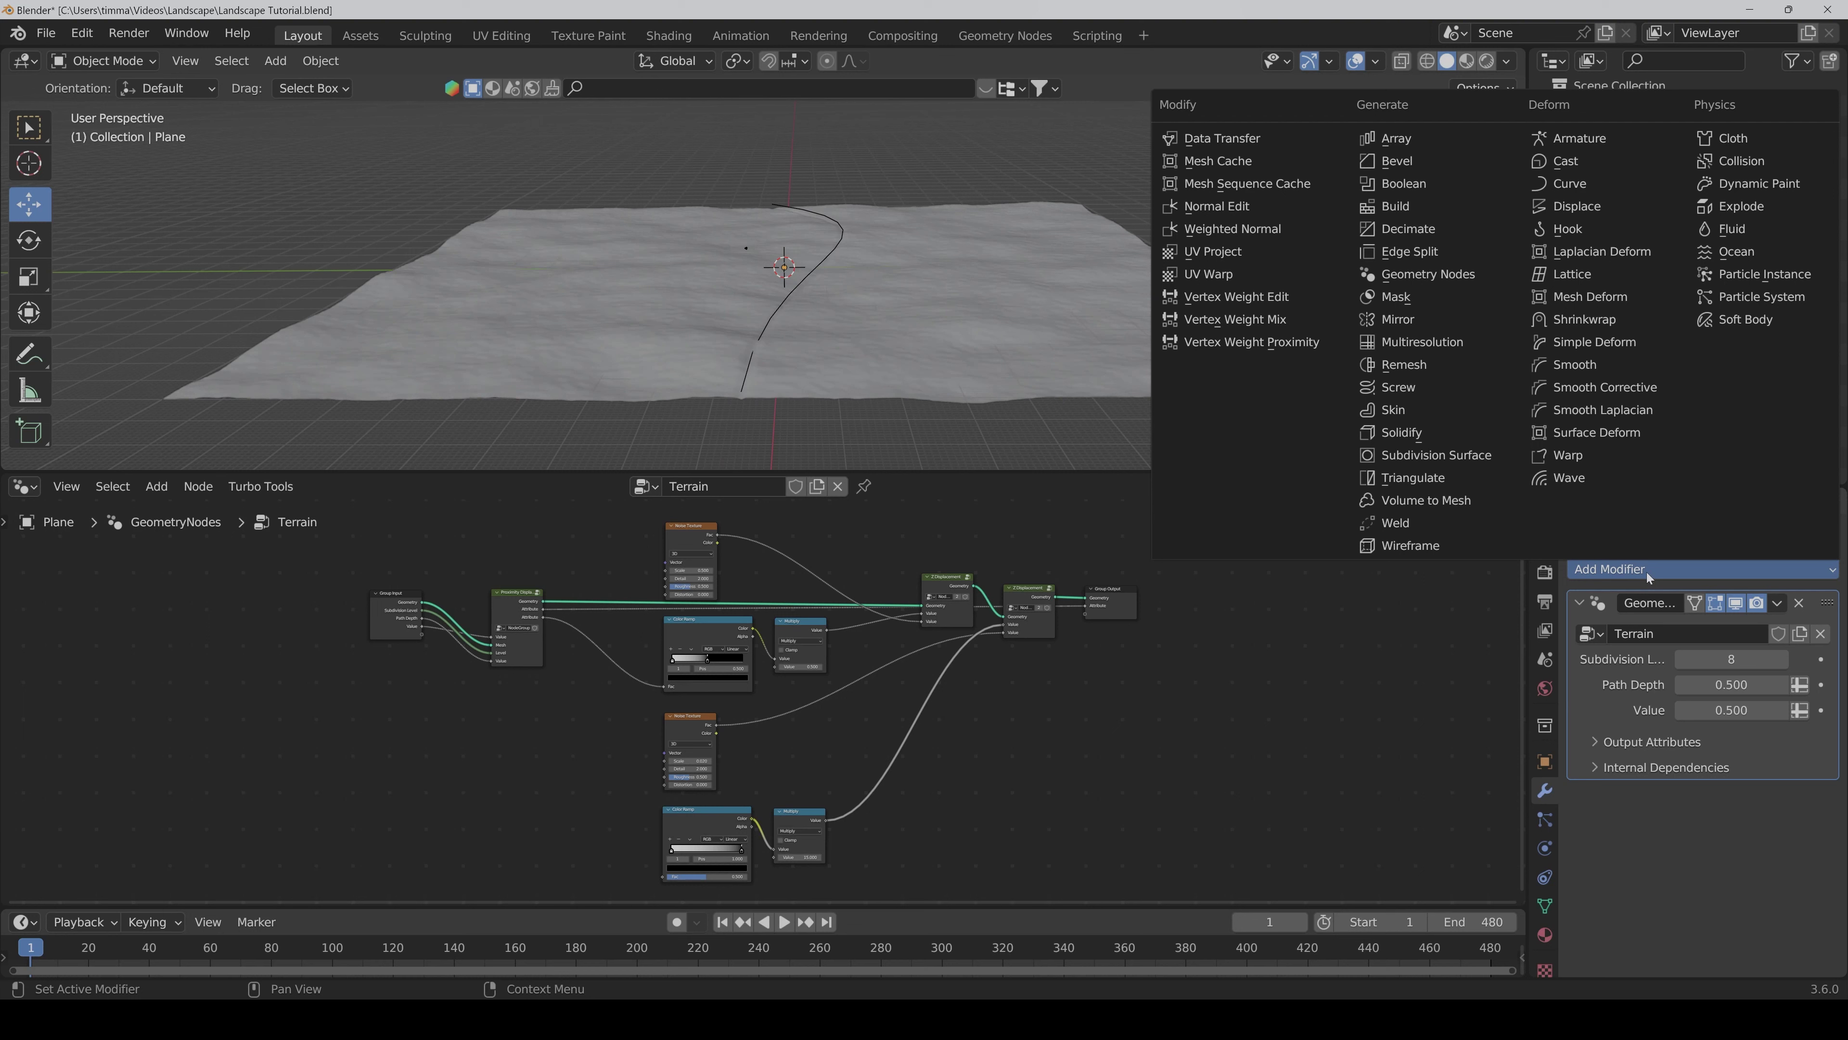
click(1452, 274)
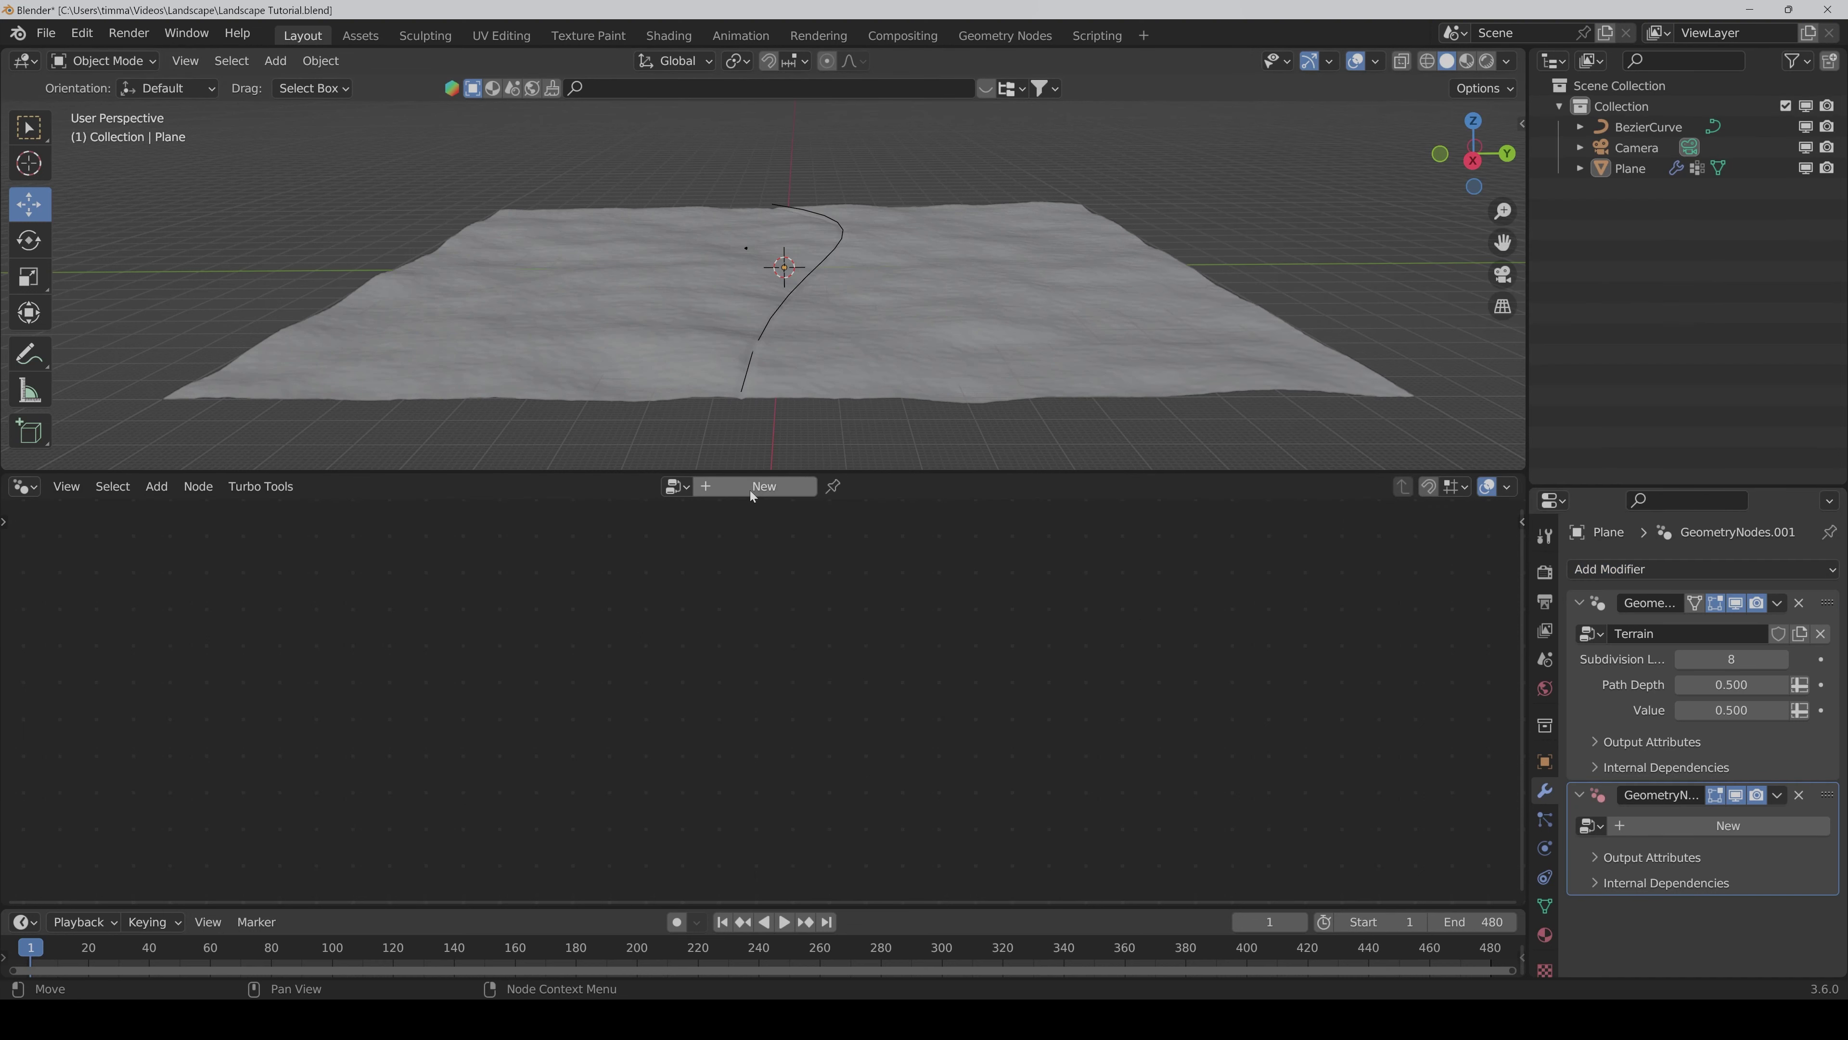
click(750, 490)
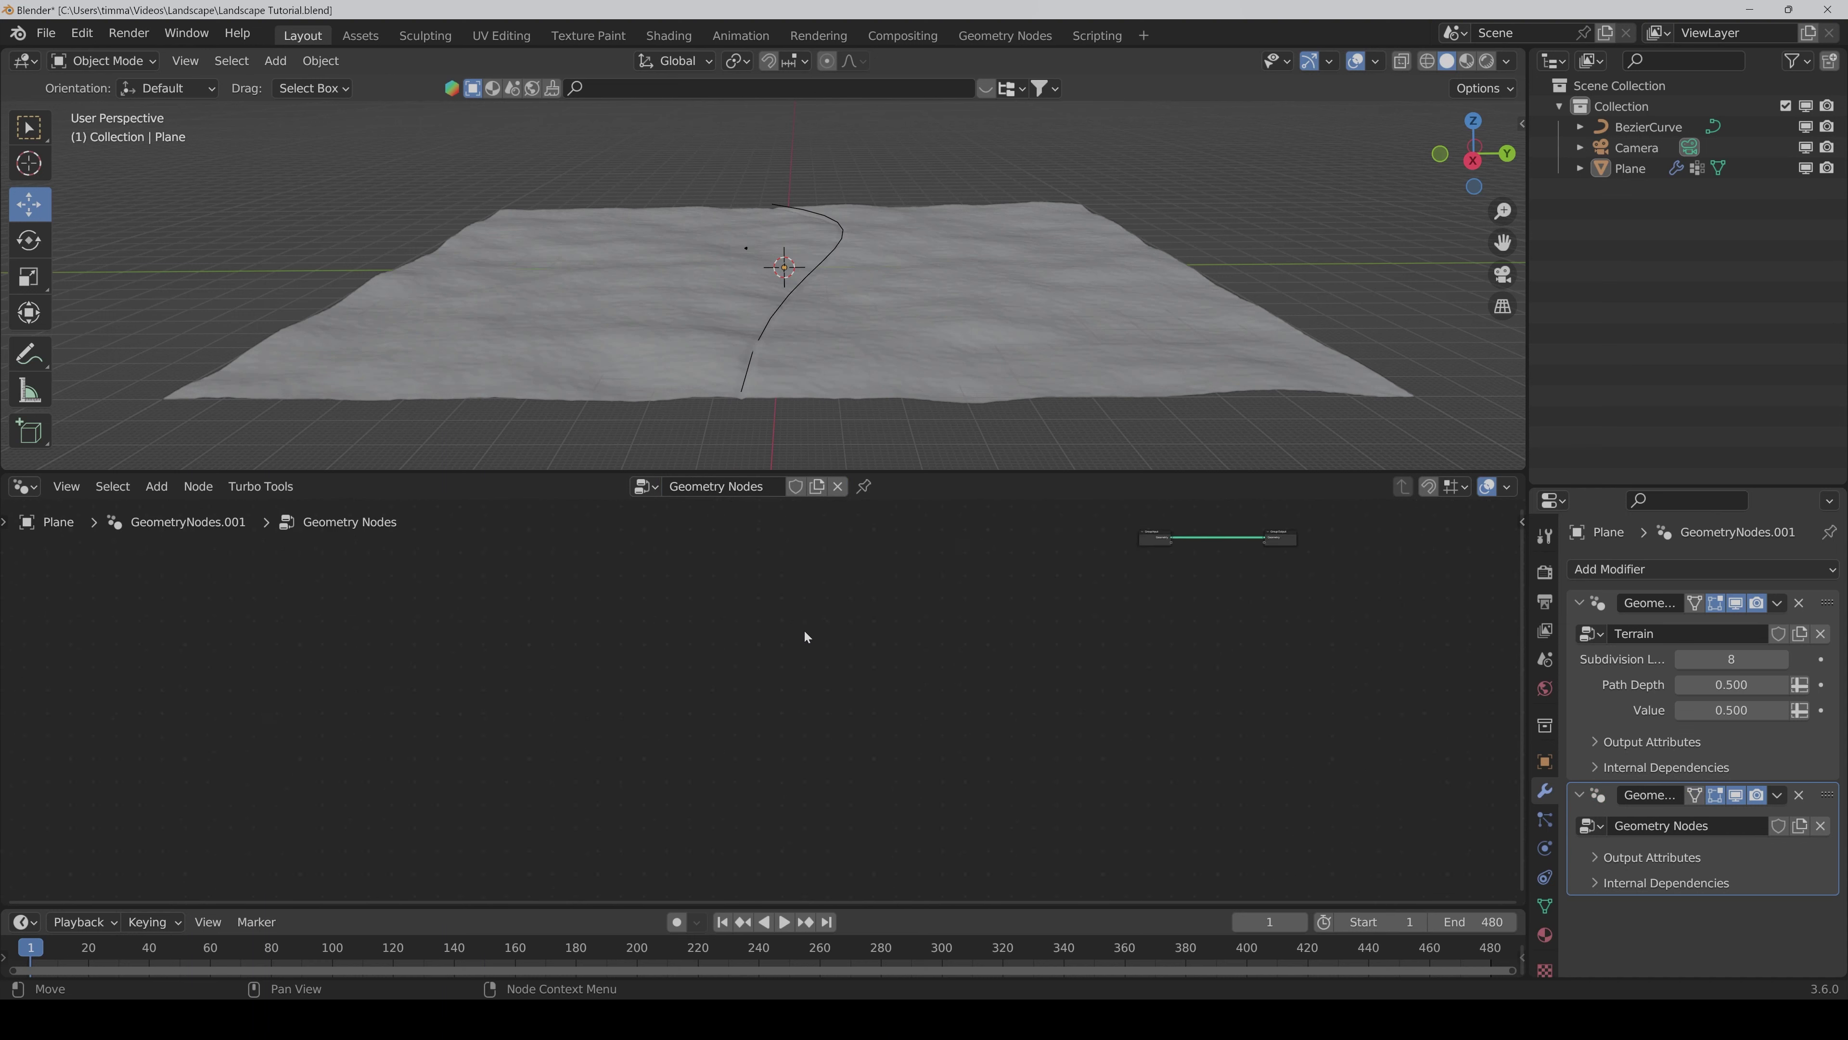
key(Home)
scroll(674, 755, up, 2)
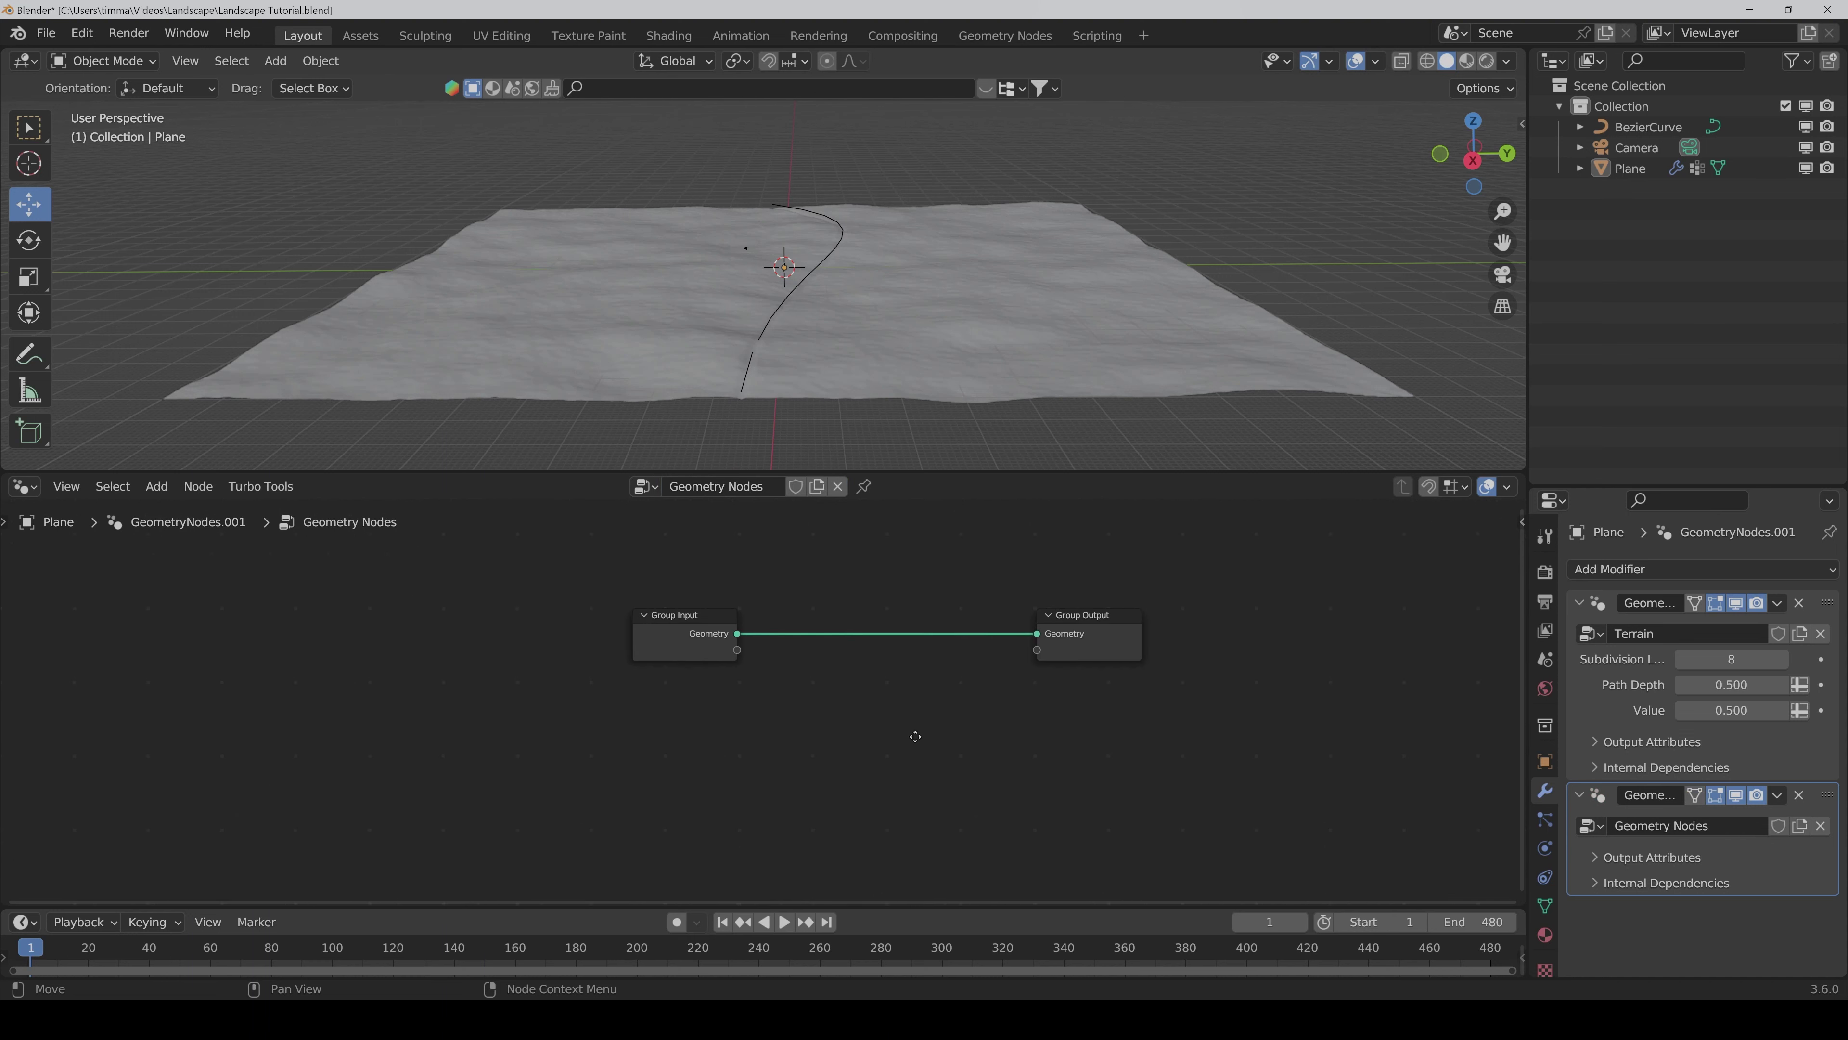
Step: Insert a Set Position node on the link between Group Input and Group Output
key(shift+ctrl+a)
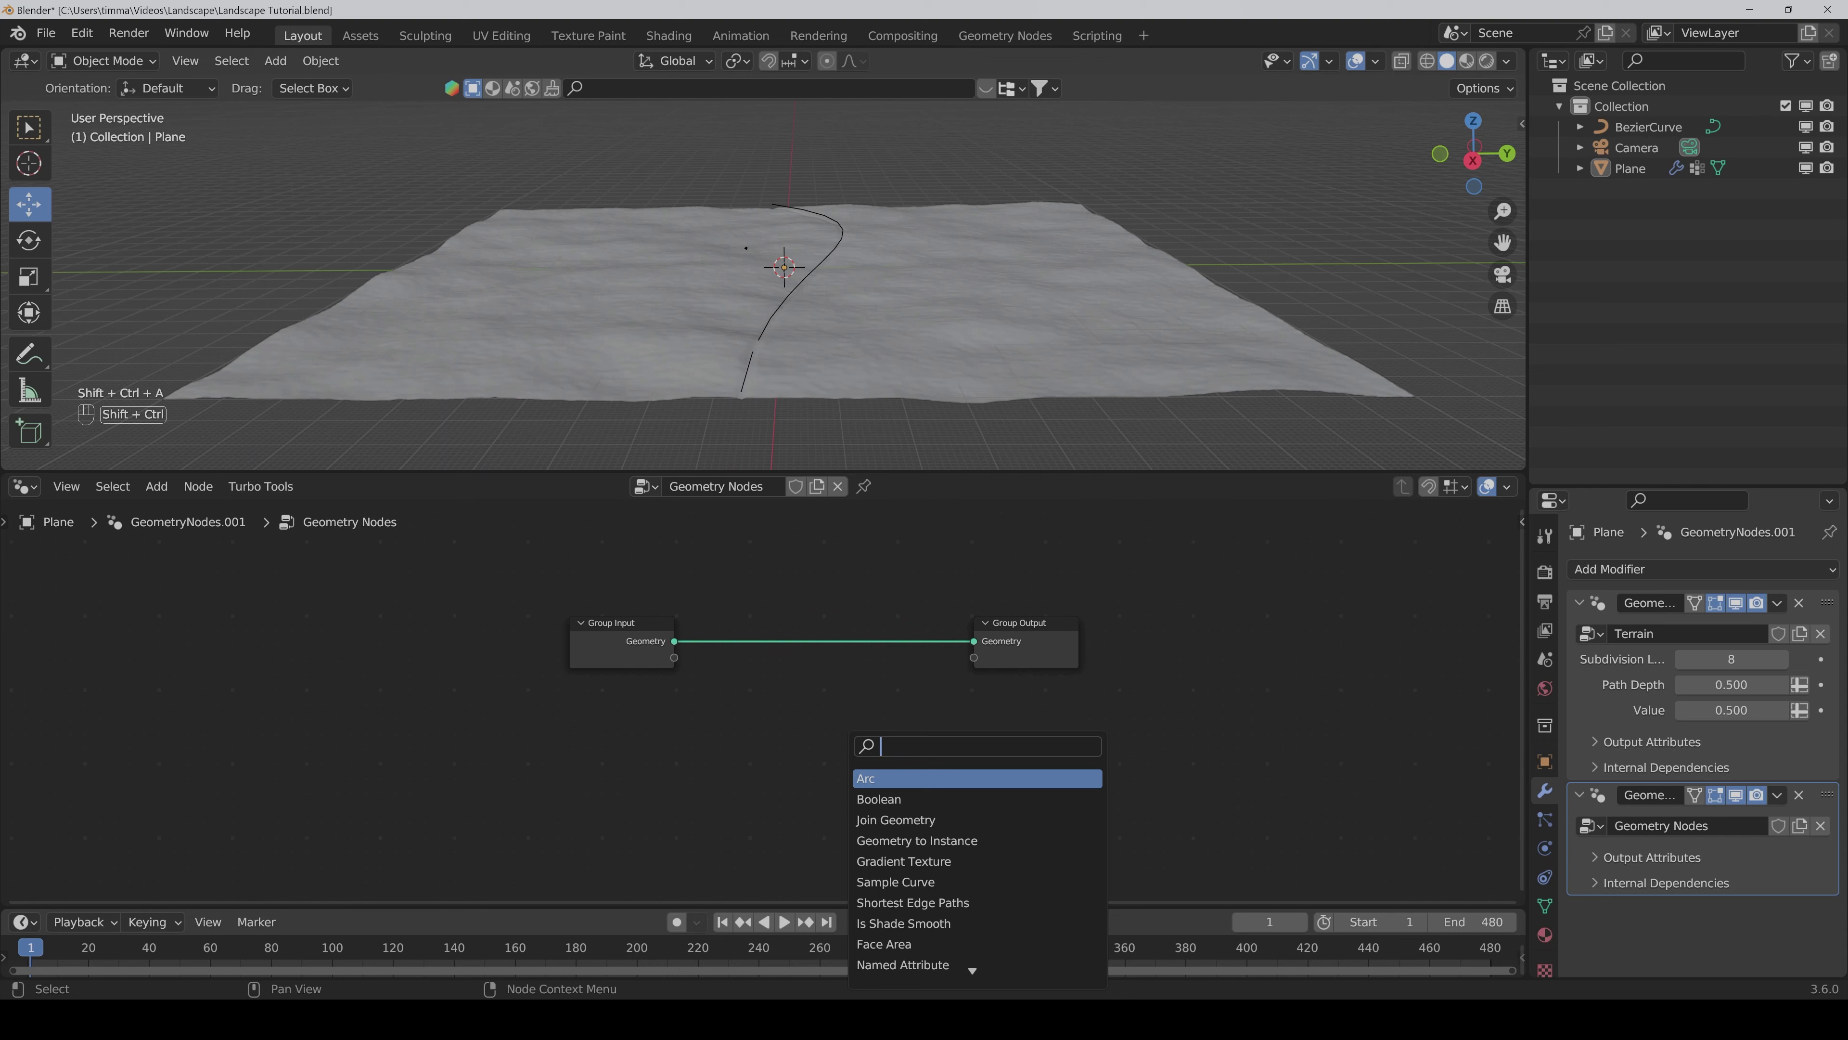
text(set p)
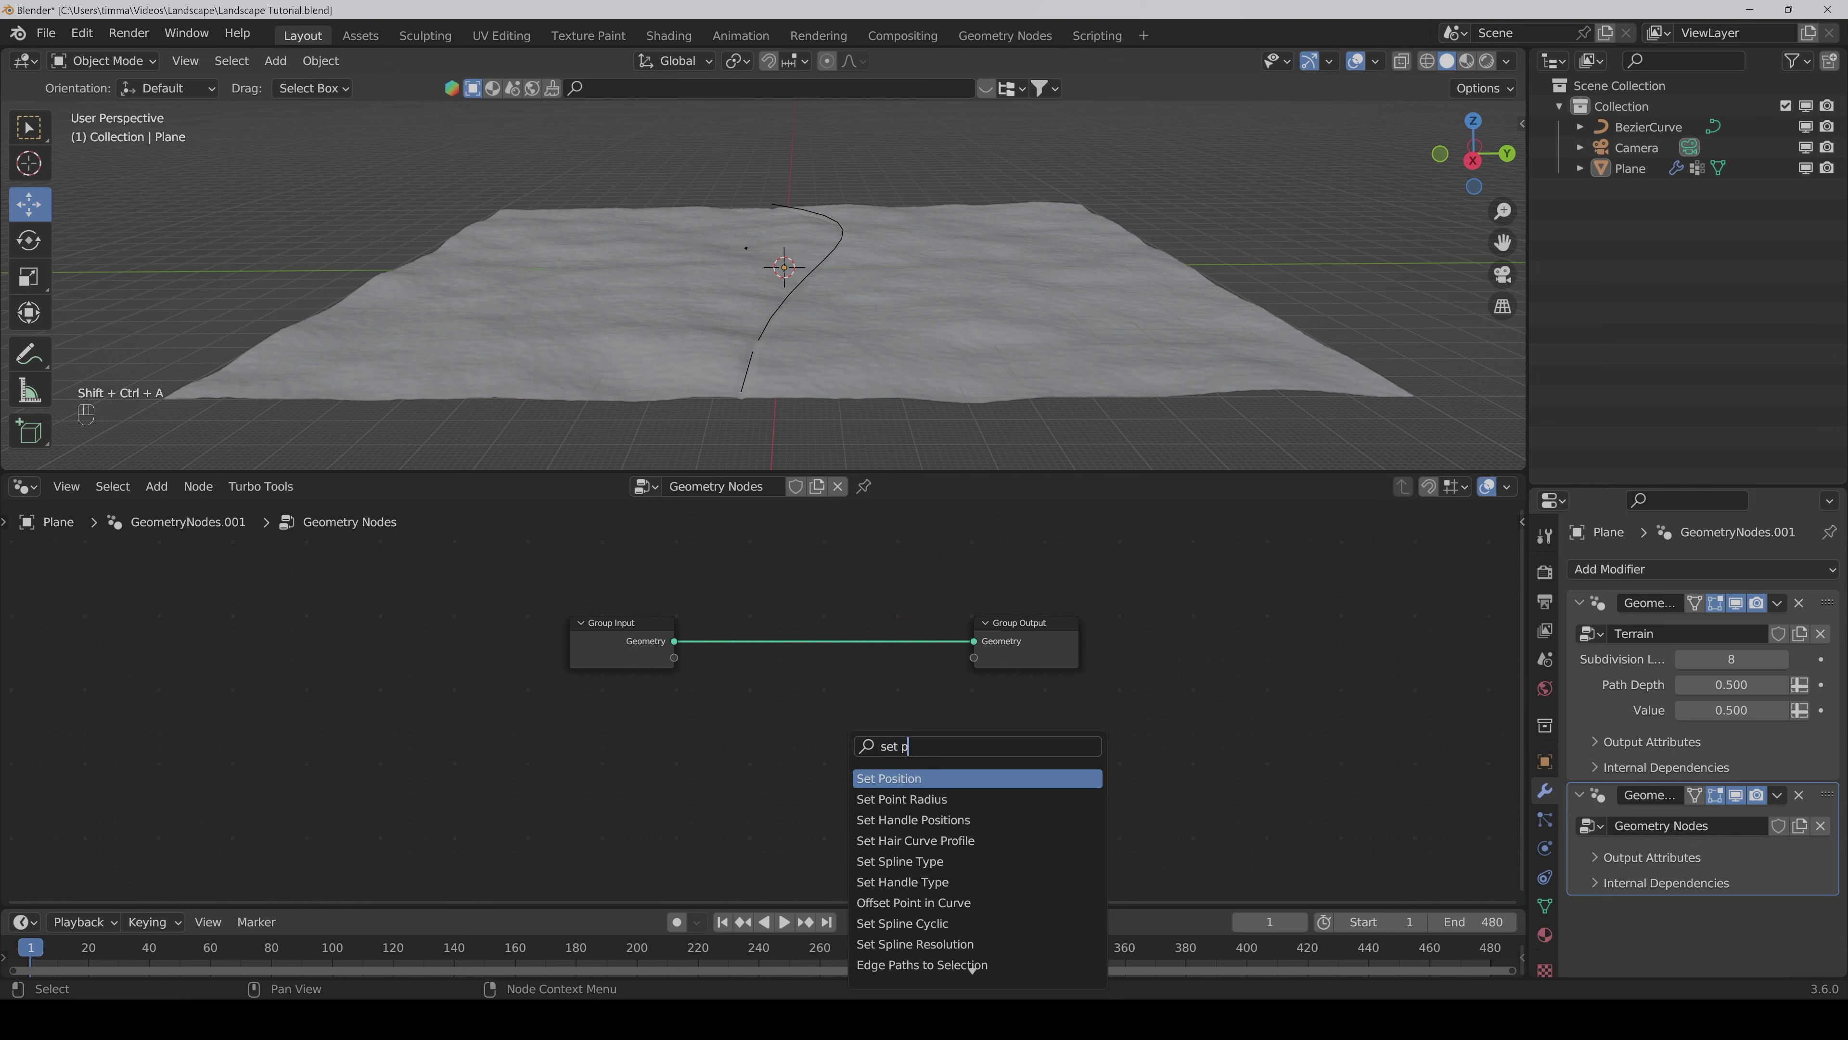
key(Return)
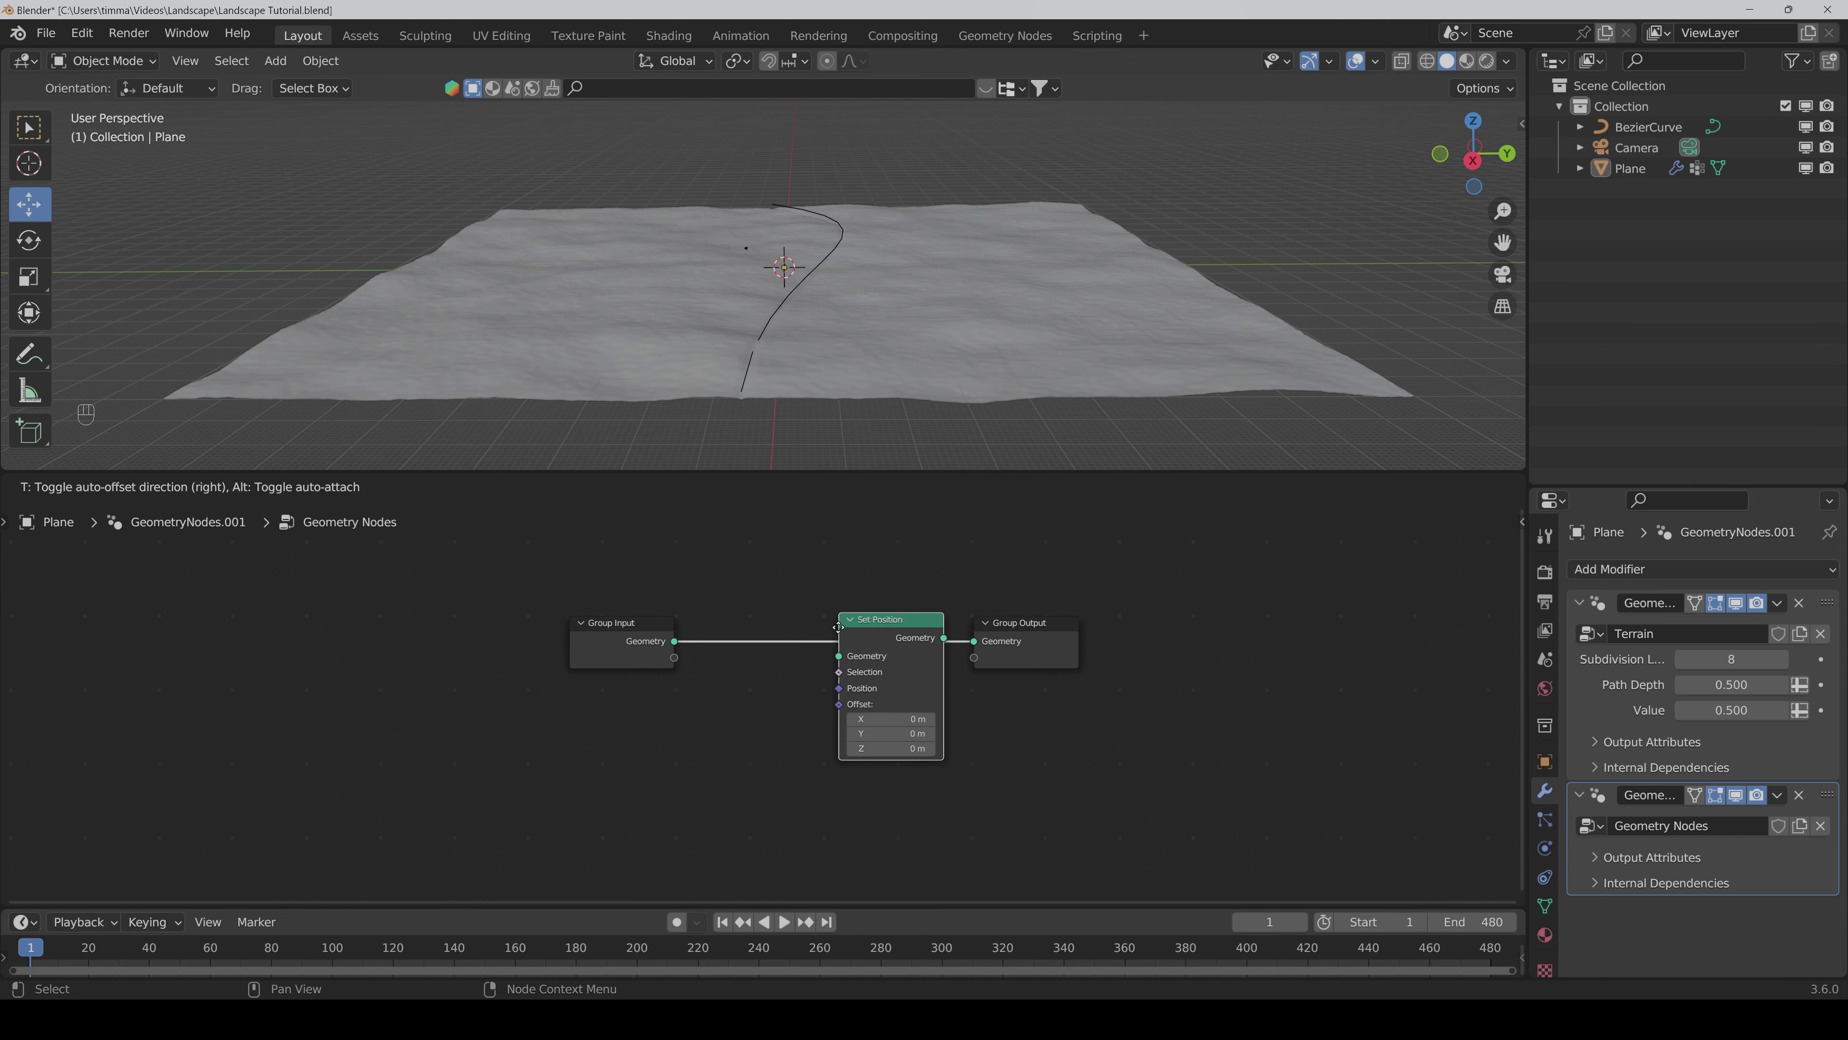
click(809, 627)
middle_drag(878, 855, 939, 829)
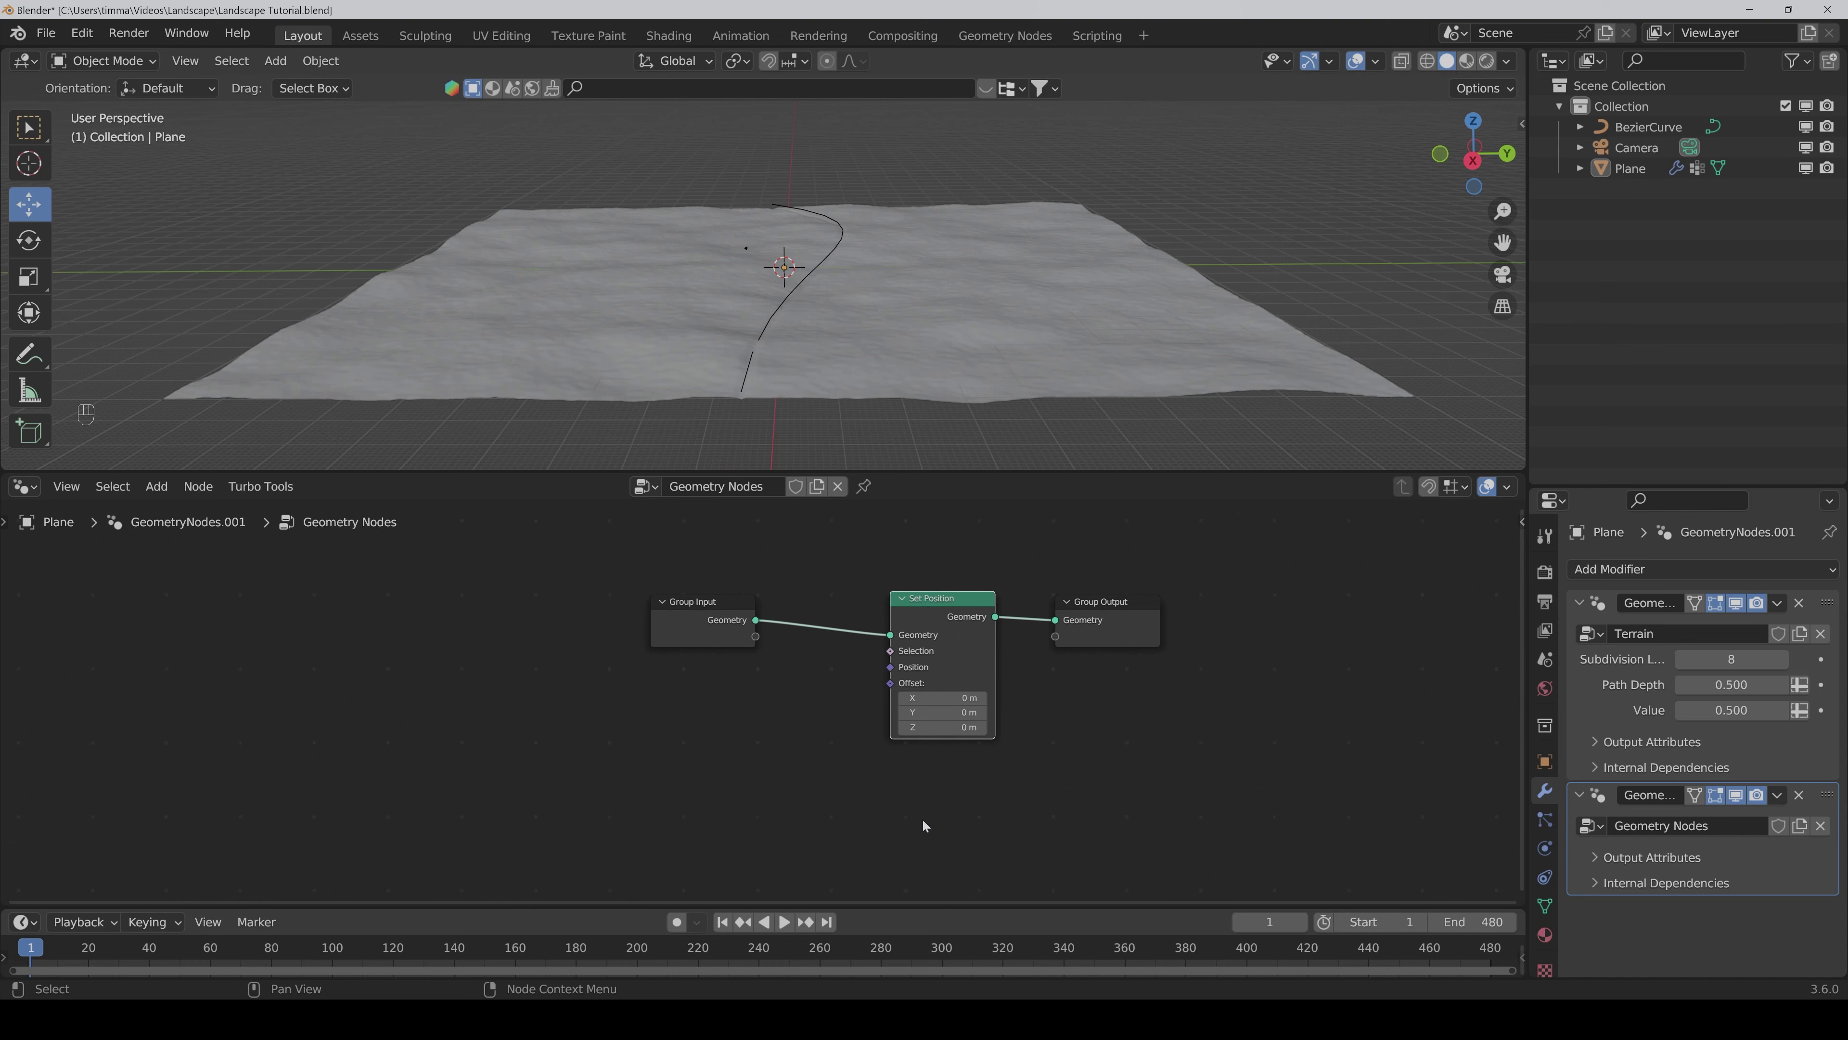
Step: Add a Vector Rotate node and connect its Vector output to the Position input of Set Position
click(771, 771)
key(shift+ctrl+a)
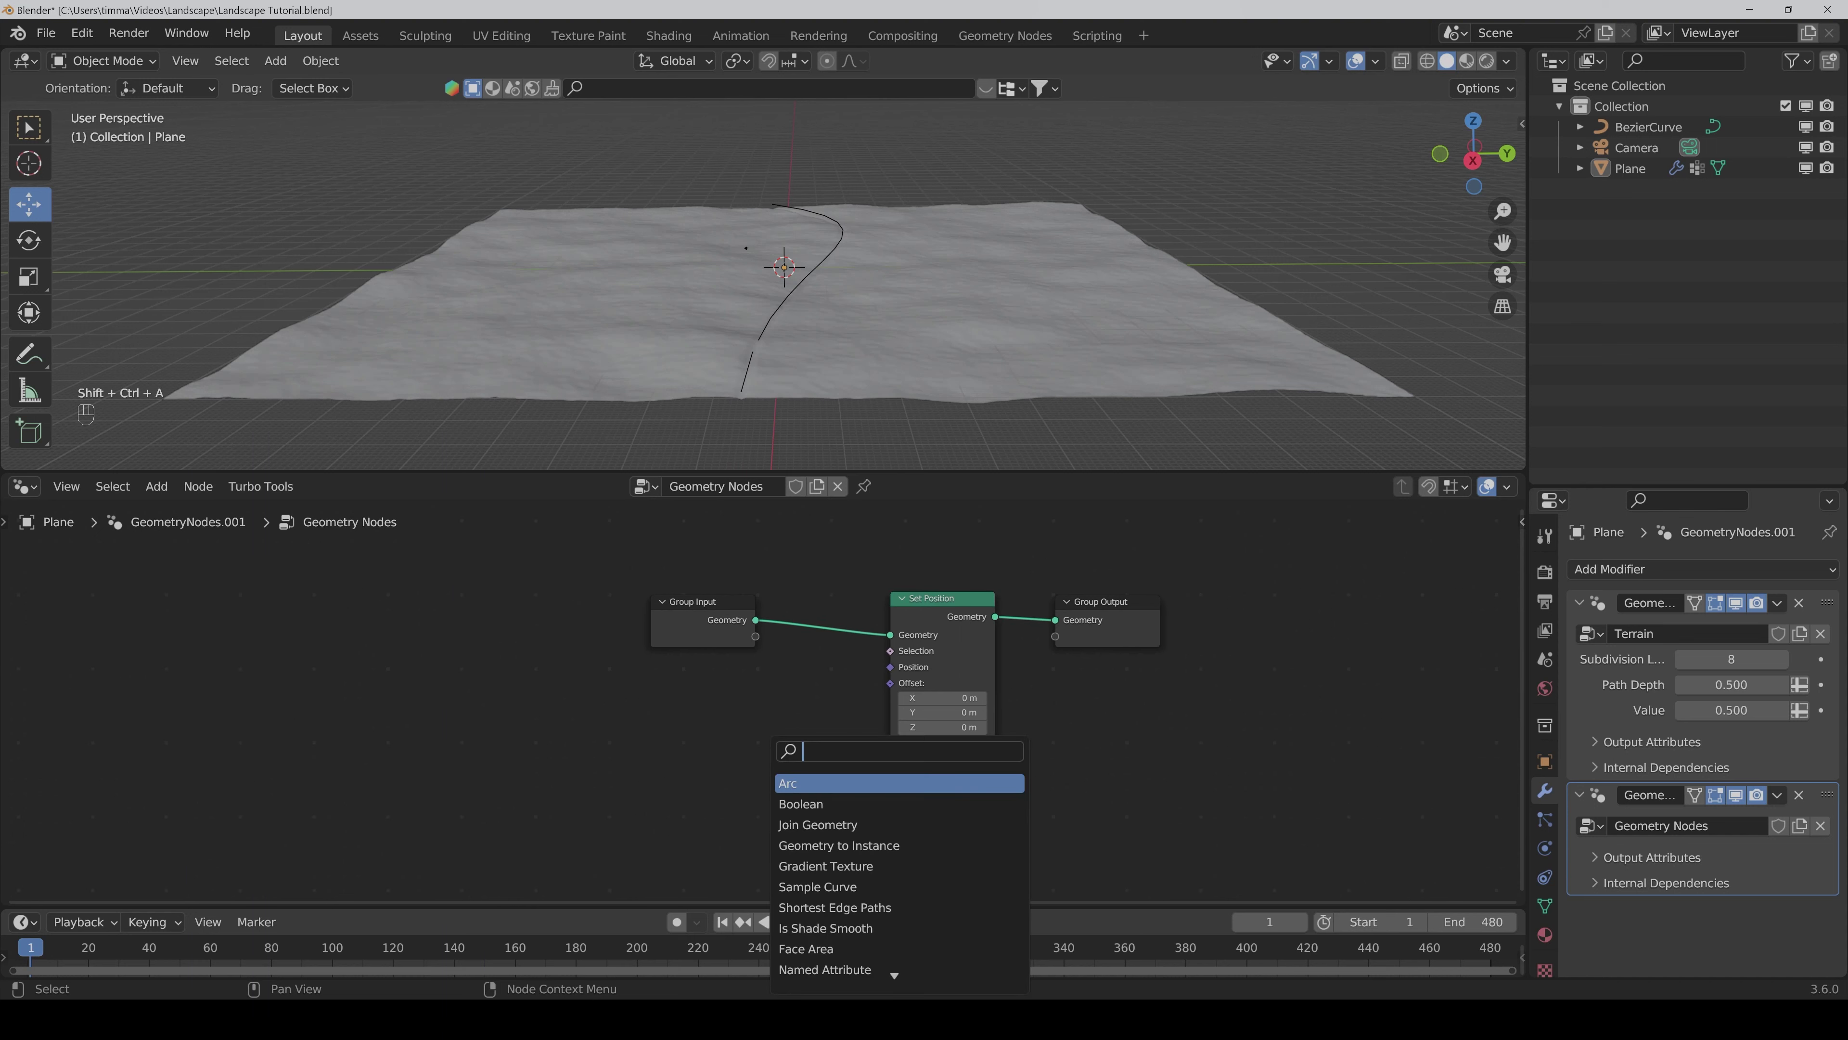
text(vector)
key(Down)
key(Down)
key(Down)
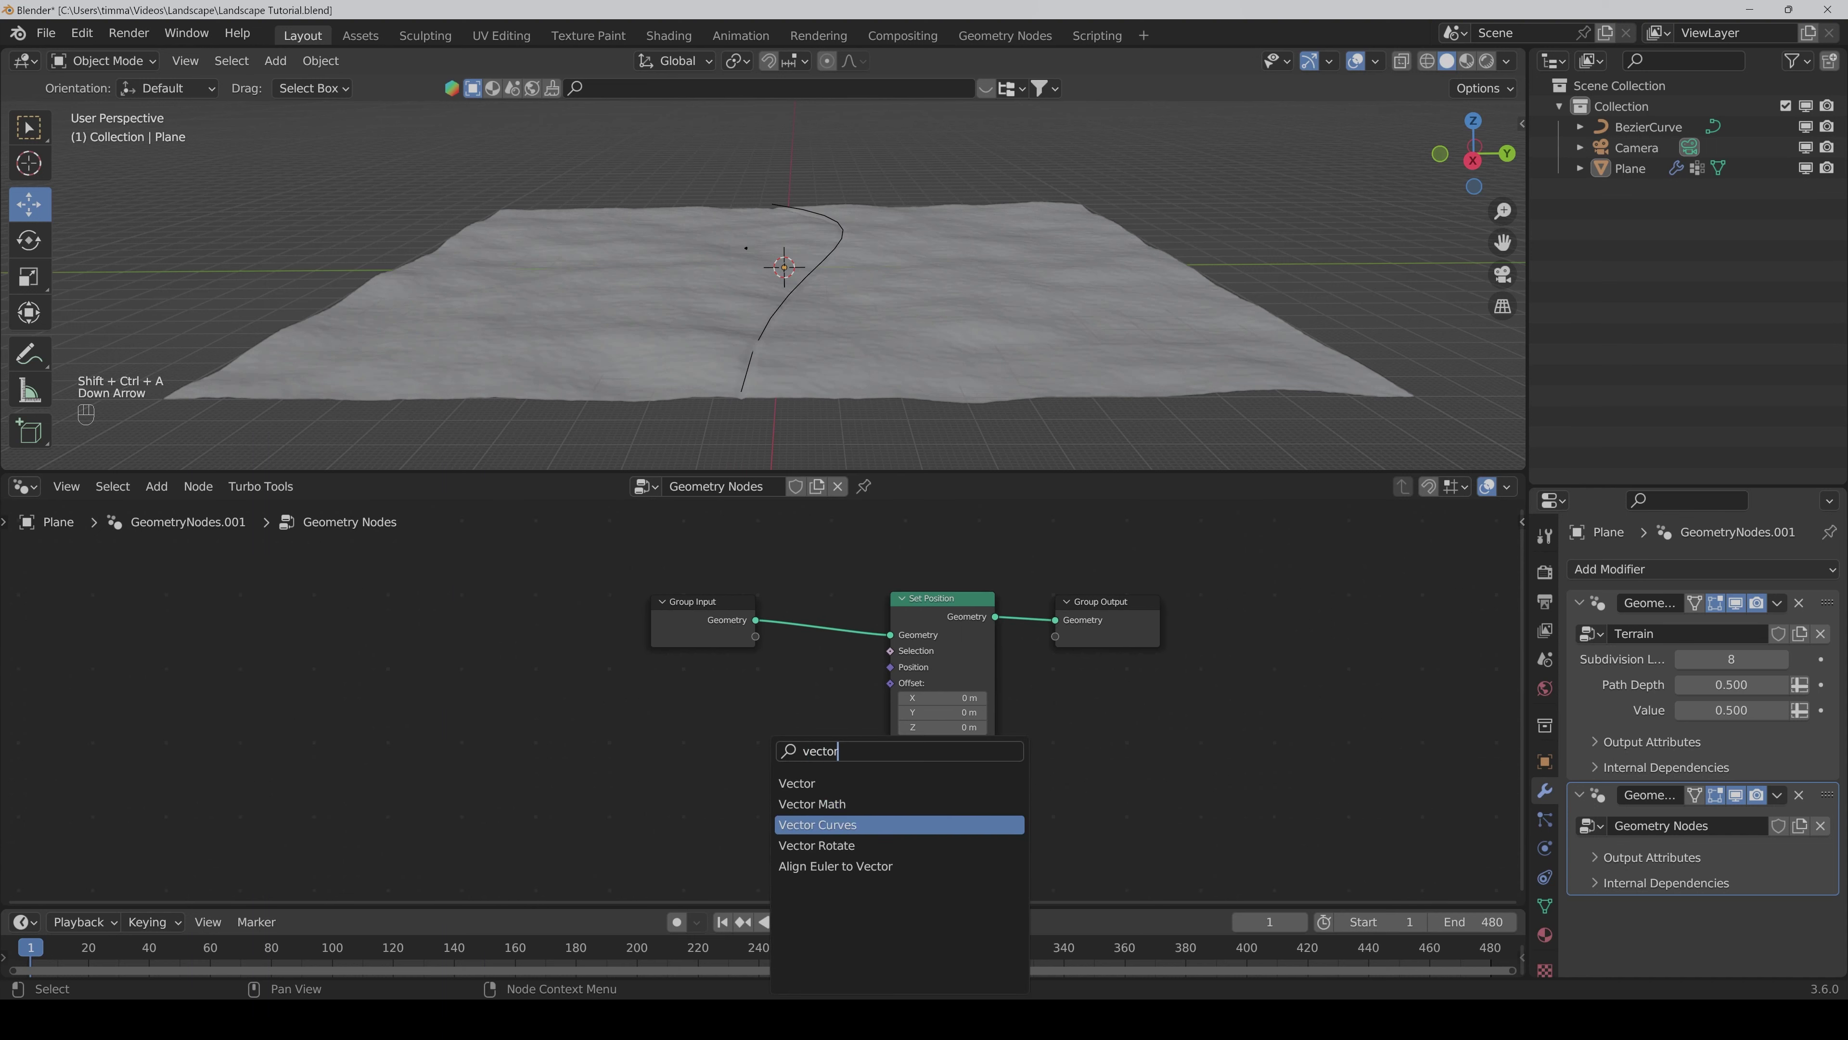
key(Return)
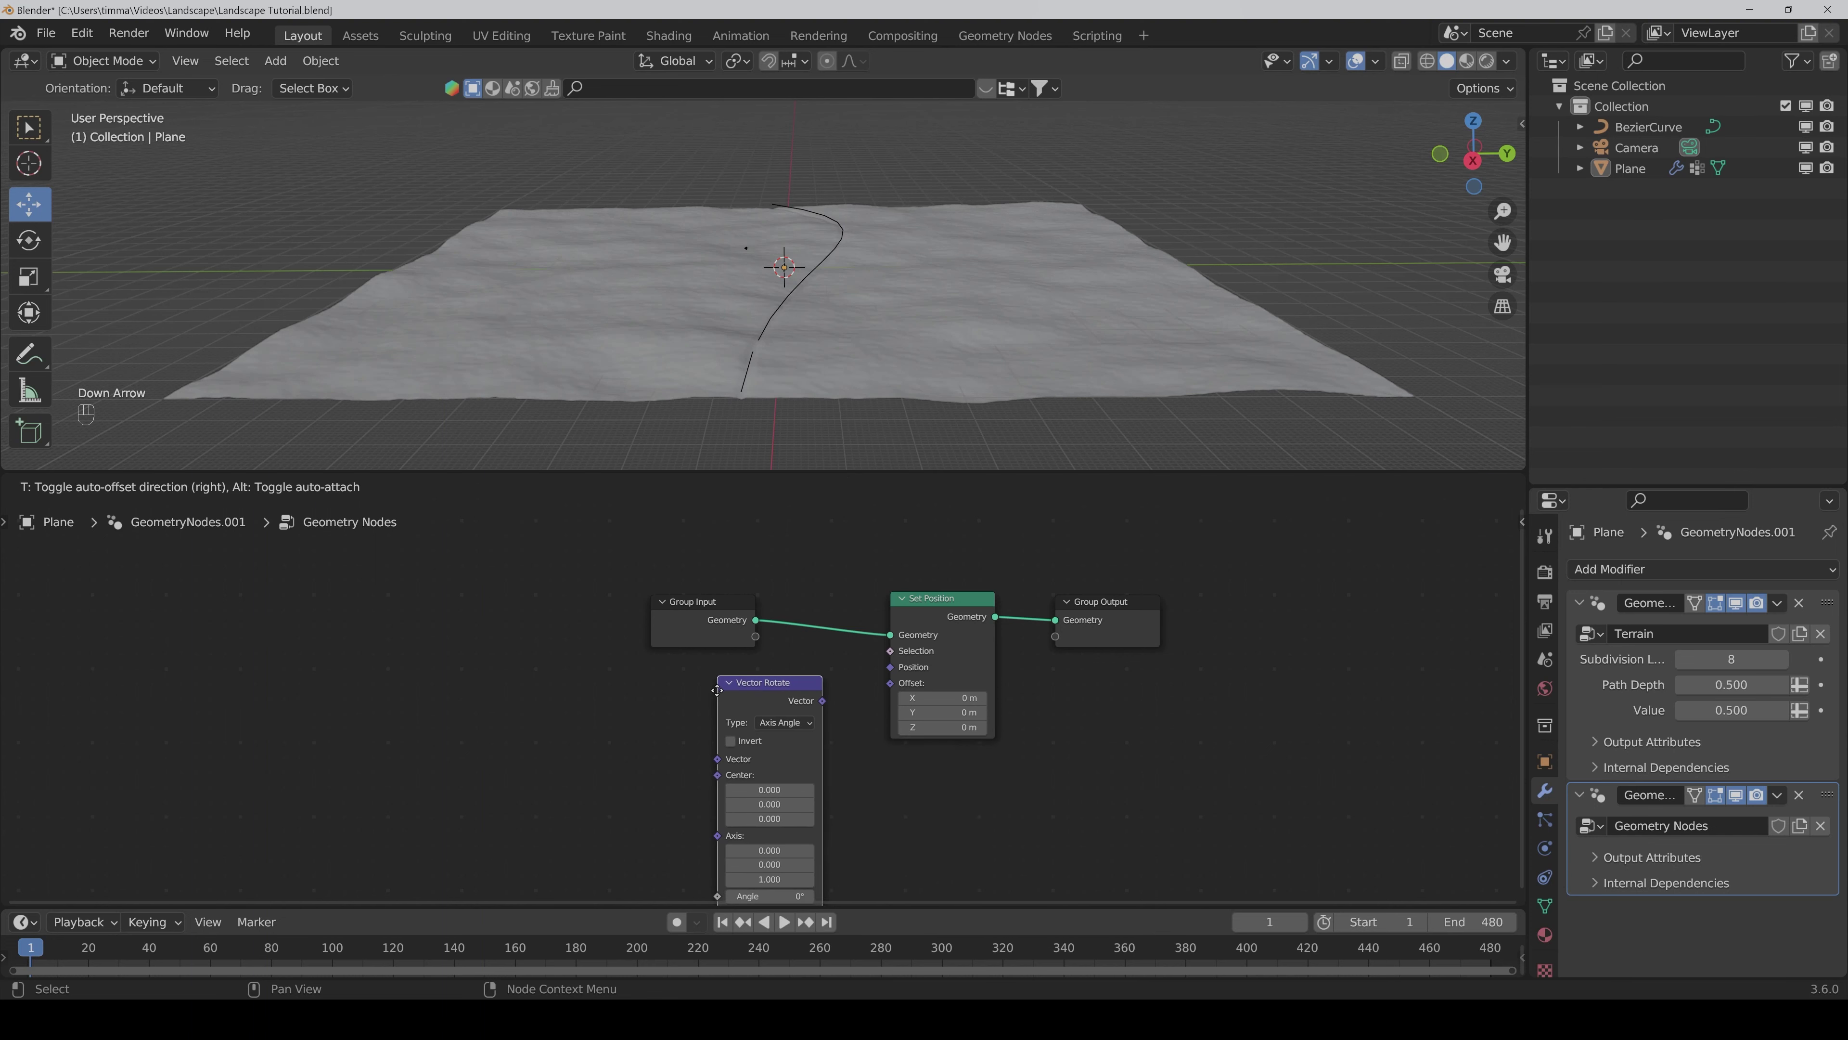
click(716, 689)
middle_drag(880, 723, 967, 721)
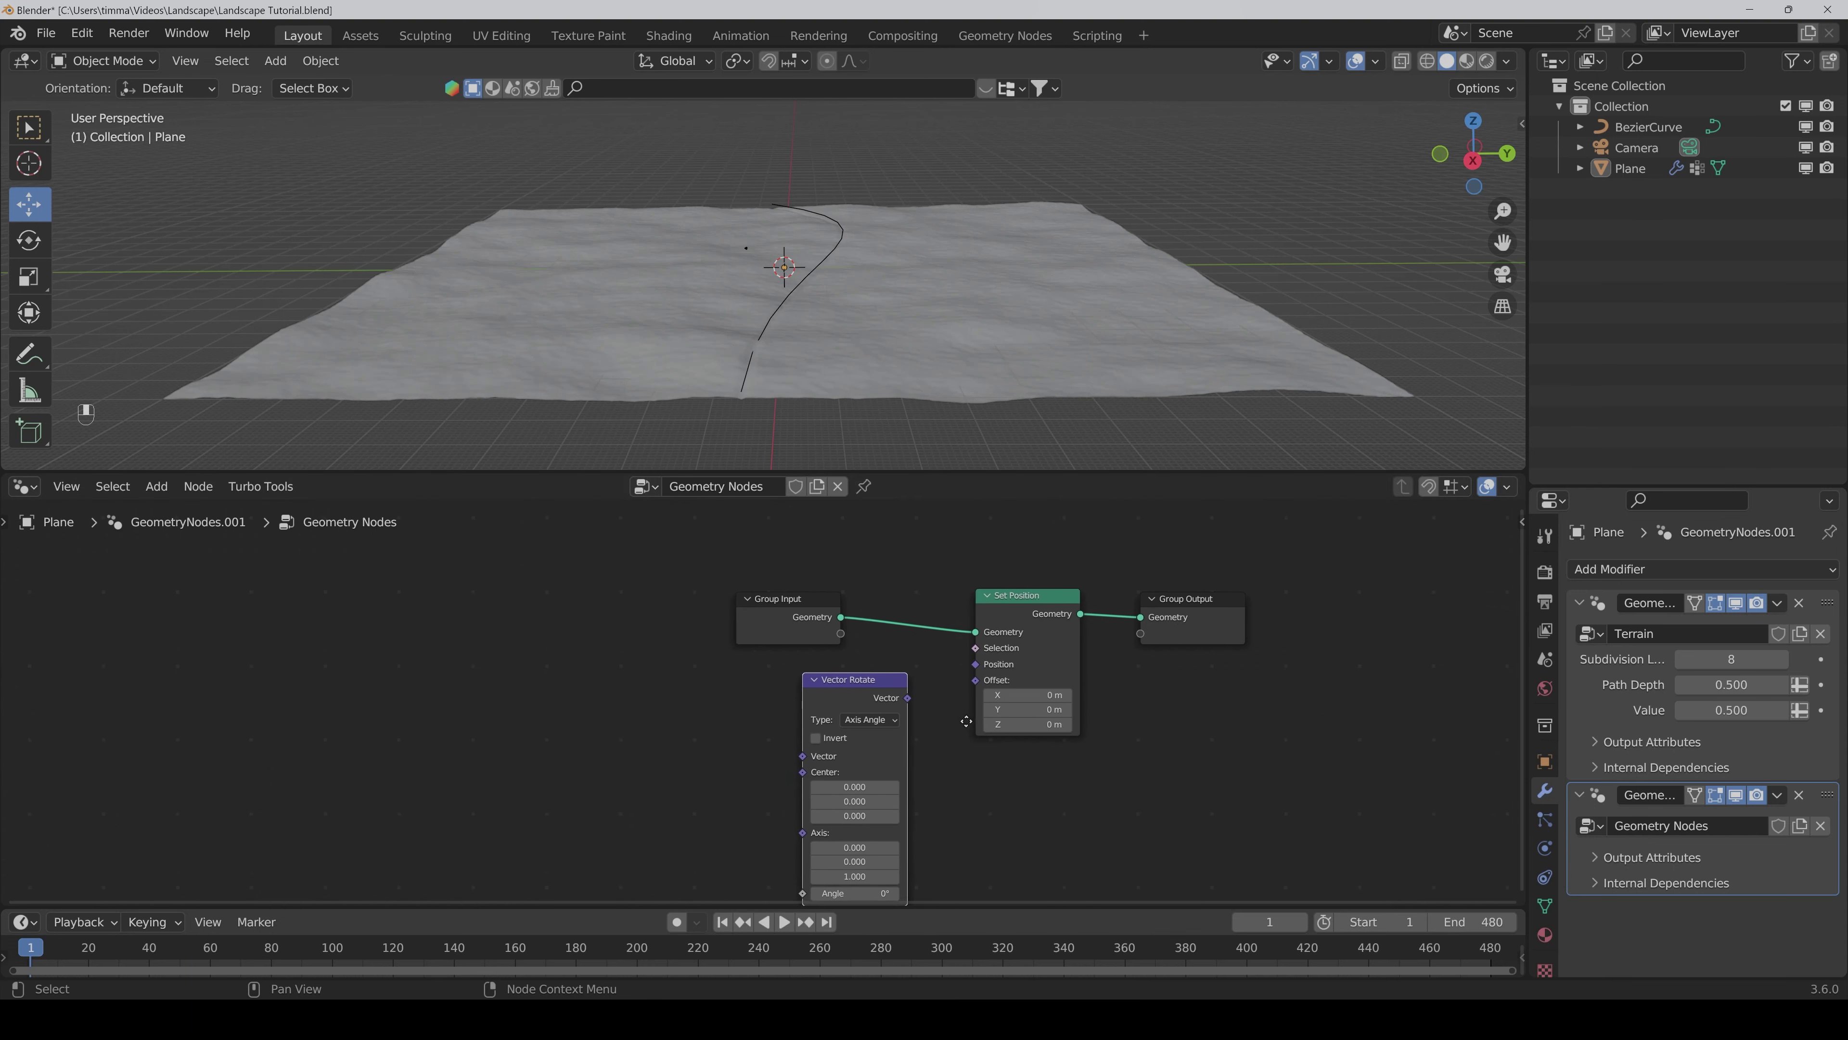
drag(908, 697, 975, 664)
middle_drag(953, 827, 946, 797)
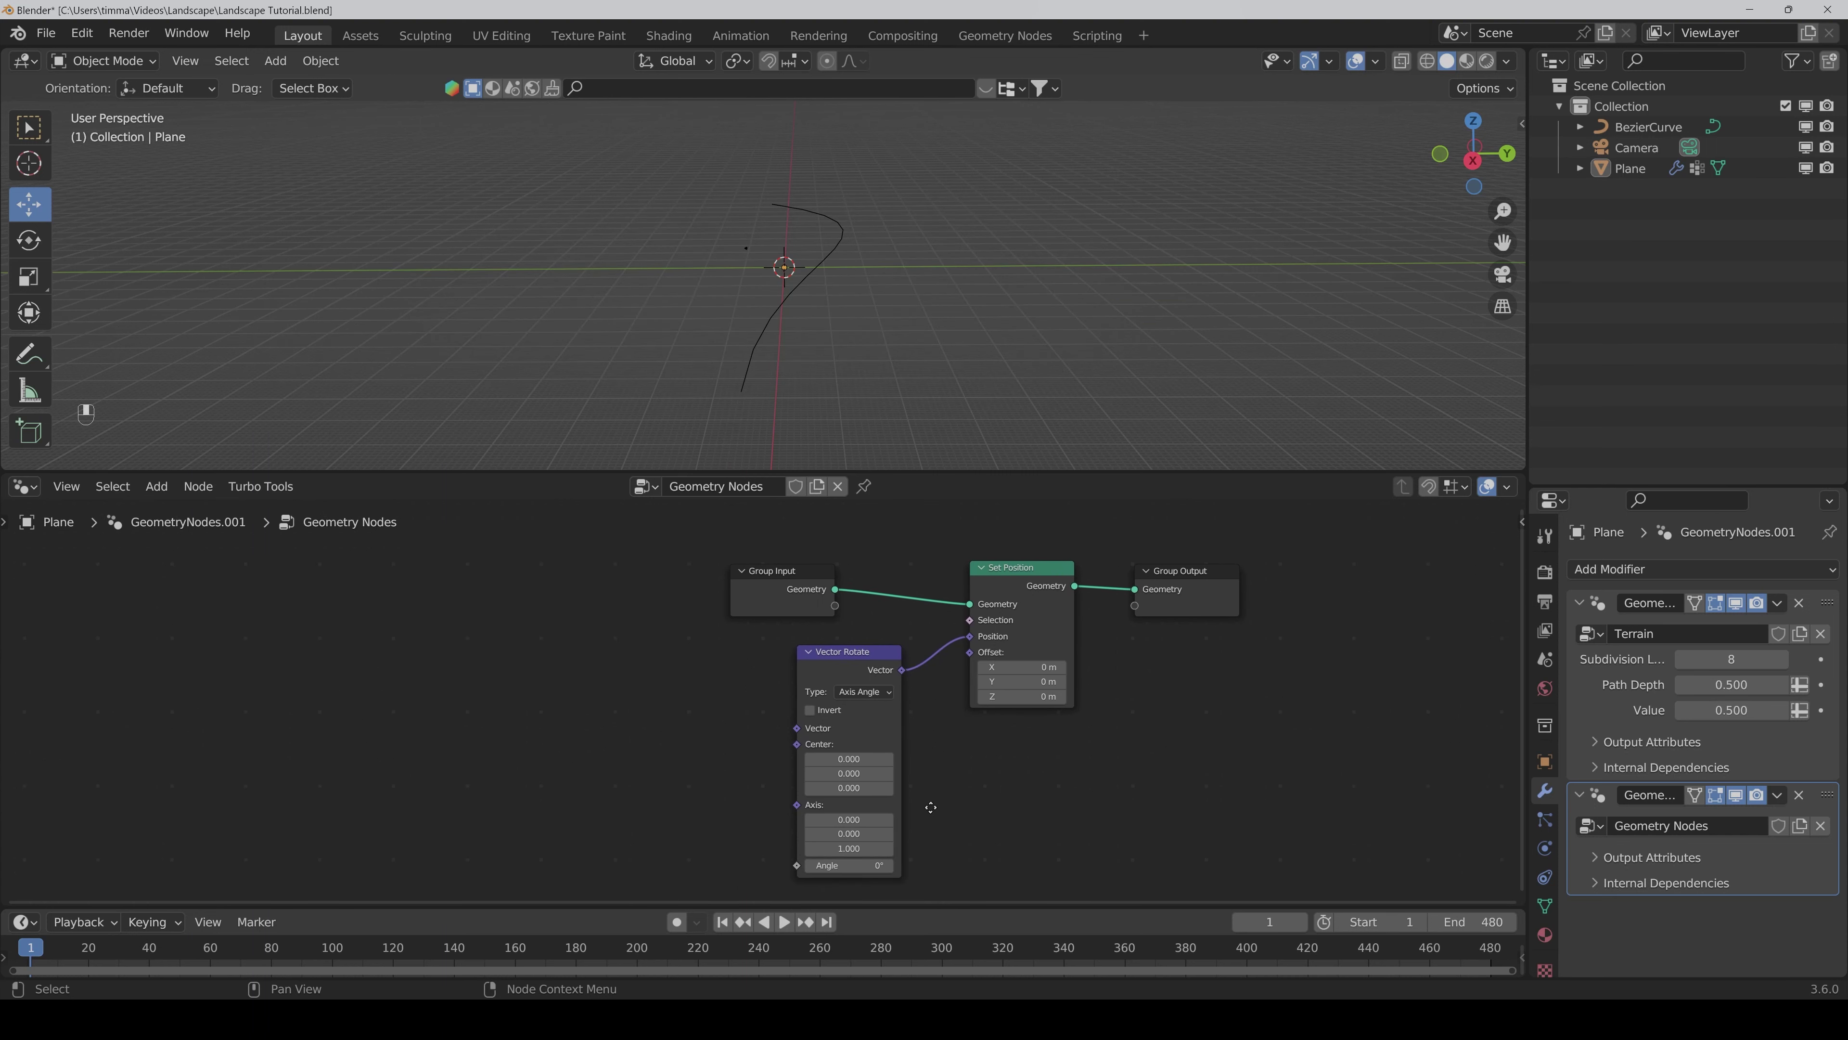
Step: Add a Switch node before the Vector Rotate node
ctrl+scroll(700, 753, left, 3)
key(shift+ctrl+a)
text(switch)
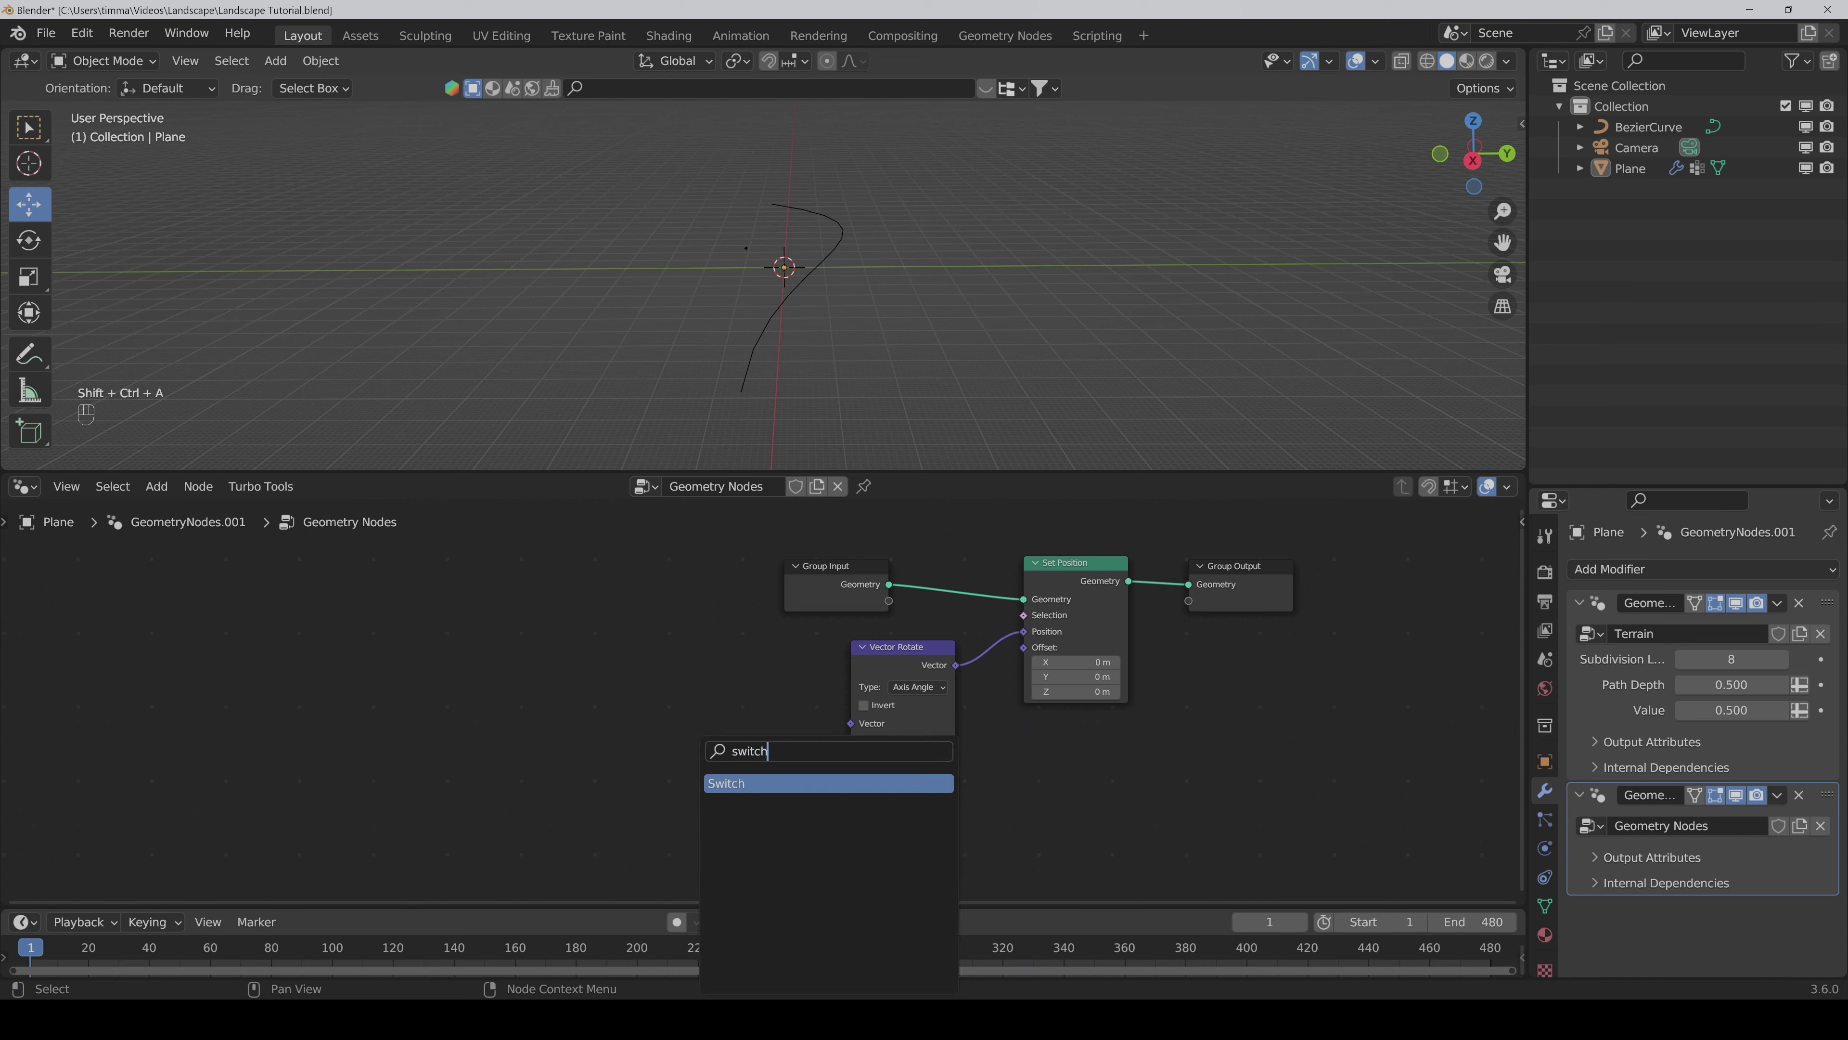
key(Return)
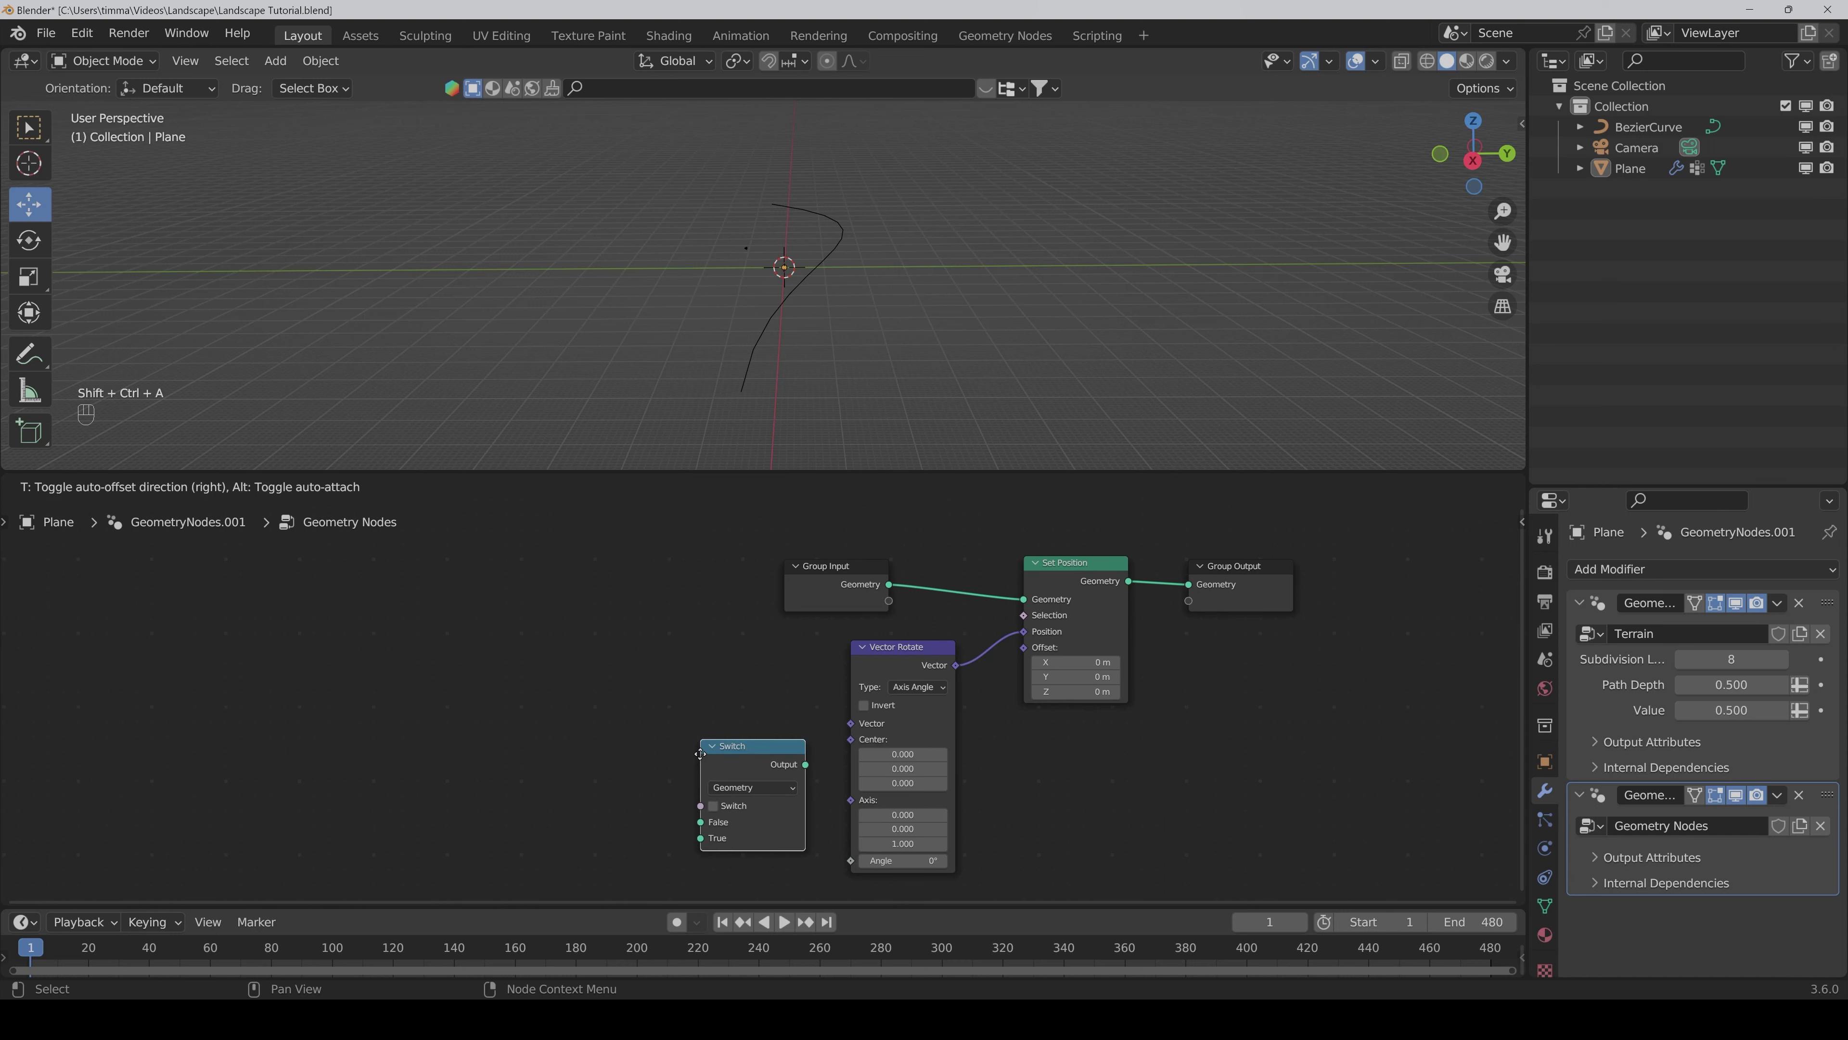
click(659, 704)
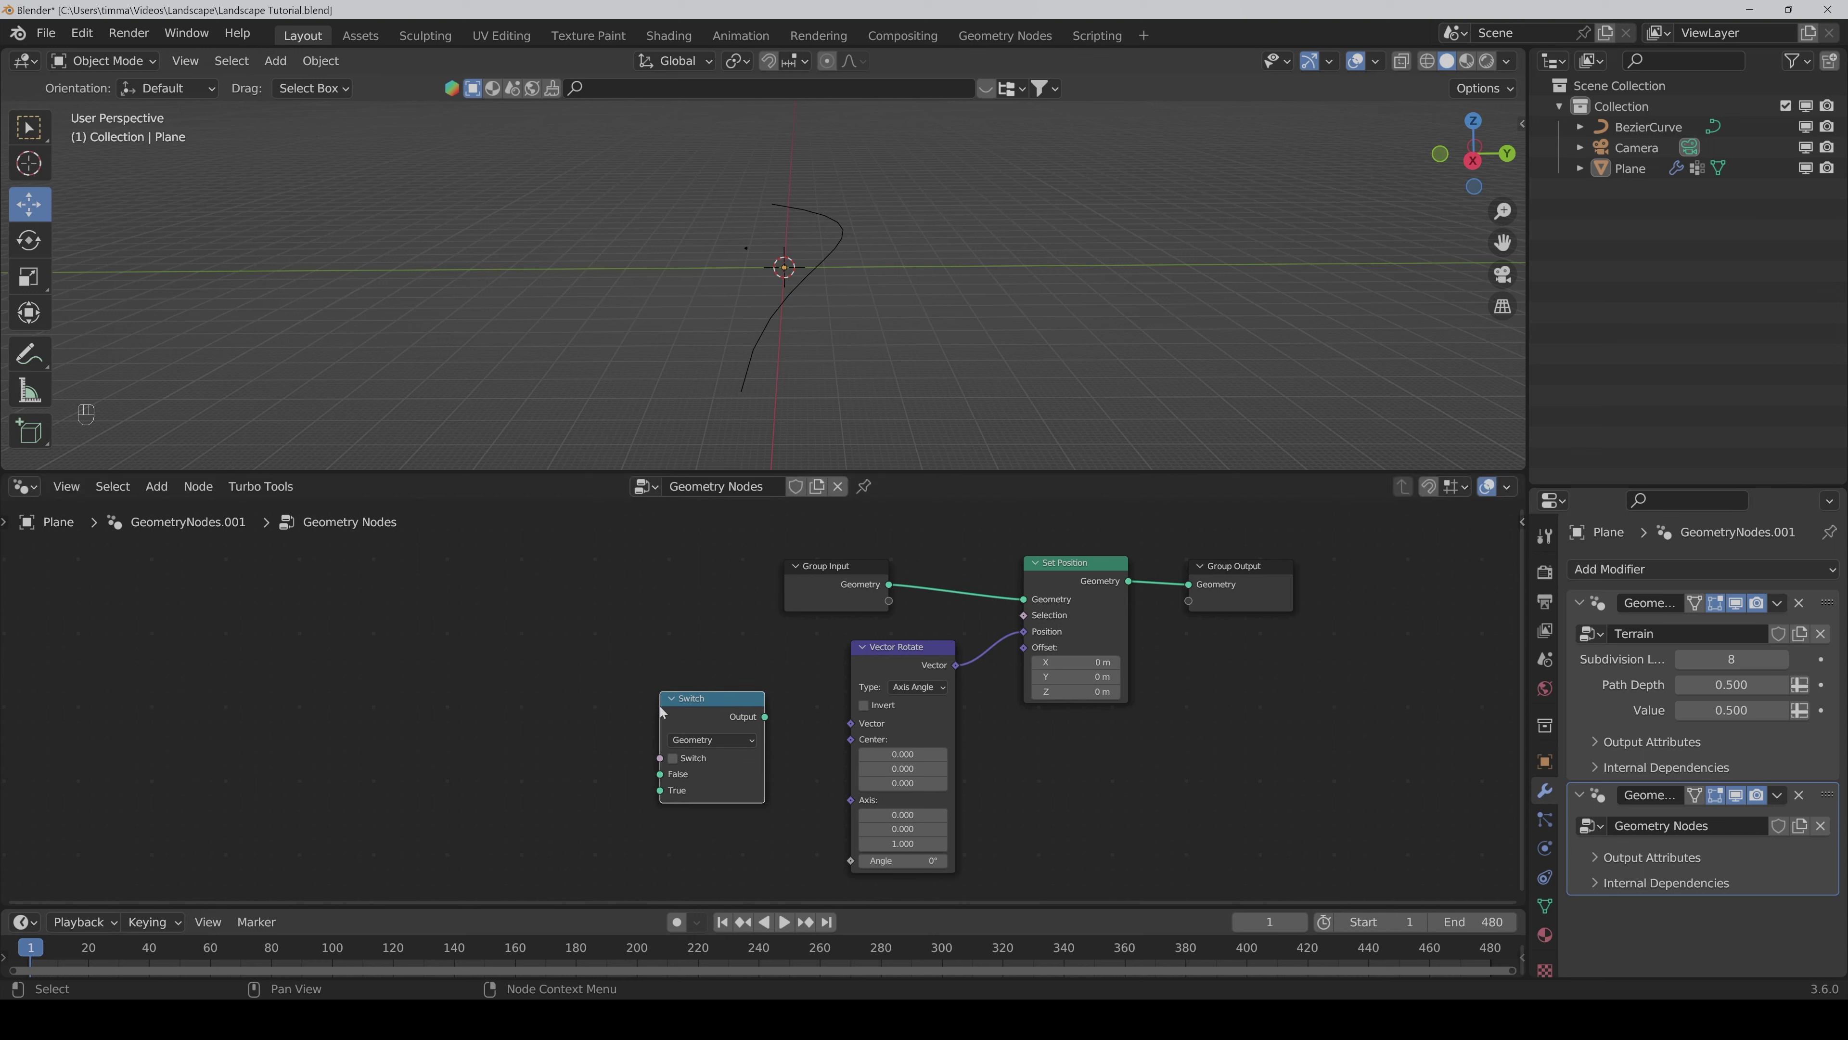
Step: Set the Switch node's input type to Vector and connect its output to the Axis input of Vector Rotate
click(711, 740)
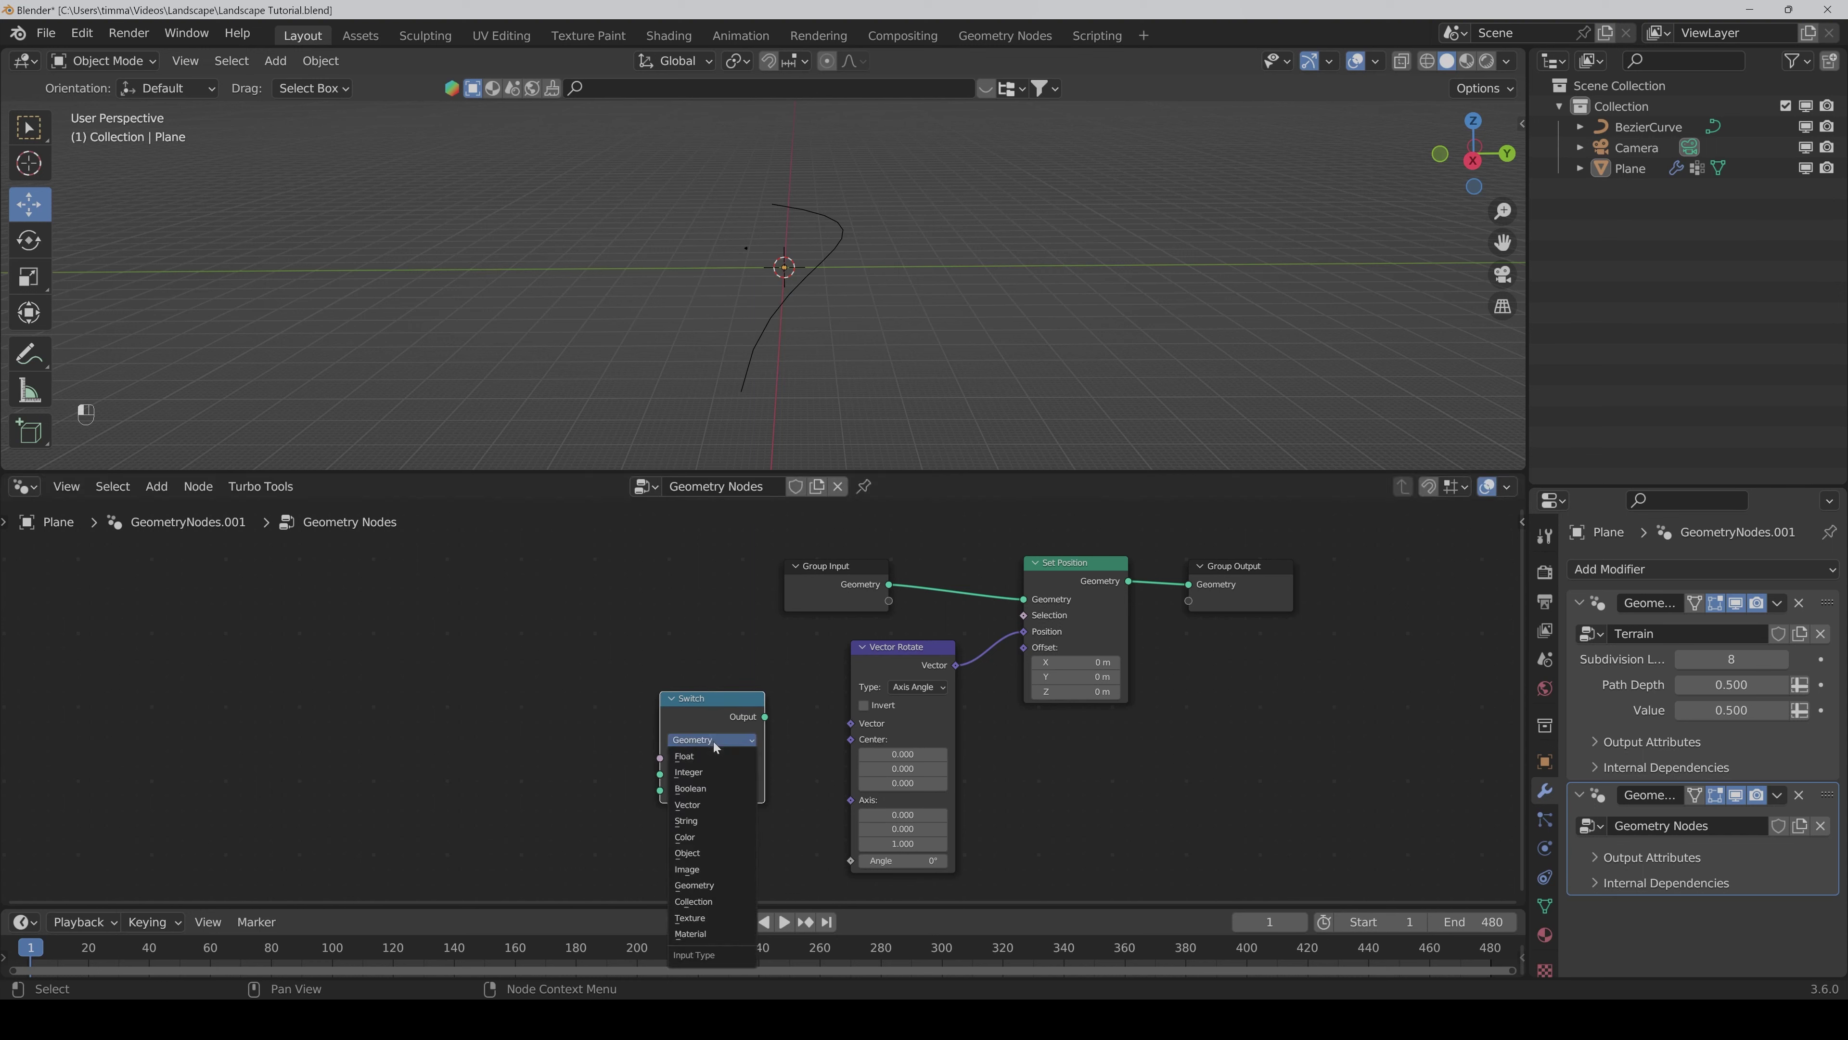
click(703, 805)
mouse_move(766, 719)
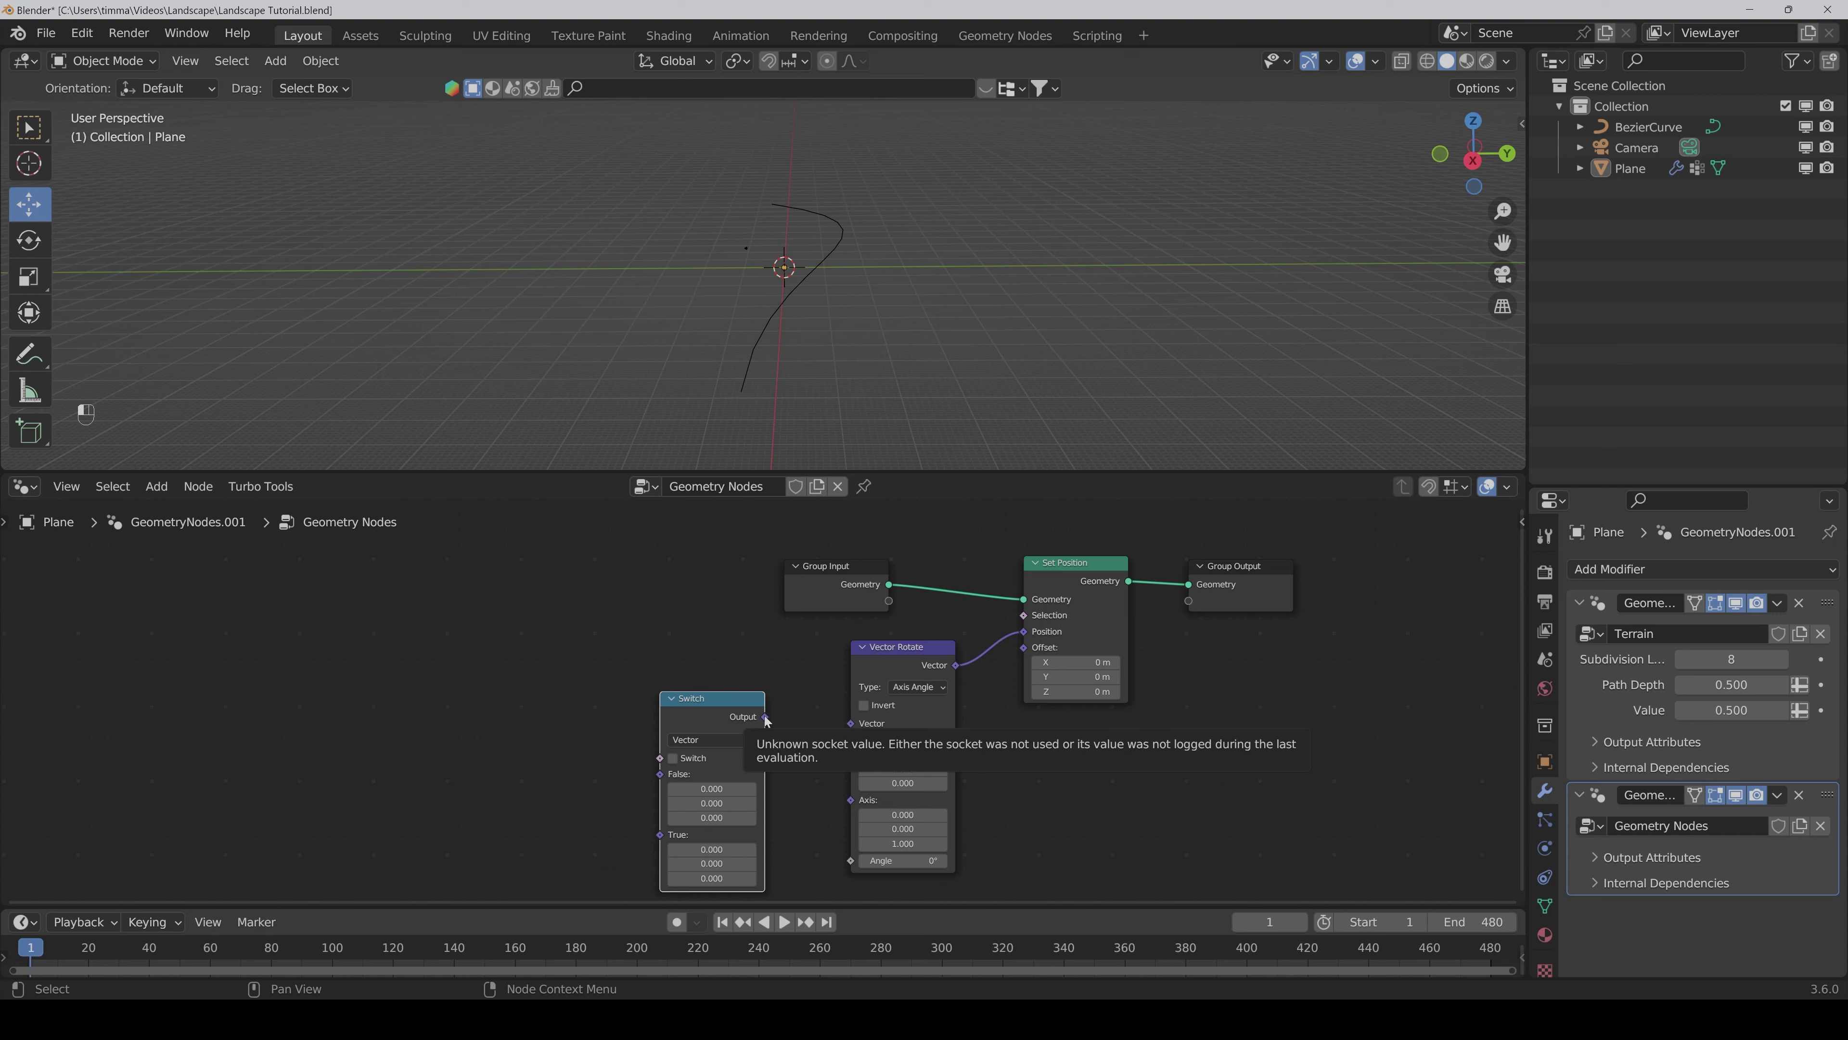
drag(767, 717, 857, 799)
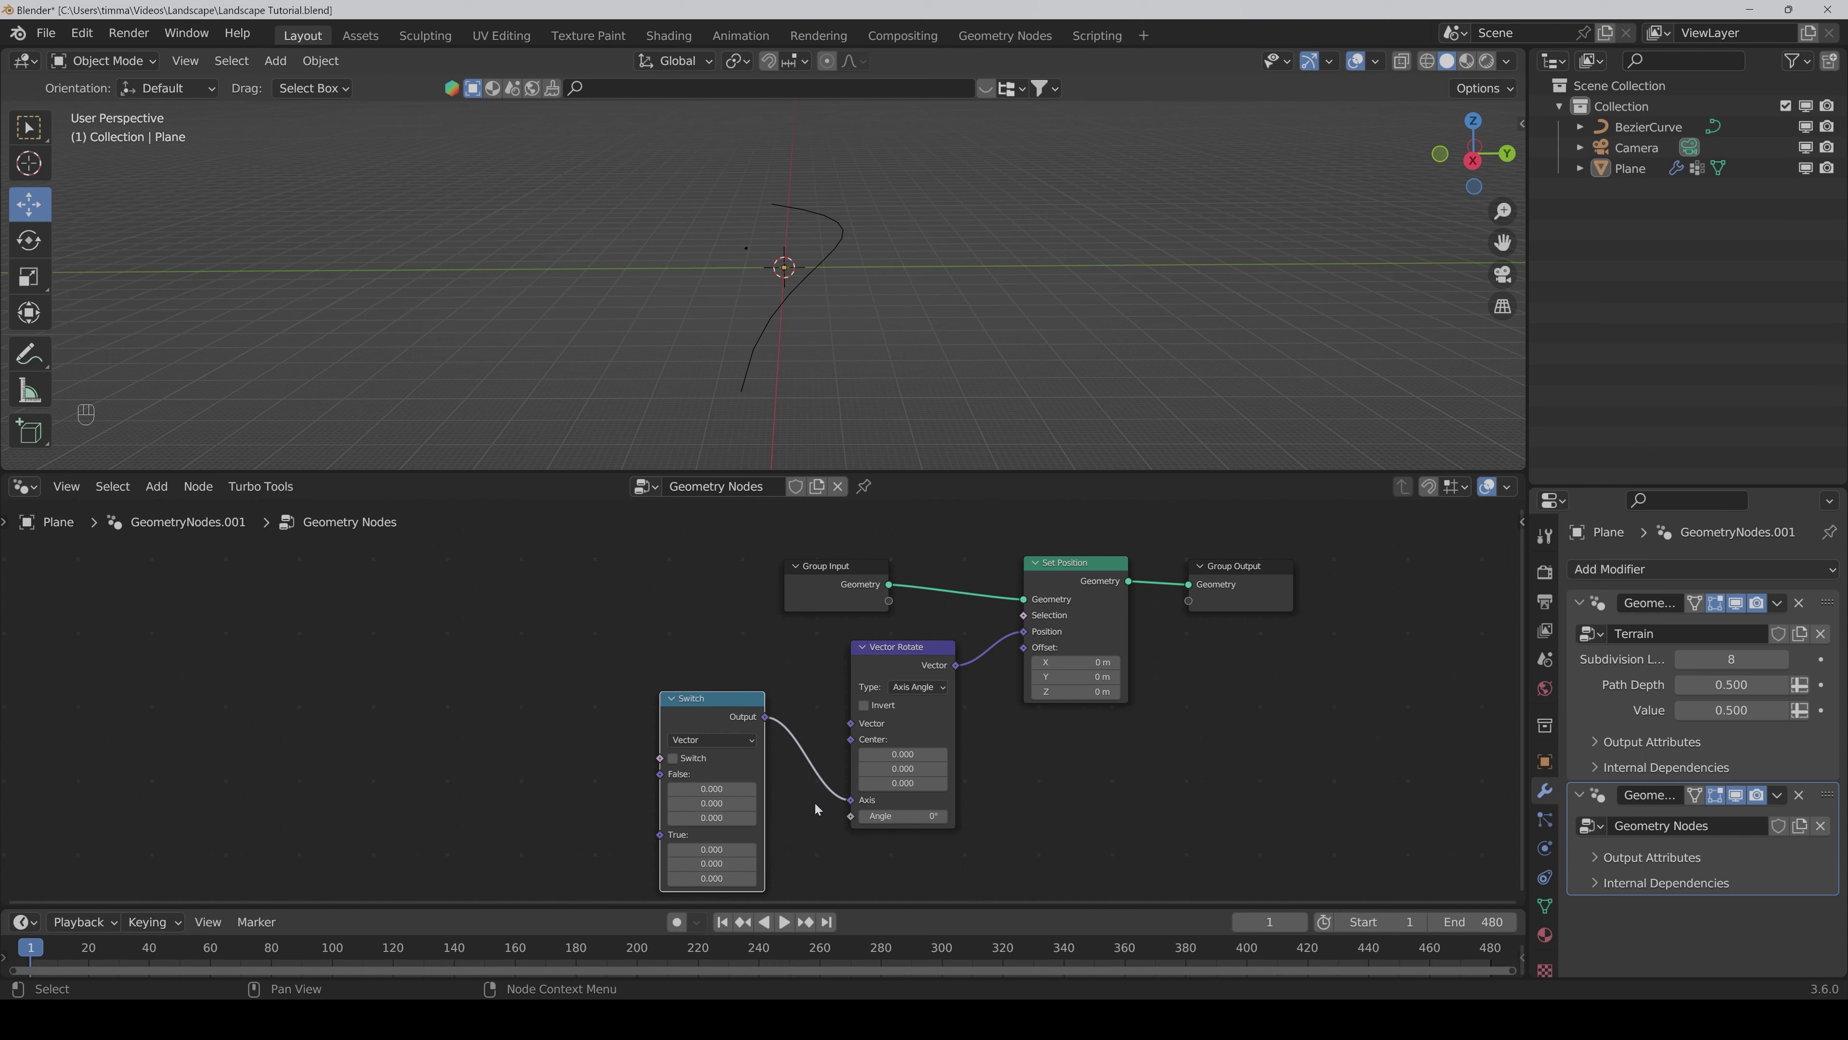
Step: Add a Map Range node just before the Switch node
middle_drag(814, 801, 957, 770)
click(712, 759)
key(shift+ctrl+a)
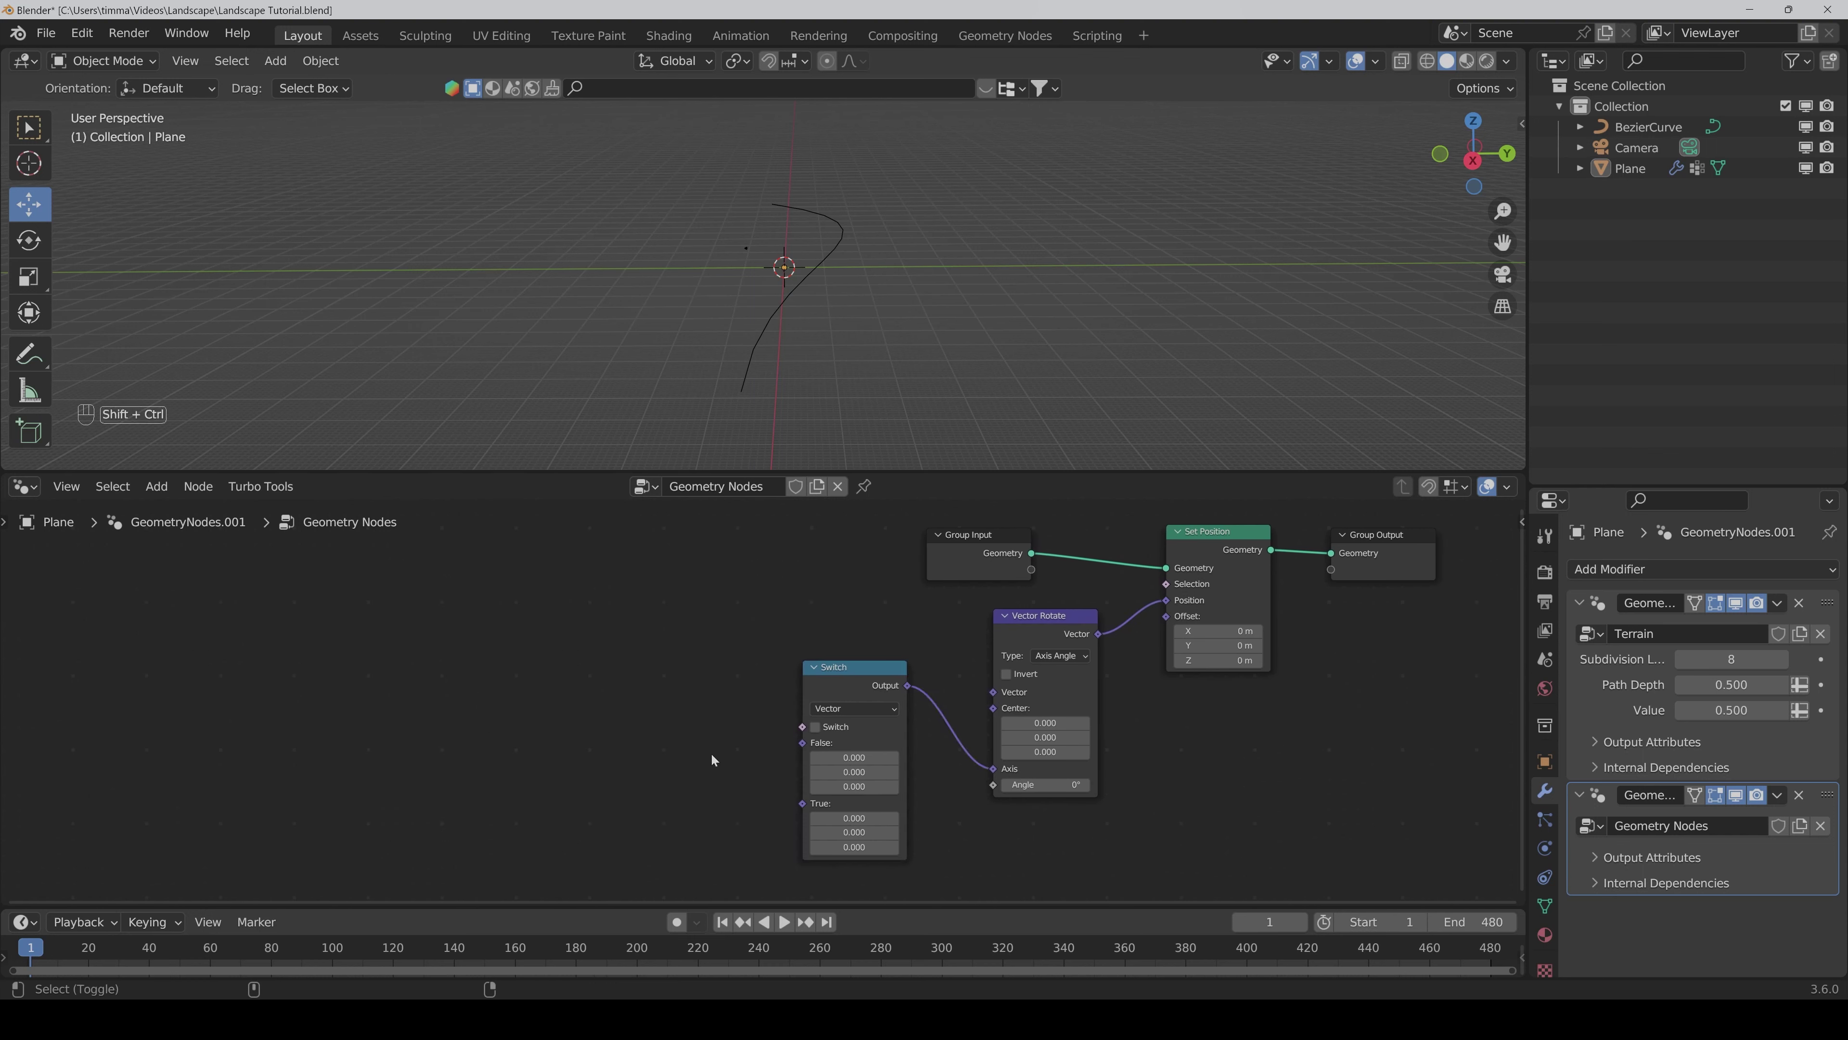
text(map range)
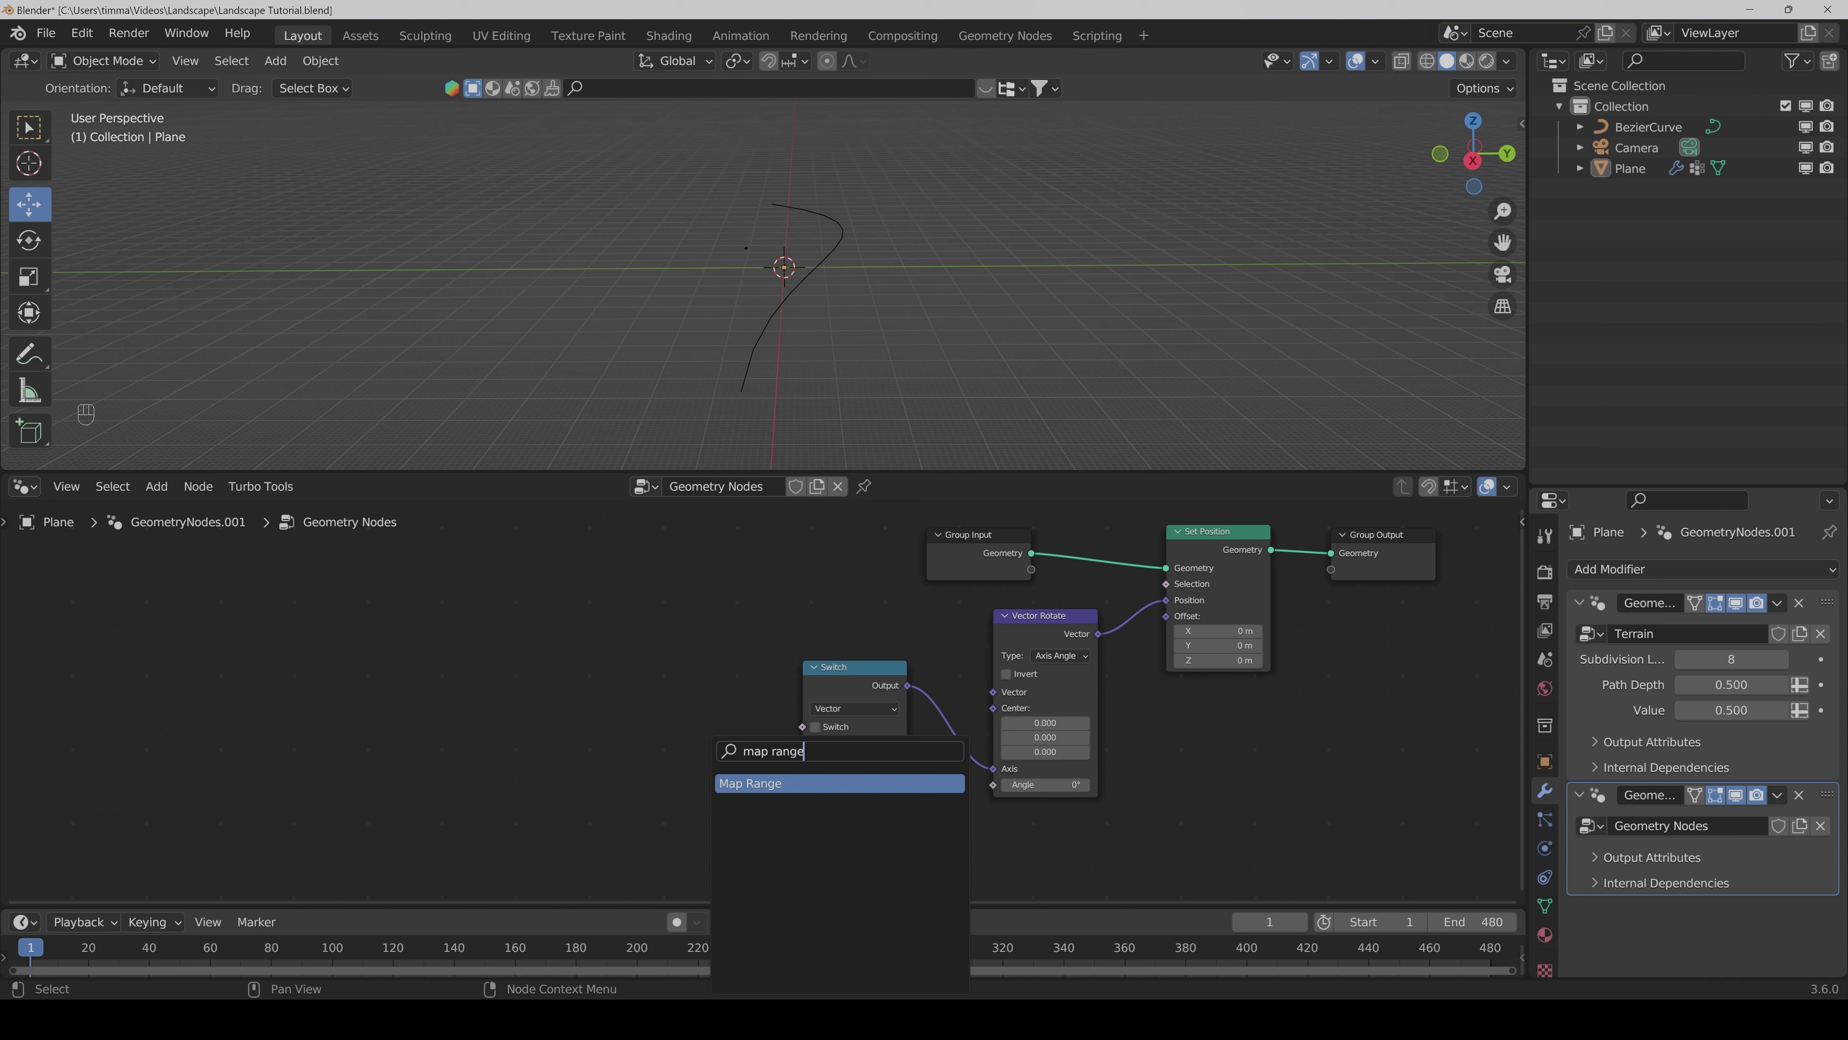
key(Return)
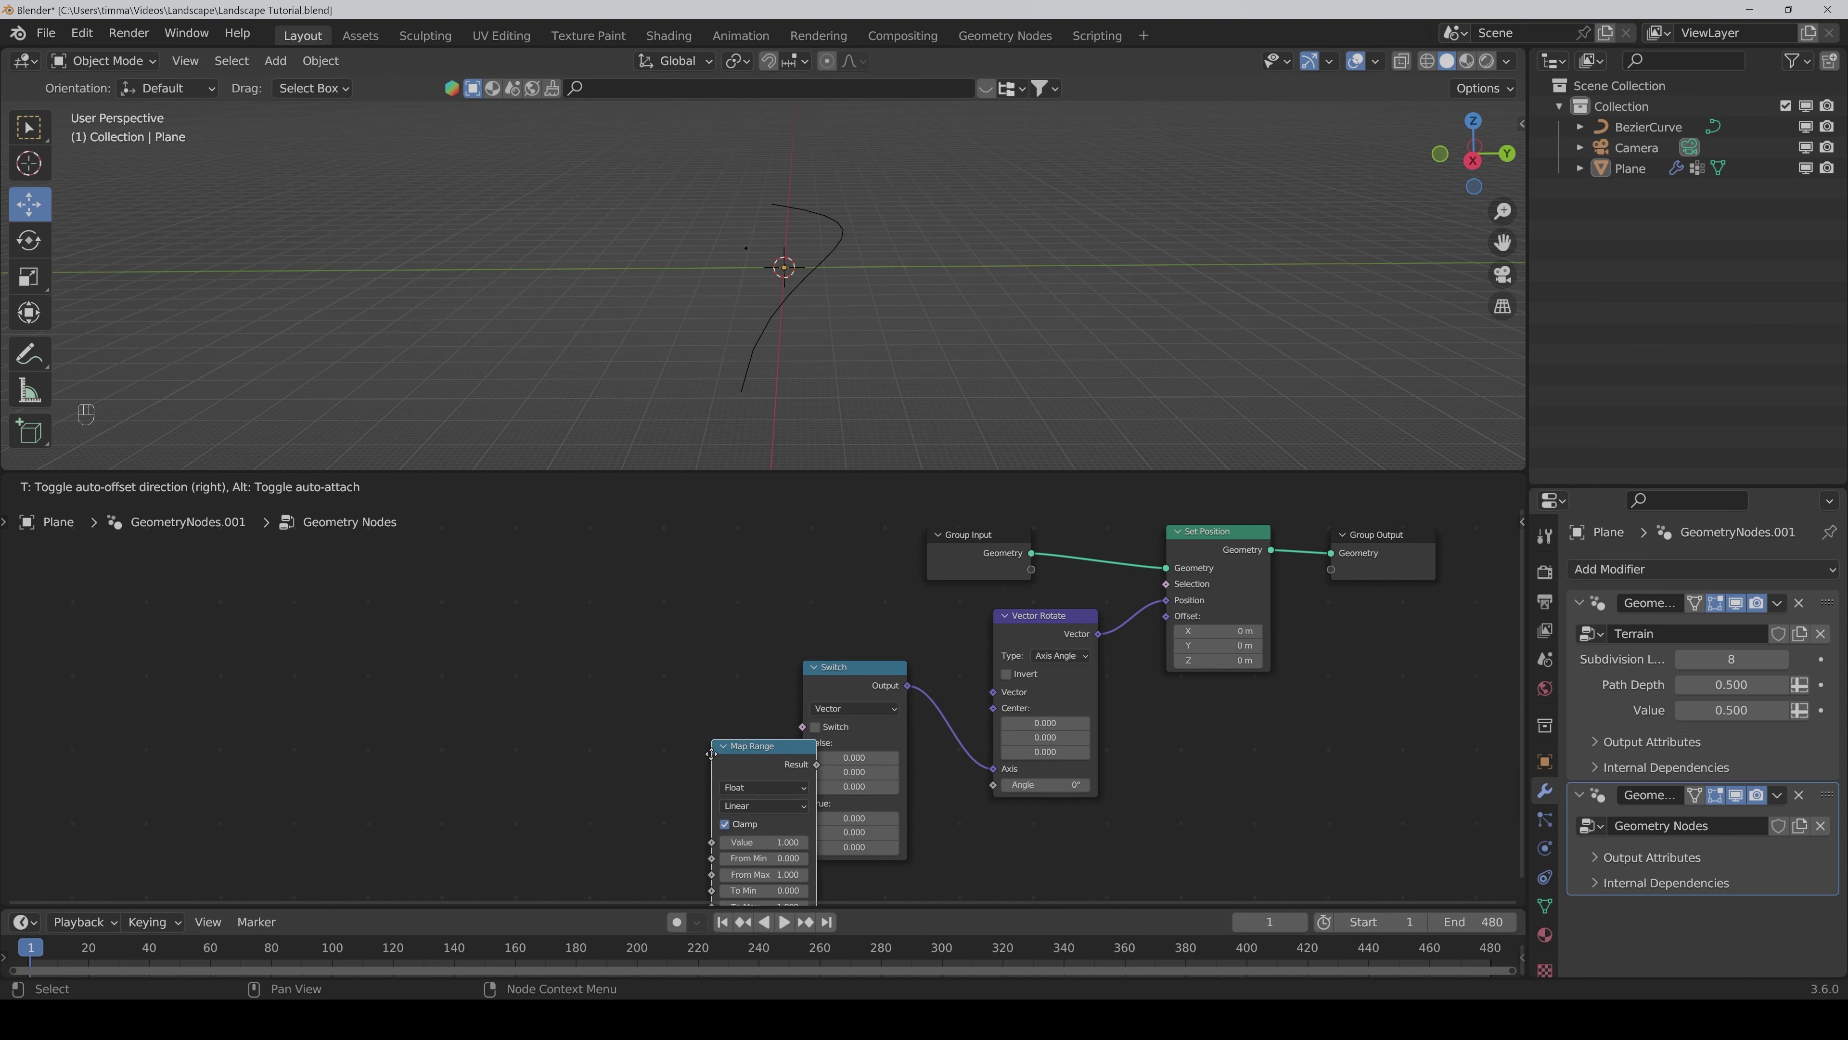
click(613, 701)
Step: Add a Compare node just before the Map Range node
middle_drag(499, 755, 685, 743)
key(shift+ctrl+a)
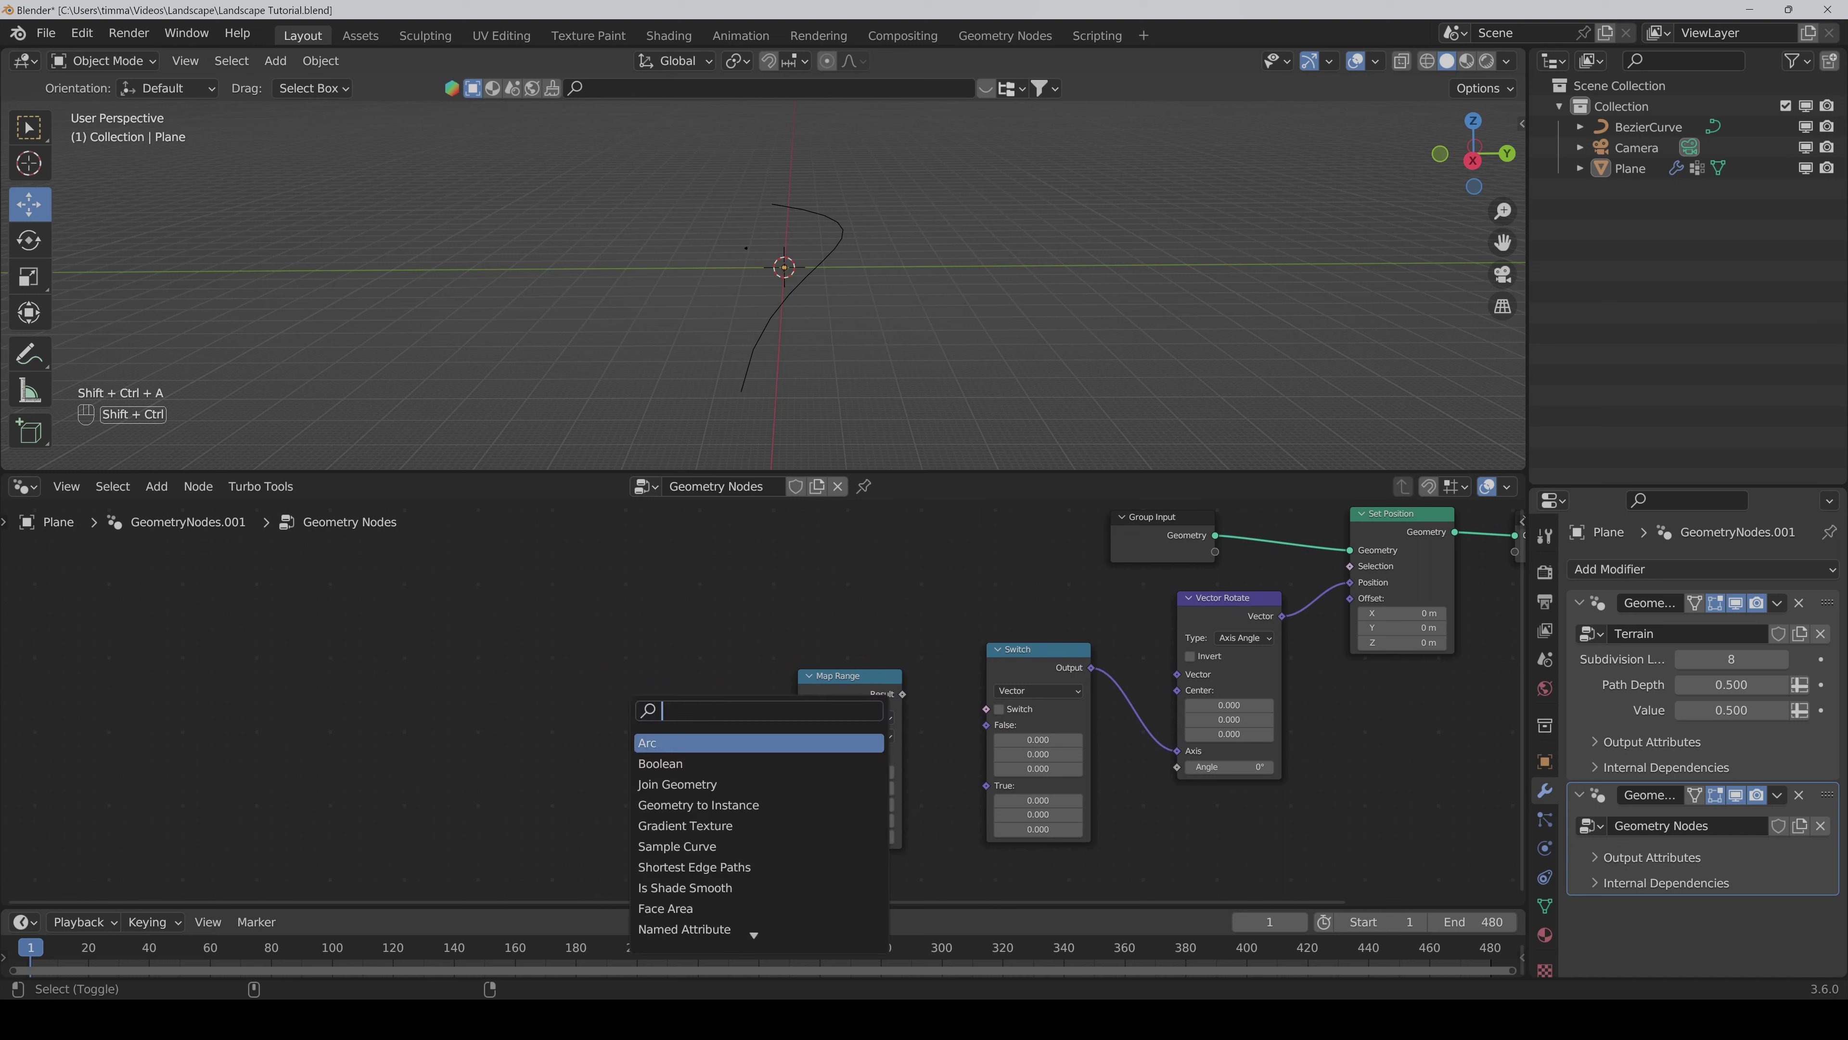
text(compare)
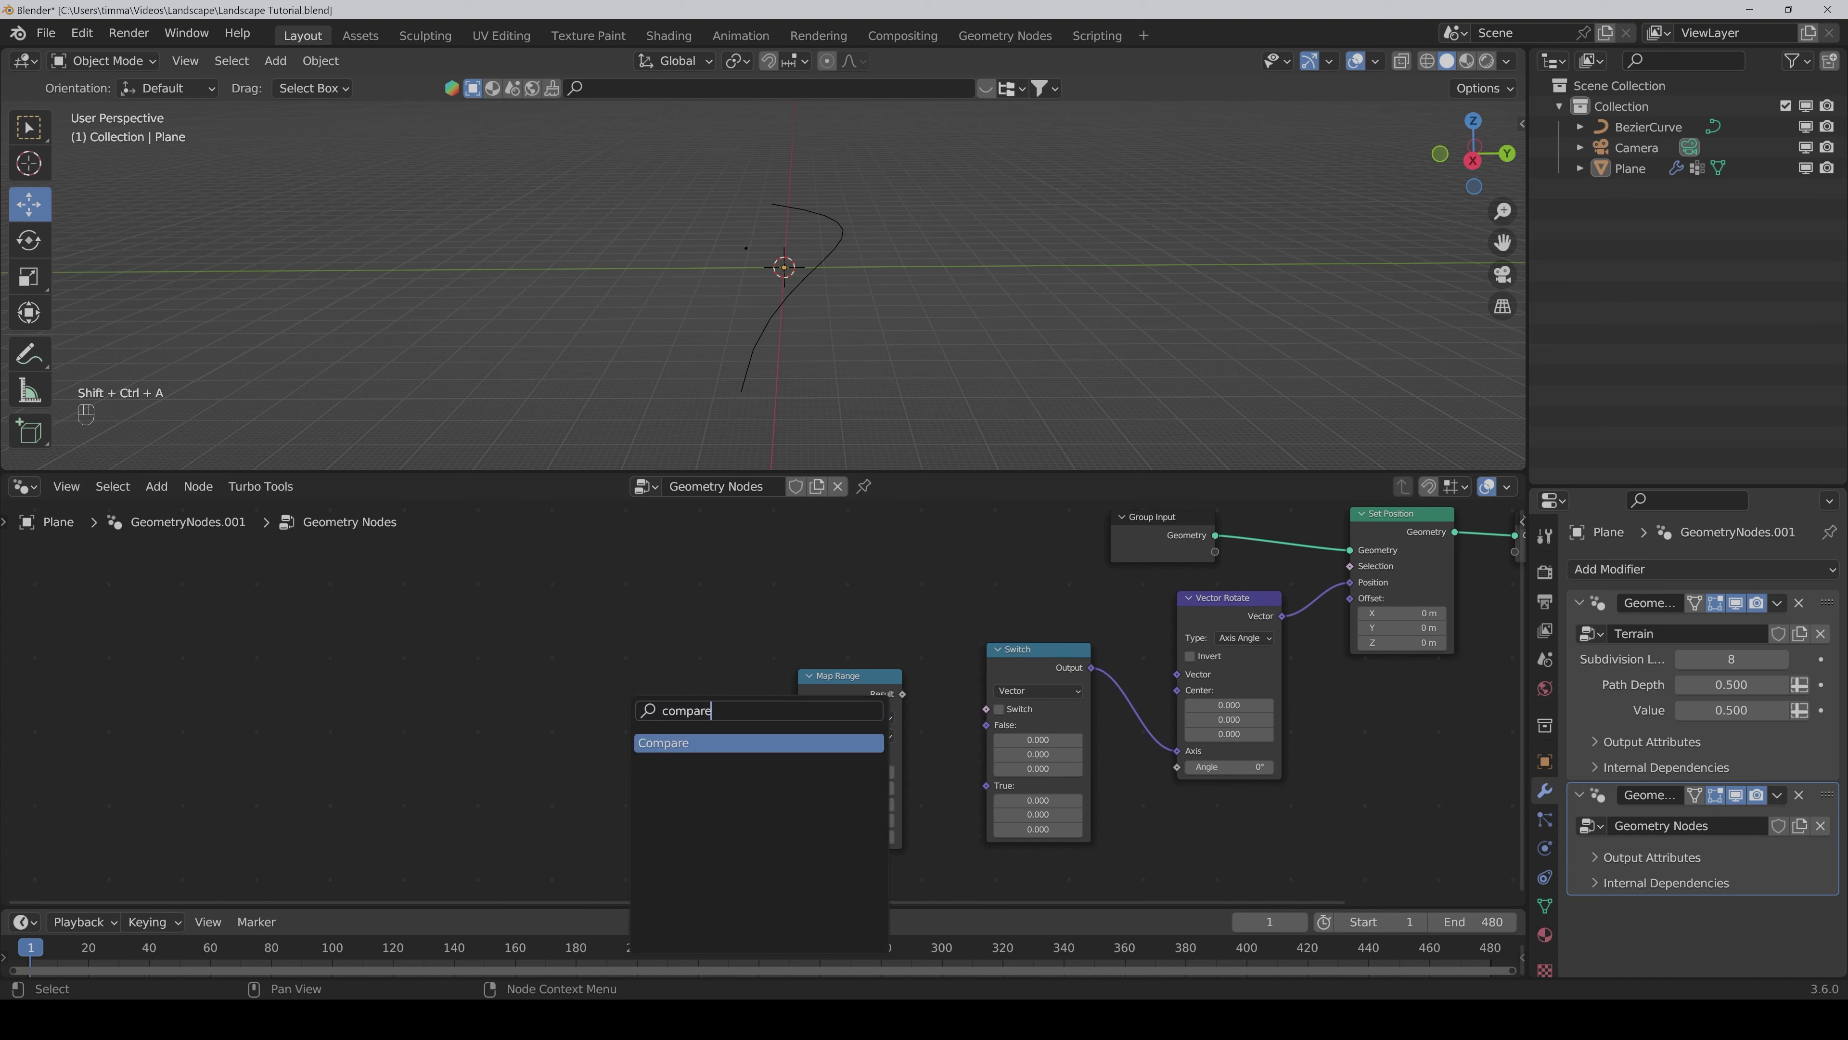
key(Return)
click(618, 679)
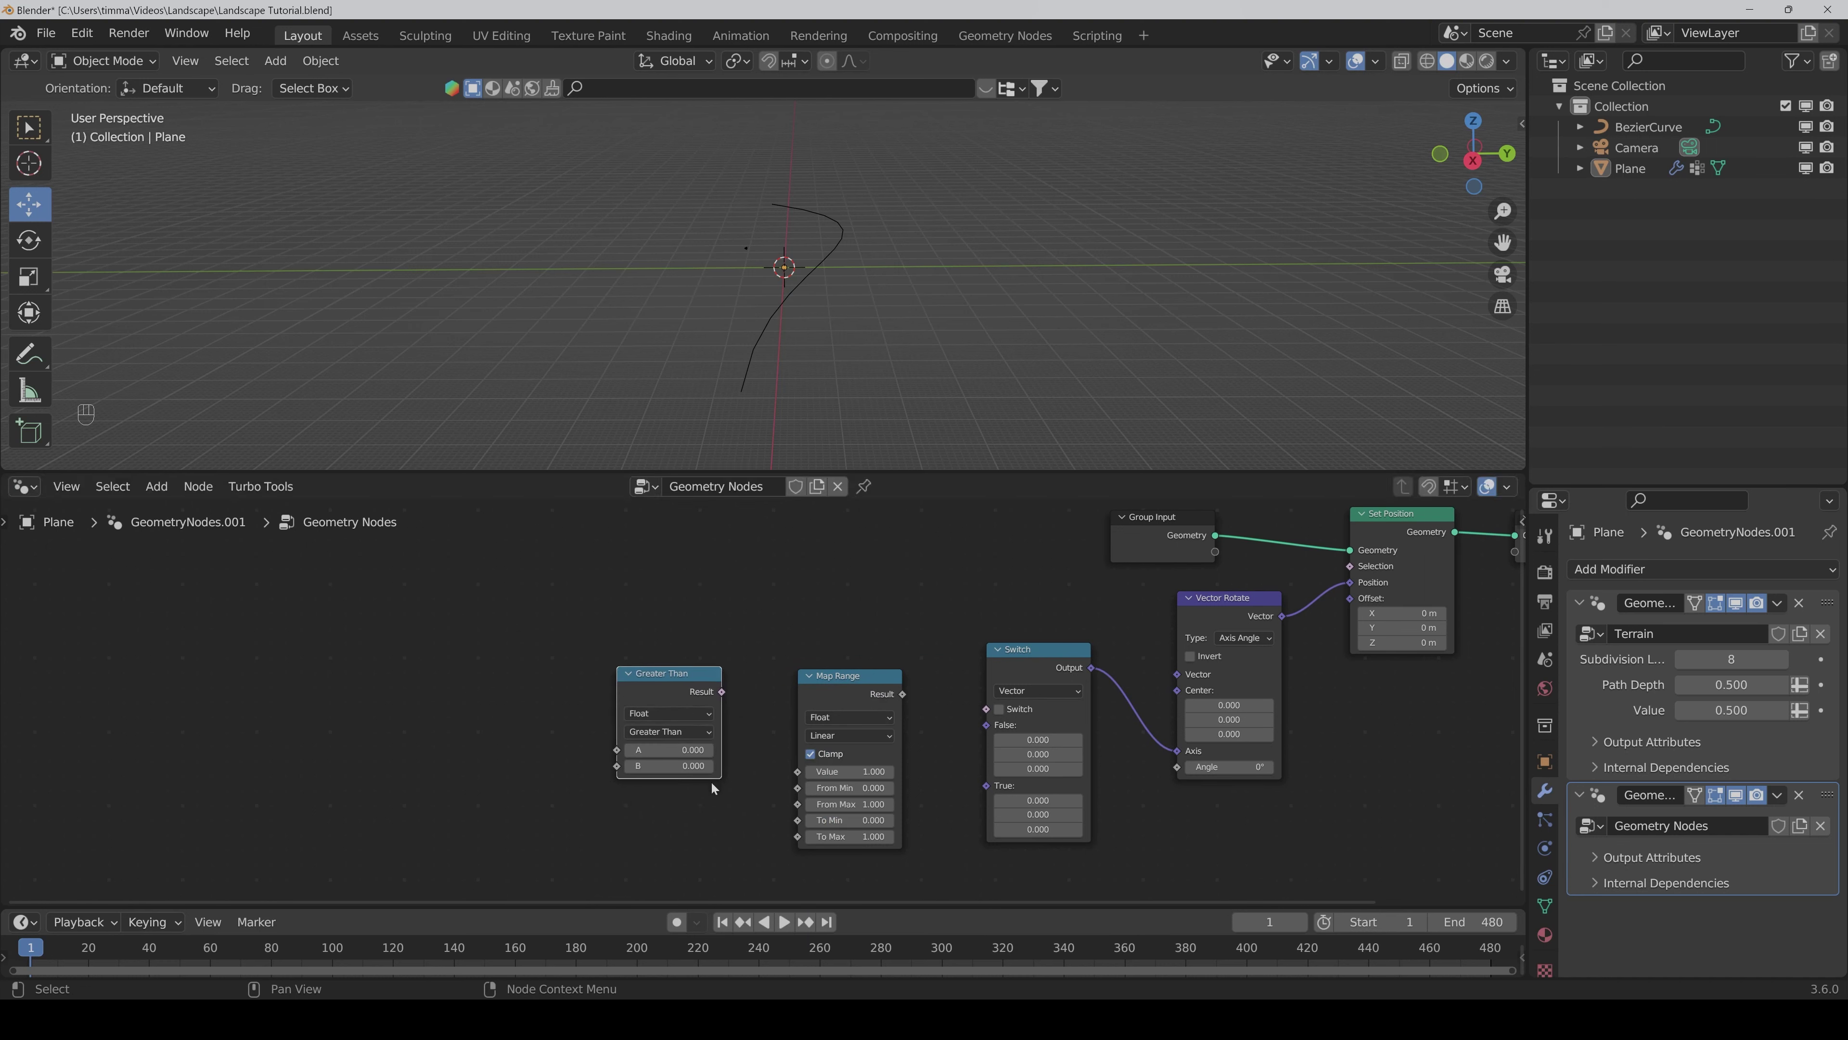
Step: Add a Math node below the Greater Than comparison node and set its operation to Absolute
middle_drag(634, 859, 693, 807)
key(shift+ctrl+a)
text(math)
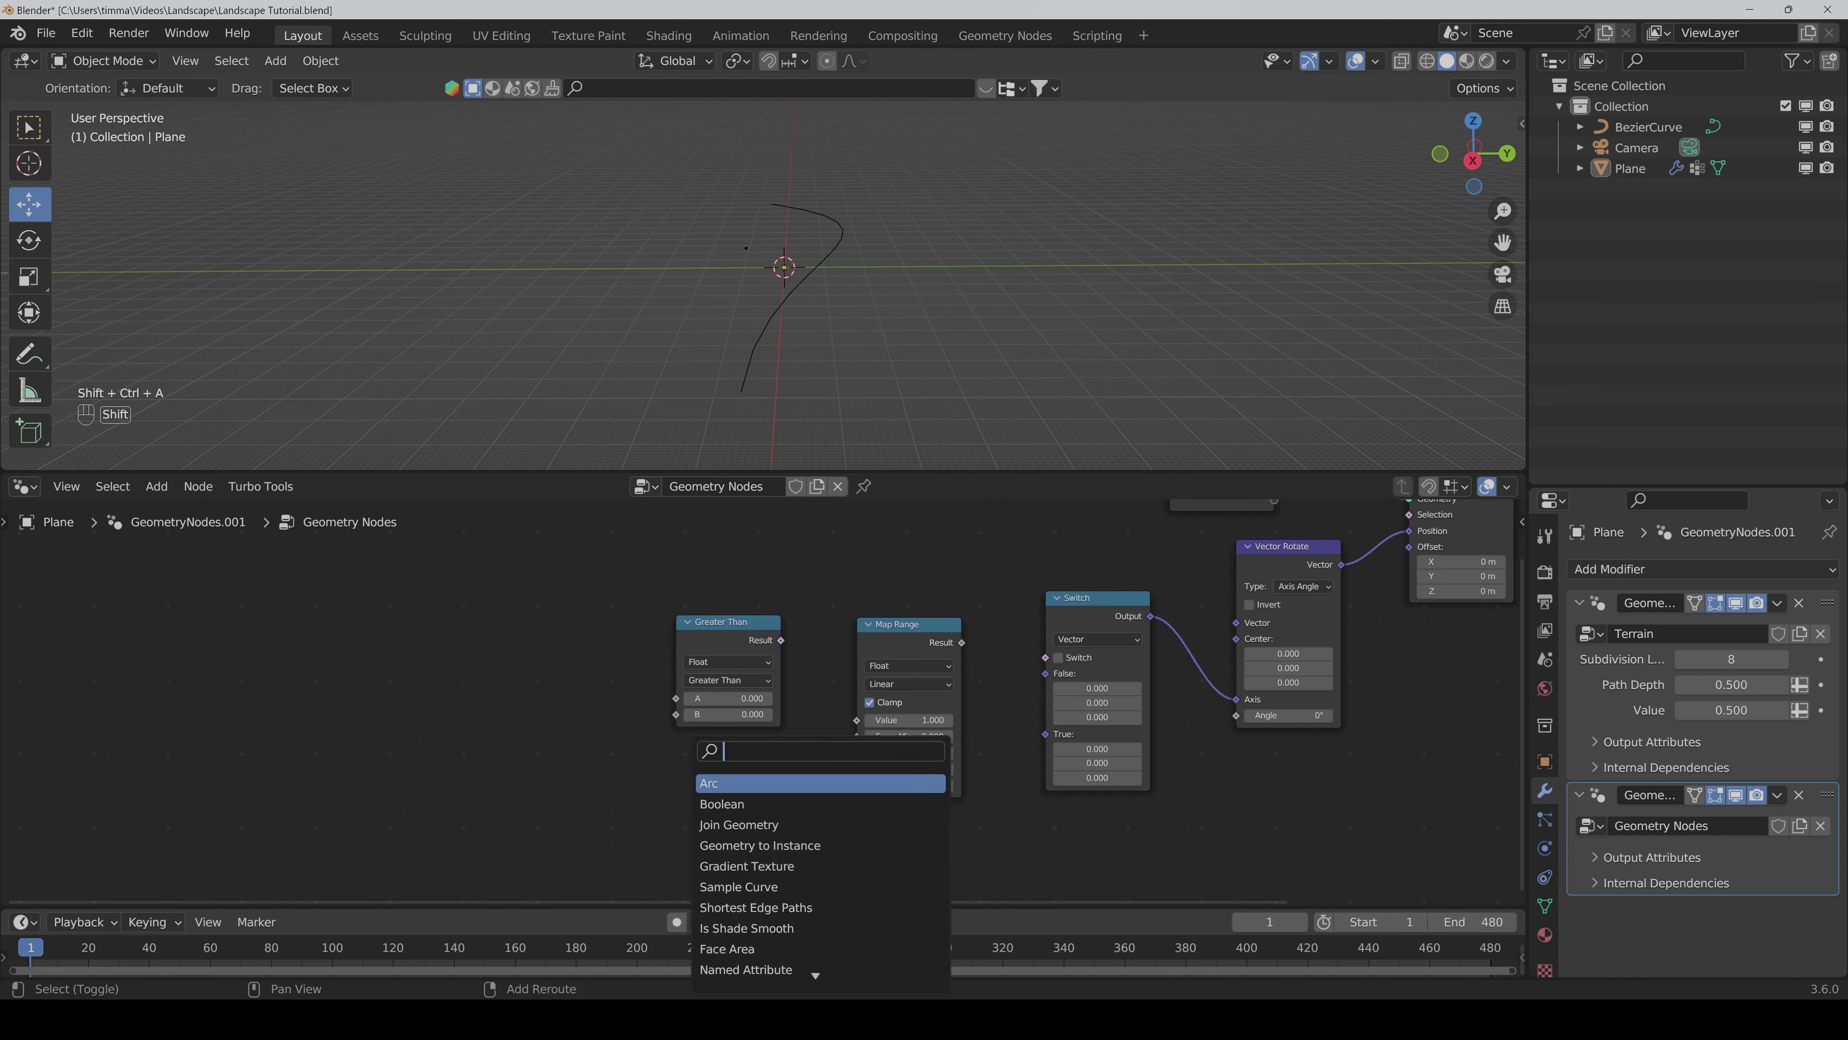
key(Return)
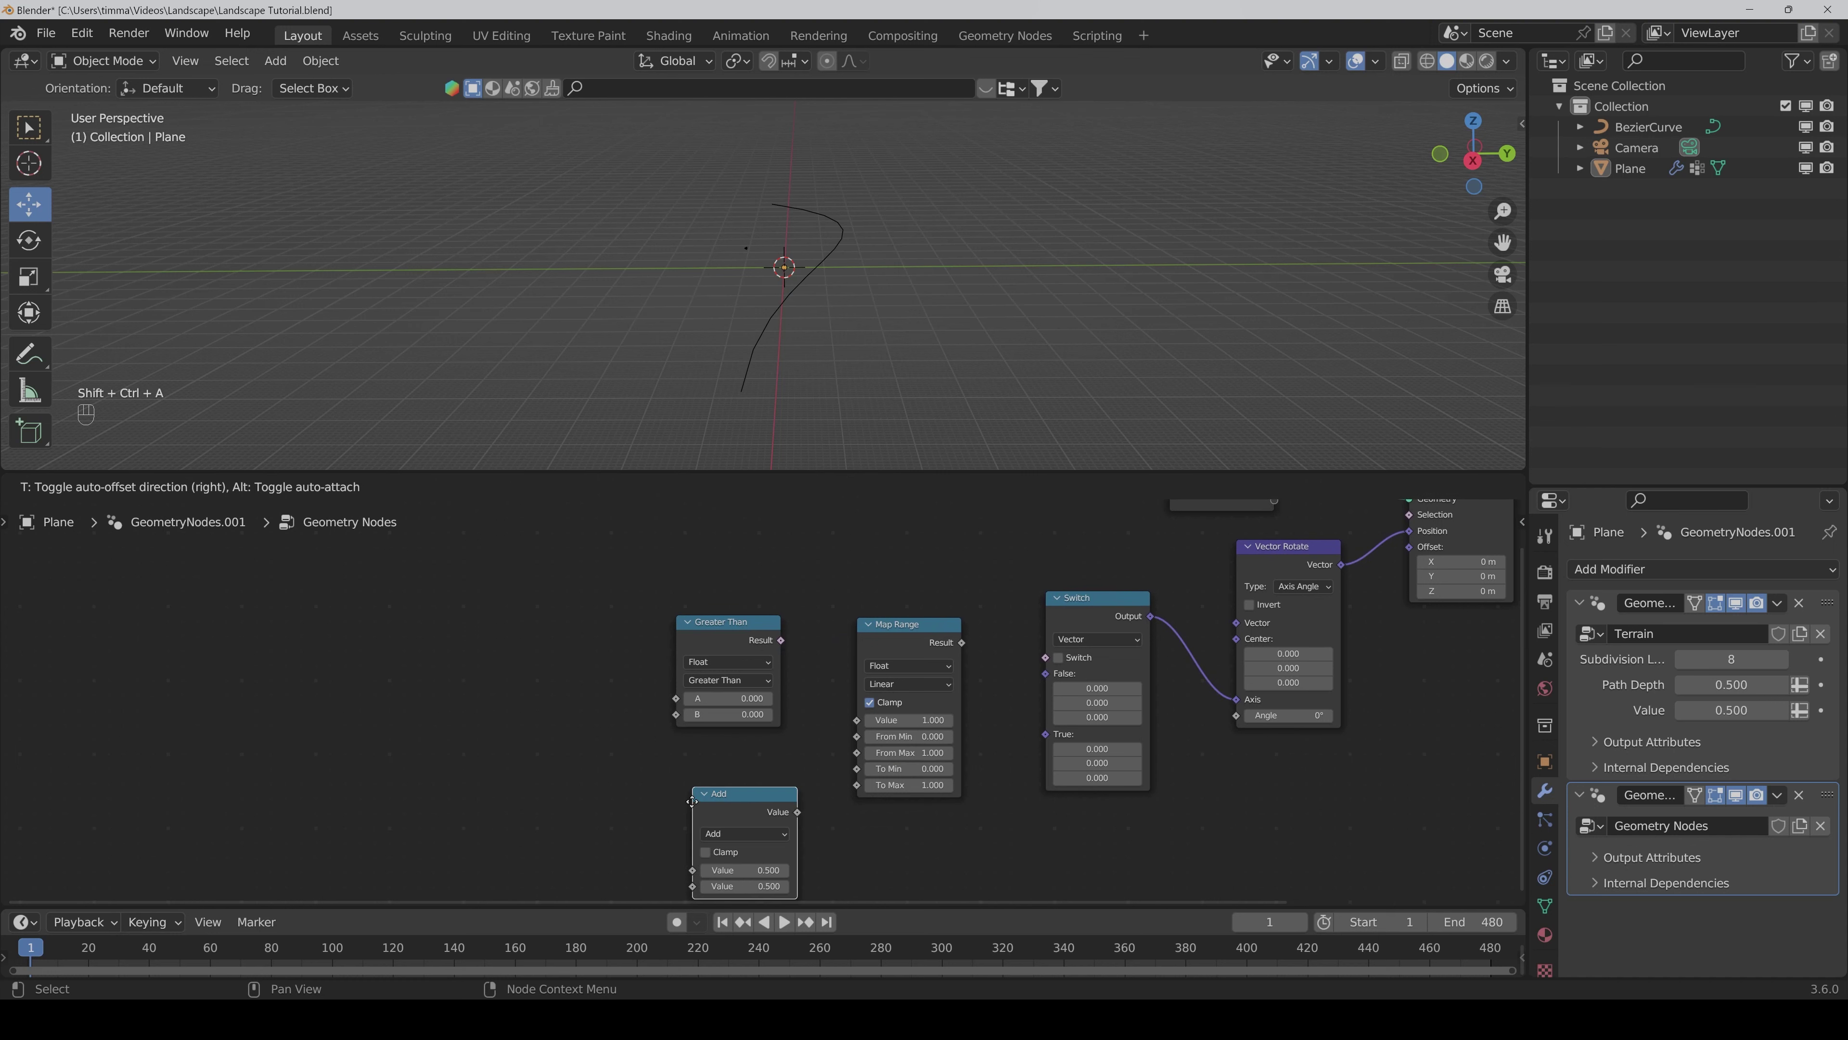
click(695, 776)
scroll(900, 837, up, 1)
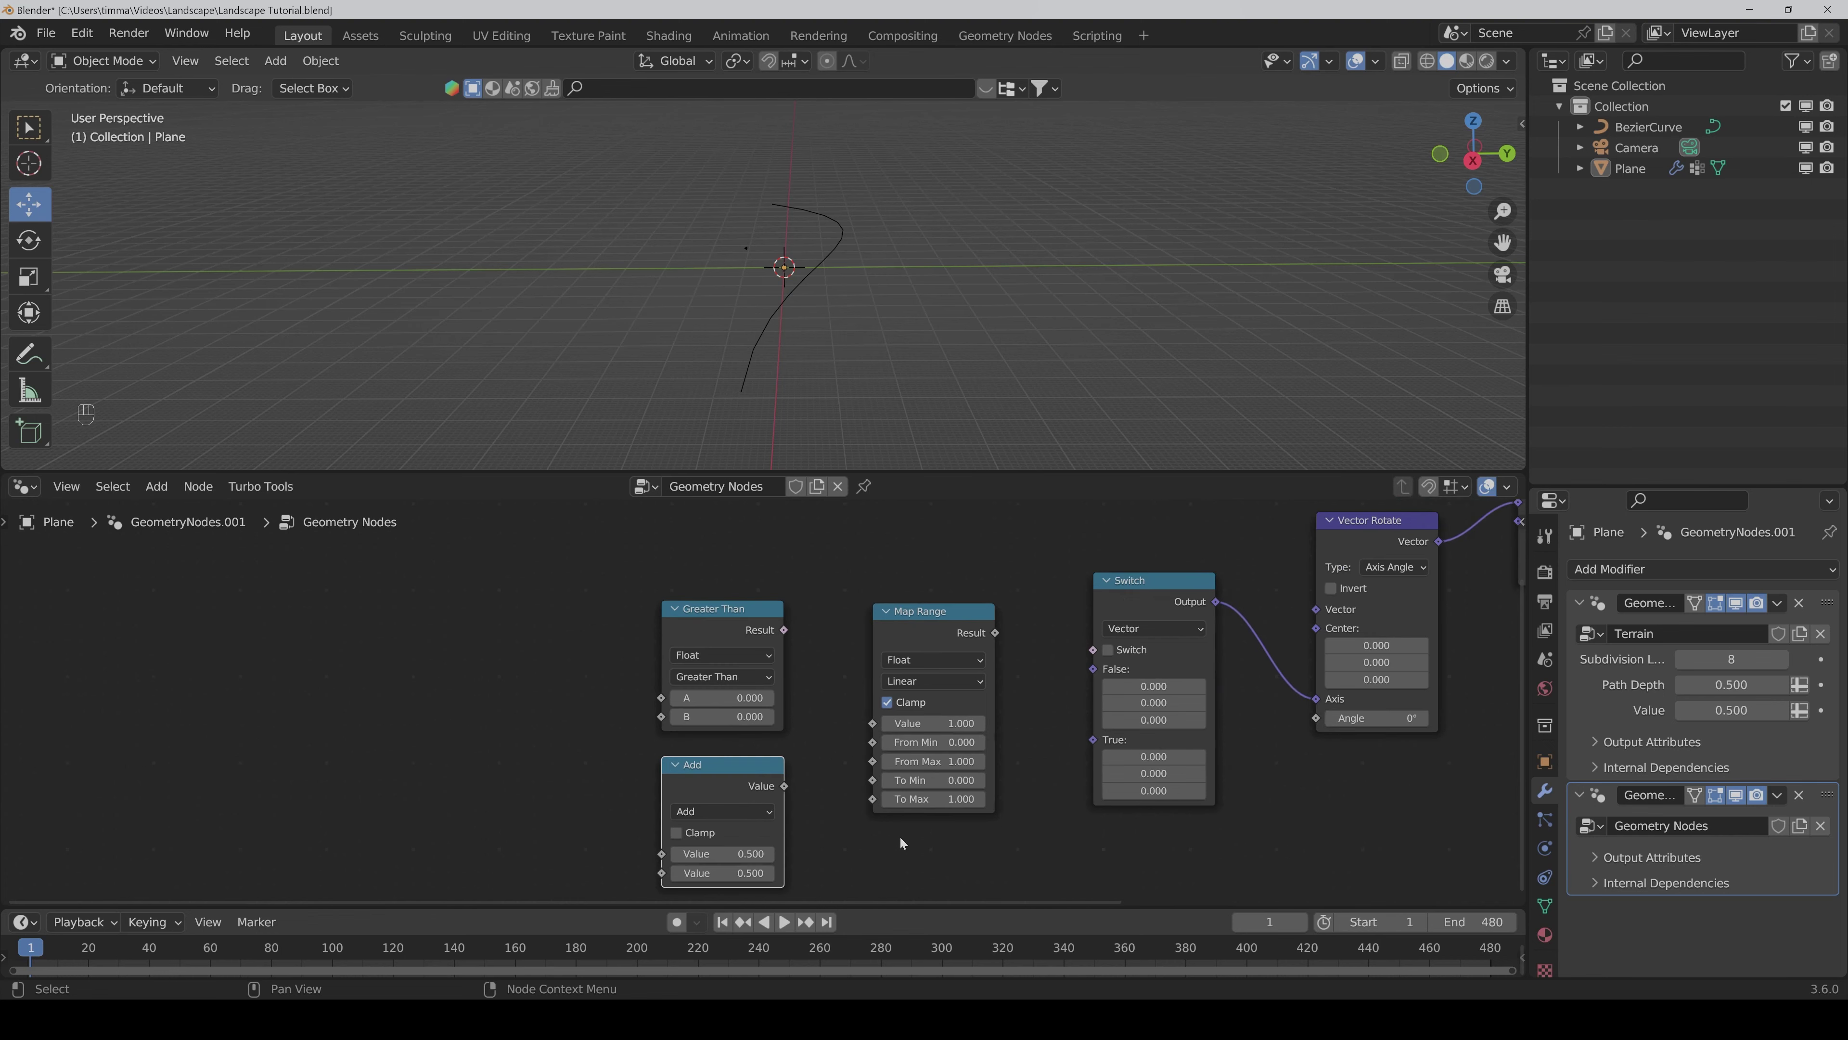
middle_drag(900, 836, 885, 751)
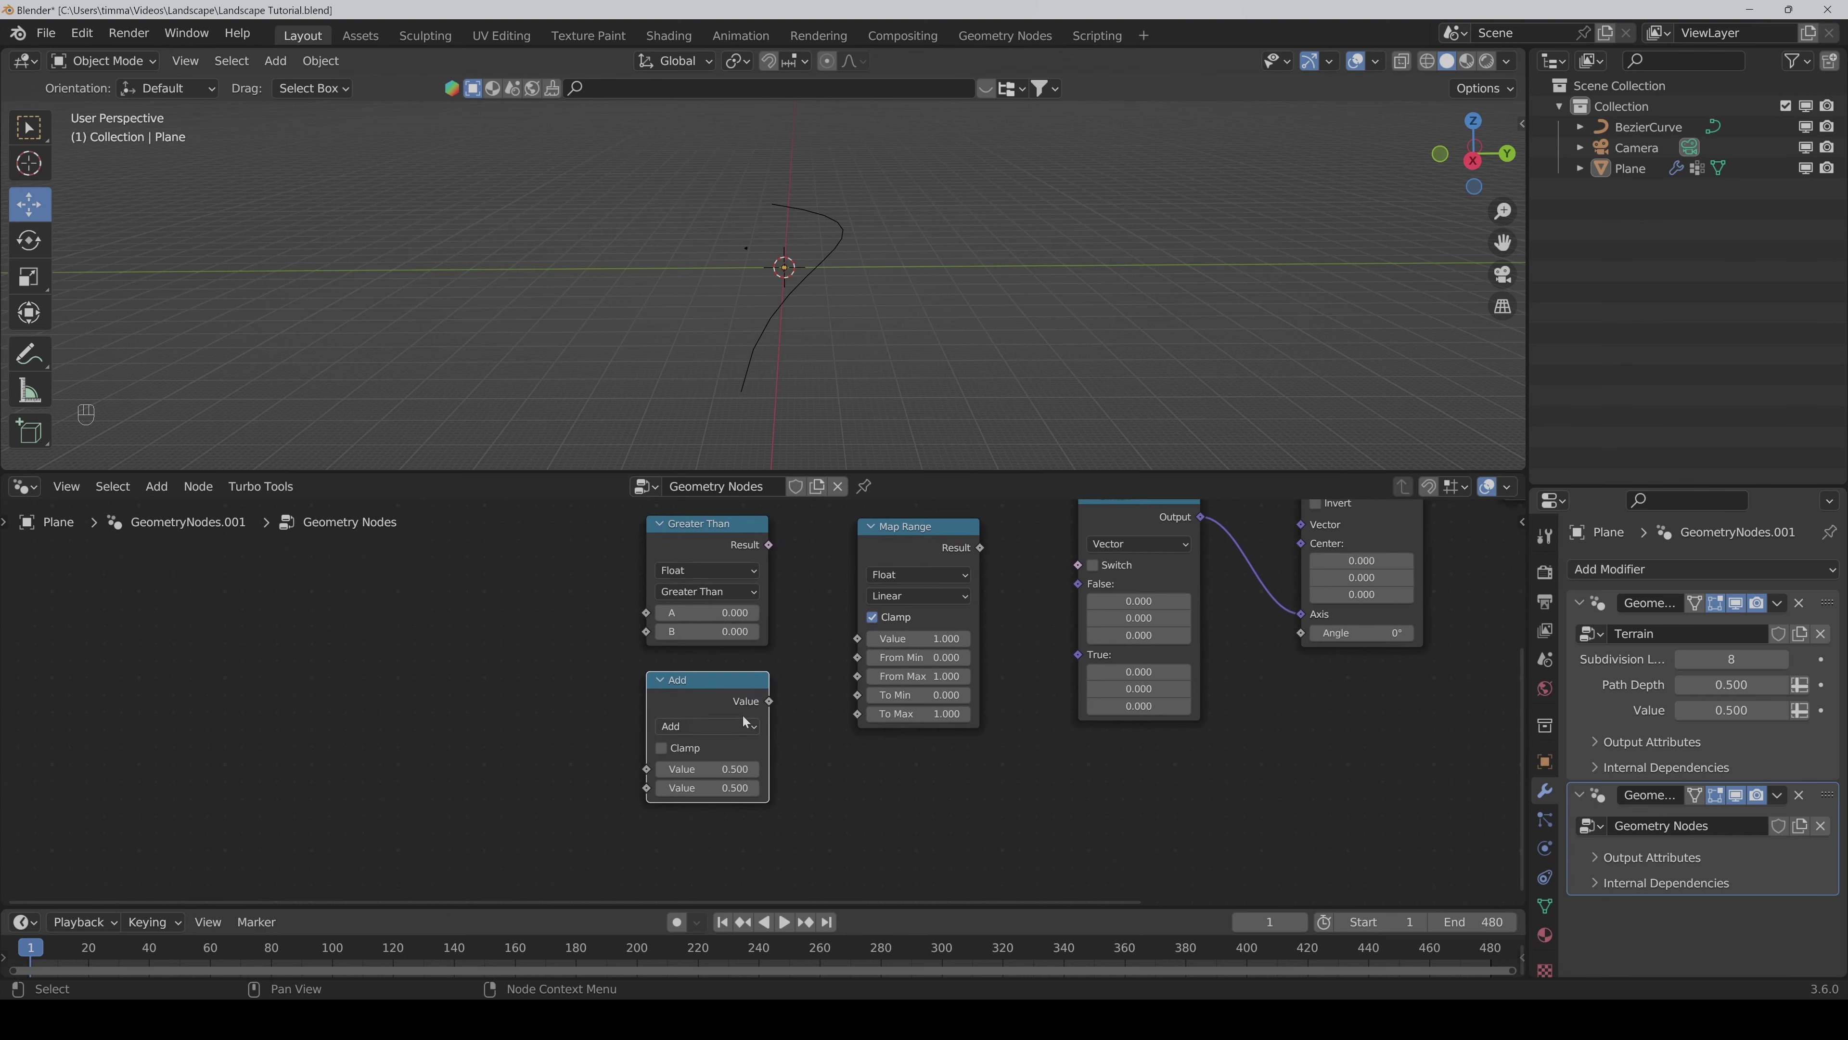
click(687, 726)
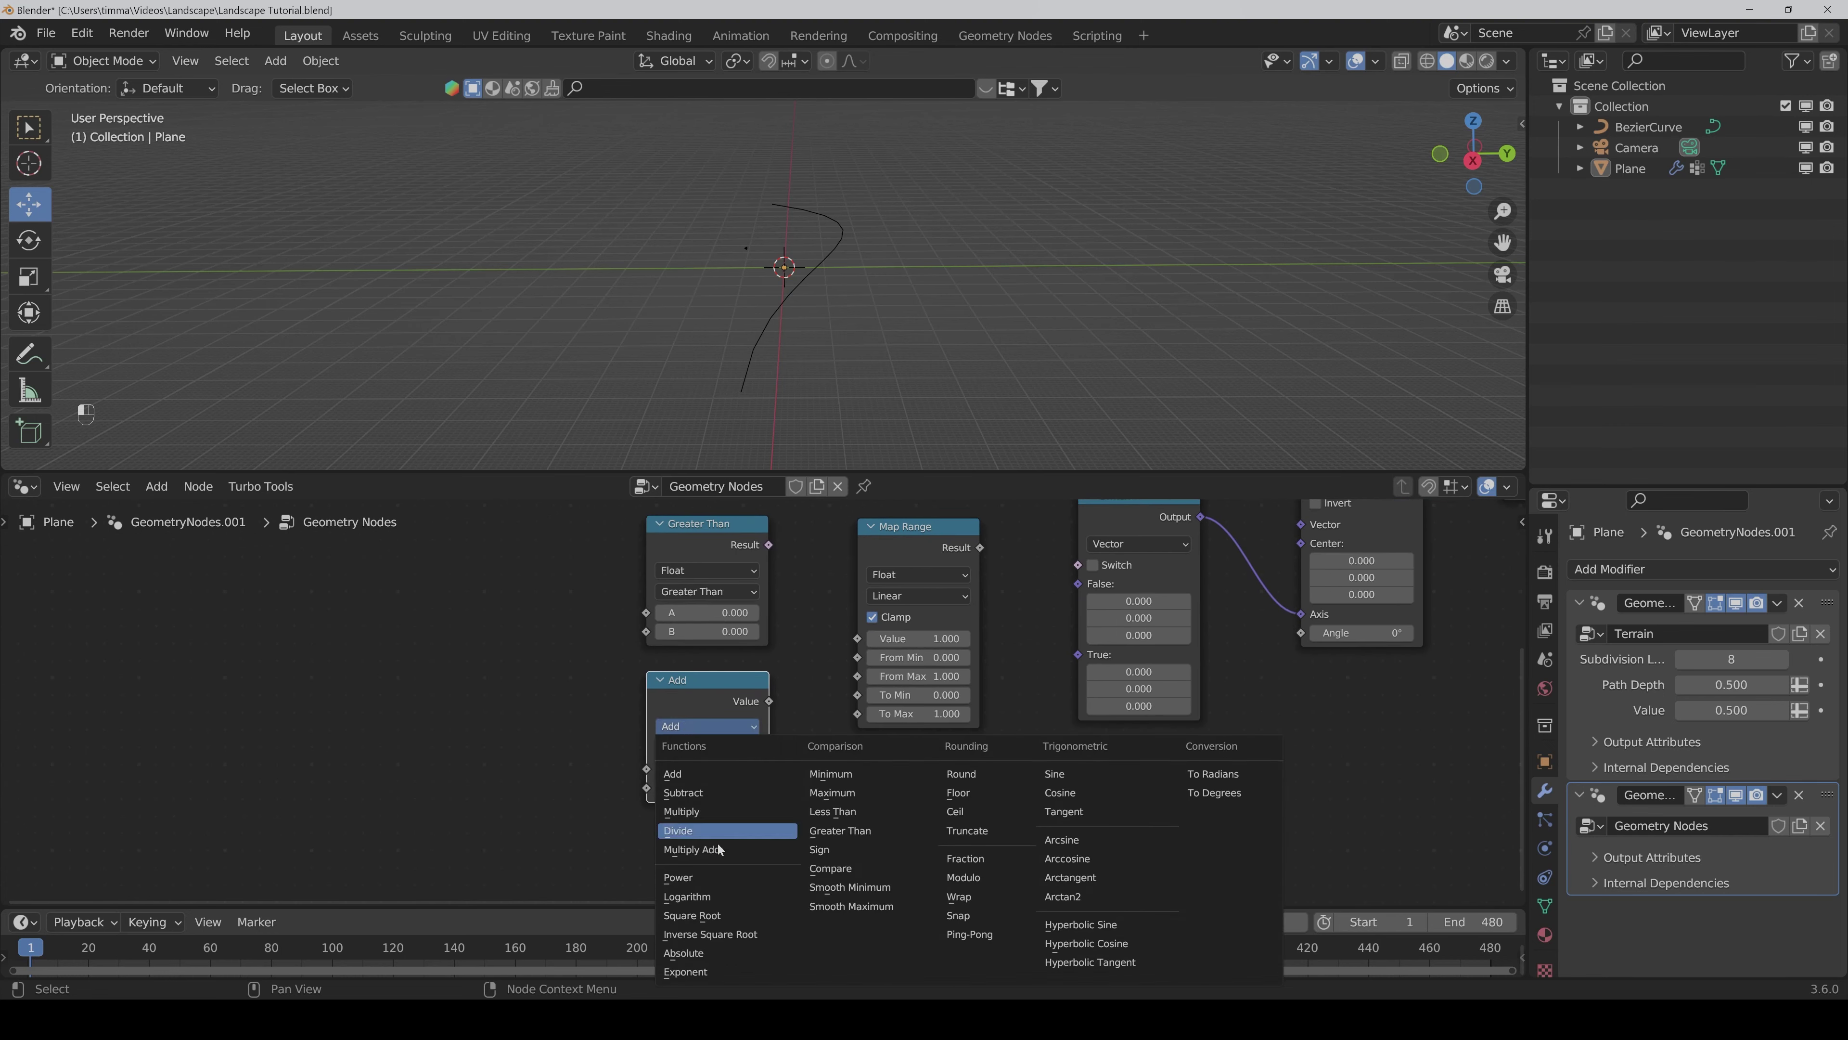
click(684, 952)
Step: Add another Math node below the Absolute node and set its operation to To Radians
scroll(920, 793, down, 1)
scroll(919, 792, down, 1)
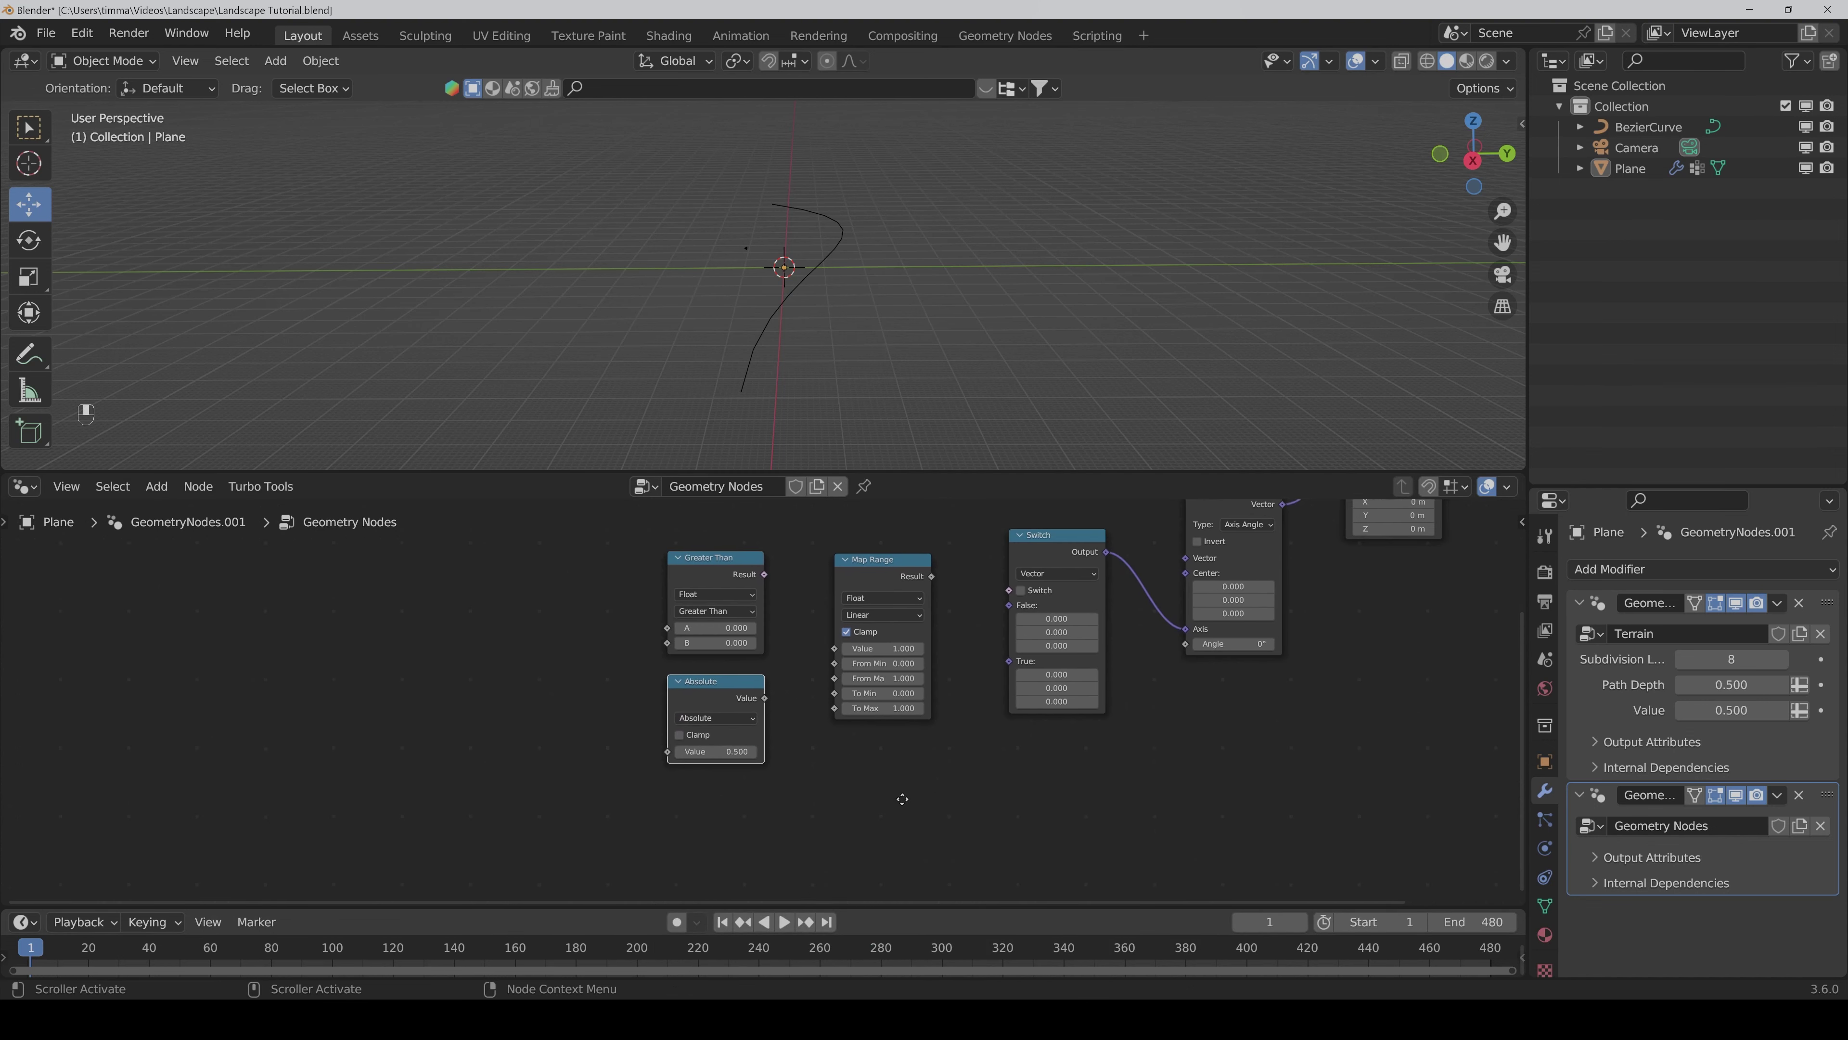
middle_drag(857, 824, 840, 774)
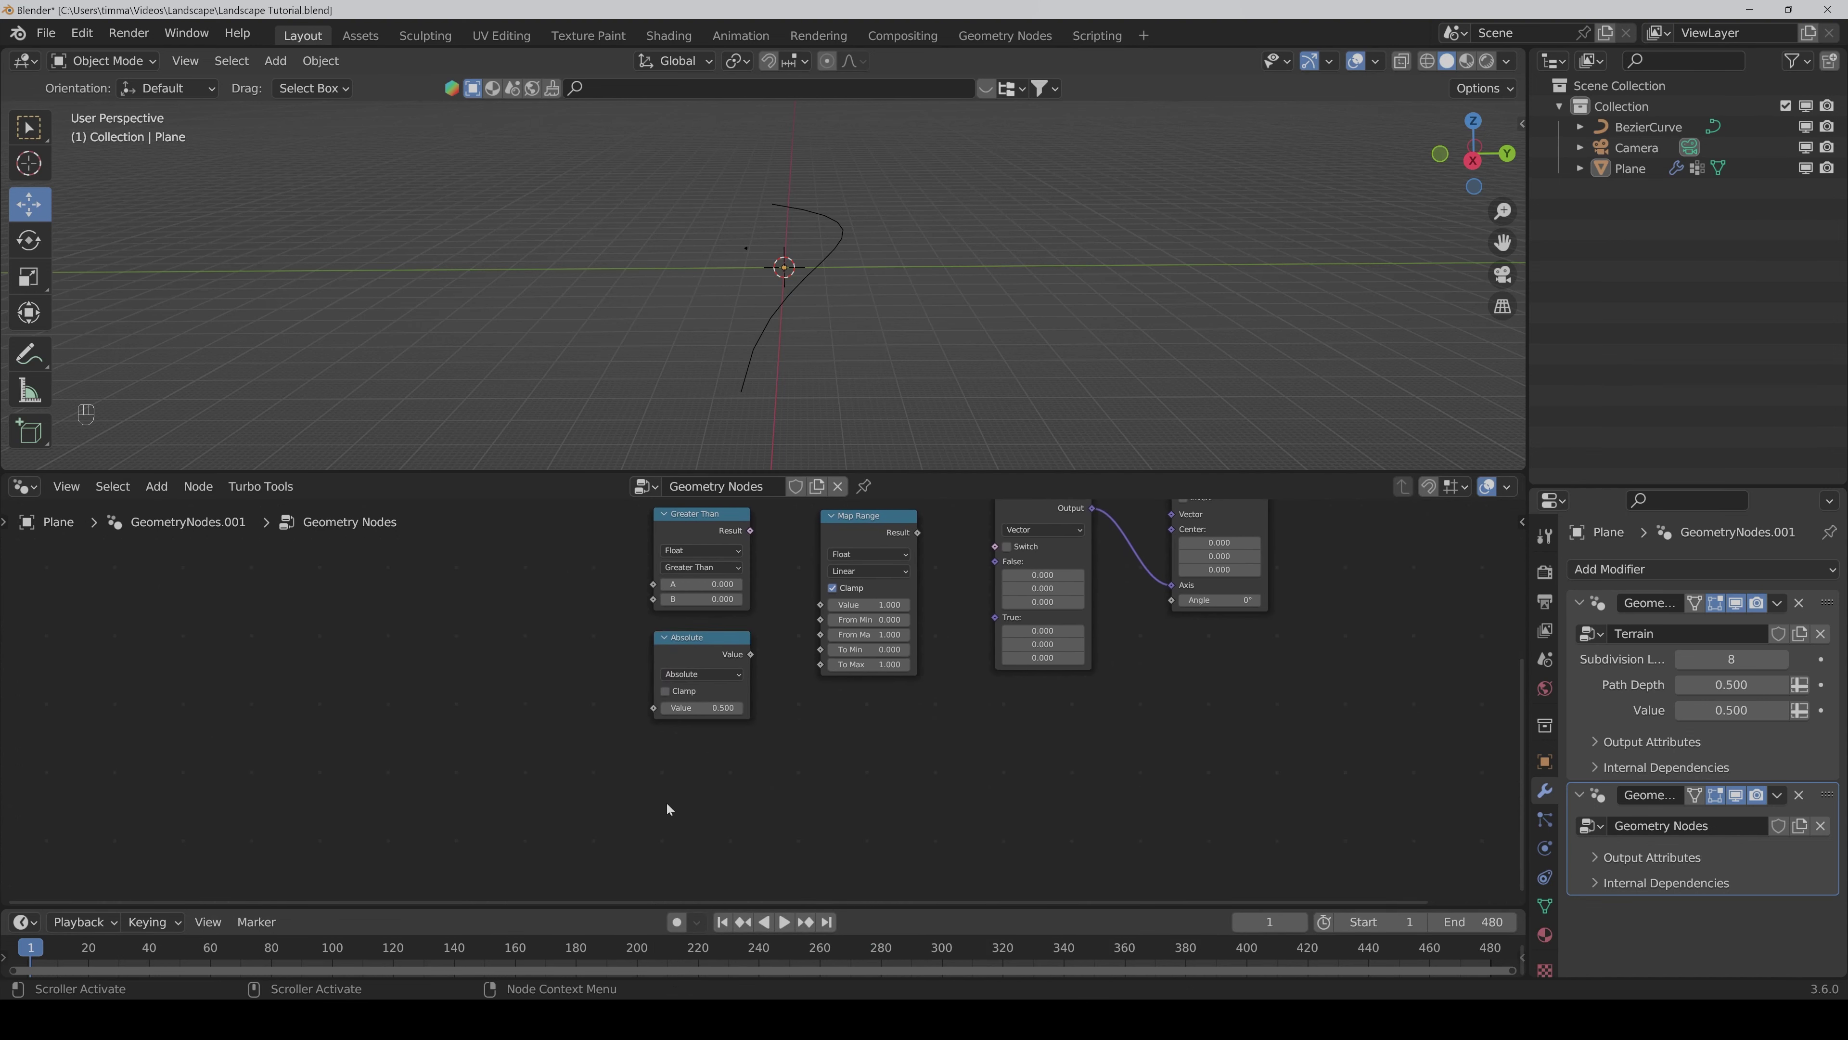
key(ctrl+shift+a)
text(math)
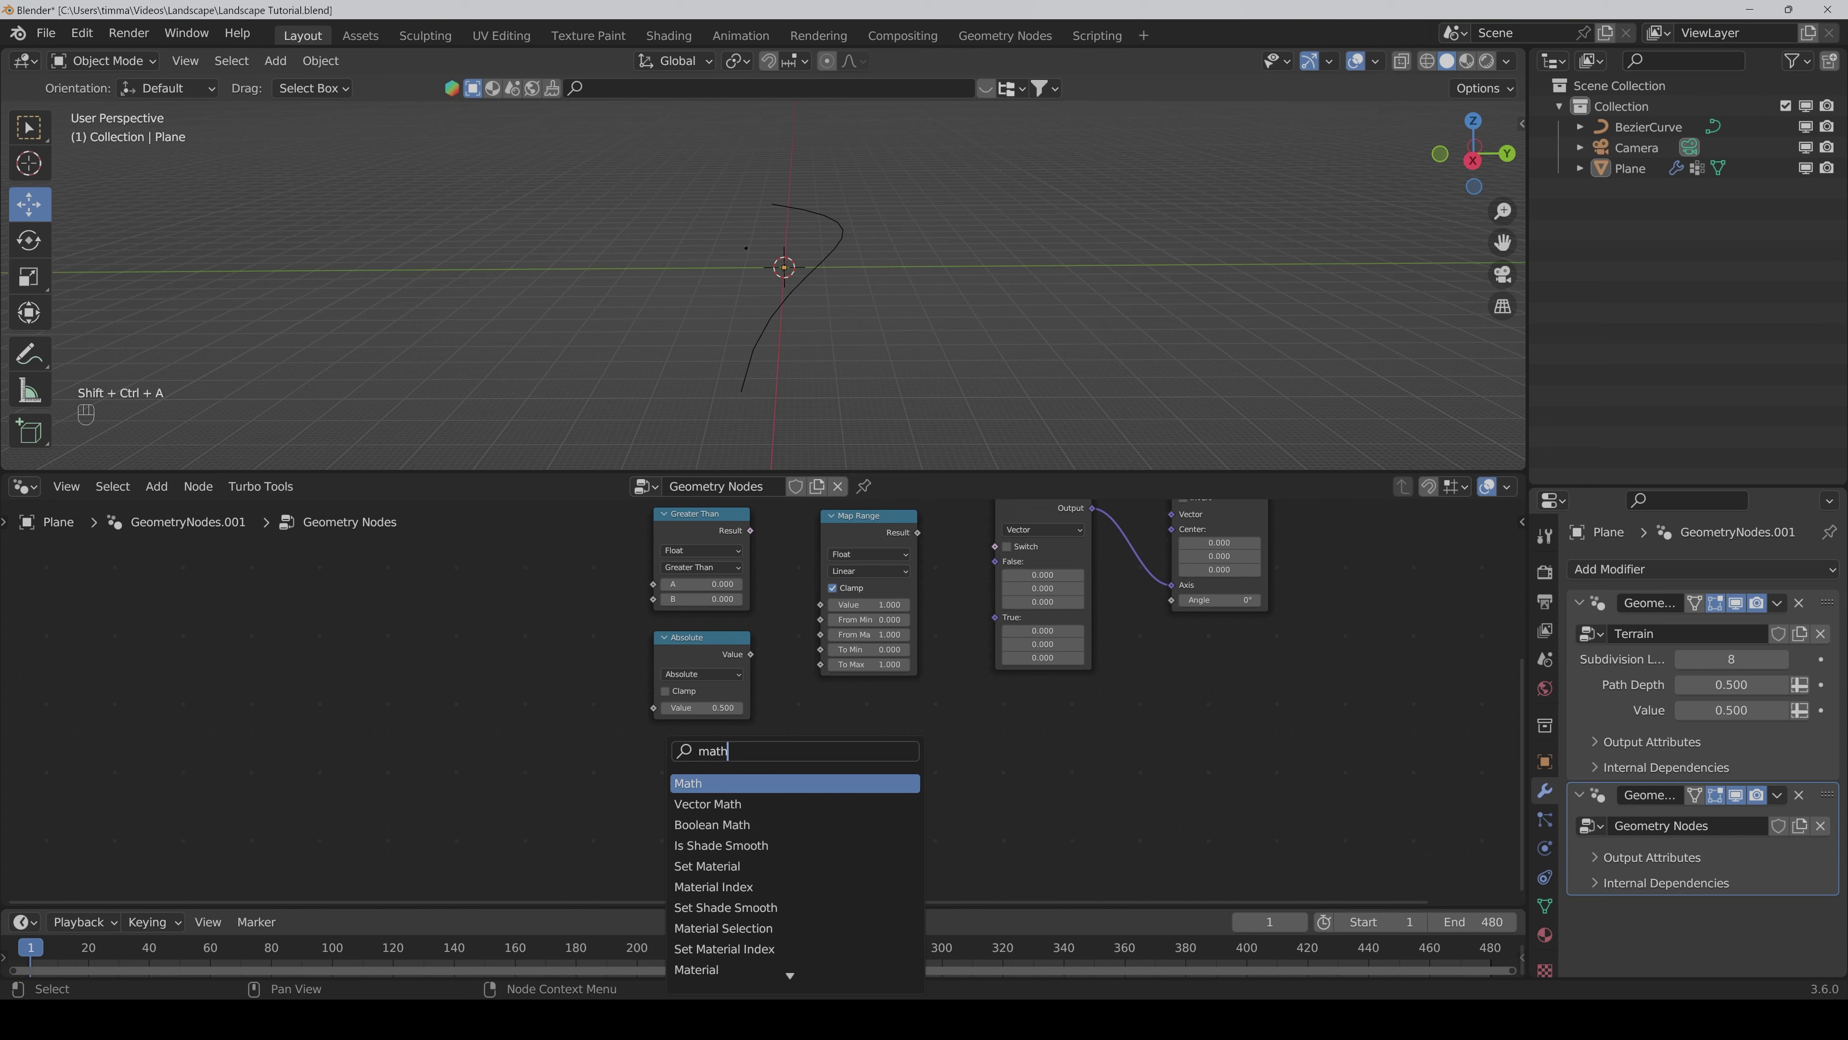
key(Return)
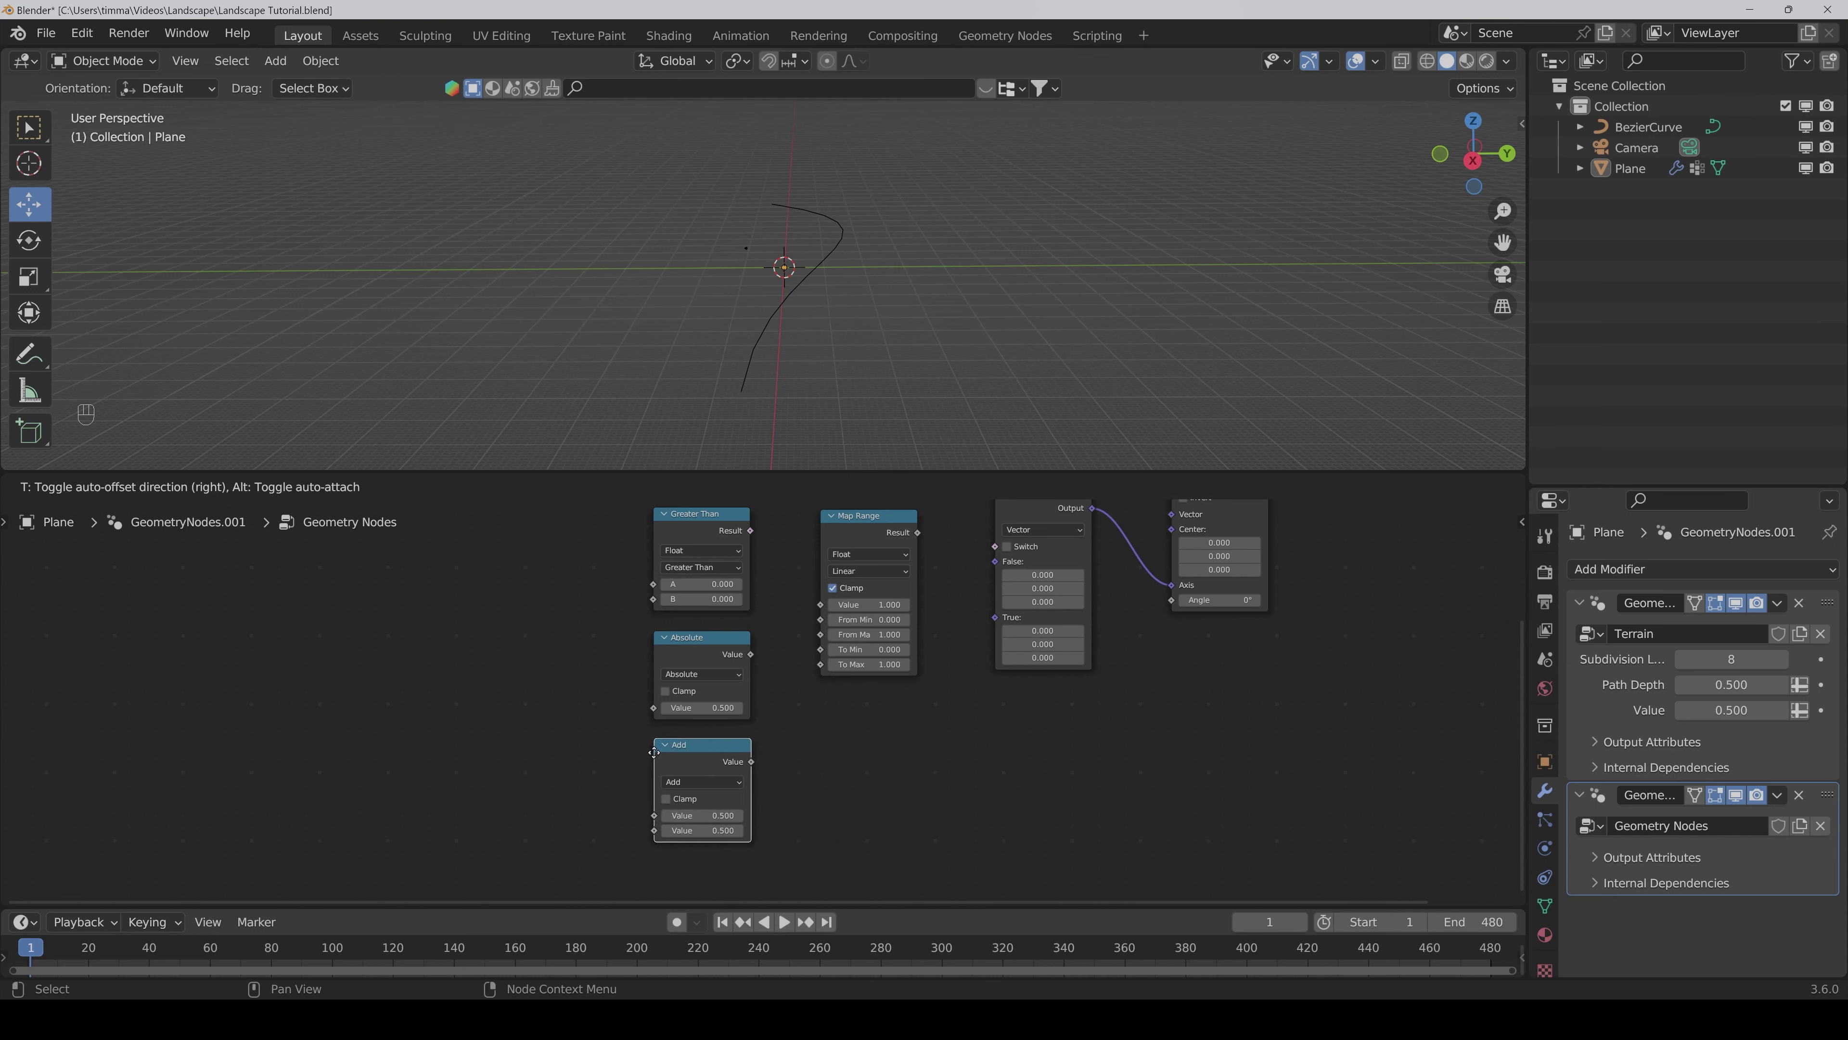
click(654, 756)
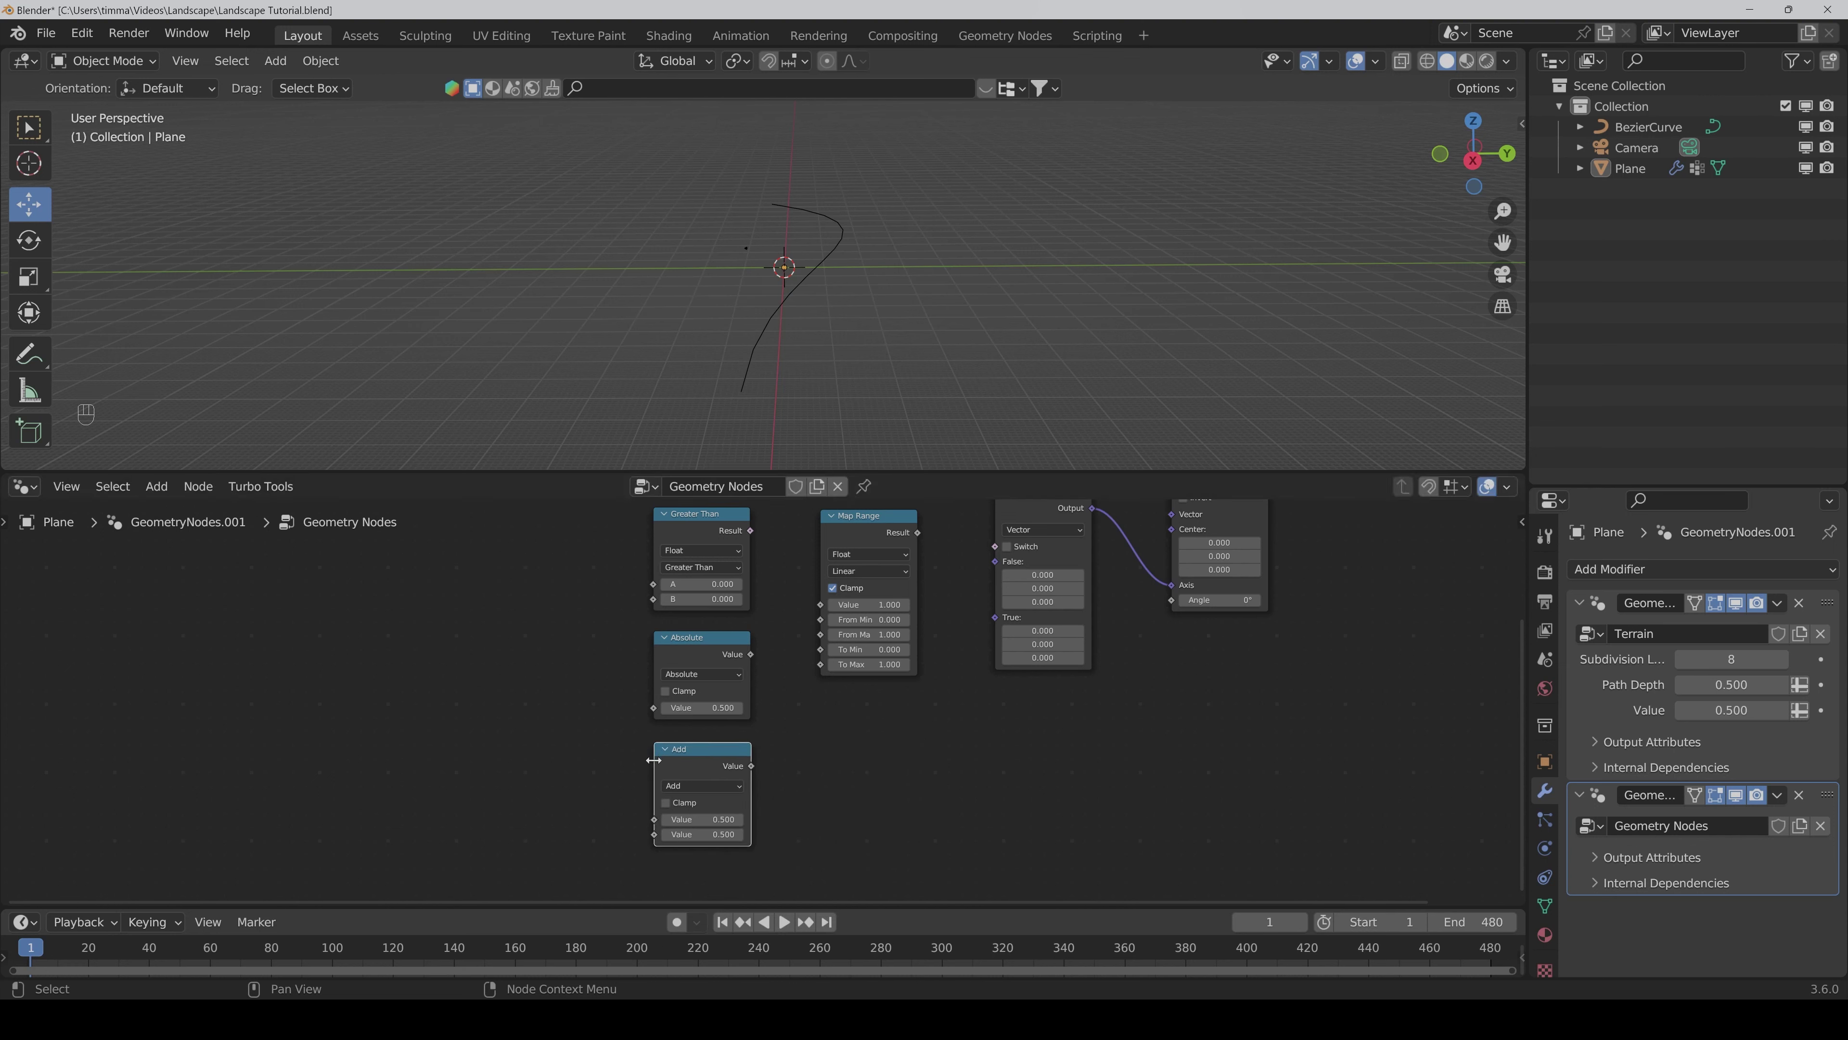
click(691, 783)
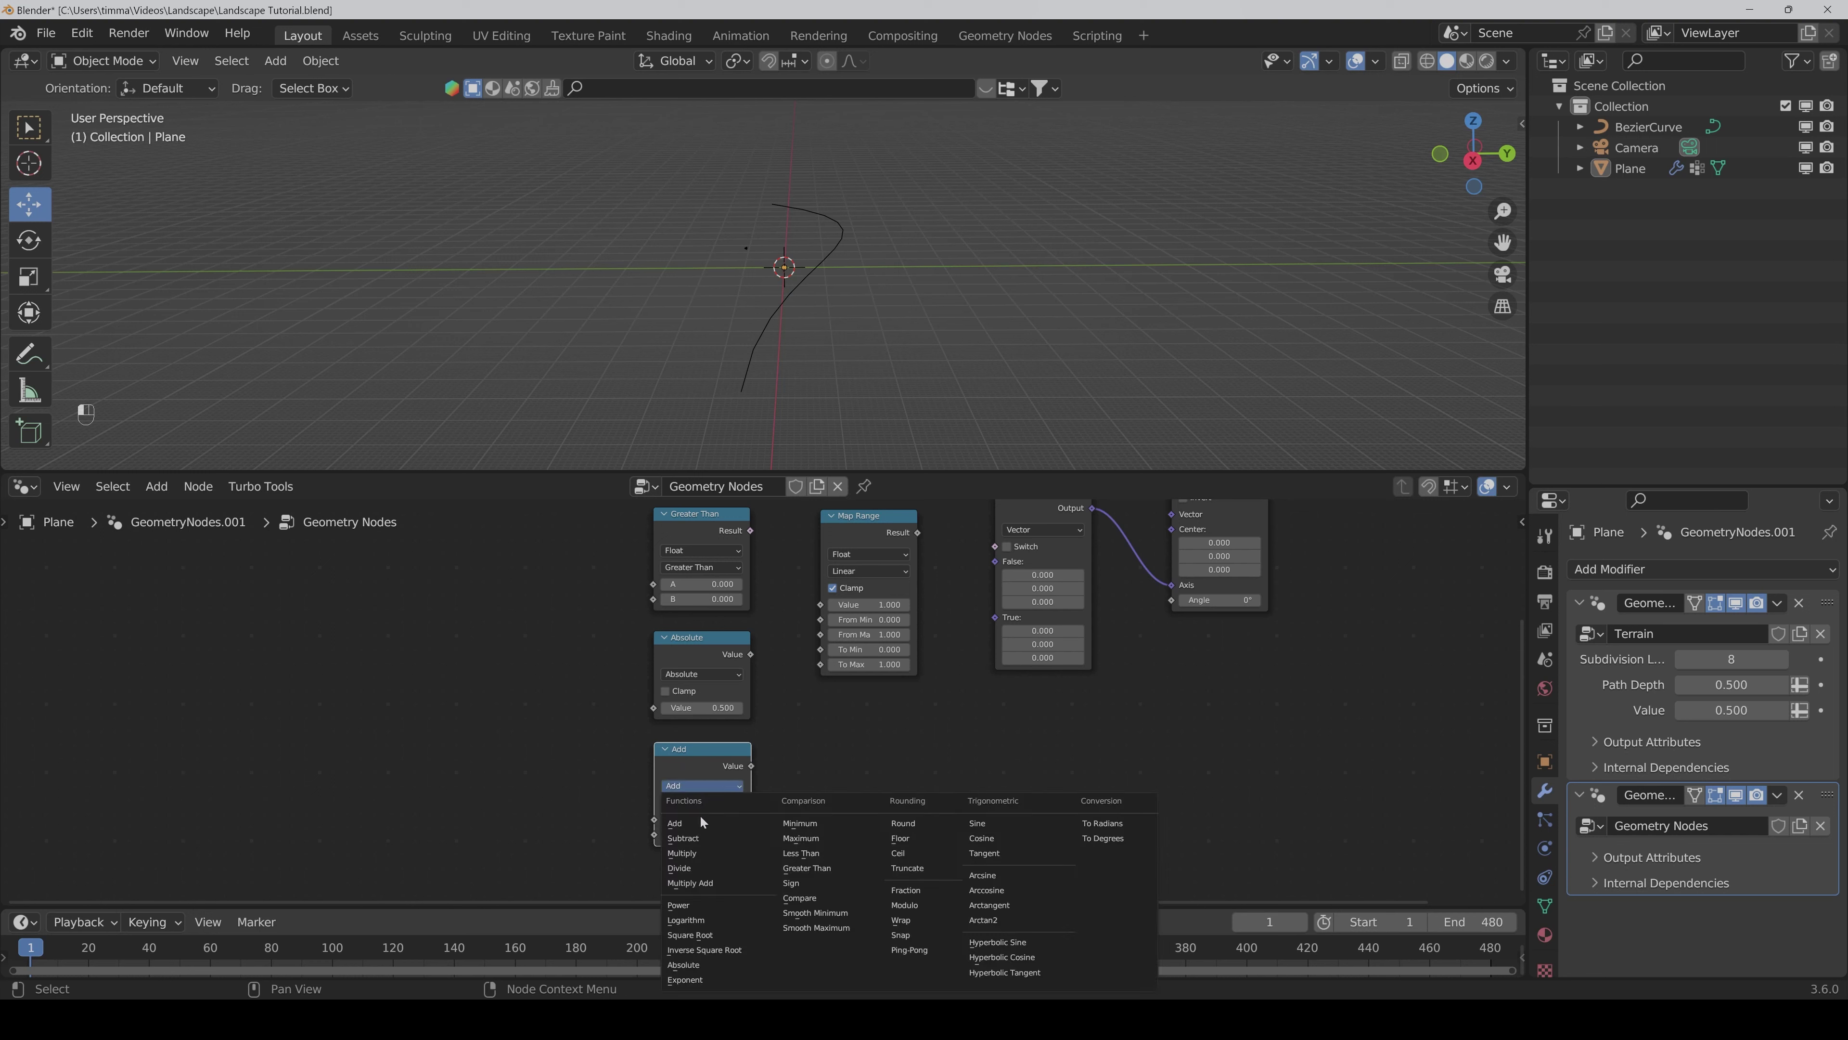
click(1107, 823)
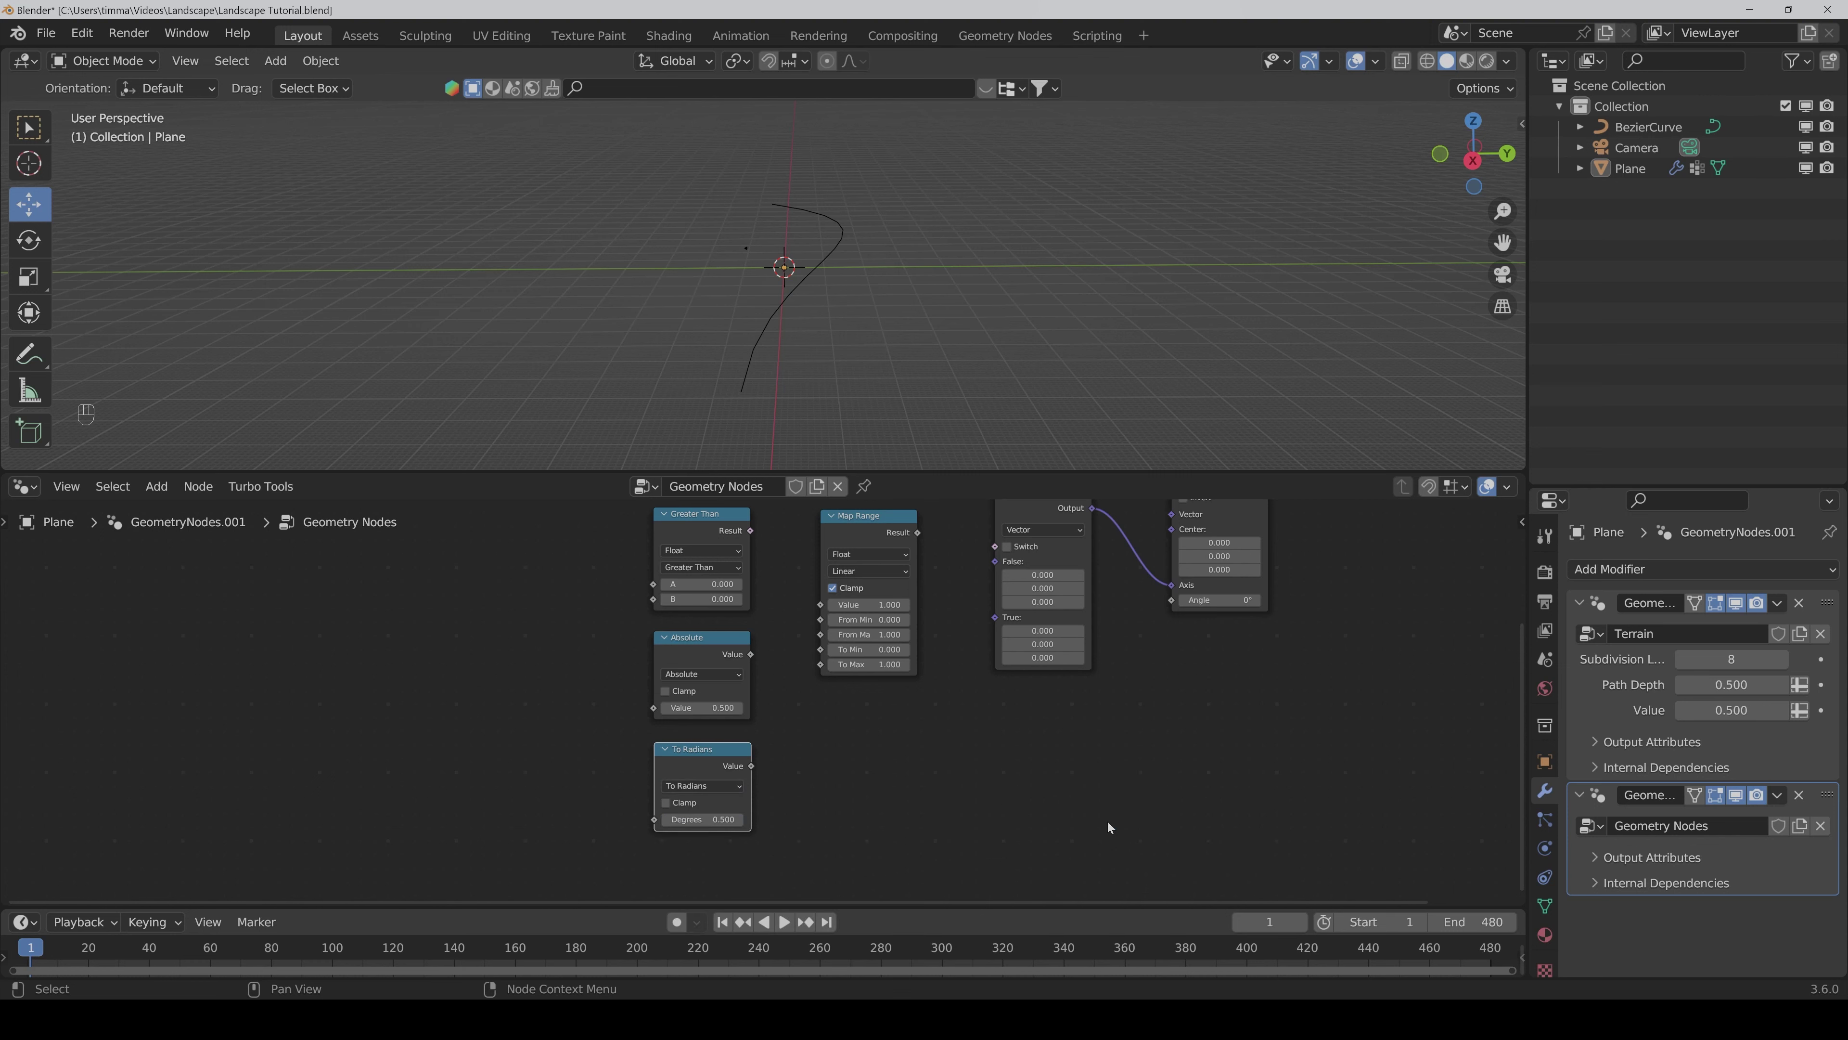
Step: Add a Separate XYZ node in front of the comparison and math nodes
middle_drag(786, 781, 875, 830)
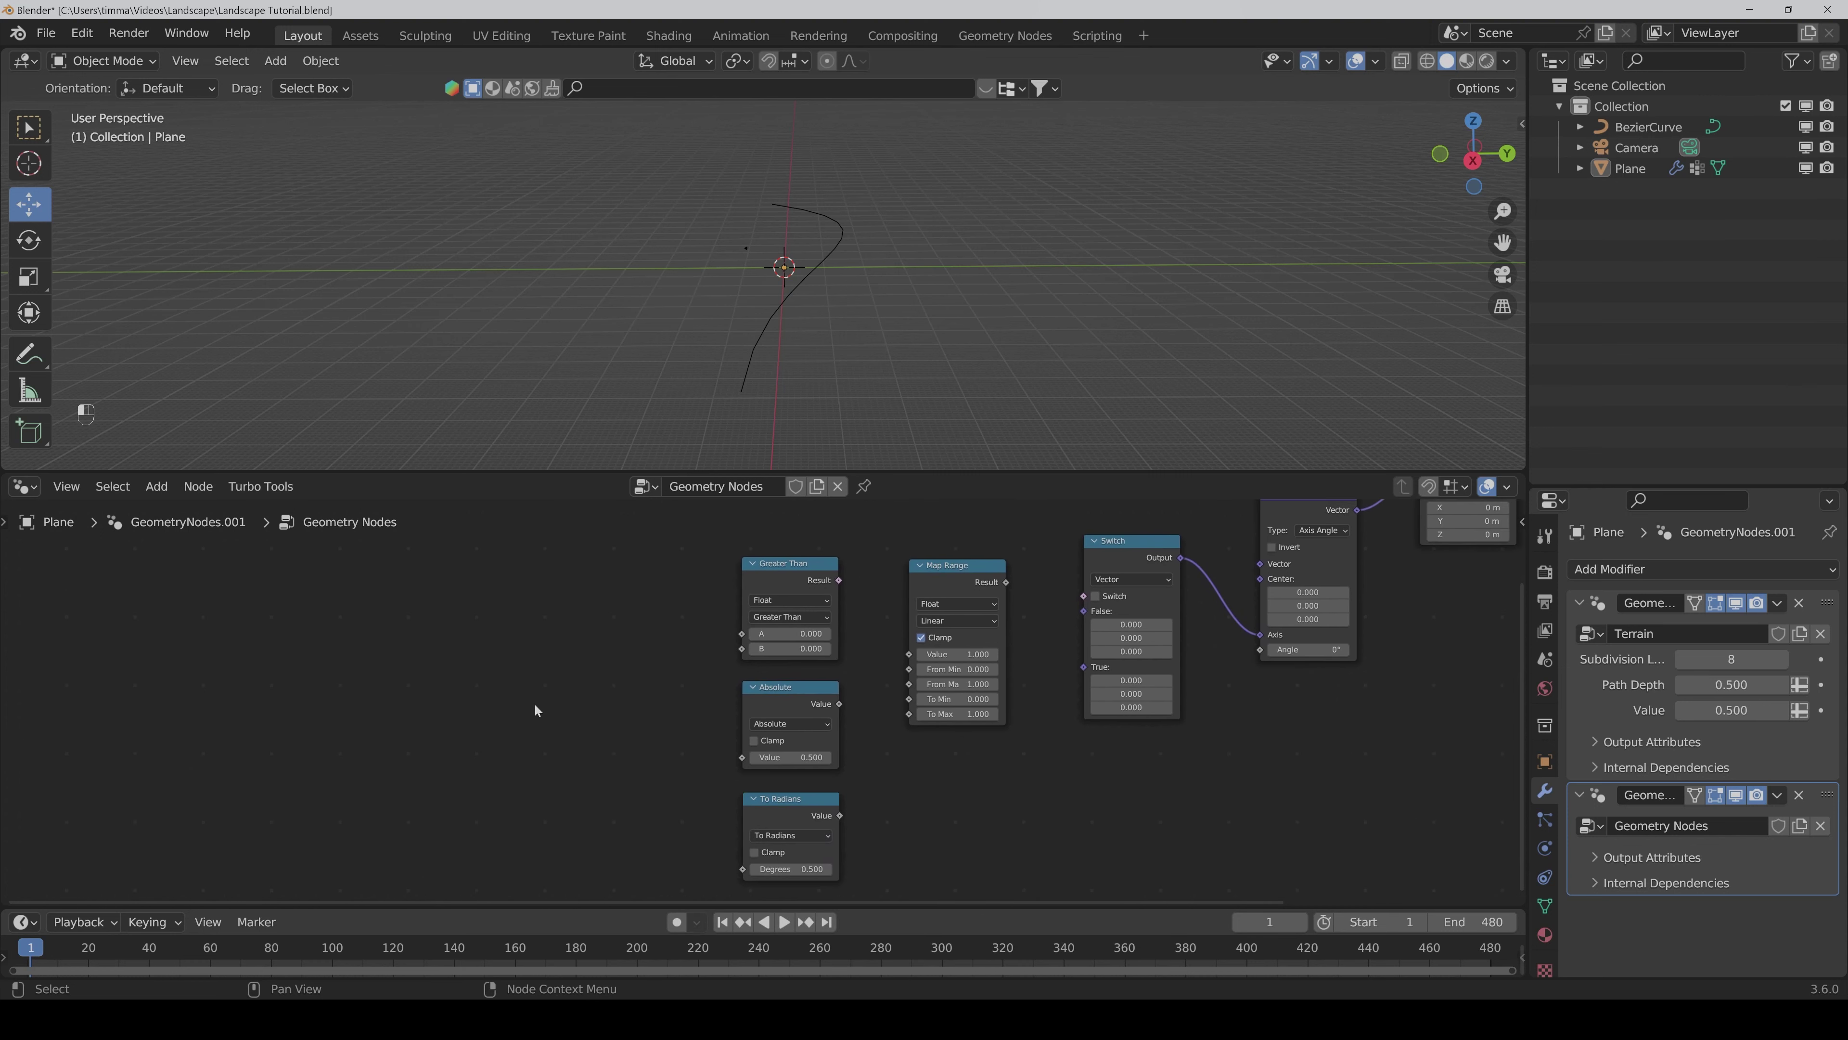
key(shift+ctrl+a)
text(sep)
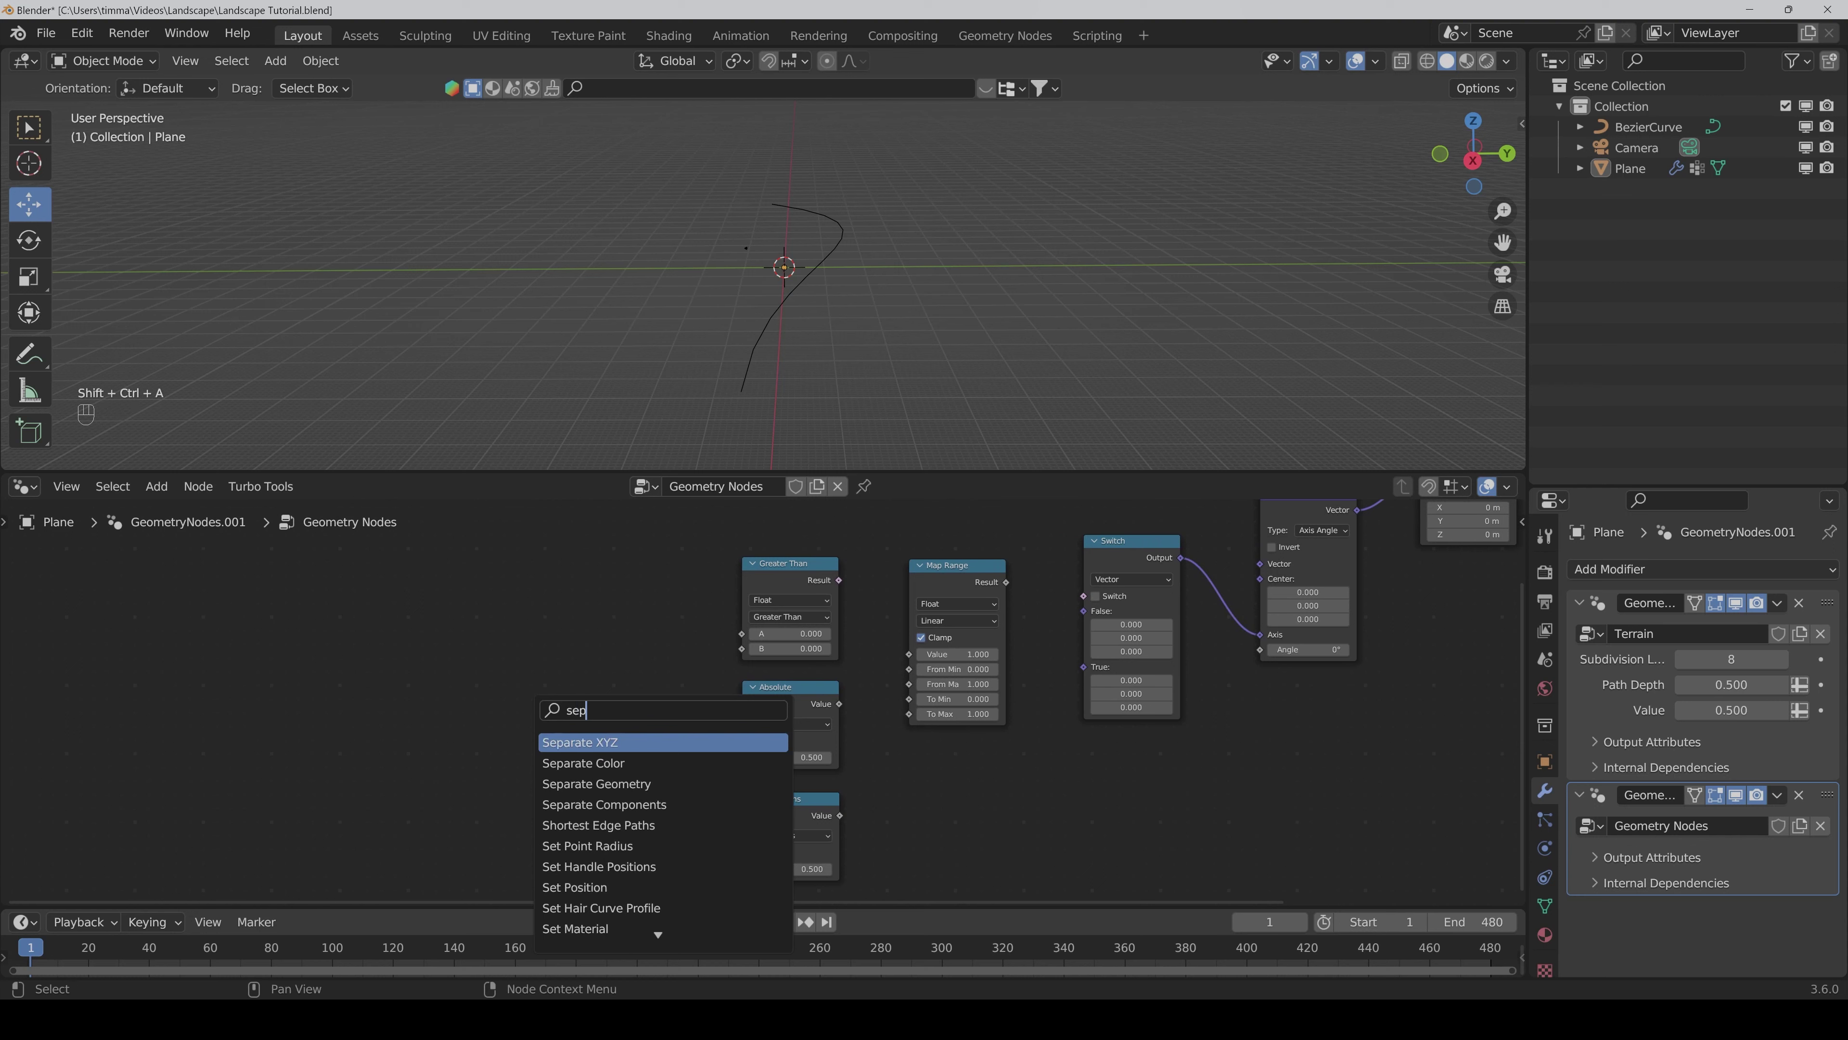
text(erate)
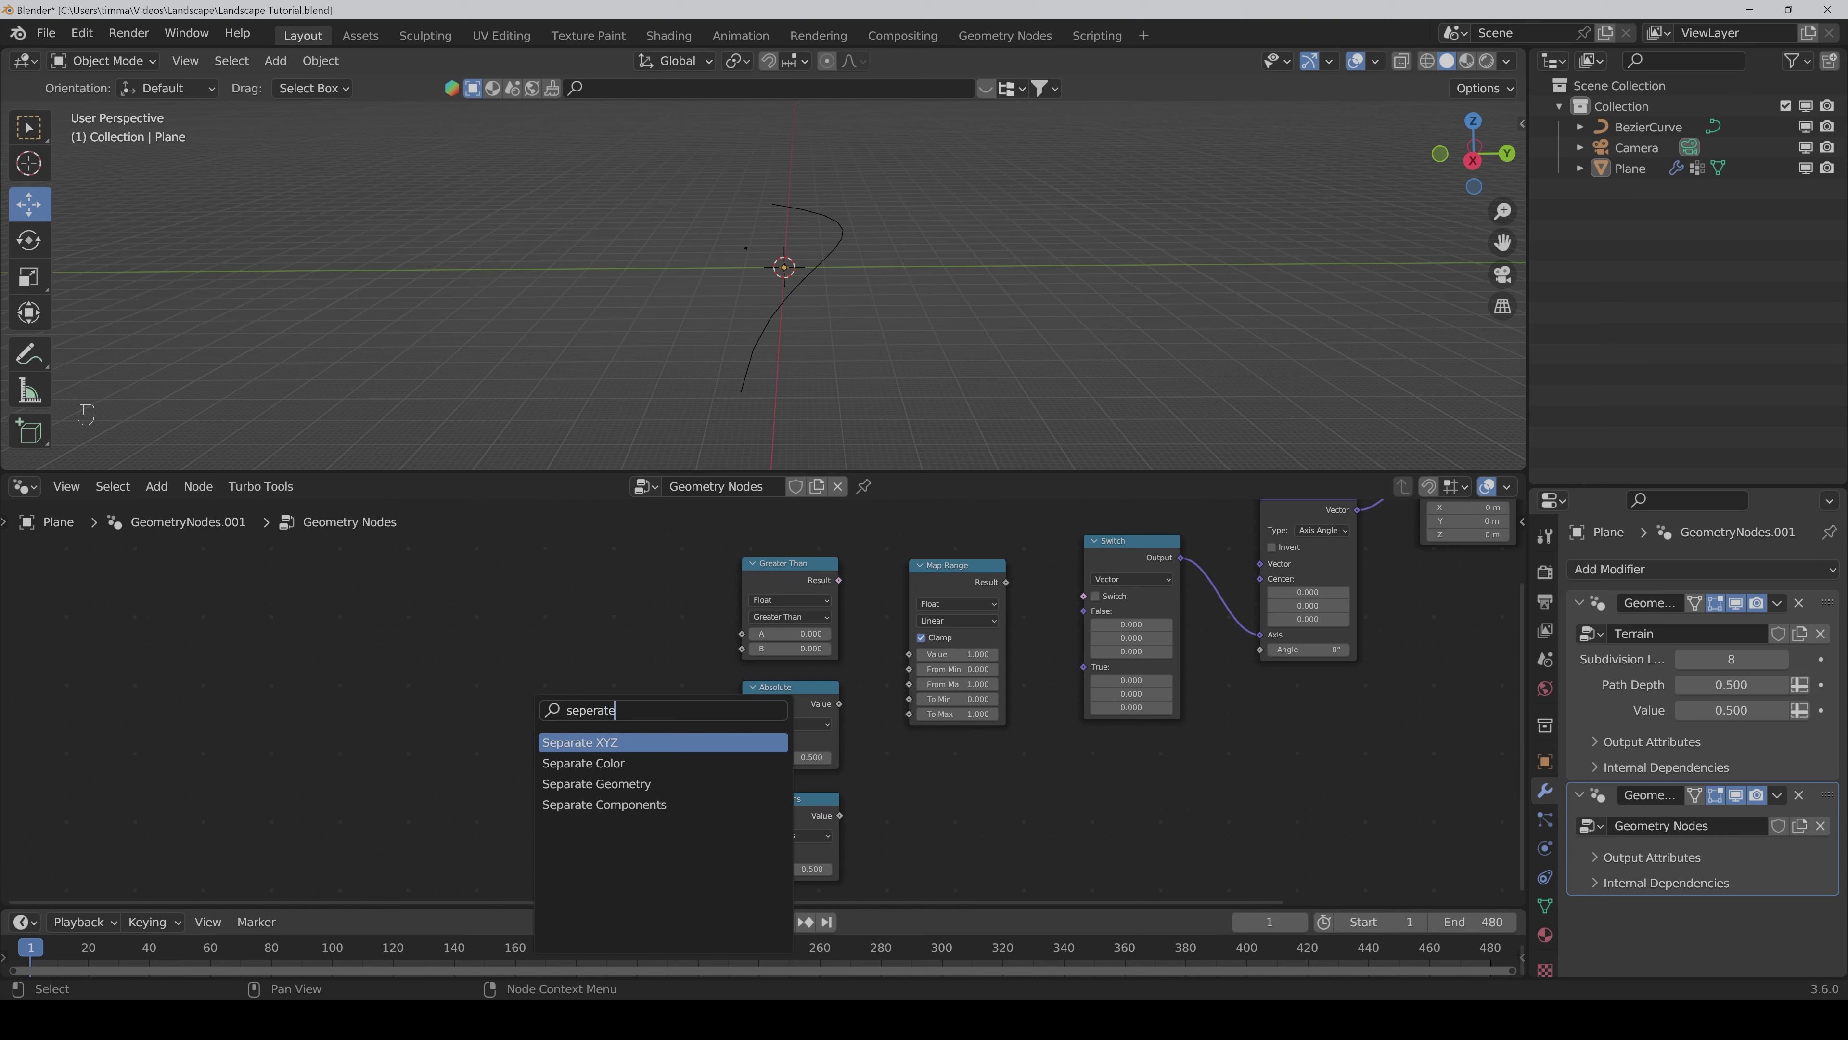
key(Return)
click(562, 689)
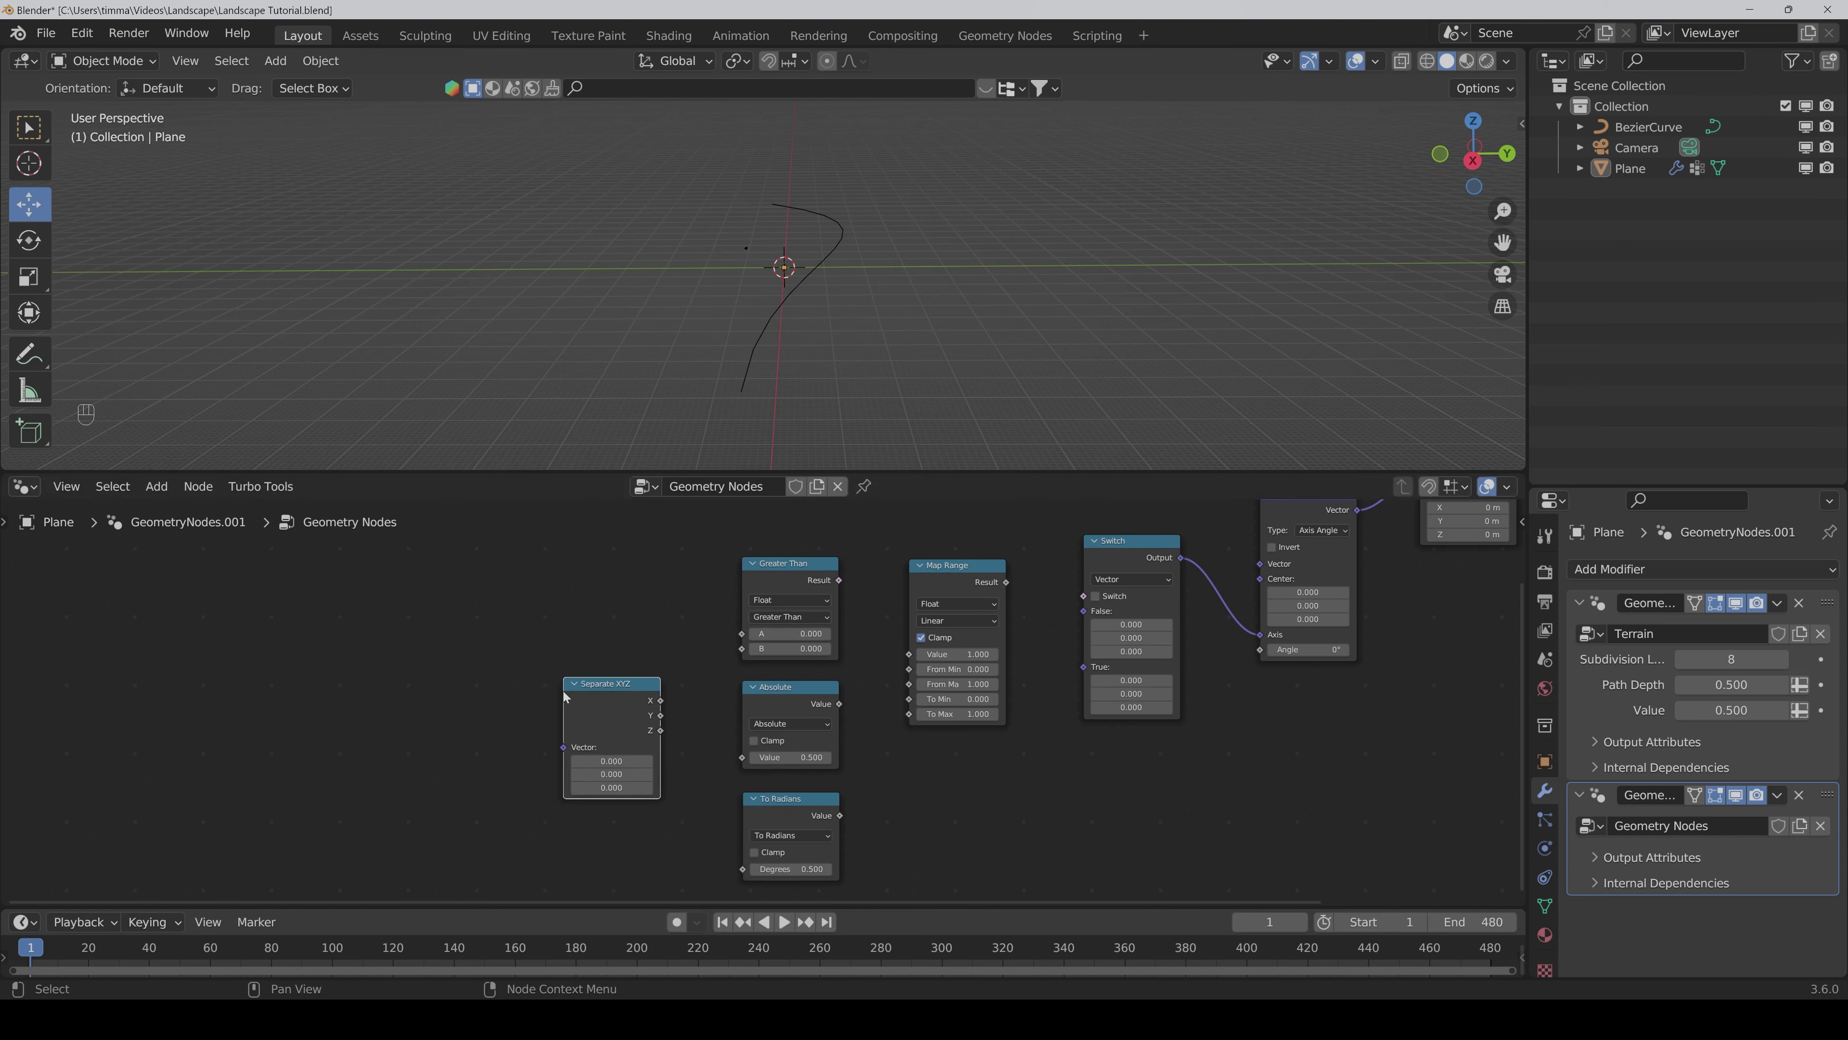
Step: Add a Position node and connect its output to the Vector input of Separate XYZ
middle_drag(404, 654, 443, 671)
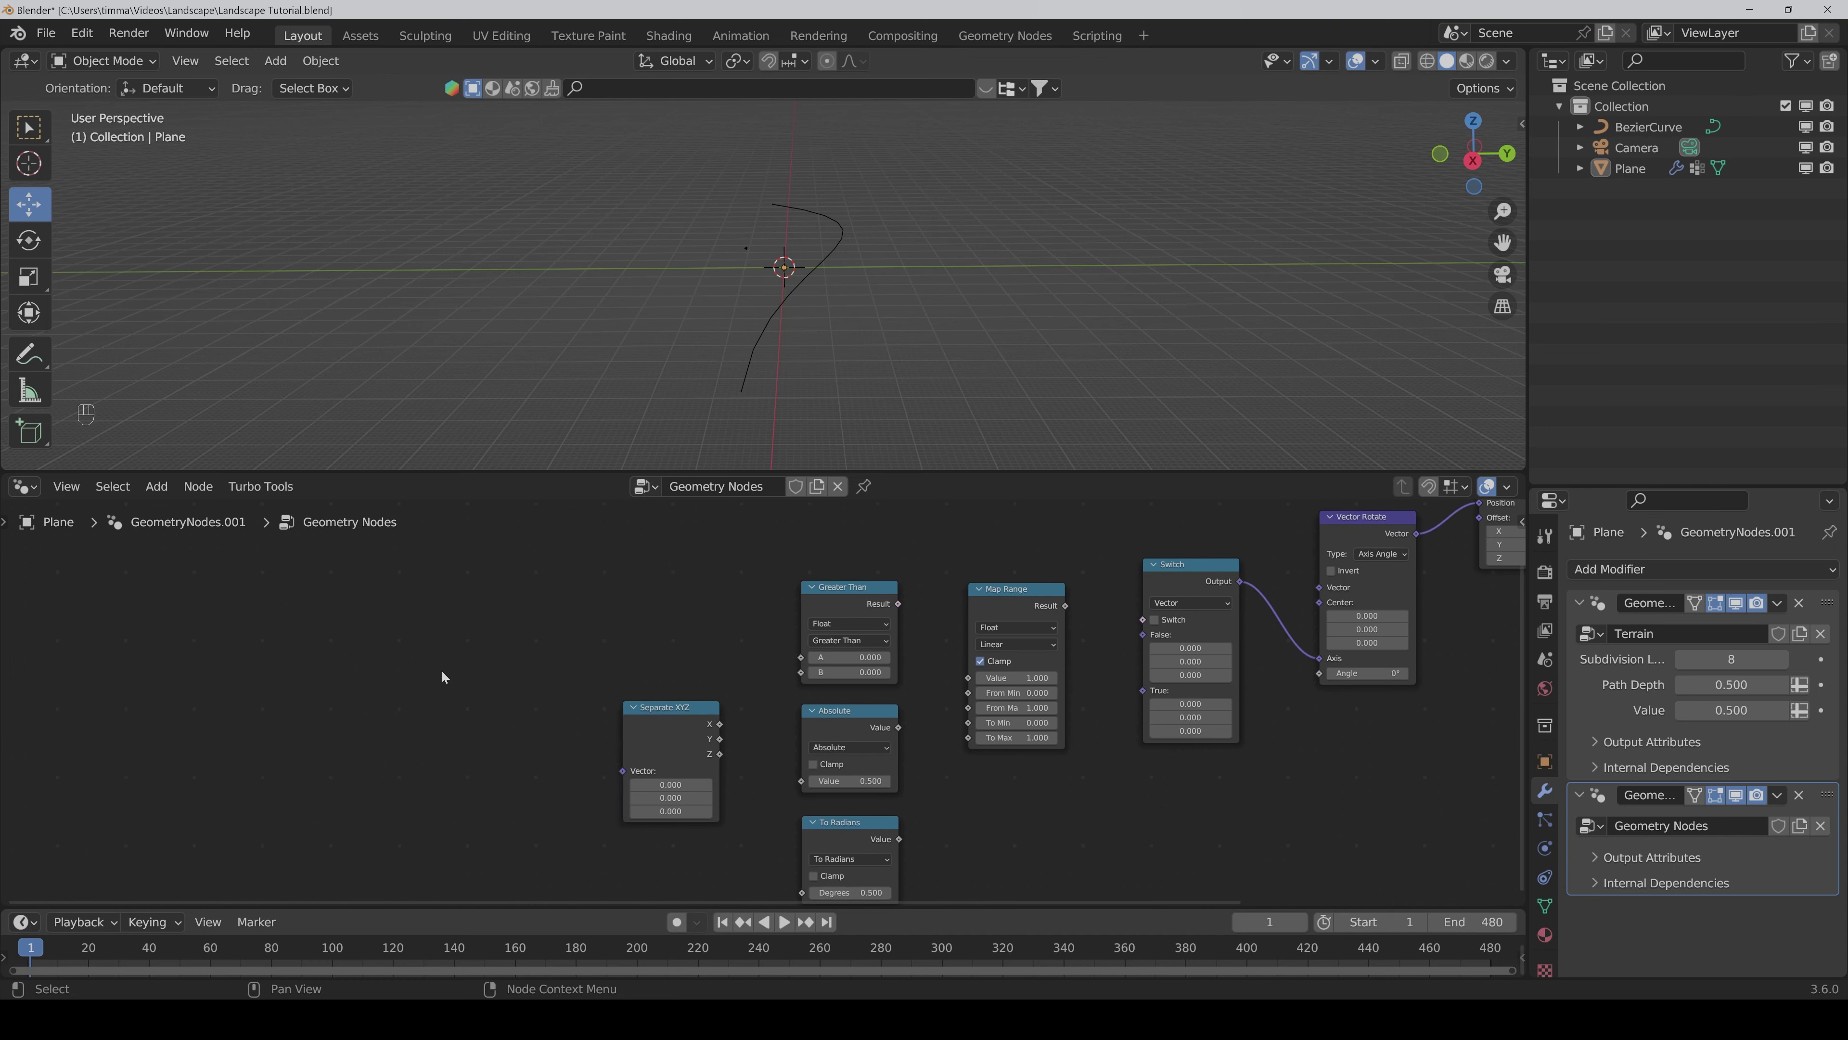
key(shift+ctrl+a)
text(pos)
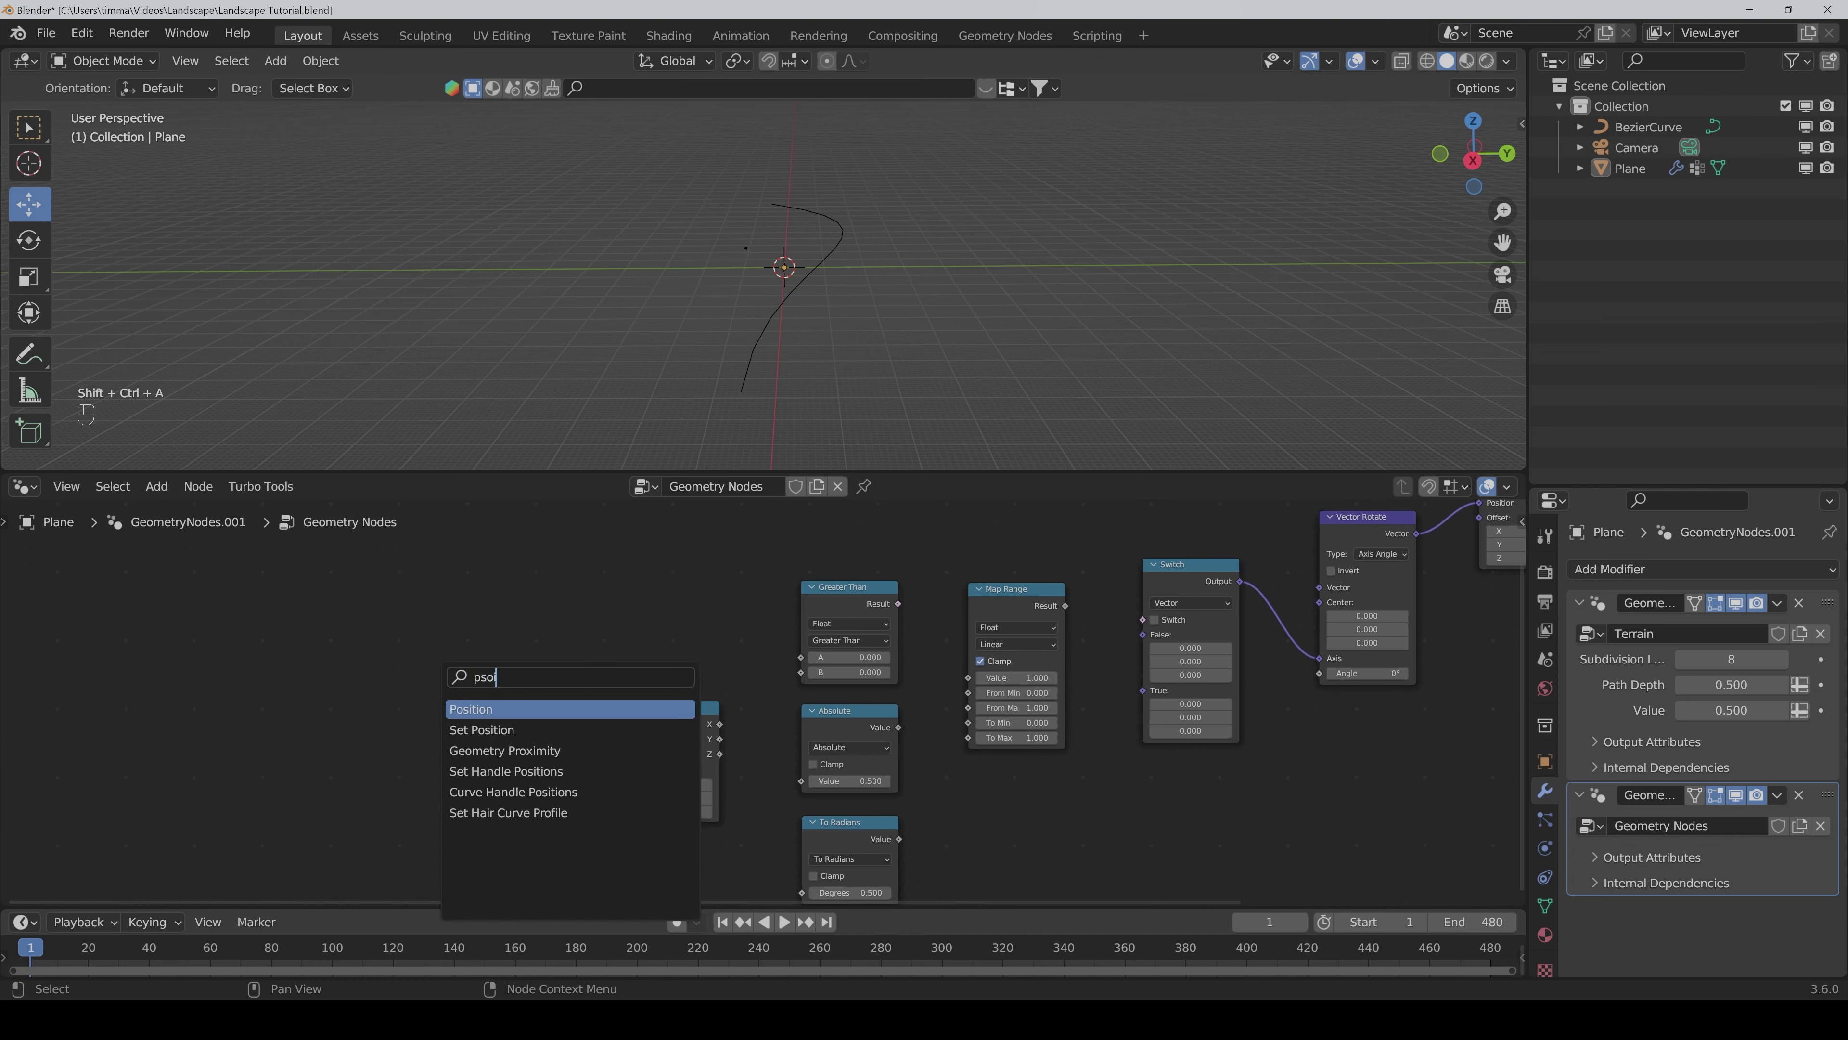
key(Return)
click(458, 754)
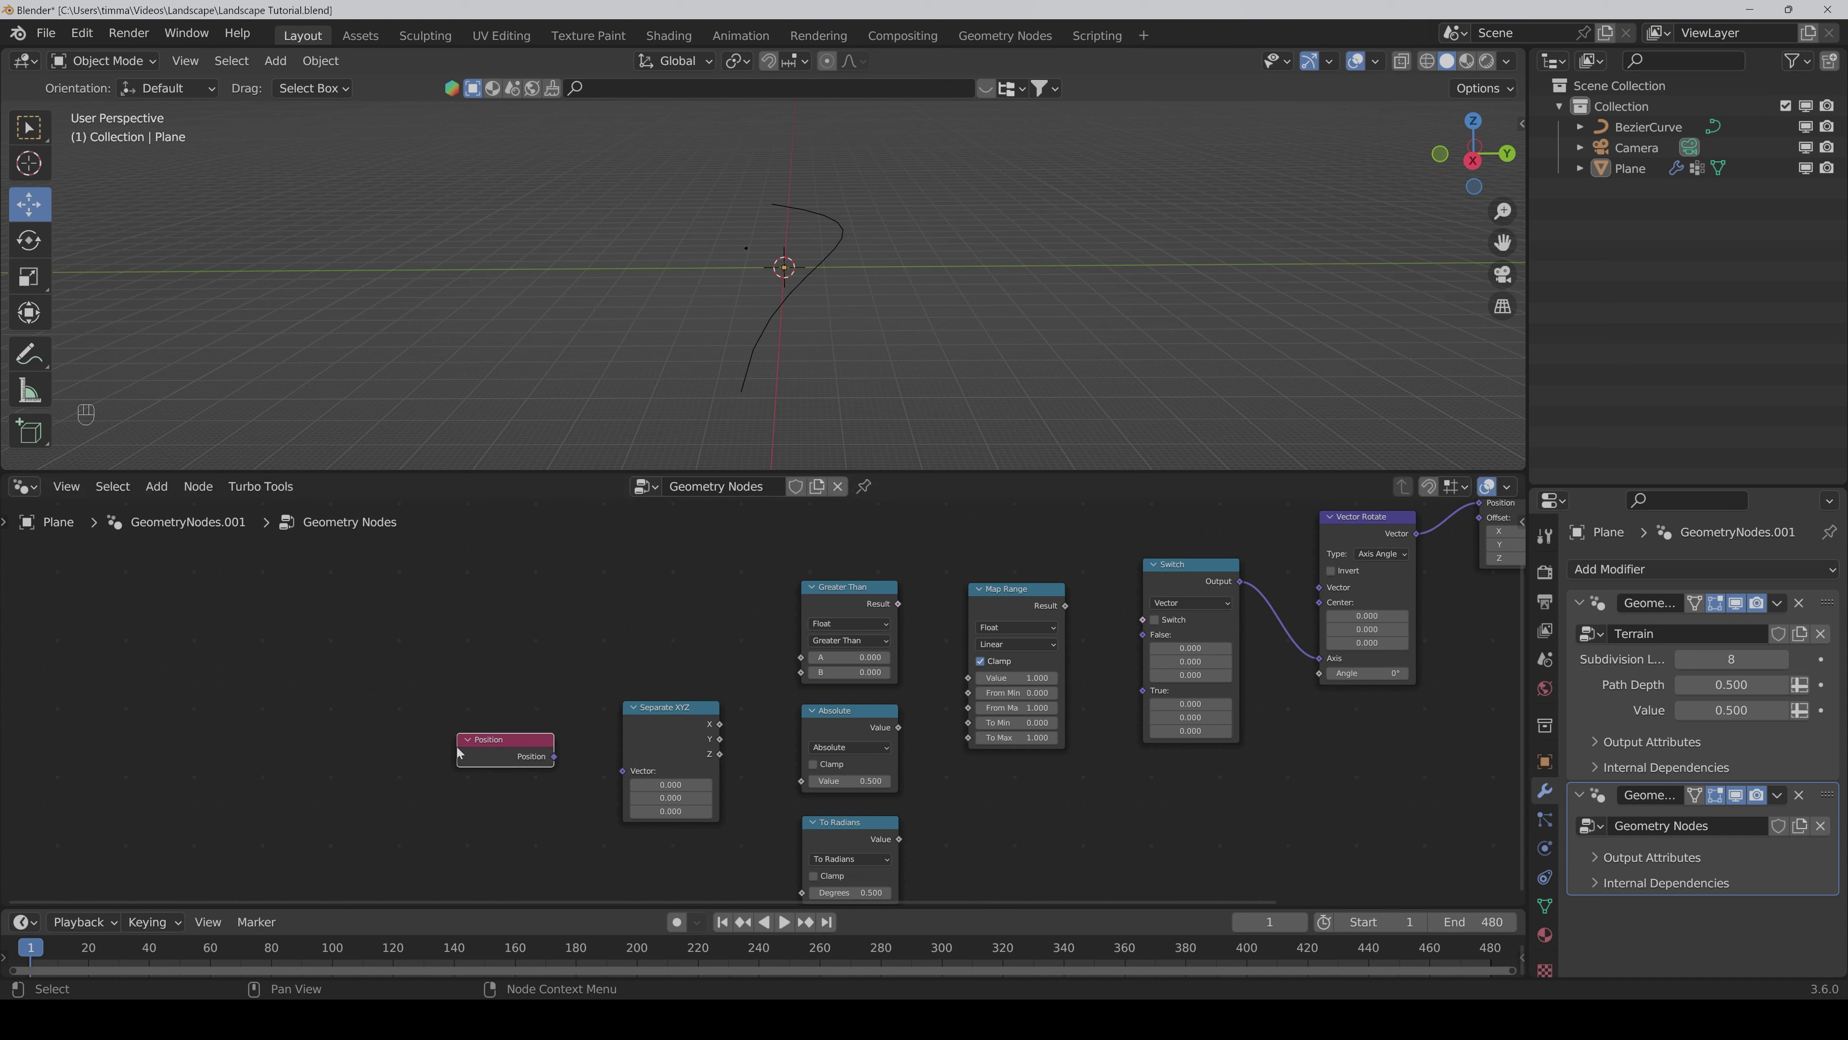
drag(558, 758, 617, 775)
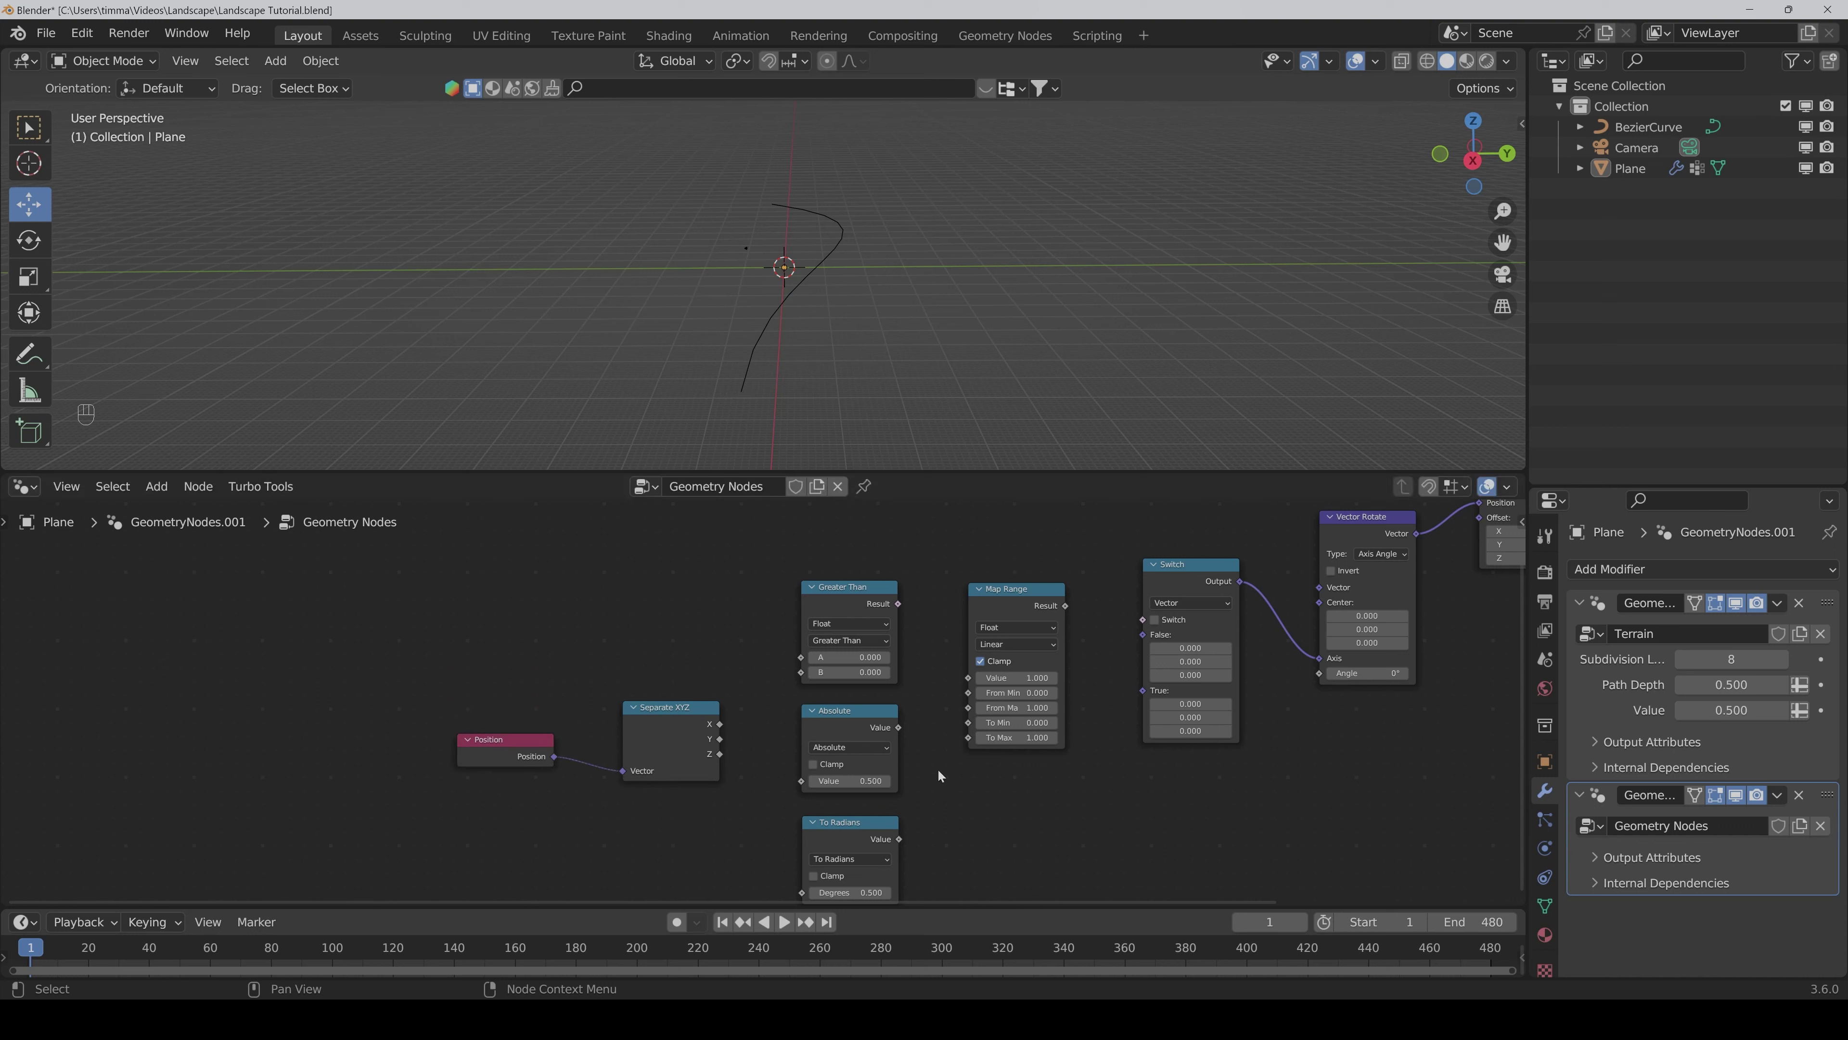
Step: Connect the X output of Separate XYZ to input A of Greater Than and to the Value input of Absolute
middle_drag(938, 771, 907, 767)
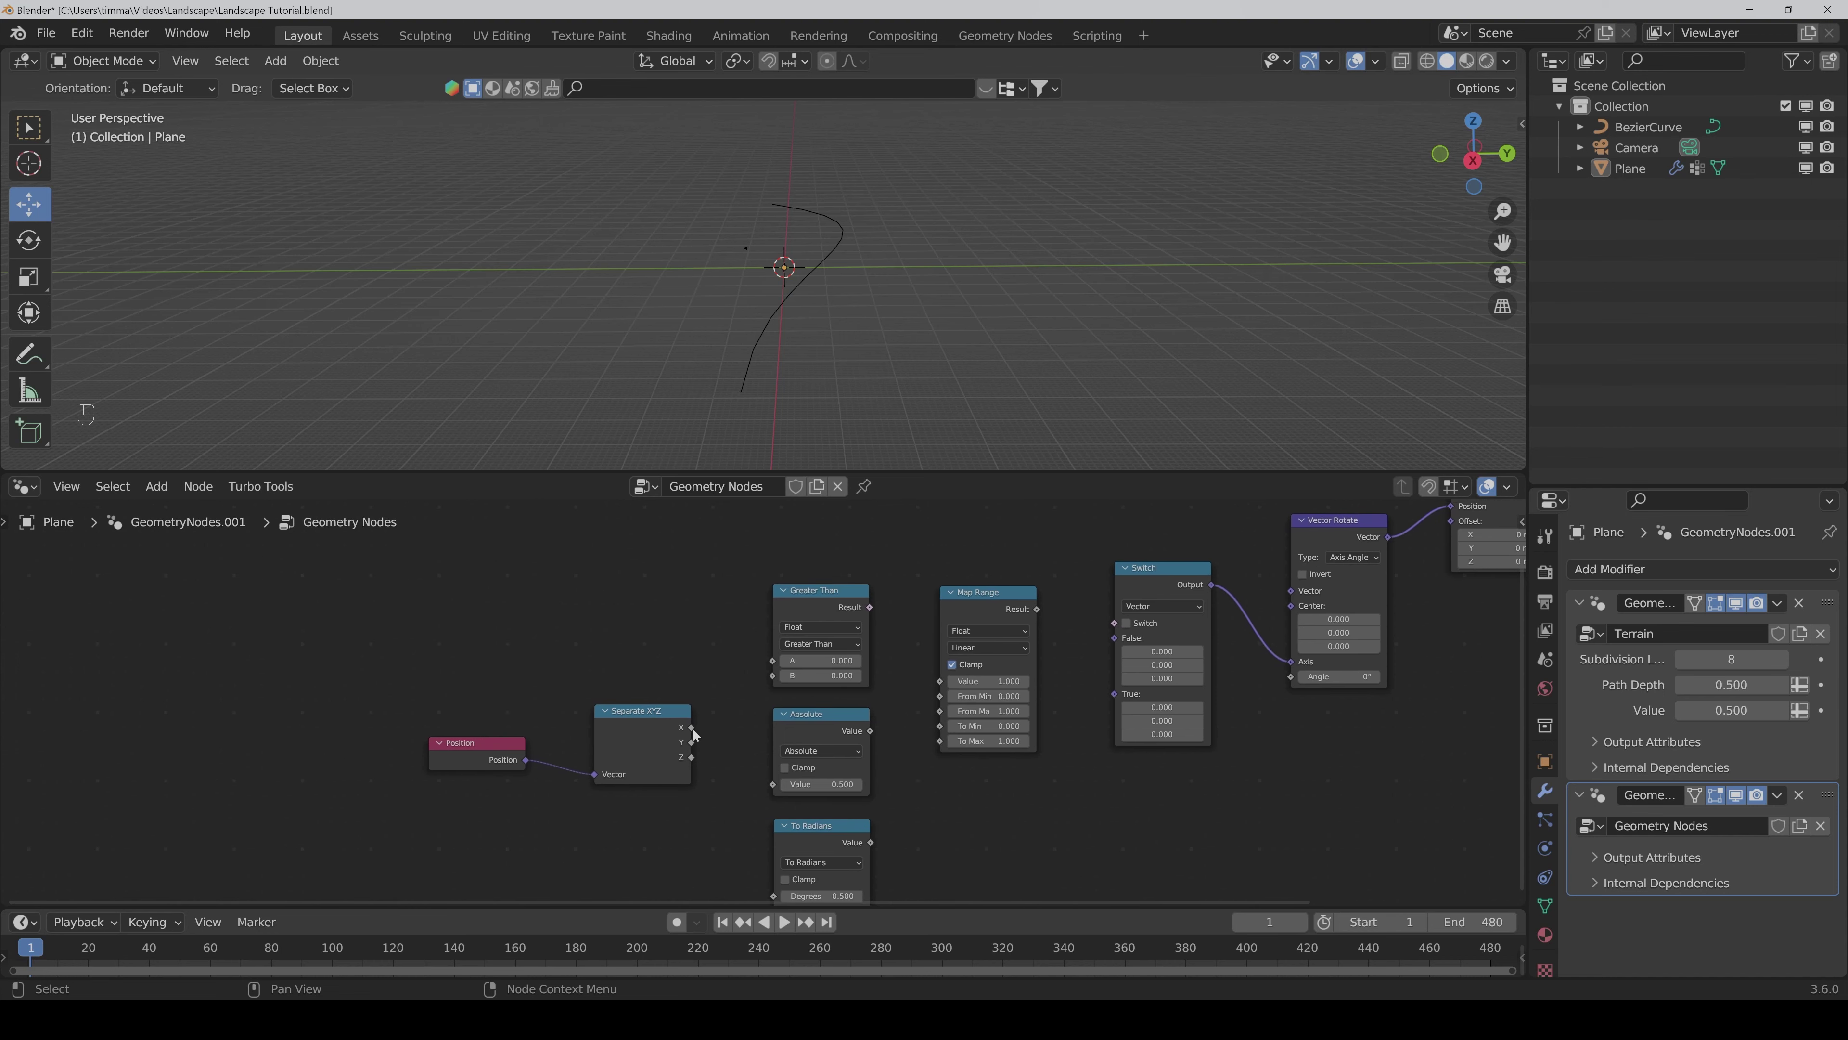
drag(692, 728, 757, 699)
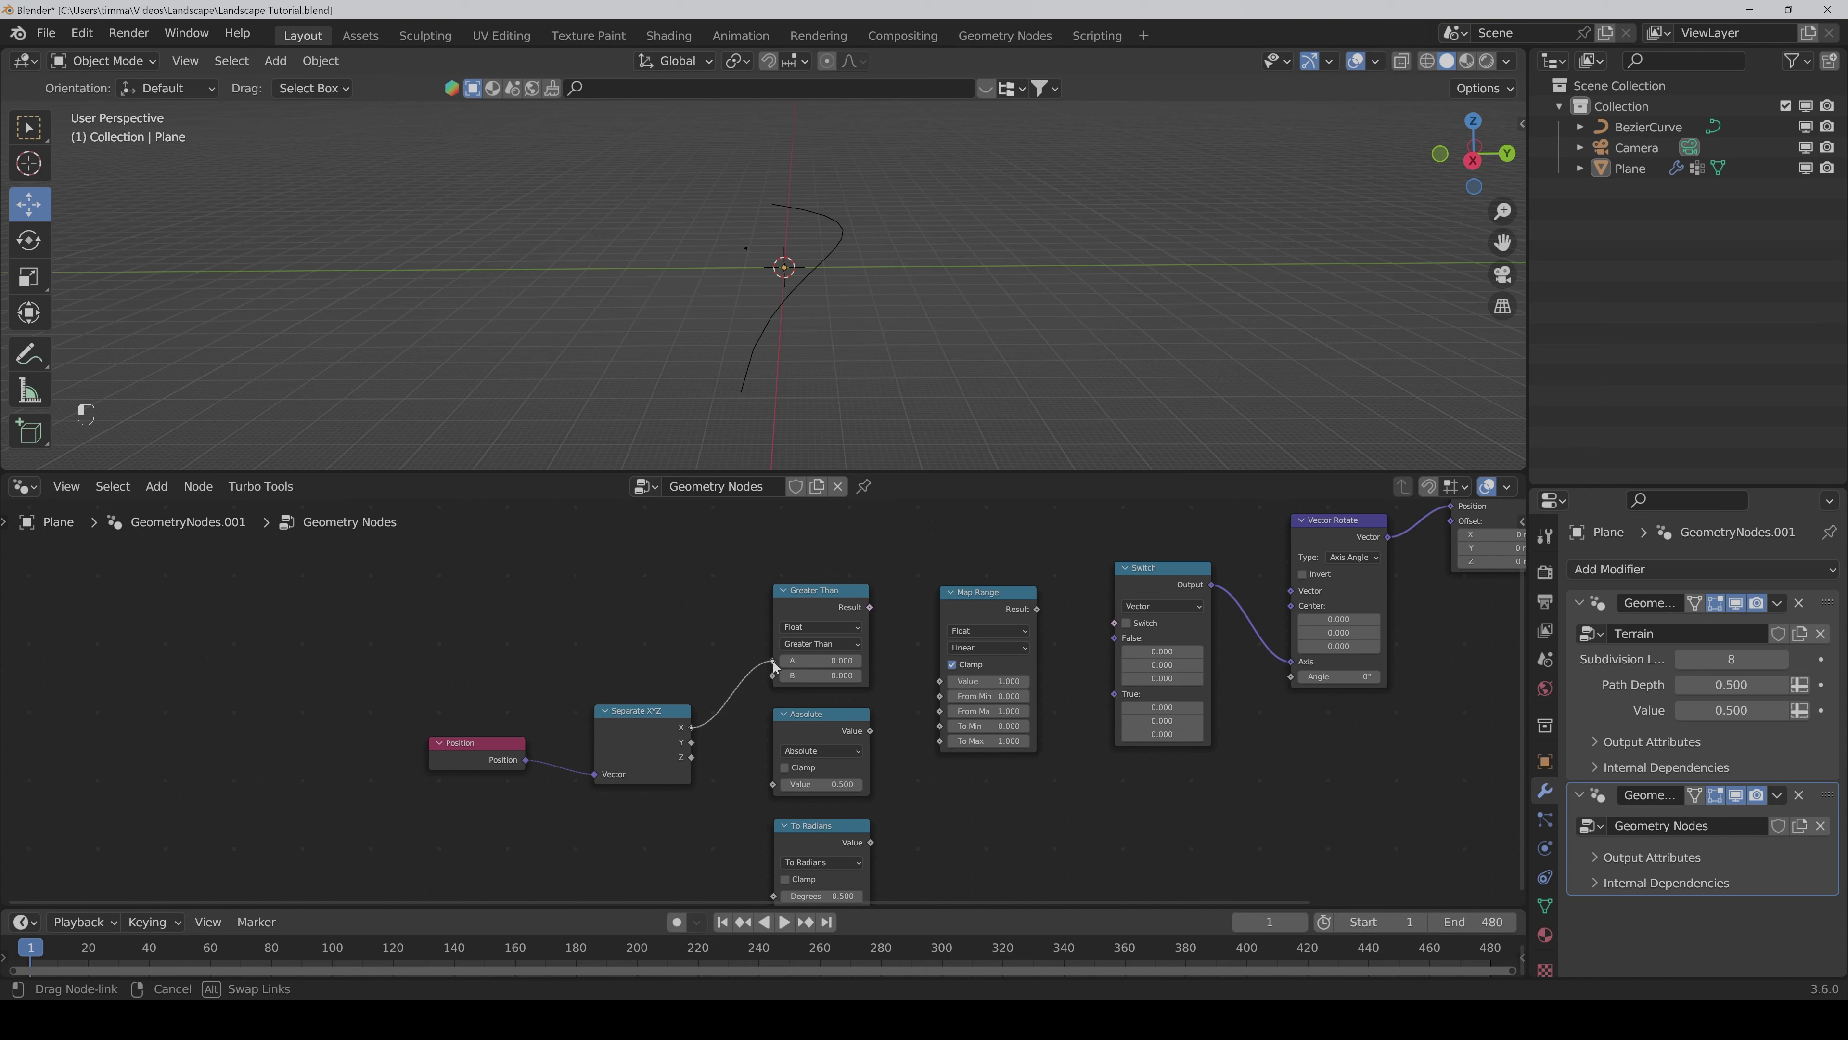
drag(773, 661, 774, 662)
middle_drag(1046, 797, 1014, 760)
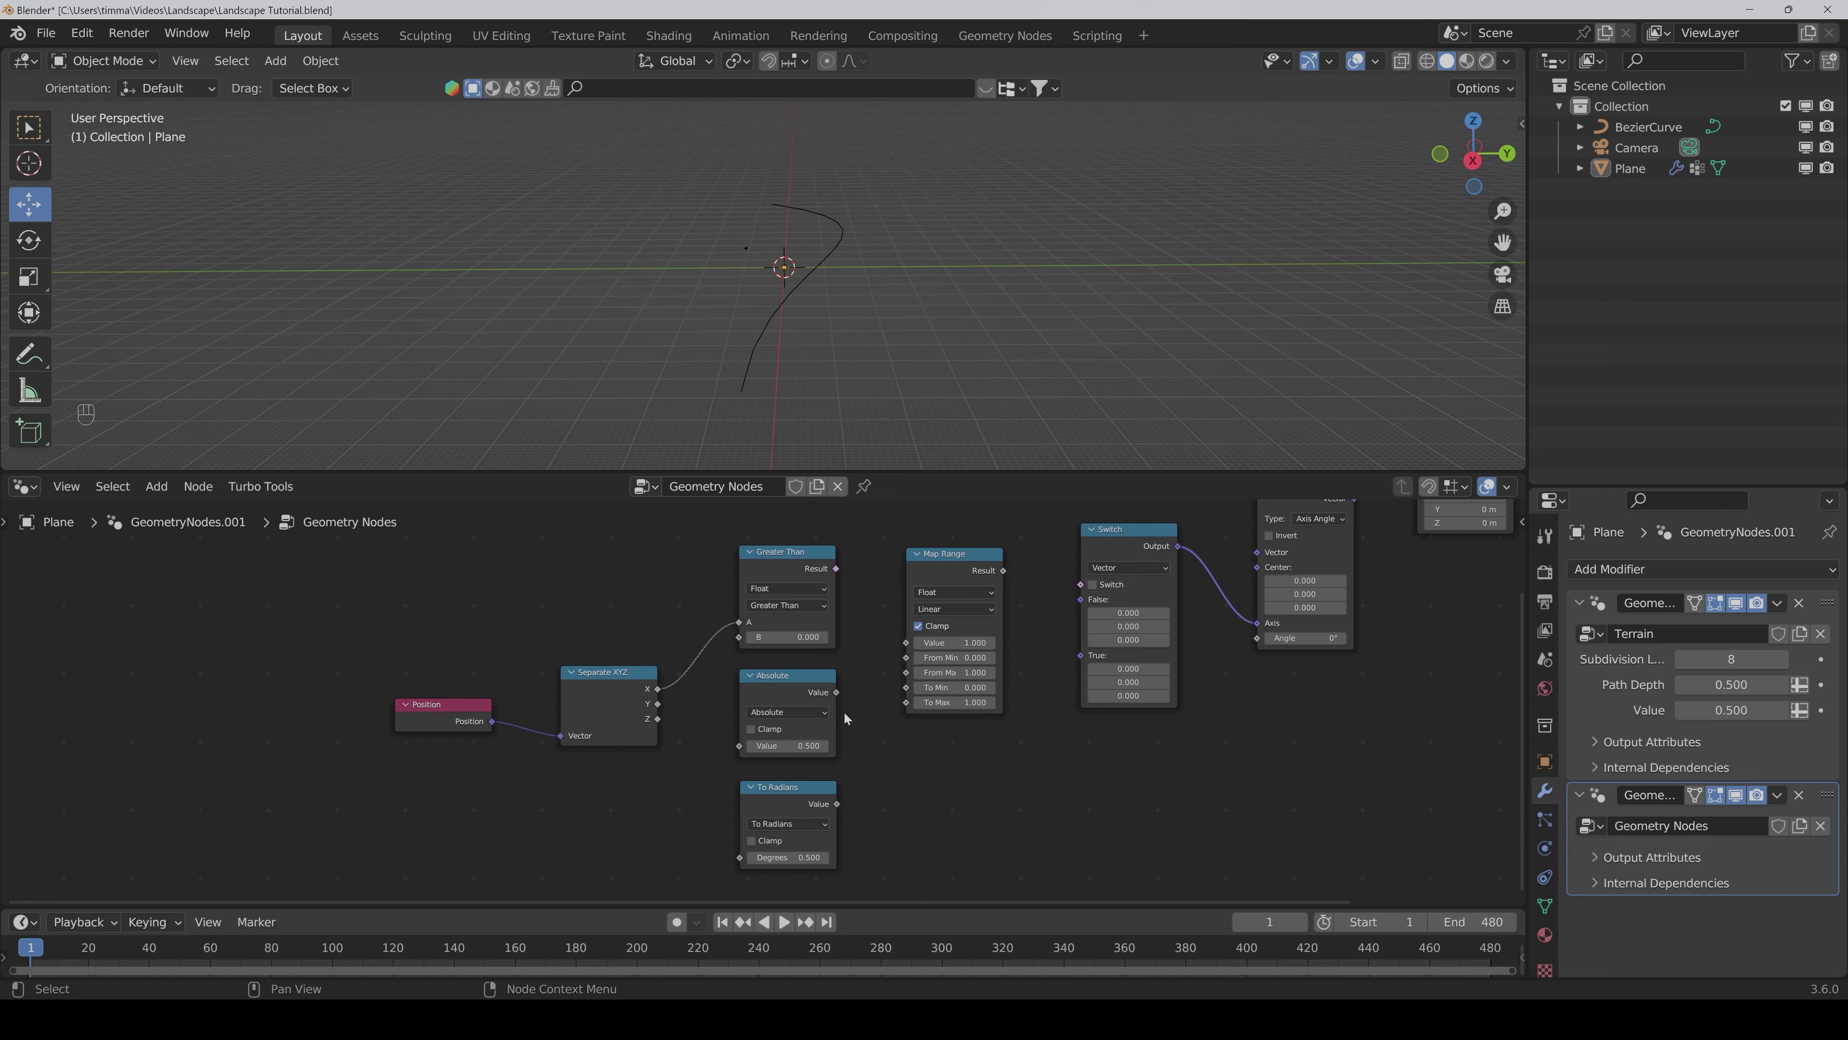
drag(658, 689, 741, 746)
Step: Connect the Absolute node's output to the Value input of the Map Range node
scroll(952, 770, down, 1)
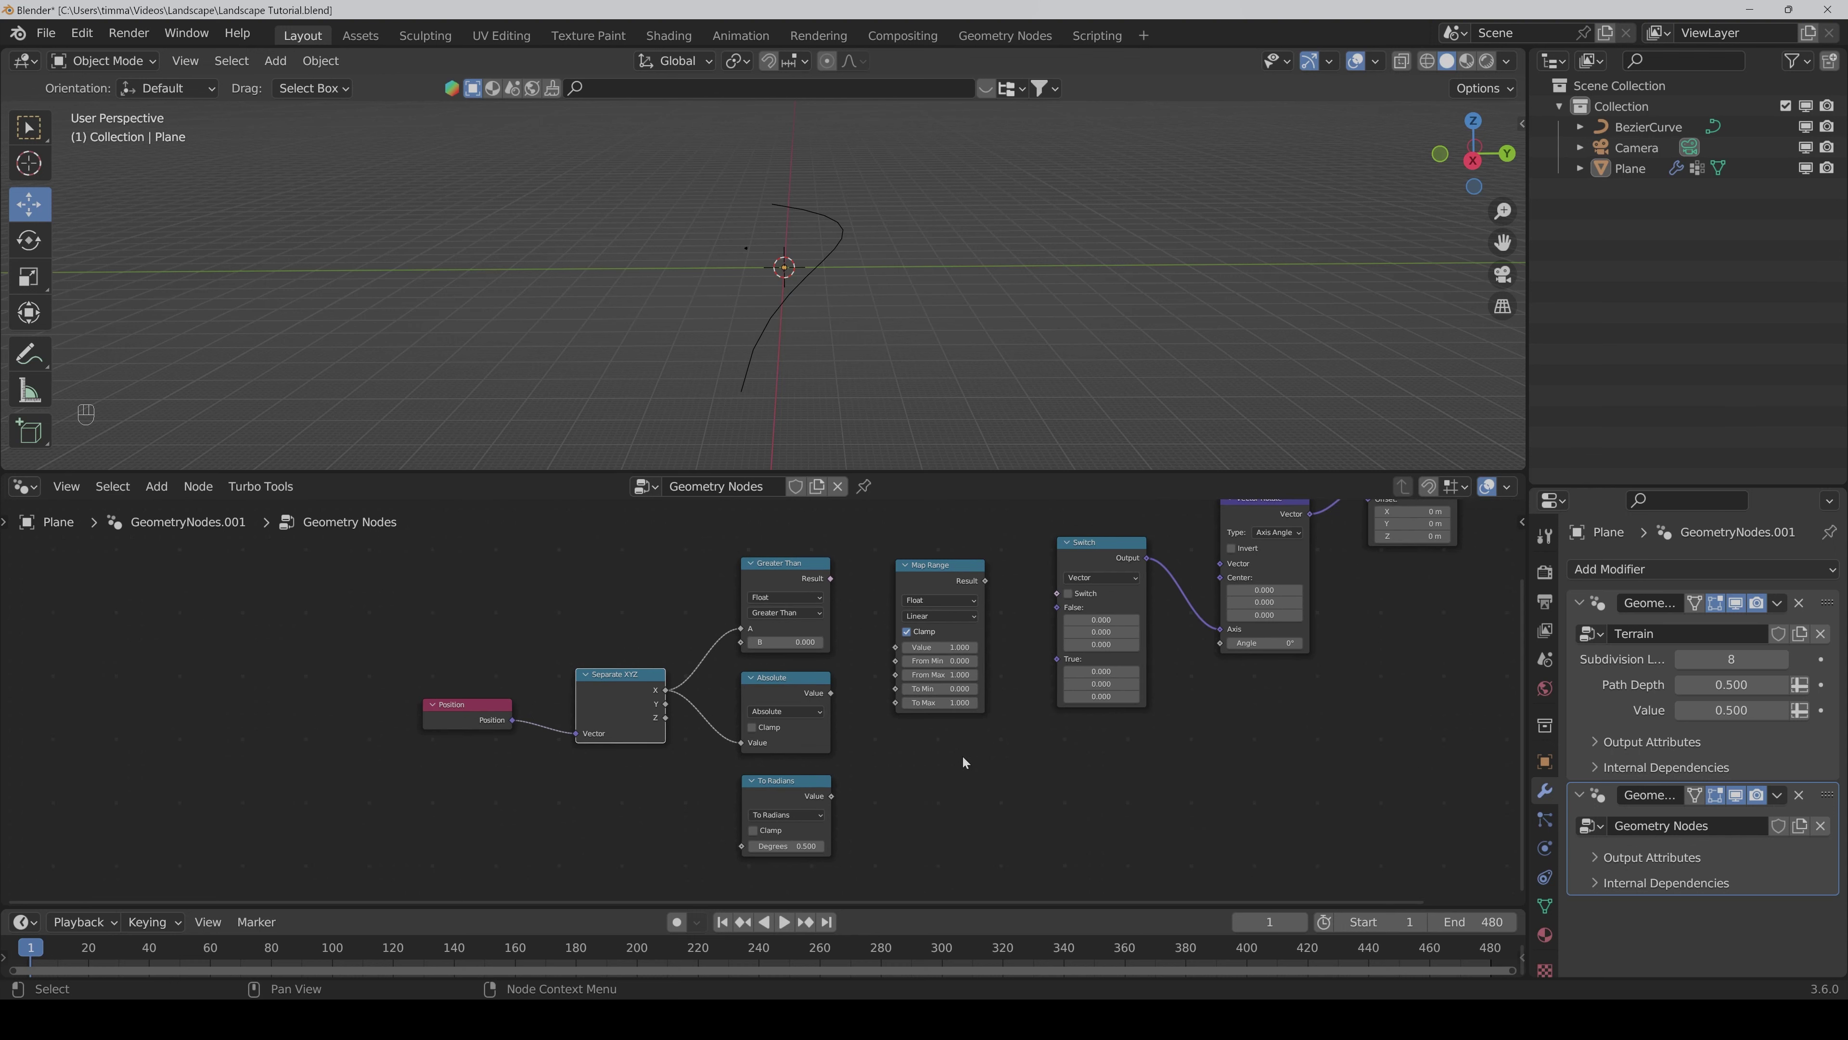
middle_drag(962, 756, 924, 770)
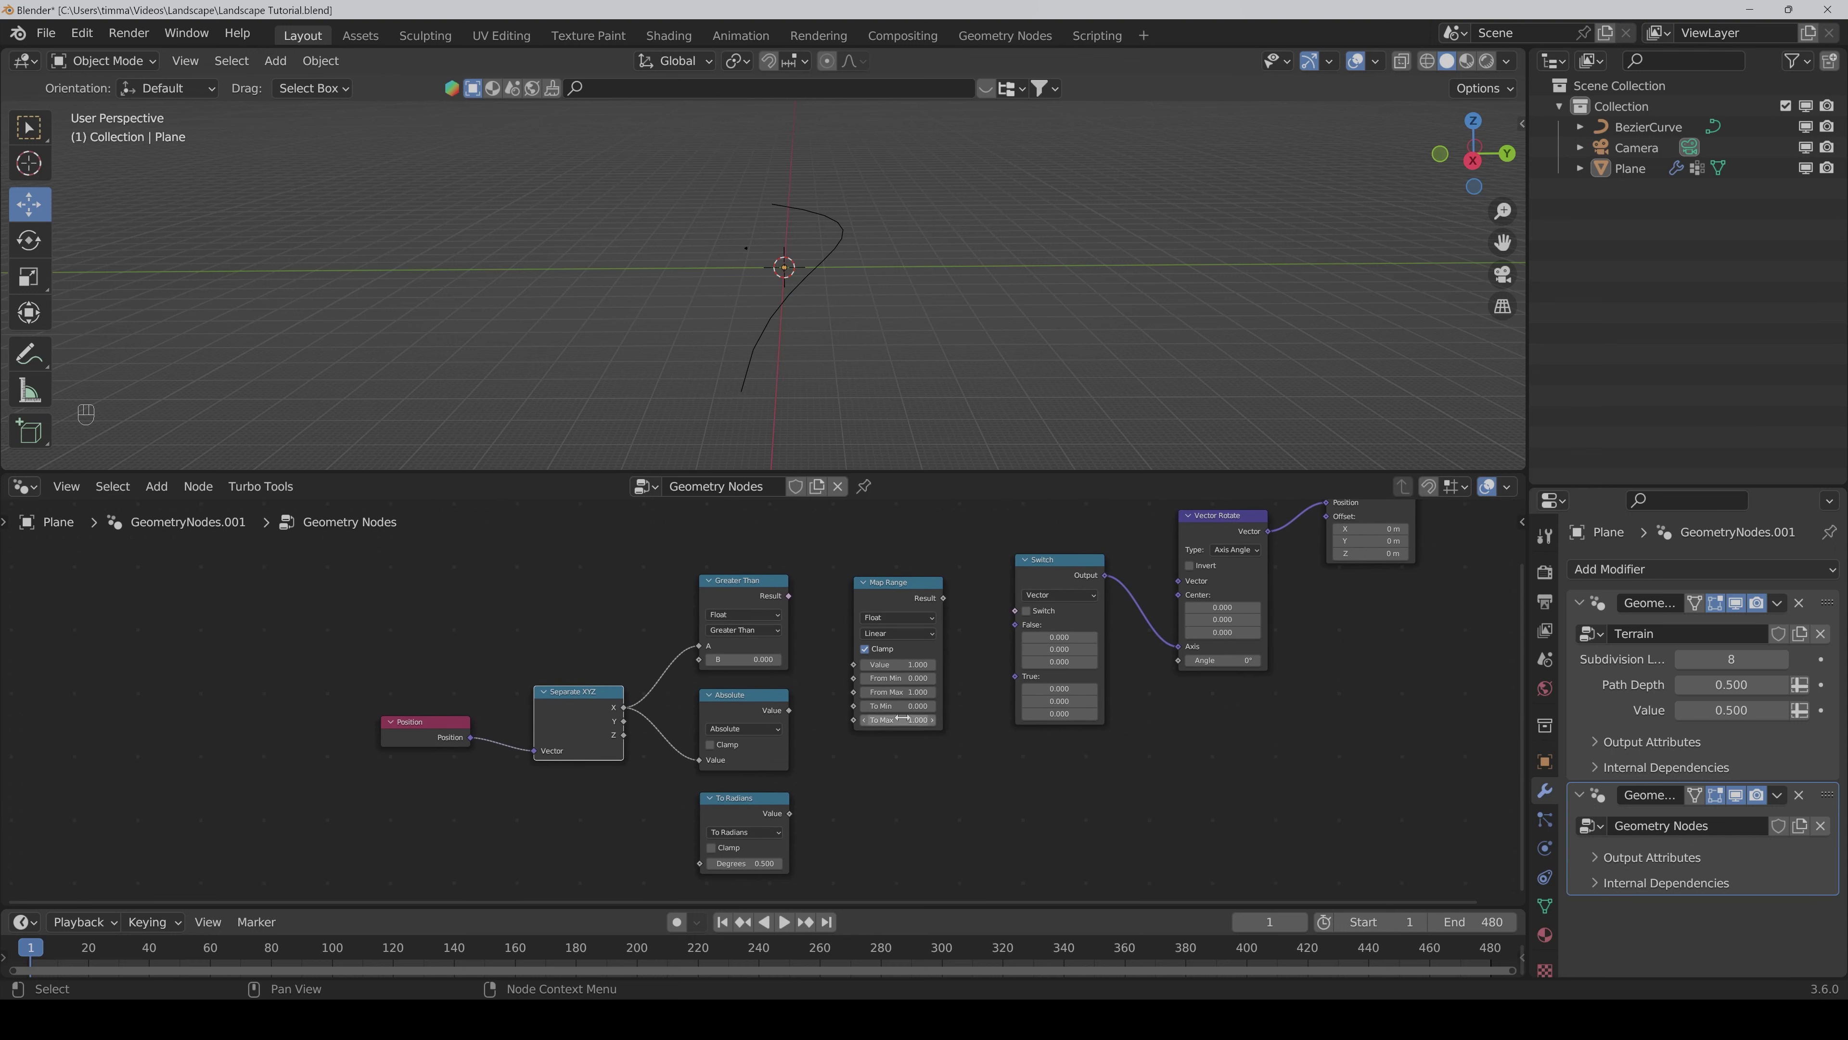
drag(789, 710, 854, 663)
Step: Move the Group Input node to the start of the node tree, above the Position node
scroll(858, 761, down, 1)
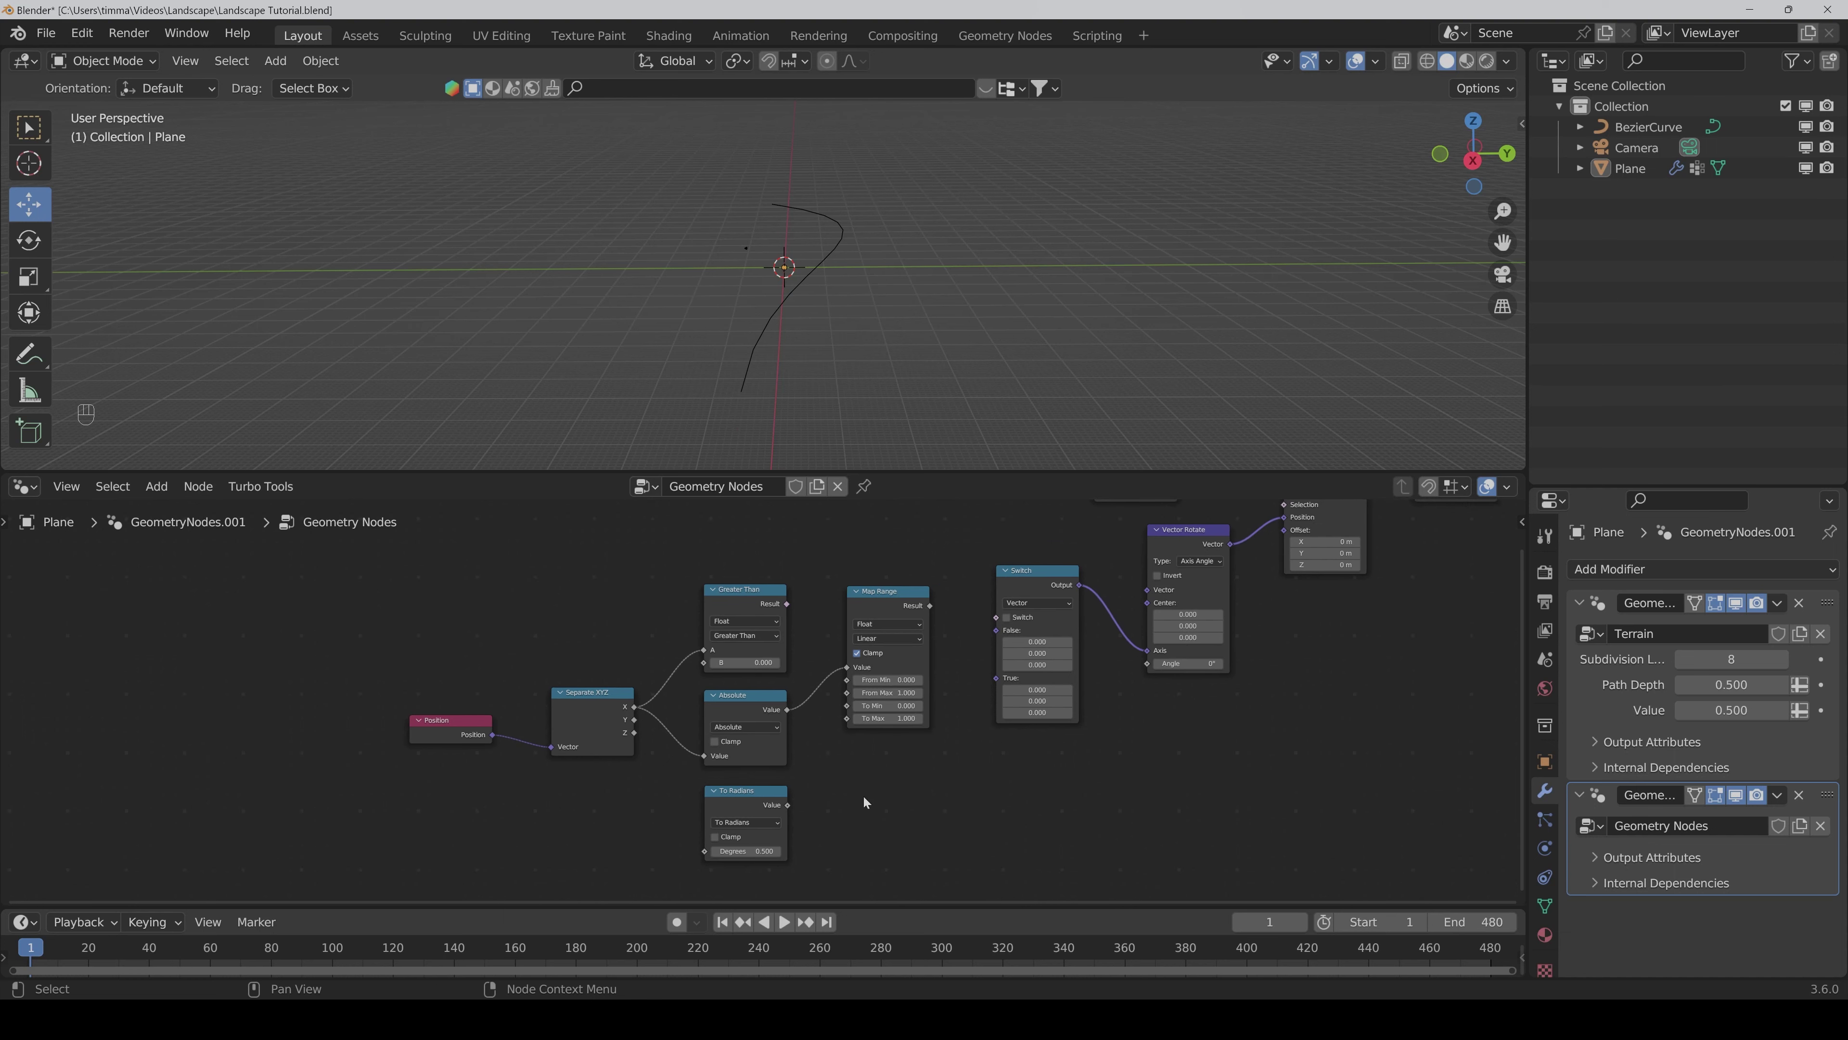
middle_drag(850, 818, 882, 815)
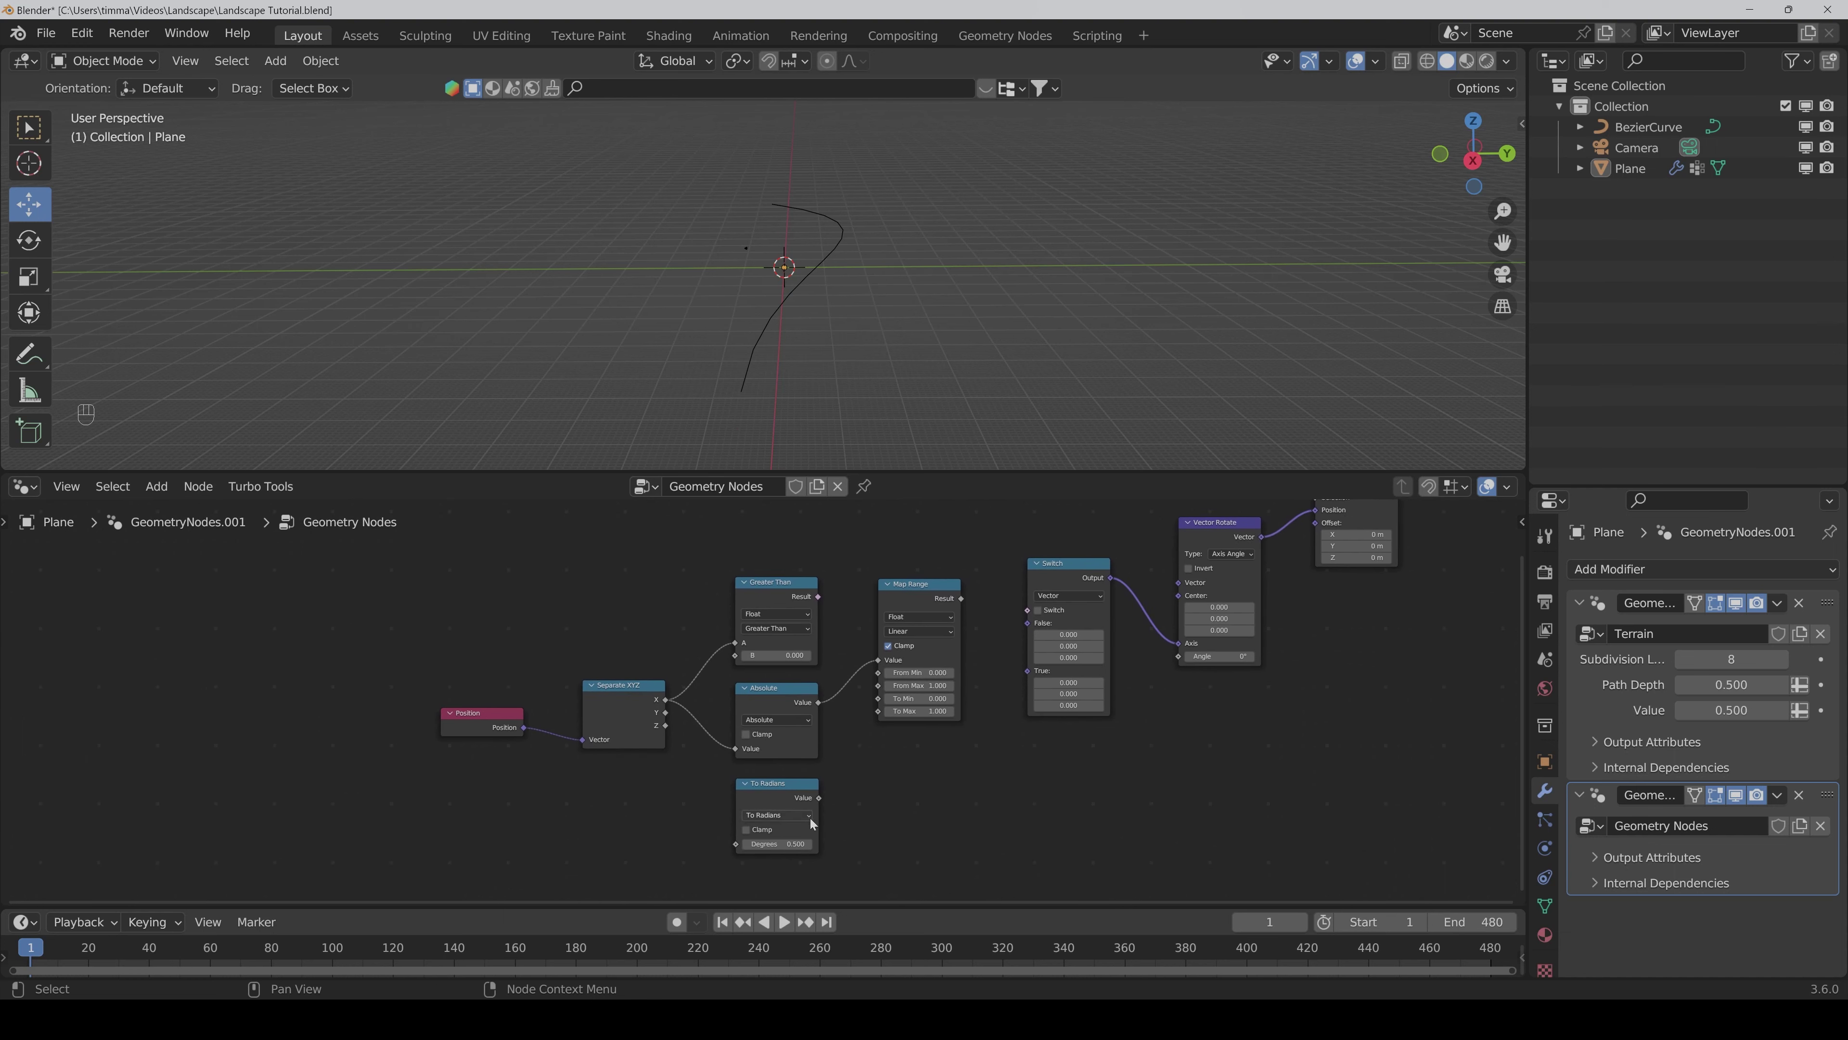
scroll(666, 781, down, 2)
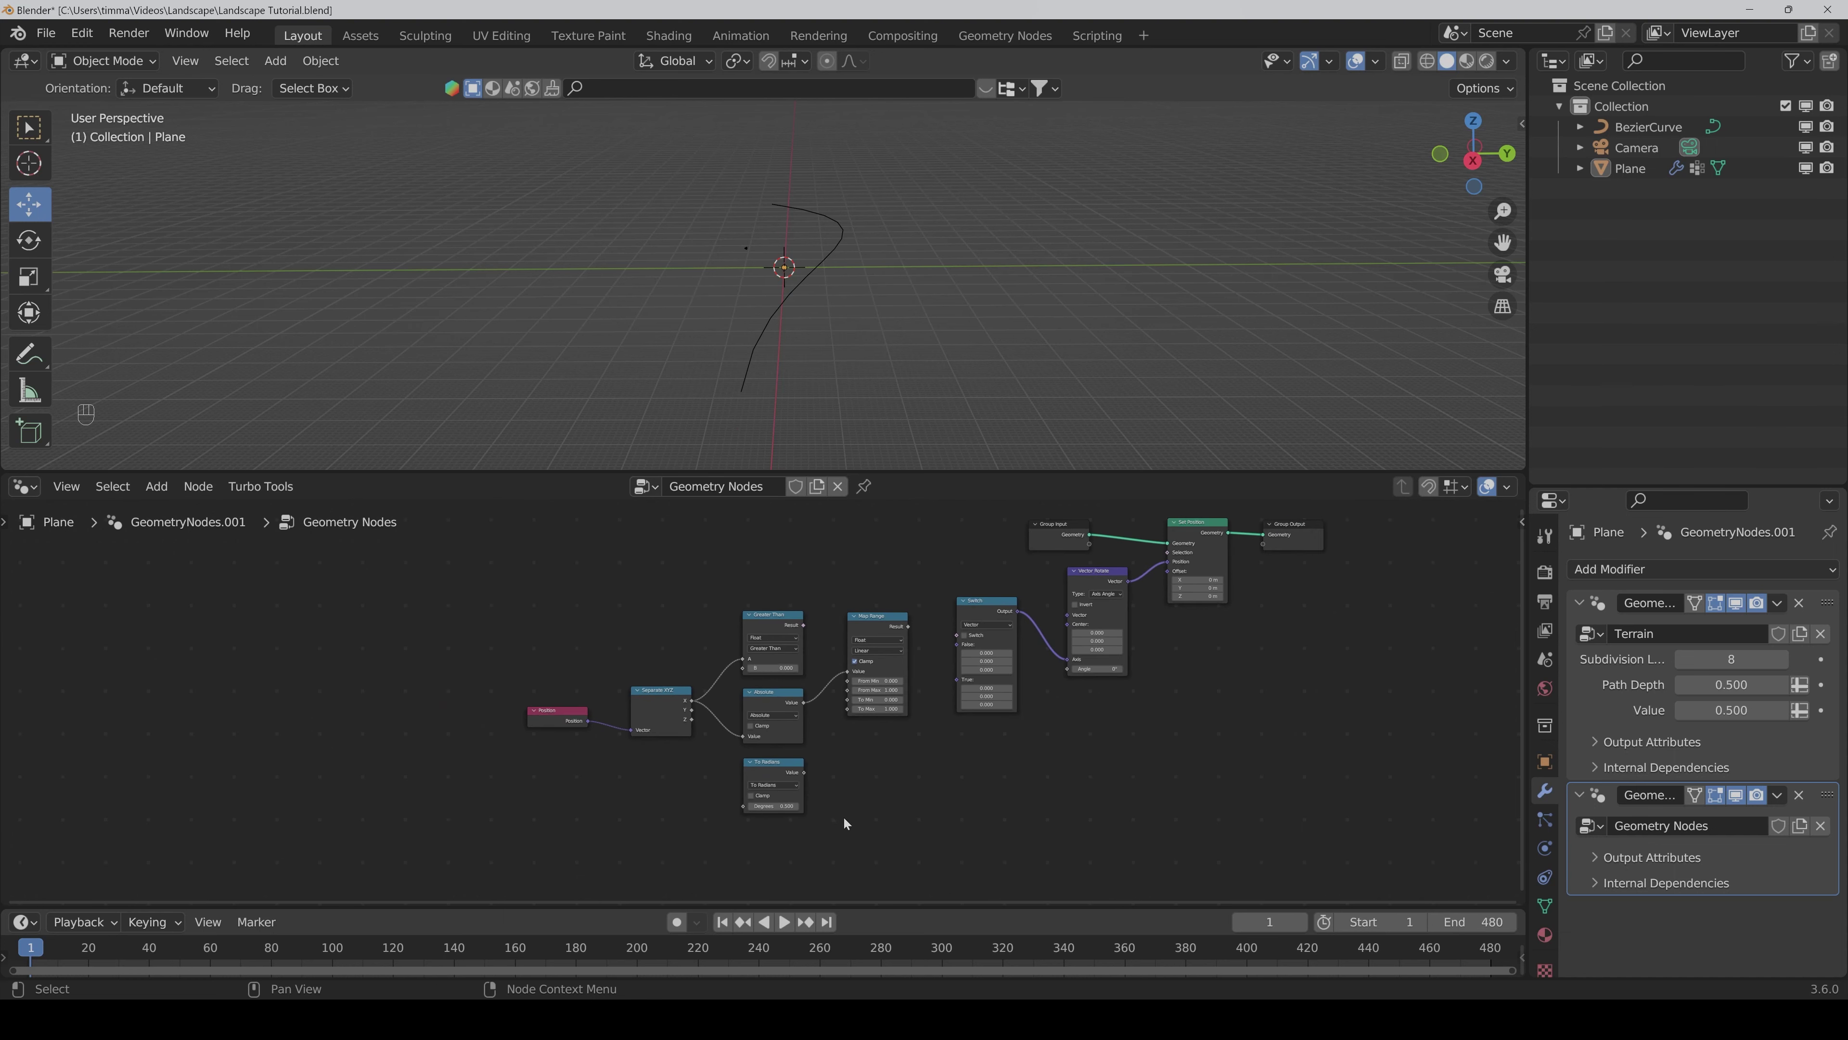
drag(1055, 520, 458, 591)
scroll(852, 824, up, 2)
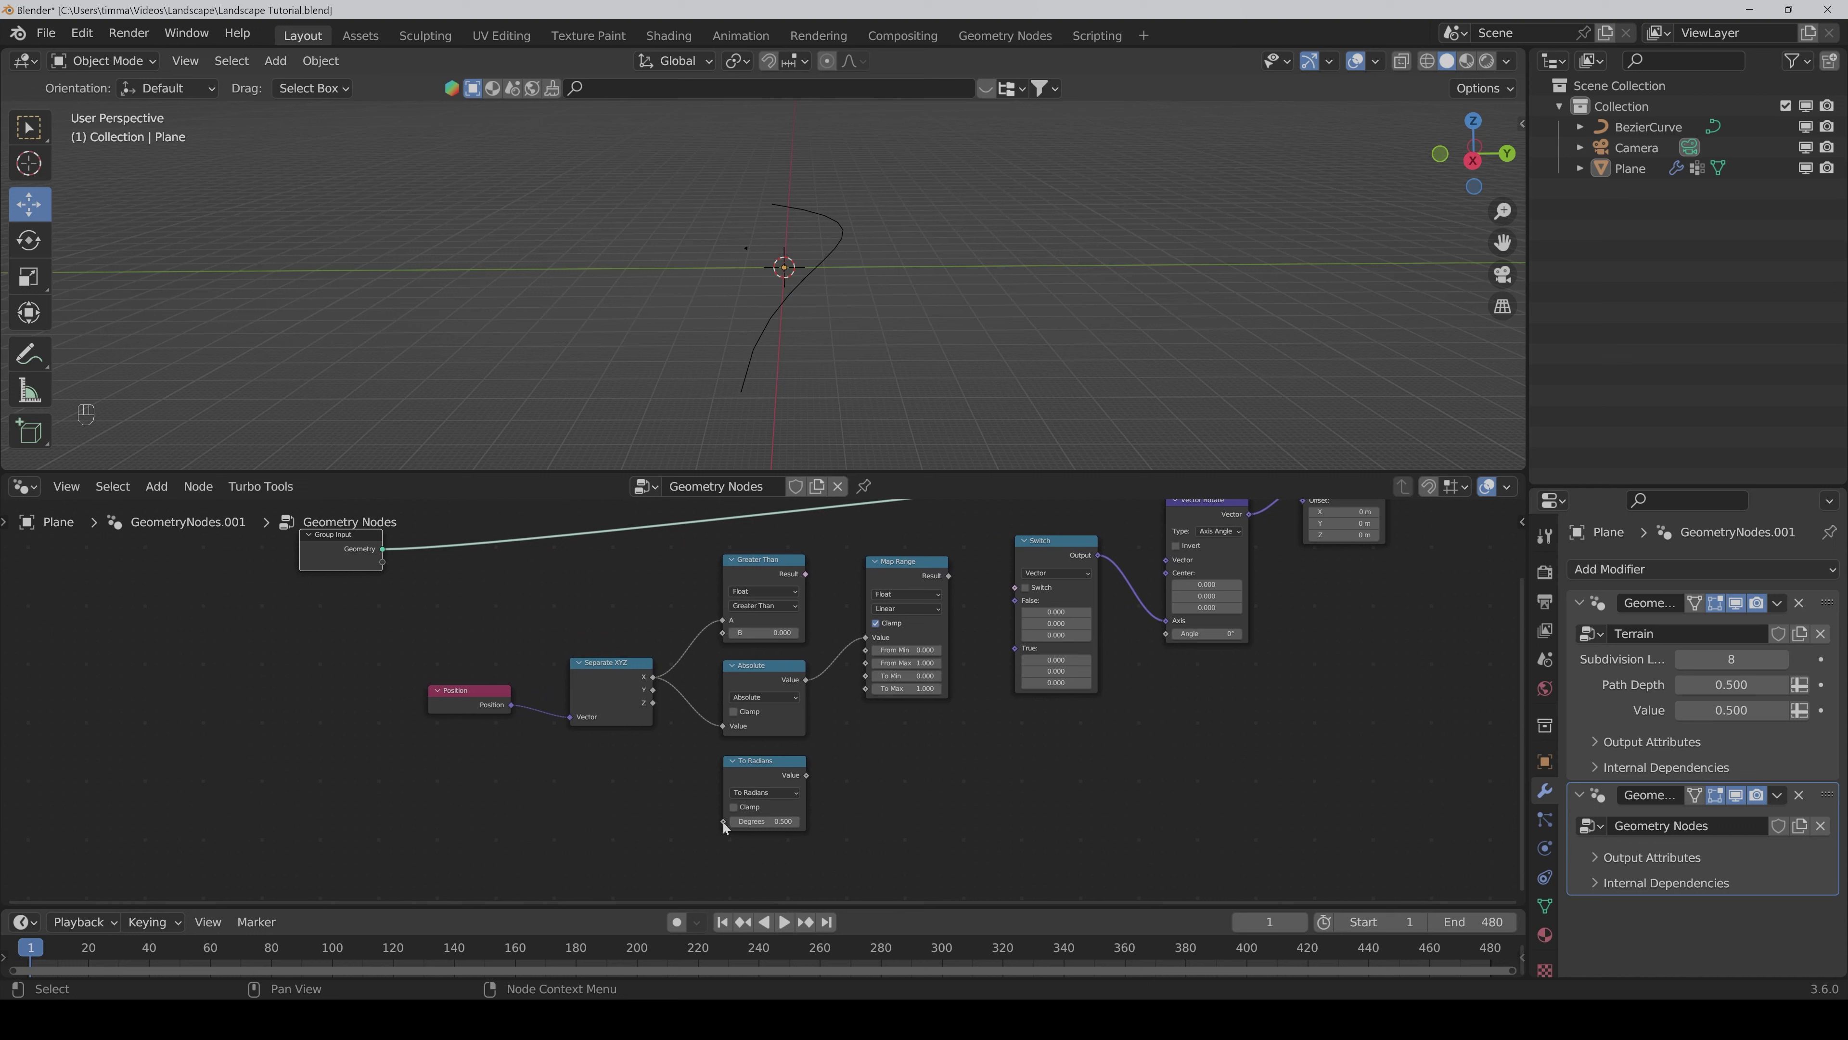
Step: Expose To Radians' Degrees input on the Group Input node and connect the To Radians output to Map Range's To Max
drag(723, 822, 383, 563)
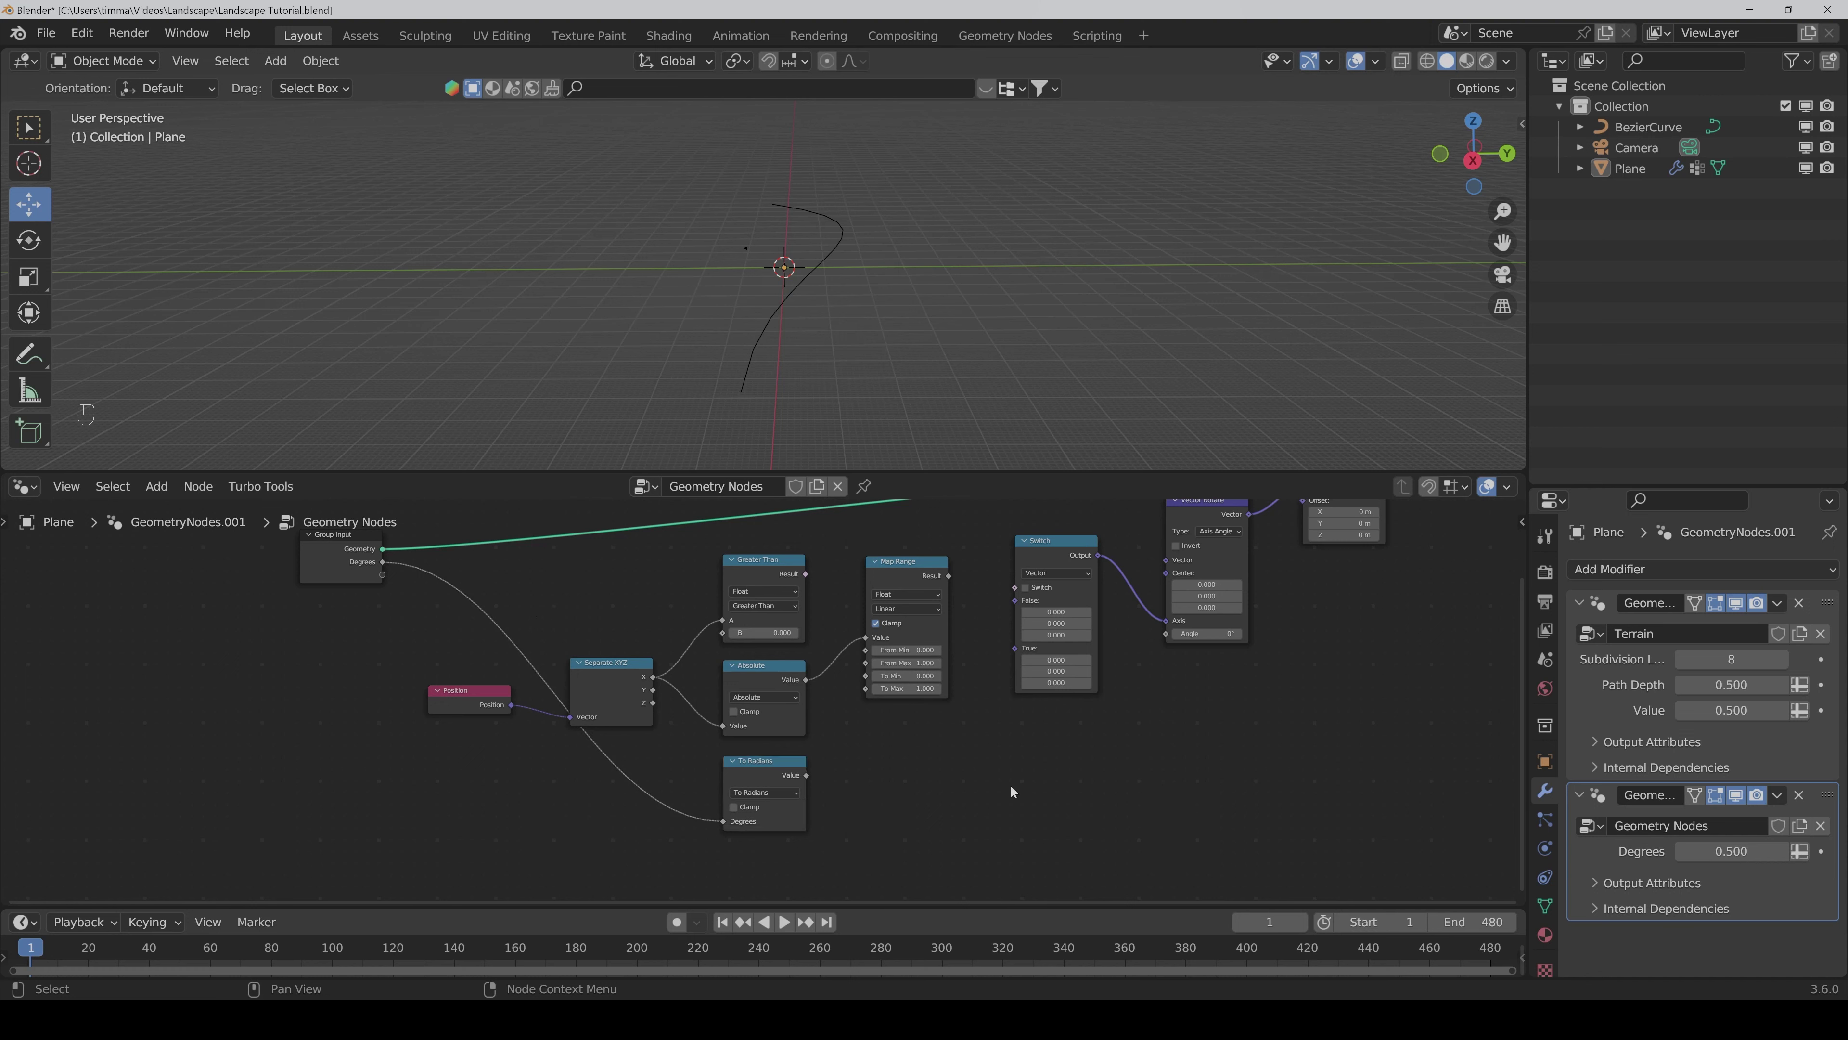
key(Home)
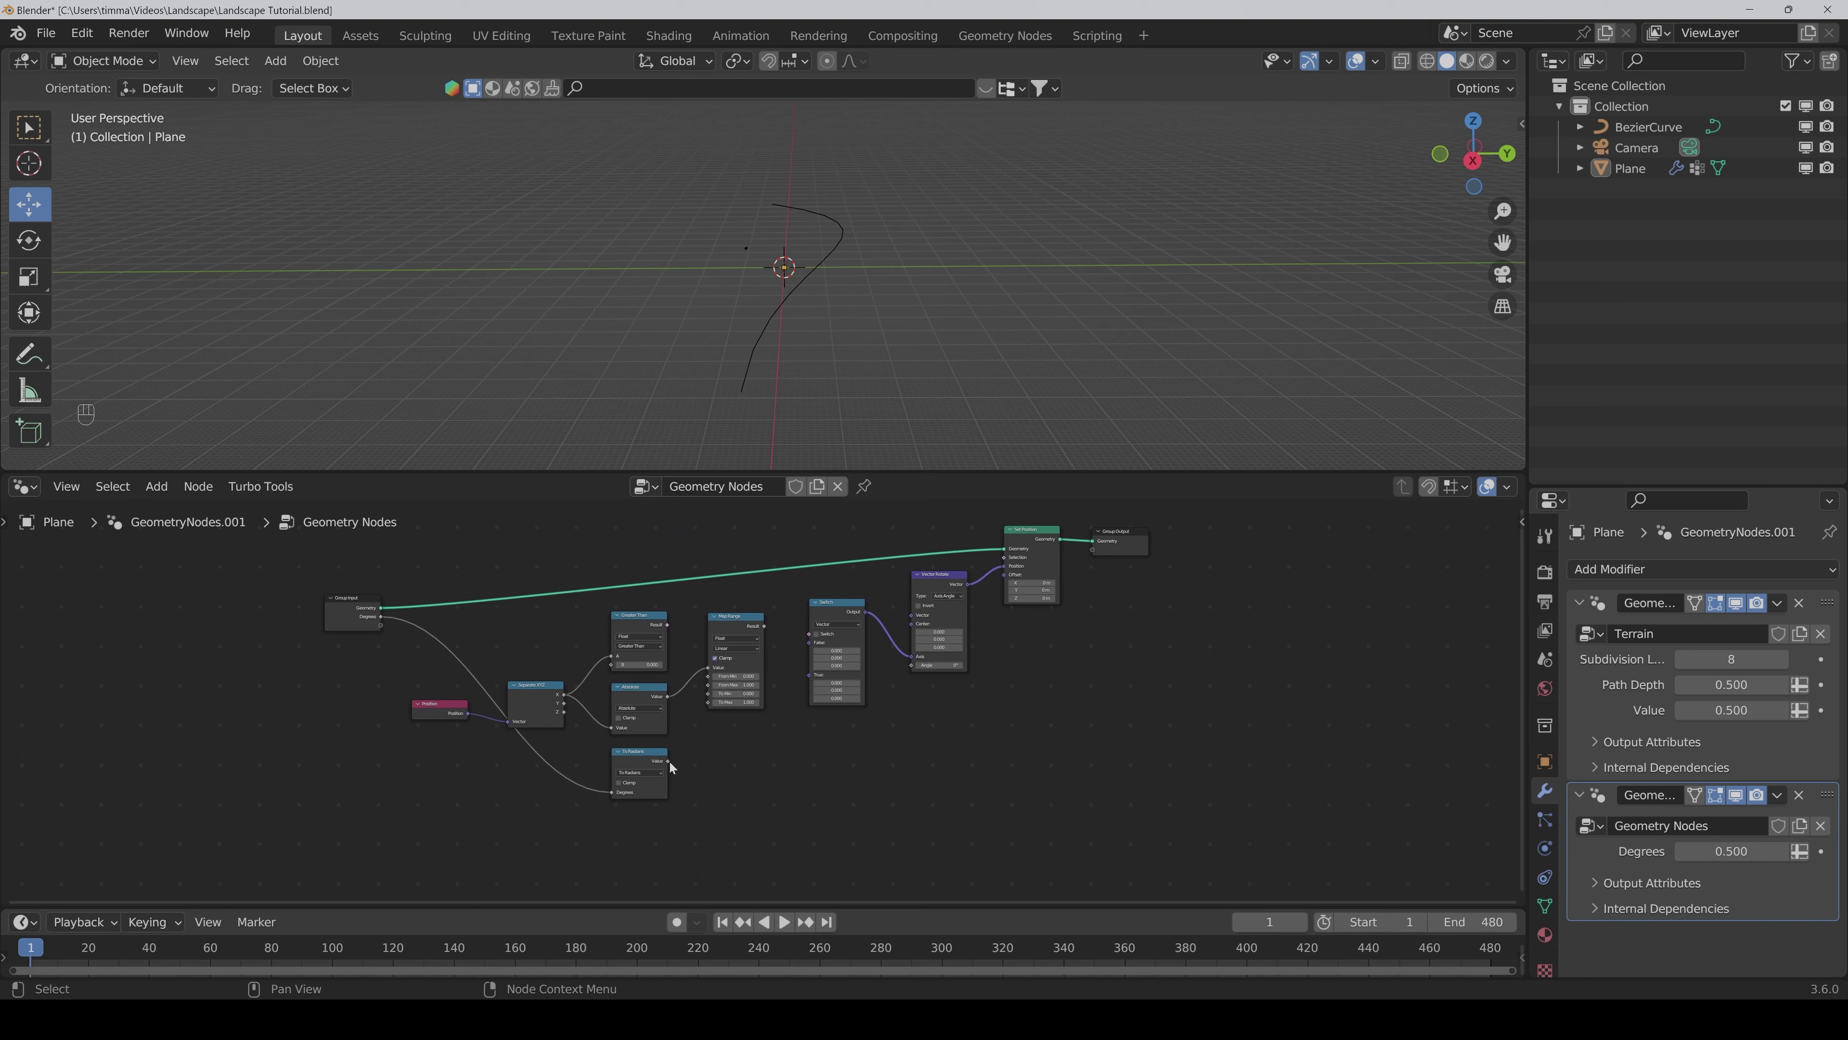
drag(668, 760, 688, 762)
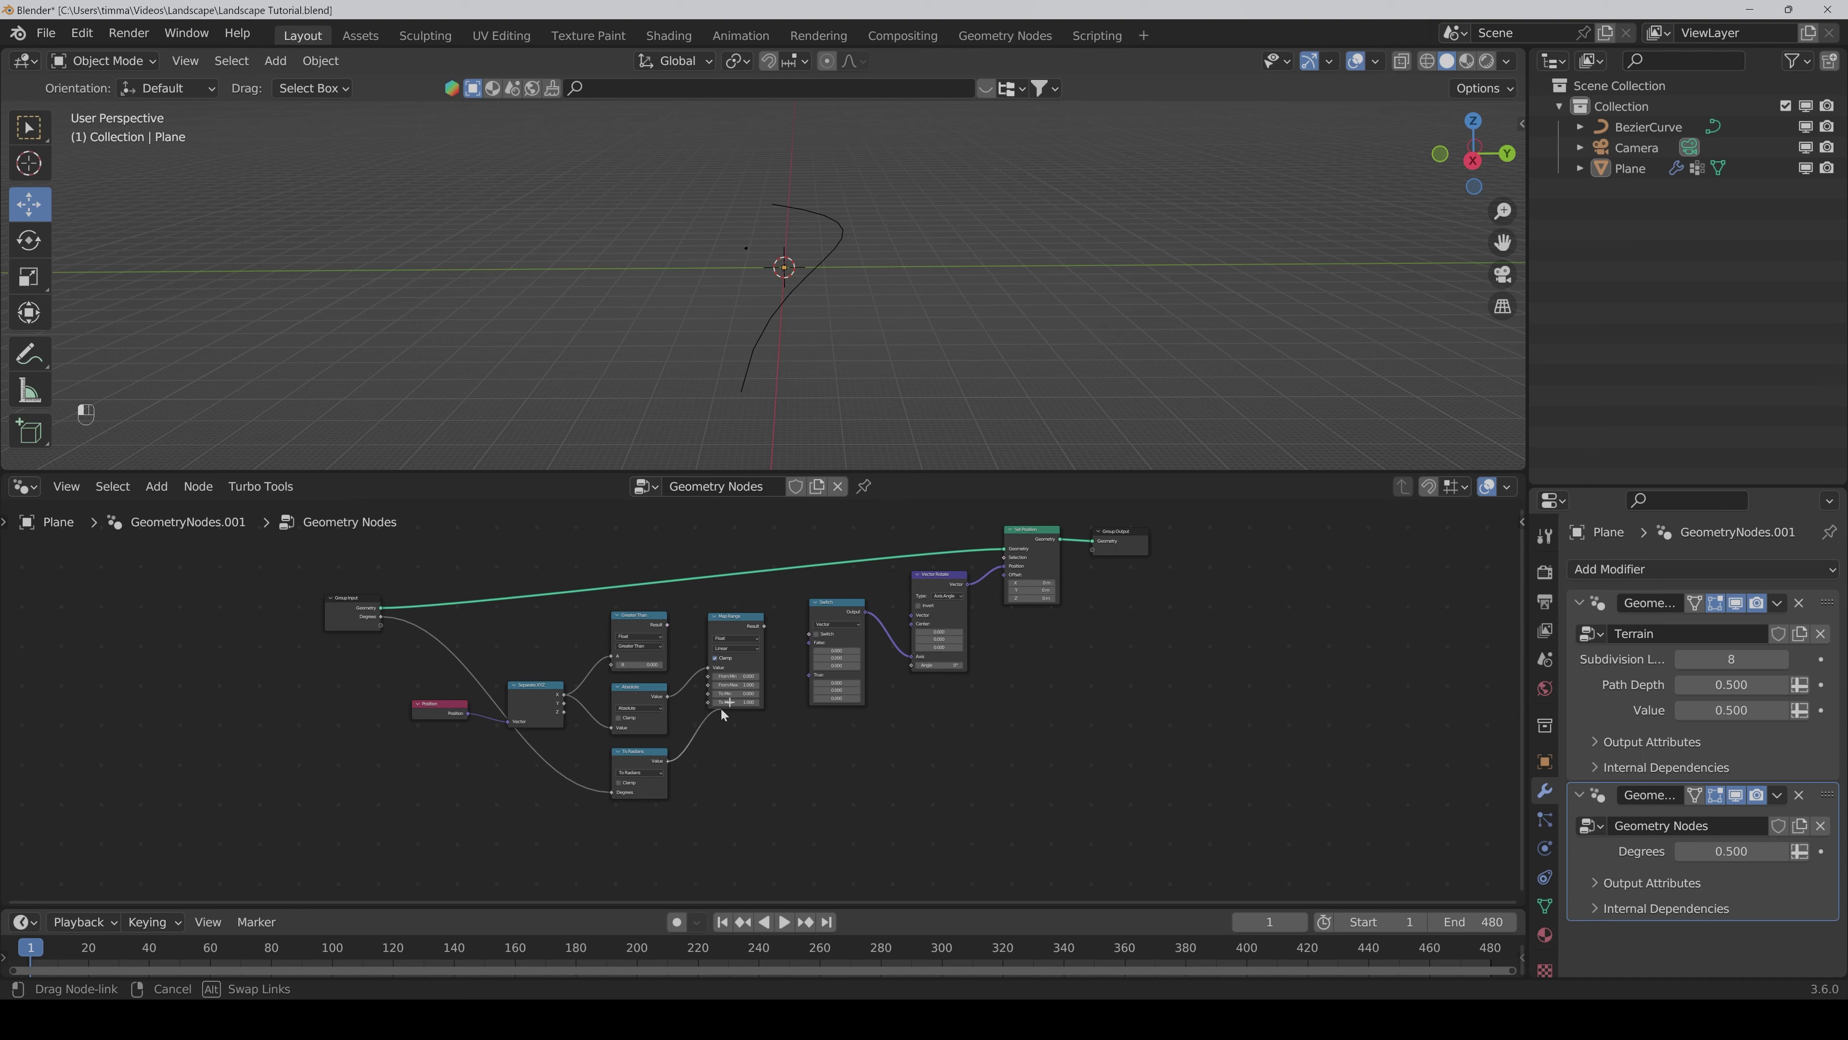
drag(710, 703, 708, 702)
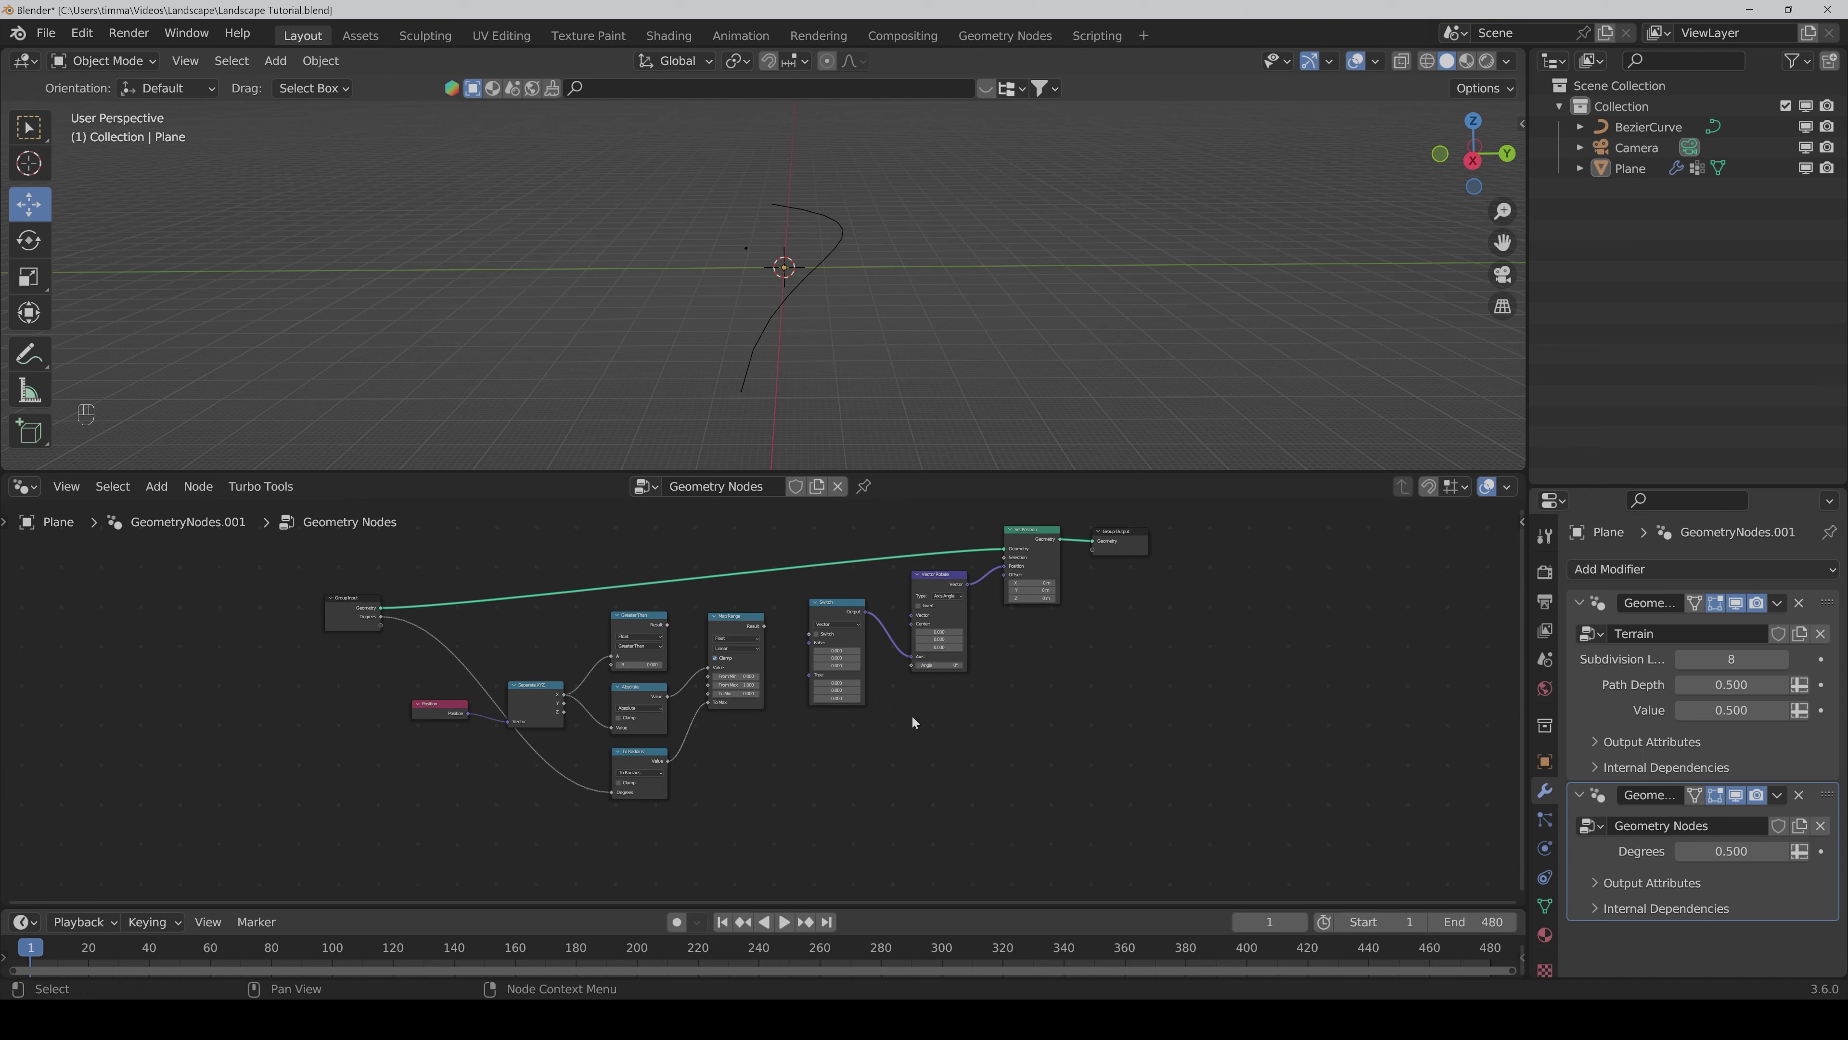
scroll(832, 797, up, 2)
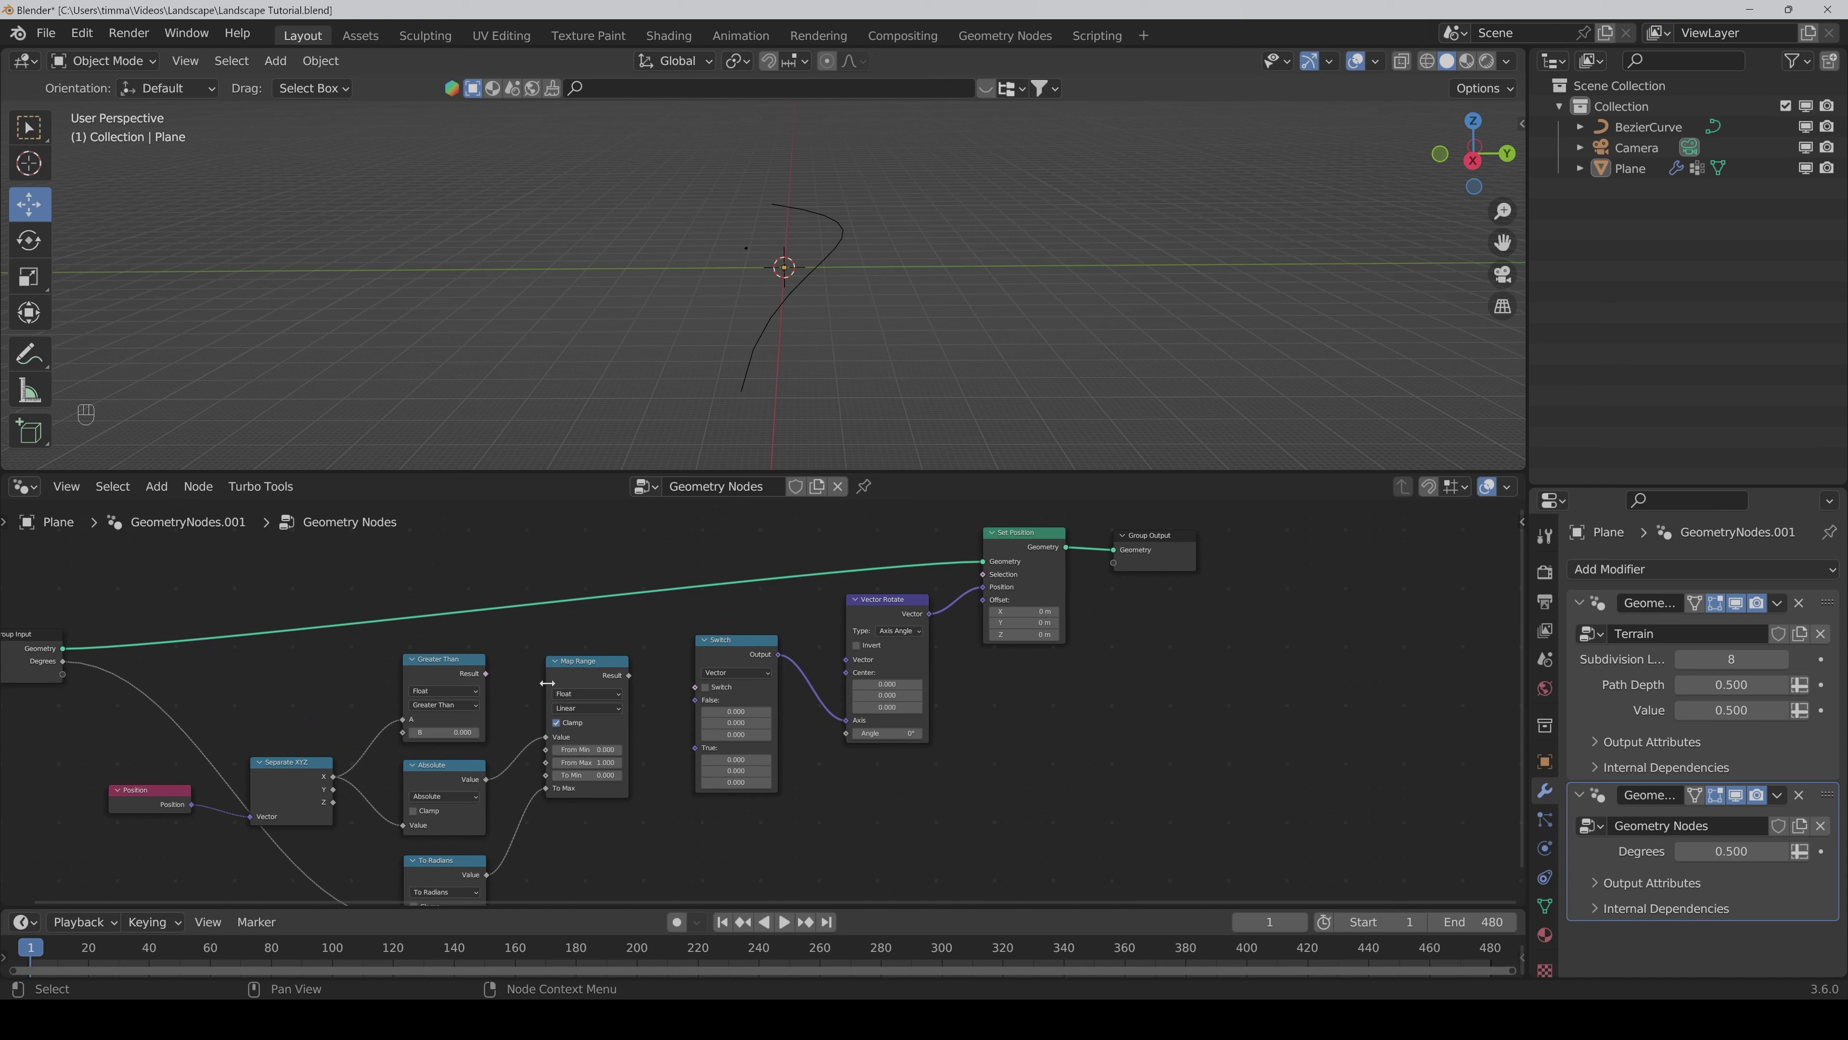
Step: Connect the Greater Than result to the Switch node's Switch input and set the False vector's Y to -1
mouse_move(487, 674)
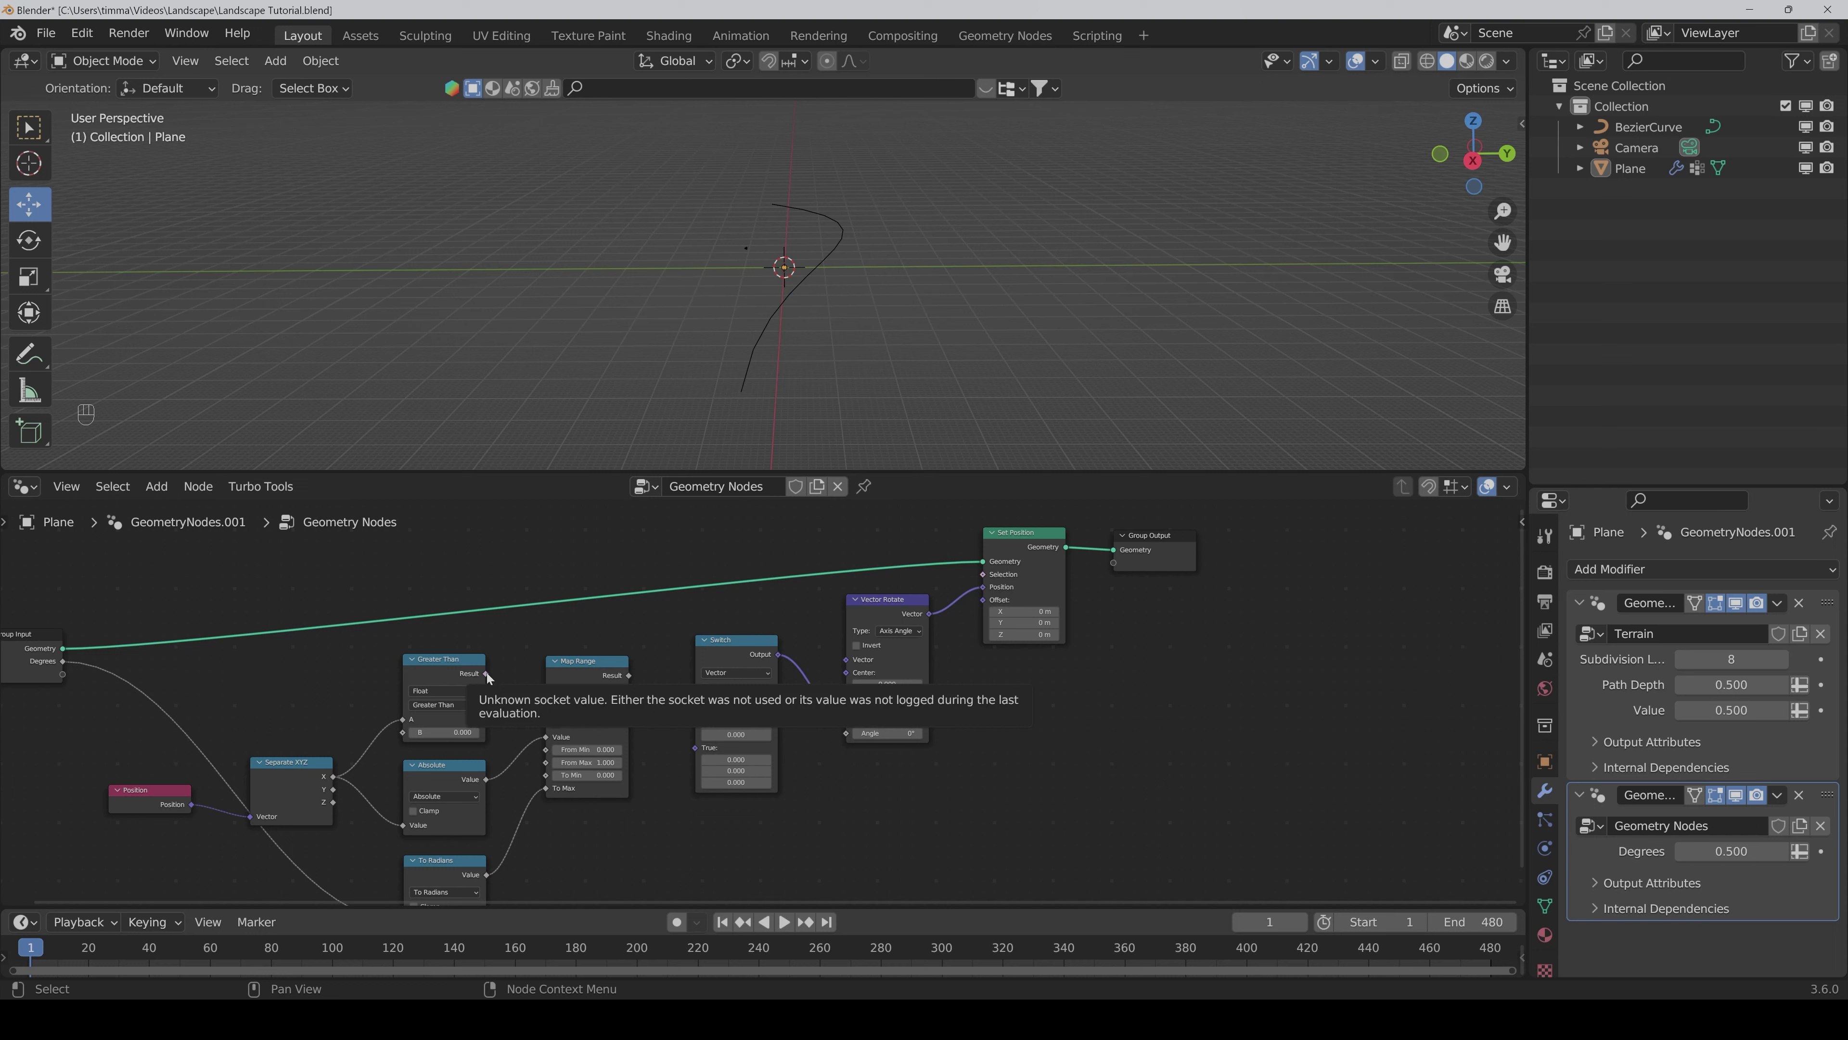
drag(486, 675, 700, 690)
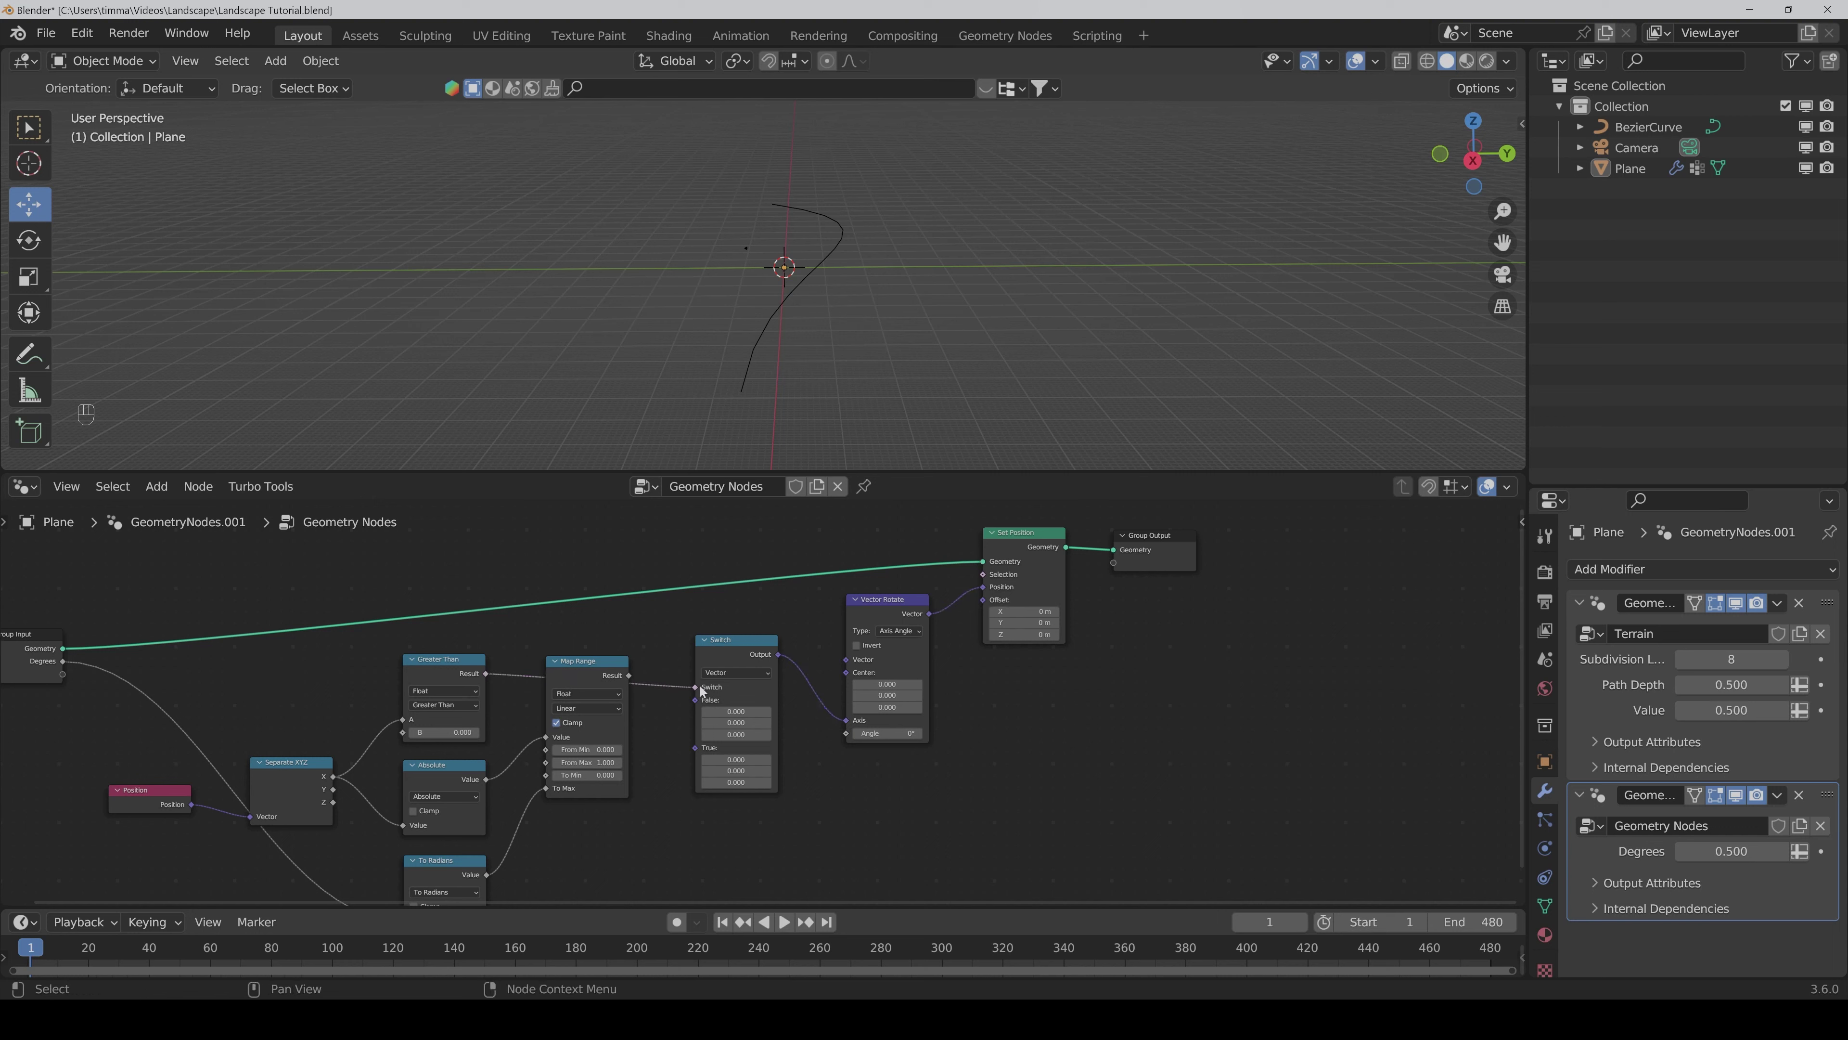
click(735, 723)
key(BackSpace)
text(-1)
key(Return)
Step: Connect the Map Range result to the Angle input of the Vector Rotate node
drag(630, 677, 860, 736)
scroll(1004, 768, down, 1)
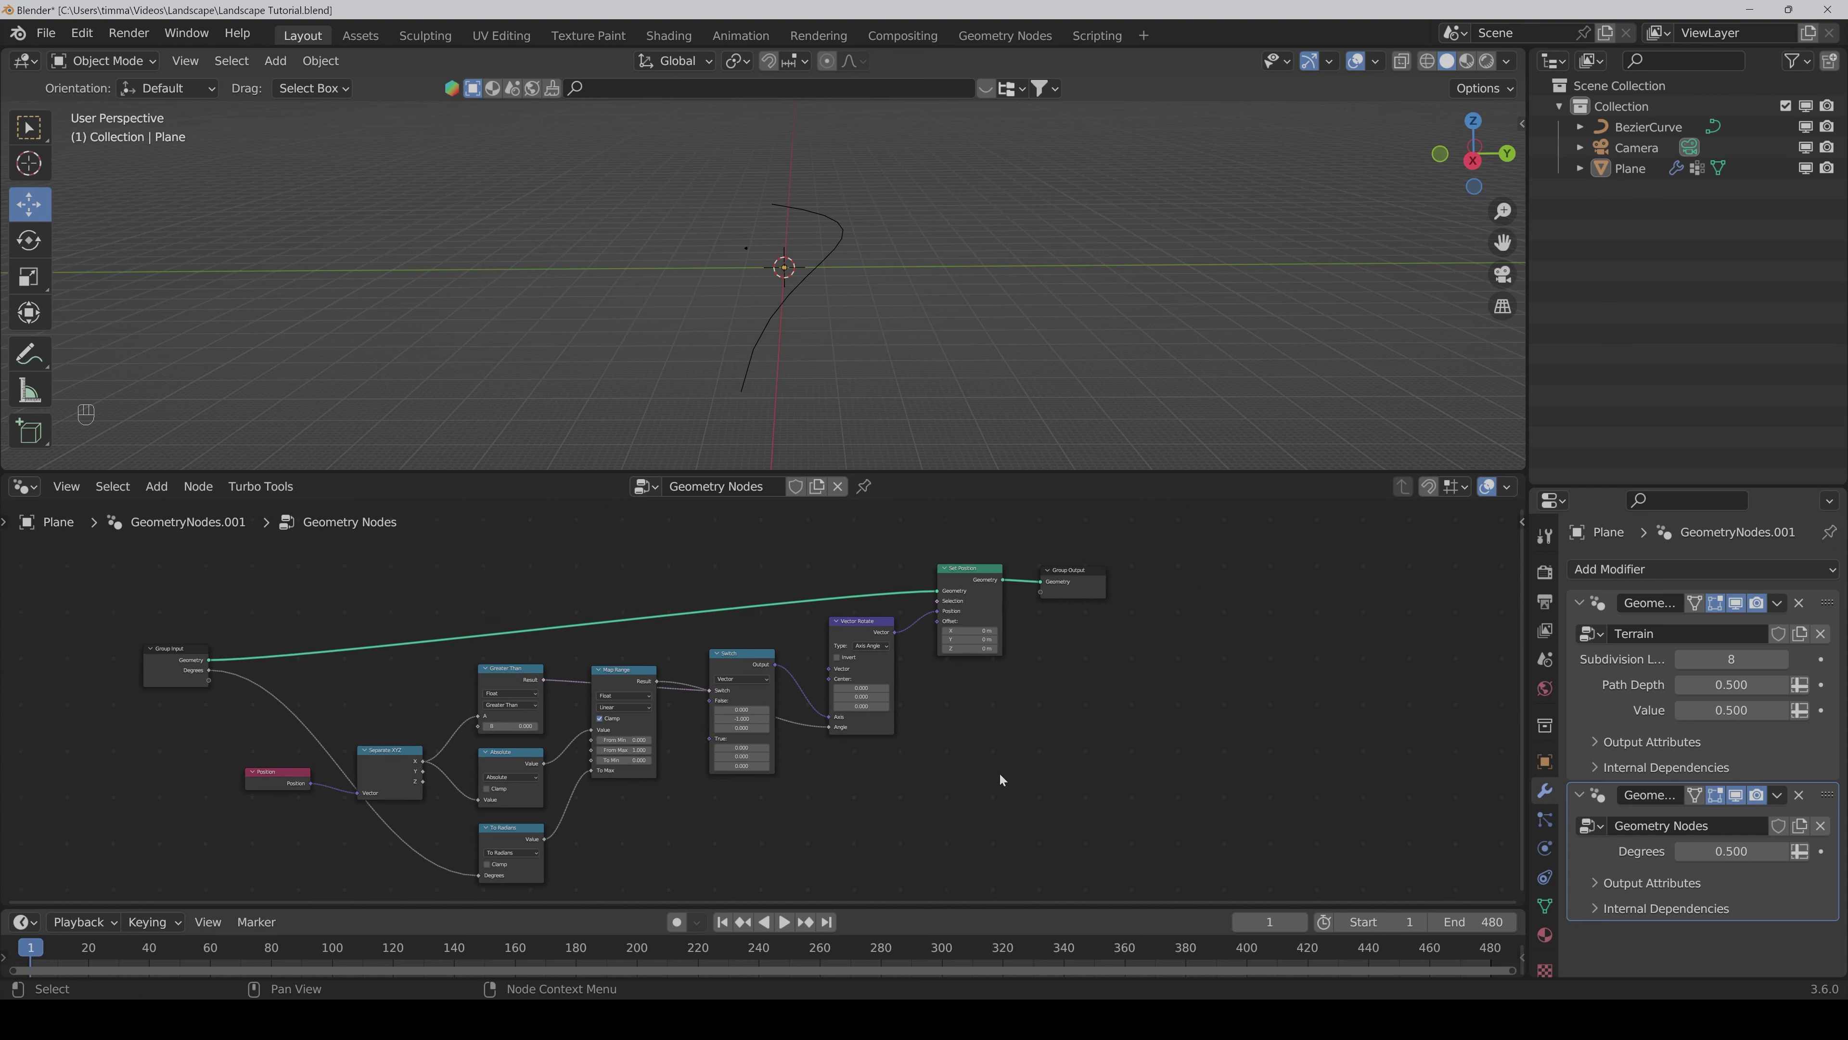
middle_drag(946, 775, 1020, 756)
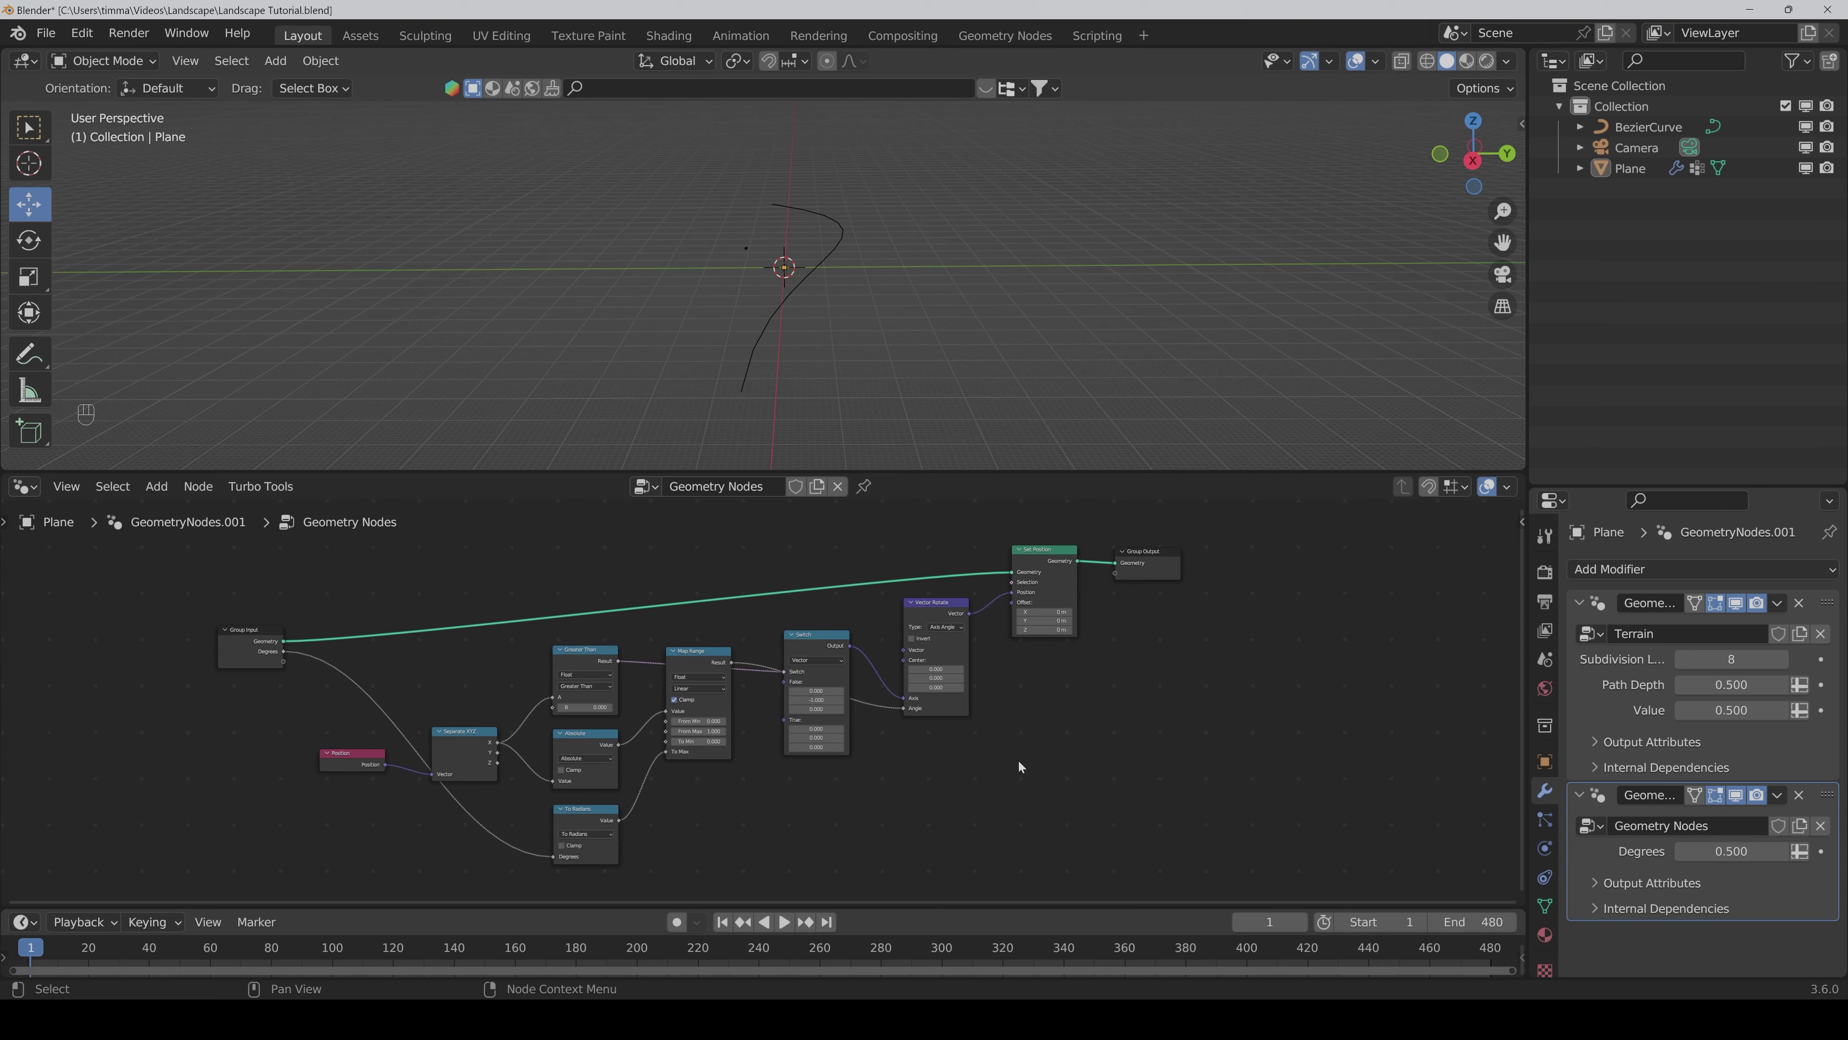
Step: Set the From Min and From Max values of the Map Range node
click(699, 720)
key(Return)
click(698, 731)
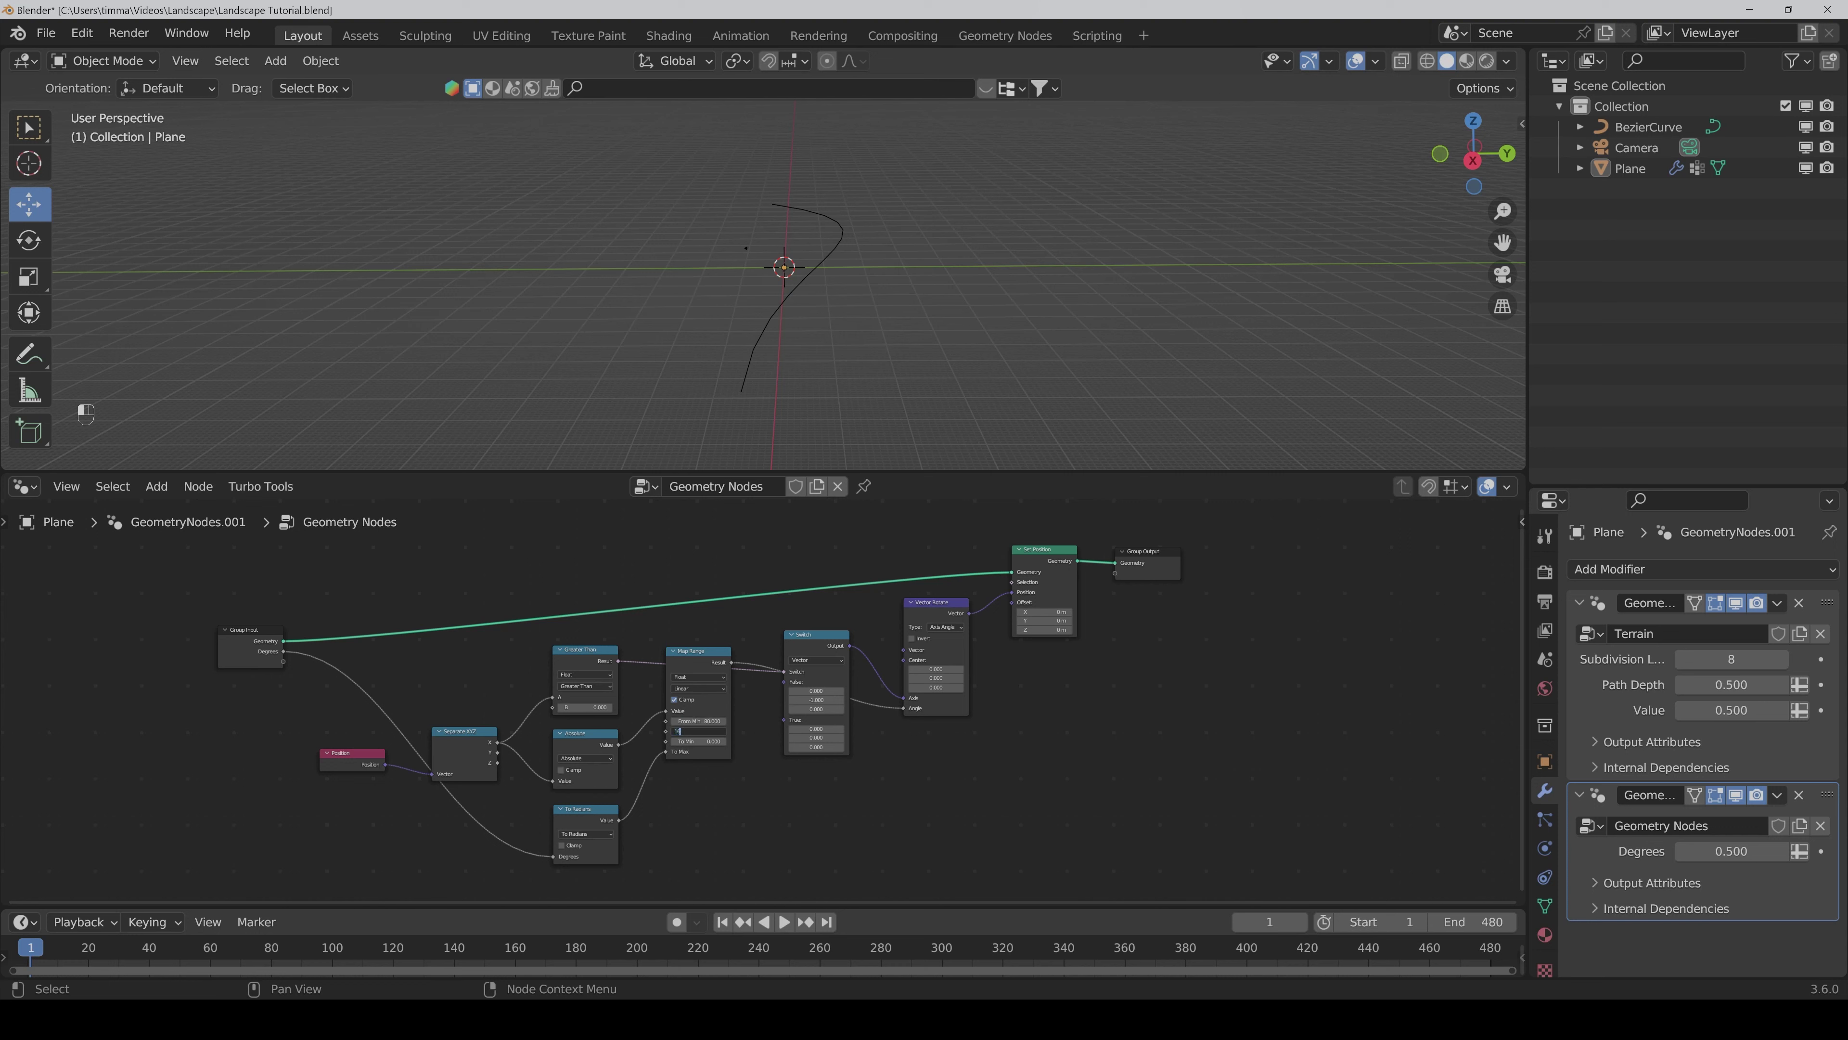
key(Return)
Step: Connect the Position output to the Vector input of Vector Rotate and set the modifier's Degrees to 40
click(383, 769)
drag(386, 765, 906, 654)
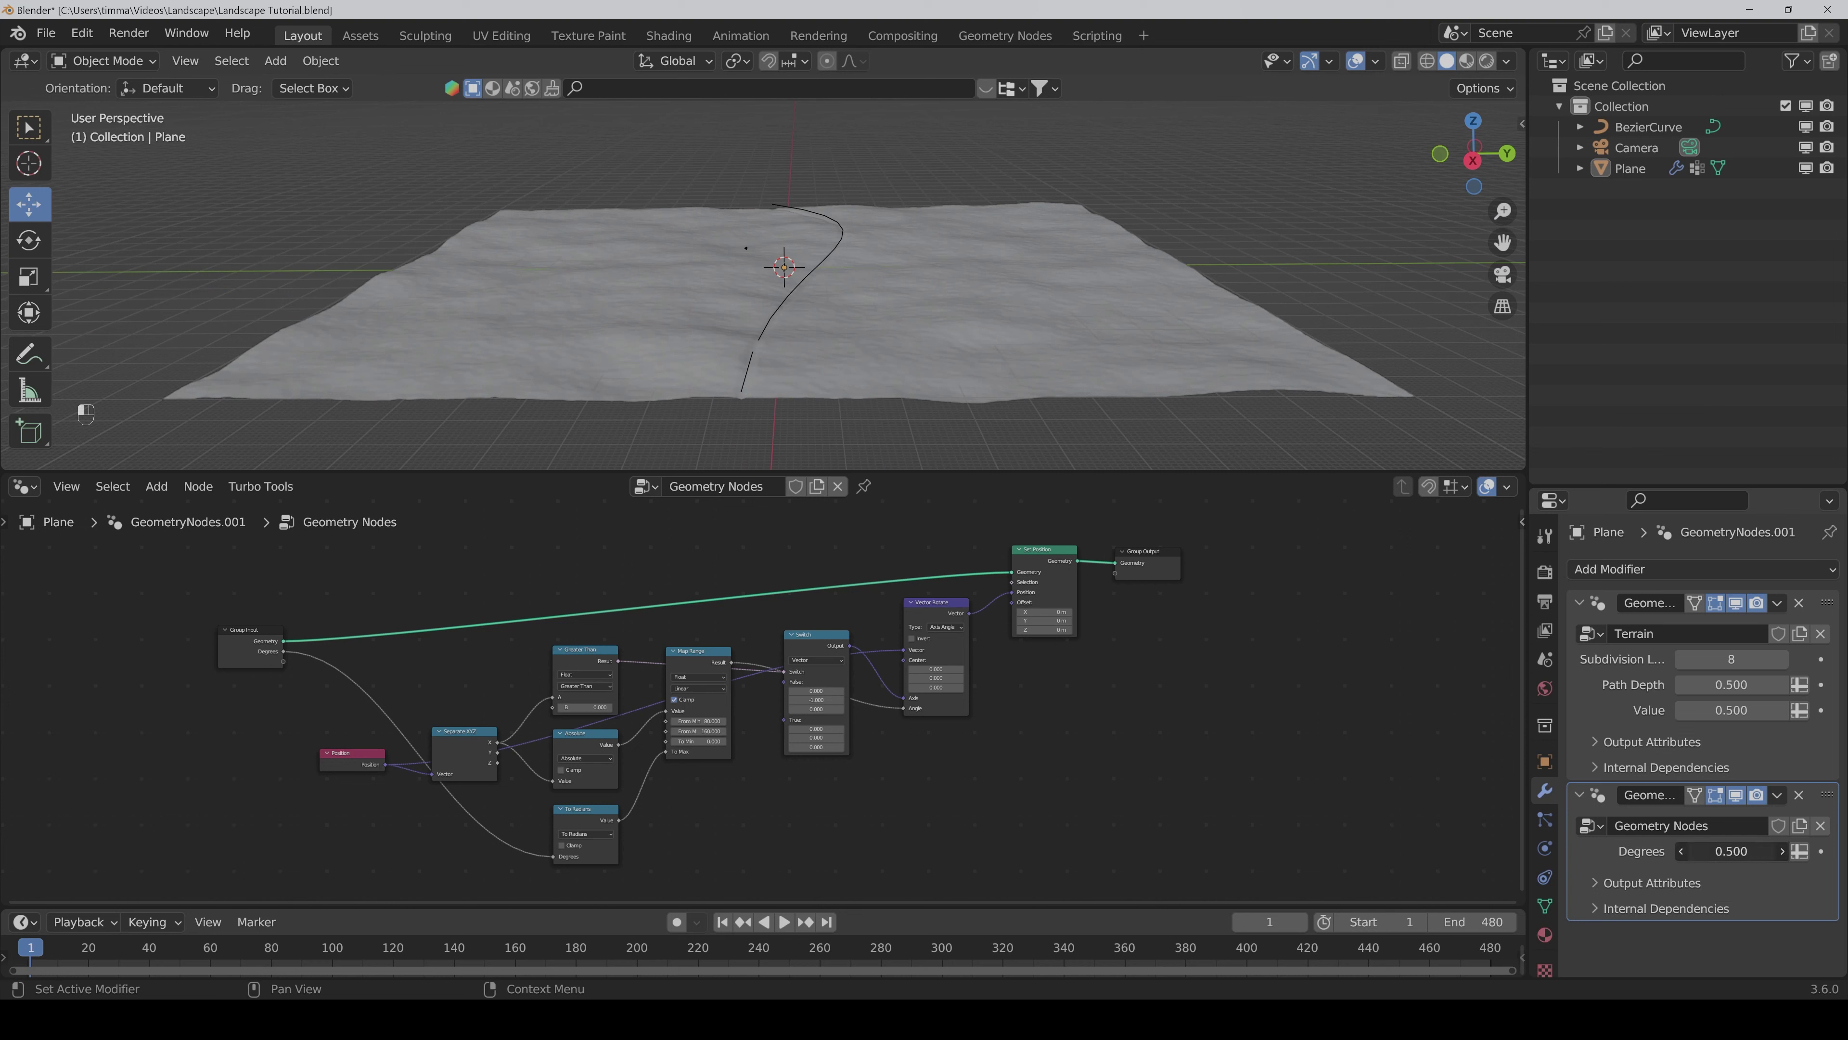
drag(1732, 850, 1776, 851)
middle_drag(682, 331, 868, 319)
drag(1732, 851, 1790, 850)
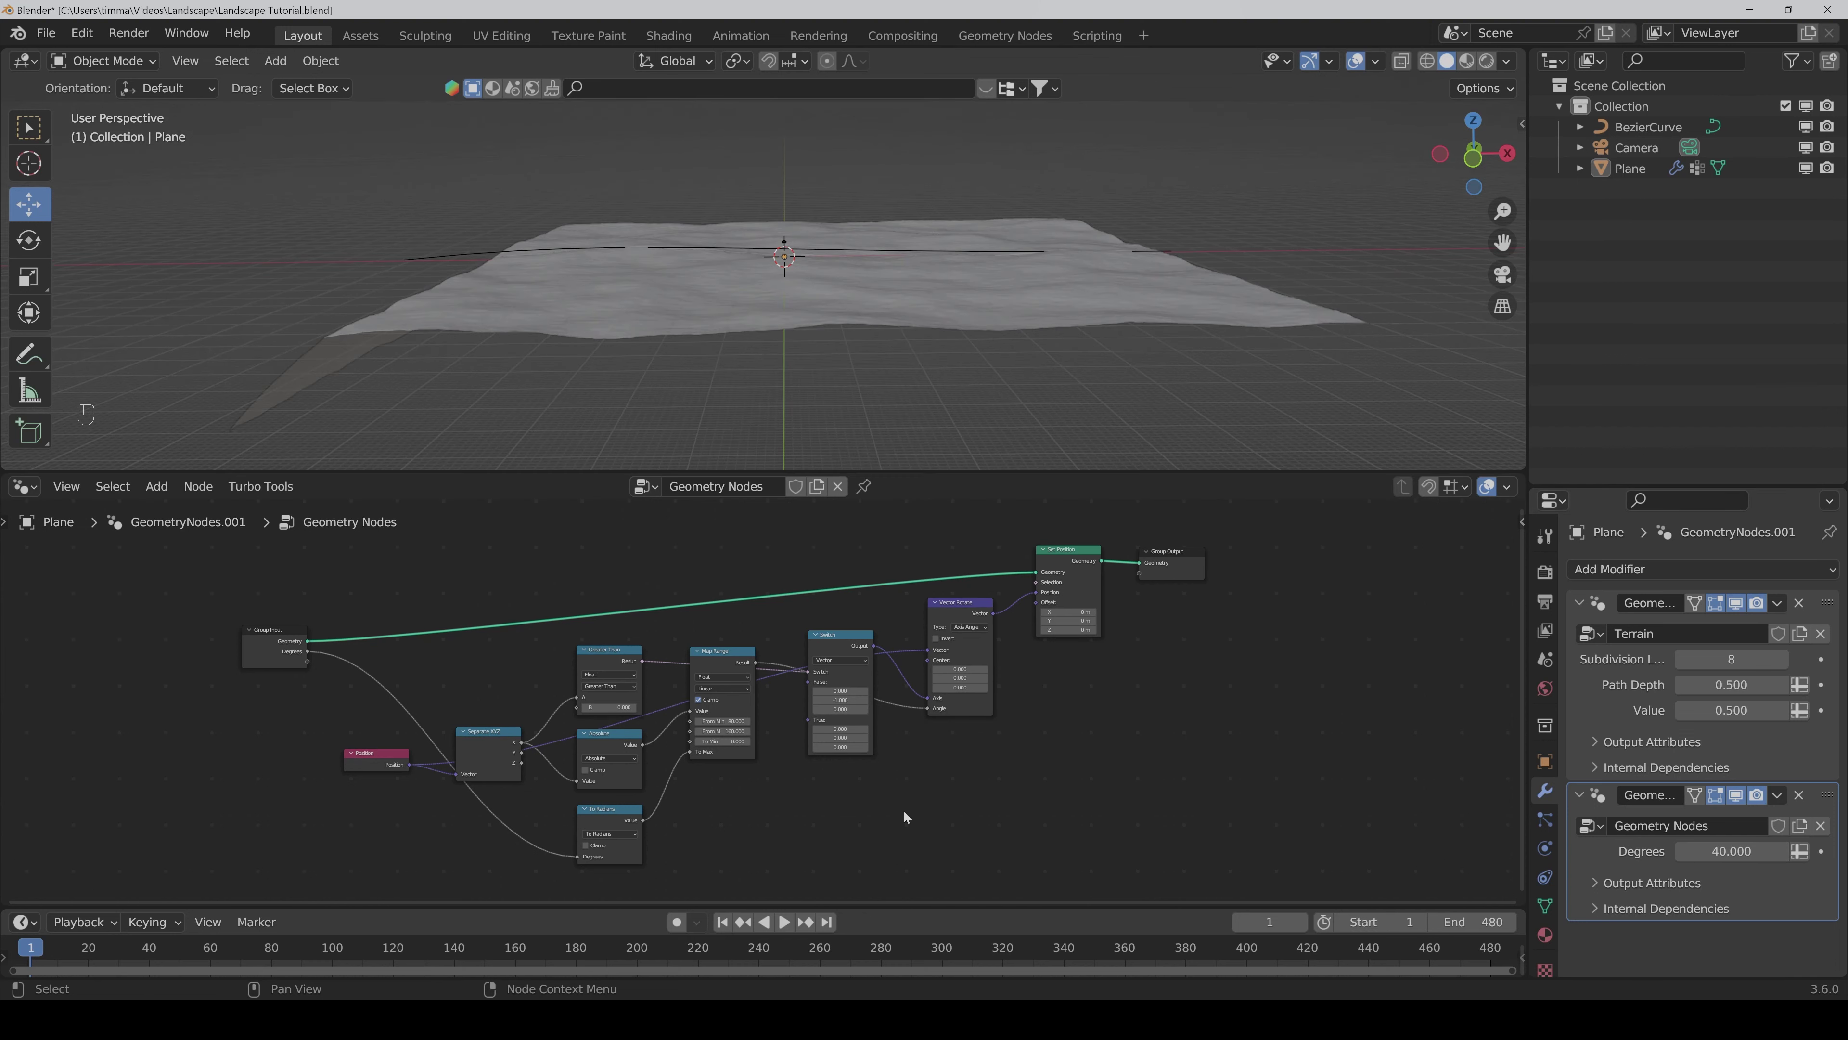
Step: Set the Y component of the Switch node's True vector to 1
click(840, 737)
text(1)
key(Return)
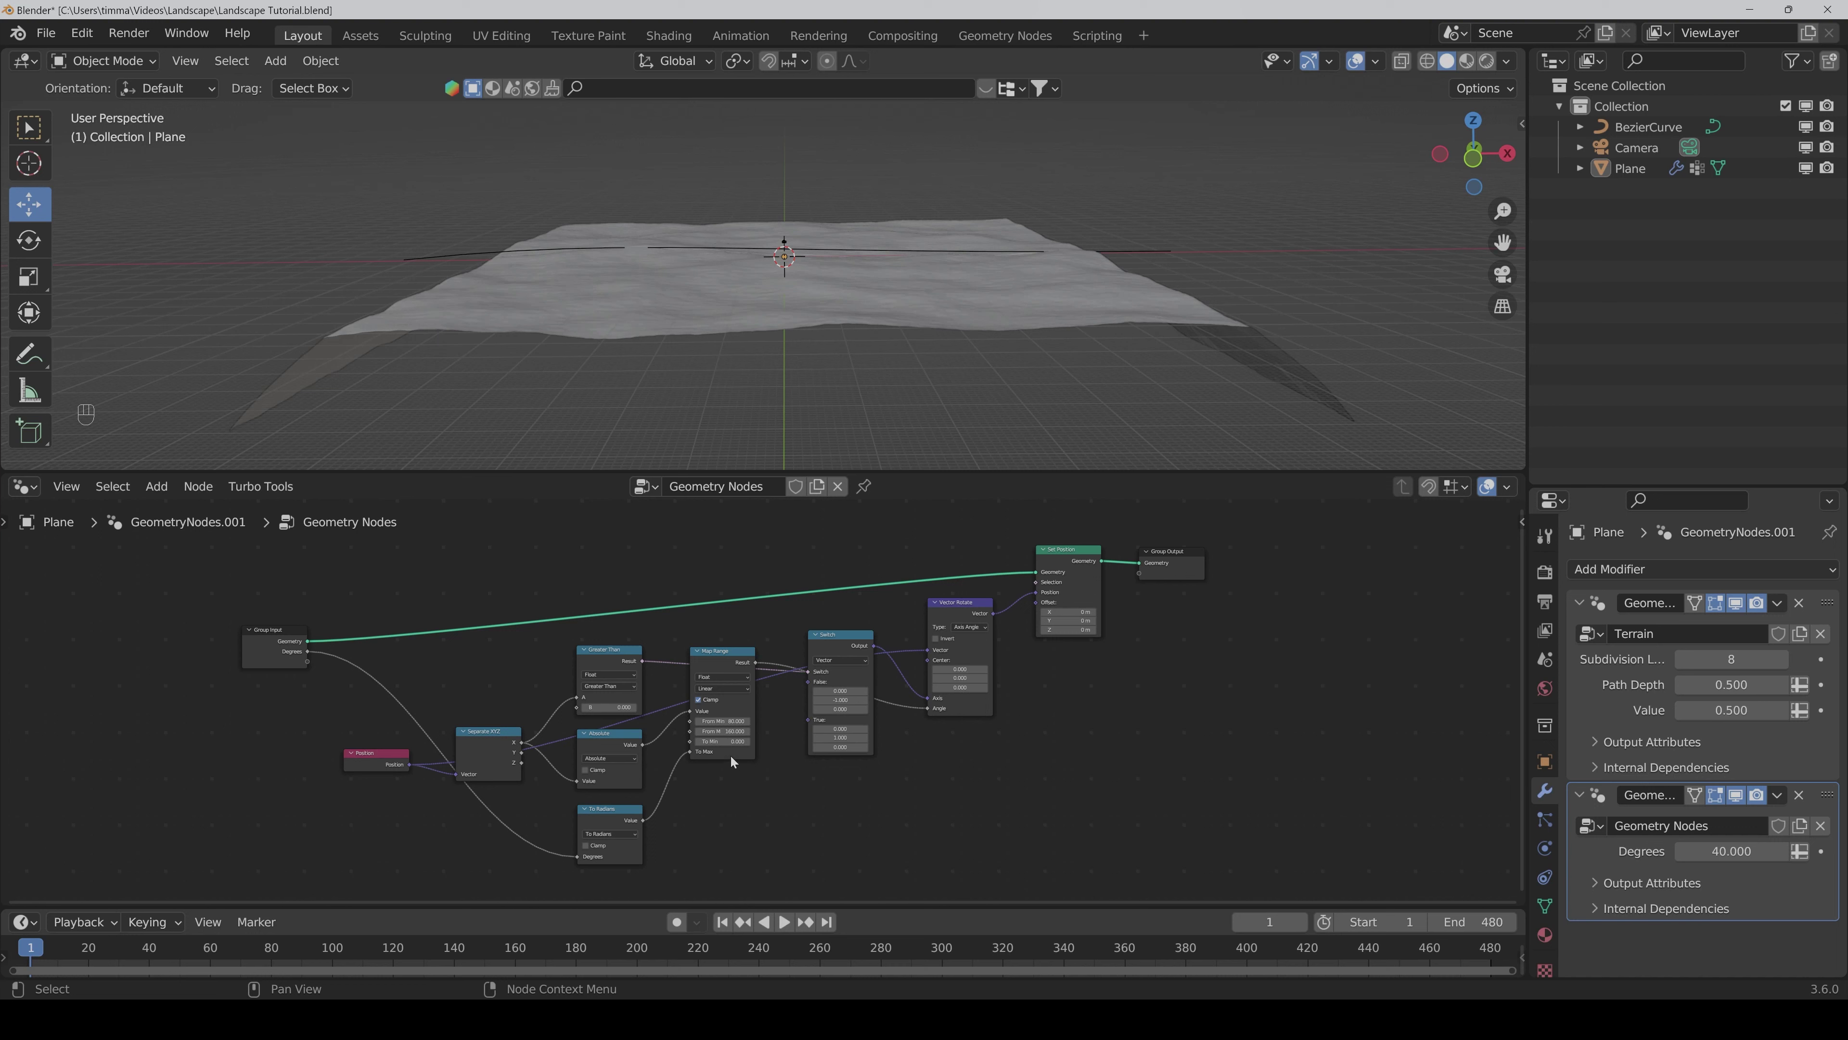
Step: Try different From Min and From Max values on the Map Range node and restore the previous ones
drag(722, 721, 801, 720)
double_click(722, 721)
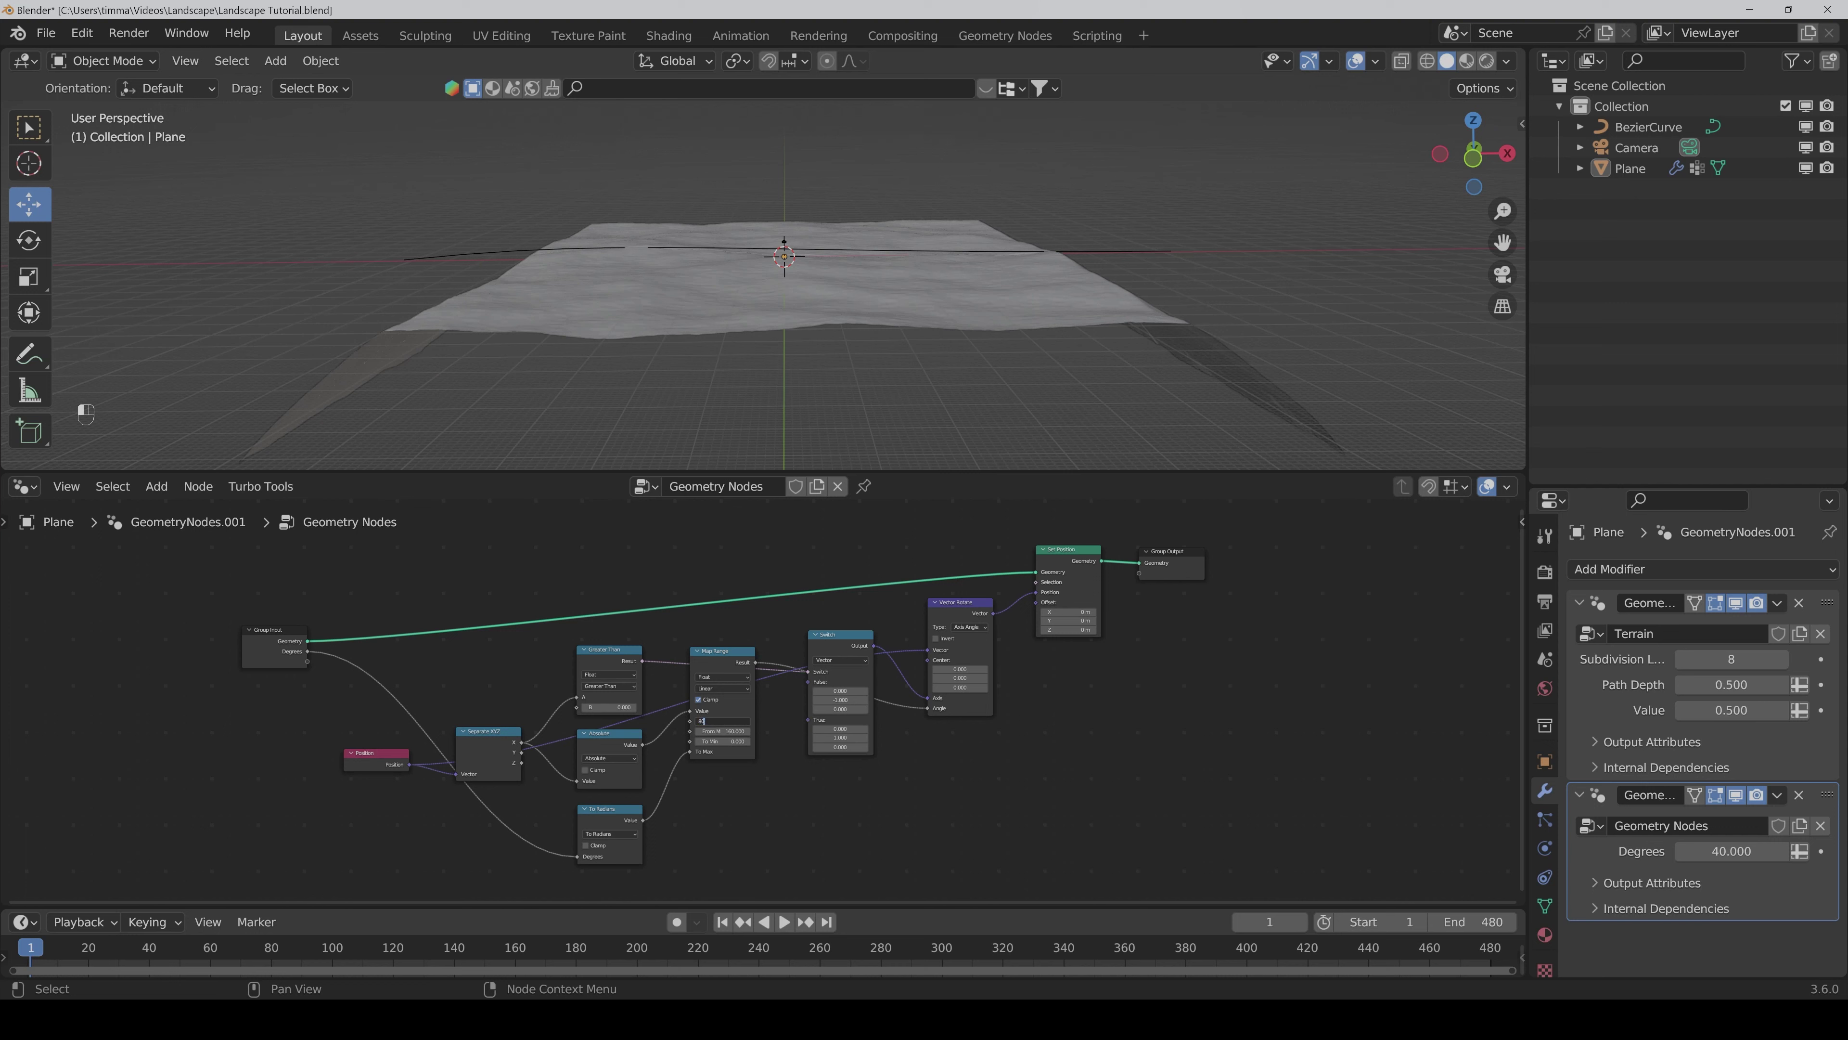
key(Return)
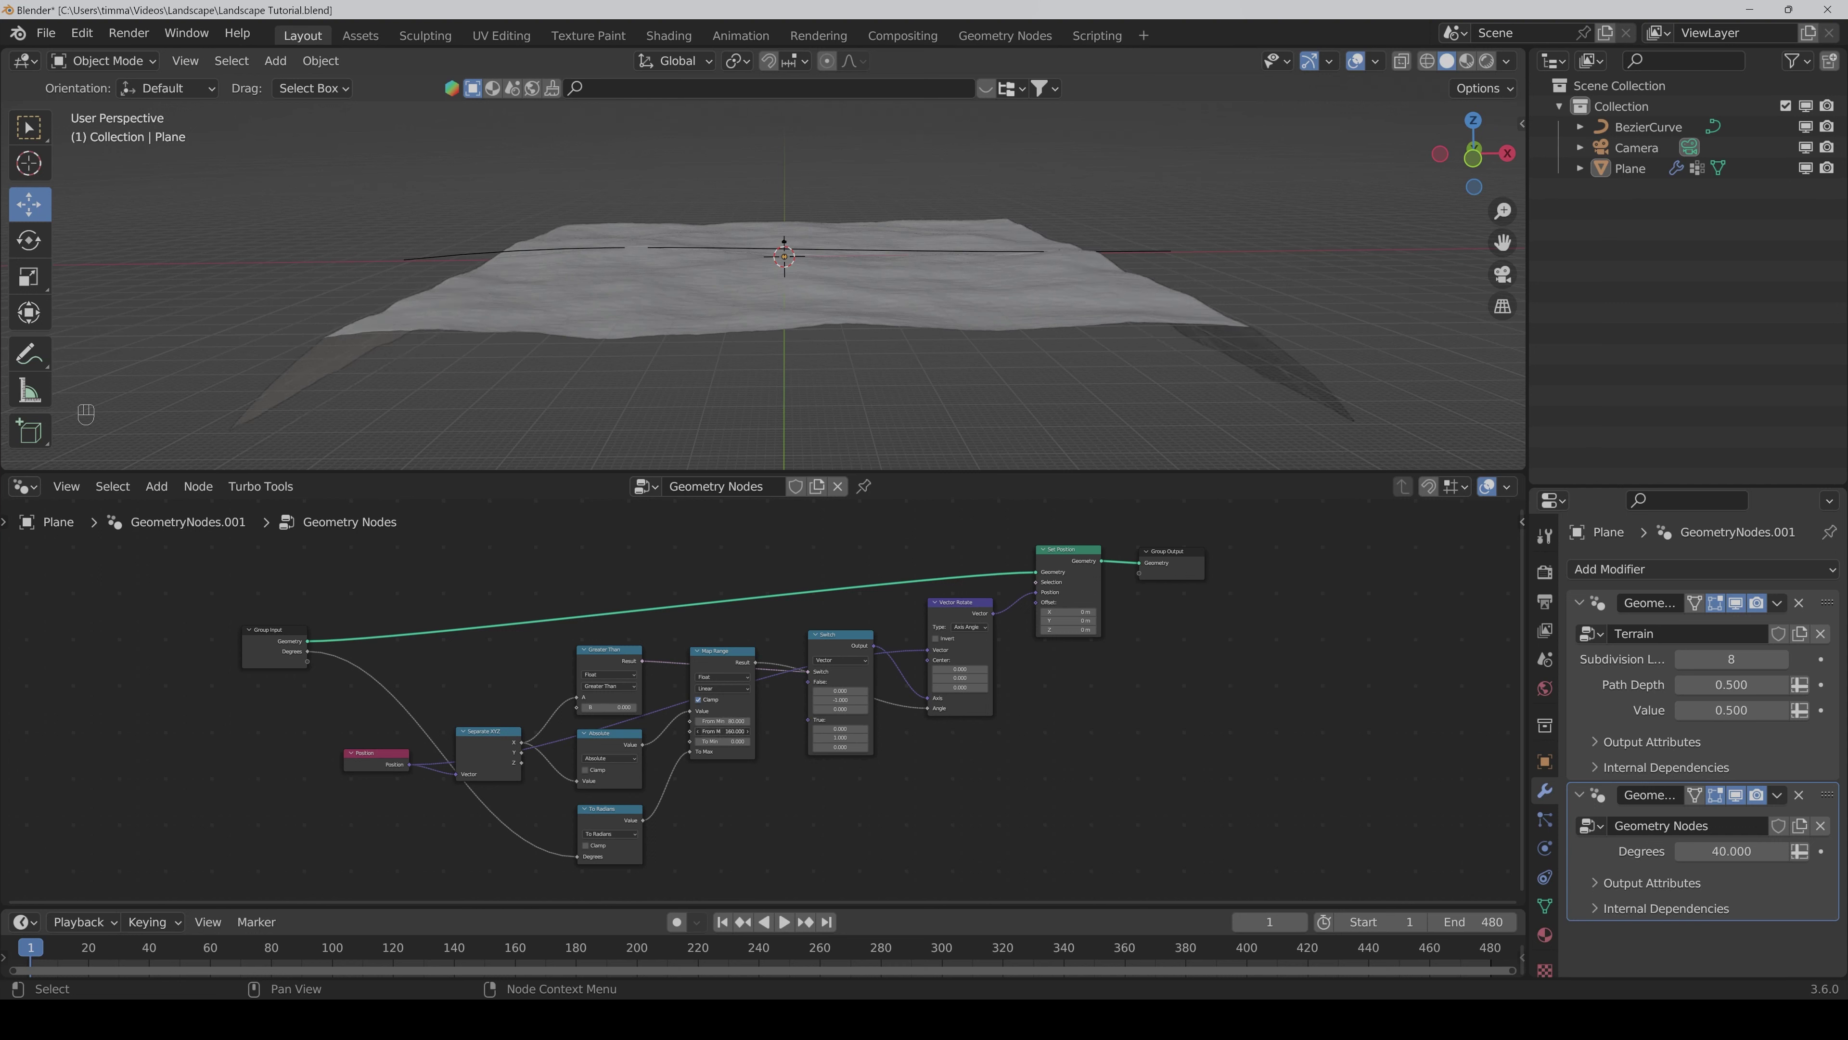
drag(723, 731, 730, 731)
double_click(723, 732)
text(1)
key(Return)
Step: Set the second geometry nodes modifier's Degrees to 10
double_click(1732, 851)
text(10)
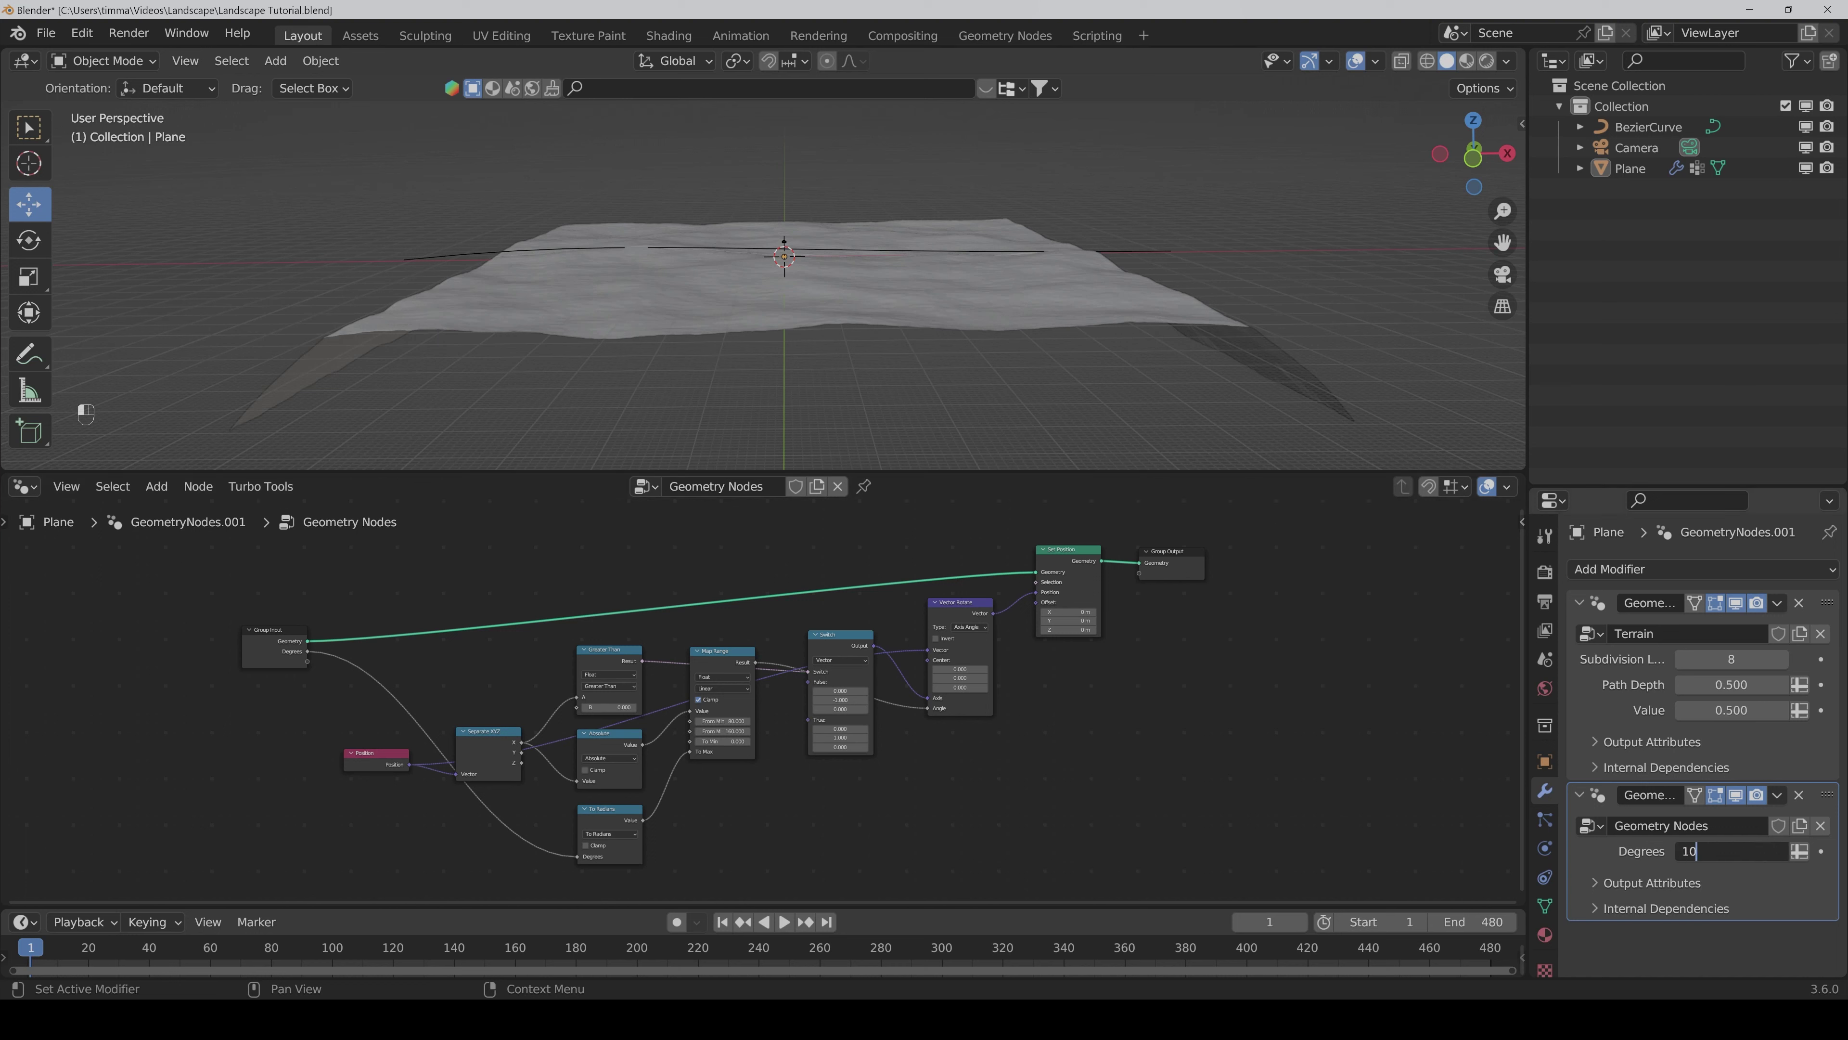
key(Return)
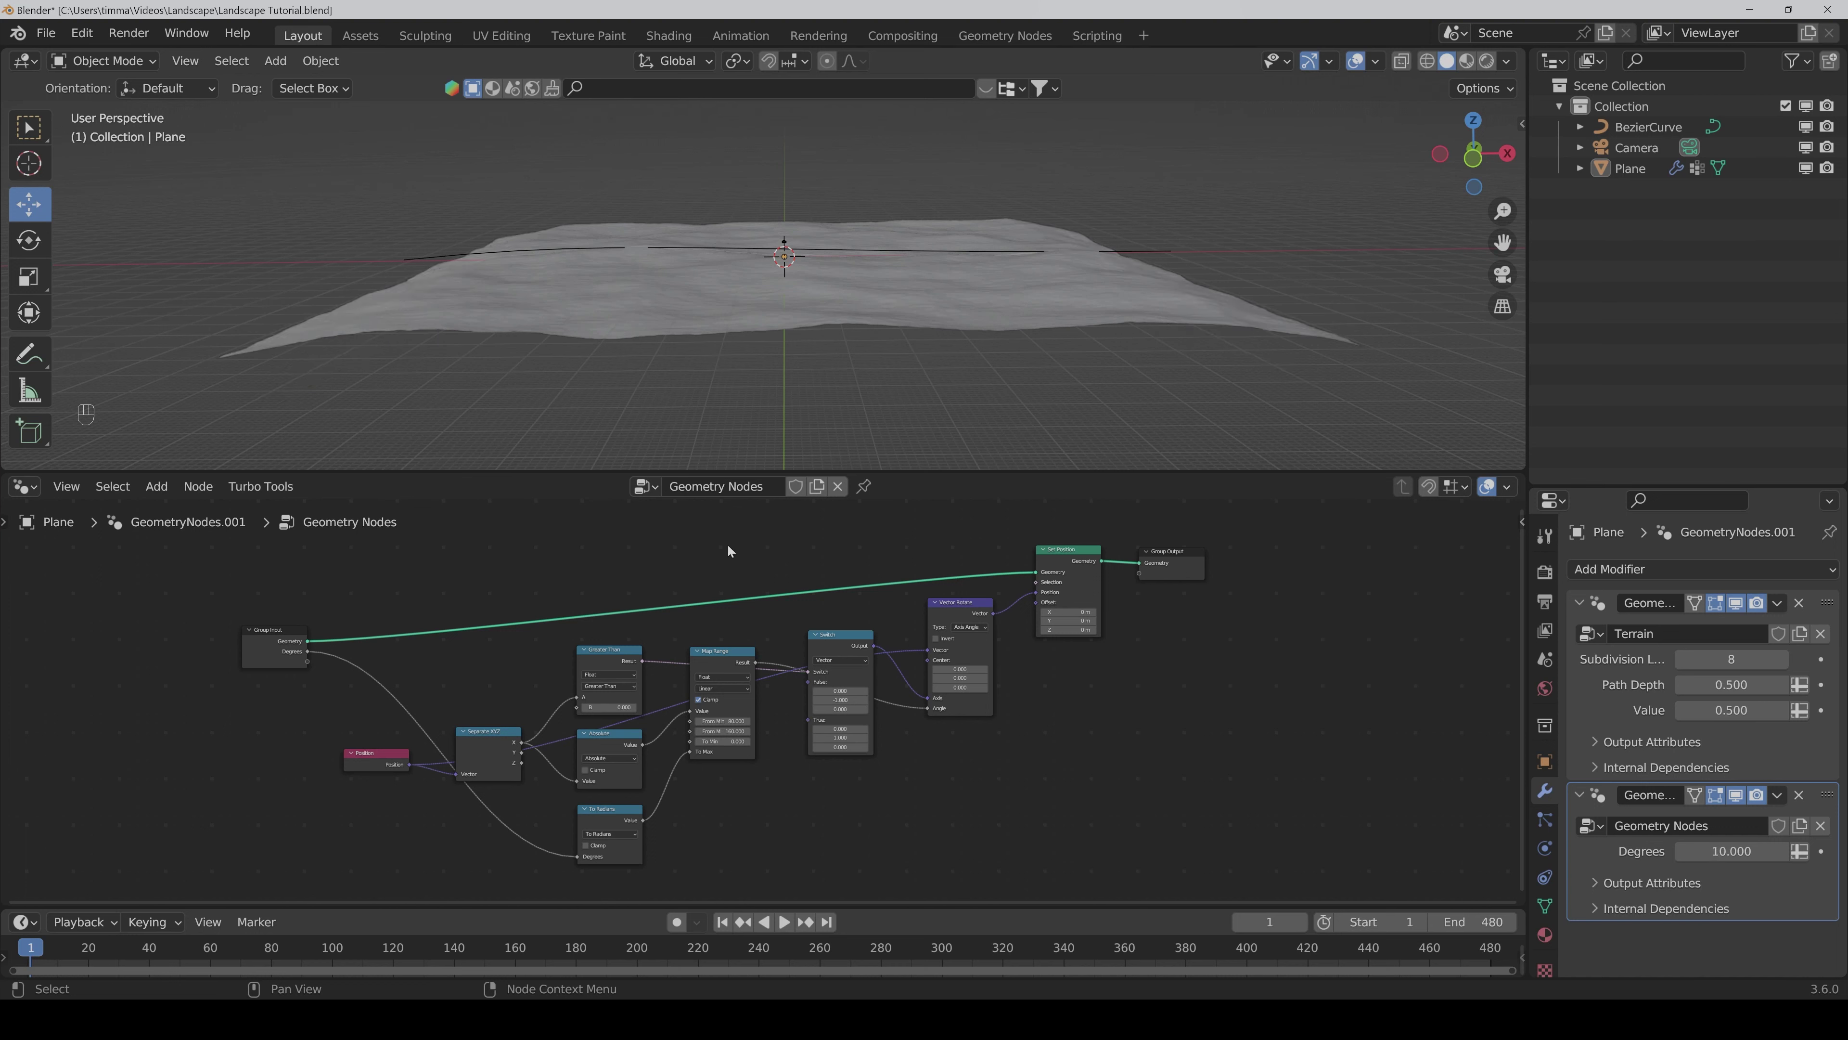
Step: Rename the second modifier's node group as Bending
click(713, 488)
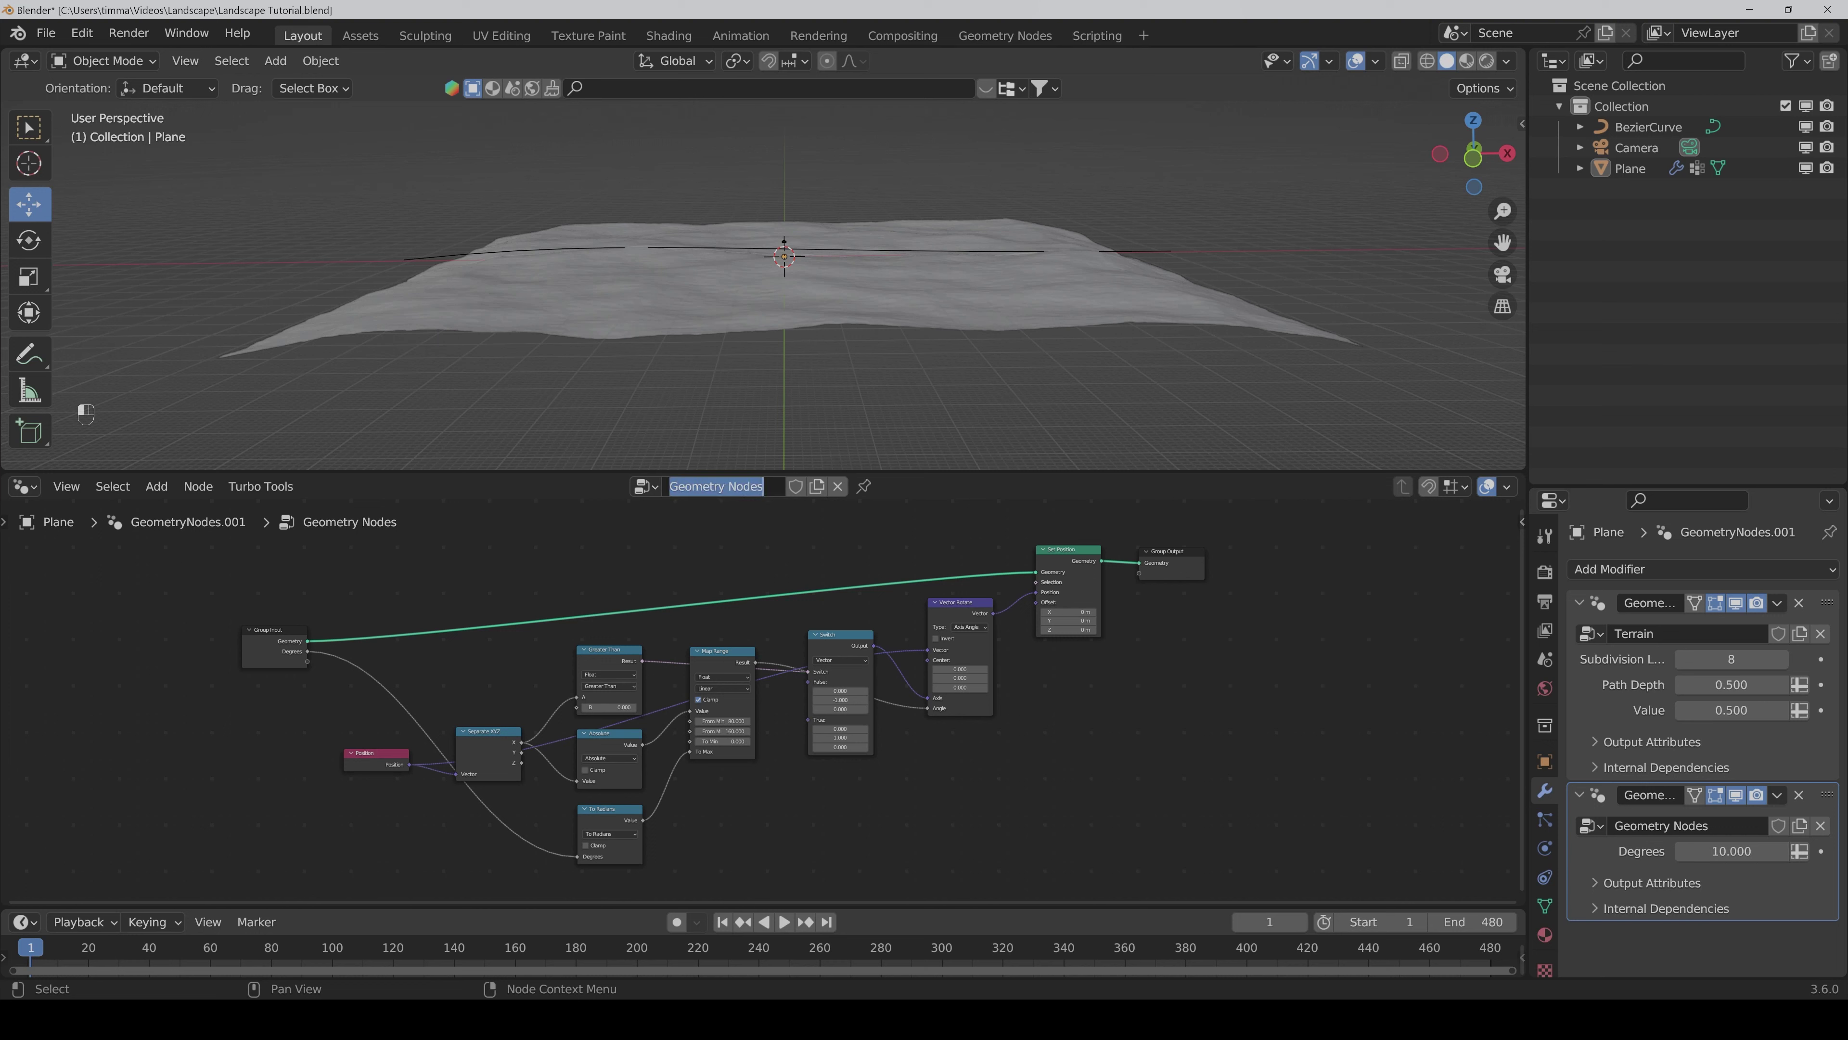
text(B)
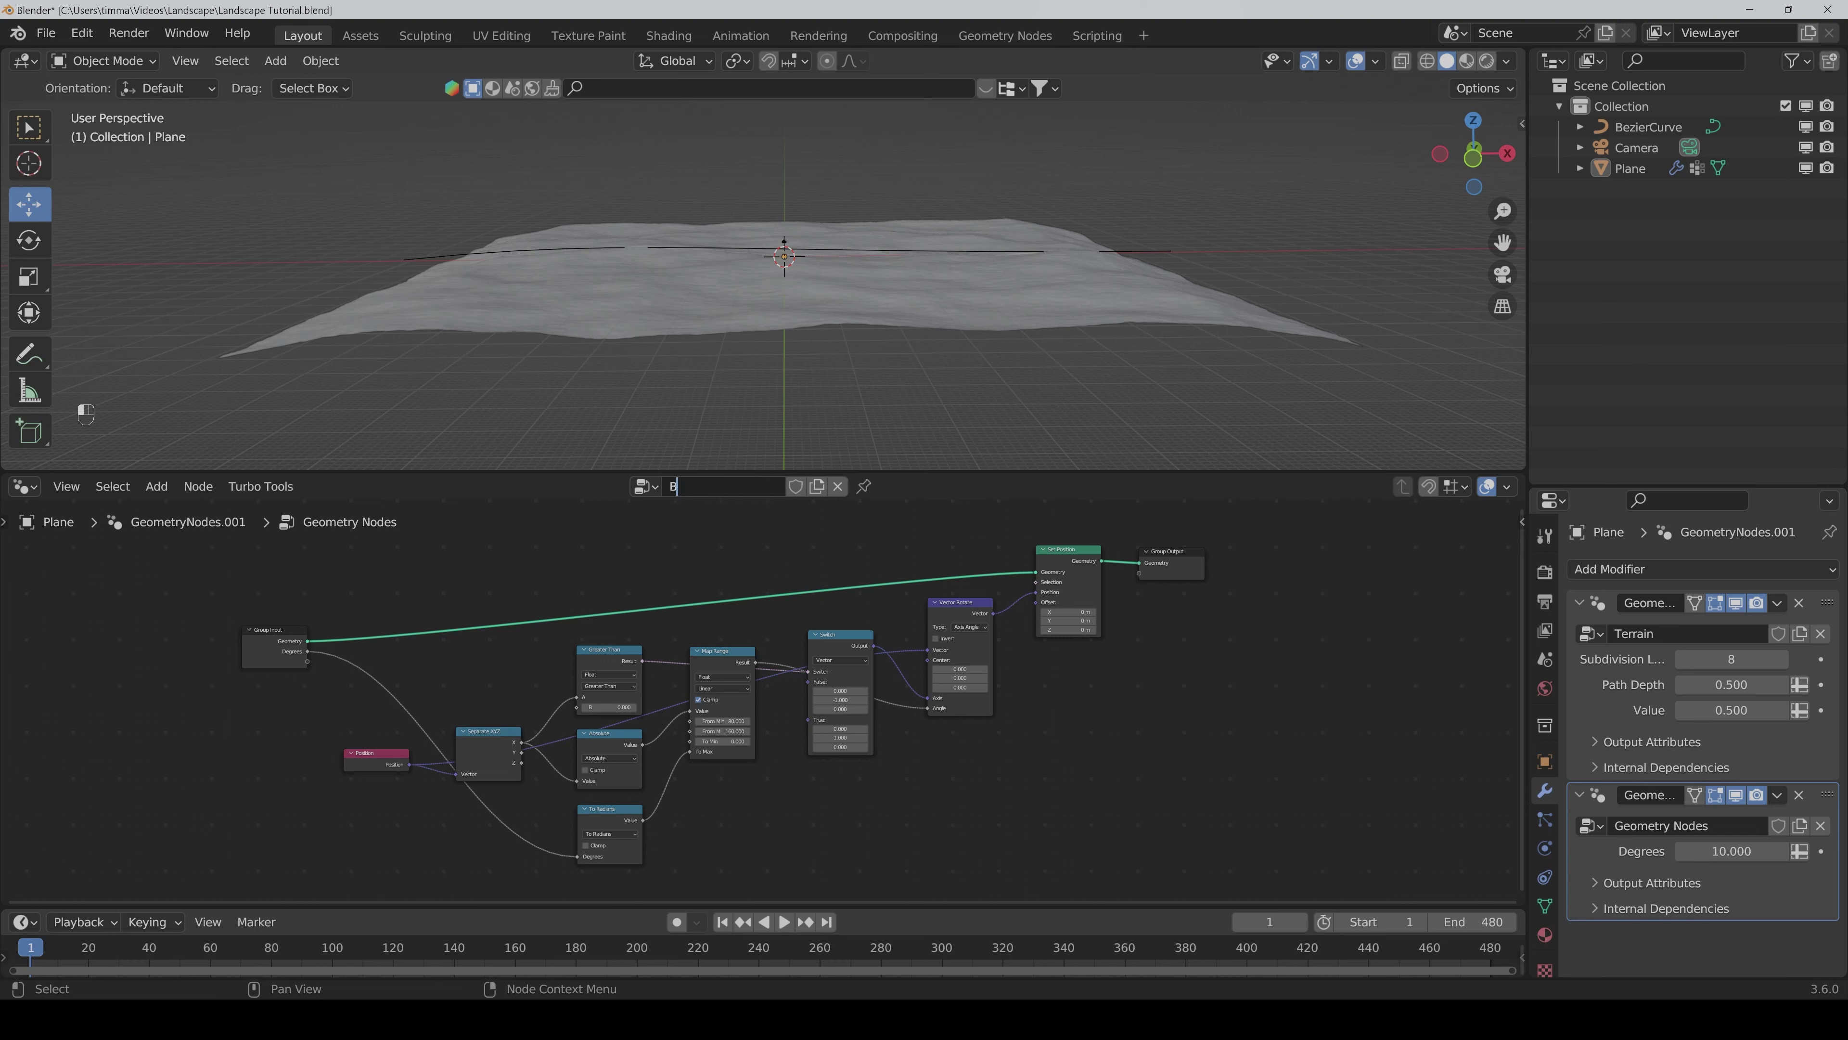
text(ending)
key(Return)
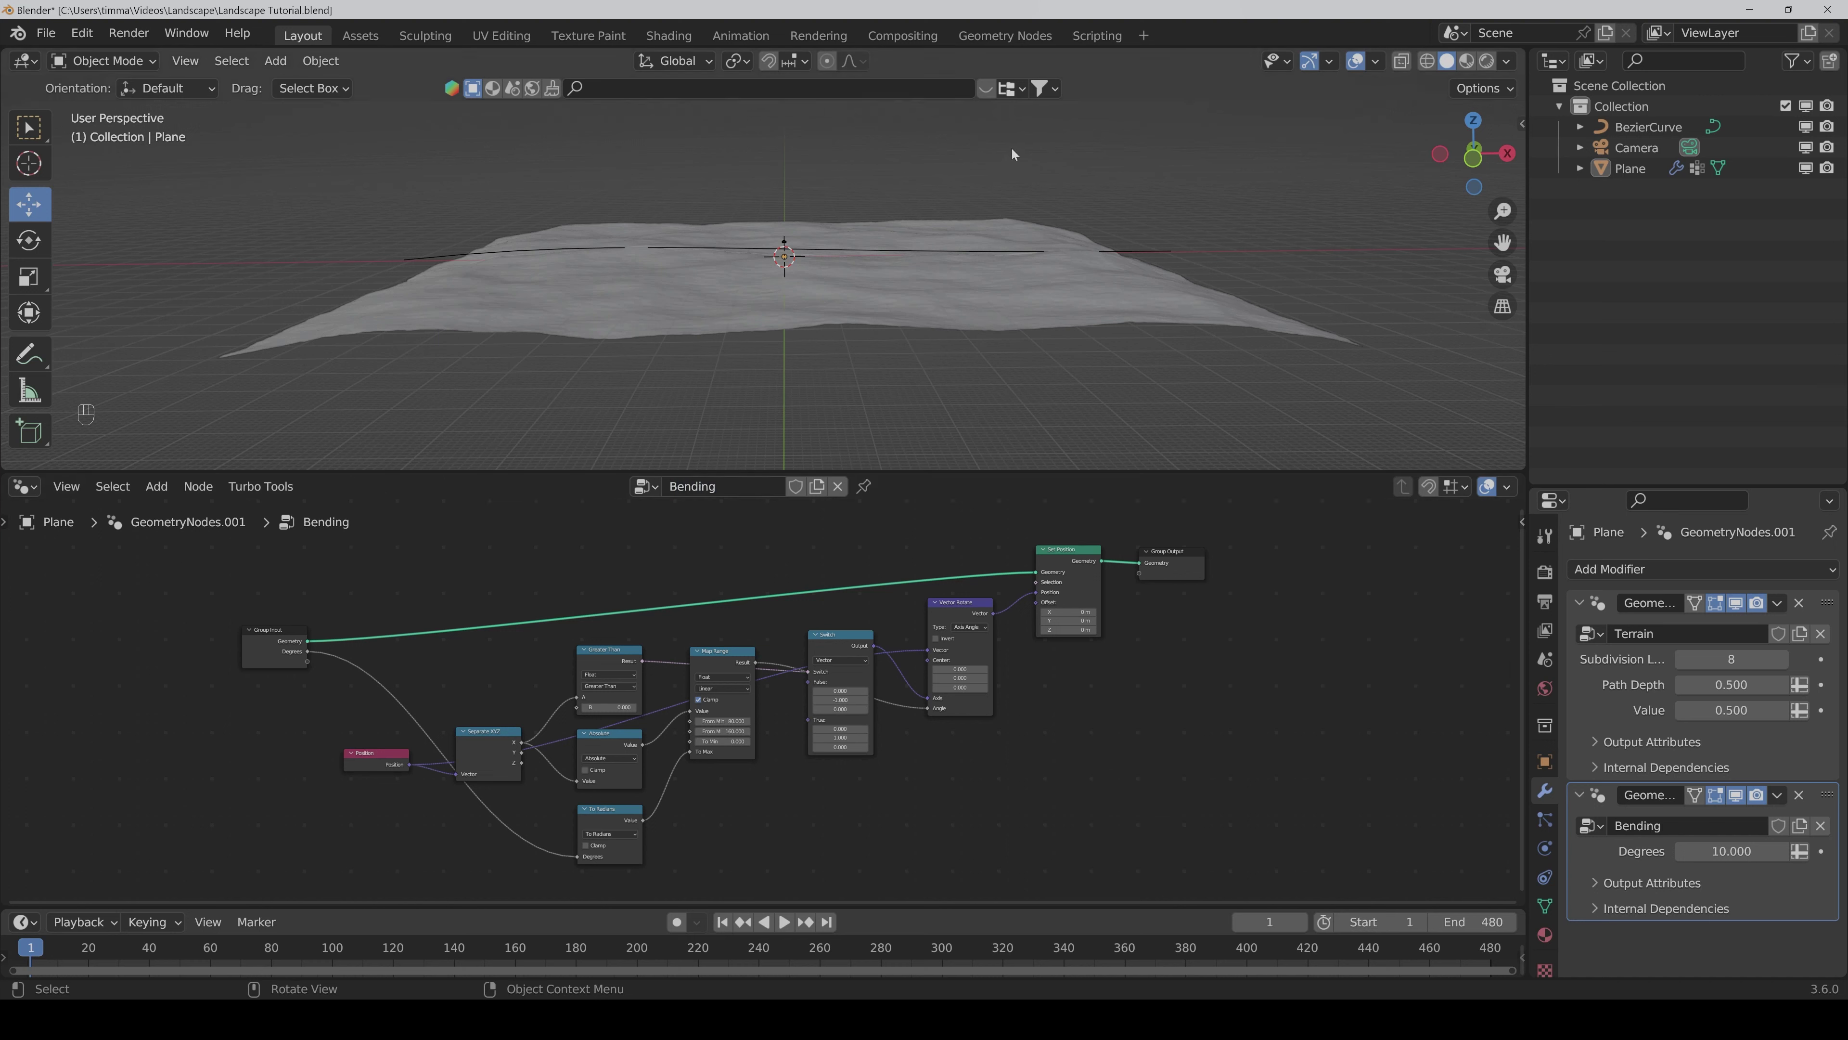
Step: Set the Terrain modifier's Path Depth and Value both to 0.4
middle_drag(1012, 149, 959, 348)
drag(1505, 236, 1456, 228)
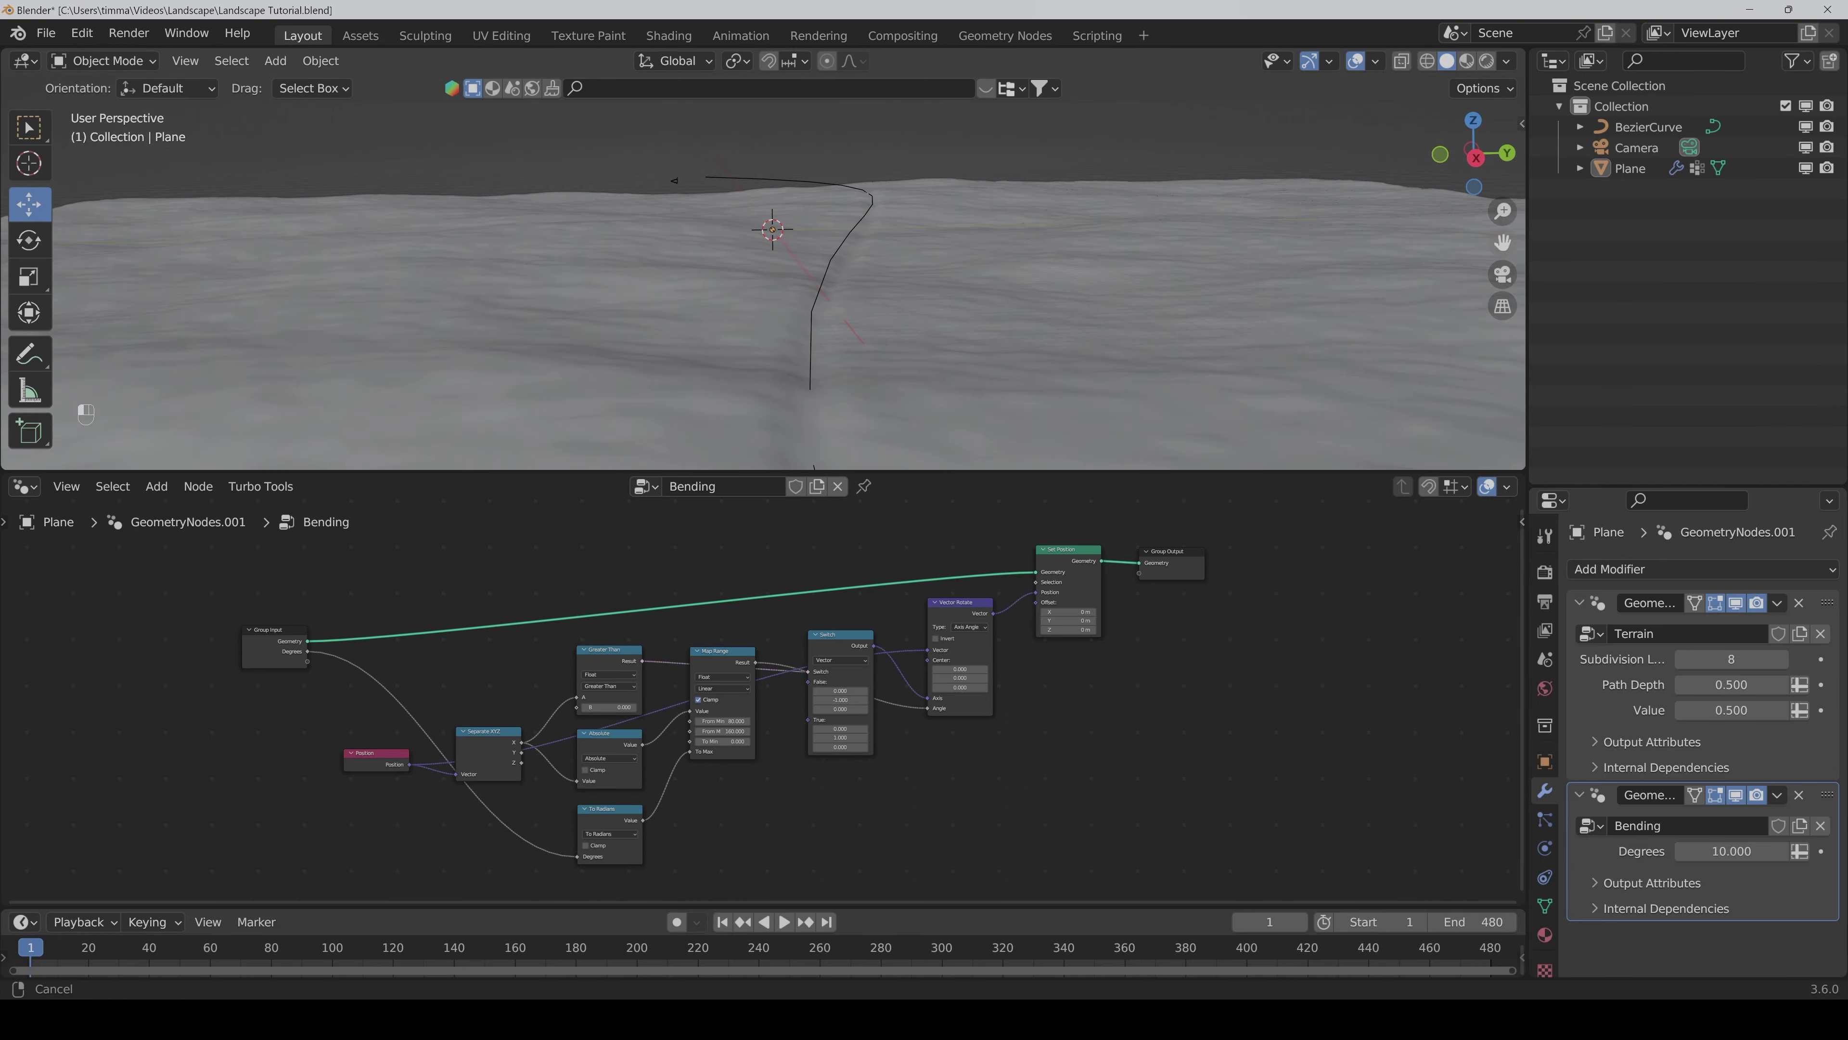
click(1734, 685)
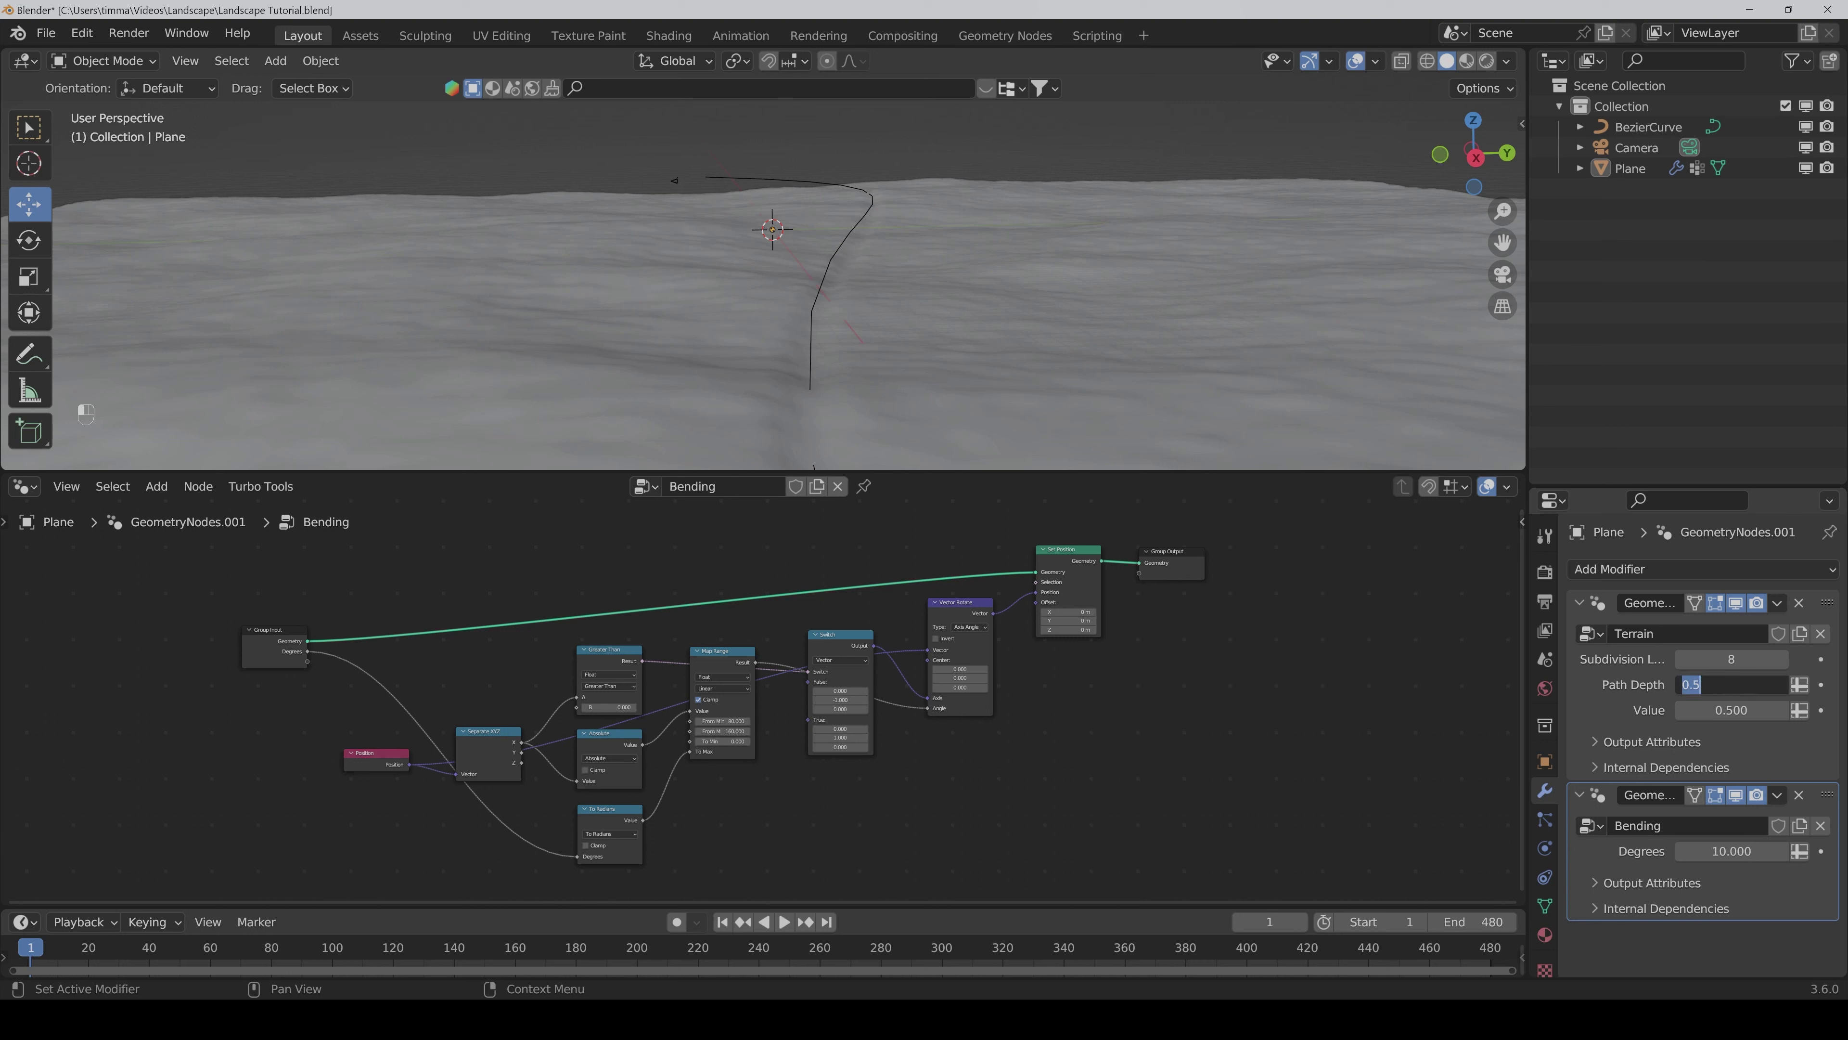
text(0.4)
key(Return)
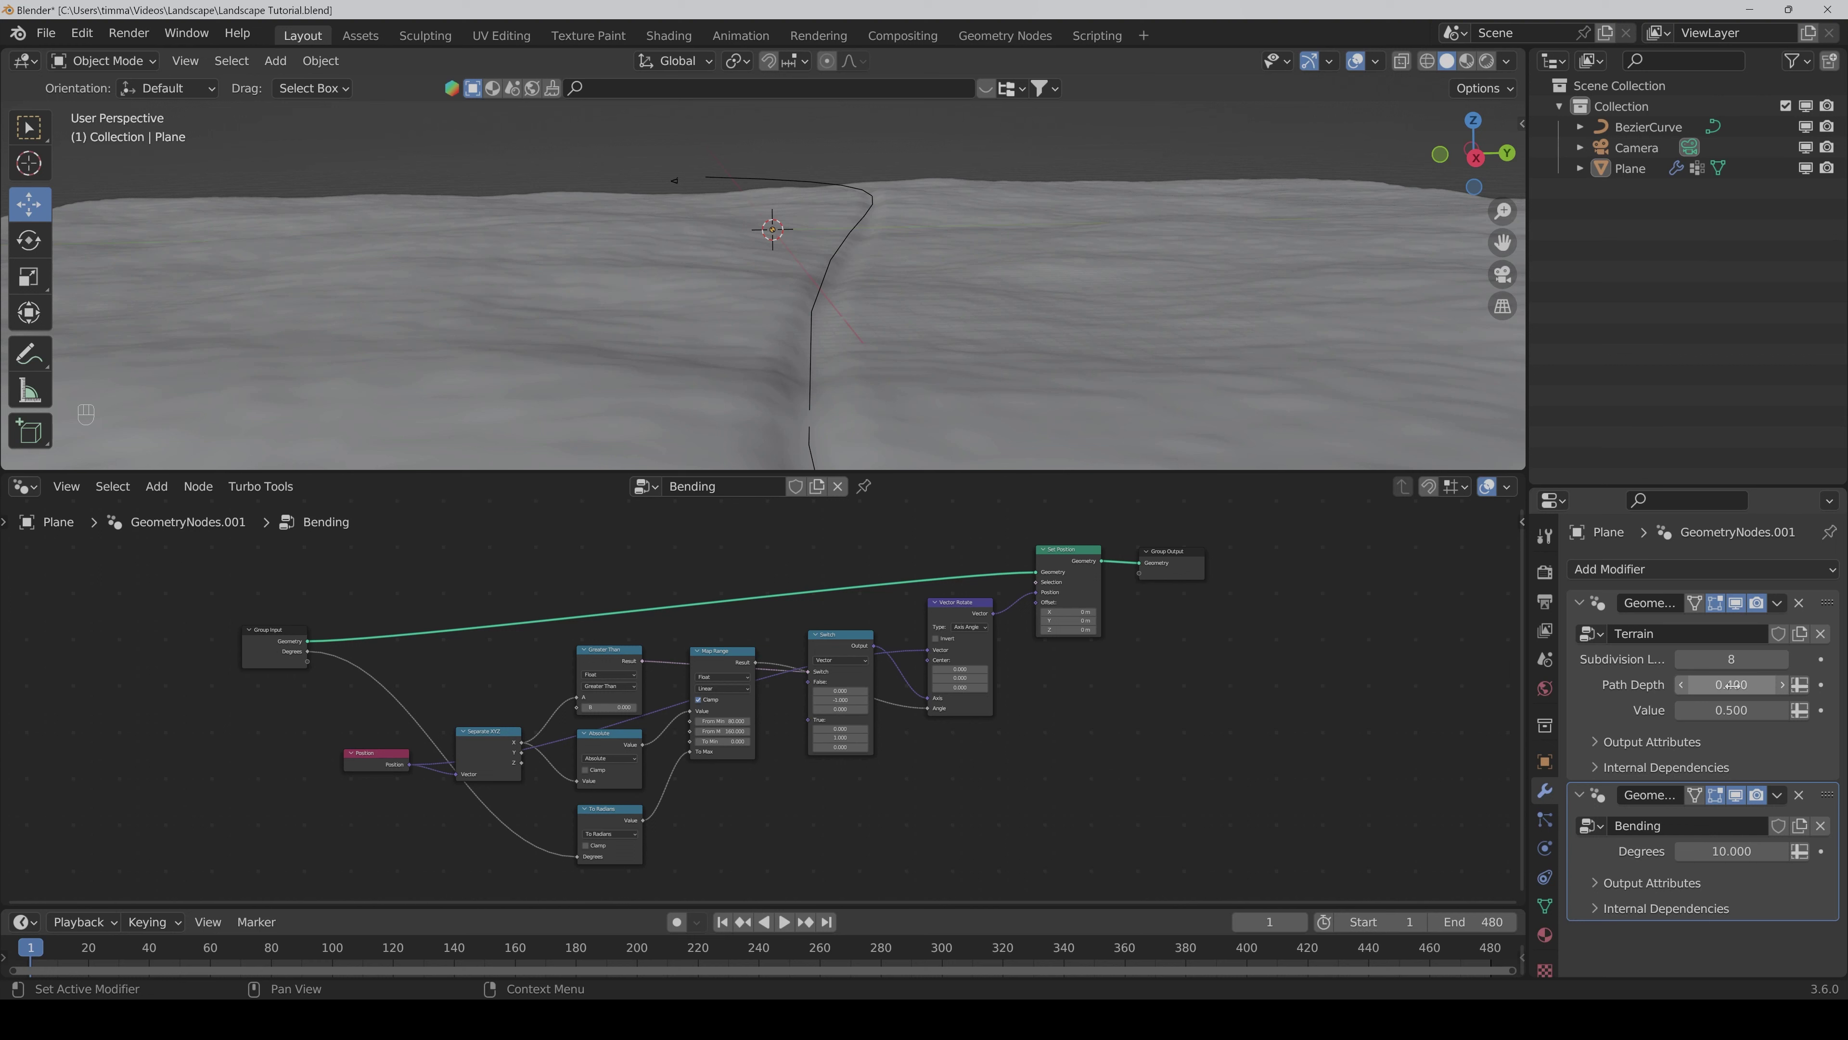
click(1733, 709)
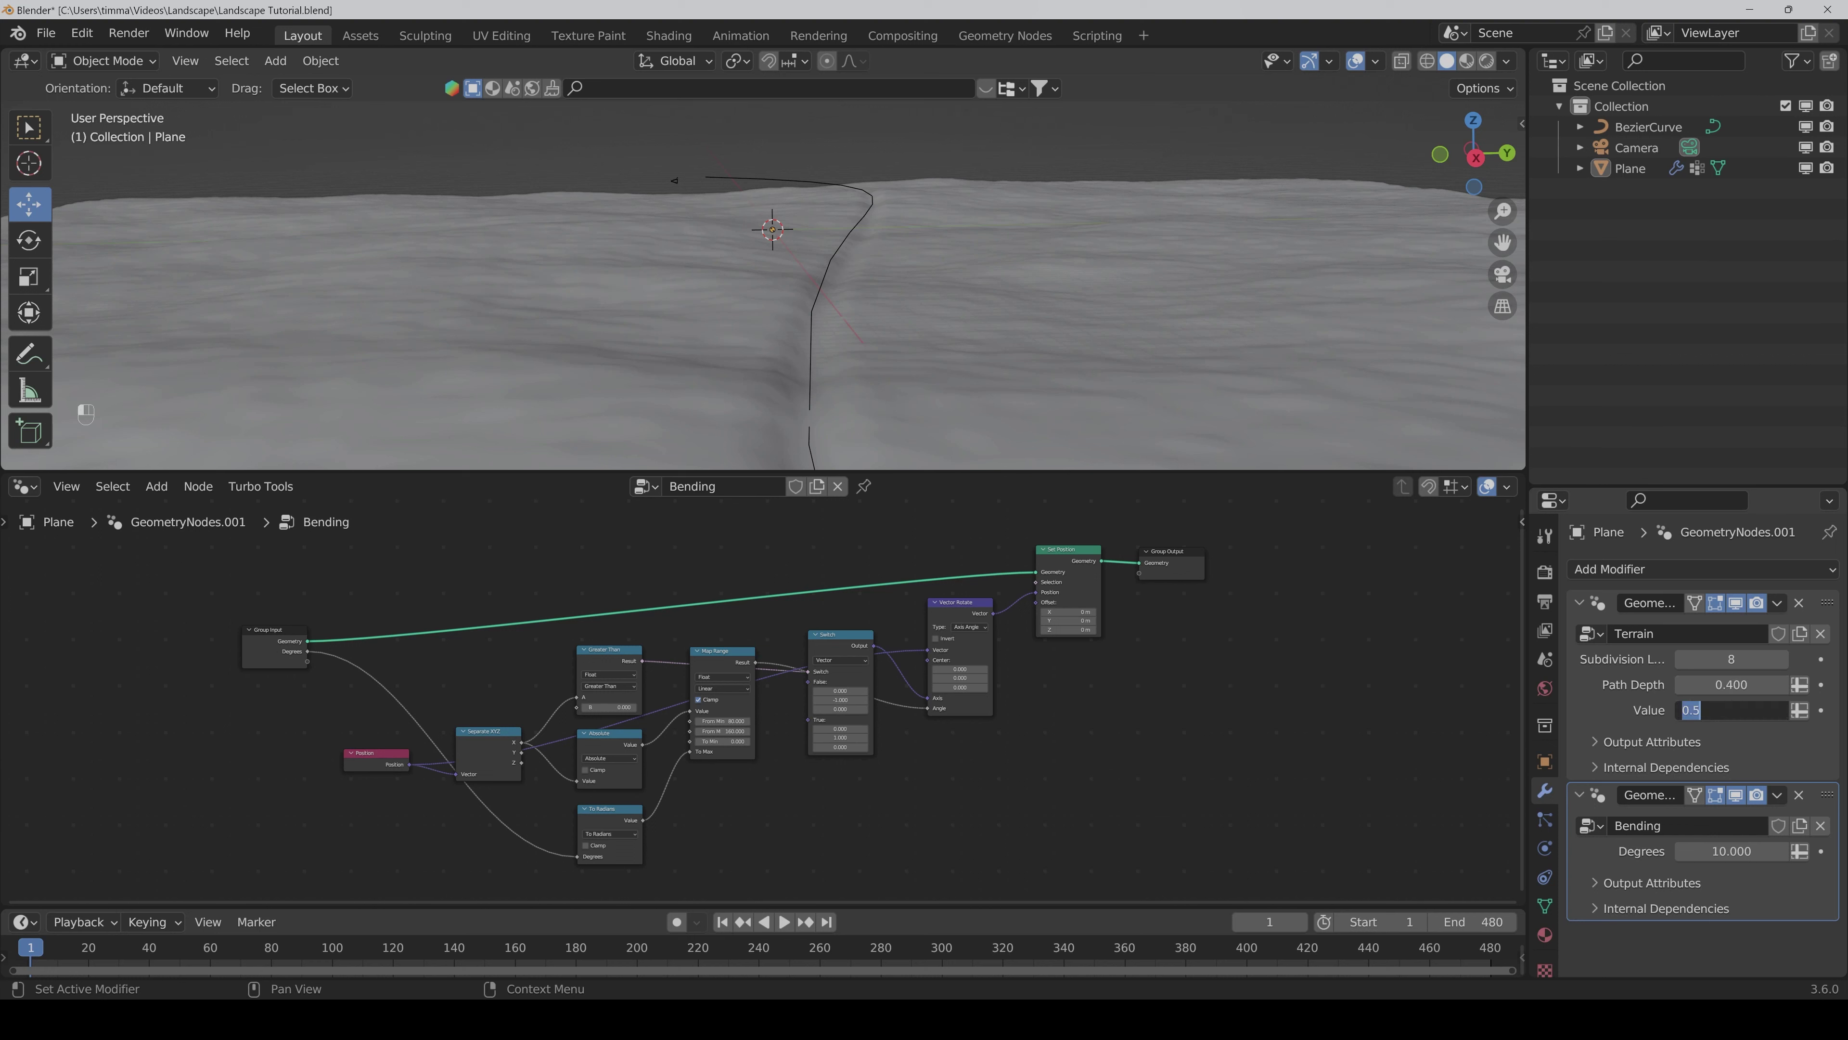
text(0.4)
key(Return)
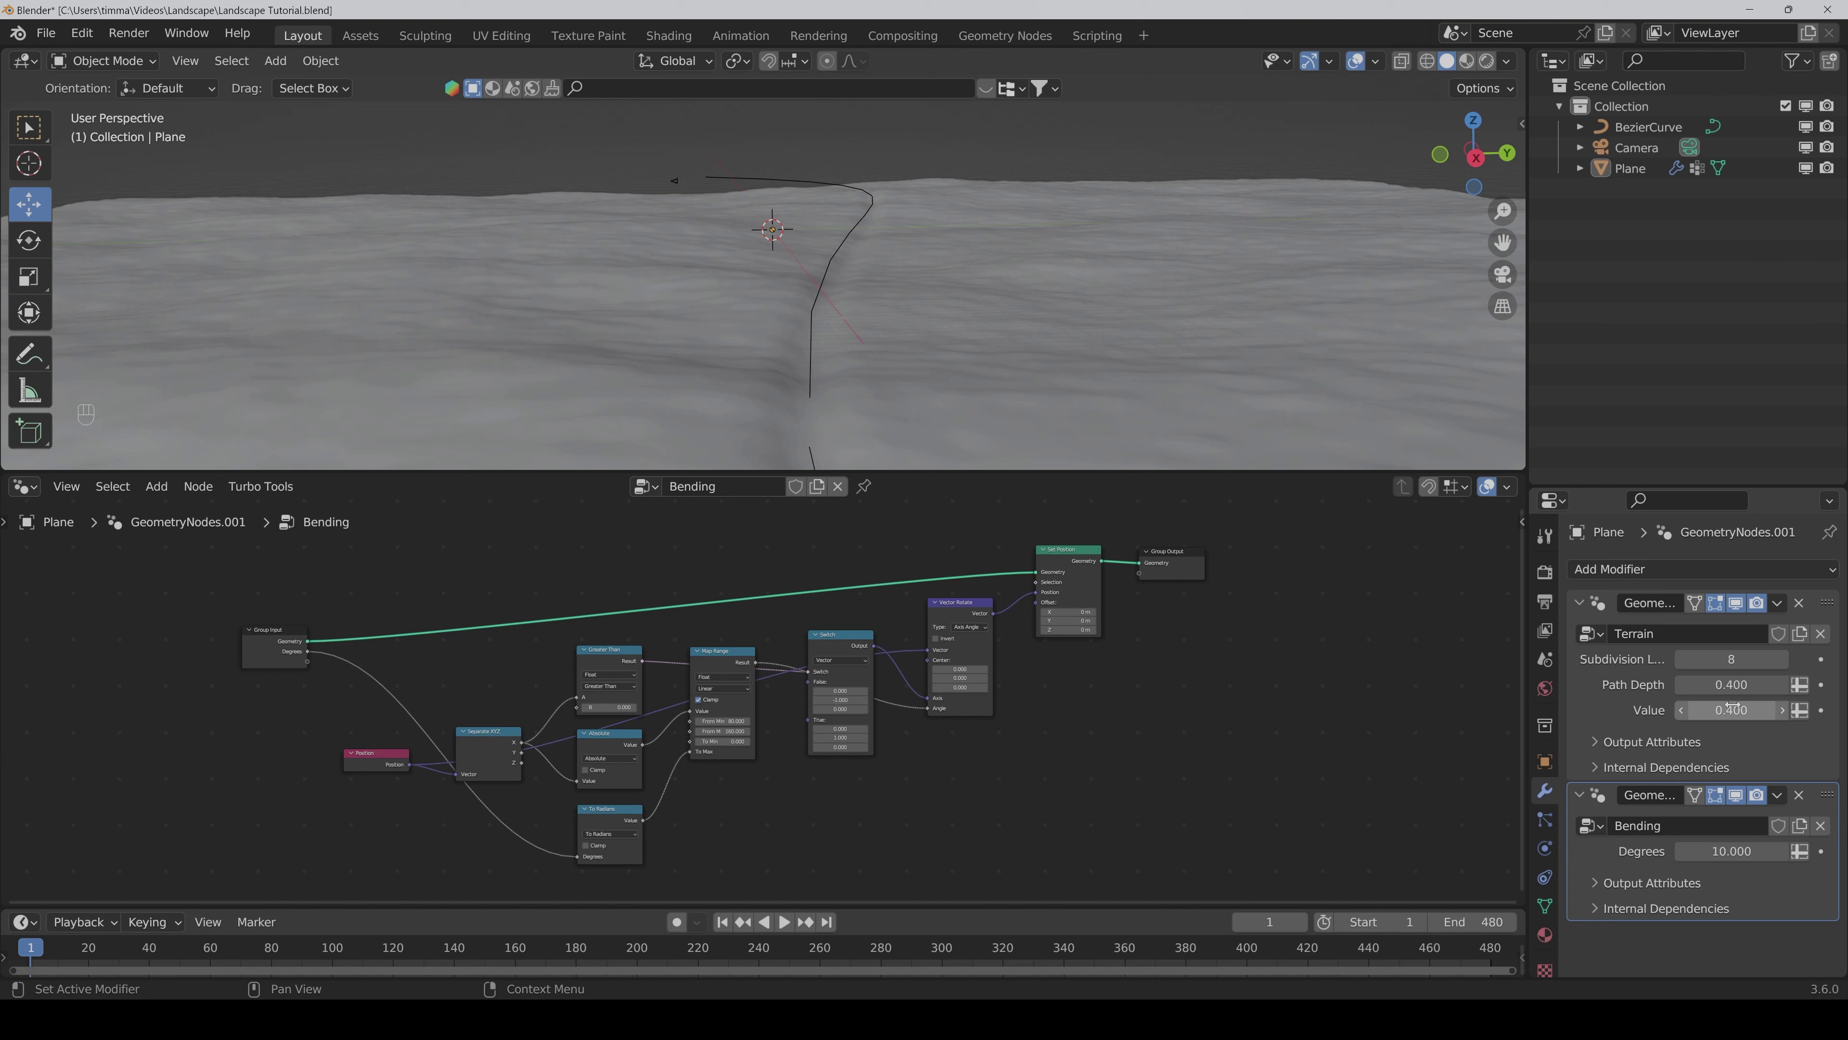
Step: Make the Terrain modifier active to display its node tree
click(1636, 697)
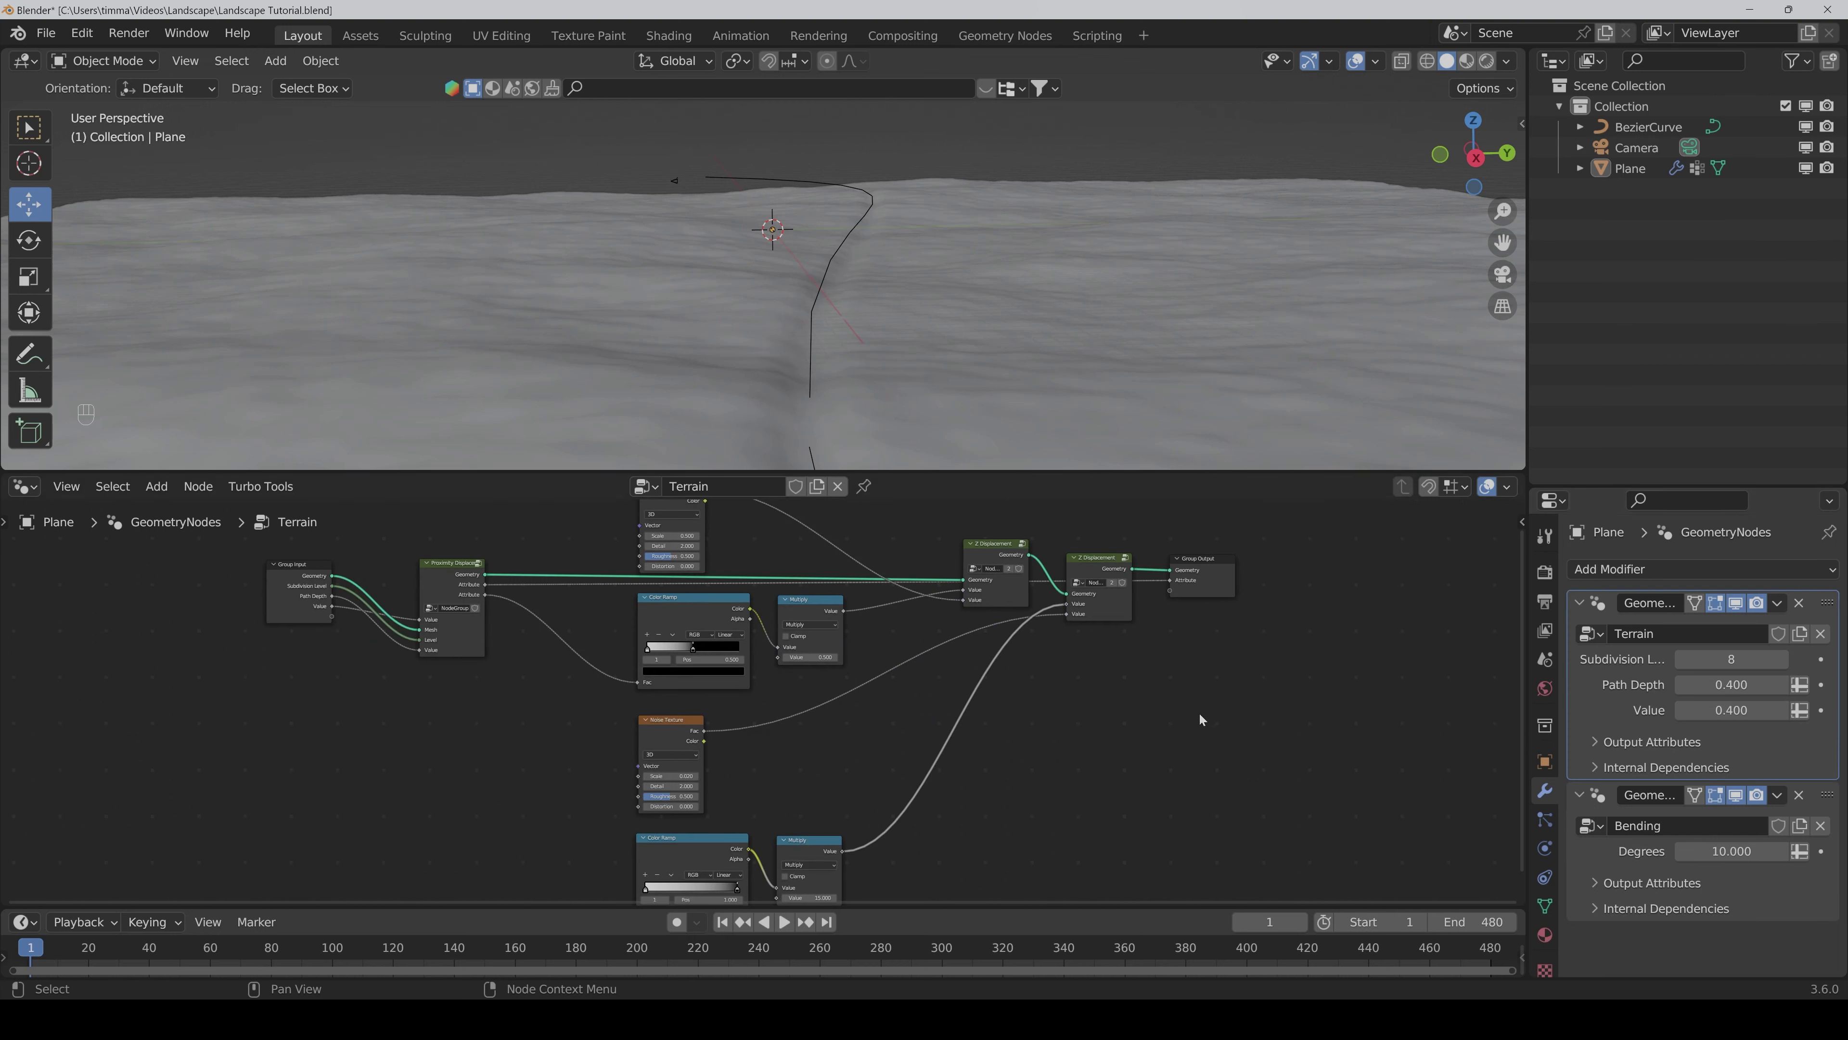
key(Home)
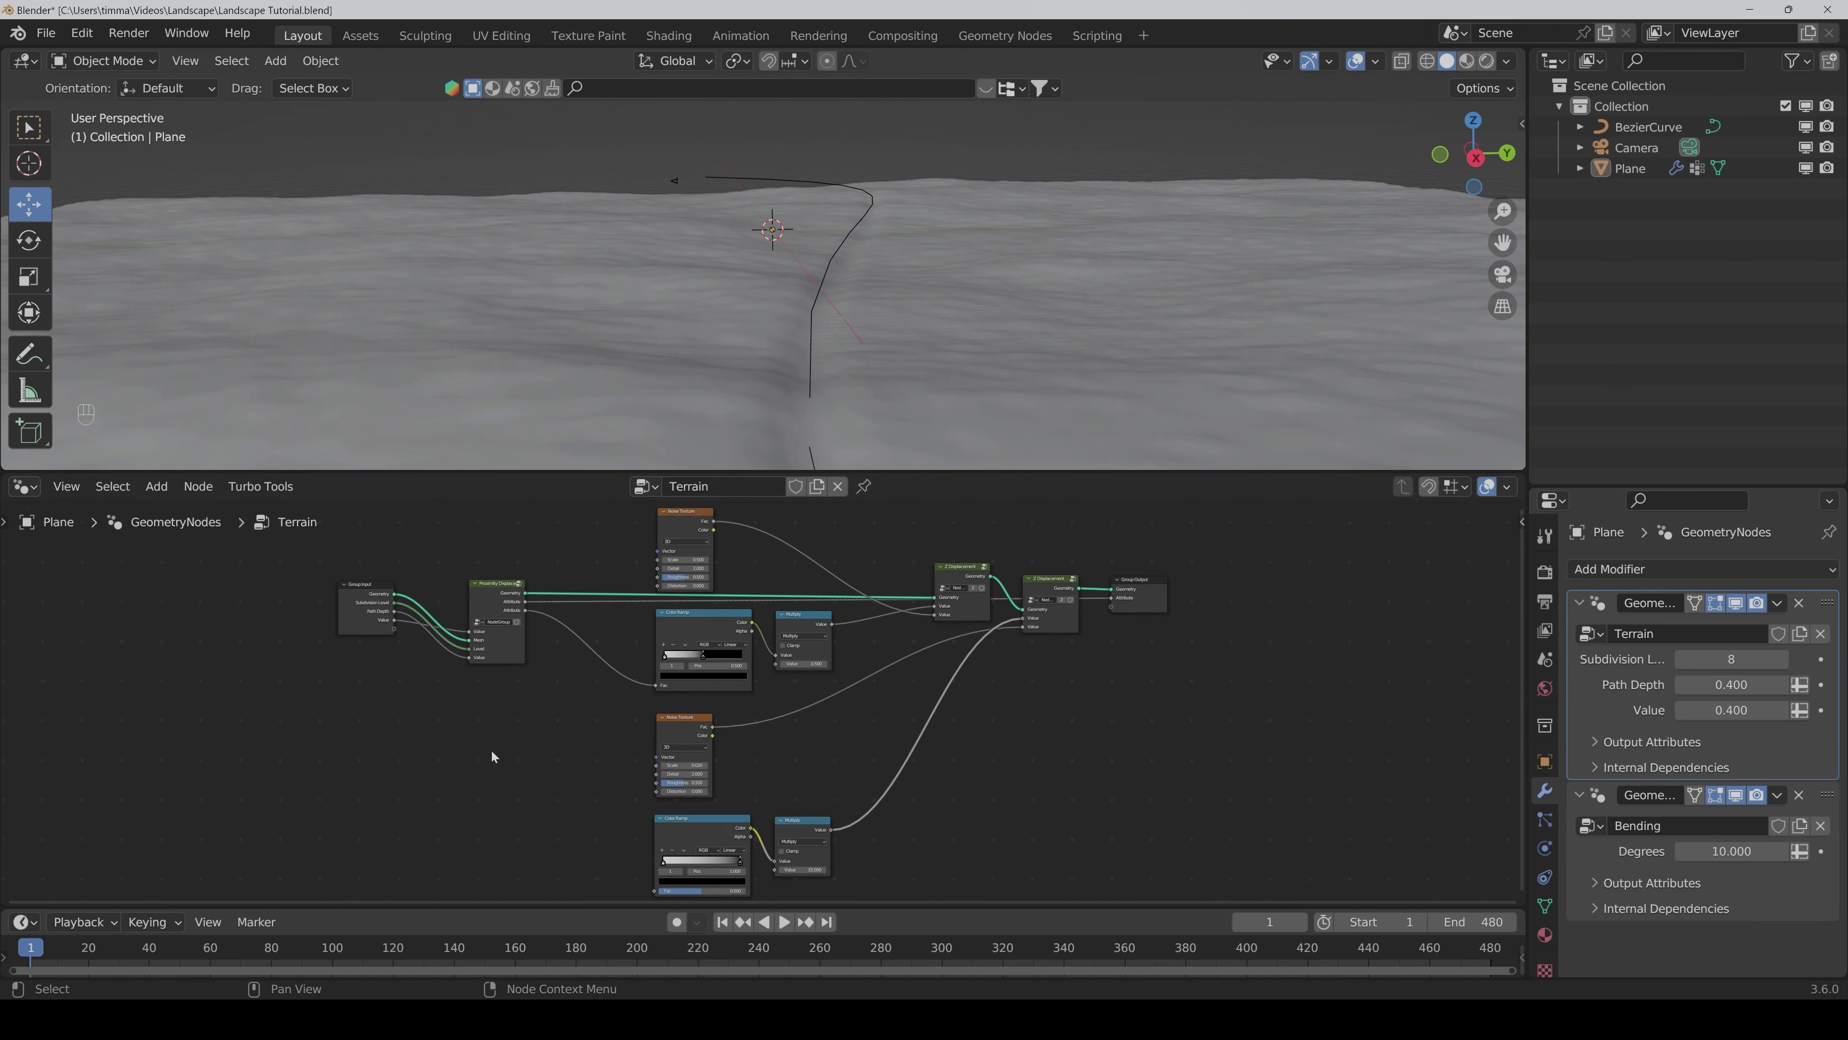
scroll(492, 751, up, 2)
middle_drag(492, 751, 547, 788)
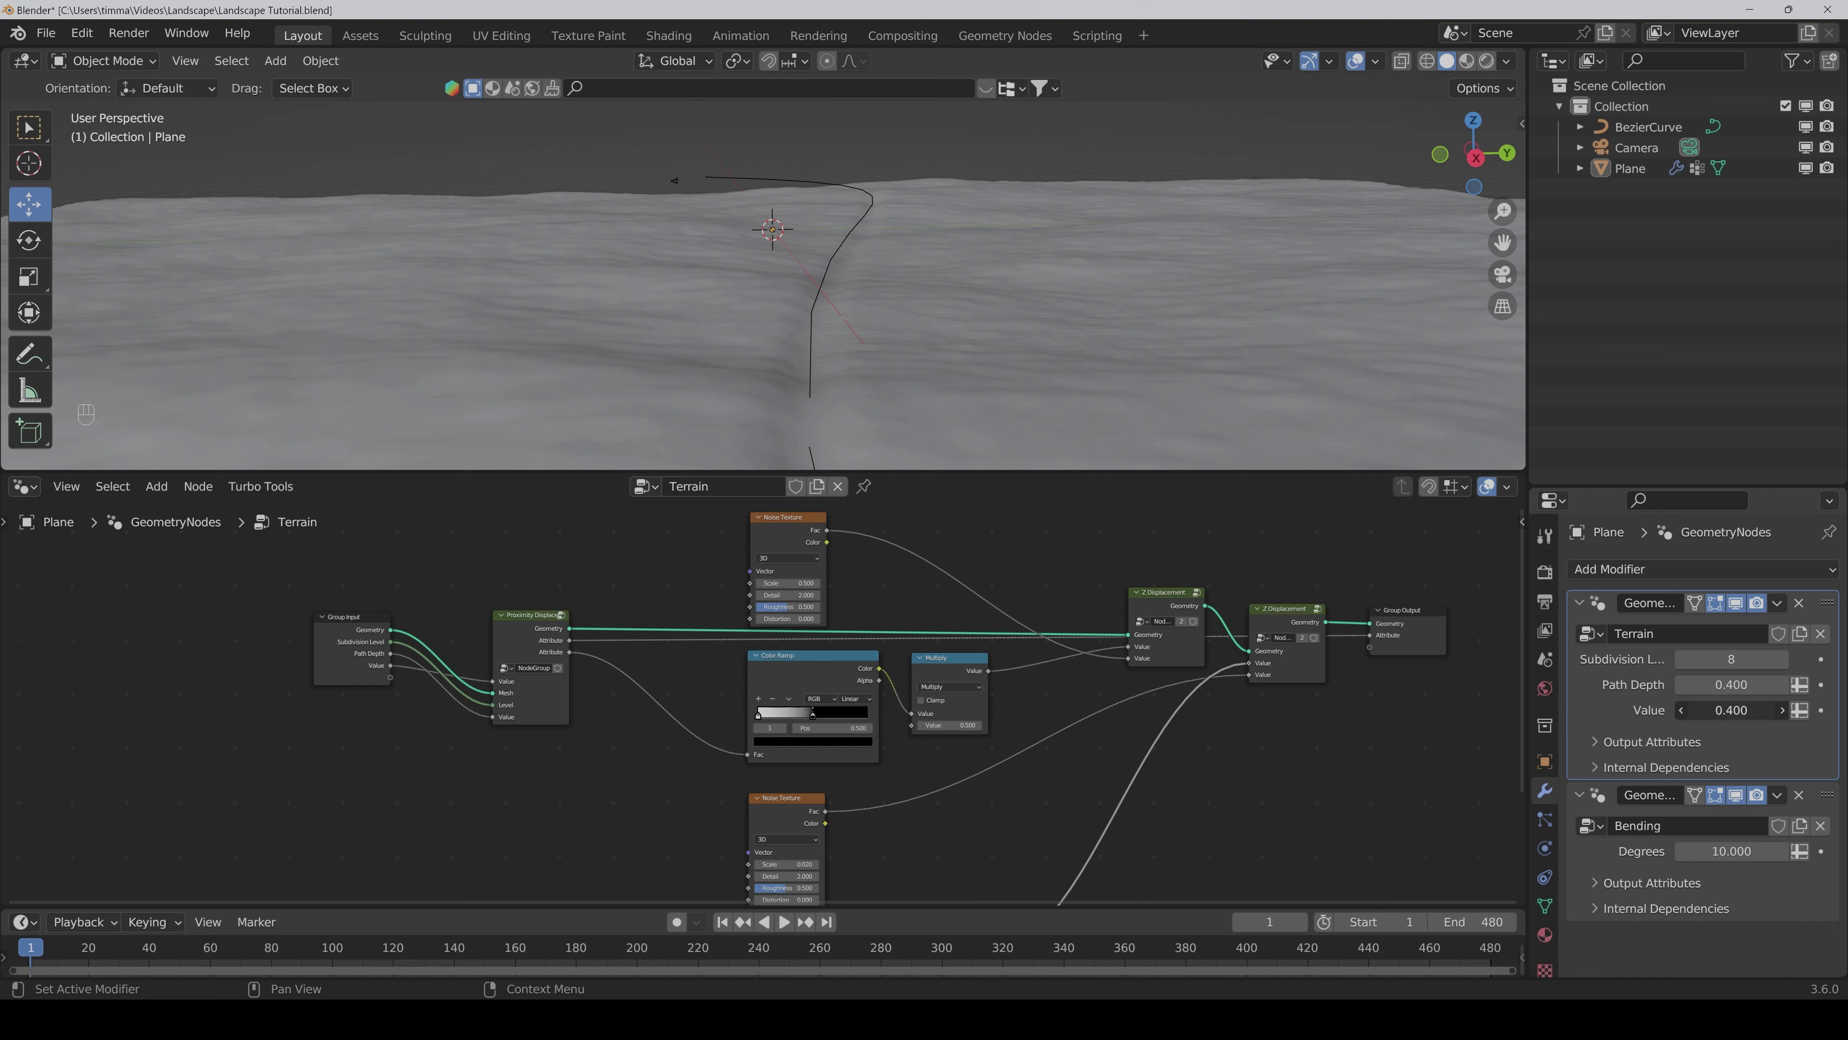
Step: Try other Value and Path Depth settings on the Terrain modifier and restore both to 0.4
mouse_move(1732, 710)
mouse_down()
mouse_move(1793, 710)
mouse_move(1713, 685)
mouse_move(1734, 684)
mouse_move(1732, 710)
mouse_up()
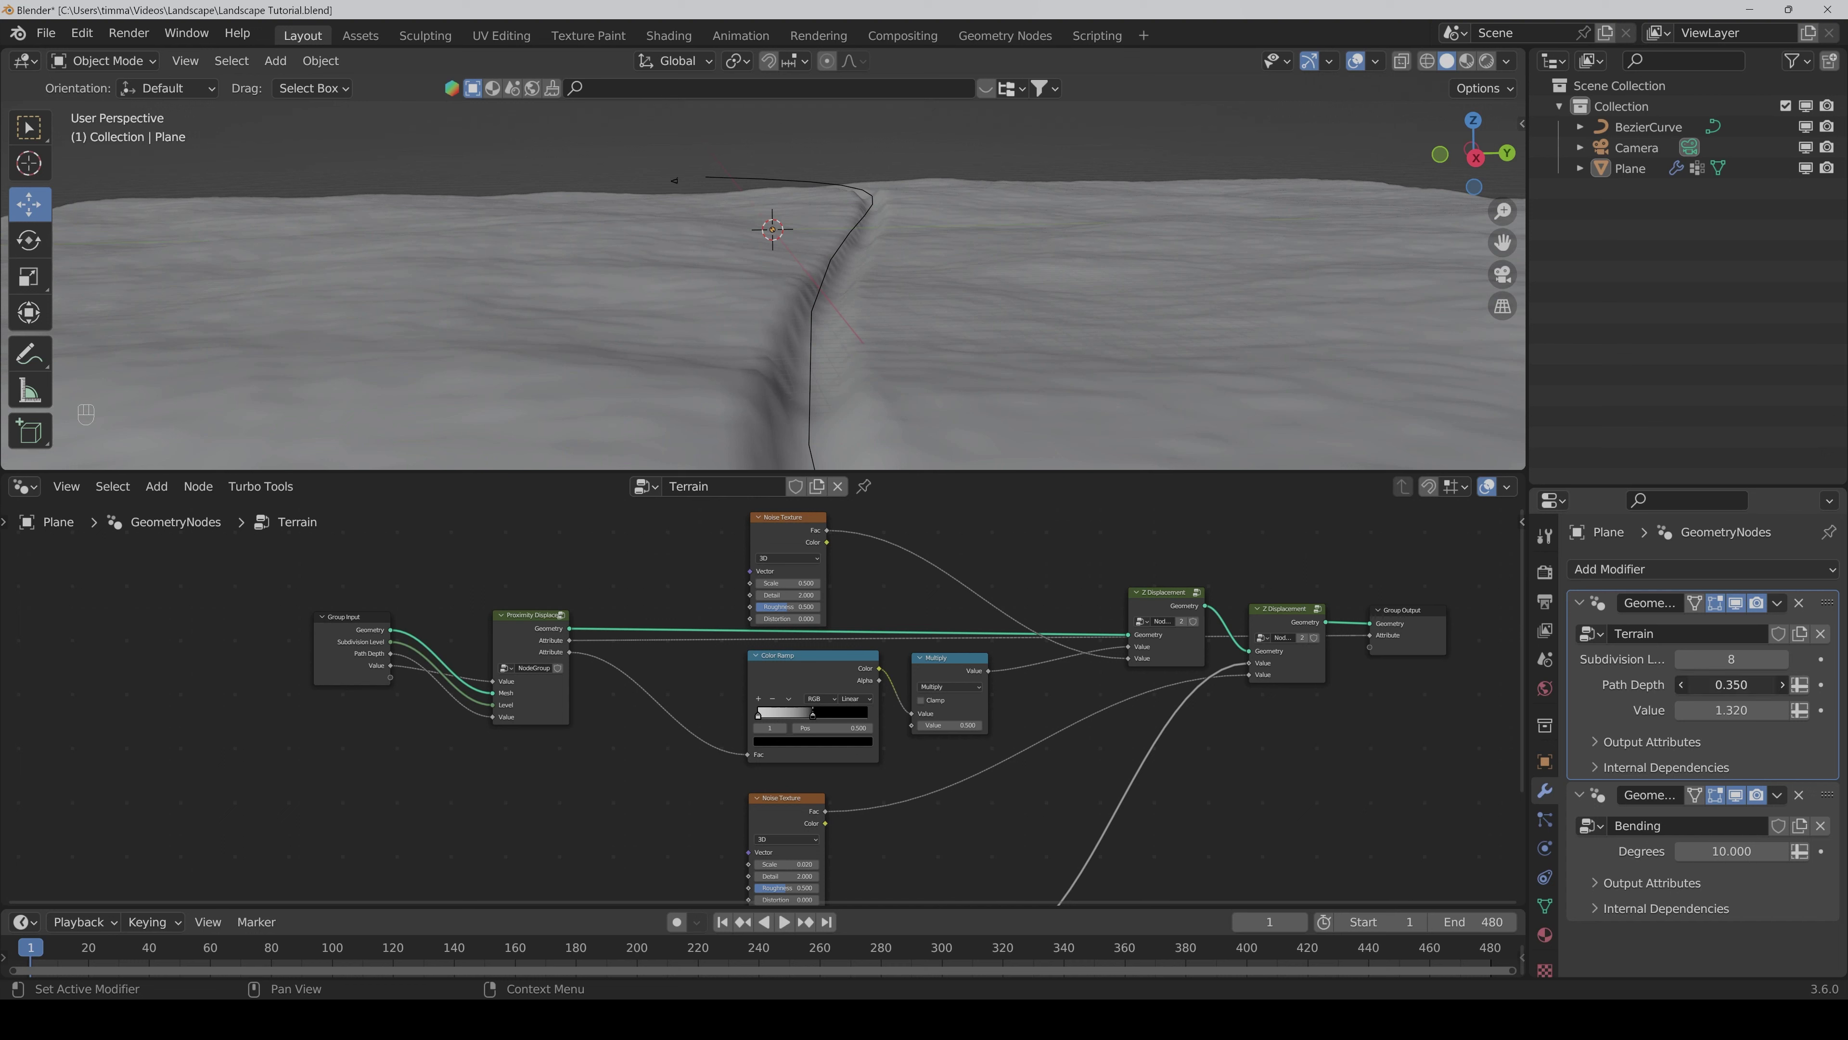
text(0.4)
key(Return)
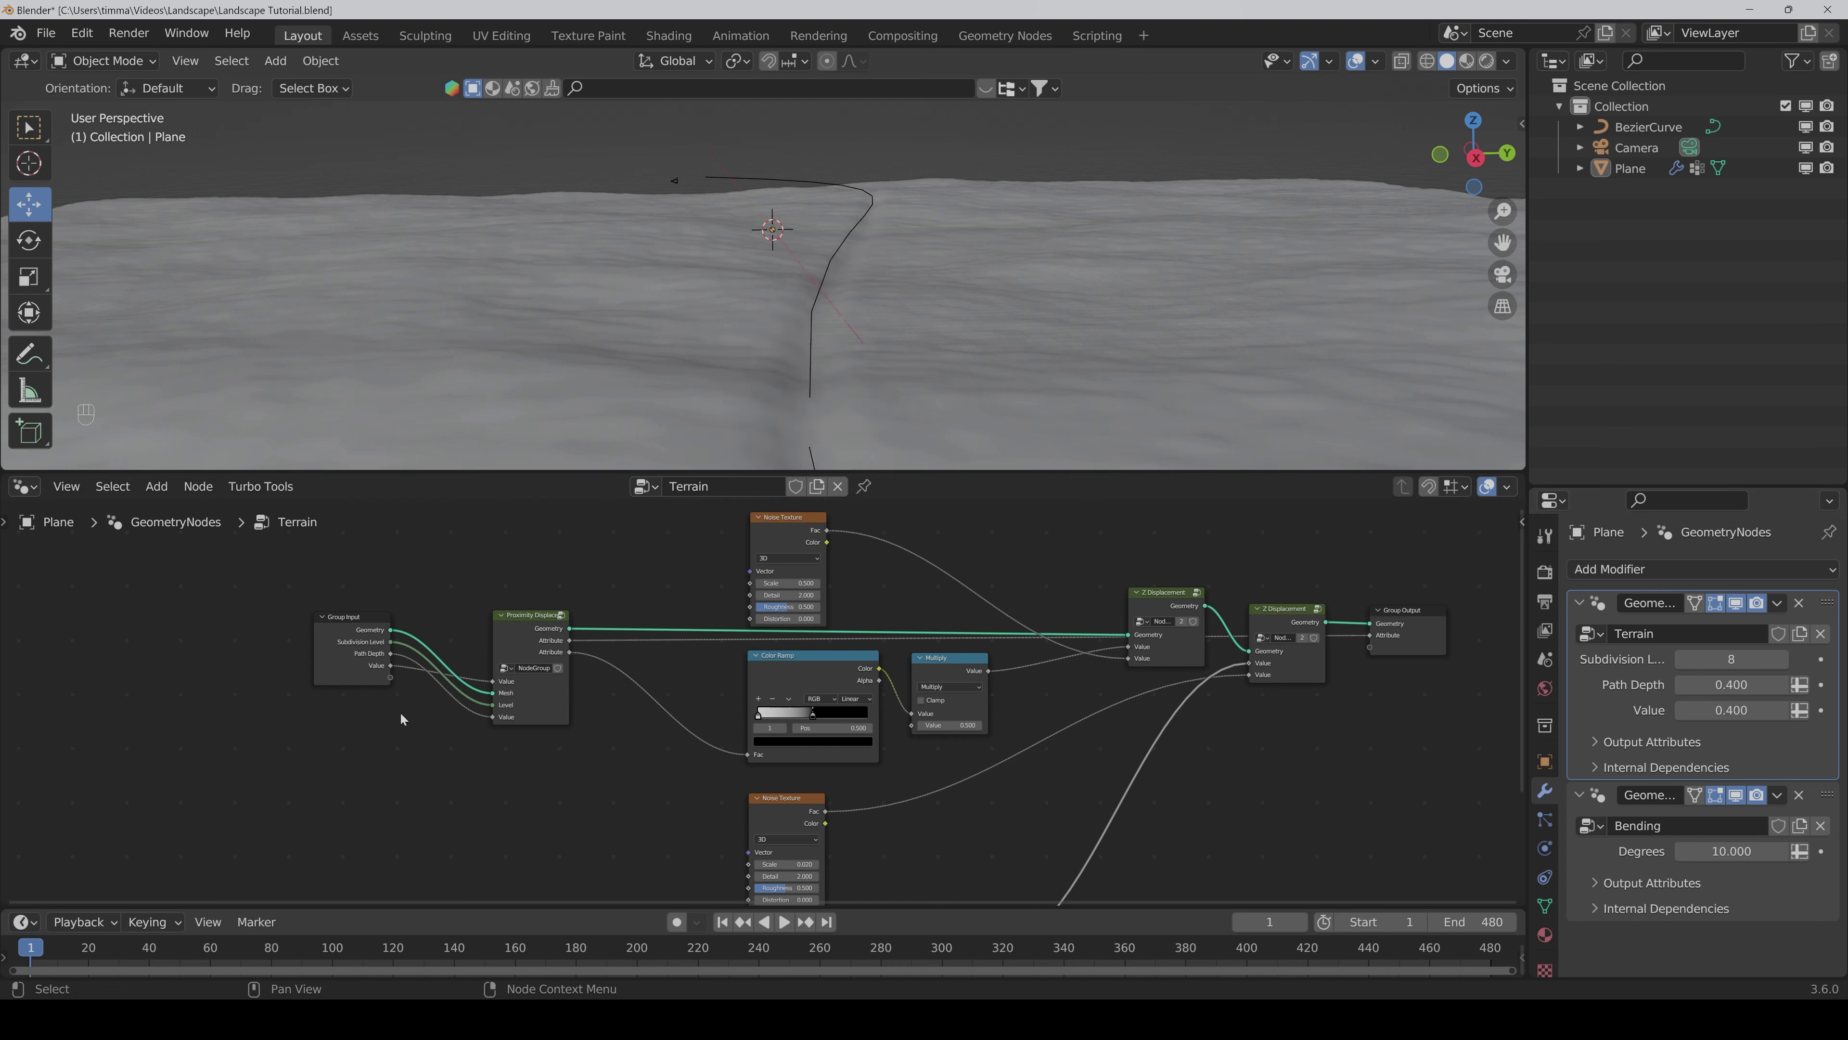
Step: Rename the Terrain group's Path Depth input as Path Width
click(358, 618)
key(n)
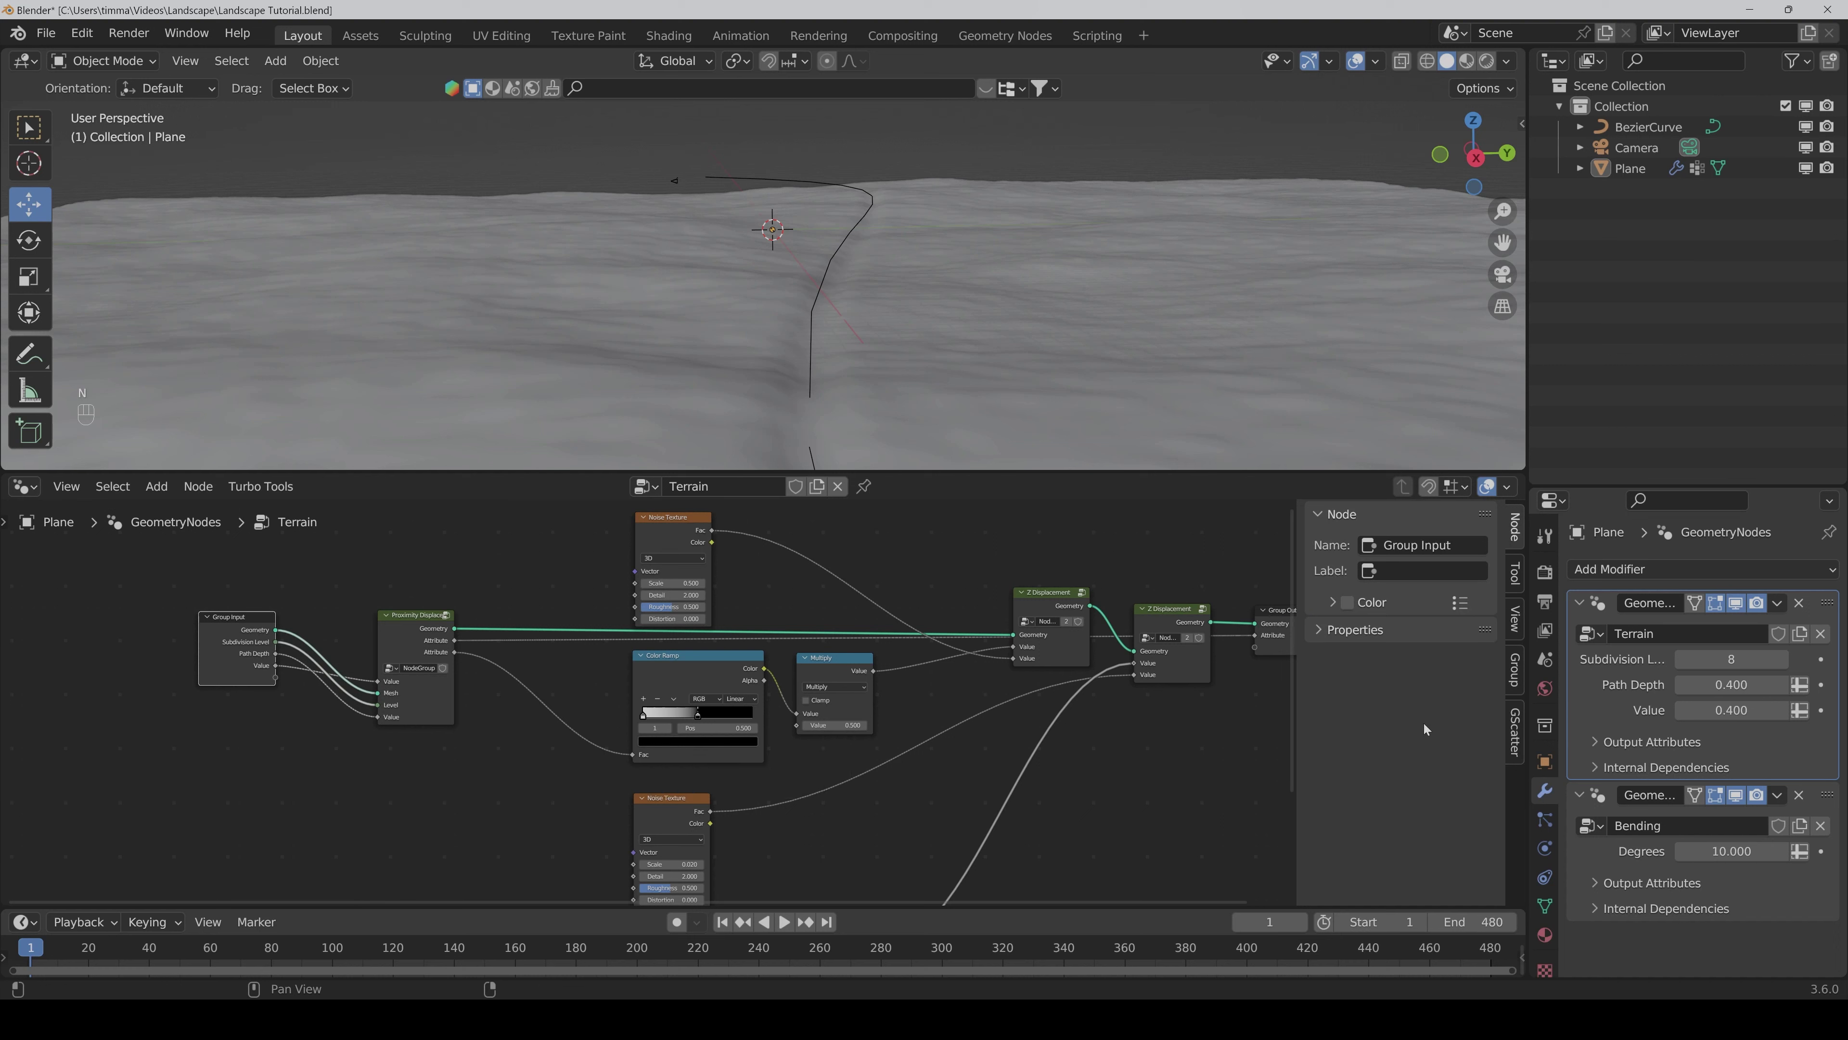
click(1517, 664)
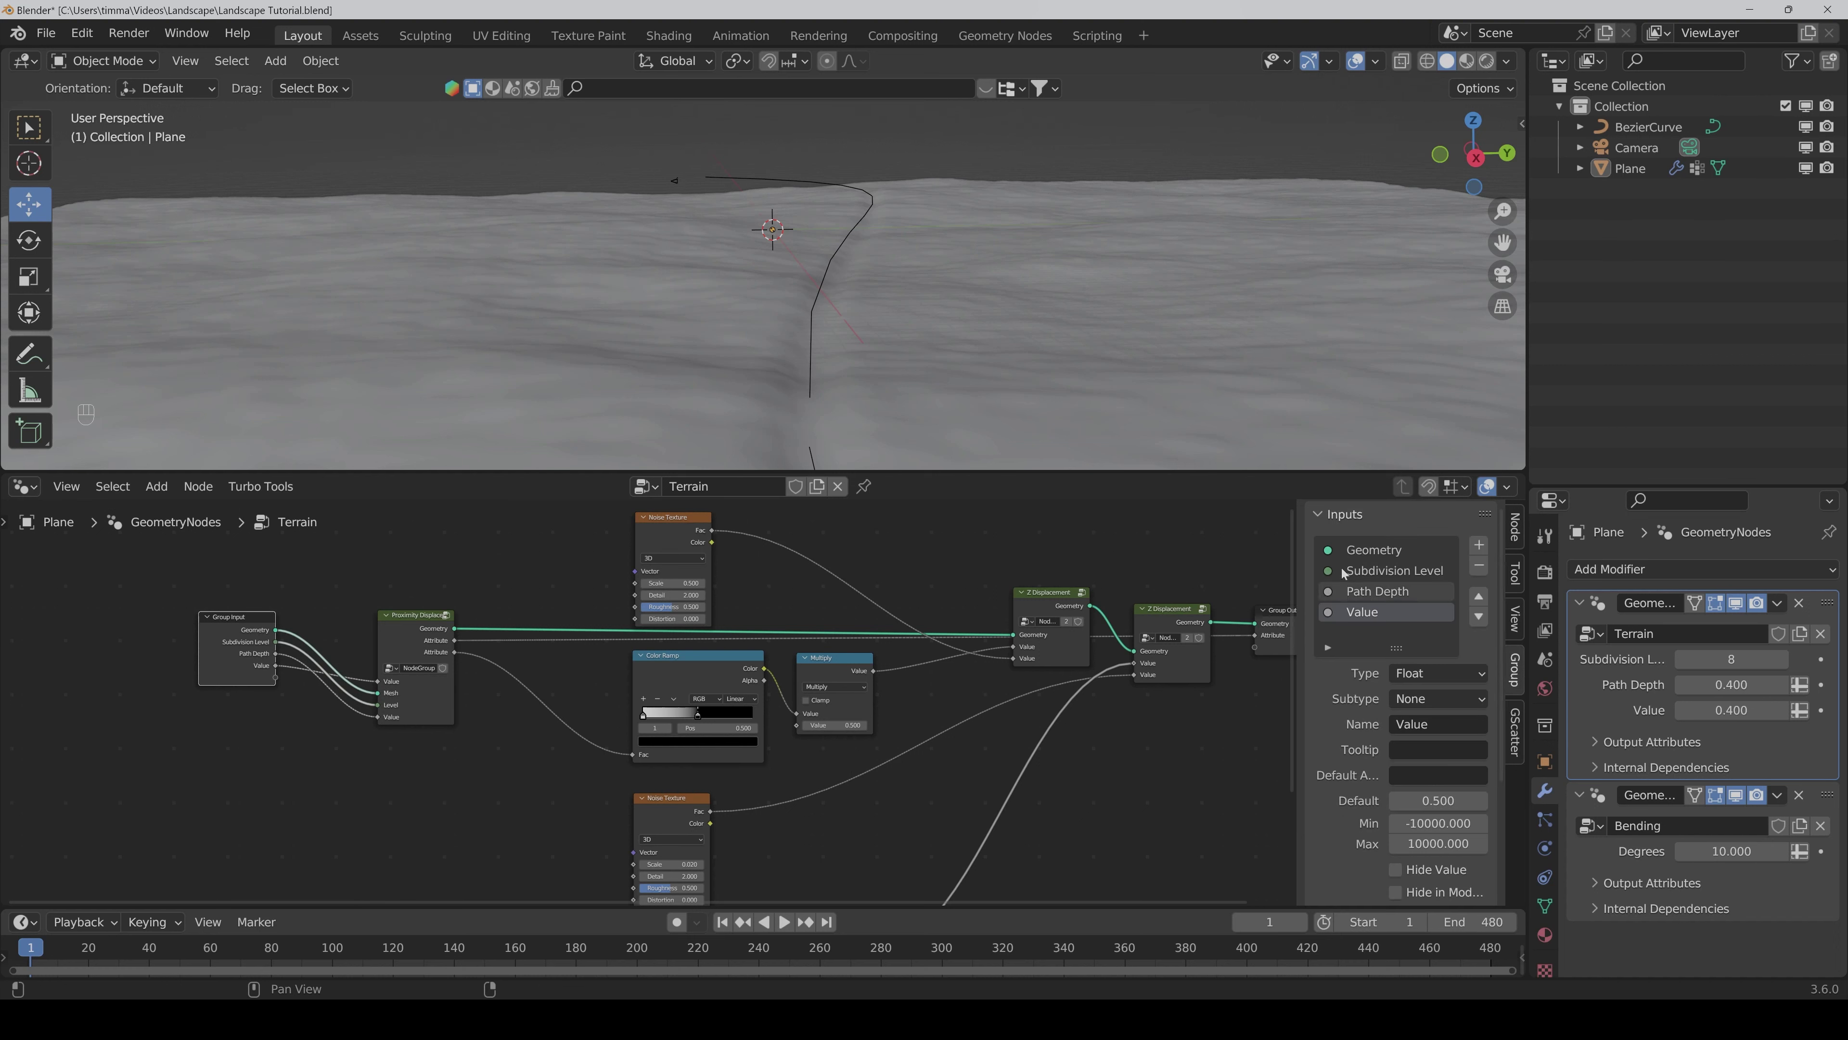
click(1373, 591)
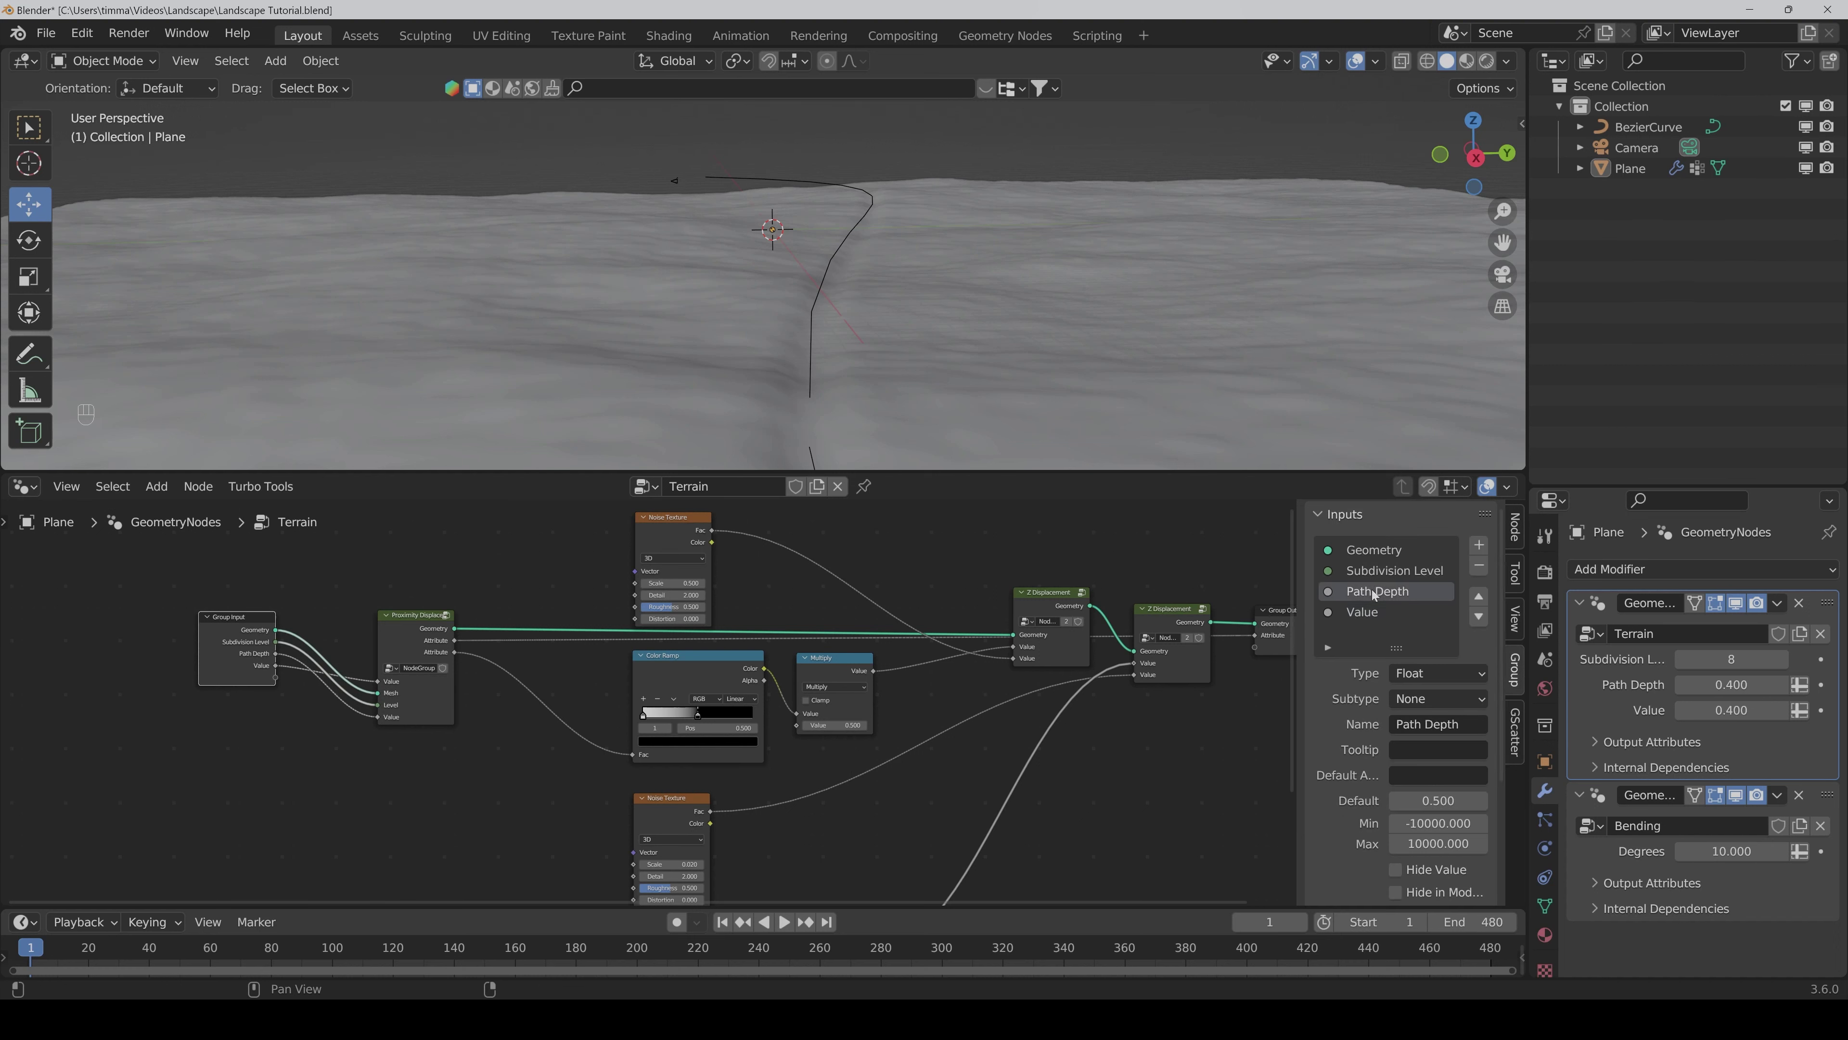
click(1444, 724)
double_click(1445, 724)
text(Width)
key(Return)
Step: Rename the Terrain group's Value input as Path Depth
click(1373, 616)
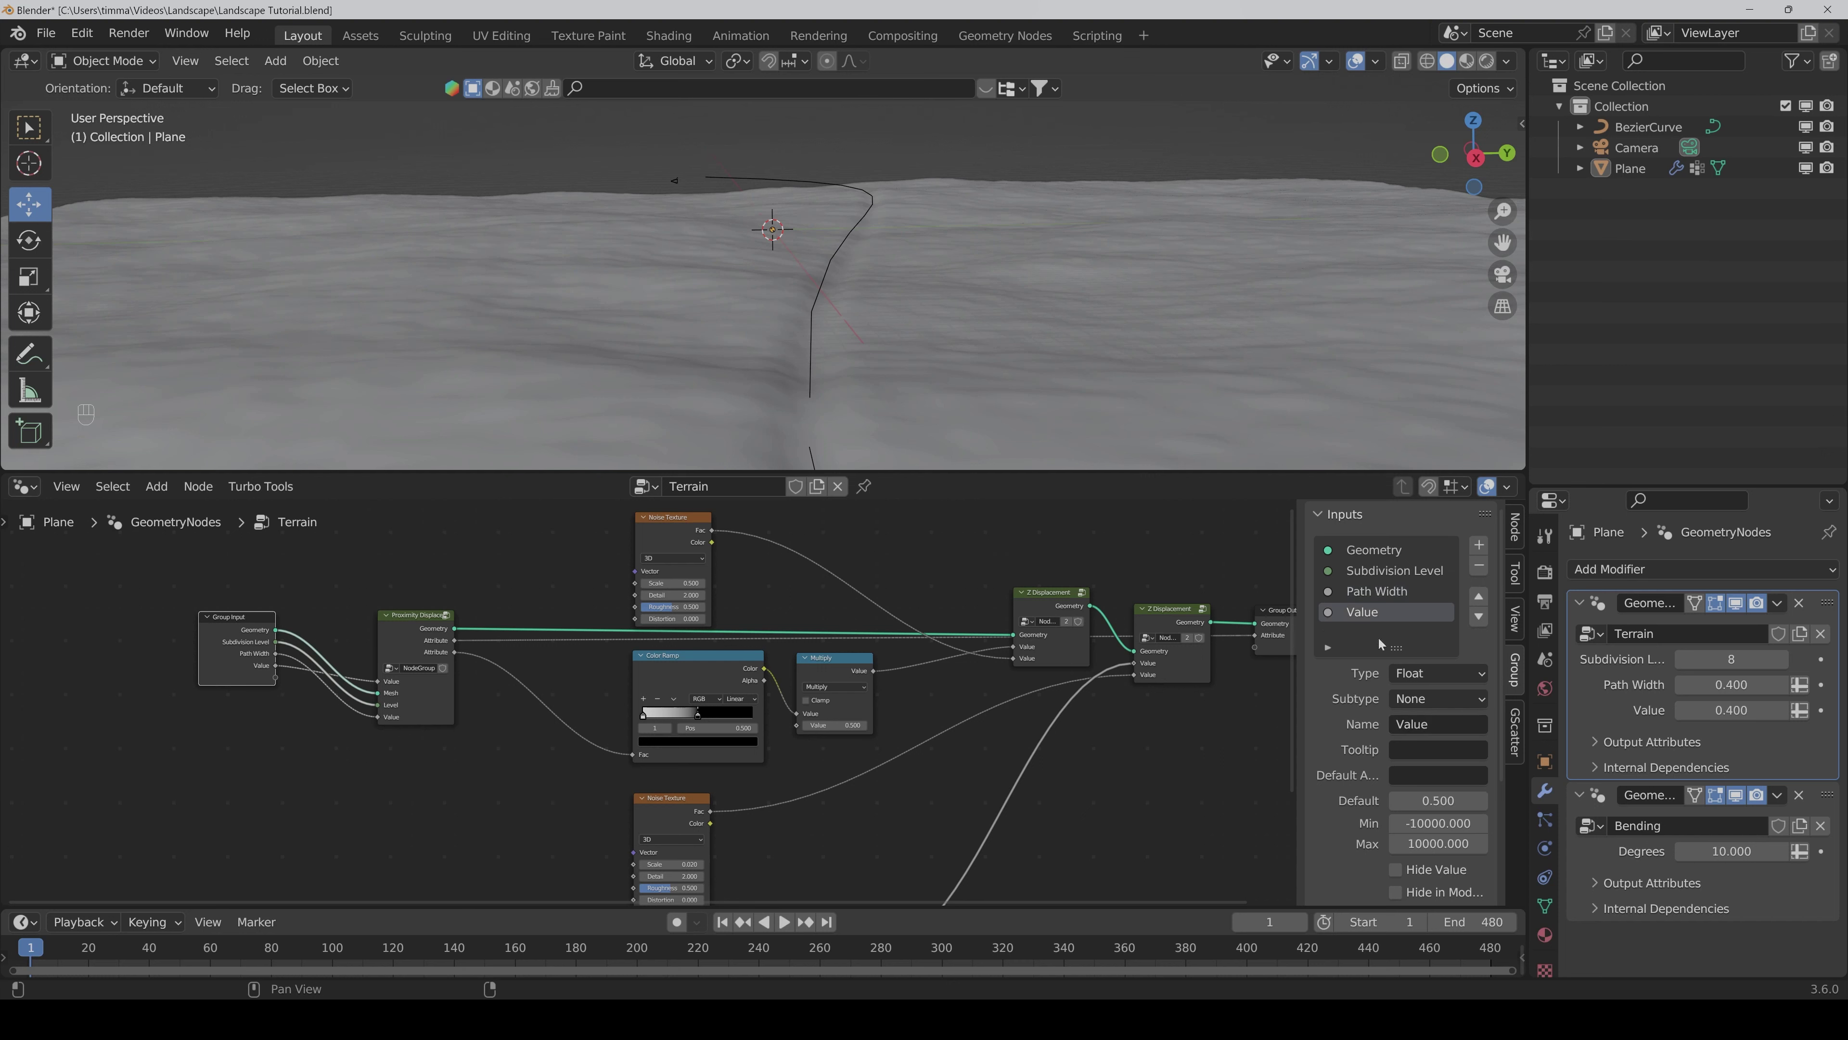
click(1425, 727)
text(Path Depth)
key(Return)
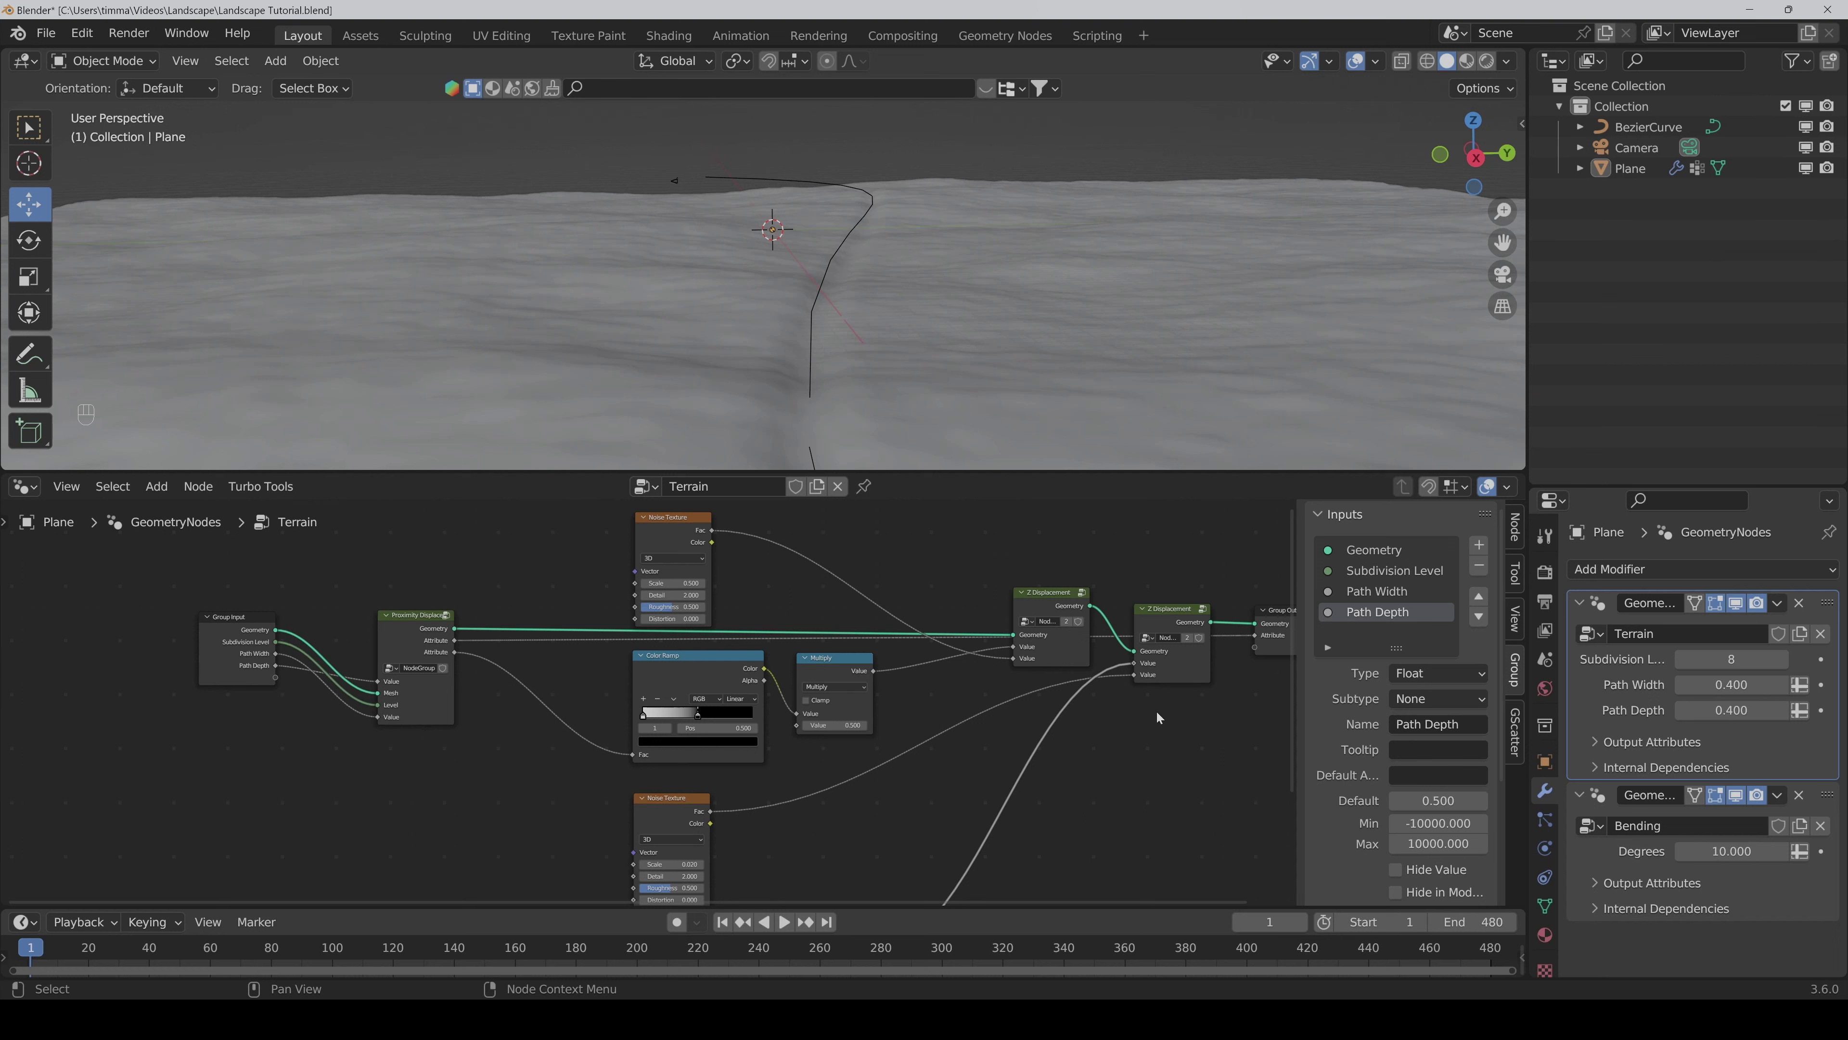
Step: Try other Path Width and Path Depth settings on the Terrain modifier, restoring both to 0.4
key(n)
scroll(1167, 739, down, 1)
scroll(1166, 738, down, 2)
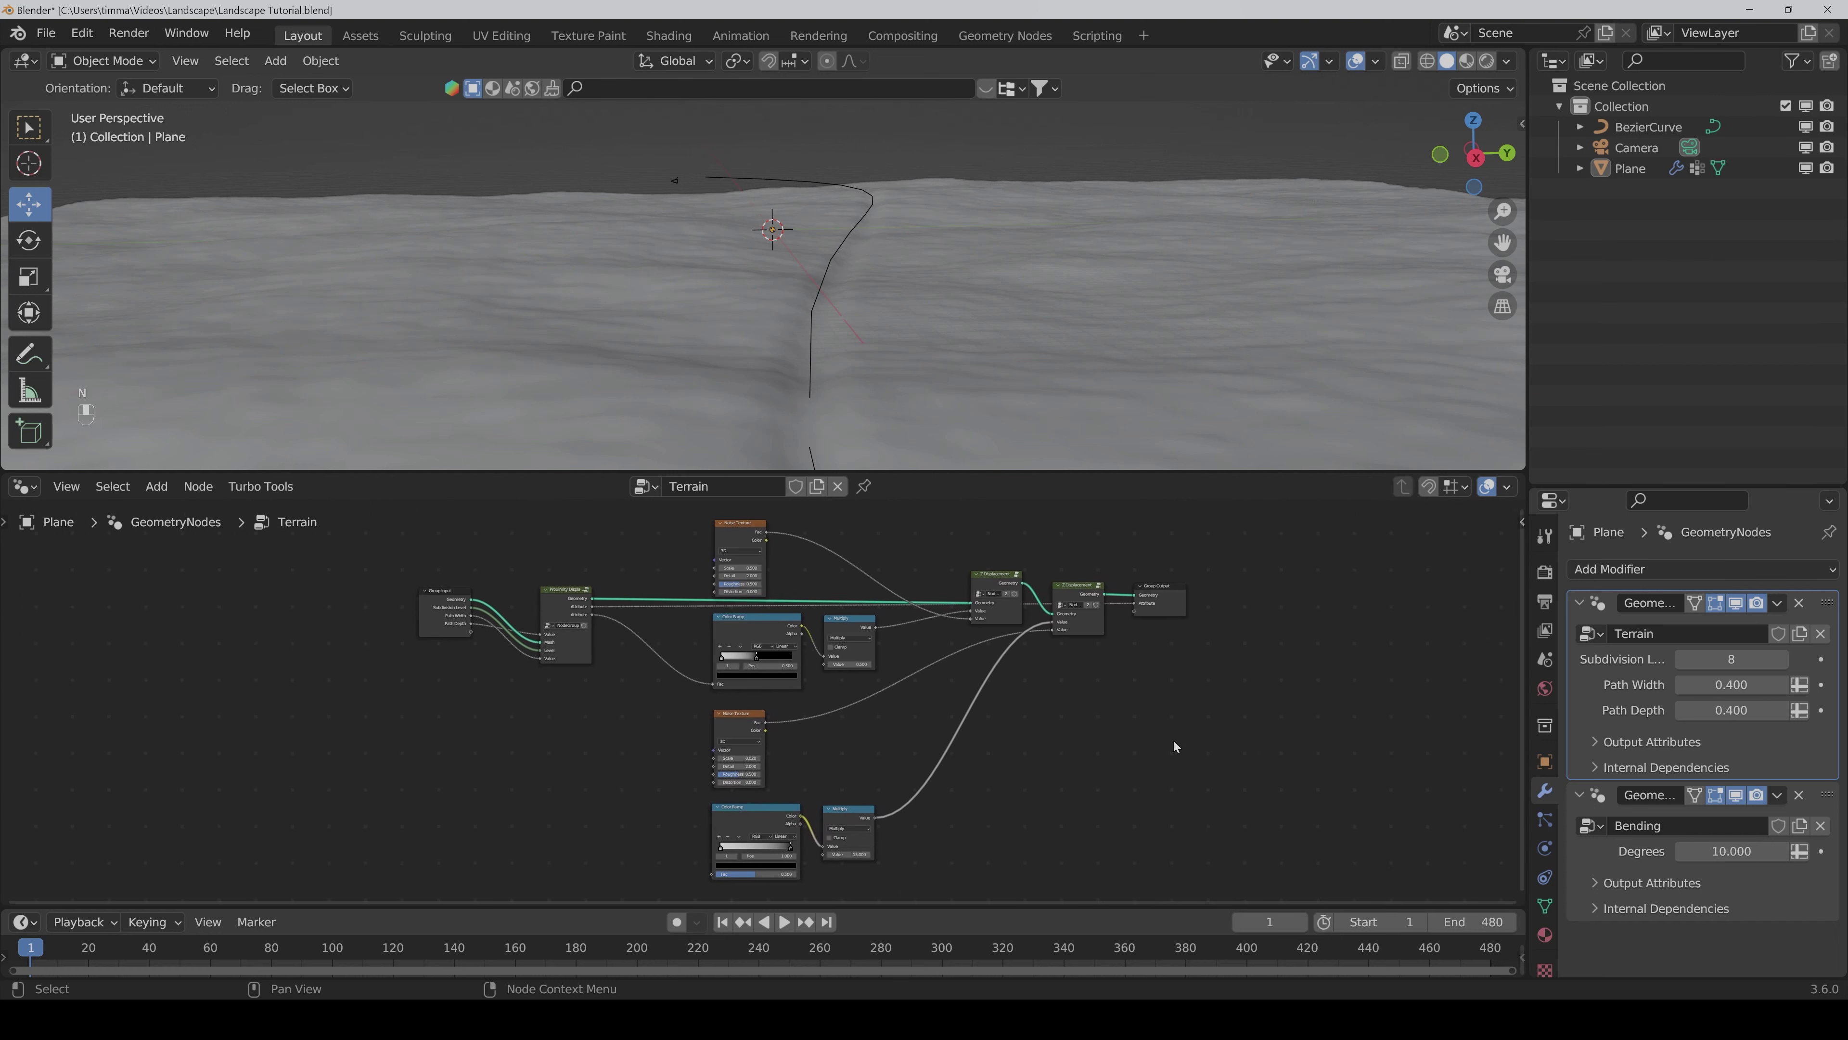
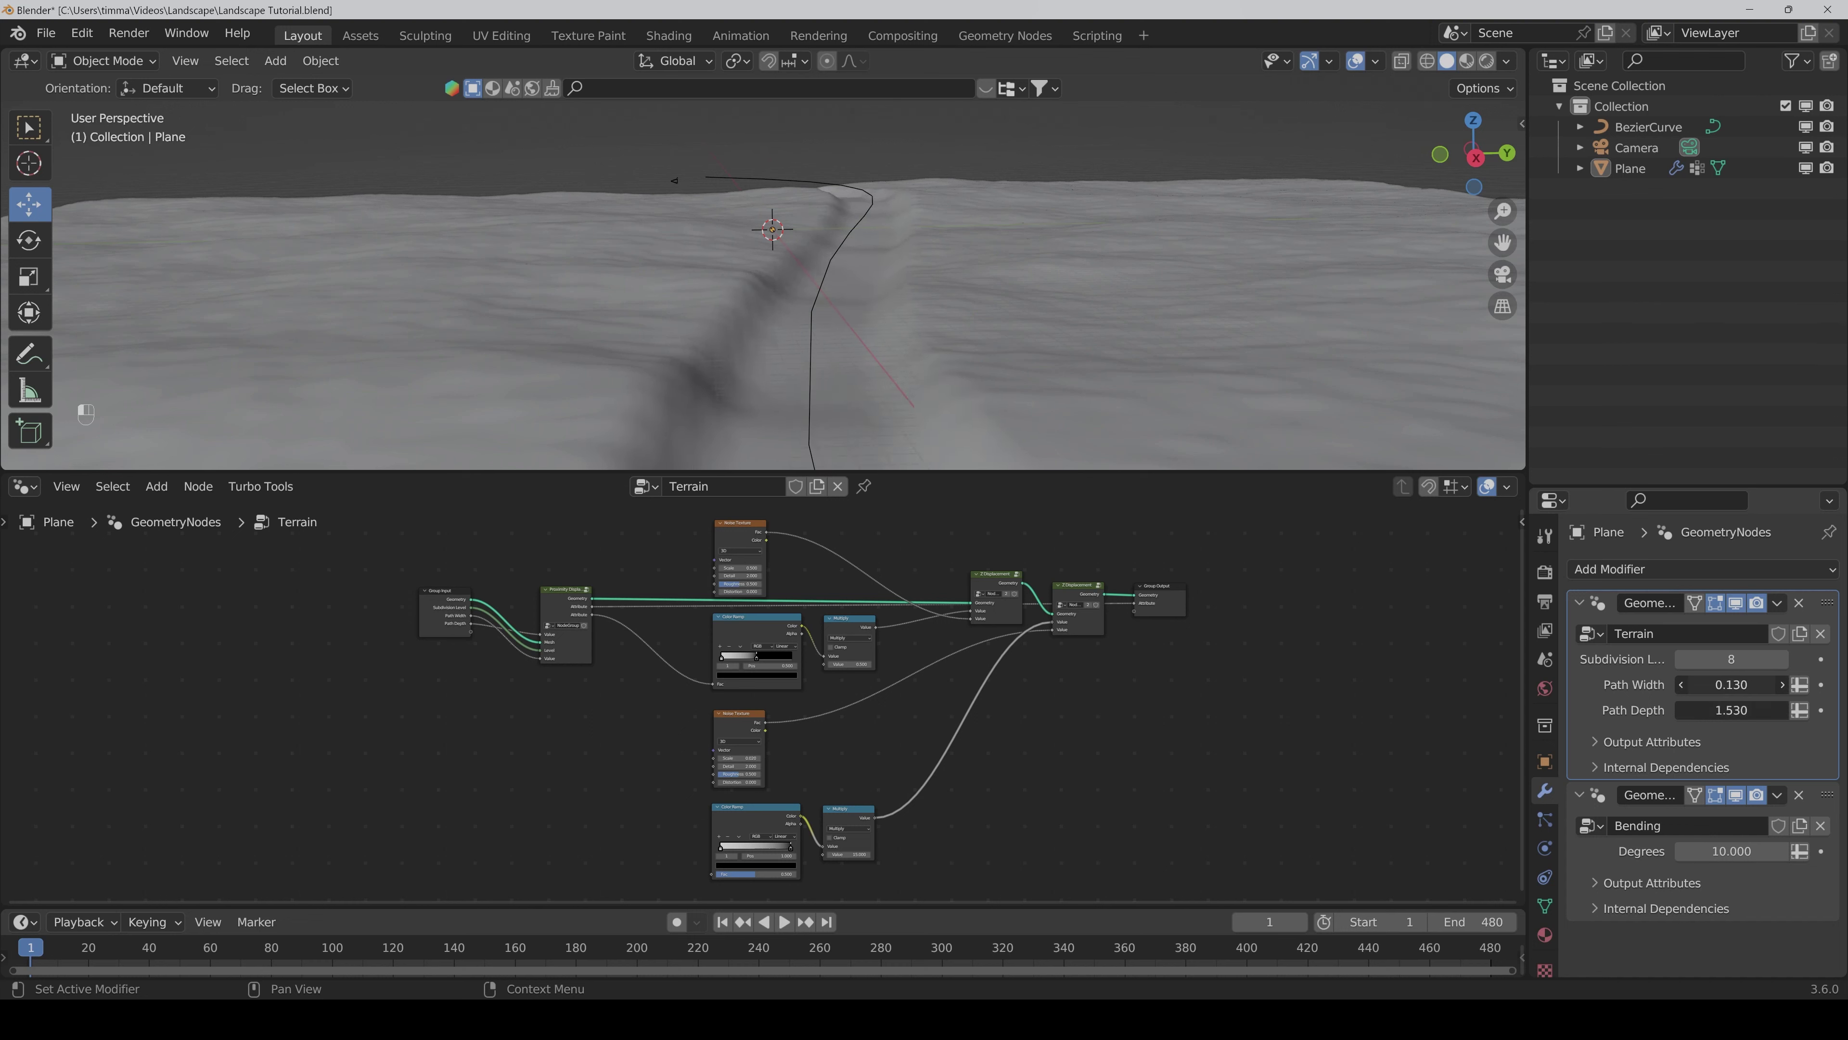
text(0.4)
key(Return)
scroll(1027, 757, down, 1)
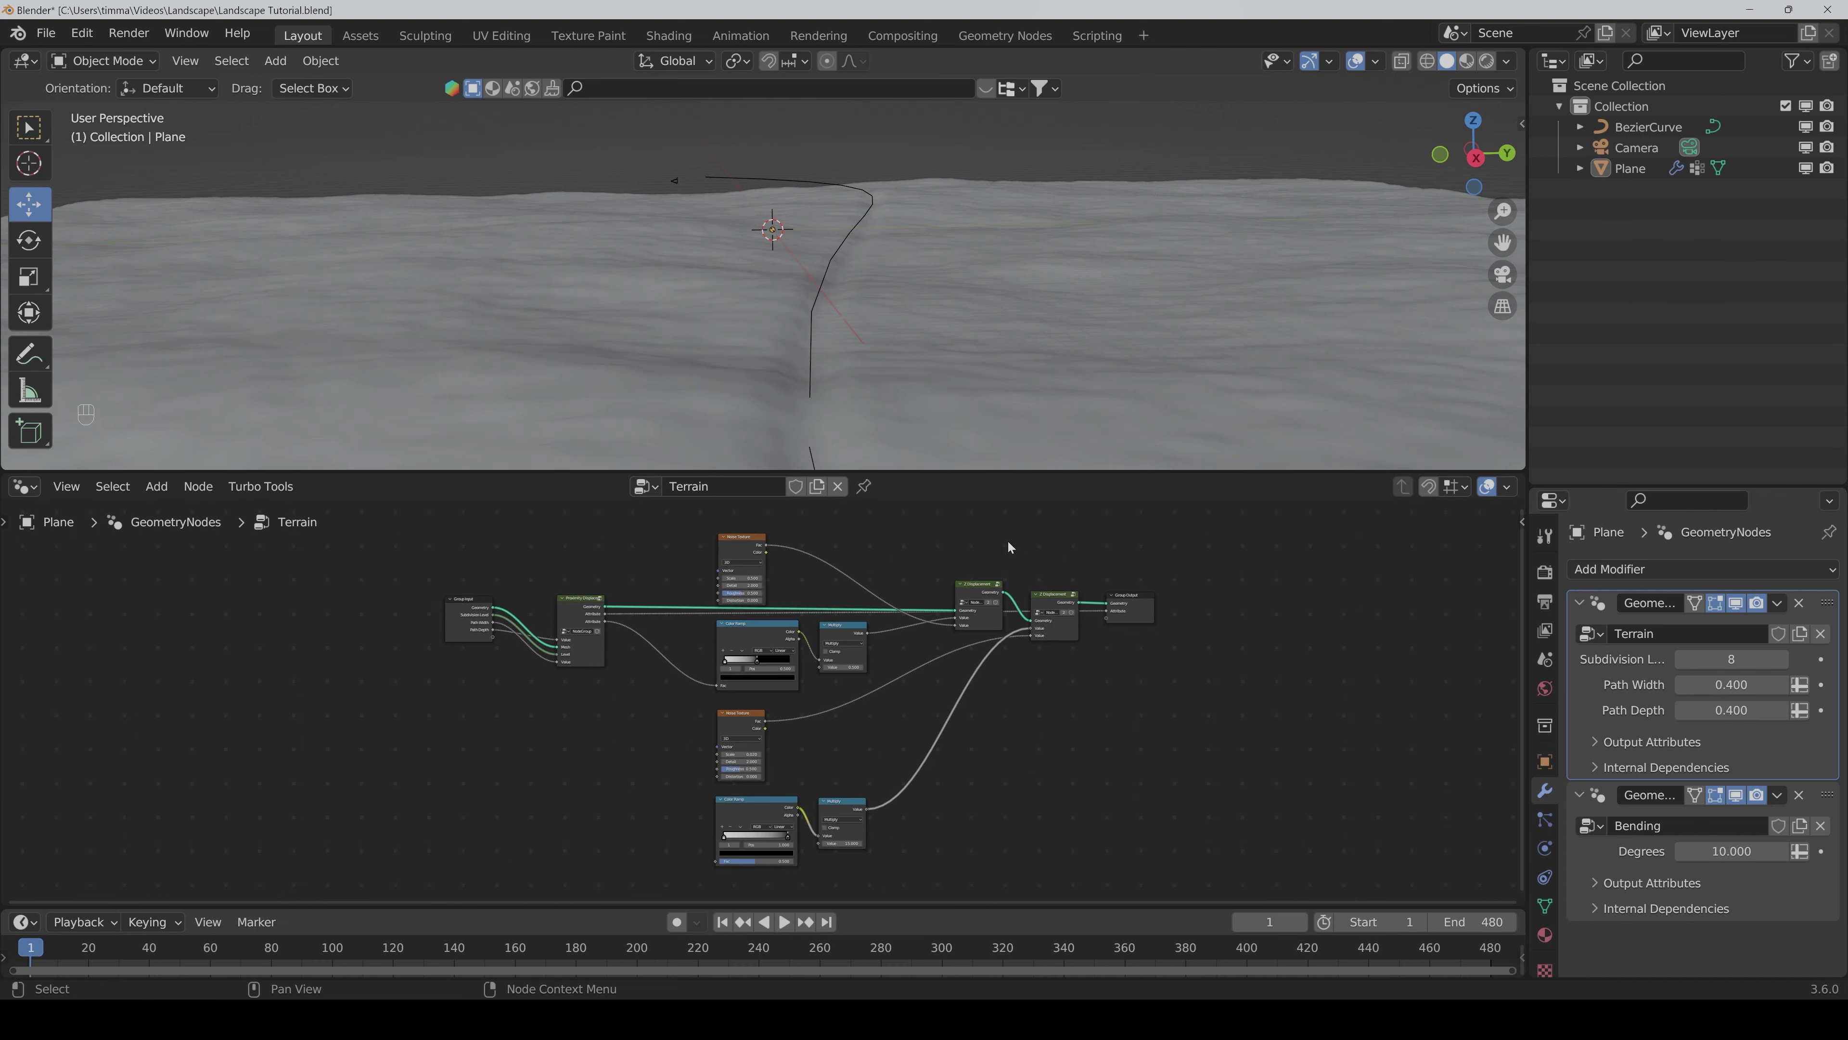
Step: Join the lower Noise Texture, Color Ramp and Multiply nodes in a frame labelled Hills and move it further down
scroll(997, 341, down, 5)
middle_drag(1018, 370, 1063, 723)
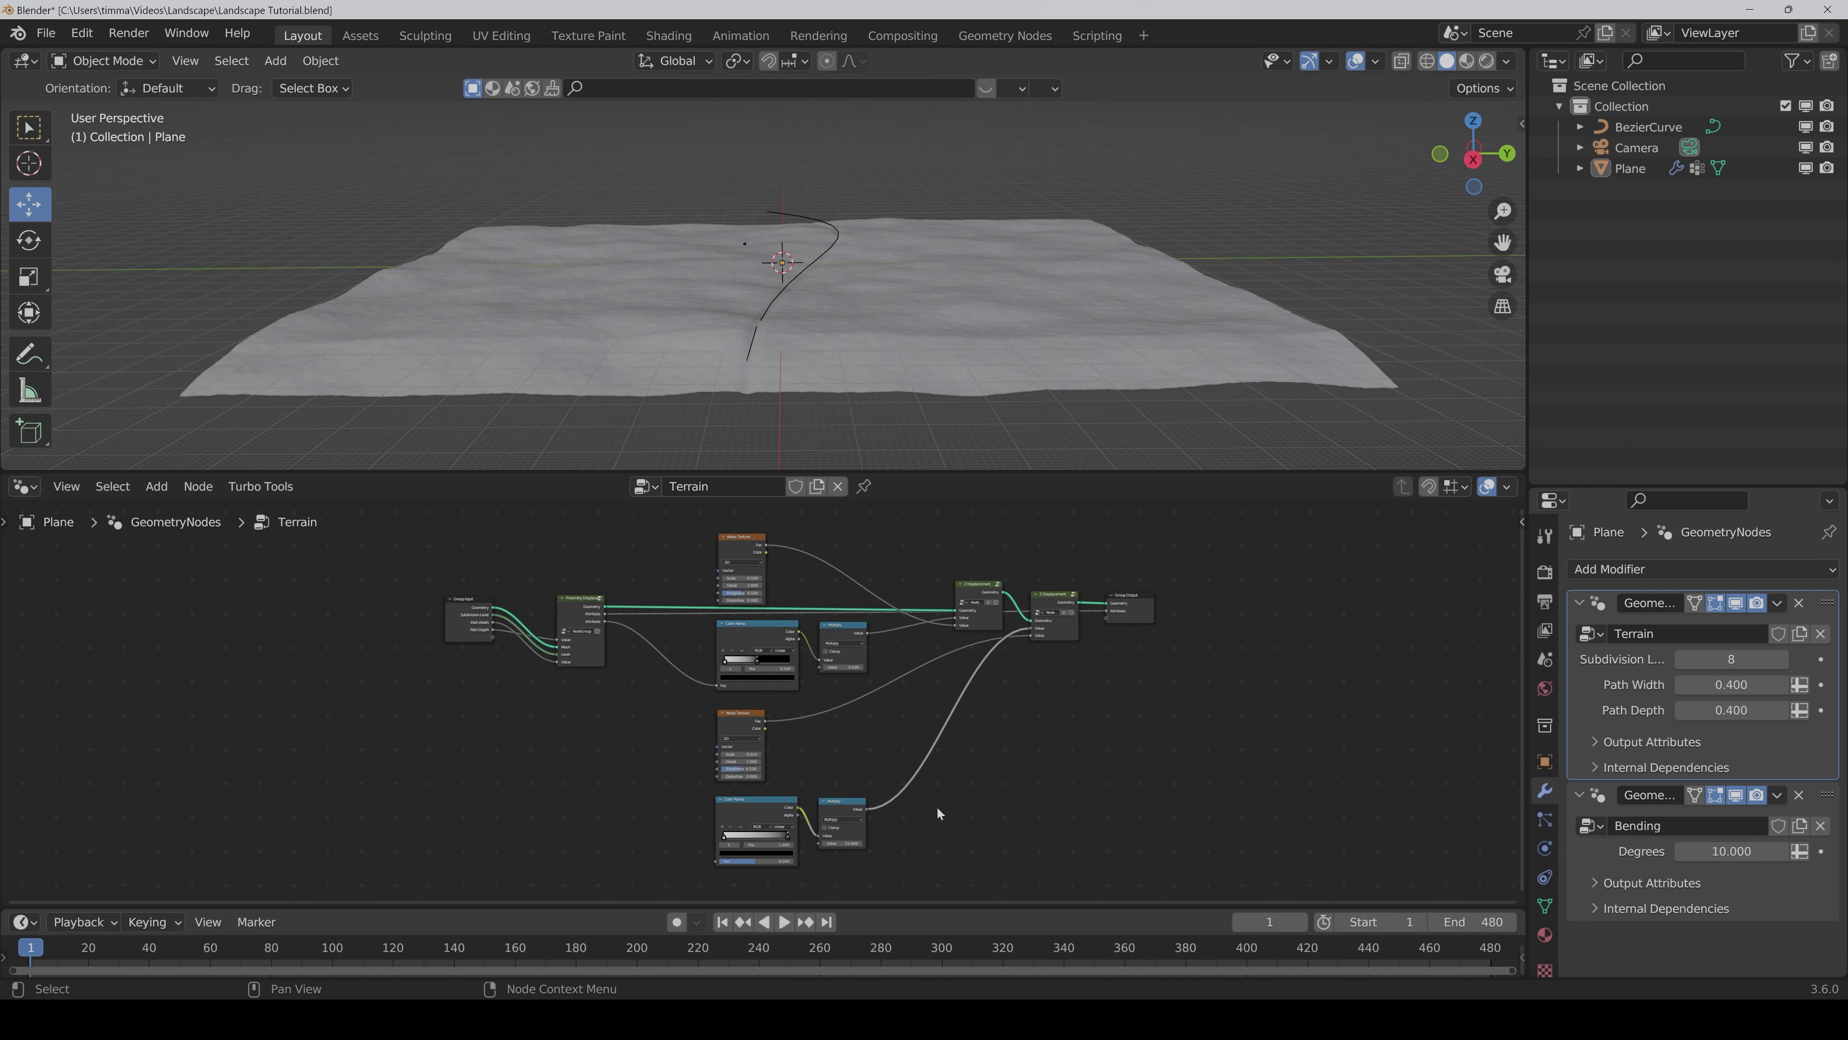
drag(971, 866, 692, 726)
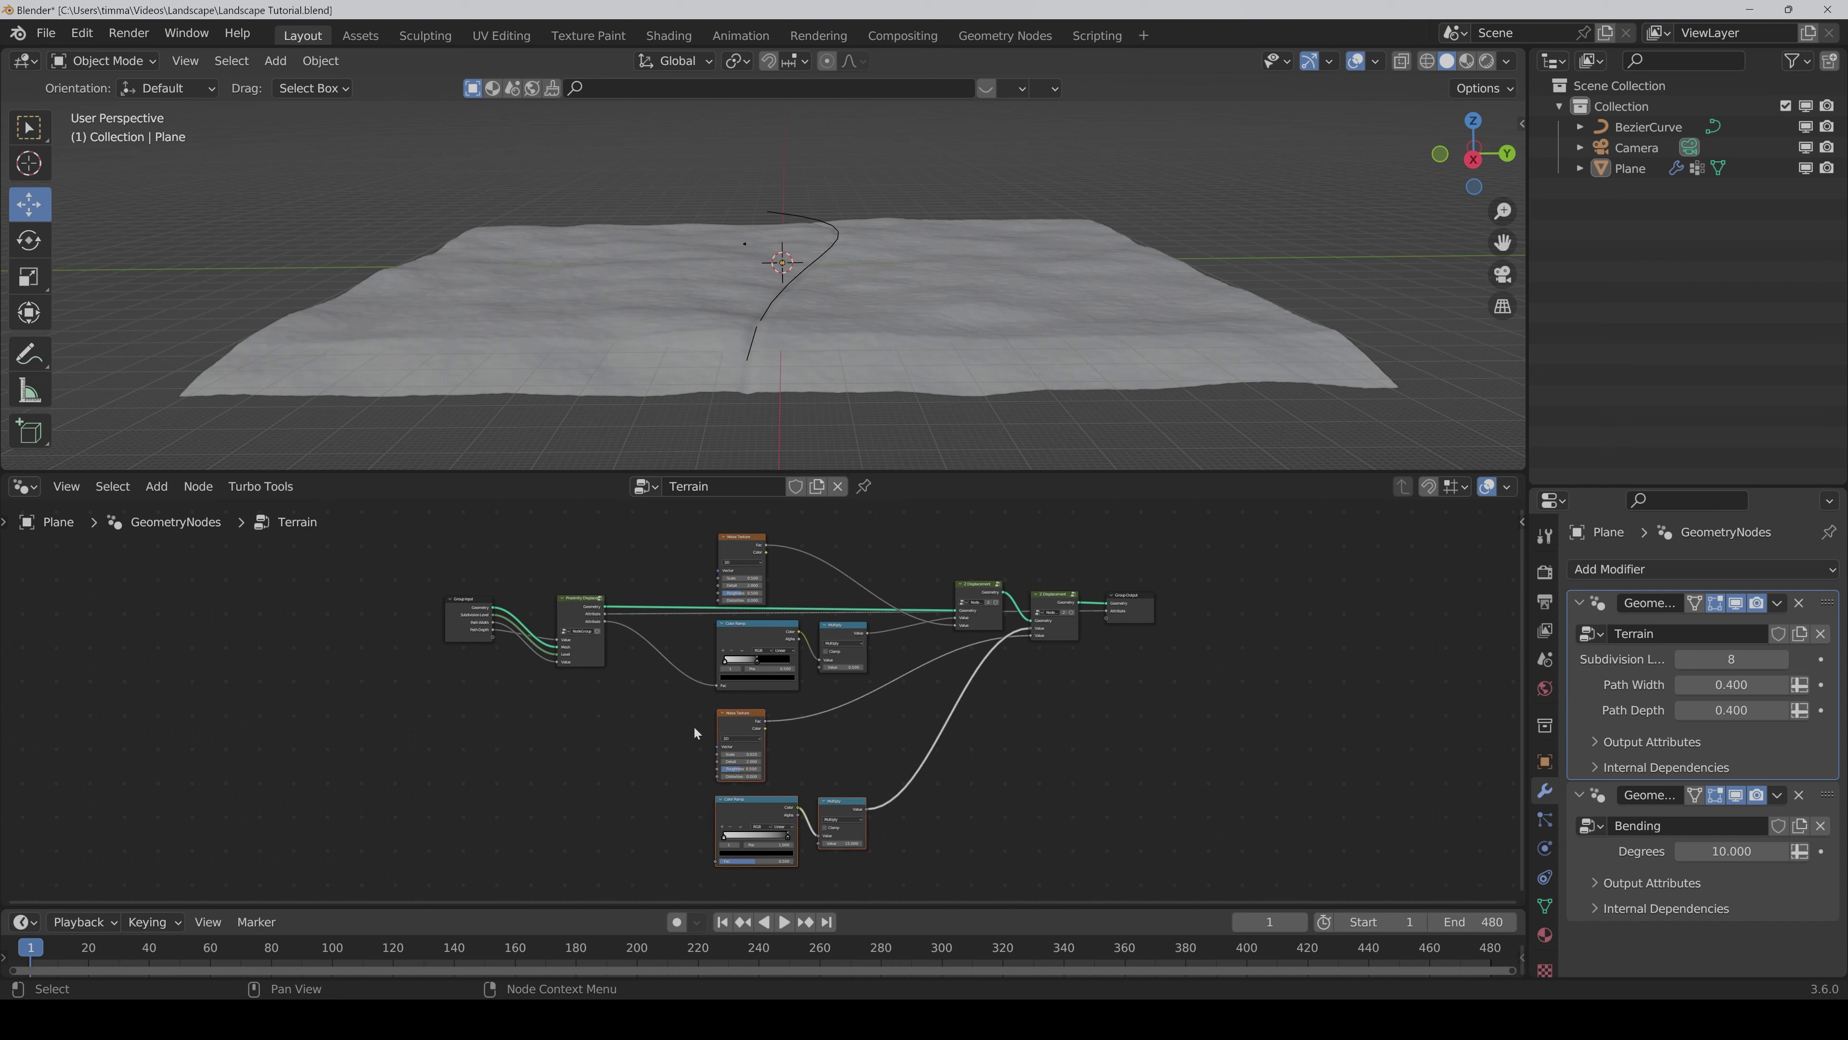
key(ctrl)
key(ctrl+j)
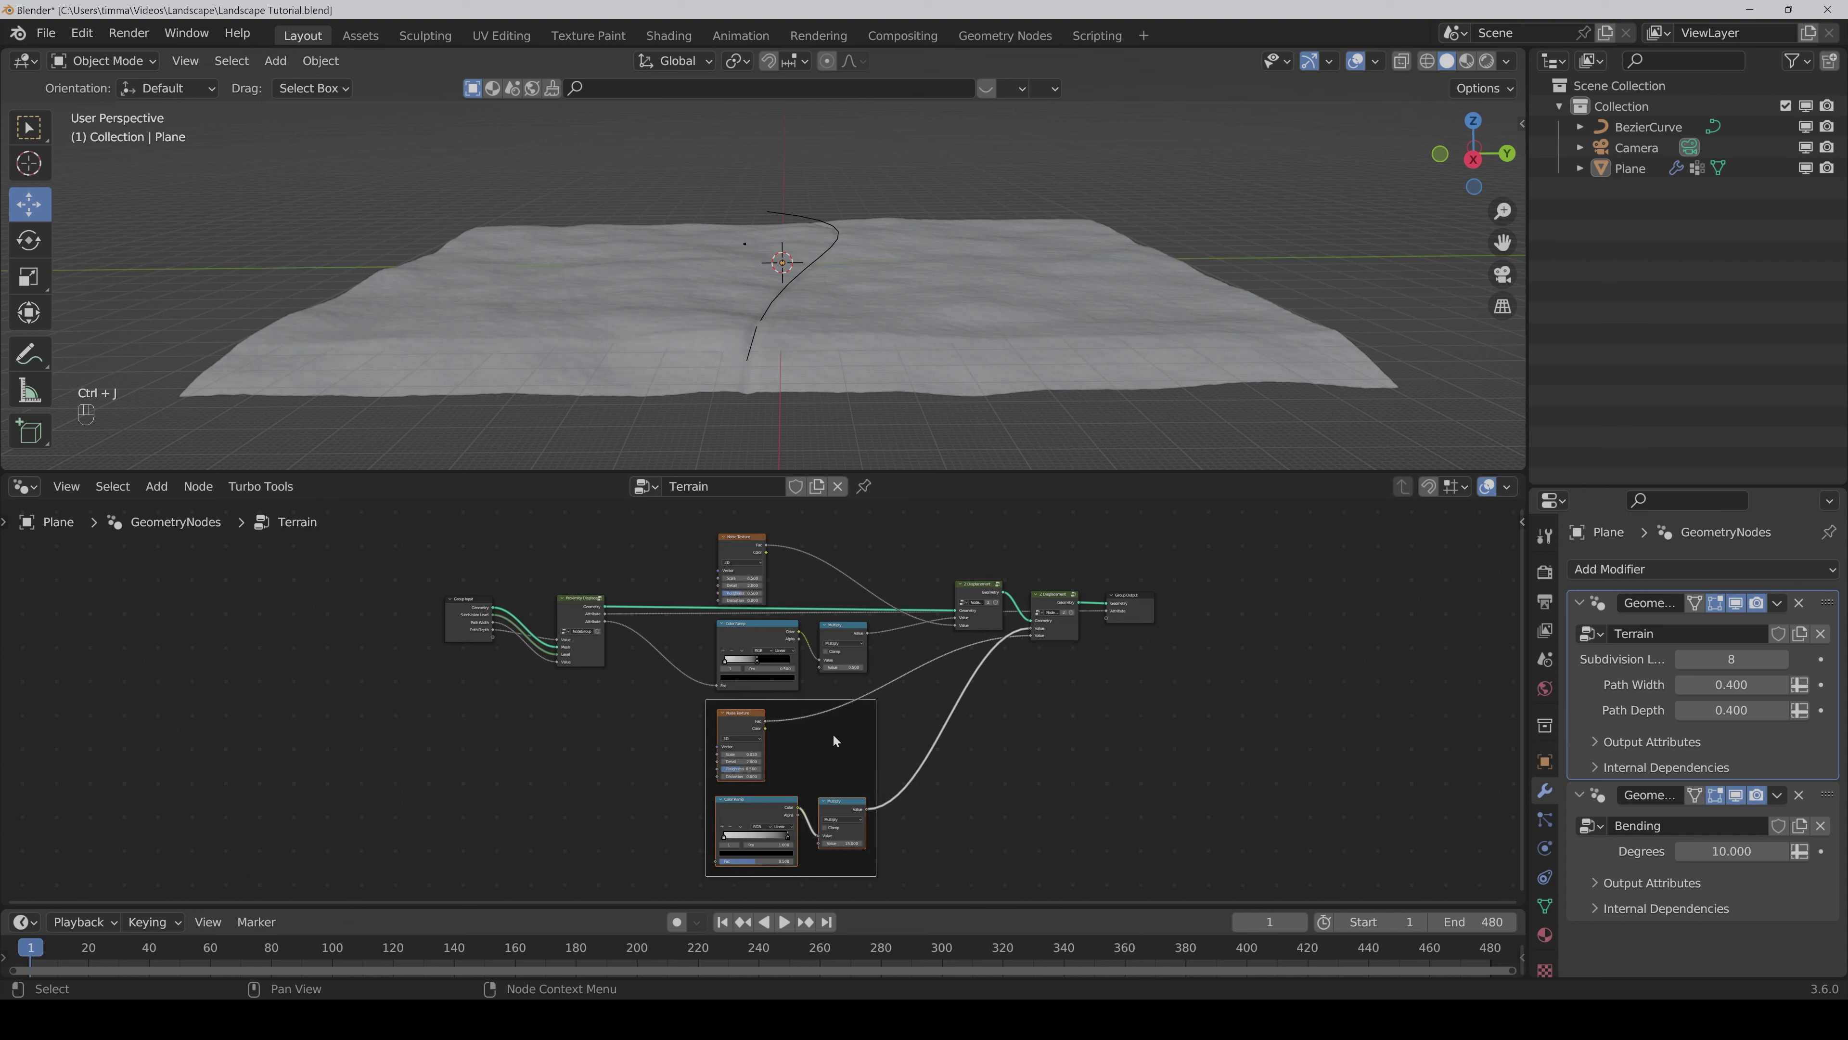
key(F2)
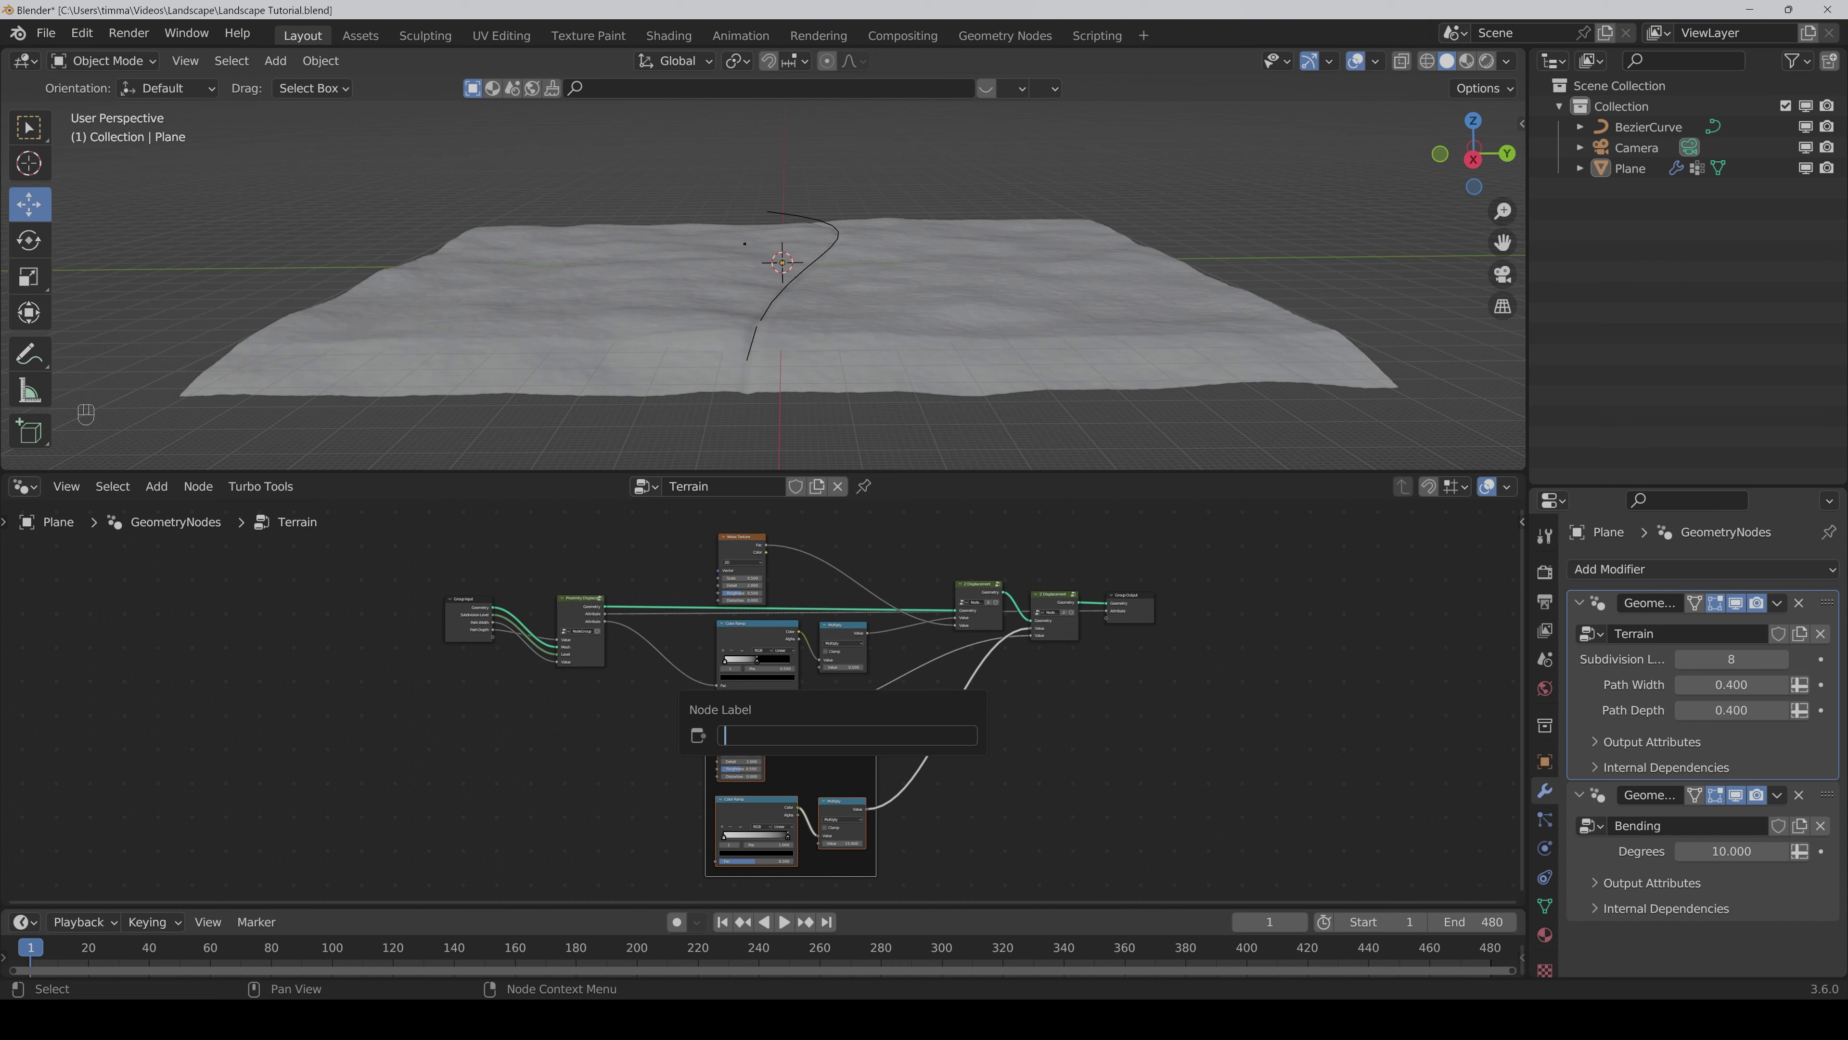
text(Hills)
key(Return)
scroll(833, 735, down, 3)
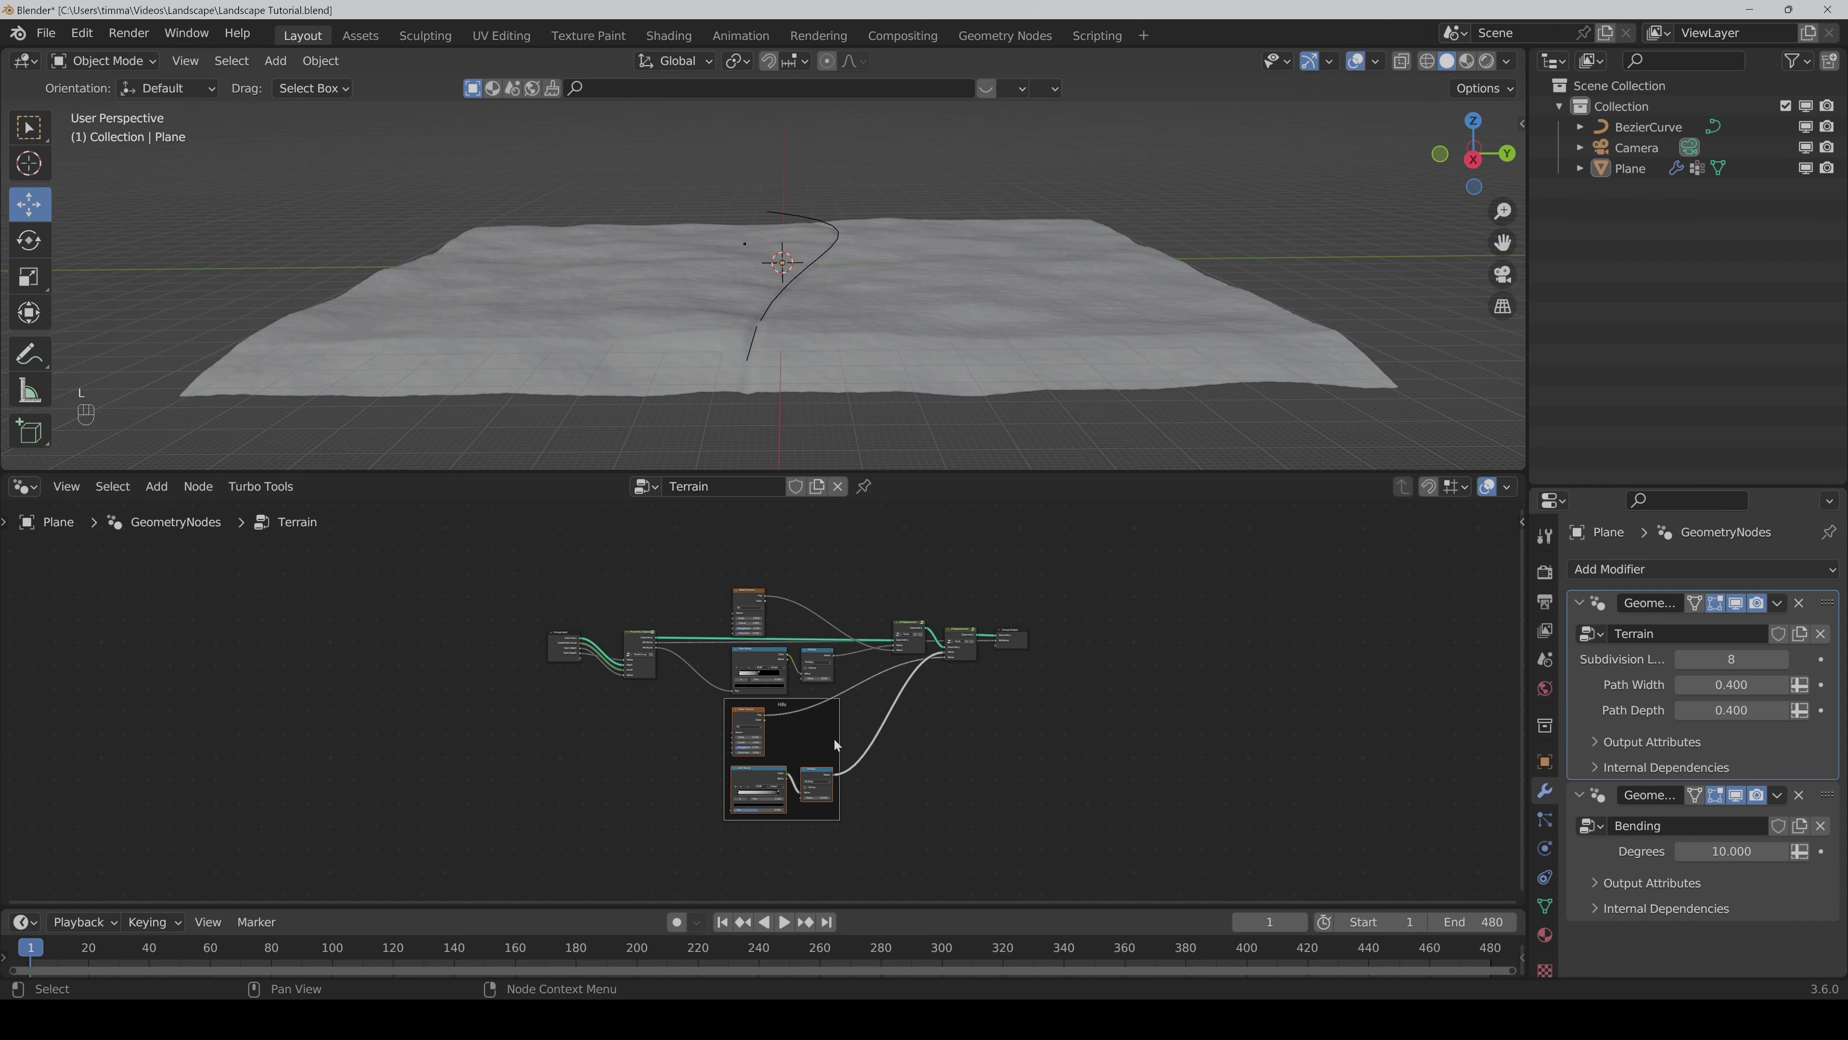
scroll(904, 835, up, 1)
drag(979, 836, 755, 766)
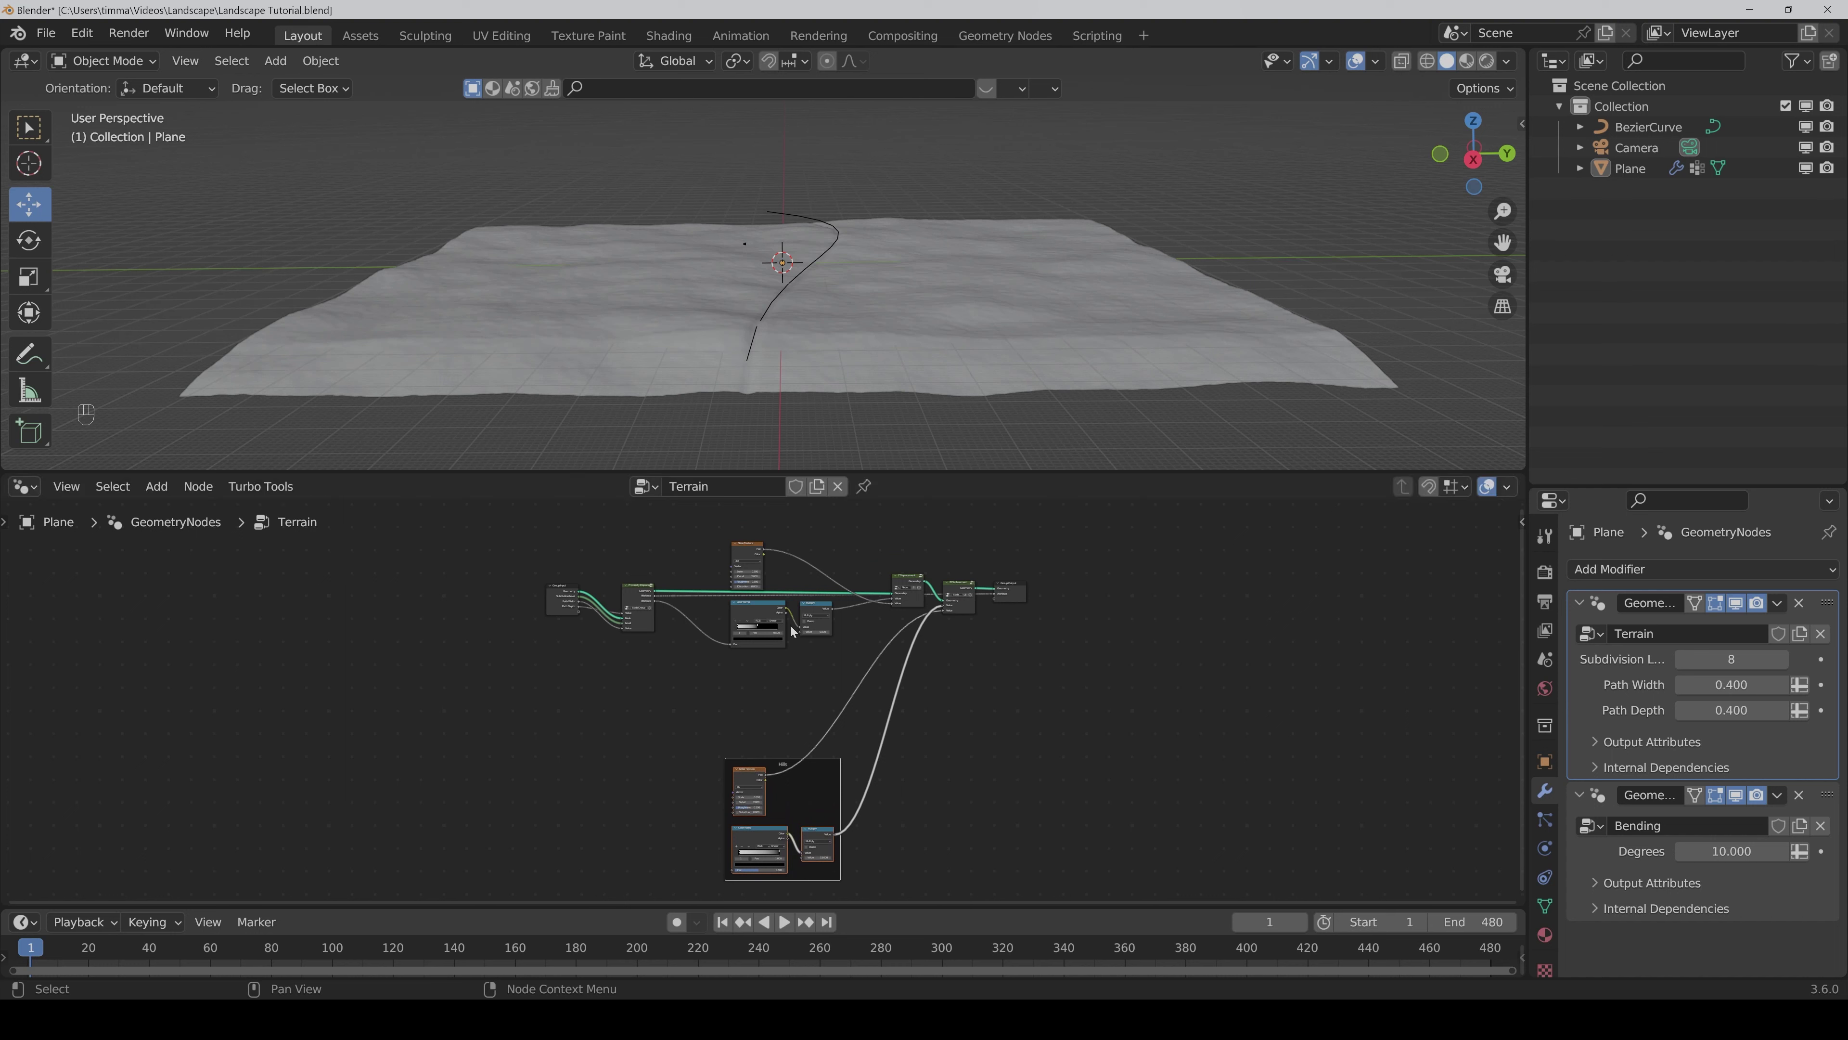
Step: Join the upper Noise Texture, Color Ramp and Multiply nodes in a frame labelled Bumps
drag(817, 653, 727, 549)
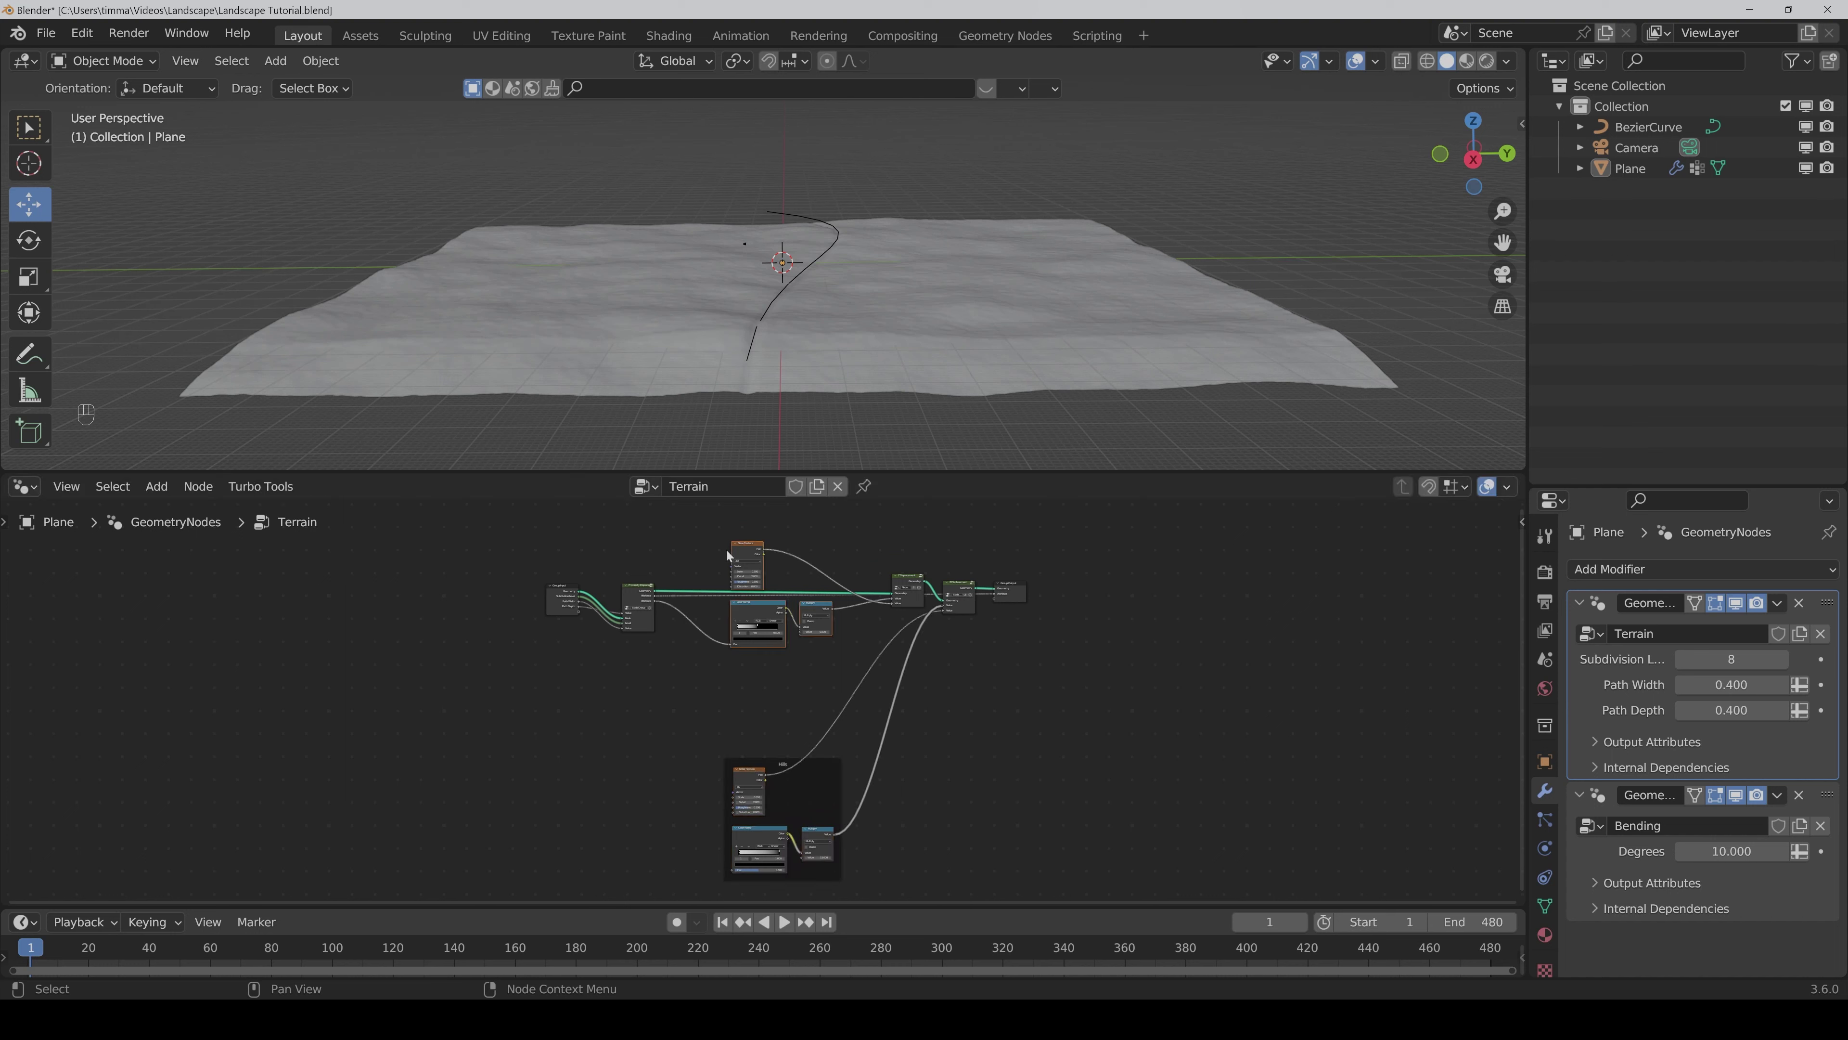
key(ctrl+j)
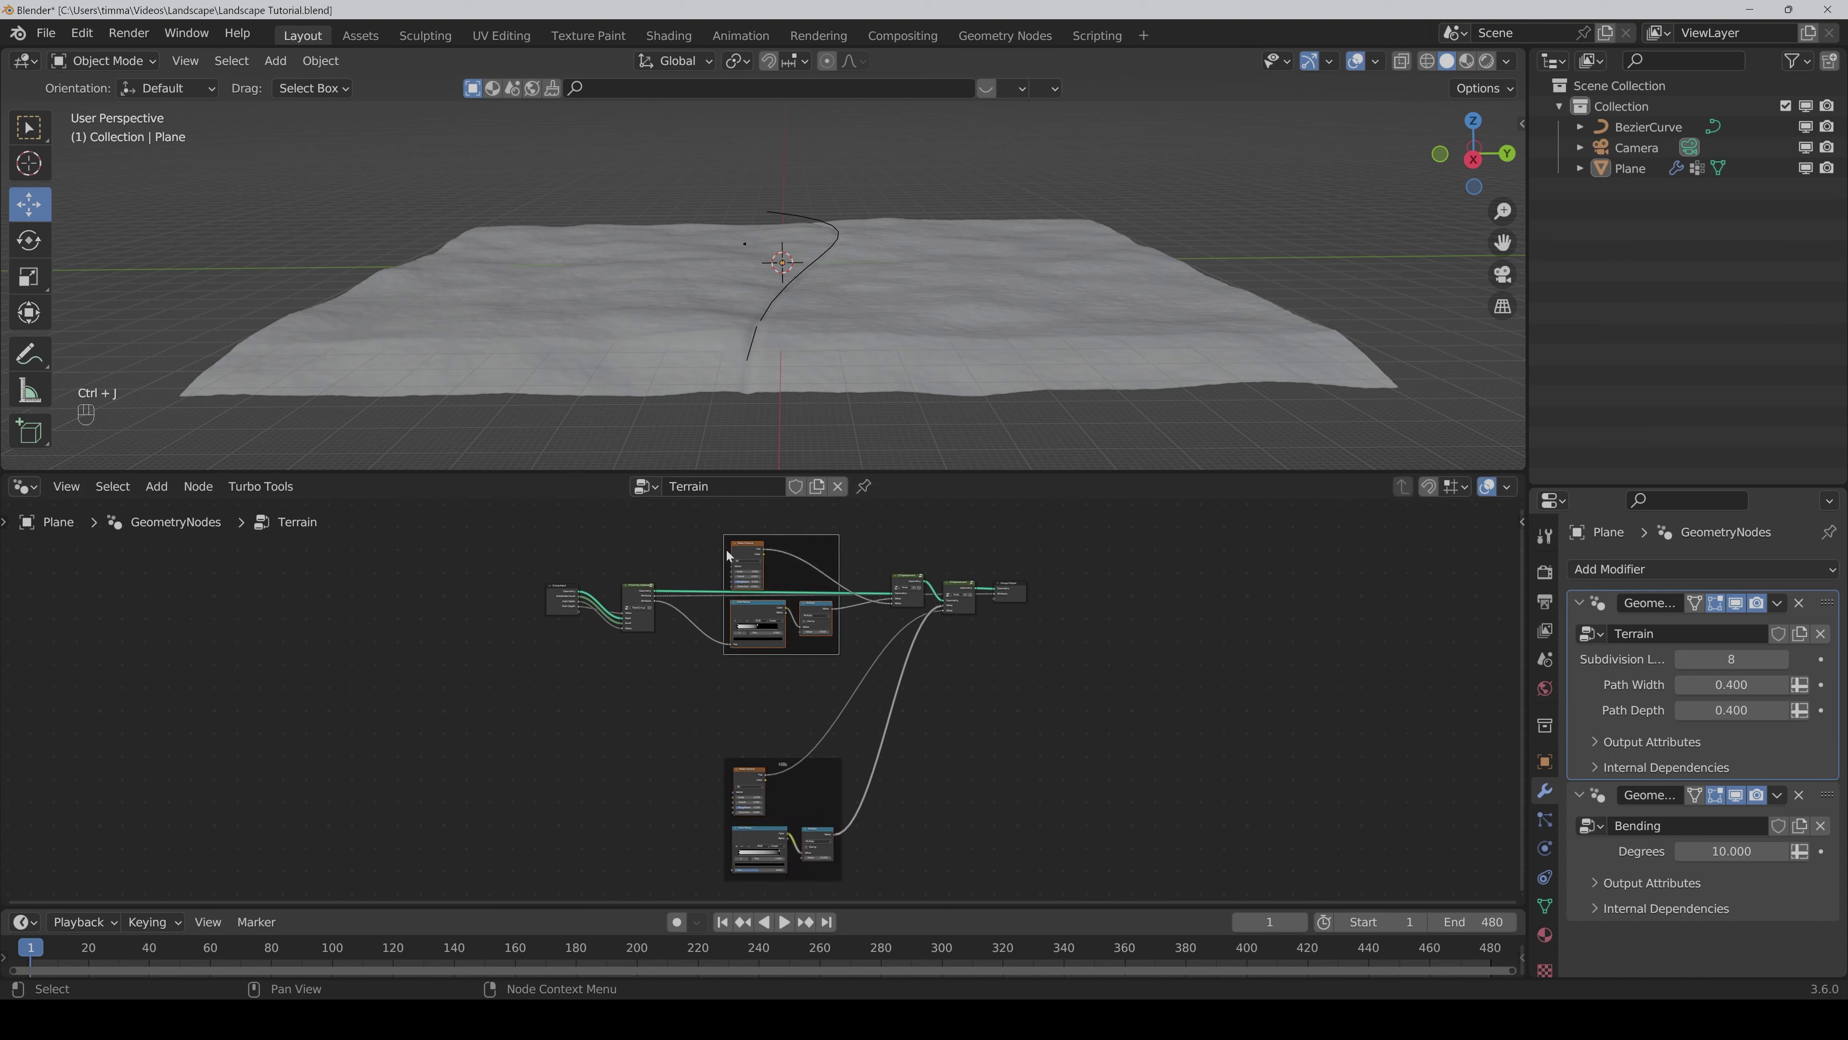
key(F2)
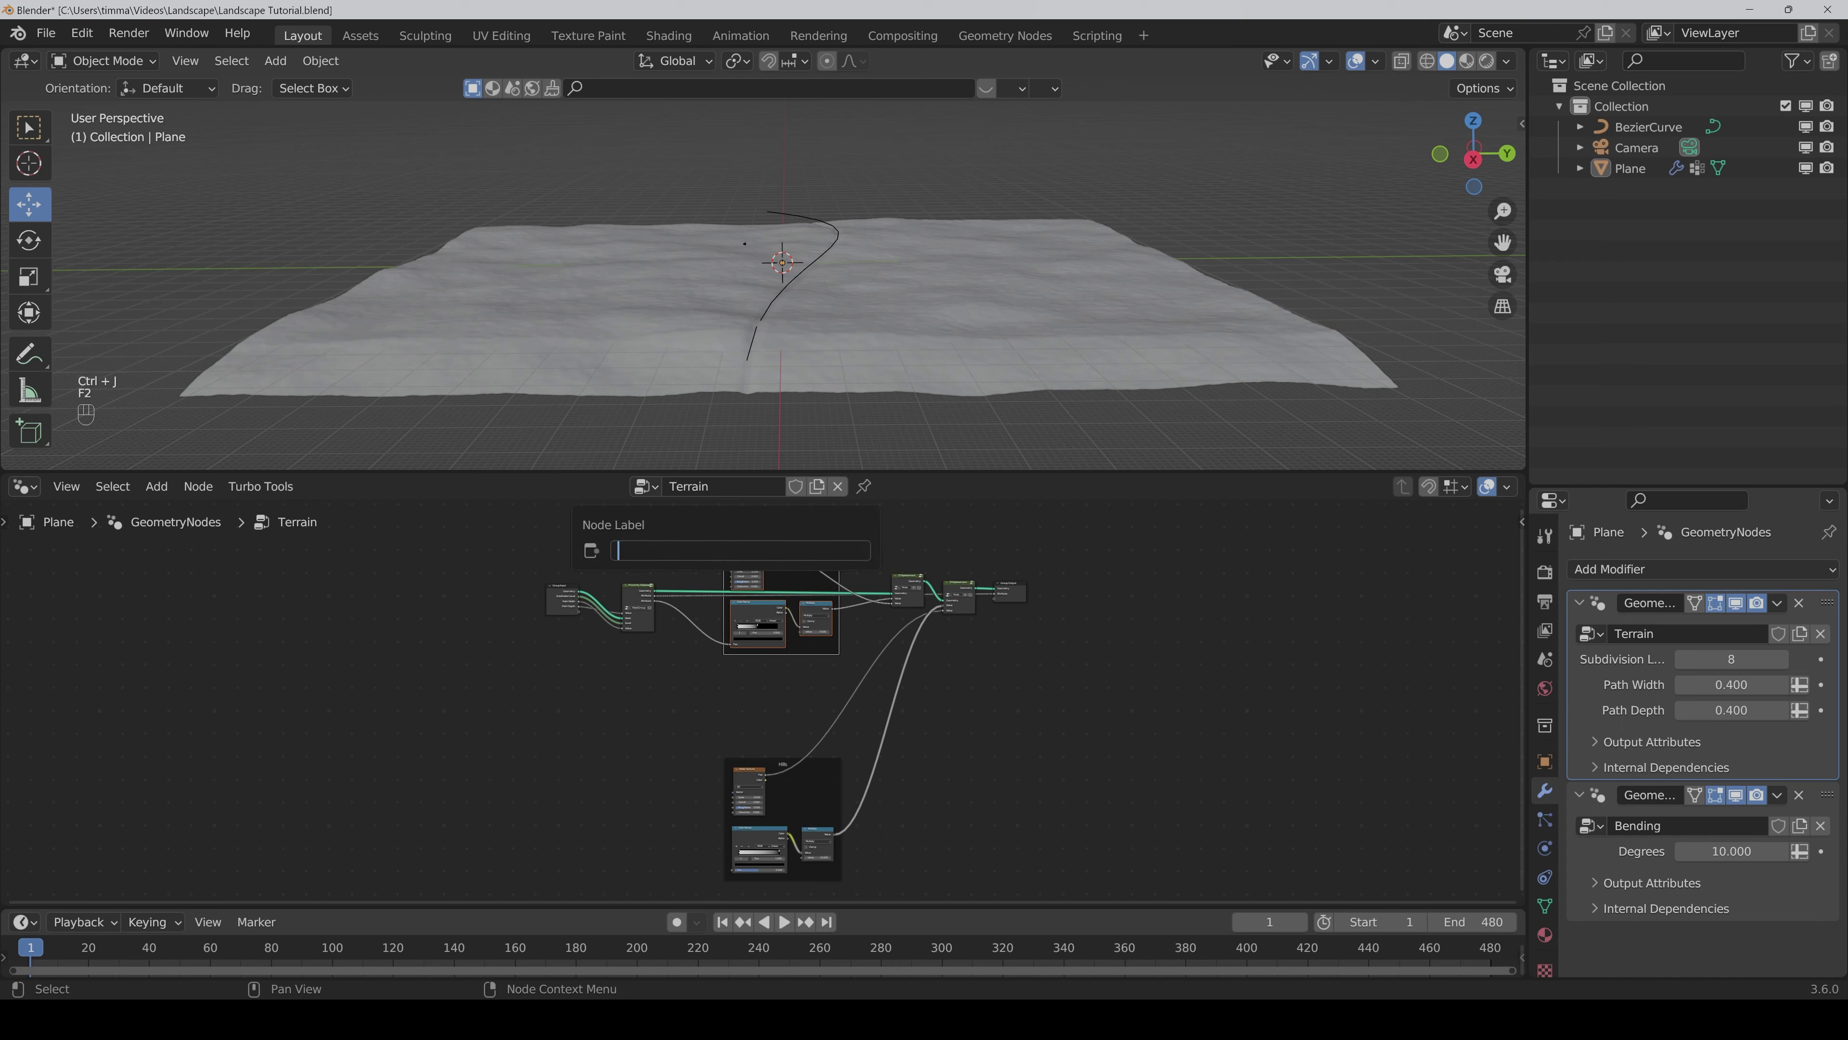
text(B)
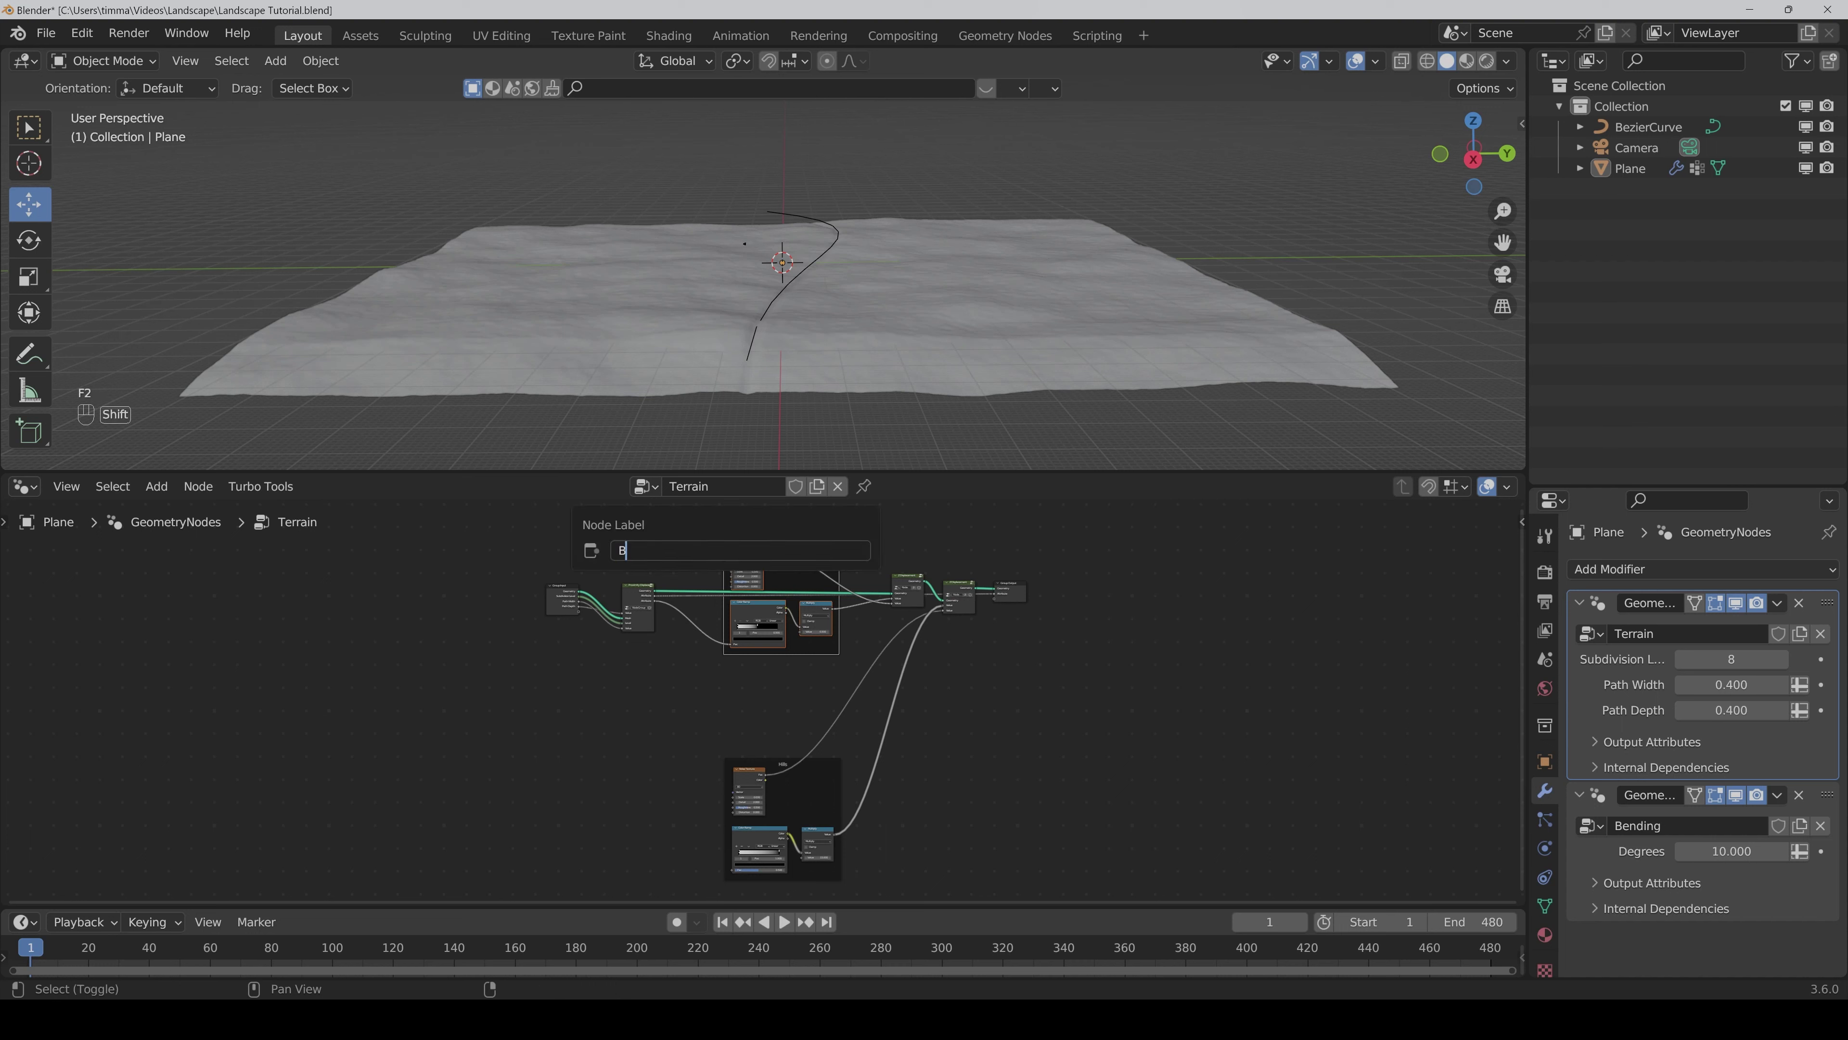
text(umps)
key(Return)
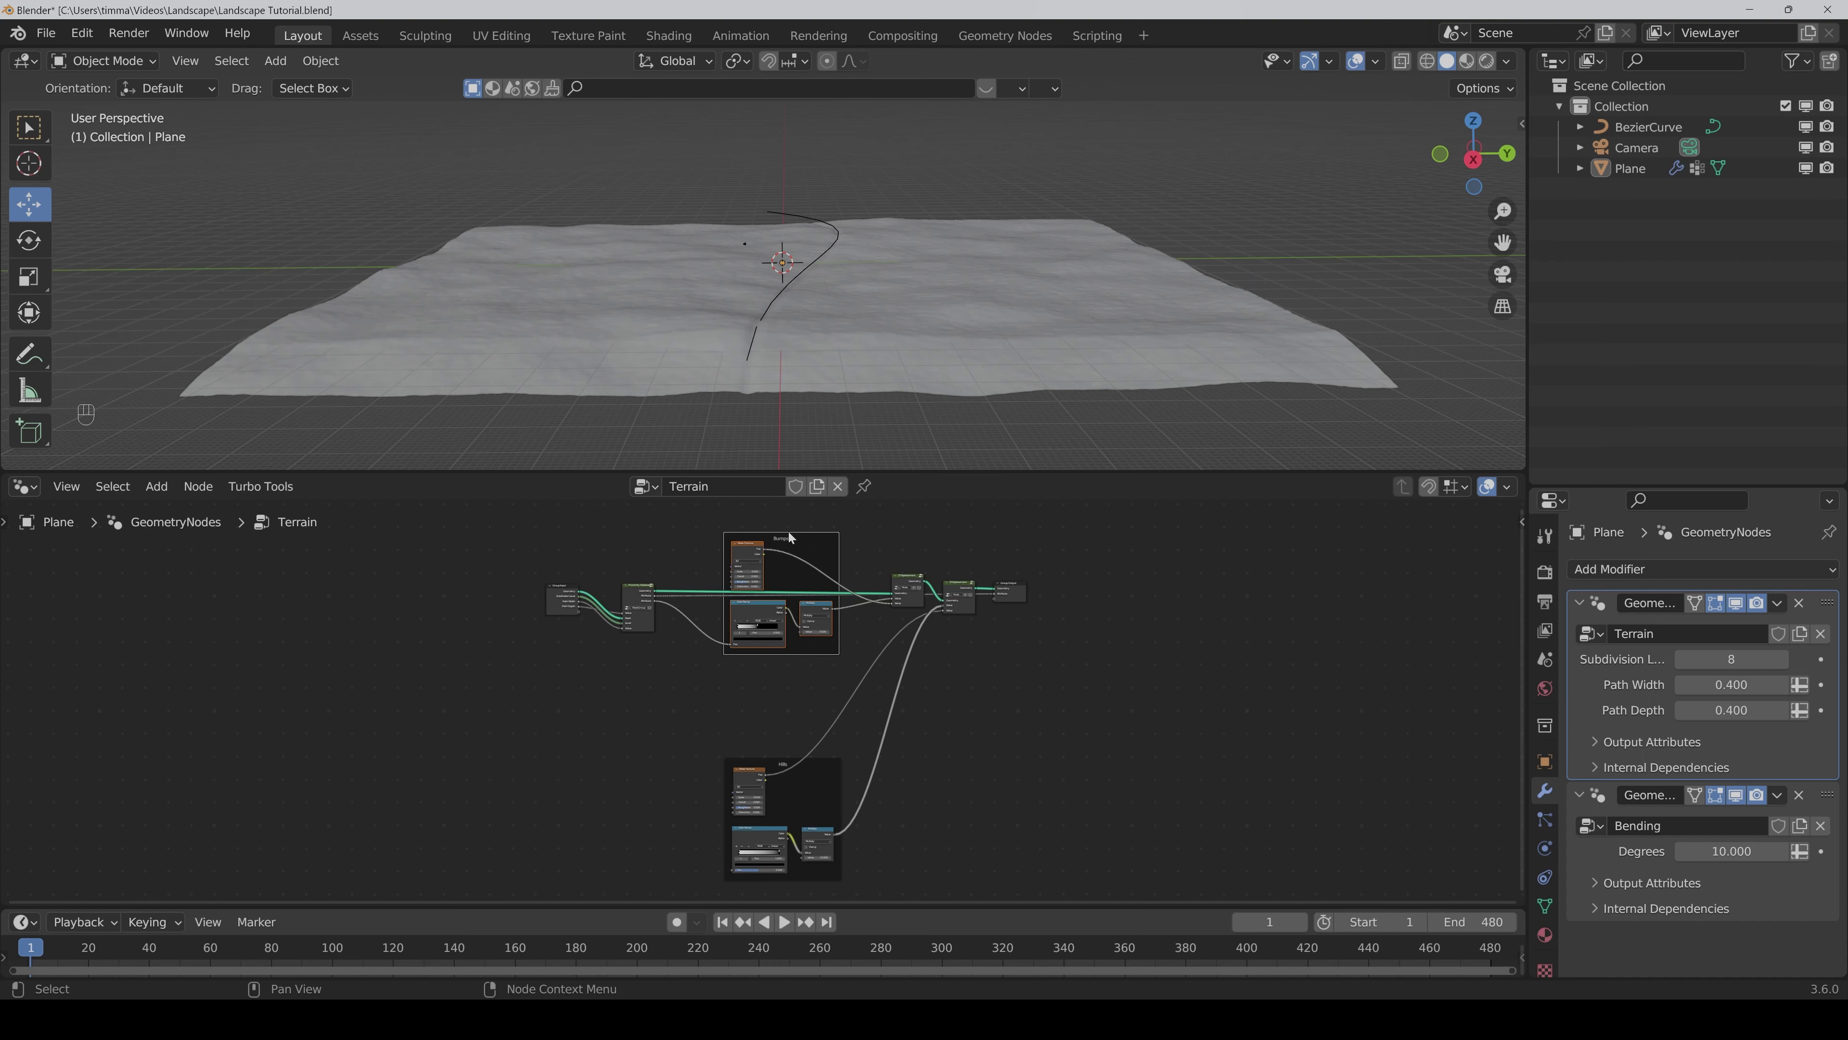
Step: Arrange the Bumps frame below the main geometry node chain, with the Hills frame directly beneath it
drag(787, 536, 789, 623)
scroll(958, 763, down, 2)
drag(924, 846, 770, 650)
click(1056, 732)
scroll(1001, 734, up, 1)
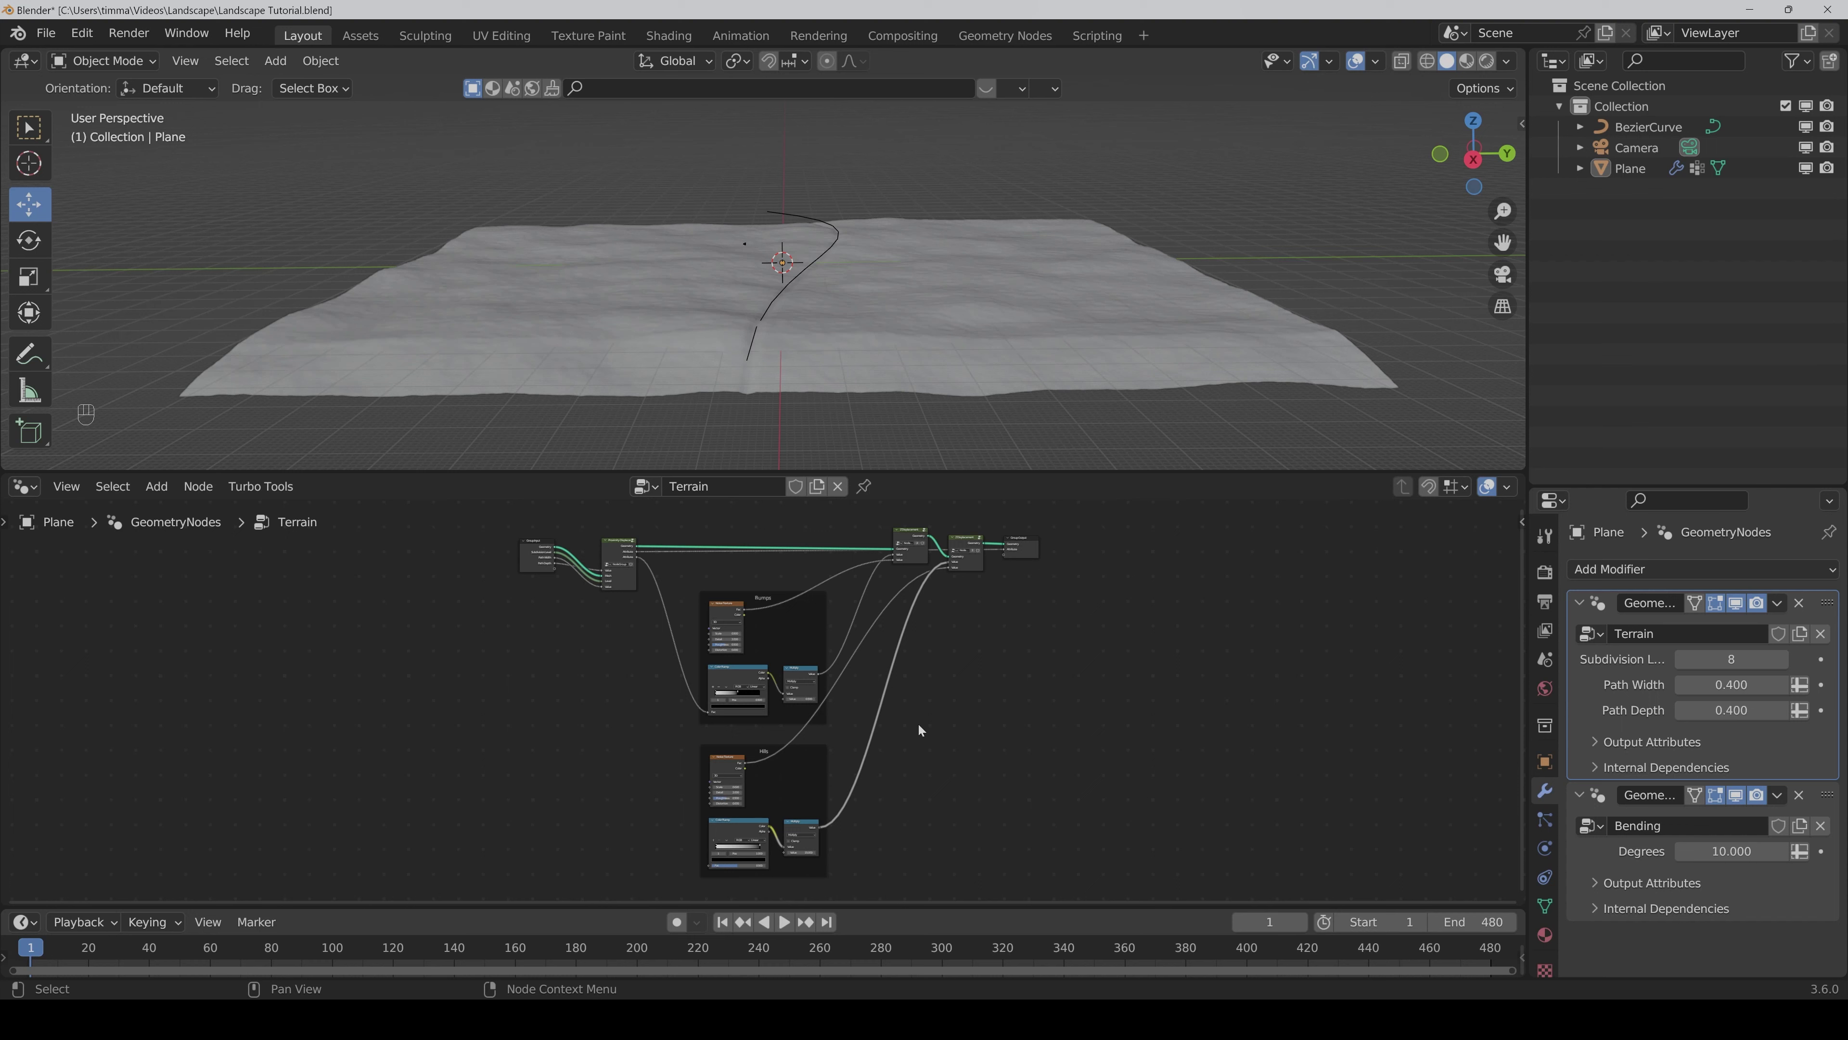
scroll(931, 734, up, 1)
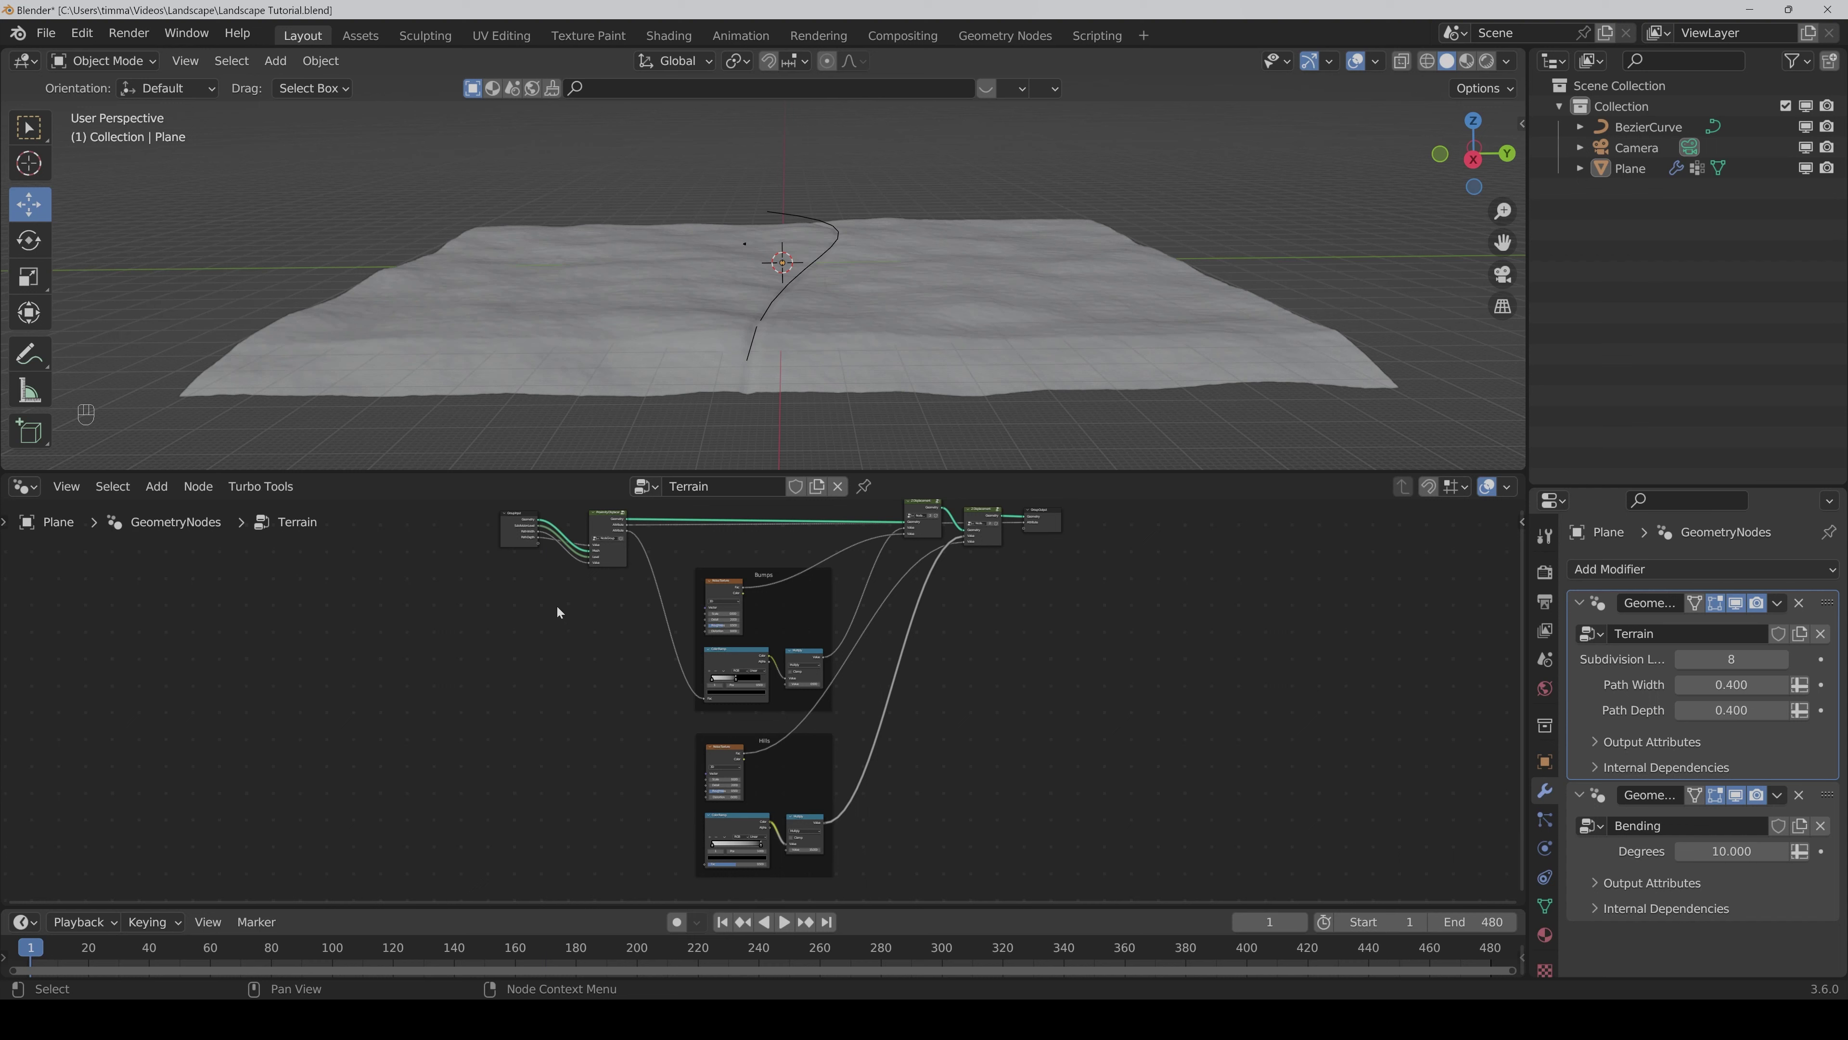
key(Home)
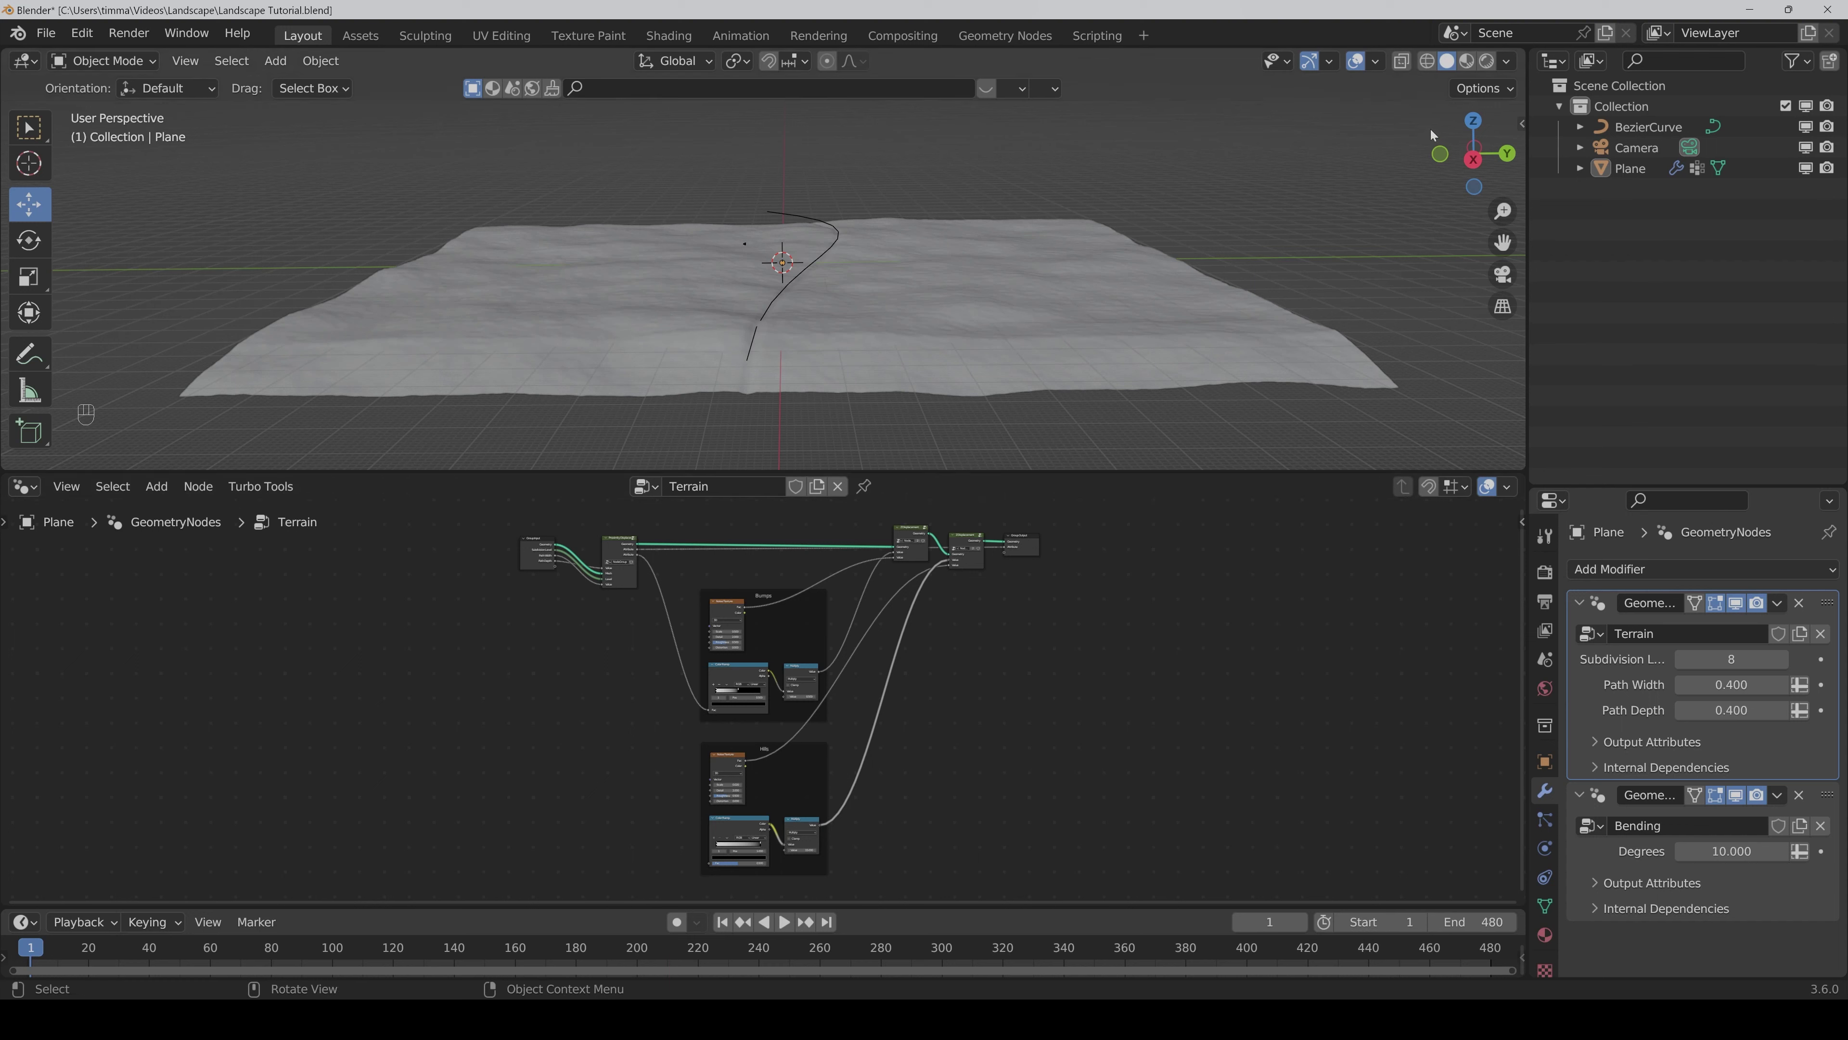
Step: Switch the 3D viewport to Material Preview shading and the node editor to the Shader Editor
click(1466, 63)
mouse_move(908, 307)
middle_down()
mouse_move(997, 308)
mouse_move(894, 315)
mouse_move(922, 319)
middle_up()
scroll(918, 323, up, 3)
scroll(920, 319, down, 3)
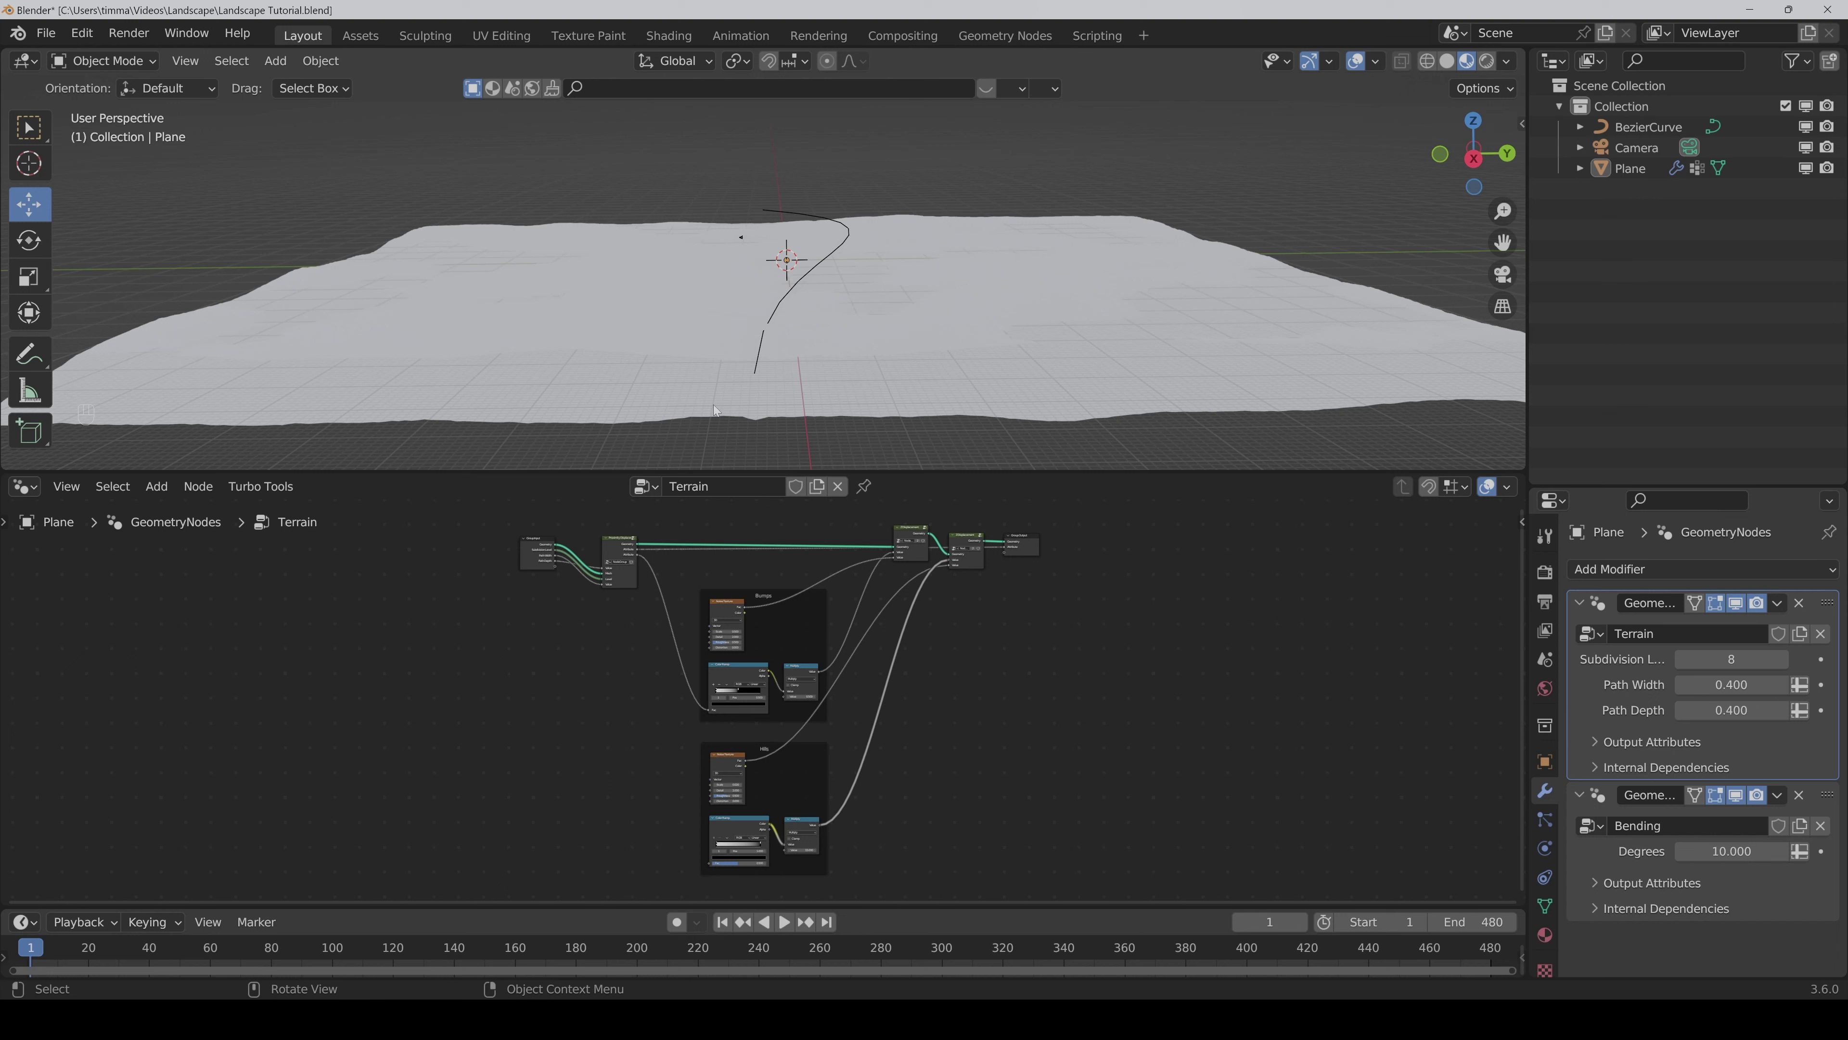
click(24, 486)
click(62, 678)
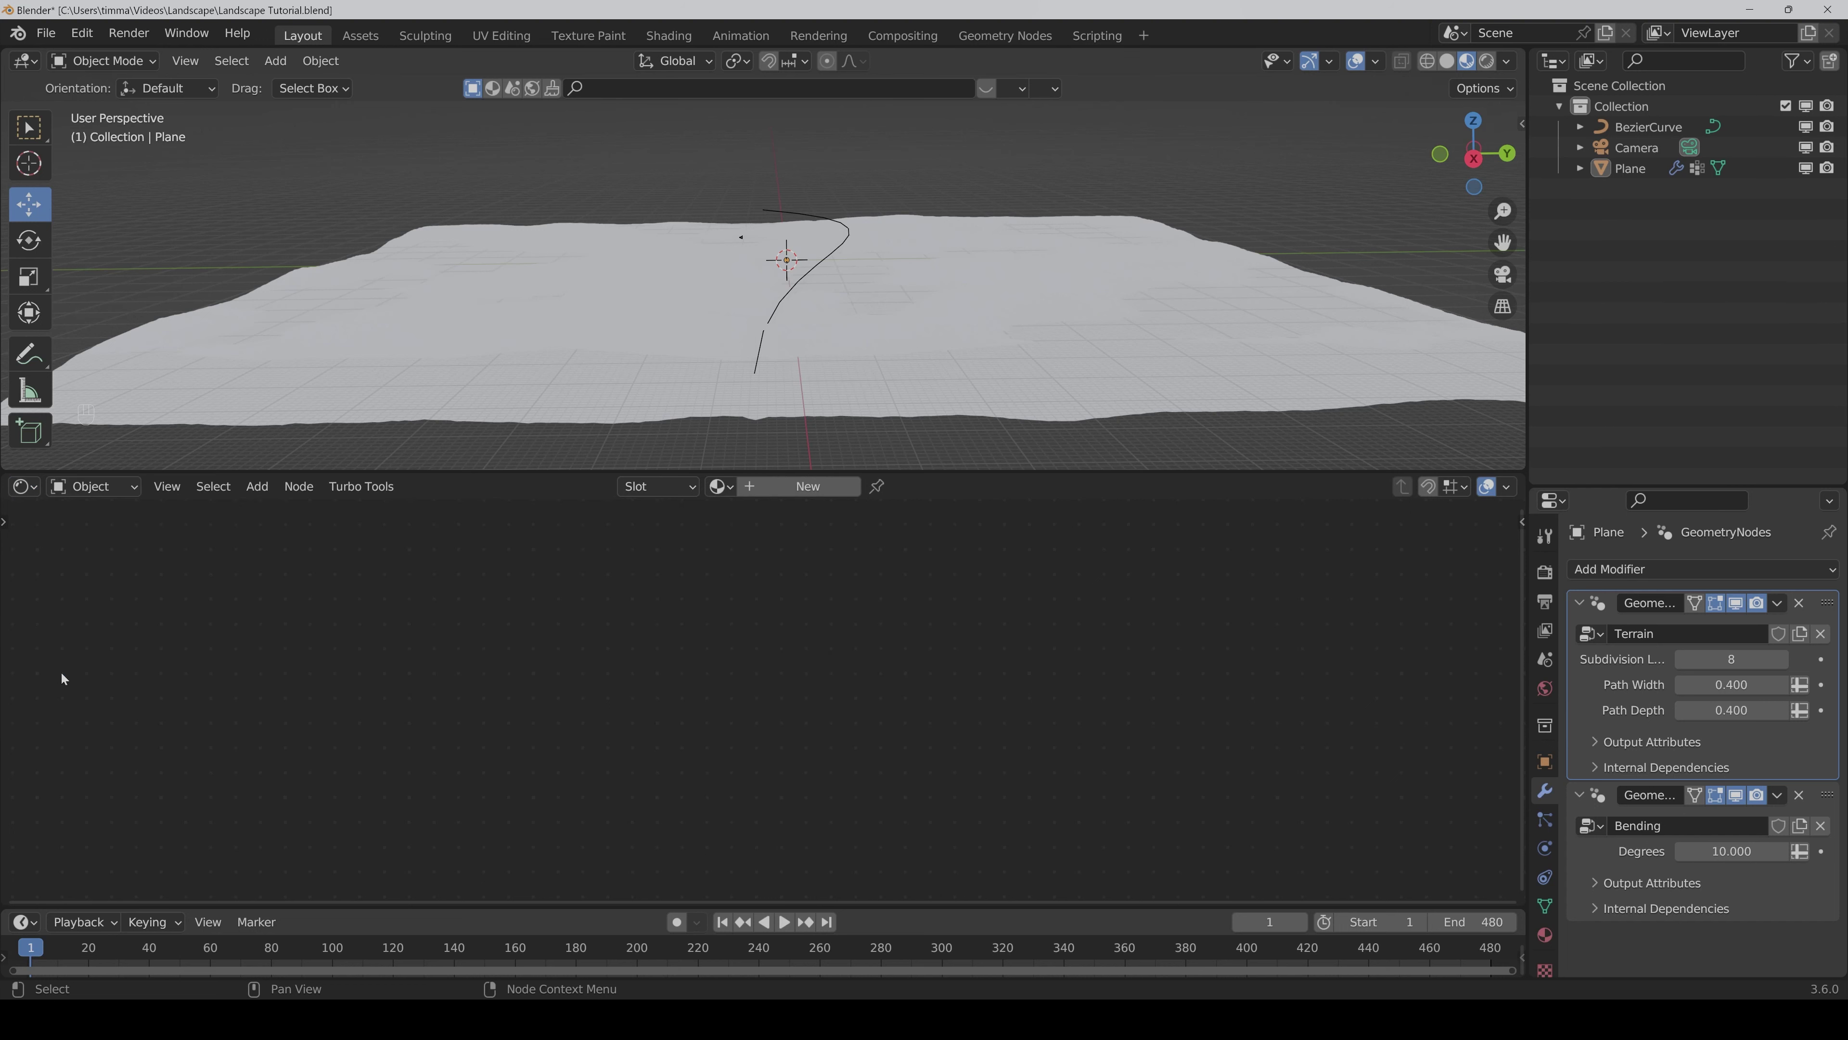
Step: Create a new material on the plane and name it Terrain
click(799, 493)
click(761, 492)
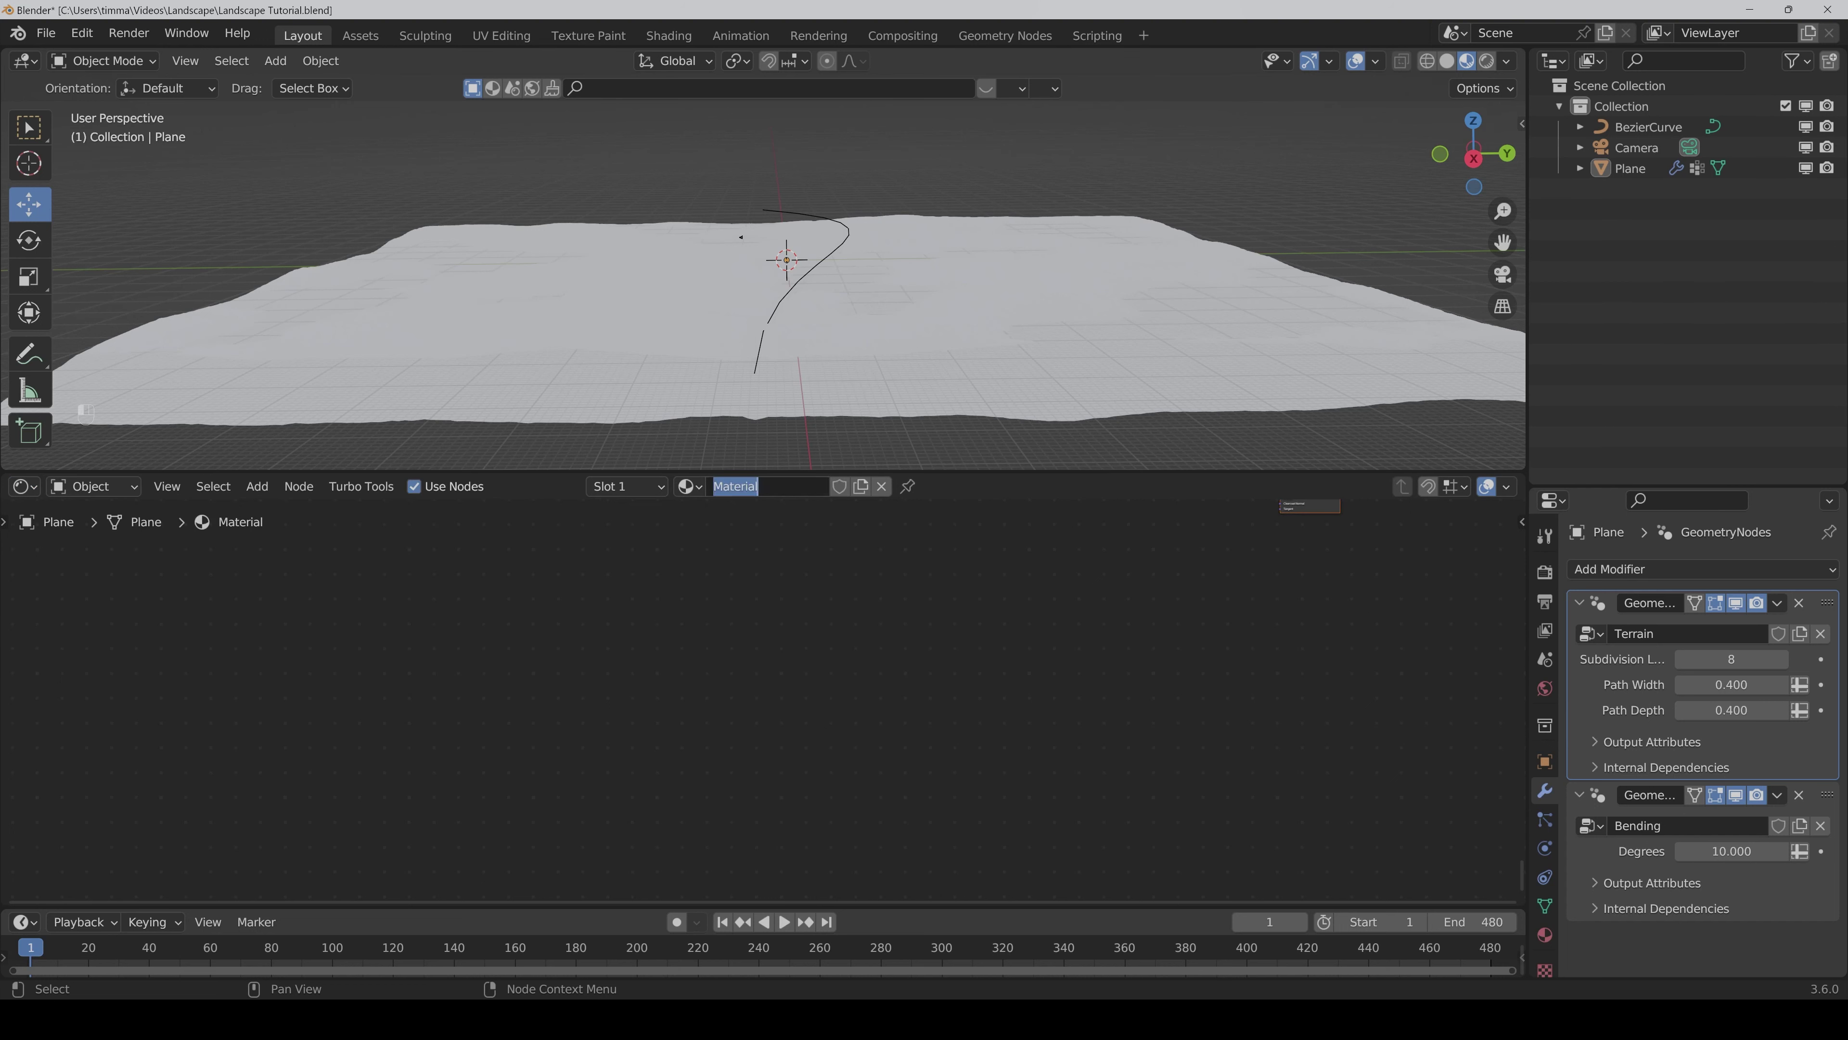
text(Terrain)
key(Return)
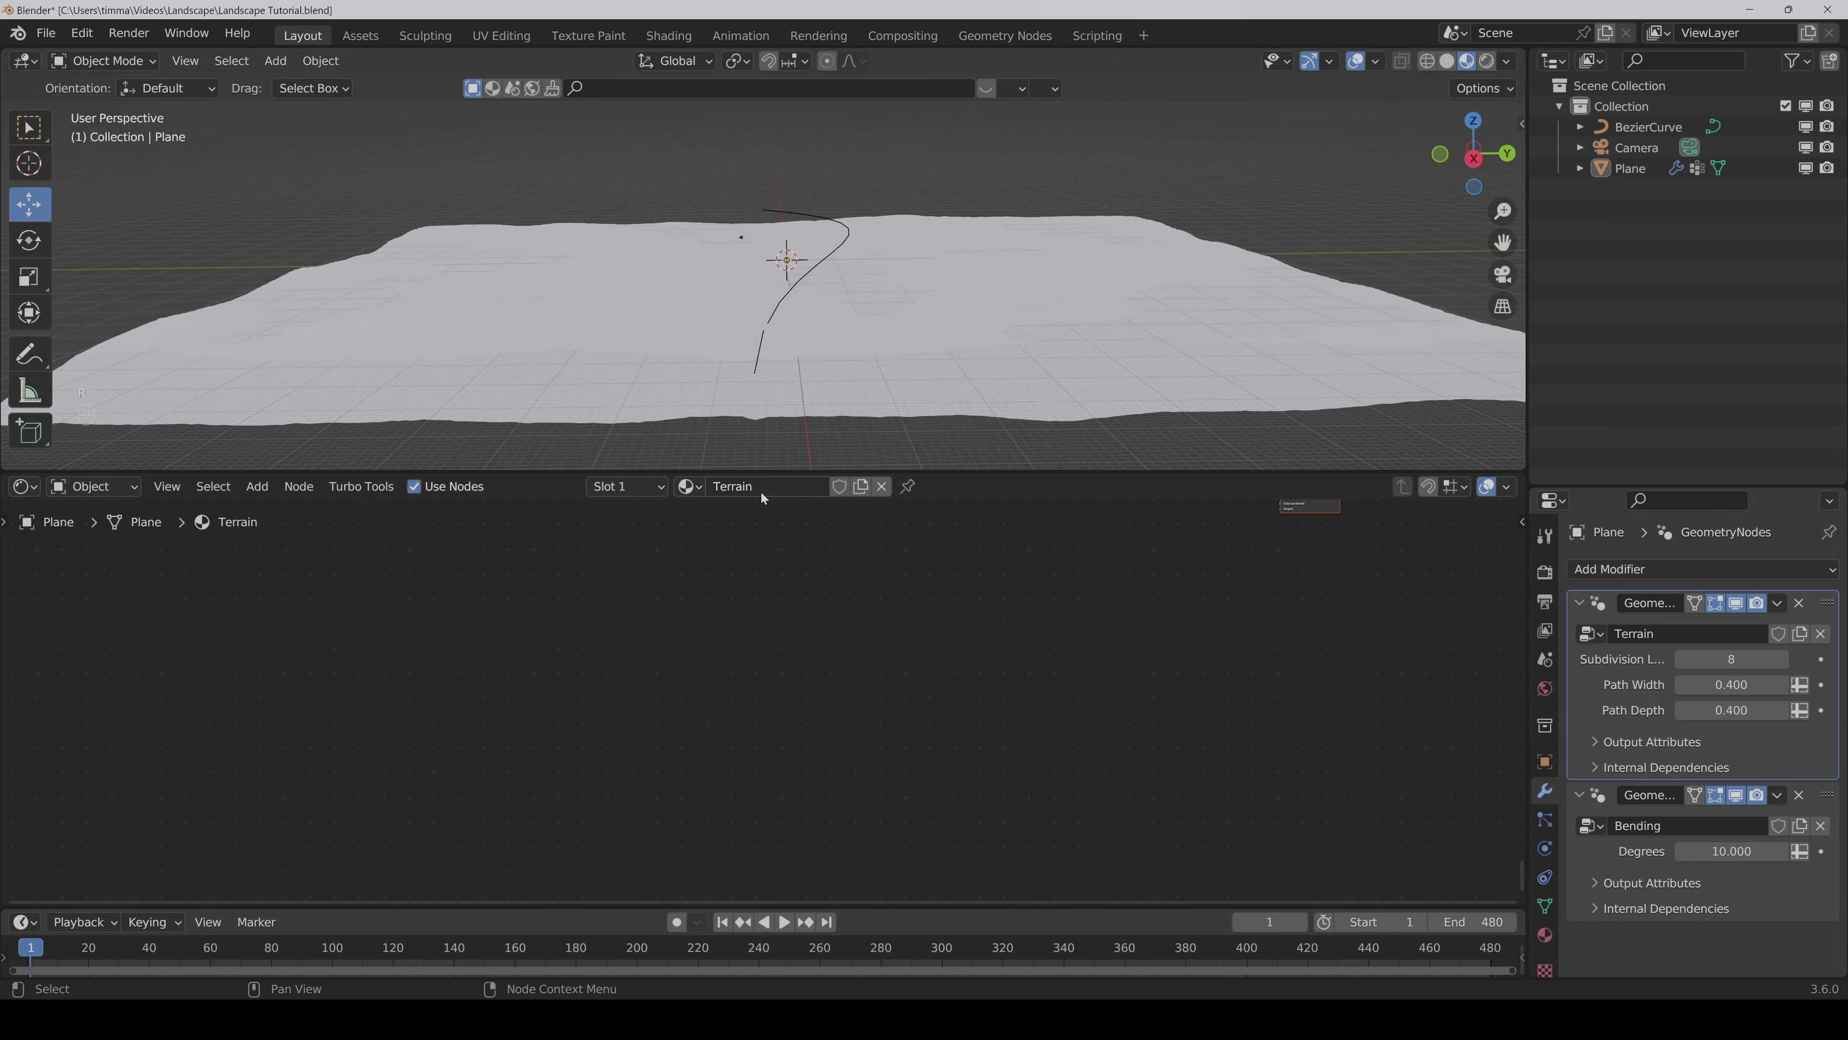
drag(1477, 153, 1425, 152)
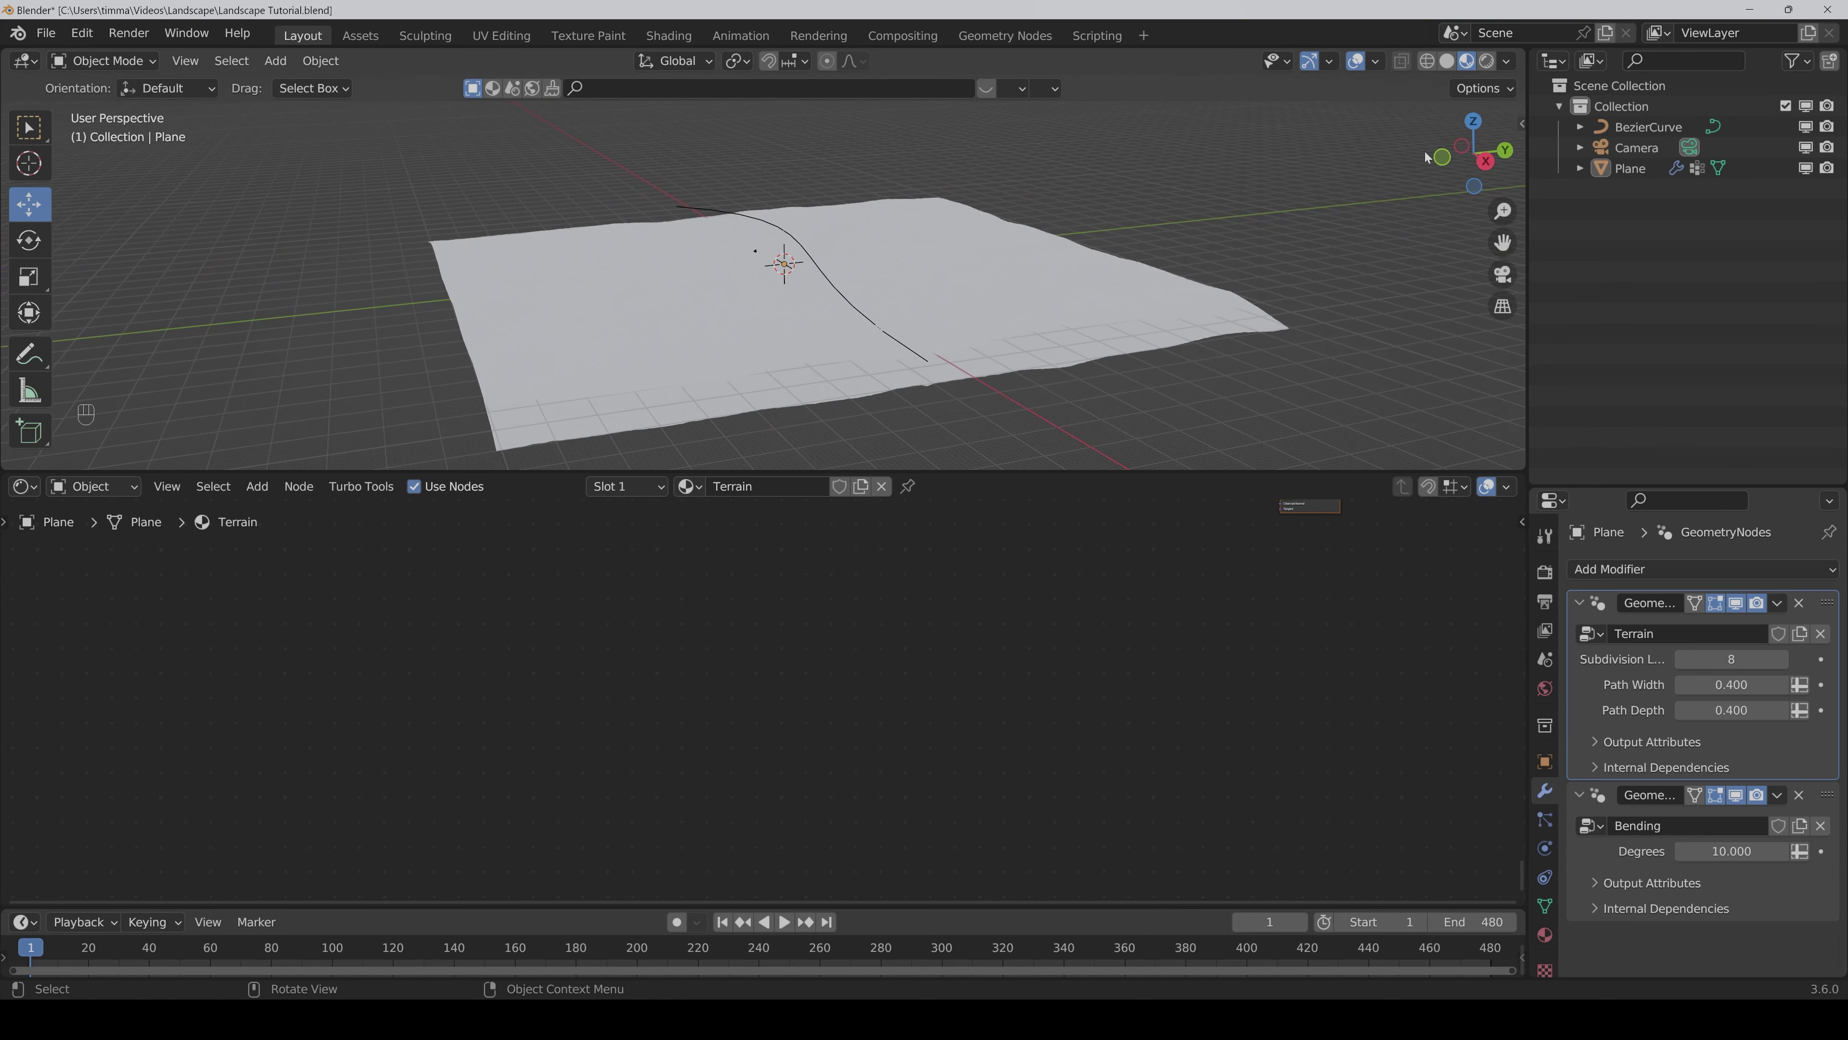
drag(1501, 242, 1474, 219)
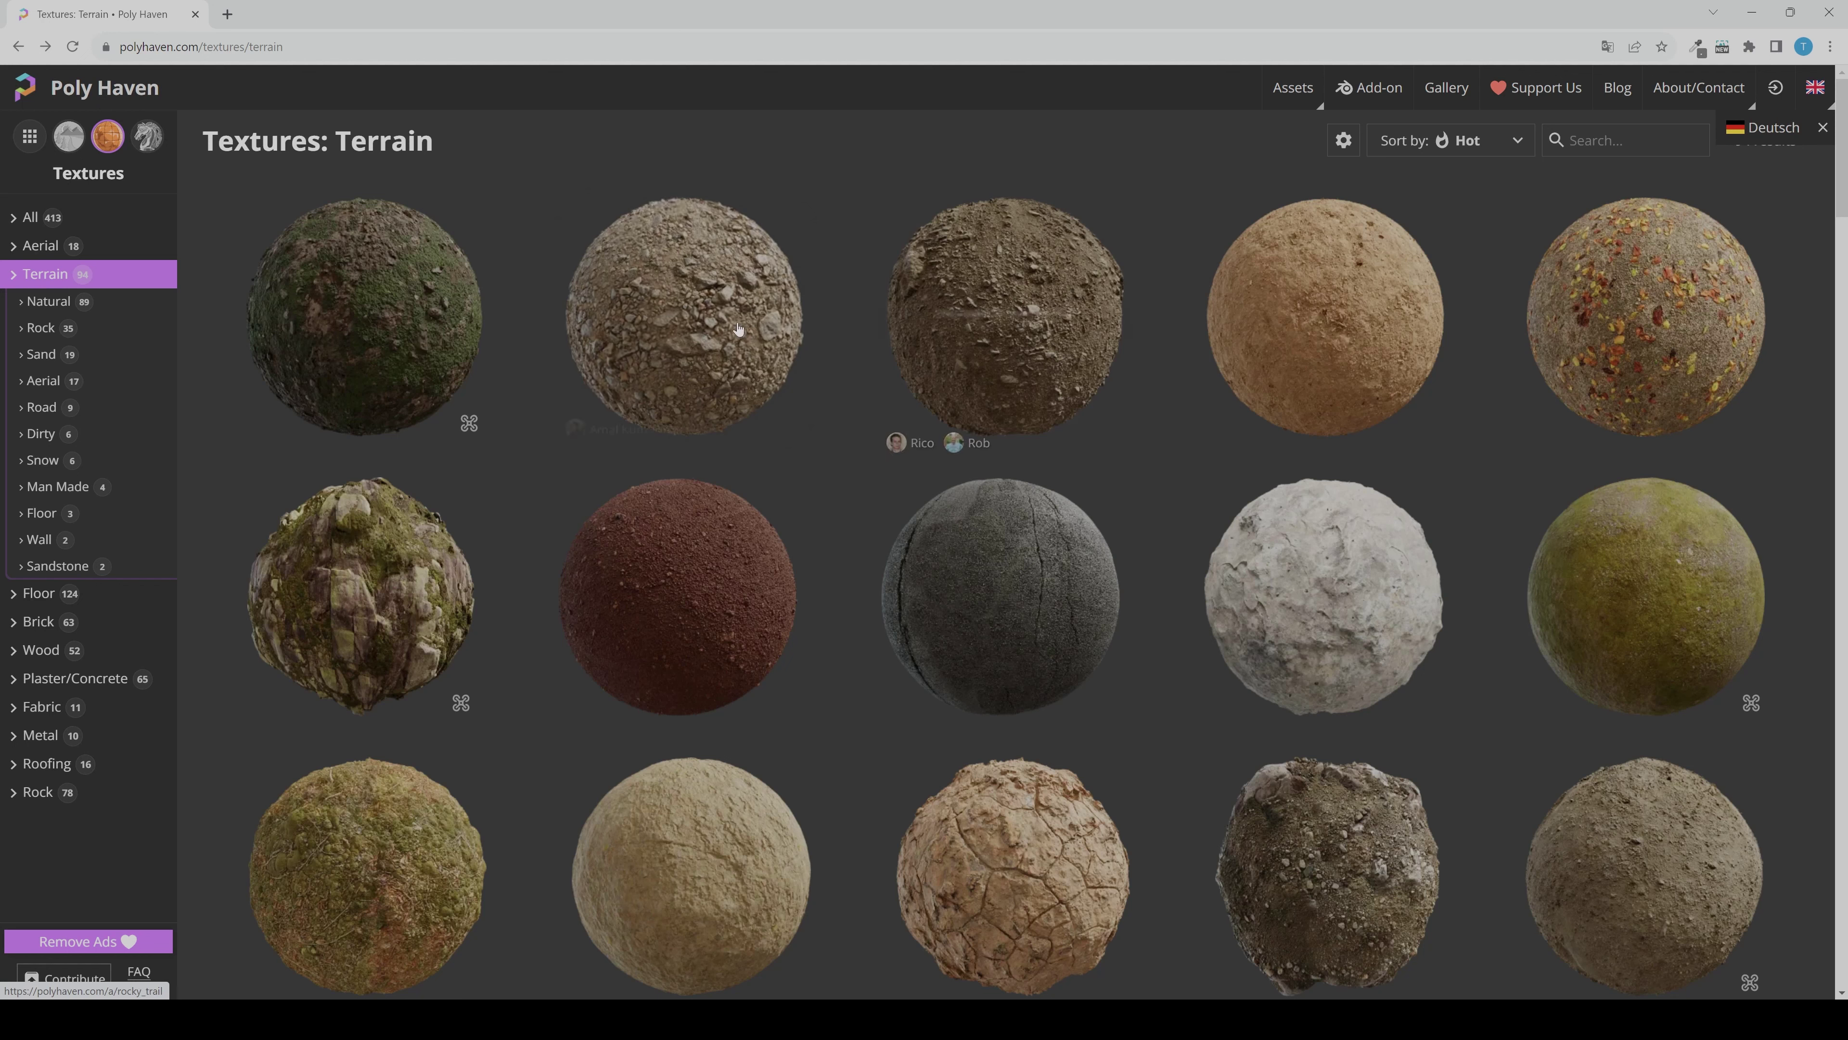
Step: Open the Forest Ground 04 texture on Poly Haven in the browser and download it at 4K
click(988, 328)
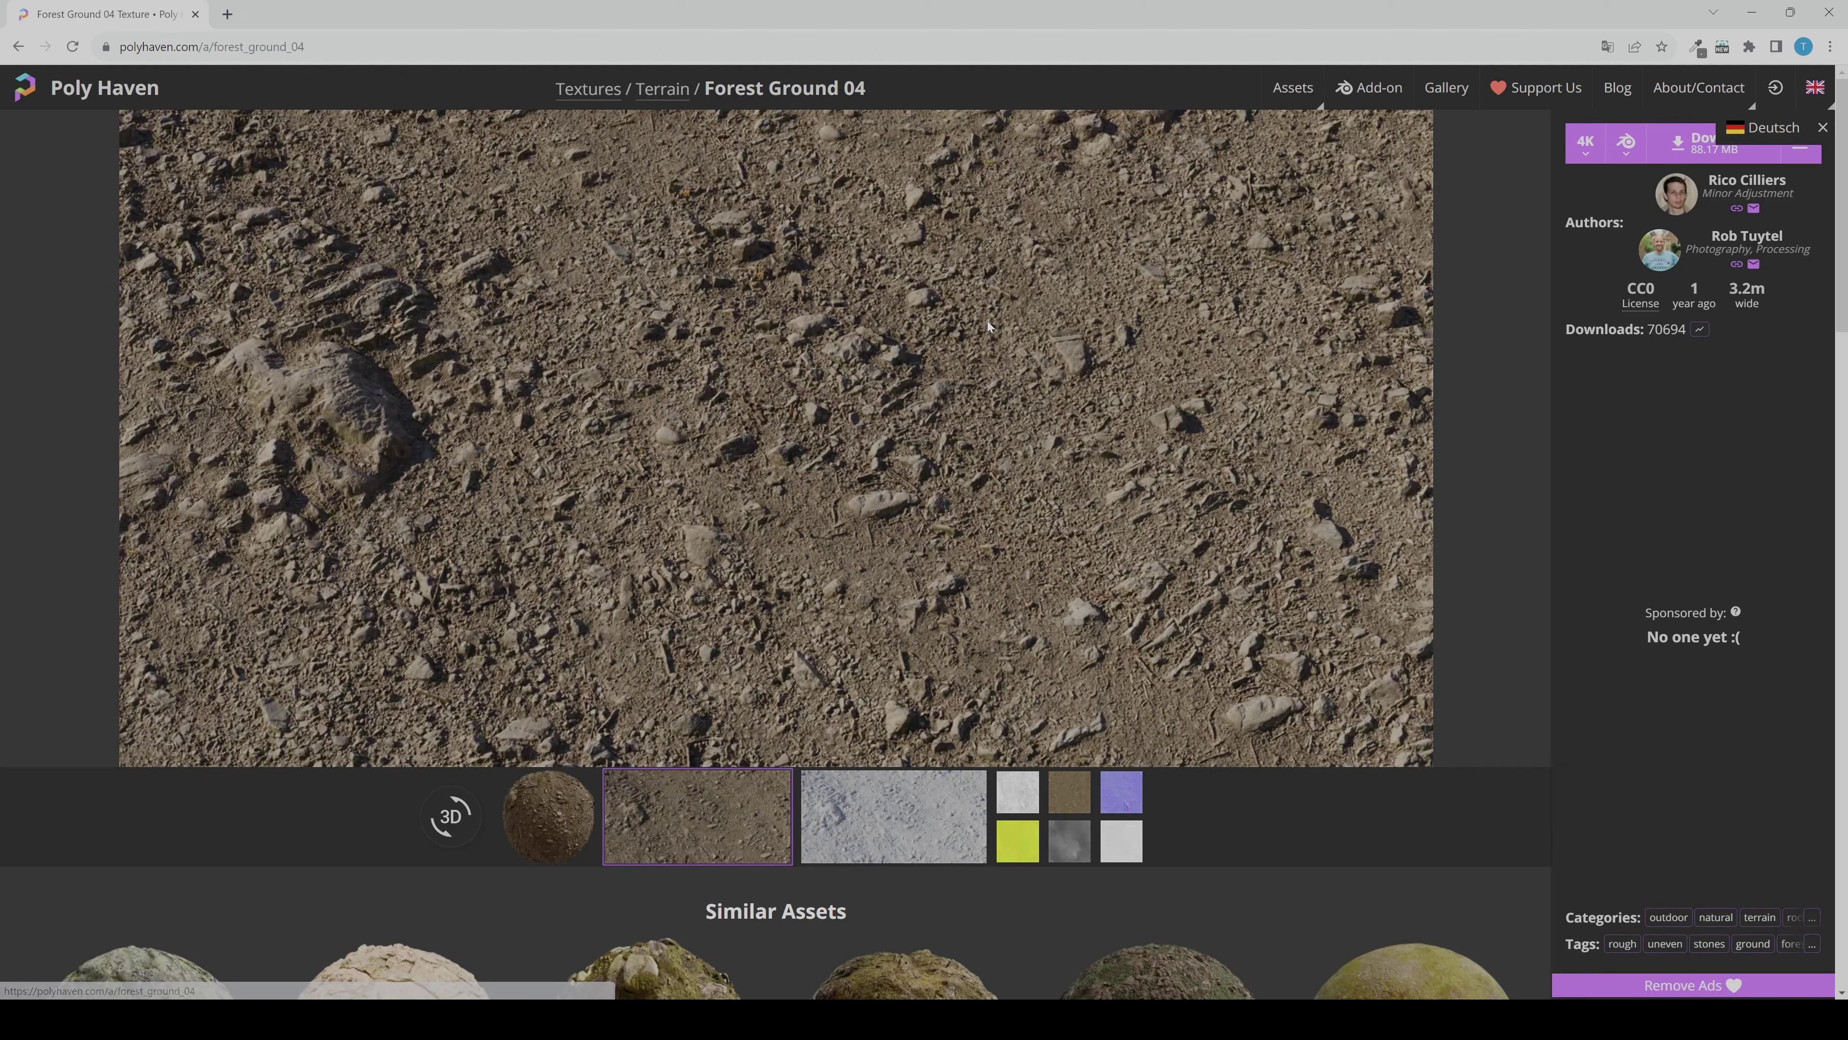
click(1722, 156)
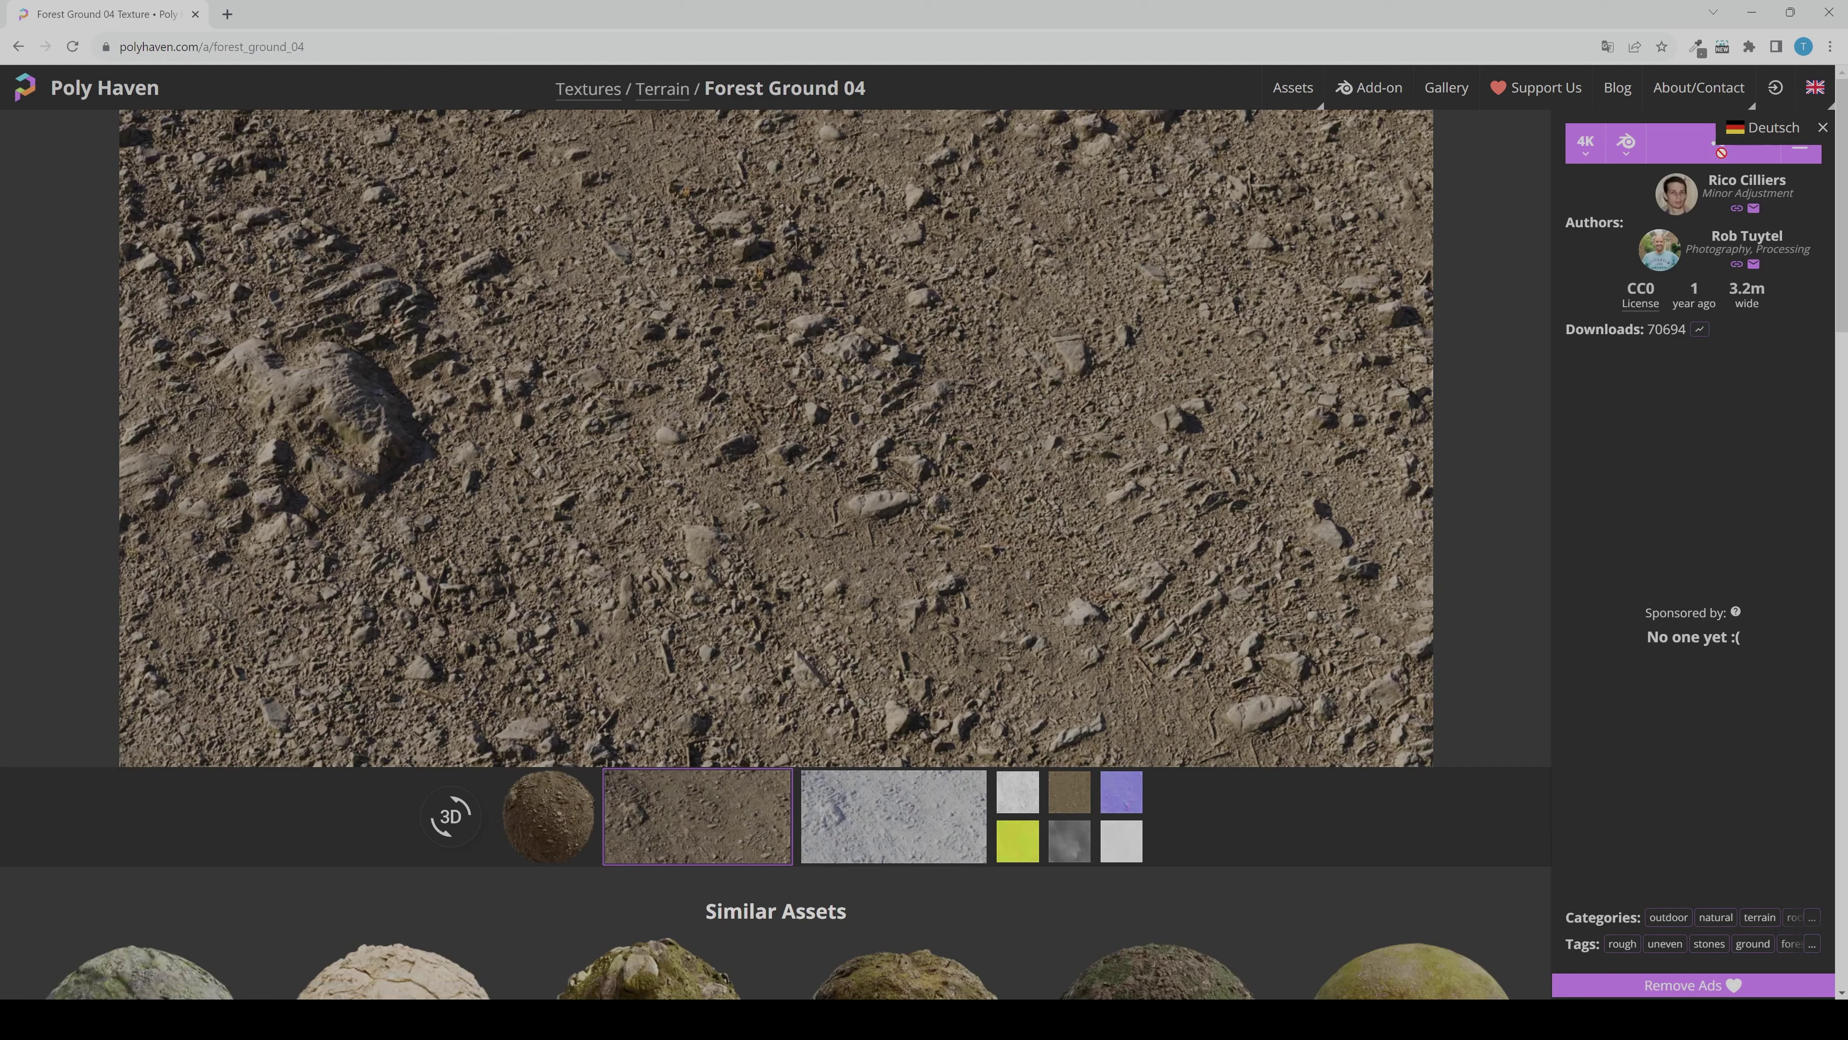
key(Return)
Step: Return to the Terrain textures, find Forest Ground 01 and download it at 4K
click(16, 47)
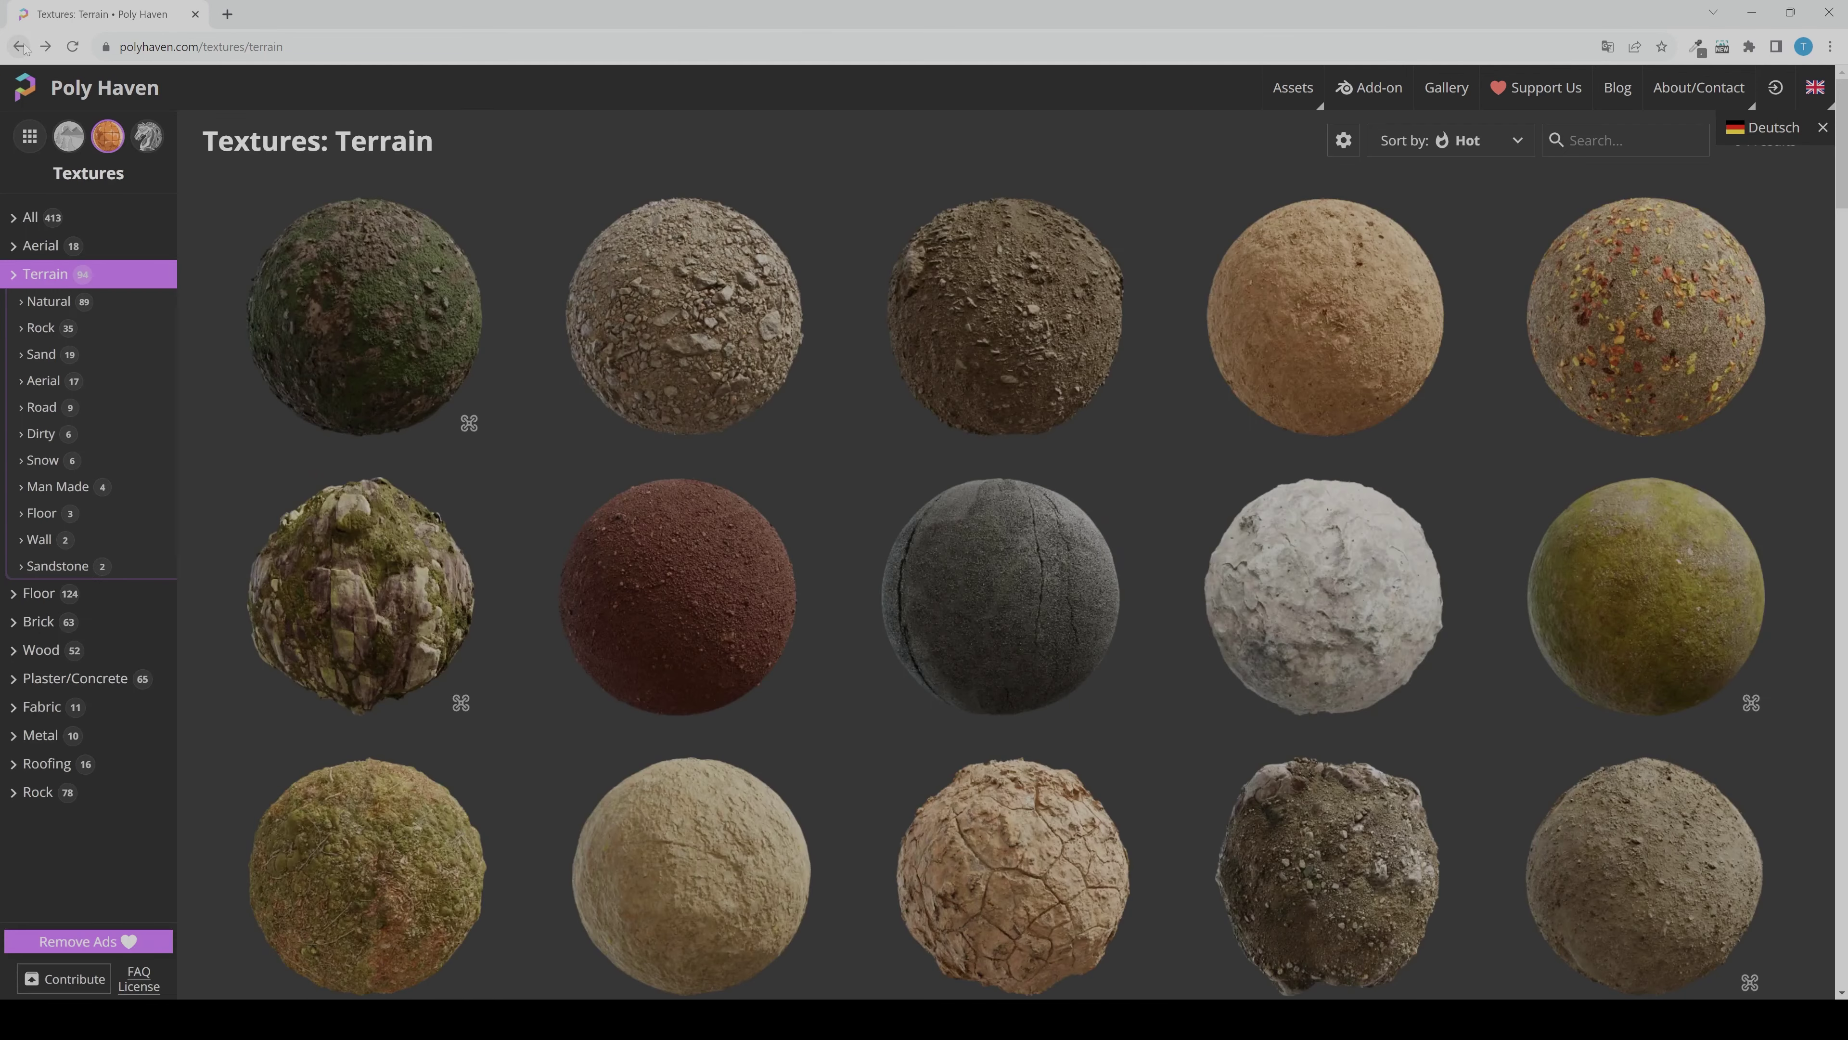
scroll(889, 342, down, 5)
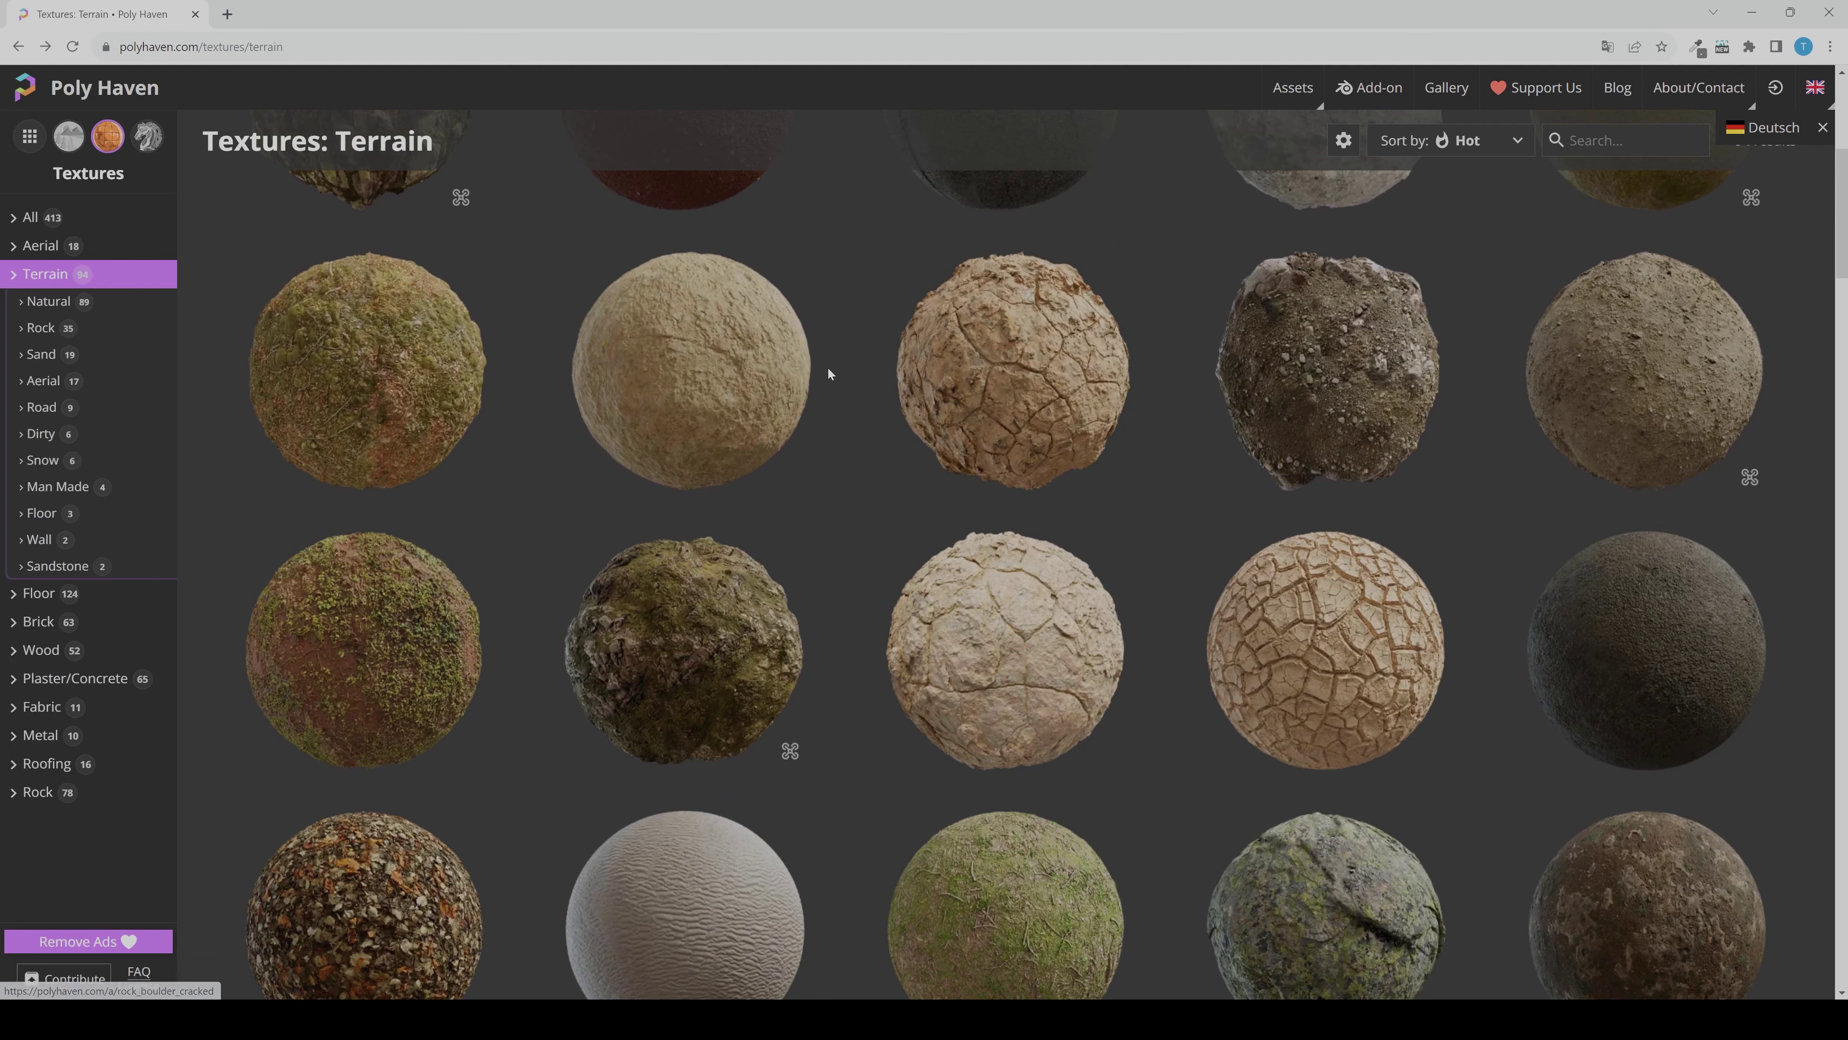
scroll(827, 367, down, 7)
scroll(828, 369, down, 4)
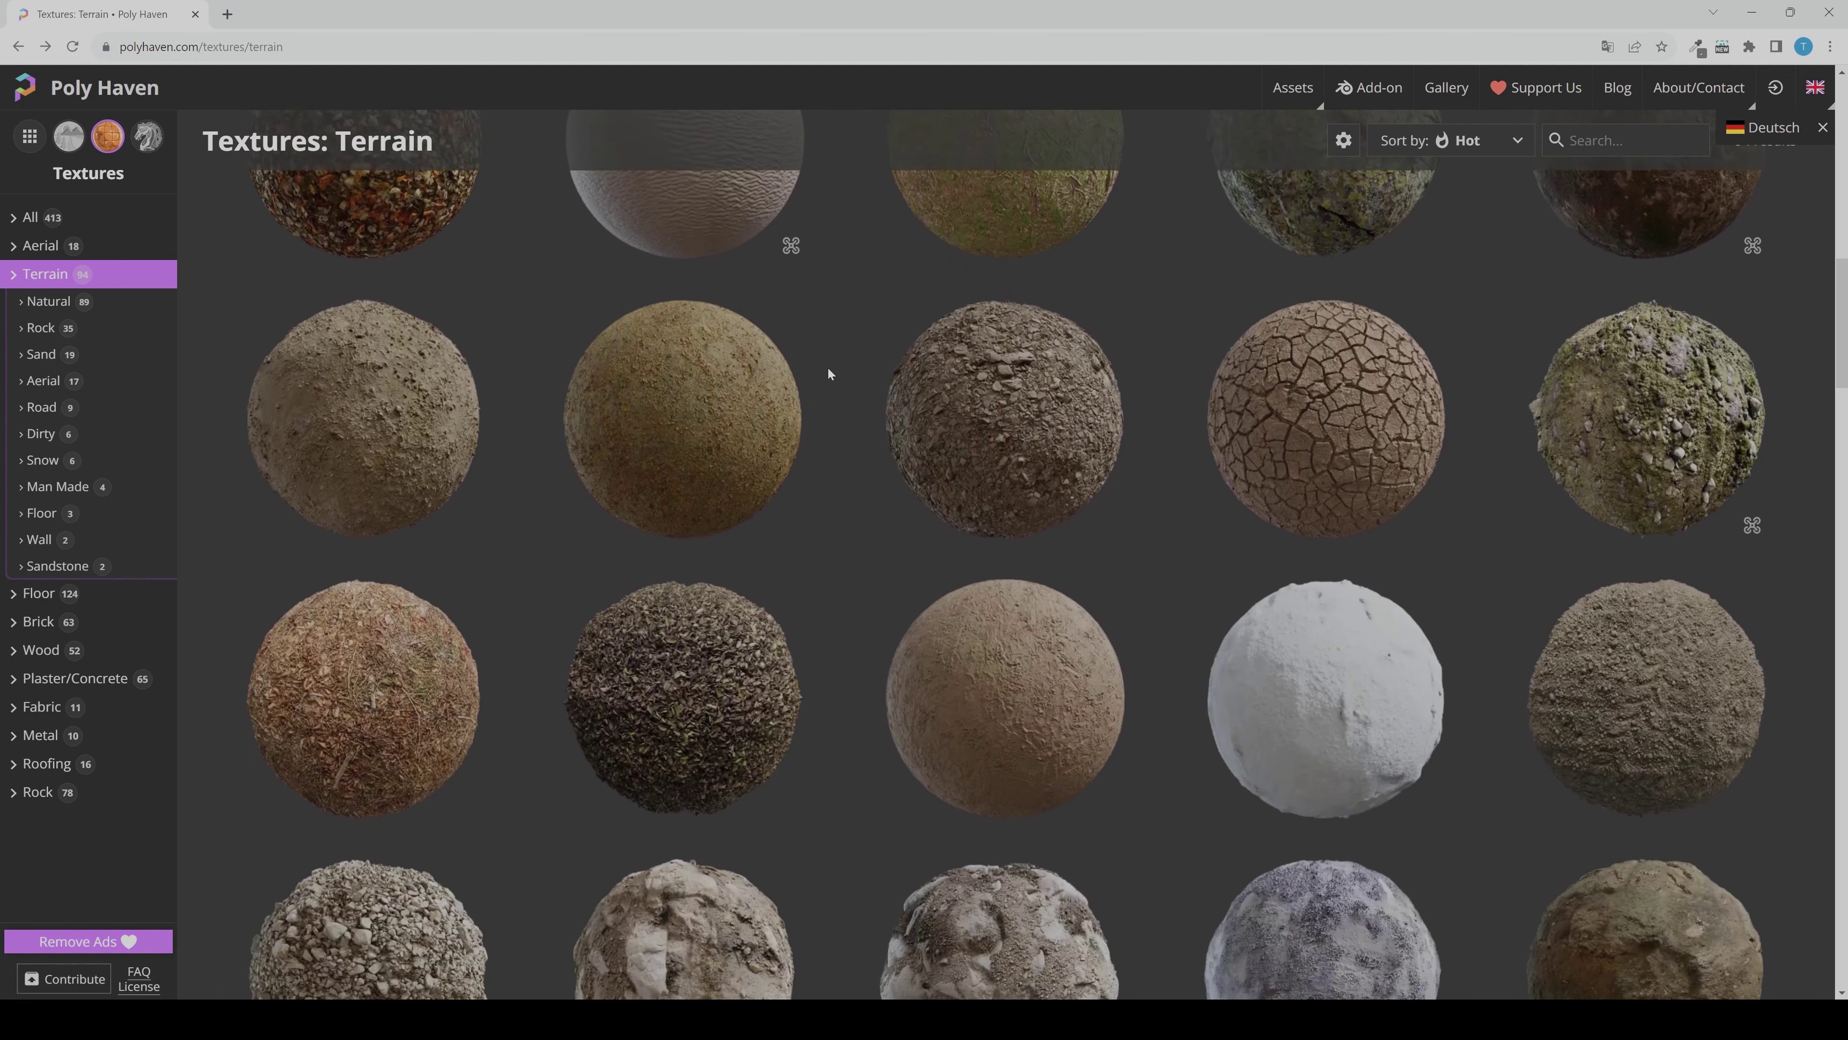
scroll(828, 369, up, 5)
scroll(827, 367, up, 2)
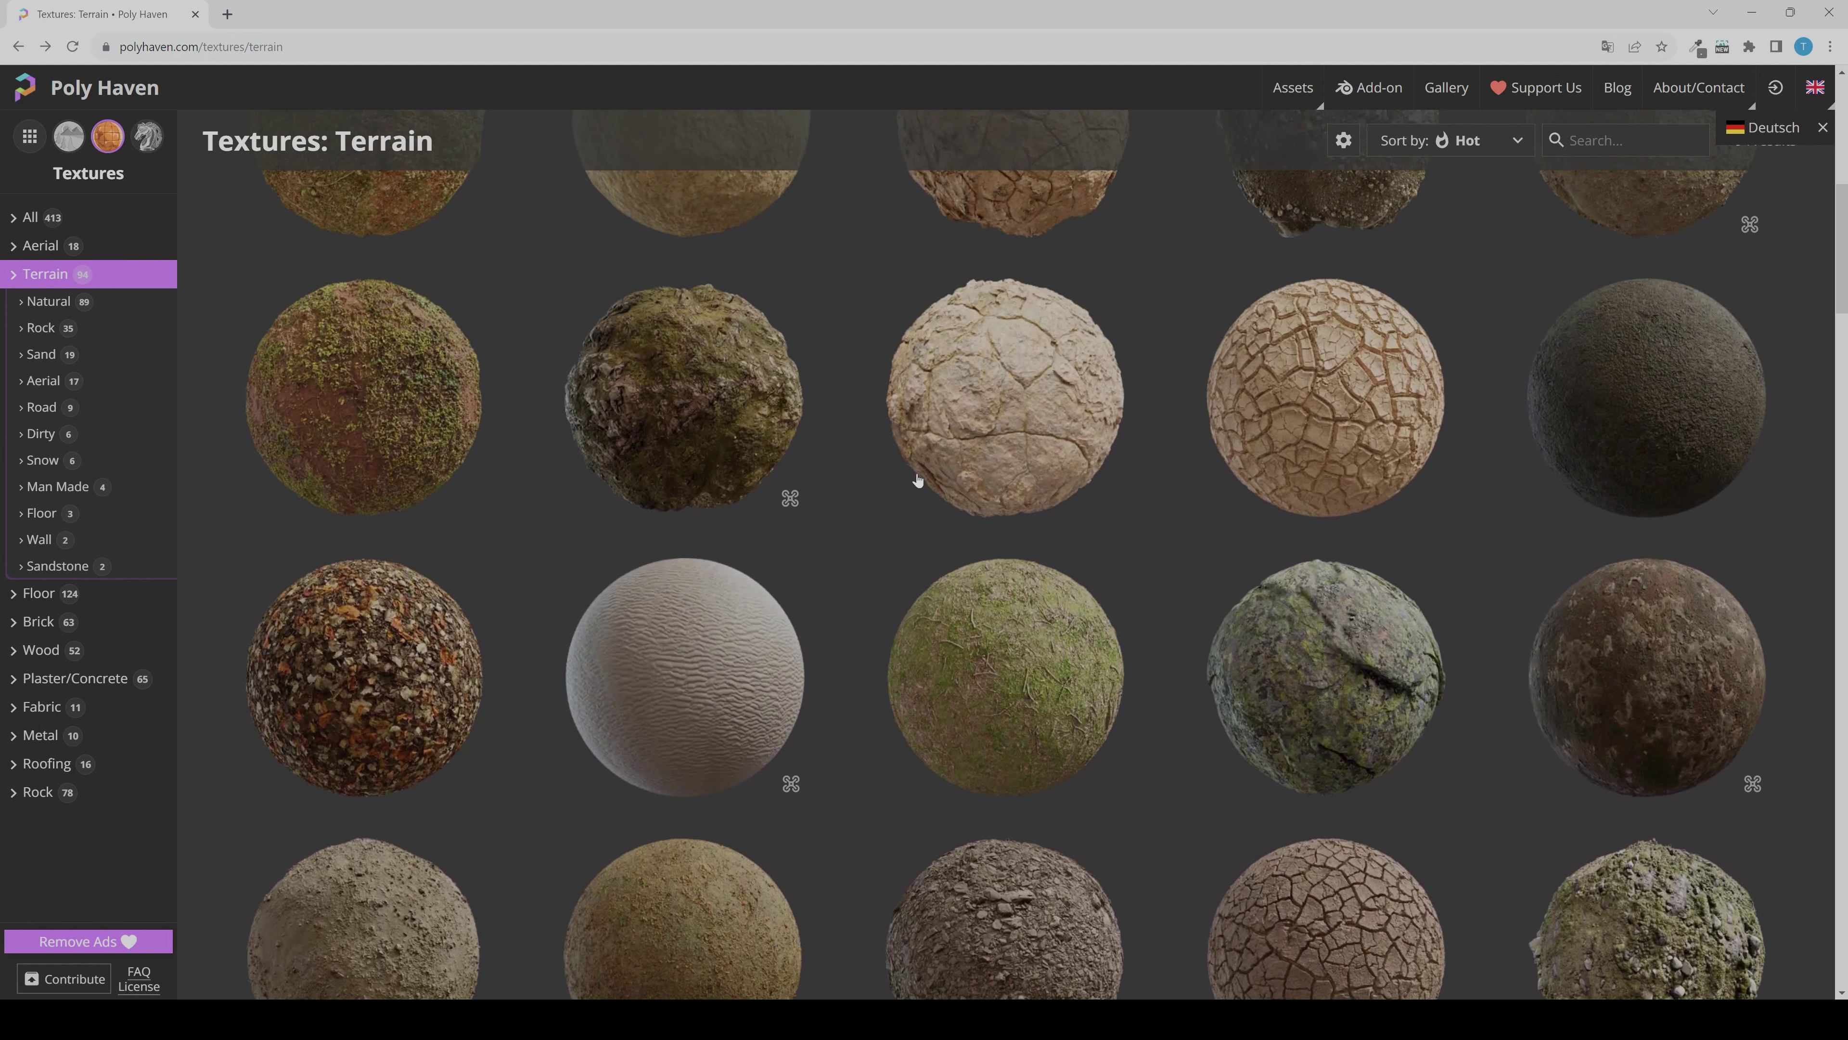
click(987, 628)
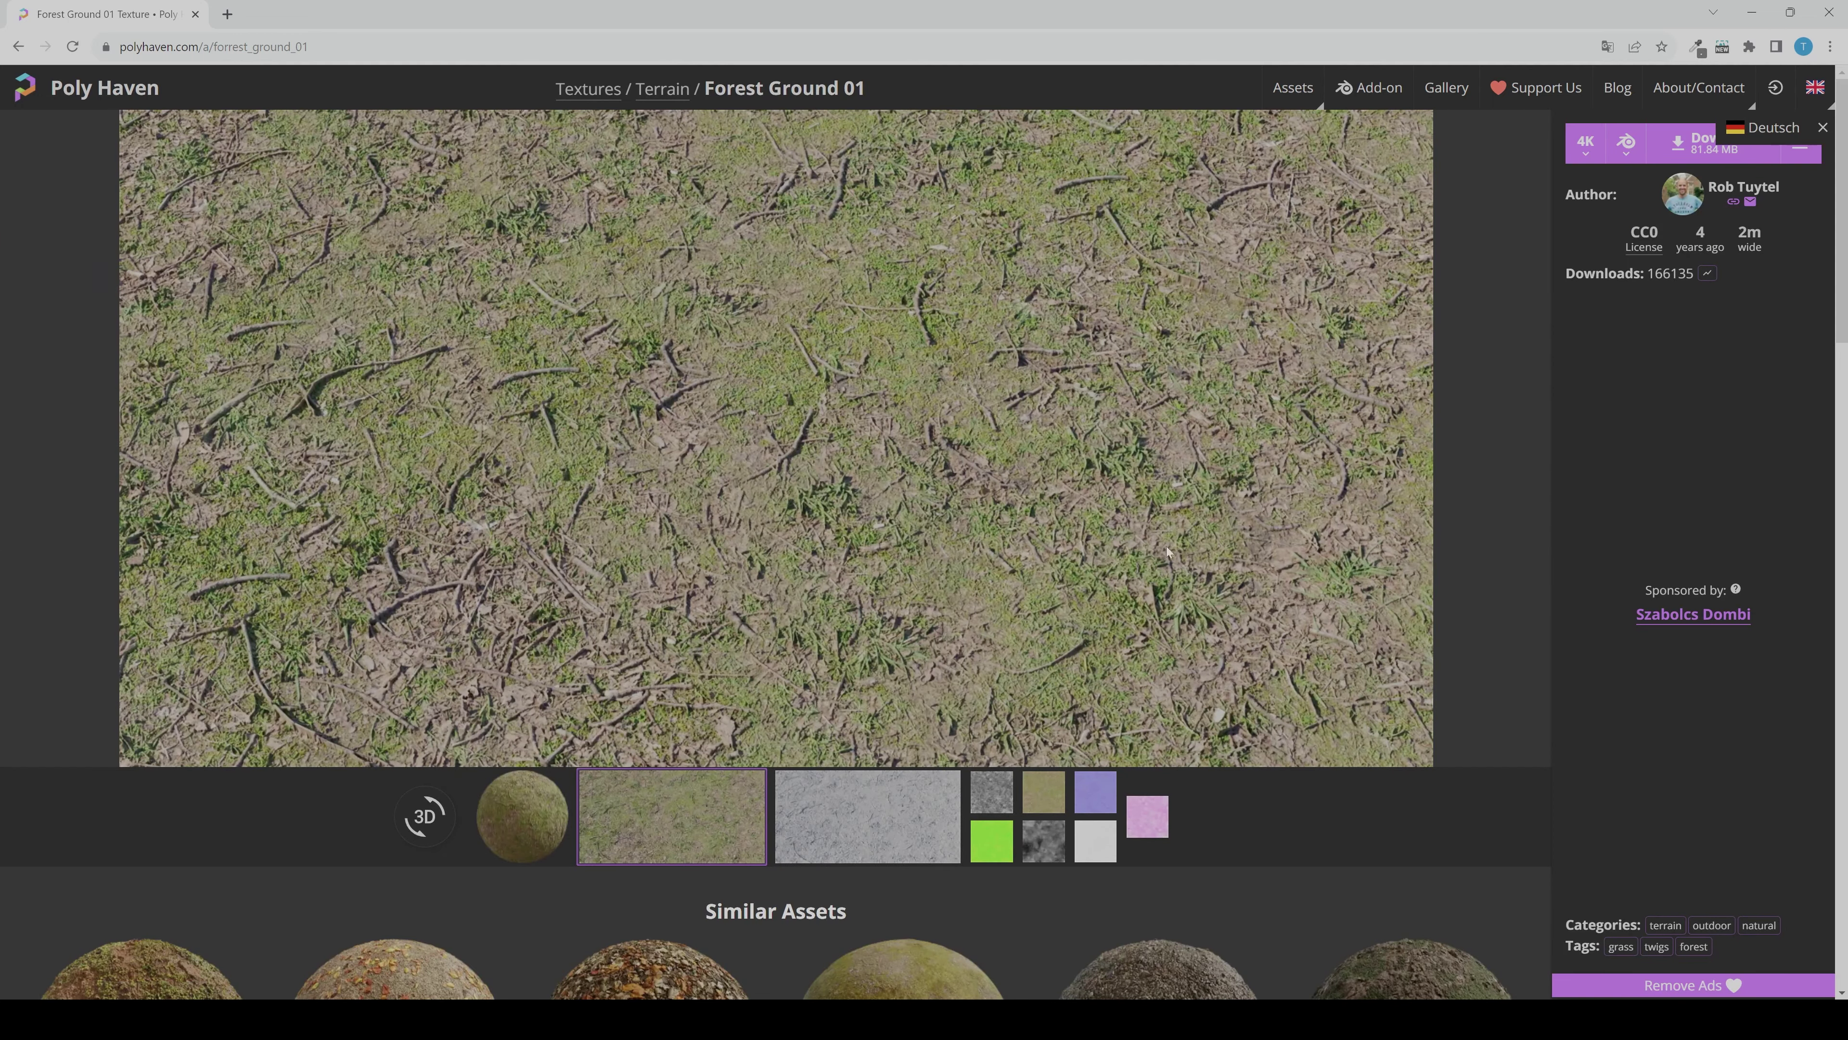
click(1696, 143)
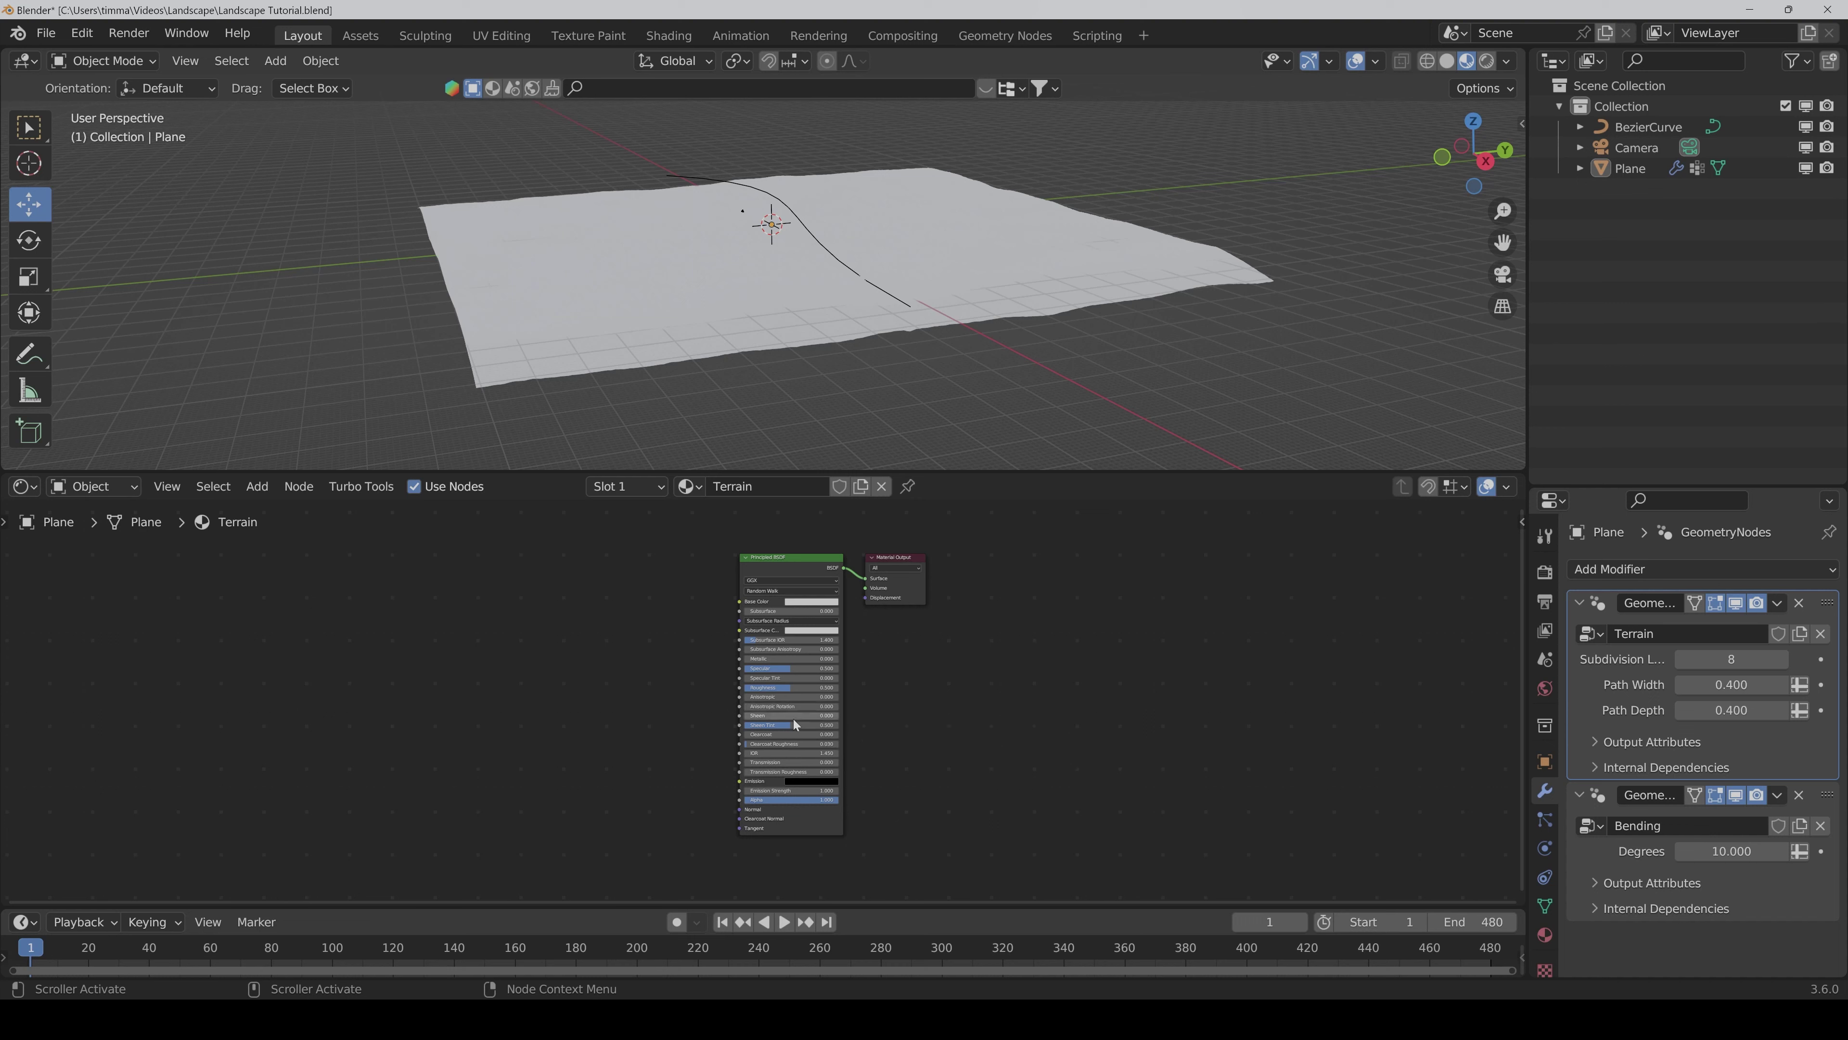
Step: Switch to Blender and search the add-on preferences for "node" to check whether Node Wrangler is enabled
click(80, 34)
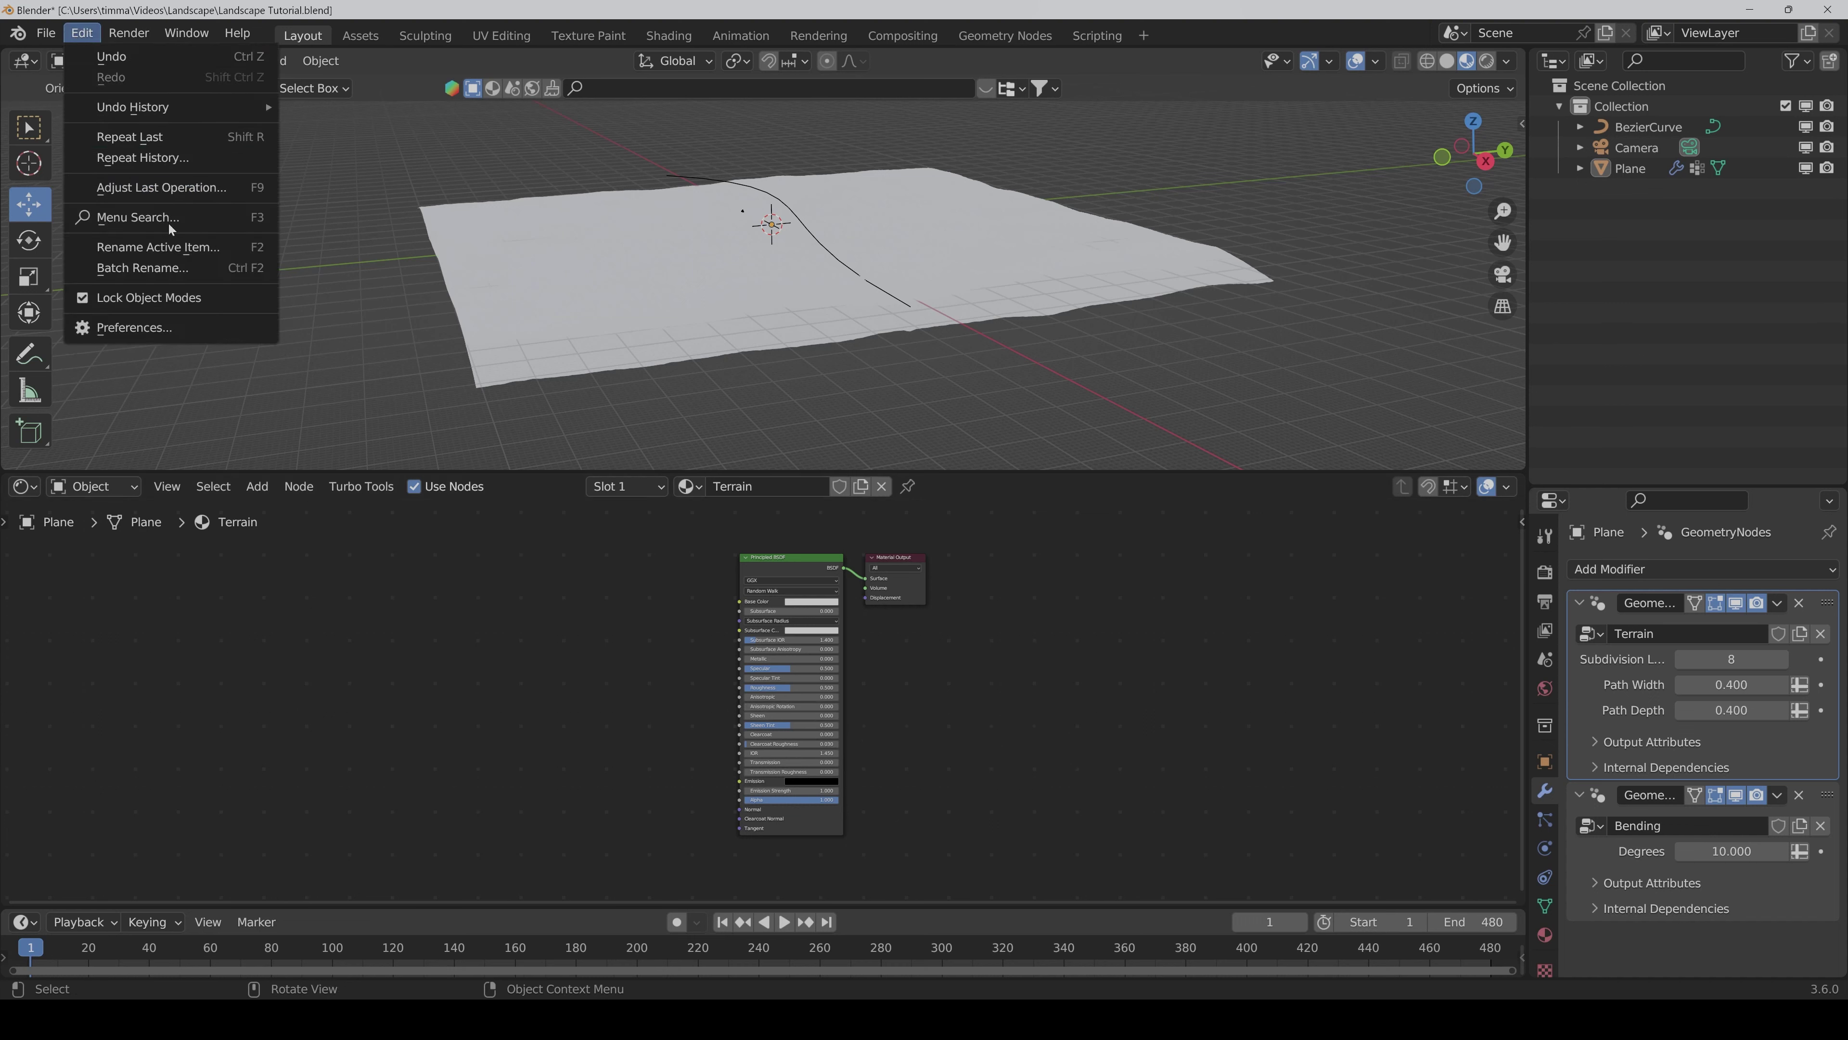
click(155, 327)
click(619, 98)
text(node)
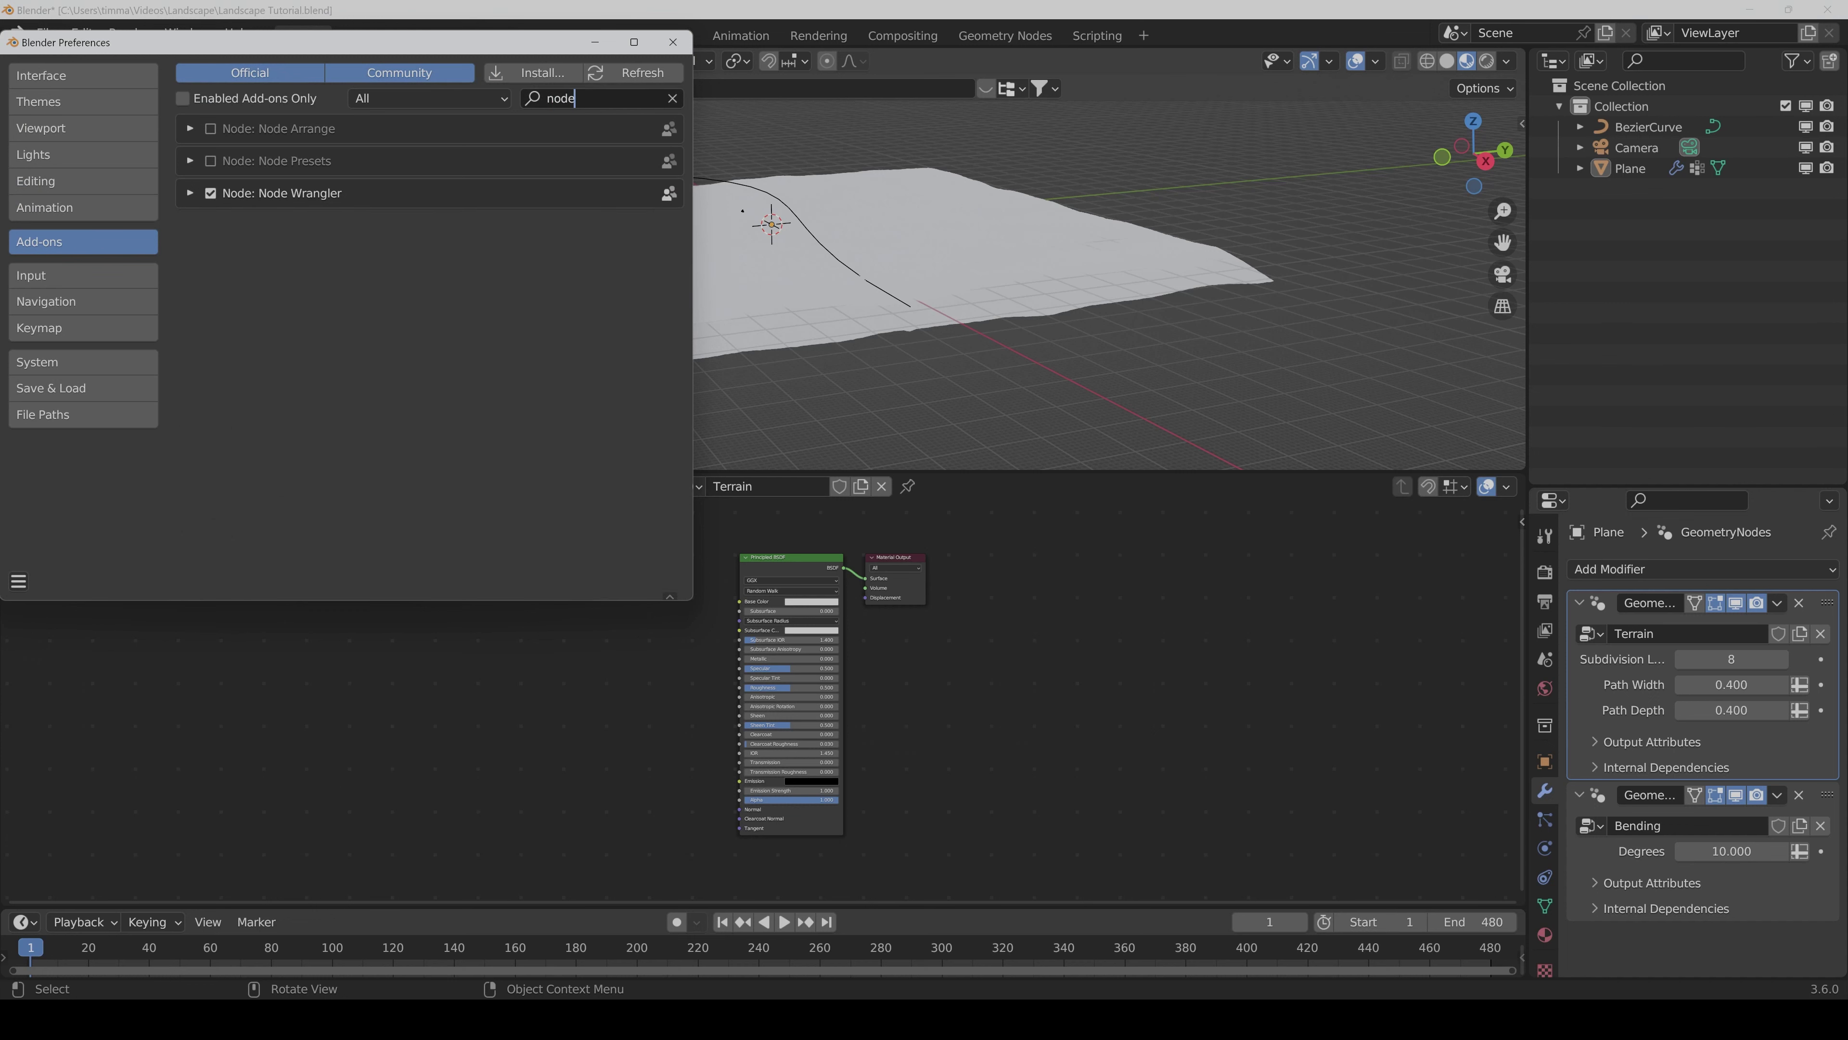
click(673, 41)
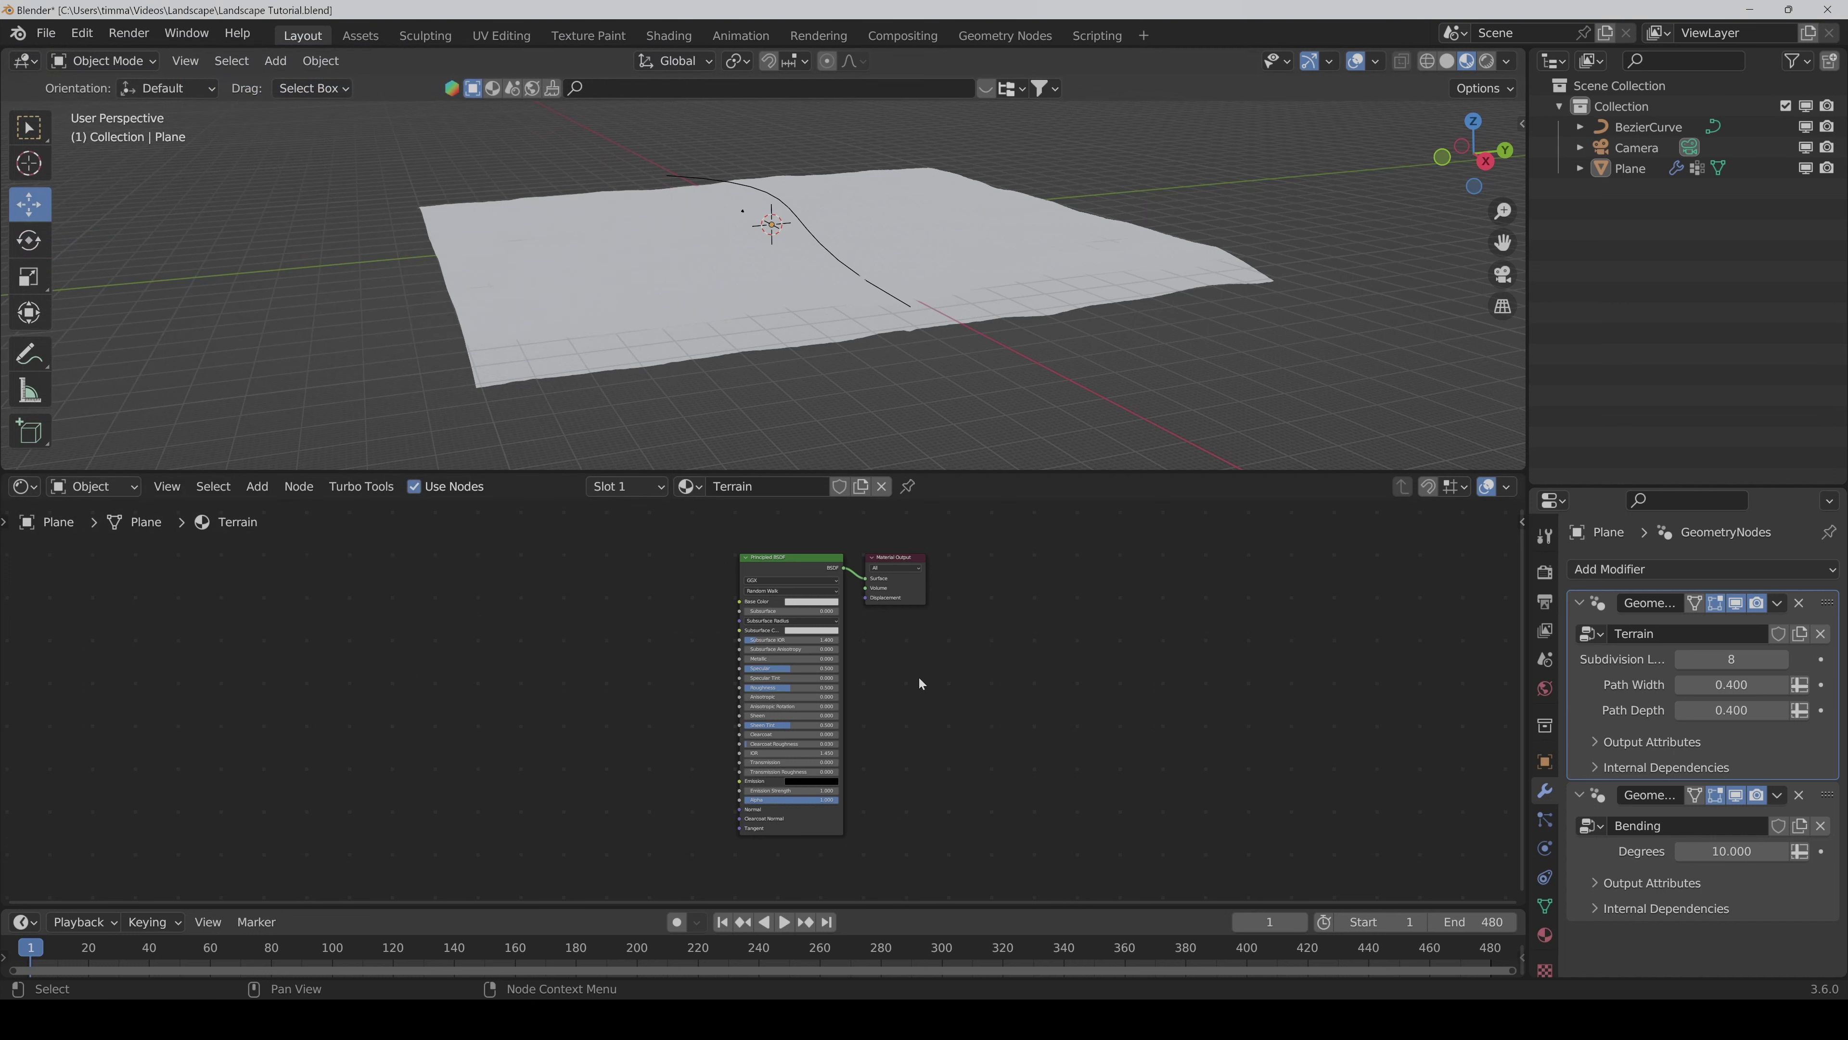
Step: Apply the Node Wrangler Principled texture setup to the Principled BSDF using all four forrest_ground_01 4K texture maps
click(779, 559)
key(shift+ctrl)
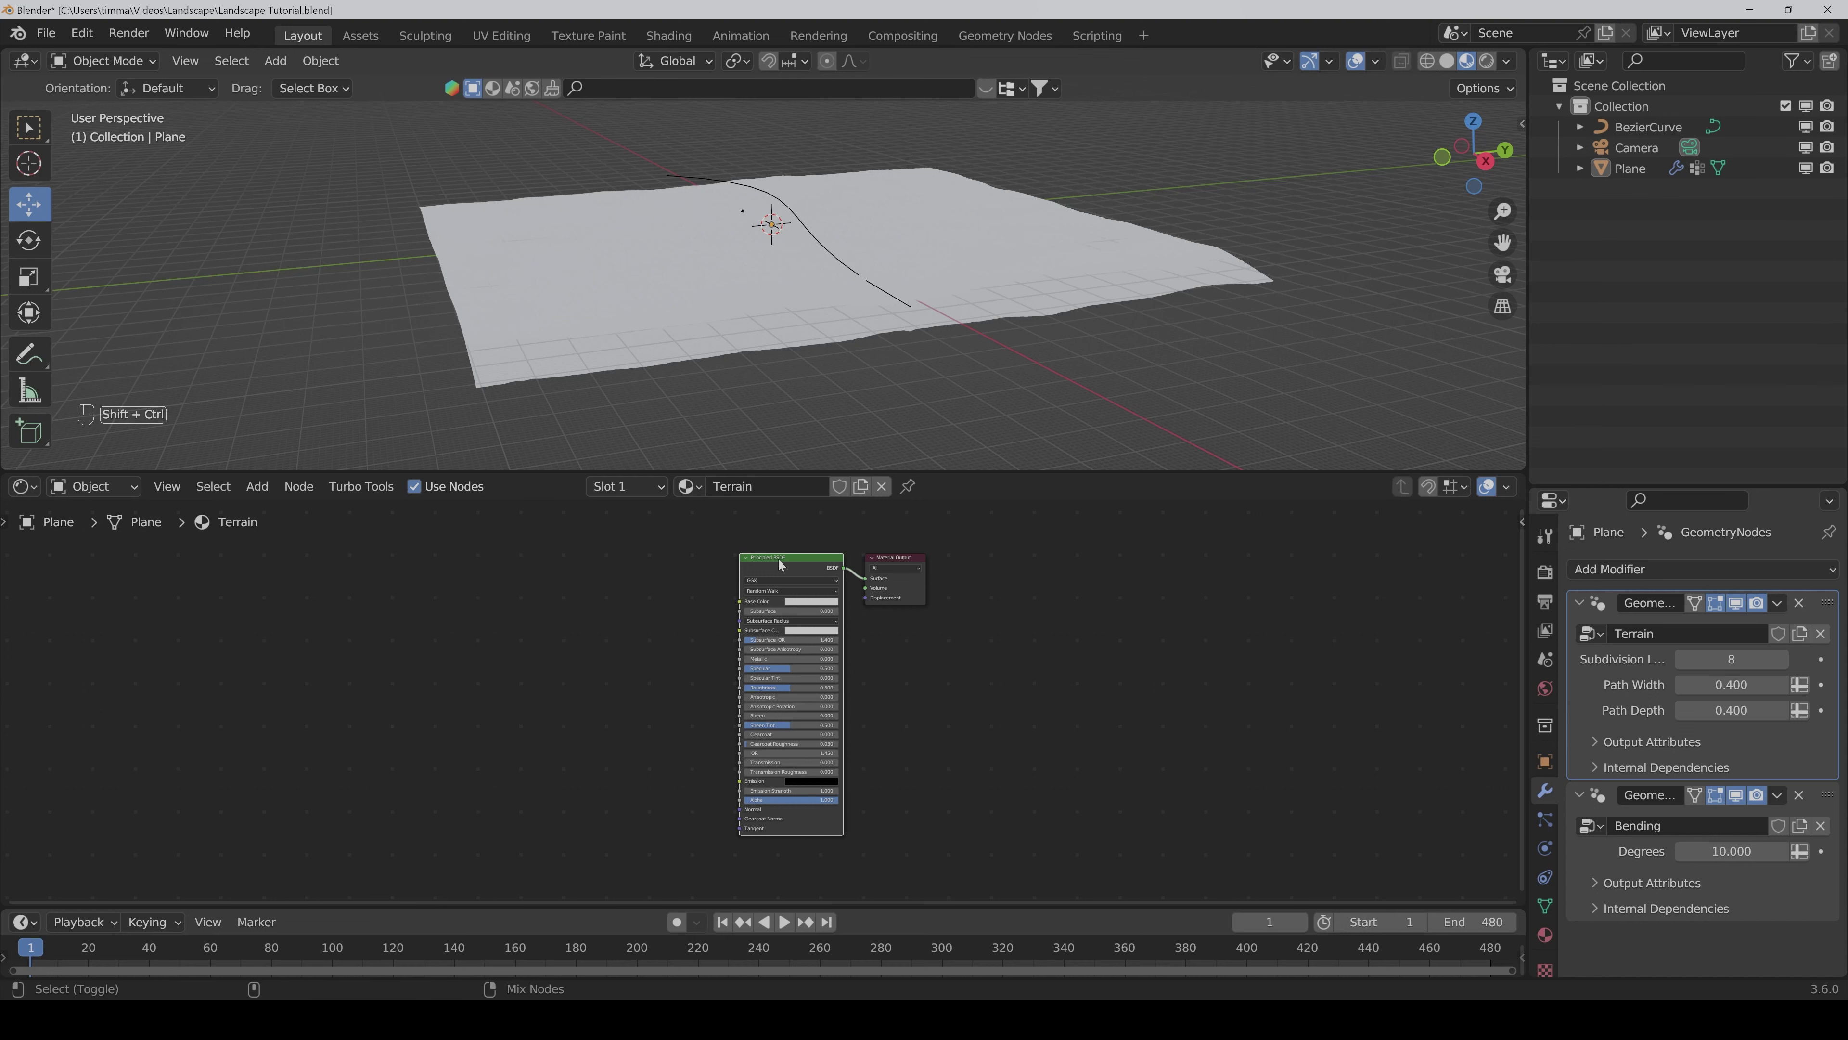
key(shift+ctrl+t)
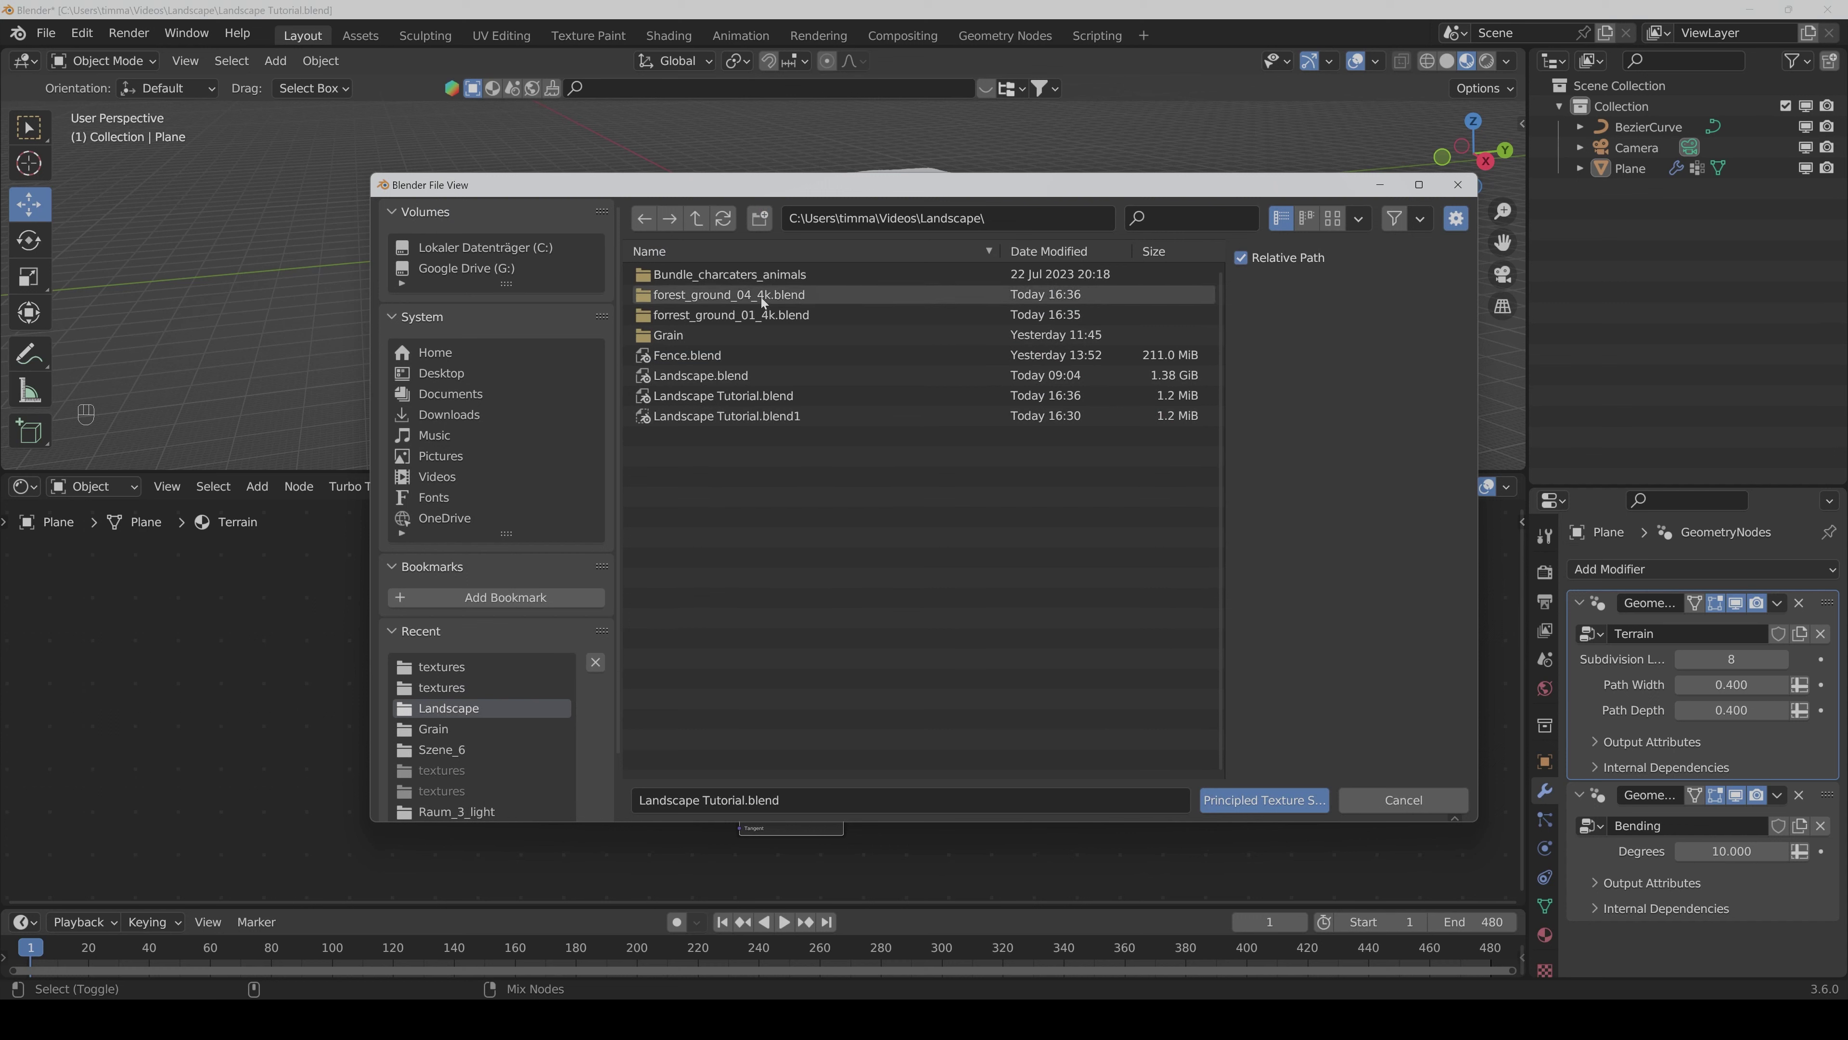
click(742, 315)
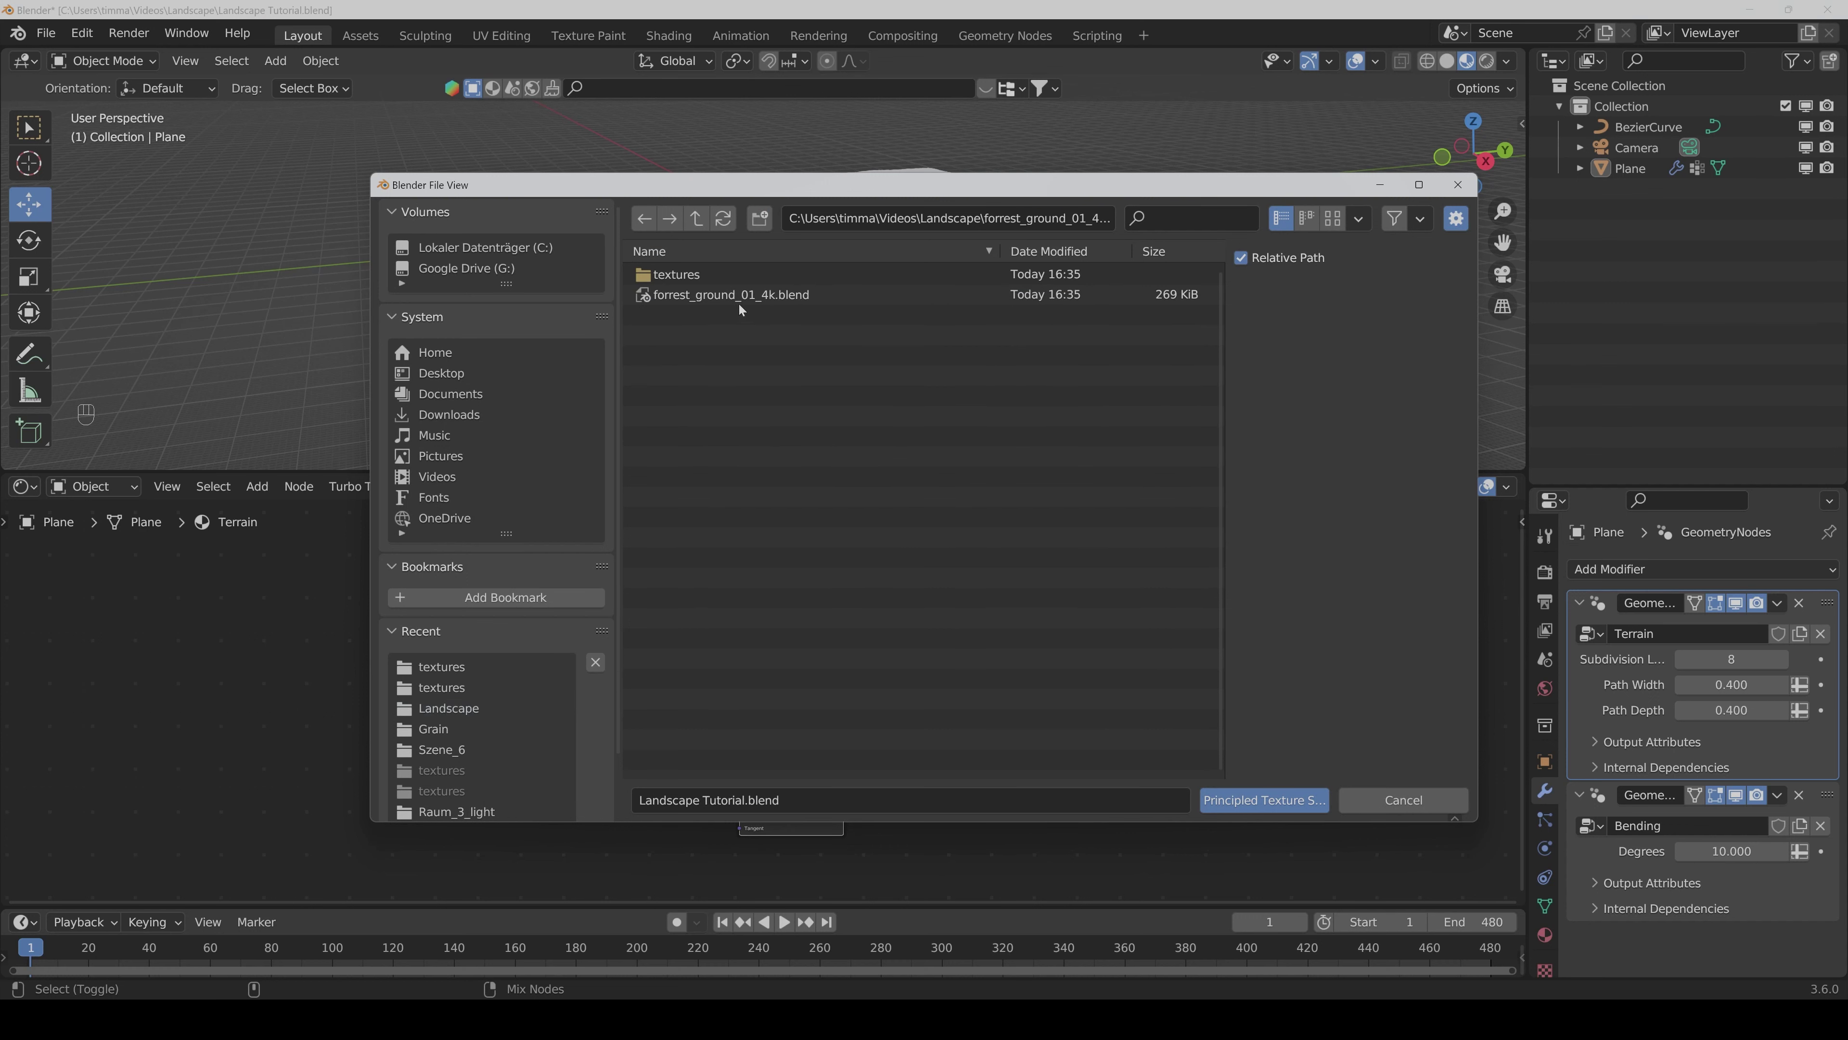
click(731, 277)
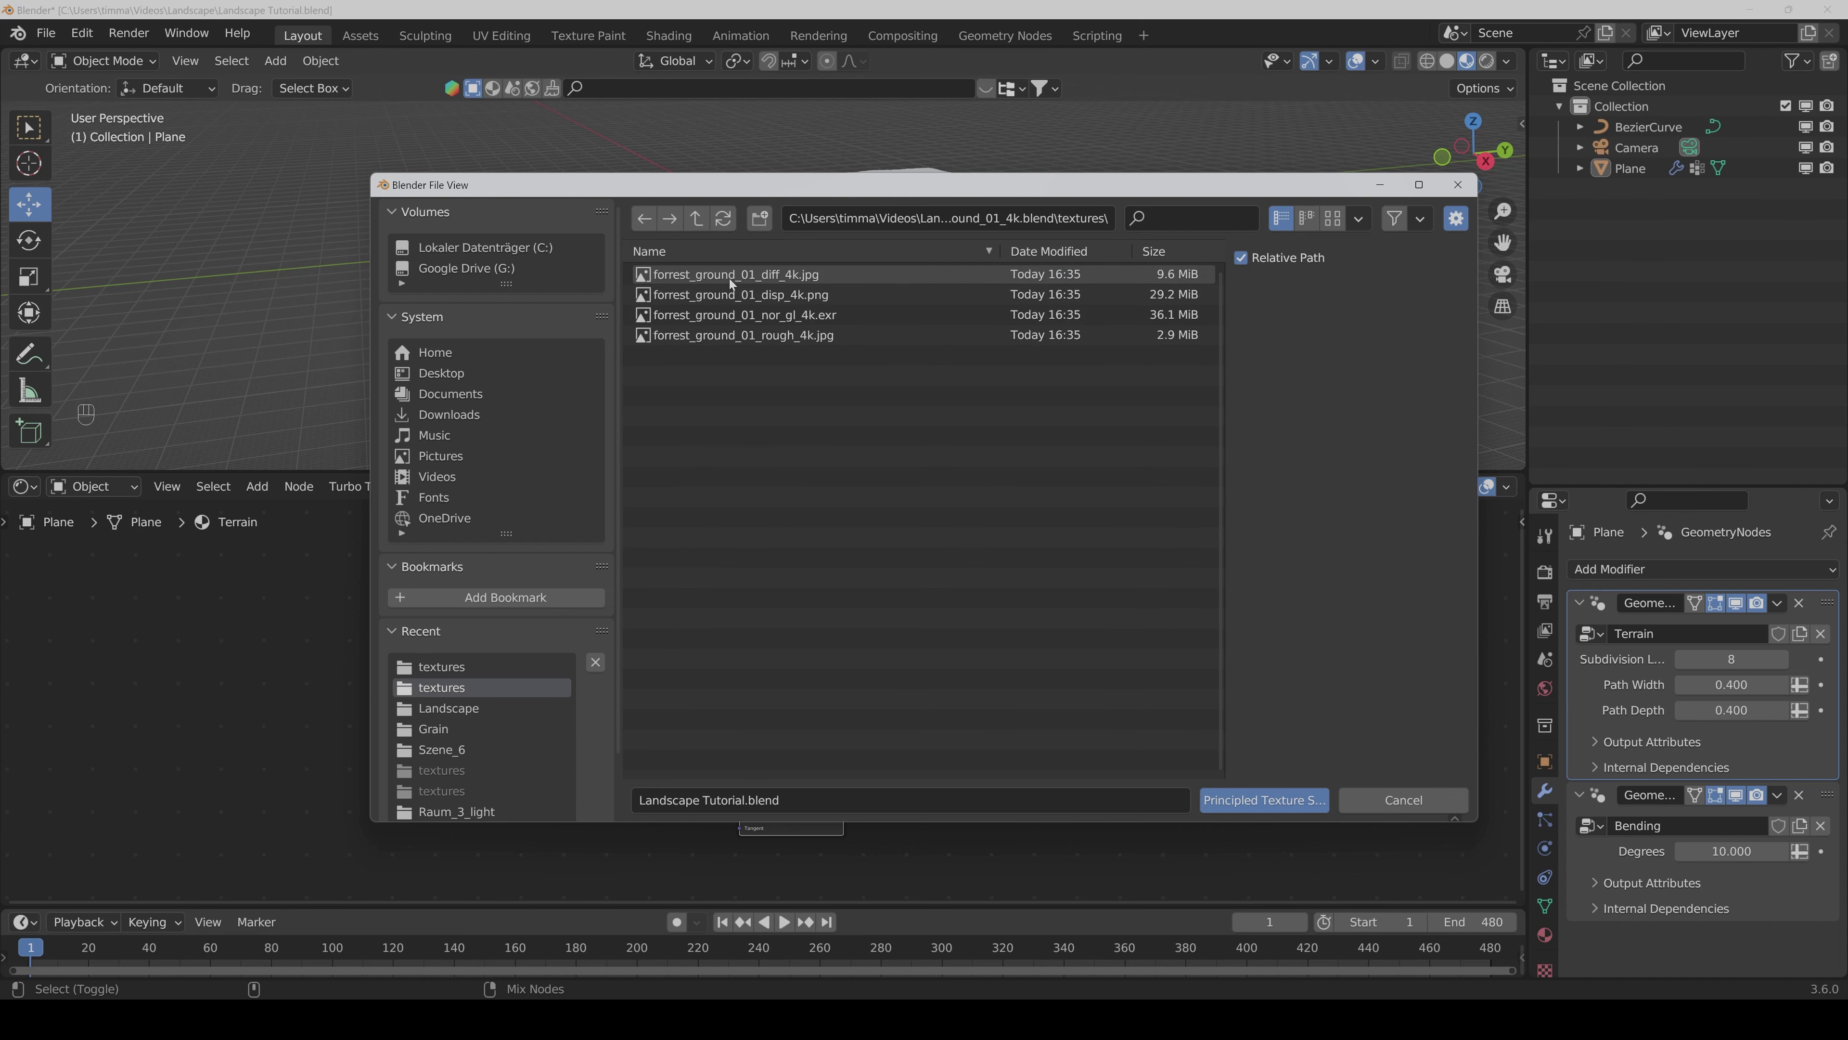
key(a)
click(1264, 799)
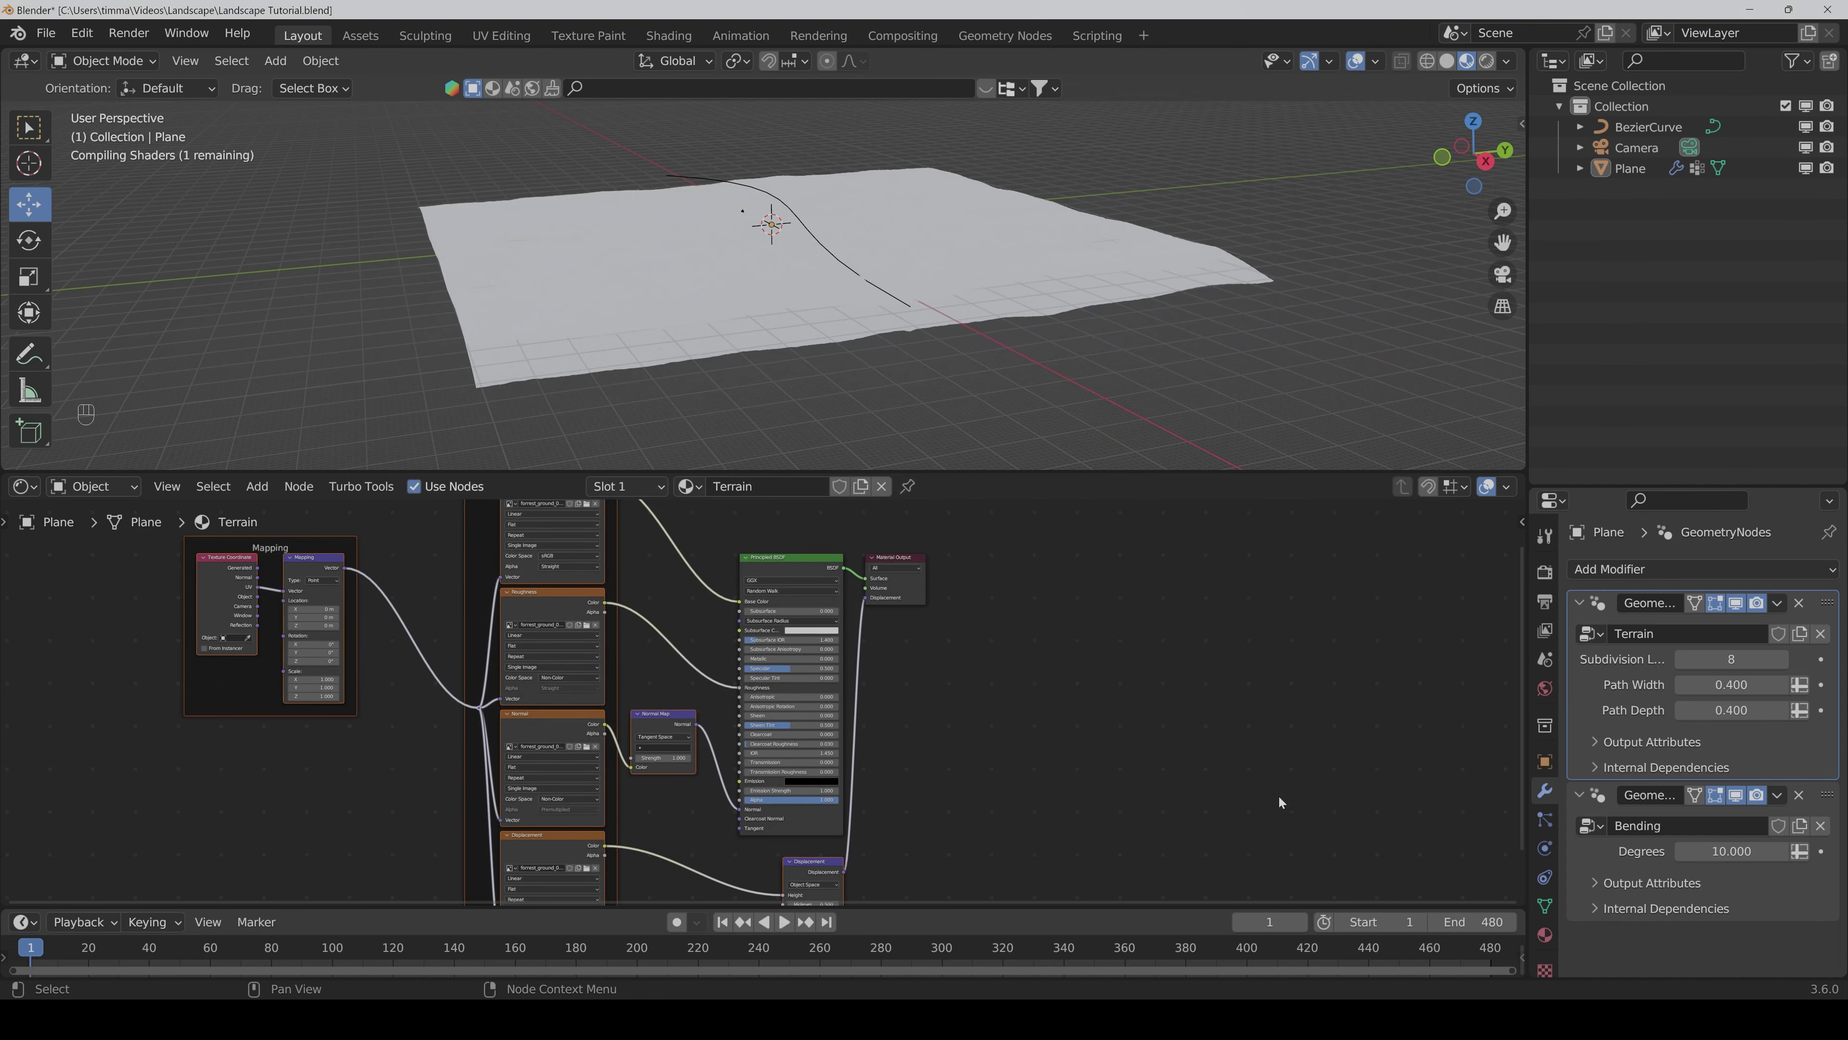
Step: Set the Mapping node's scale to 20 on all three axes for the Forest Ground 01 textures
scroll(1019, 768, down, 2)
middle_drag(958, 760, 968, 760)
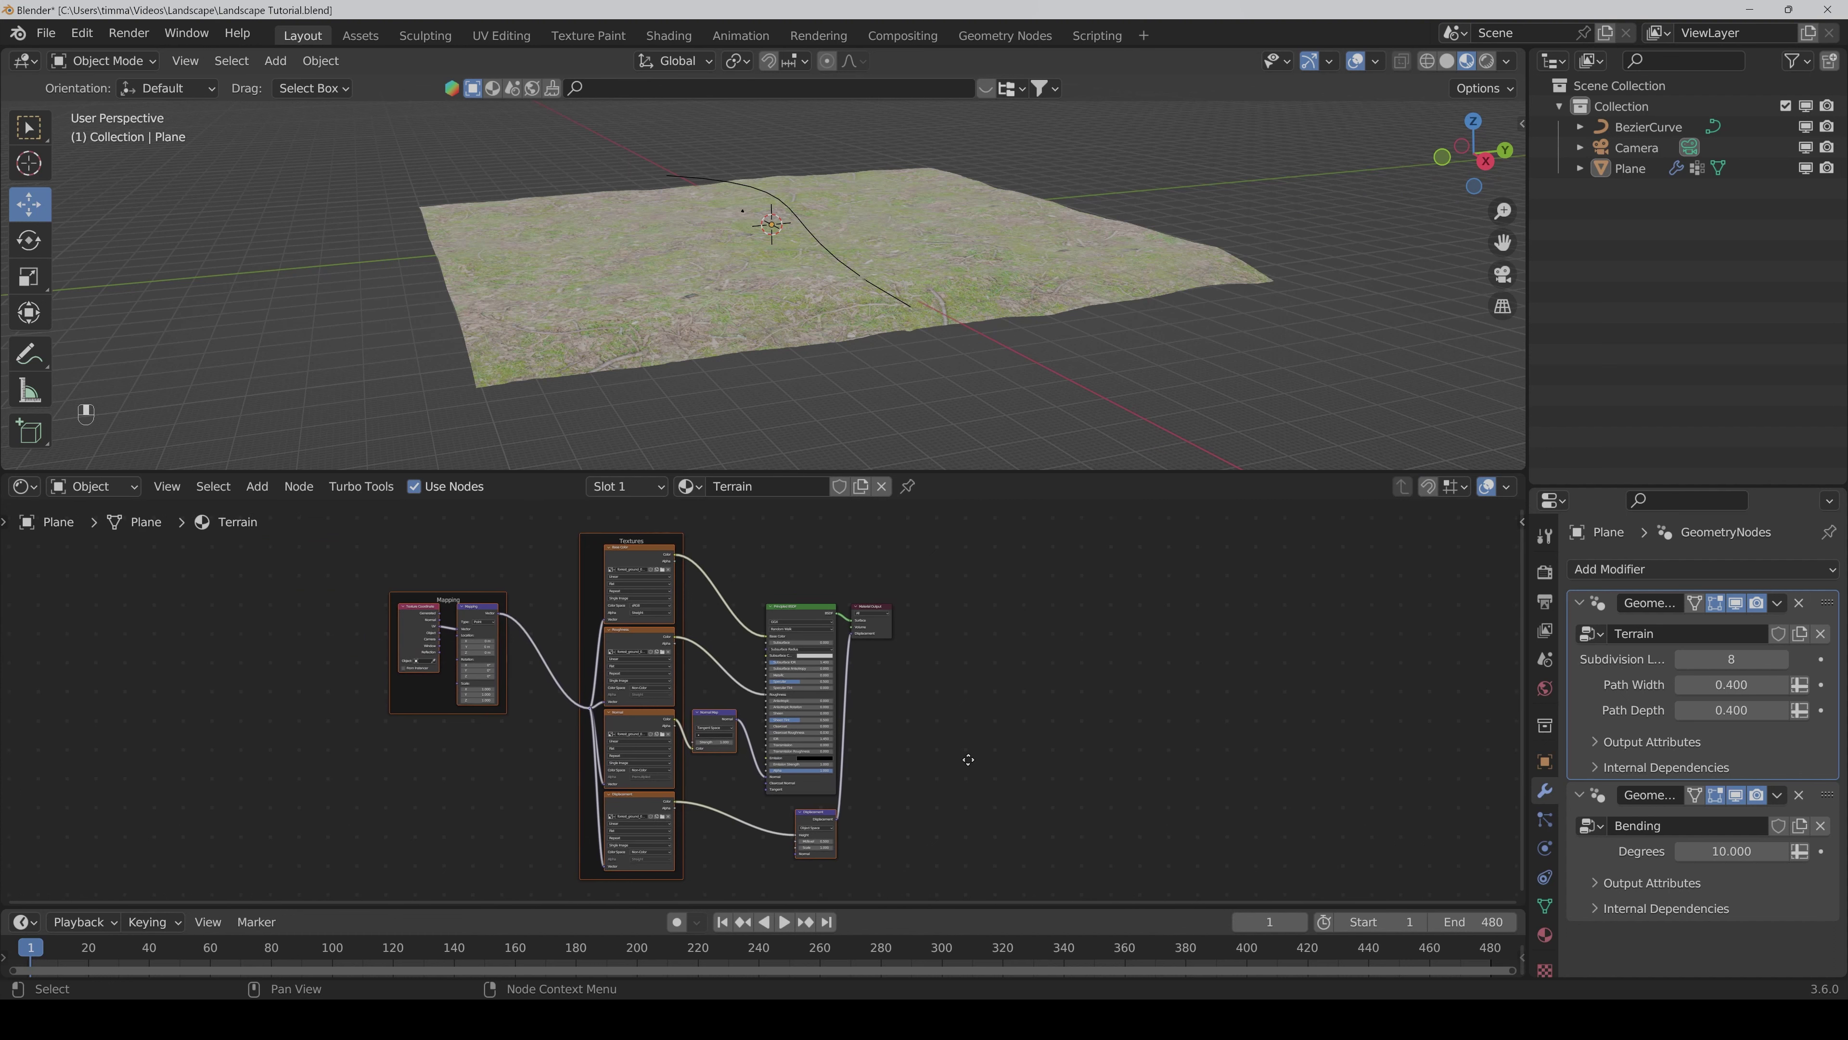
click(515, 747)
click(477, 688)
text(20)
key(Return)
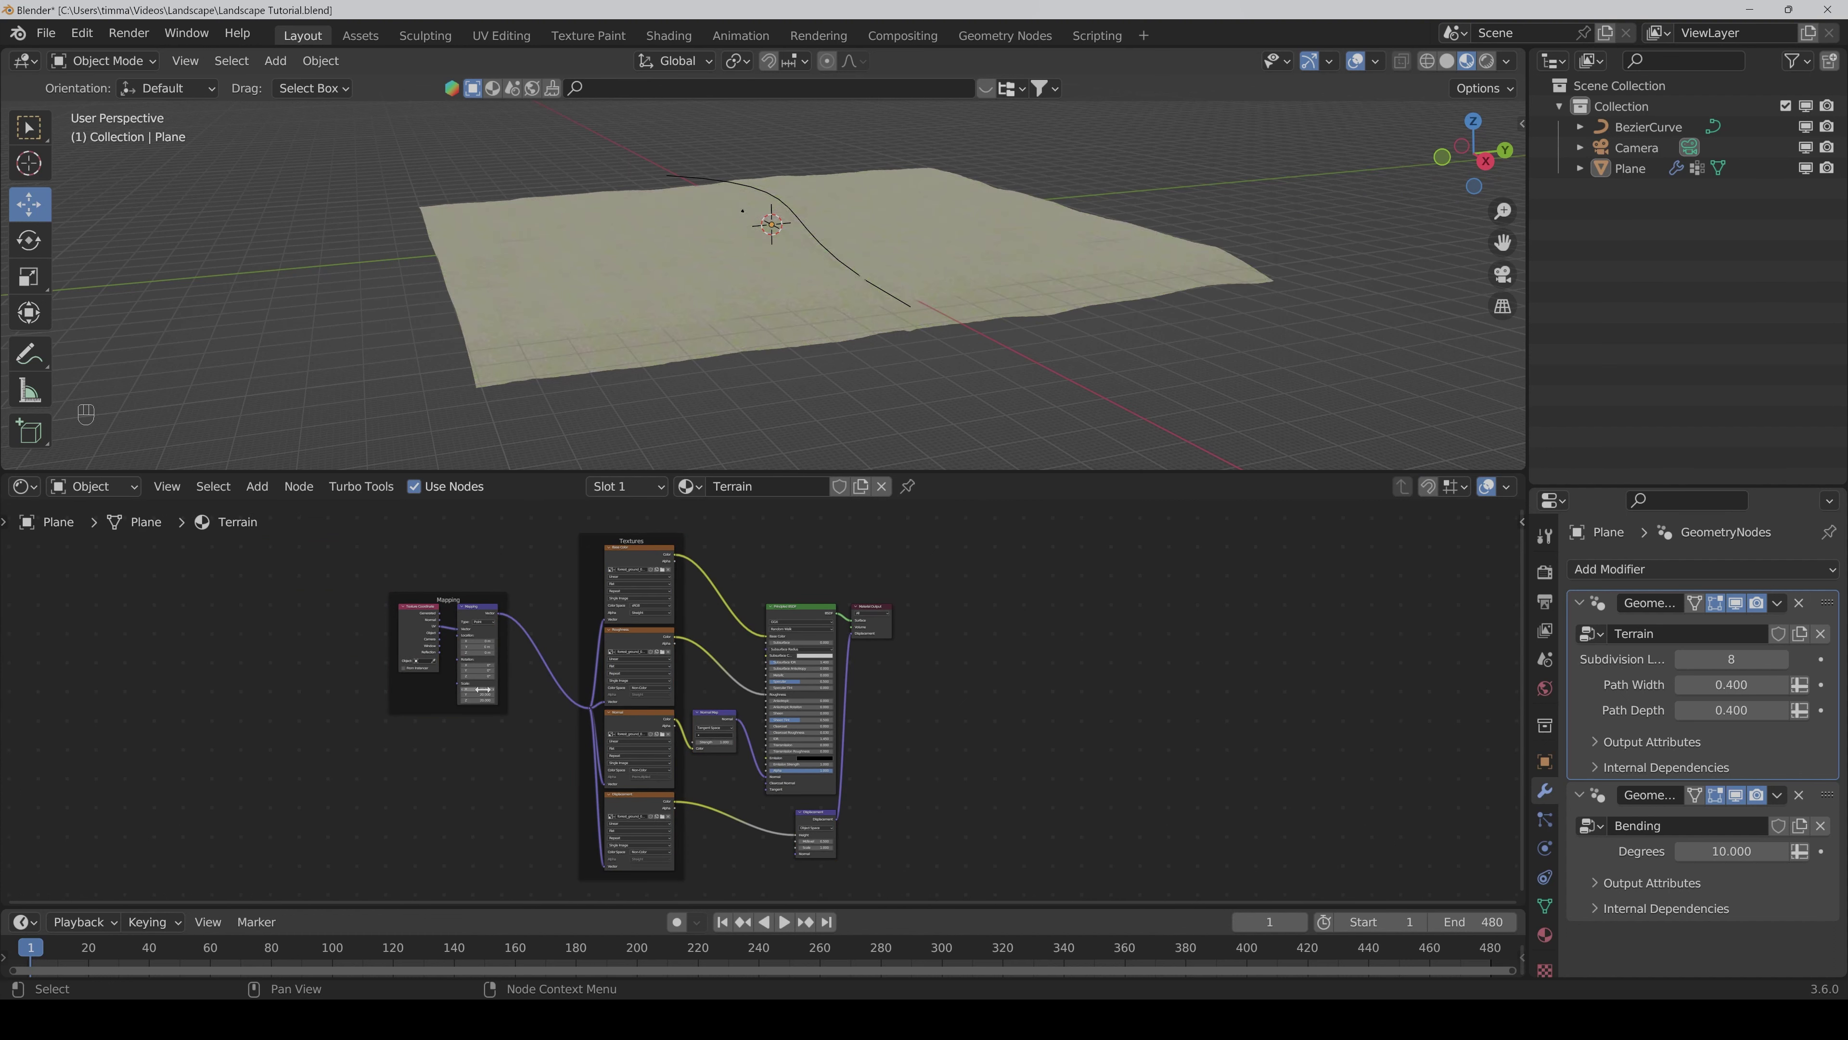
scroll(482, 689, up, 2)
middle_drag(371, 702, 429, 757)
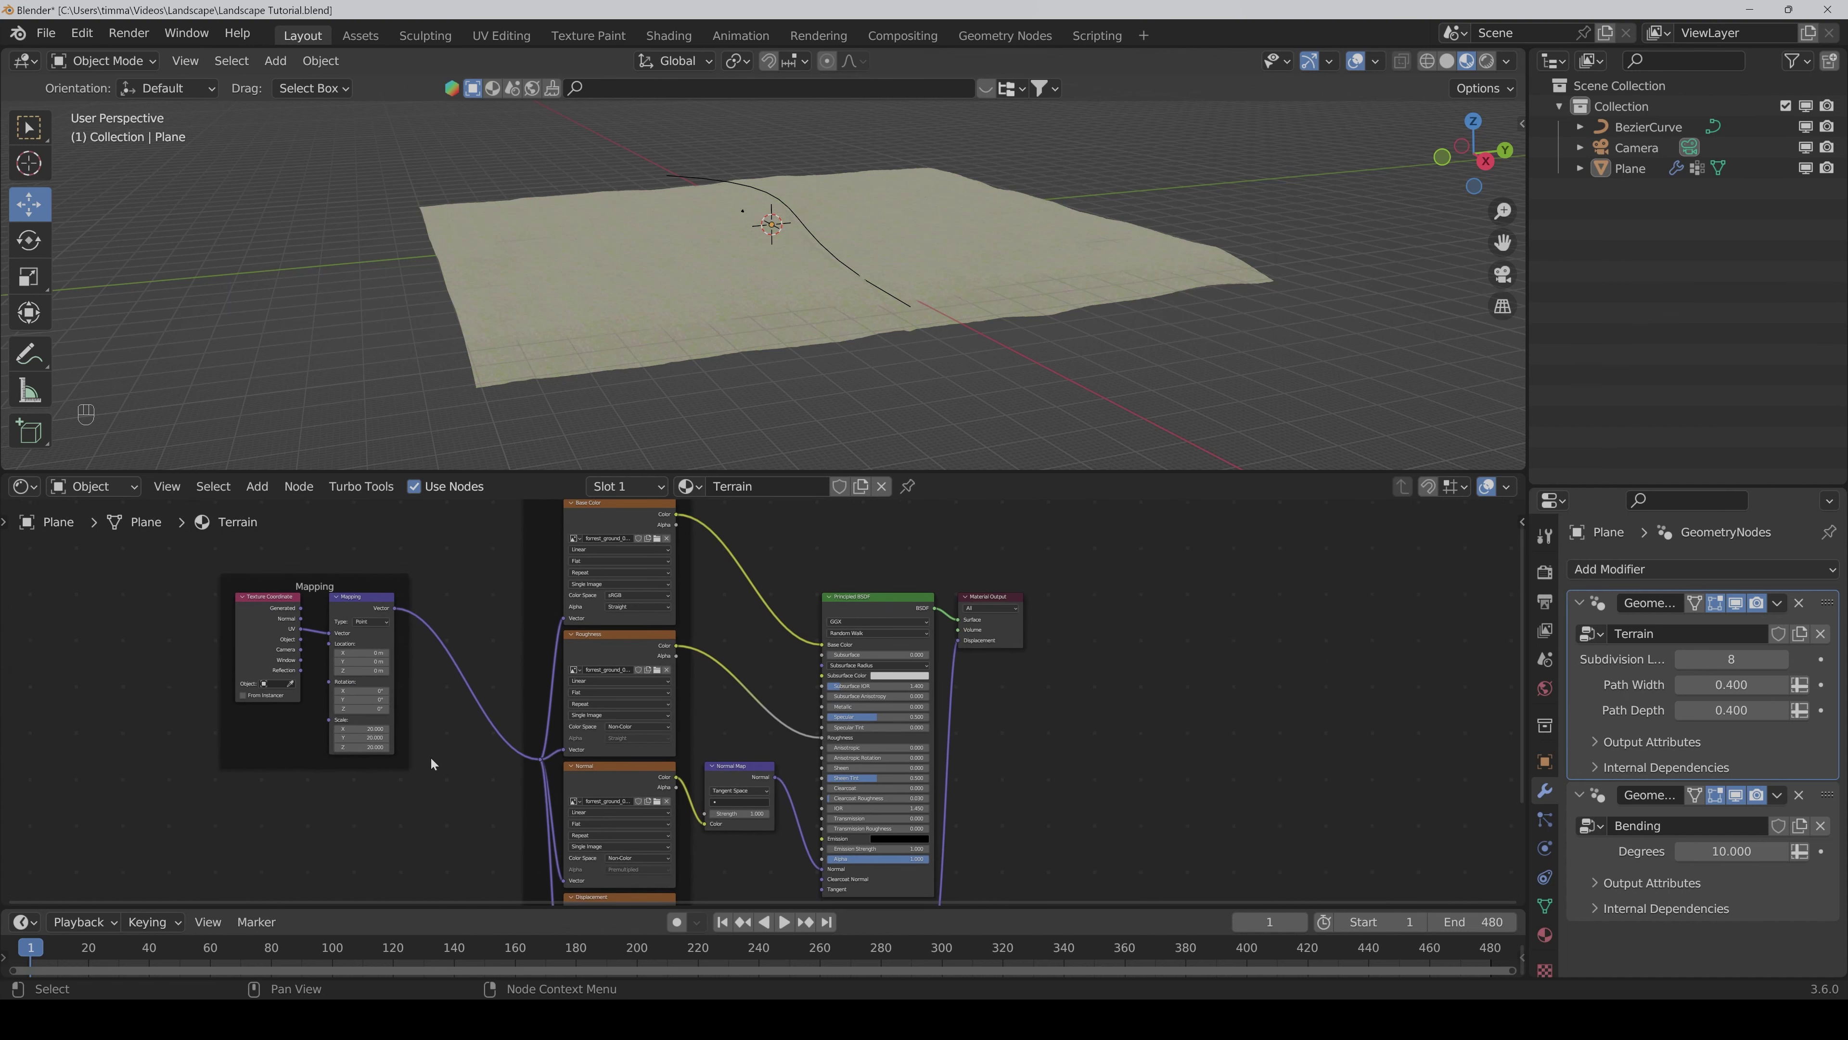
scroll(964, 331, up, 4)
middle_drag(963, 337, 1049, 331)
scroll(1103, 745, down, 2)
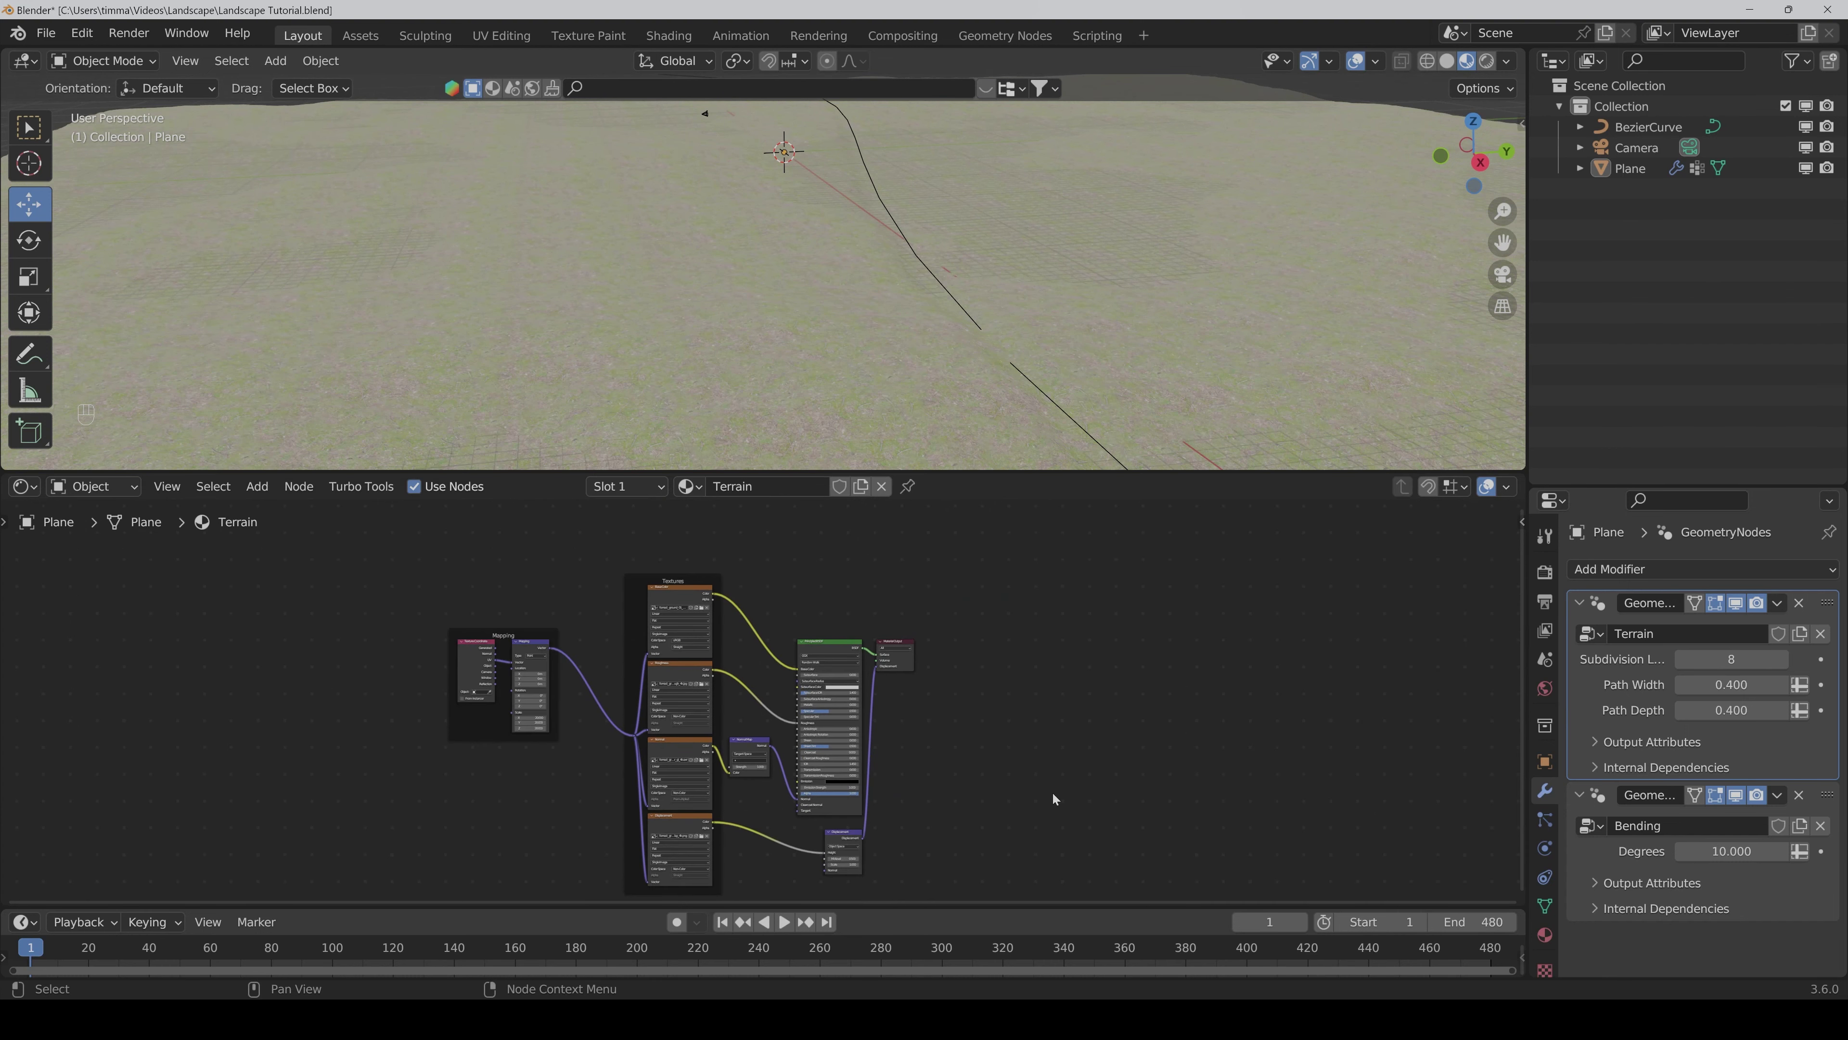
Step: Duplicate the Principled BSDF node and place the copy below the existing texture setup
middle_drag(1055, 789, 1005, 720)
scroll(955, 657, down, 1)
click(768, 564)
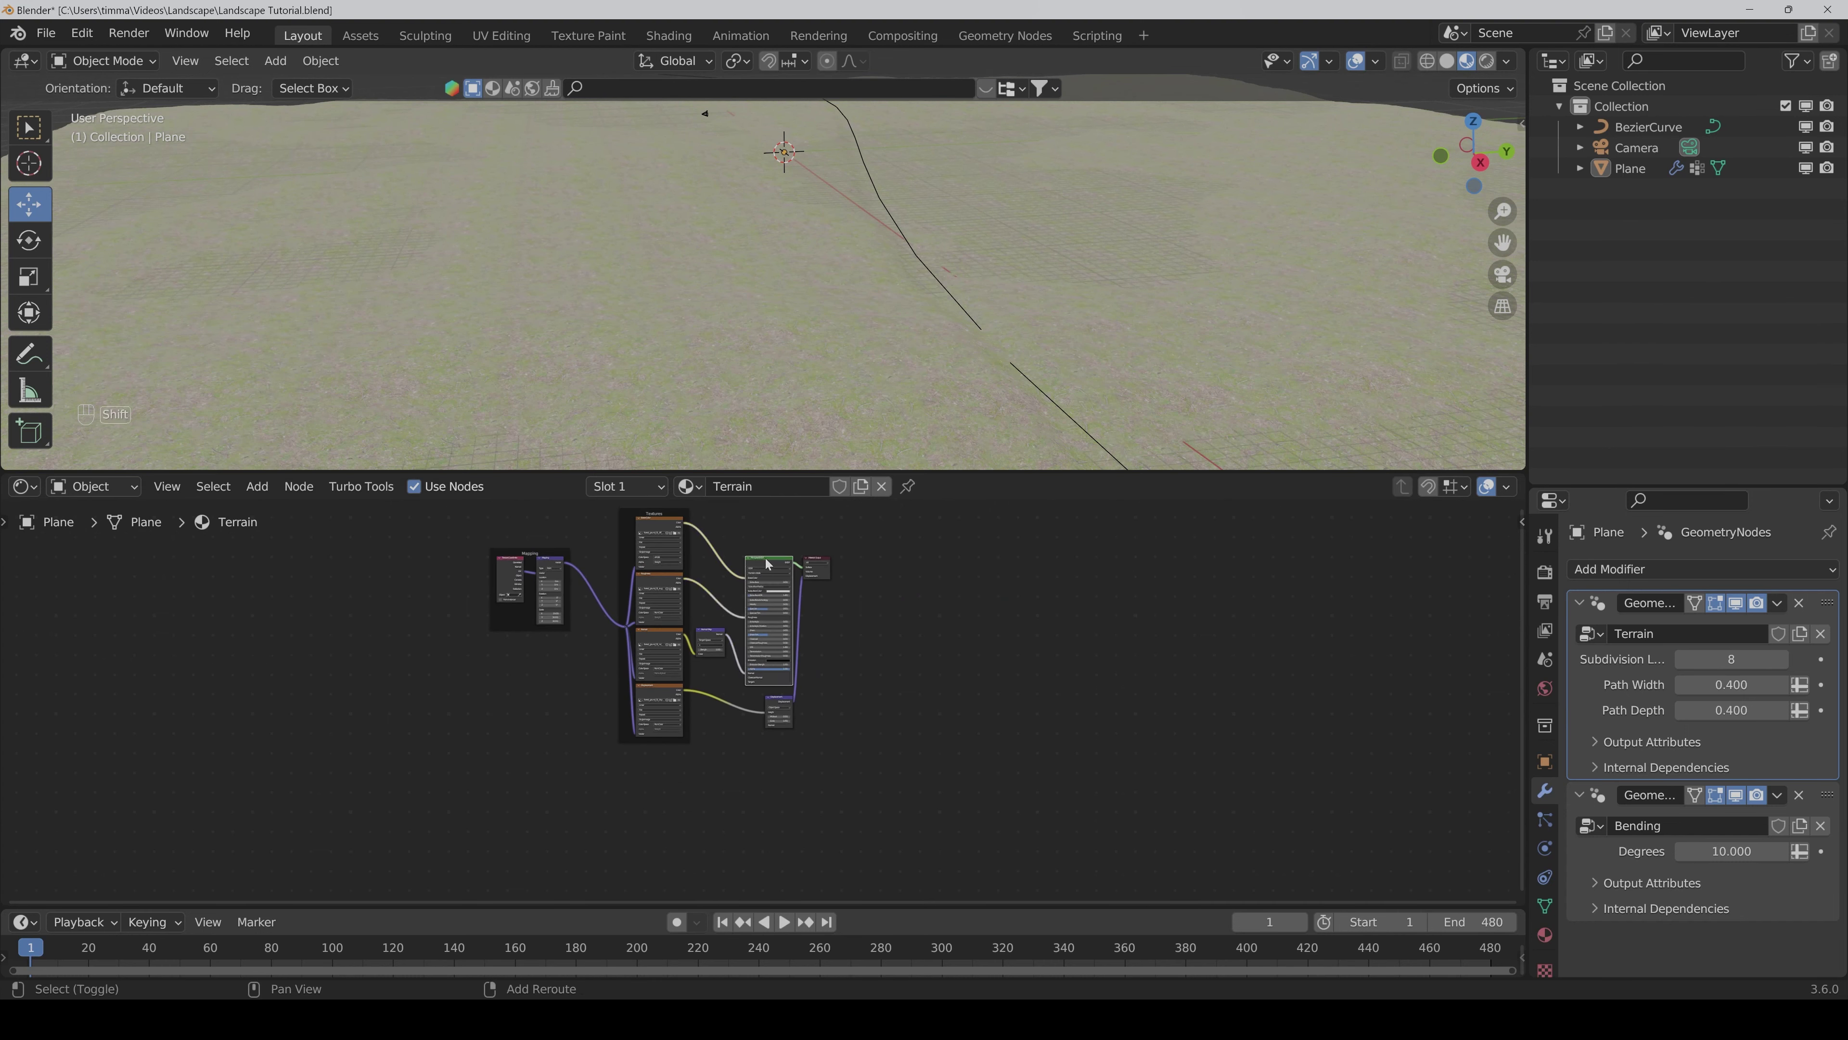
key(shift+d)
click(767, 792)
scroll(800, 729, up, 4)
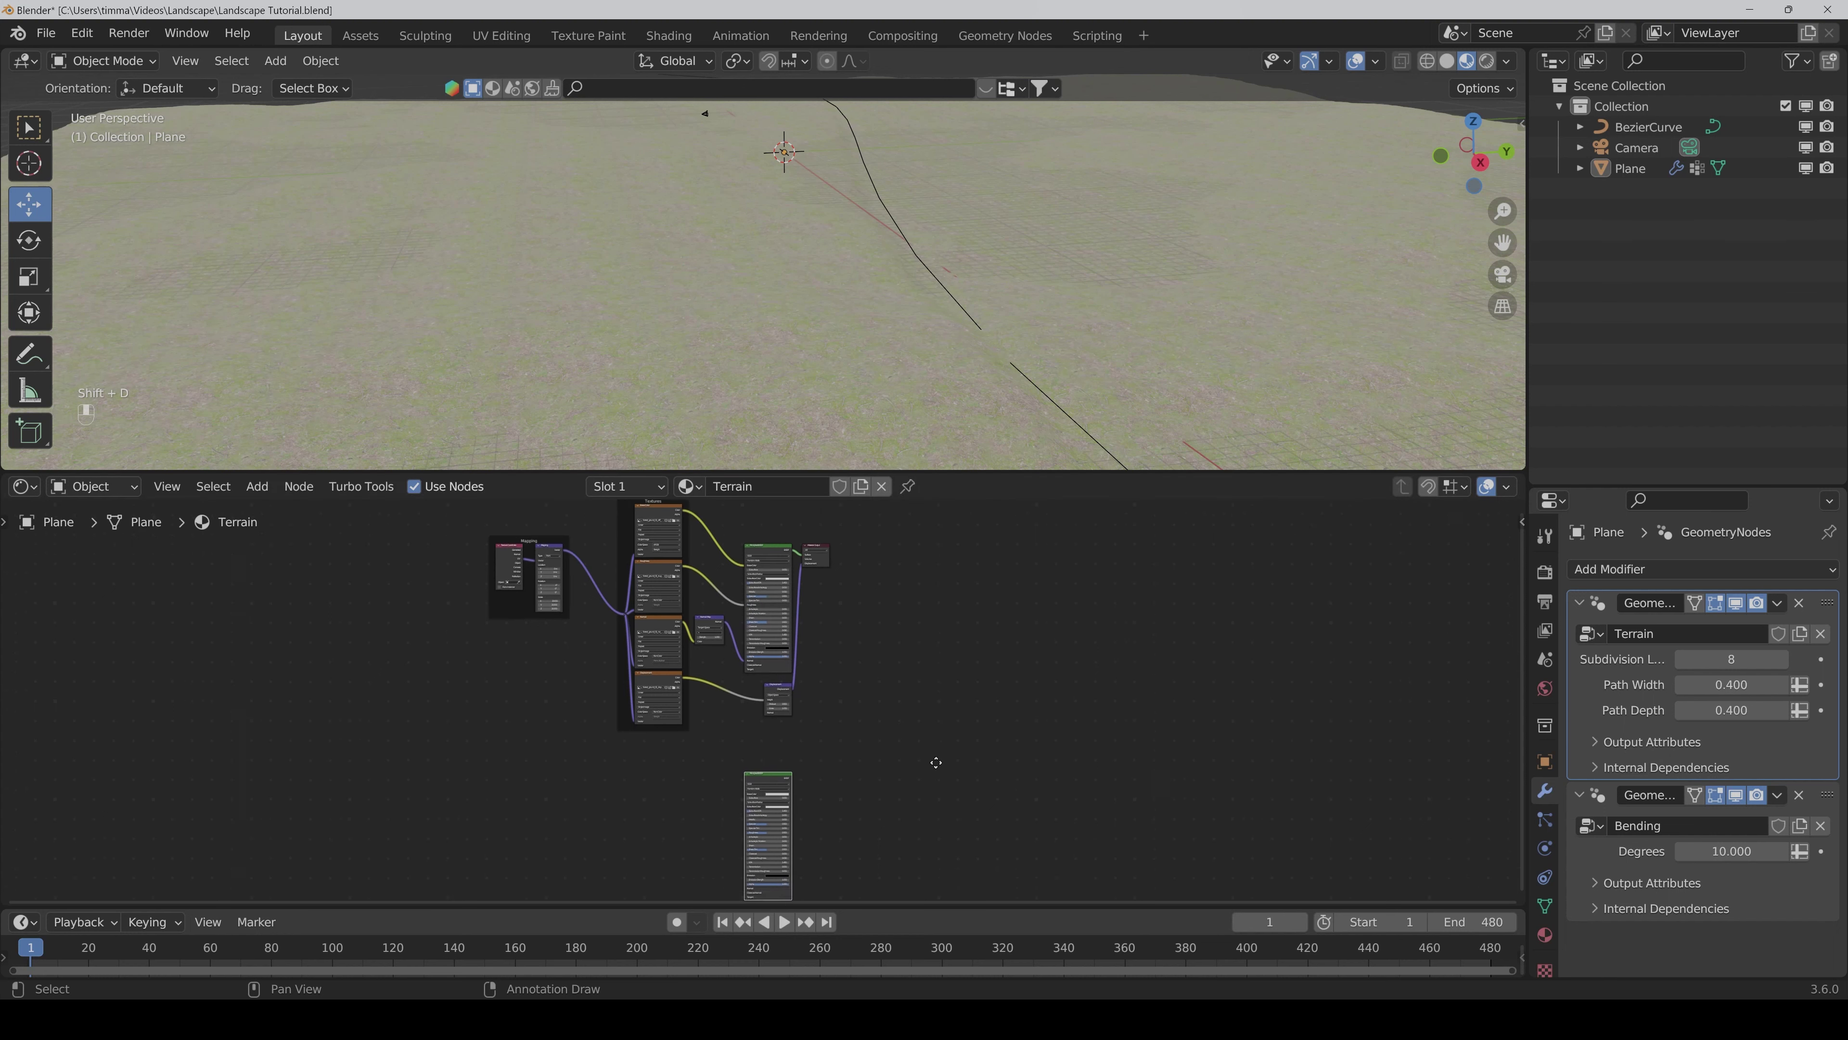
scroll(840, 688, up, 2)
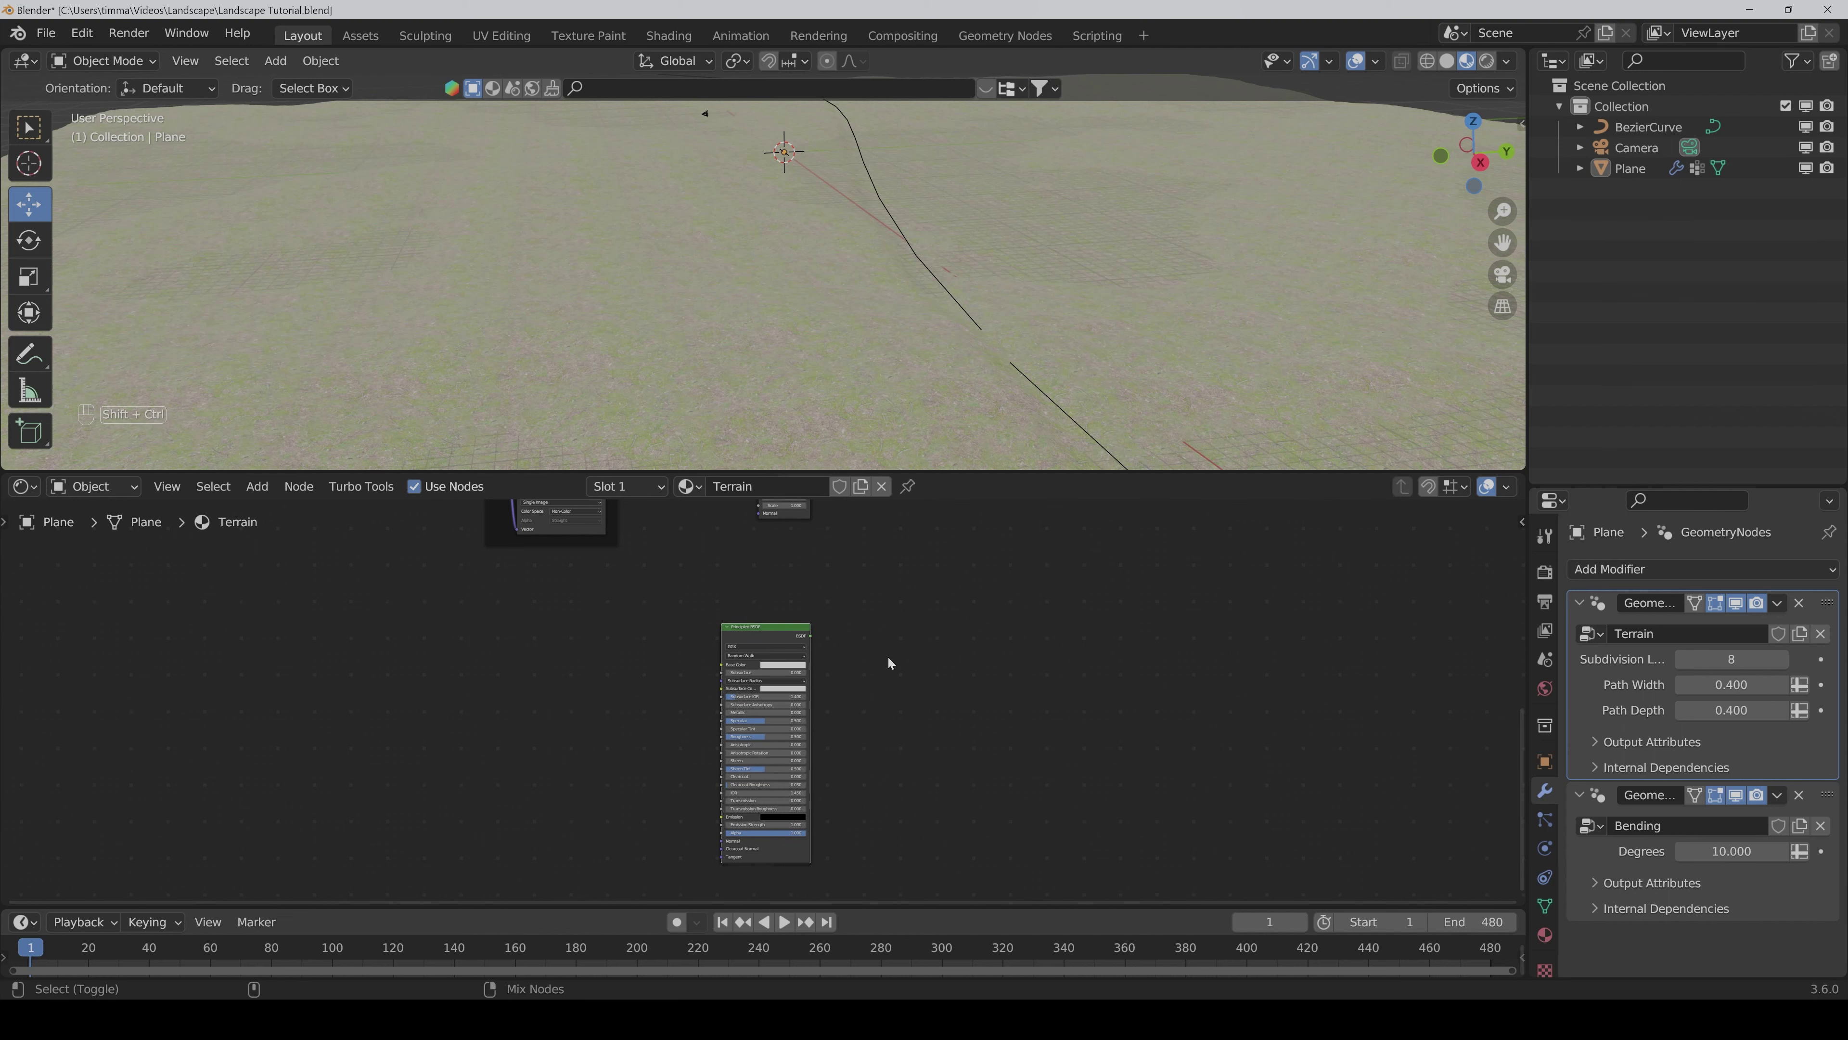
Step: Apply the Principled texture setup to the duplicated shader using all four forest_ground_04 4K texture maps
key(ctrl+shift+t)
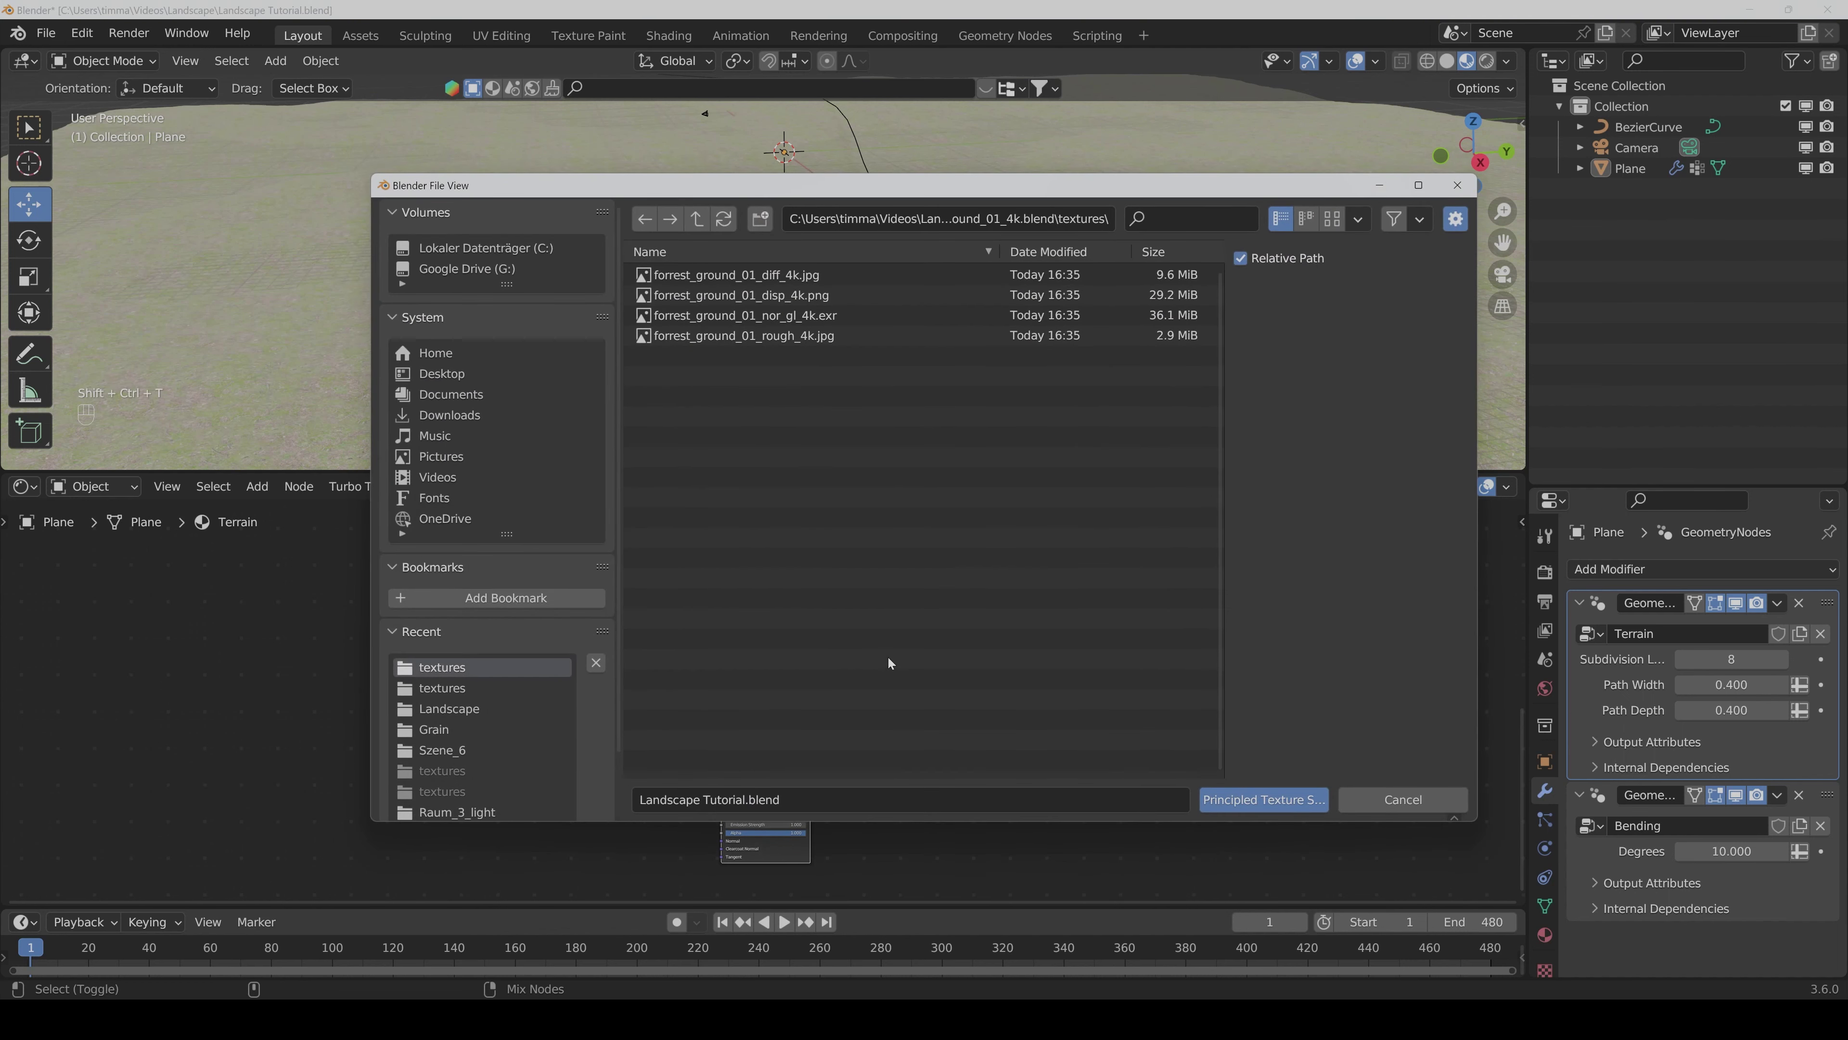
click(697, 219)
click(699, 219)
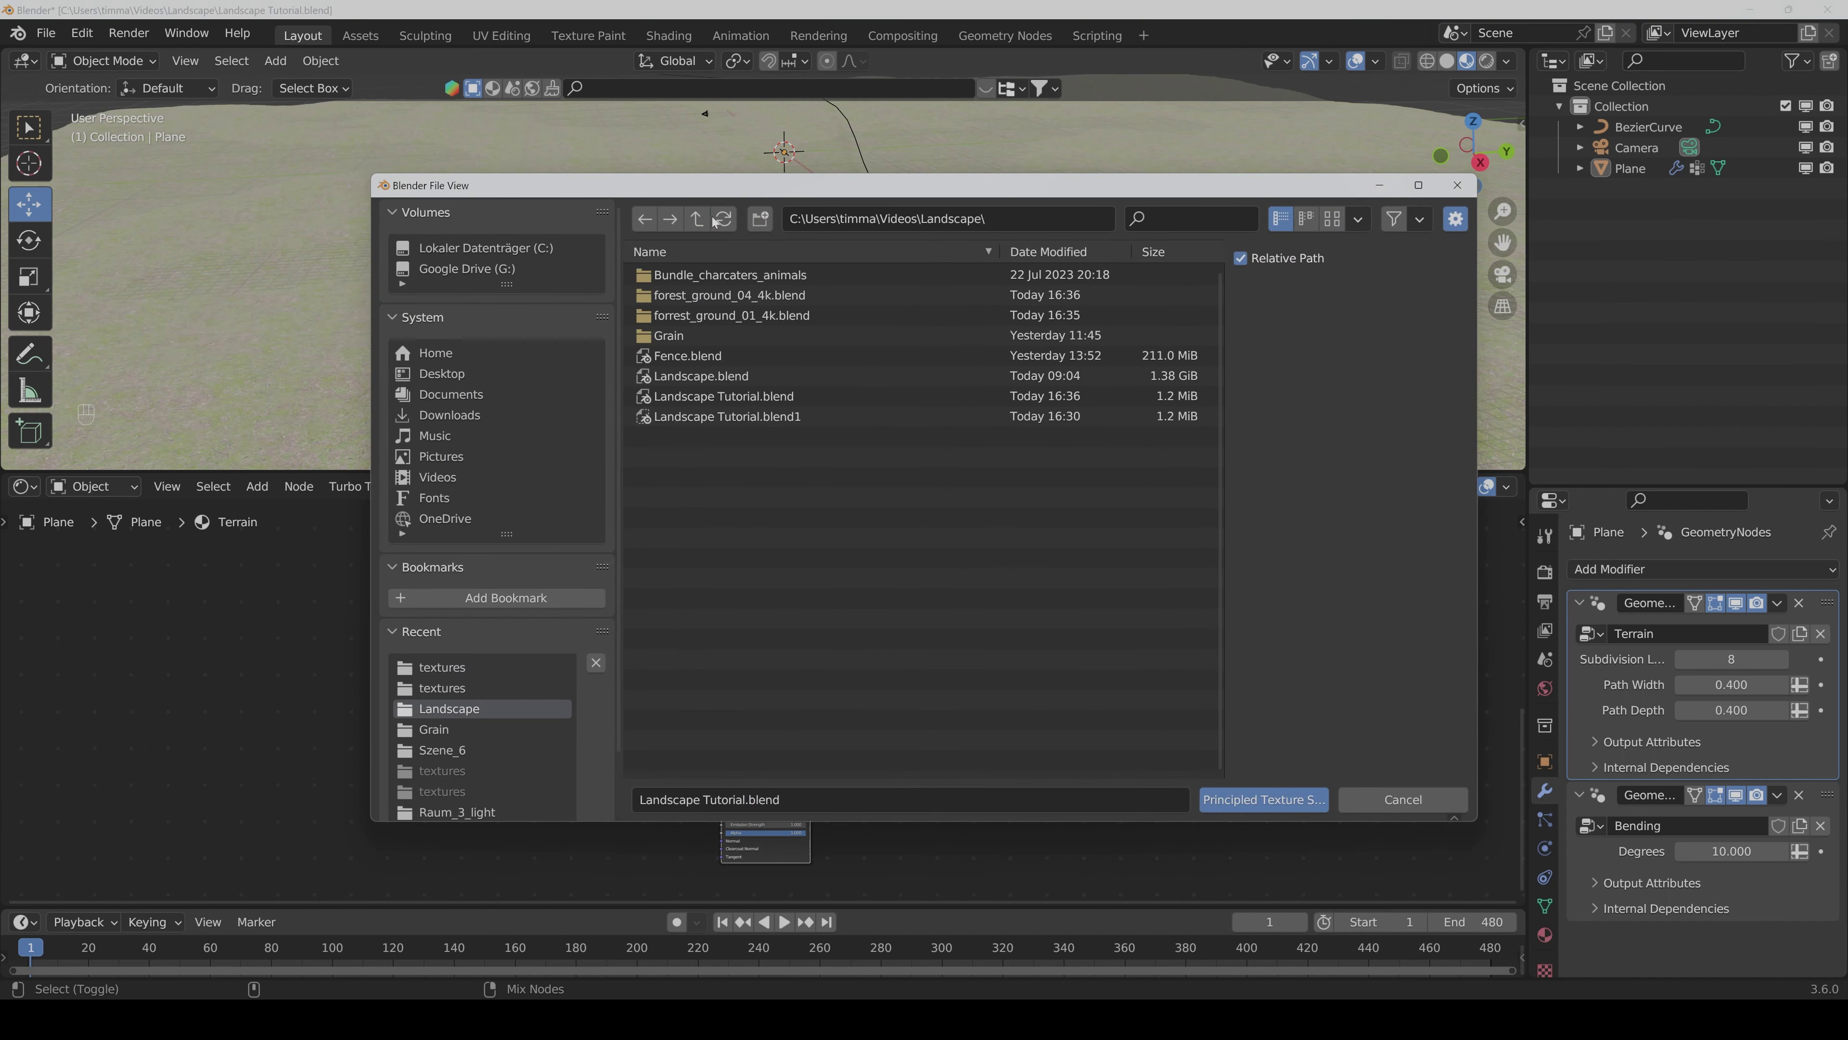
click(727, 293)
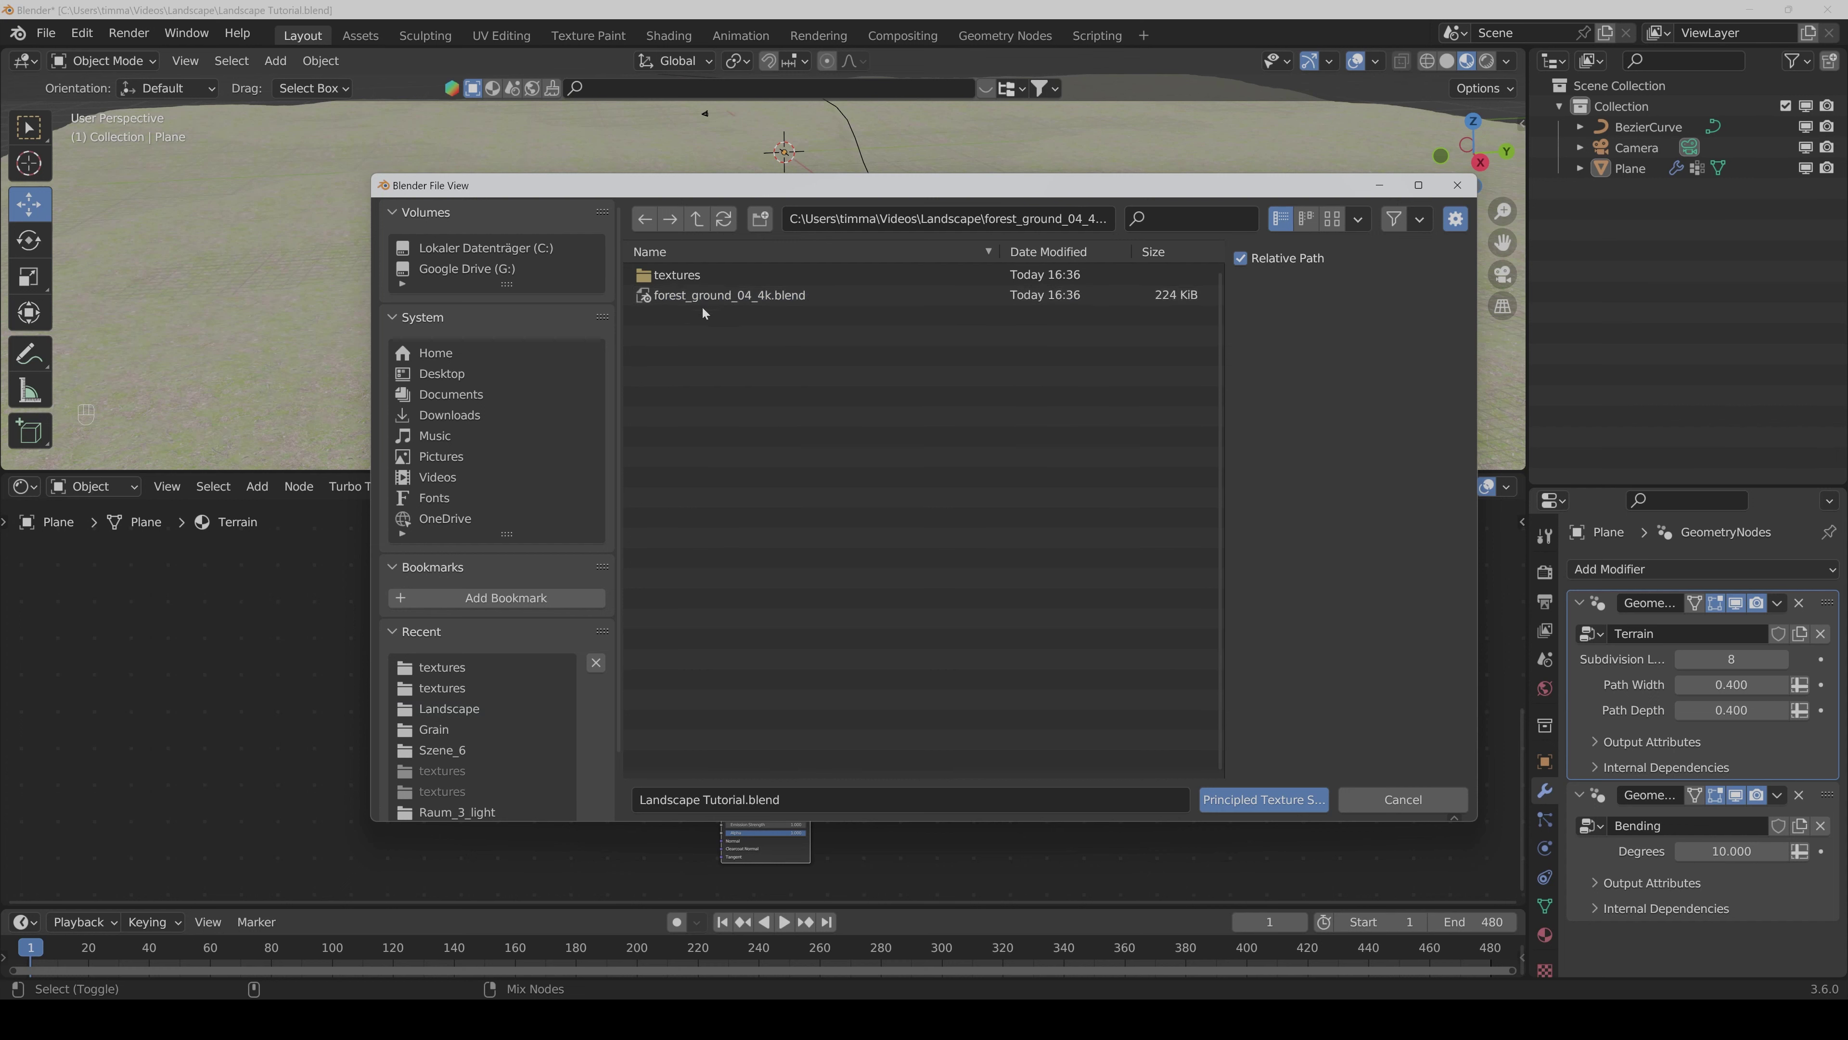
click(692, 273)
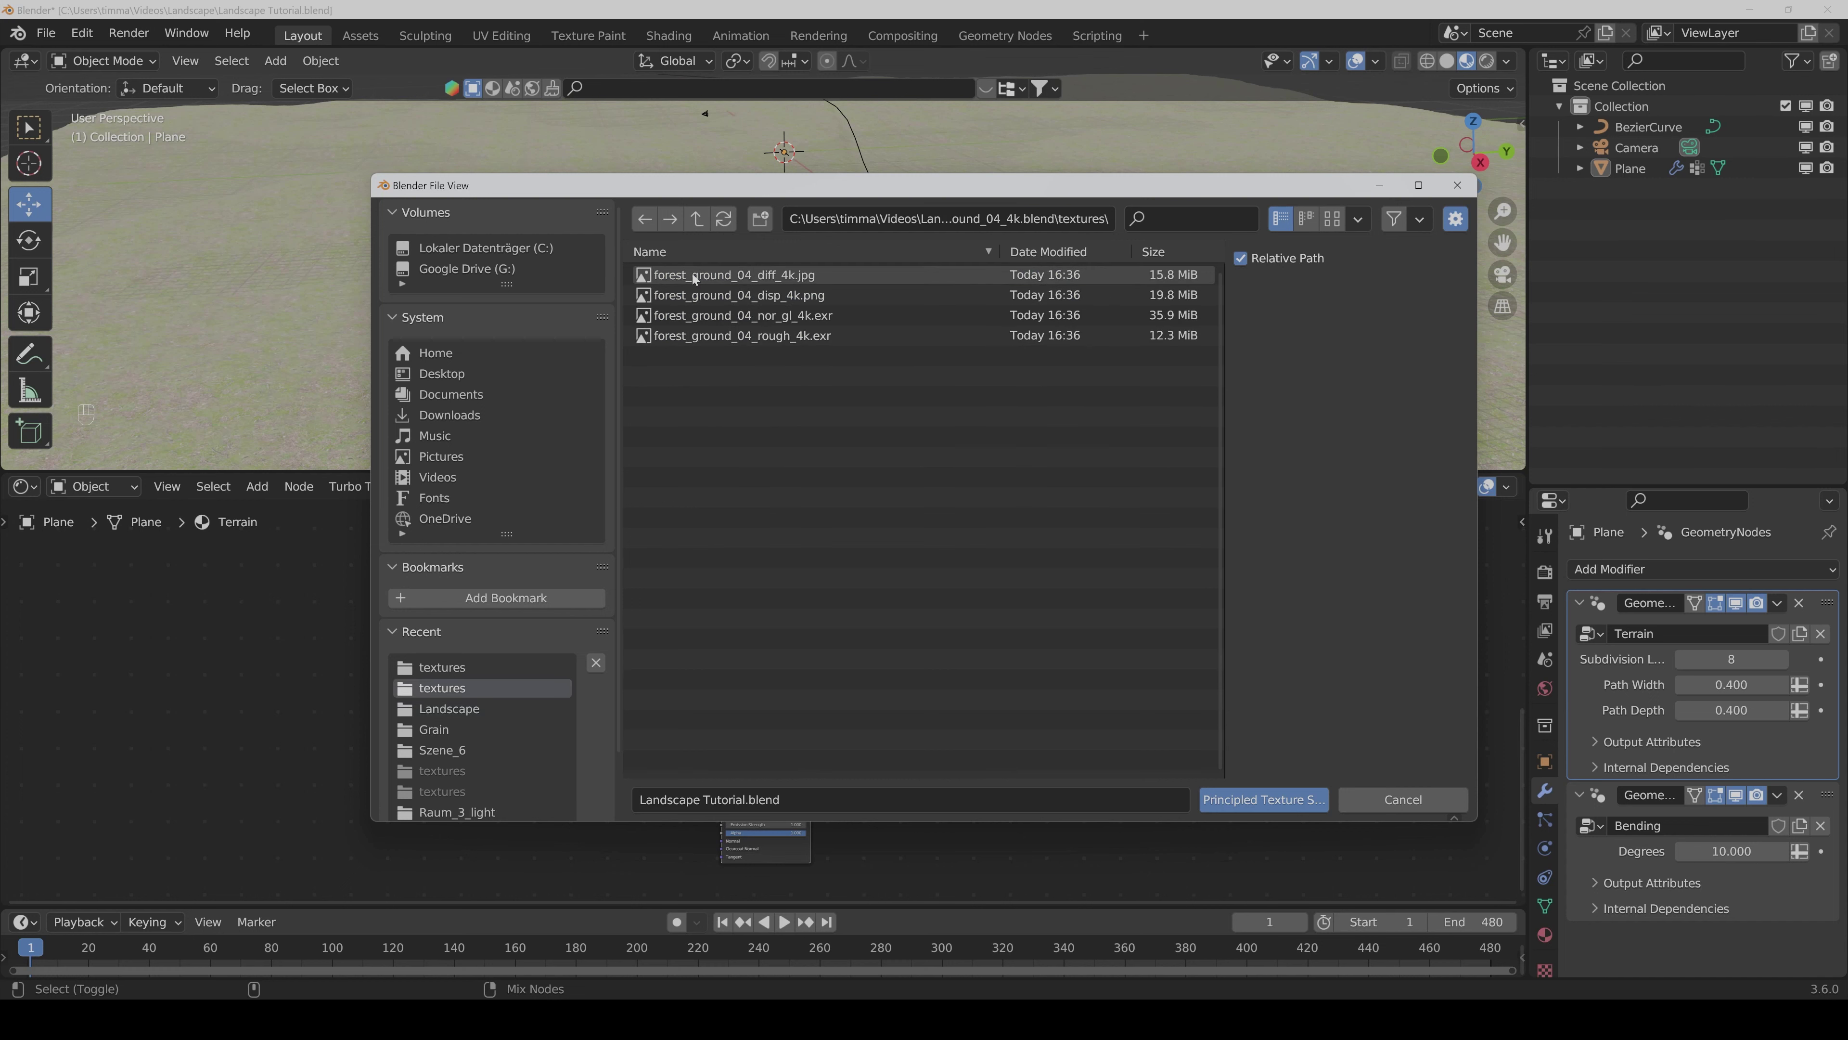
key(a)
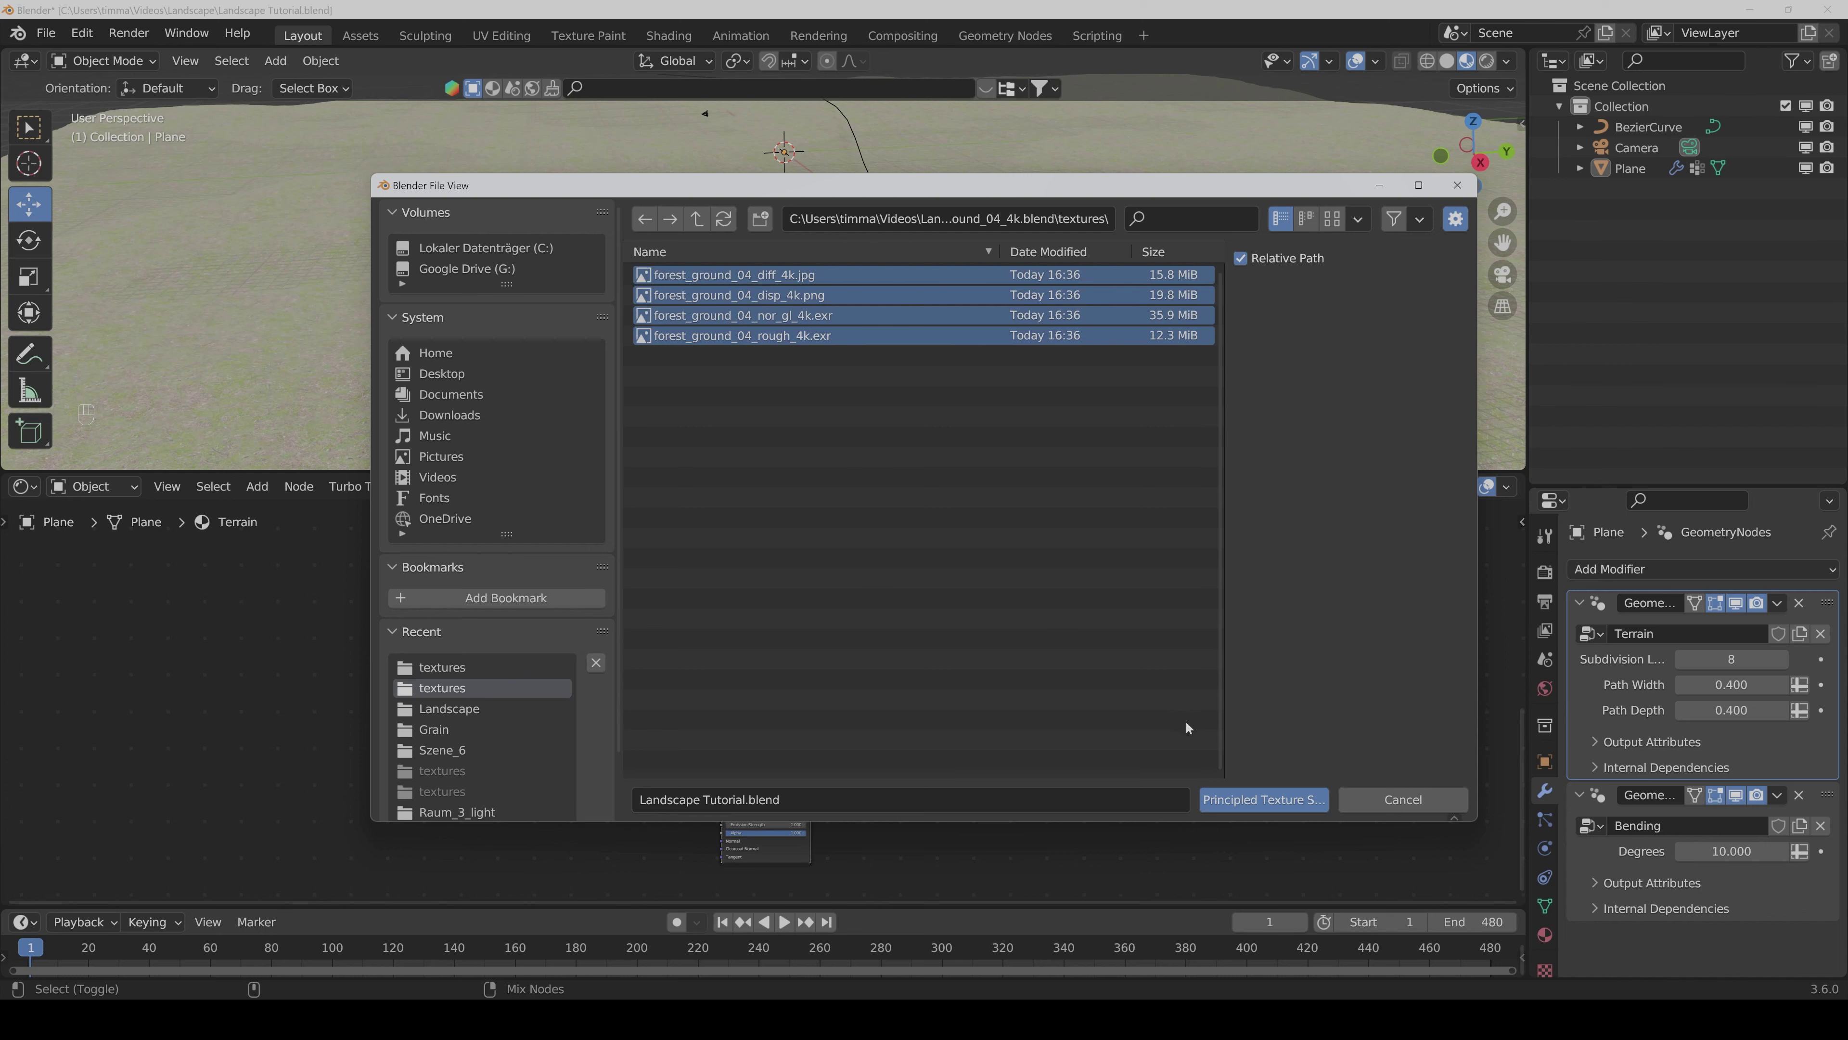
click(1252, 800)
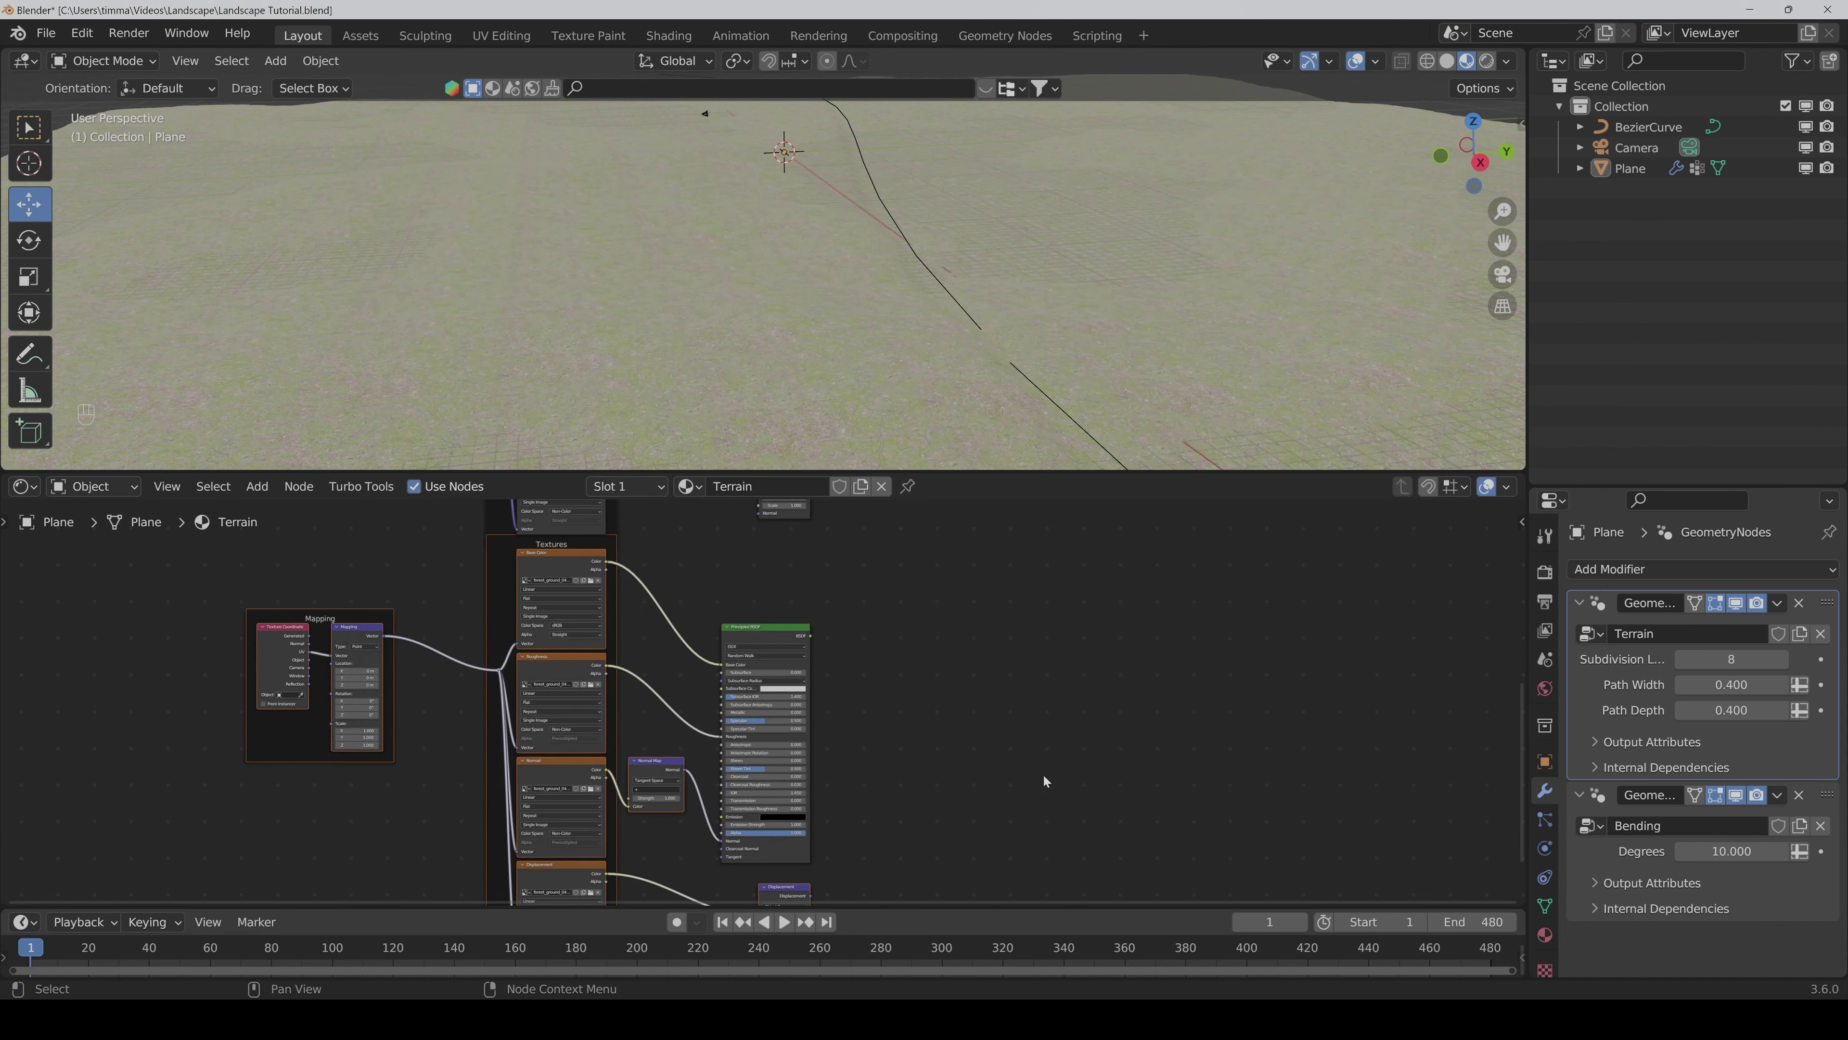
Step: Move the Forest Ground 04 node group clear below the first one and shift Material Output farther from the shaders
scroll(1002, 761, down, 2)
drag(900, 867, 400, 640)
drag(630, 609, 629, 654)
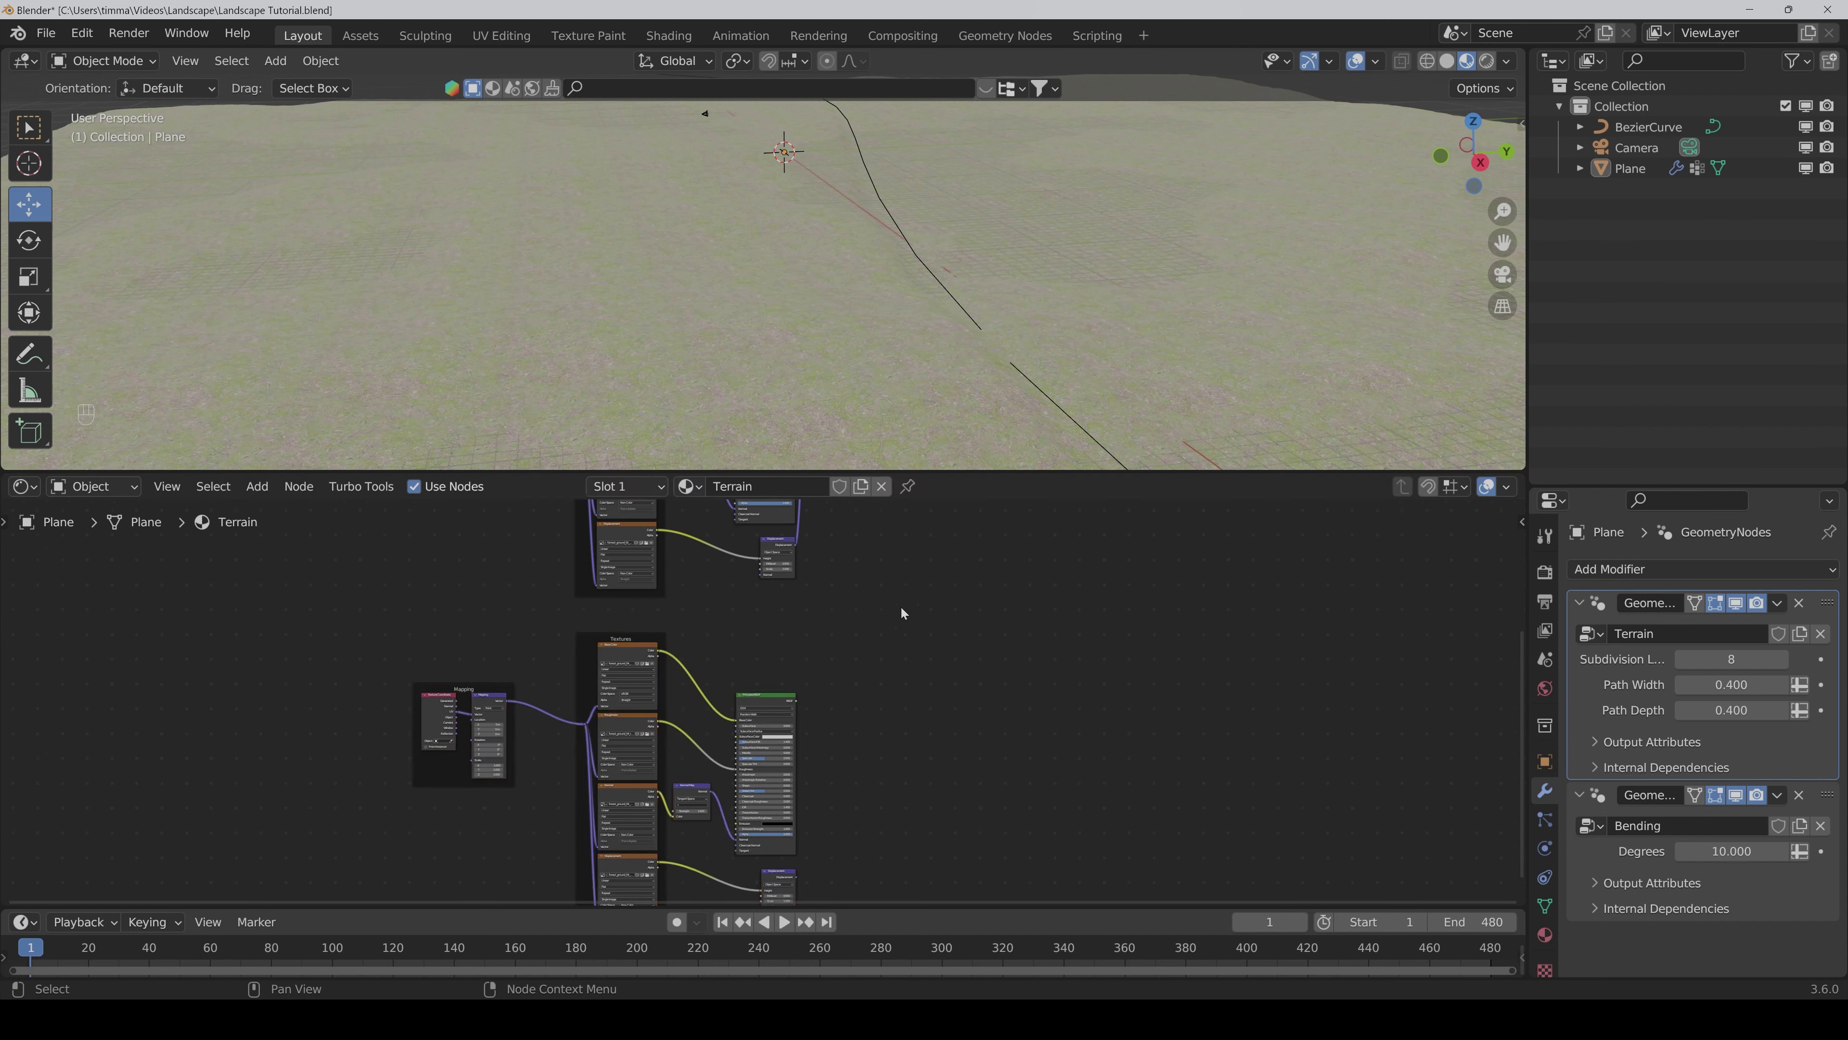
scroll(901, 605, down, 3)
scroll(782, 585, up, 3)
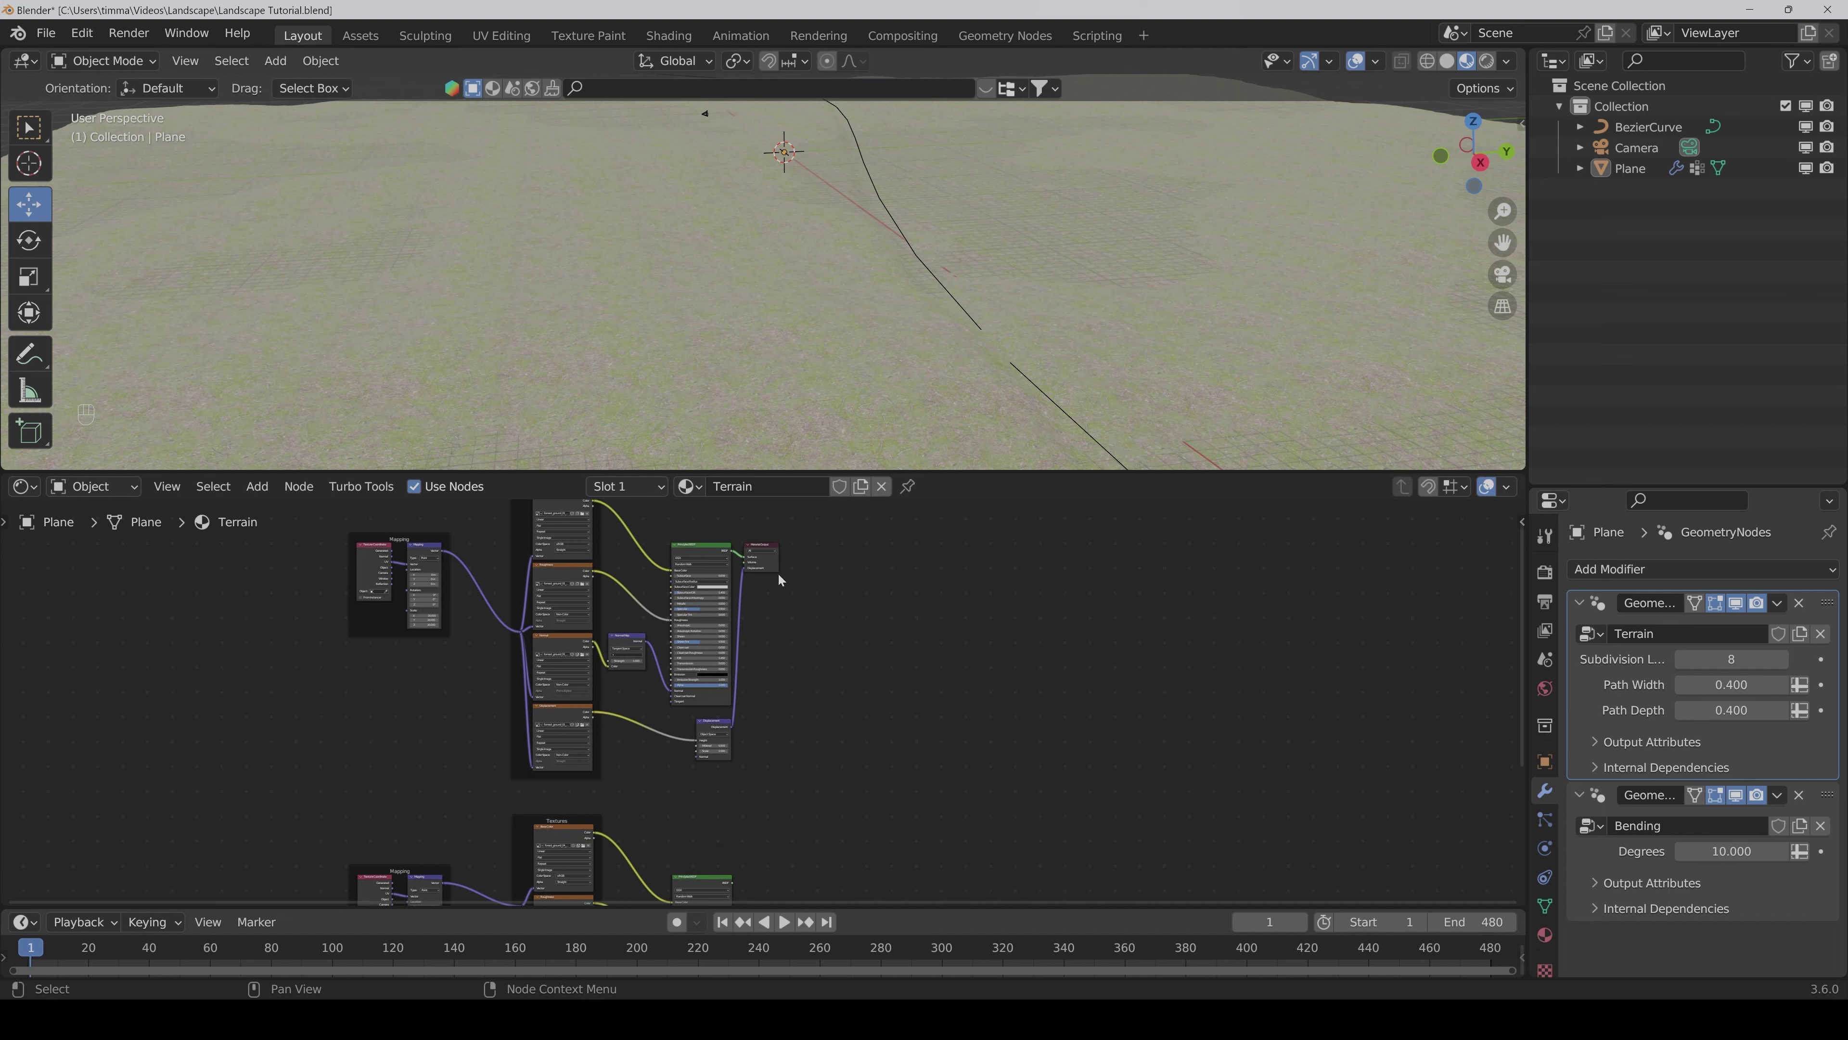
drag(764, 550, 897, 551)
middle_drag(832, 525, 861, 632)
scroll(862, 632, up, 2)
shift+scroll(877, 627, up, 1)
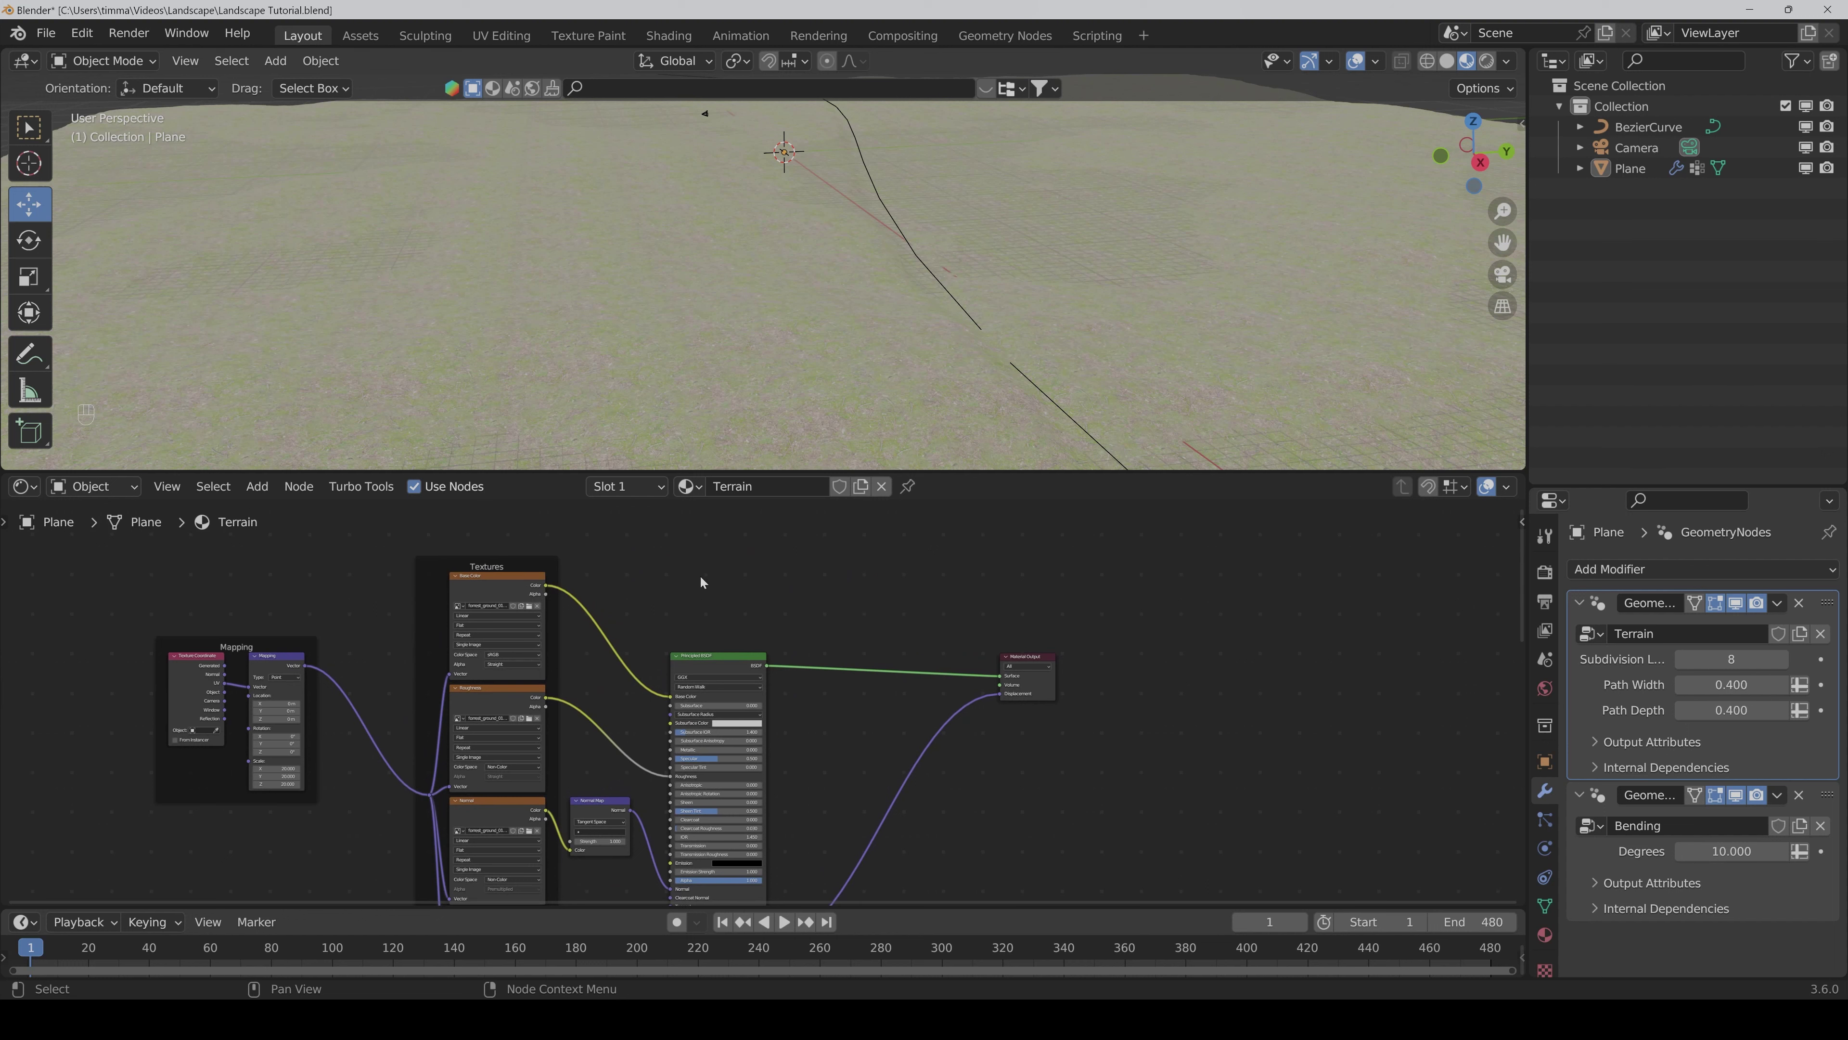
Step: Add a Mix Color node above the shader link and set its blend mode to Color Burn
middle_drag(879, 574, 846, 637)
key(shift+ctrl+a)
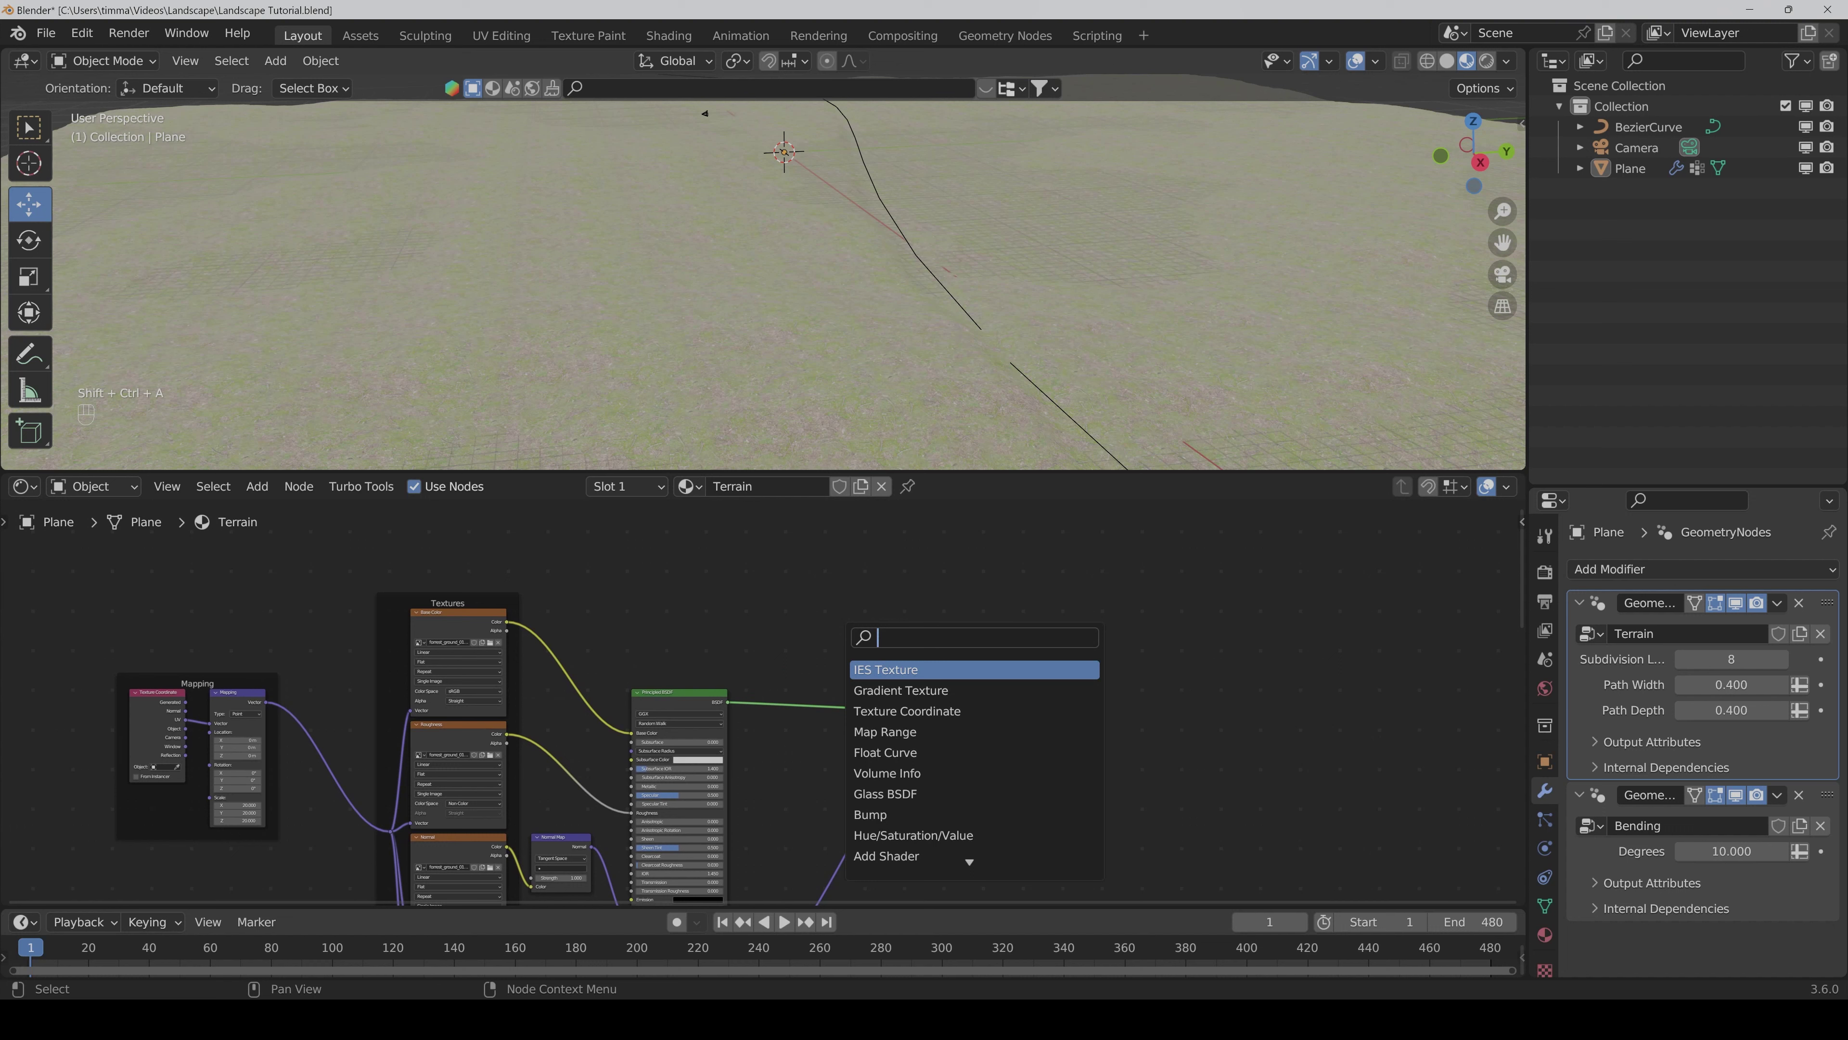
text(color)
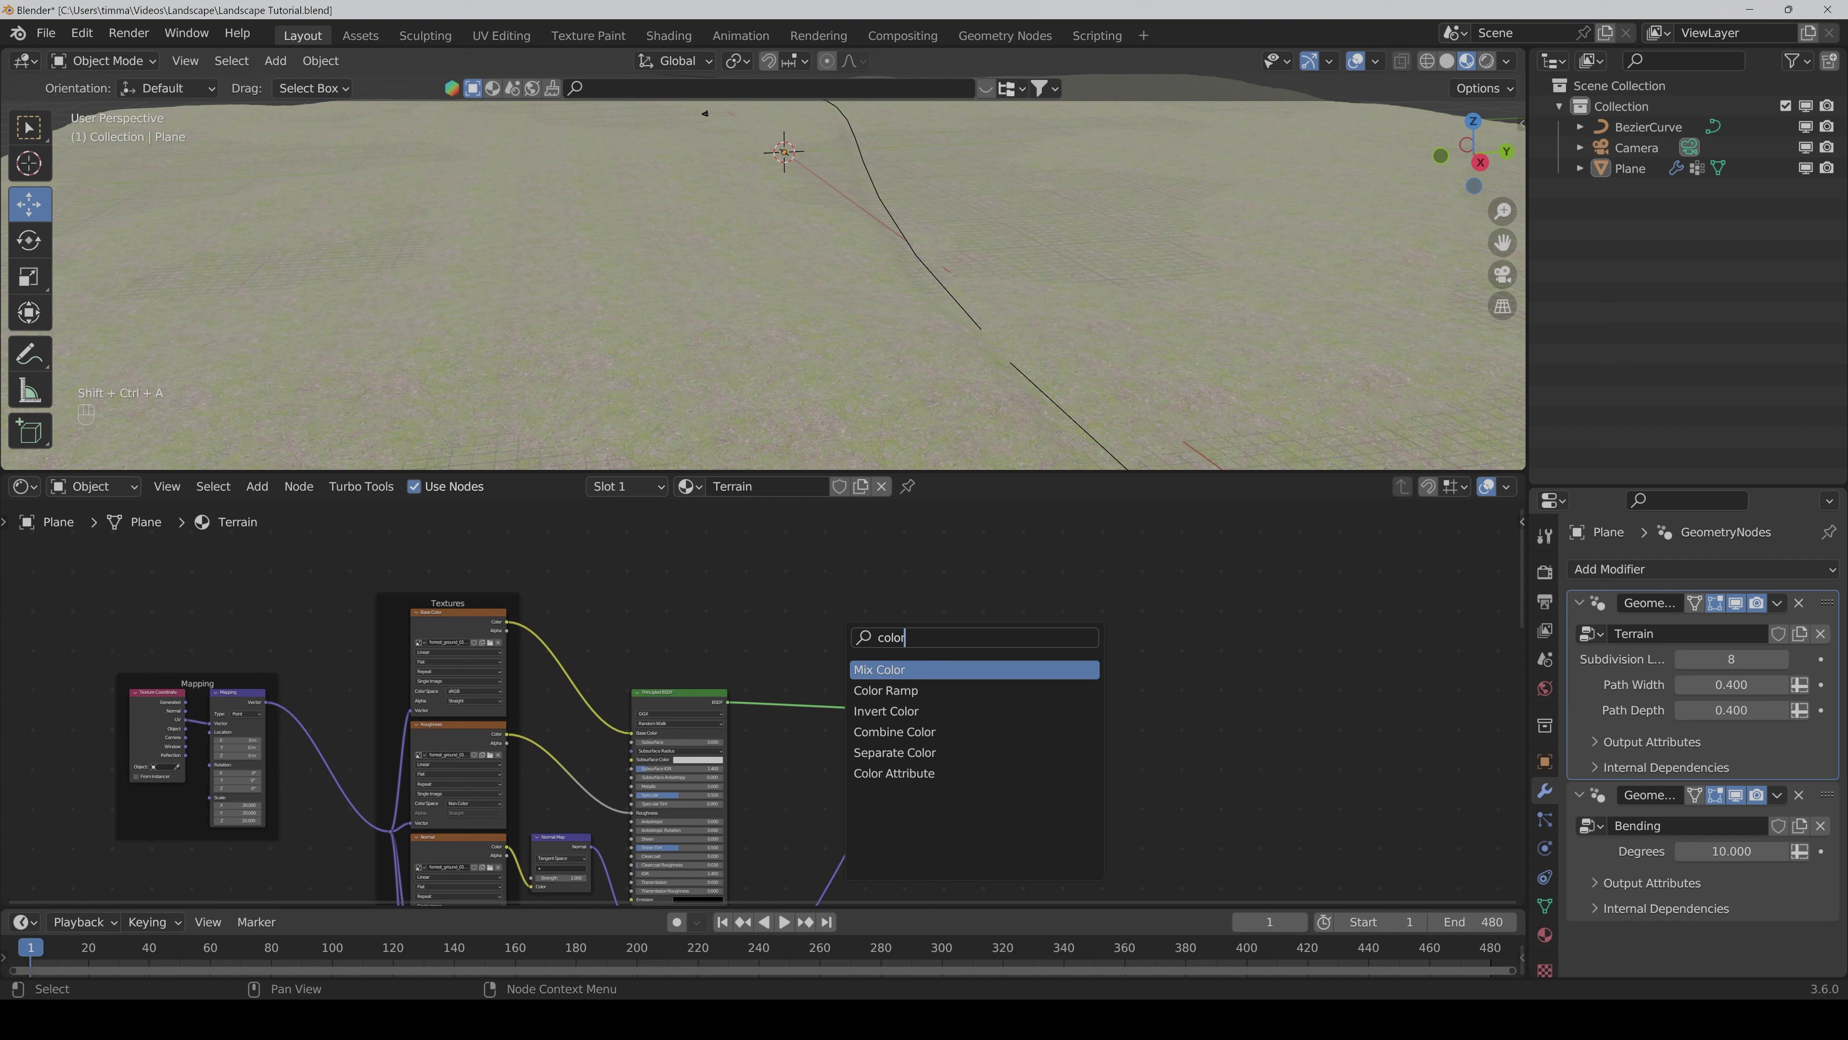
key(Return)
click(846, 594)
scroll(1011, 636, up, 3)
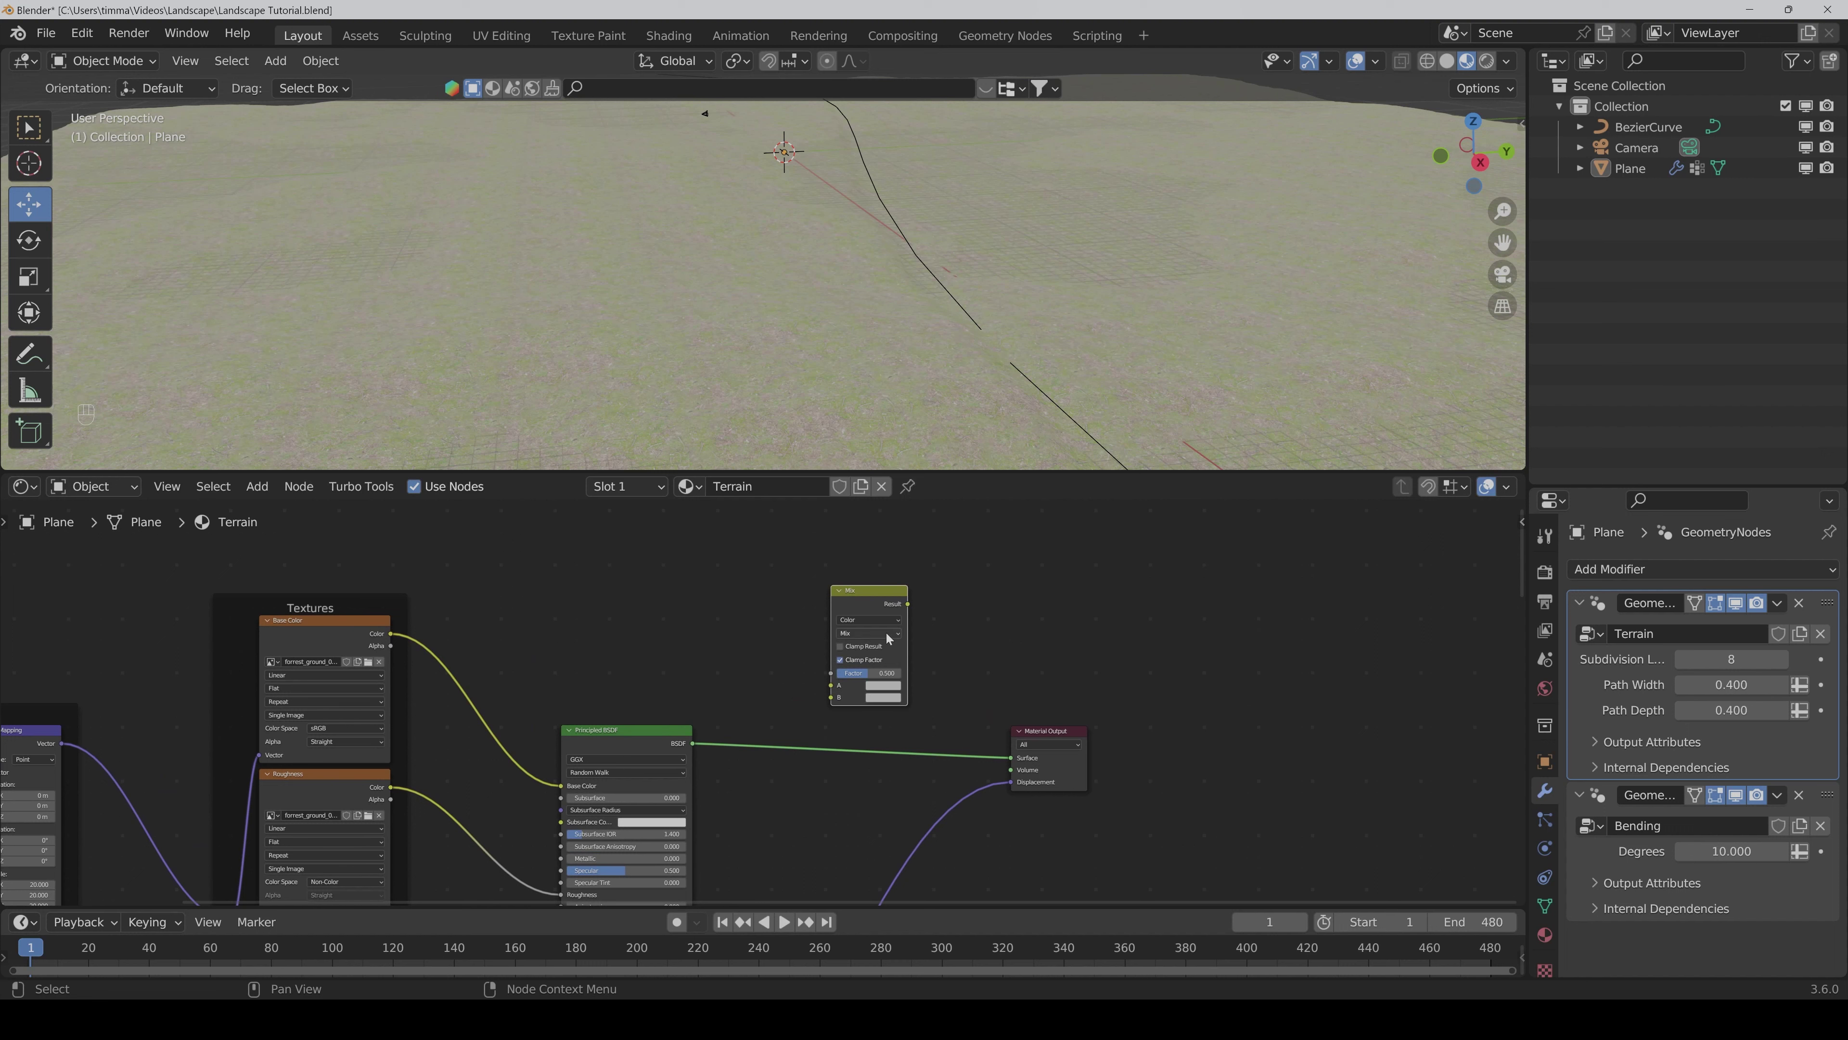
click(888, 637)
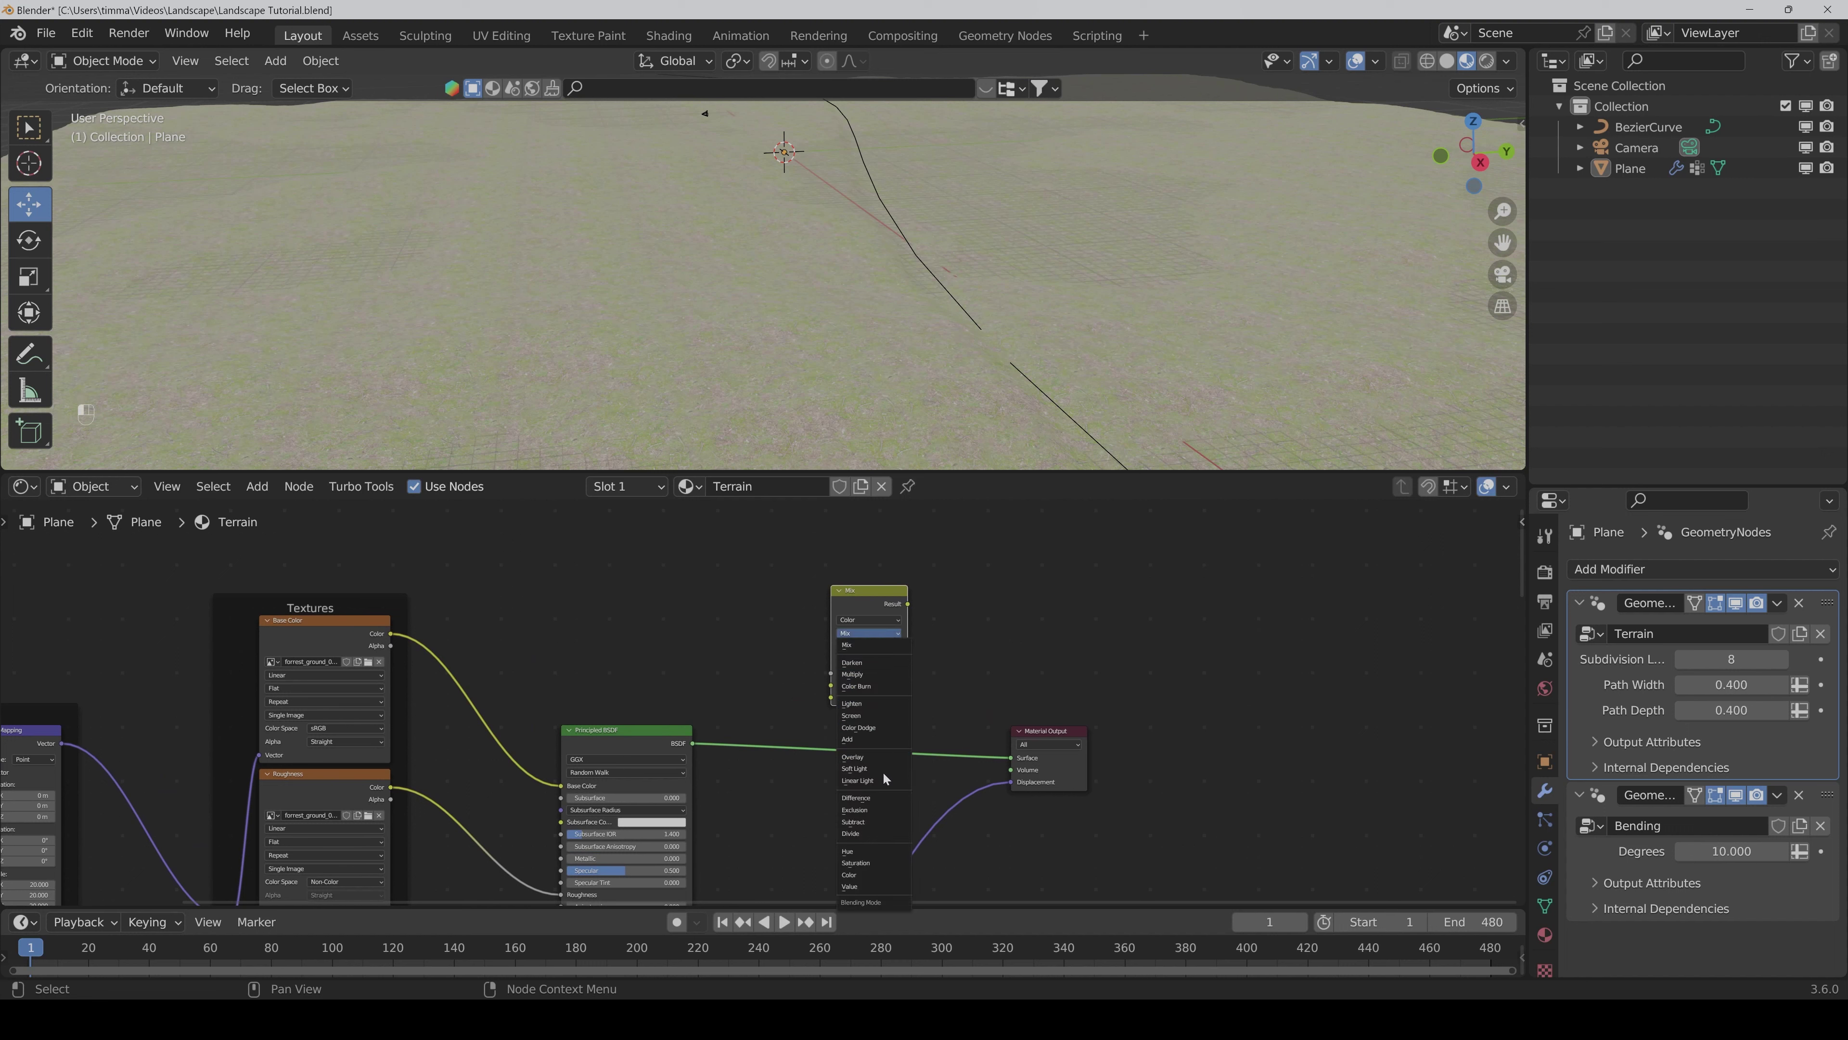
click(862, 685)
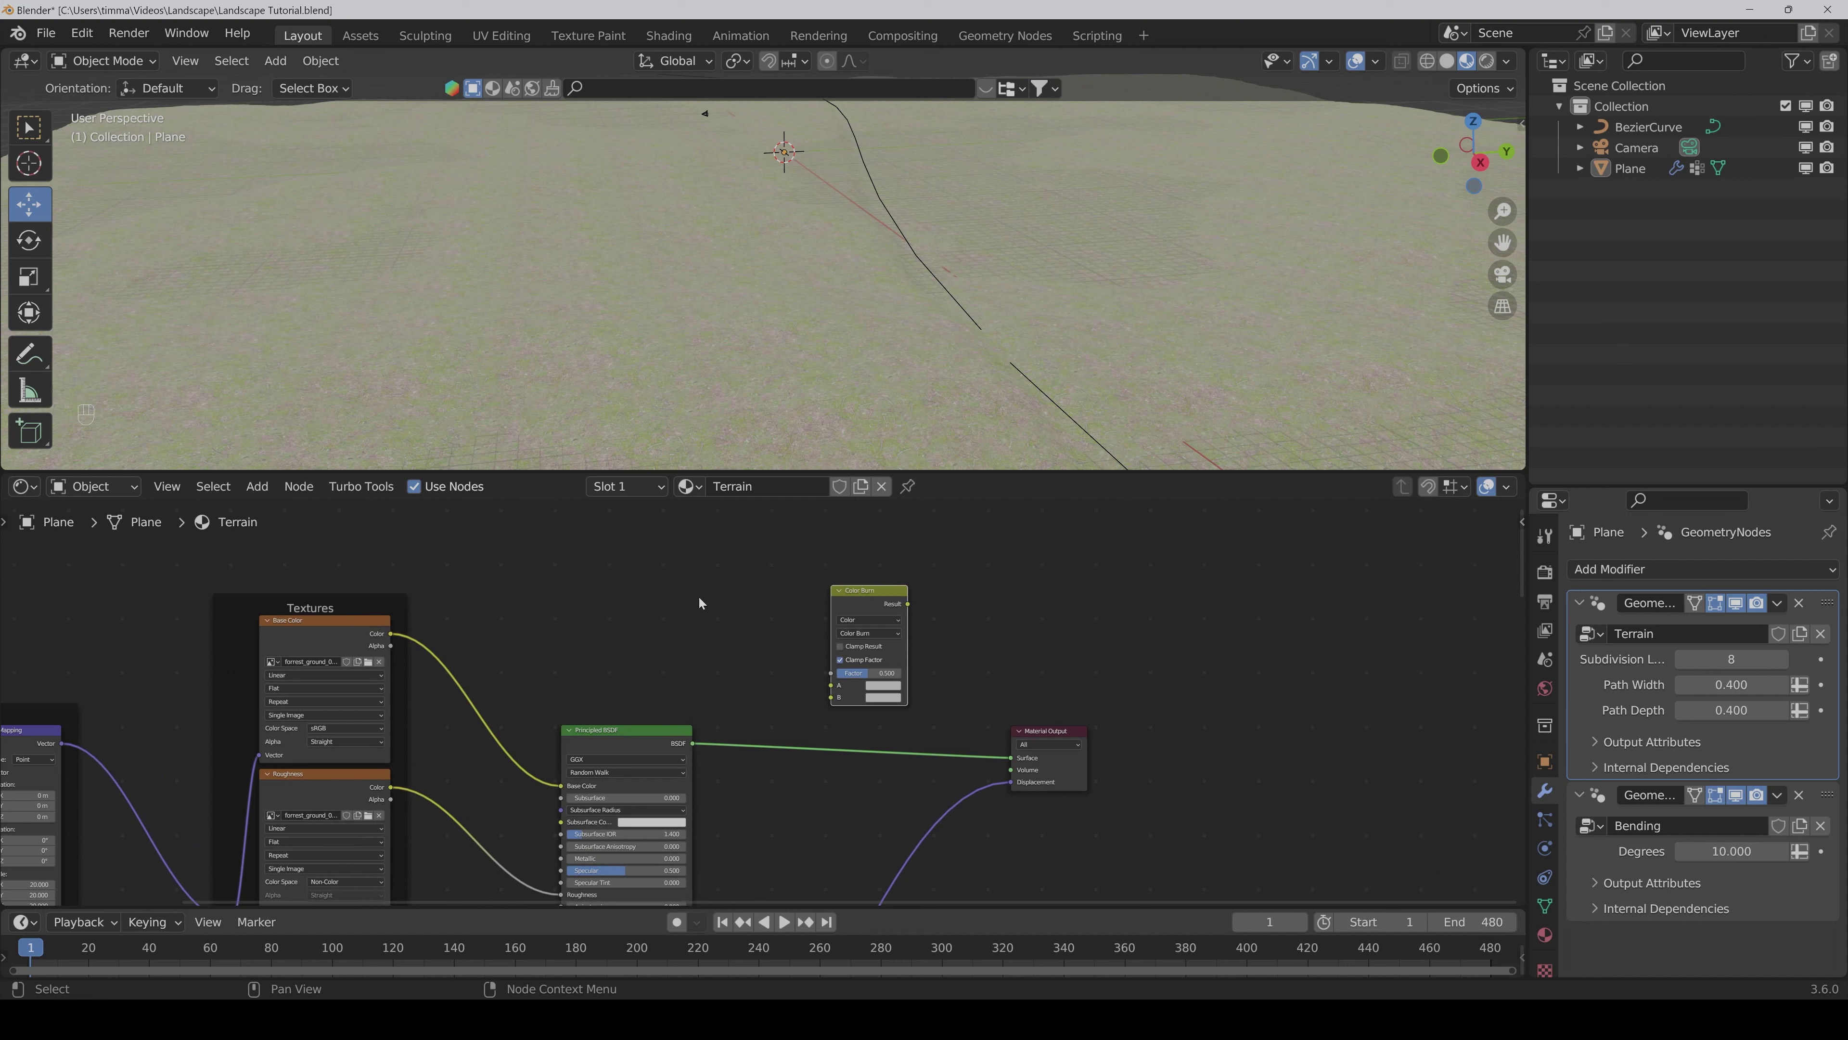
Step: Add a Color Ramp node and place it just before the Color Burn node
key(ctrl+shift+a)
text(color)
key(Down)
key(Return)
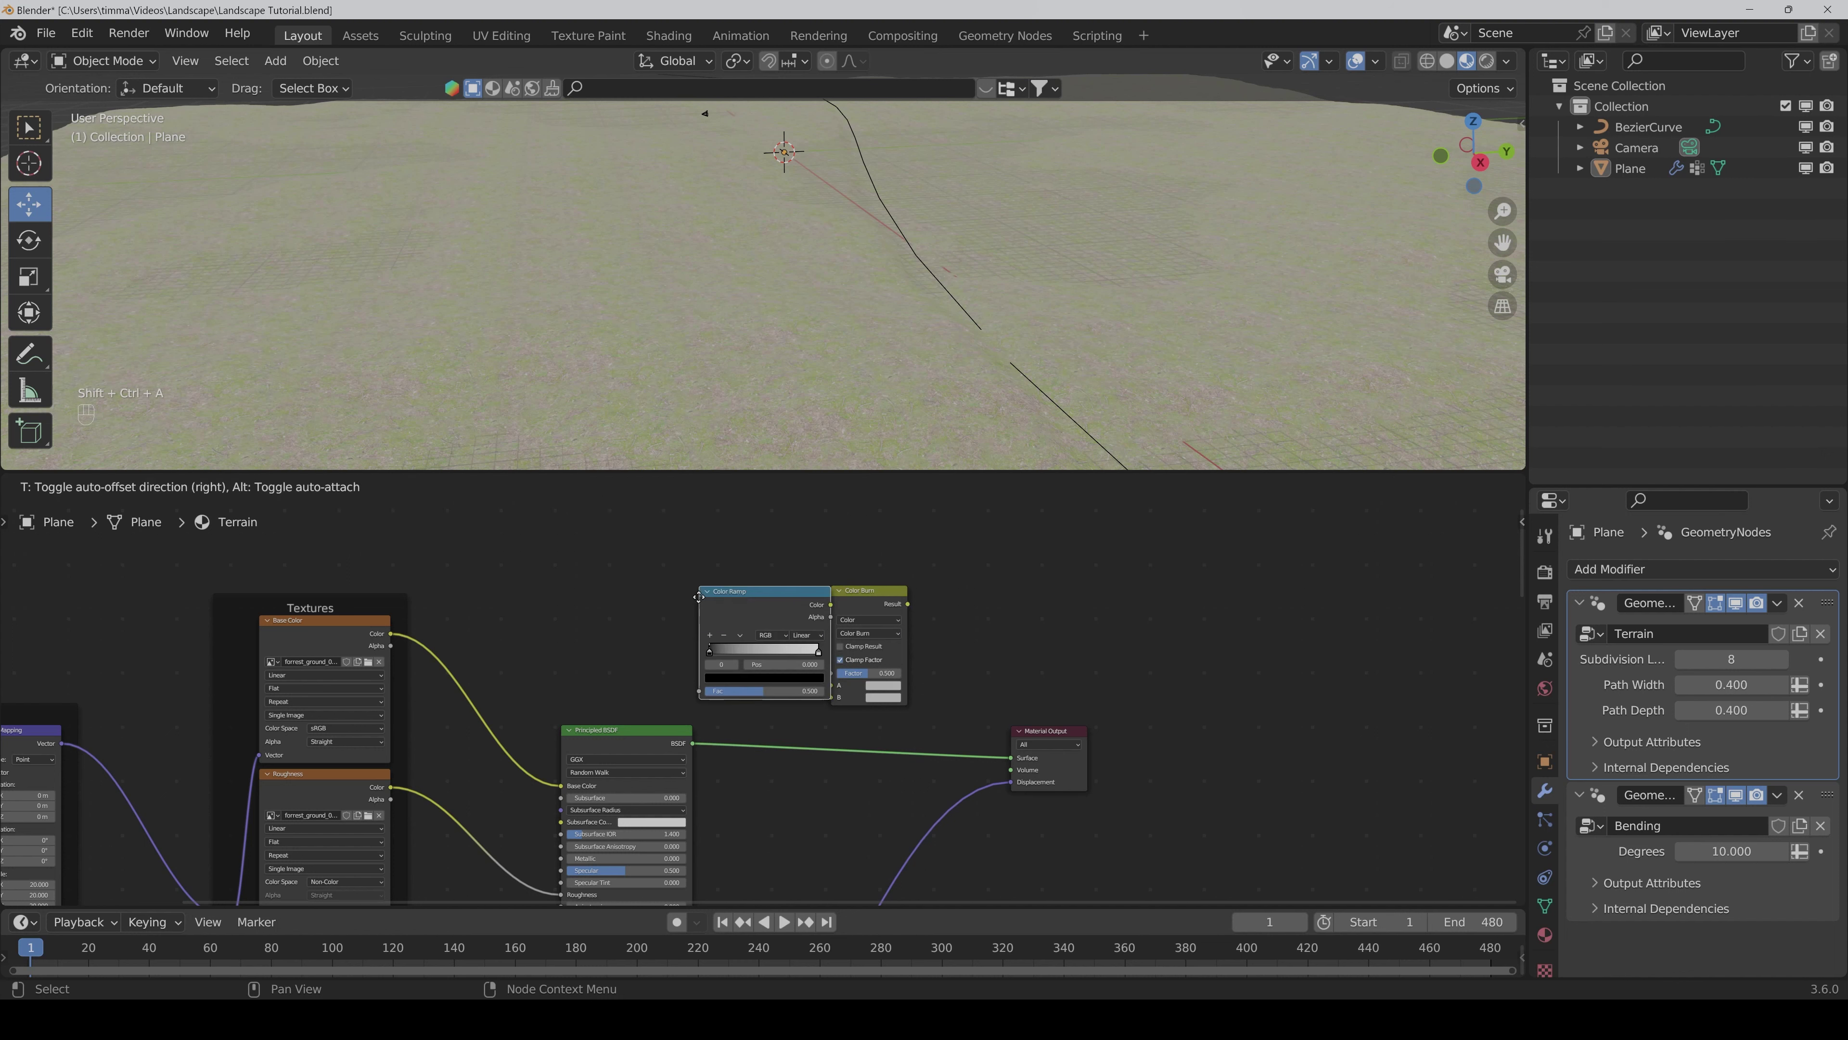
click(662, 585)
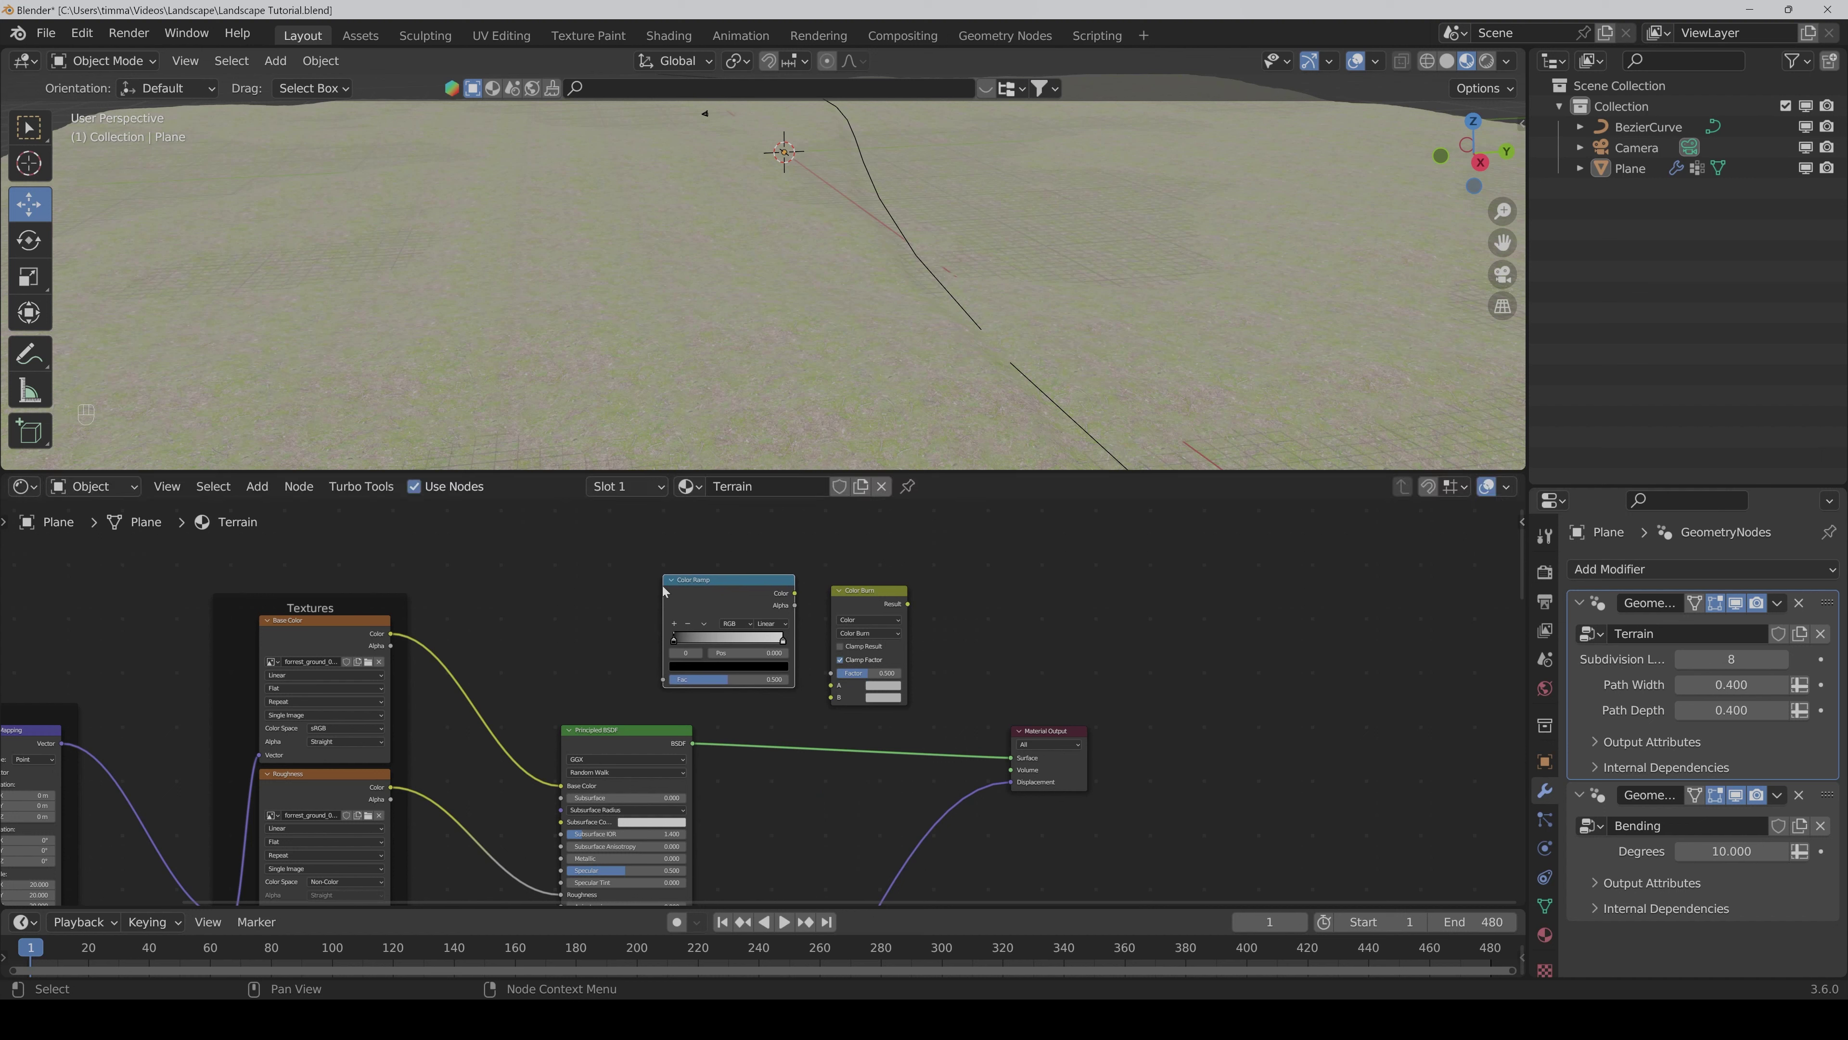
Step: Add an Attribute node, link its Color to the Color Ramp's Fac, and link the ramp's Color to Color Burn's A
click(511, 571)
key(ctrl+shift+a)
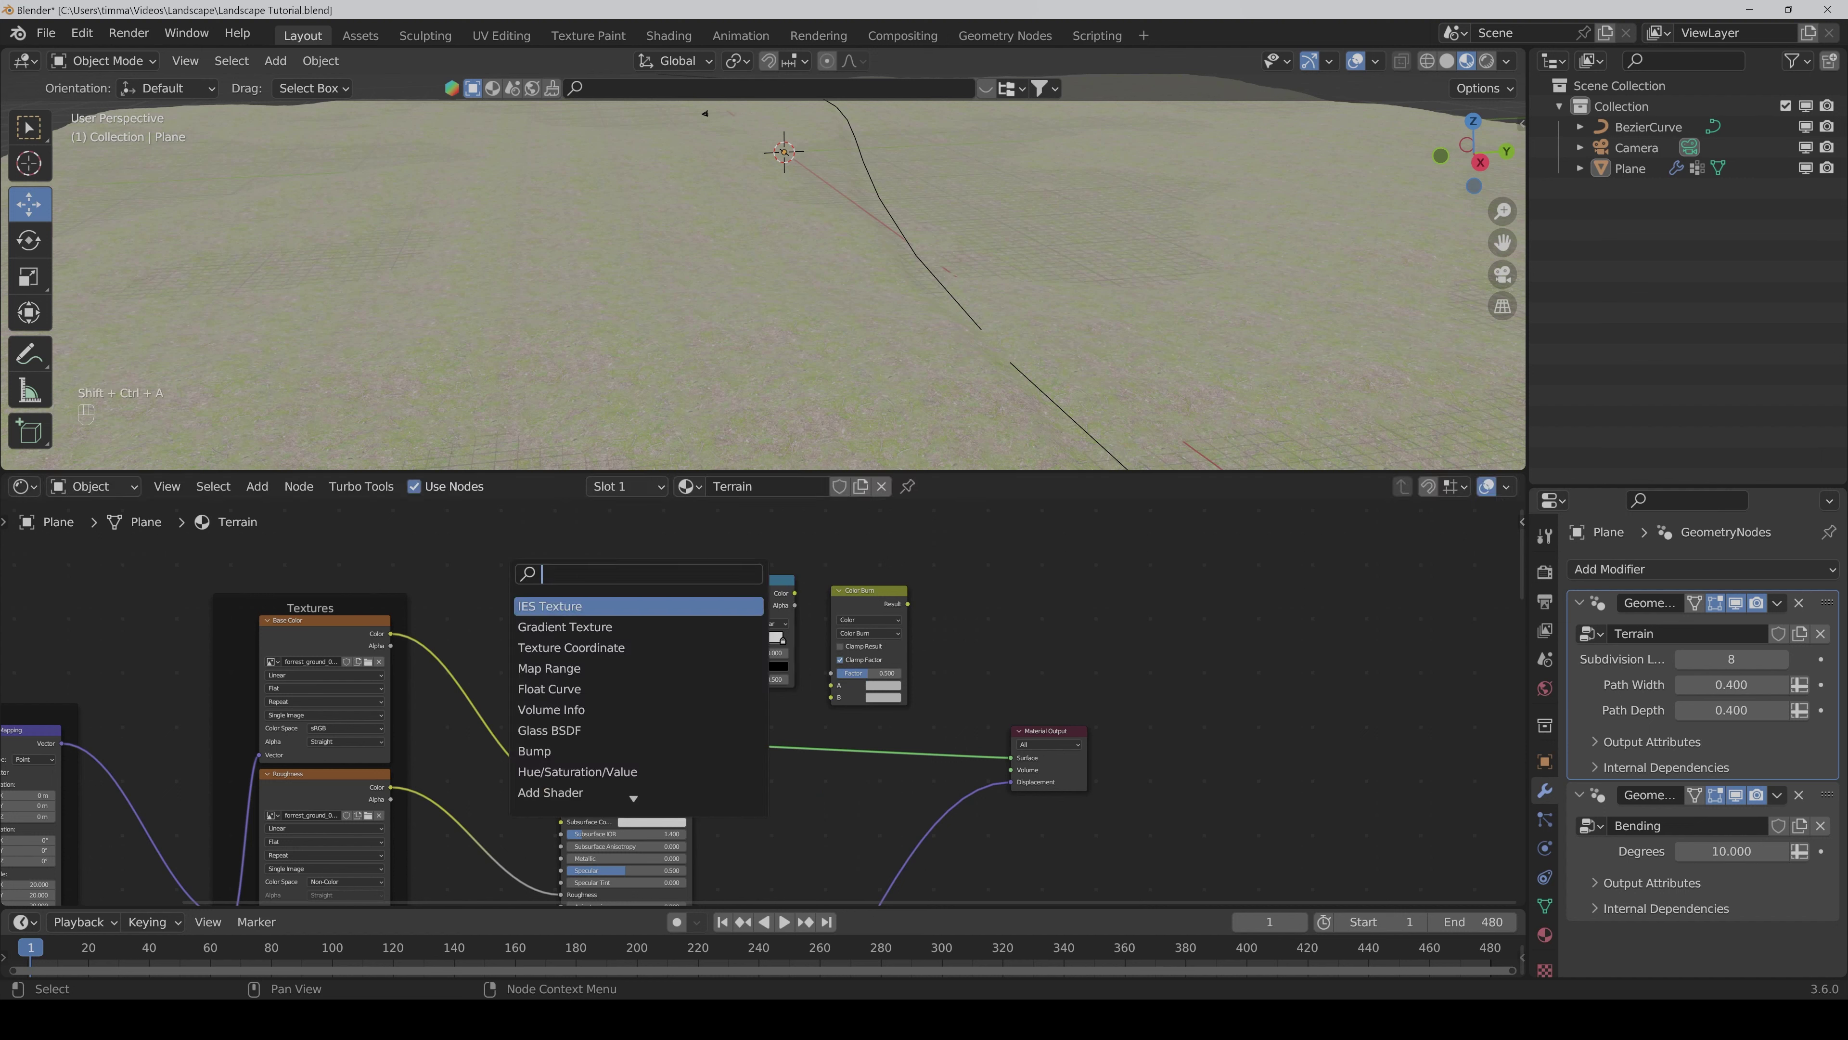
text(att)
key(Return)
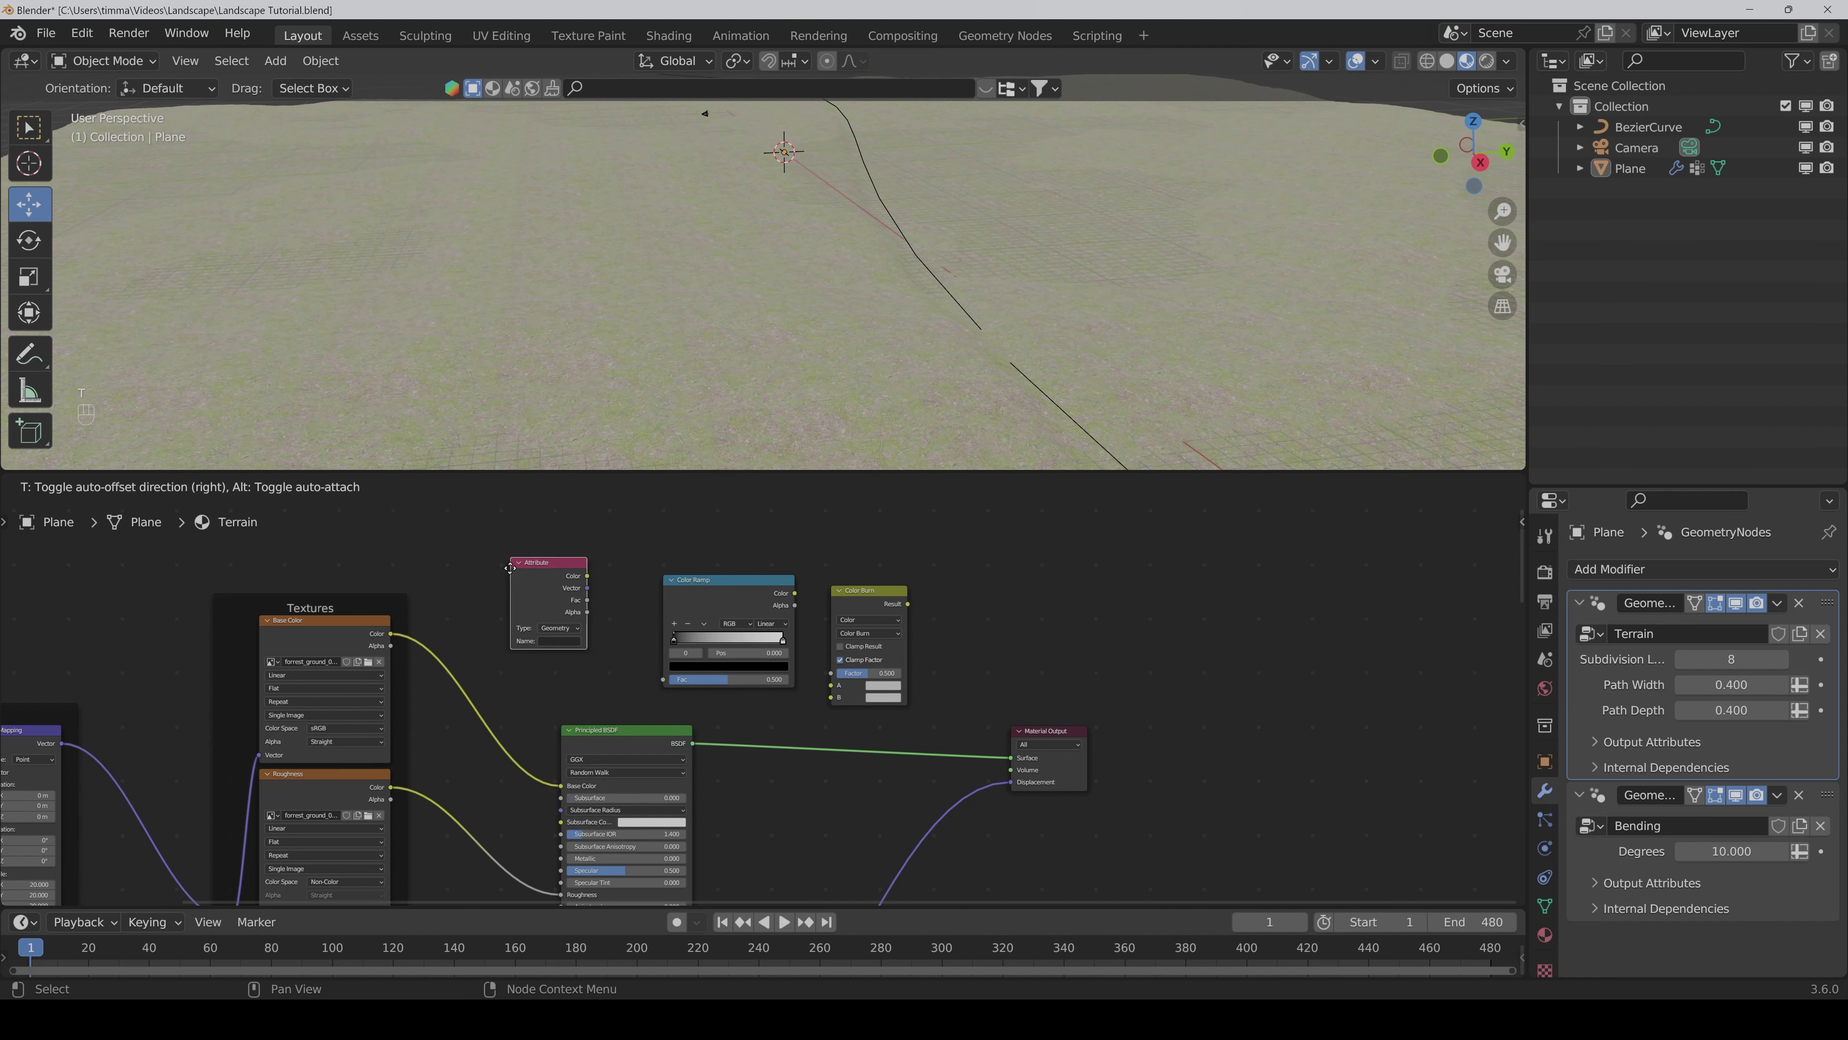
click(537, 588)
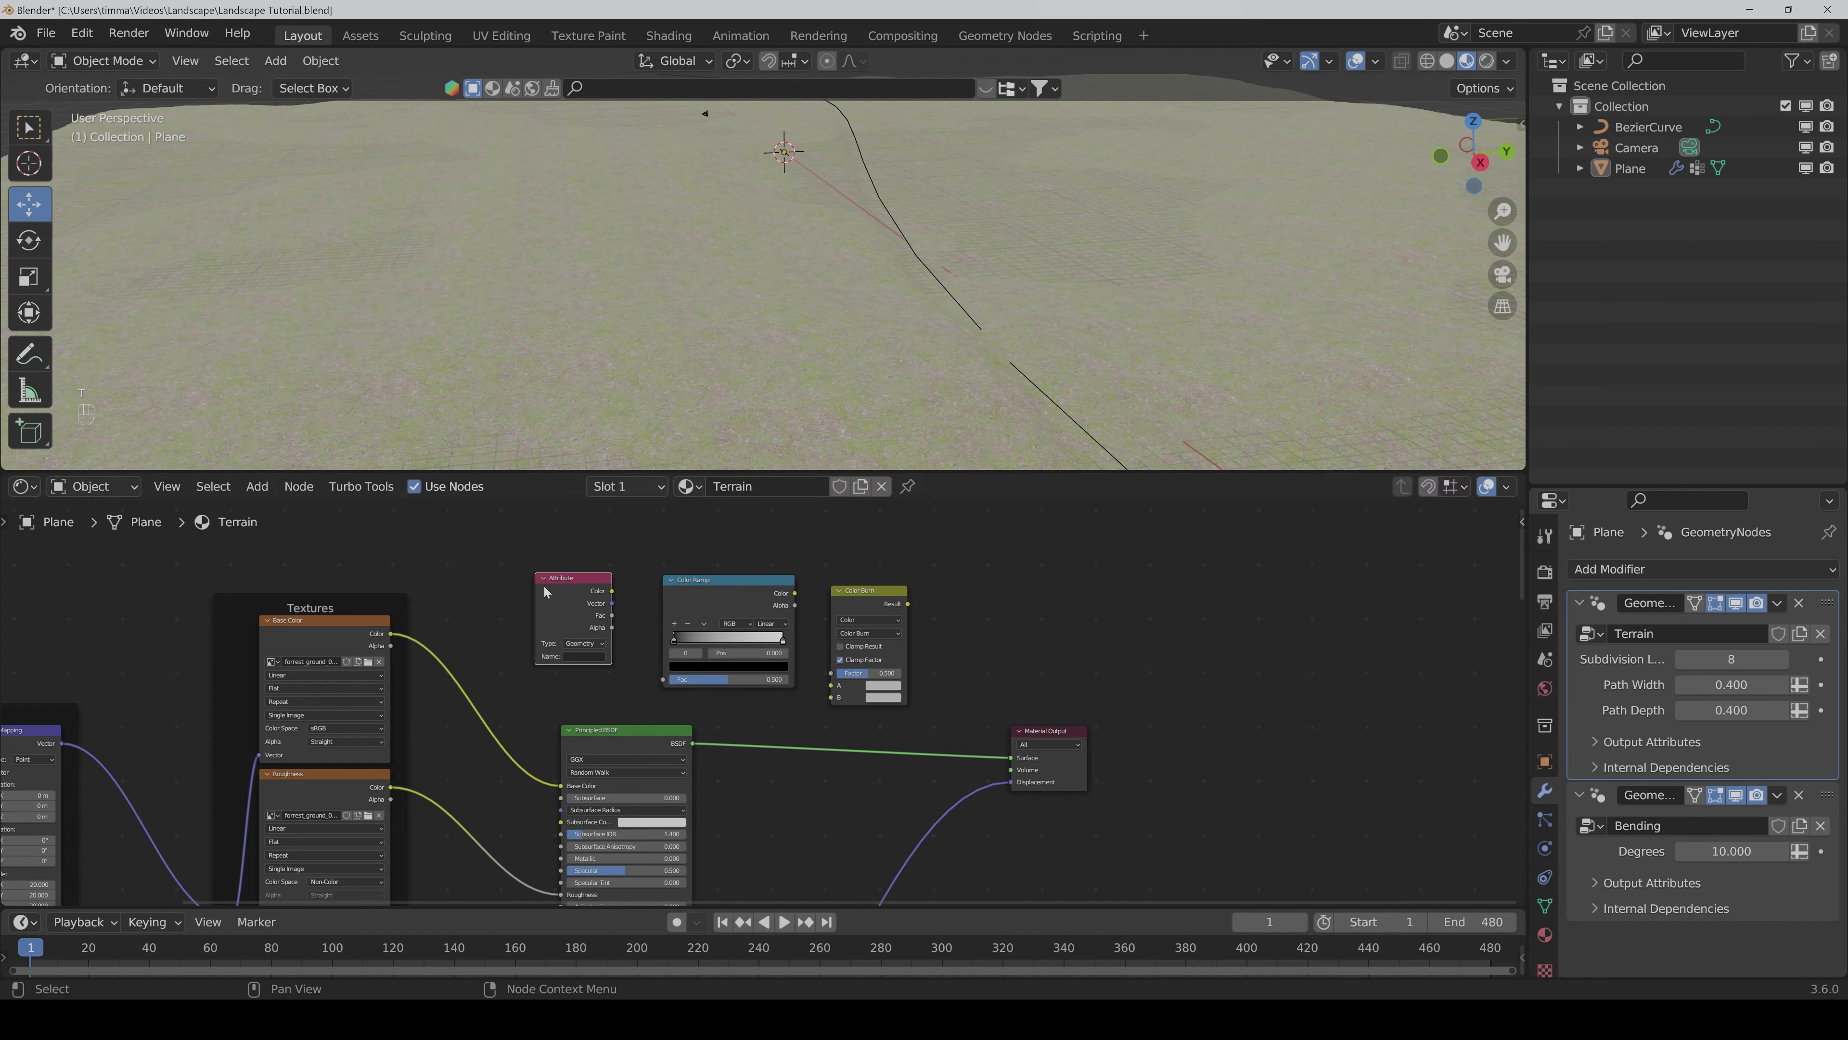
drag(612, 591, 665, 680)
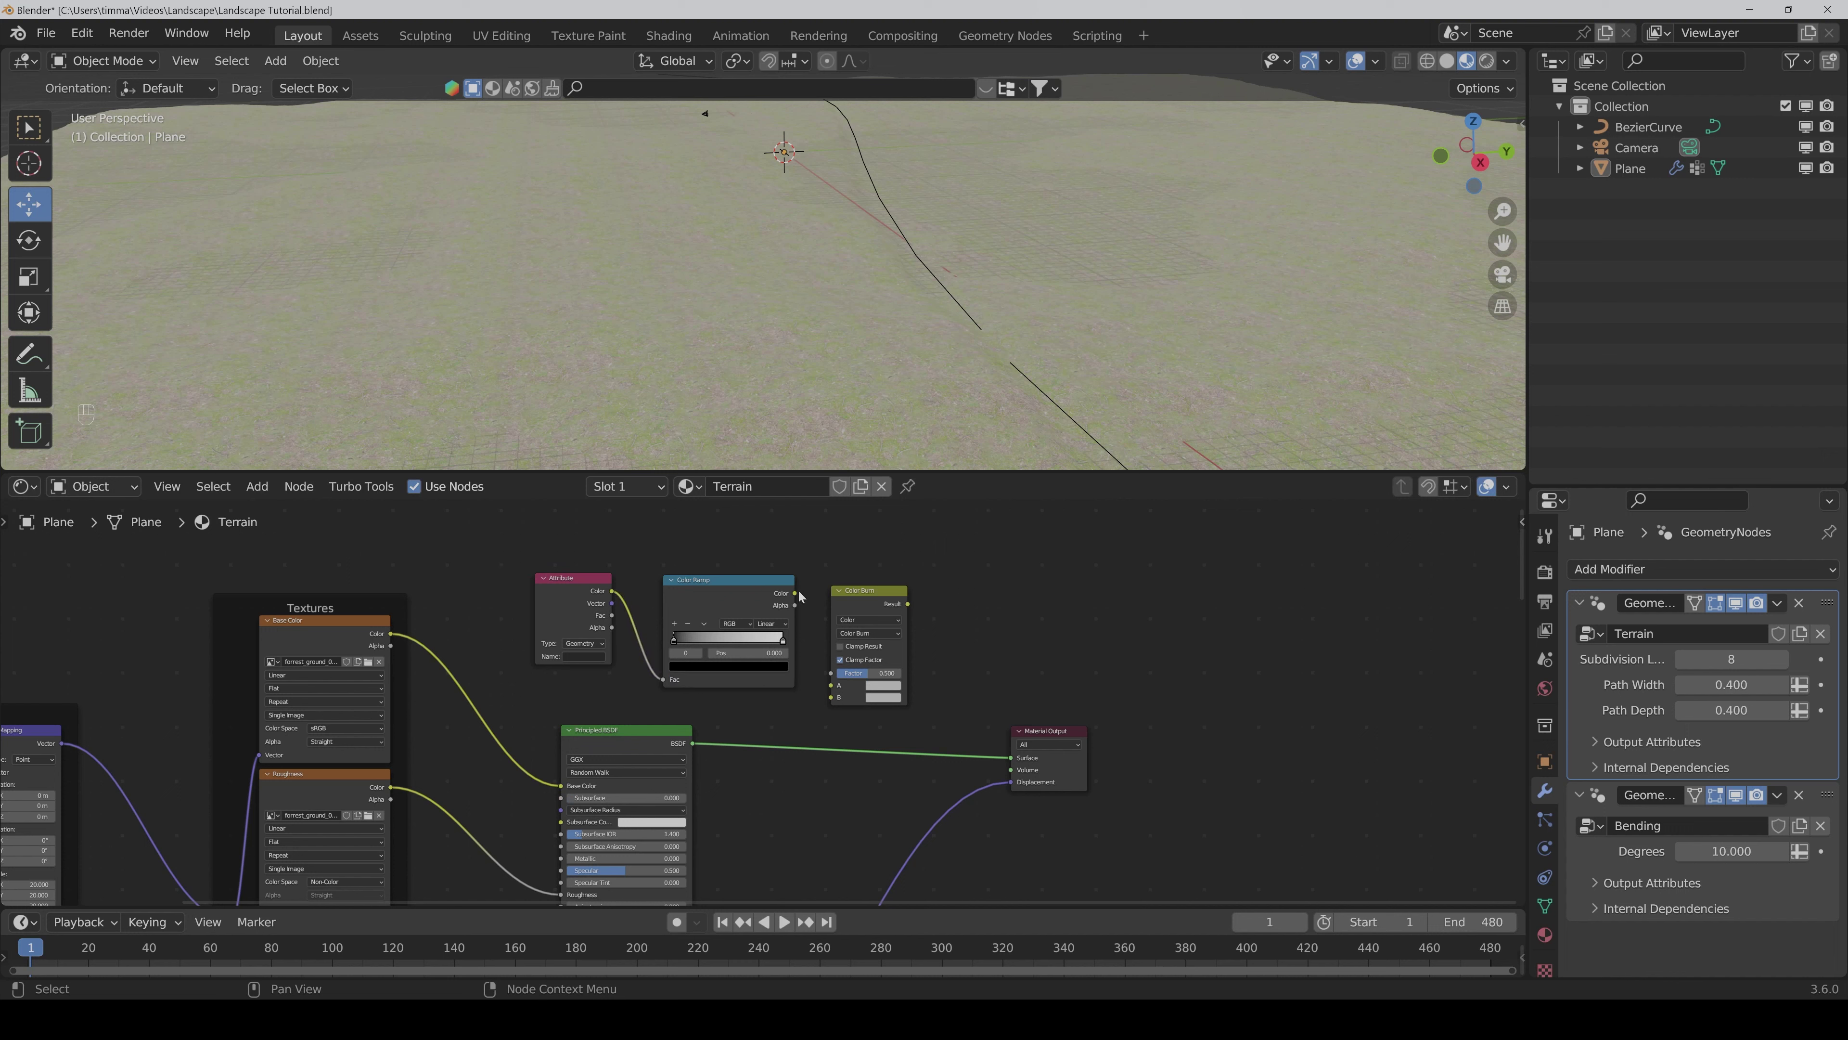
drag(795, 593, 843, 689)
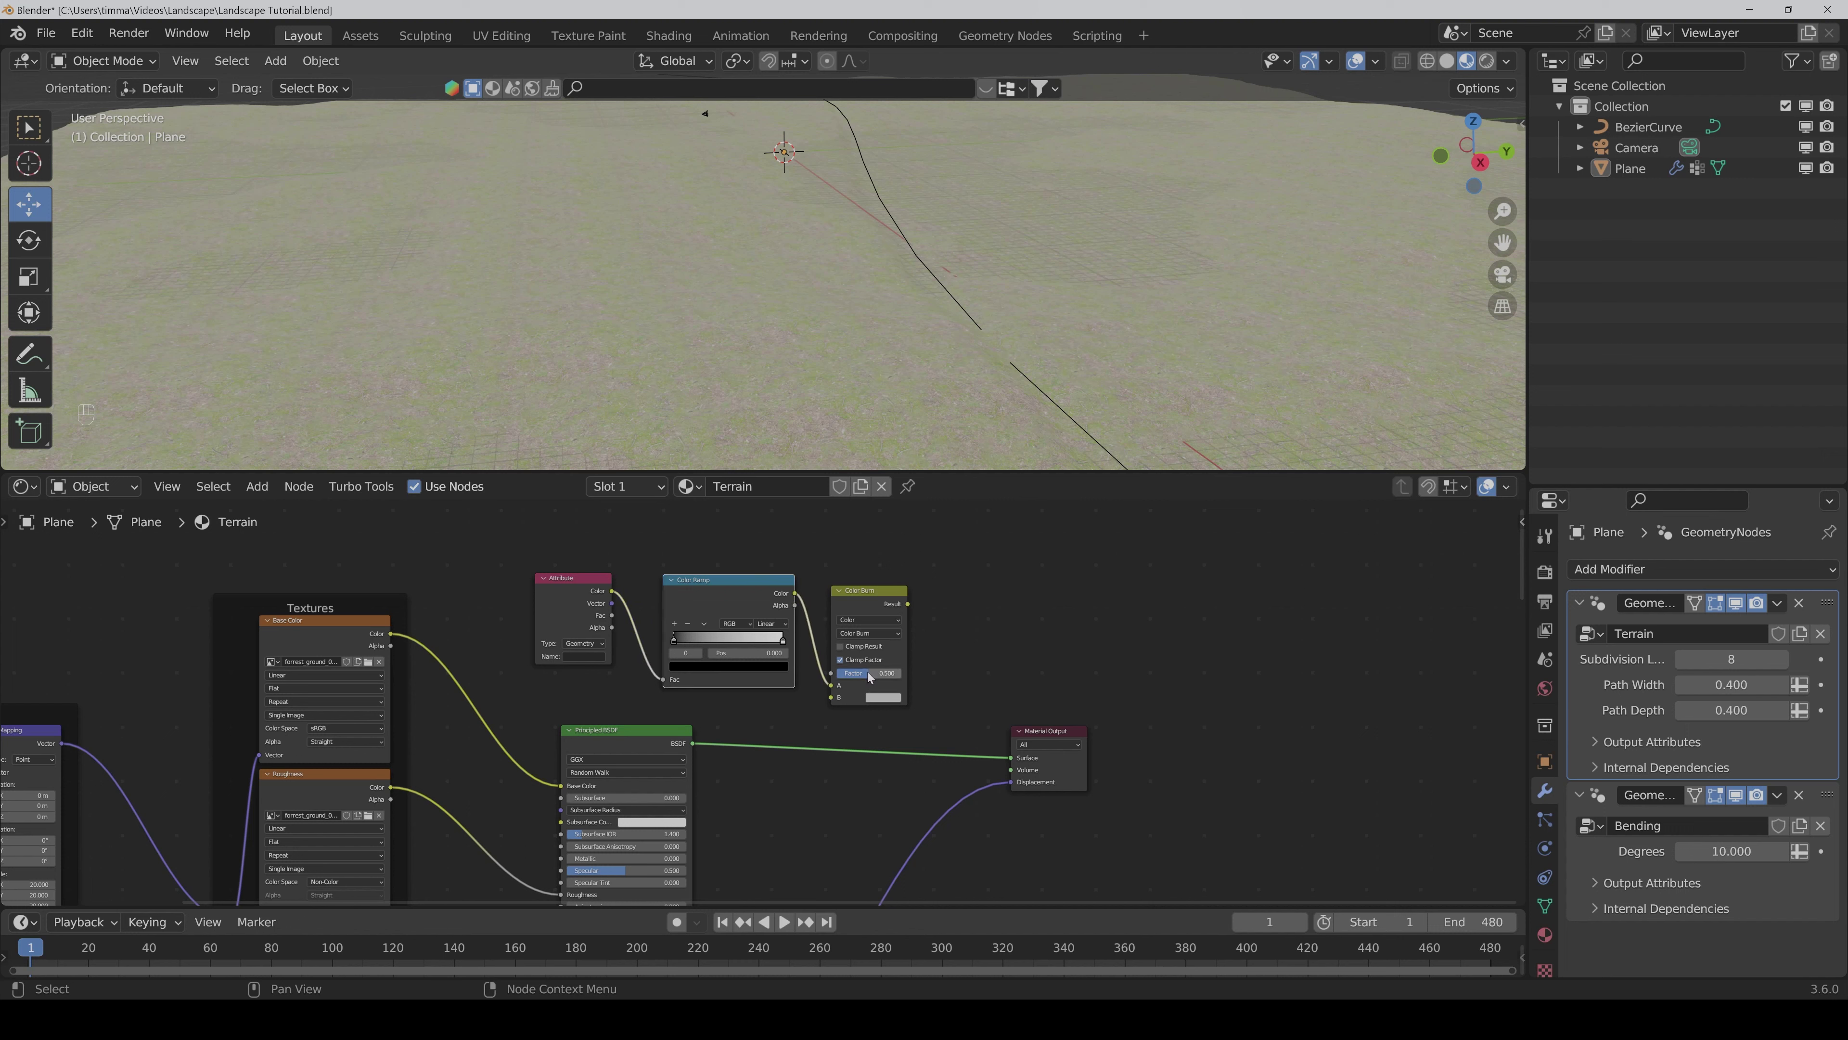
Step: Set the Color Burn node's factor to 0.68
click(870, 677)
key(BackSpace)
text(0.68)
key(Return)
Step: Move the Color Ramp's white stop toward the black one and set its position to 0.22
drag(784, 641, 681, 650)
click(747, 657)
text(.2)
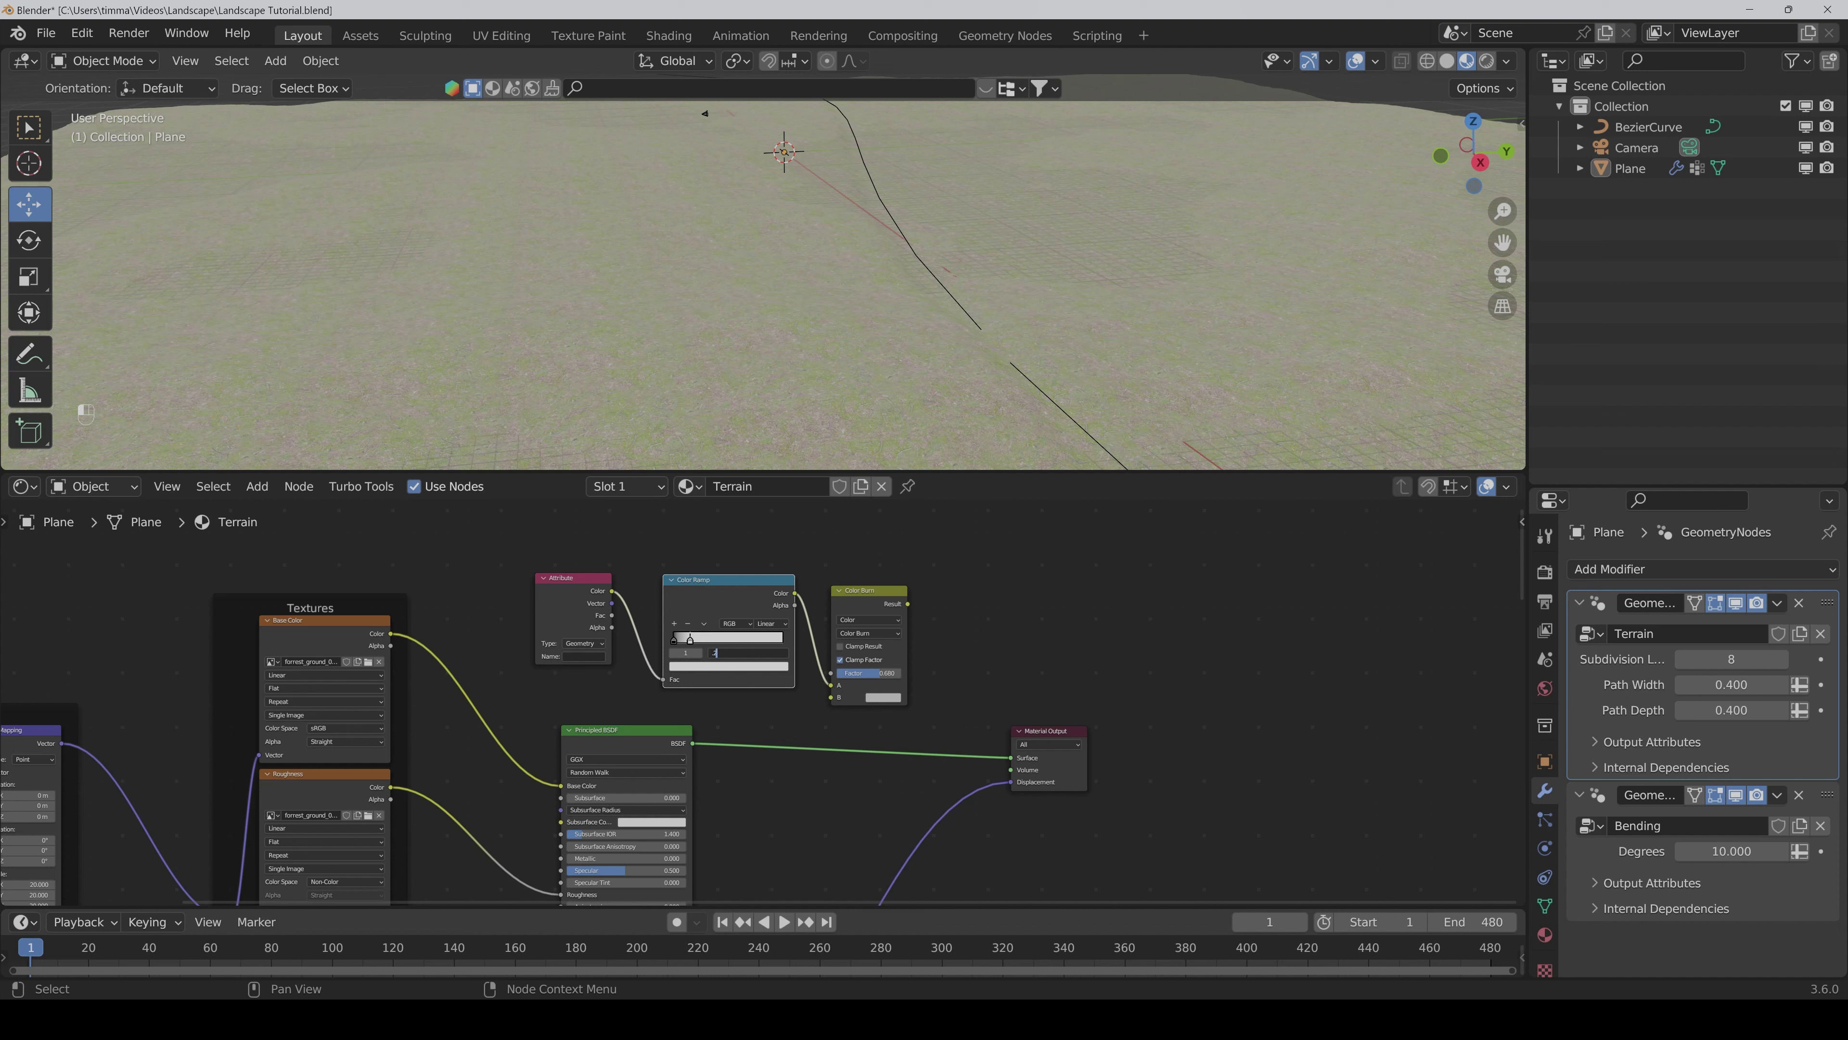
text(2)
key(Return)
scroll(1158, 629, up, 2)
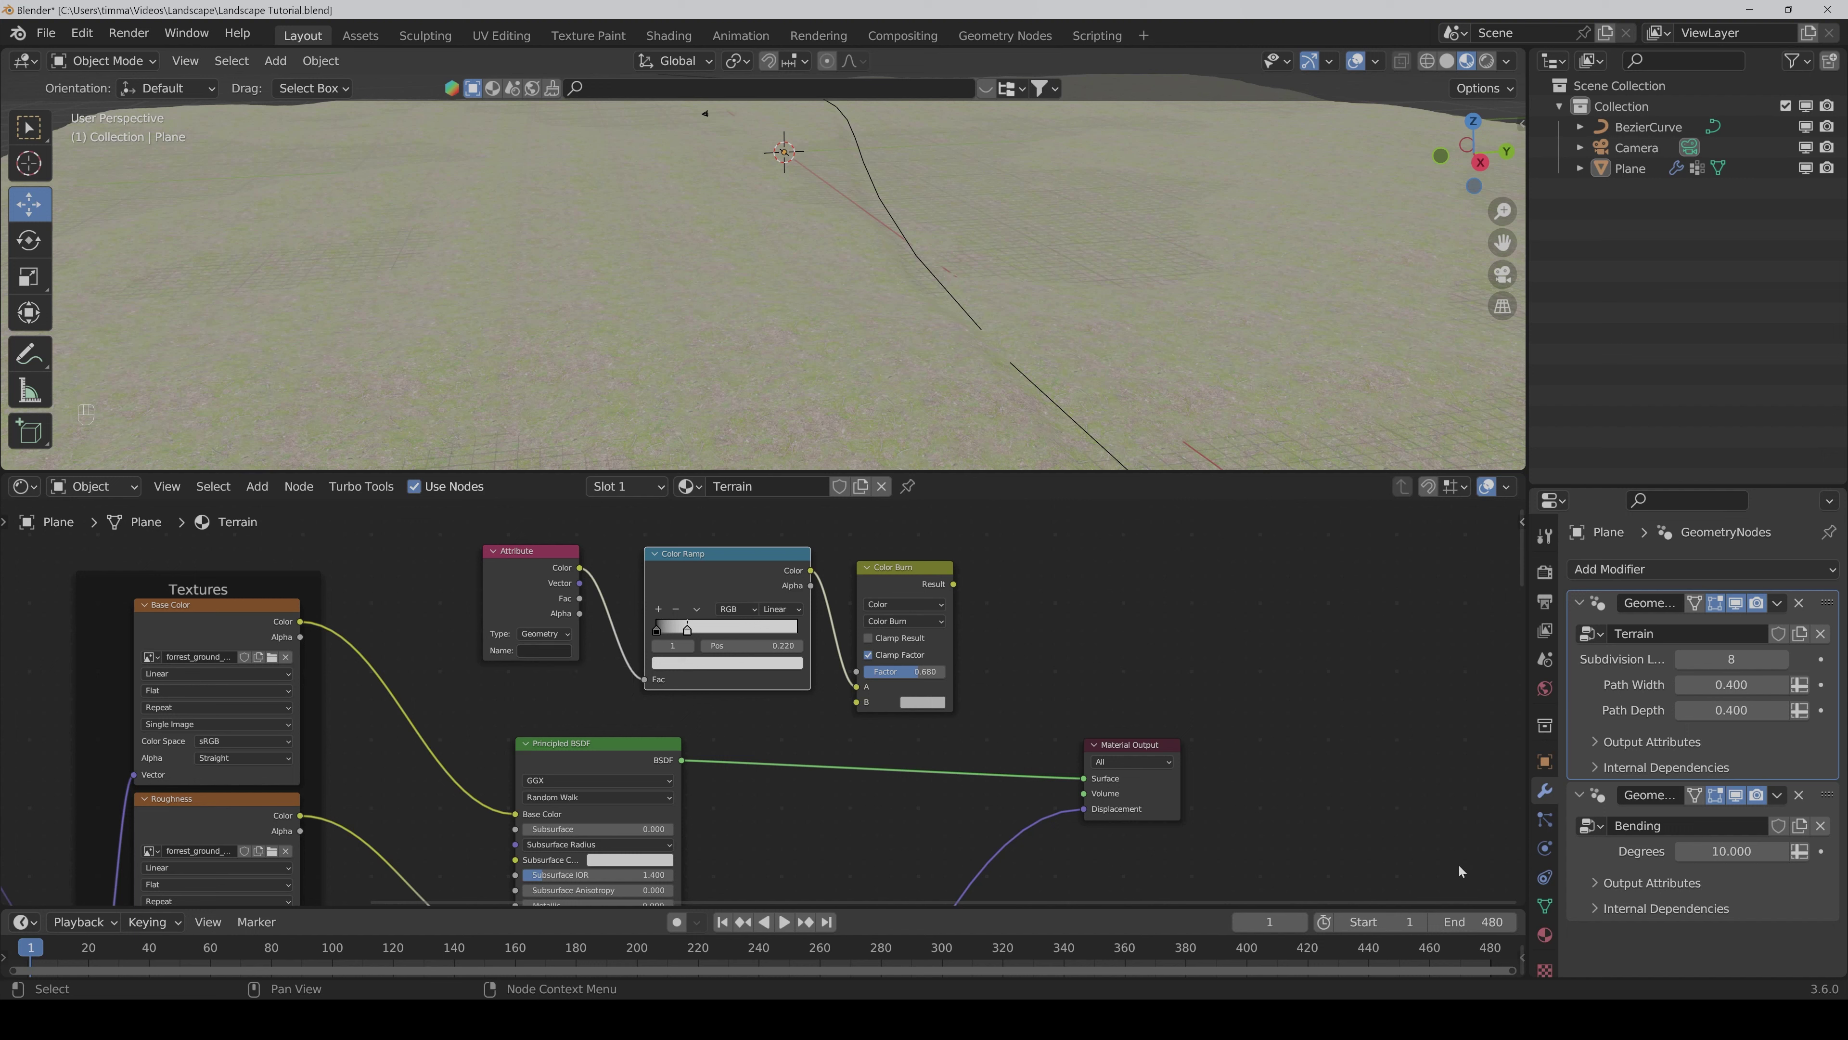
Step: Set the Attribute node's name to the vertex group name Path
click(1546, 907)
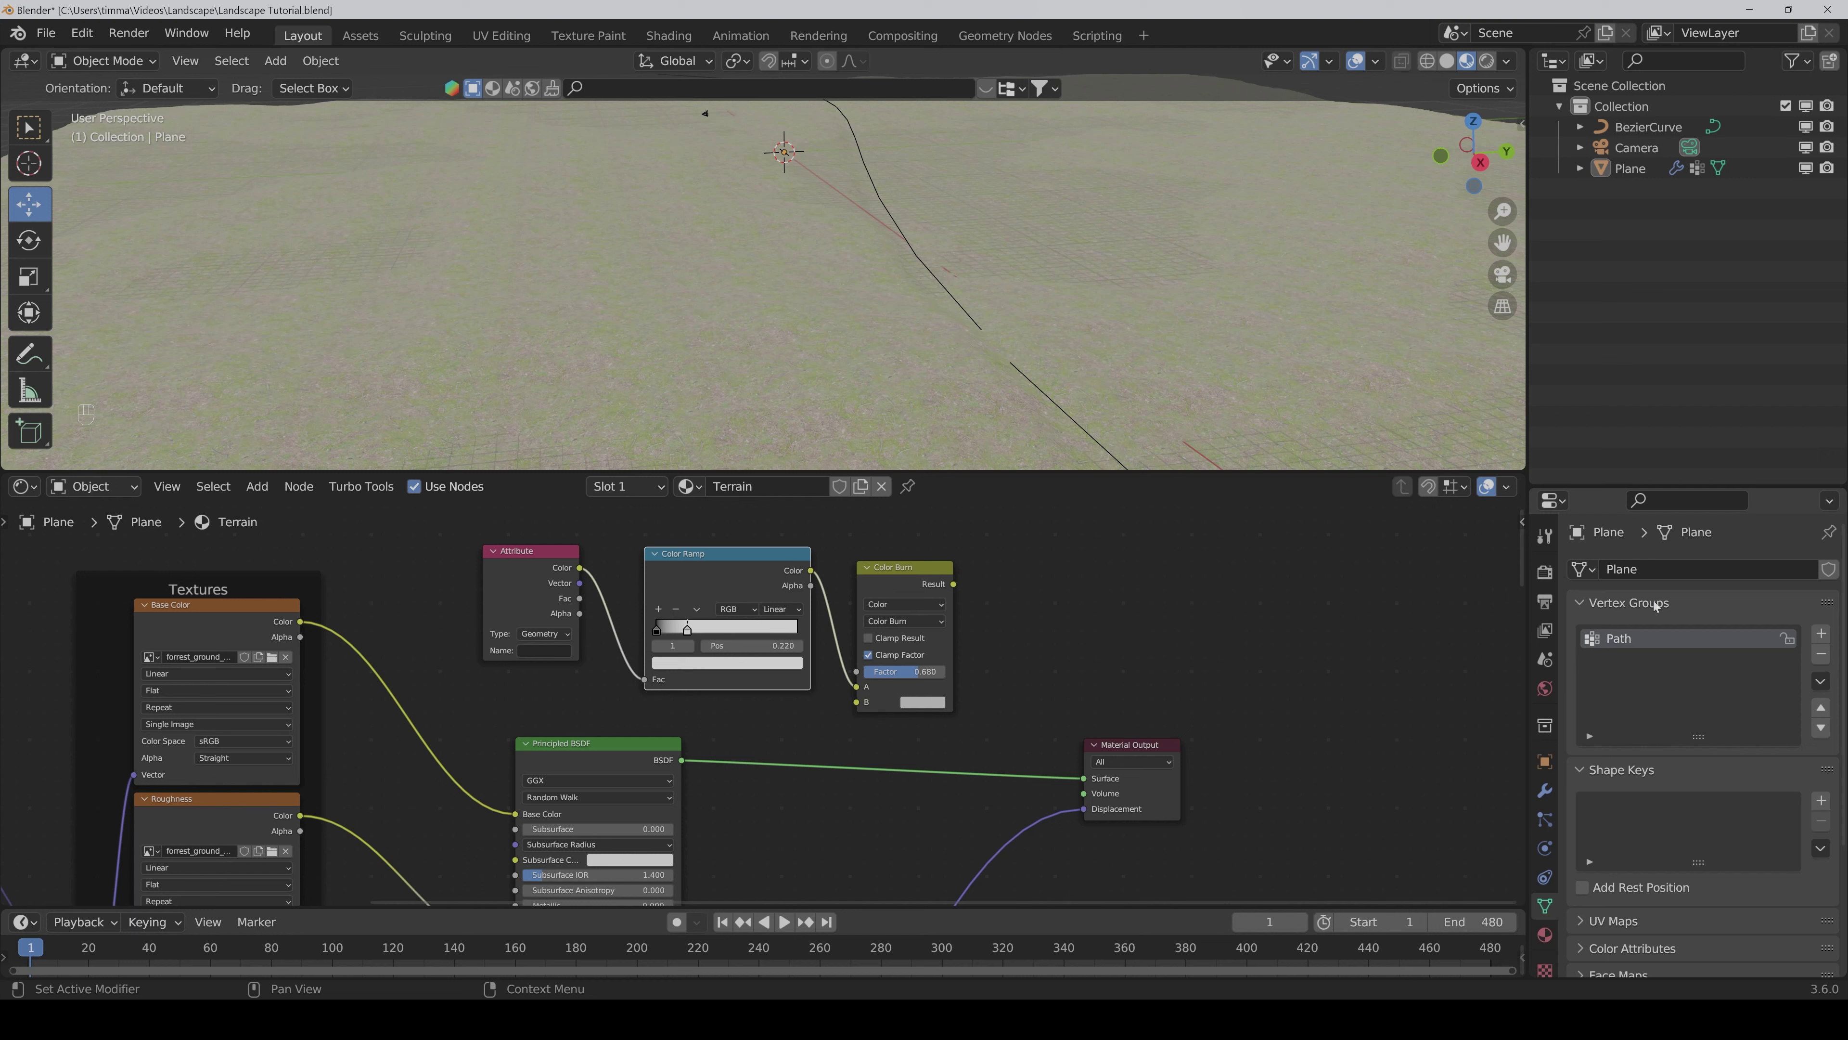
click(569, 651)
text(Path)
key(Return)
click(1192, 630)
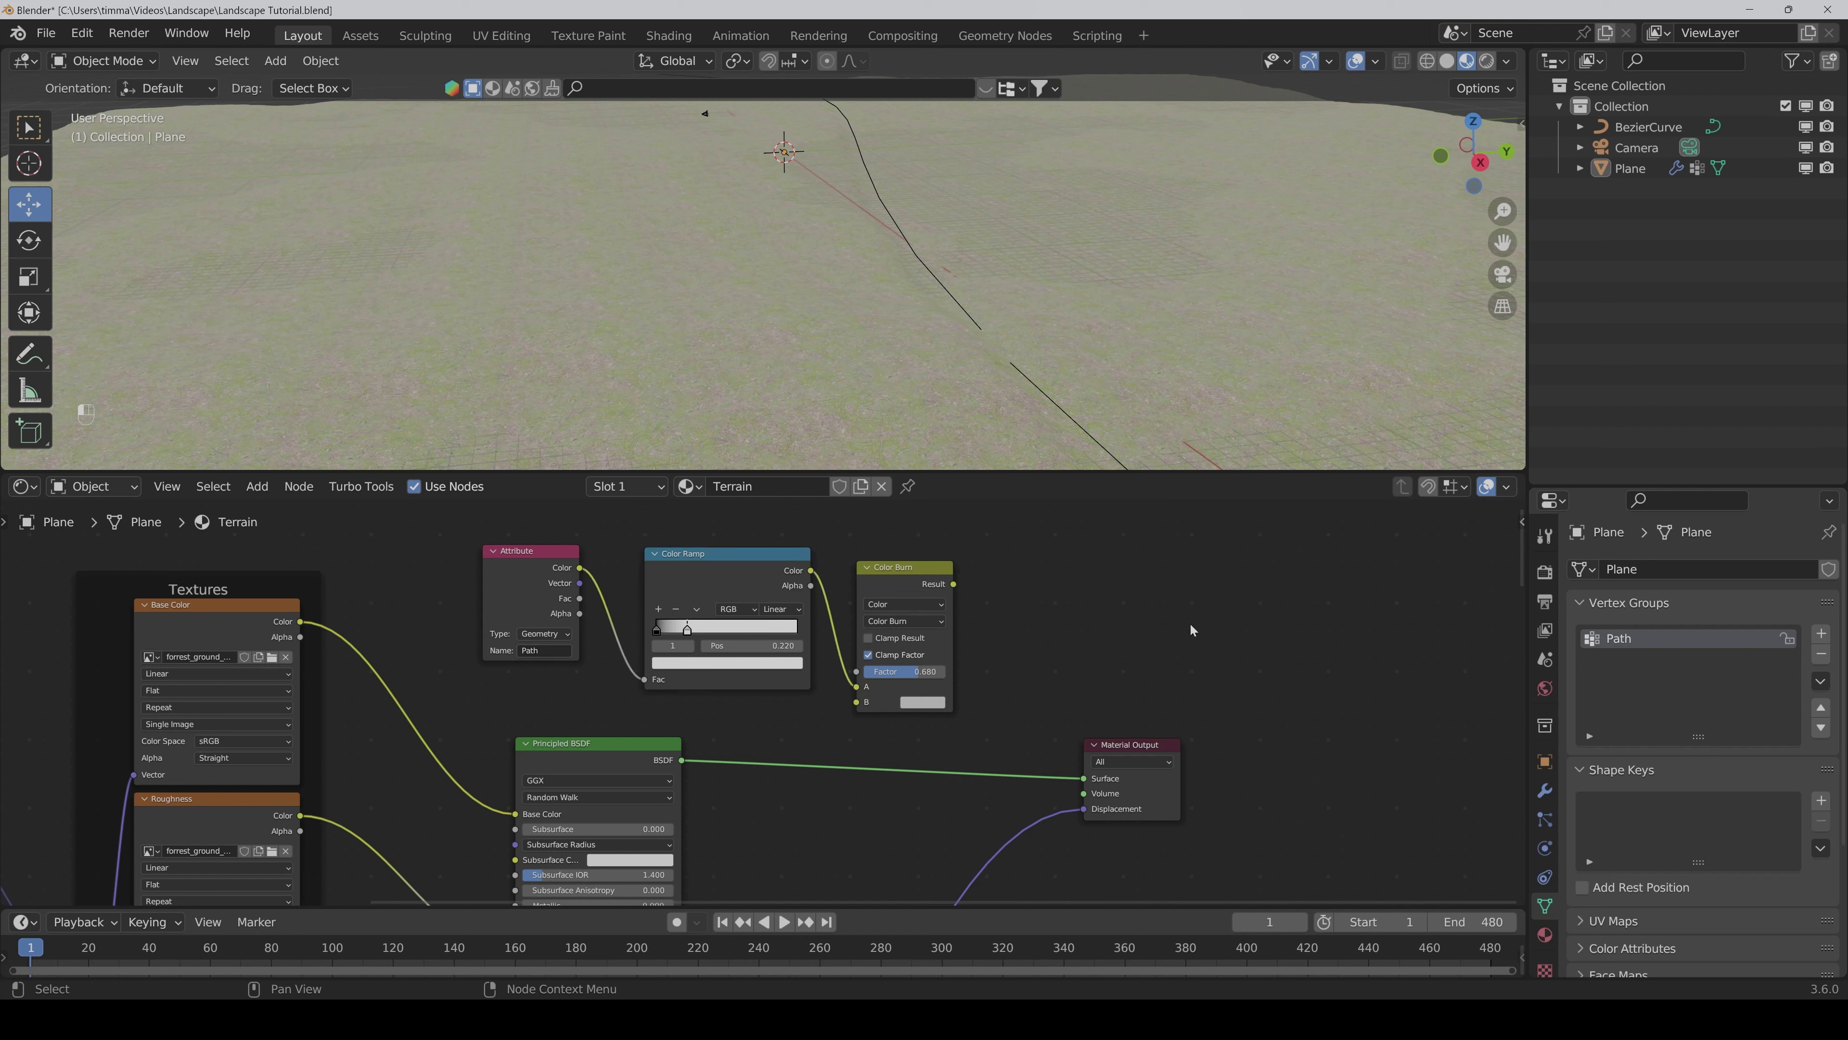
Step: Move the Material Output node farther from the Principled BSDF to make room for another node
scroll(1156, 681, down, 3)
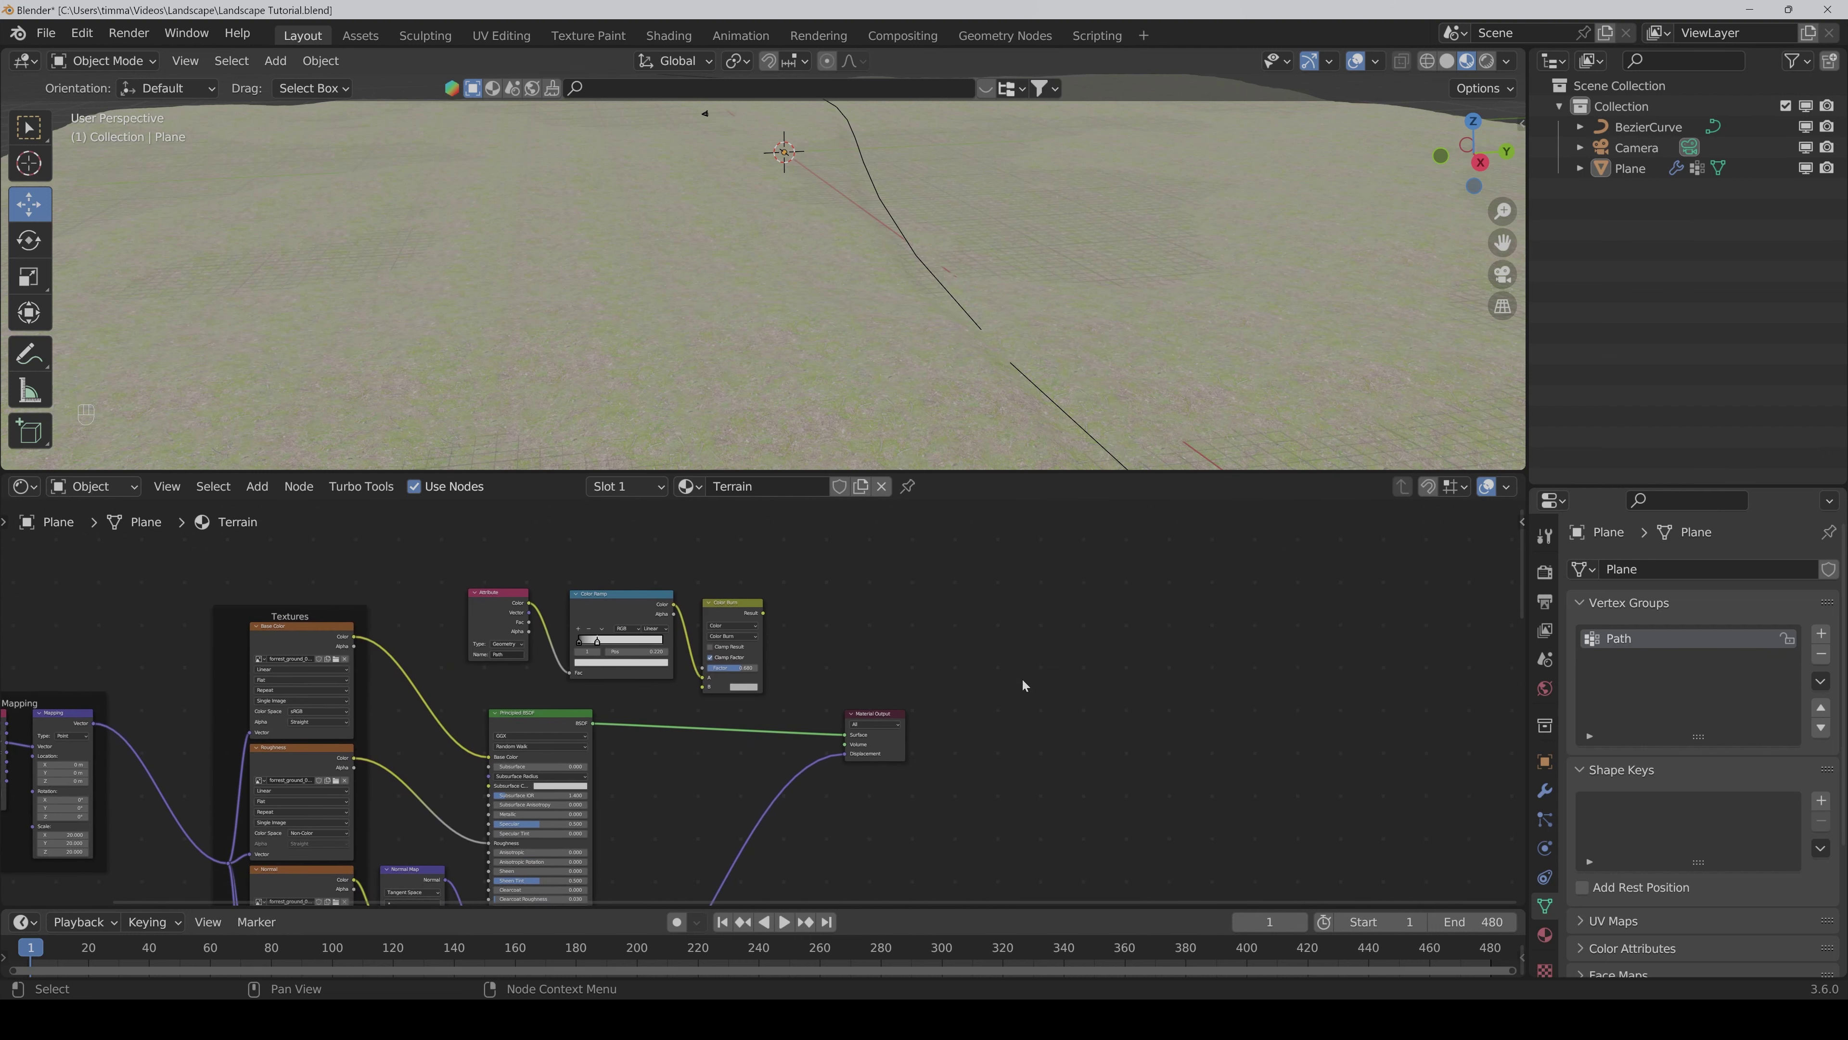
drag(875, 719, 980, 744)
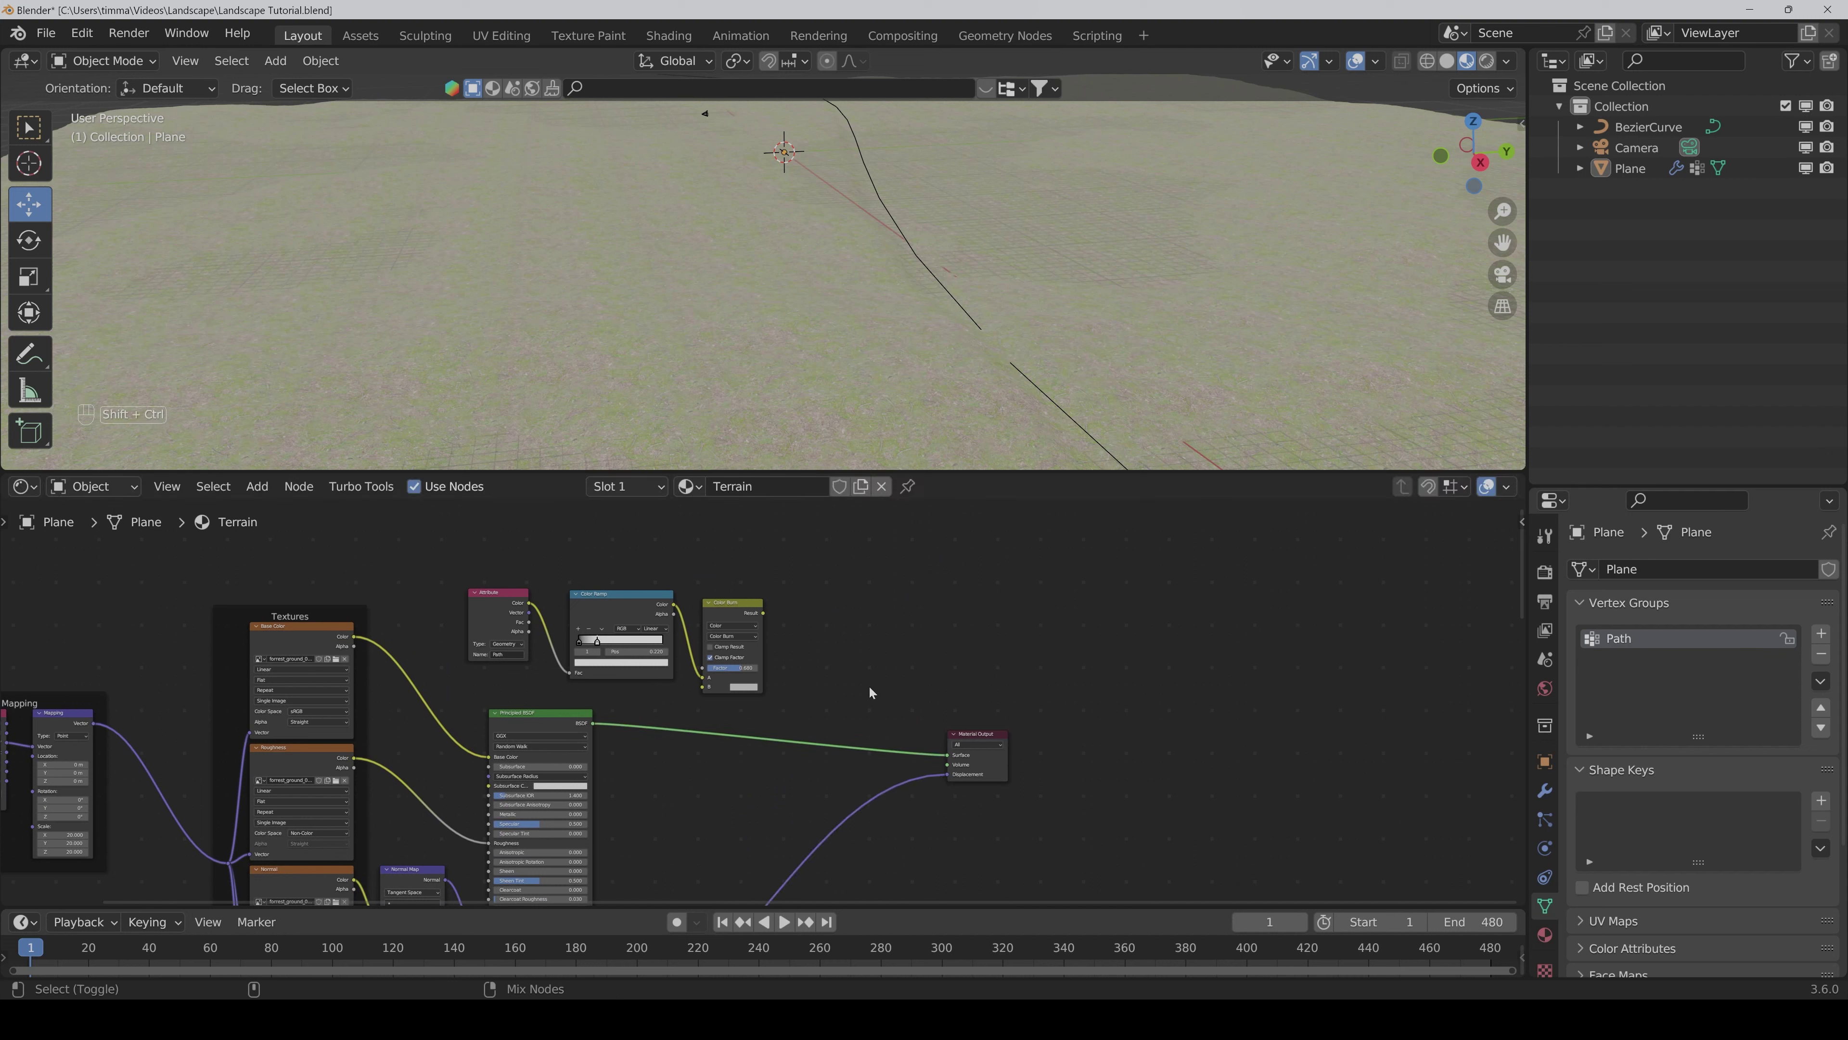
key(shift+ctrl+a)
text(mix)
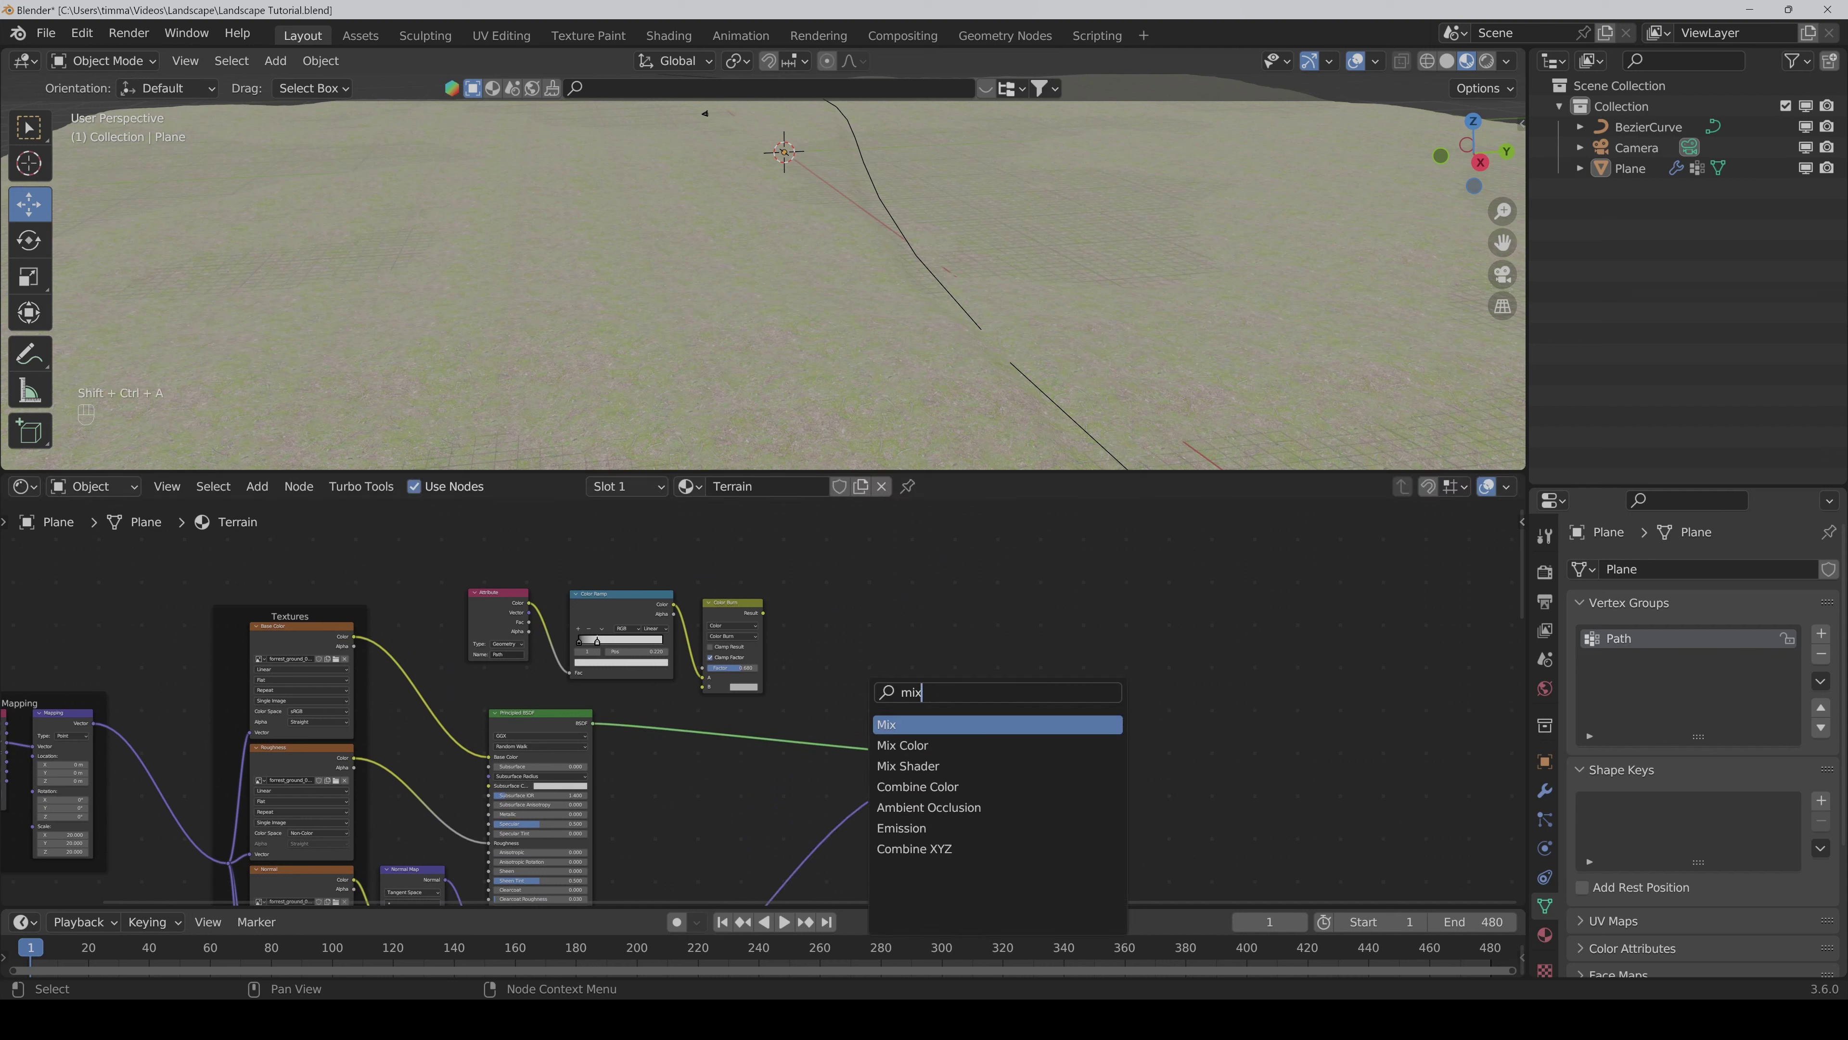
key(Return)
key(Escape)
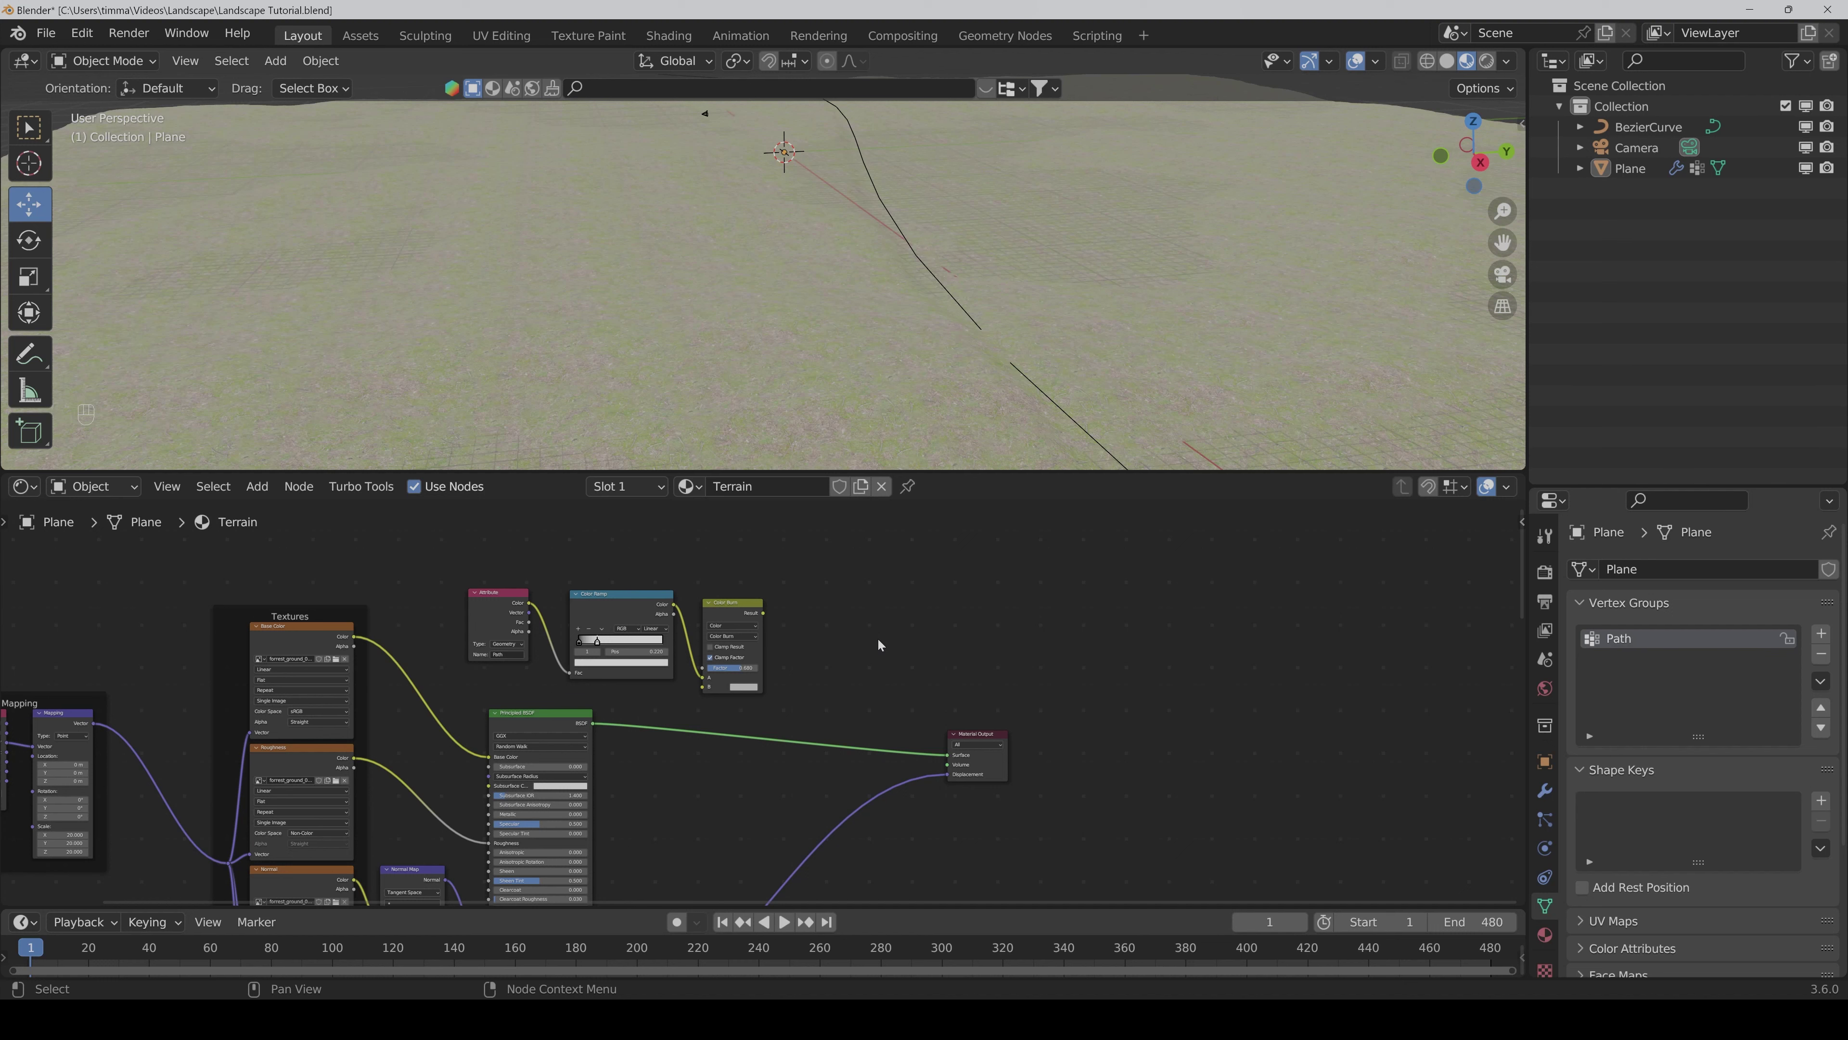
Step: Add a Mix Shader node on the link between the first Principled BSDF and the Material Output
key(shift+ctrl+a)
text(mix)
key(Down)
key(Down)
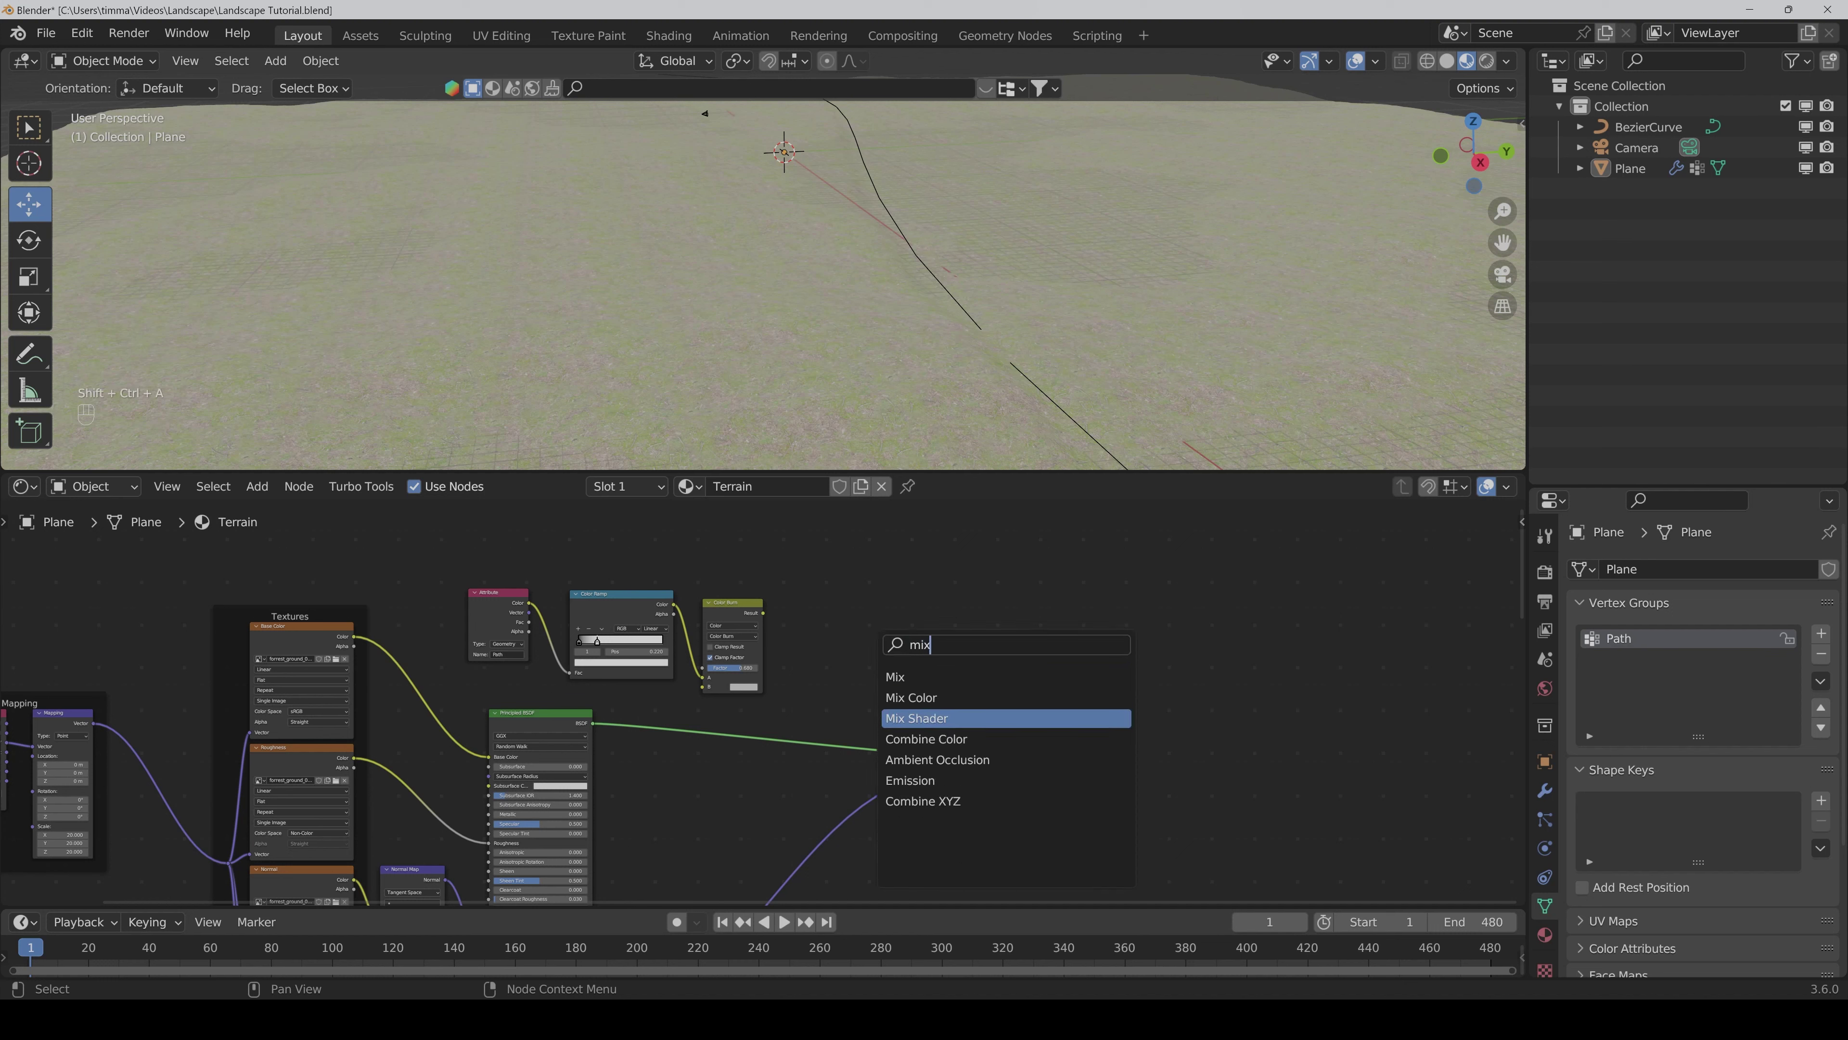
key(Return)
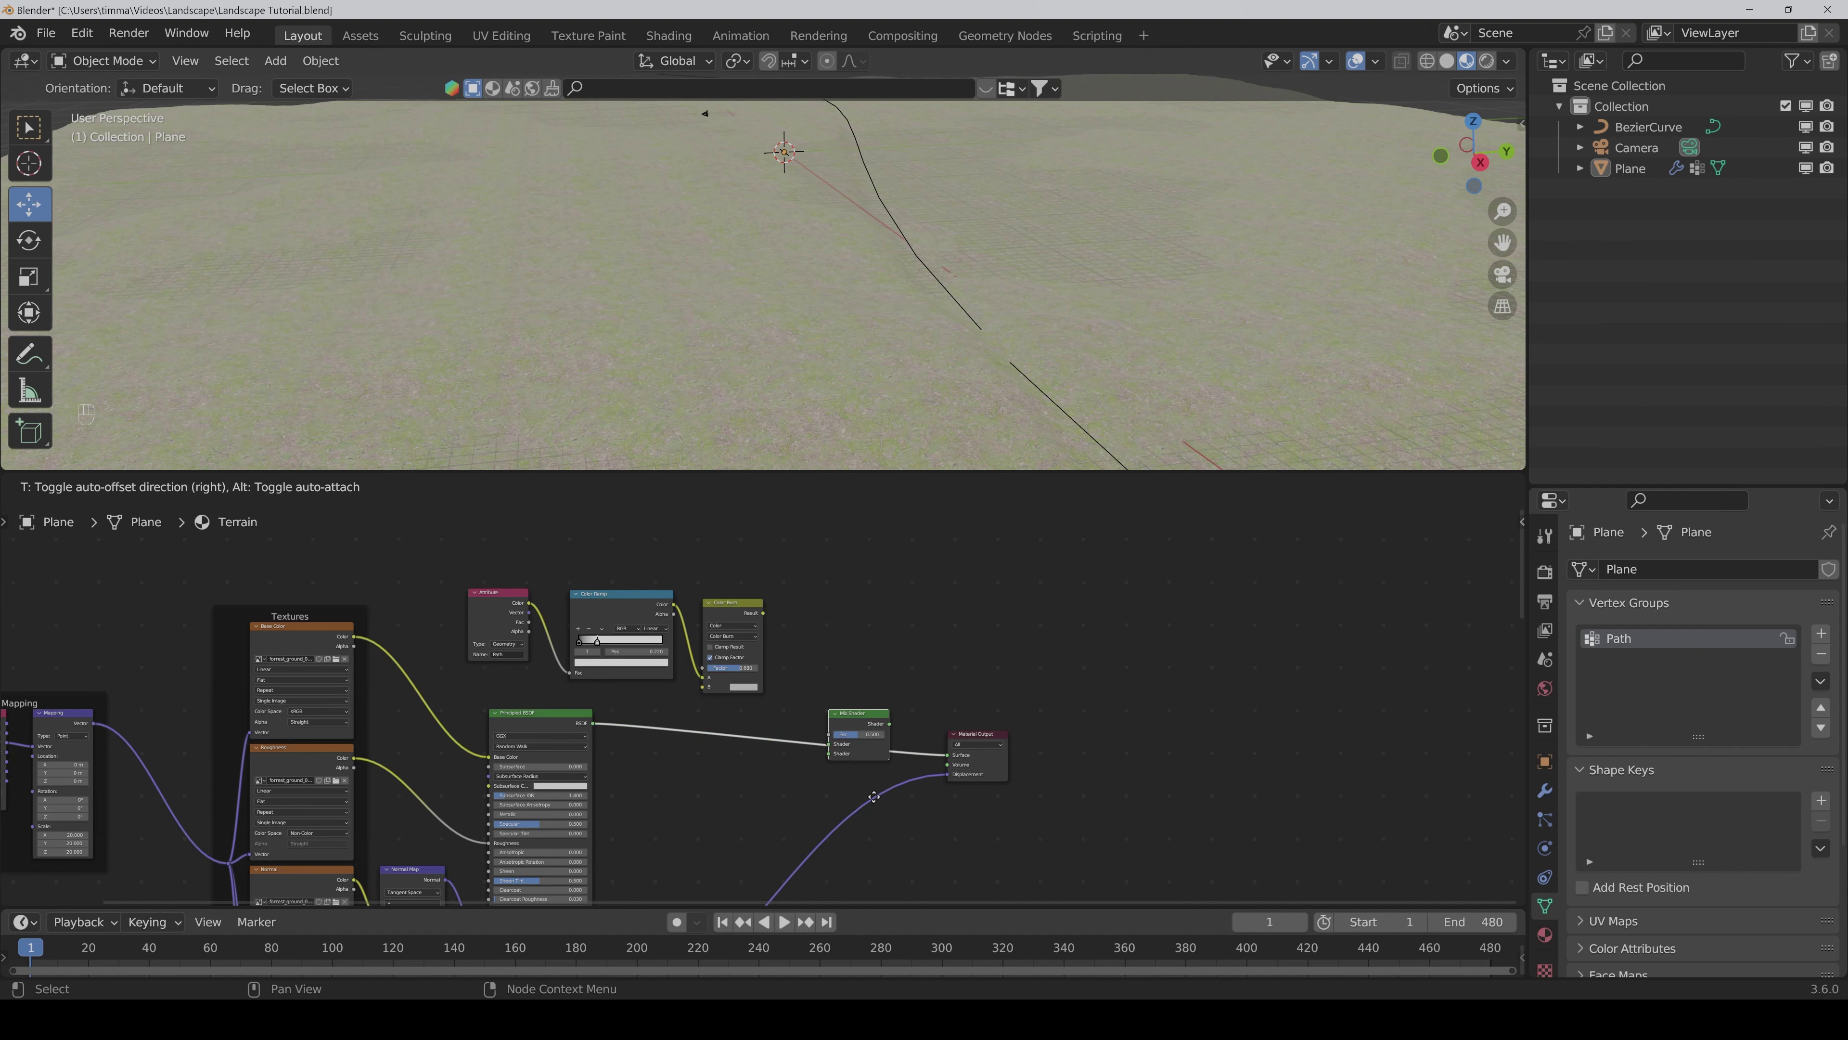
click(874, 796)
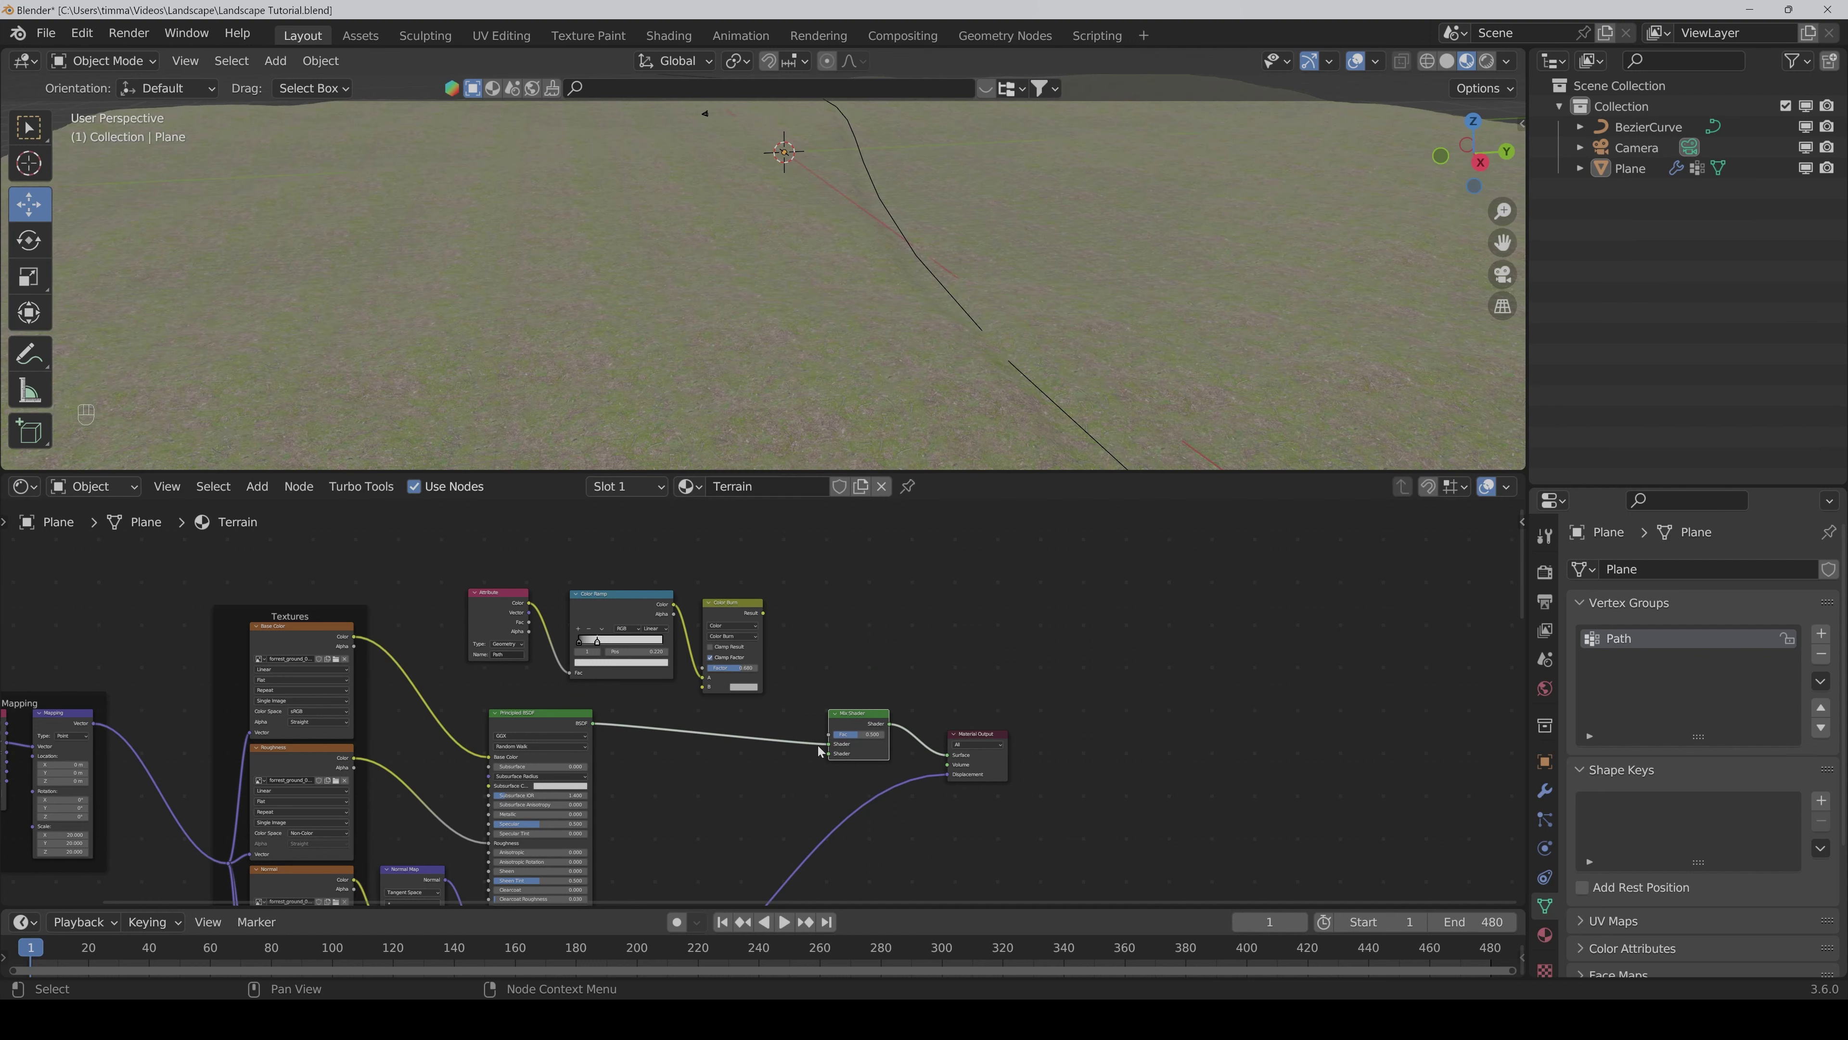
Step: Link the second texture setup's Principled BSDF to the Mix Shader's second Shader input
scroll(819, 750, down, 6)
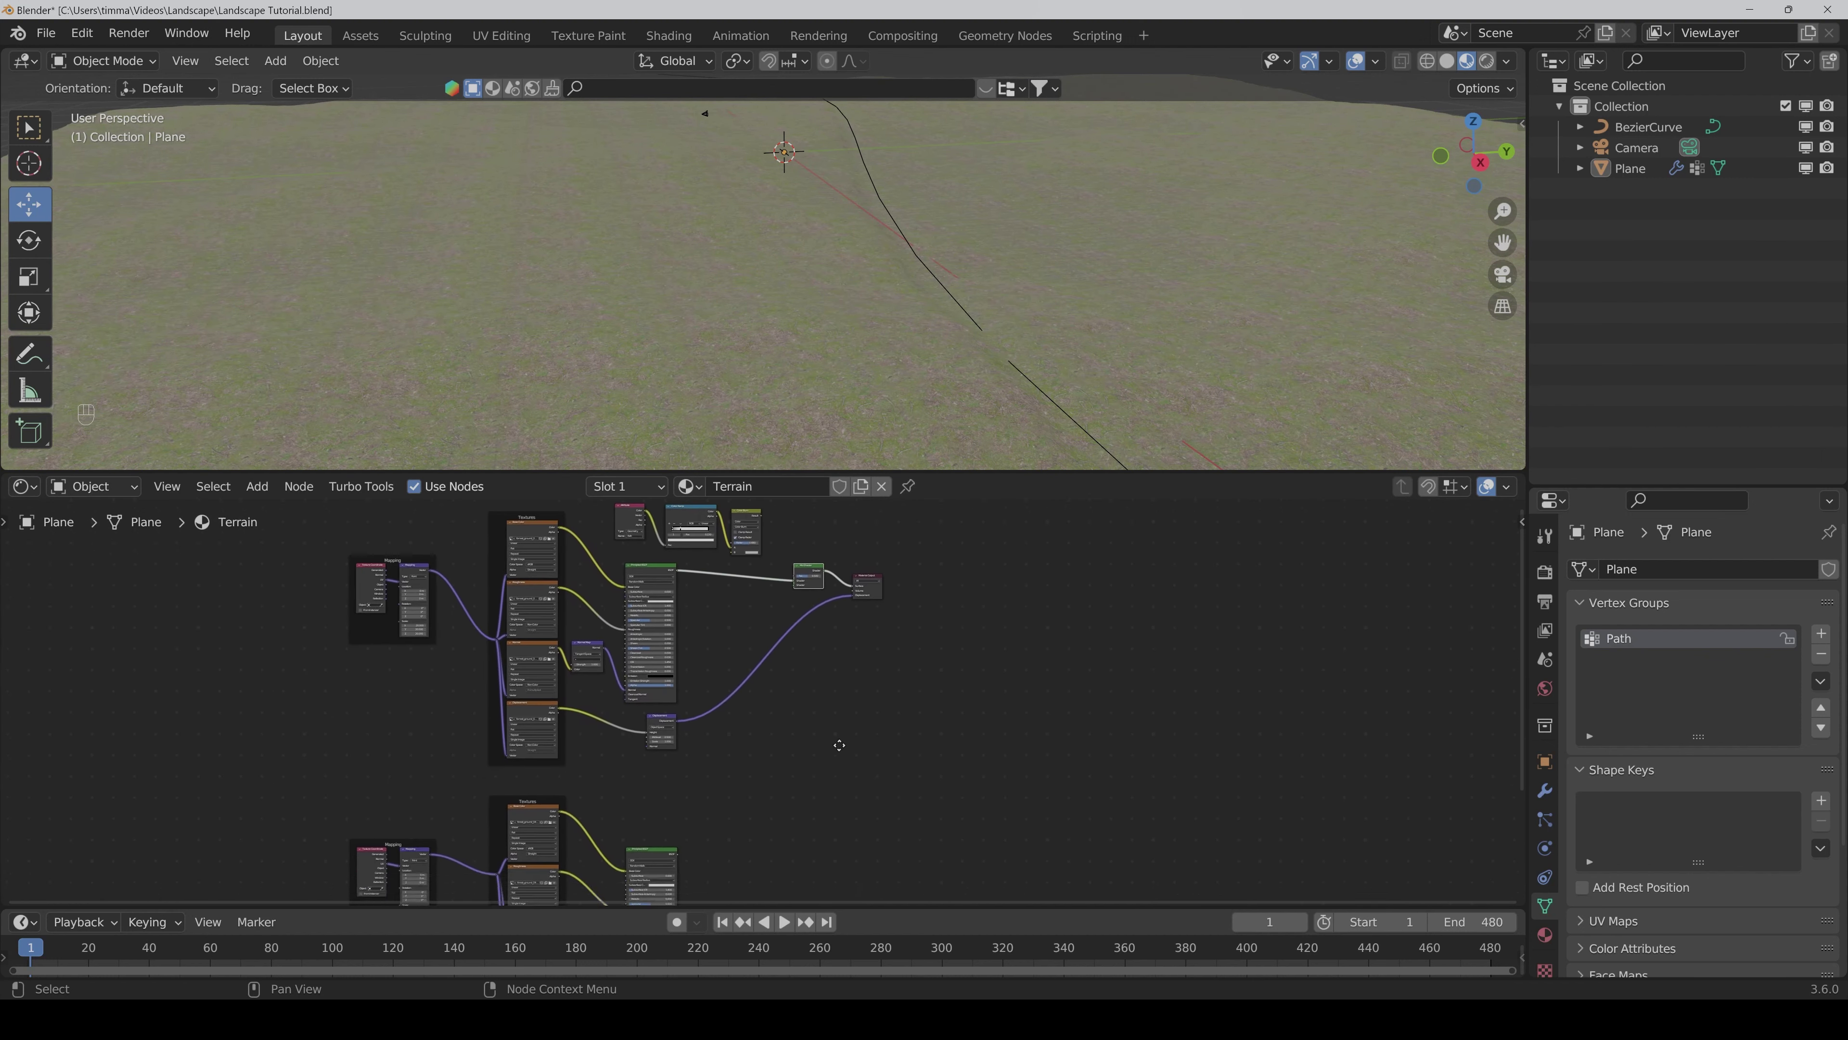
scroll(837, 747, down, 2)
drag(694, 804, 813, 538)
Step: Set the X, Y and Z scale of the second texture setup's Mapping node to 20
scroll(466, 655, up, 4)
drag(510, 744, 506, 761)
text(20)
key(Return)
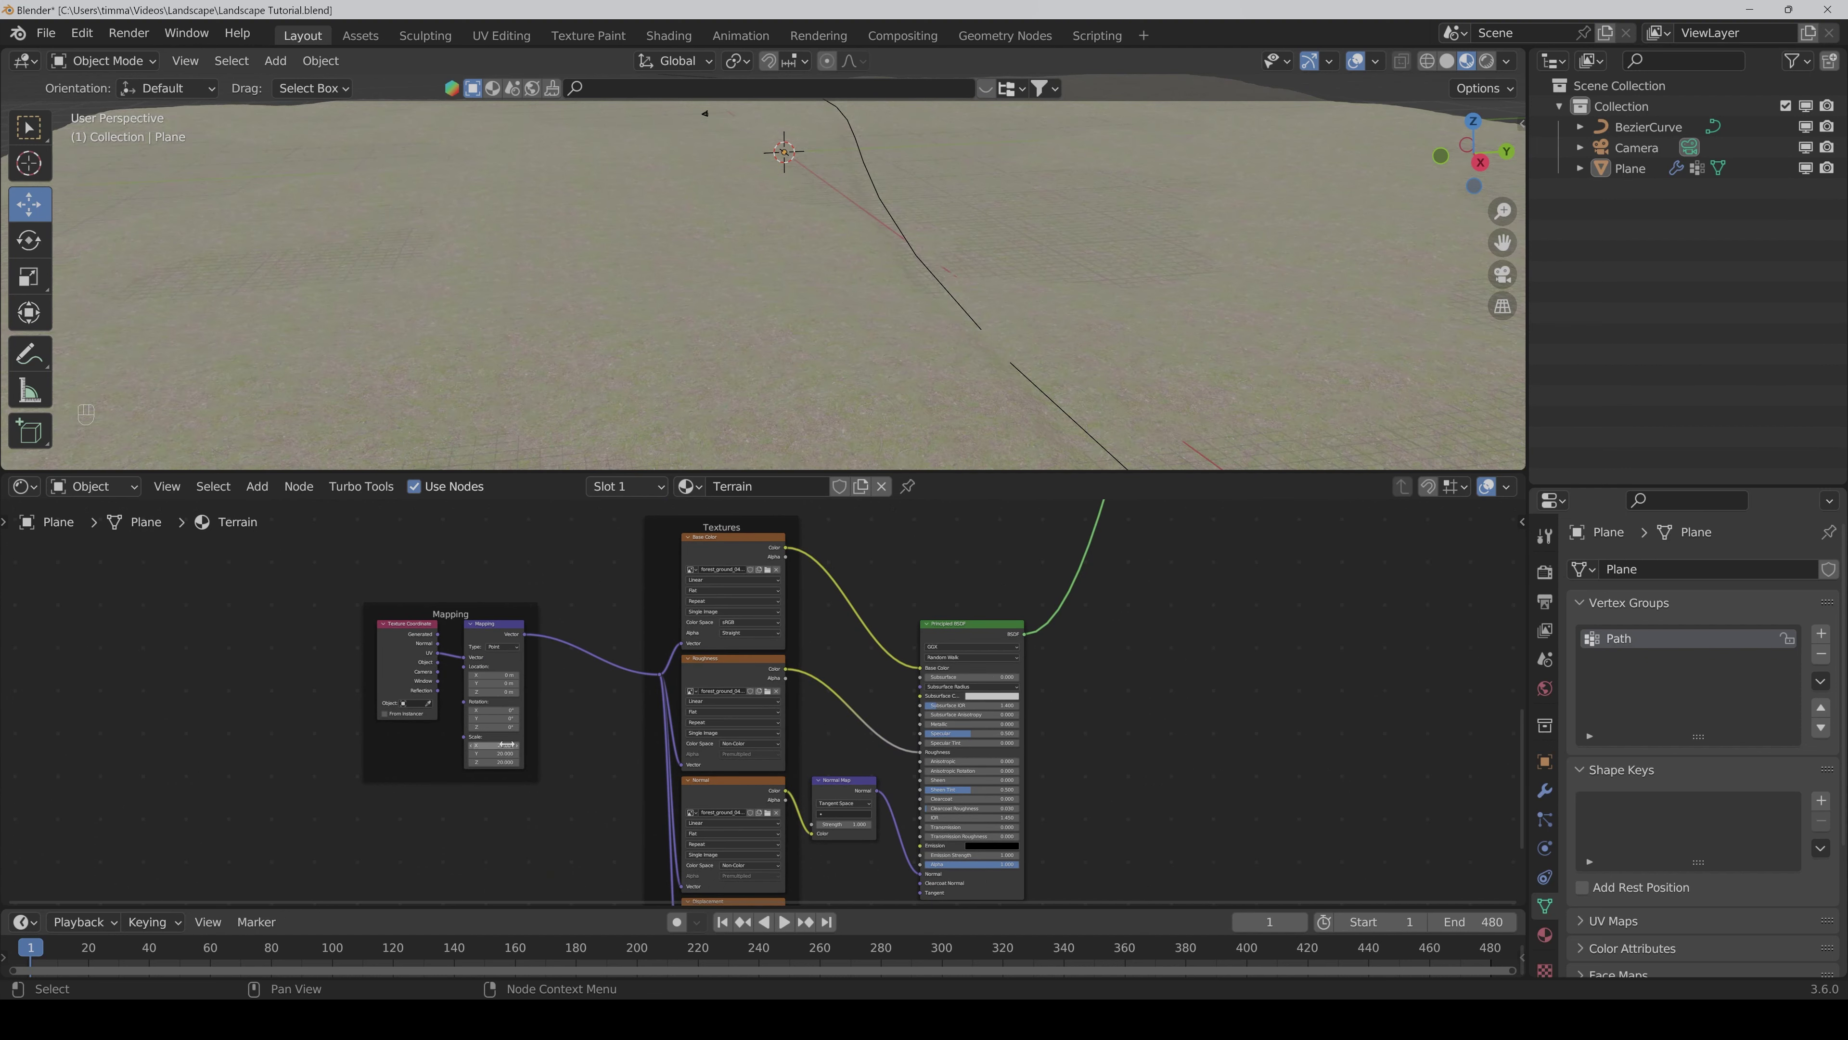
Step: Link the Color Burn node's Result to the Mix Shader's Fac input
mouse_move(1150, 628)
middle_down()
mouse_move(1167, 648)
mouse_move(878, 680)
mouse_move(1057, 658)
middle_up()
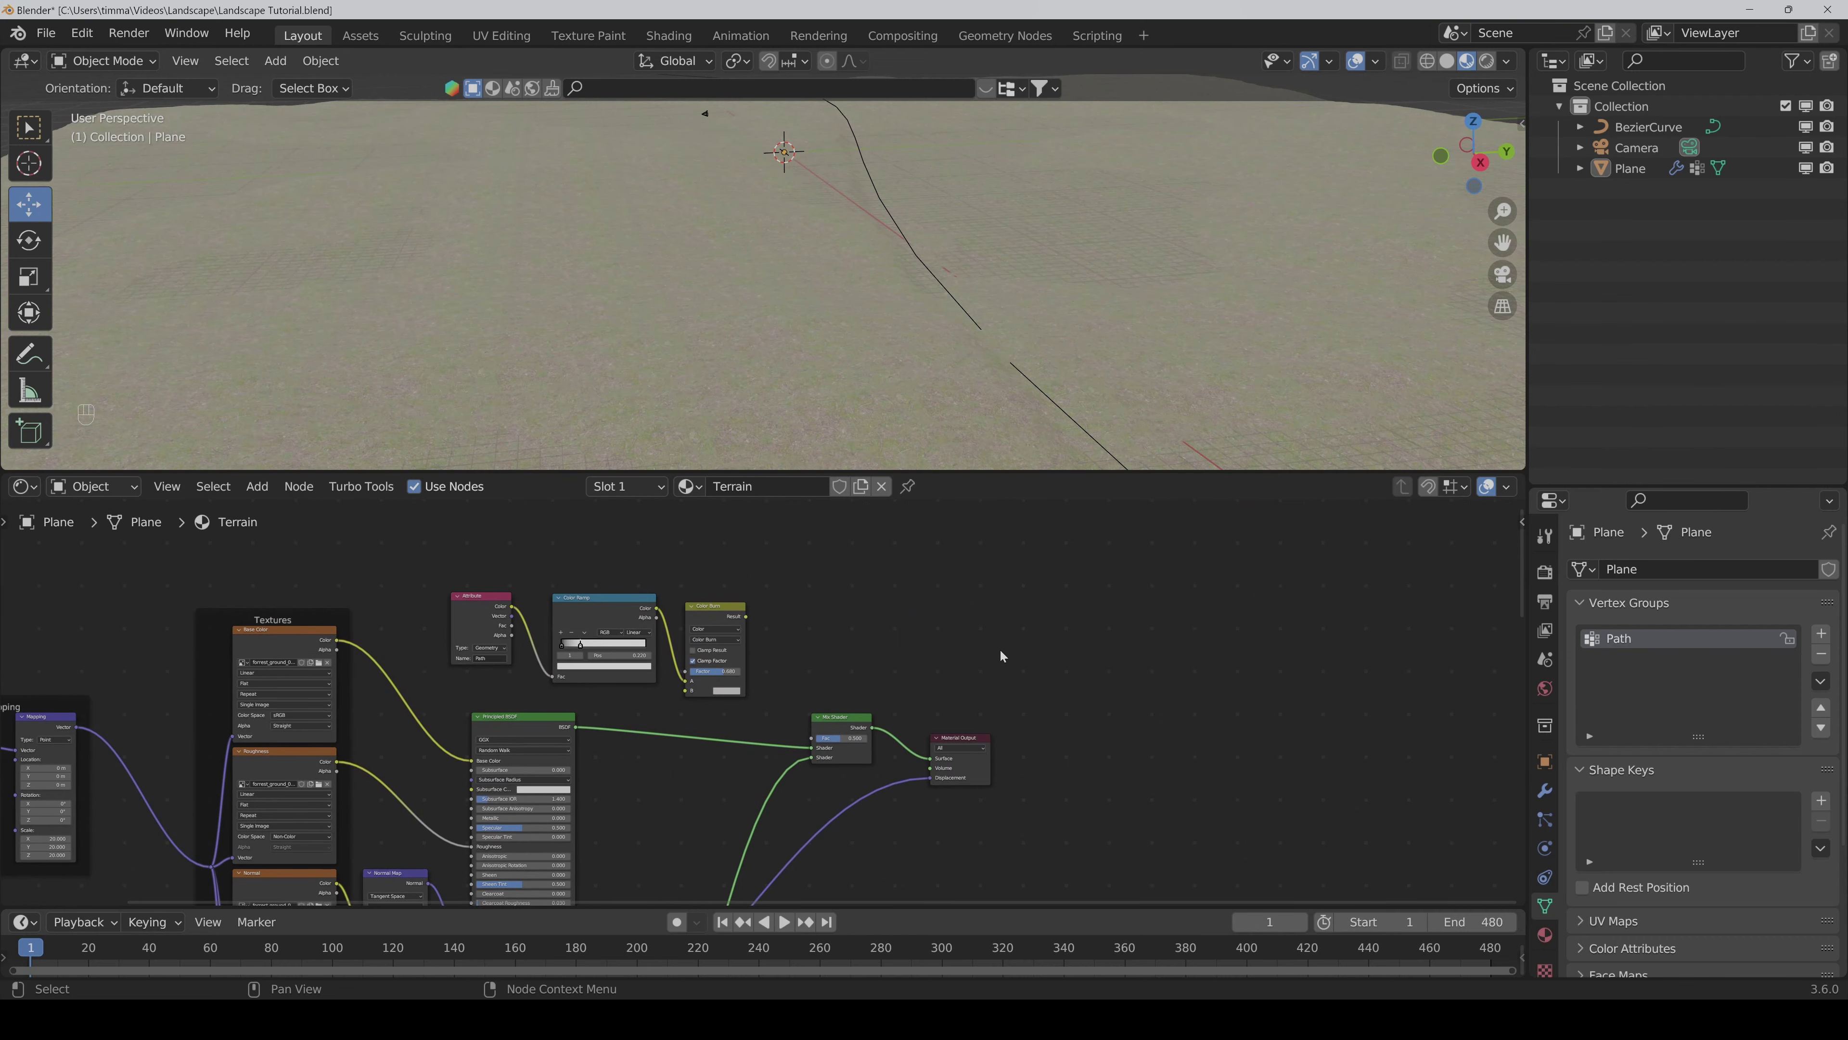
scroll(997, 649, up, 3)
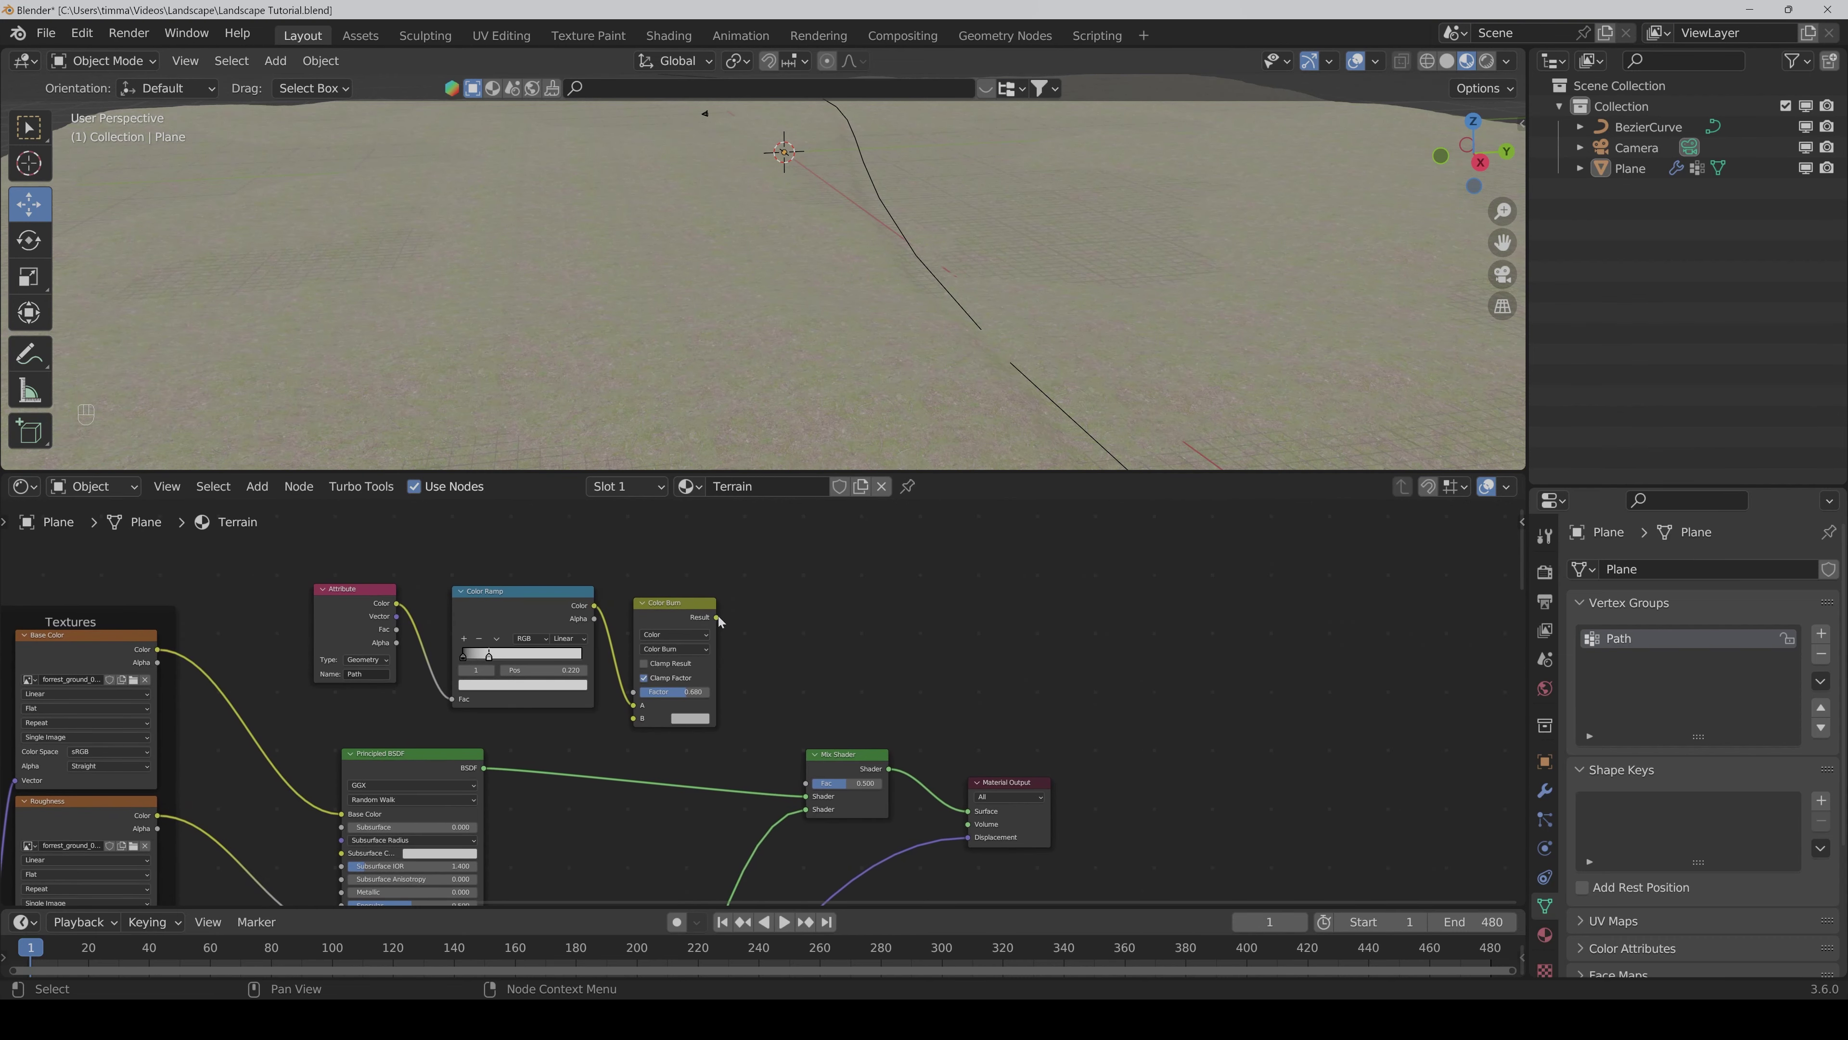
drag(717, 618, 811, 792)
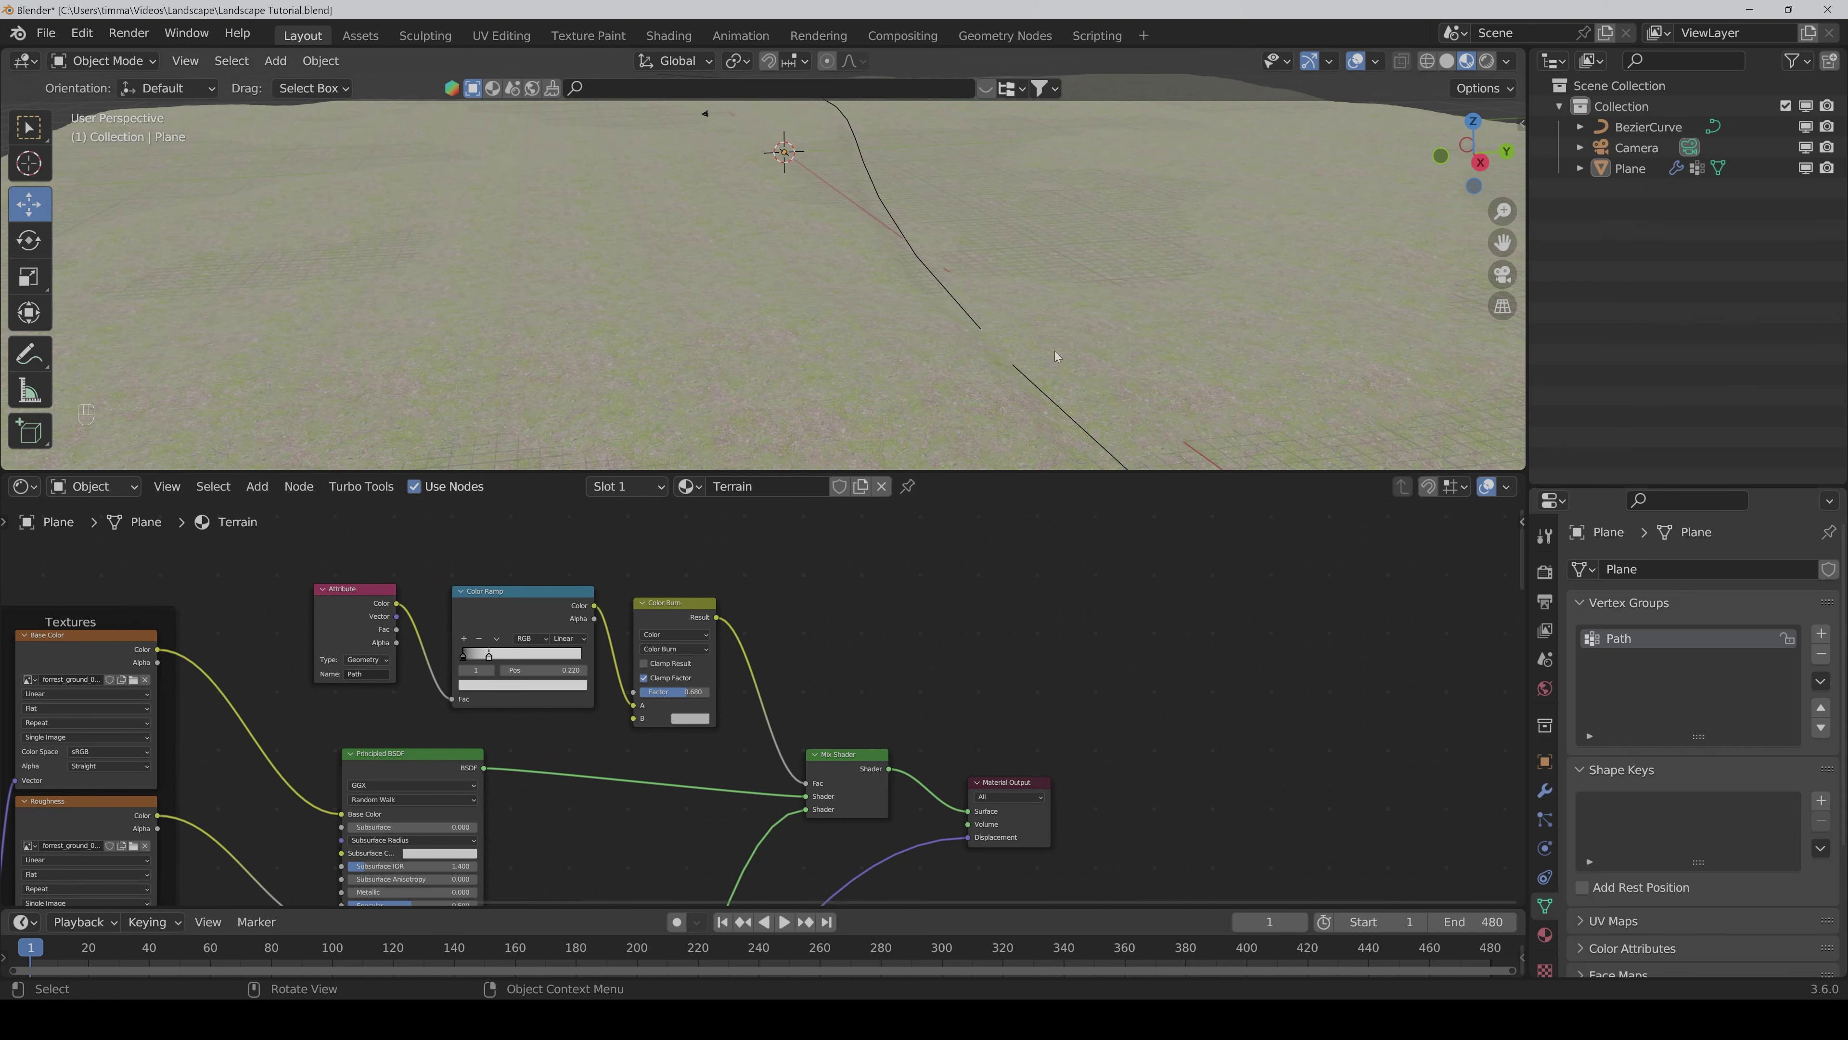
Step: Select the terrain plane and switch the node area from the Shader Editor to the Geometry Node Editor
scroll(1114, 288, down, 5)
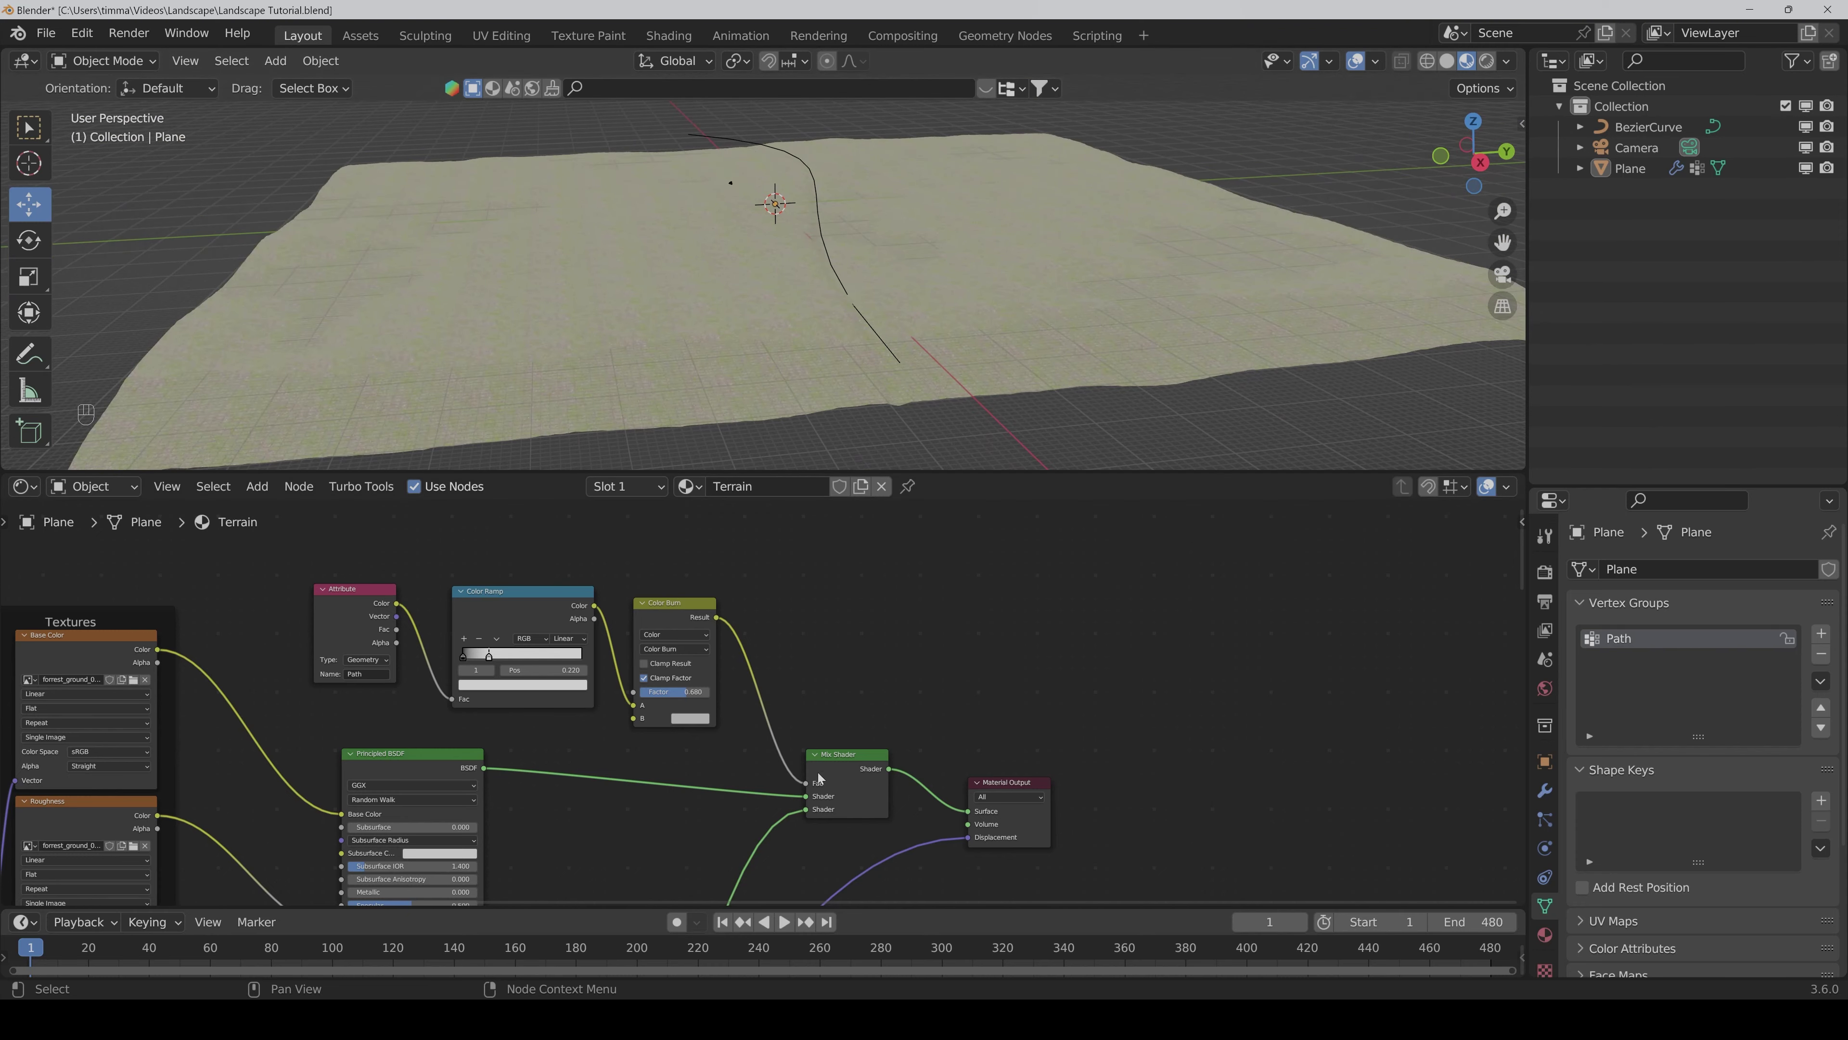
scroll(935, 699, down, 5)
scroll(936, 699, down, 3)
middle_drag(932, 727, 979, 721)
scroll(845, 721, up, 2)
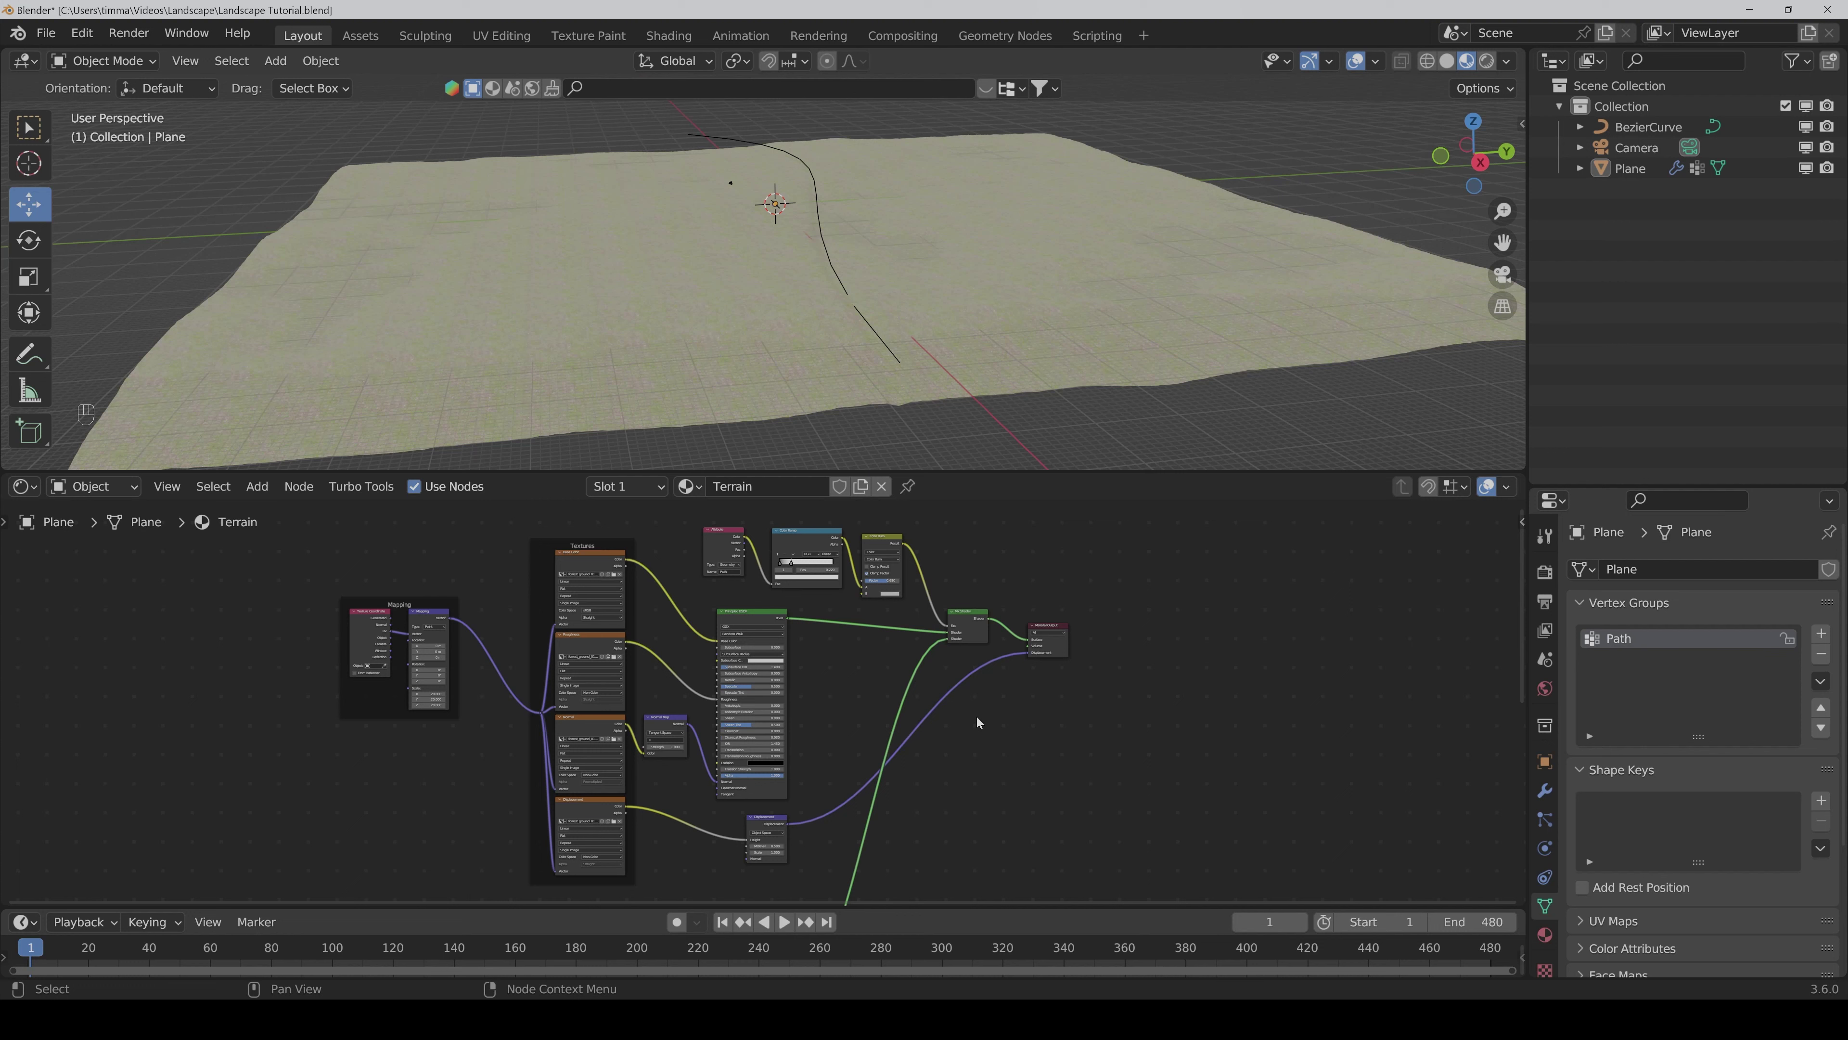
click(674, 298)
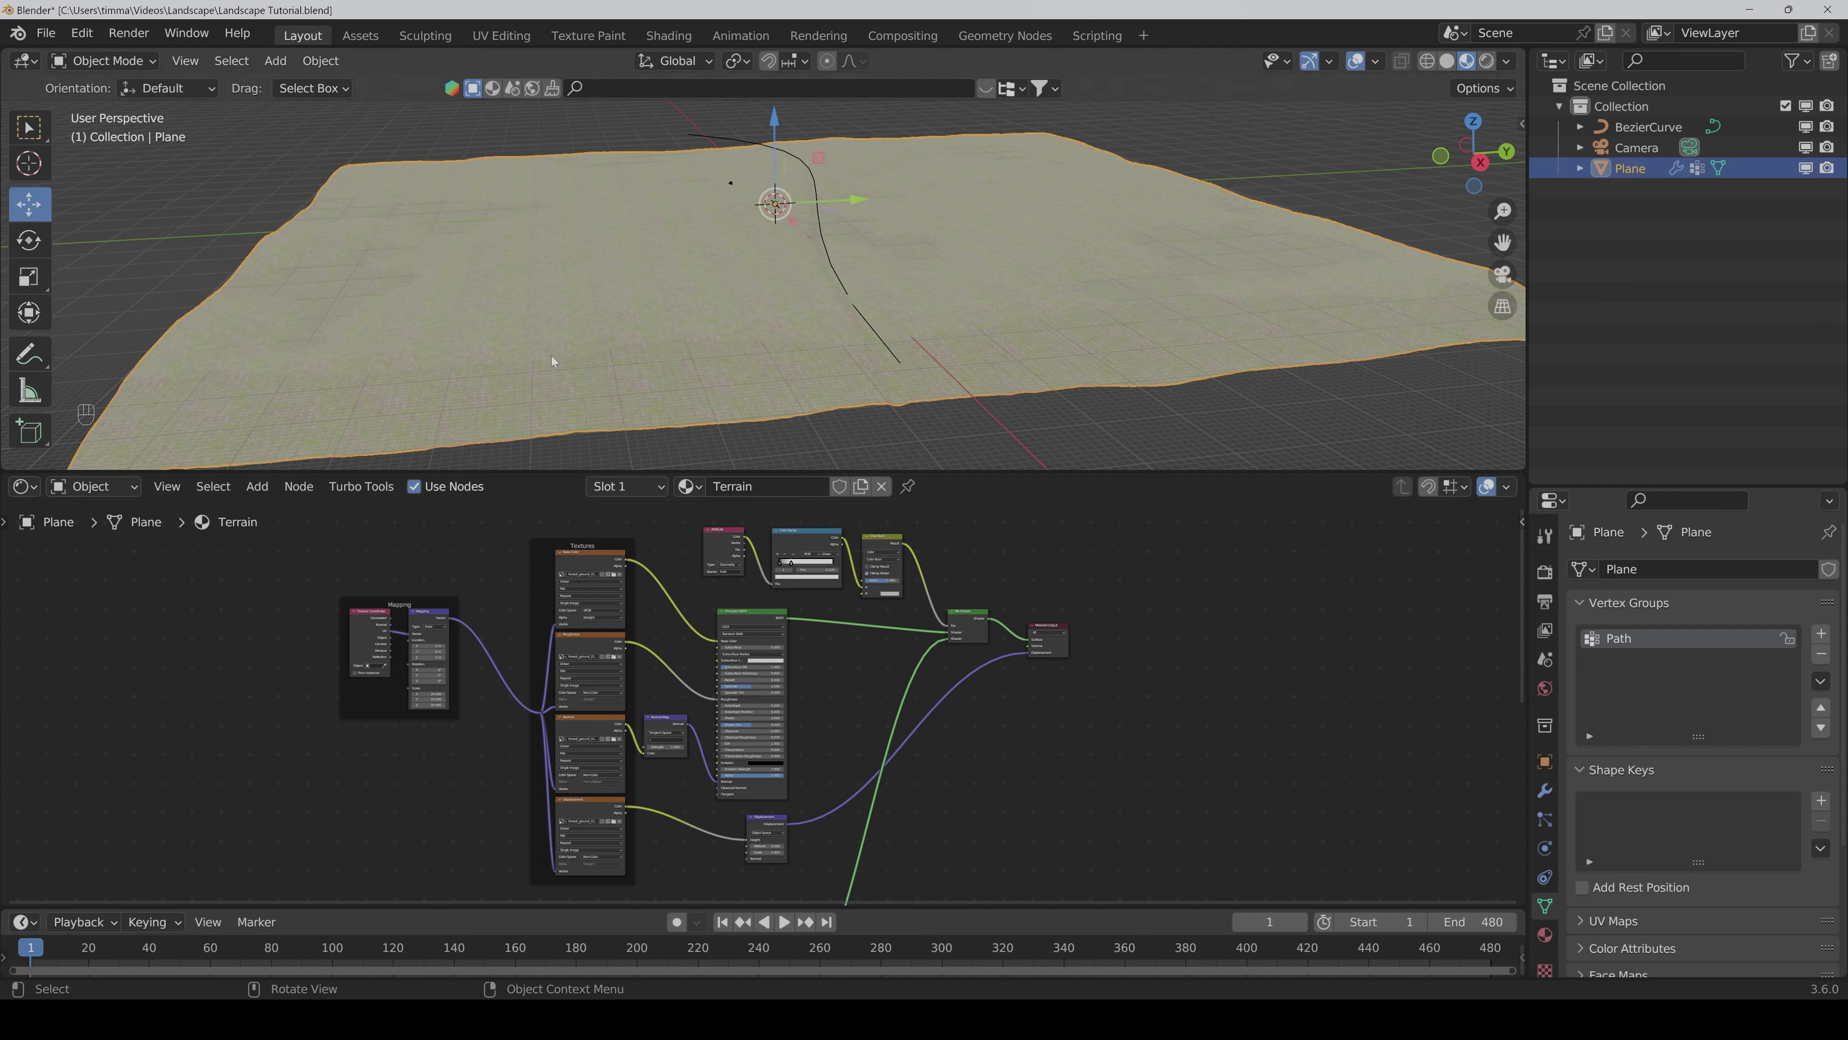
click(23, 487)
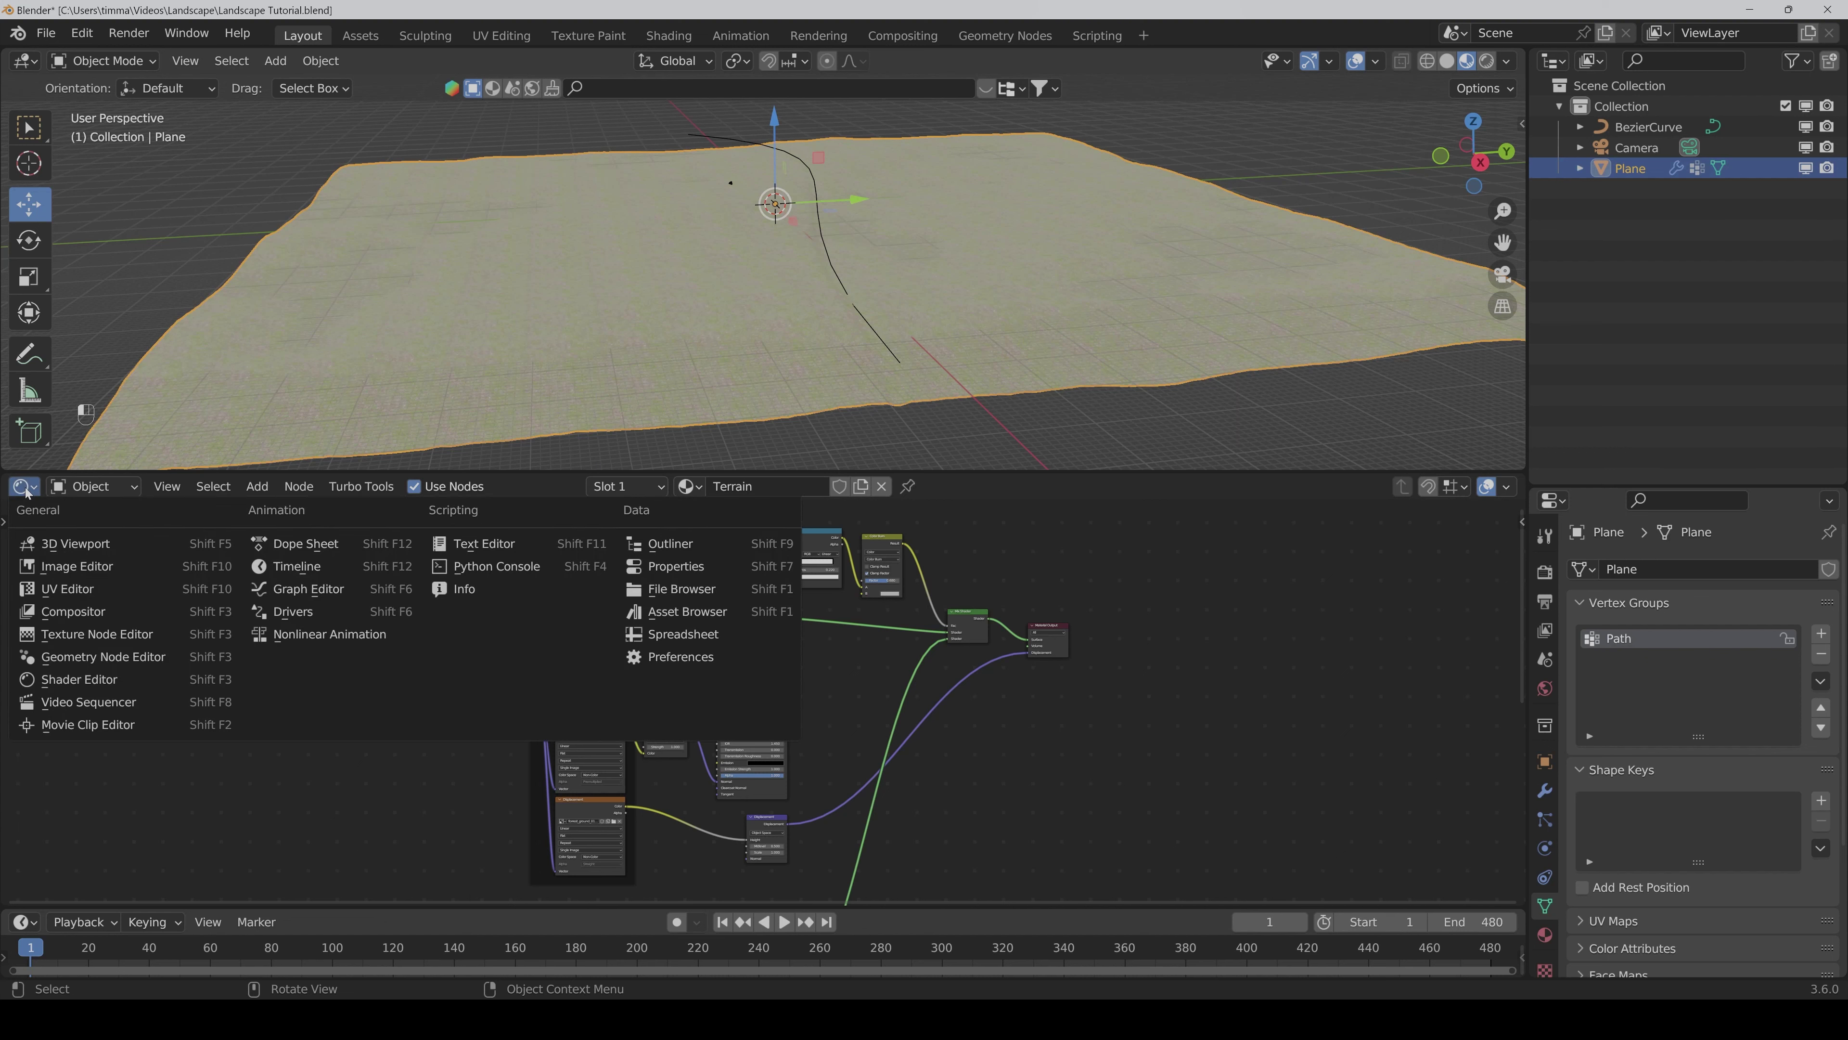
click(104, 656)
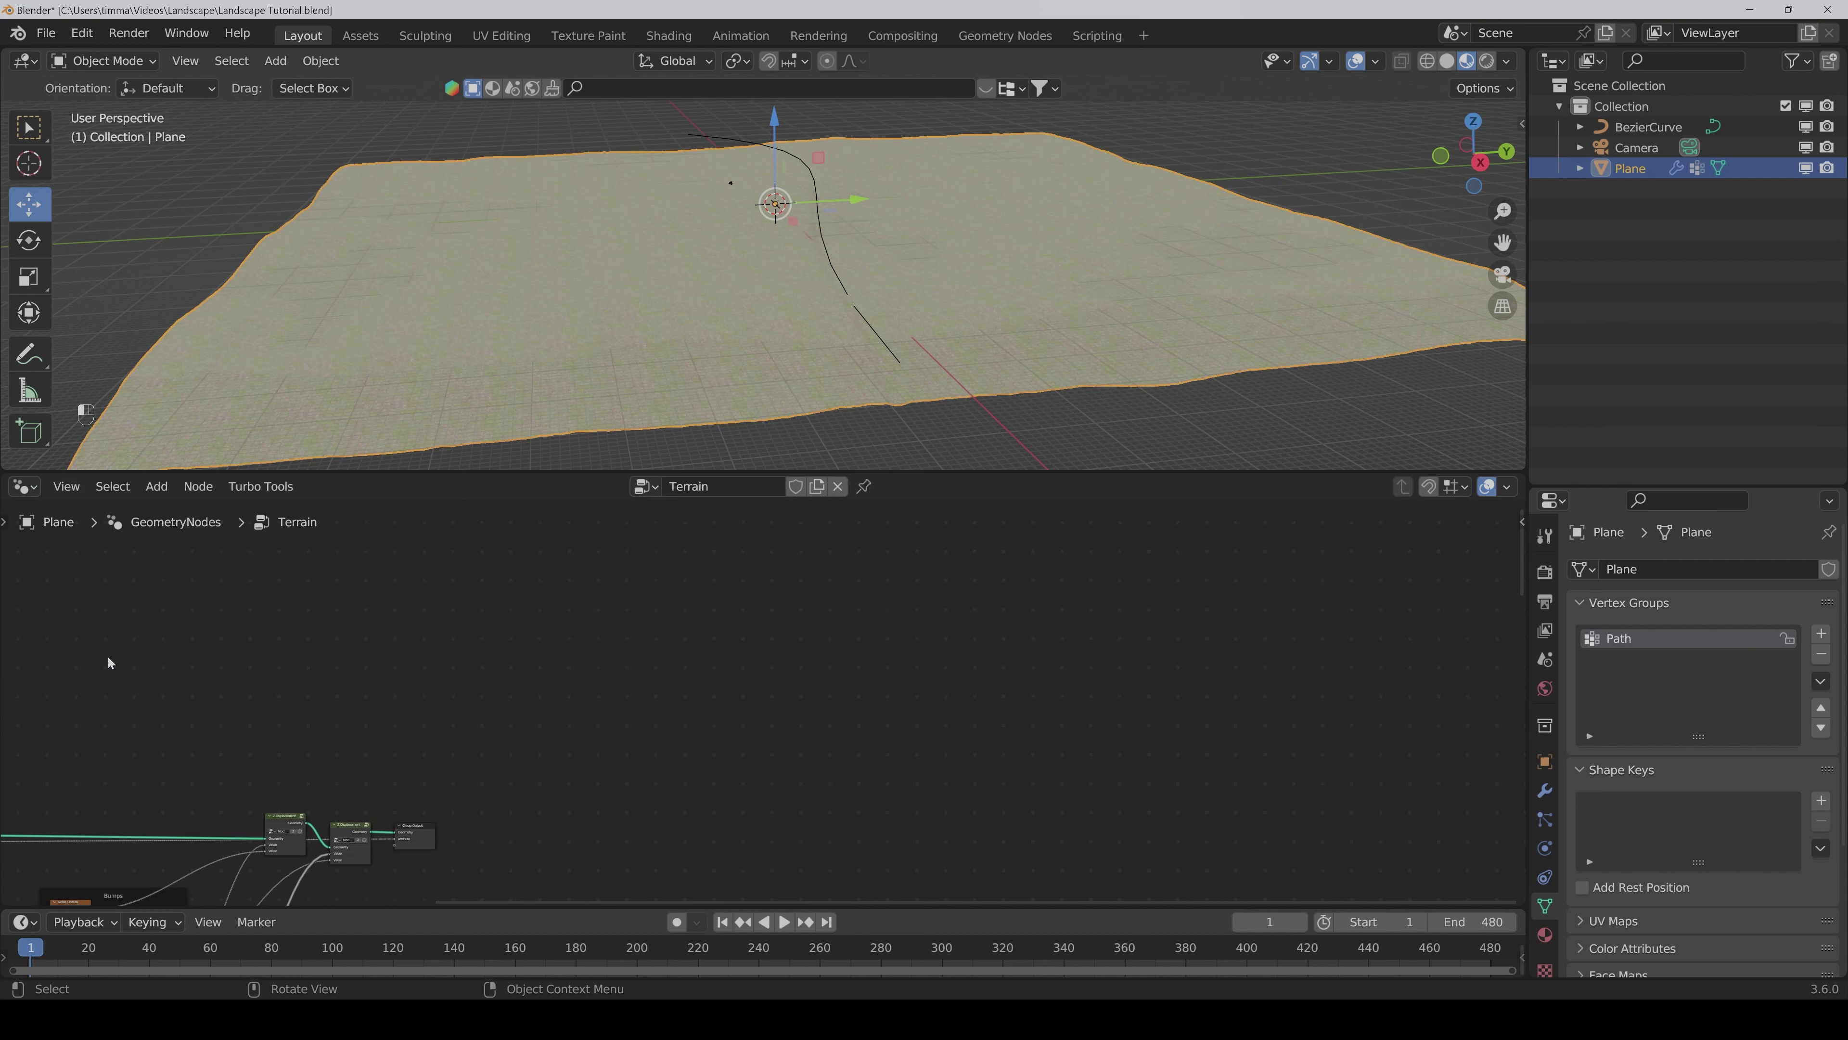
key(Home)
middle_drag(902, 569, 935, 533)
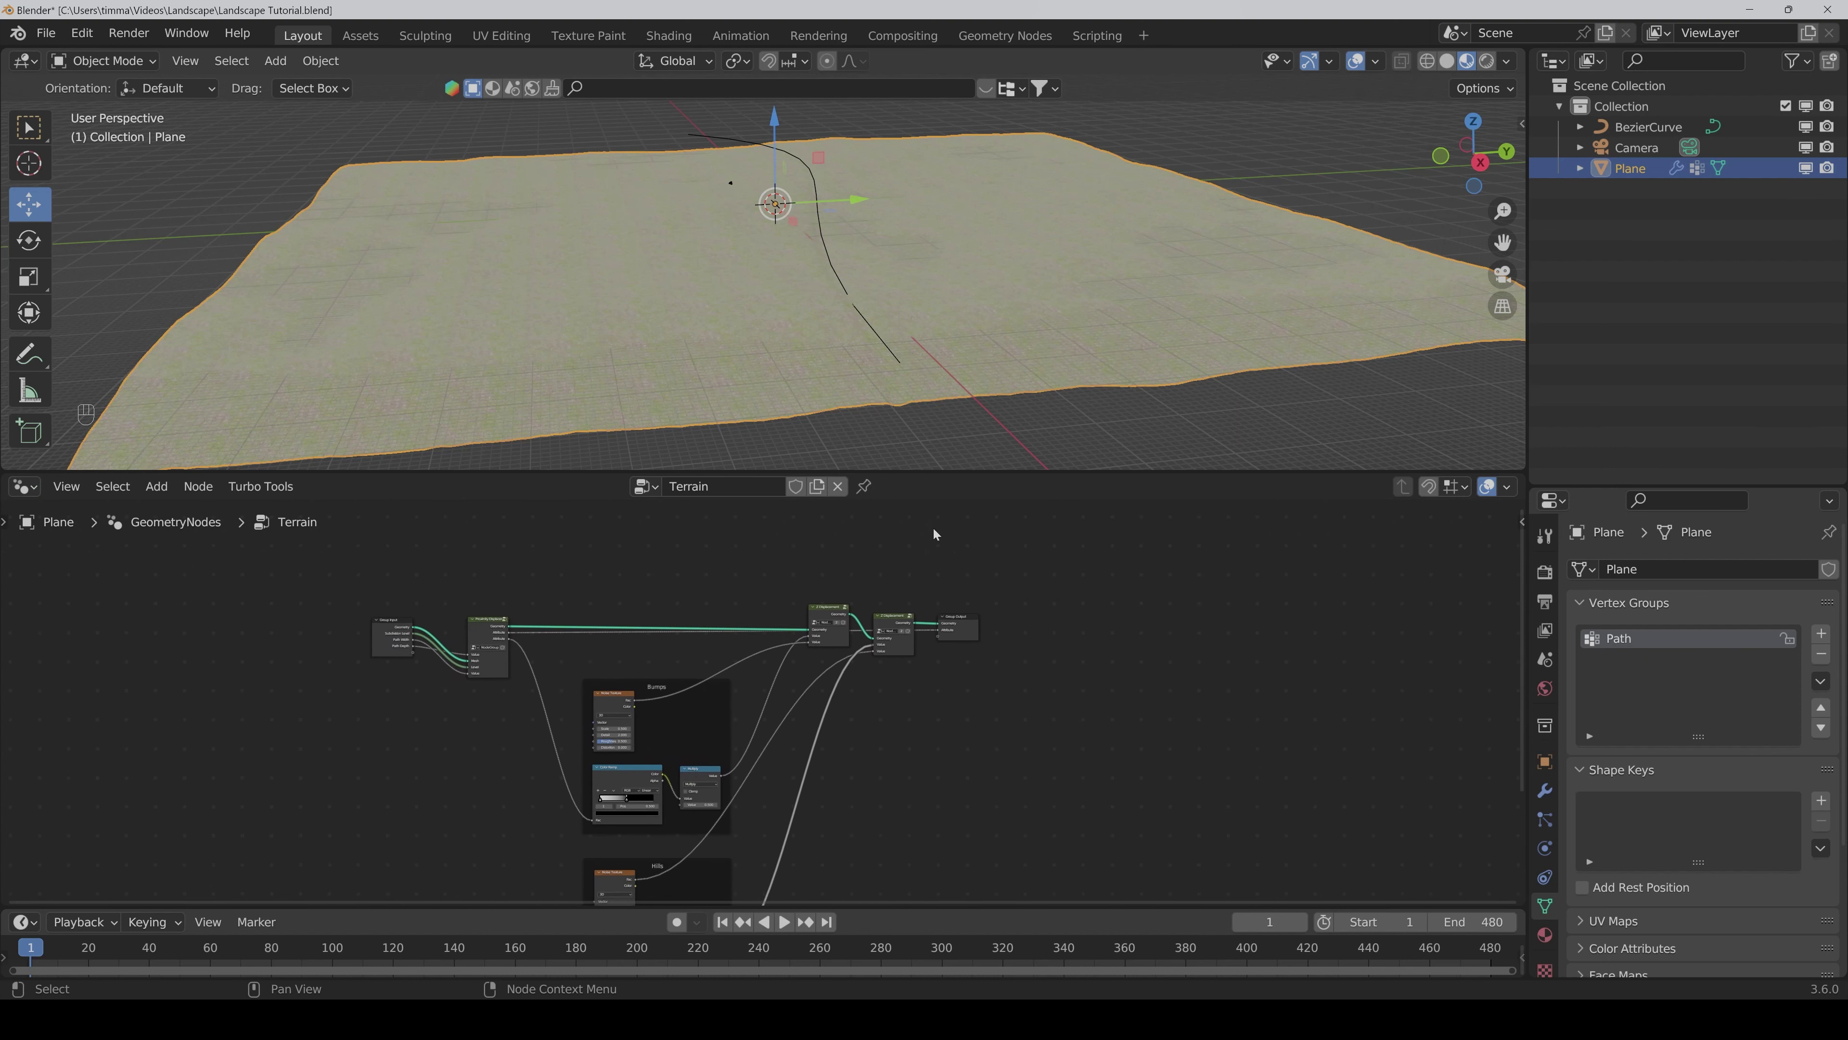
Step: Change the type of the Terrain node group's Attribute output to Color
key(n)
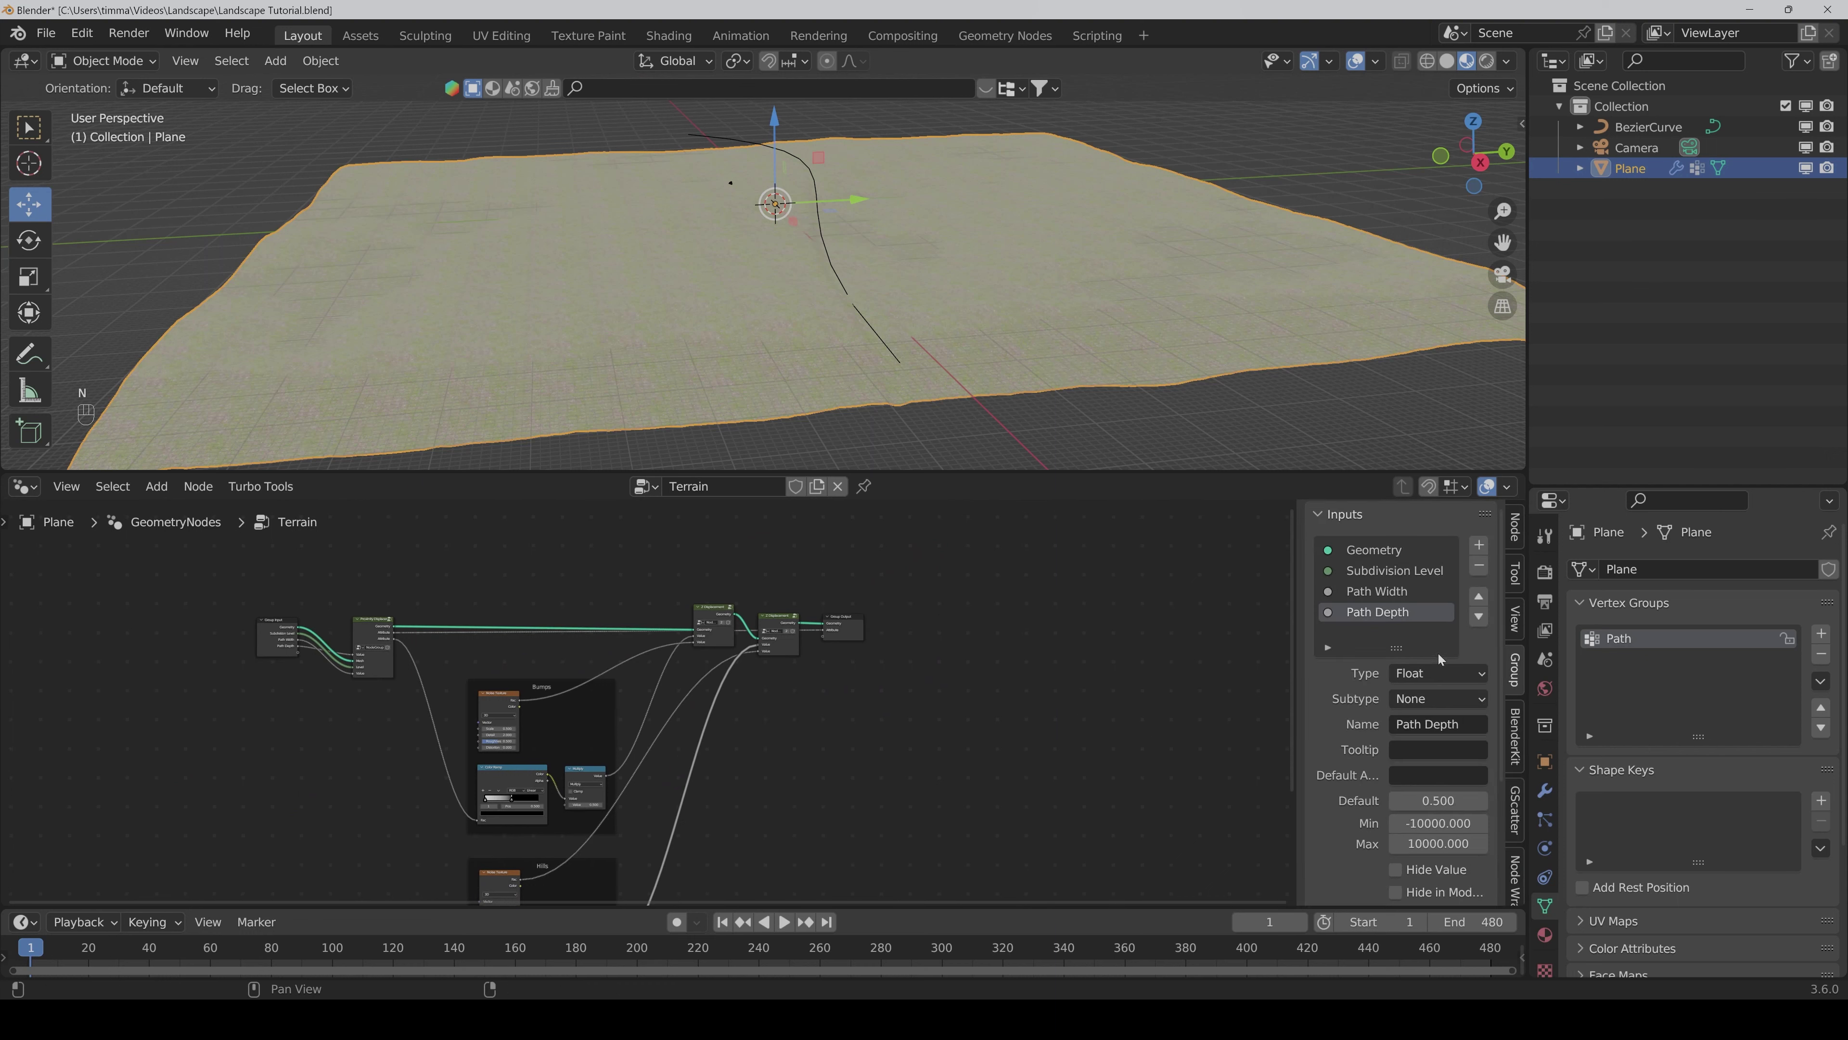
scroll(1375, 729, down, 5)
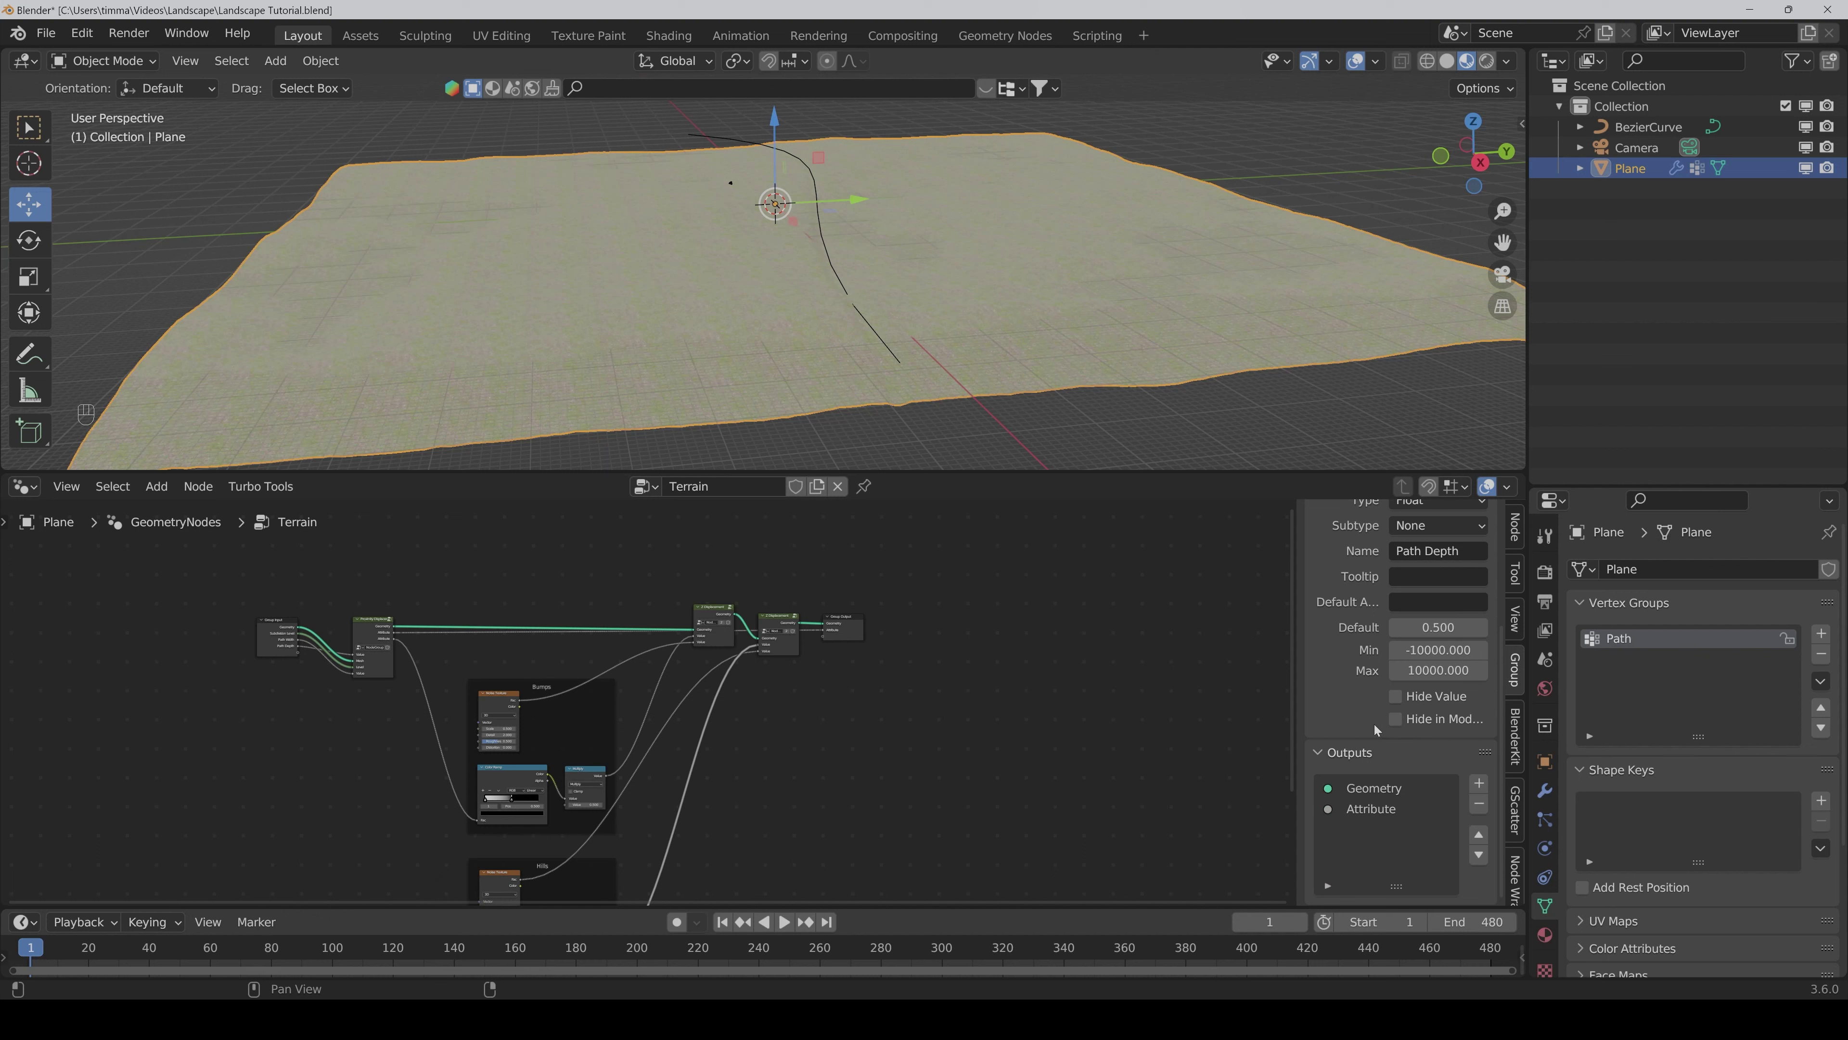
scroll(822, 641, up, 3)
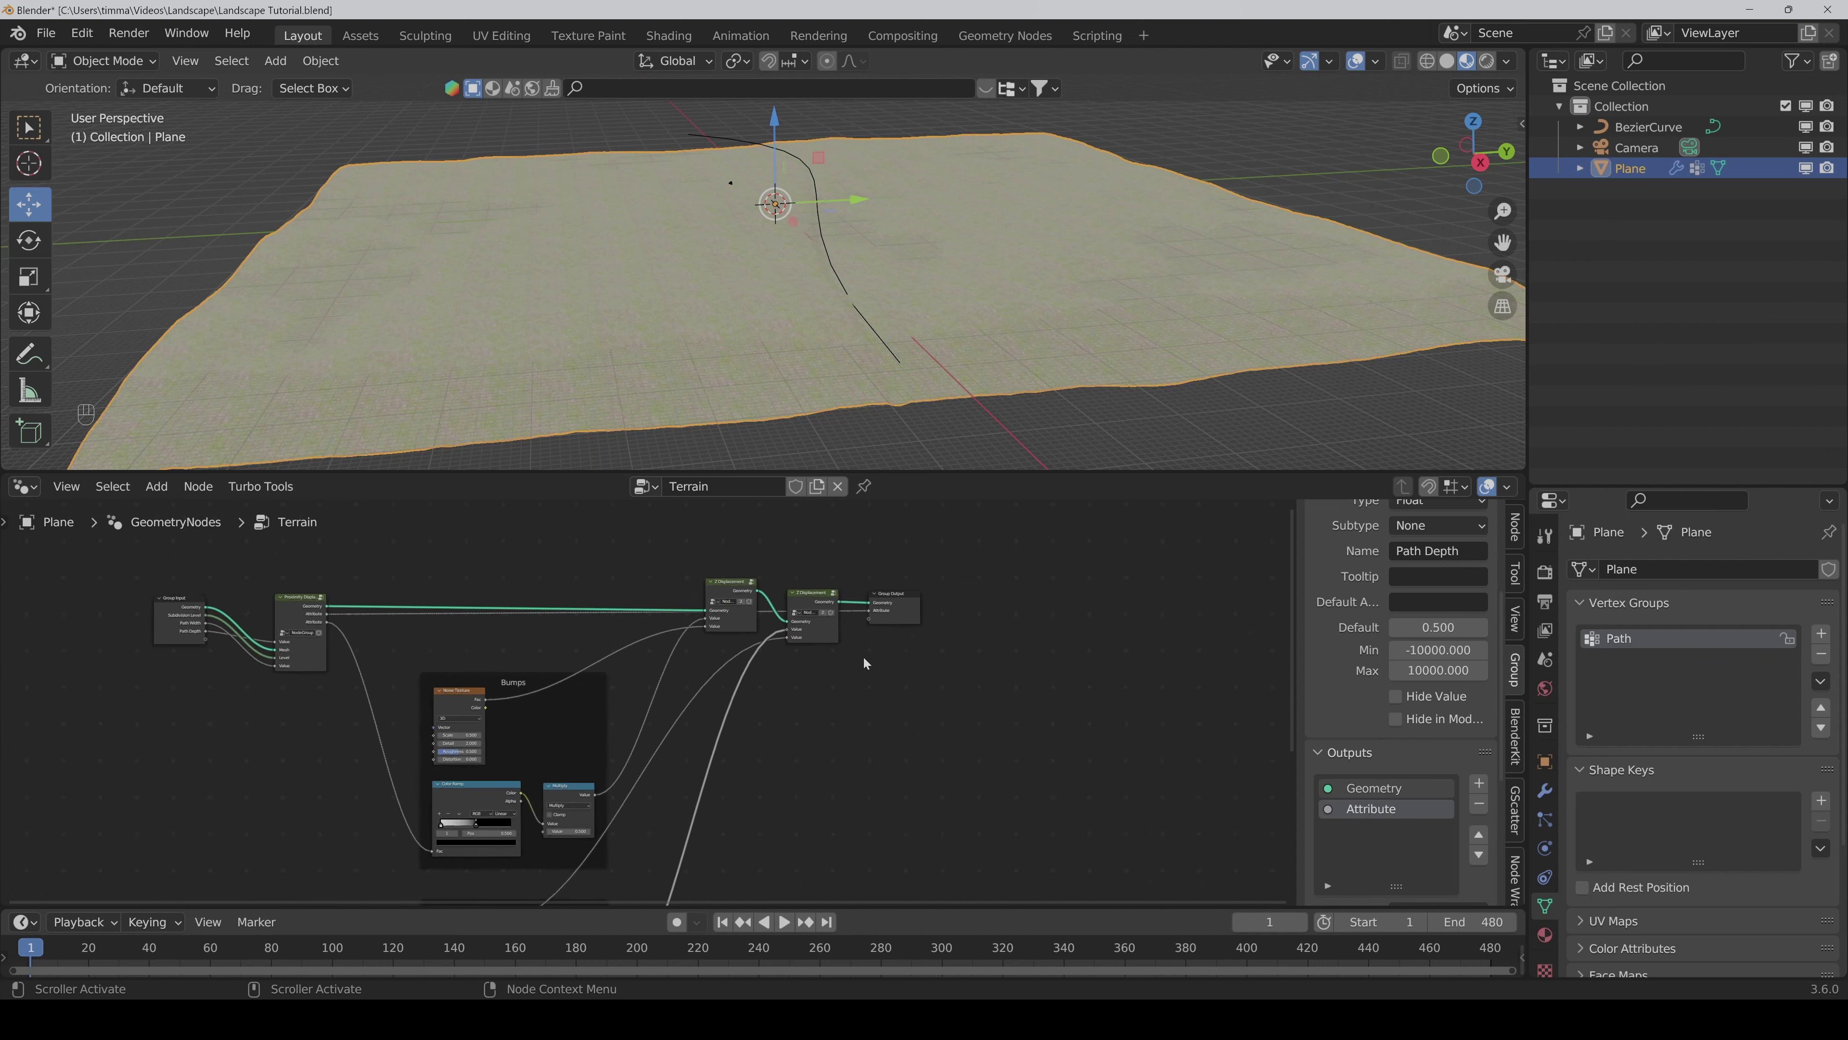
click(1375, 809)
scroll(1387, 779, down, 5)
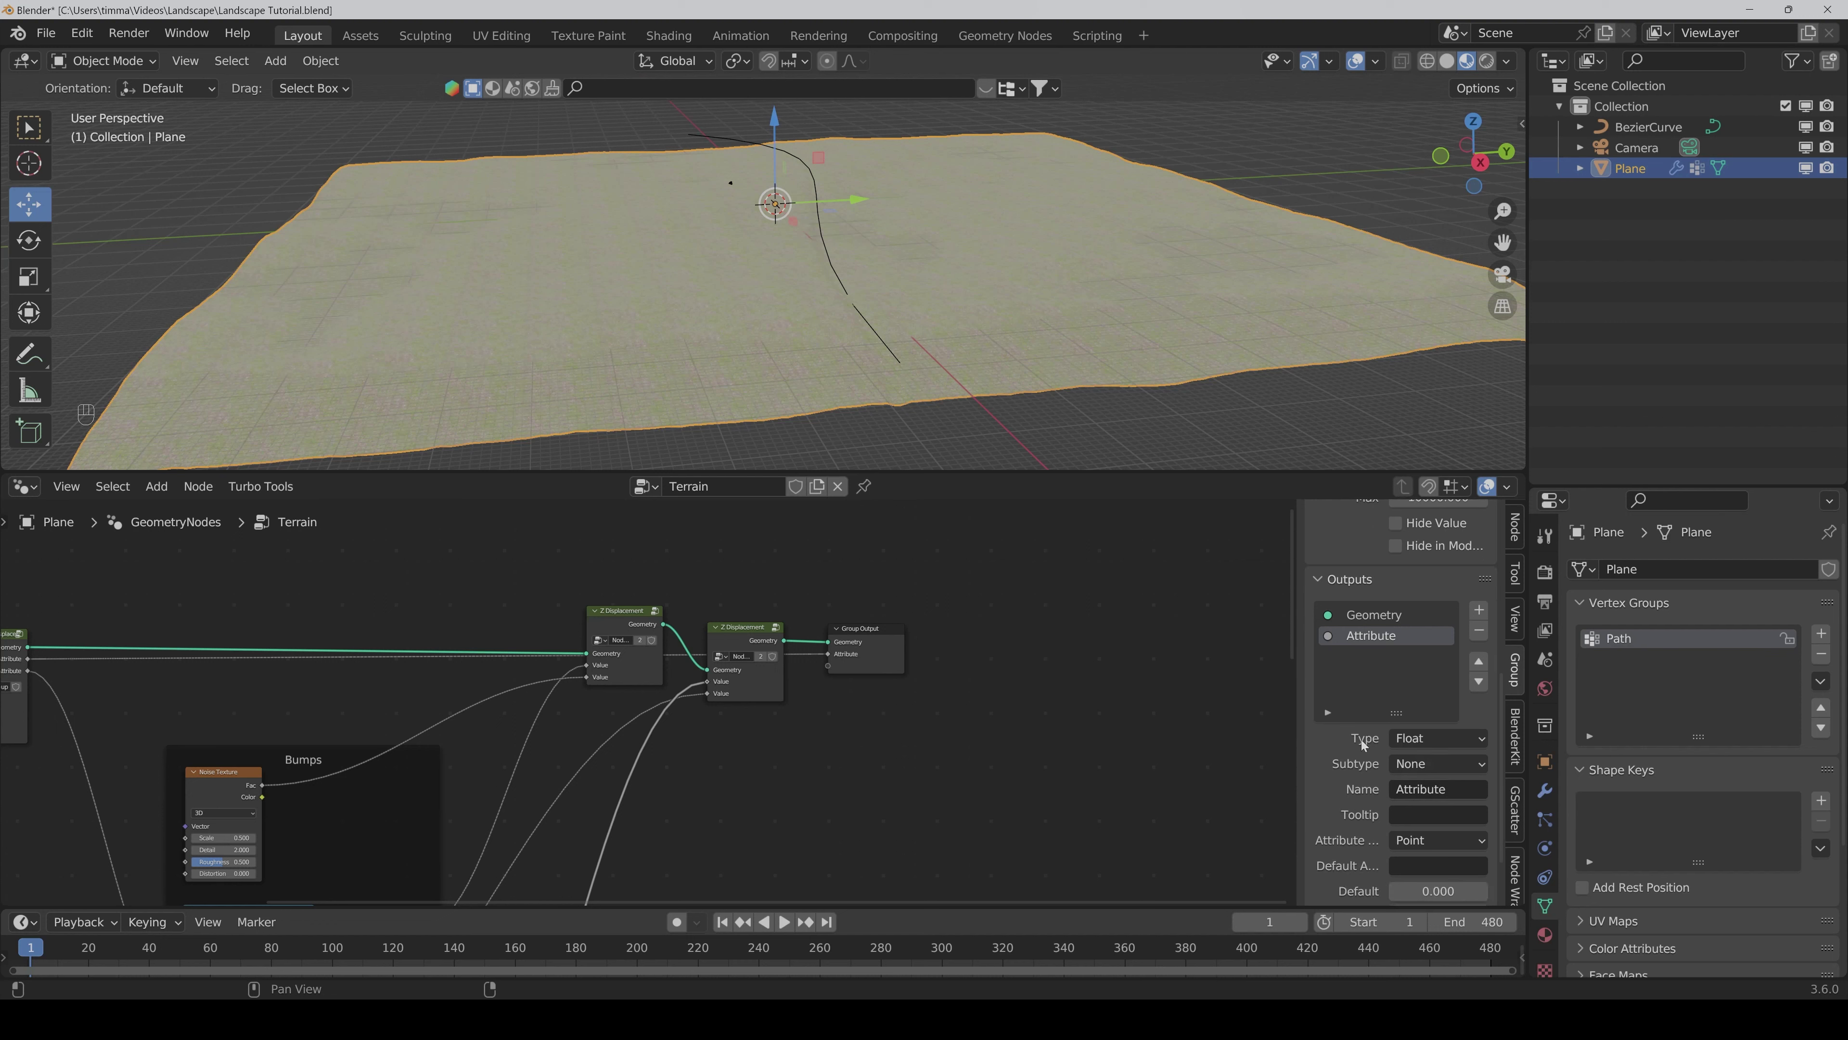
click(1427, 740)
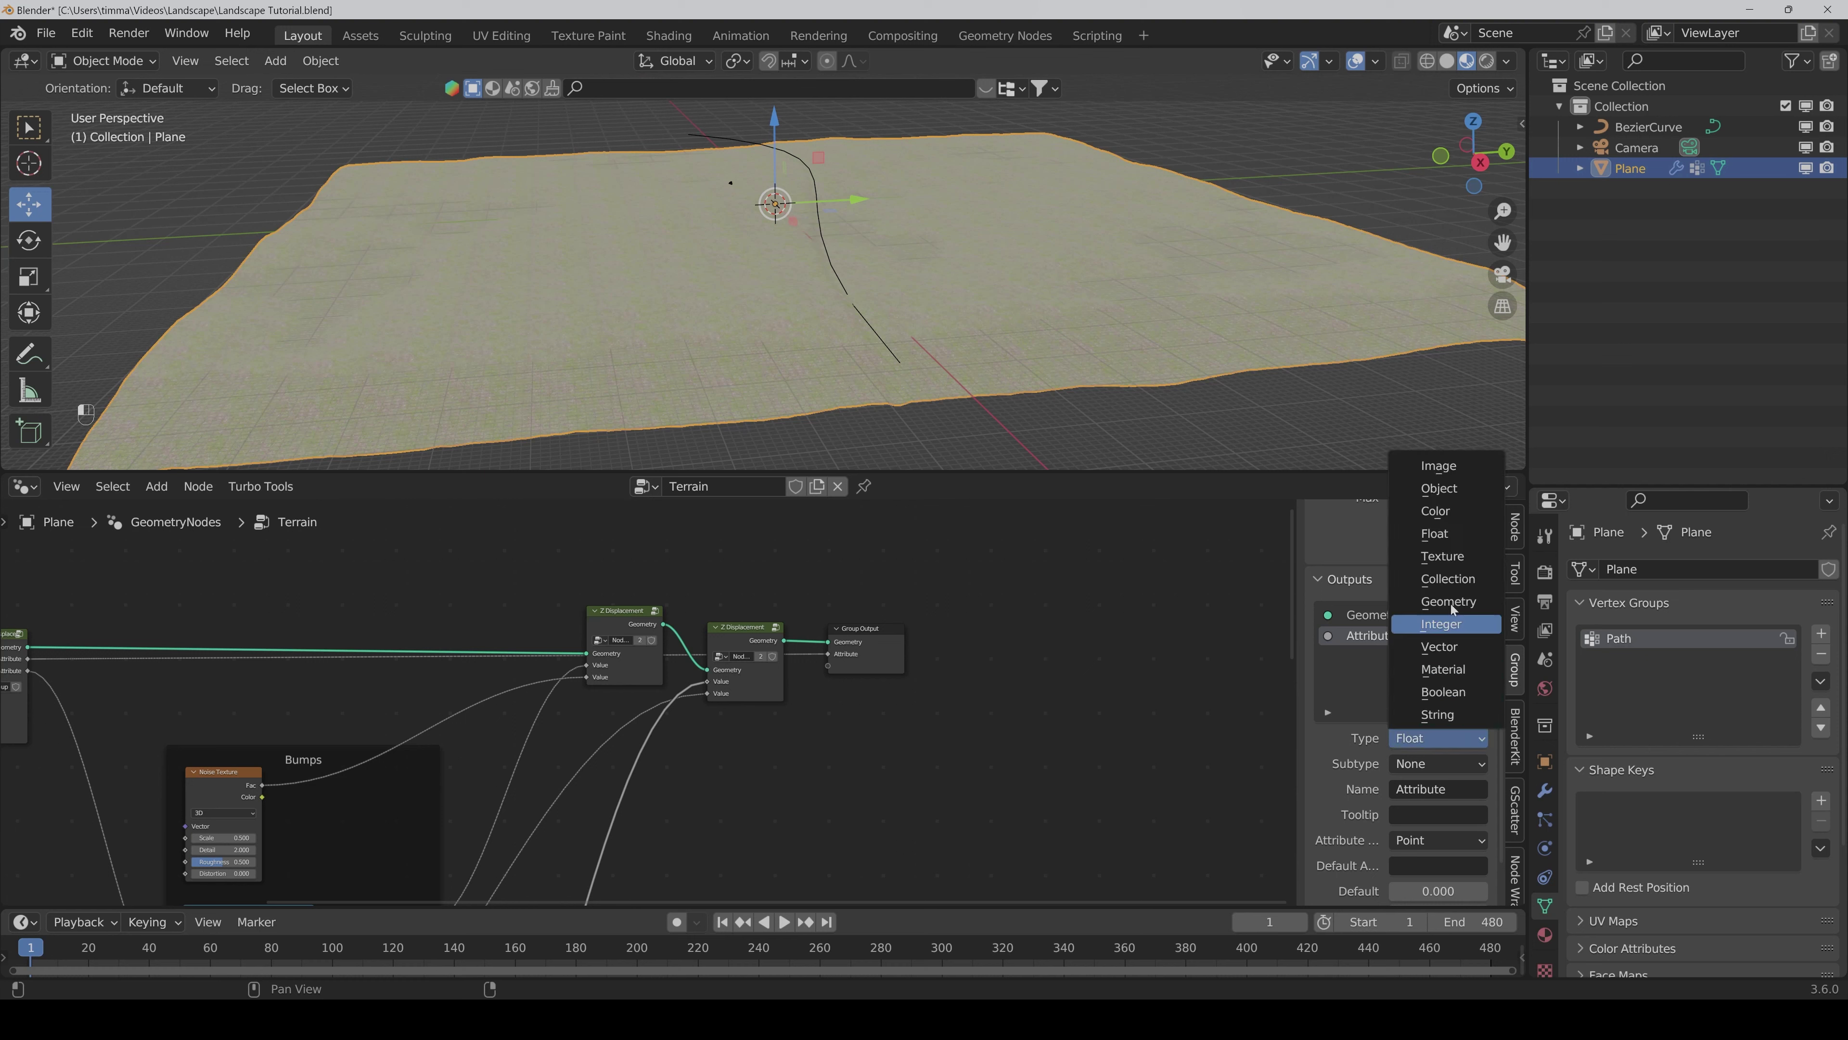
click(1452, 517)
Step: Inspect the path texture on the terrain, then return the node area to the Shader Editor with its sidebar hidden
scroll(1004, 254, up, 5)
mouse_move(1003, 254)
middle_down()
mouse_move(1041, 259)
mouse_move(1020, 257)
middle_up()
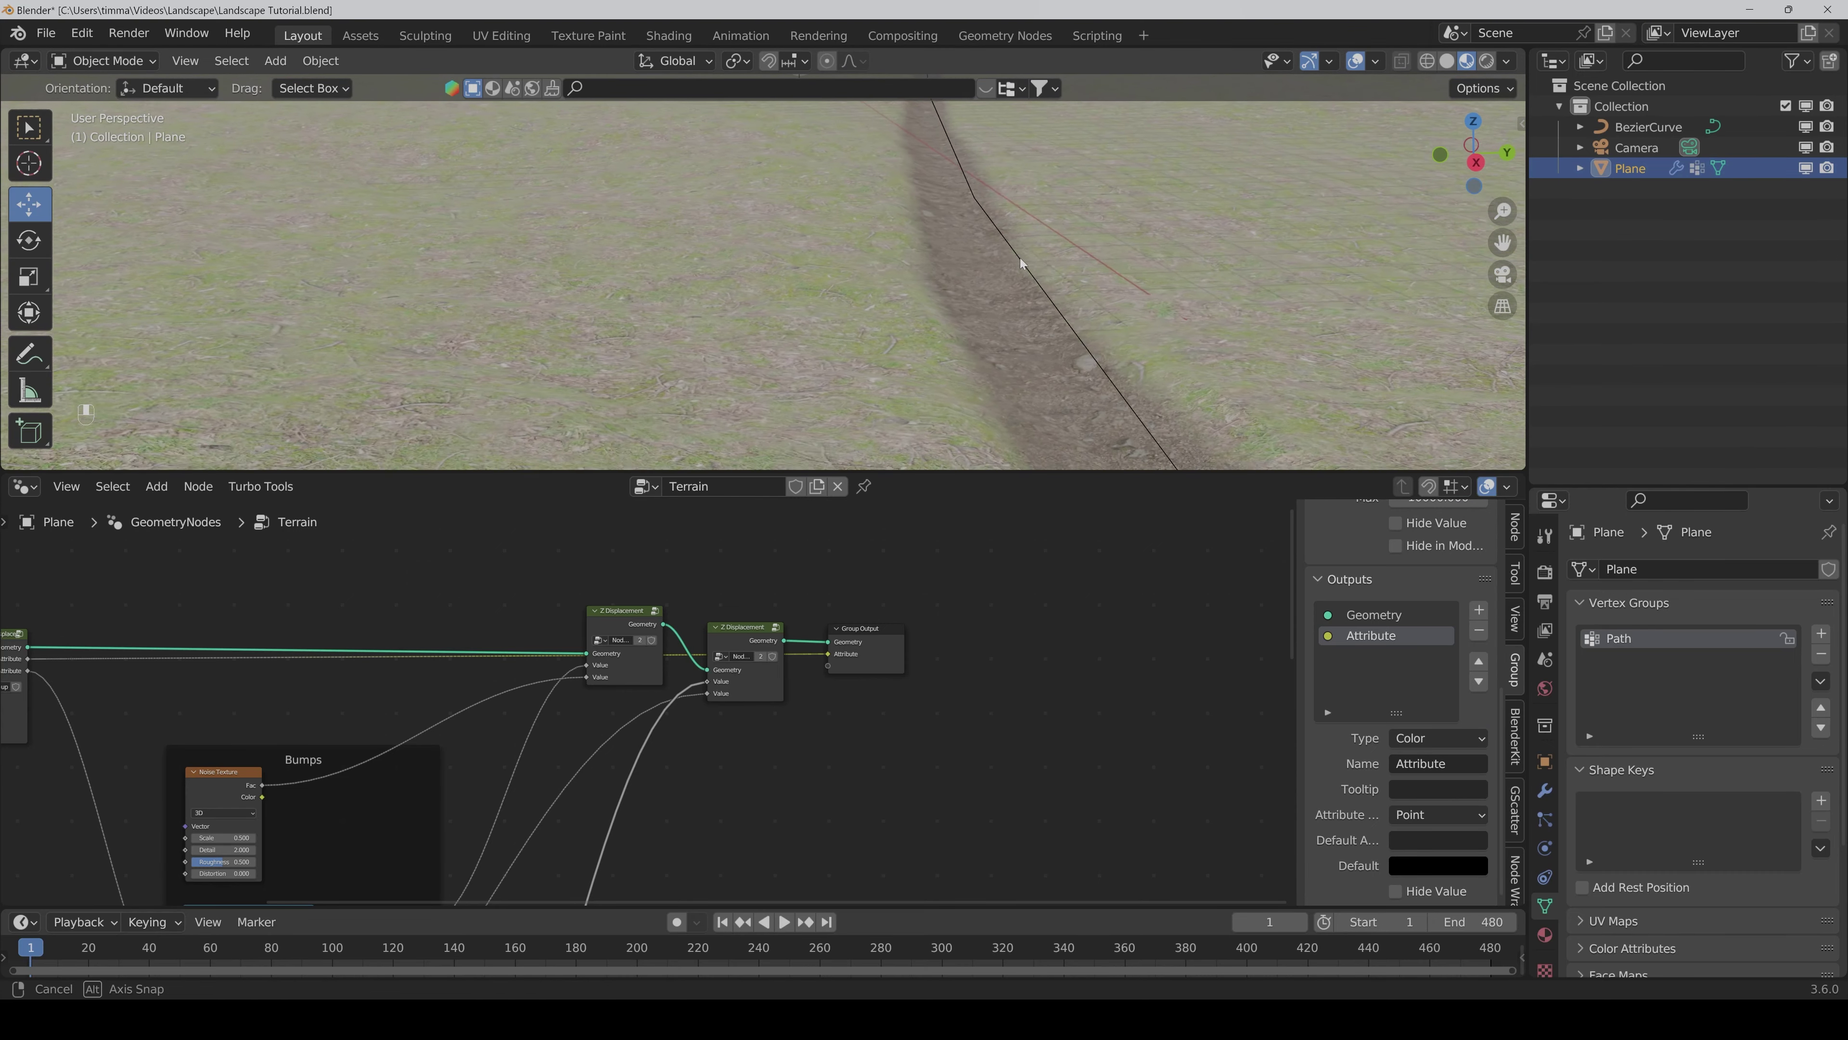
scroll(1018, 256, down, 6)
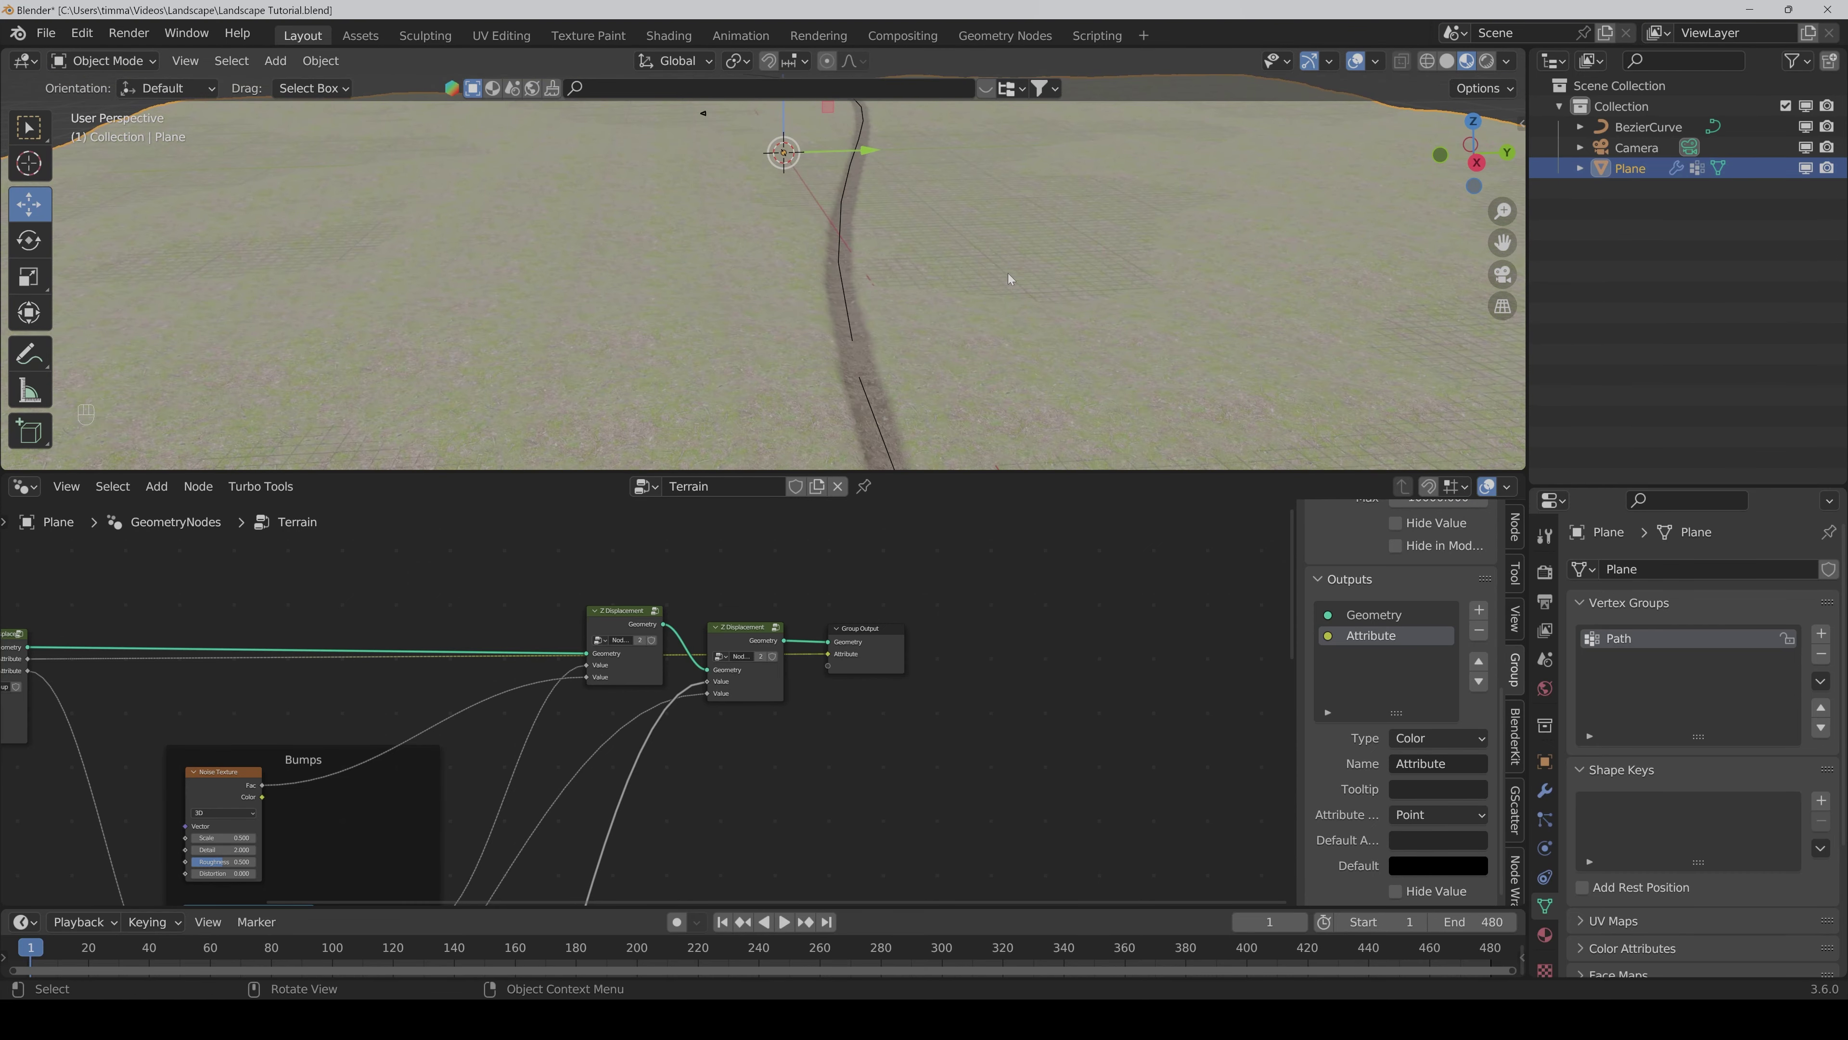
scroll(1008, 277, up, 4)
shift+middle_drag(1008, 276, 946, 280)
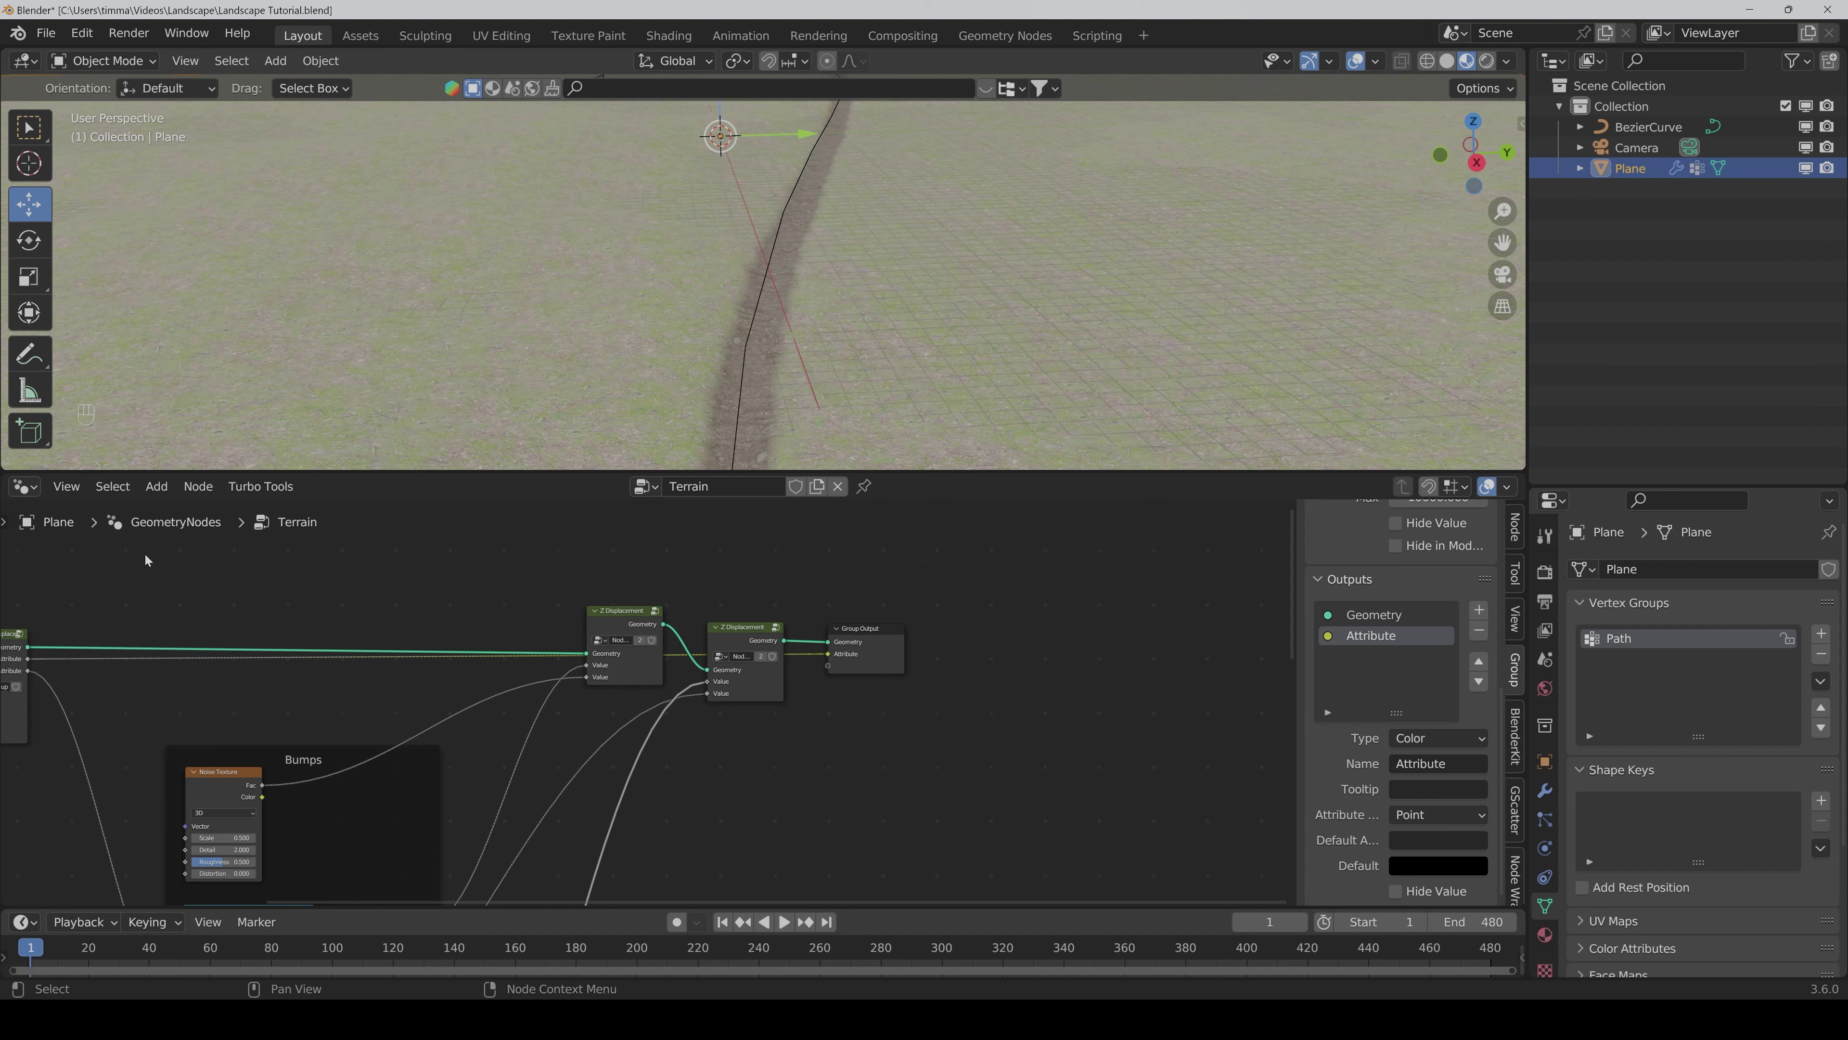
click(24, 486)
click(70, 681)
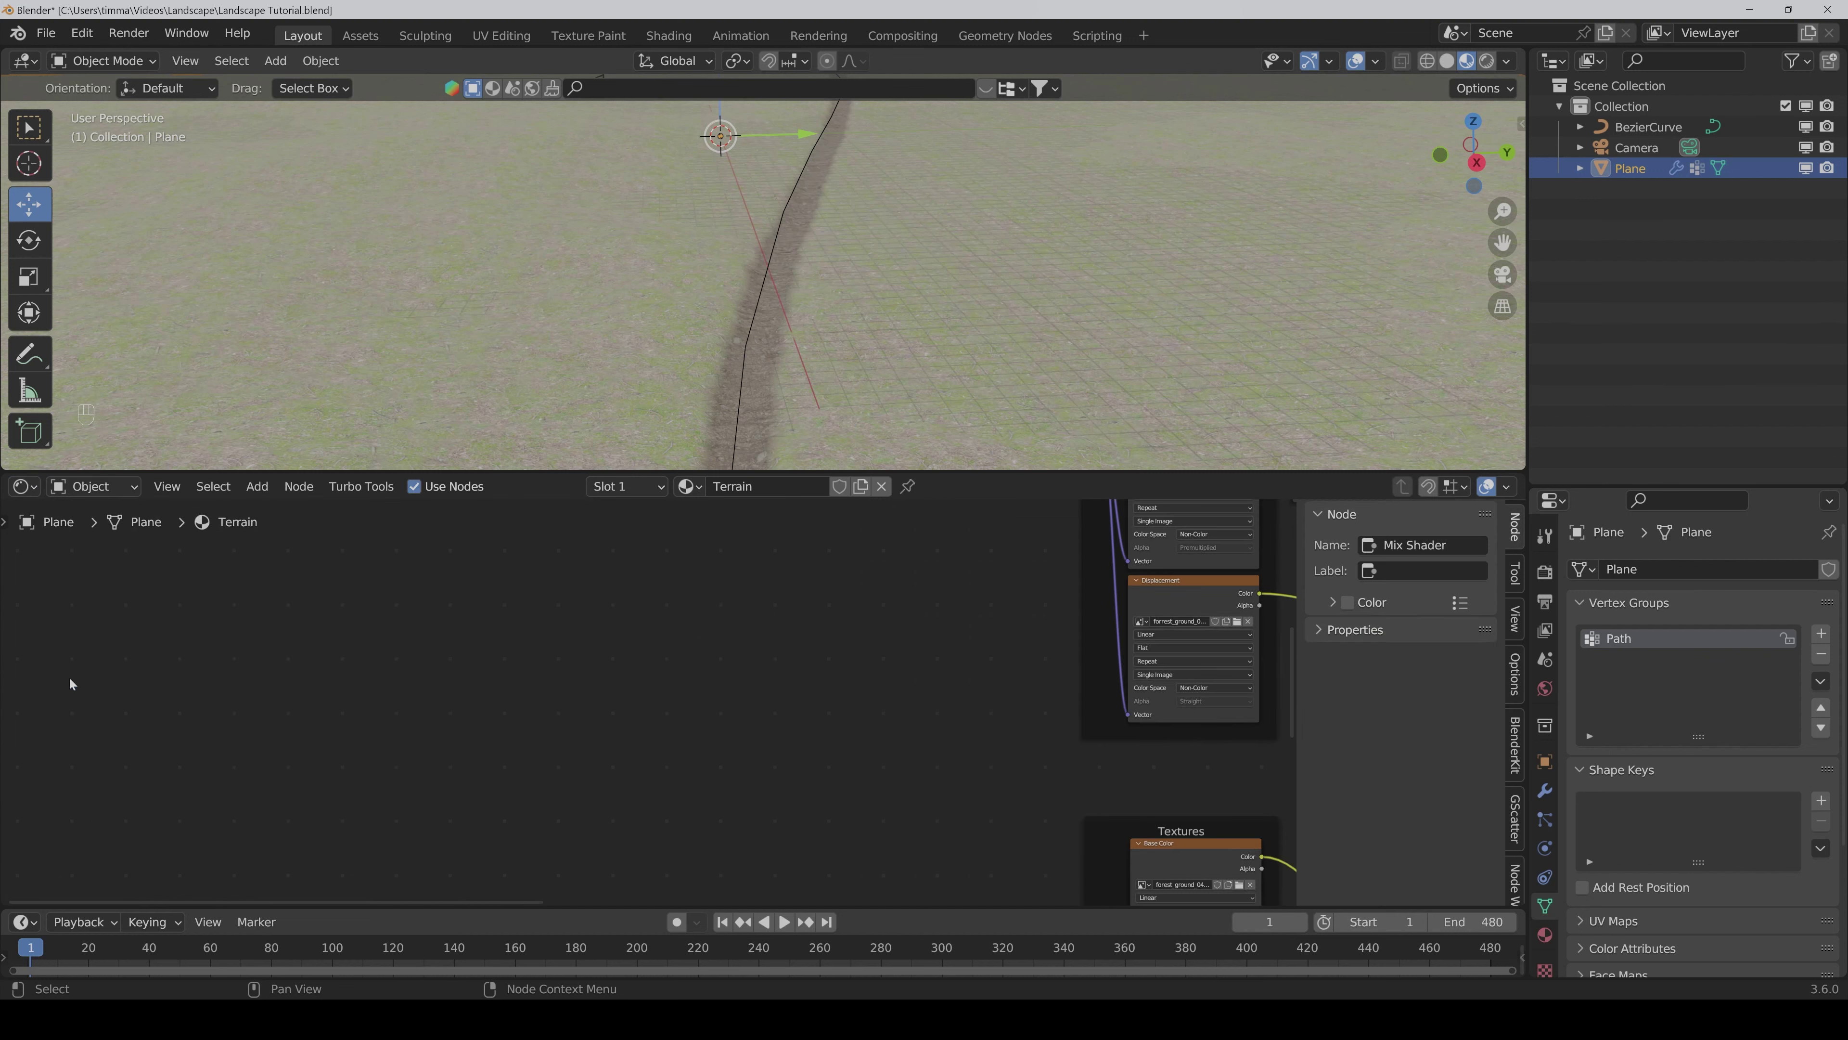
key(Home)
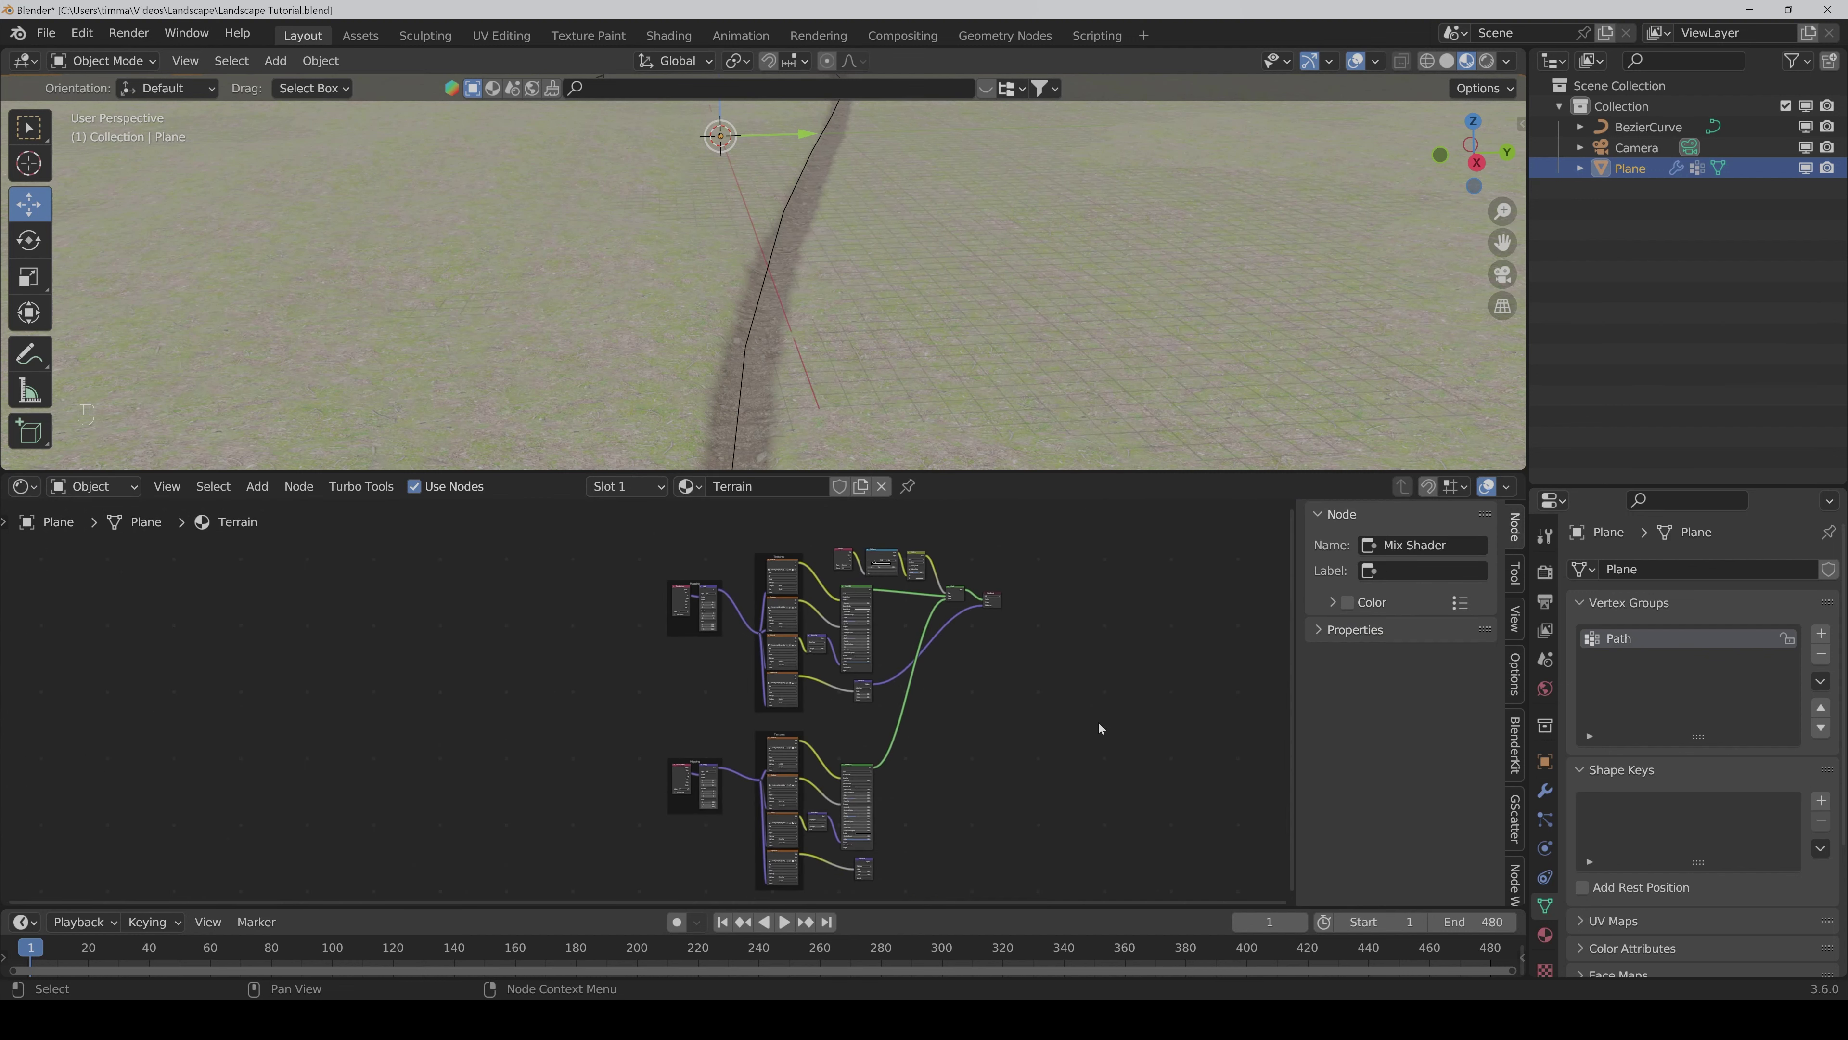
middle_drag(1000, 753, 918, 734)
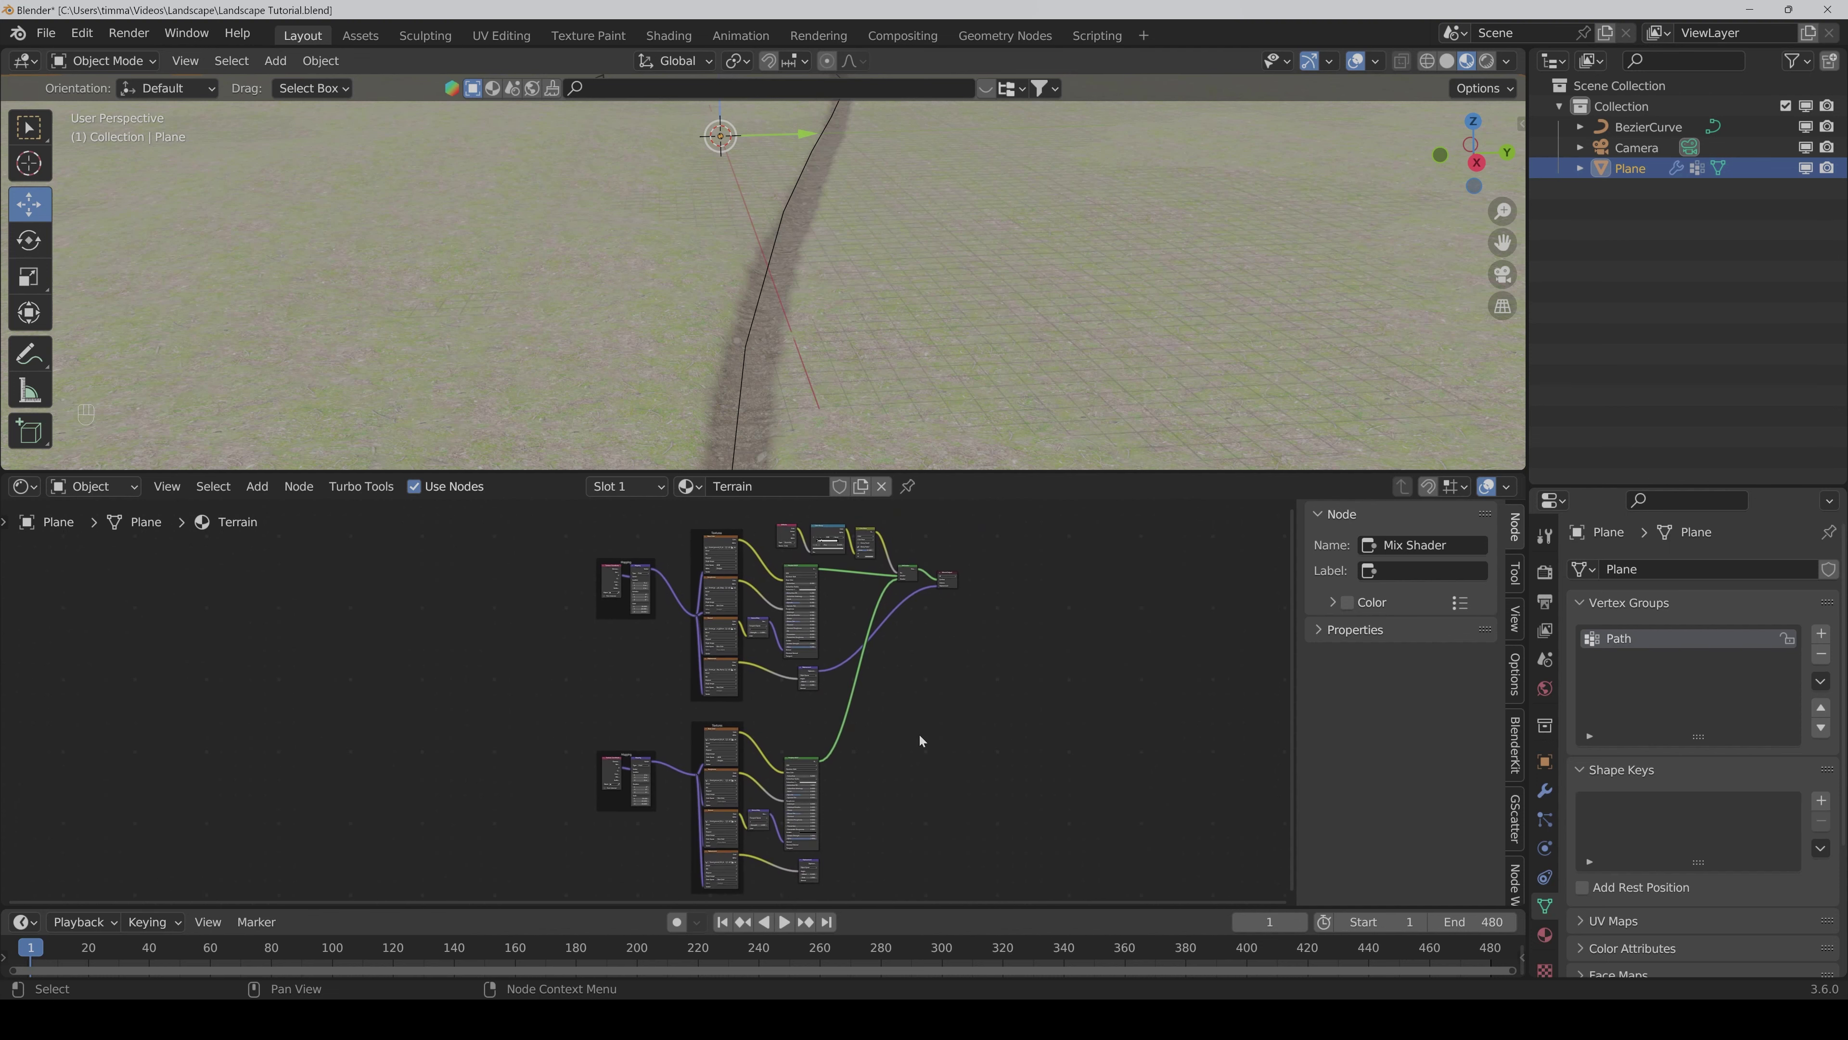
key(n)
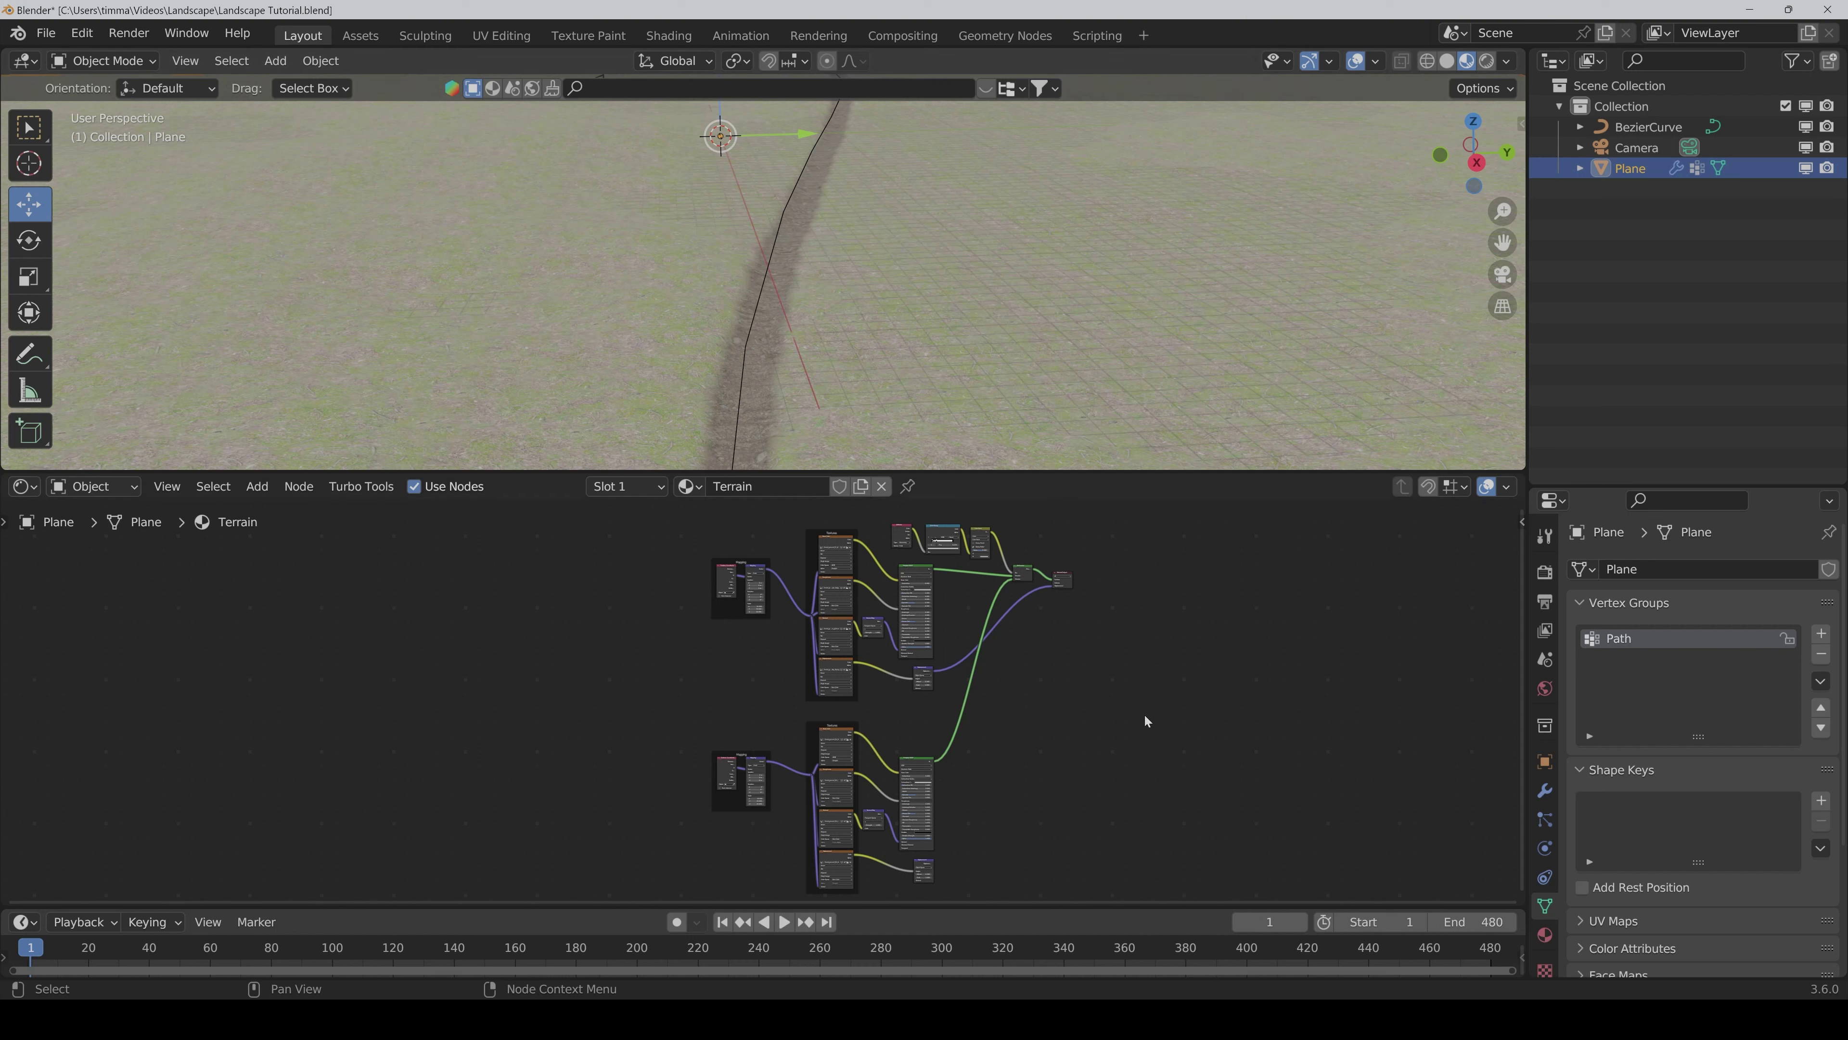
Step: Delete the Displacement node of the first texture setup in the Terrain material
scroll(1147, 723, up, 3)
middle_drag(1089, 579, 1029, 667)
drag(838, 759, 797, 726)
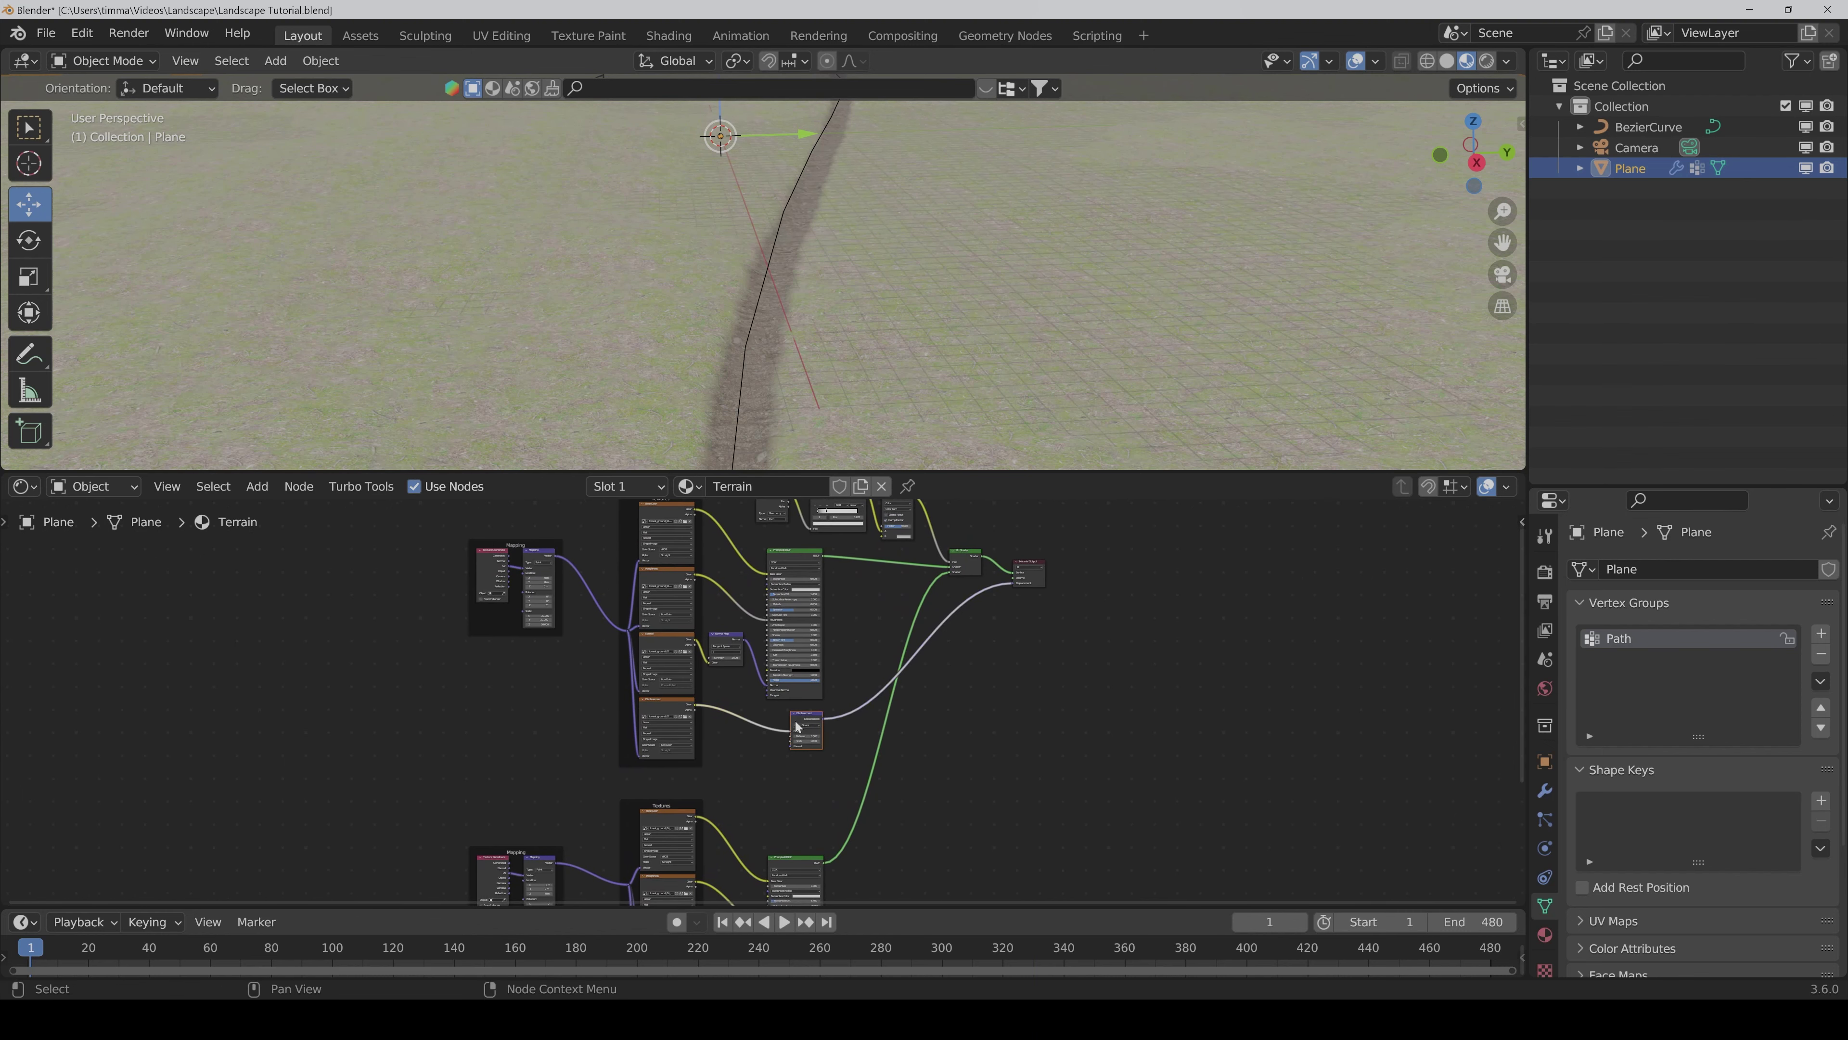
key(Delete)
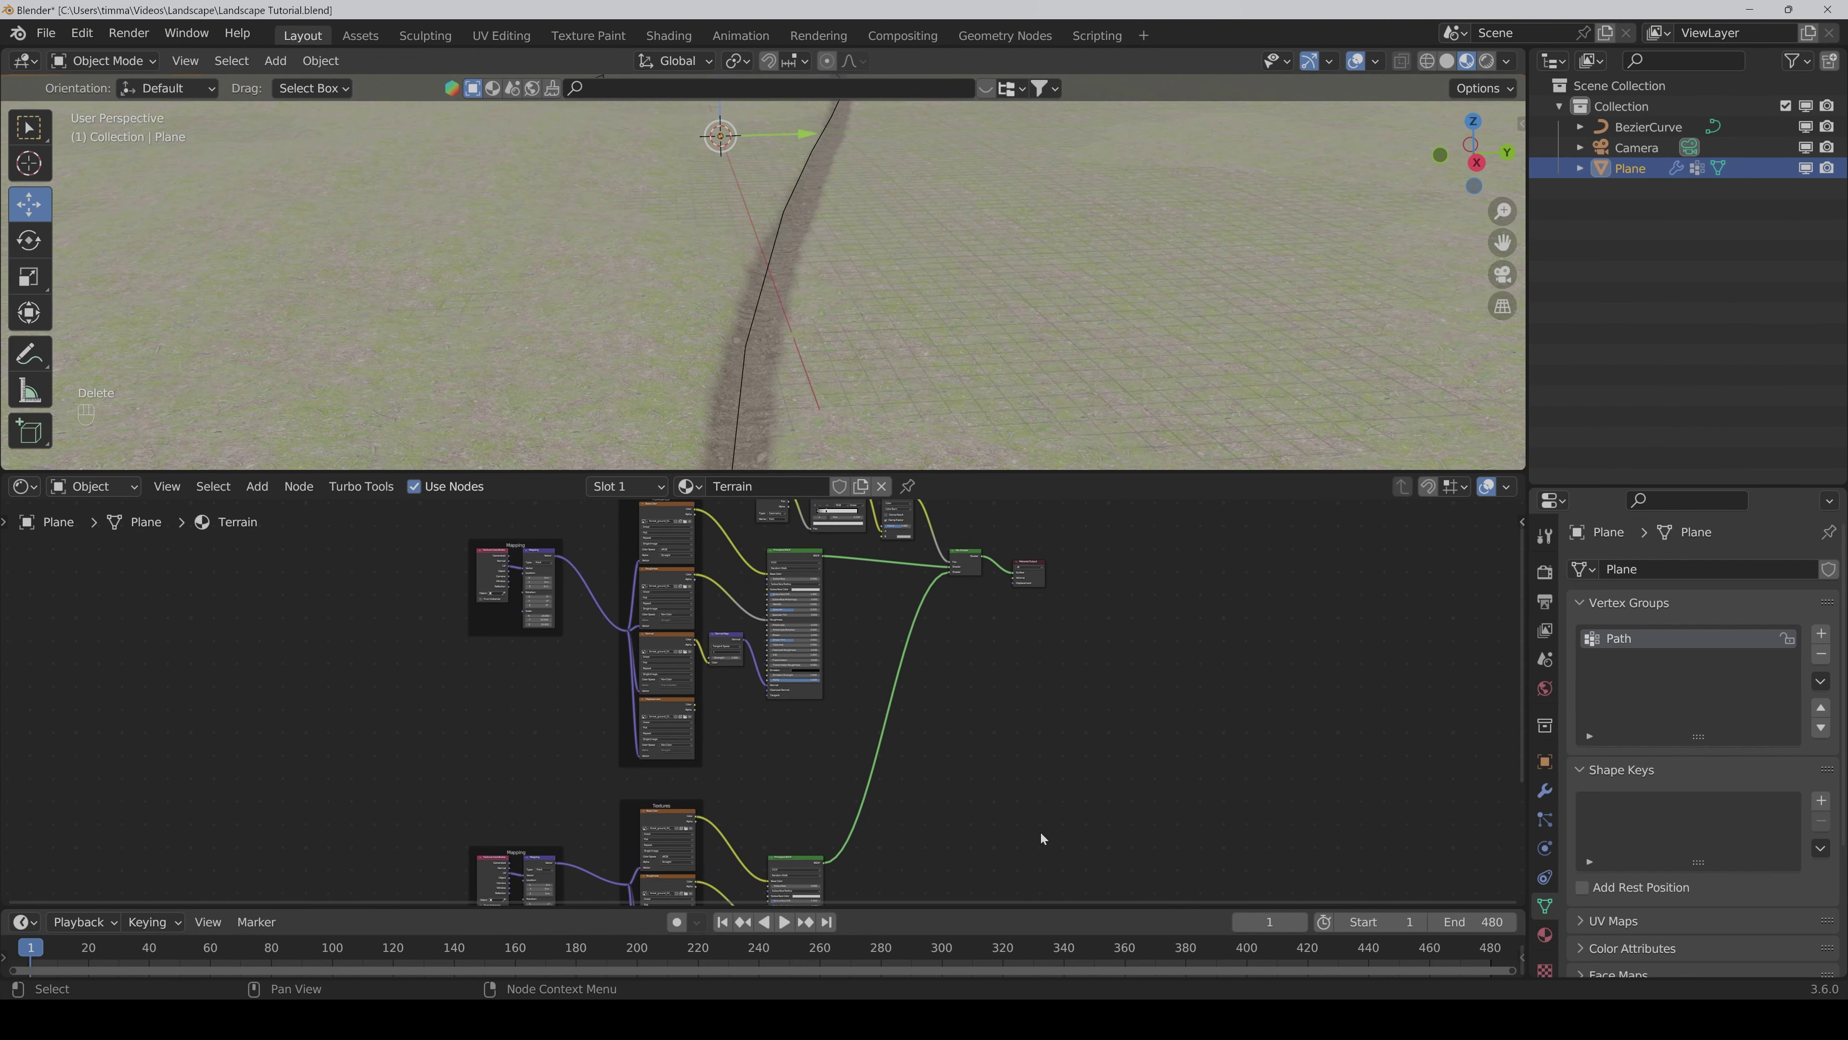
middle_drag(1041, 838, 982, 684)
middle_drag(948, 813, 920, 749)
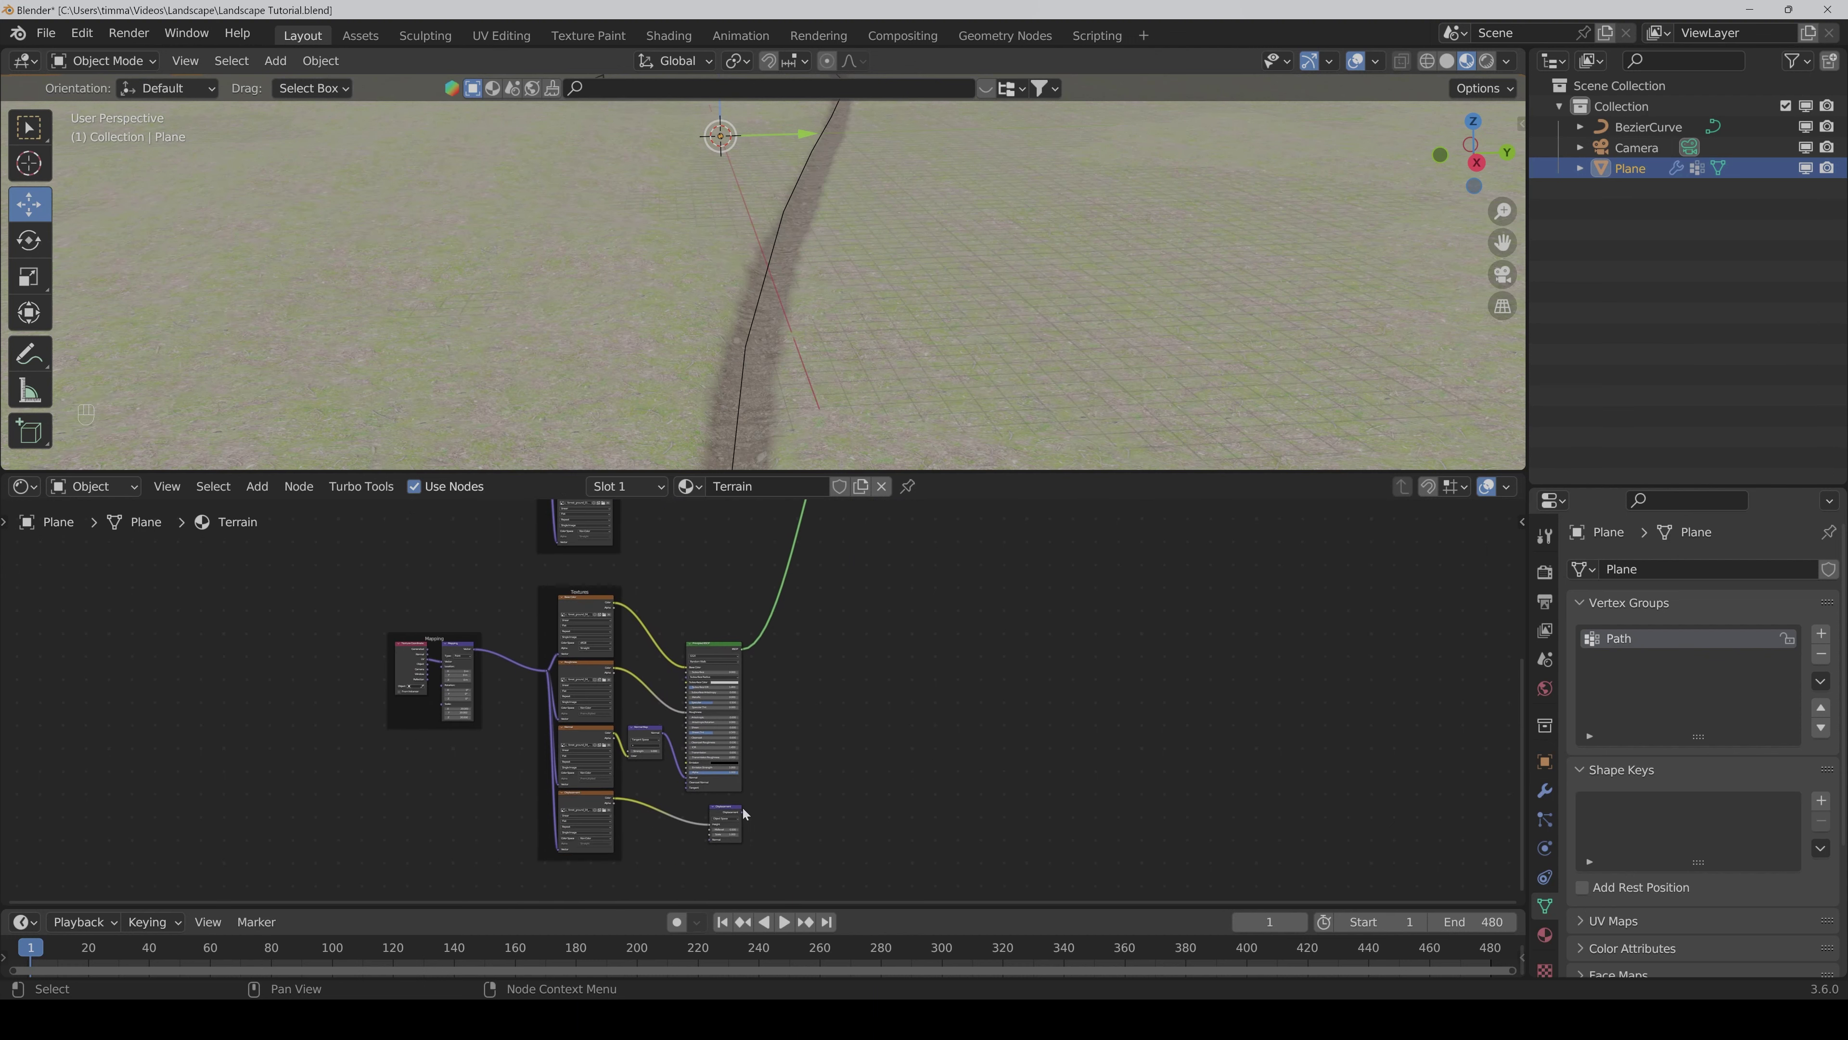
Step: Connect the second texture setup's Displacement node to the Displacement input of the Material Output in the Terrain material
drag(742, 810, 930, 746)
scroll(992, 782, up, 3)
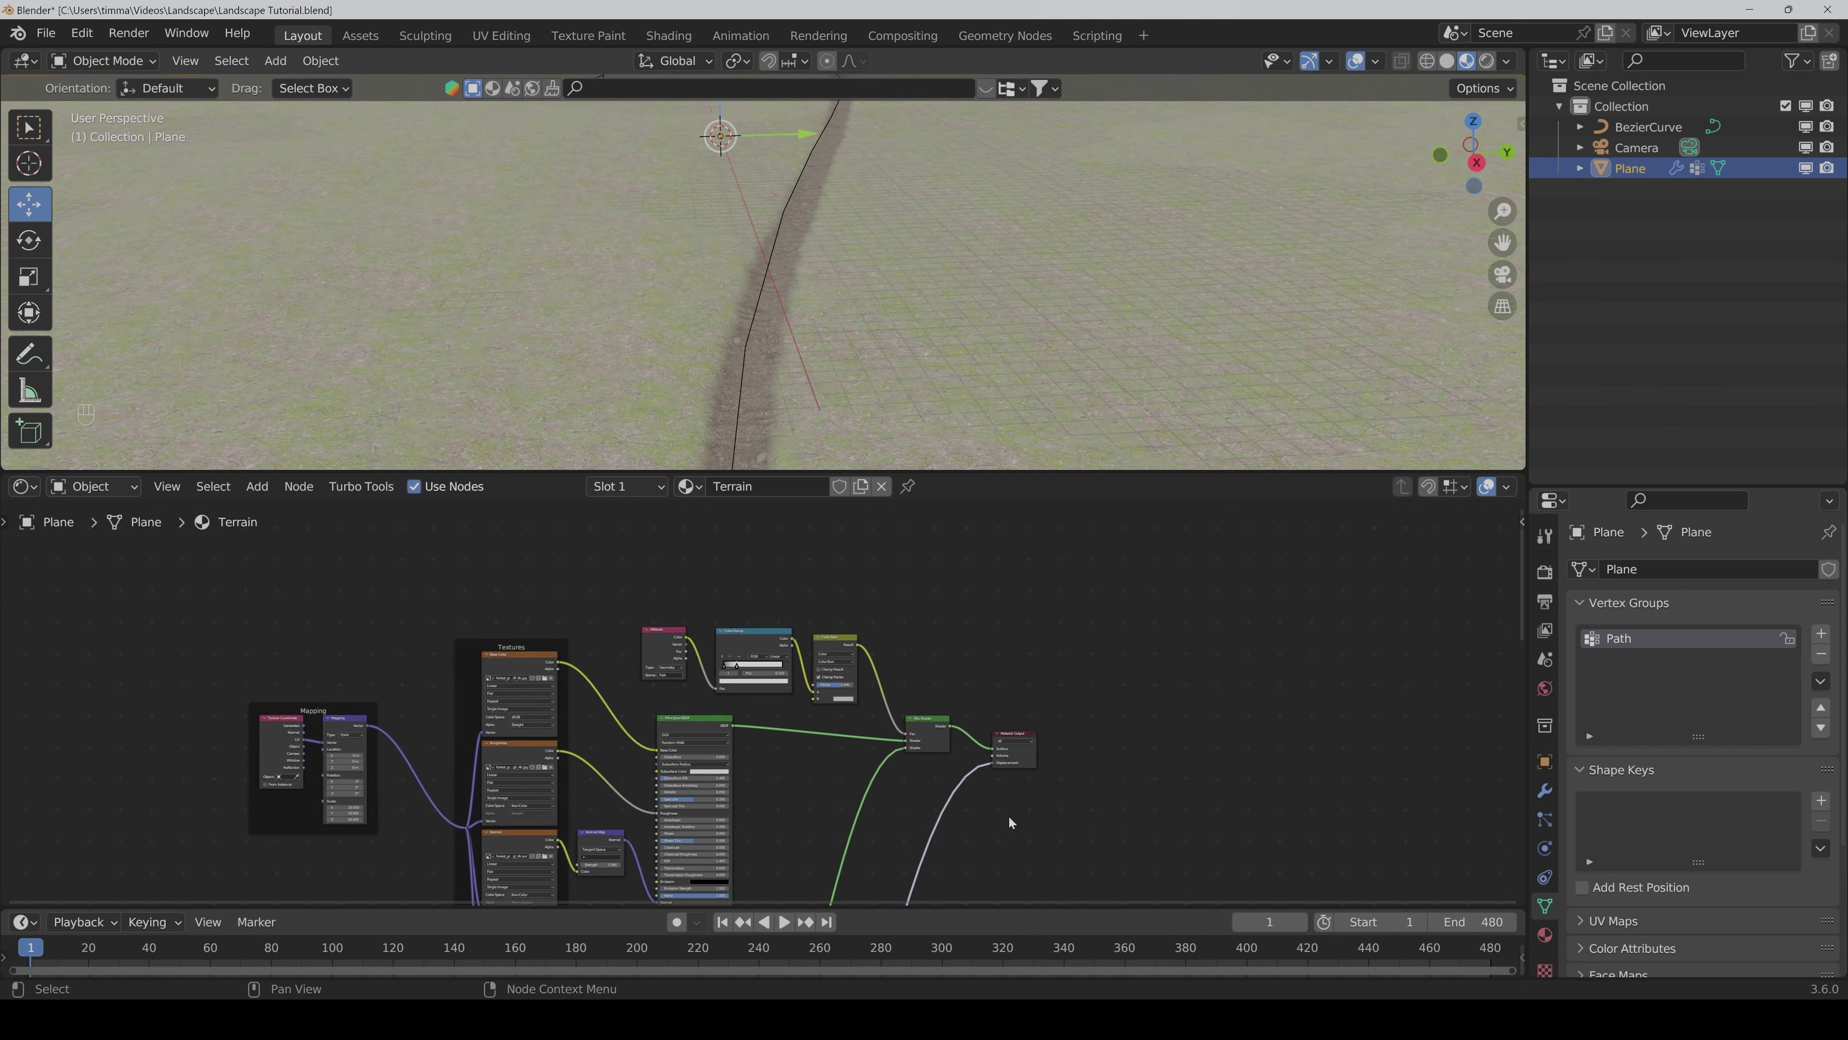
scroll(1096, 804, up, 1)
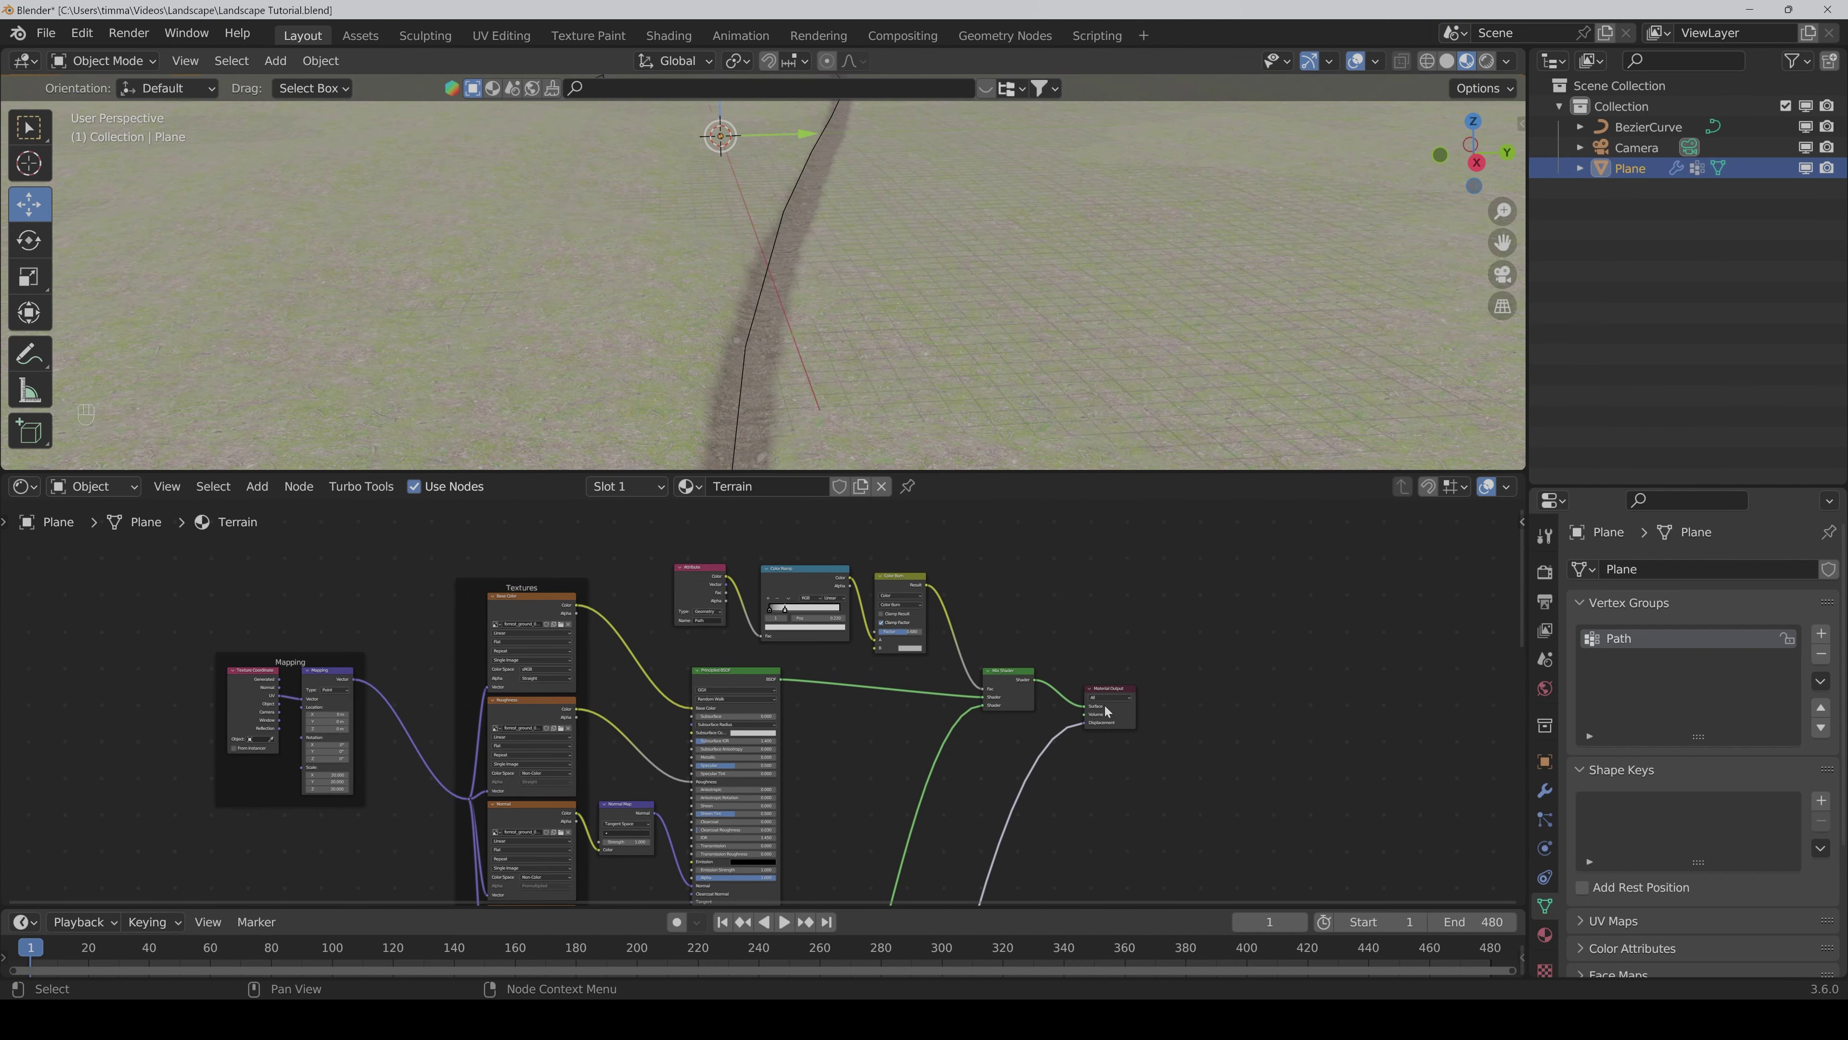
scroll(1171, 782, down, 1)
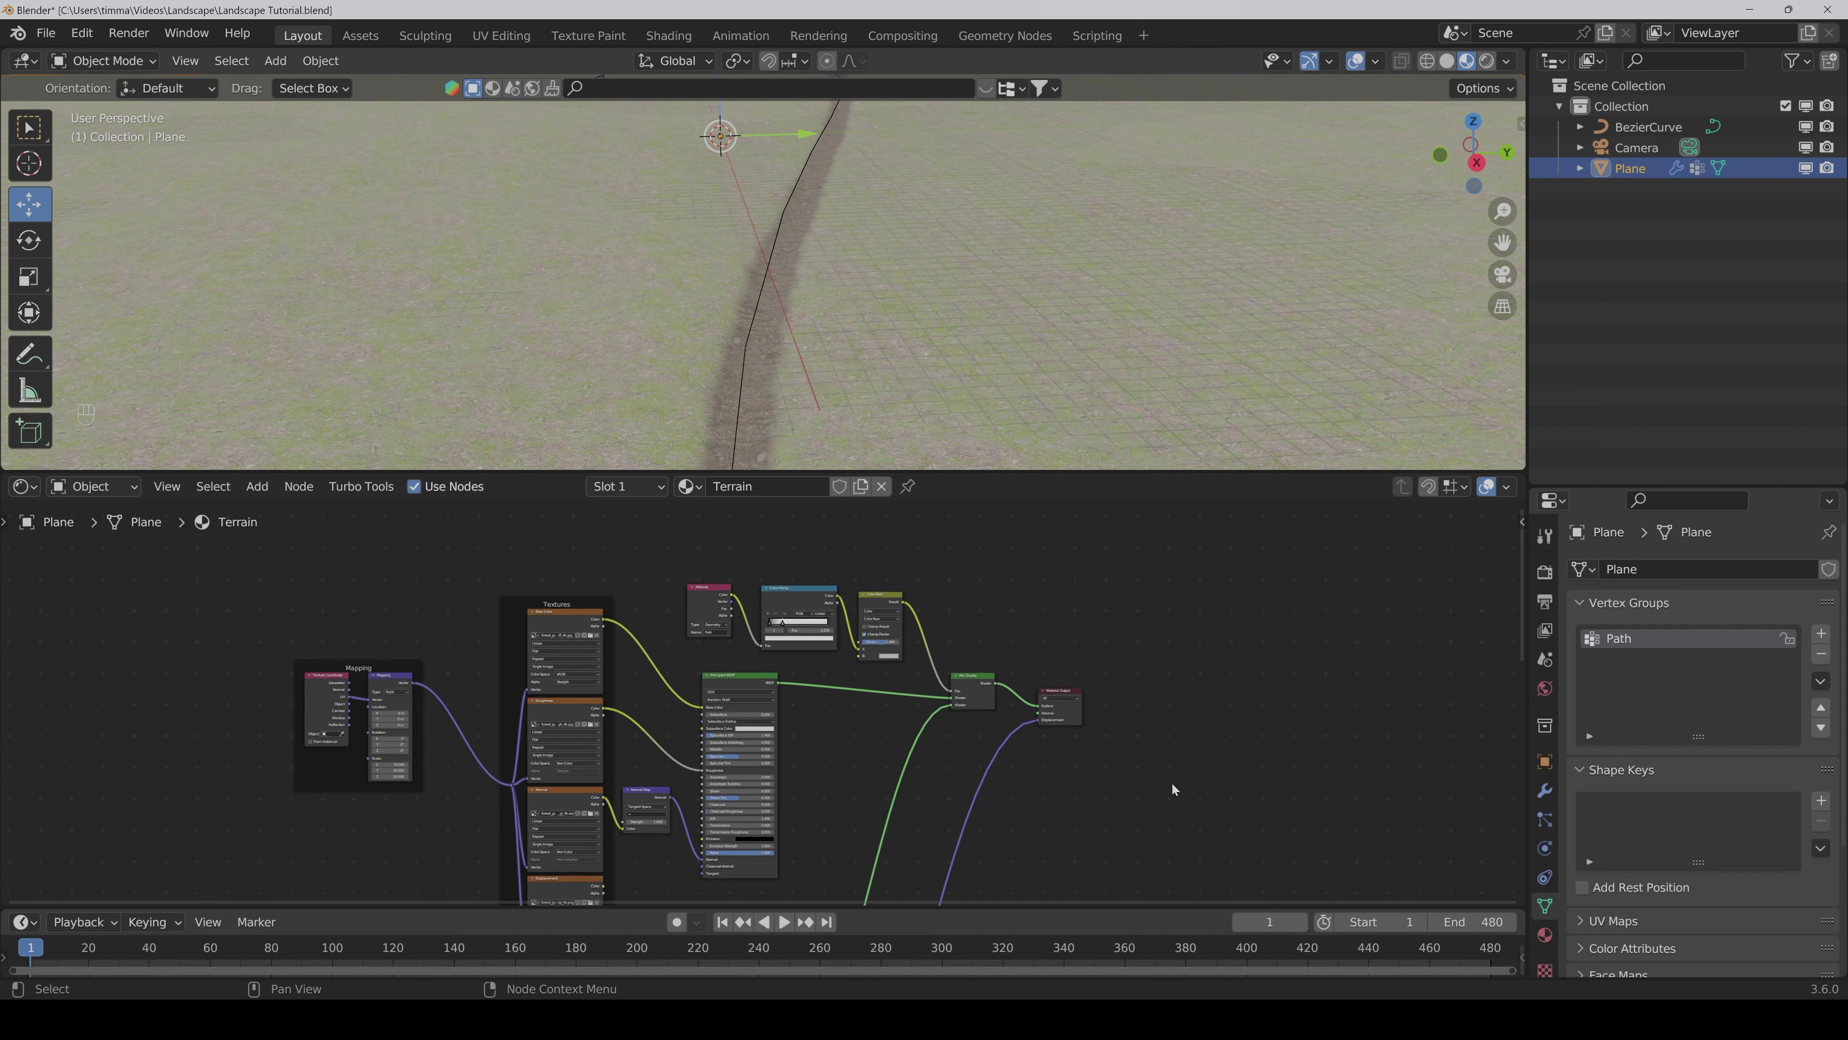
middle_drag(1171, 782, 1153, 768)
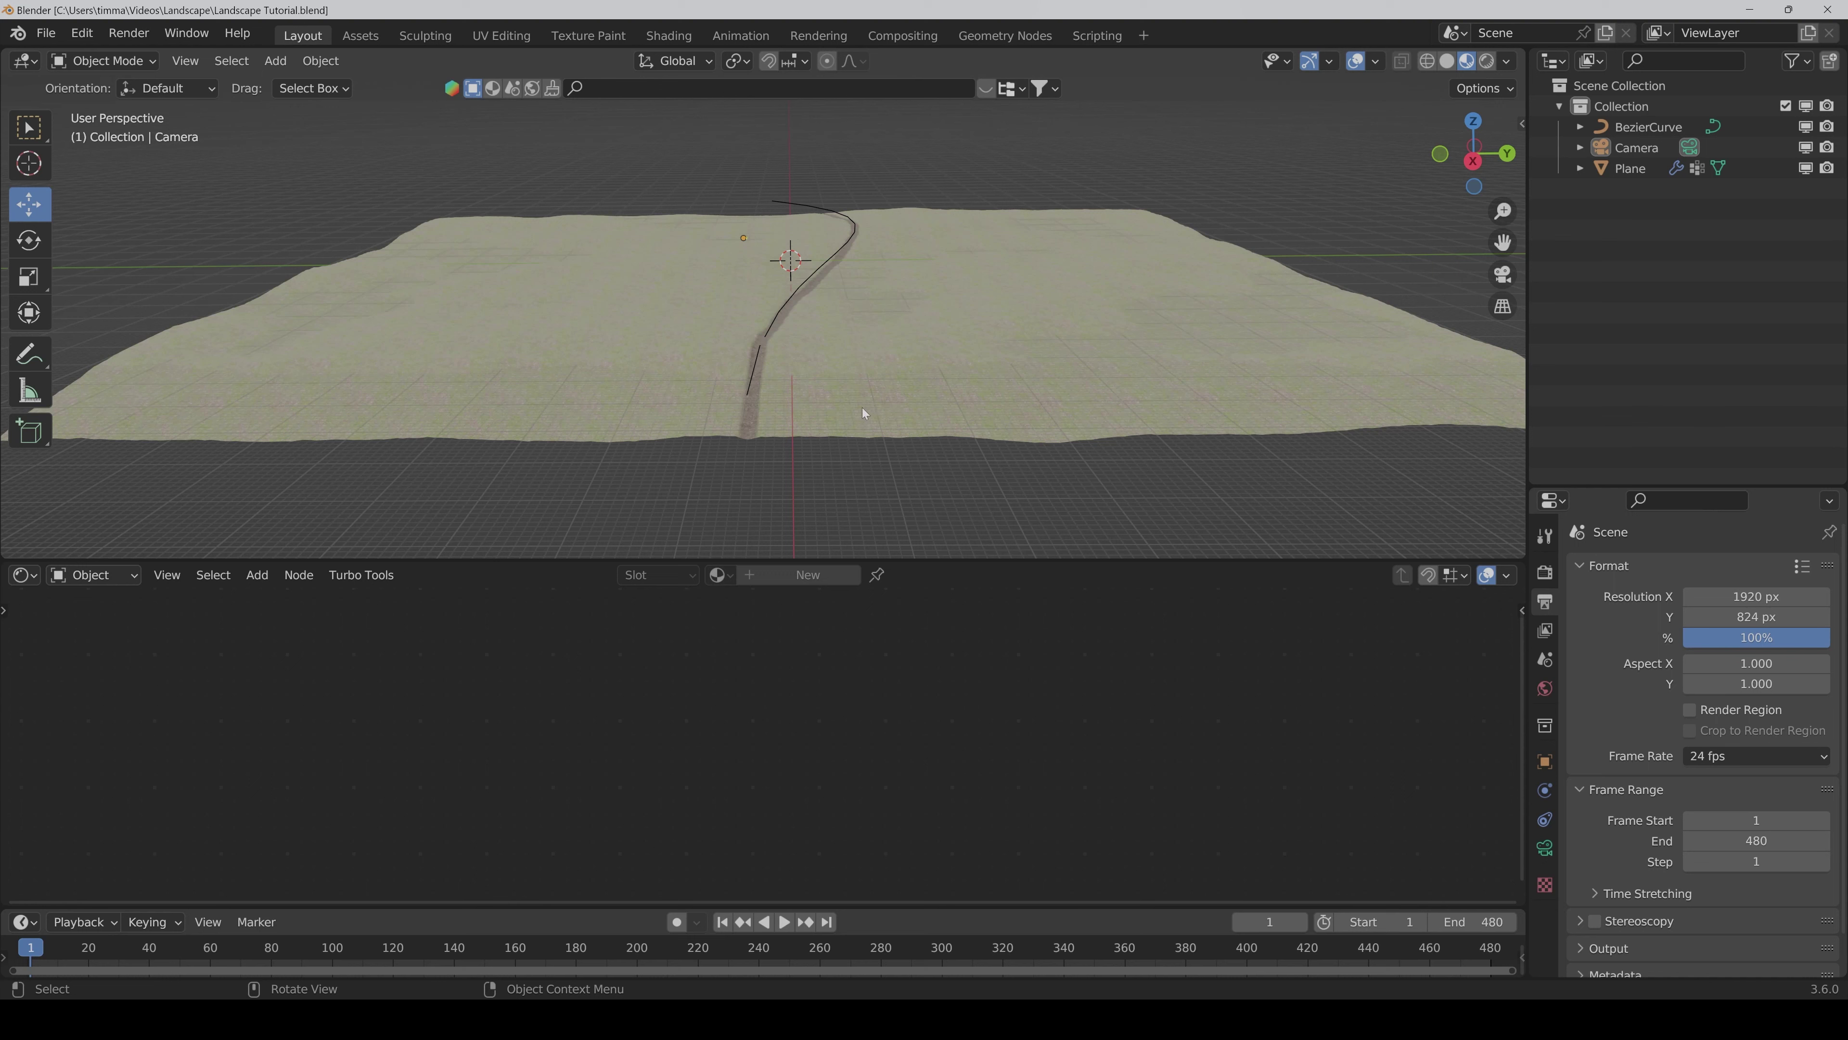
Step: Select the terrain plane and switch the node area from the Shader Editor to the Geometry Node Editor
click(857, 325)
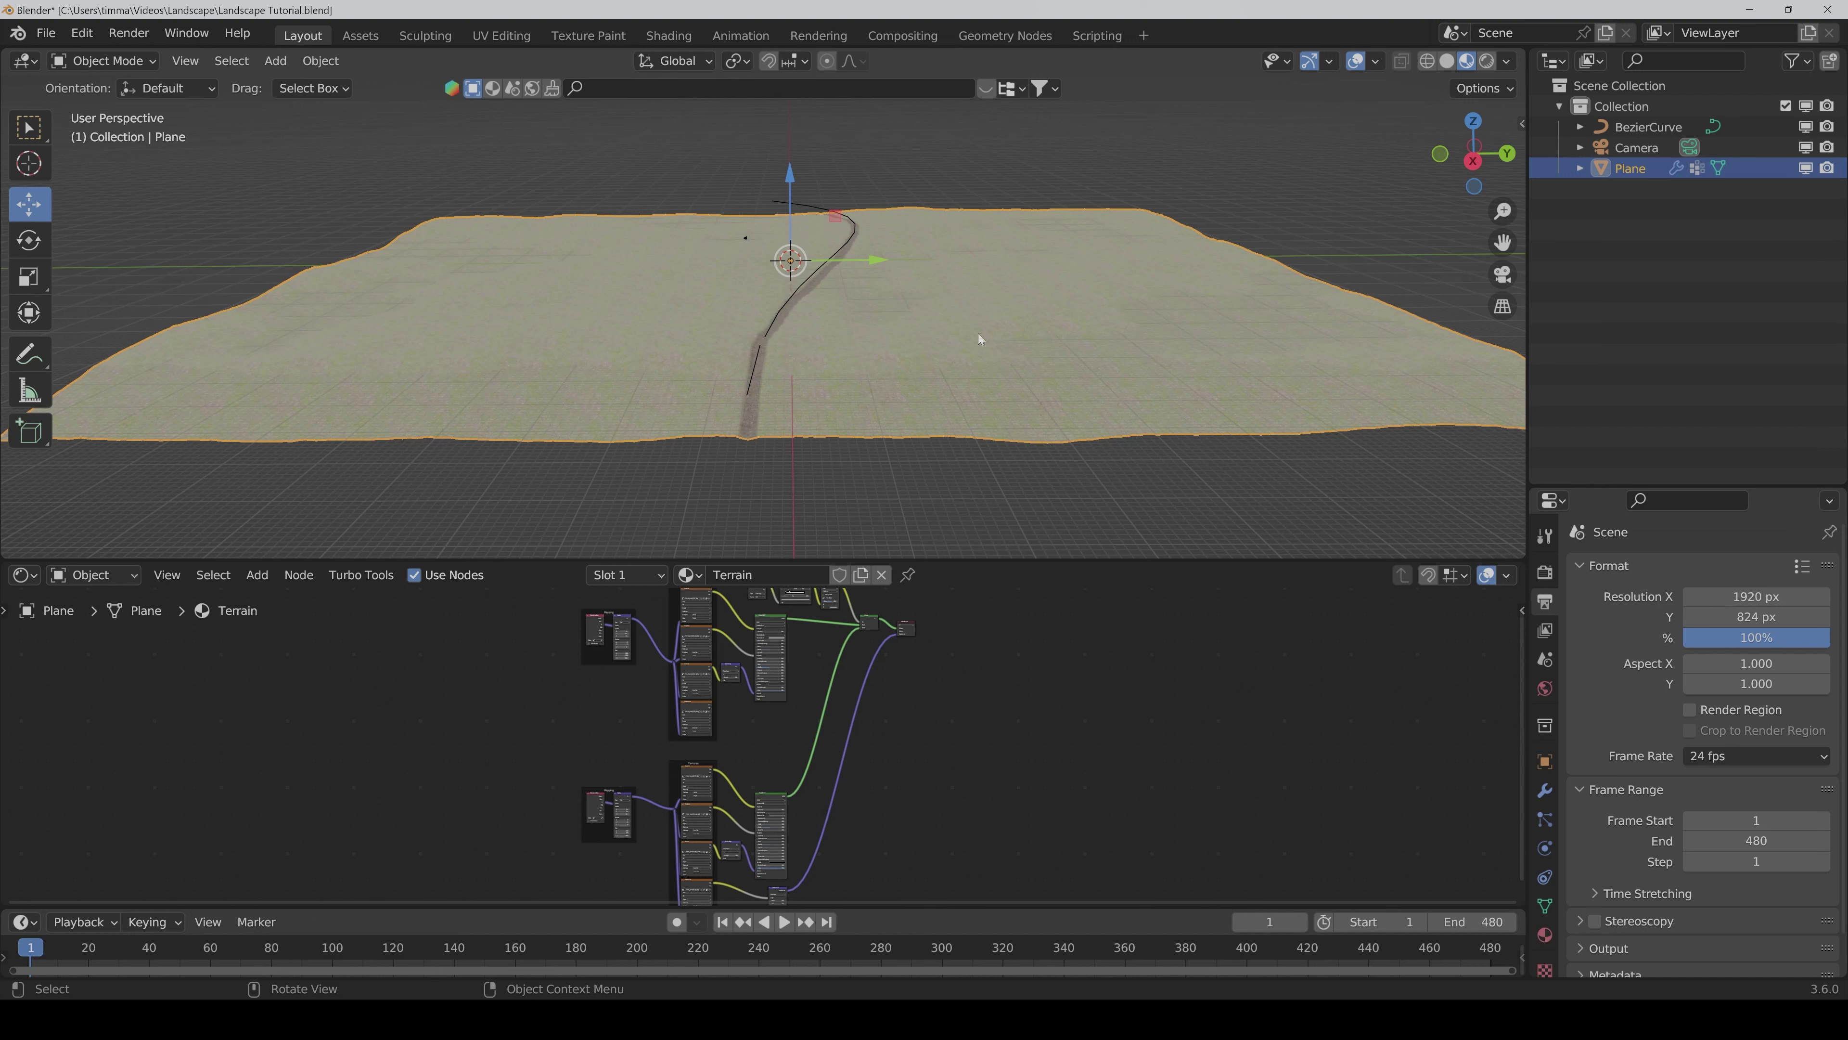
click(24, 575)
click(72, 747)
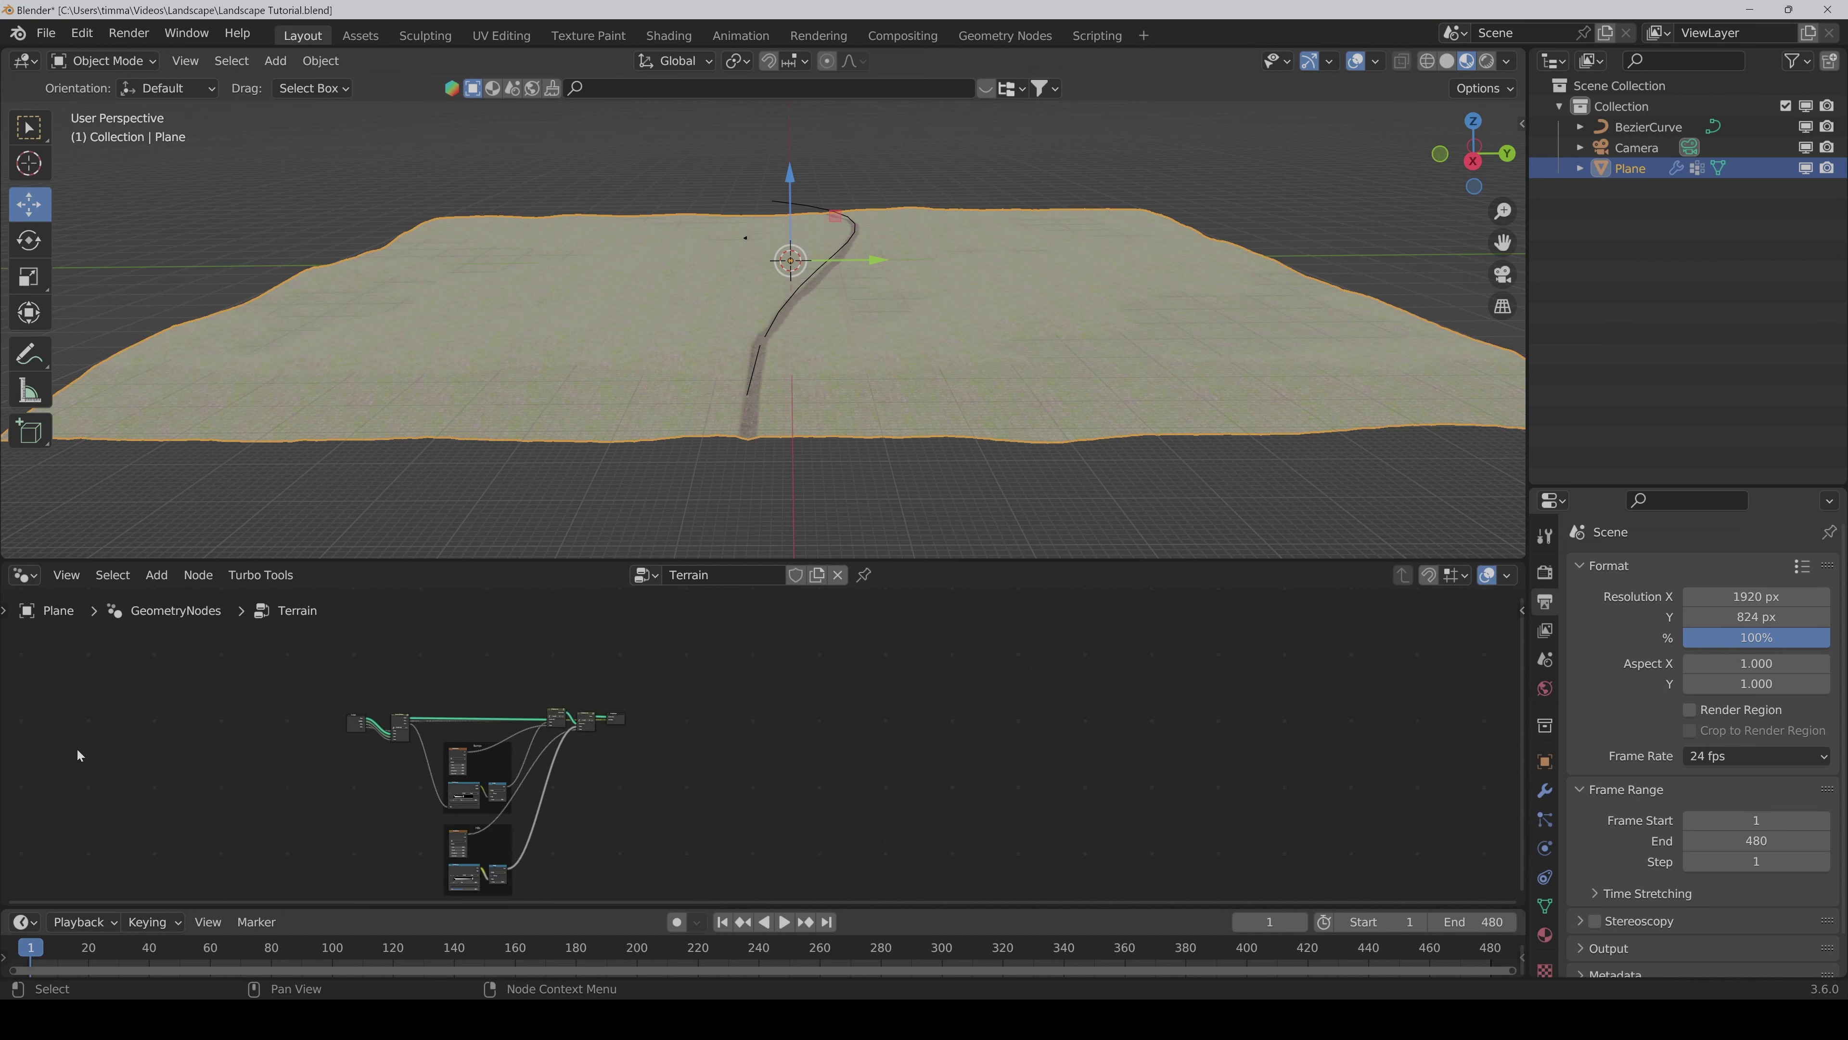
Step: Set the value of the Multiply node in the Hills frame of the Terrain node group to 30
scroll(624, 816, up, 3)
middle_drag(655, 750, 1065, 648)
scroll(1098, 702, up, 2)
scroll(989, 709, up, 2)
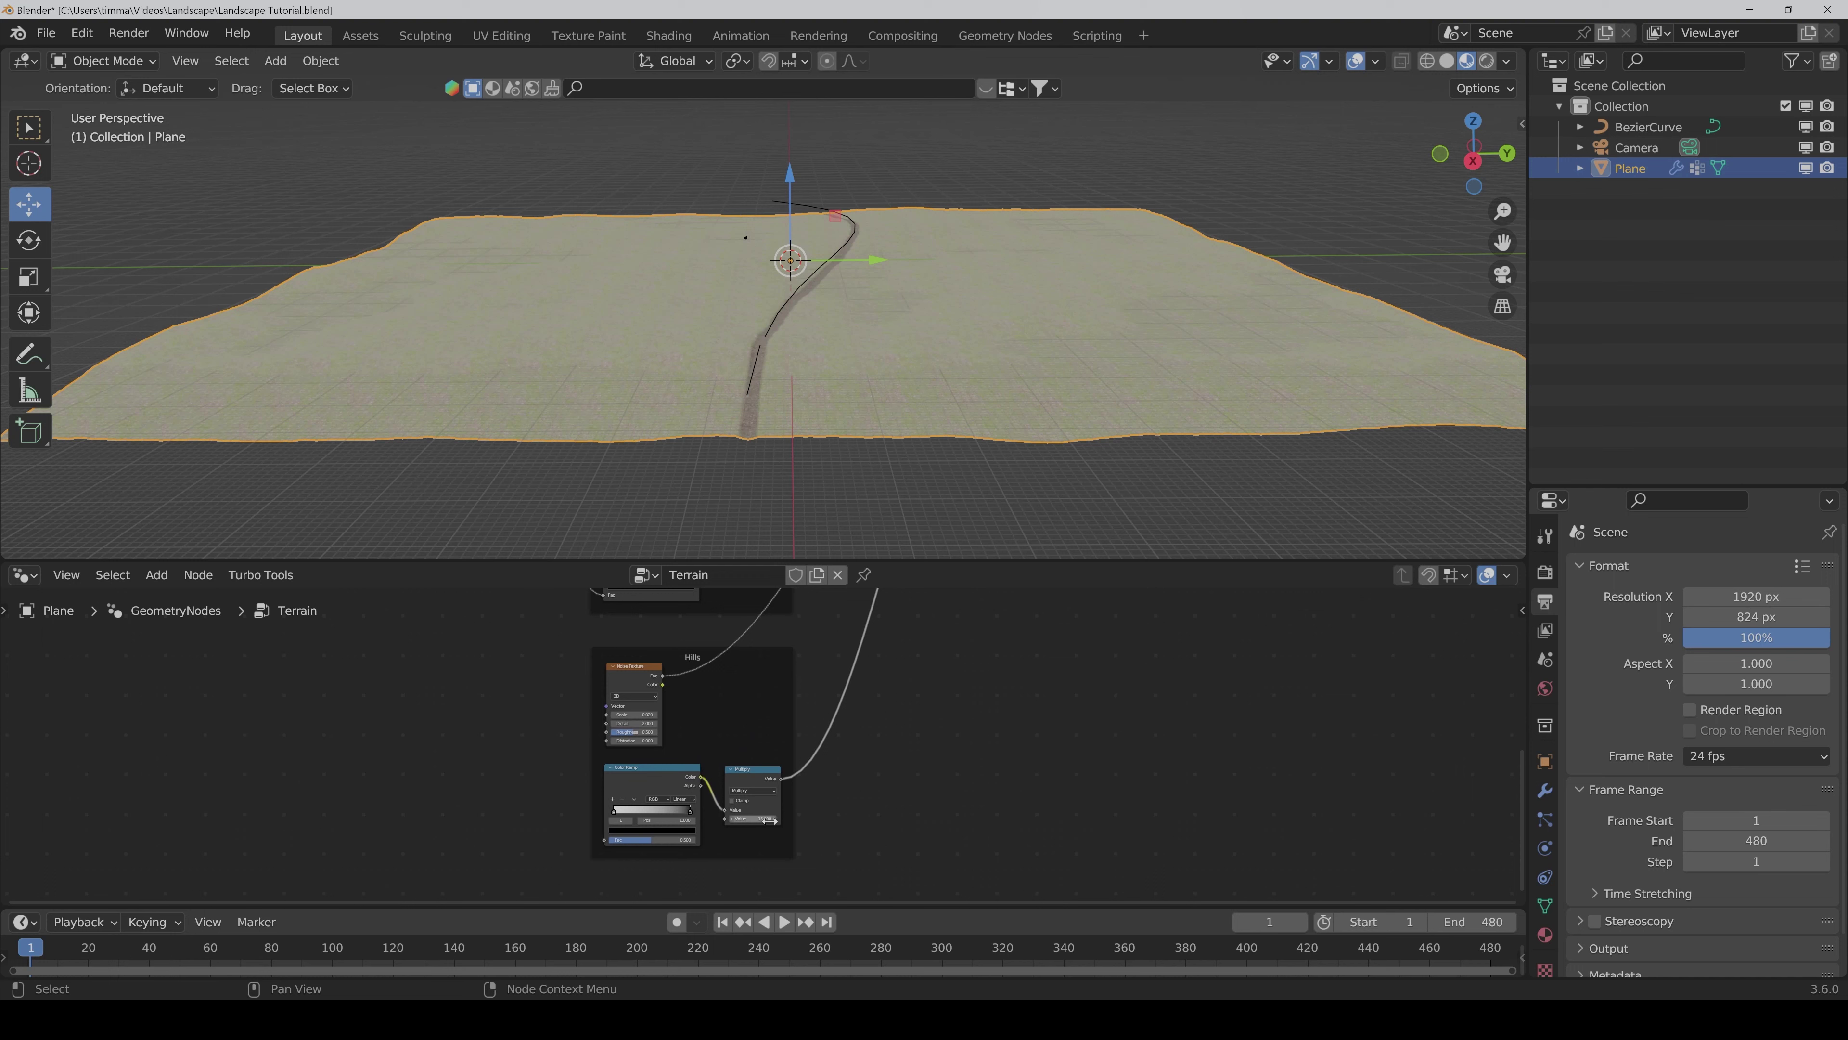
click(751, 818)
text(30)
key(Return)
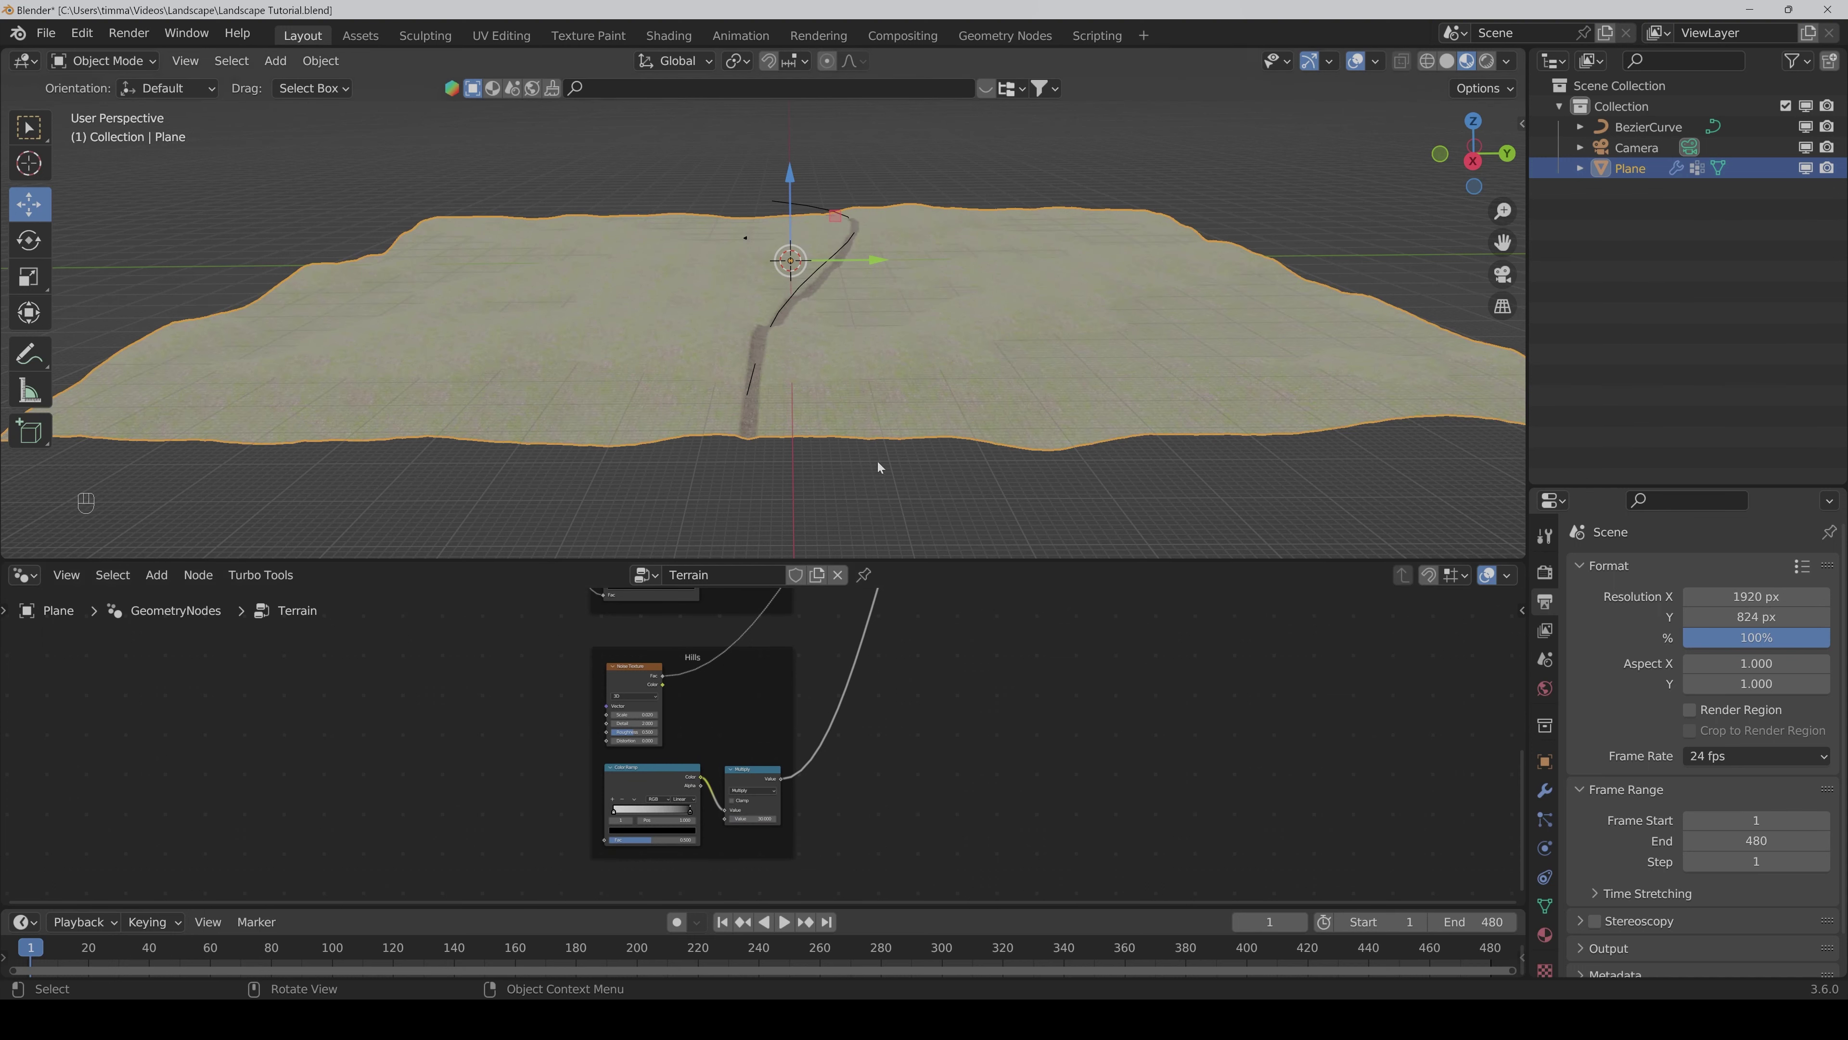
Step: Switch the viewport to solid shading and examine how the hills shape the terrain around the path
scroll(957, 304, up, 2)
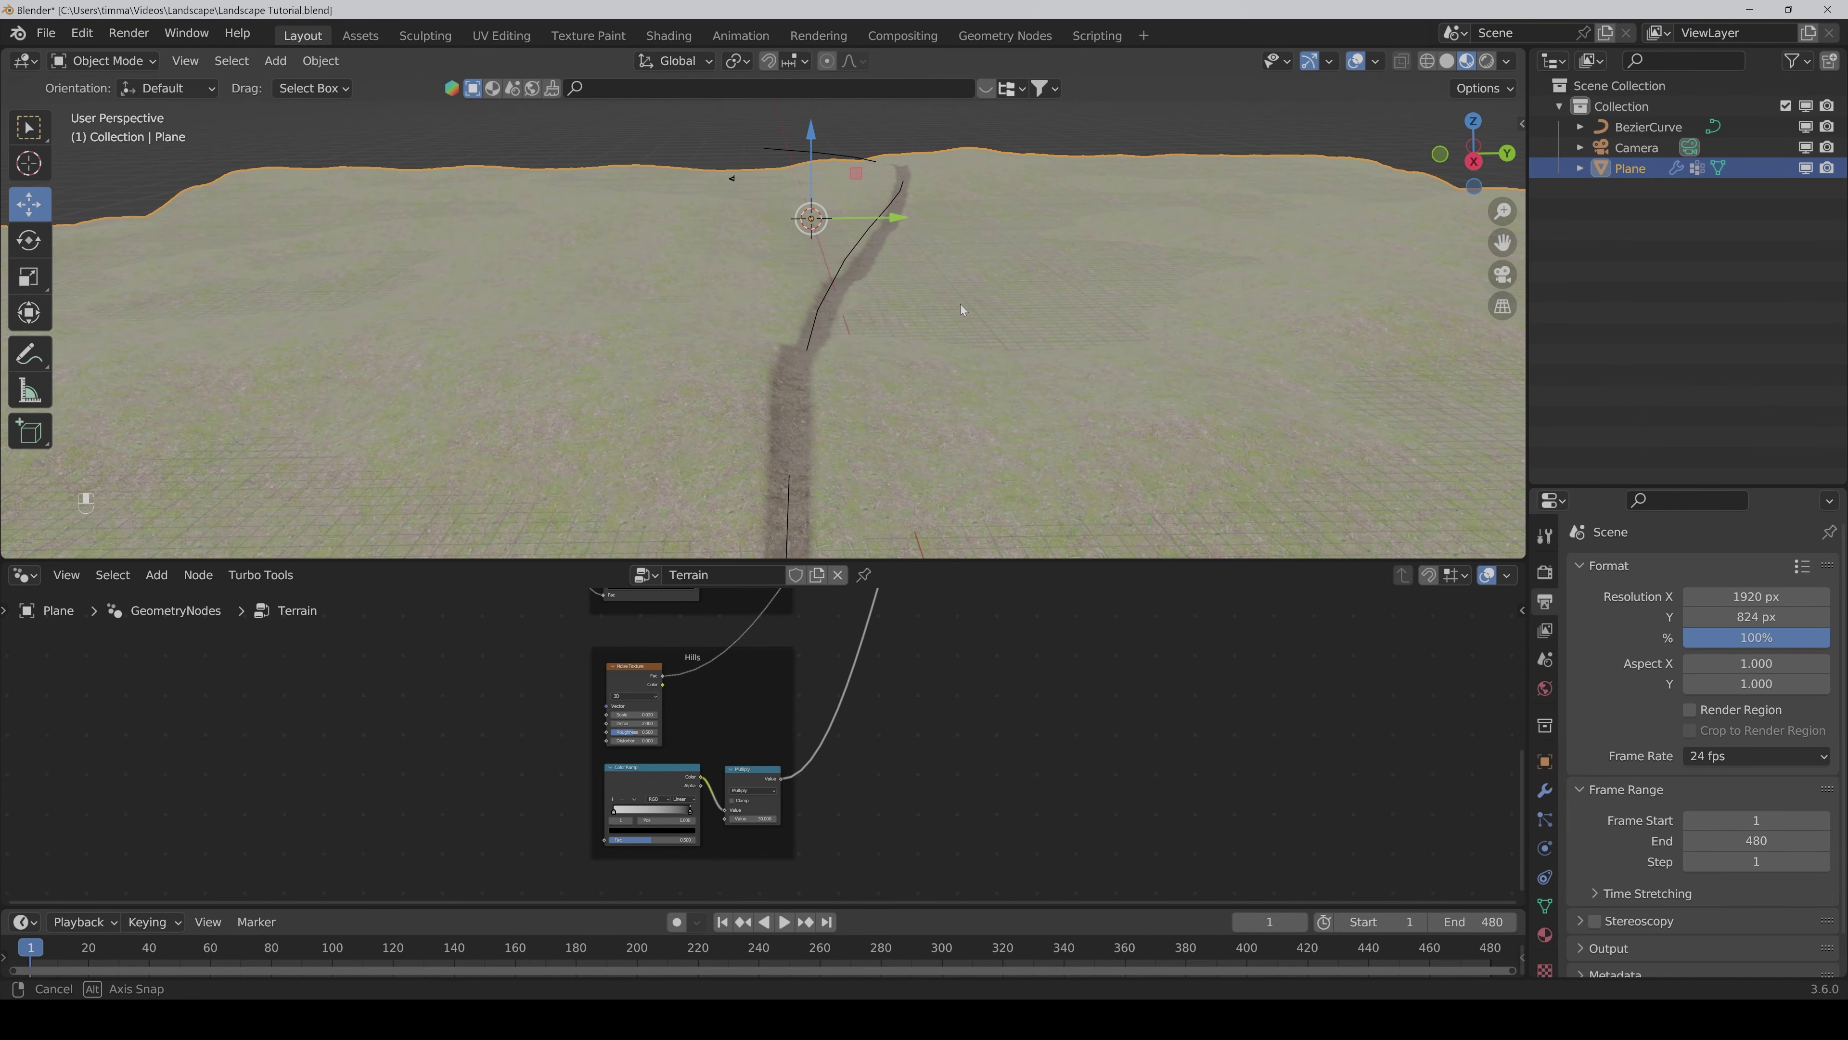
middle_drag(961, 305, 955, 305)
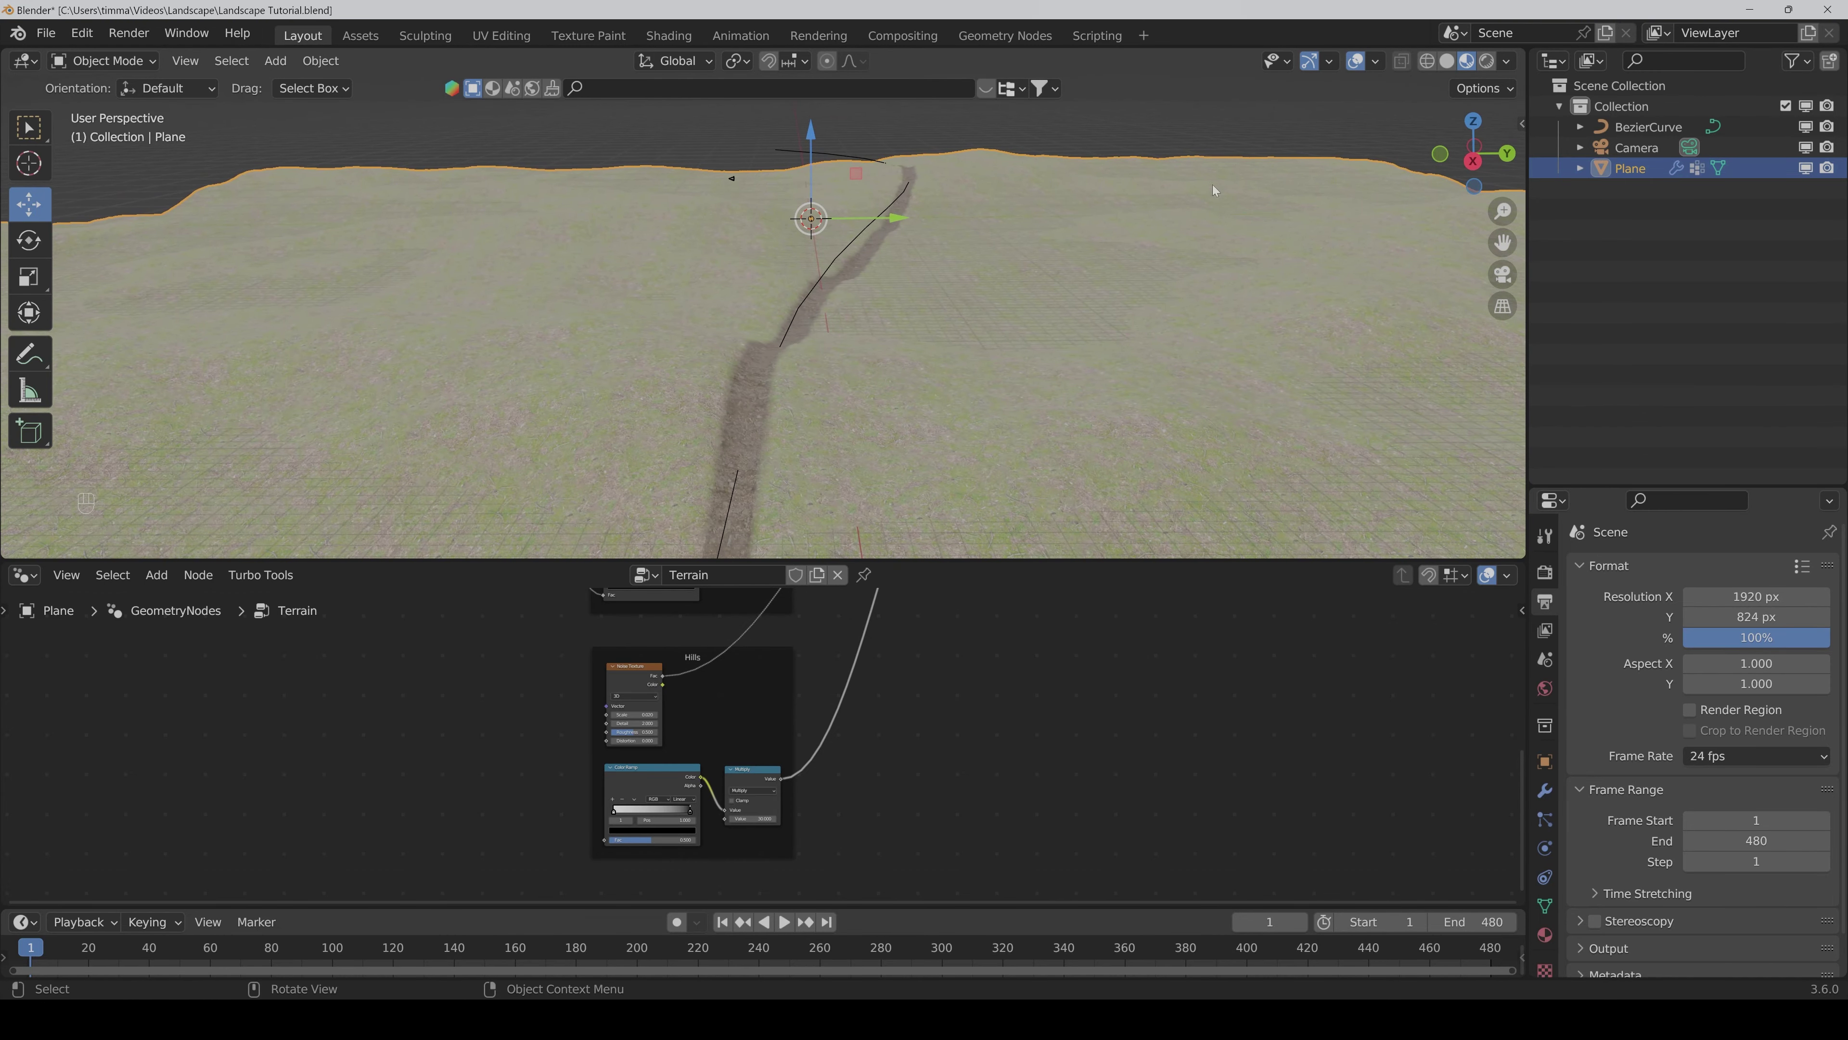
click(1447, 61)
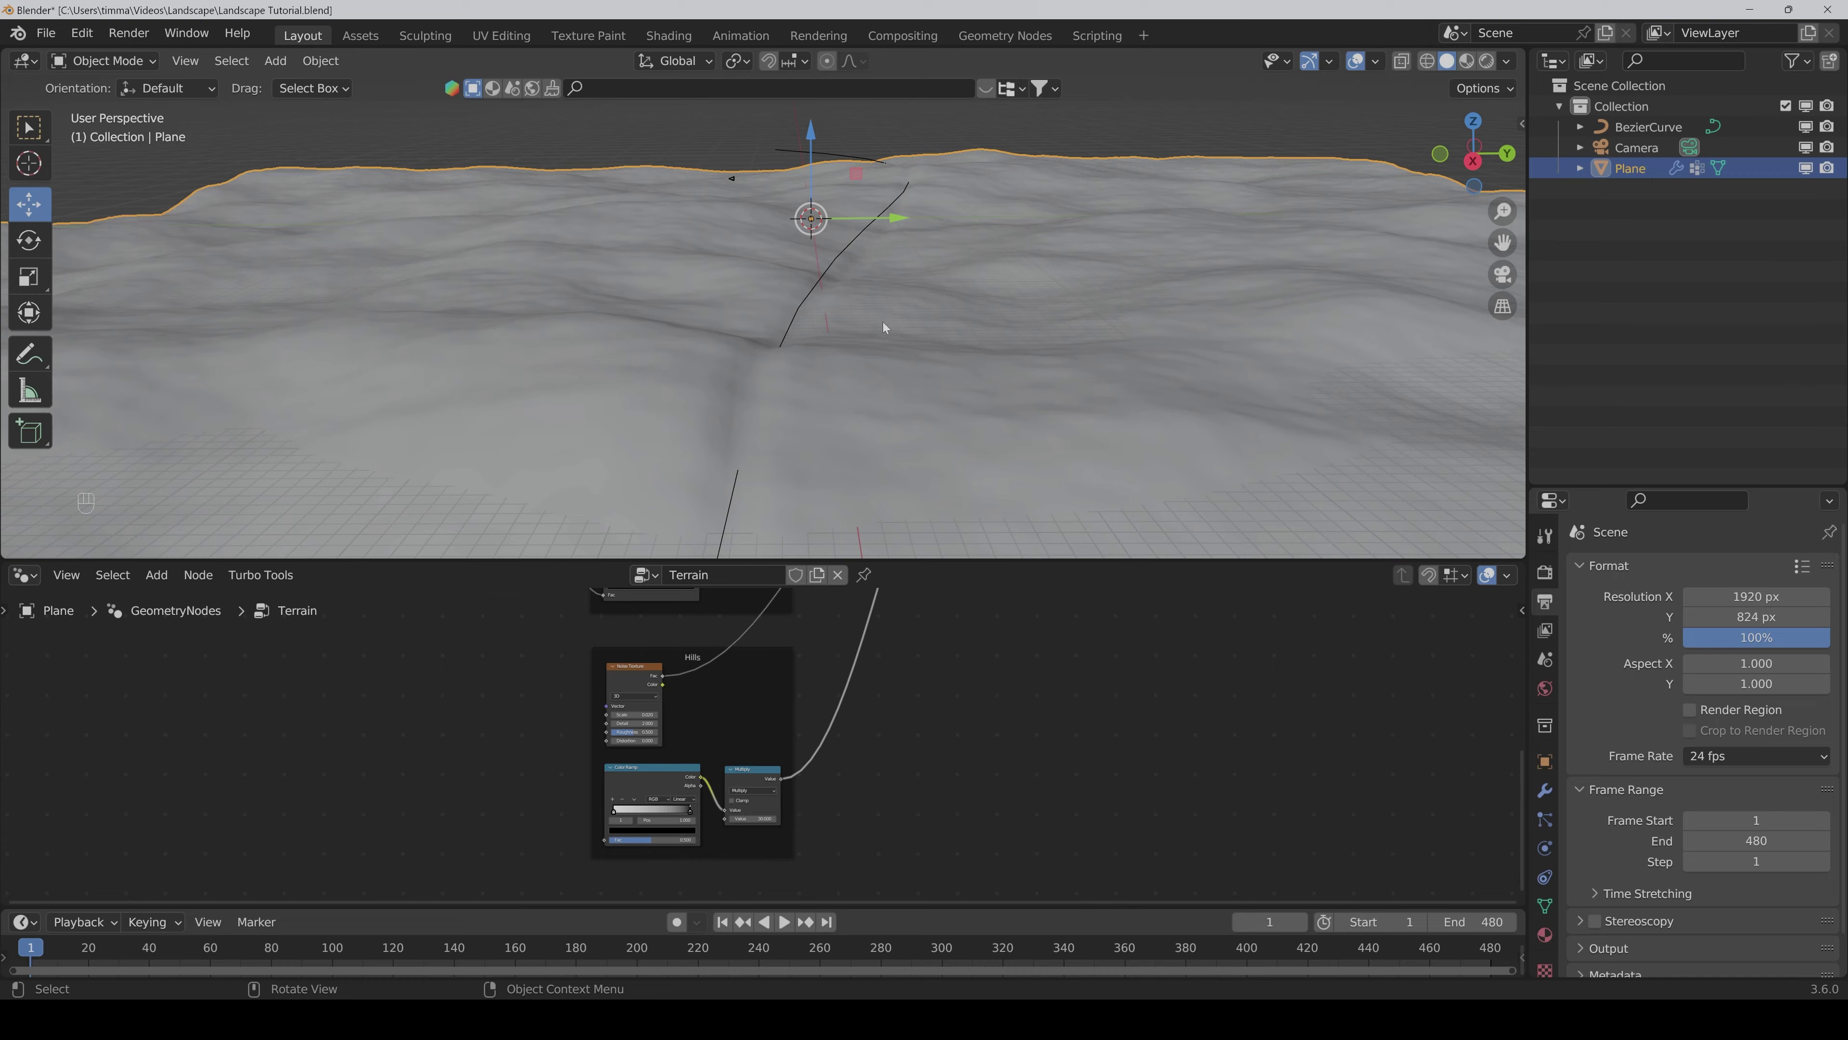
scroll(885, 325, down, 2)
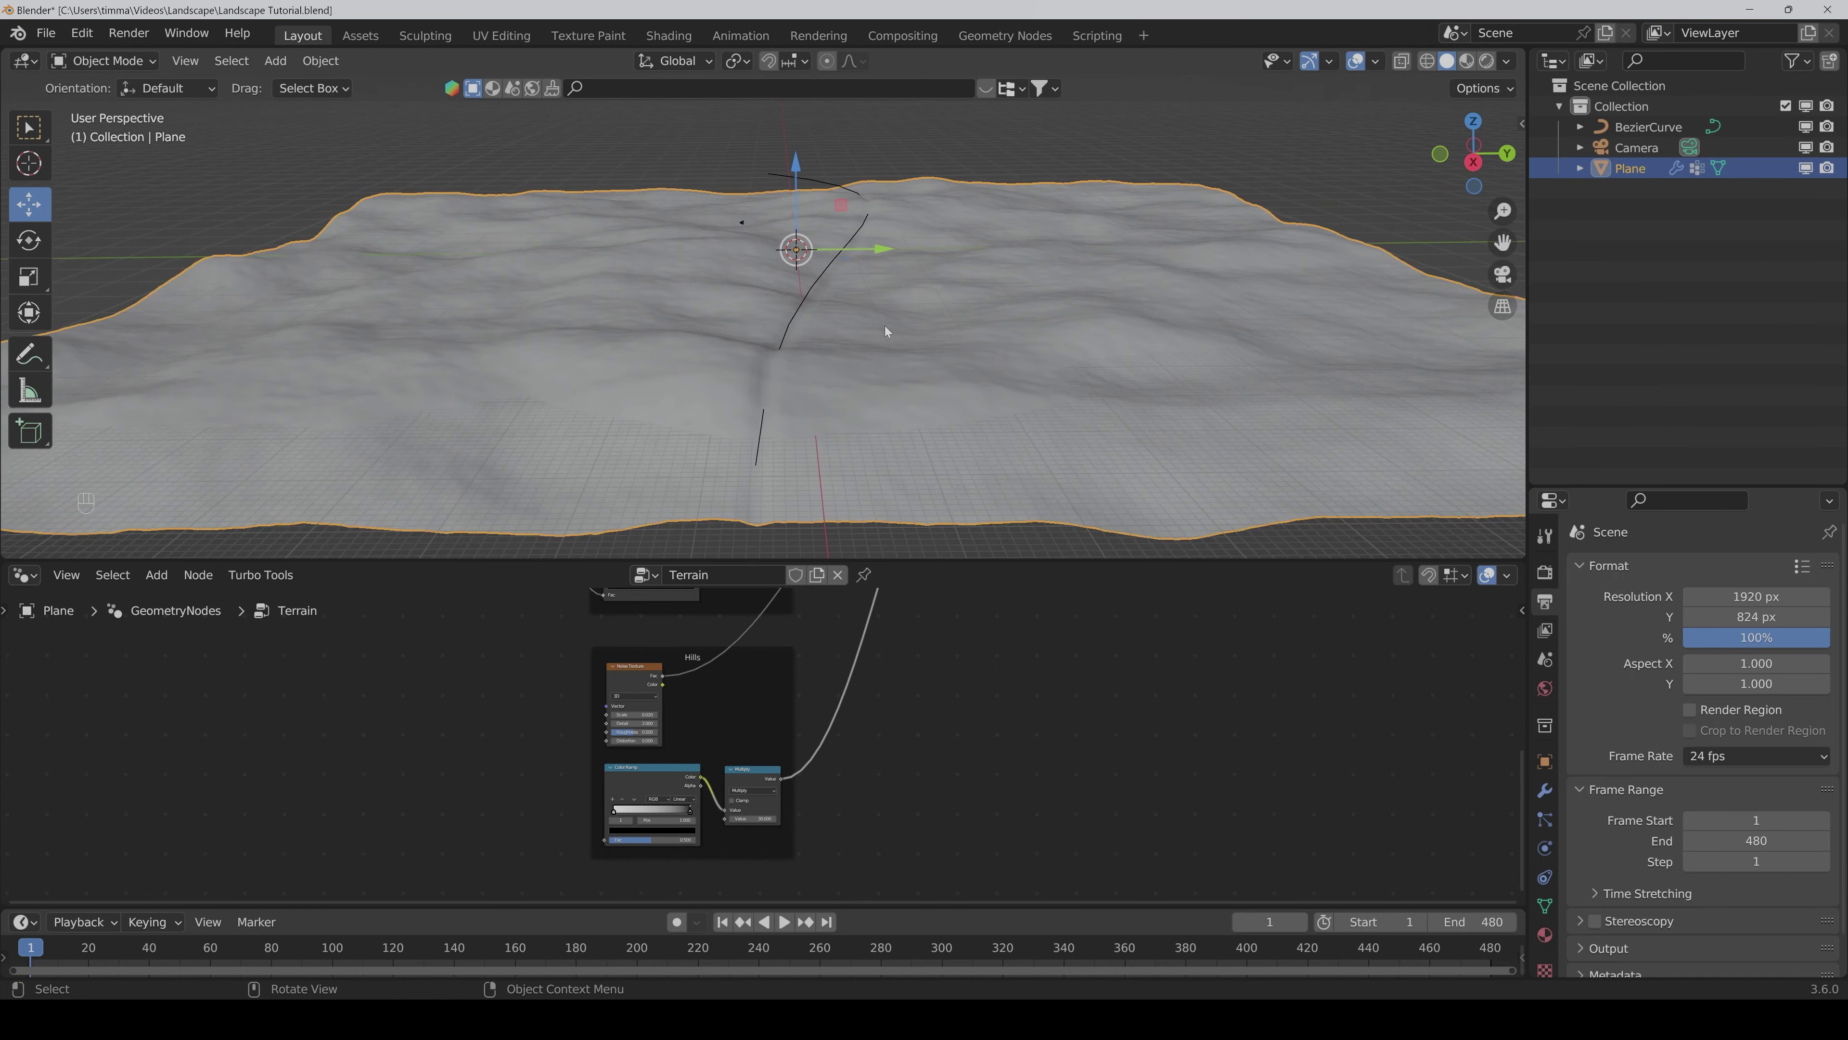
middle_drag(886, 331, 886, 341)
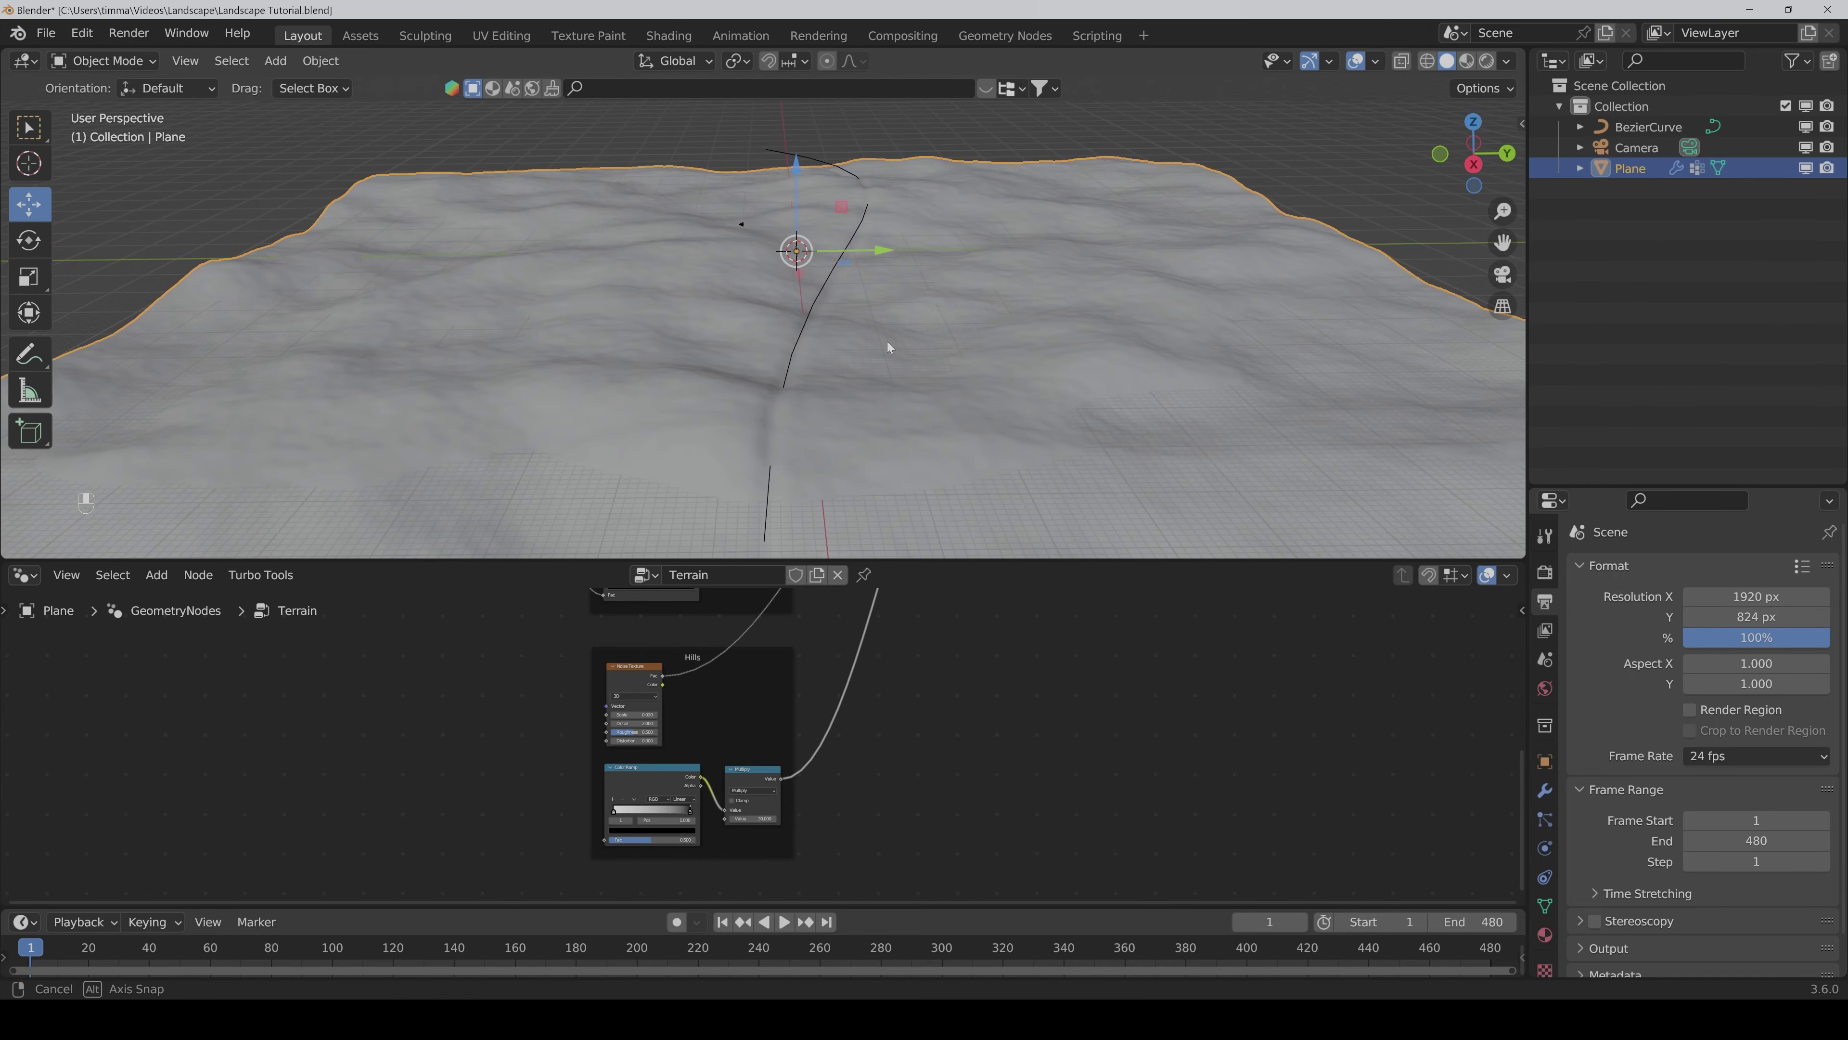
Step: Select the Bezier curve and set its X, Y and Z scale to 10
click(823, 295)
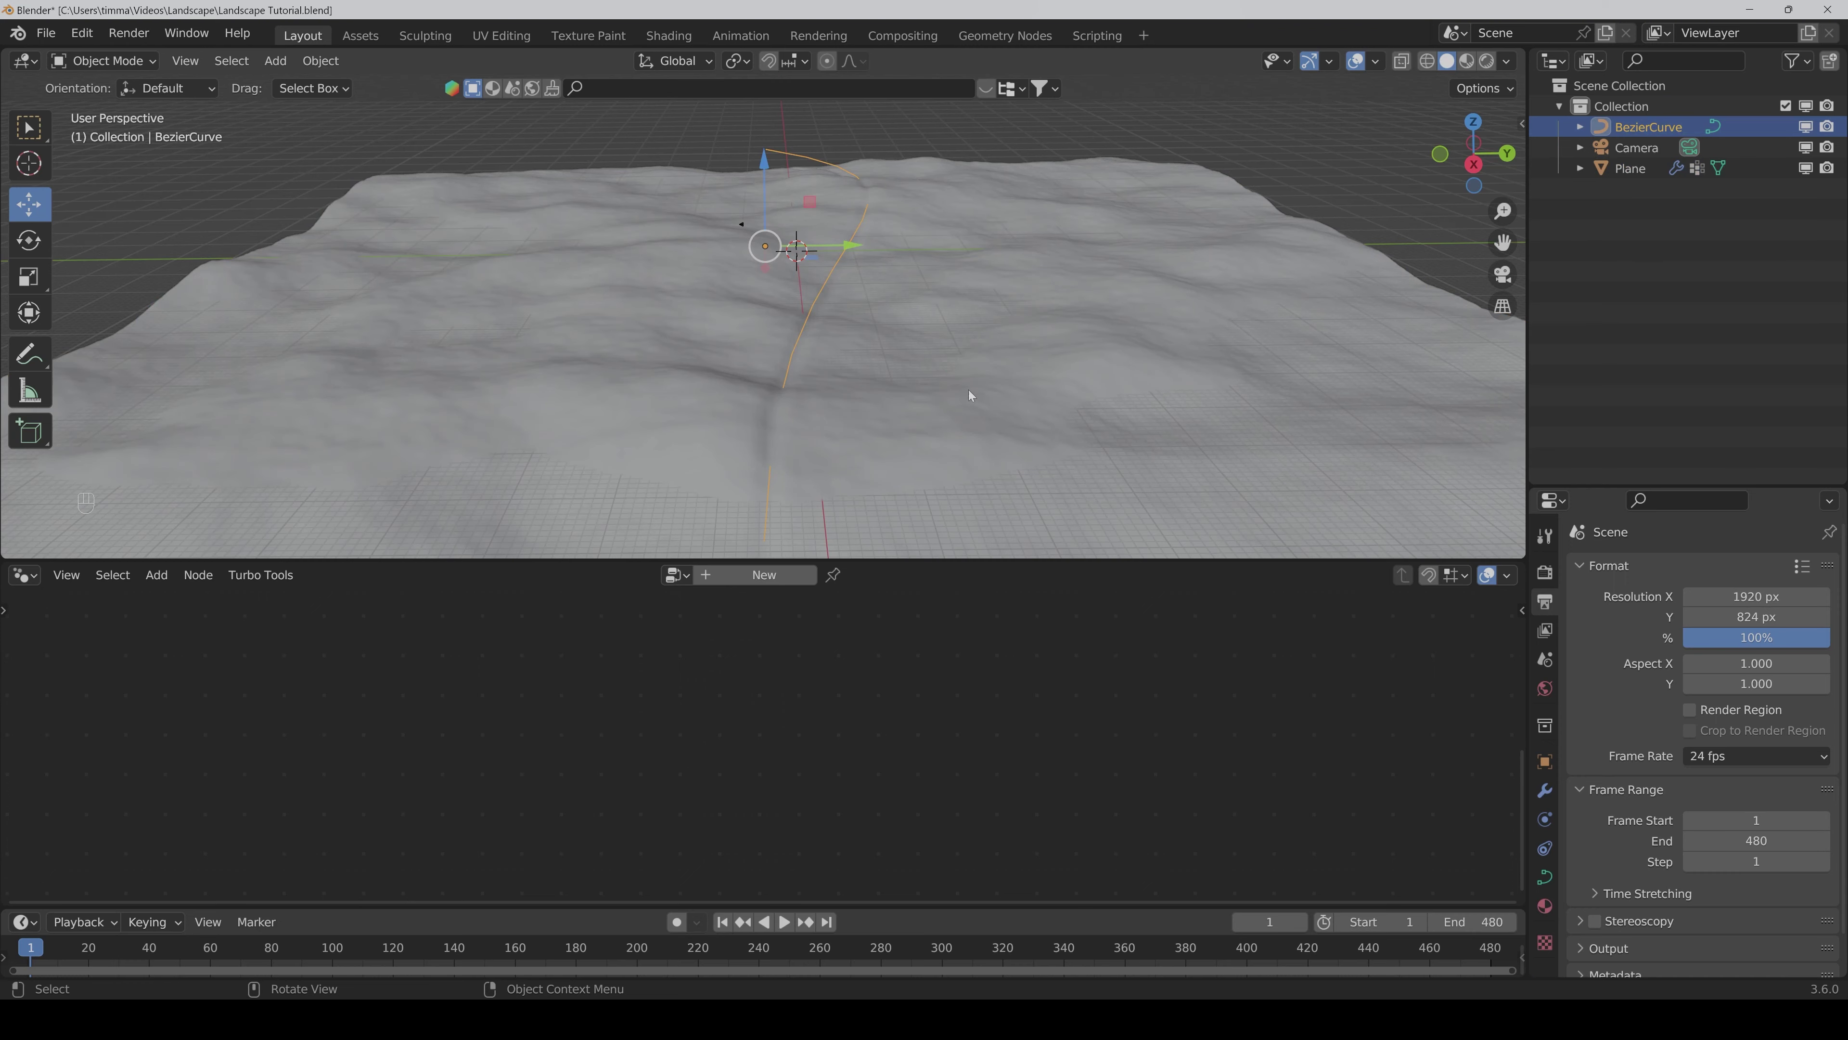
scroll(973, 392, down, 4)
scroll(906, 423, up, 5)
middle_drag(905, 423, 903, 358)
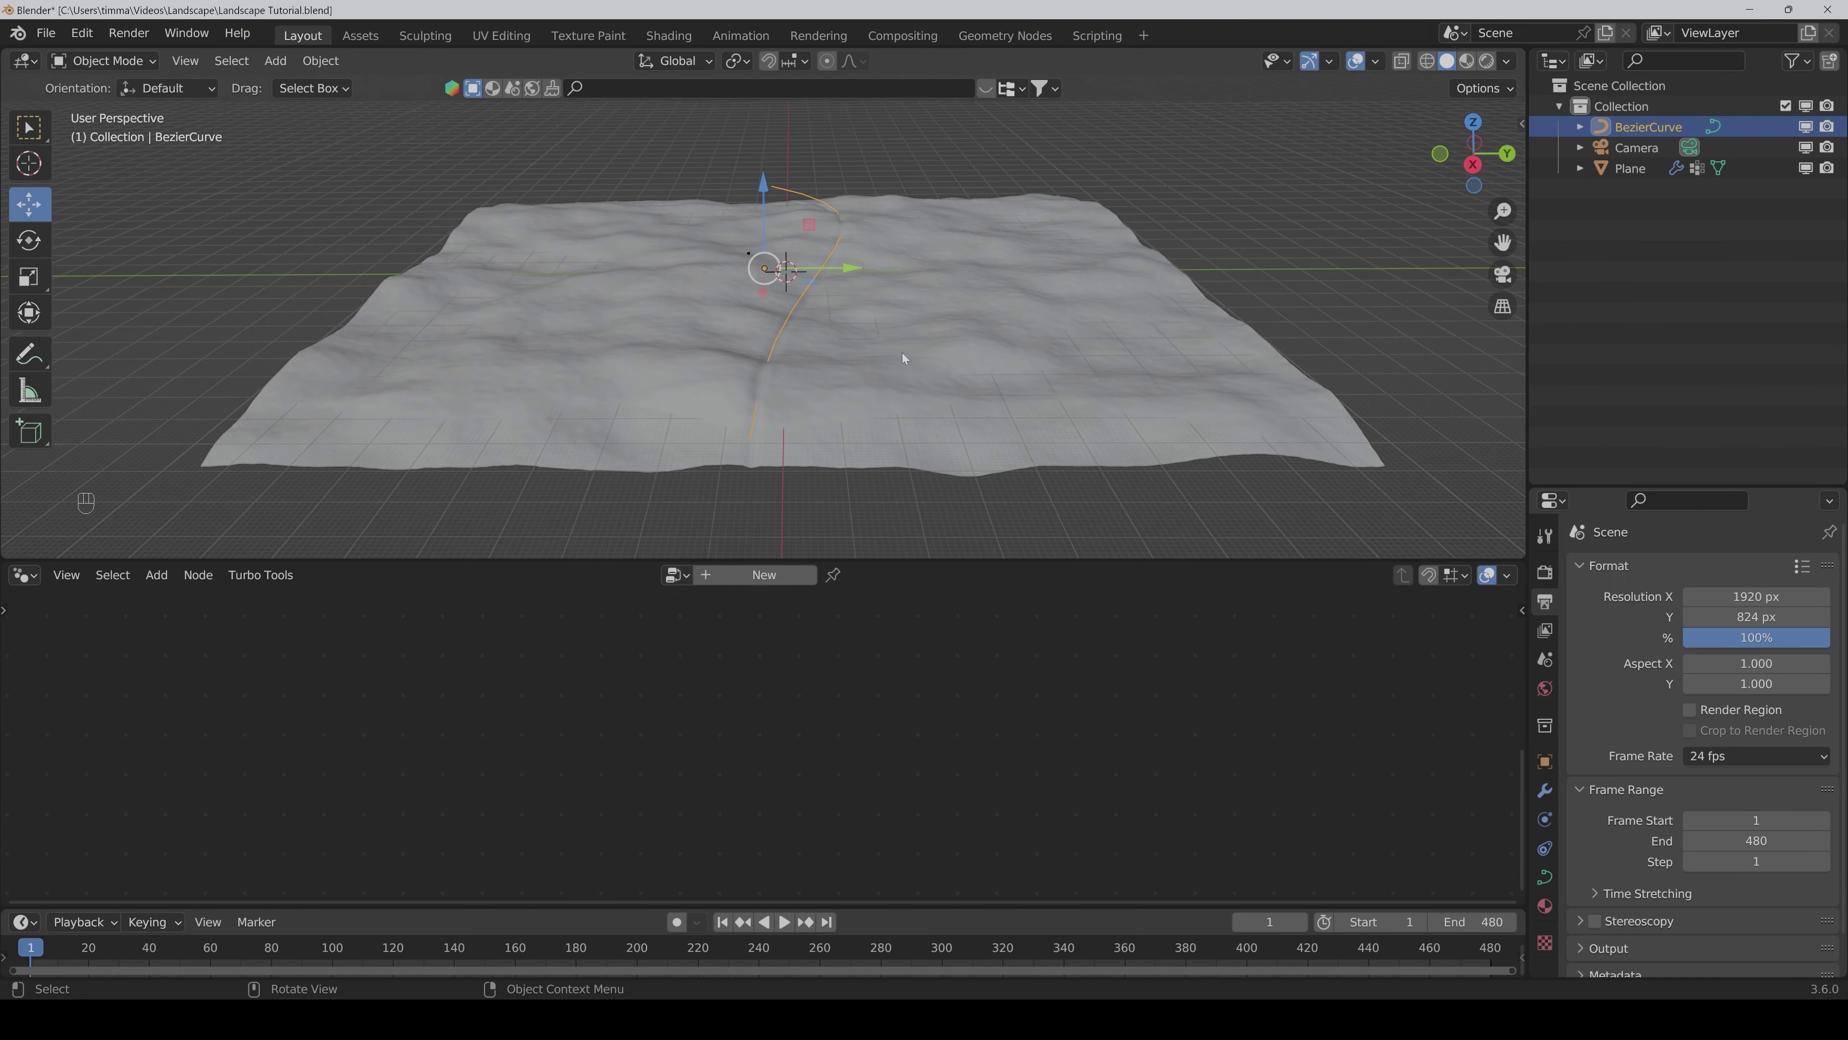
key(Tab)
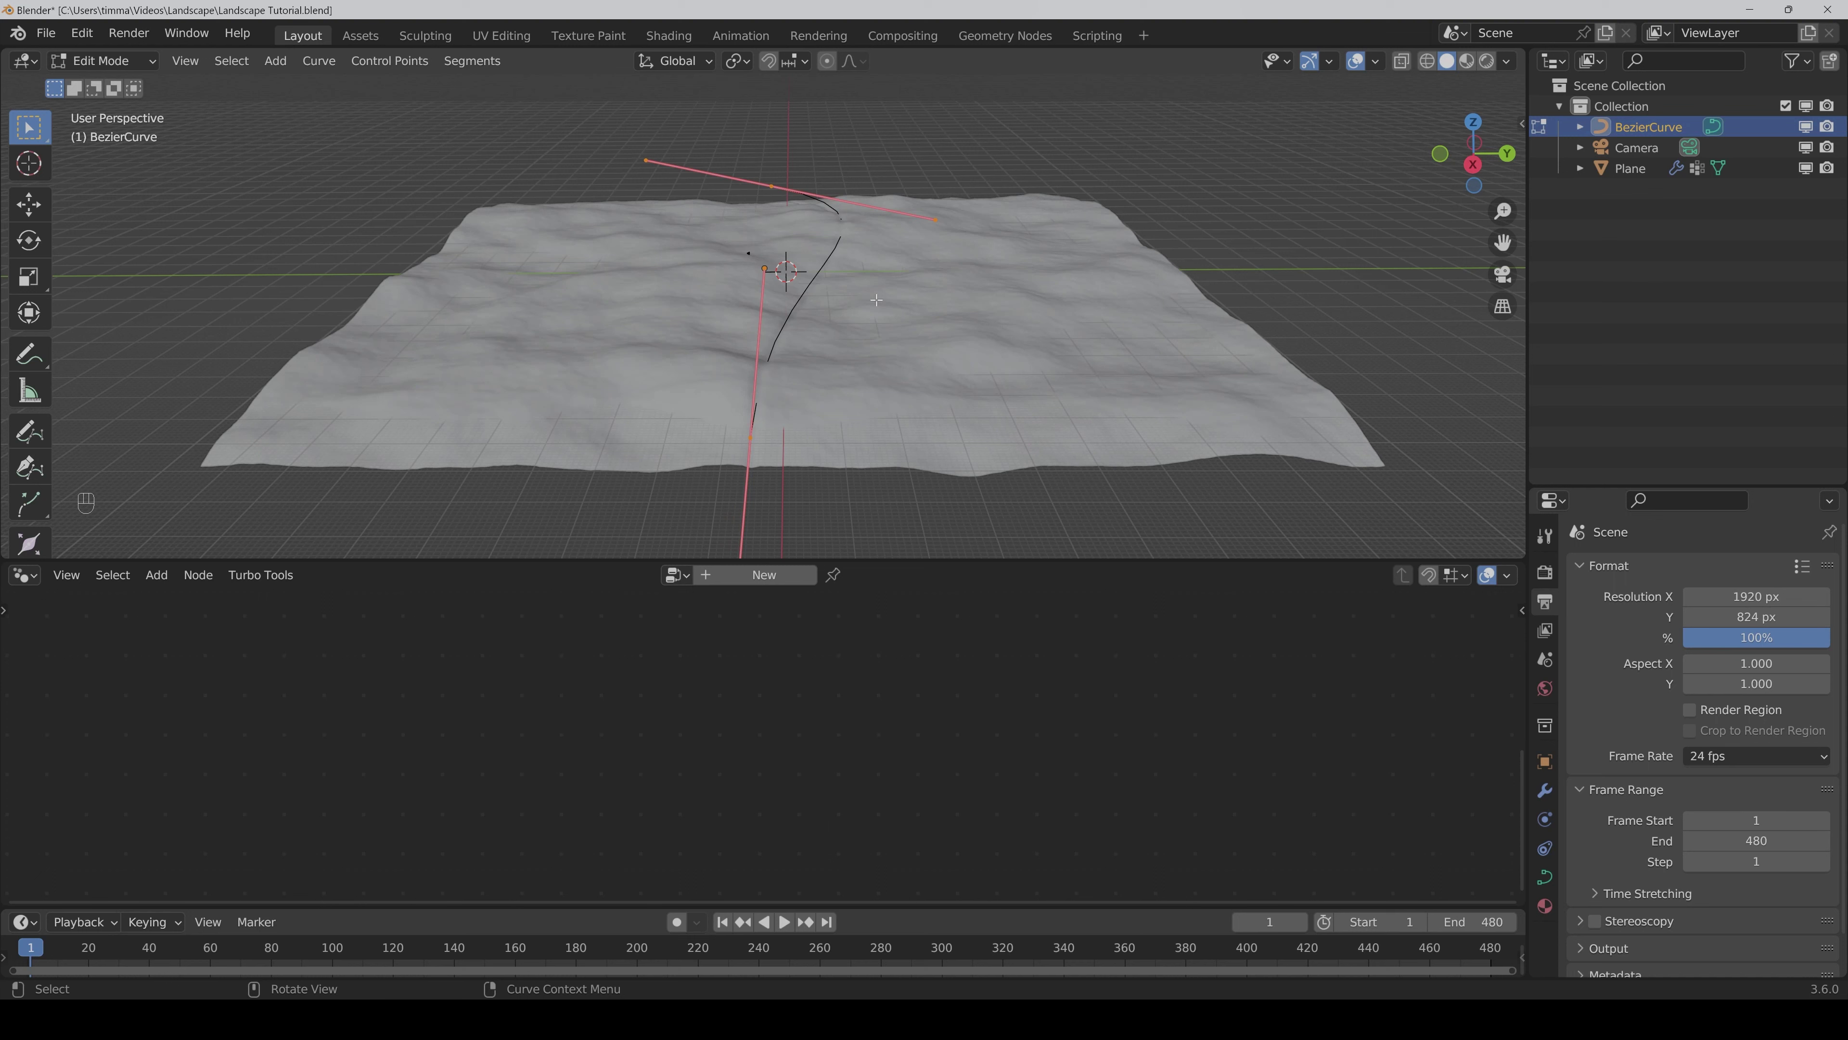
key(Tab)
key(n)
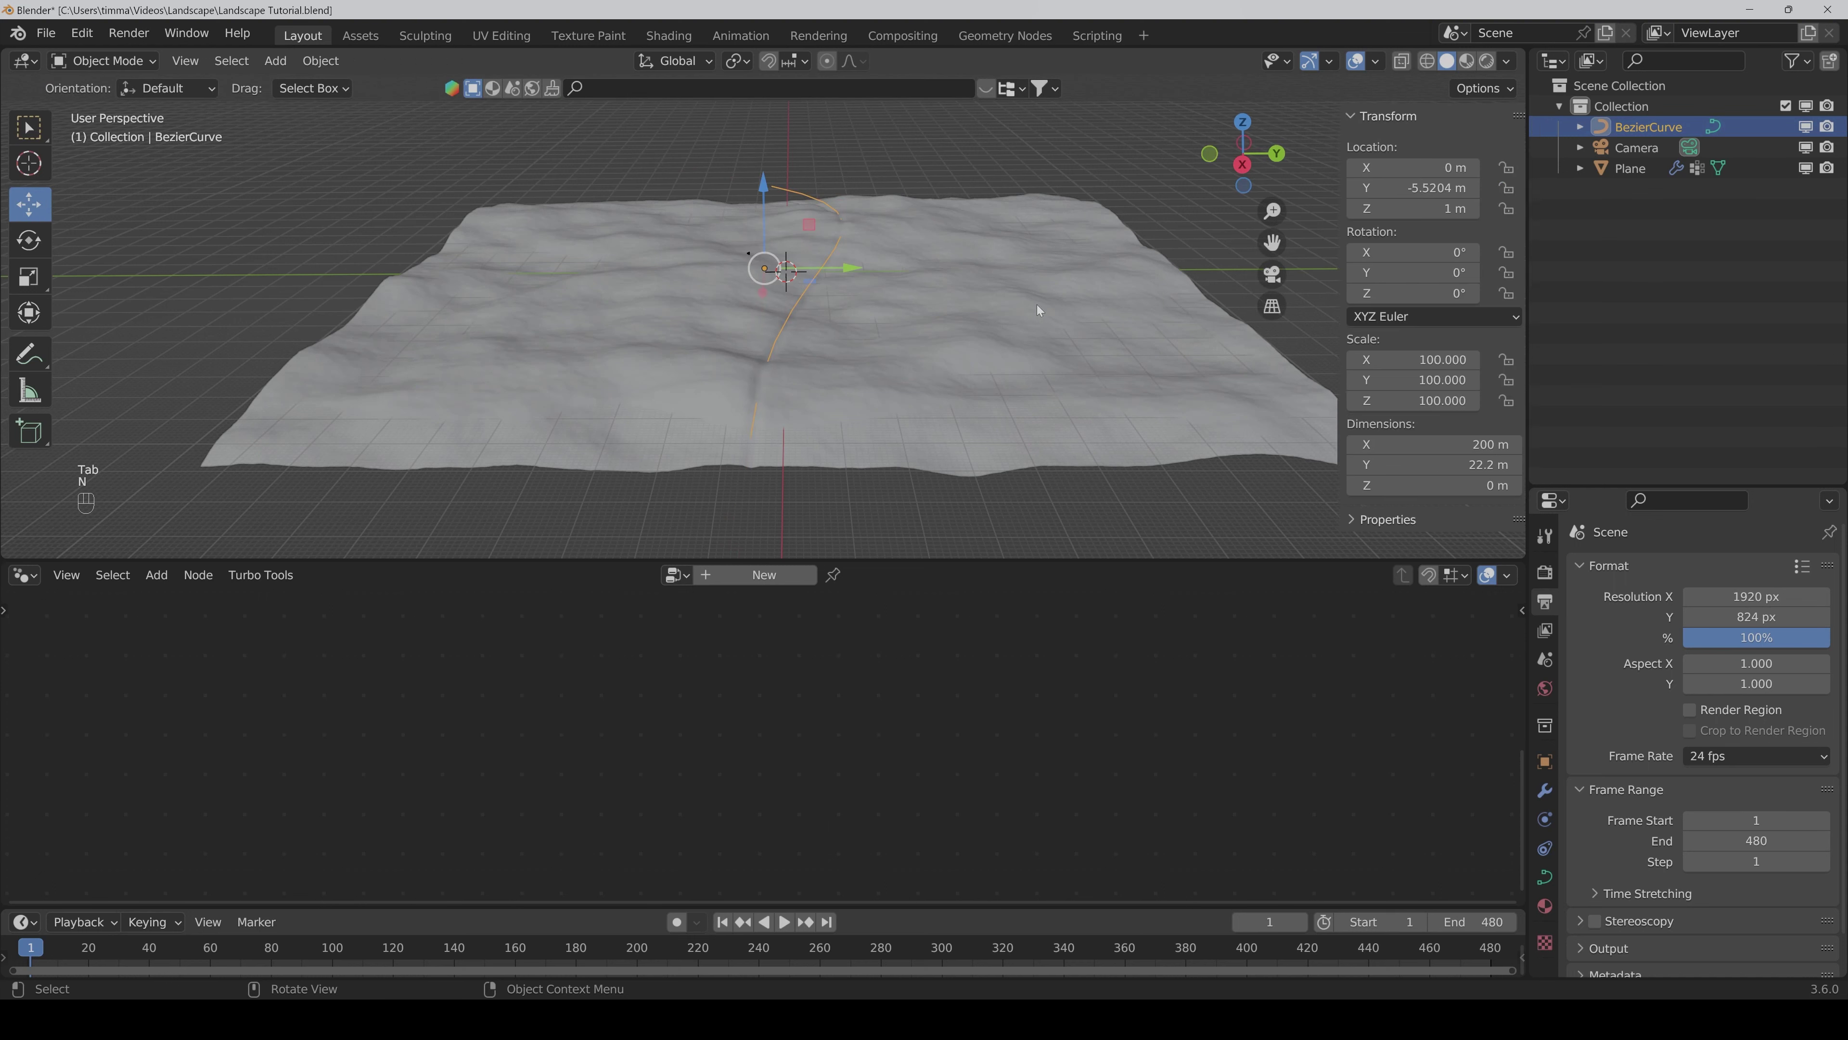
drag(1405, 359, 1405, 401)
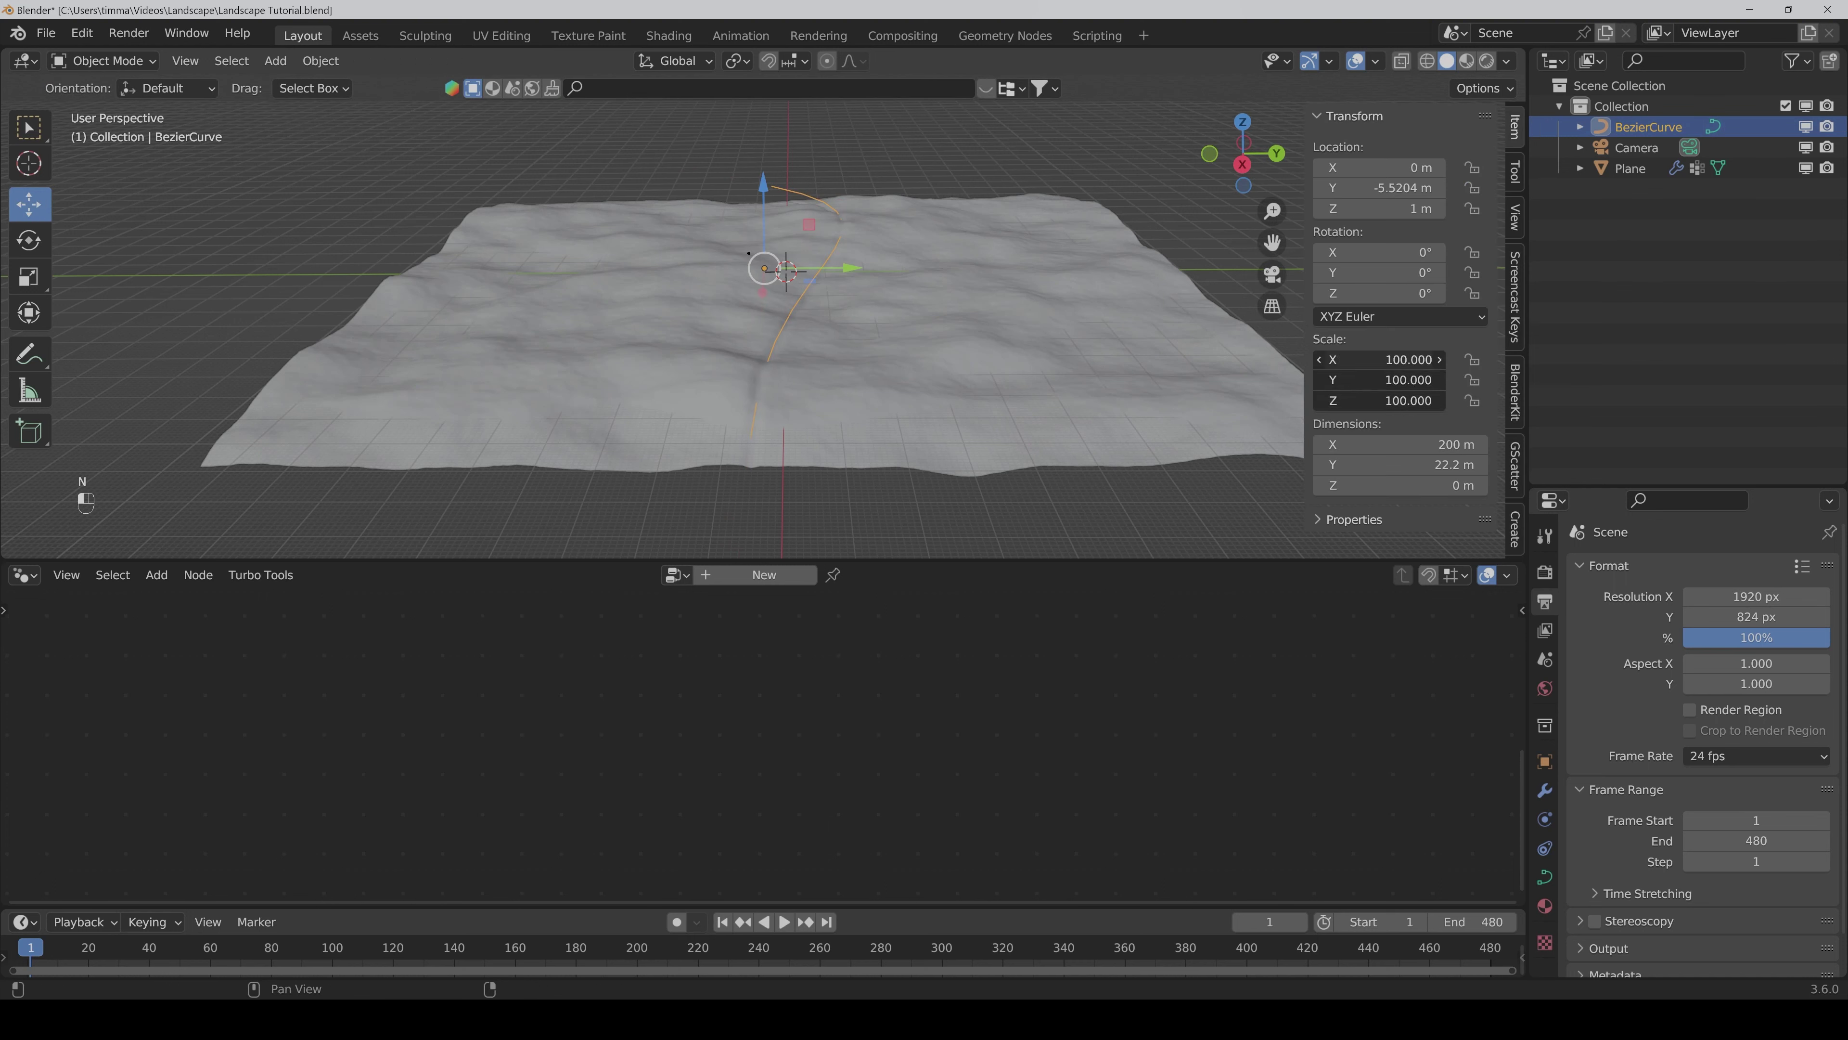
text(10)
key(Return)
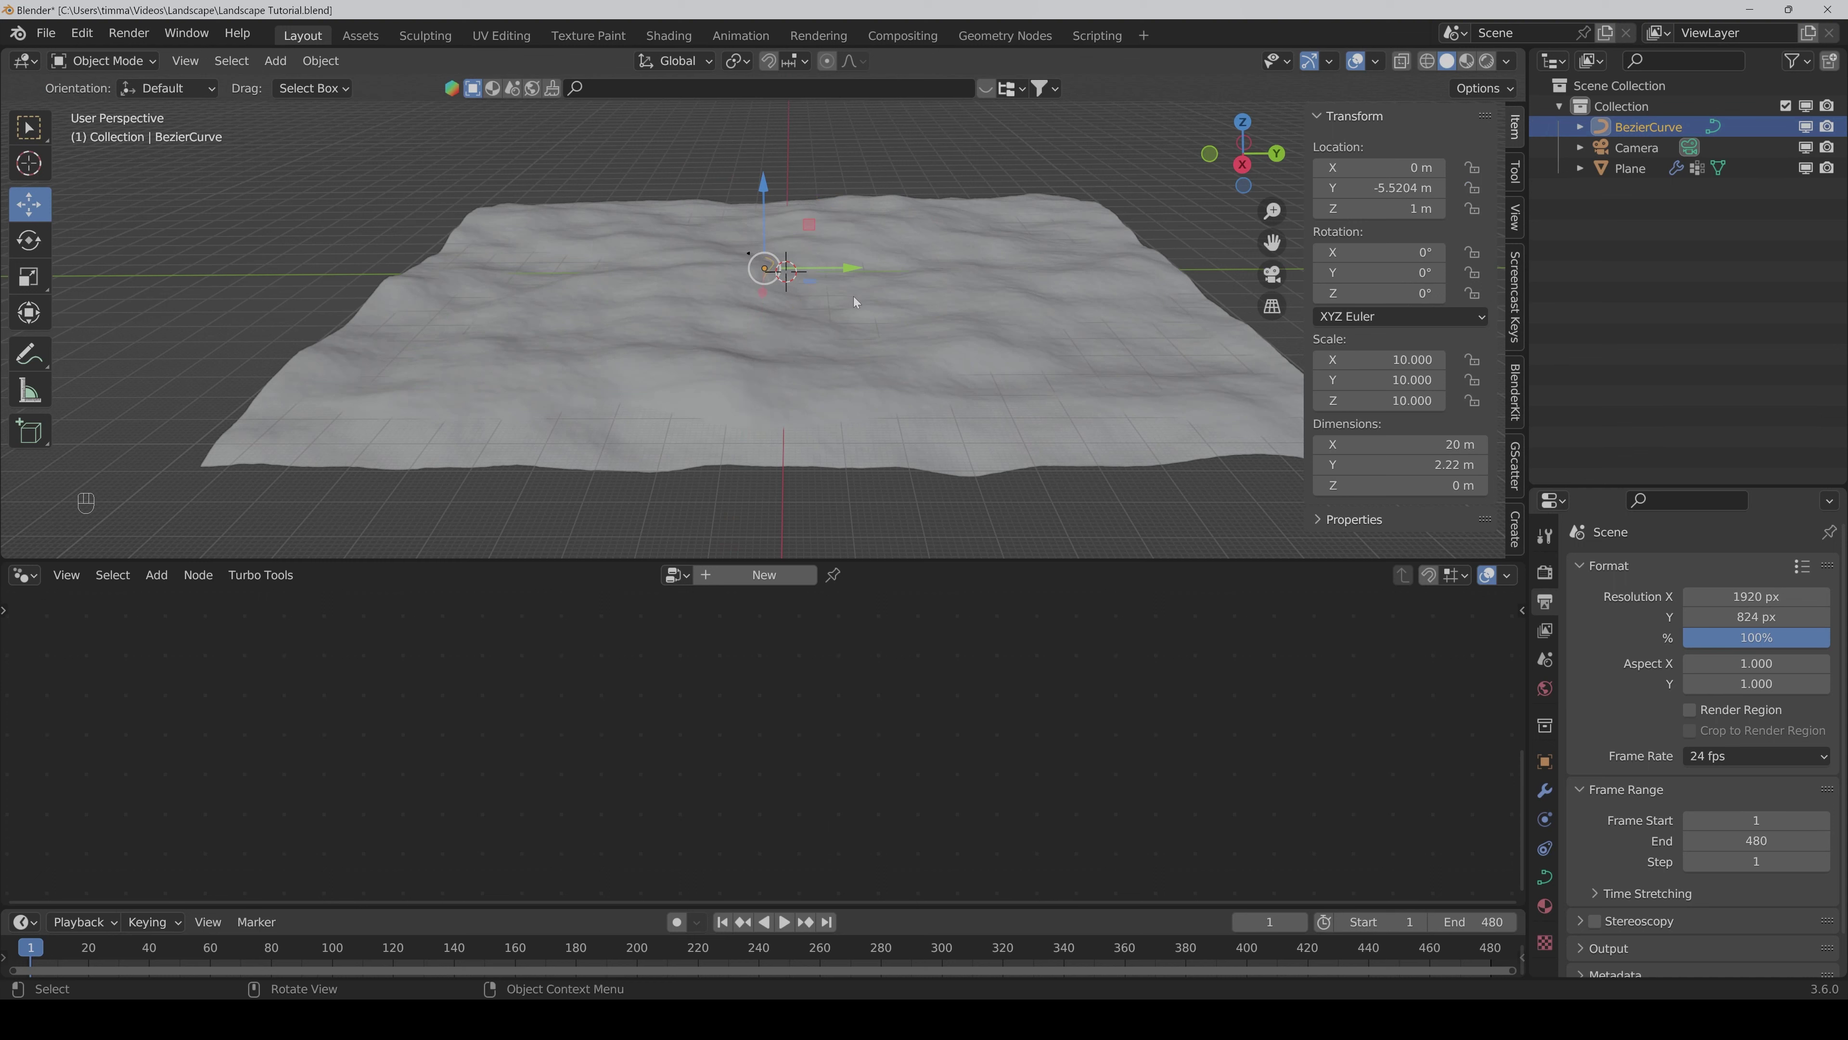
Step: In top view, extrude the curve's negative-X end point by about -21.3 m in X and -11.7 m in Y, then rotate it about 31°
key(Tab)
scroll(815, 306, up, 3)
middle_drag(815, 277, 837, 364)
scroll(862, 388, up, 4)
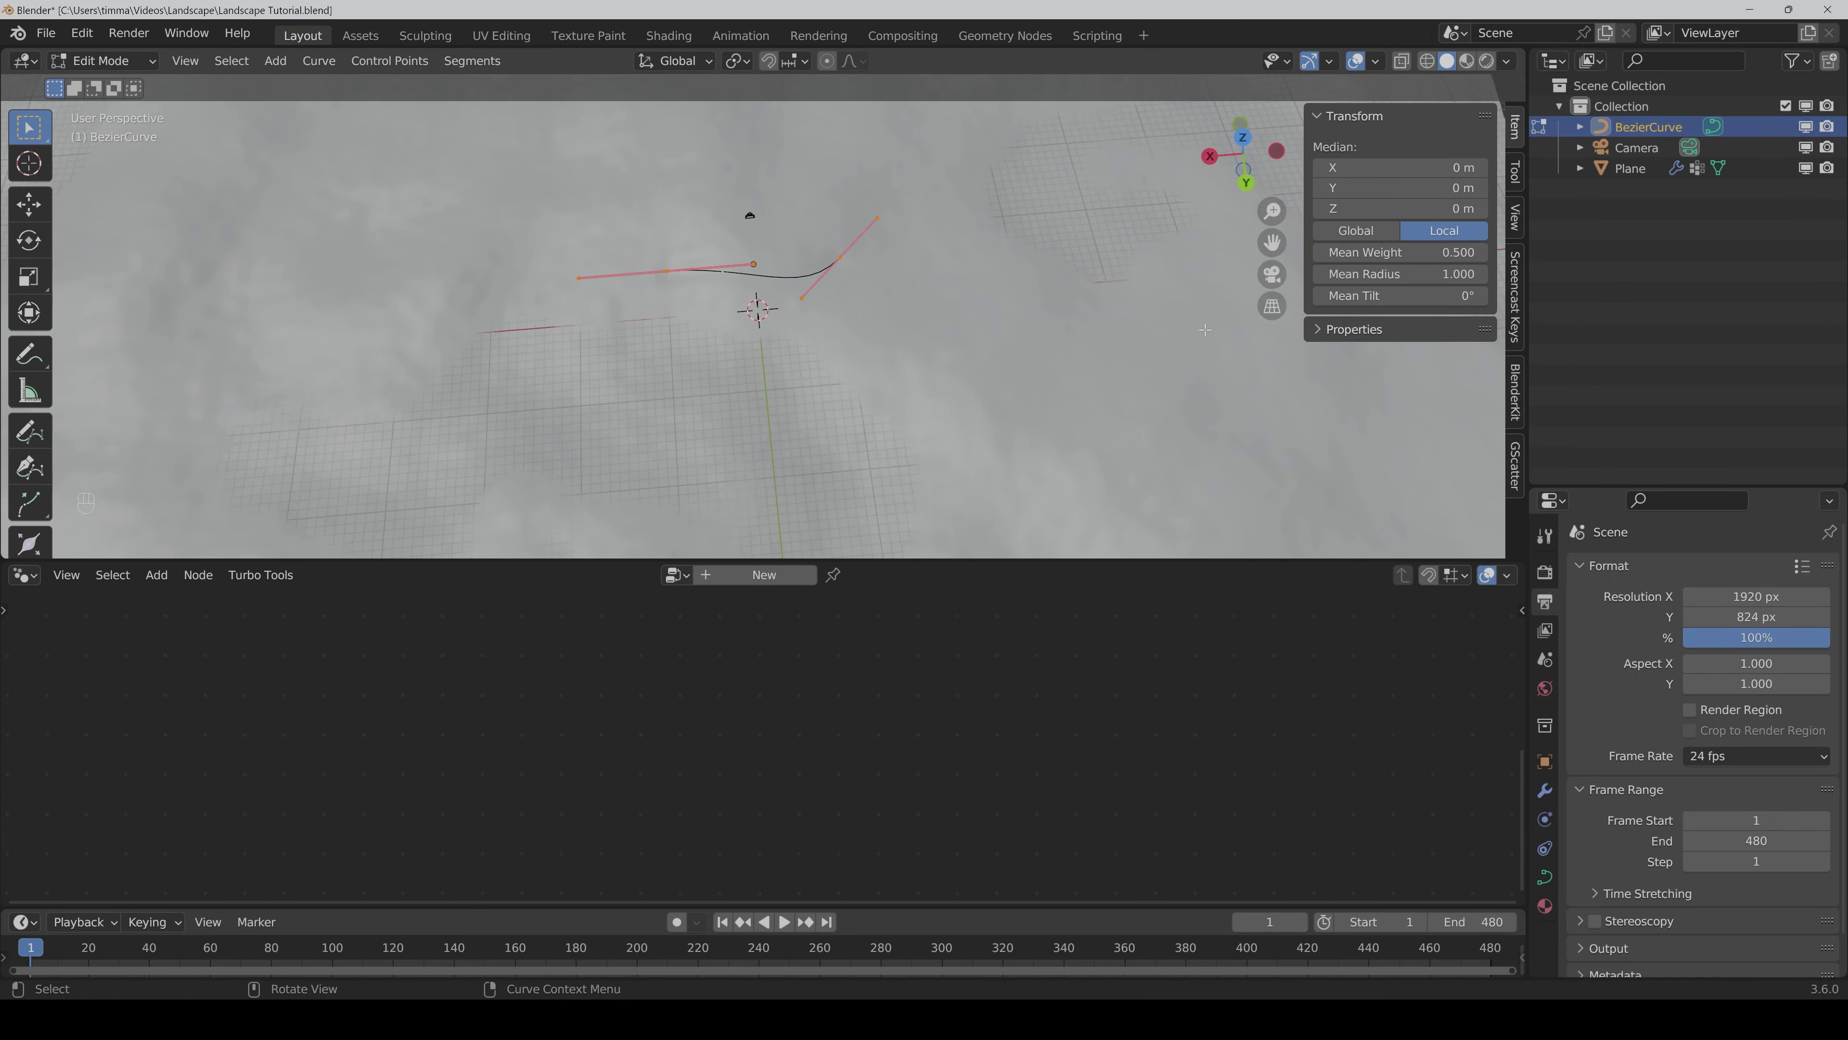
click(1245, 143)
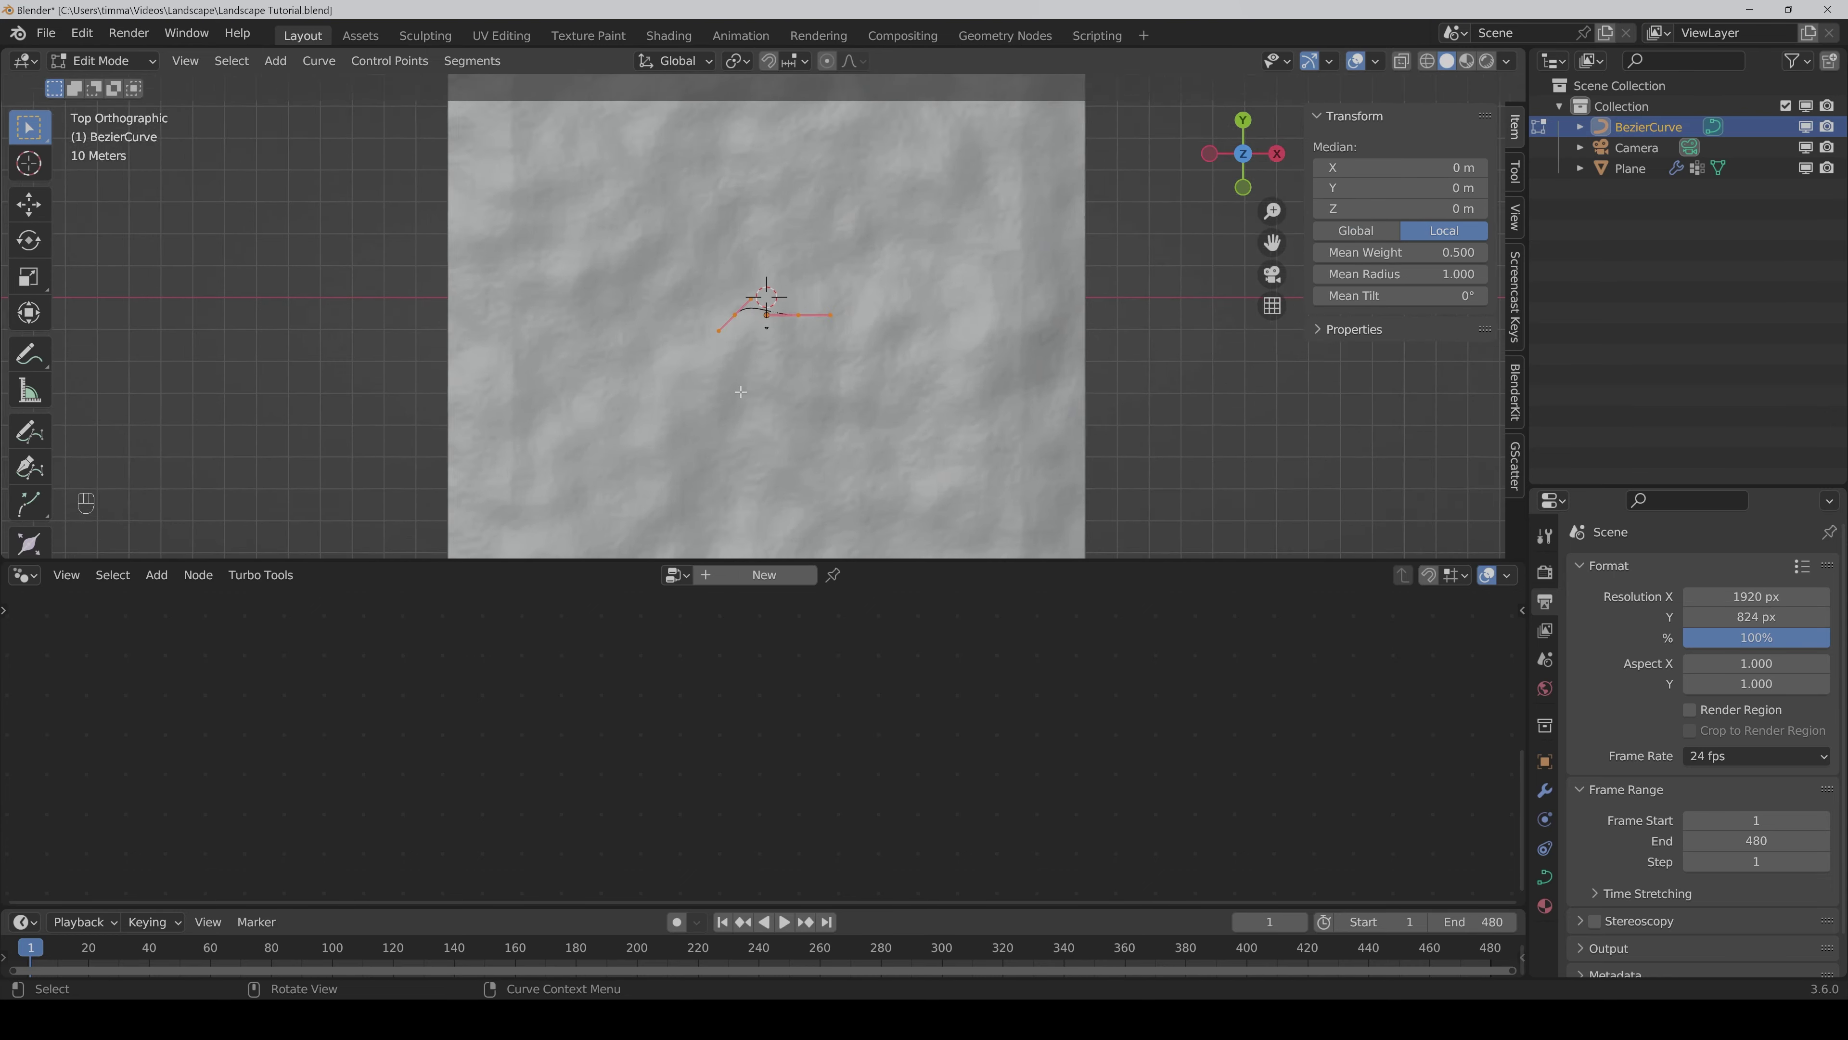
scroll(741, 390, up, 5)
click(677, 309)
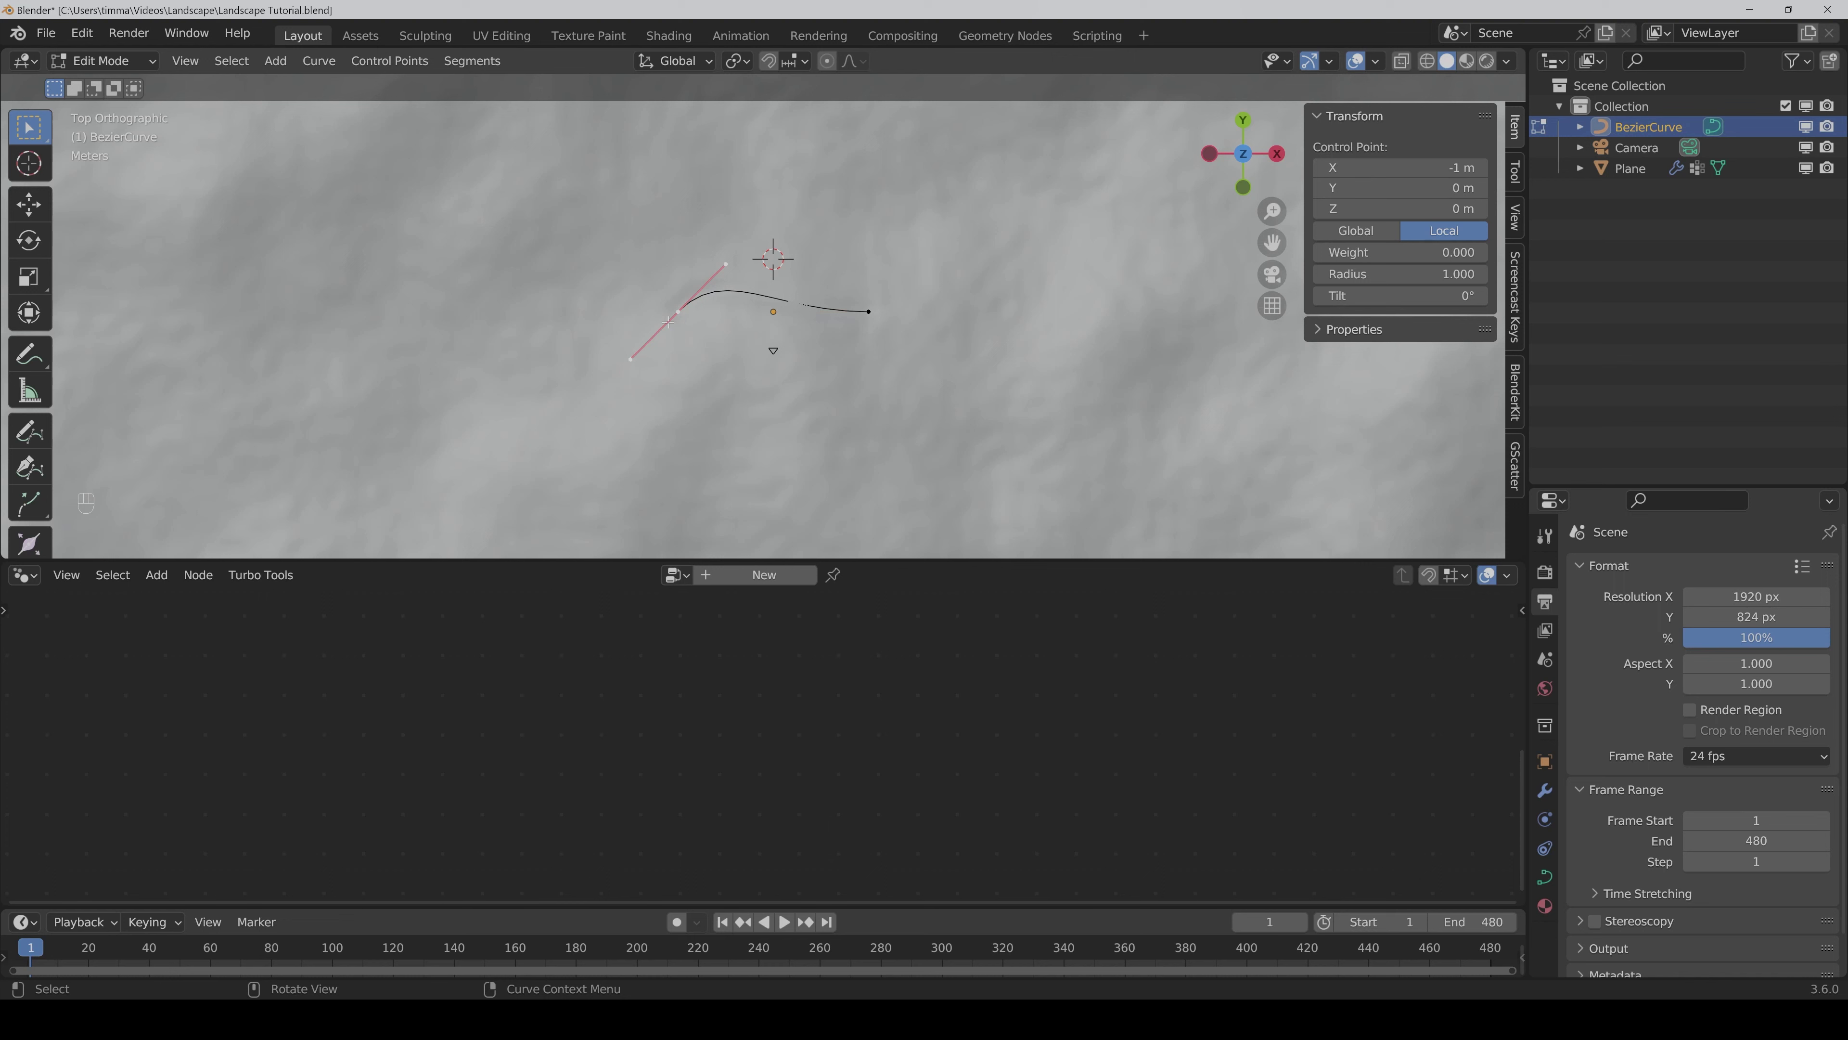
key(e)
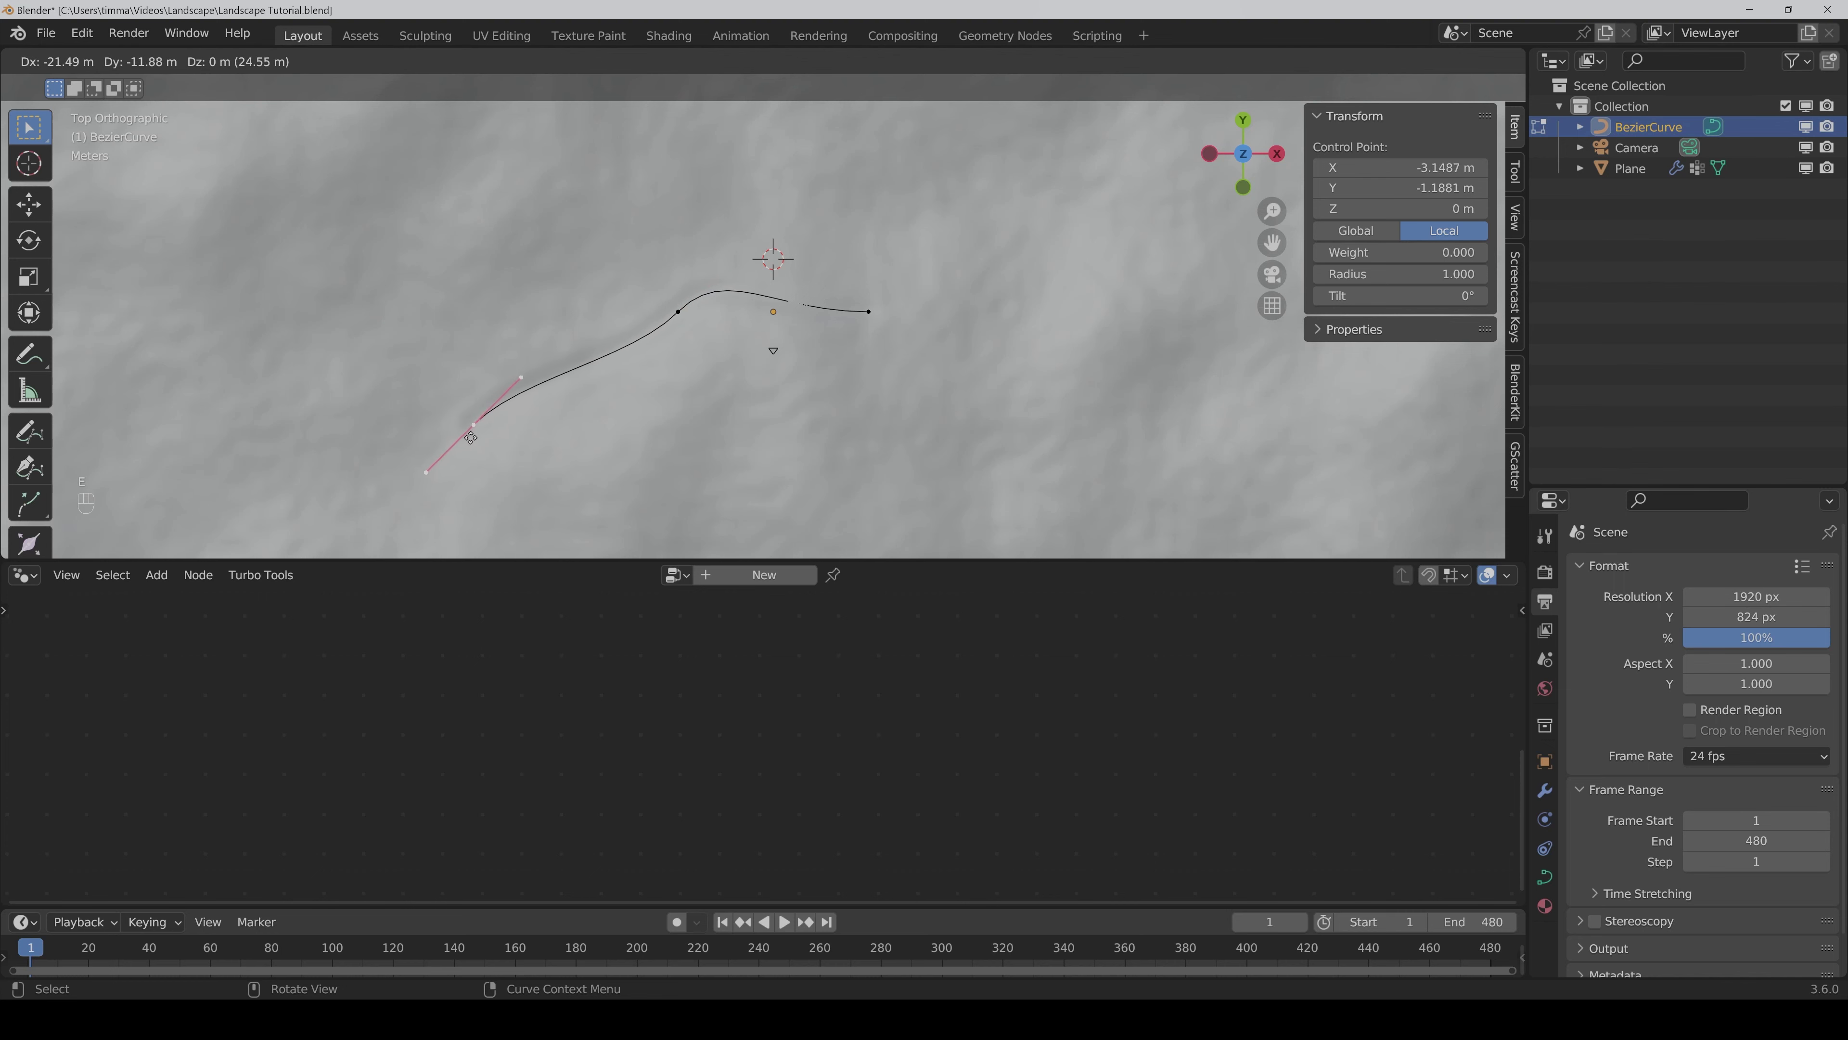
click(477, 437)
key(r)
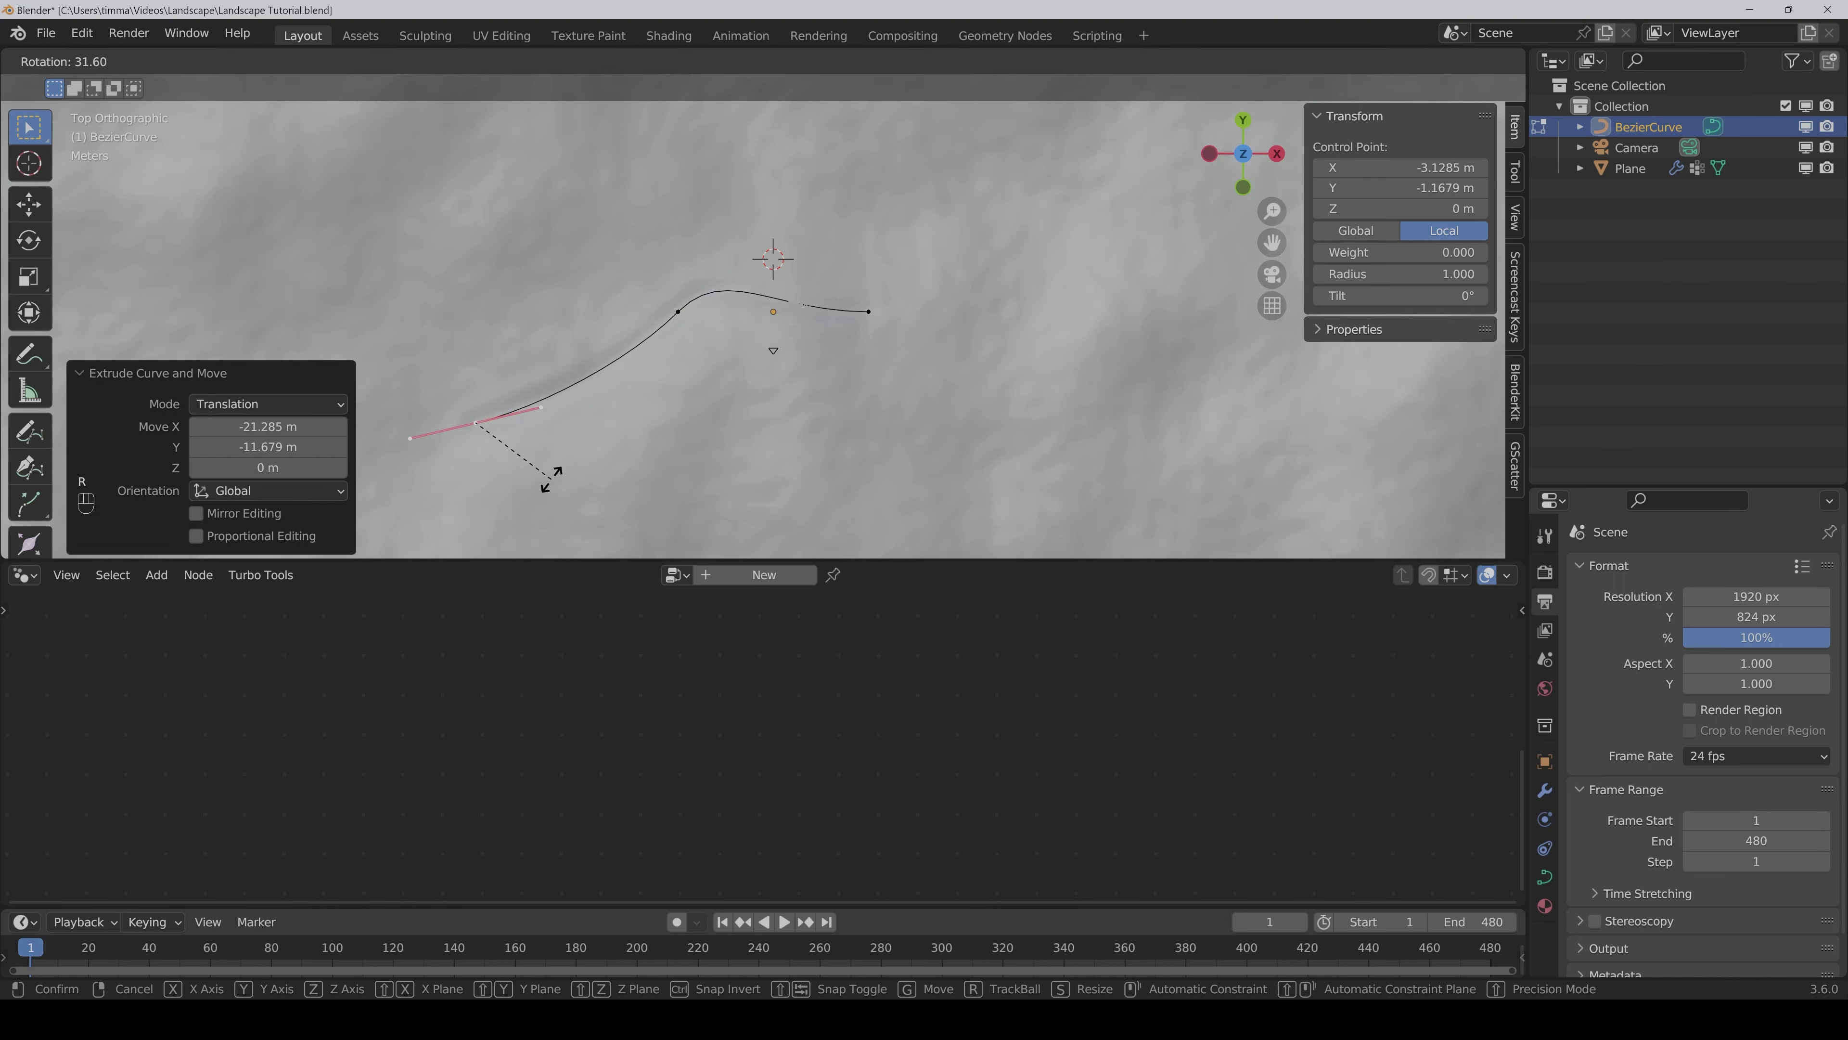
click(553, 473)
Step: Move the curve's original inner point about 3 m toward negative Y and its positive-X end point farther outward
scroll(903, 363, down, 6)
scroll(904, 364, up, 4)
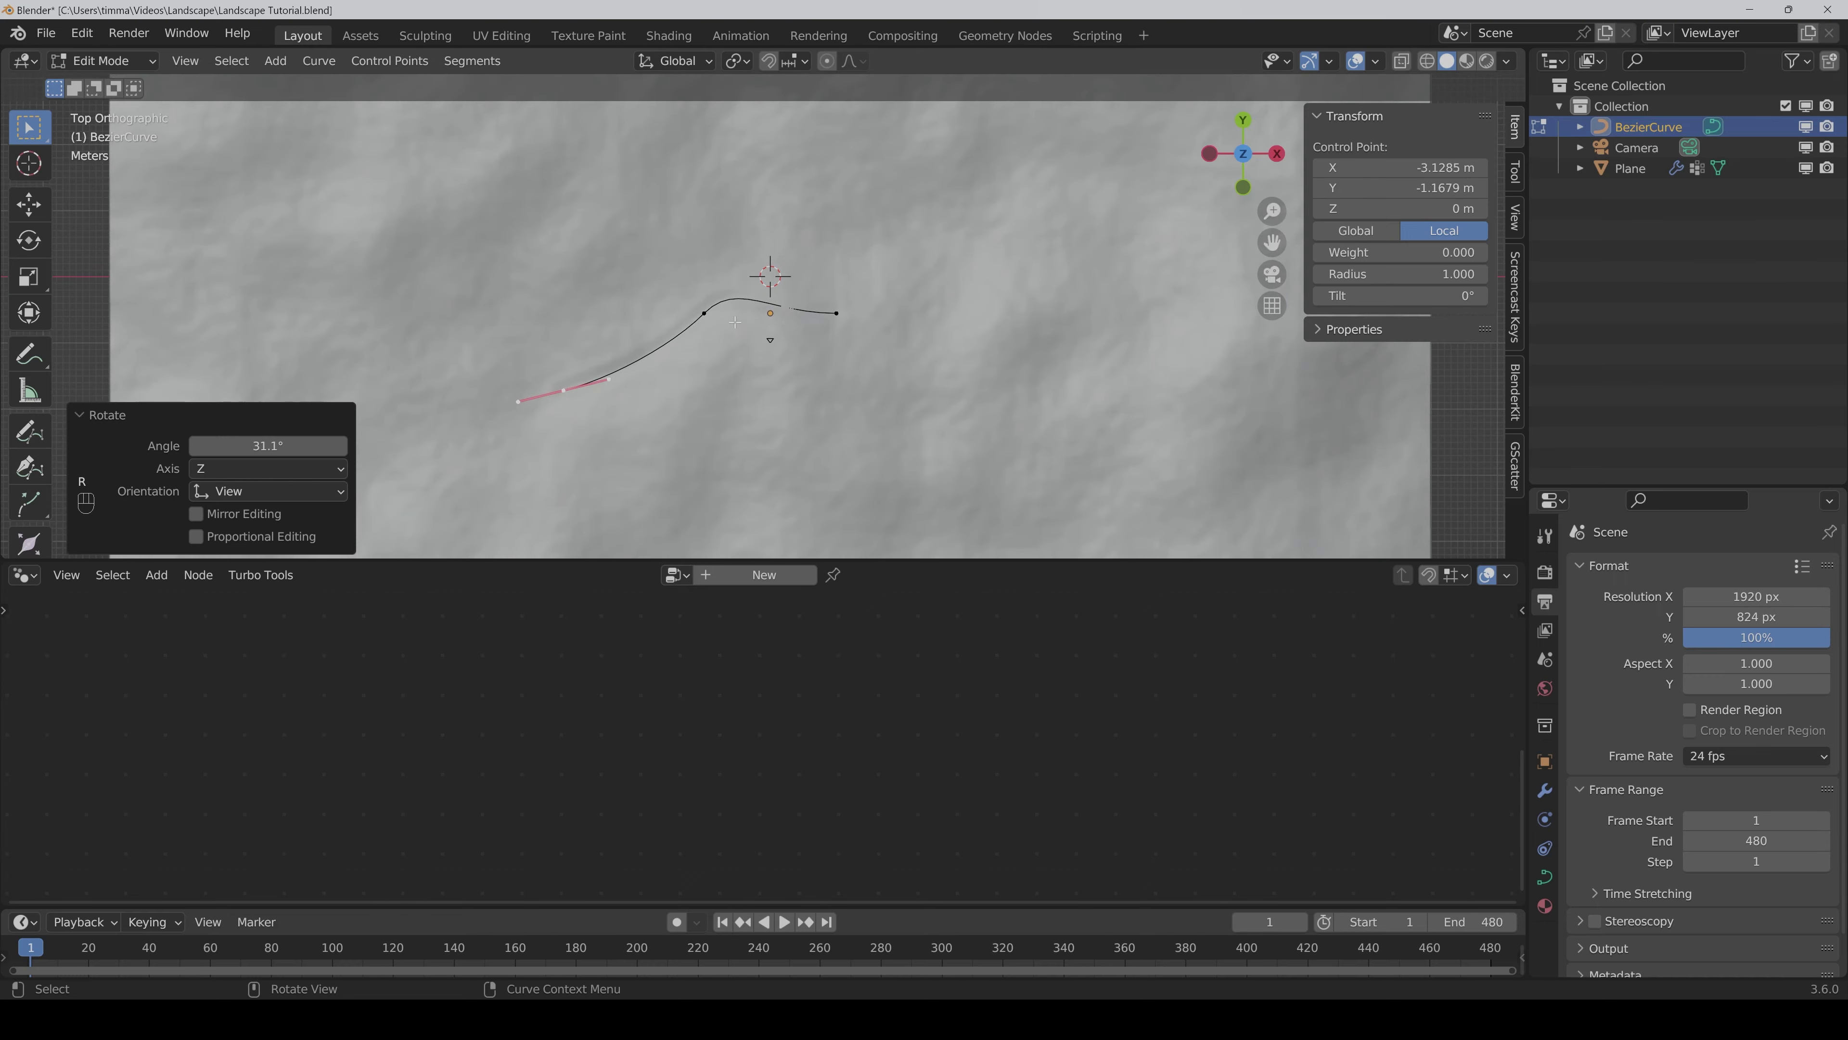
click(704, 312)
key(g)
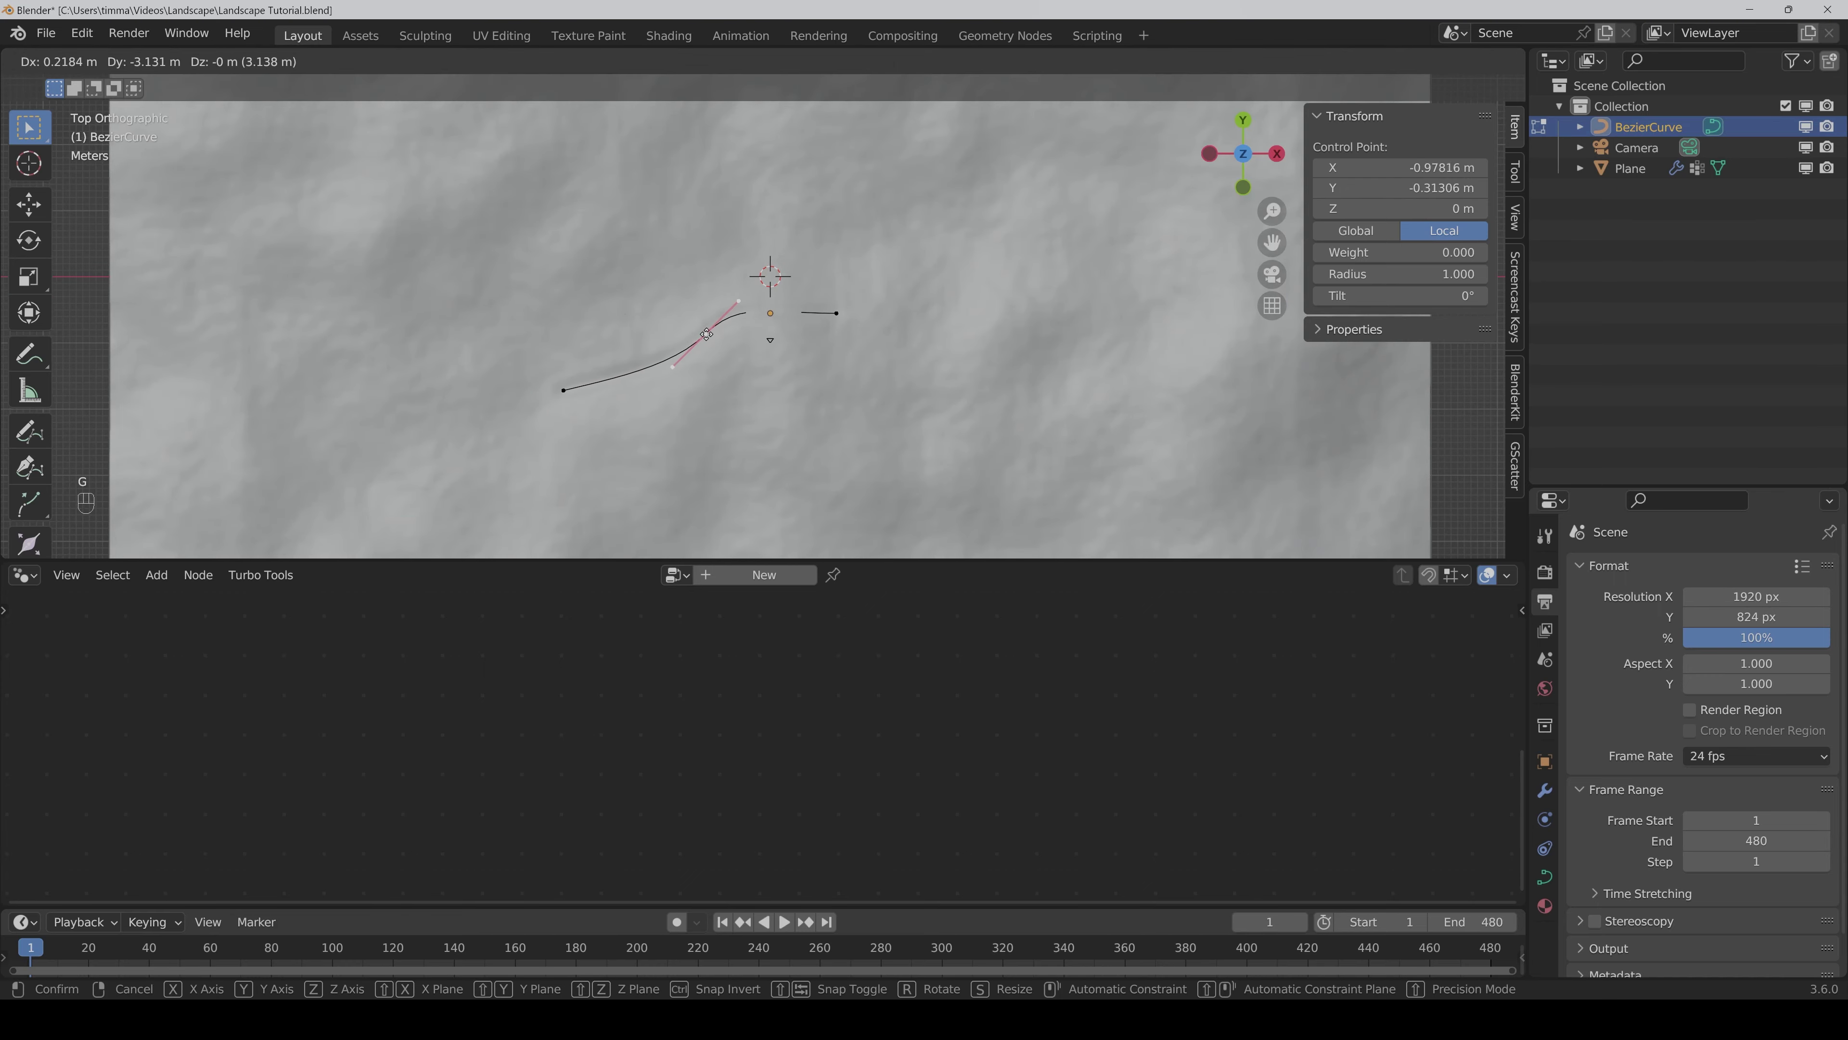
click(830, 336)
click(838, 312)
key(g)
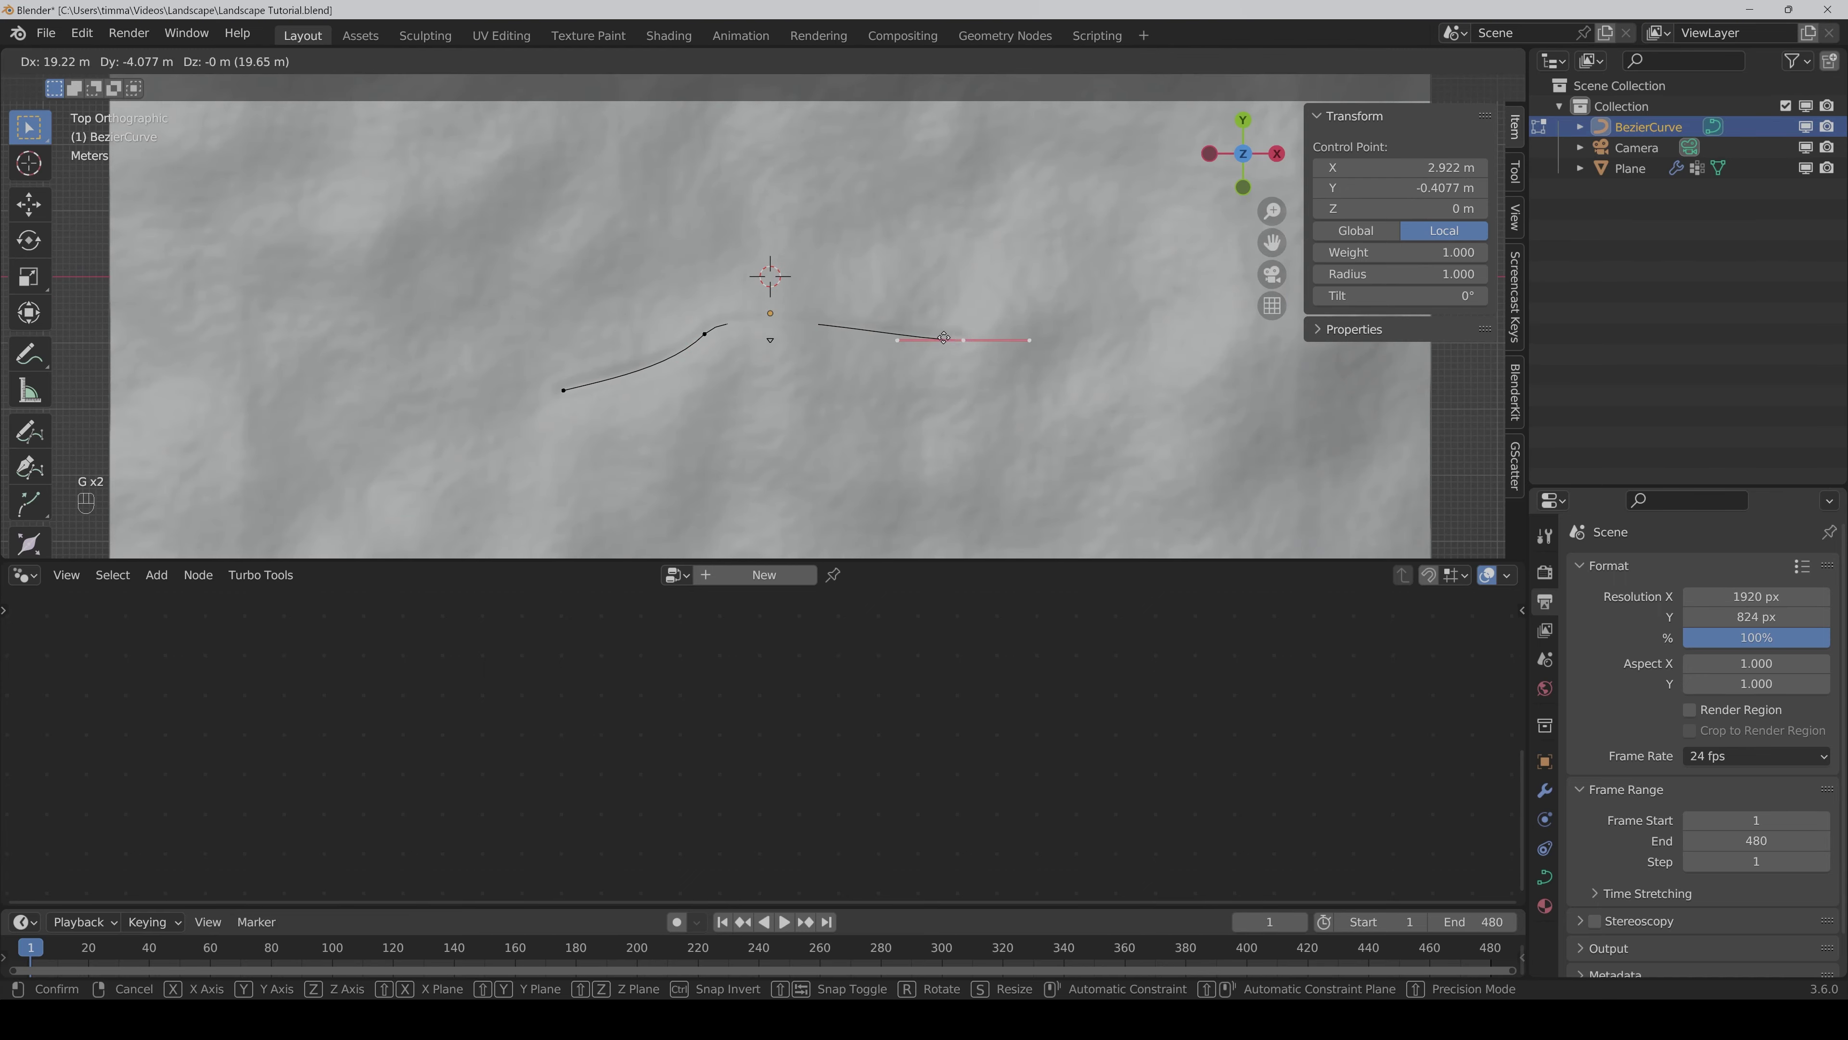
click(928, 332)
Step: Extrude the curve's negative-X end farther outward and rotate the control point just before the centre
scroll(930, 372, down, 2)
click(597, 377)
key(e)
click(411, 377)
click(714, 332)
key(r)
Step: Extrude the curve's positive-X end twice toward the terrain edge, rotating the new points to form gentle bends
click(900, 329)
key(e)
click(1082, 384)
key(r)
click(1179, 474)
key(e)
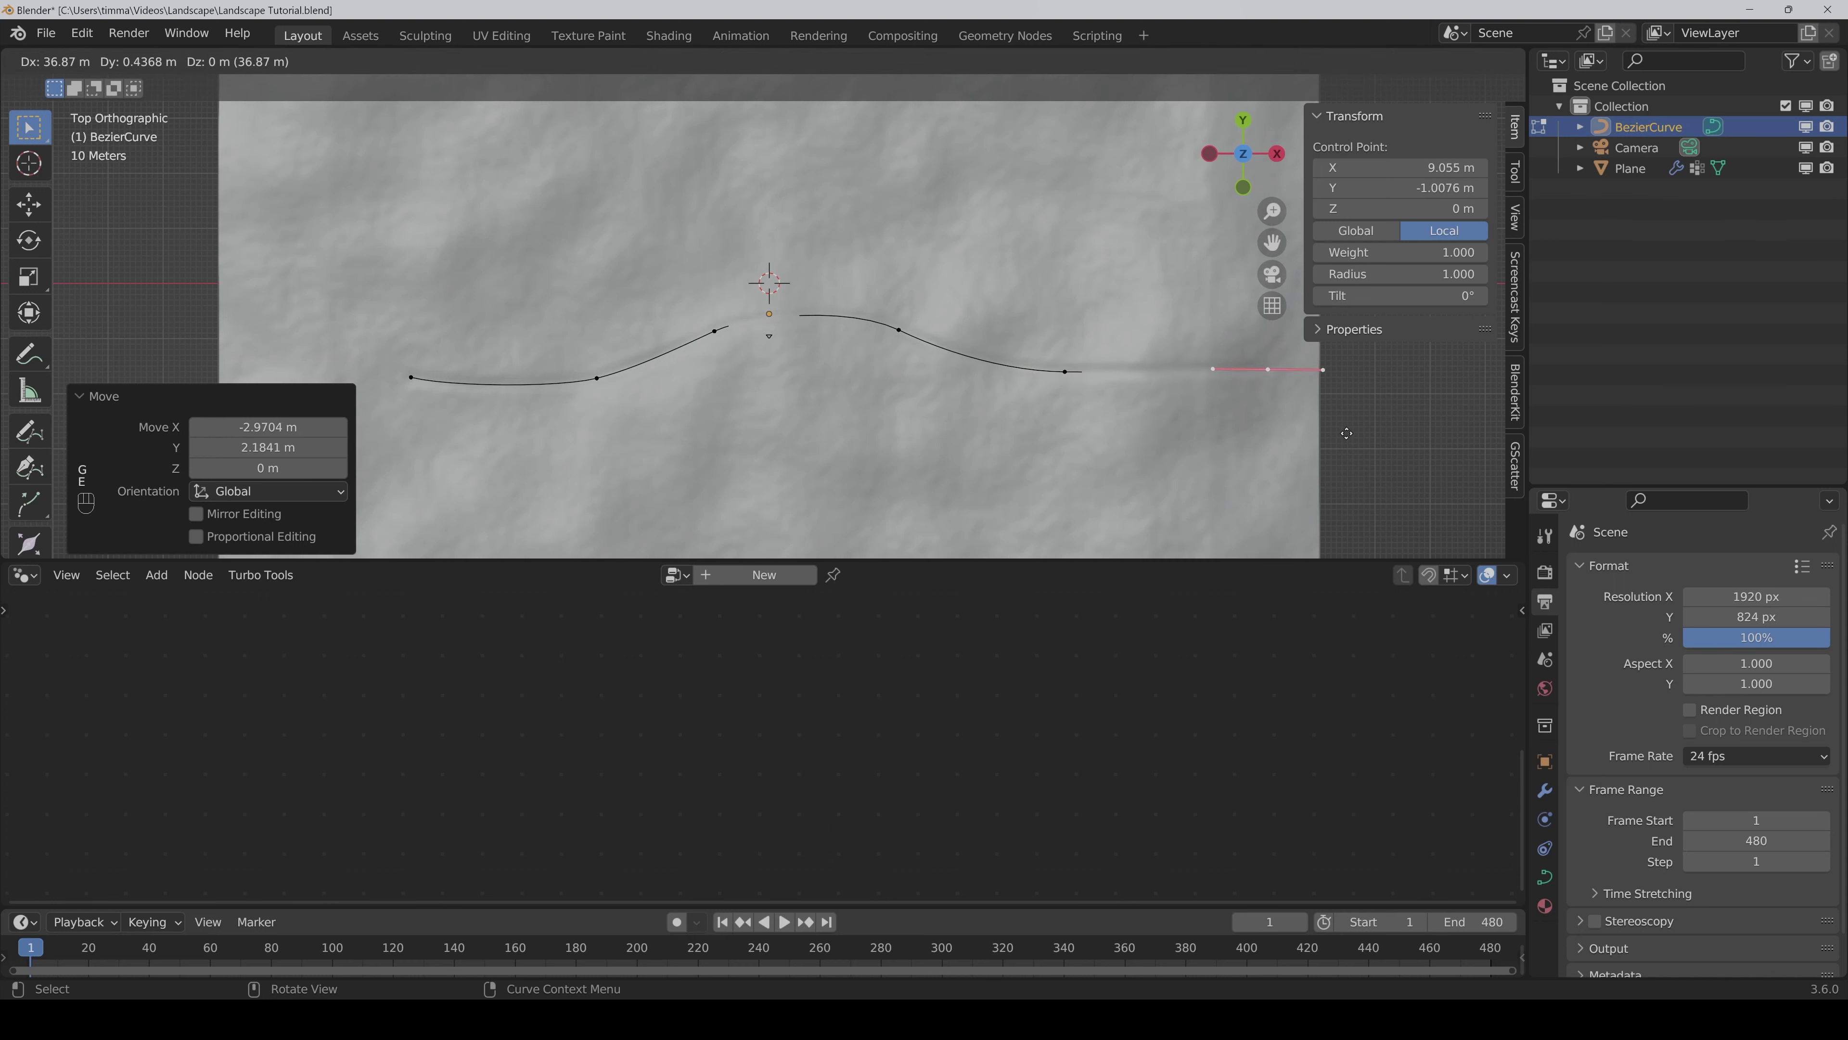
click(1276, 362)
key(r)
click(1295, 503)
Step: Try to extrude another control point about 12.3 m in X and -5.2 m in Y to the terrain's positive-X edge
key(e)
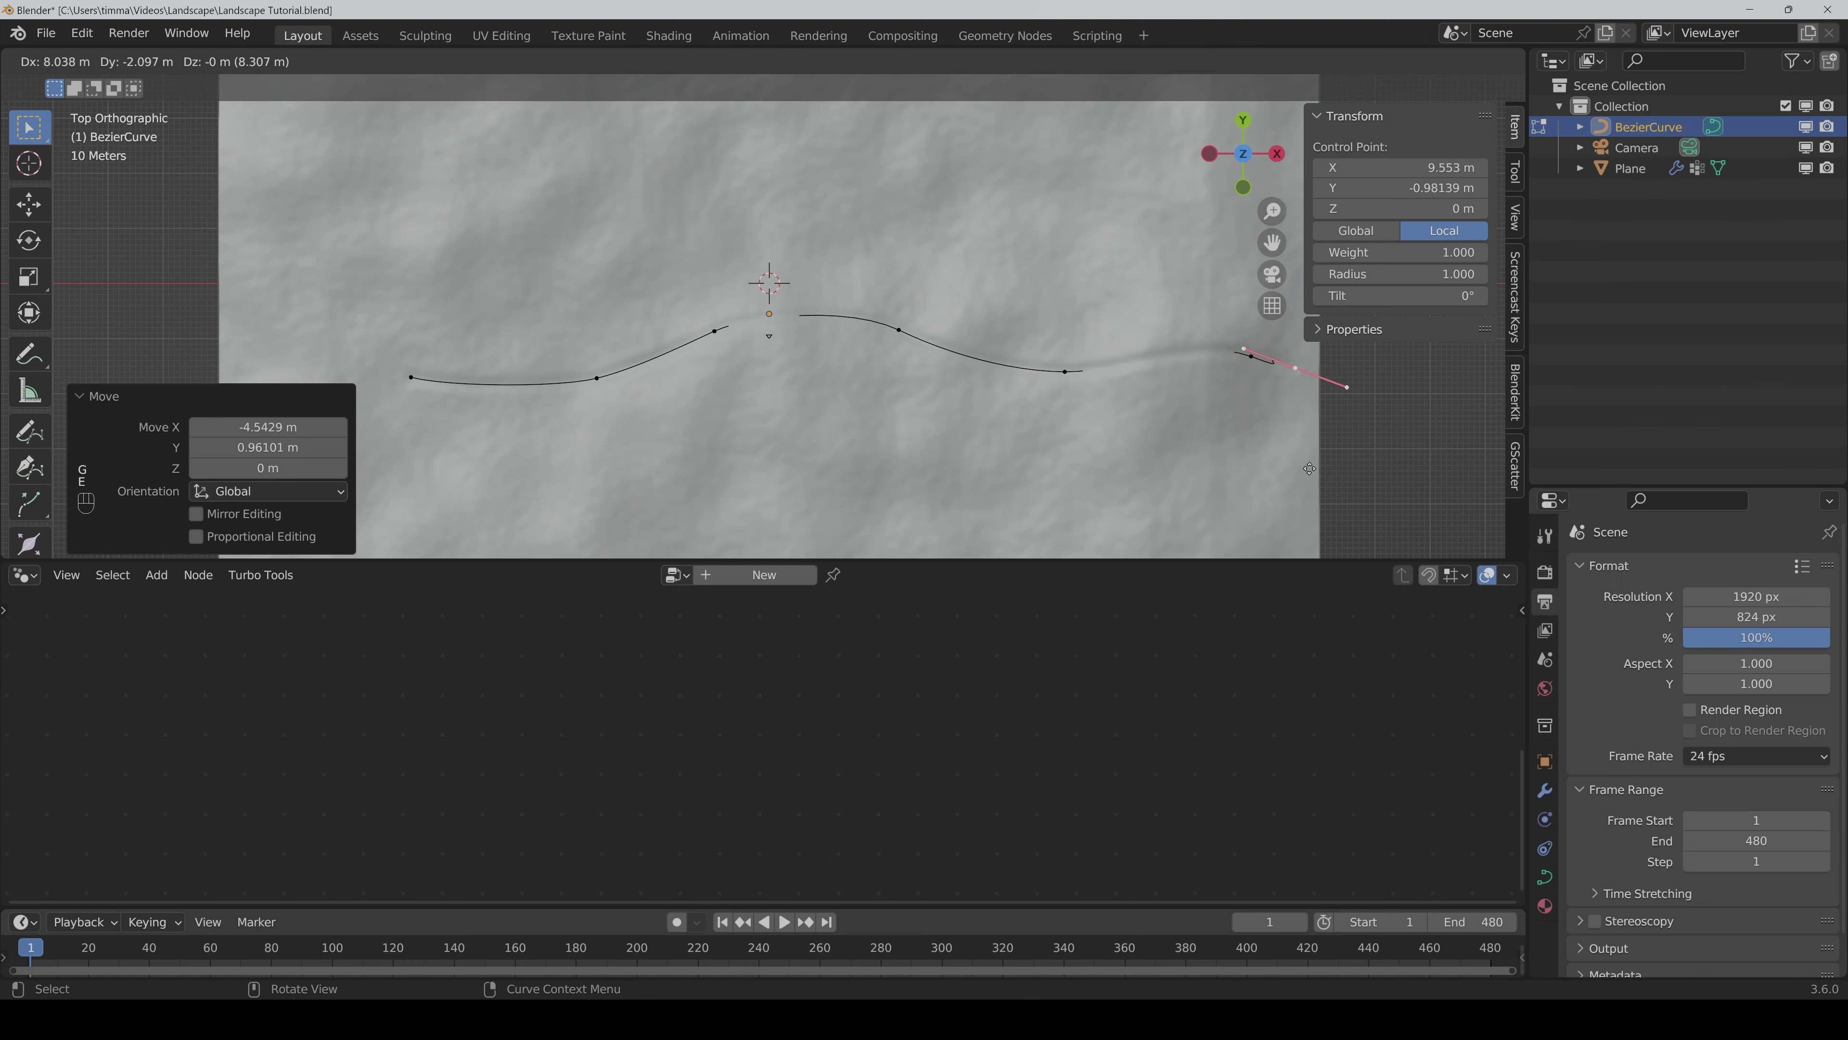
click(1312, 496)
key(r)
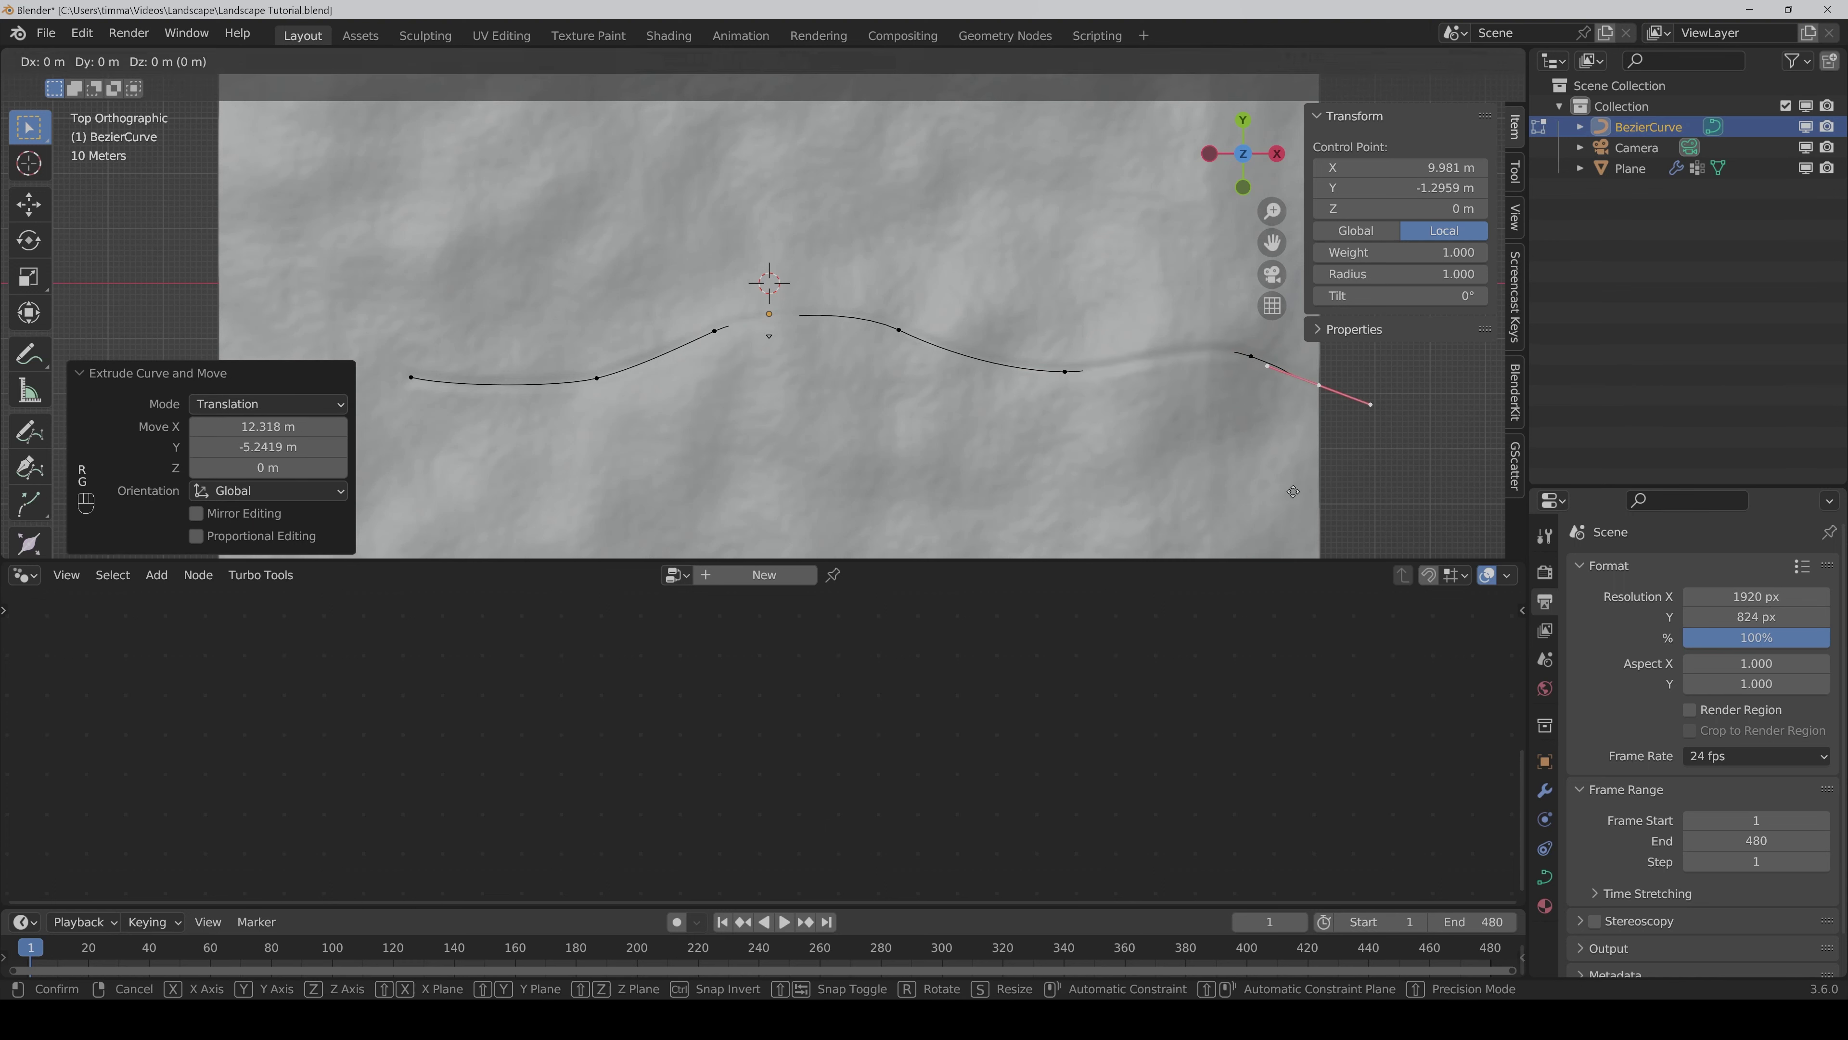
key(g)
click(1297, 511)
Step: Hide the viewport's tool strip and move the curve's positive-X end point onto the terrain edge
key(t)
click(1317, 410)
key(g)
click(1312, 357)
Step: Extrude the curve's negative-X end to the opposite terrain edge, rotate the new point about -42.4° and adjust its position
click(411, 378)
key(e)
click(237, 391)
click(237, 390)
key(r)
click(338, 409)
key(g)
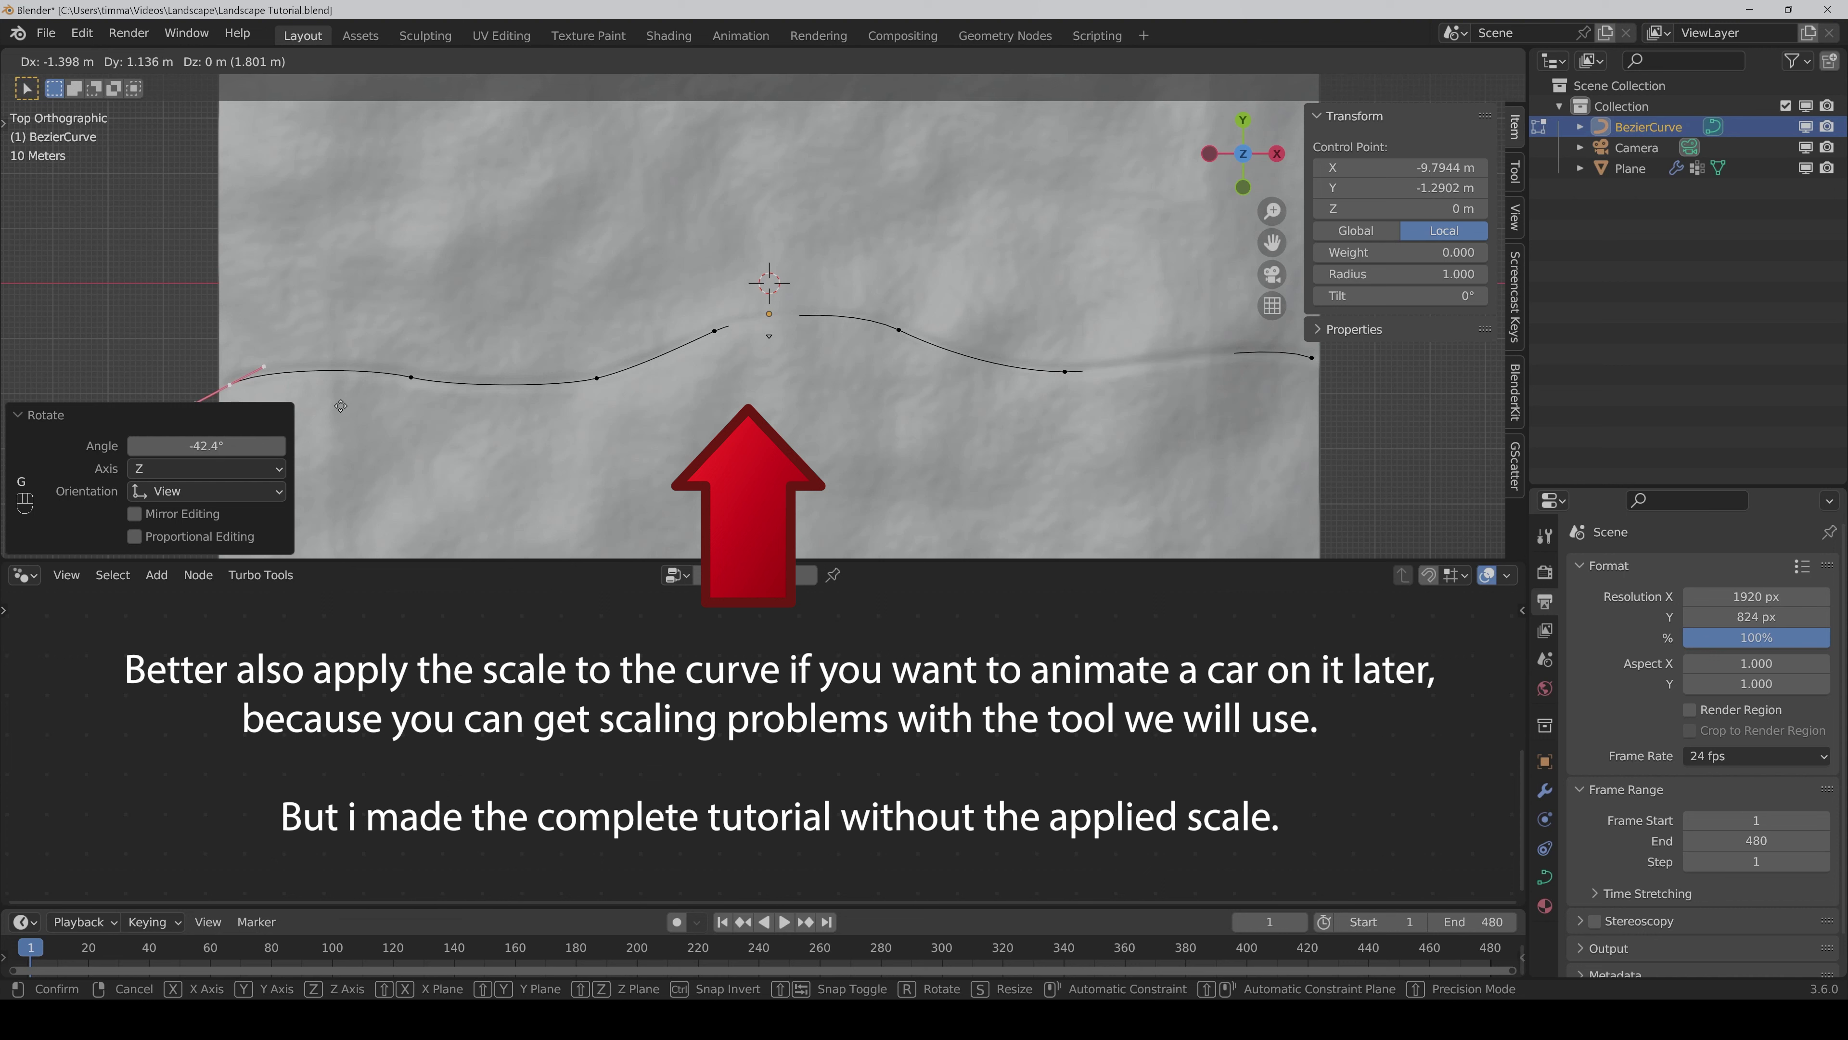
click(343, 412)
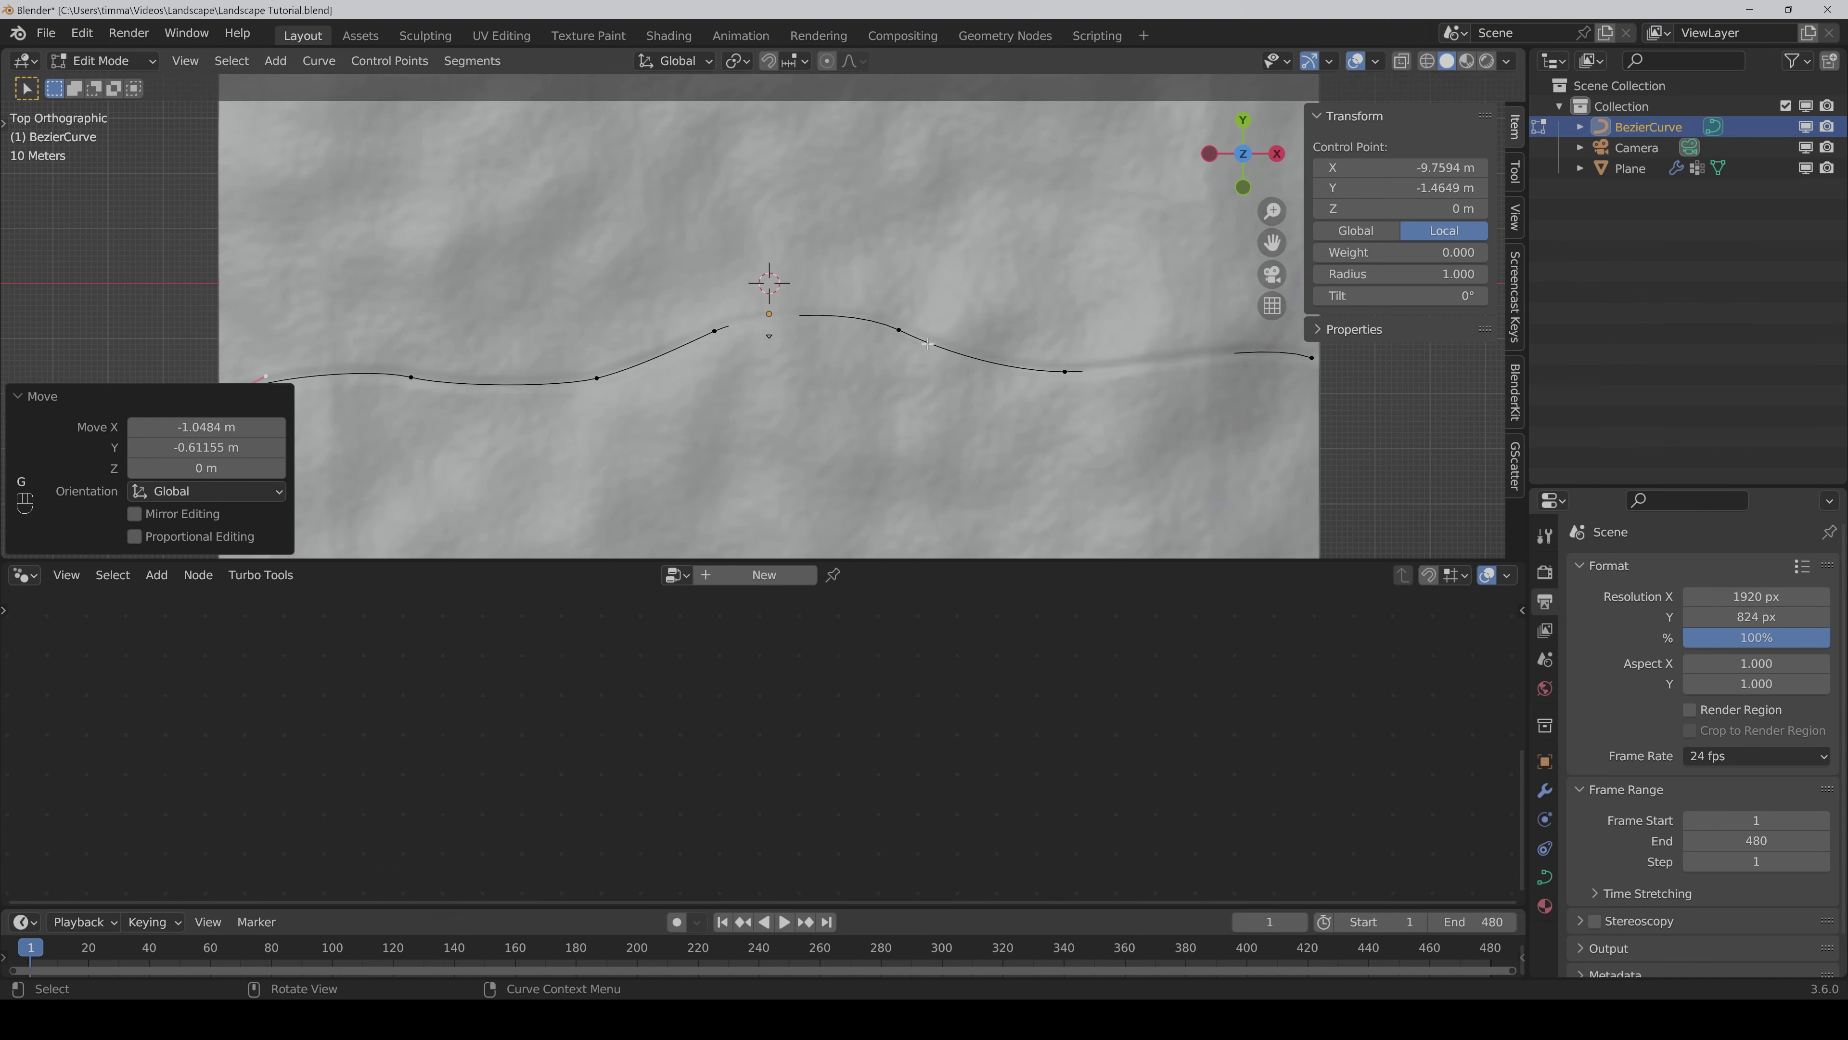
Step: Deselect the curve points, return to Object Mode and inspect the reshaped path across the terrain in perspective
scroll(928, 343, down, 1)
click(1263, 386)
middle_drag(864, 402, 979, 289)
scroll(1052, 231, down, 4)
scroll(998, 295, up, 4)
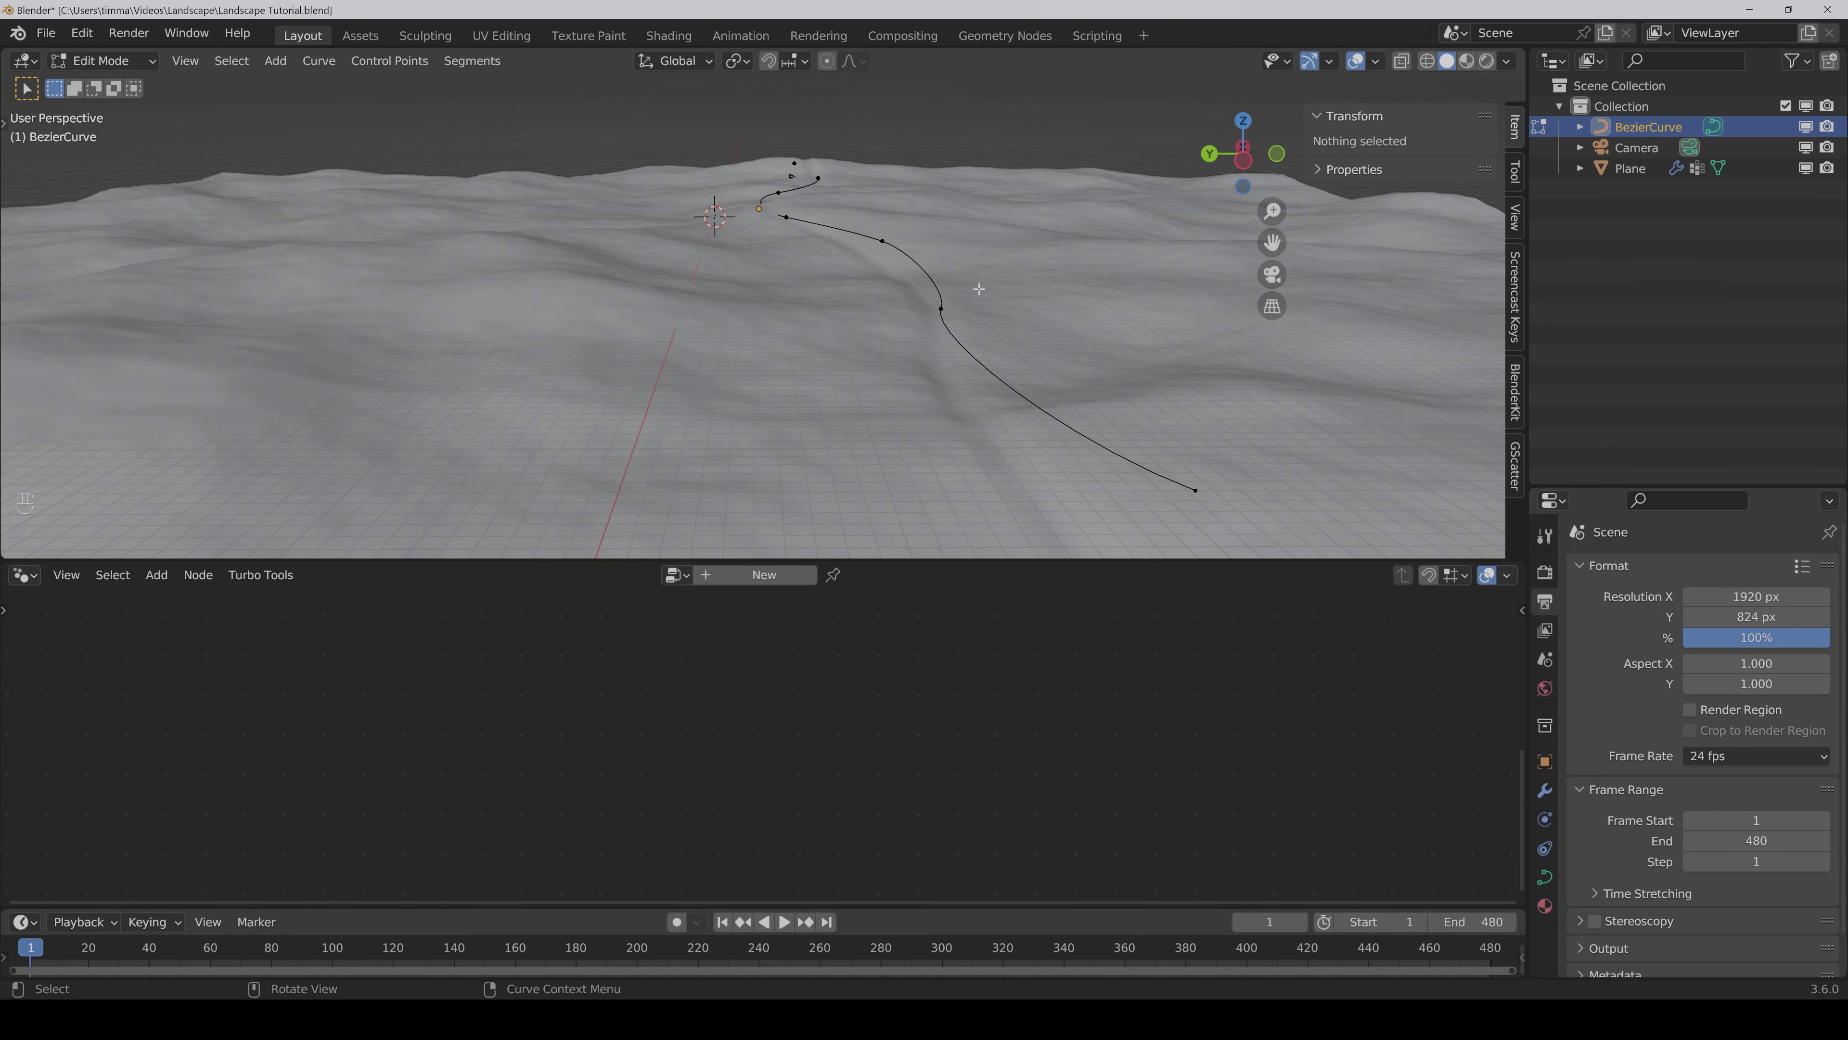
key(Tab)
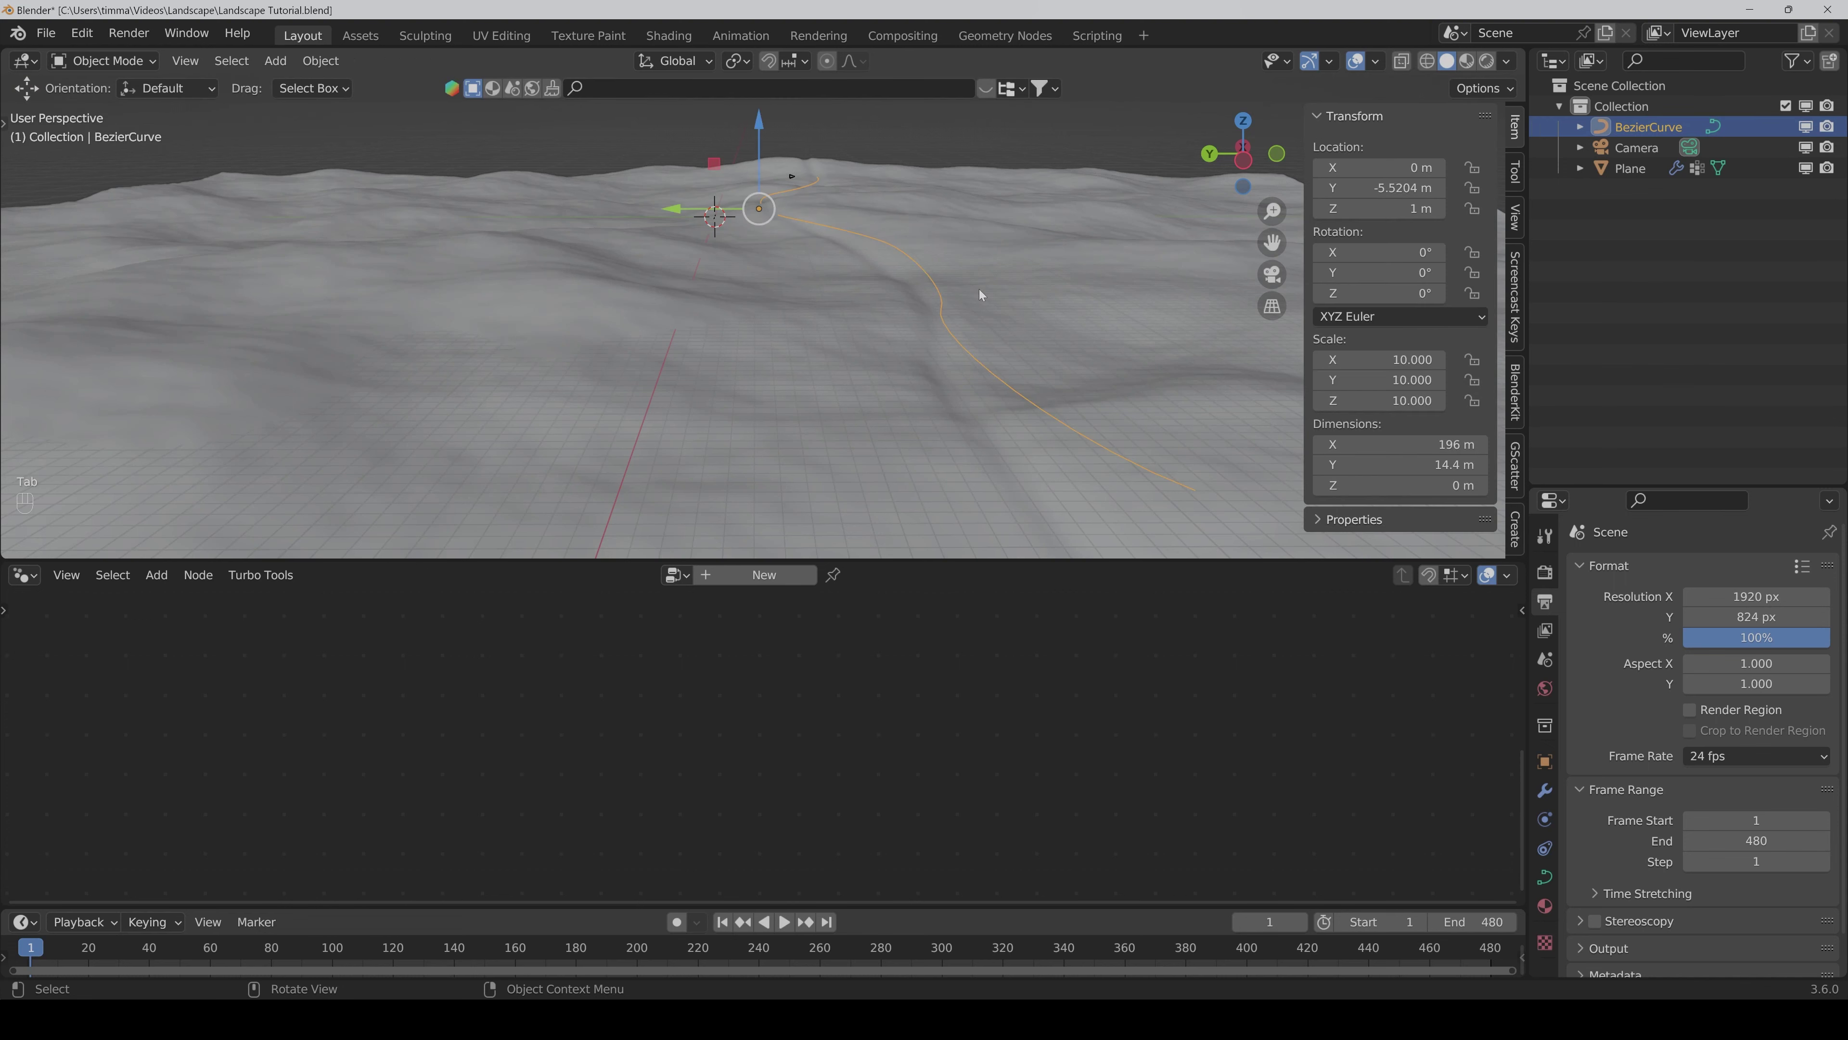
middle_drag(1014, 255, 700, 433)
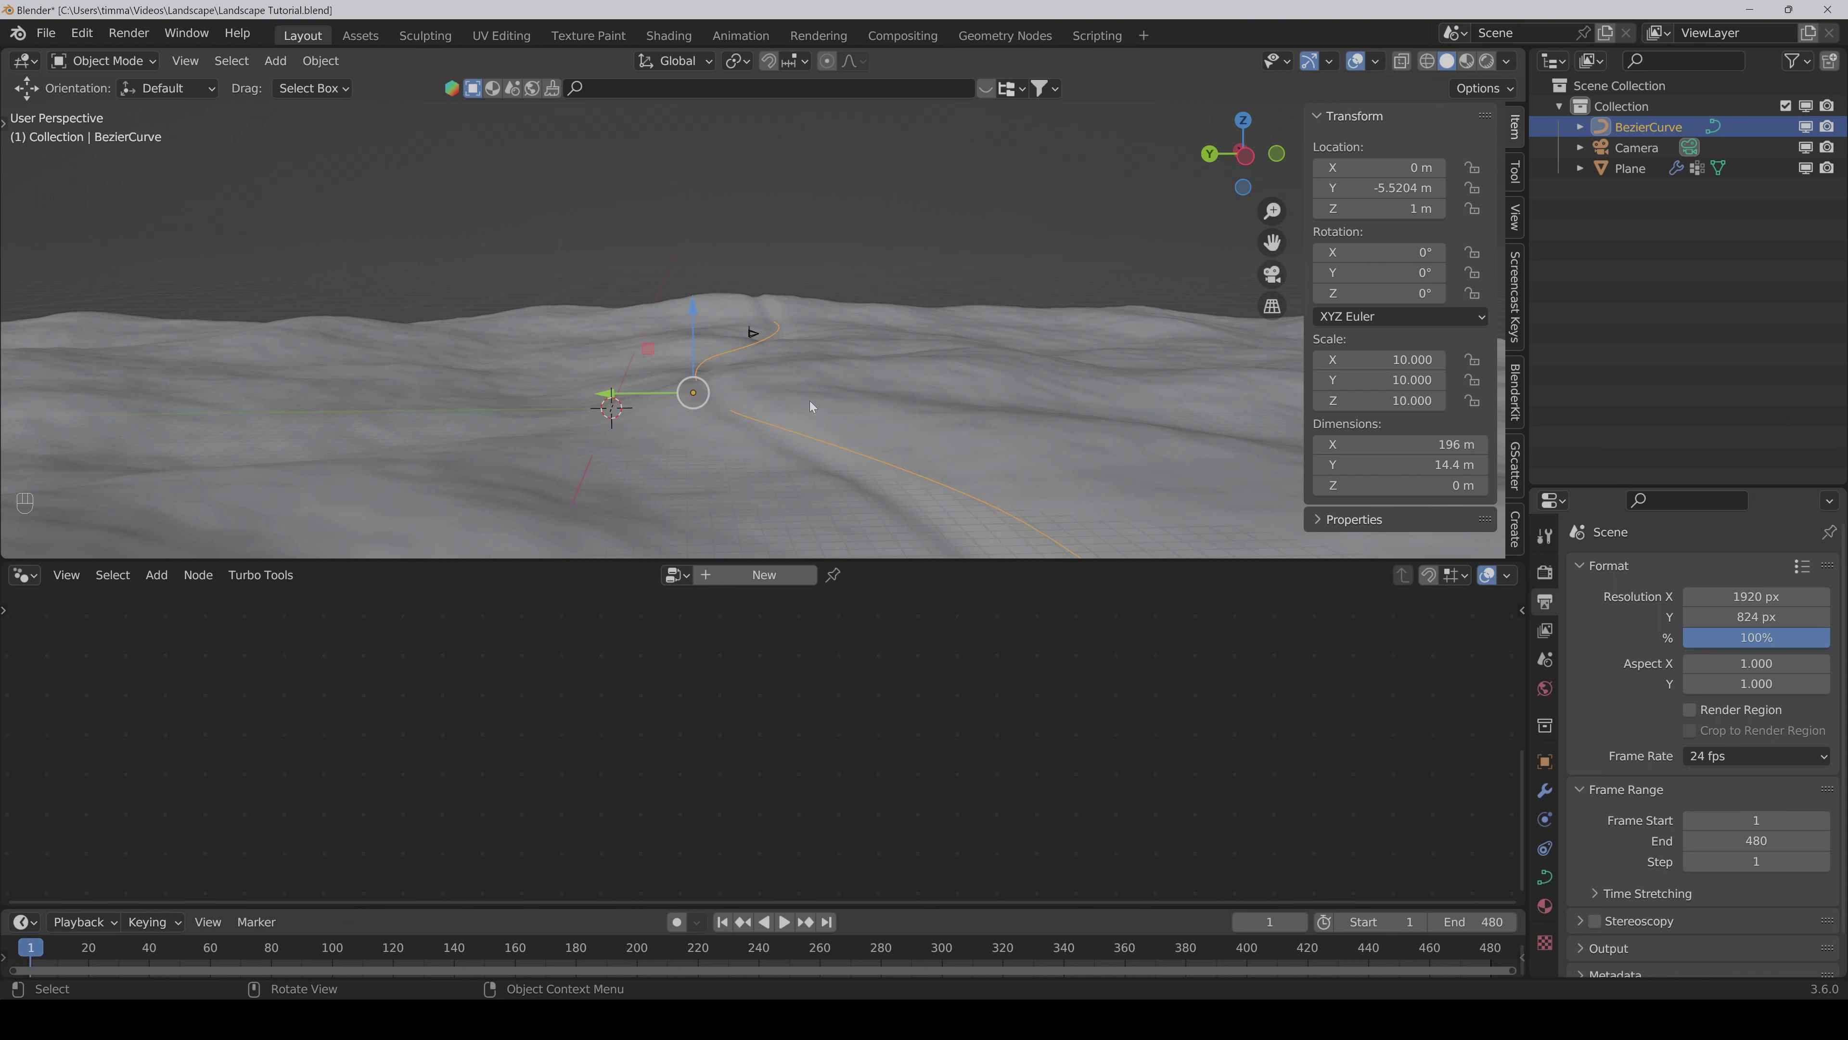
Step: Set the path curve's location to 2 m in Z and 0 m in Y
middle_drag(810, 406, 859, 406)
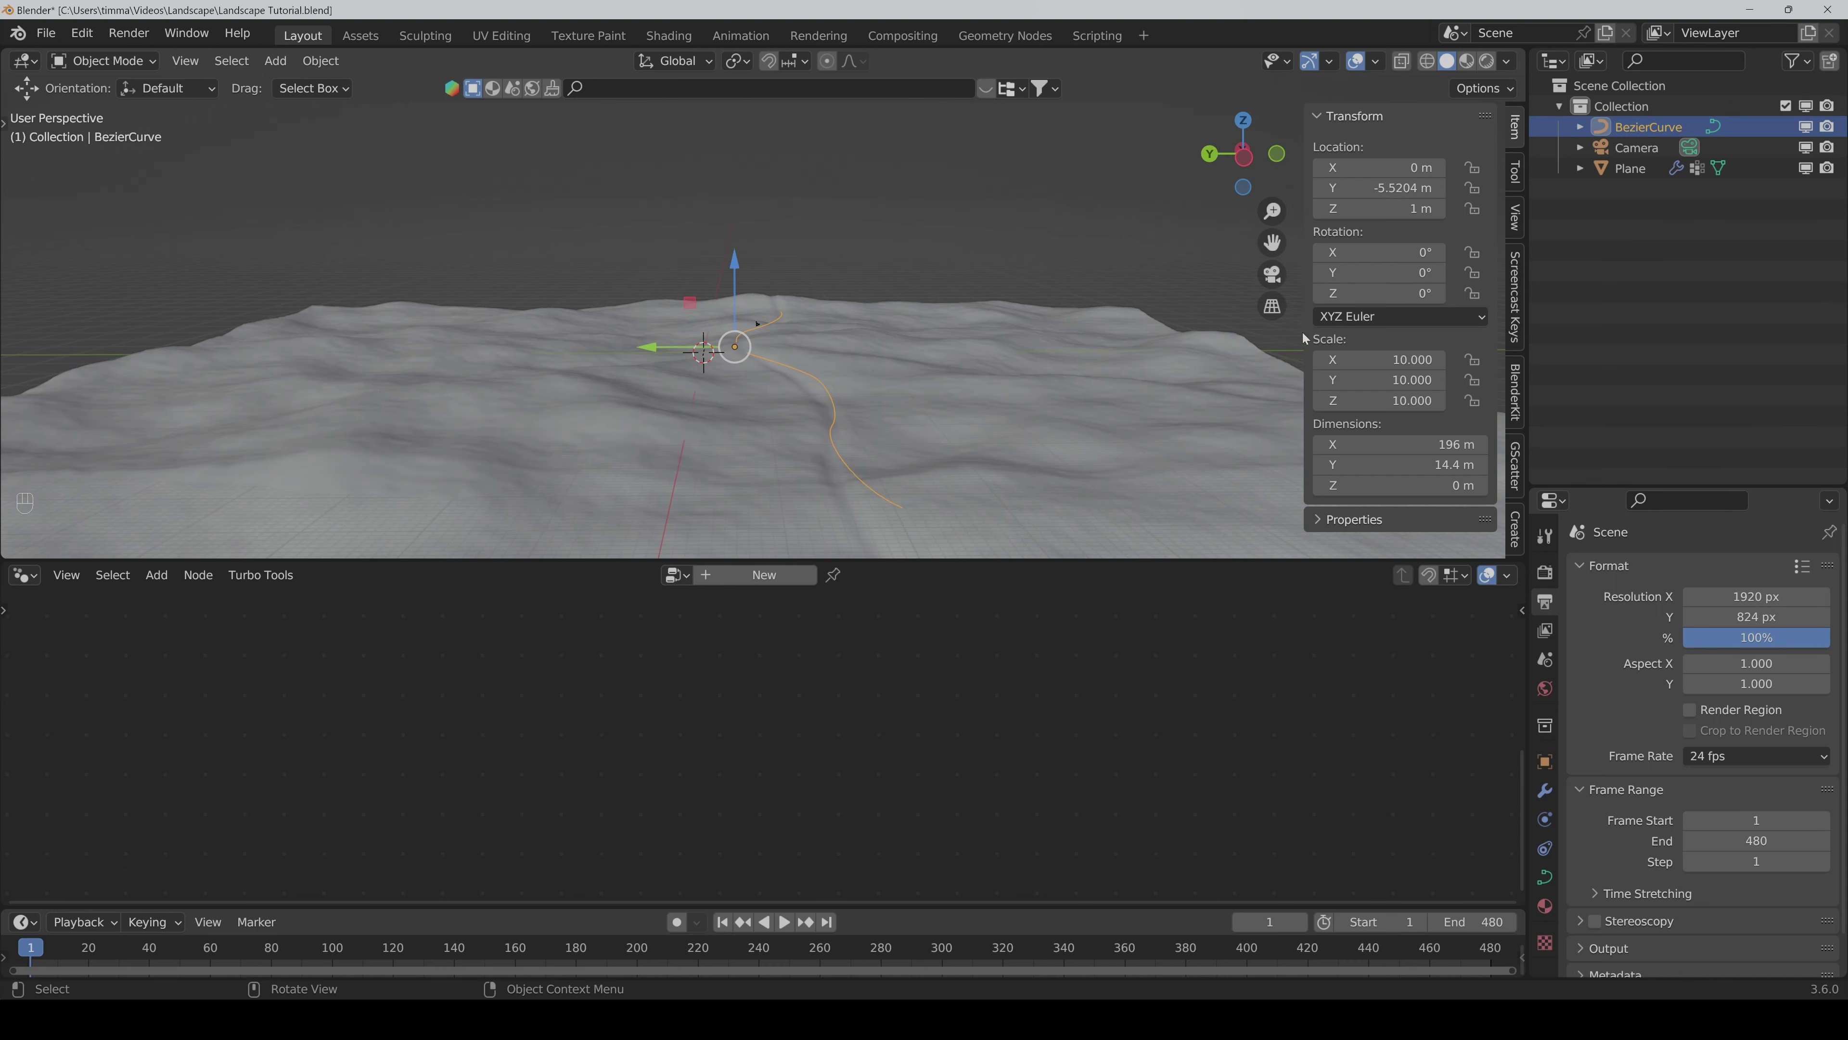
double_click(1390, 211)
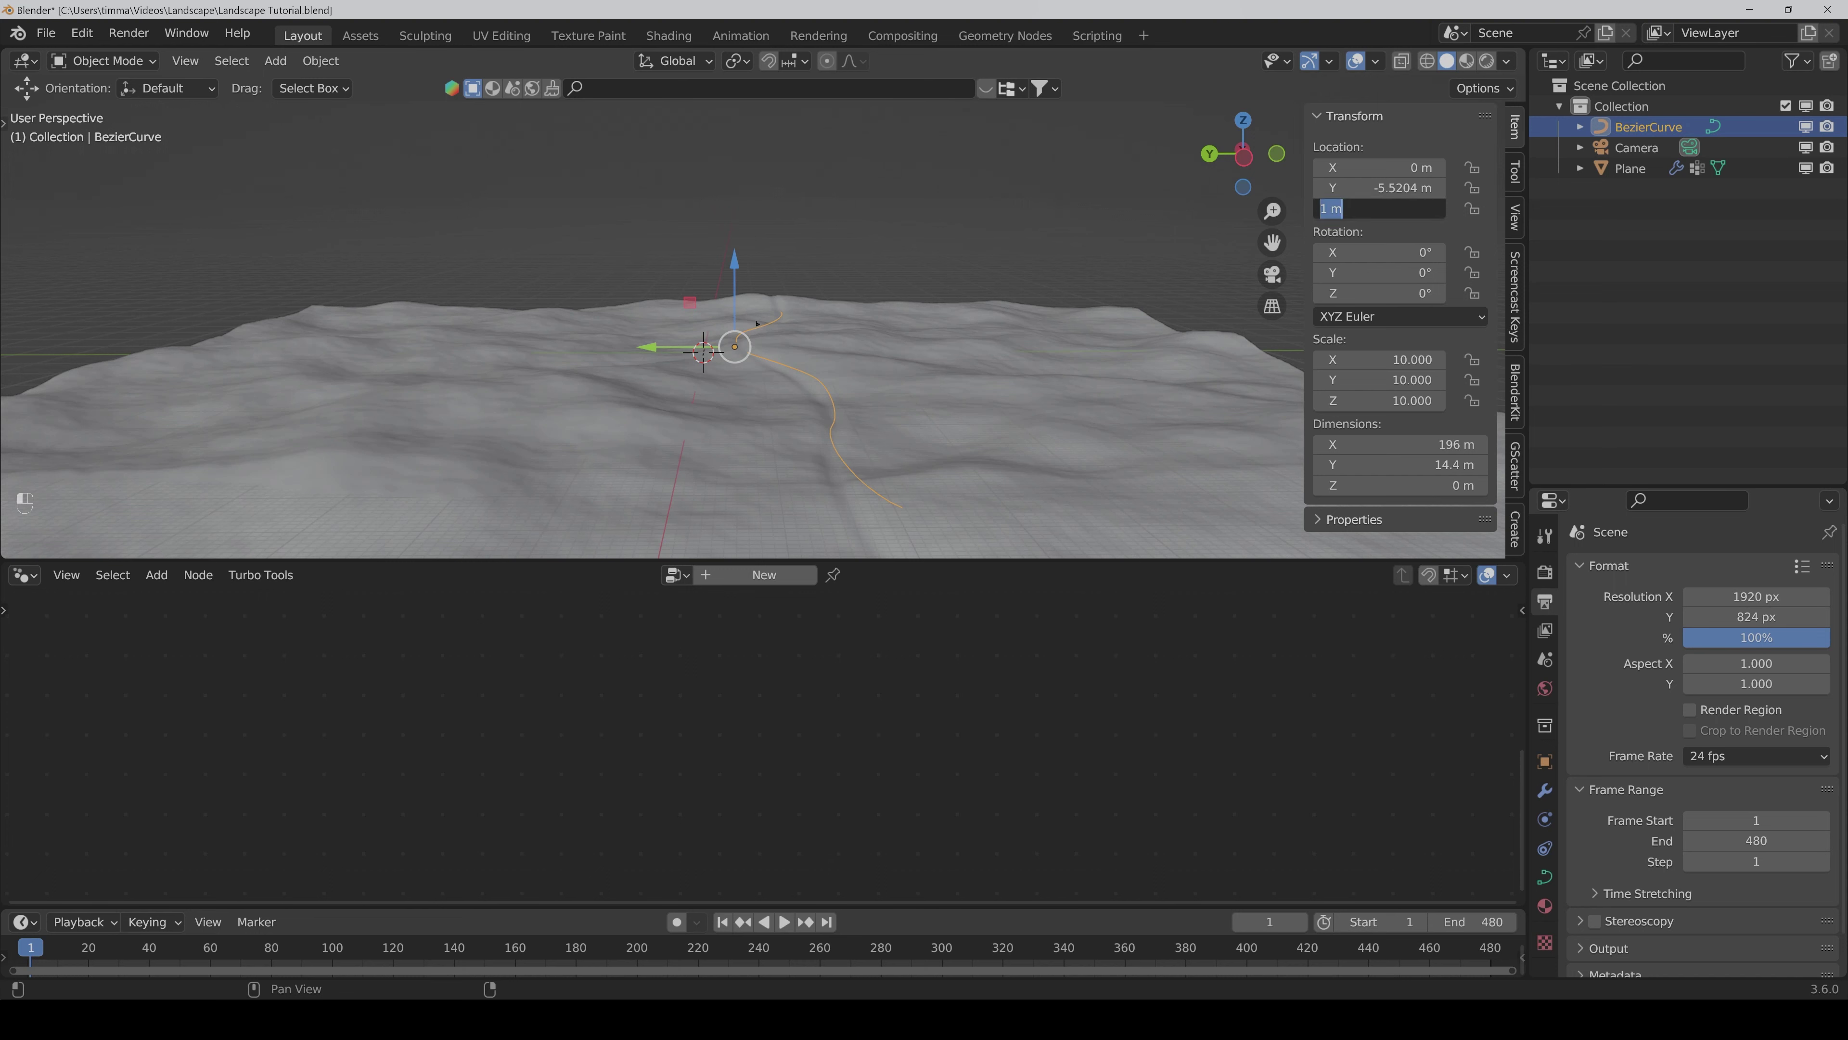
text(2)
key(Return)
middle_drag(949, 398, 903, 421)
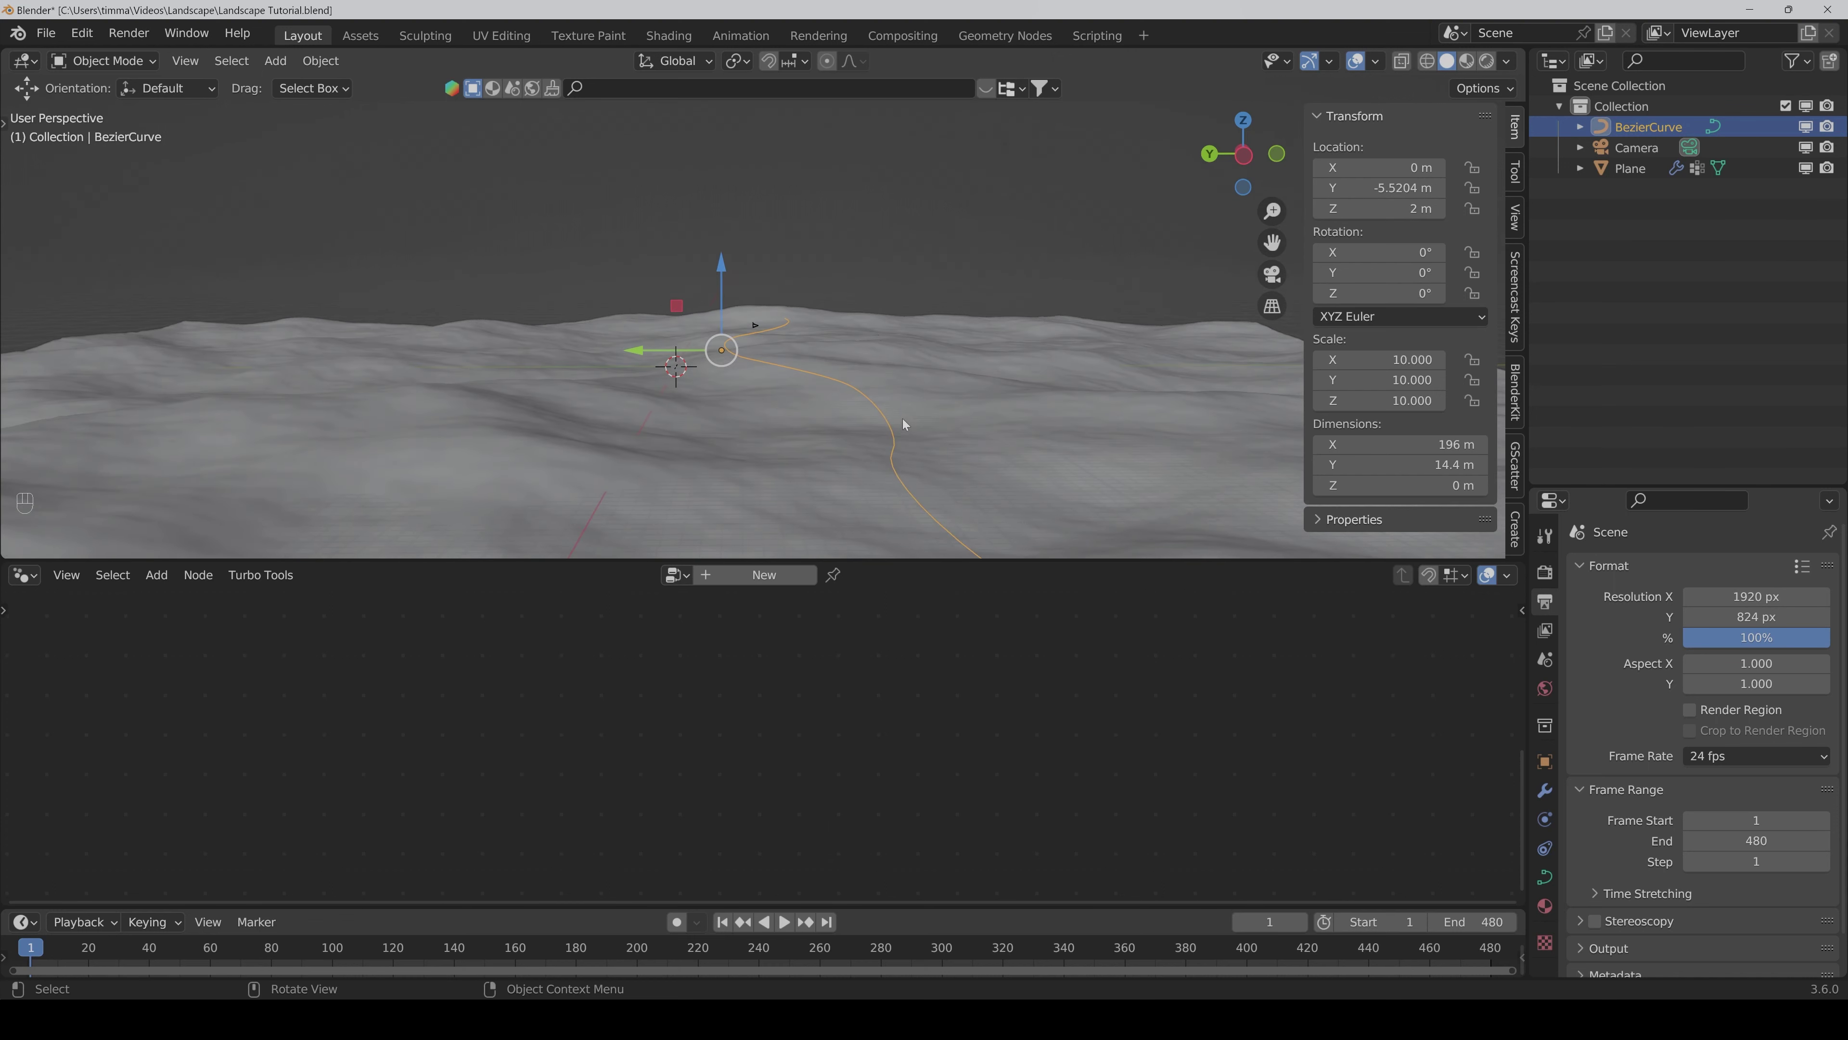
click(1379, 187)
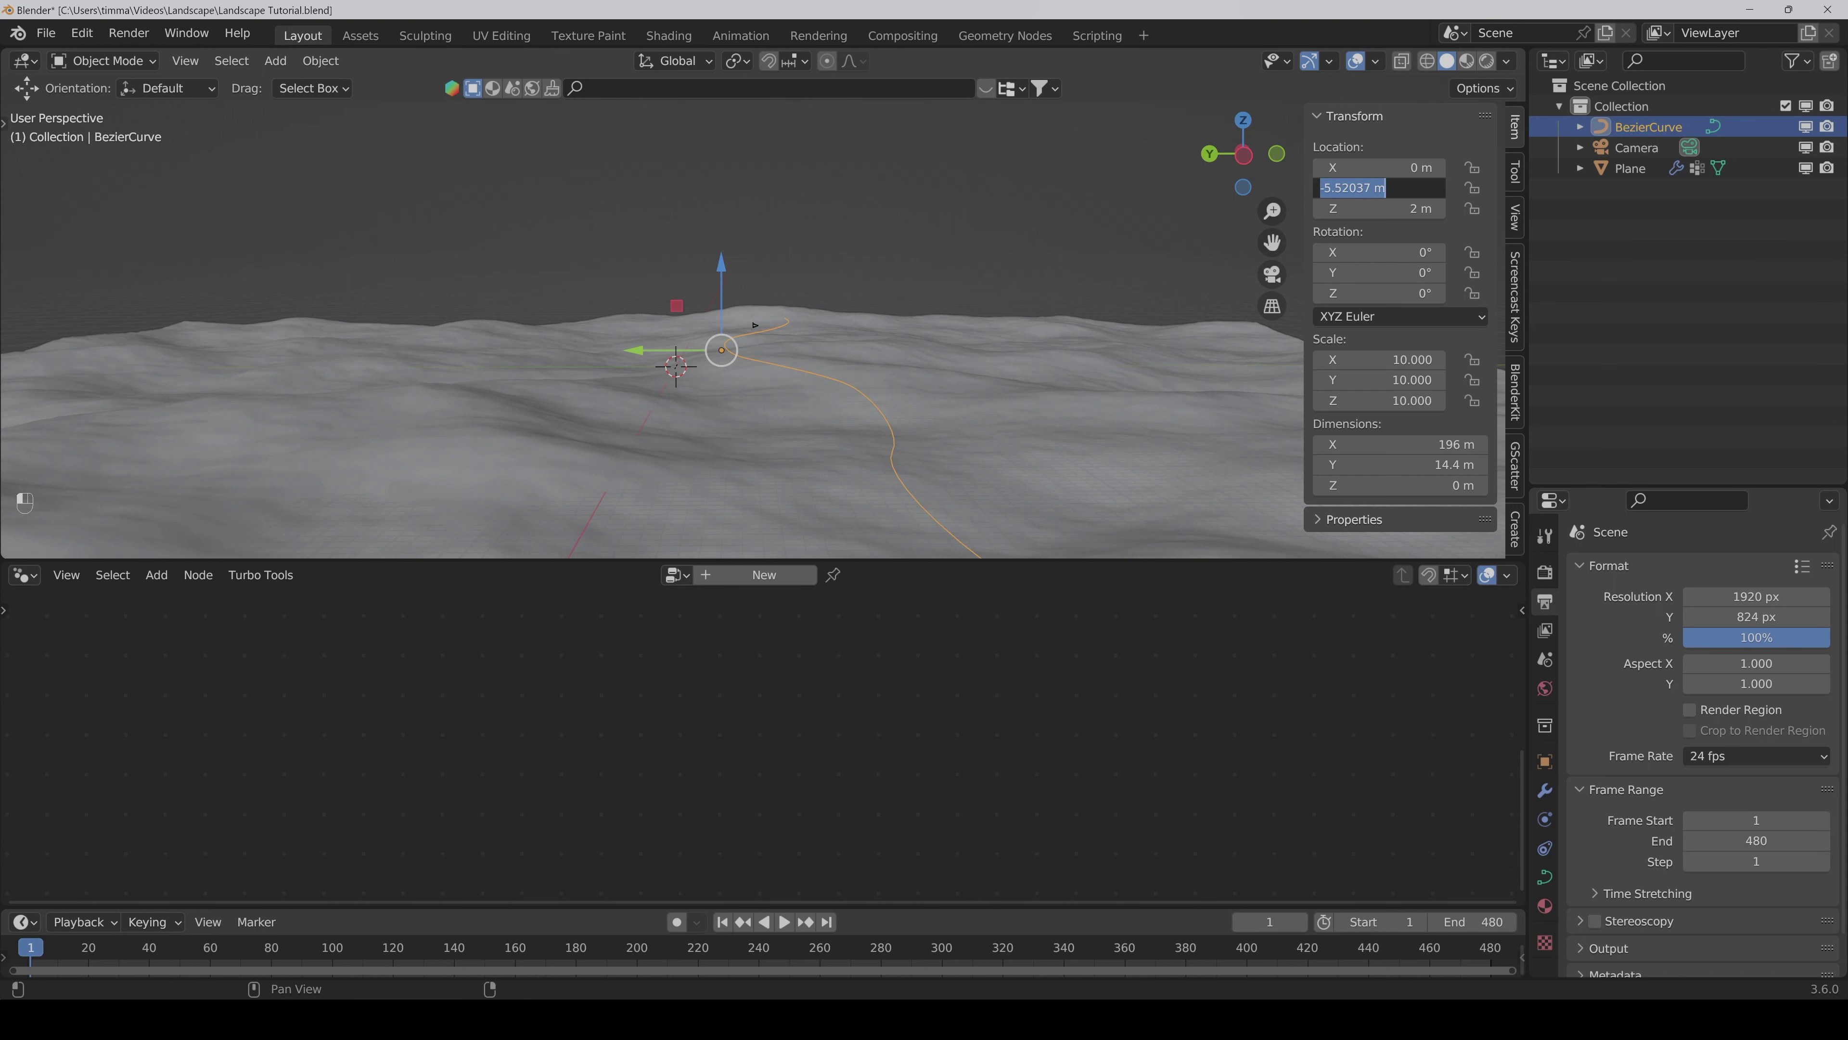
text(0)
key(Return)
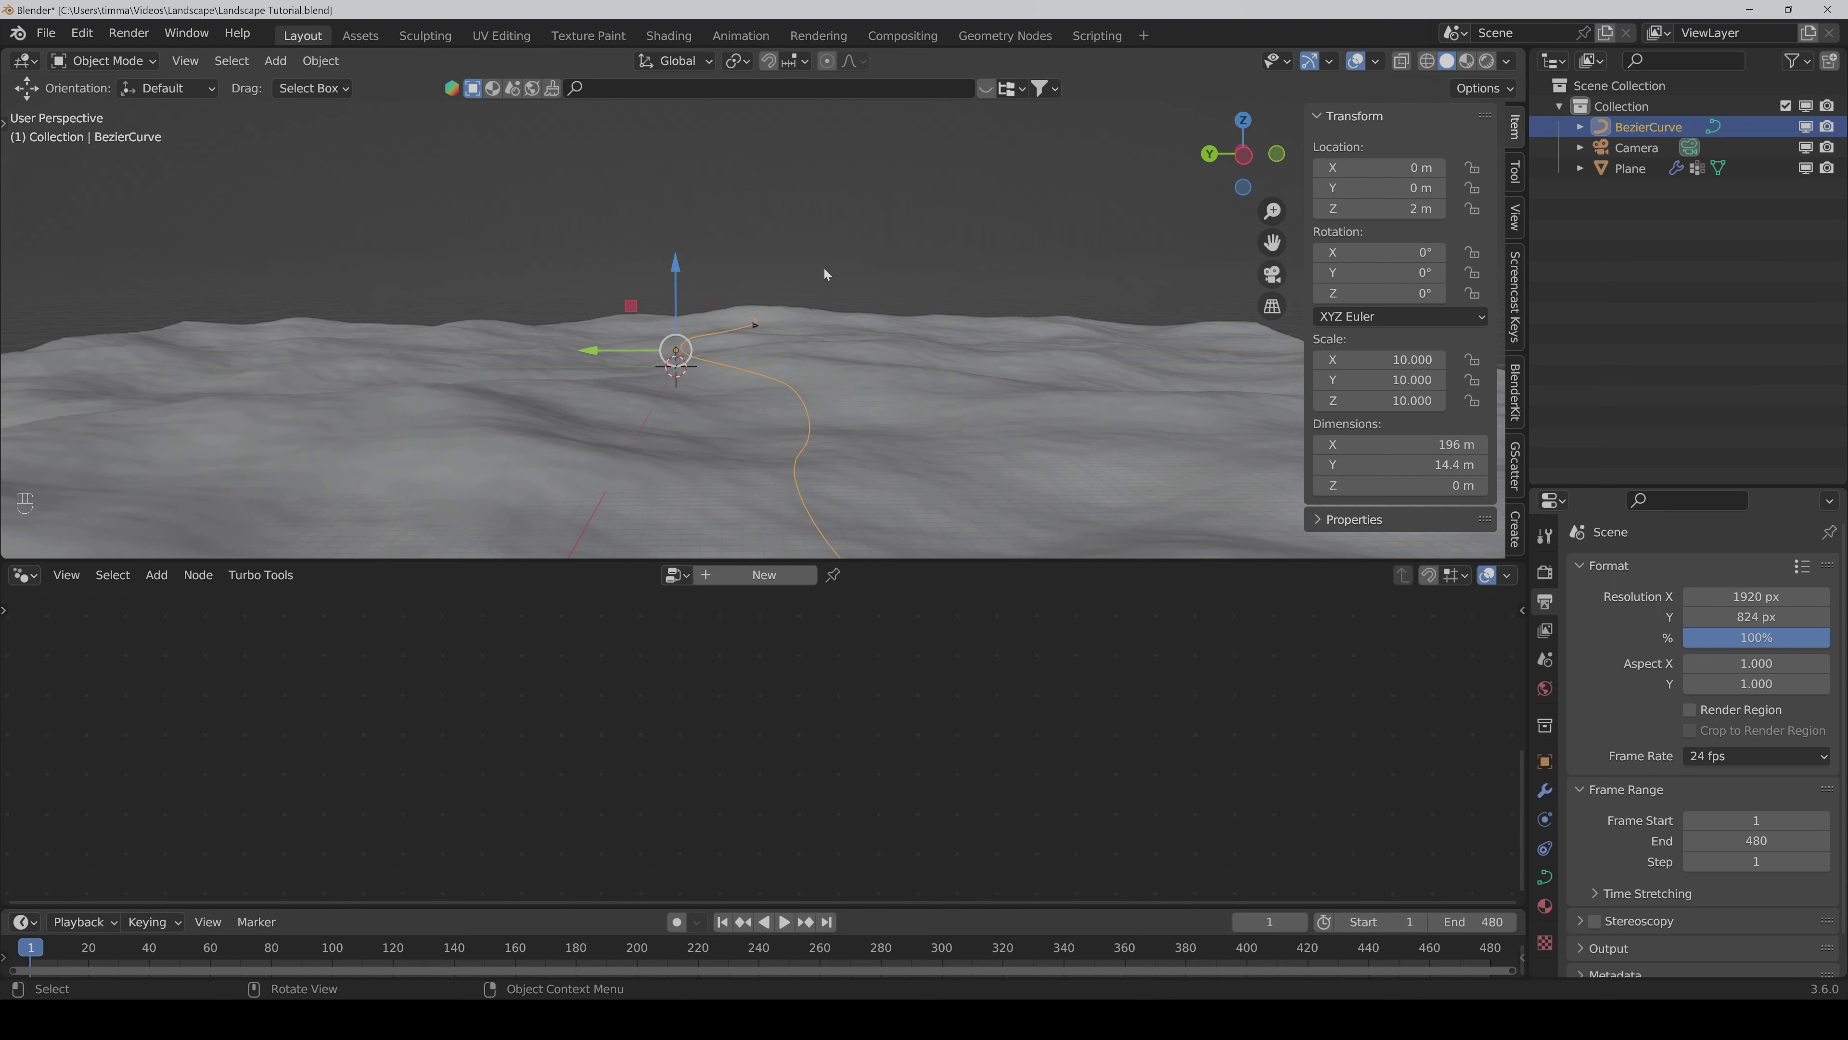
scroll(833, 307, down, 3)
middle_drag(834, 306, 822, 386)
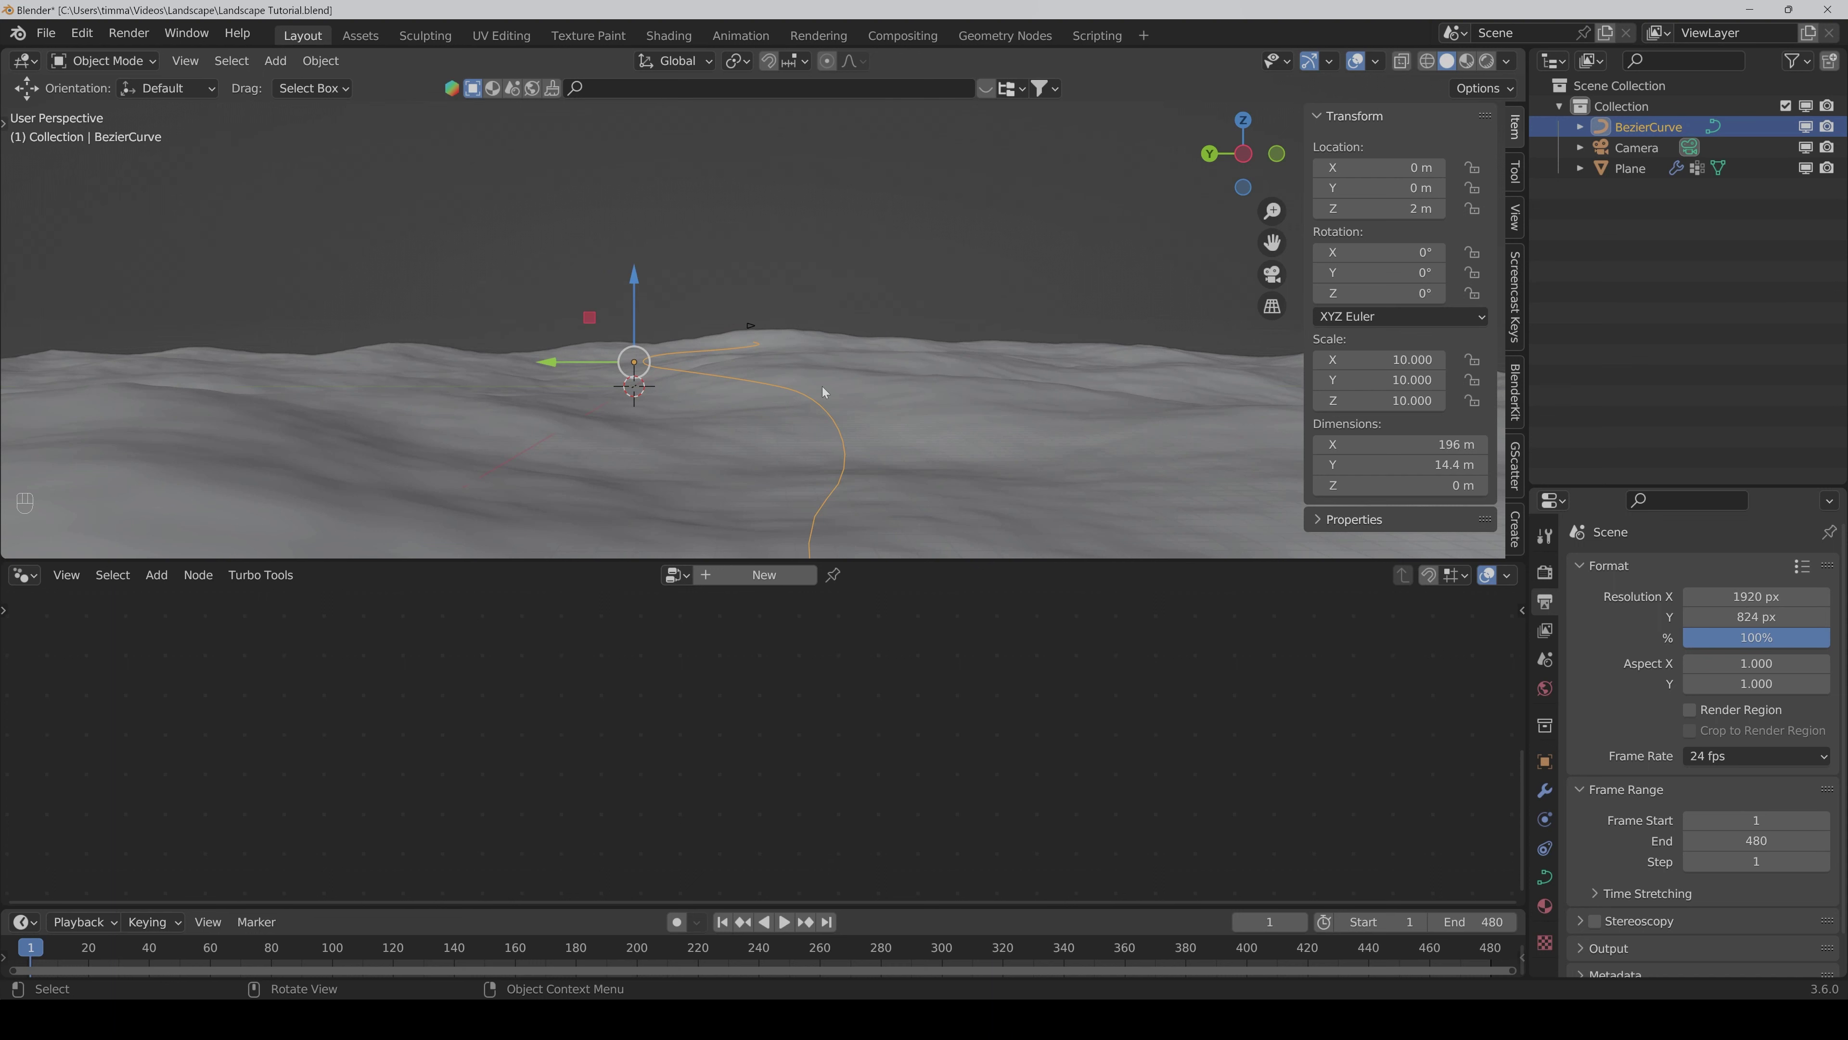
scroll(822, 386, down, 3)
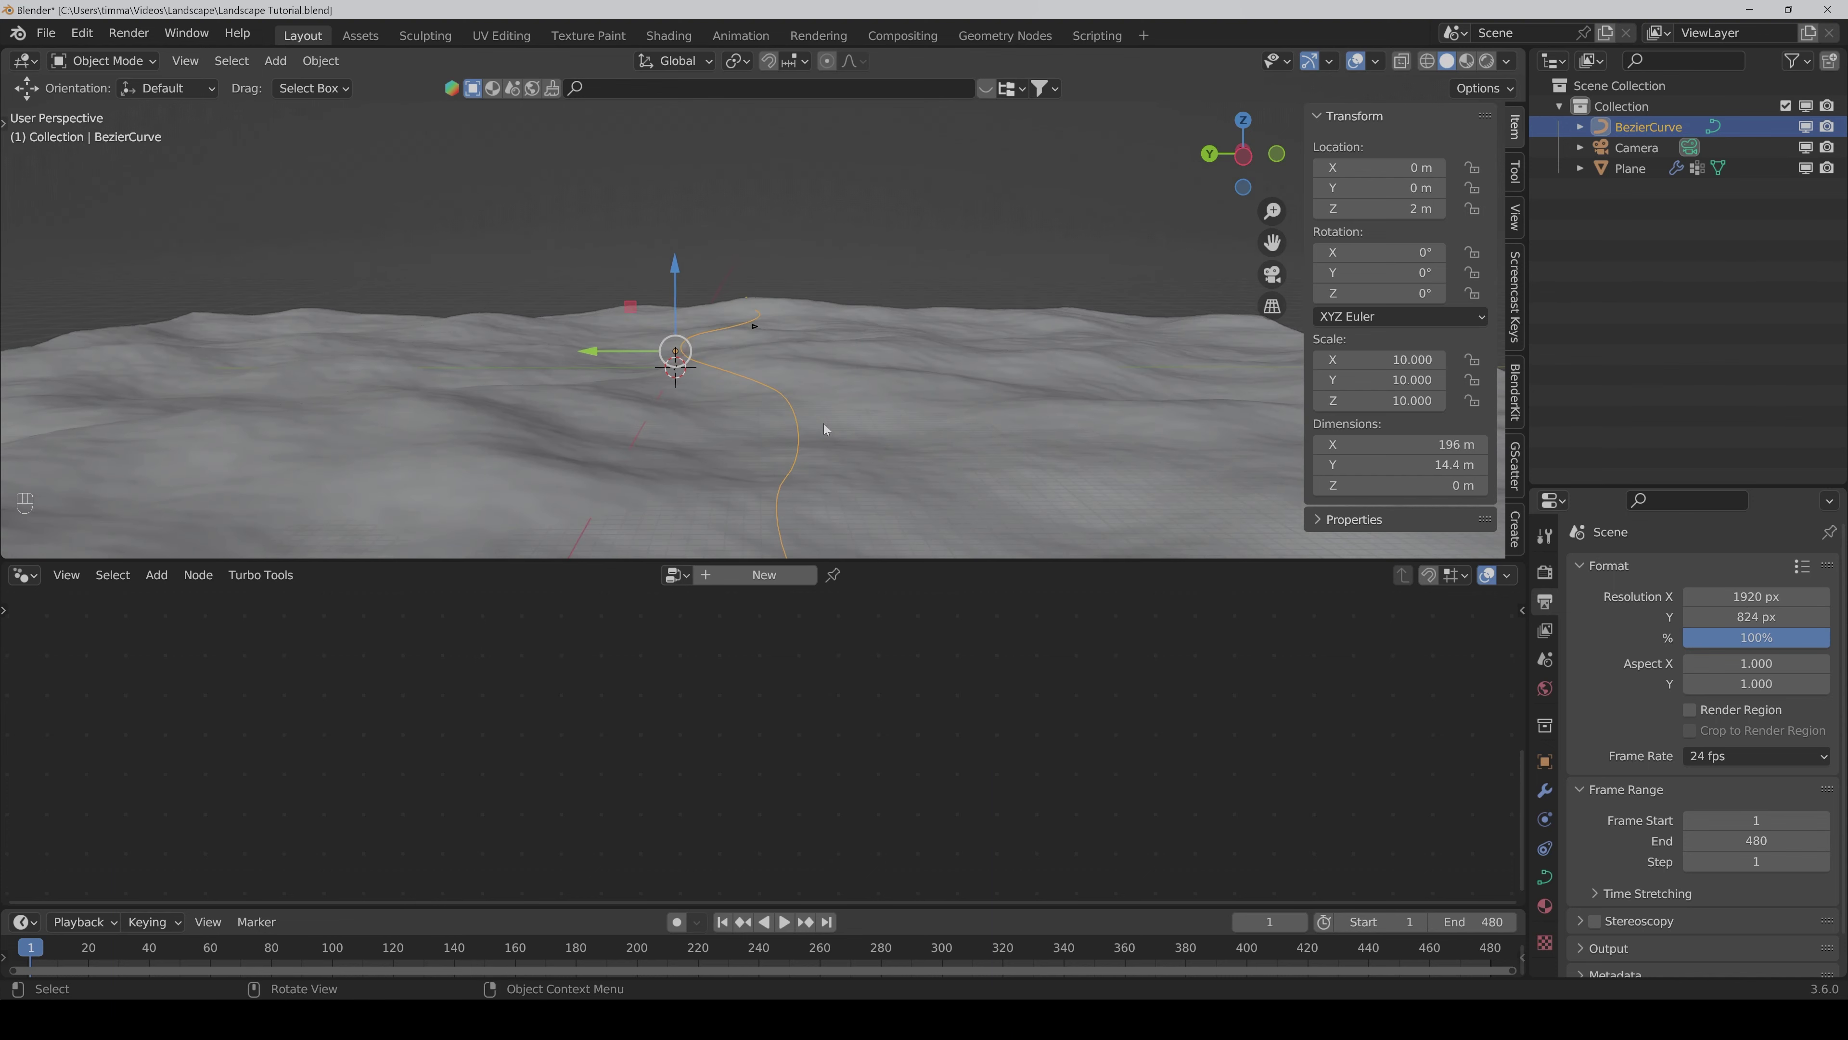
Step: Subdivide all segments of the path curve with 2 cuts and return to Object Mode
key(Tab)
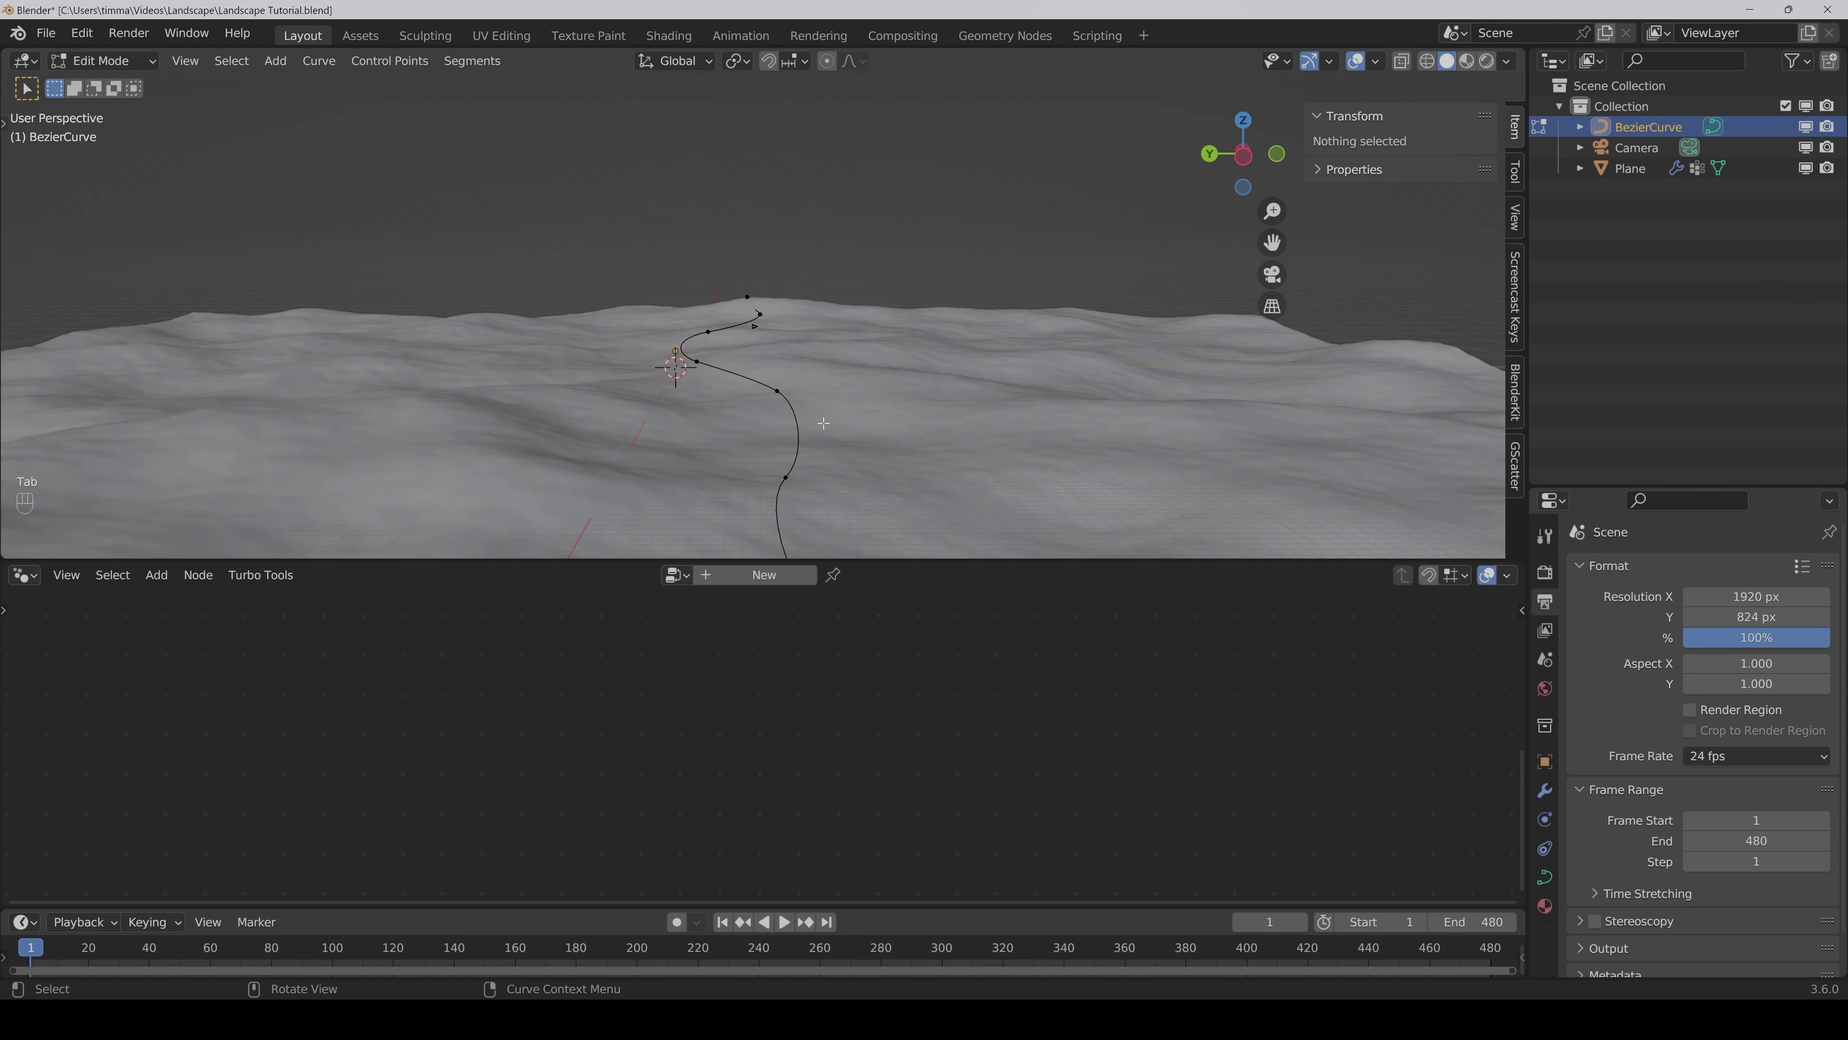
key(a)
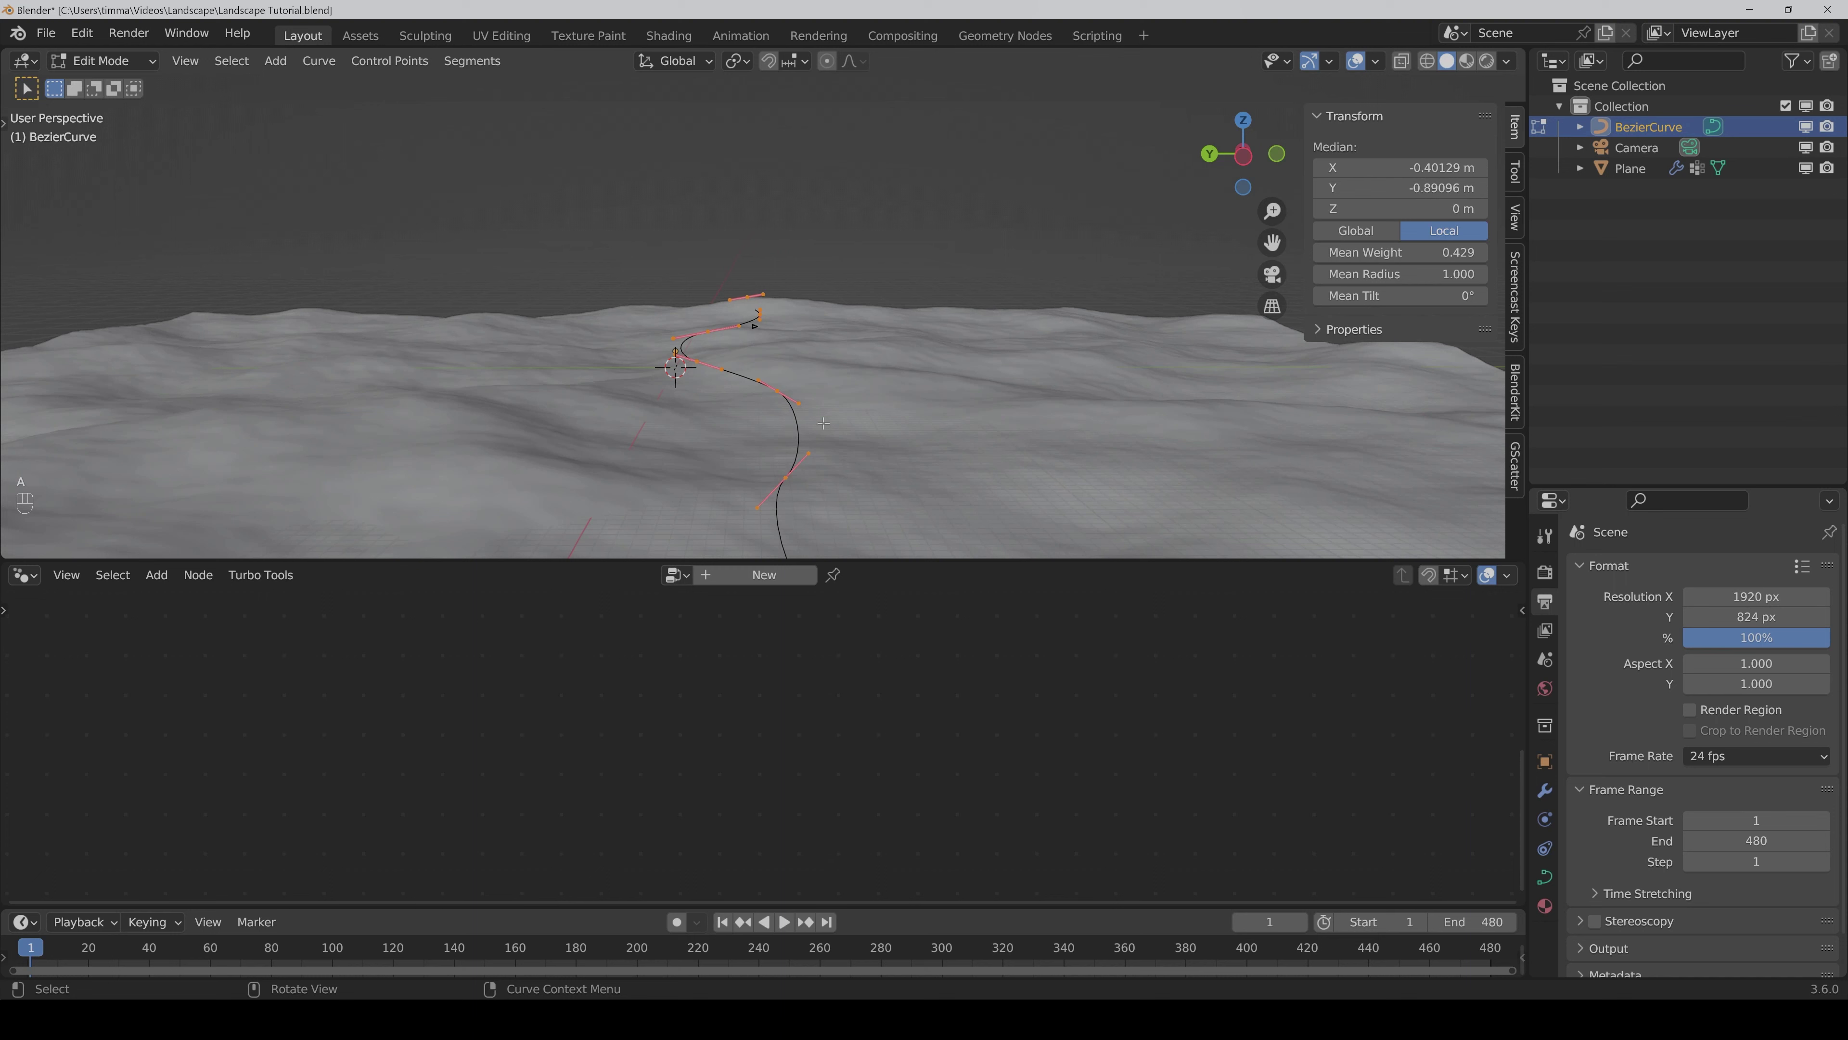
scroll(823, 422, down, 1)
right_click(823, 423)
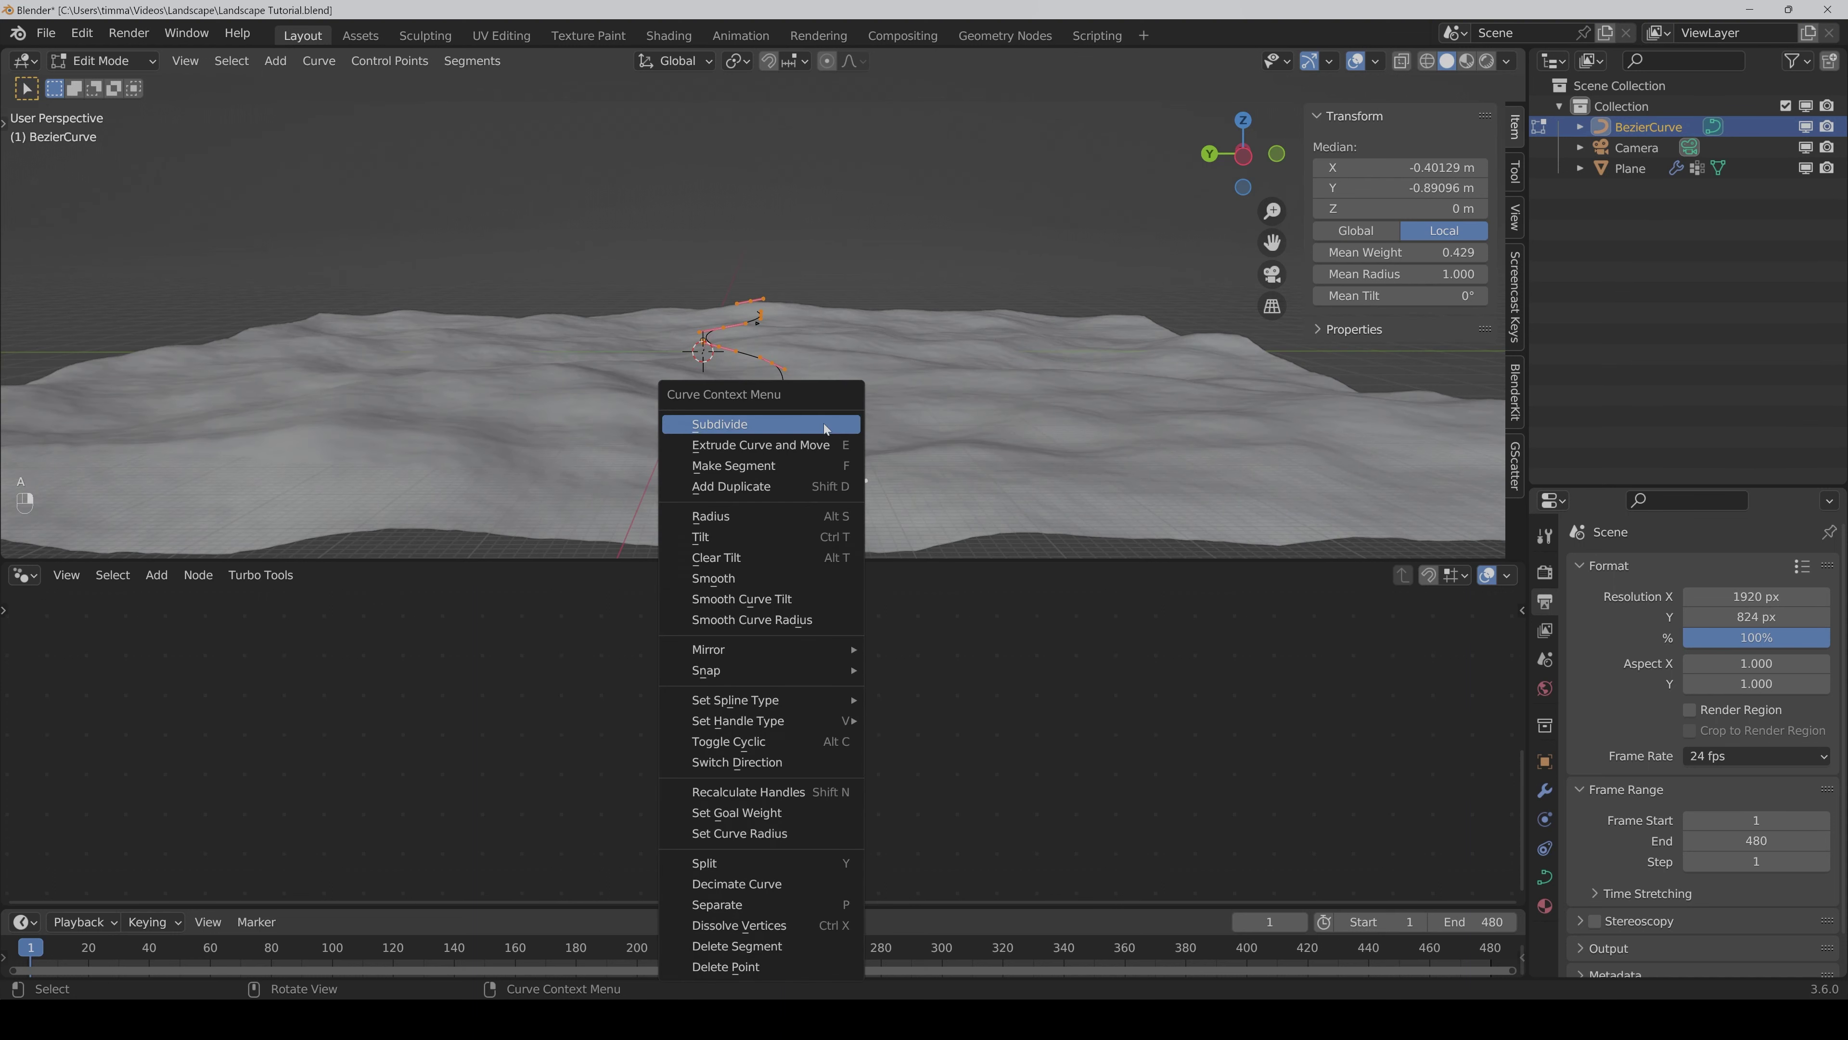
click(823, 423)
click(230, 535)
text(2)
key(Return)
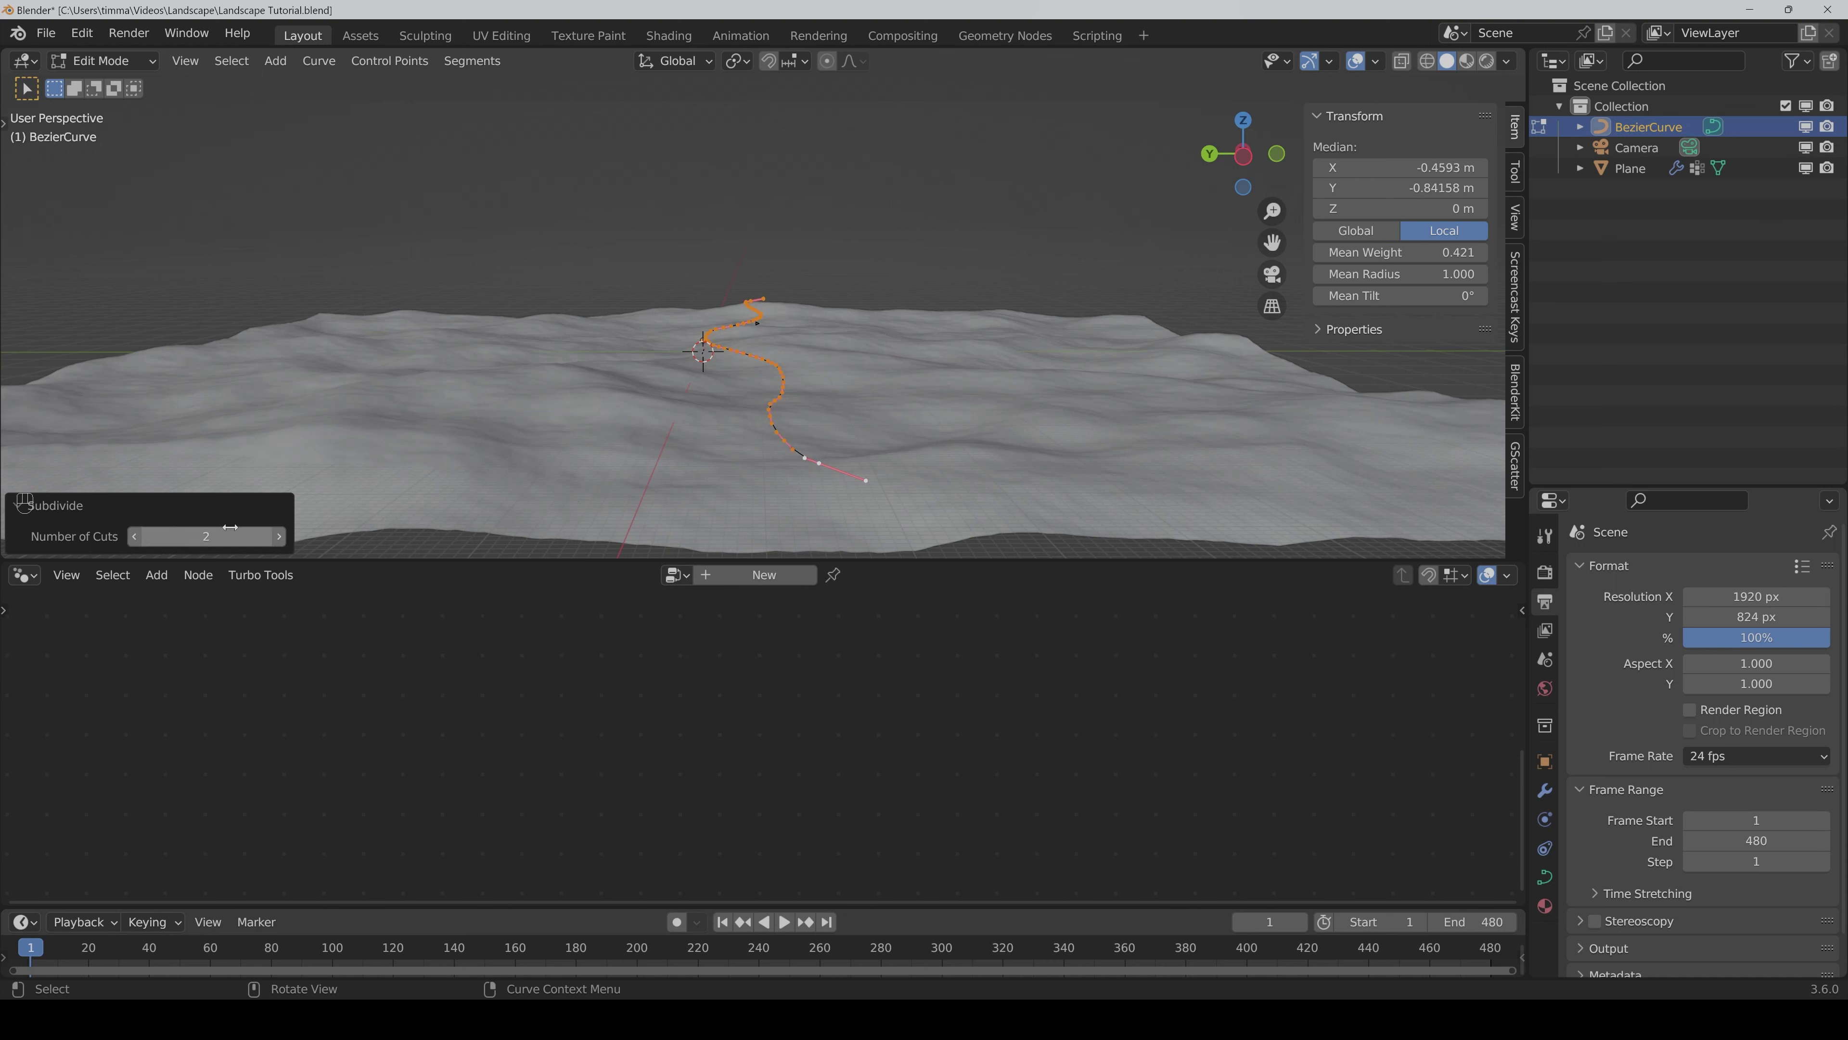
click(840, 175)
key(Tab)
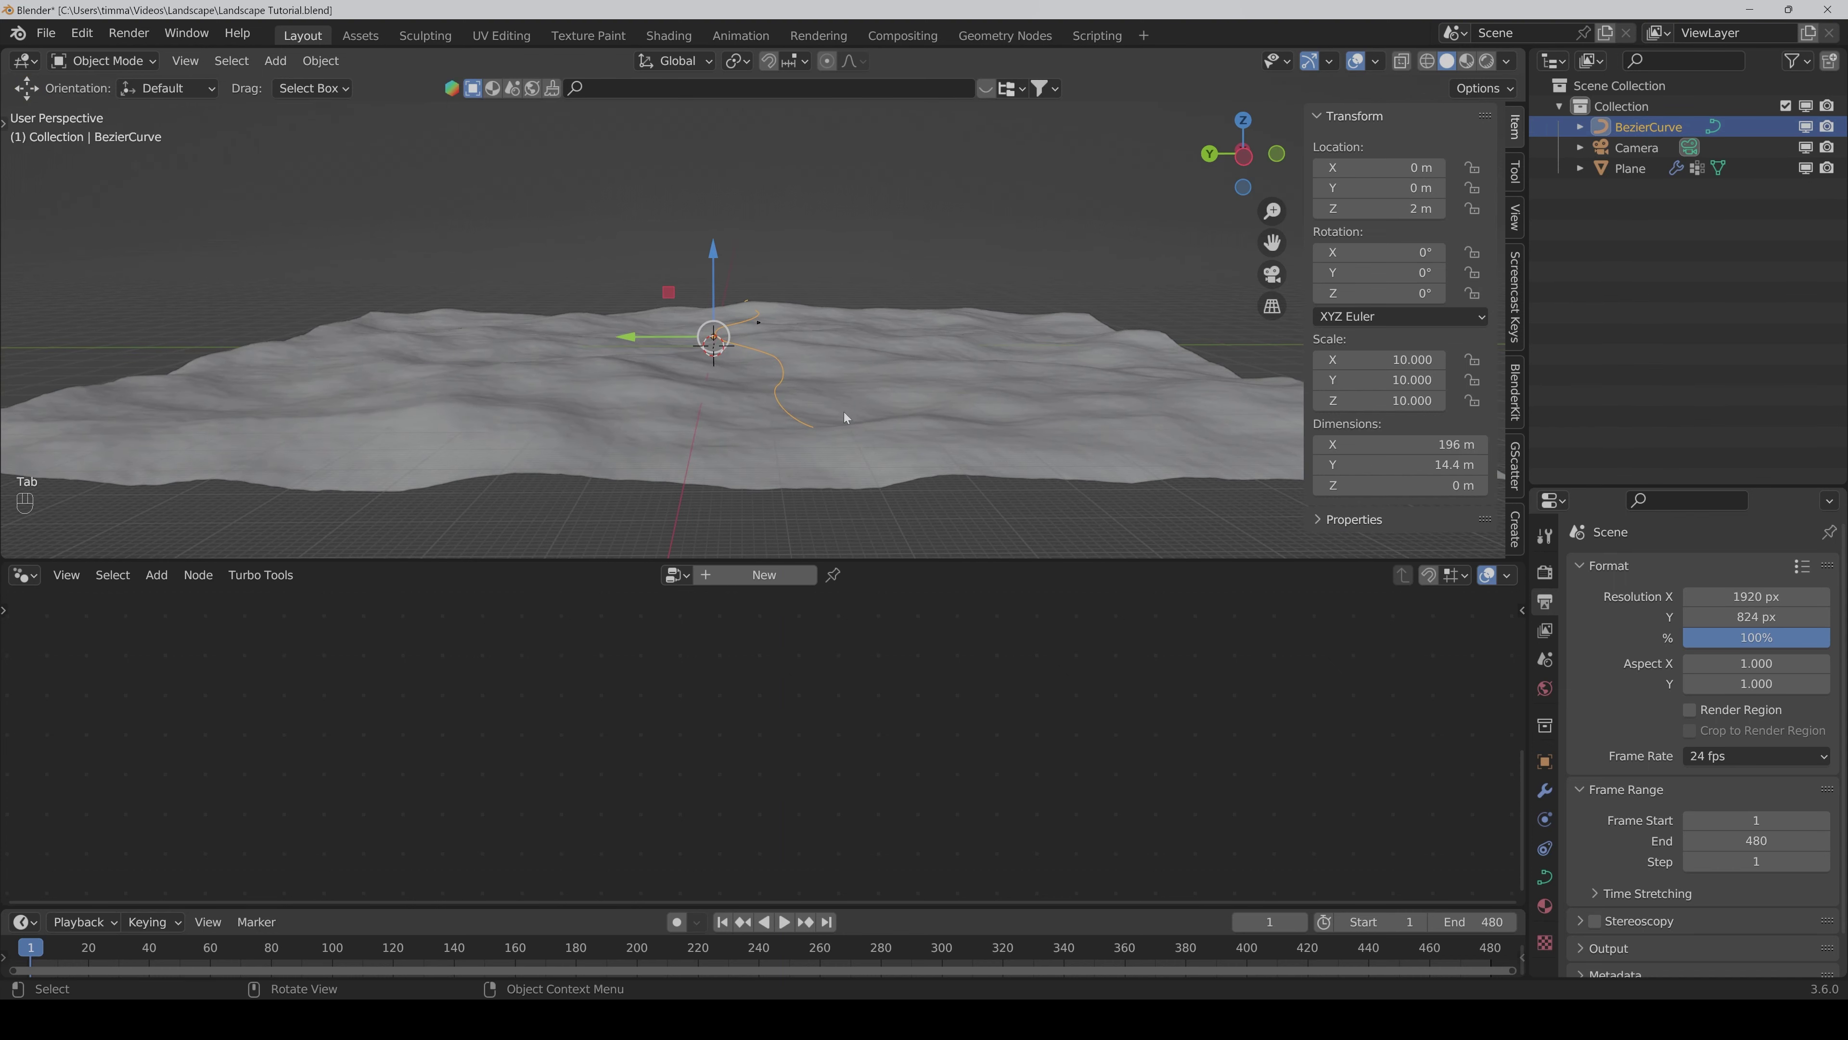
scroll(900, 353, up, 3)
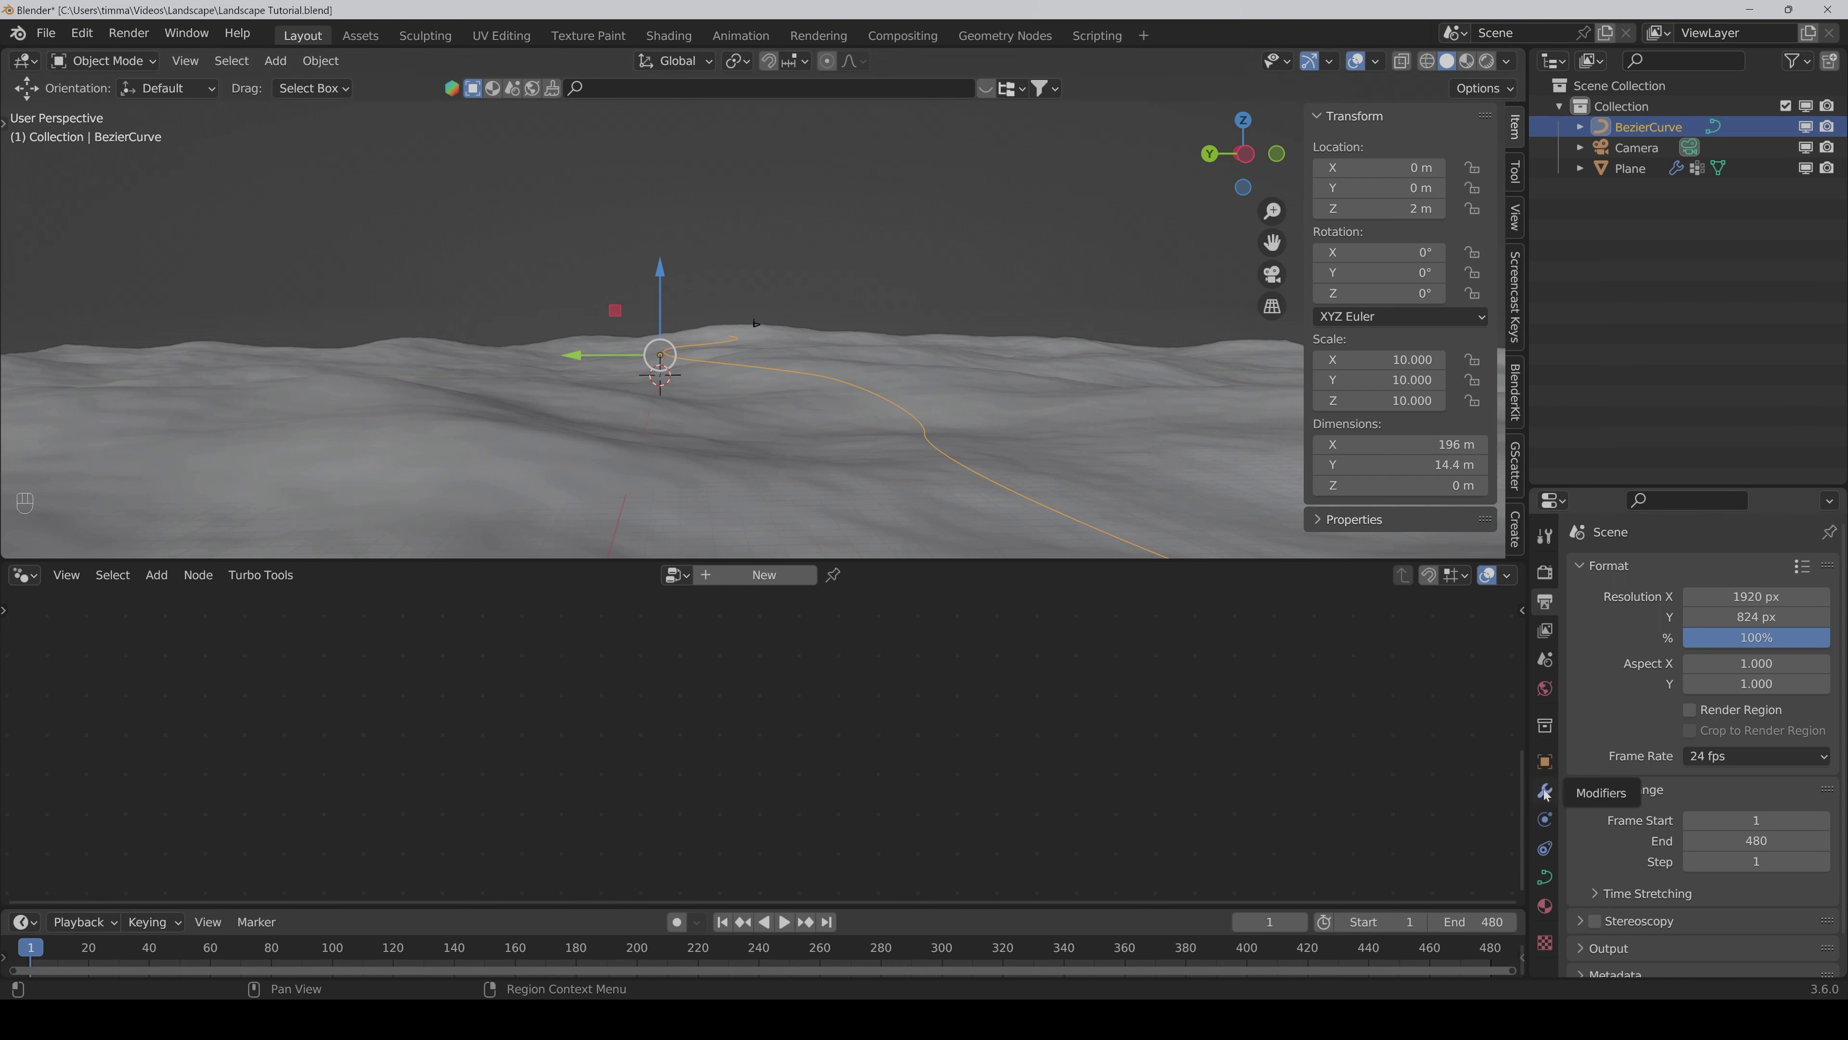
Step: Select the terrain plane and adjust its Terrain modifier to a Path Width of 0.160 and a Path Depth of 1.340
click(981, 416)
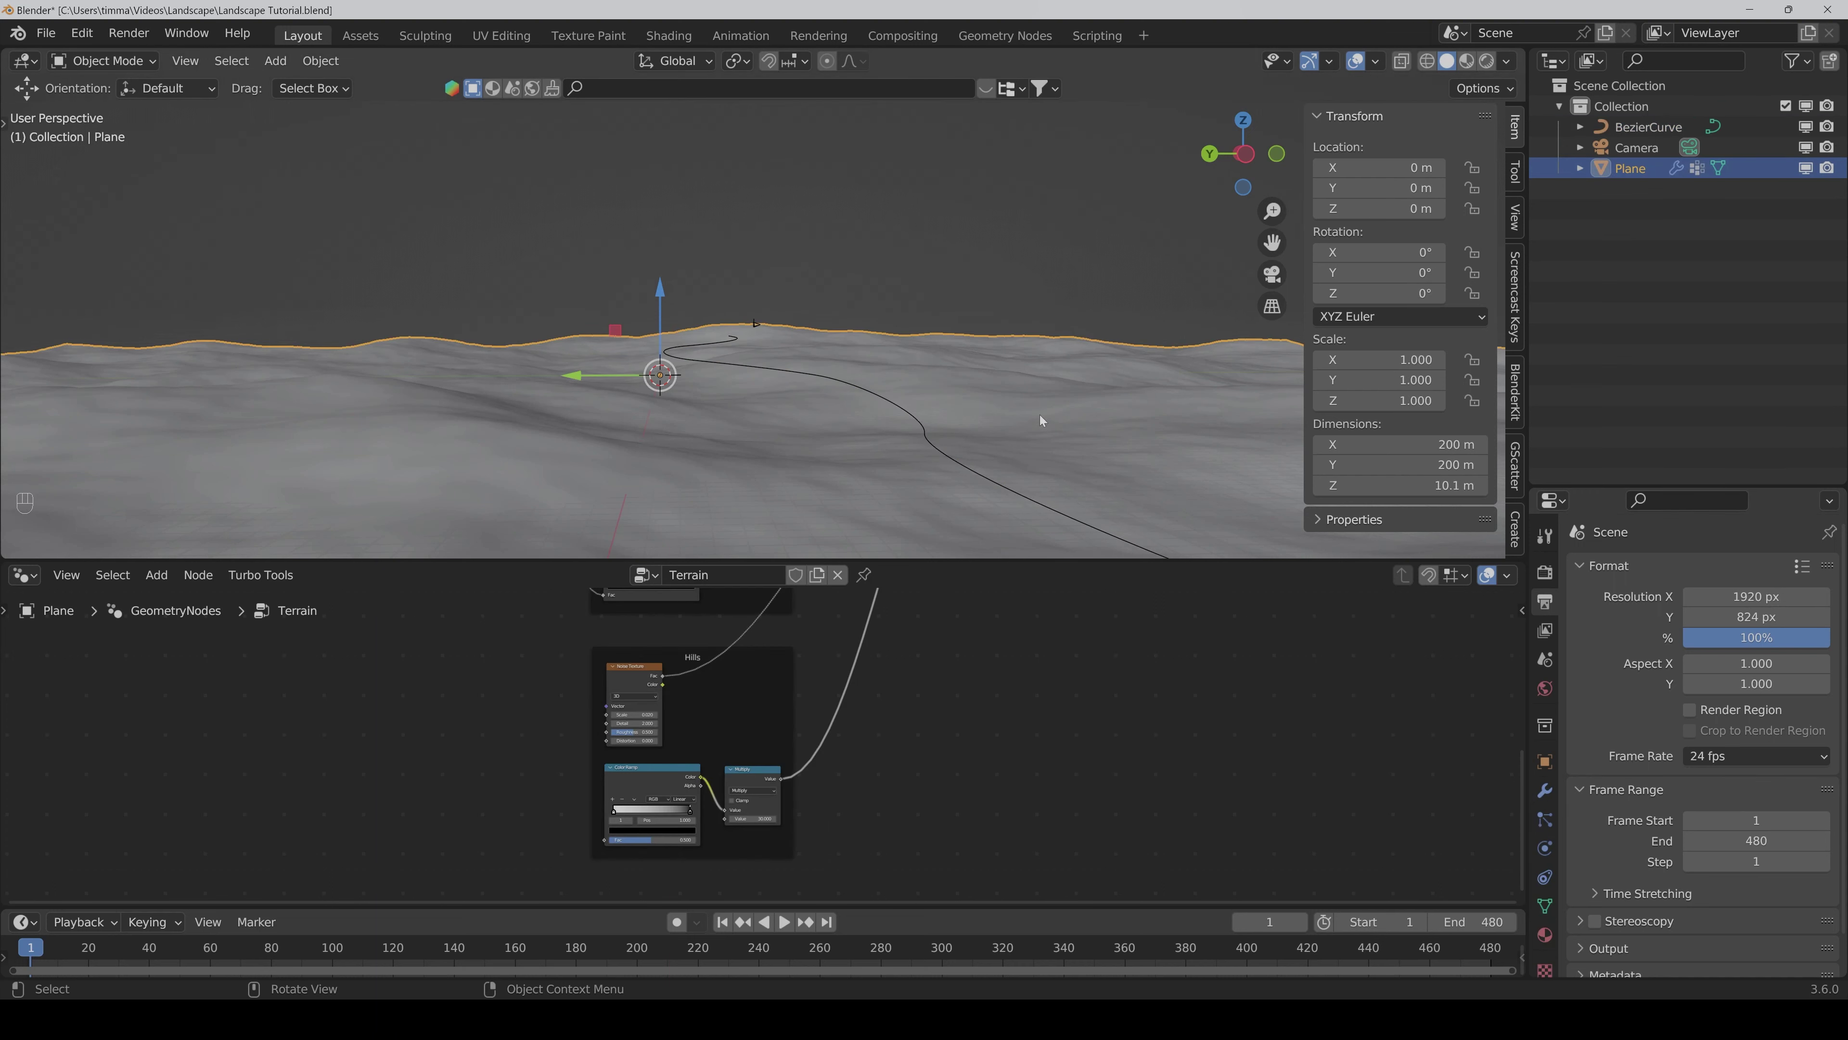
click(1545, 790)
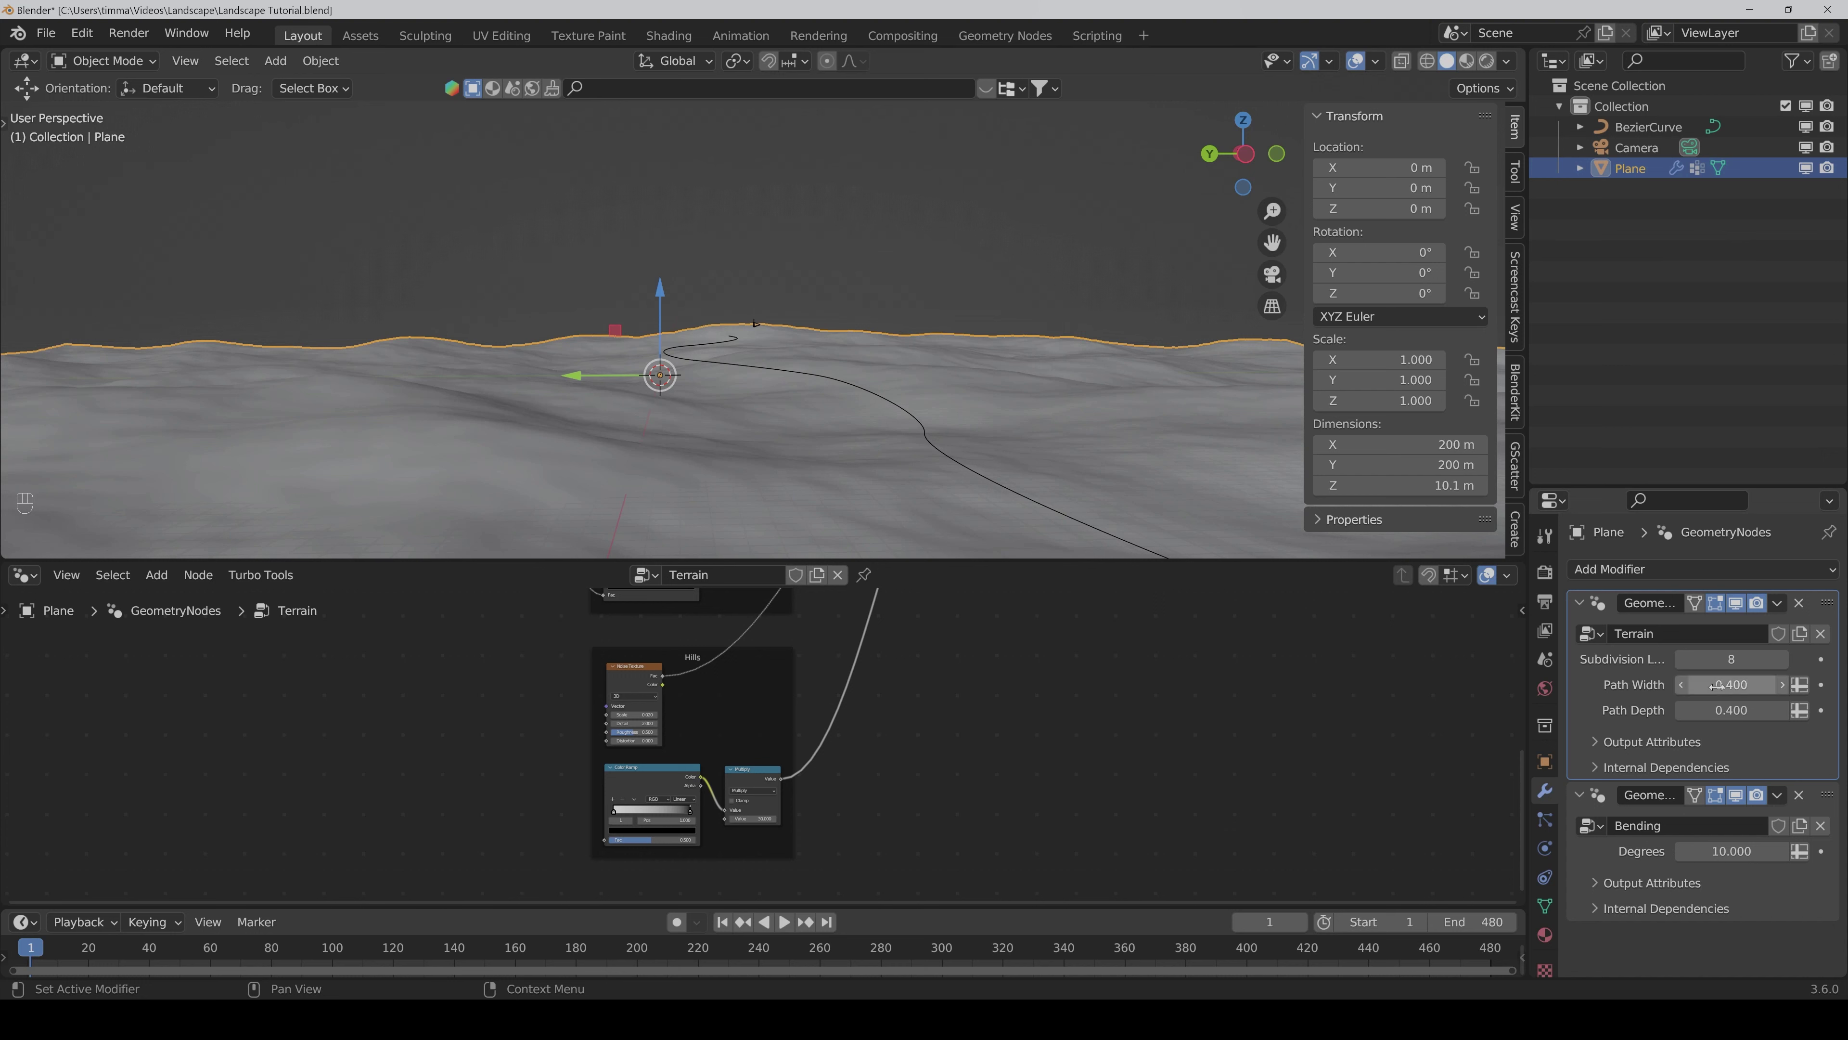
drag(1719, 684, 1812, 685)
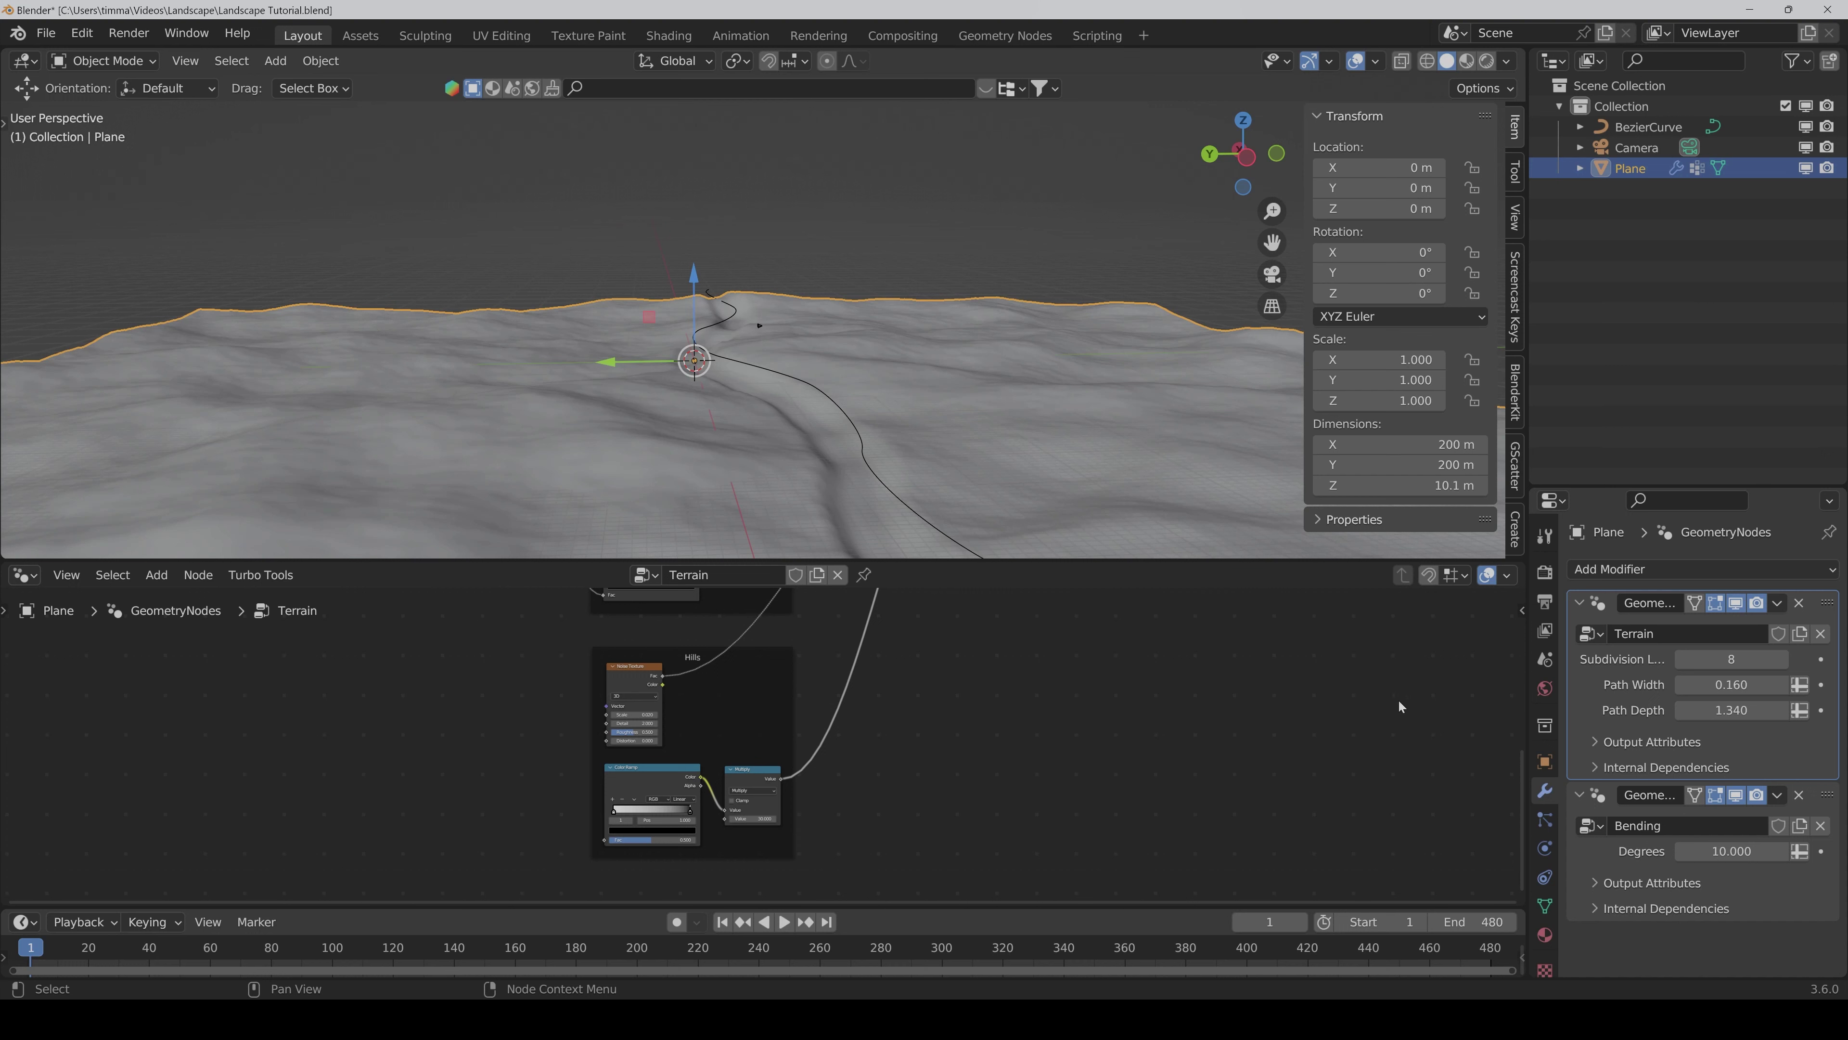
Step: Try Path Width values of 0 and 0.170 in the Terrain modifier and inspect the carved path up close
click(1731, 685)
text(0)
key(Return)
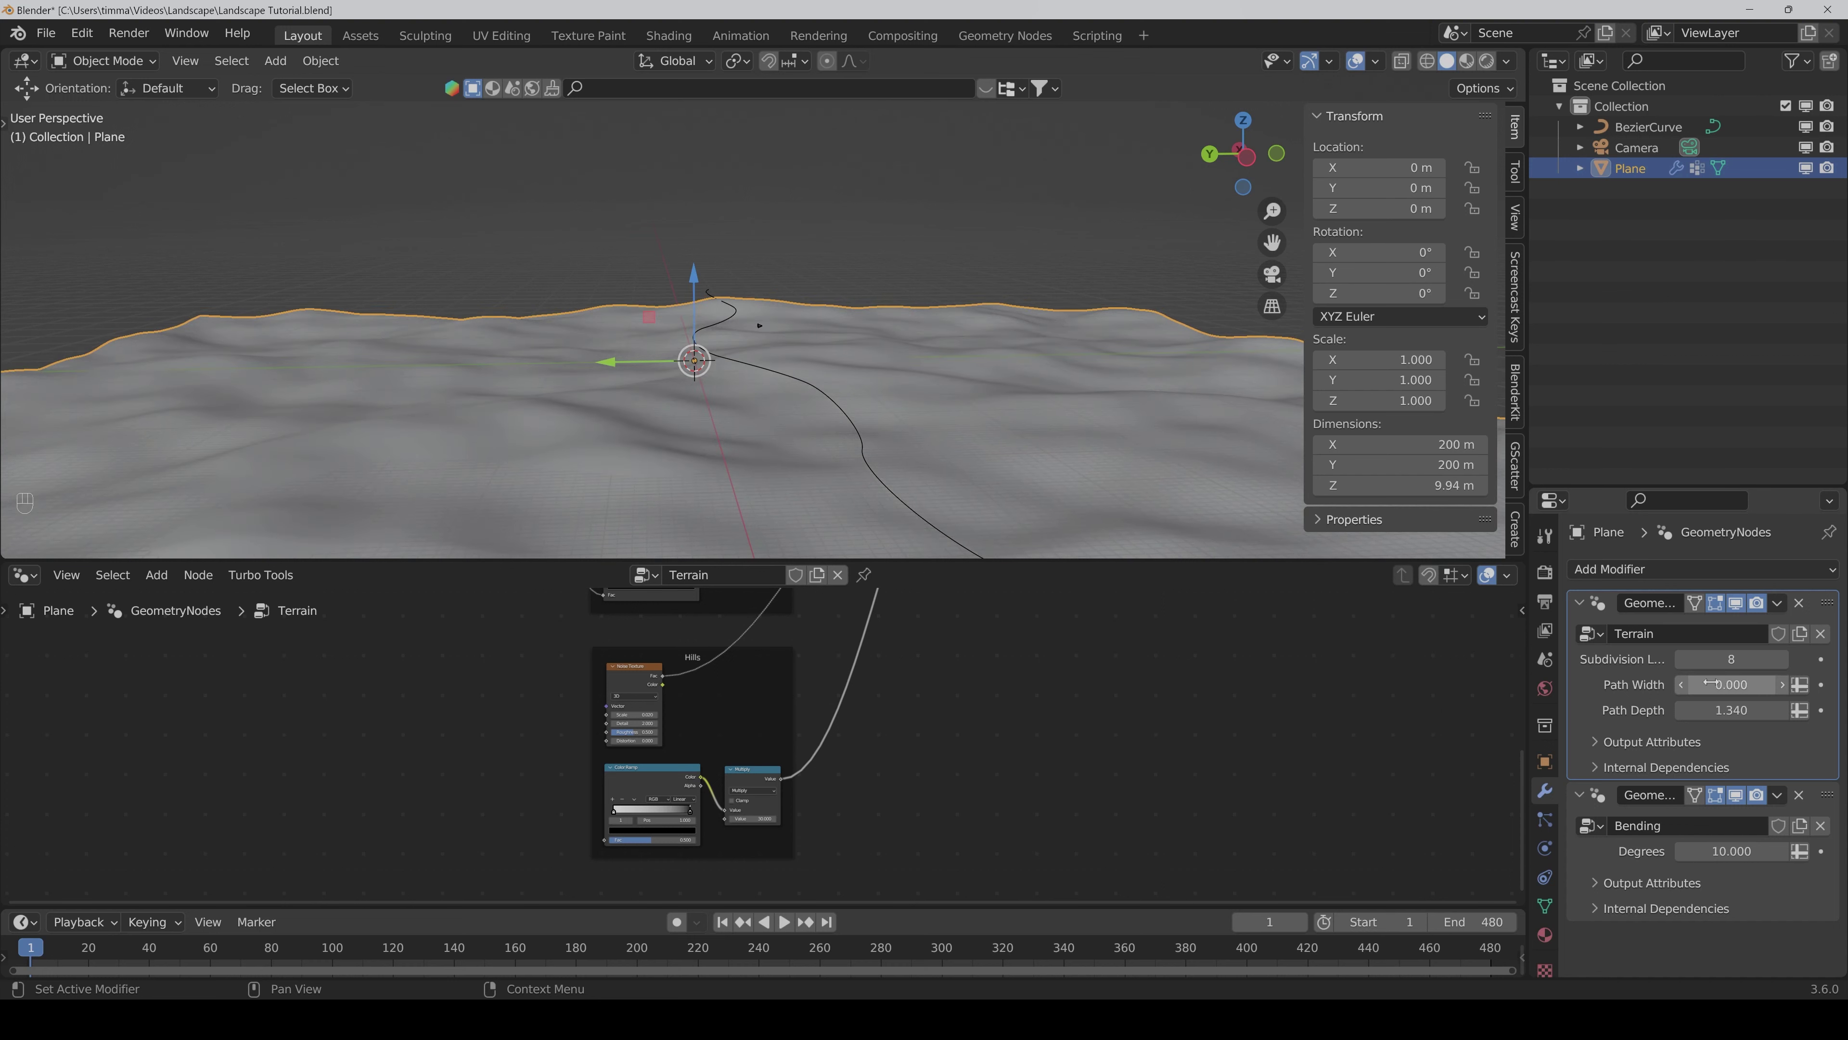
mouse_move(1730, 685)
mouse_down()
mouse_move(1760, 685)
mouse_move(1738, 684)
mouse_up()
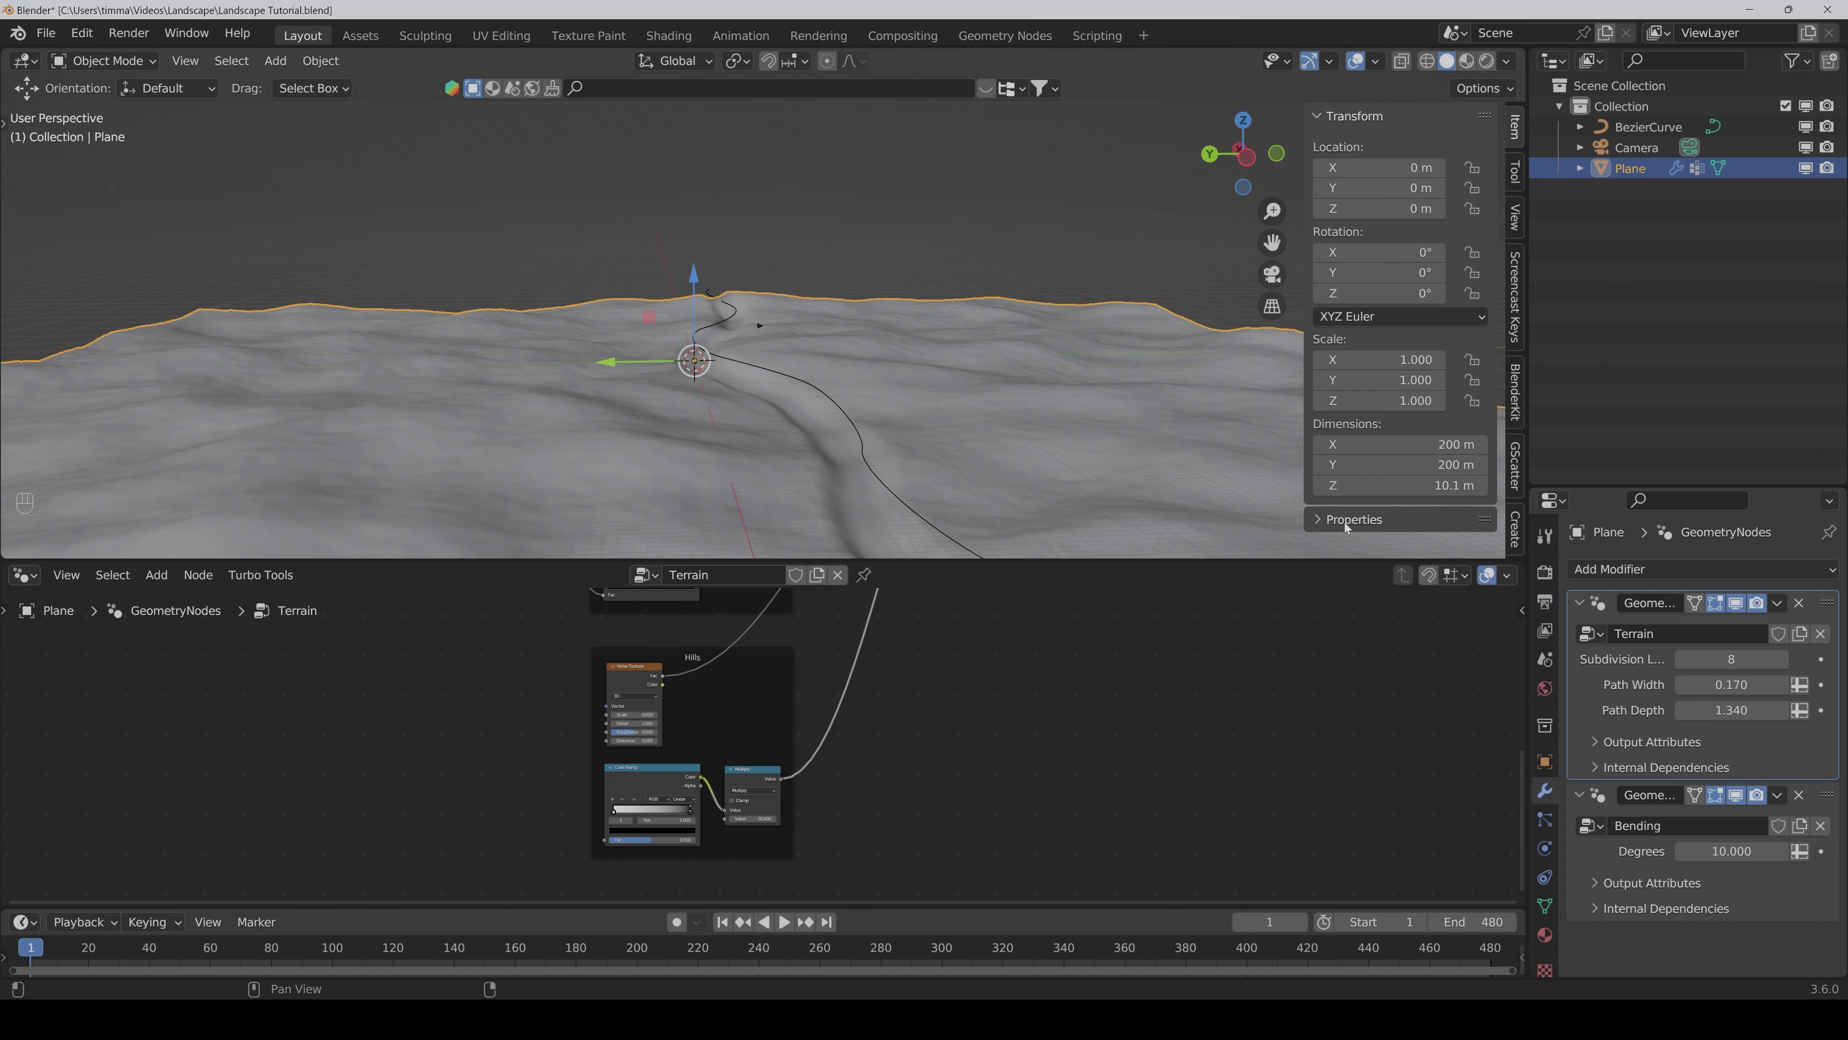
scroll(764, 444, up, 2)
drag(1272, 242, 1265, 186)
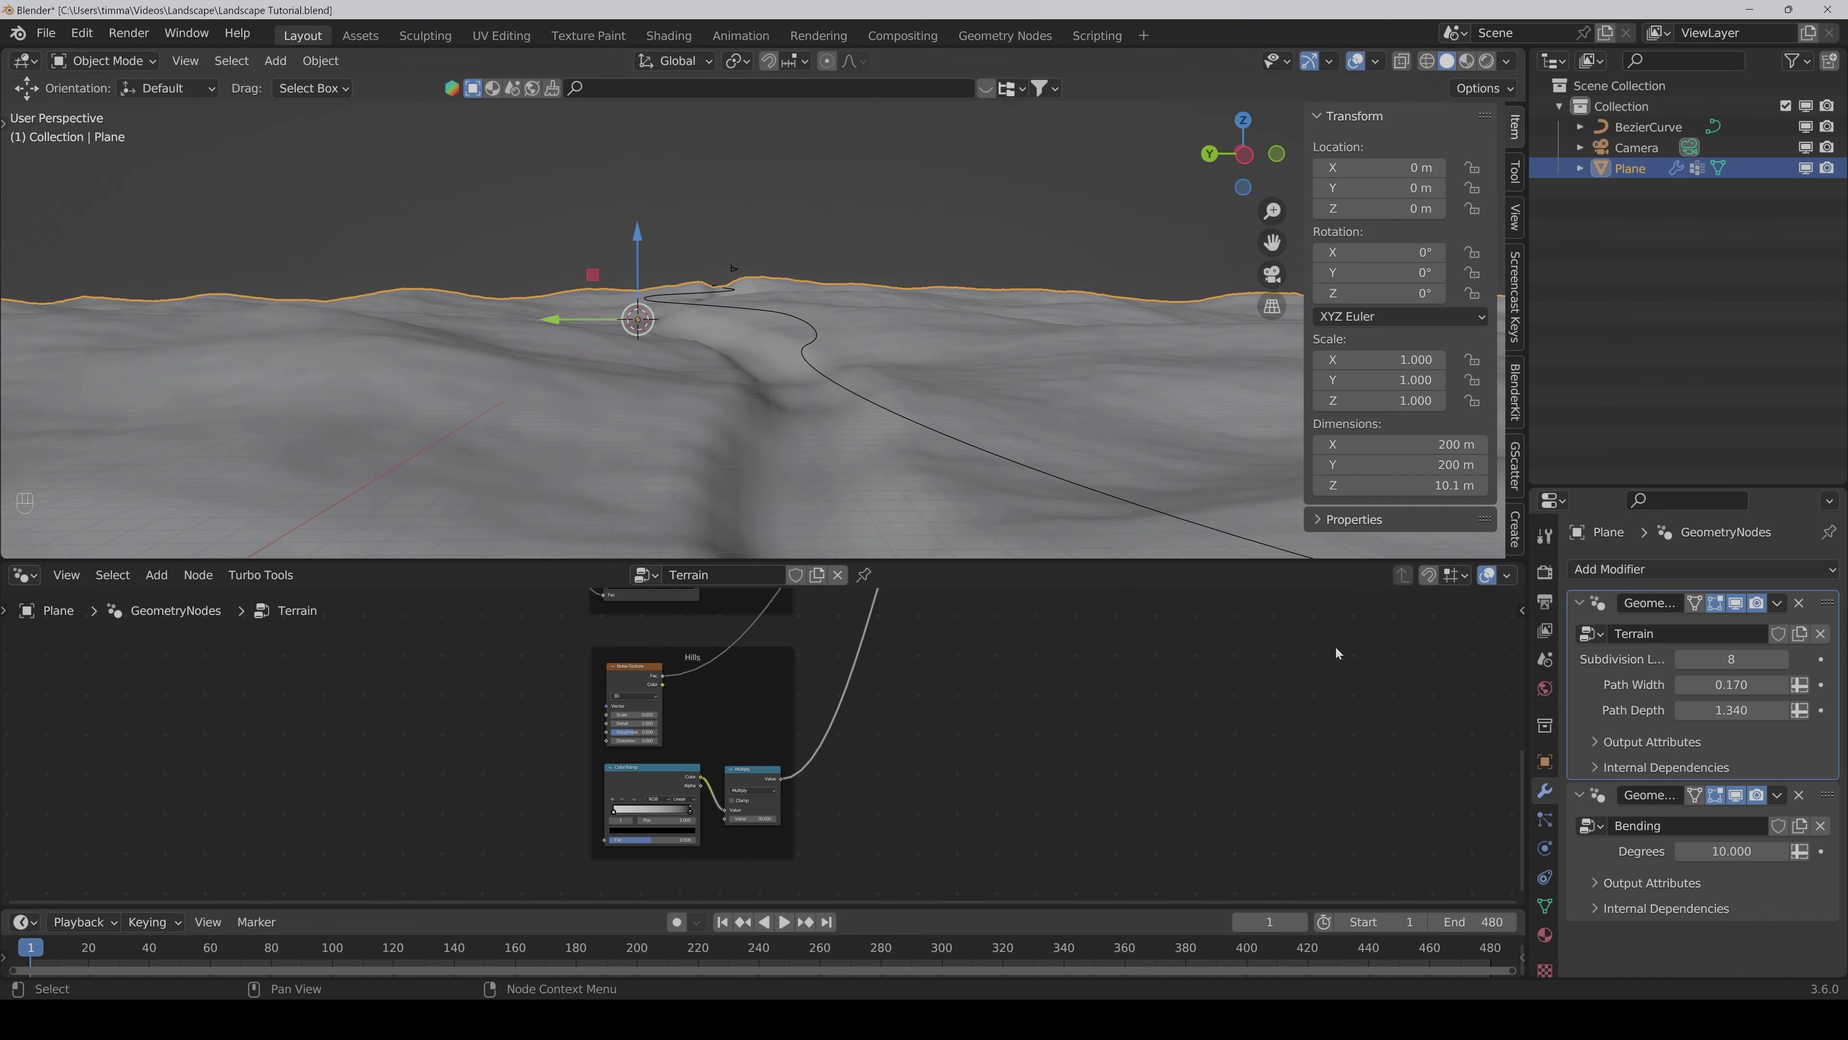
Step: Set the Terrain modifier's Path Width to 0.15
click(1731, 684)
text(0.15)
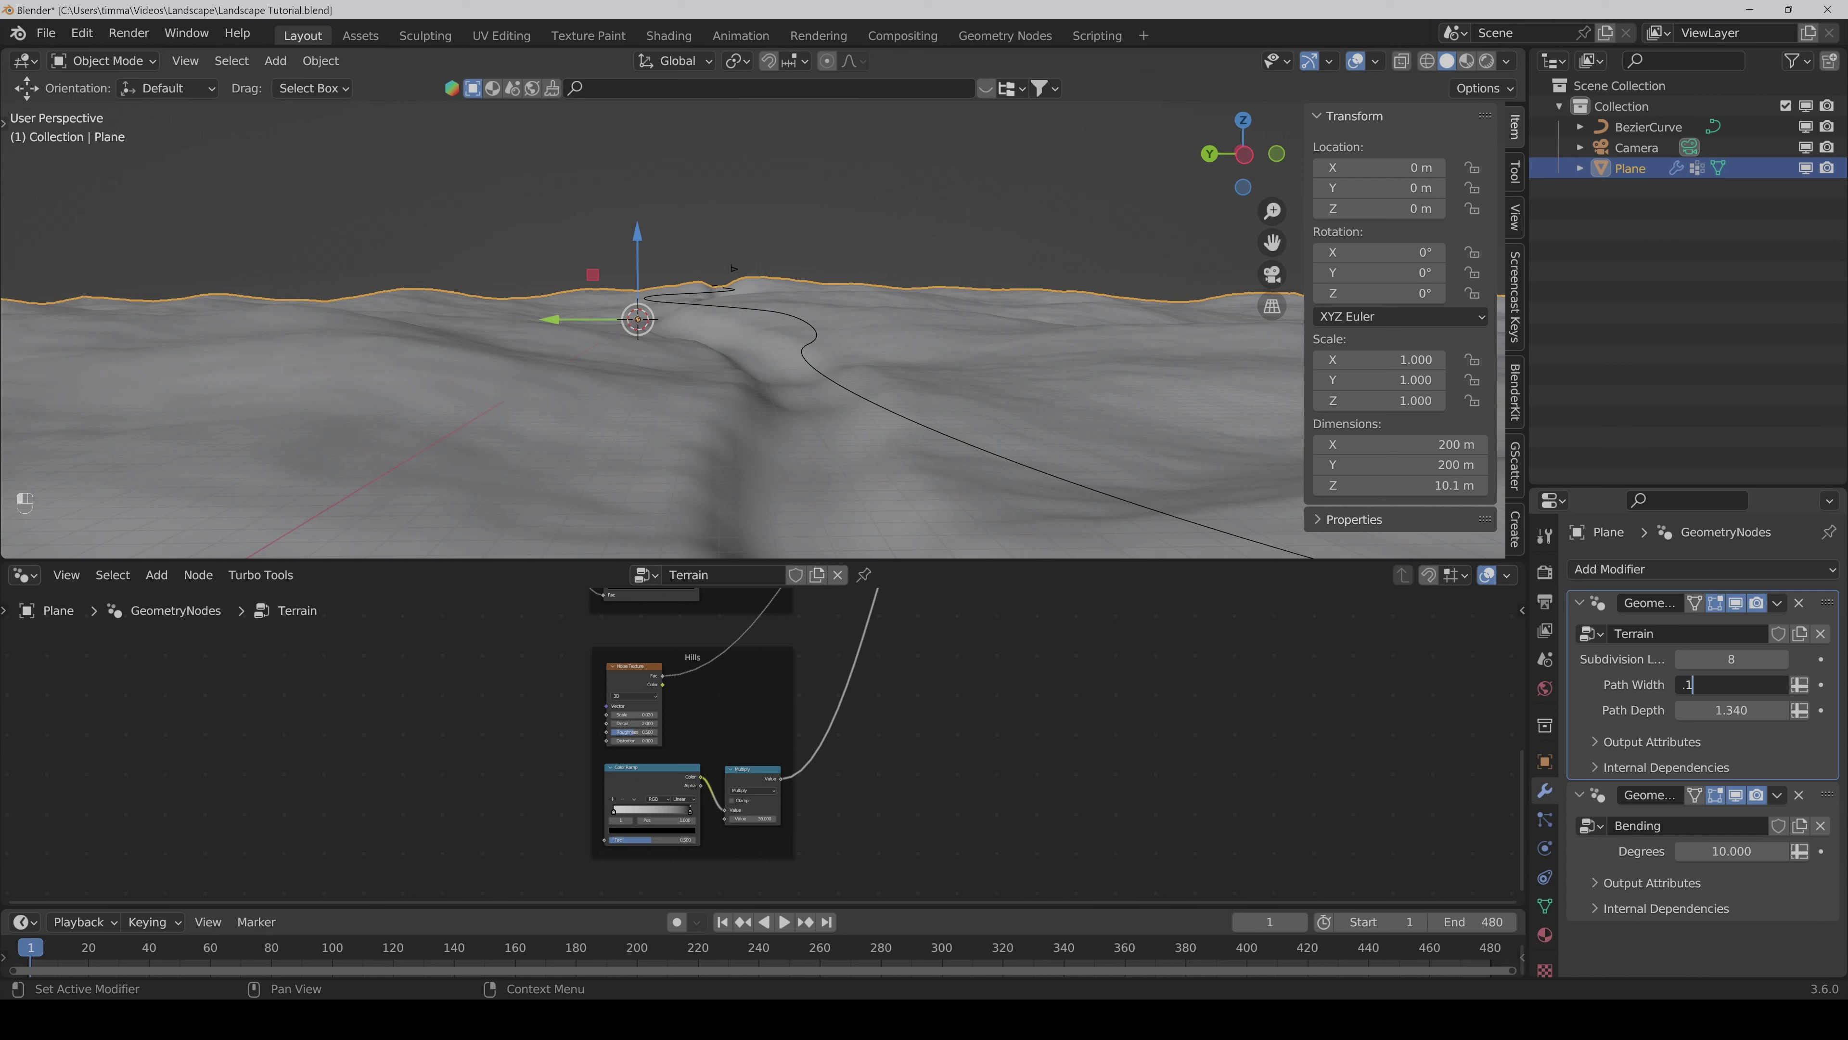
key(Return)
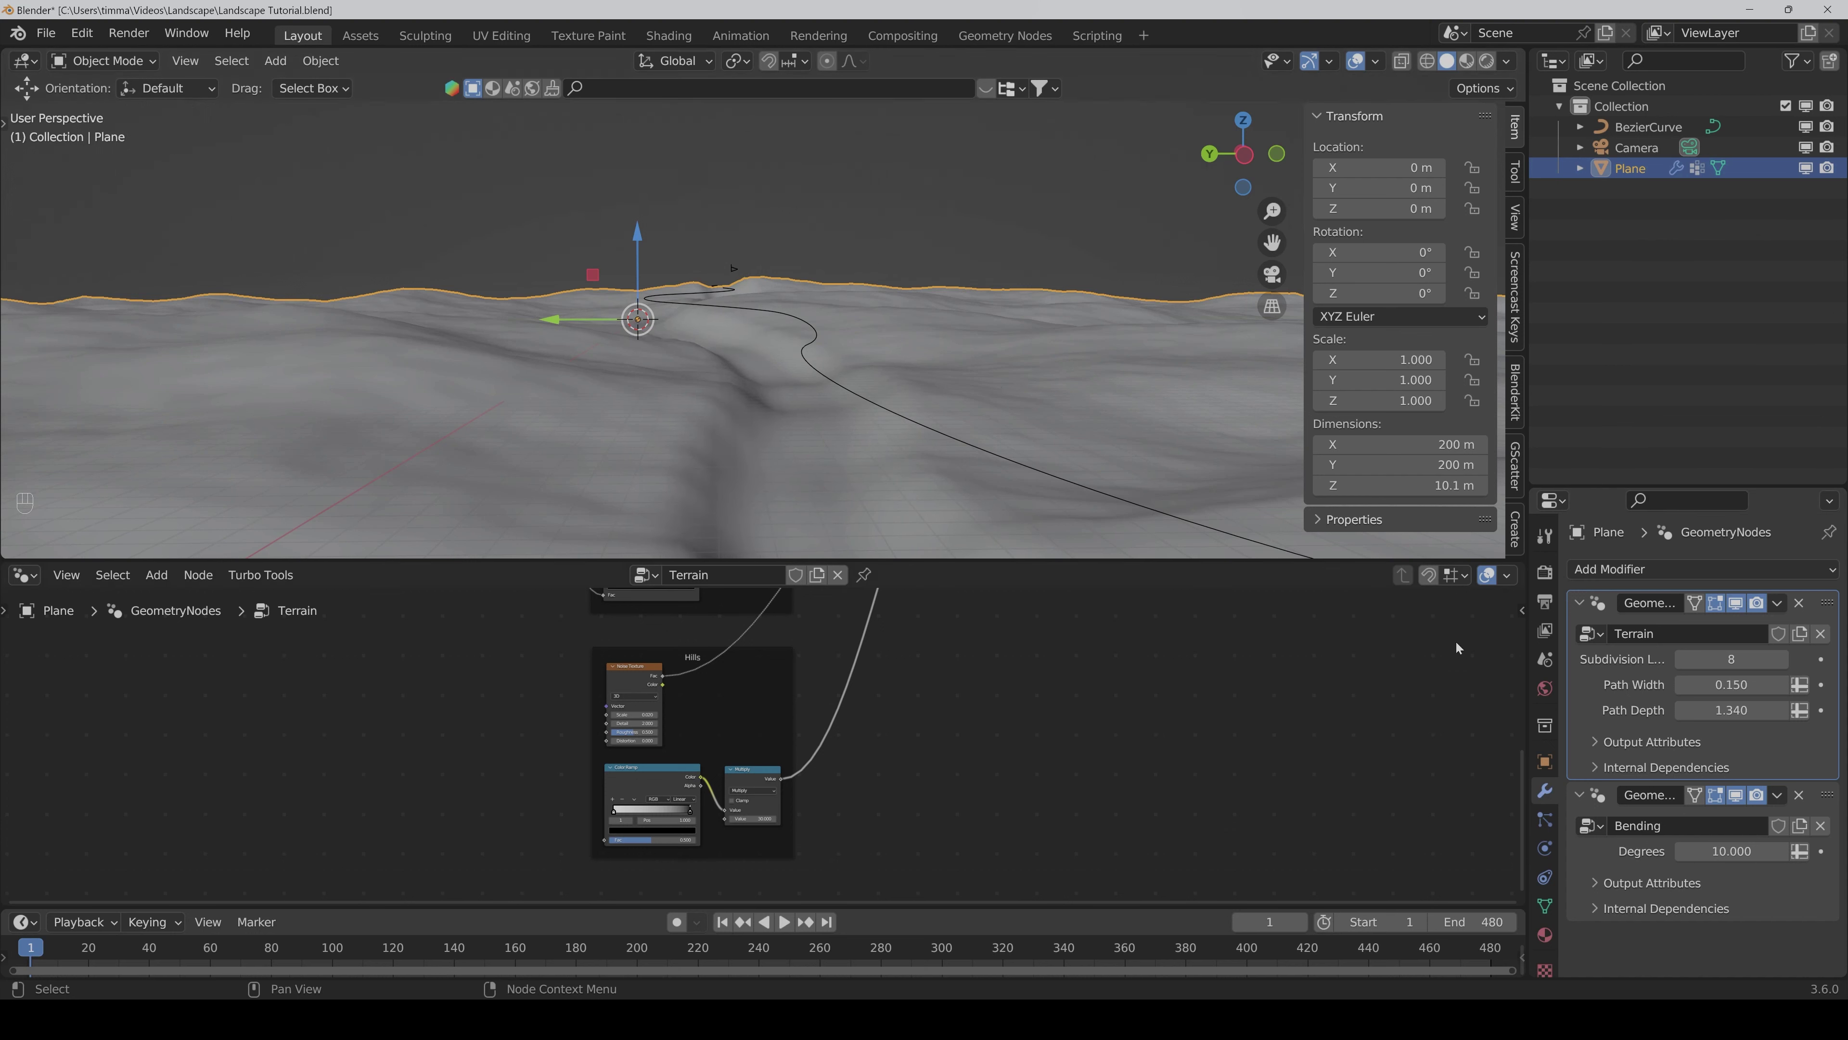
Step: Compare Path Depth values of 0.62 and 0.75 in the Terrain modifier and settle on 0.75
click(1731, 710)
text(0.75)
key(Return)
click(1731, 710)
text(0.62)
key(Return)
click(1732, 710)
text(.75)
key(Return)
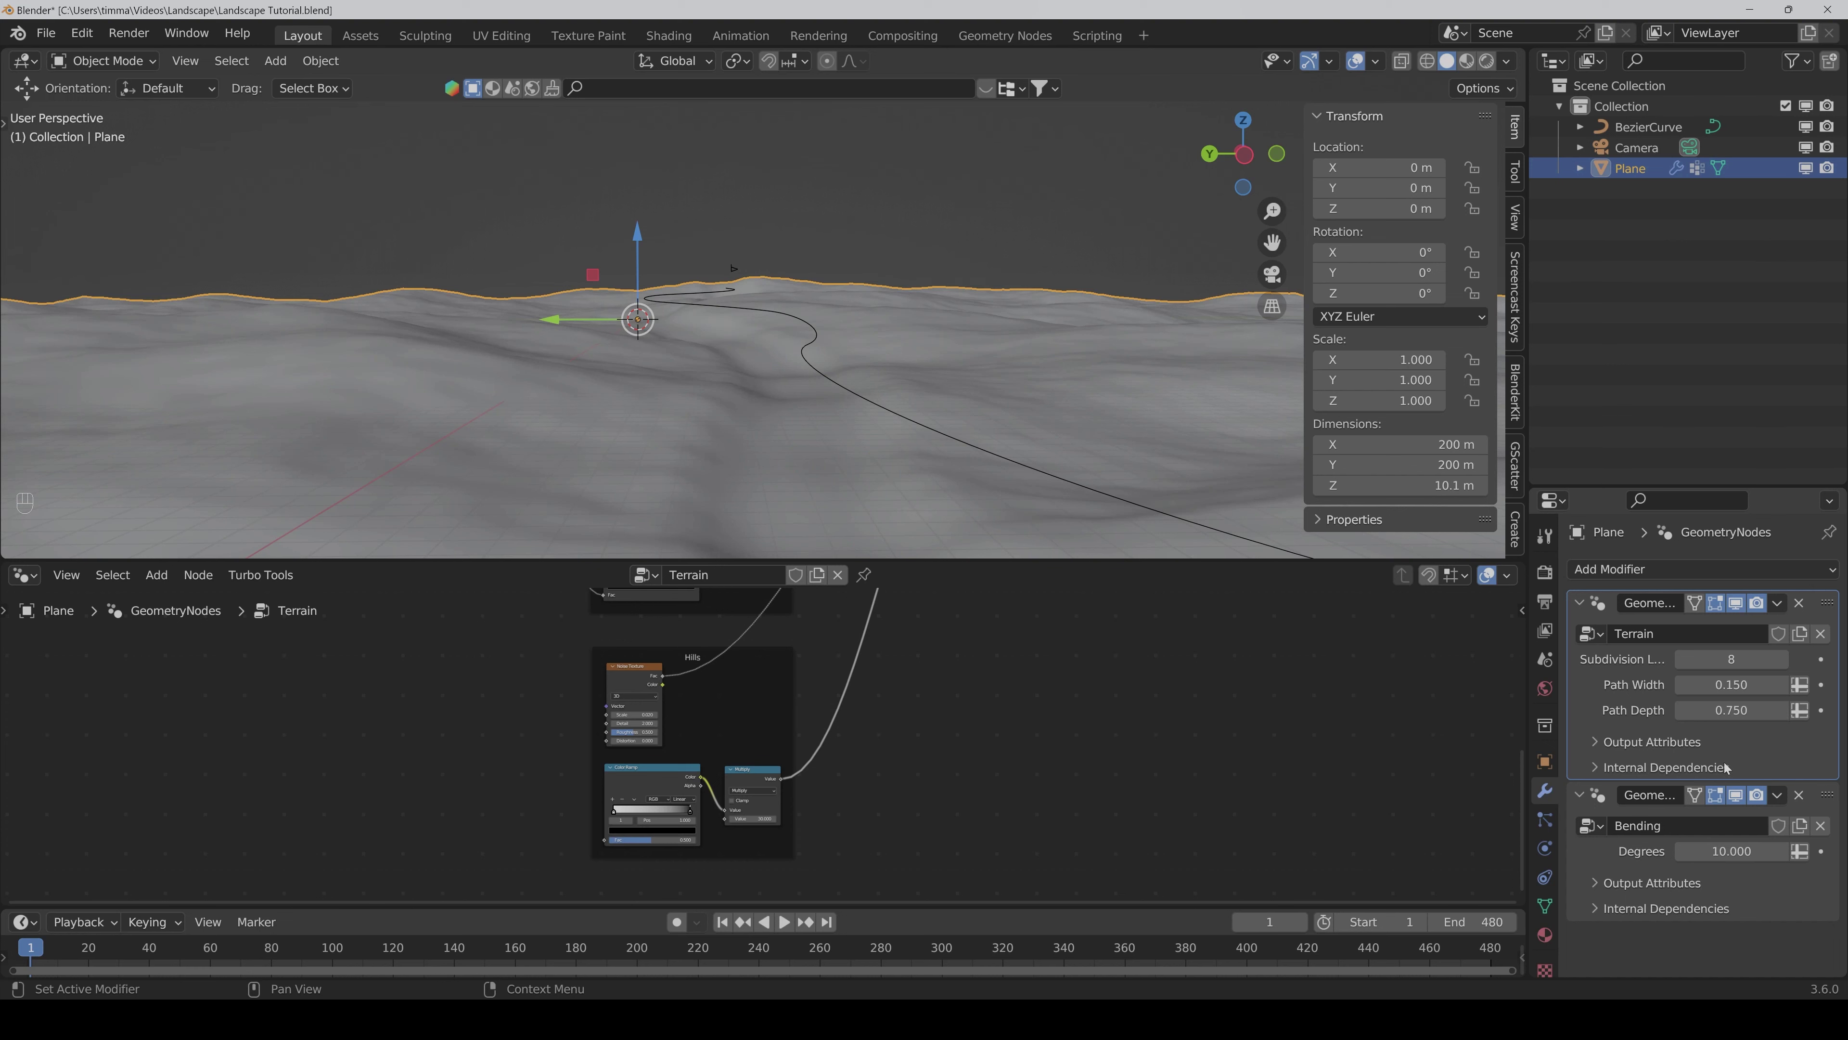
scroll(807, 435, down, 5)
middle_drag(795, 432, 838, 470)
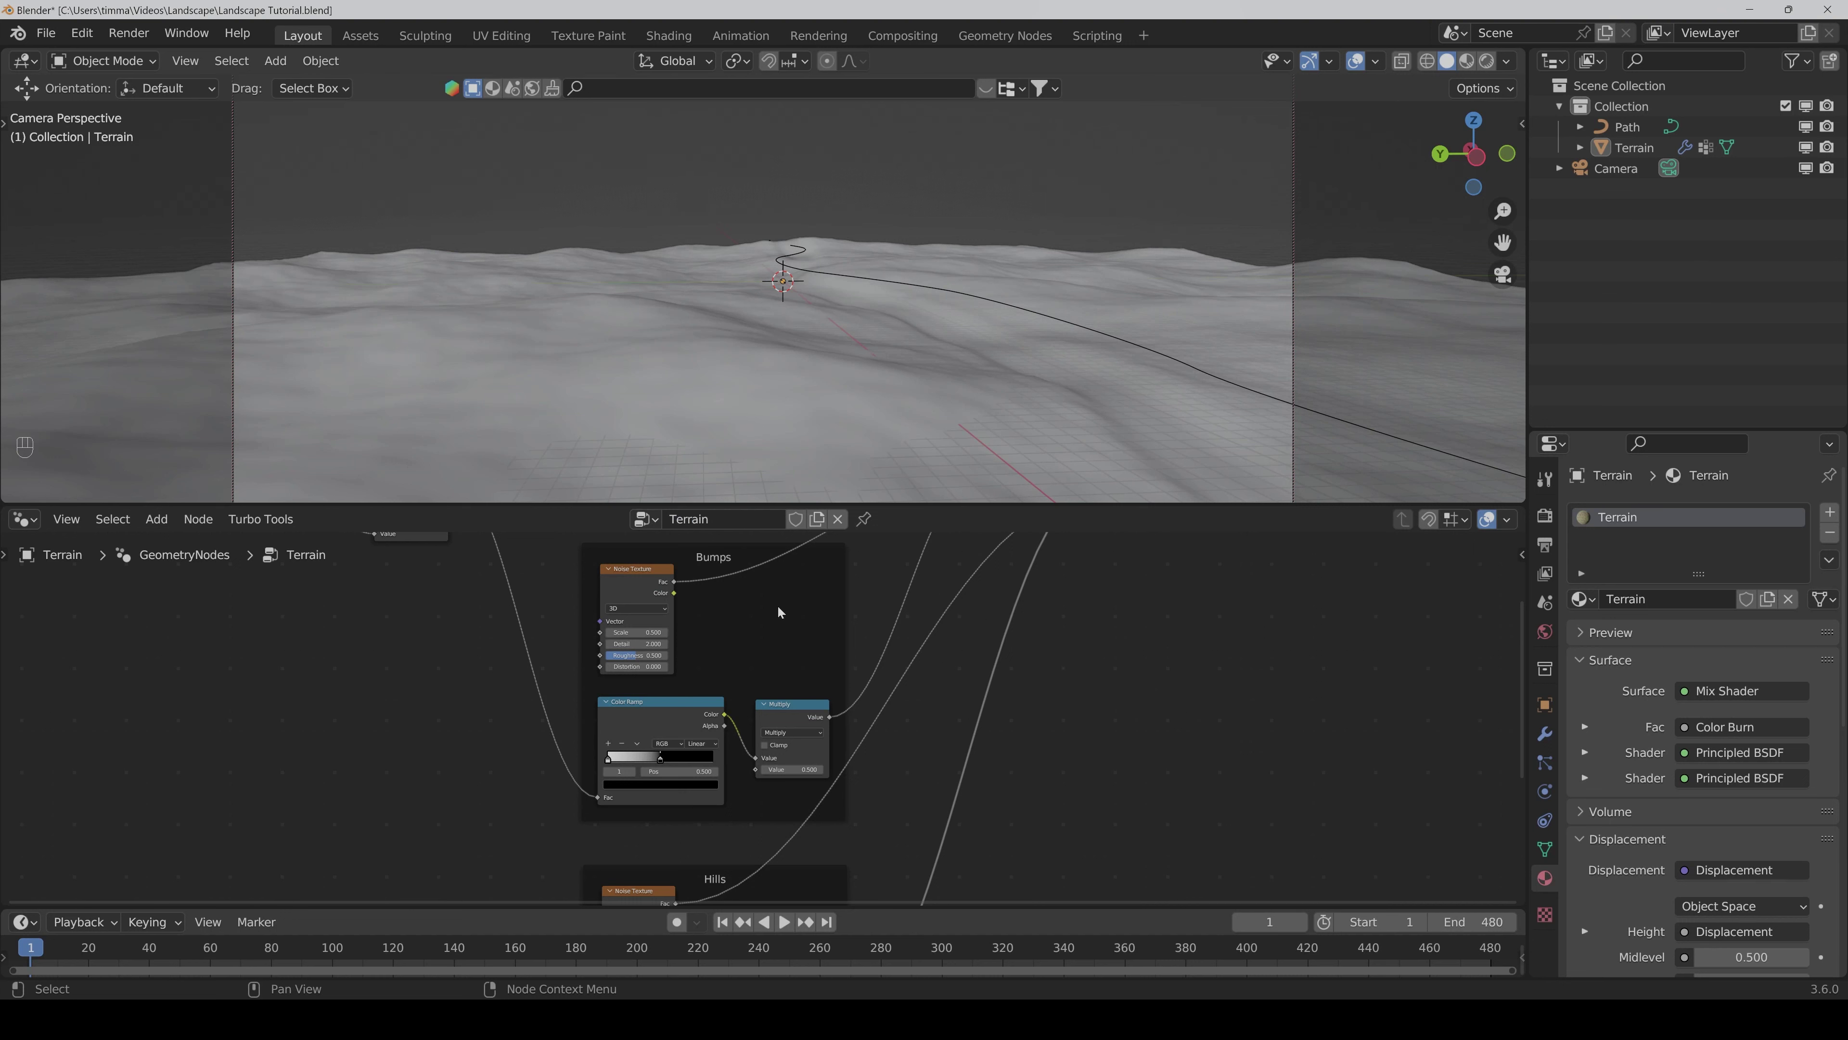
Step: Switch the Noise Texture nodes in the Bumps and Hills frames of the Terrain node group to 4D
click(625, 607)
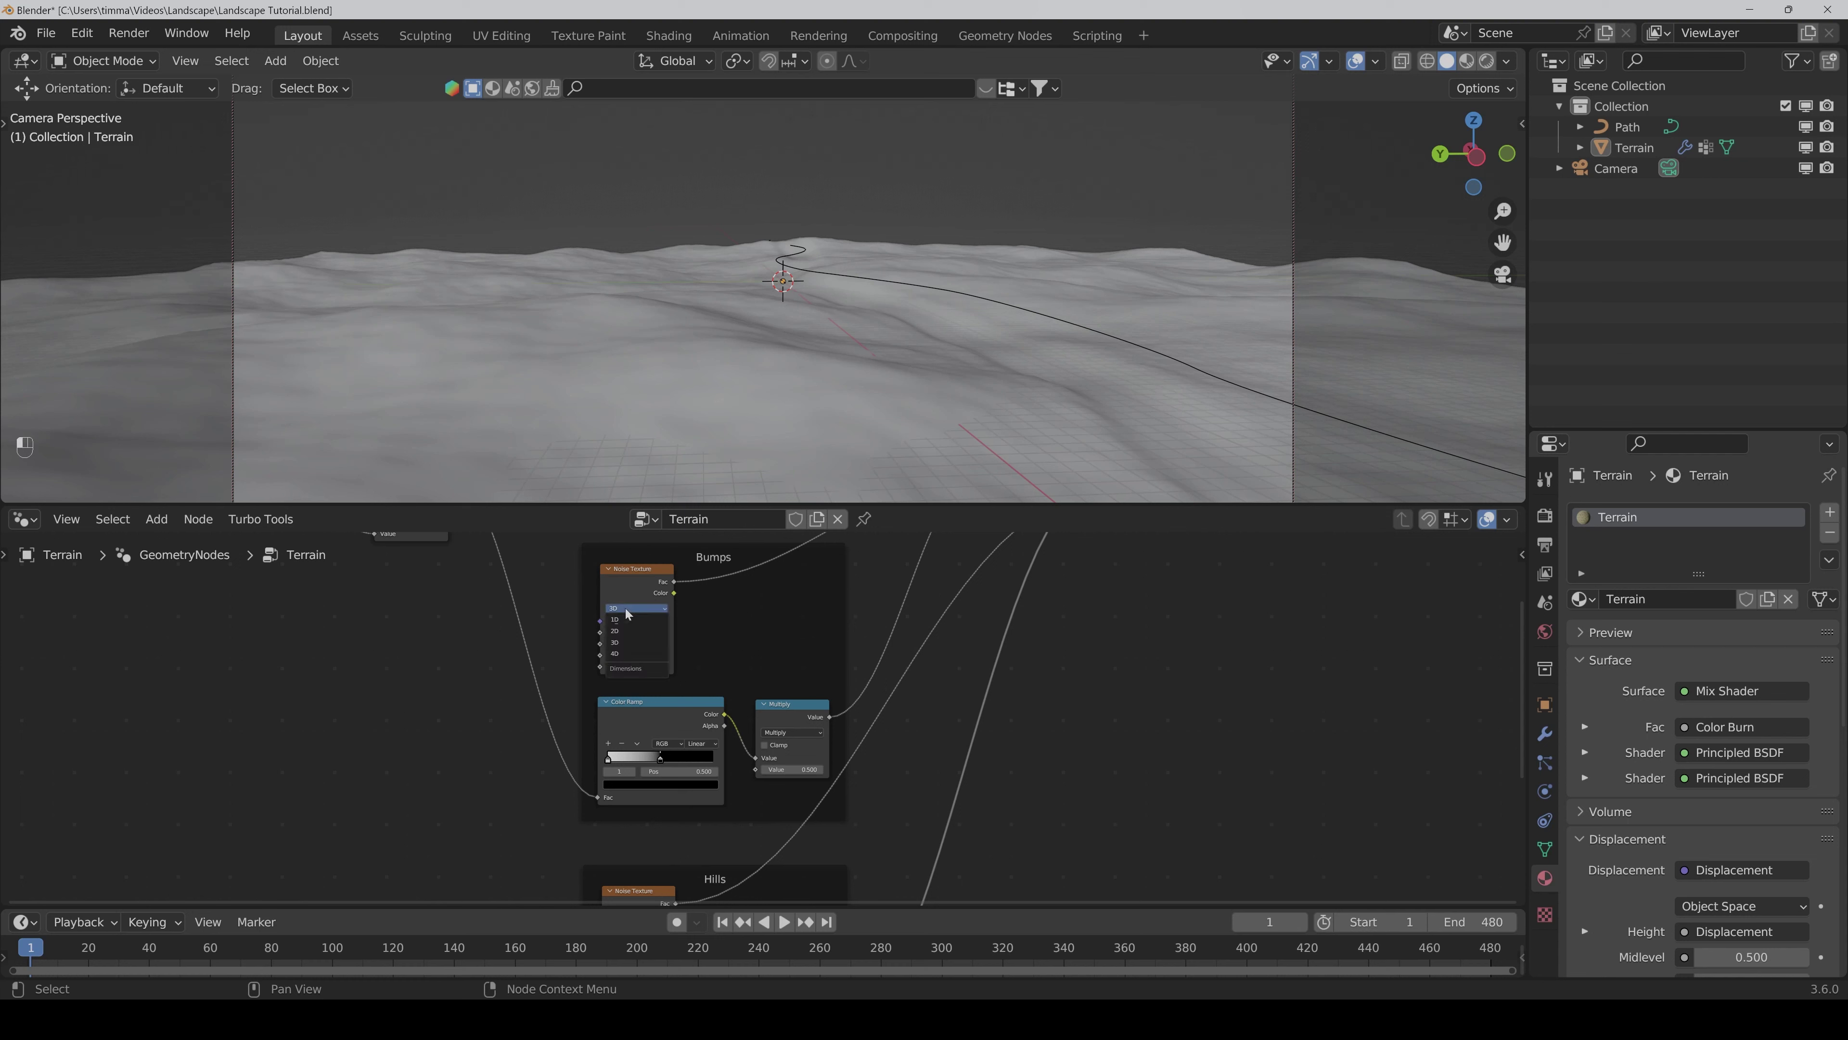
click(621, 654)
middle_drag(760, 676, 783, 479)
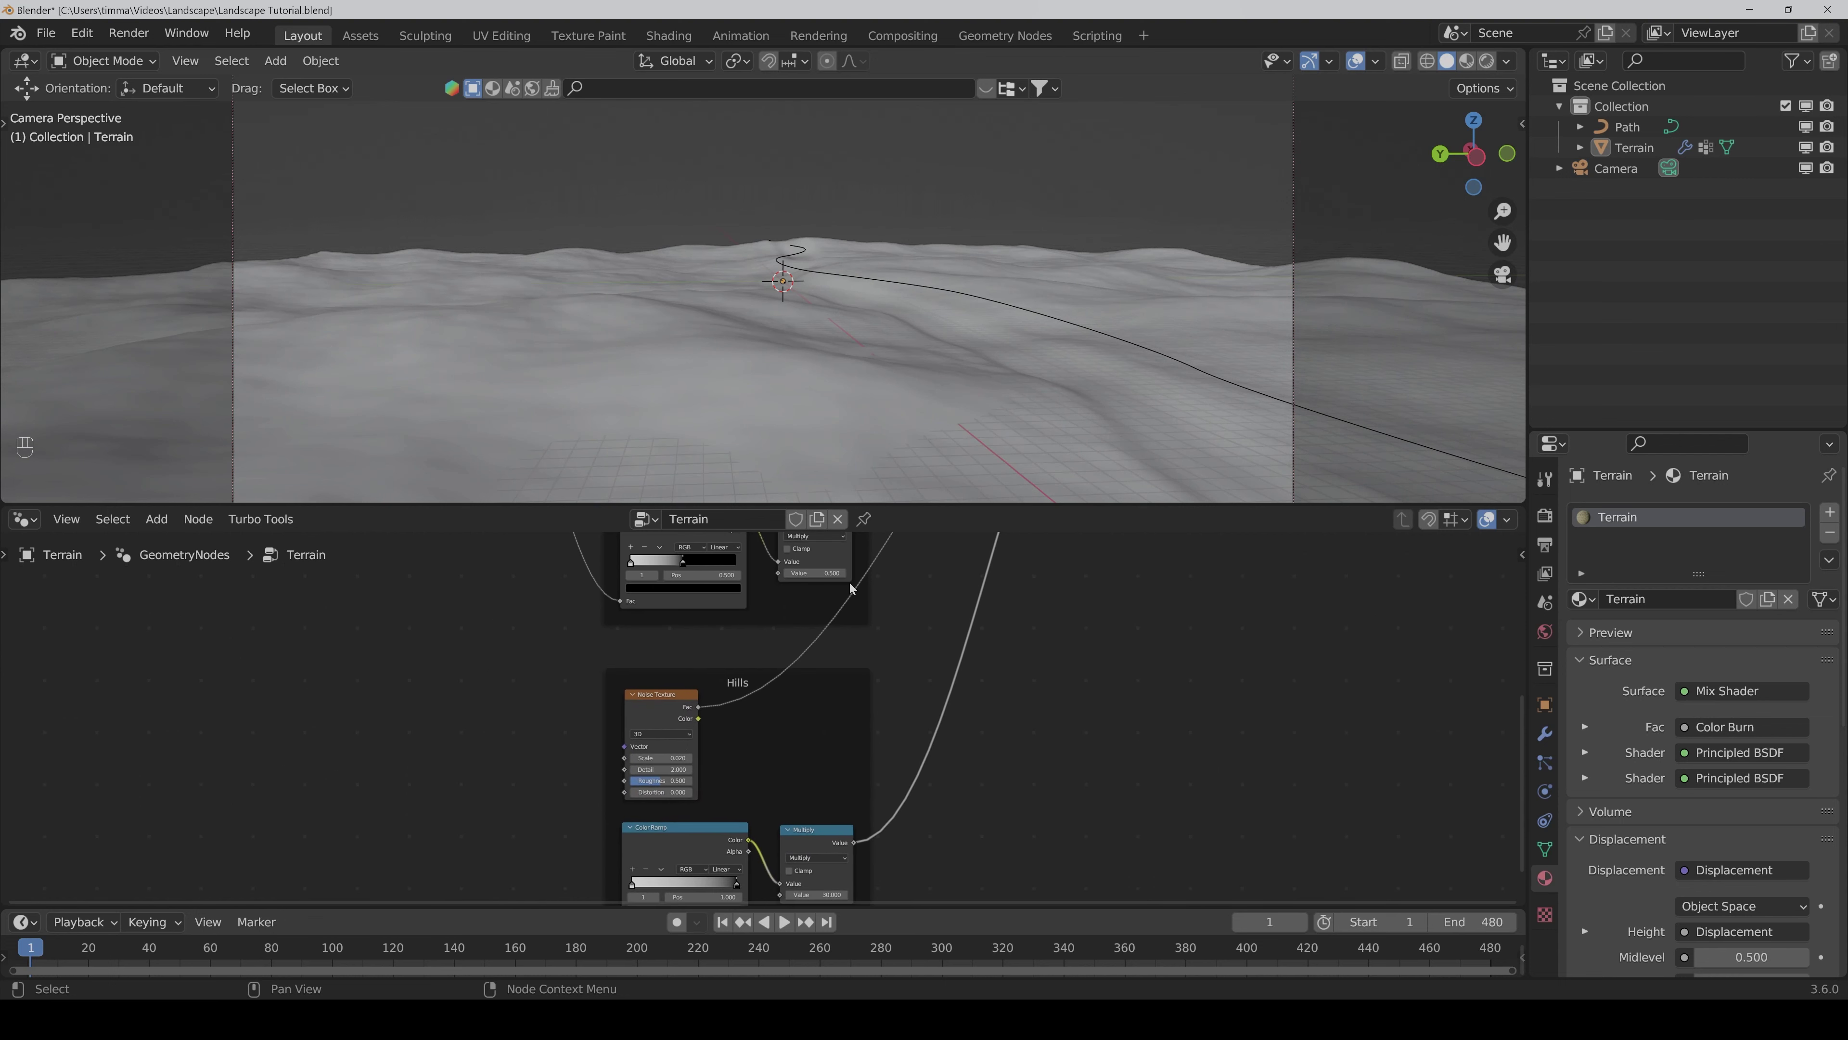
click(653, 736)
click(651, 779)
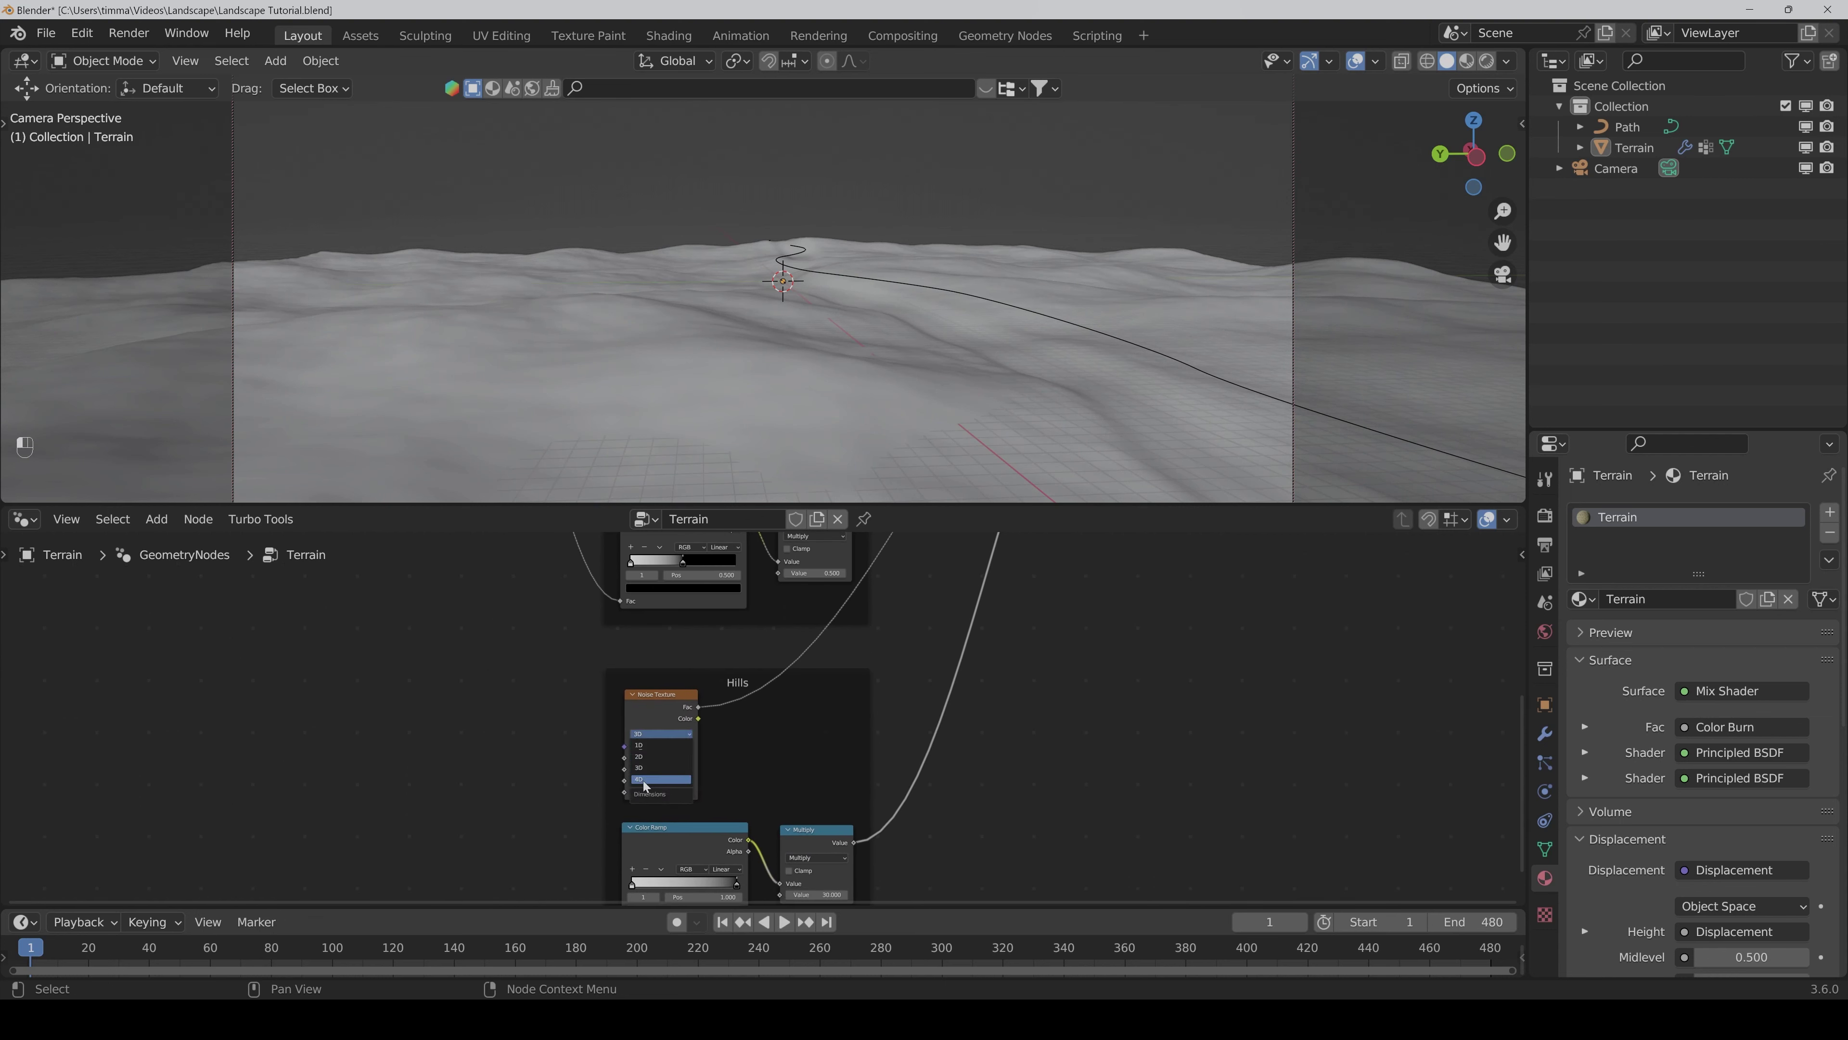
middle_drag(742, 610, 719, 742)
middle_drag(701, 608, 702, 689)
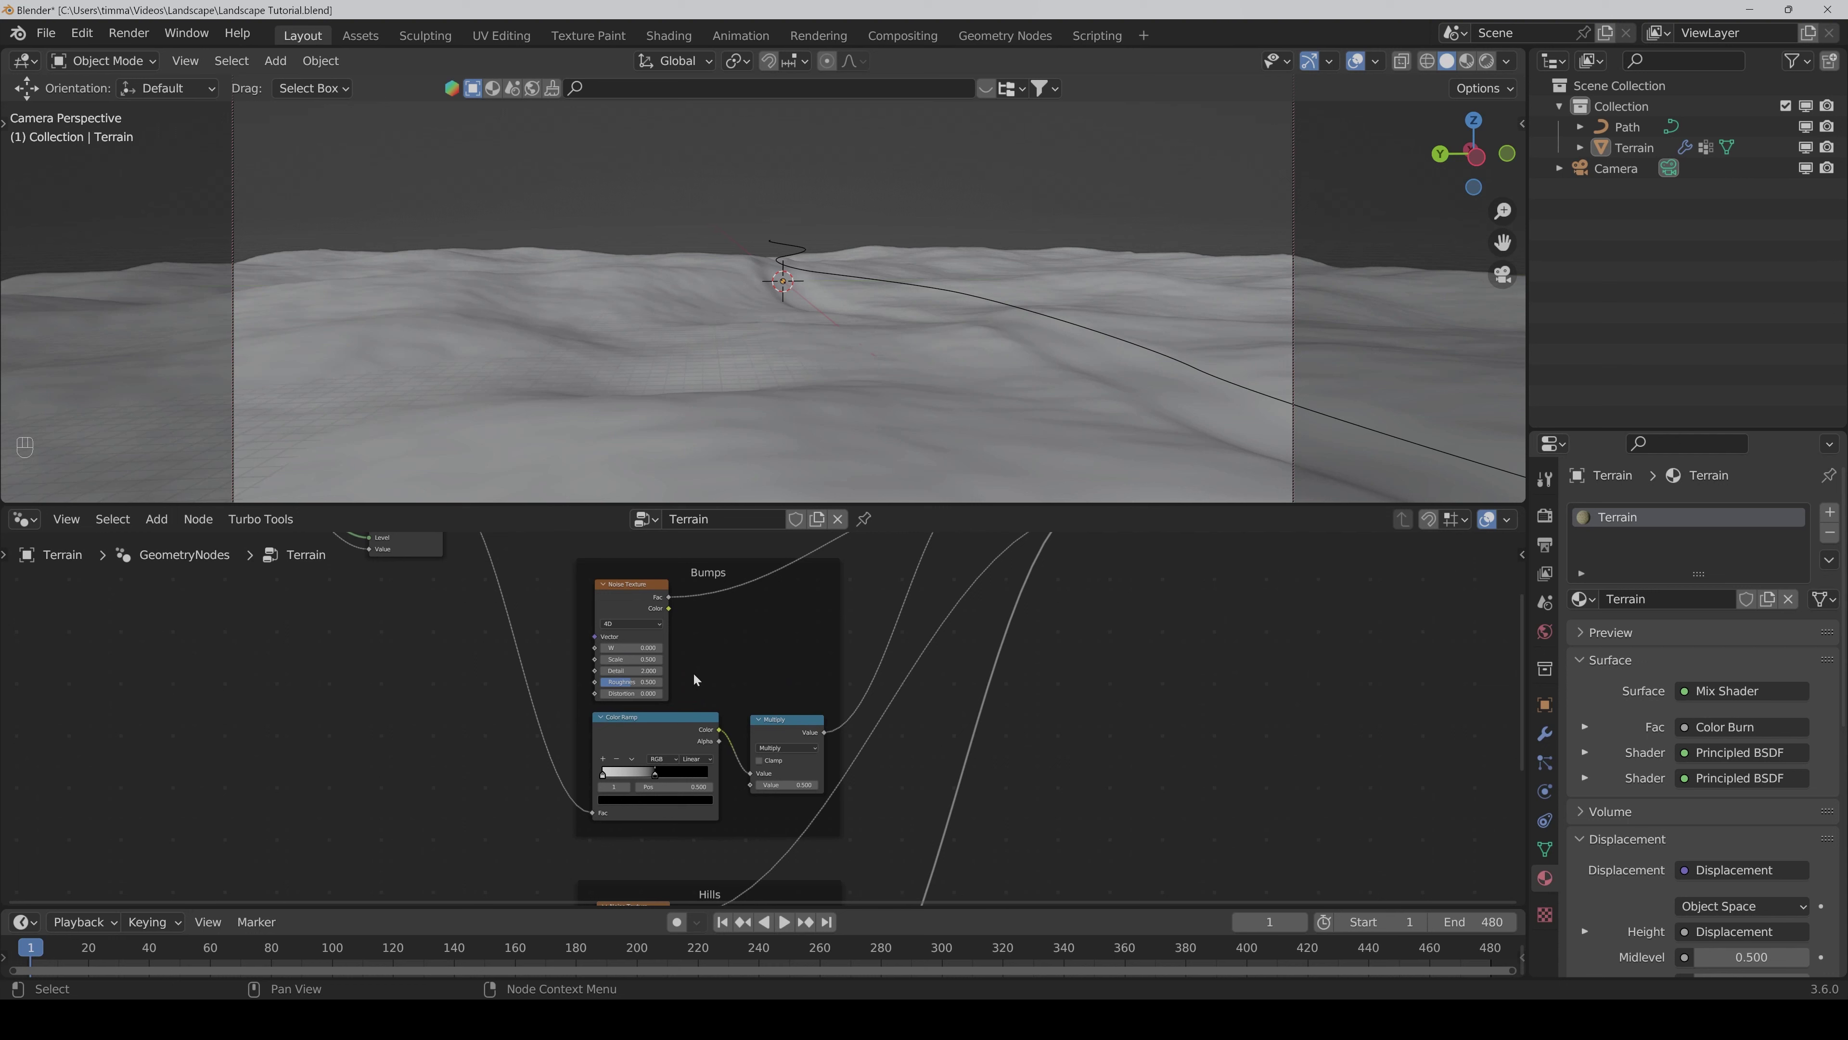